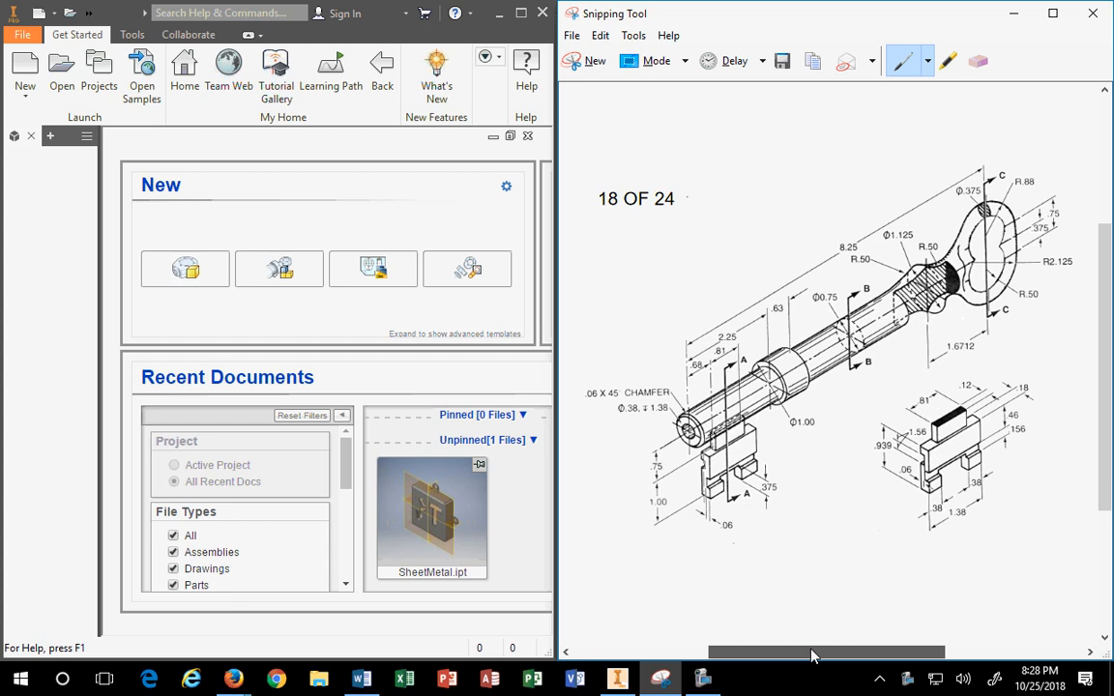
# Step: Create a new part document, Part3, from the Part template on the Get Started tab
pyautogui.moveTo(810, 650); pyautogui.dragTo(810, 650)
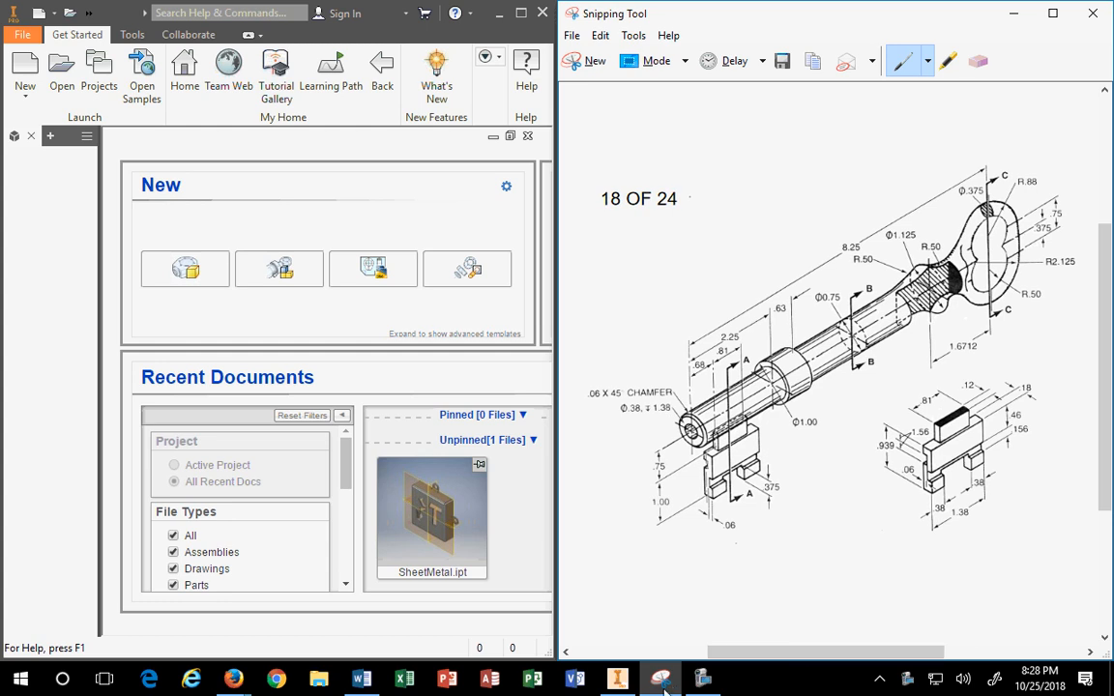
pyautogui.moveTo(663, 689)
pyautogui.click(185, 269)
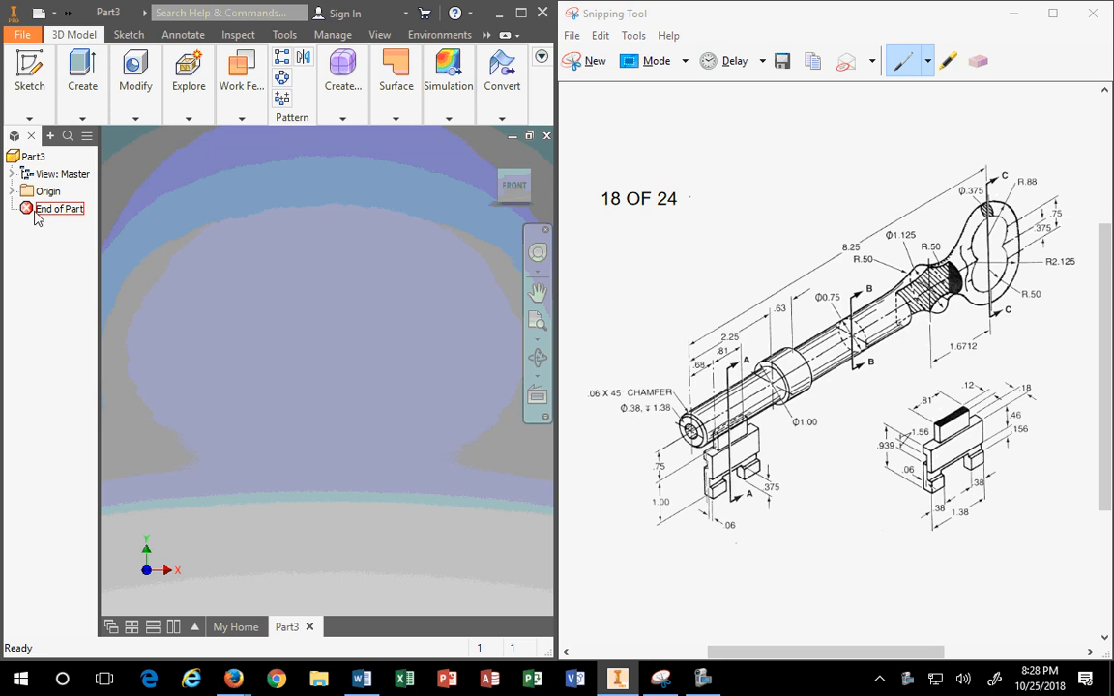
# Step: Make the YZ plane through Center Point origin features visible and show the Home view
pyautogui.click(10, 192)
pyautogui.click(53, 209)
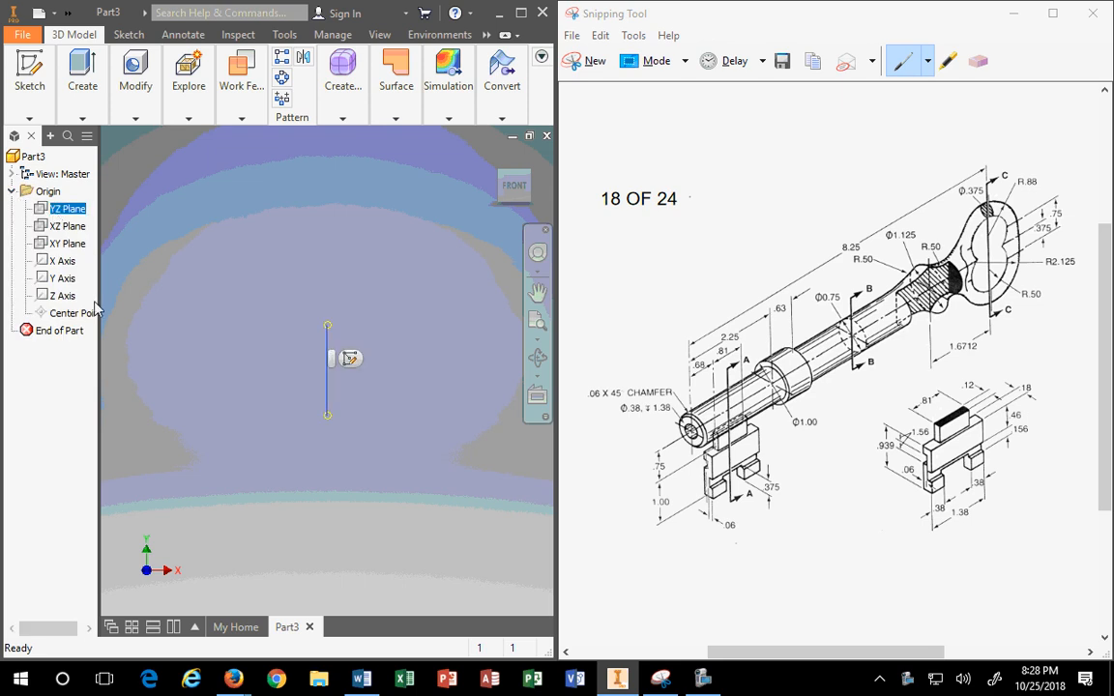
pyautogui.keyDown('shift'); pyautogui.click(70, 317); pyautogui.keyUp('shift')
pyautogui.rightClick(69, 320)
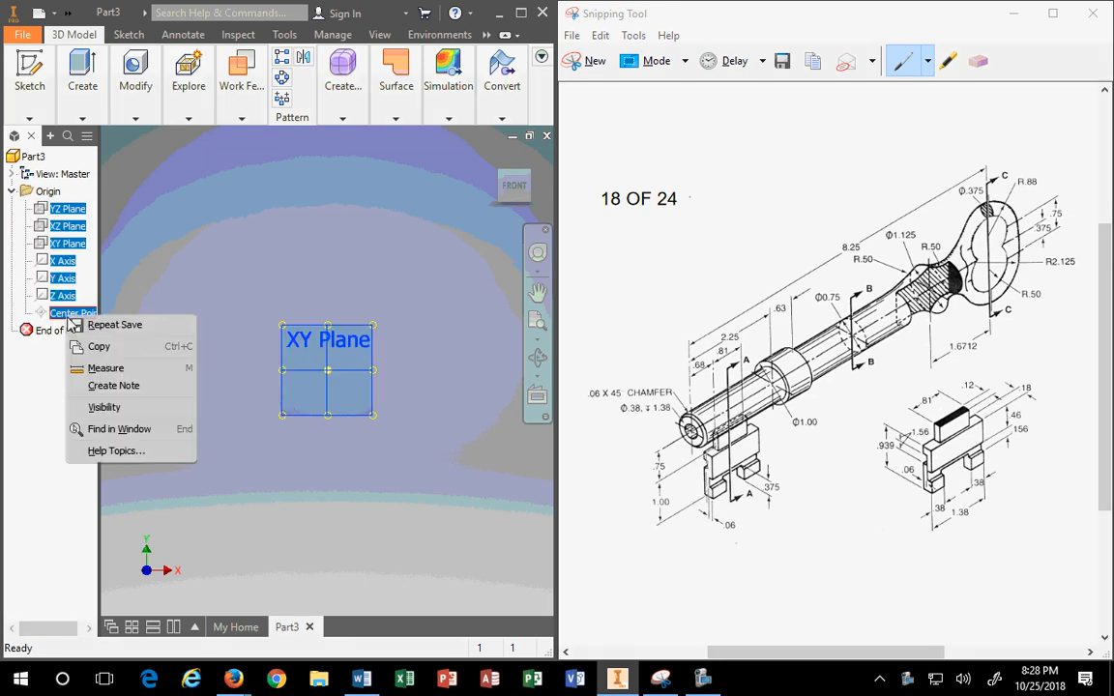
pyautogui.click(102, 407)
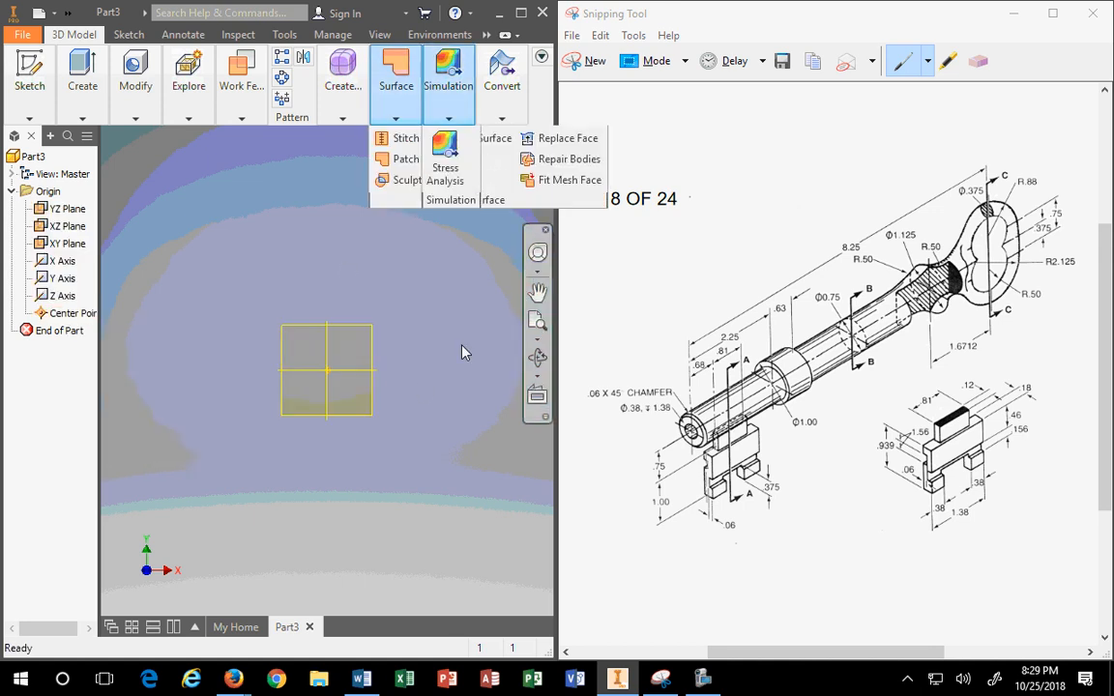
pyautogui.click(494, 160)
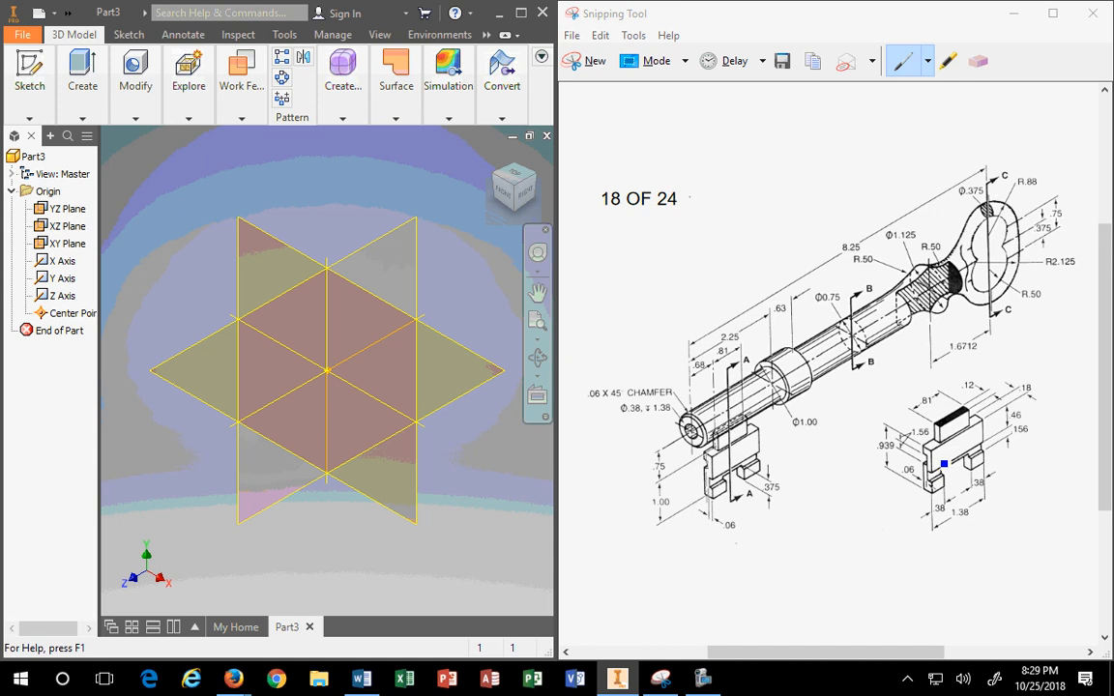
pyautogui.click(817, 184)
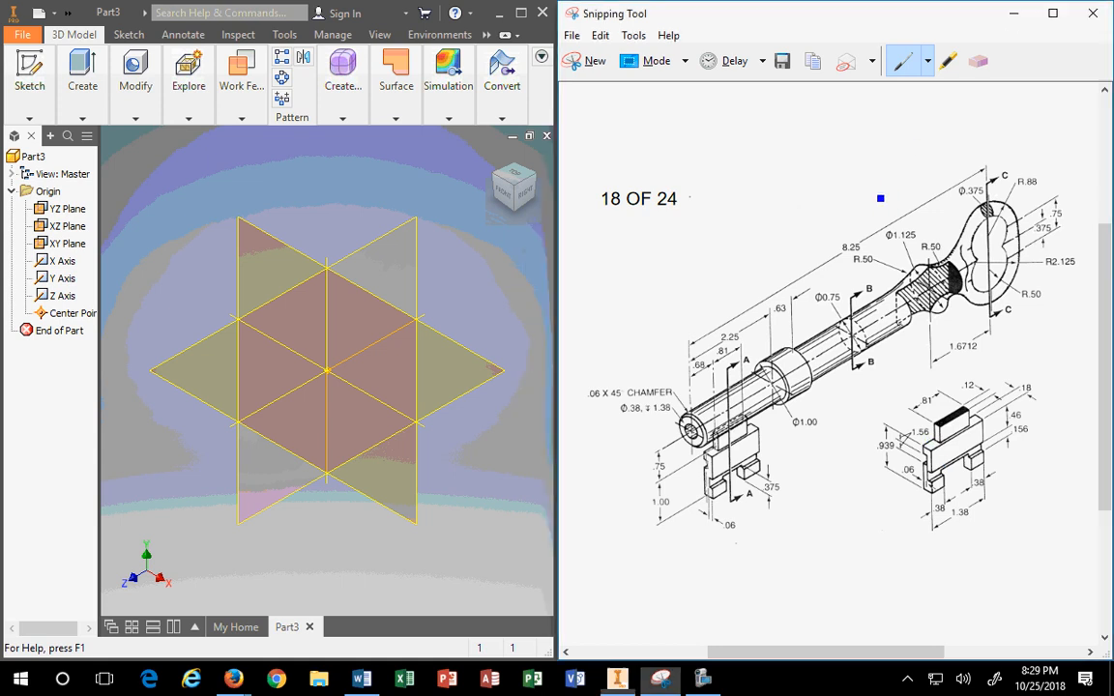
pyautogui.moveTo(860, 172)
pyautogui.mouseDown()
pyautogui.moveTo(895, 420)
pyautogui.moveTo(1044, 295)
pyautogui.moveTo(1070, 178)
pyautogui.moveTo(895, 166)
pyautogui.moveTo(859, 177)
pyautogui.mouseUp()
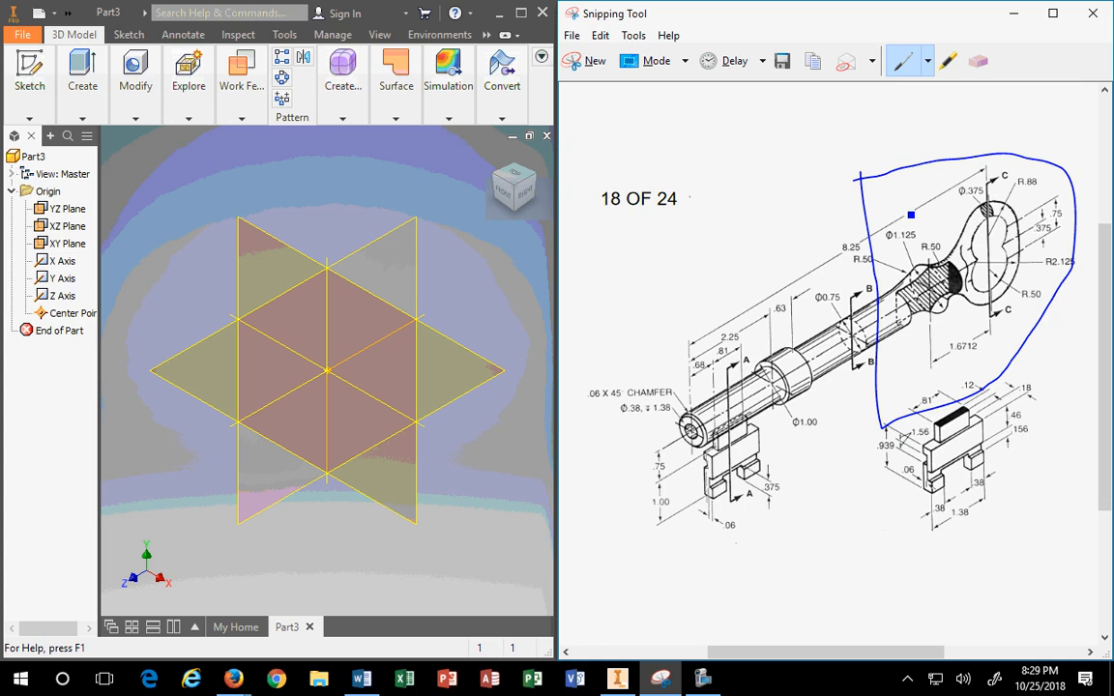
pyautogui.click(977, 61)
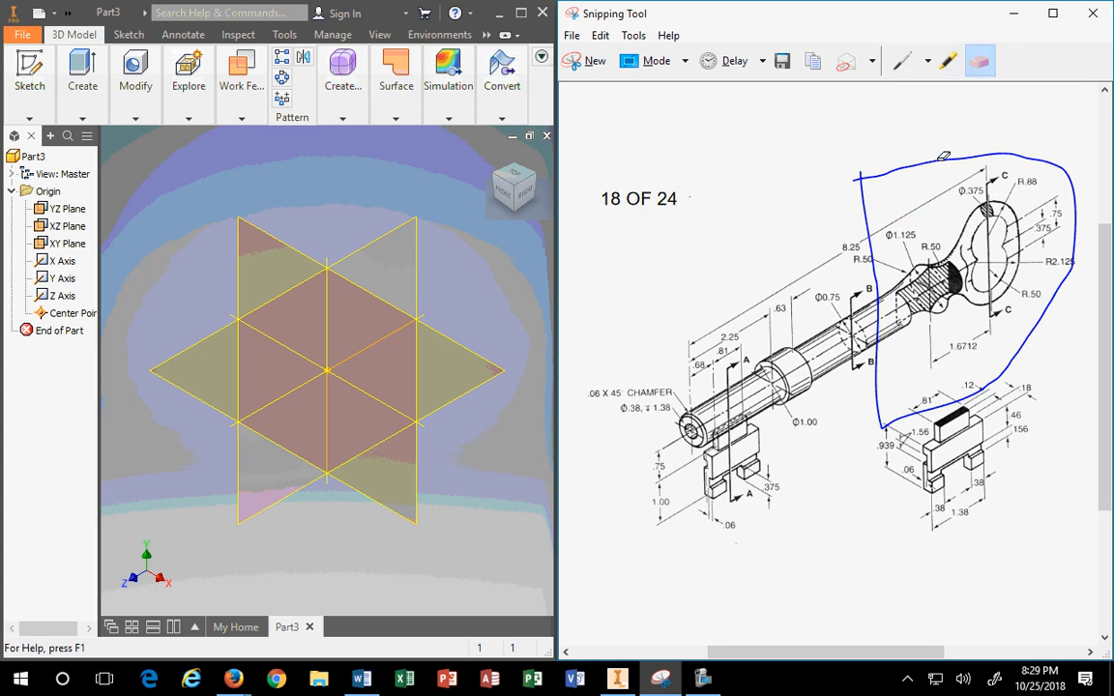
pyautogui.click(942, 156)
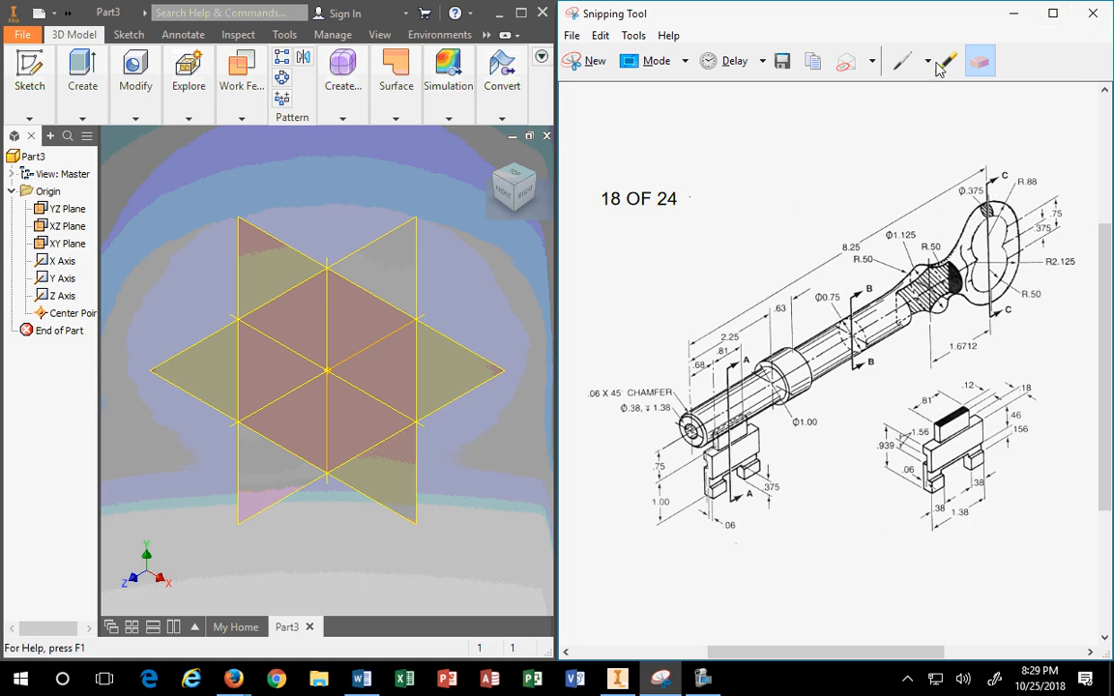
pyautogui.click(902, 60)
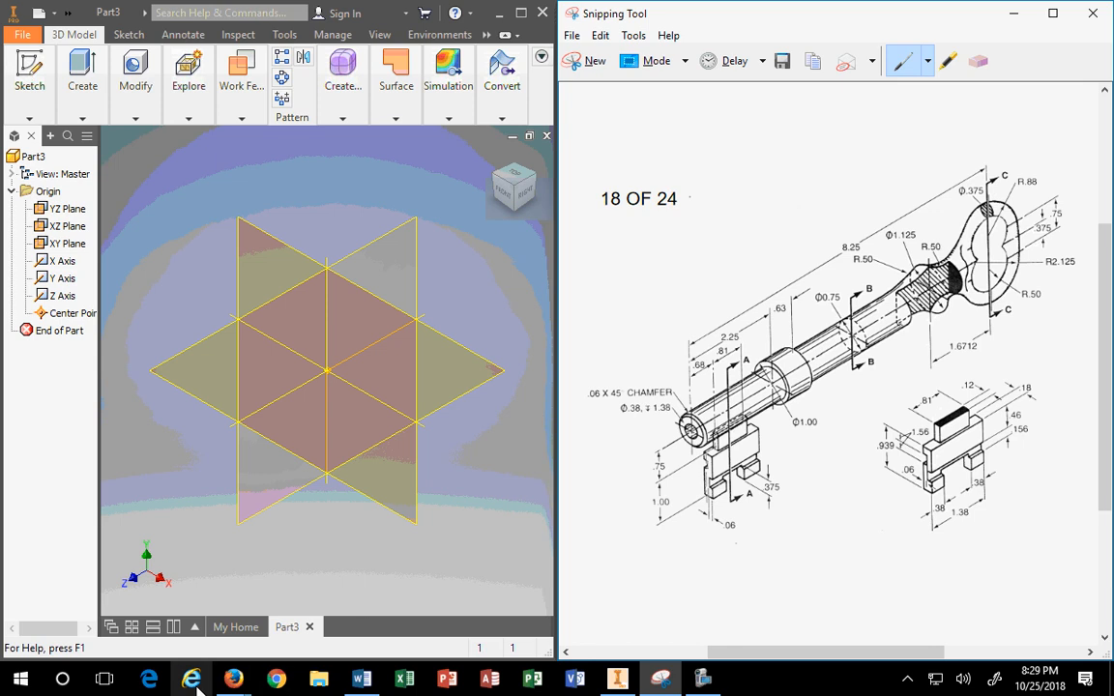
# Step: Bring the Firefox browser window to the front
pyautogui.click(232, 679)
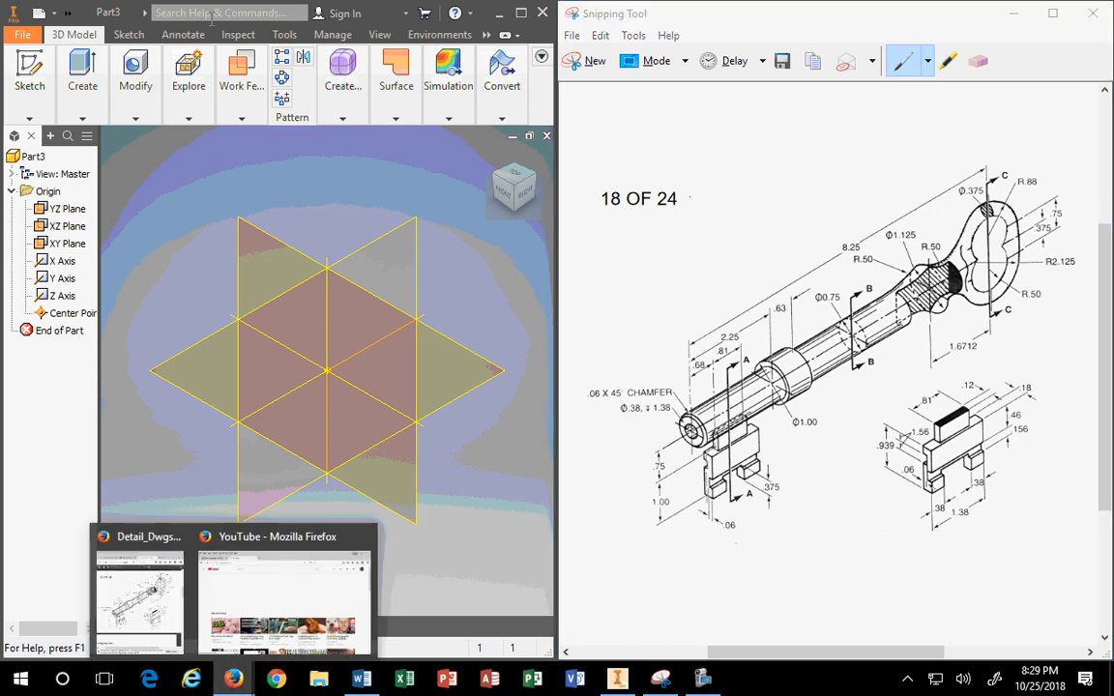
pyautogui.click(283, 599)
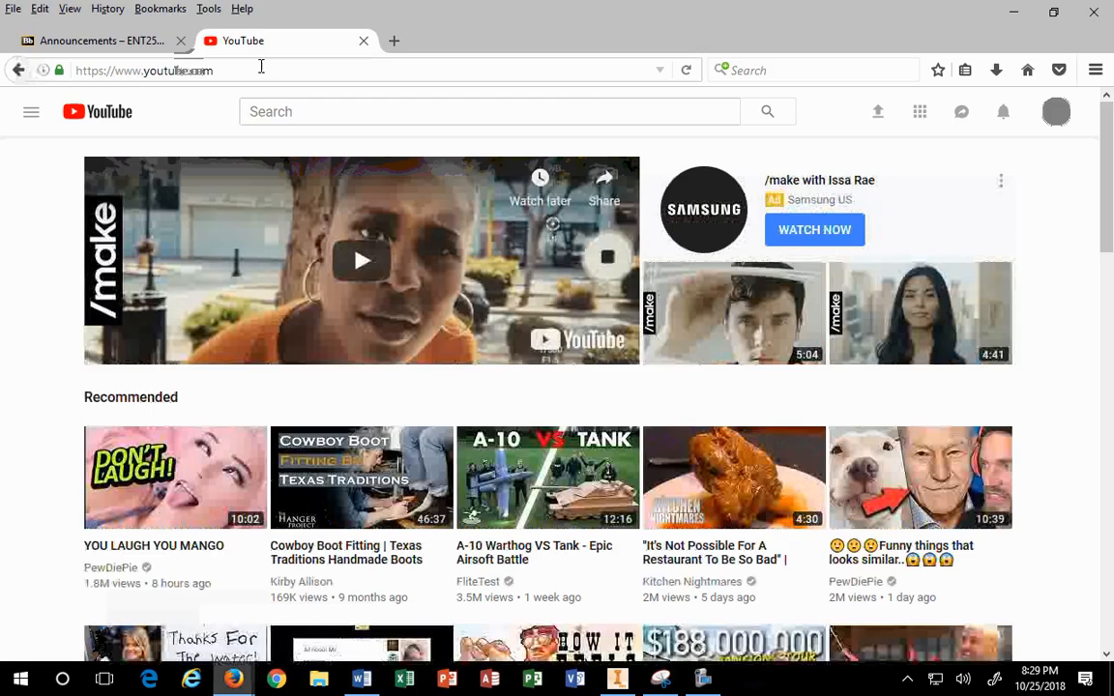
pyautogui.click(259, 68)
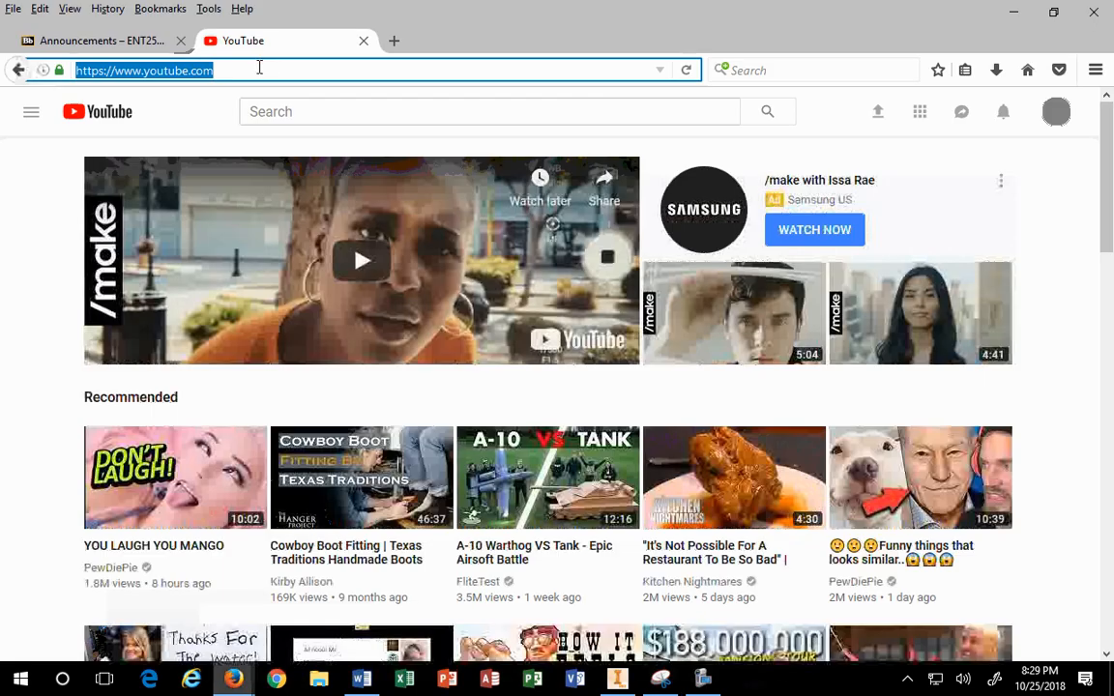
# Step: Search Google for 'keys' in a new tab and snap Firefox to the left half
pyautogui.click(394, 41)
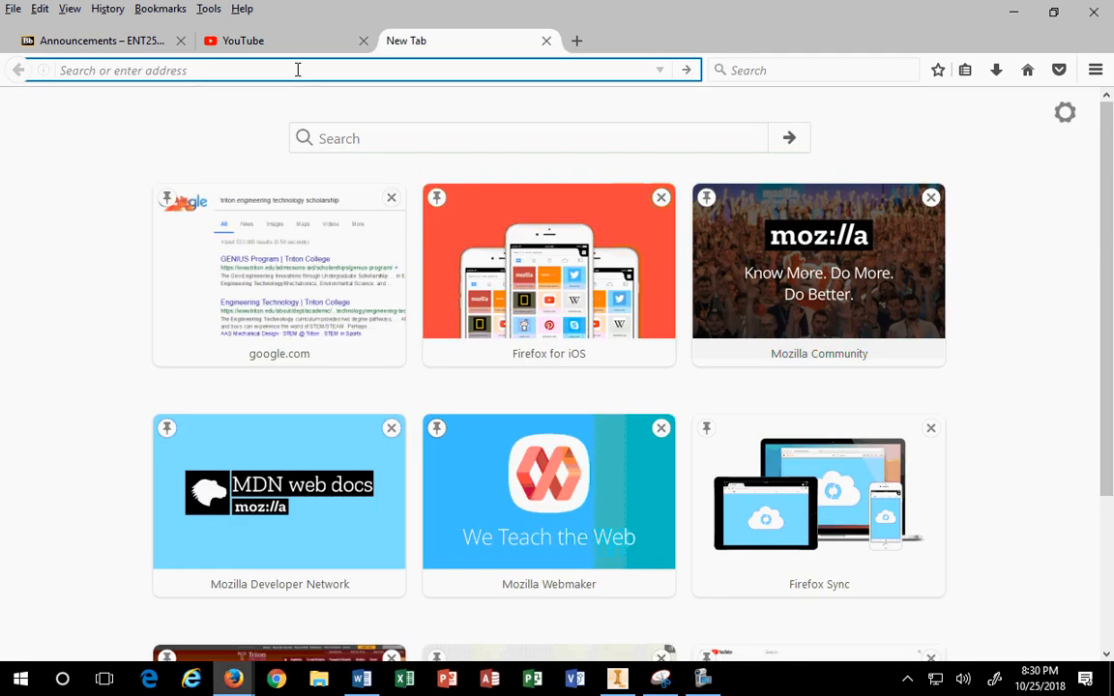
pyautogui.write('skel')
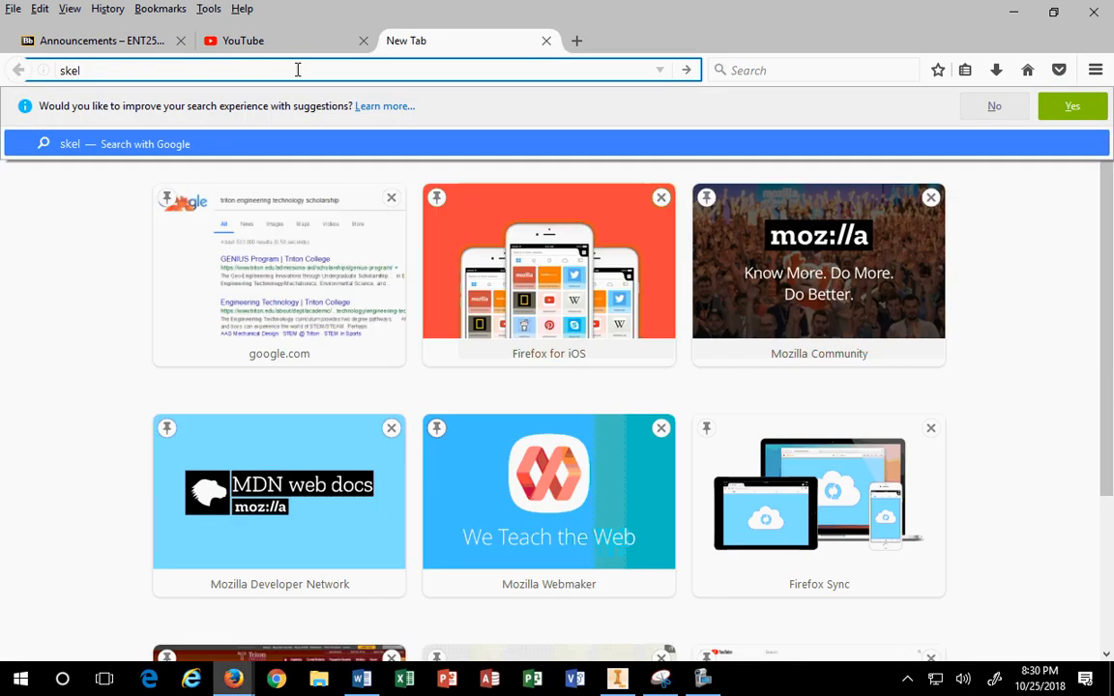
pyautogui.press('BackSpace')
pyautogui.press('BackSpace')
pyautogui.press('BackSpace')
pyautogui.press('BackSpace')
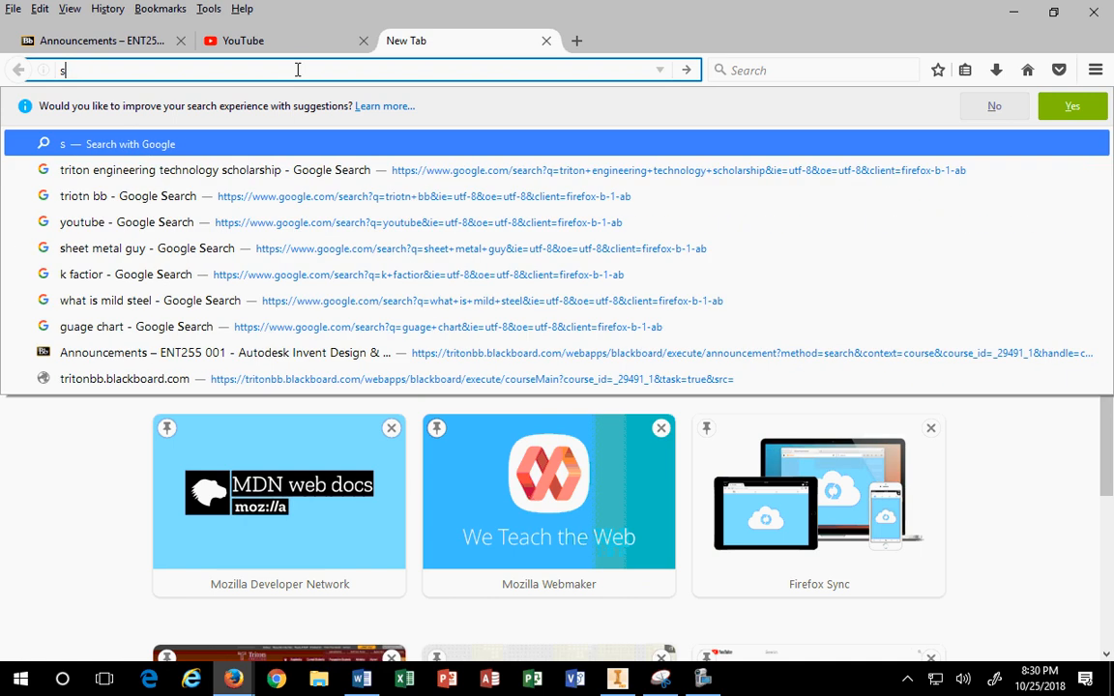
pyautogui.write('keys')
pyautogui.press('Return')
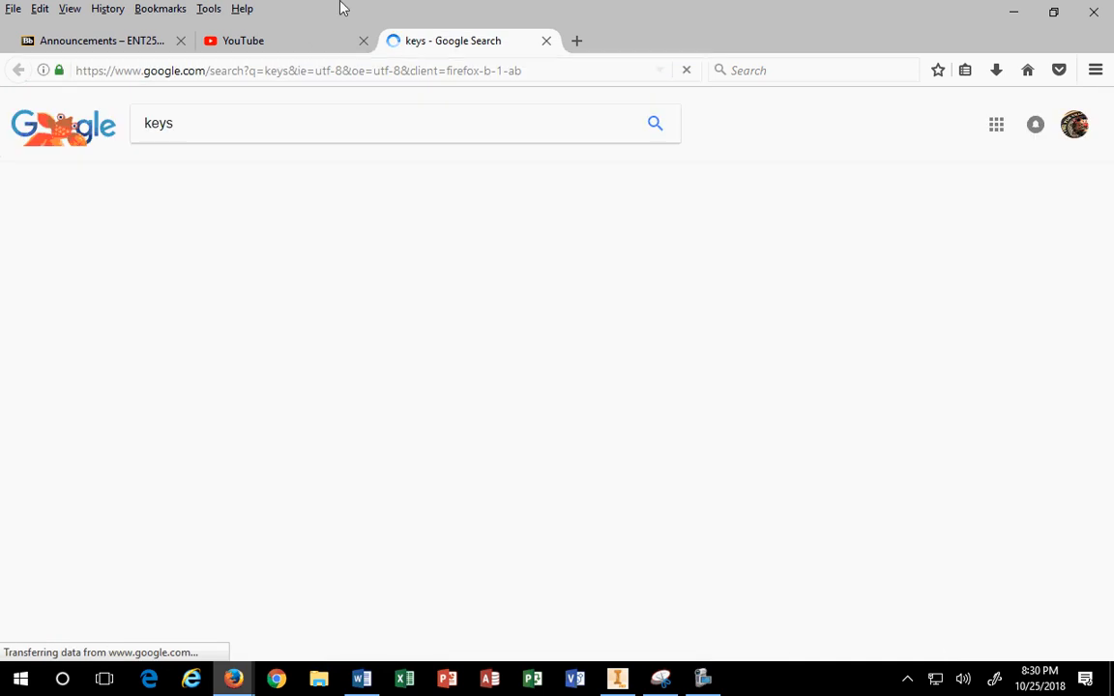
pyautogui.moveTo(659, 10); pyautogui.dragTo(0, 586)
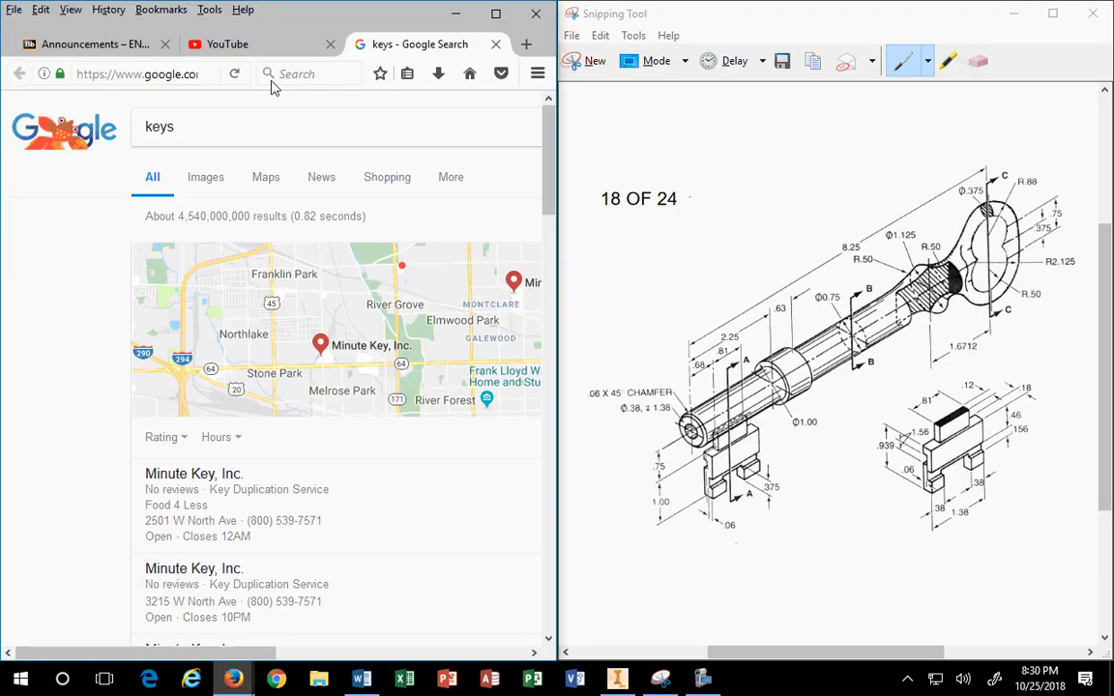
# Step: Preview an old skeleton key photo in Google Images and circle Ø.375 on the drawing
pyautogui.click(206, 180)
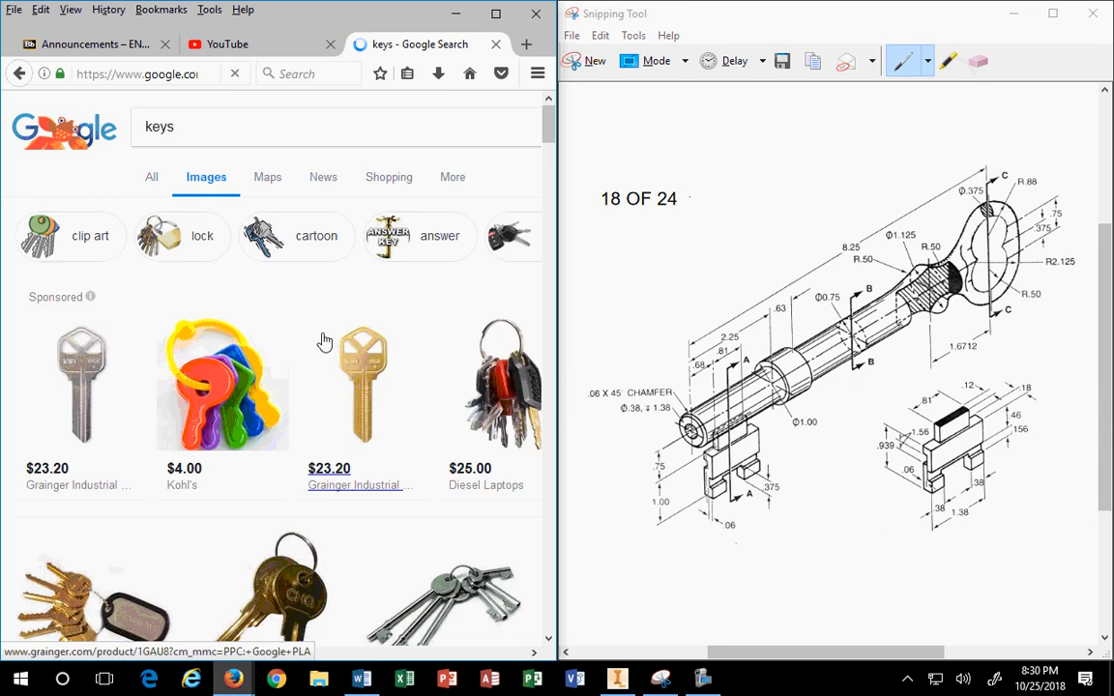
pyautogui.scroll(-5, 373, 340)
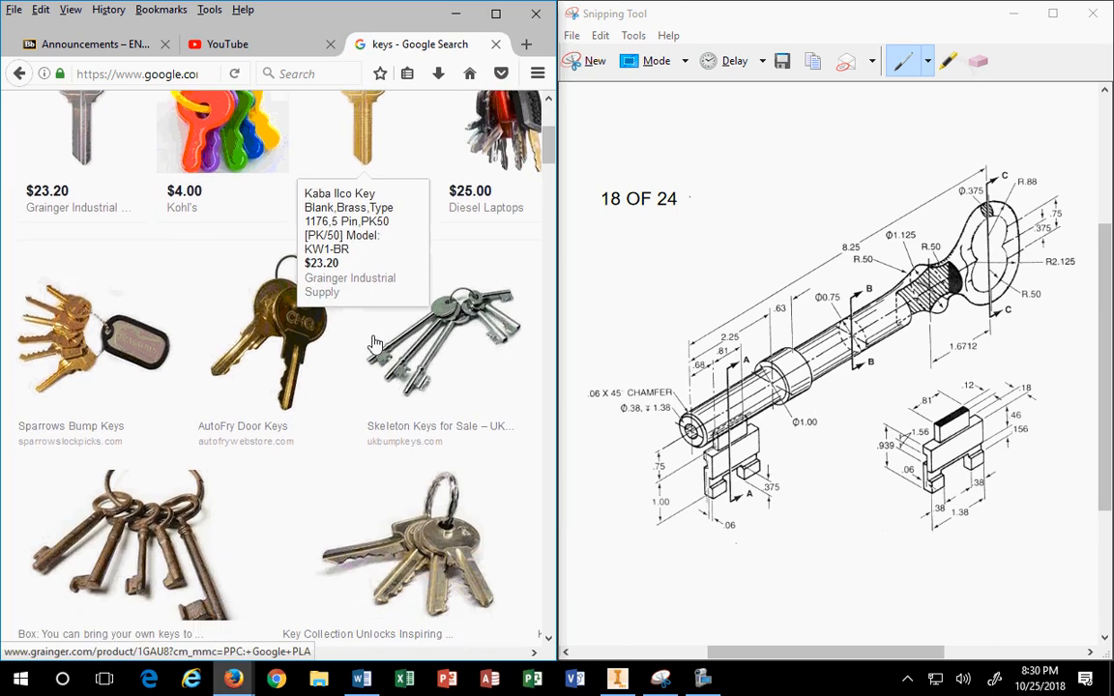
pyautogui.scroll(-1, 375, 344)
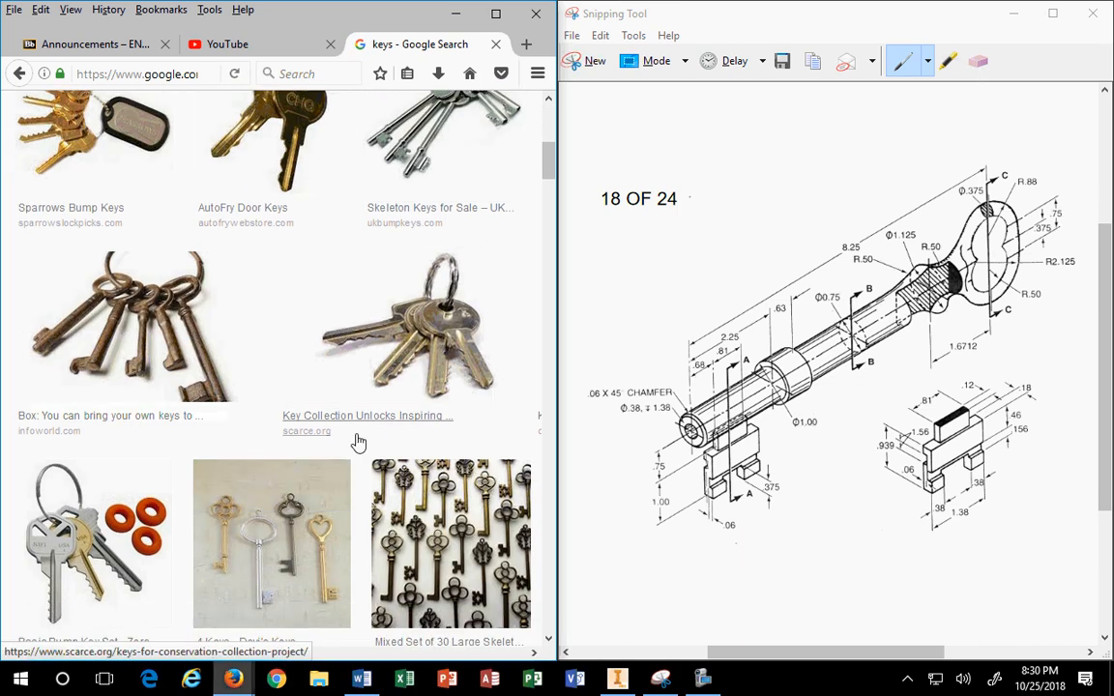
pyautogui.scroll(-2, 358, 442)
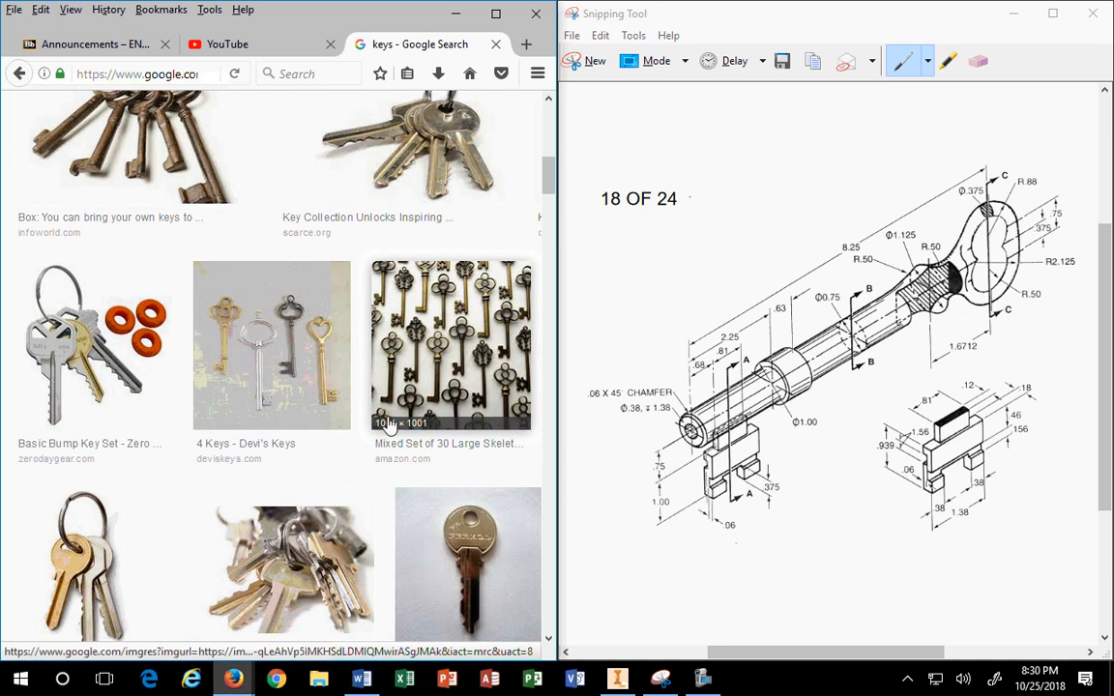
pyautogui.scroll(-3, 407, 472)
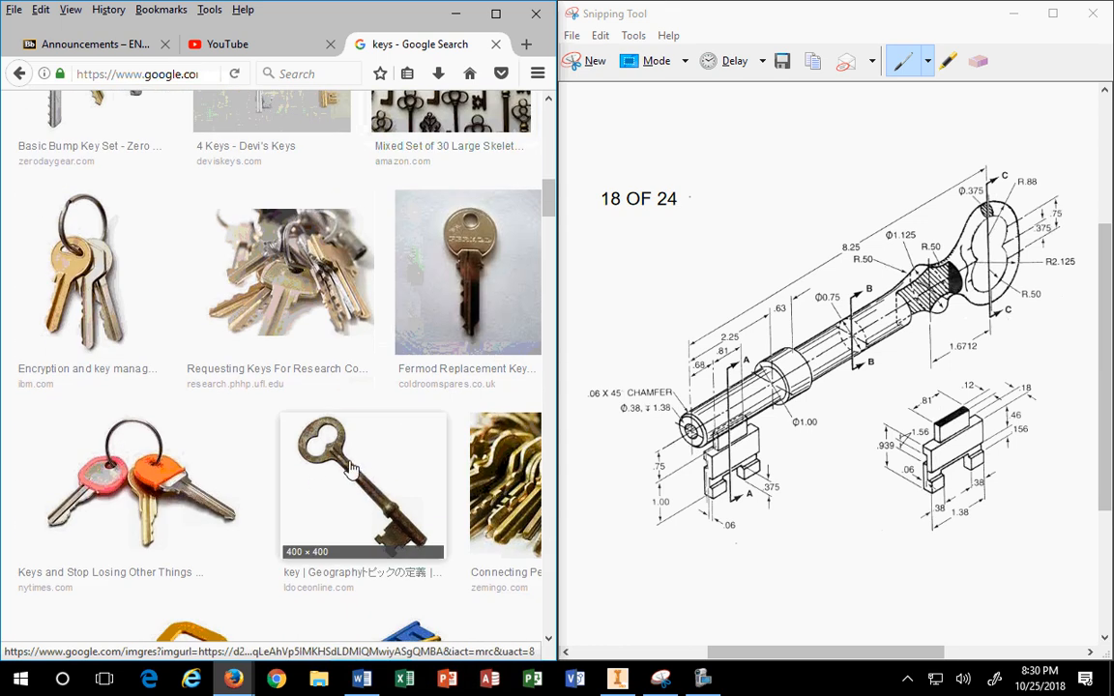
pyautogui.click(319, 427)
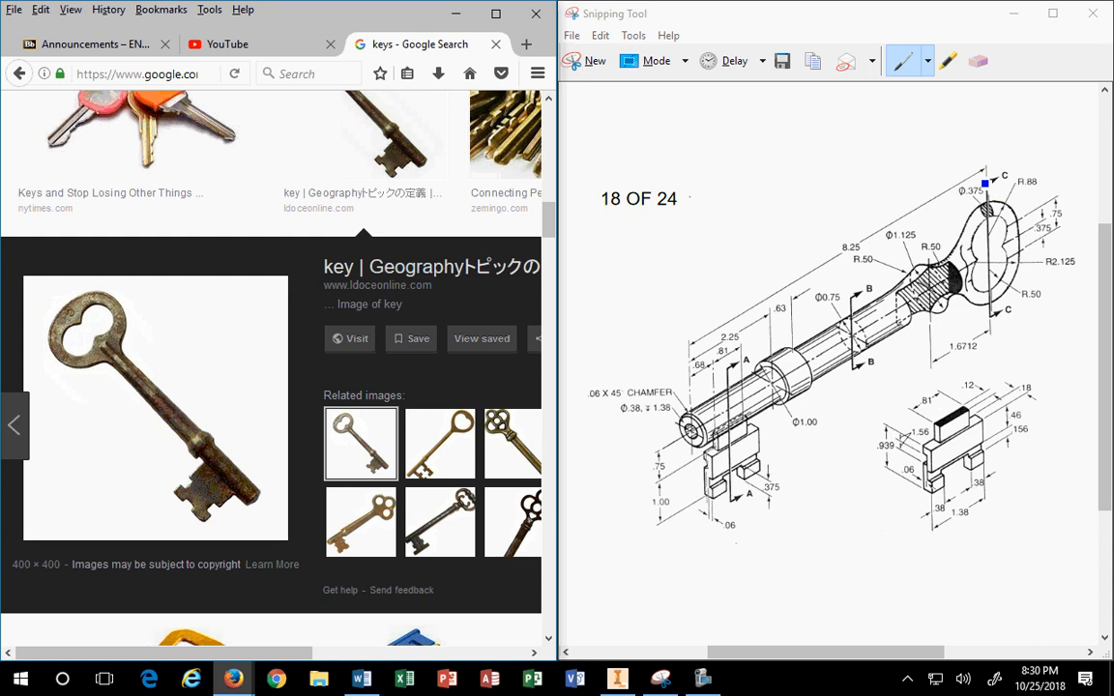
pyautogui.moveTo(994, 179)
pyautogui.mouseDown()
pyautogui.moveTo(943, 189)
pyautogui.moveTo(982, 186)
pyautogui.mouseUp()
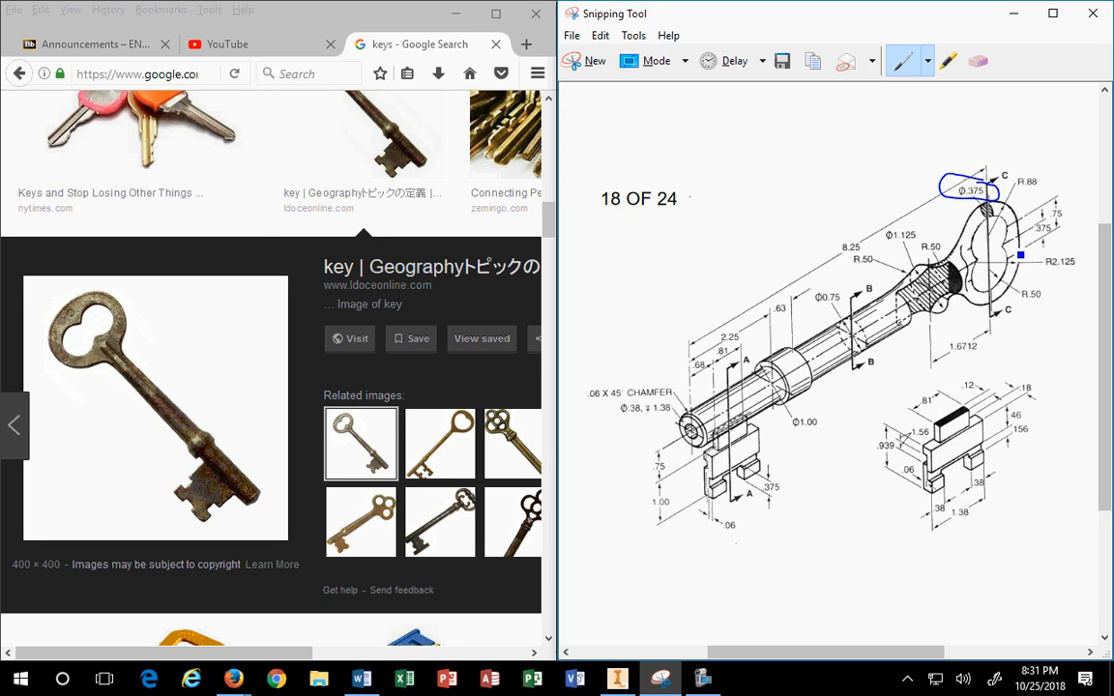
# Step: Open the Longman dictionary 'key' page from the skeleton key photo and scroll through it
pyautogui.click(87, 341)
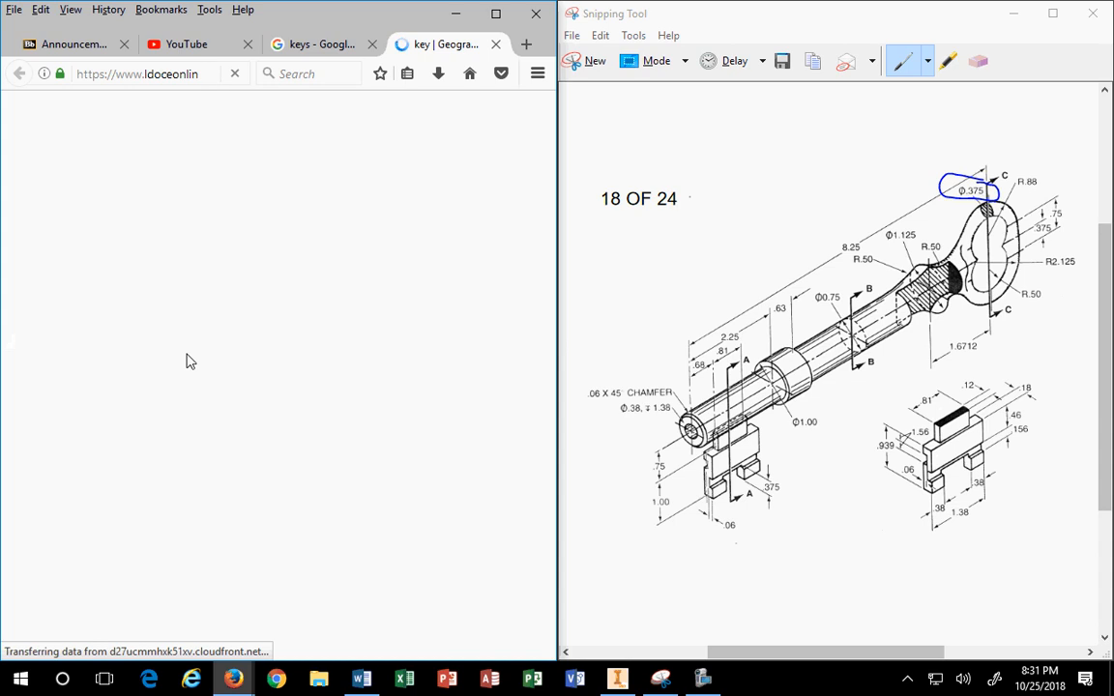
pyautogui.scroll(-5, 170, 443)
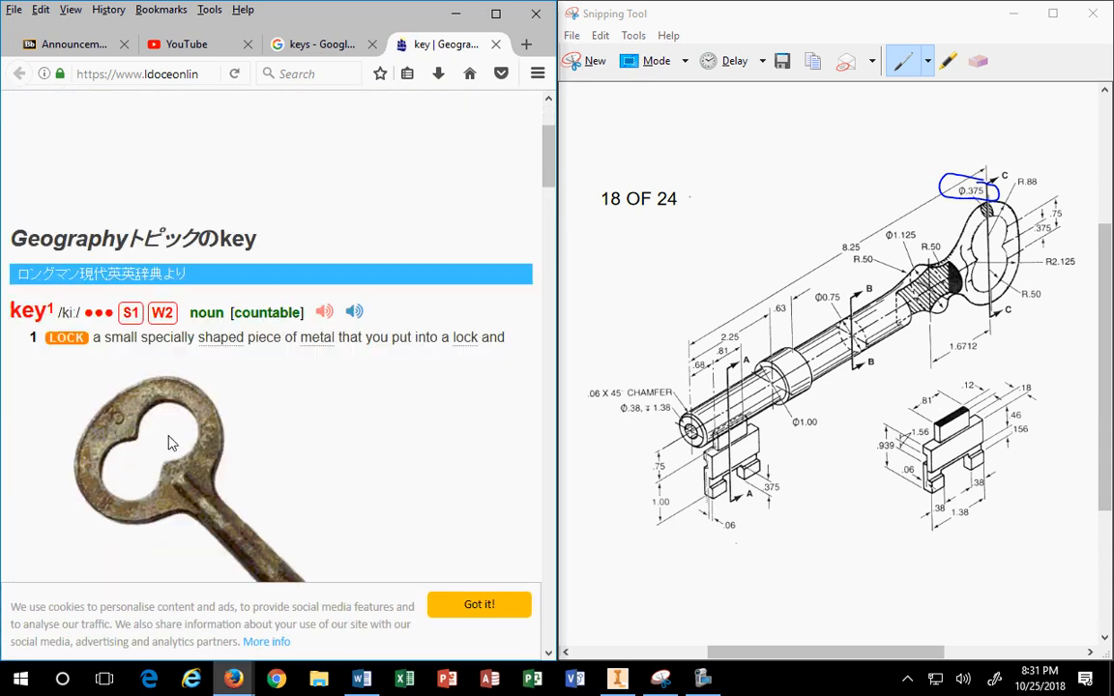
pyautogui.scroll(-1, 170, 443)
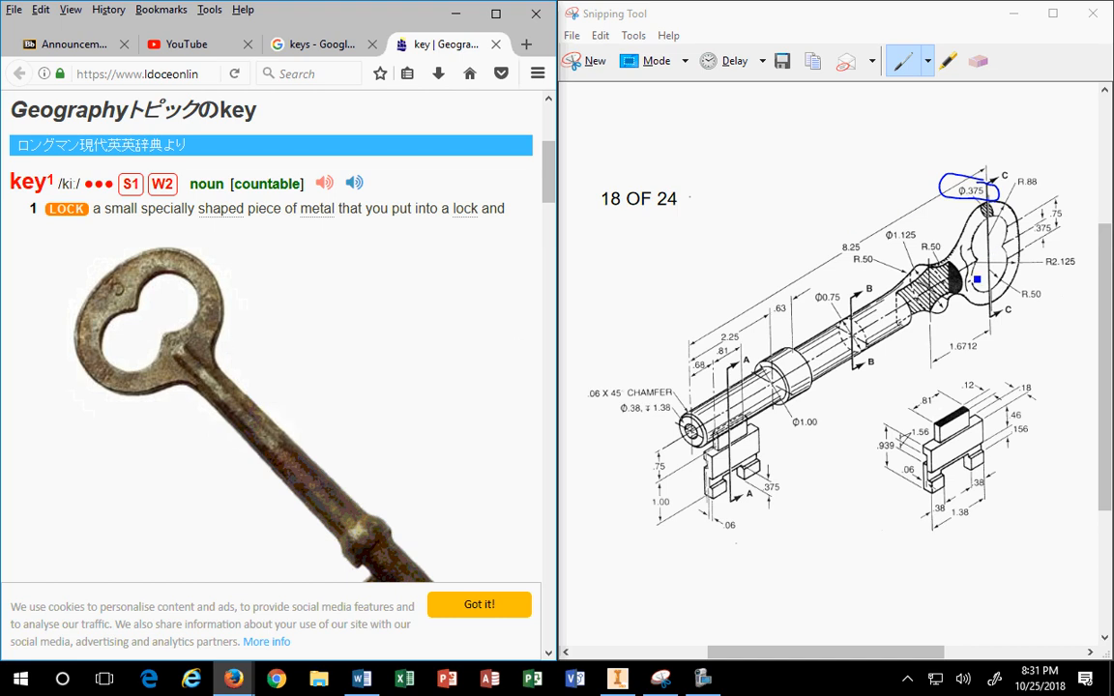
# Step: Draw a blue mark down the key's neck and erase the stray curve by the ring
pyautogui.click(965, 246)
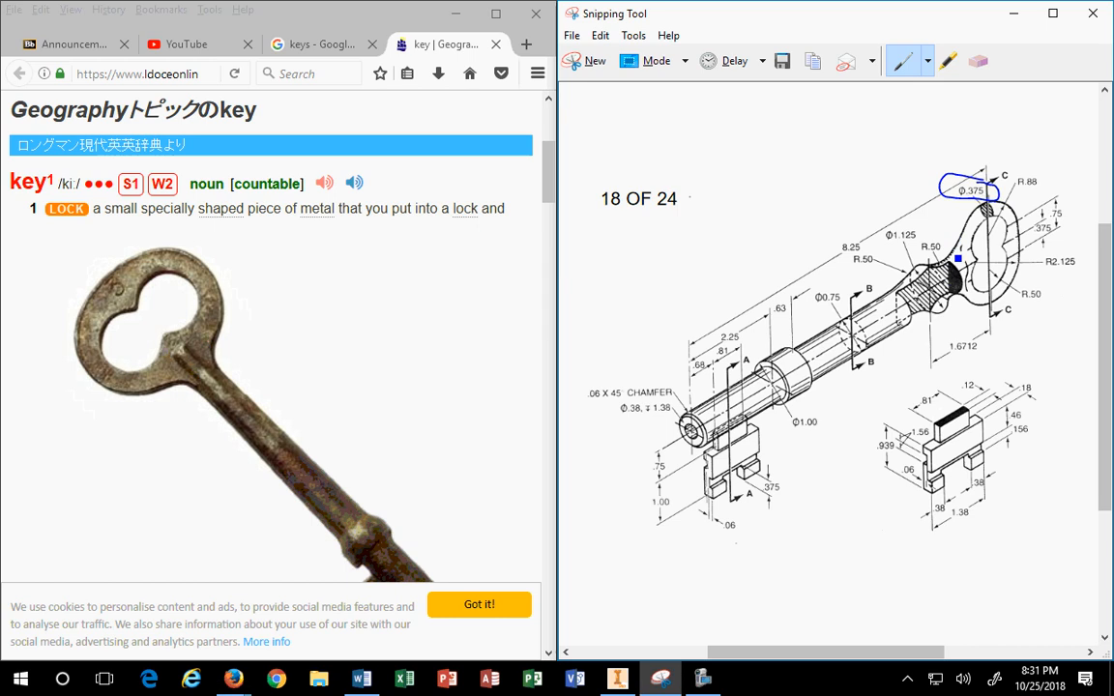
pyautogui.moveTo(945, 247)
pyautogui.mouseDown()
pyautogui.moveTo(958, 308)
pyautogui.moveTo(981, 247)
pyautogui.moveTo(935, 235)
pyautogui.mouseUp()
pyautogui.click(979, 62)
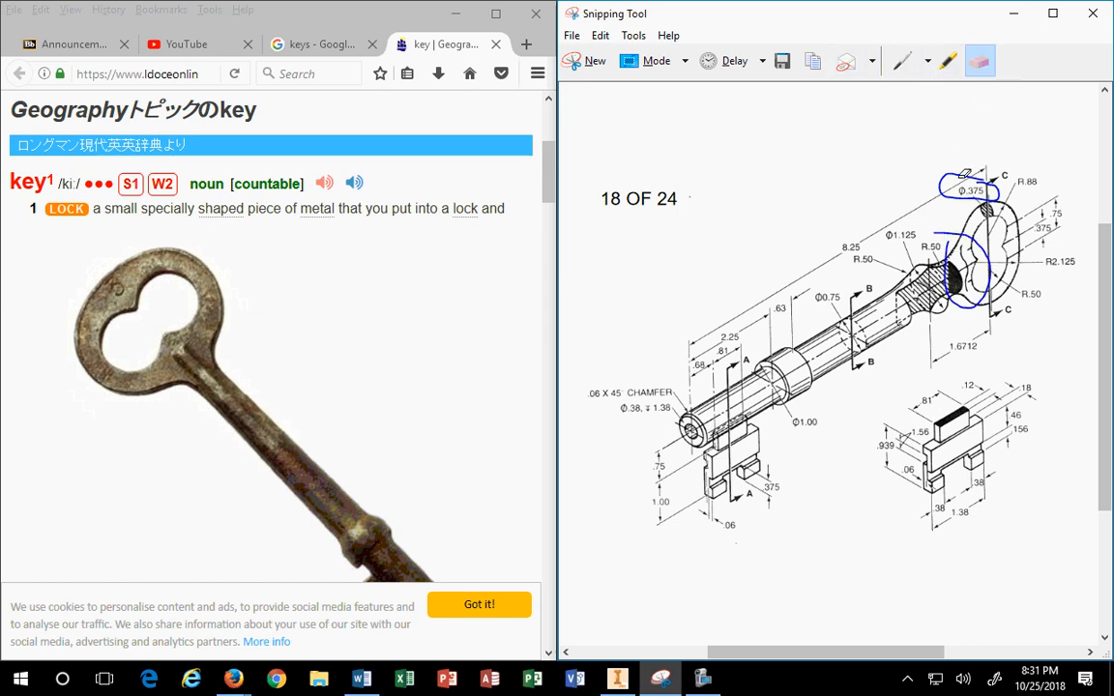
pyautogui.click(948, 230)
# Step: Highlight the R.50 label, the hatched neck and the ring below Ø.375 in yellow
pyautogui.click(948, 61)
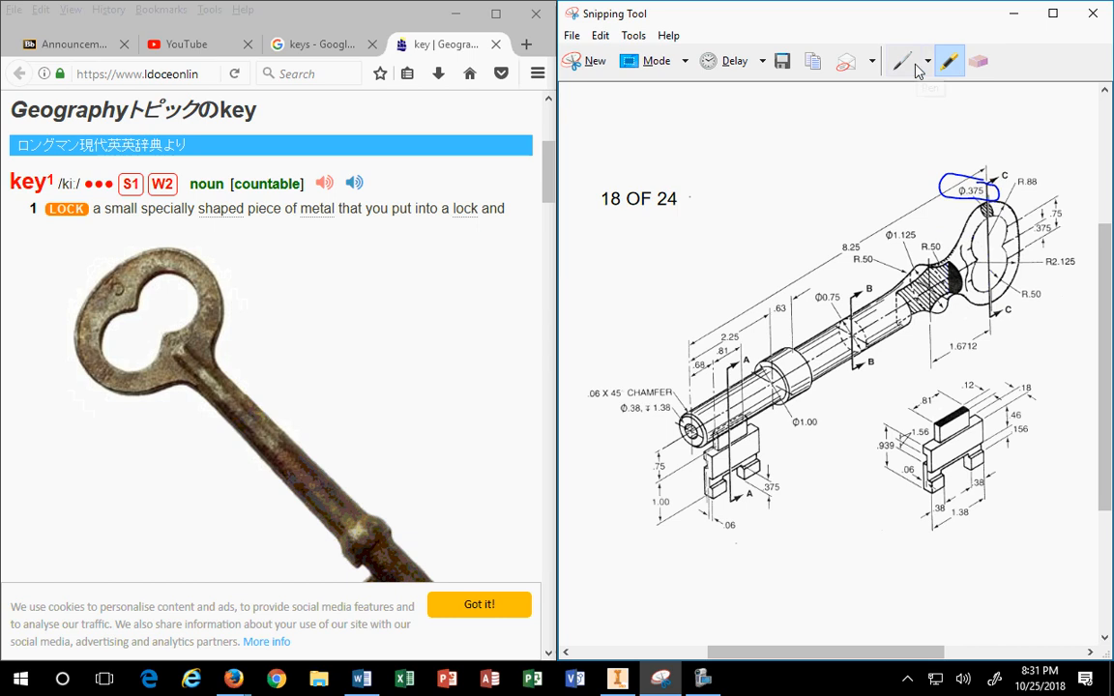
pyautogui.moveTo(1015, 287); pyautogui.dragTo(1038, 298)
pyautogui.moveTo(950, 272)
pyautogui.mouseDown()
pyautogui.moveTo(919, 301)
pyautogui.moveTo(952, 280)
pyautogui.moveTo(949, 234)
pyautogui.moveTo(923, 252)
pyautogui.moveTo(959, 249)
pyautogui.moveTo(899, 222)
pyautogui.moveTo(881, 237)
pyautogui.moveTo(924, 232)
pyautogui.moveTo(919, 253)
pyautogui.moveTo(958, 290)
pyautogui.moveTo(953, 312)
pyautogui.moveTo(915, 298)
pyautogui.moveTo(911, 276)
pyautogui.moveTo(938, 259)
pyautogui.moveTo(950, 267)
pyautogui.mouseUp()
pyautogui.click(902, 60)
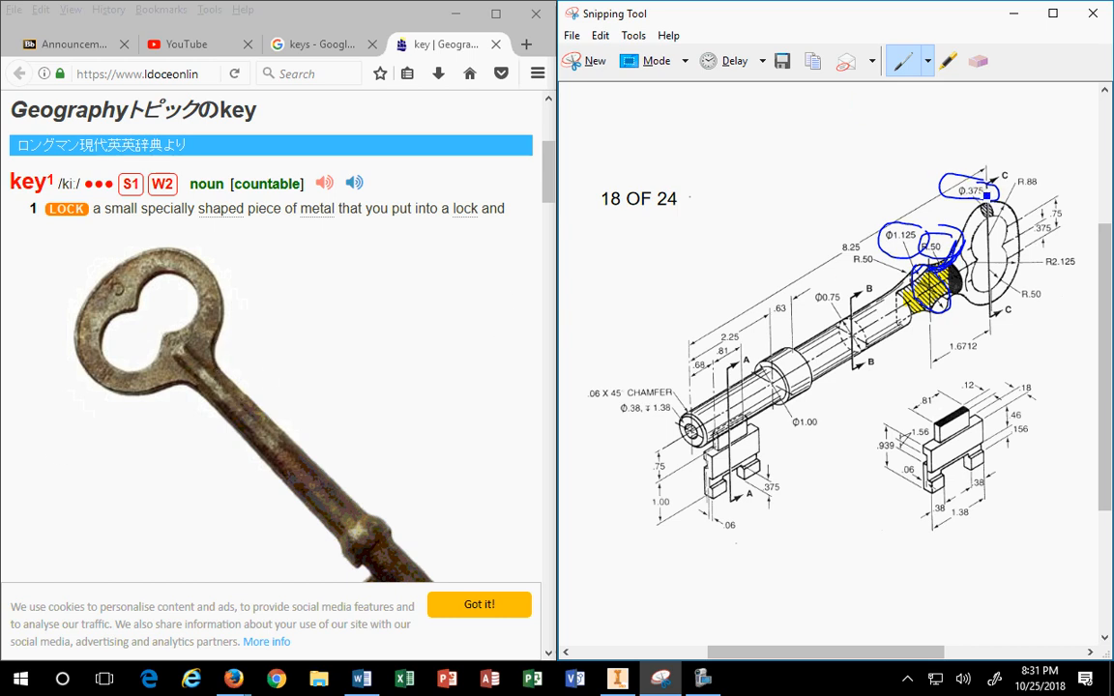
pyautogui.click(947, 60)
pyautogui.moveTo(984, 203)
pyautogui.mouseDown()
pyautogui.moveTo(998, 221)
pyautogui.moveTo(990, 238)
pyautogui.mouseUp()
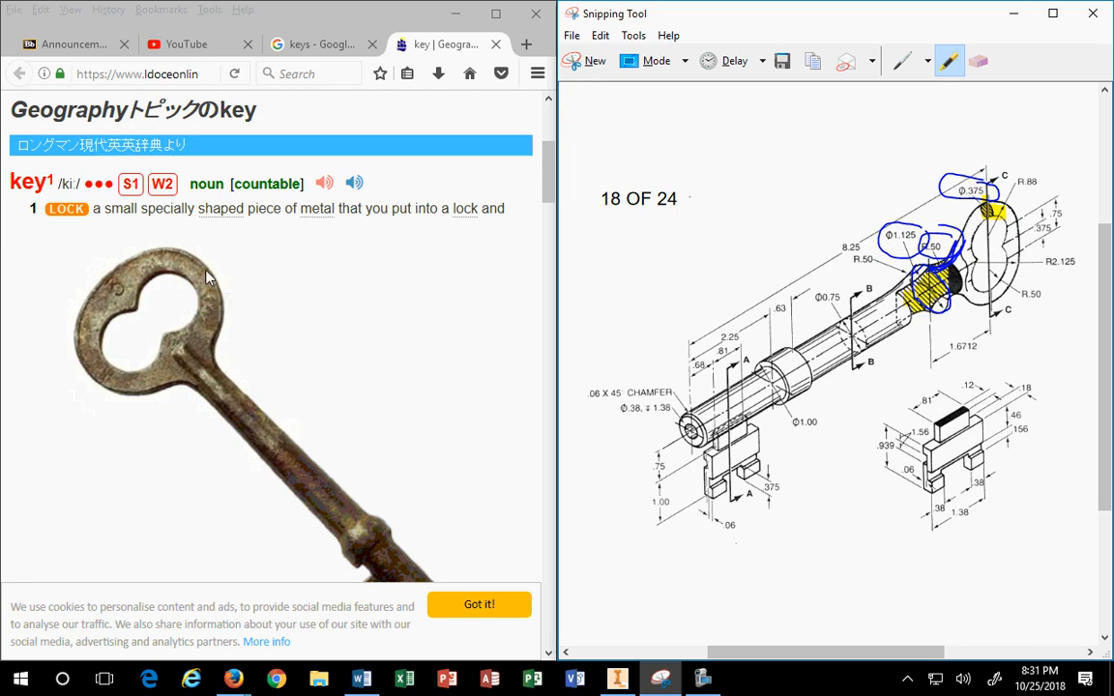
# Step: Close the dictionary tab and preview the 'Tips To Clean House Keys' gold key image
pyautogui.click(497, 43)
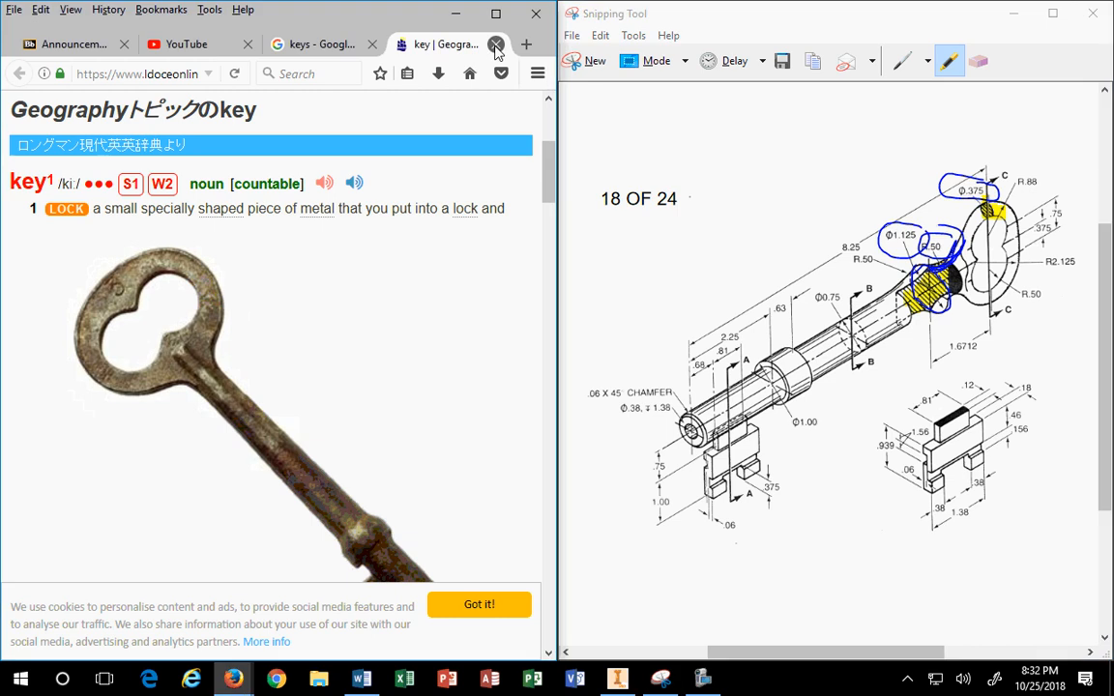
pyautogui.scroll(-3, 443, 305)
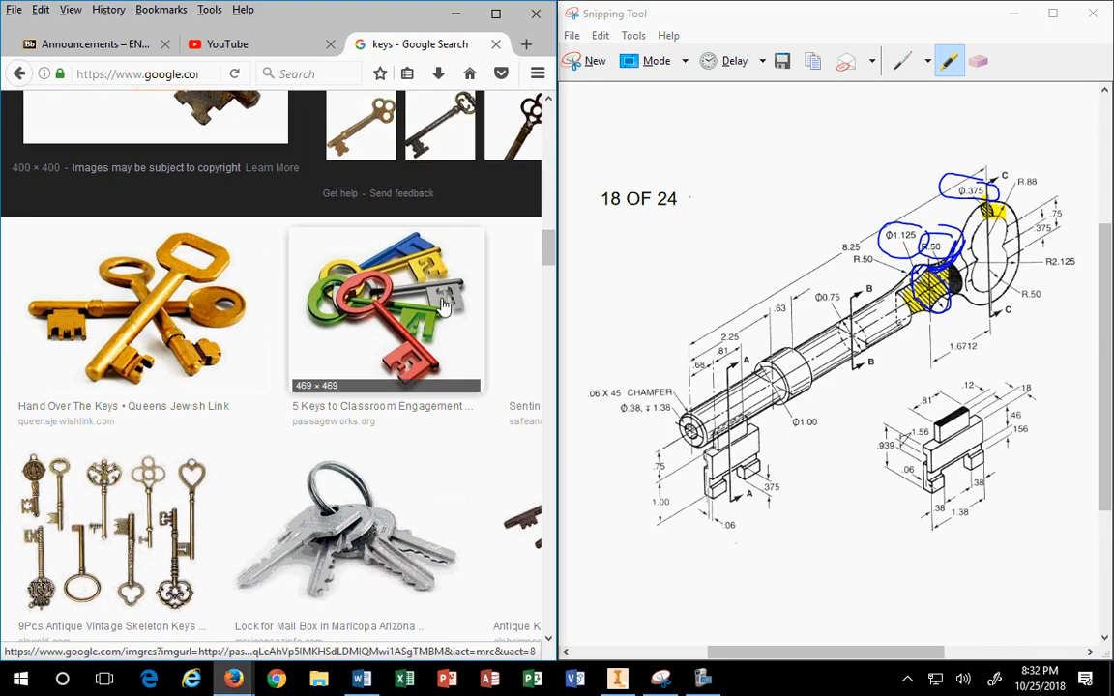
pyautogui.scroll(-2, 233, 286)
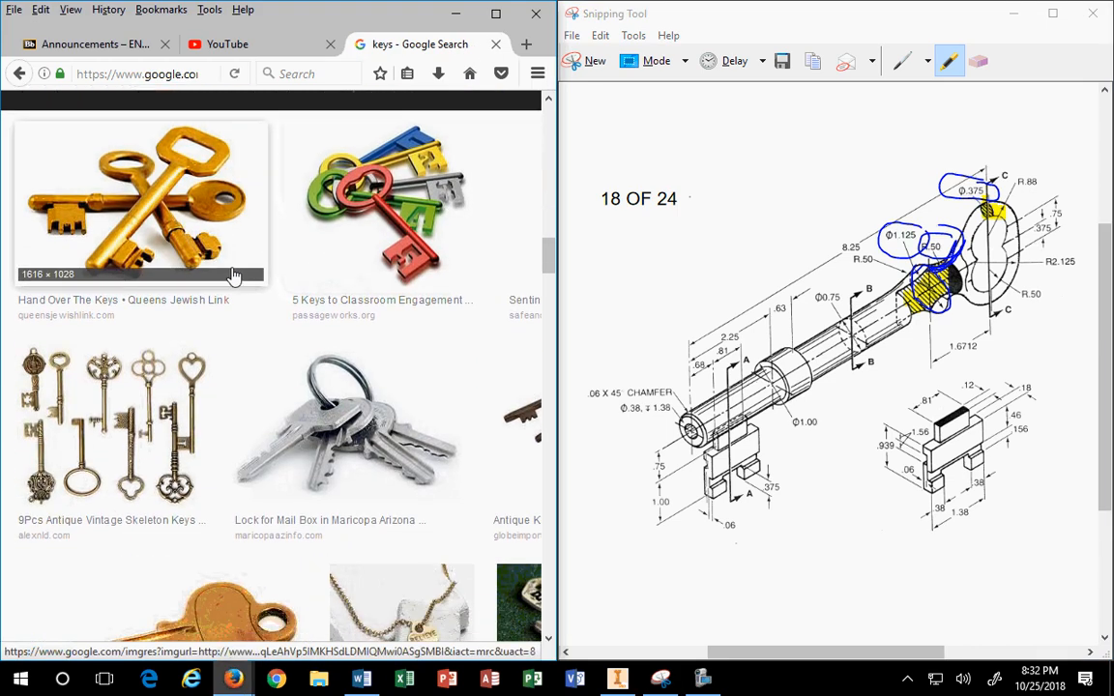
pyautogui.scroll(-5, 234, 277)
pyautogui.scroll(3, 233, 278)
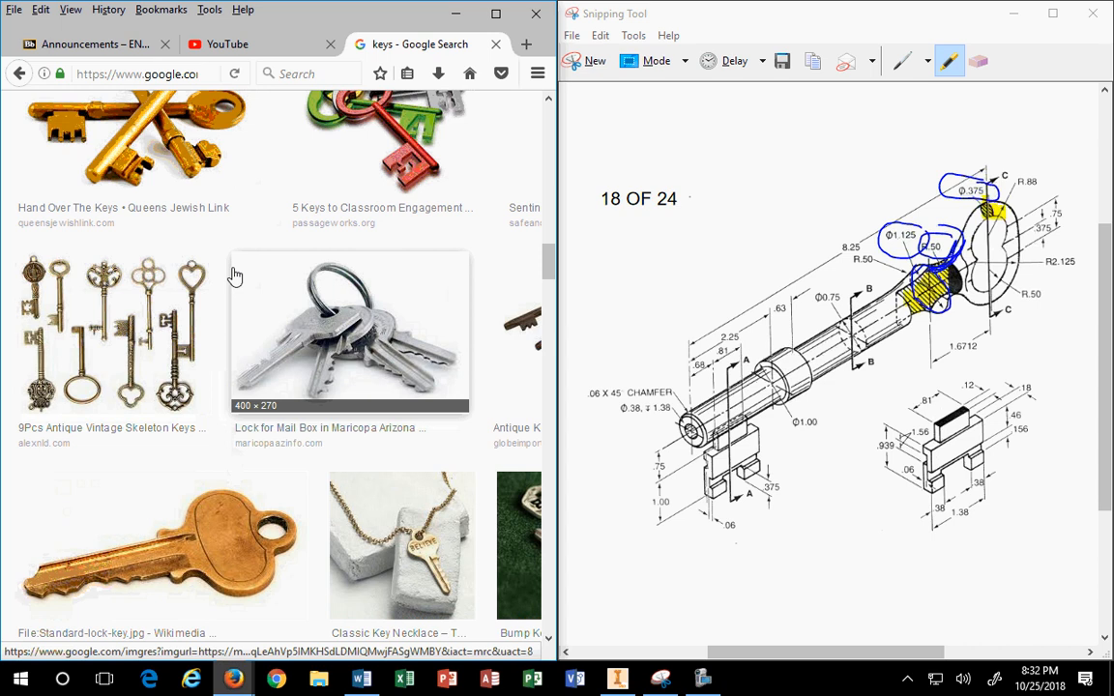
pyautogui.scroll(-4, 233, 276)
pyautogui.scroll(-4, 233, 276)
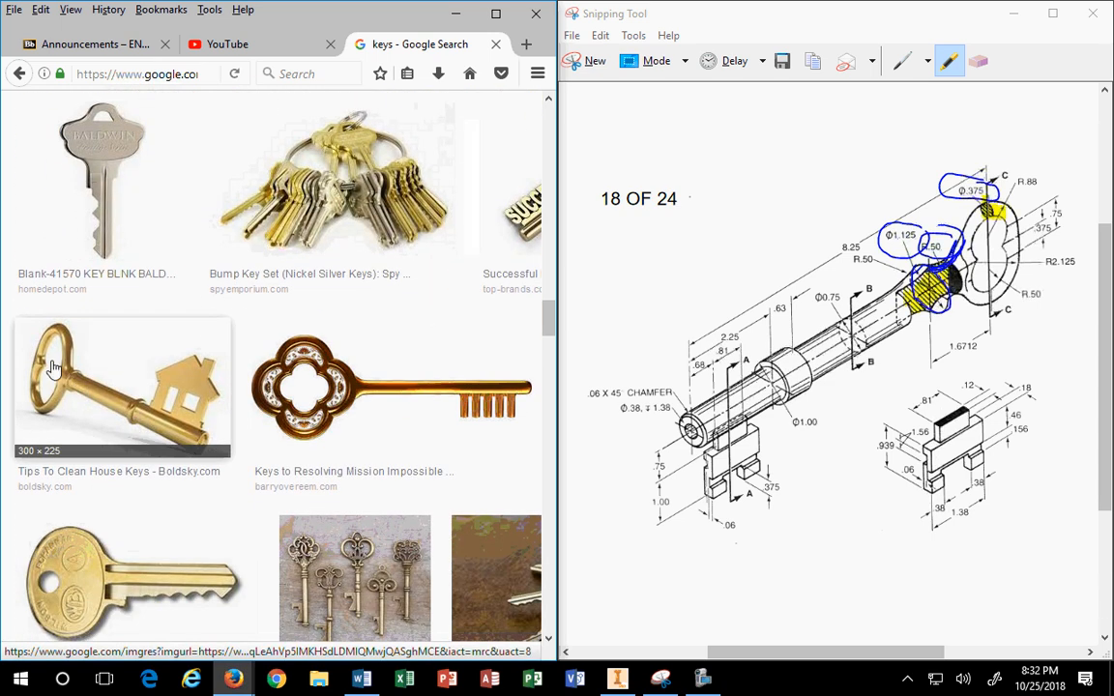
pyautogui.click(49, 338)
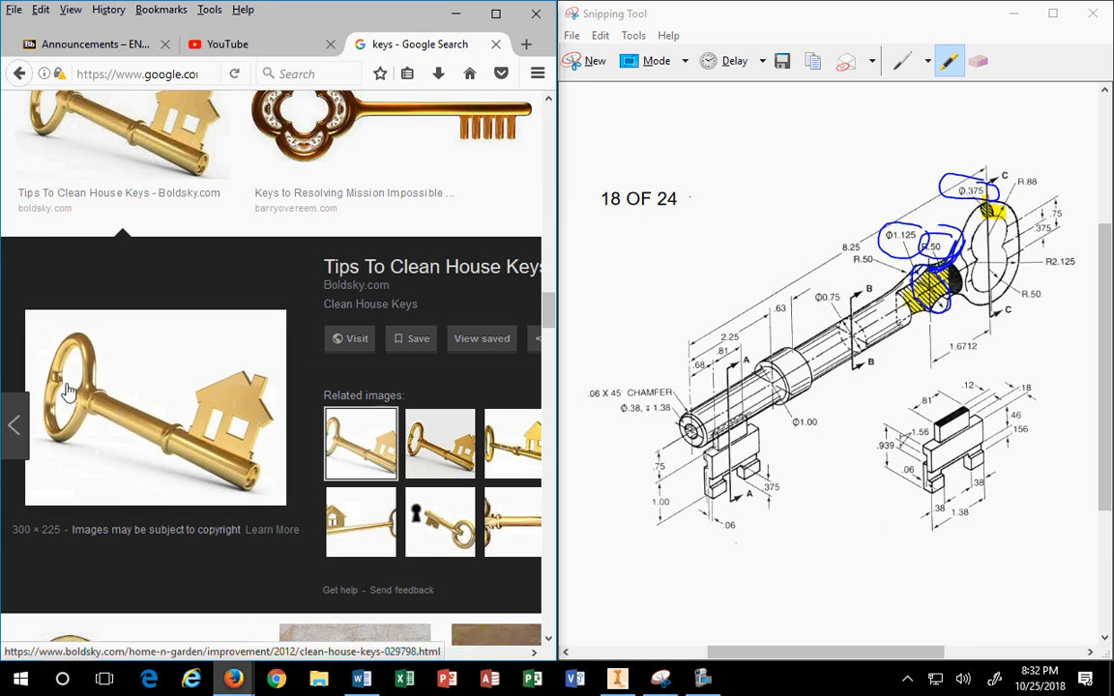
pyautogui.rightClick(68, 389)
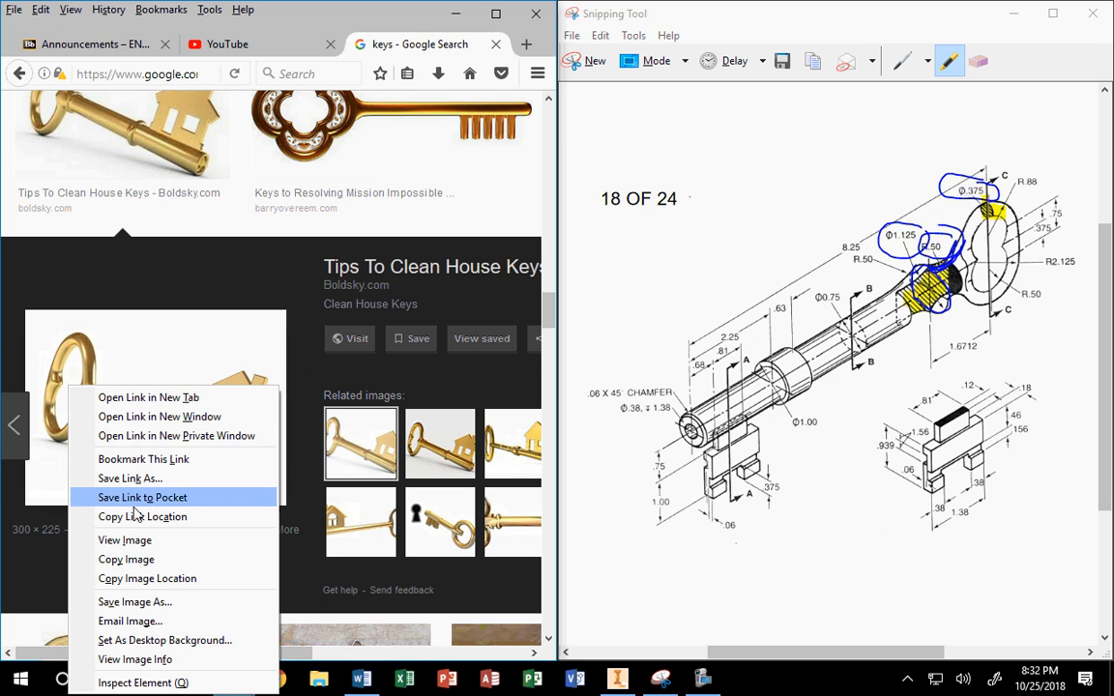
# Step: Copy the golden key image and view it enlarged on its own page at 240%
pyautogui.click(130, 561)
pyautogui.click(145, 426)
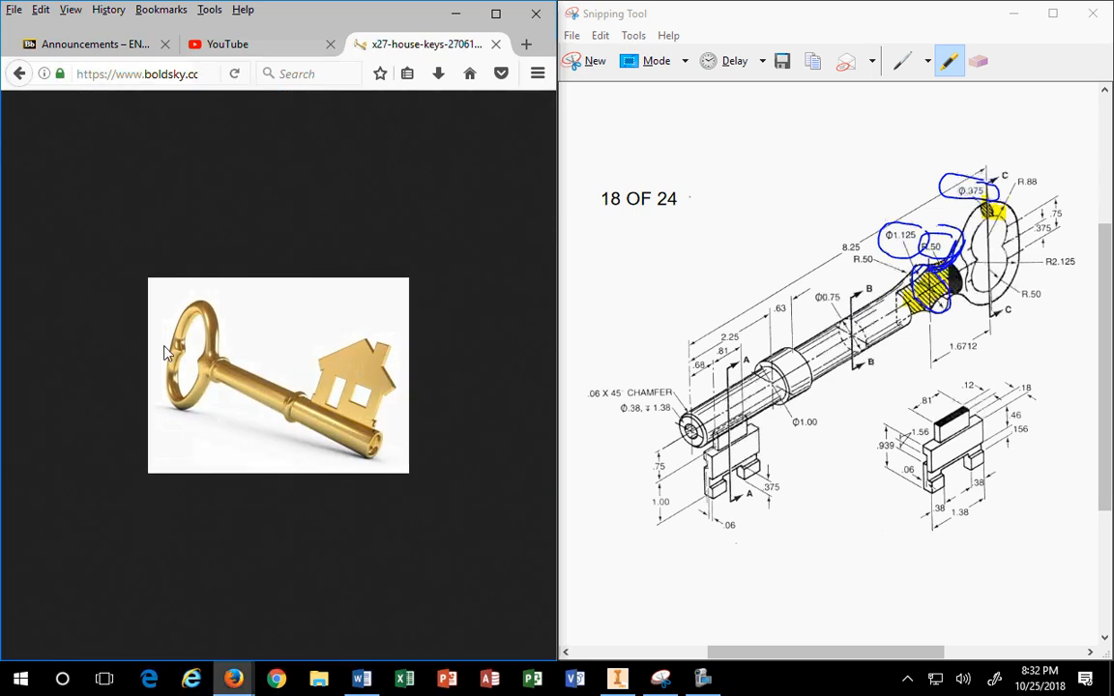
pyautogui.keyDown('ctrl'); pyautogui.scroll(6, 178, 348); pyautogui.keyUp('ctrl')
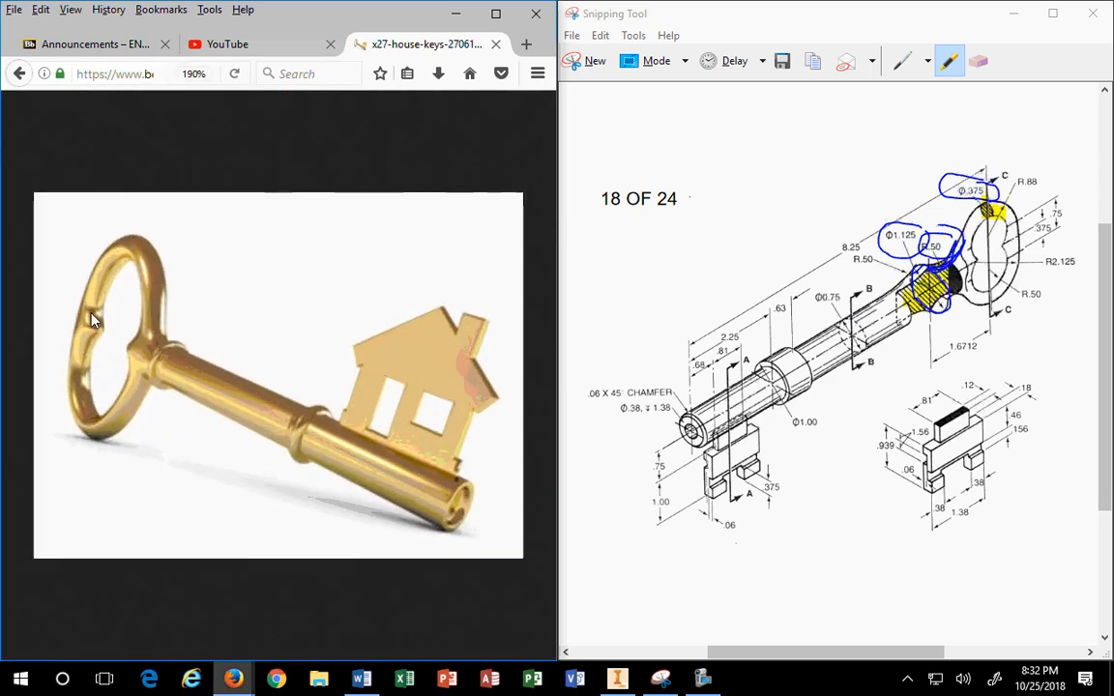
pyautogui.keyDown('ctrl'); pyautogui.scroll(2, 50, 275); pyautogui.keyUp('ctrl')
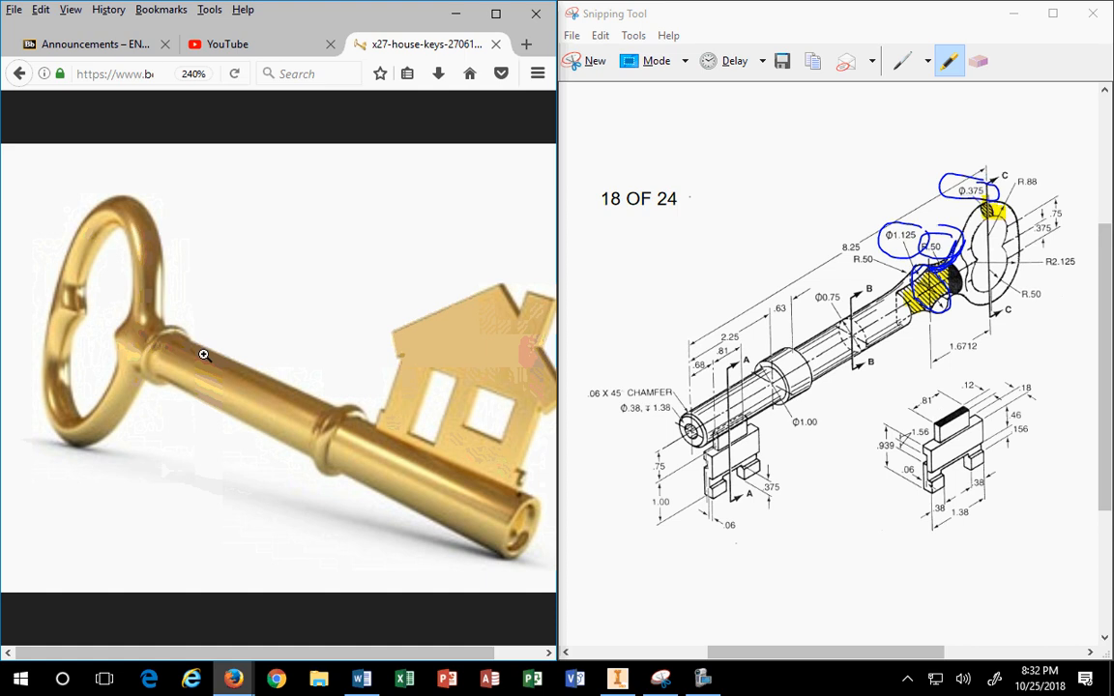
# Step: Highlight the bow's inner ring and Ø.375 in yellow, then minimize Firefox
pyautogui.moveTo(1000, 241); pyautogui.dragTo(1011, 253)
pyautogui.moveTo(983, 193)
pyautogui.mouseDown()
pyautogui.moveTo(953, 192)
pyautogui.moveTo(1008, 188)
pyautogui.mouseUp()
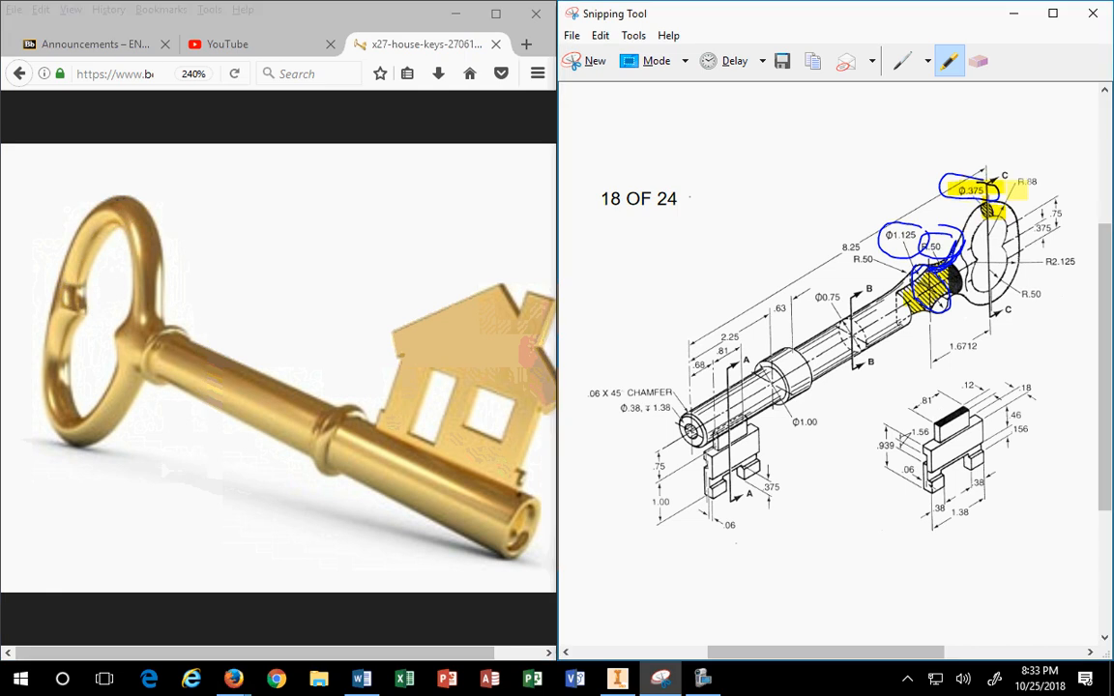
pyautogui.moveTo(951, 250); pyautogui.dragTo(934, 266)
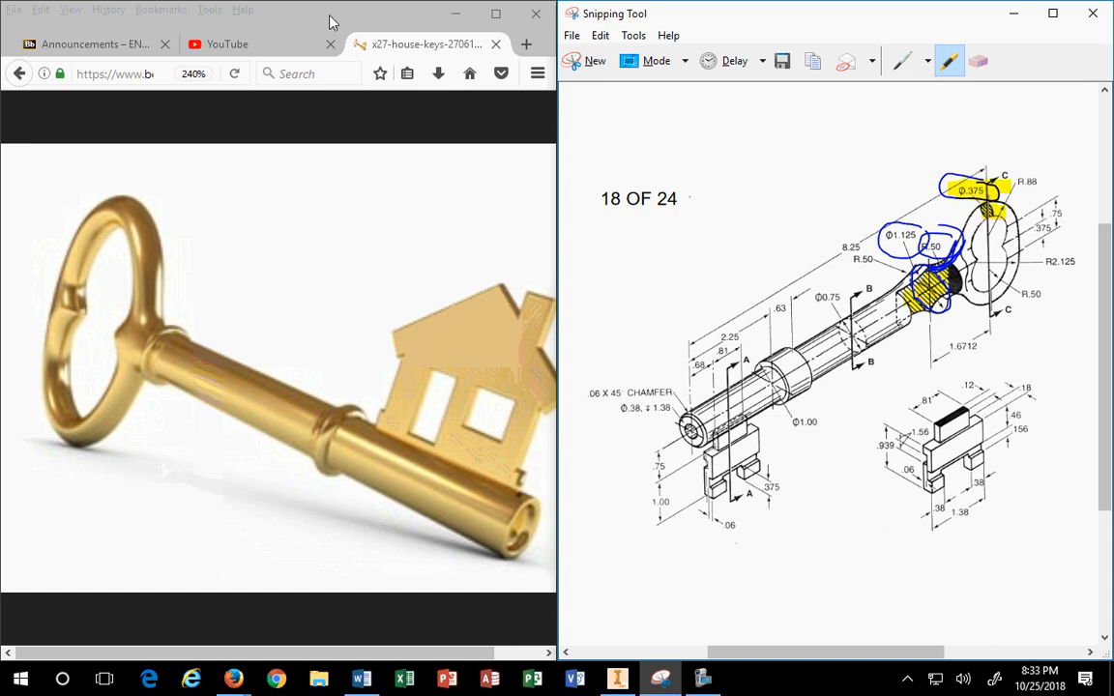
pyautogui.click(459, 13)
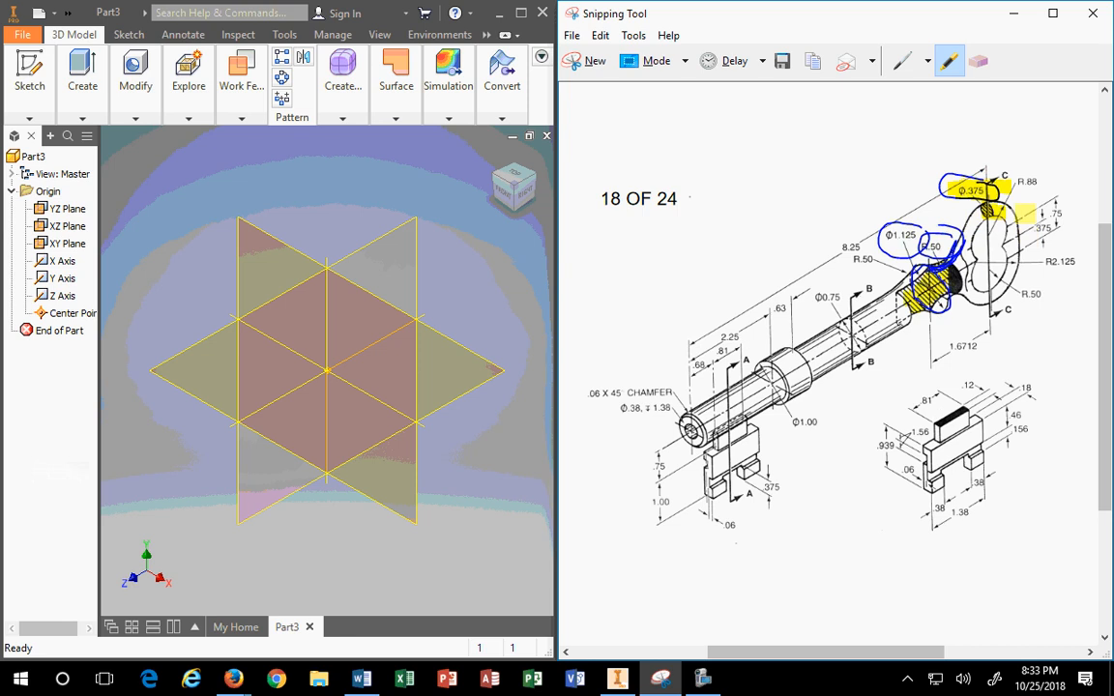
# Step: Highlight the .375 dimension beside the key's ring in yellow
pyautogui.moveTo(362, 683)
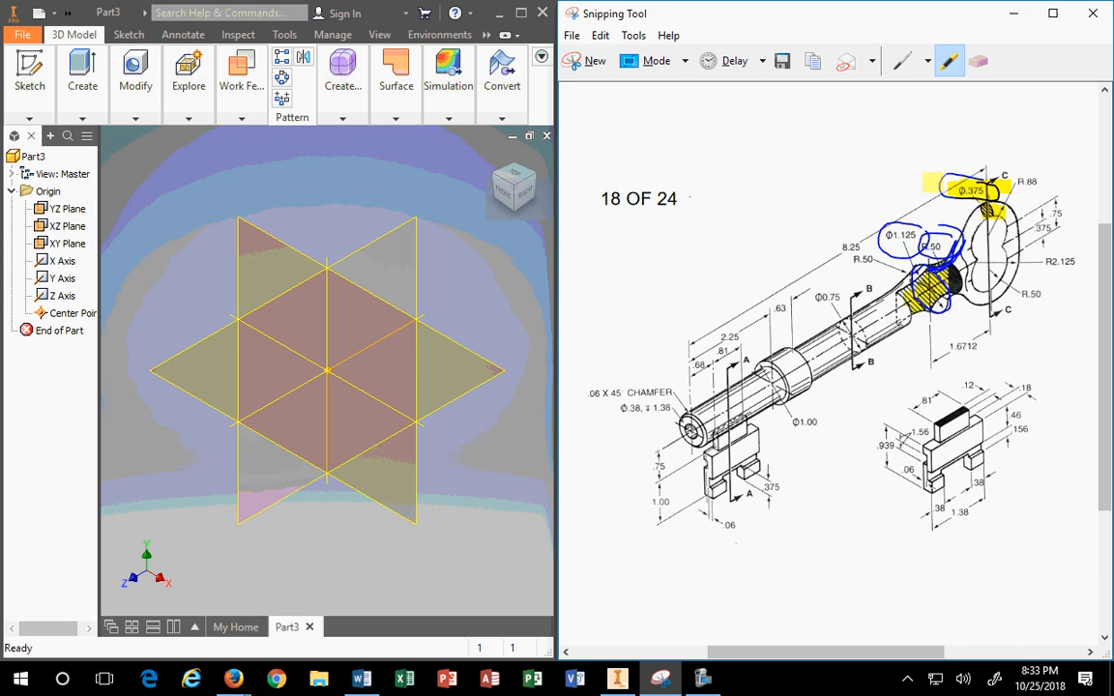
pyautogui.moveTo(1034, 230); pyautogui.dragTo(1062, 213)
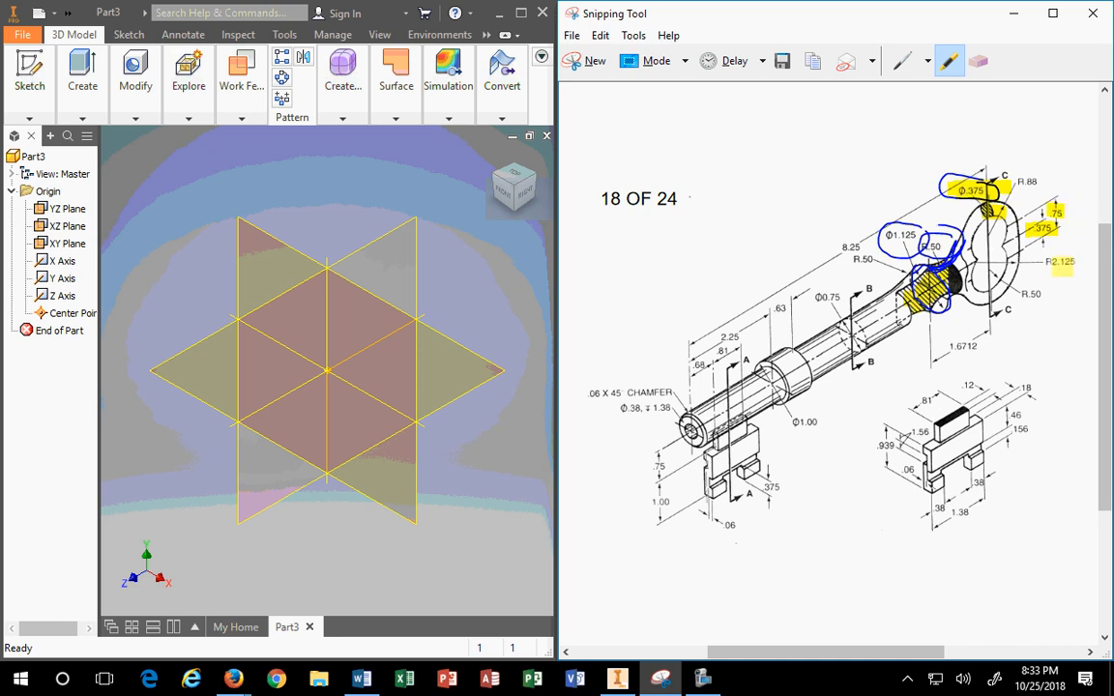
pyautogui.moveTo(220, 682)
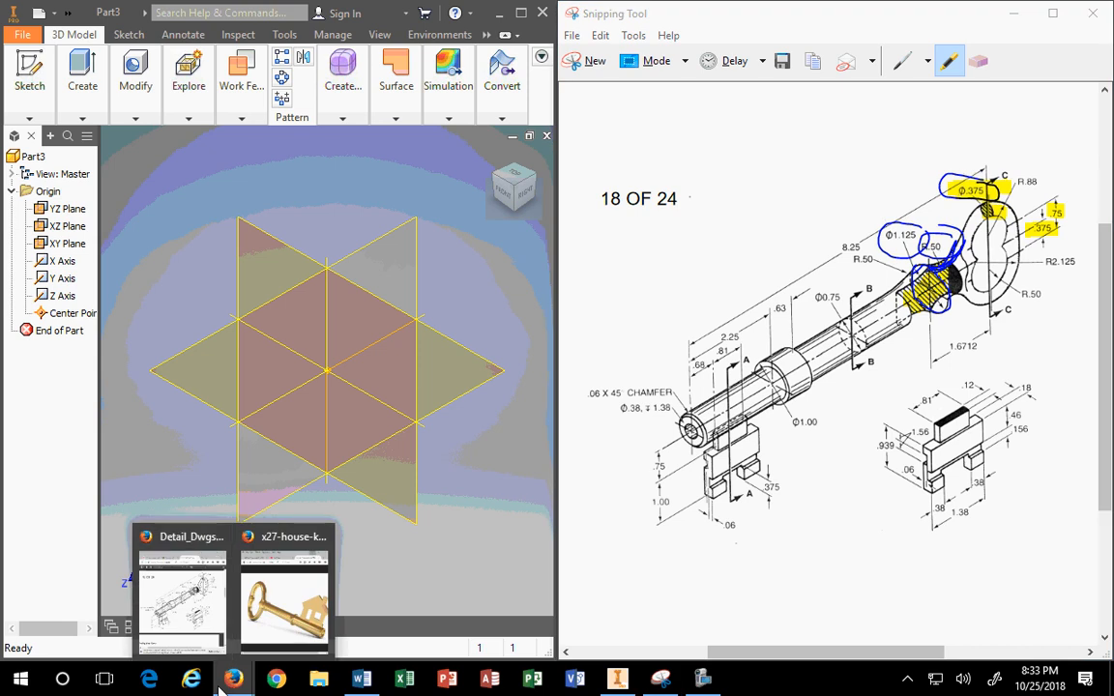
pyautogui.click(188, 610)
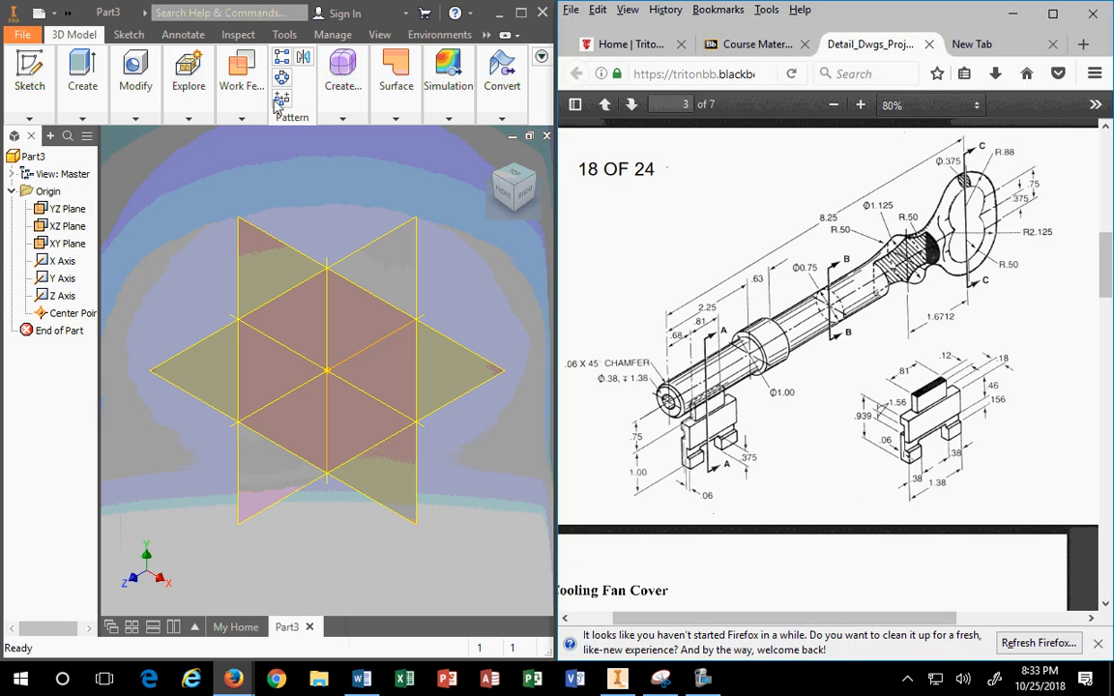
pyautogui.click(774, 41)
pyautogui.scroll(-3, 917, 418)
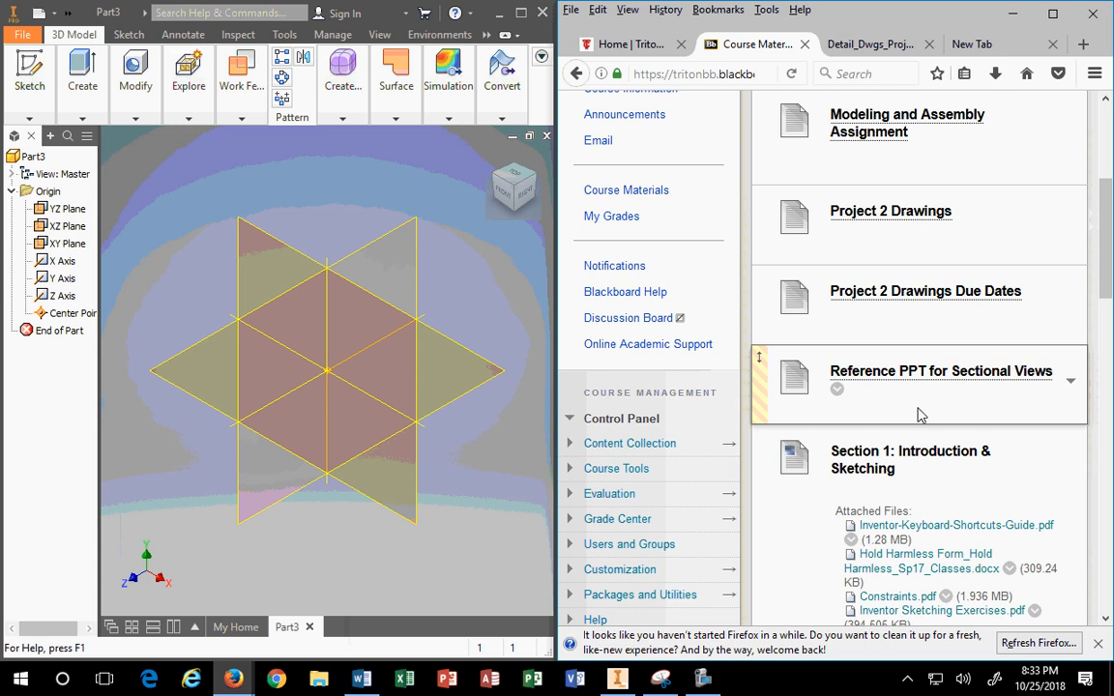
pyautogui.scroll(-2, 919, 414)
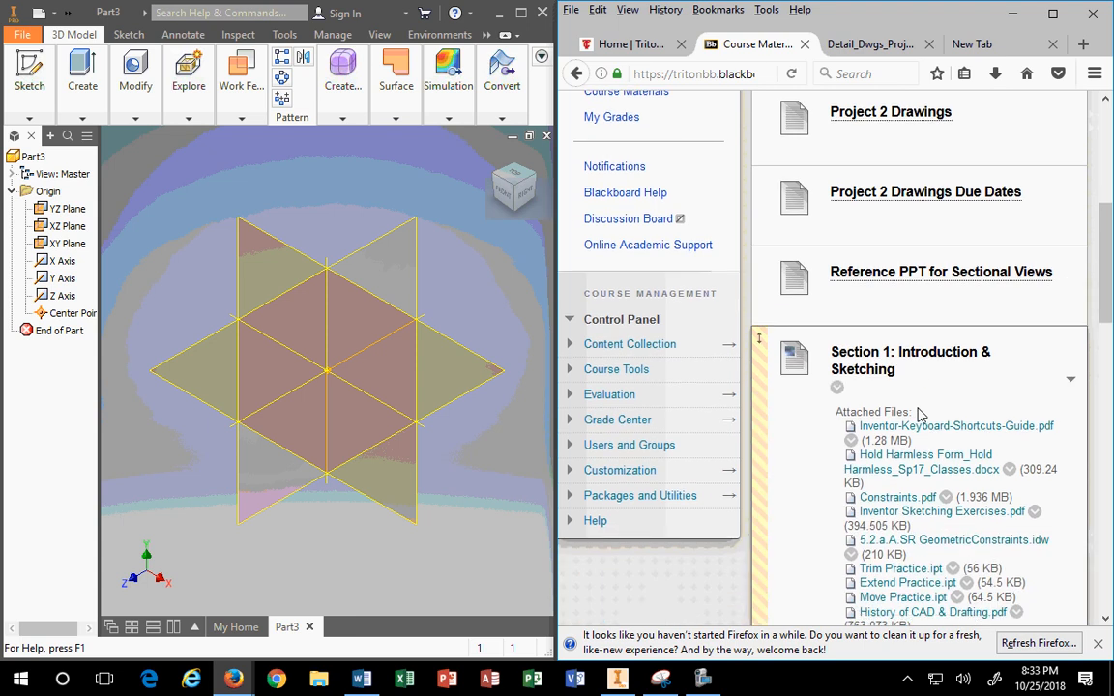
pyautogui.scroll(4, 919, 414)
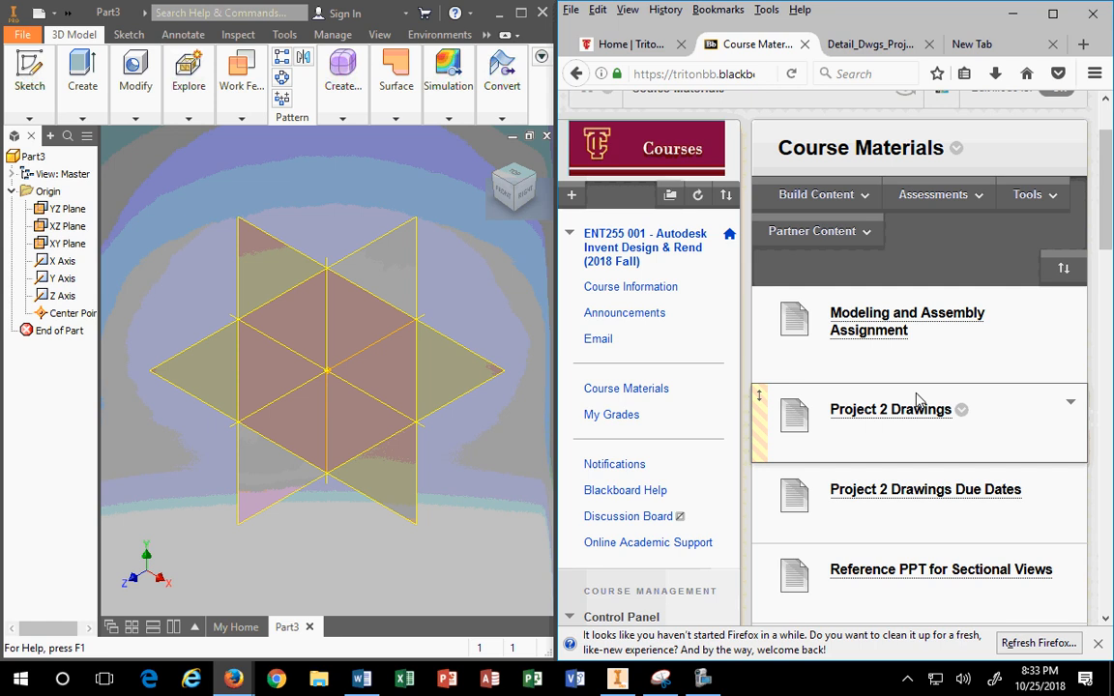
pyautogui.click(1015, 21)
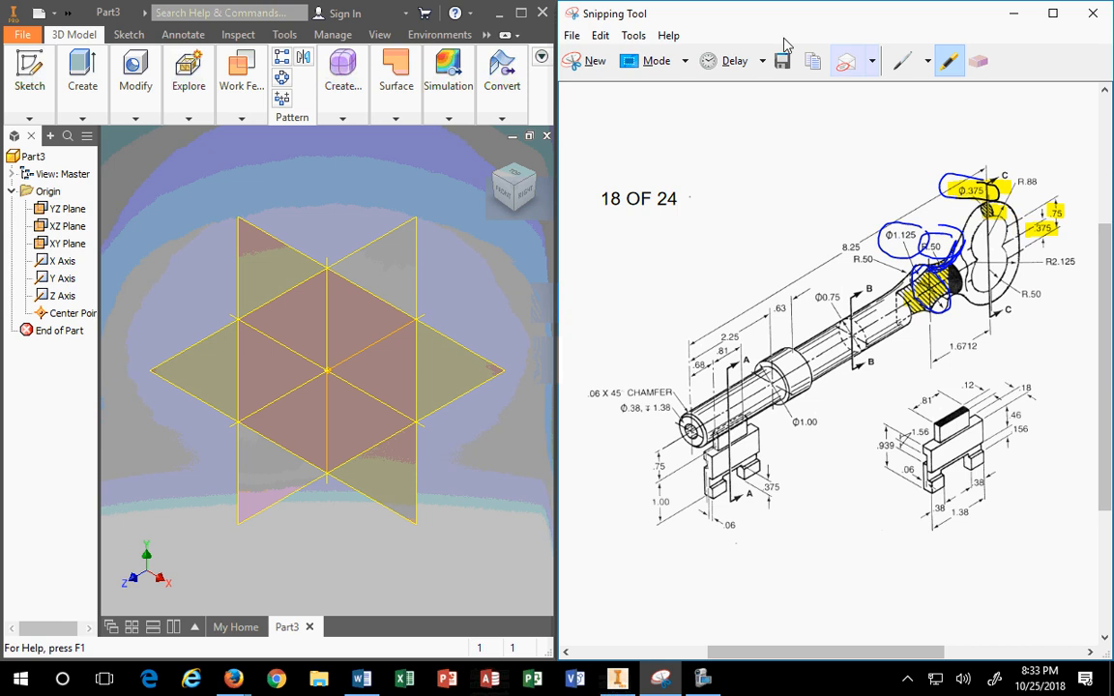
# Step: Switch the pen to red ink and circle the end of the bow
pyautogui.click(903, 61)
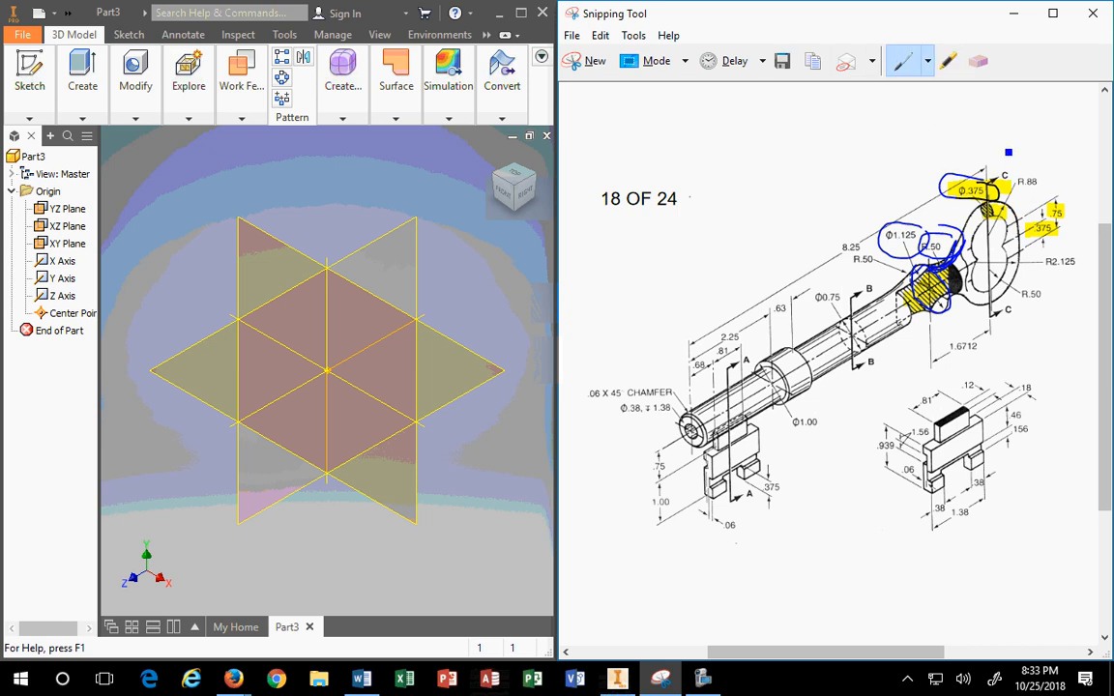
pyautogui.click(927, 61)
pyautogui.click(928, 89)
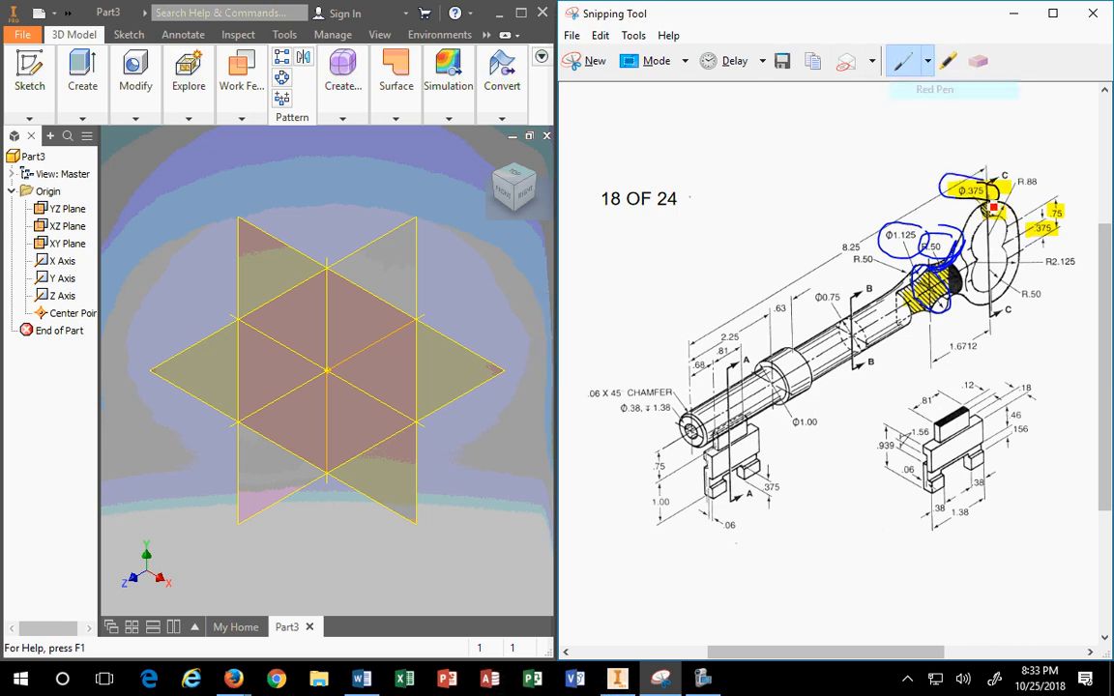
pyautogui.moveTo(1016, 147)
pyautogui.mouseDown()
pyautogui.moveTo(994, 146)
pyautogui.moveTo(924, 188)
pyautogui.moveTo(943, 278)
pyautogui.moveTo(1026, 294)
pyautogui.moveTo(1007, 143)
pyautogui.mouseUp()
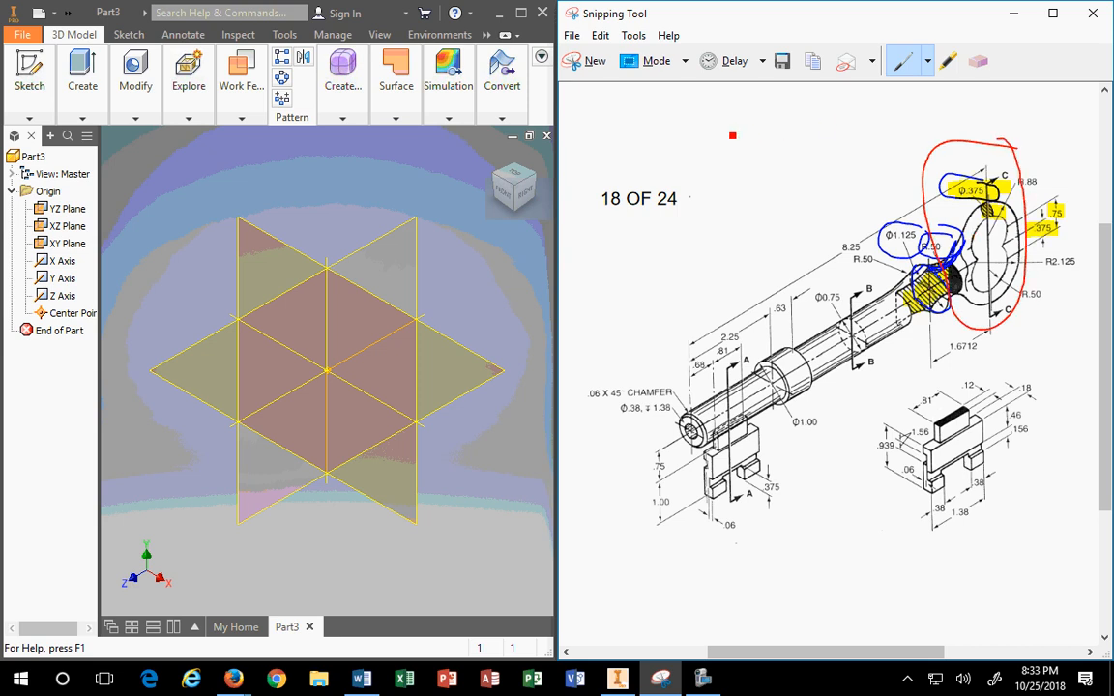
# Step: Sketch a red 3-shaped bow outline beside the '18 OF 24' title
pyautogui.moveTo(725, 124); pyautogui.dragTo(754, 108)
pyautogui.moveTo(784, 153)
pyautogui.mouseDown()
pyautogui.moveTo(787, 181)
pyautogui.moveTo(742, 215)
pyautogui.mouseUp()
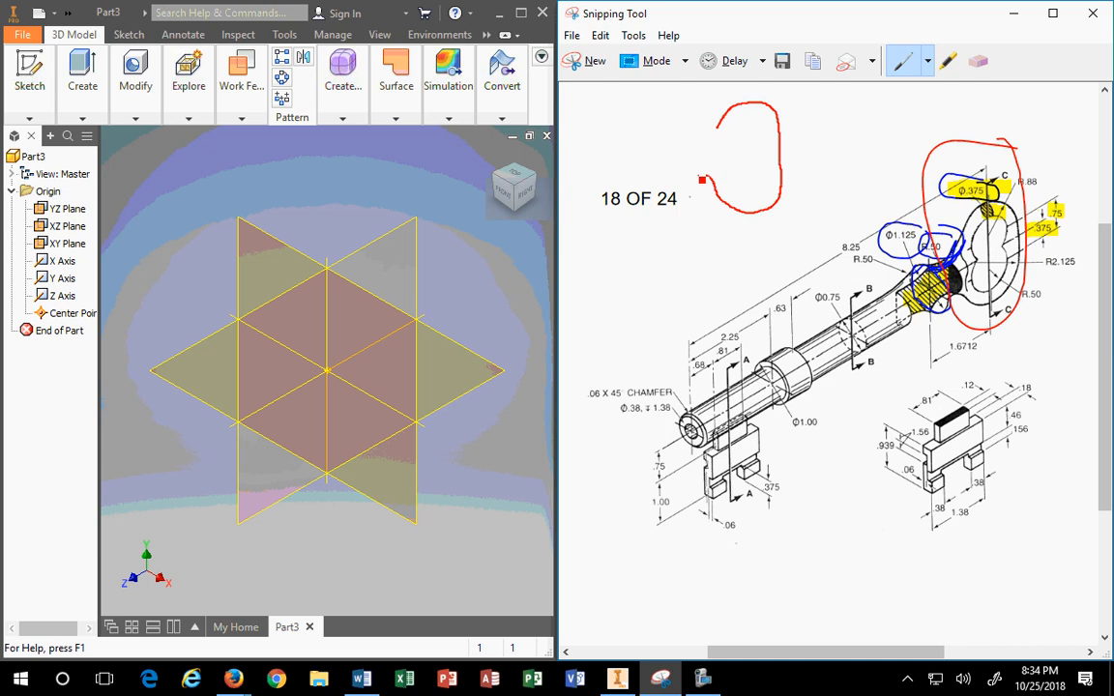
pyautogui.moveTo(703, 180); pyautogui.dragTo(693, 176)
pyautogui.moveTo(717, 125); pyautogui.dragTo(709, 142)
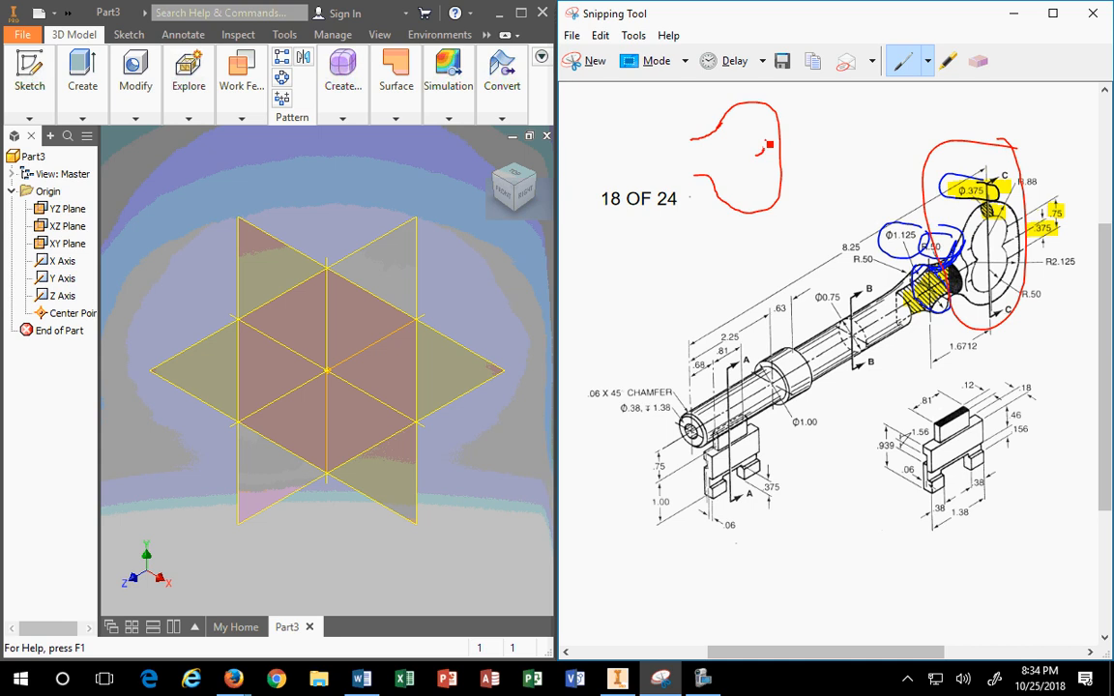
pyautogui.moveTo(759, 151)
pyautogui.mouseDown()
pyautogui.moveTo(753, 120)
pyautogui.moveTo(737, 114)
pyautogui.moveTo(731, 147)
pyautogui.mouseUp()
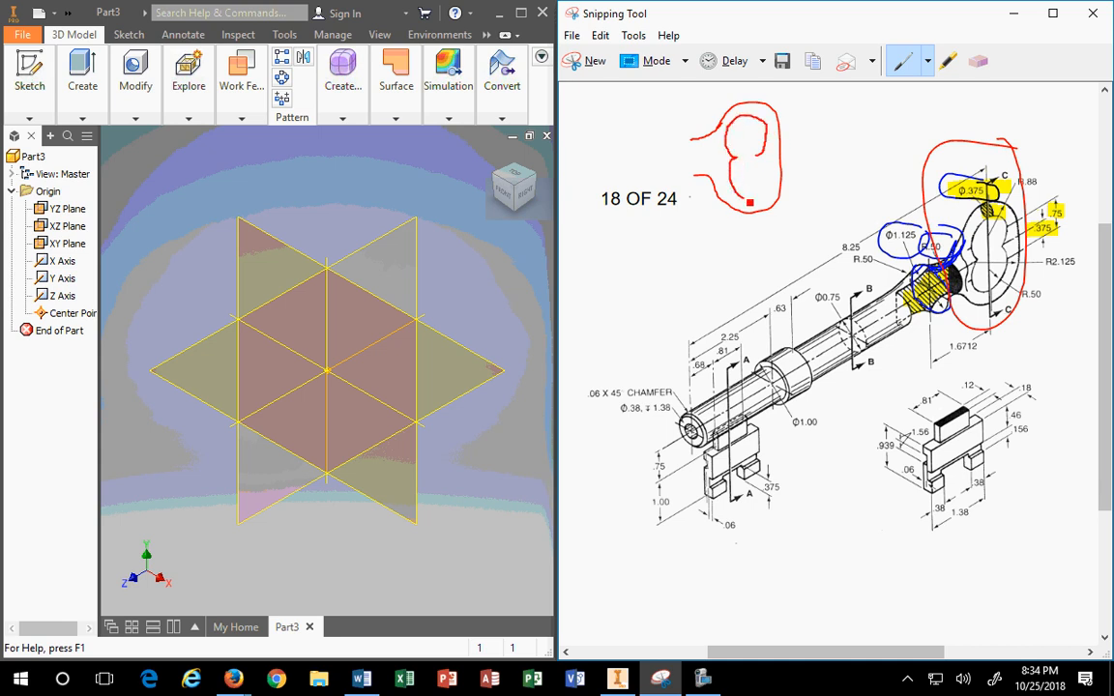
pyautogui.moveTo(750, 202)
pyautogui.mouseDown()
pyautogui.moveTo(772, 196)
pyautogui.moveTo(767, 162)
pyautogui.mouseUp()
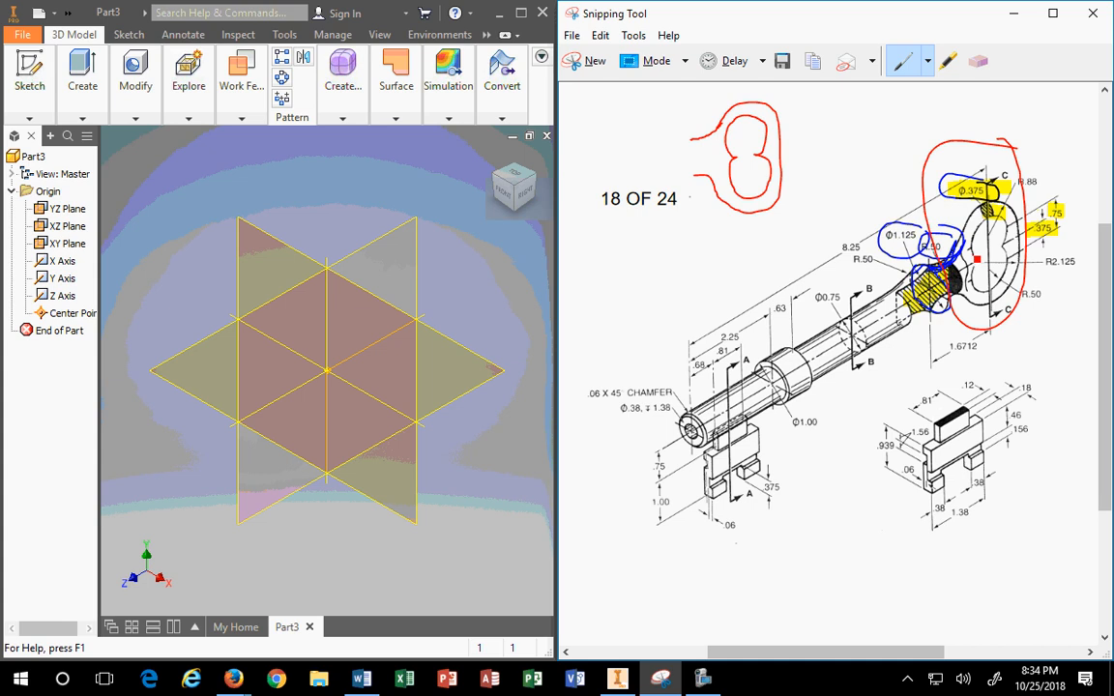
# Step: Trace the bow's outer and inner shape in red on the key drawing
pyautogui.moveTo(979, 235)
pyautogui.mouseDown()
pyautogui.moveTo(998, 224)
pyautogui.moveTo(1010, 244)
pyautogui.mouseUp()
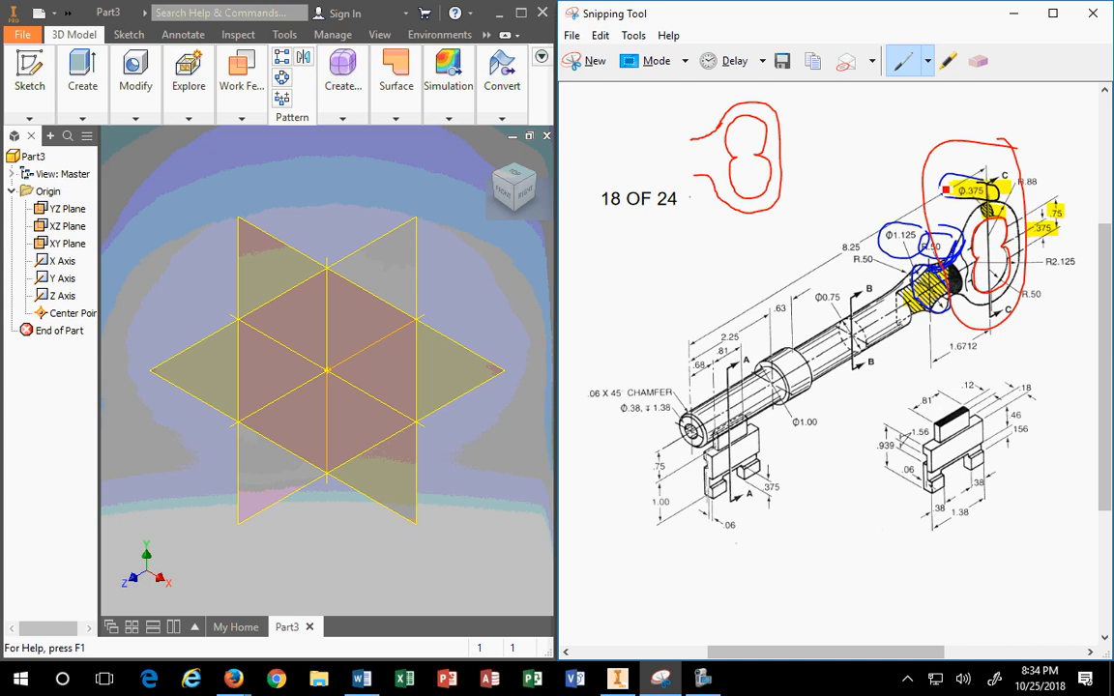
pyautogui.moveTo(946, 190); pyautogui.dragTo(923, 179)
pyautogui.click(498, 159)
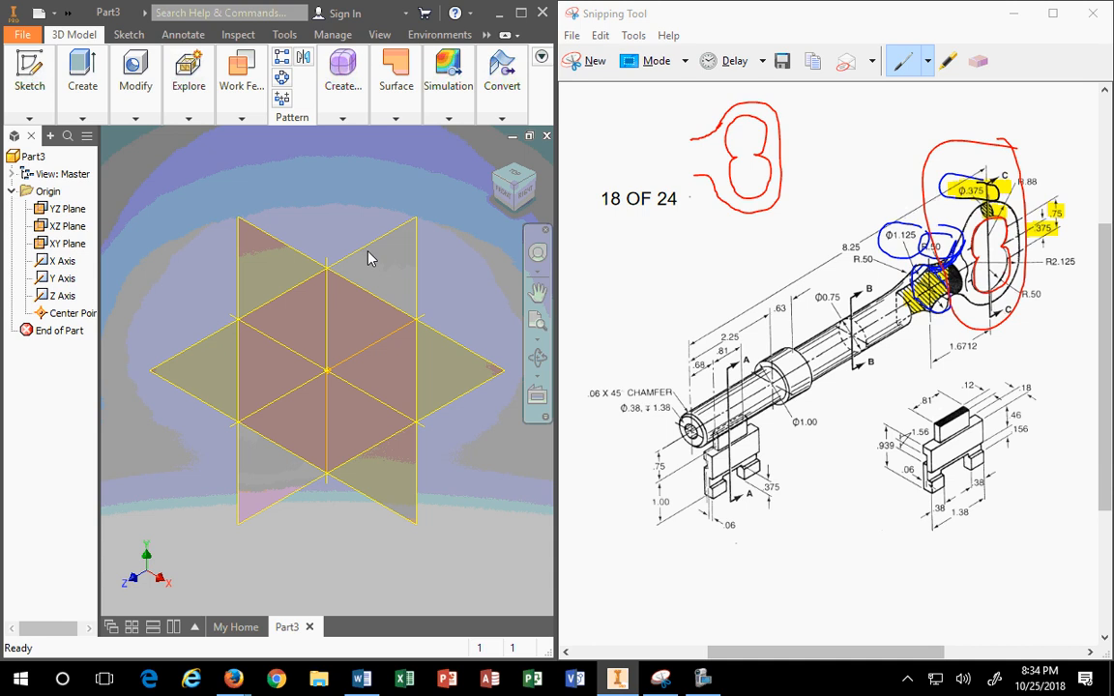
pyautogui.click(639, 408)
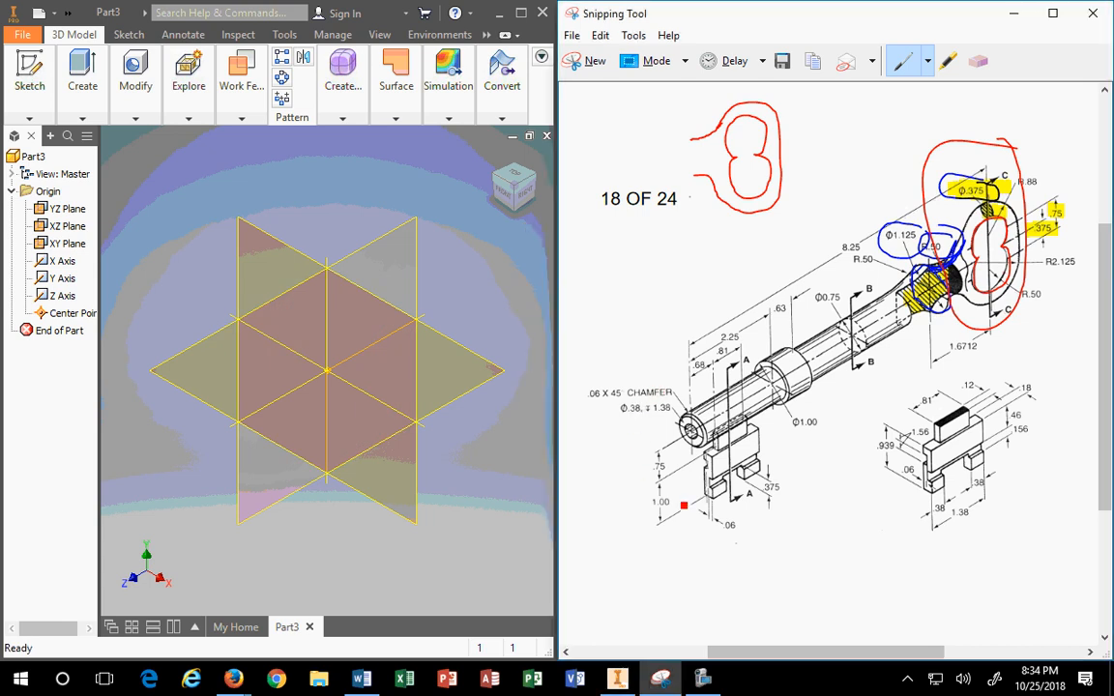
# Step: Circle the key's bit end in red and add arrows labelled F and R
pyautogui.moveTo(636, 339)
pyautogui.mouseDown()
pyautogui.moveTo(643, 643)
pyautogui.moveTo(774, 387)
pyautogui.moveTo(668, 305)
pyautogui.mouseUp()
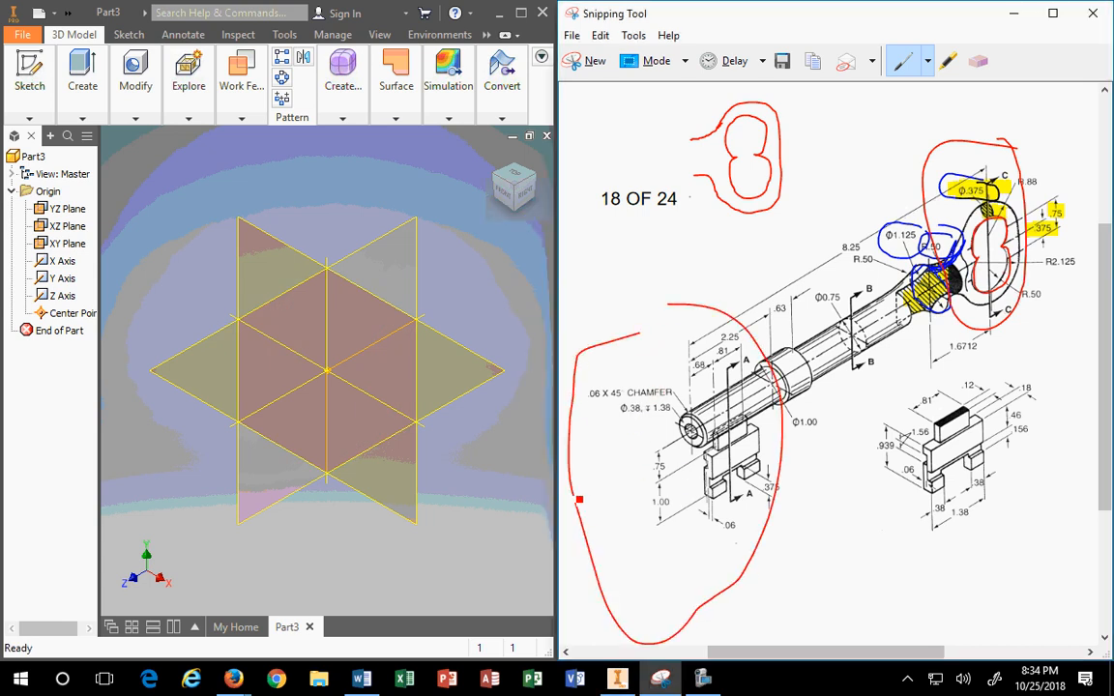
pyautogui.moveTo(576, 495)
pyautogui.mouseDown()
pyautogui.moveTo(630, 470)
pyautogui.moveTo(601, 528)
pyautogui.mouseUp()
pyautogui.moveTo(601, 512); pyautogui.dragTo(613, 511)
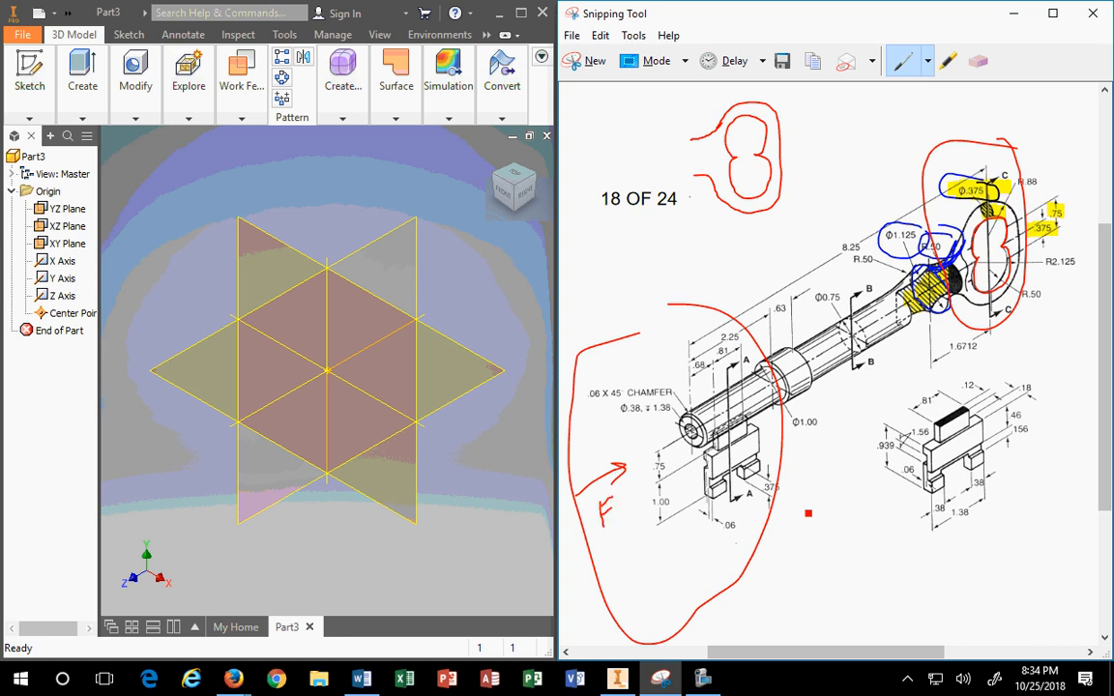
pyautogui.moveTo(897, 527); pyautogui.dragTo(835, 479)
pyautogui.moveTo(894, 548)
pyautogui.mouseDown()
pyautogui.moveTo(897, 571)
pyautogui.moveTo(899, 558)
pyautogui.moveTo(914, 572)
pyautogui.mouseUp()
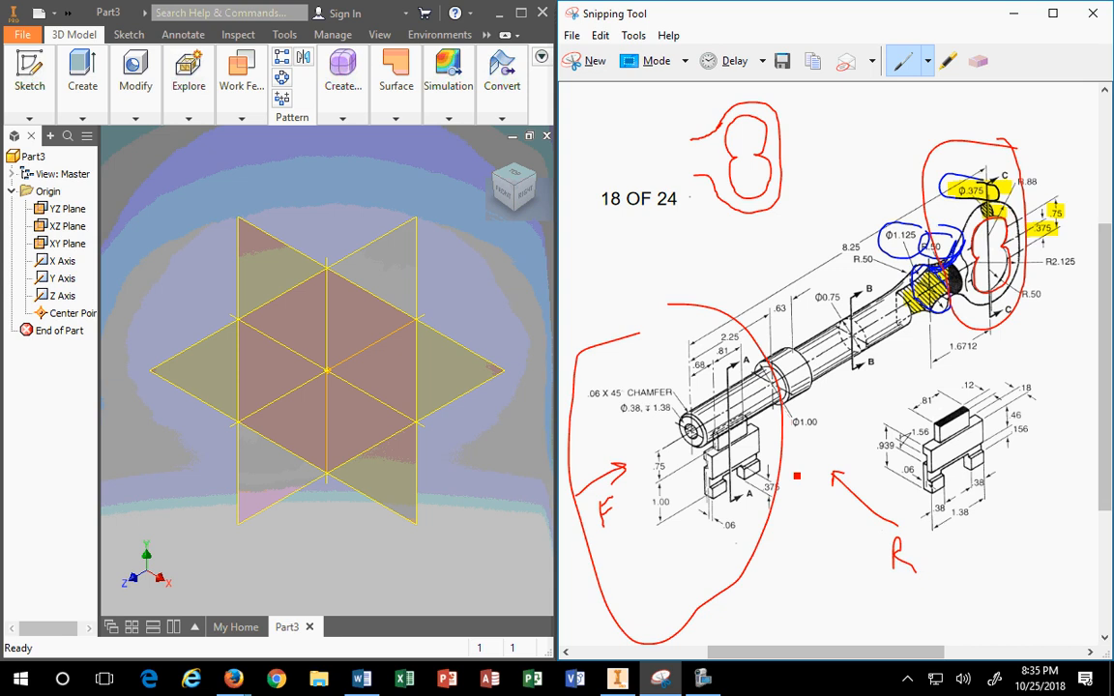
# Step: Start a new 2D sketch on the YZ Plane
pyautogui.click(391, 240)
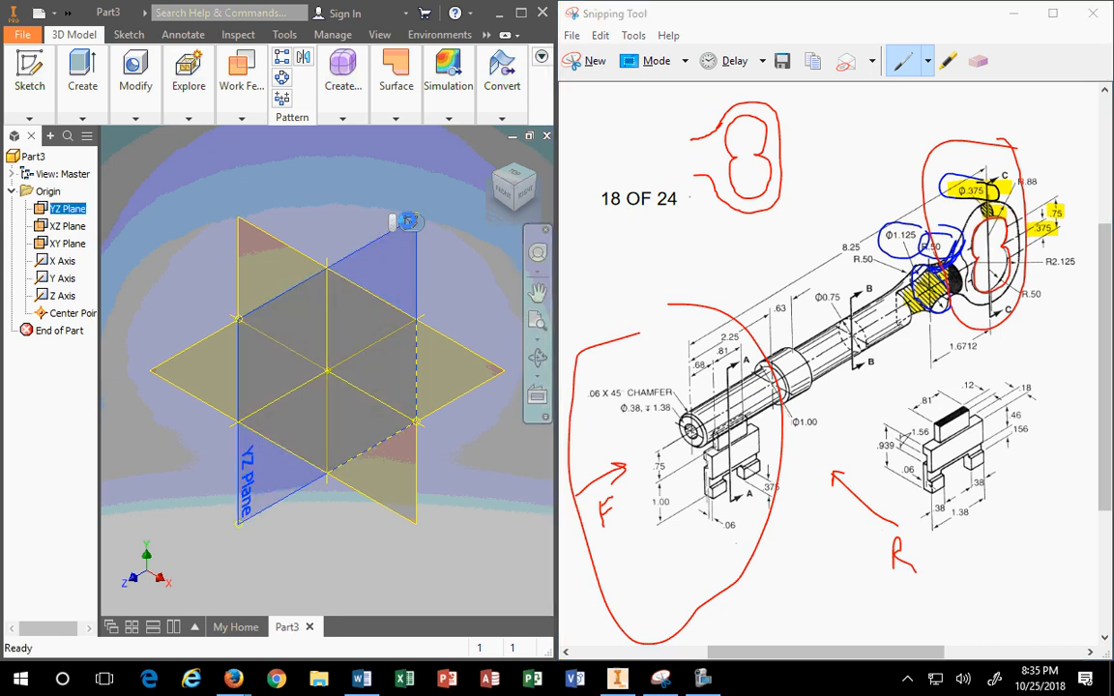
pyautogui.click(410, 225)
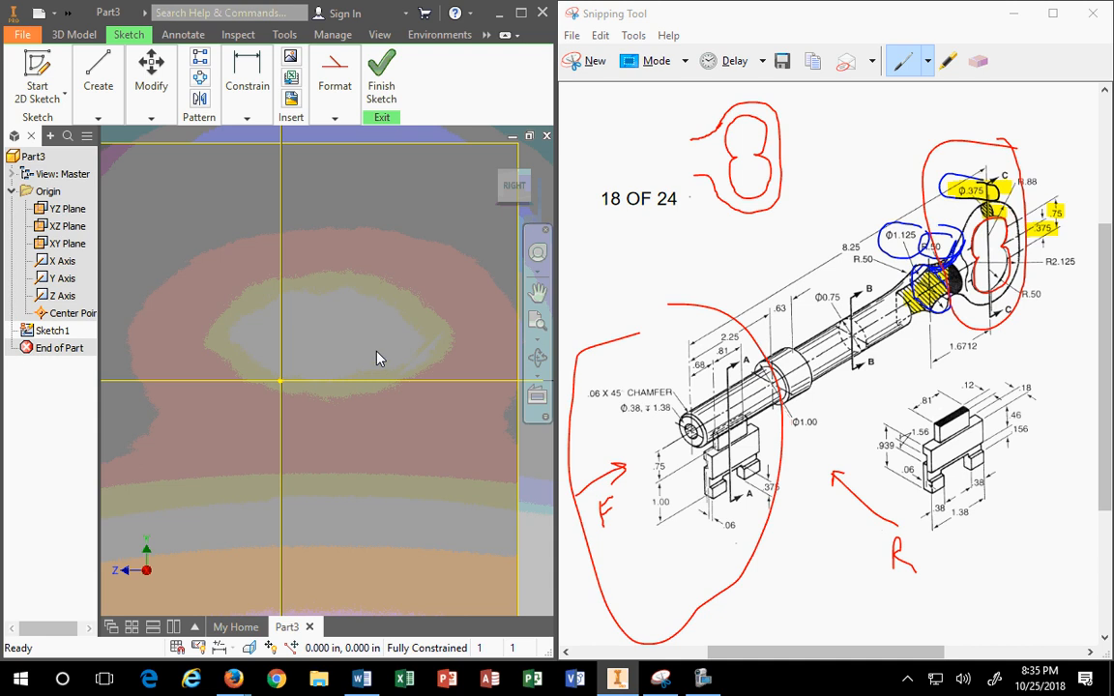
pyautogui.click(100, 85)
pyautogui.click(151, 85)
pyautogui.click(99, 85)
# Step: Box the .75 and .375 dimensions in red on the reference drawing
pyautogui.click(1053, 220)
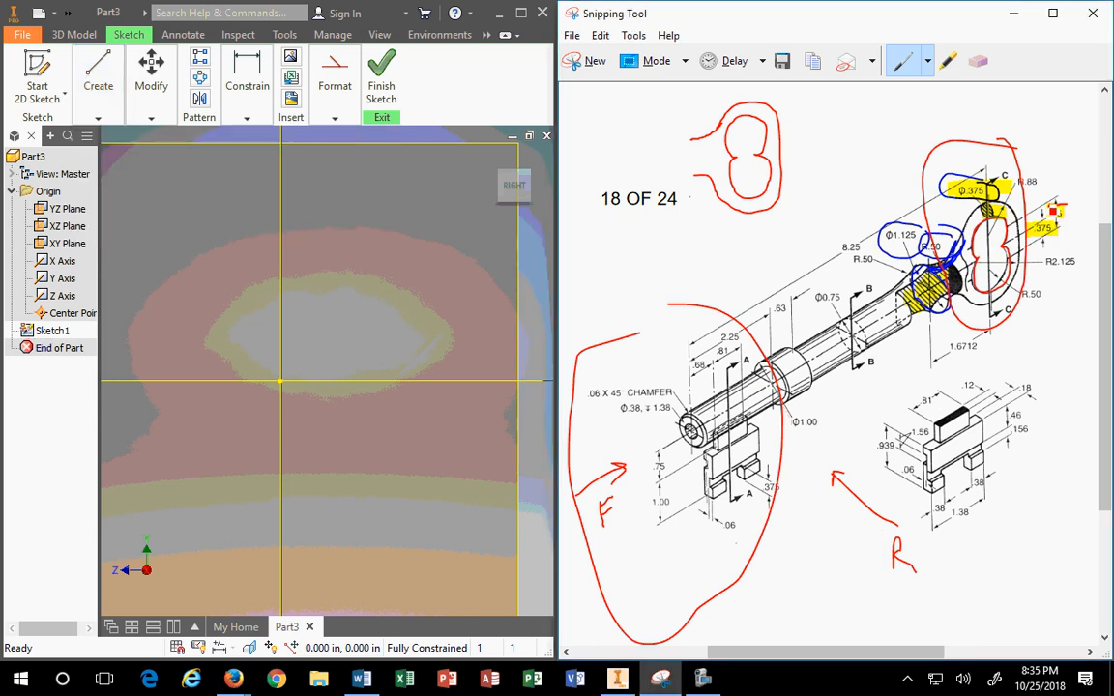
pyautogui.moveTo(1053, 210); pyautogui.dragTo(1051, 226)
pyautogui.moveTo(1032, 222)
pyautogui.mouseDown()
pyautogui.moveTo(1057, 224)
pyautogui.moveTo(1057, 235)
pyautogui.mouseUp()
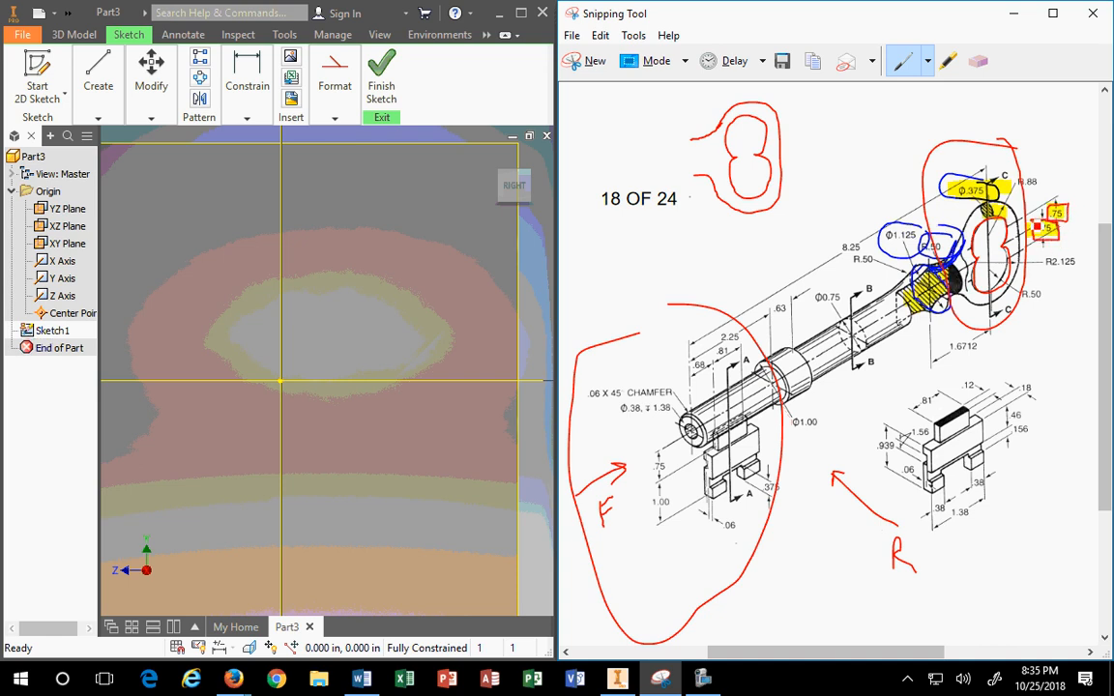
# Step: Finish the sketch, then reopen Sketch1 for editing from the model browser
pyautogui.click(44, 100)
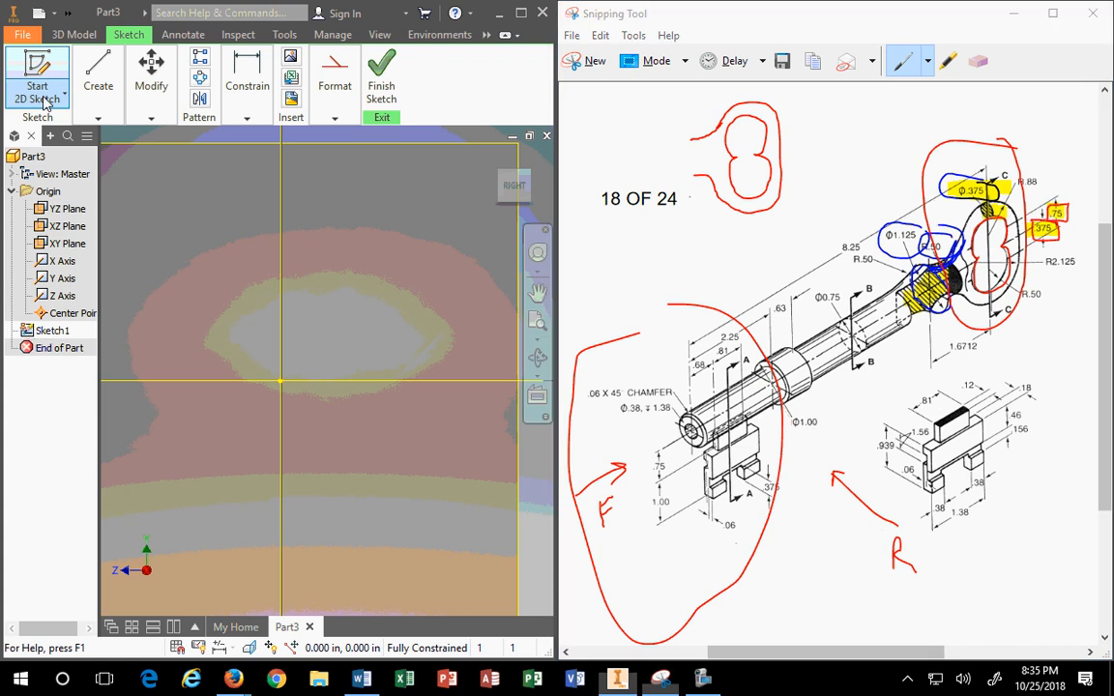
pyautogui.click(44, 102)
pyautogui.click(41, 159)
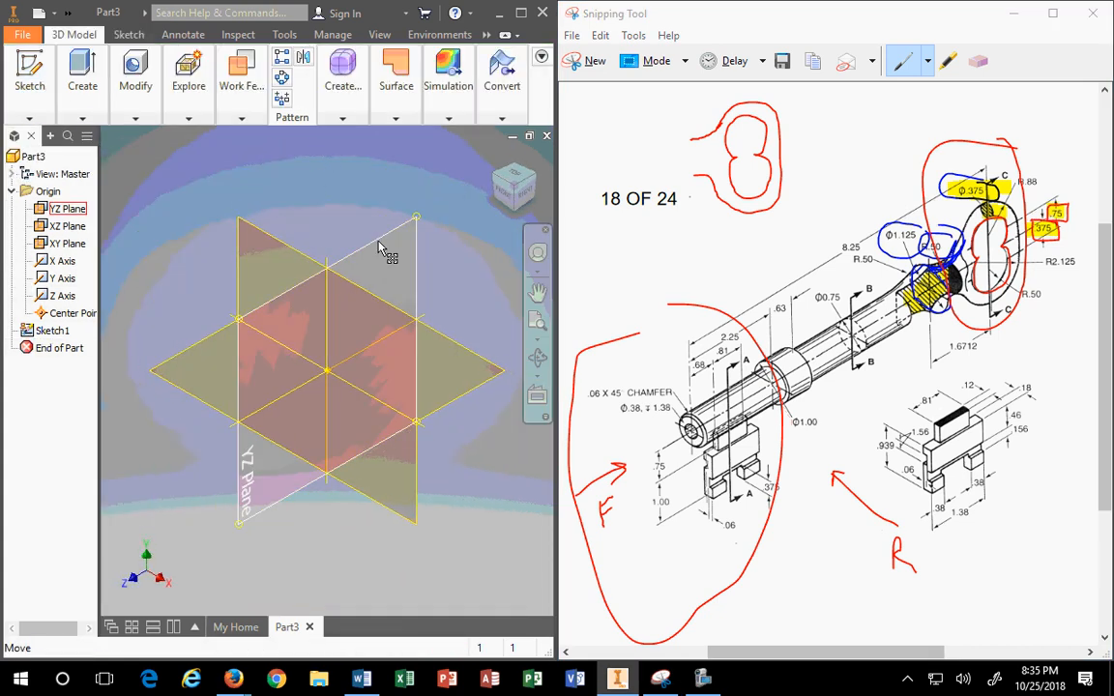
pyautogui.click(379, 246)
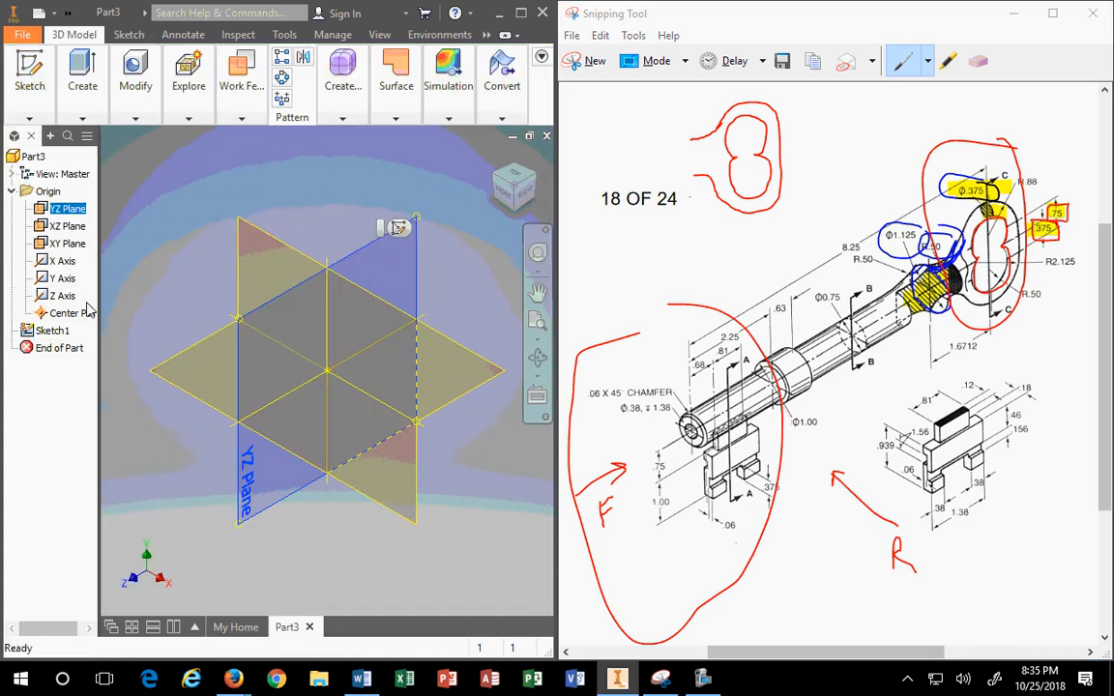
pyautogui.click(48, 330)
pyautogui.rightClick(48, 329)
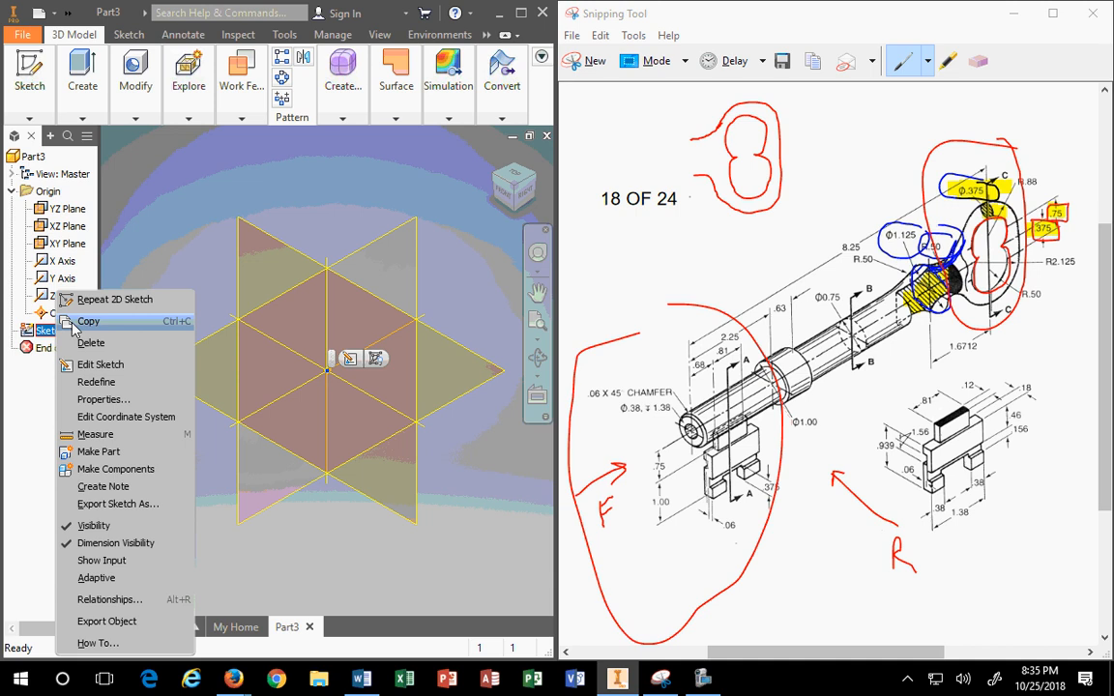
pyautogui.click(95, 365)
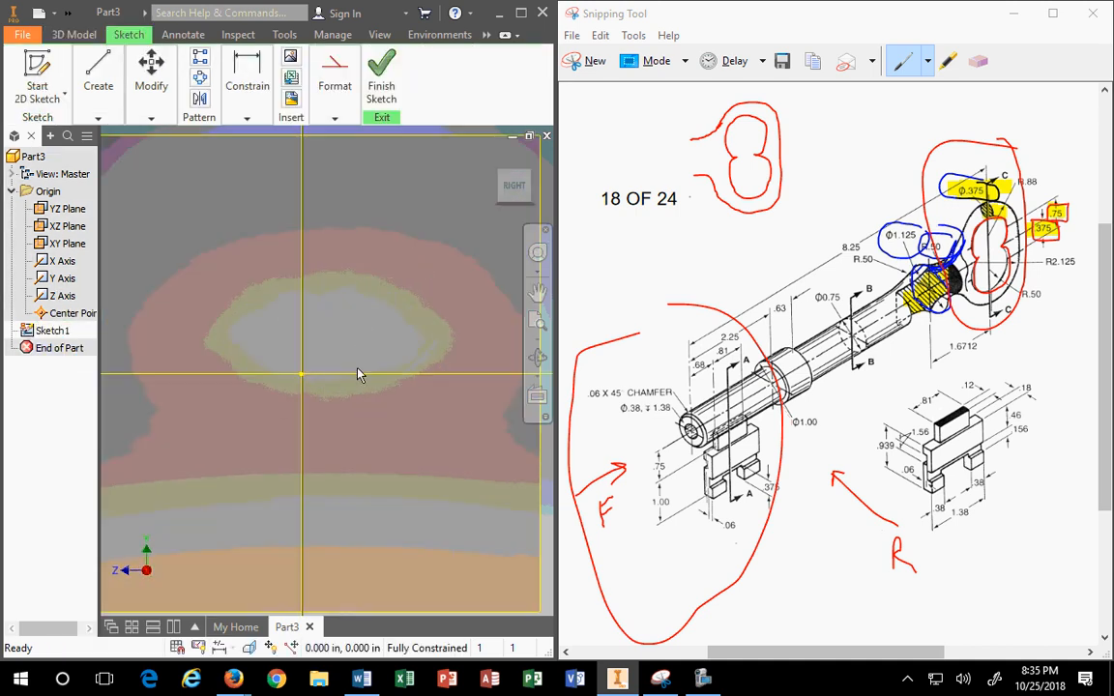
# Step: Start a line at the sketch origin, then cancel it
pyautogui.click(98, 117)
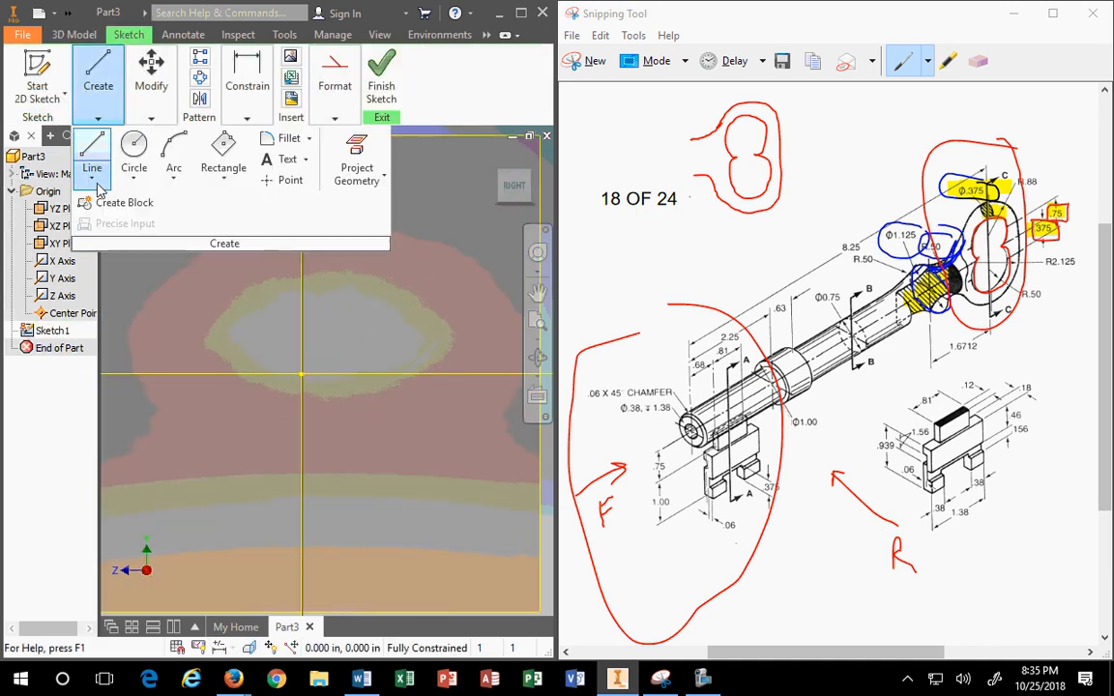
pyautogui.click(334, 117)
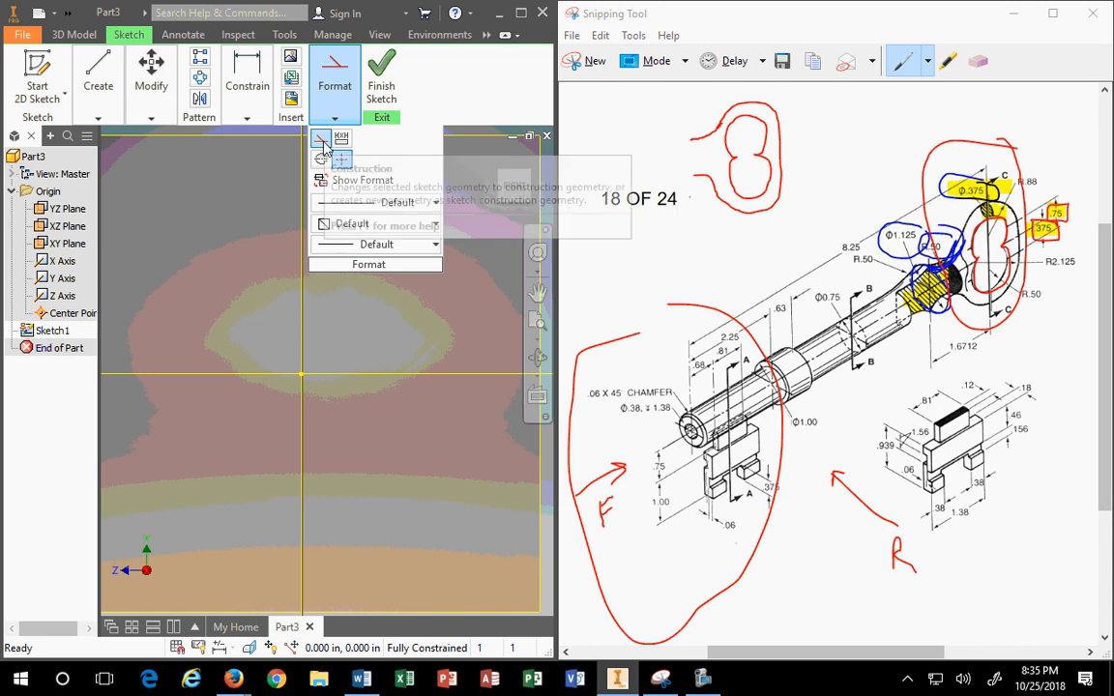
pyautogui.click(98, 117)
pyautogui.click(93, 155)
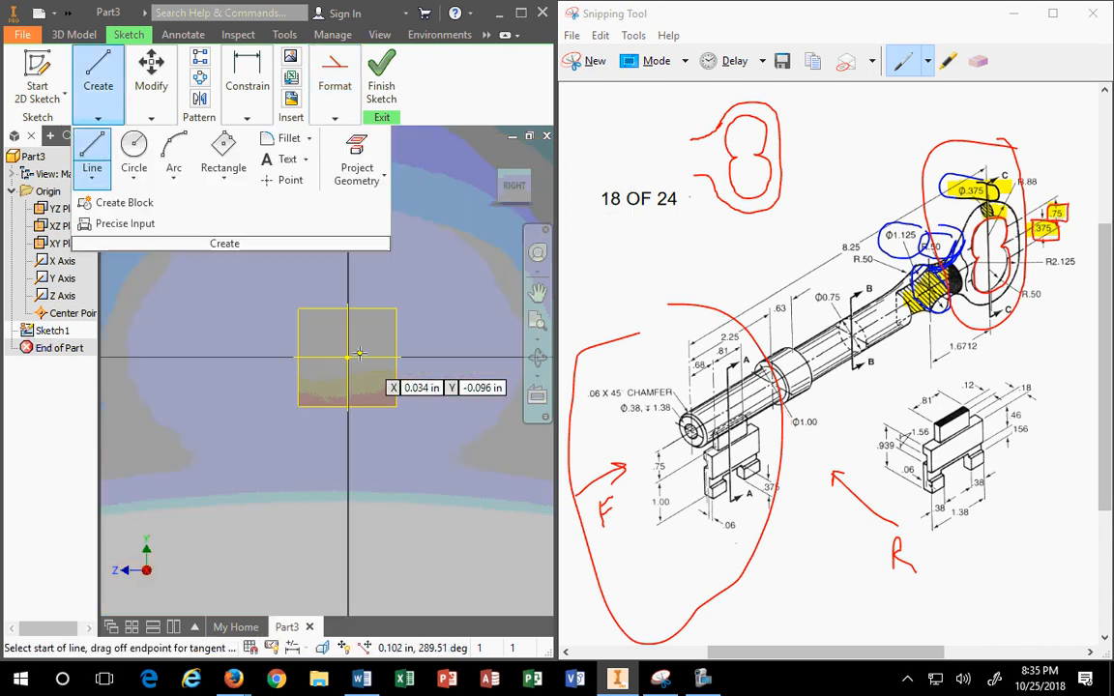
pyautogui.click(346, 358)
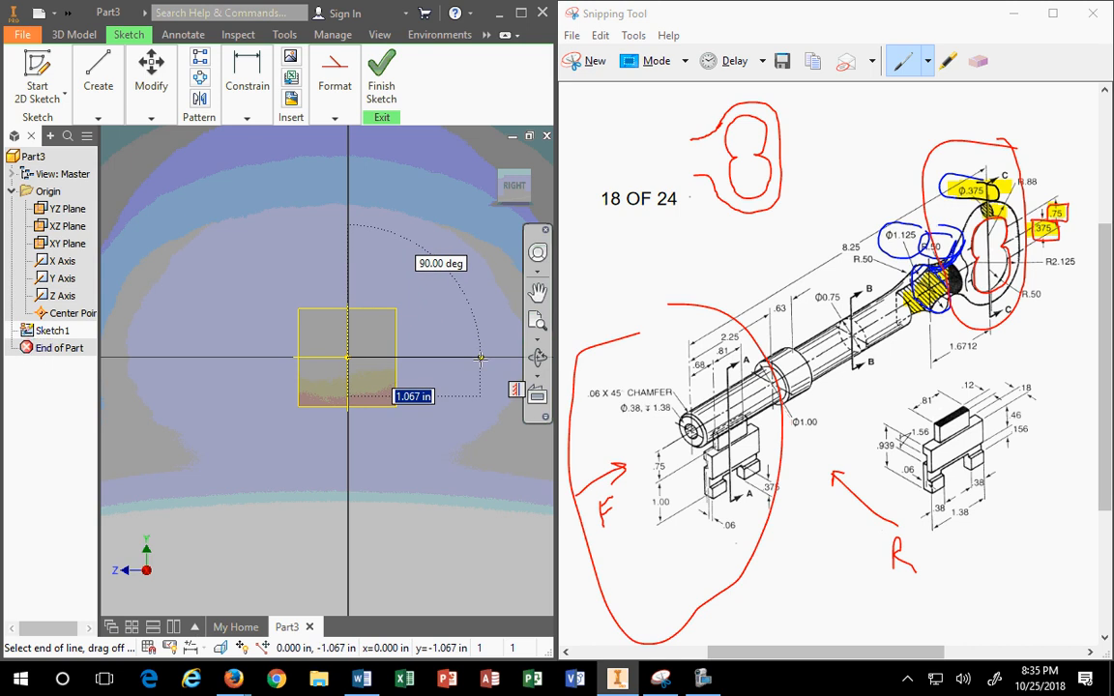
pyautogui.press('Escape')
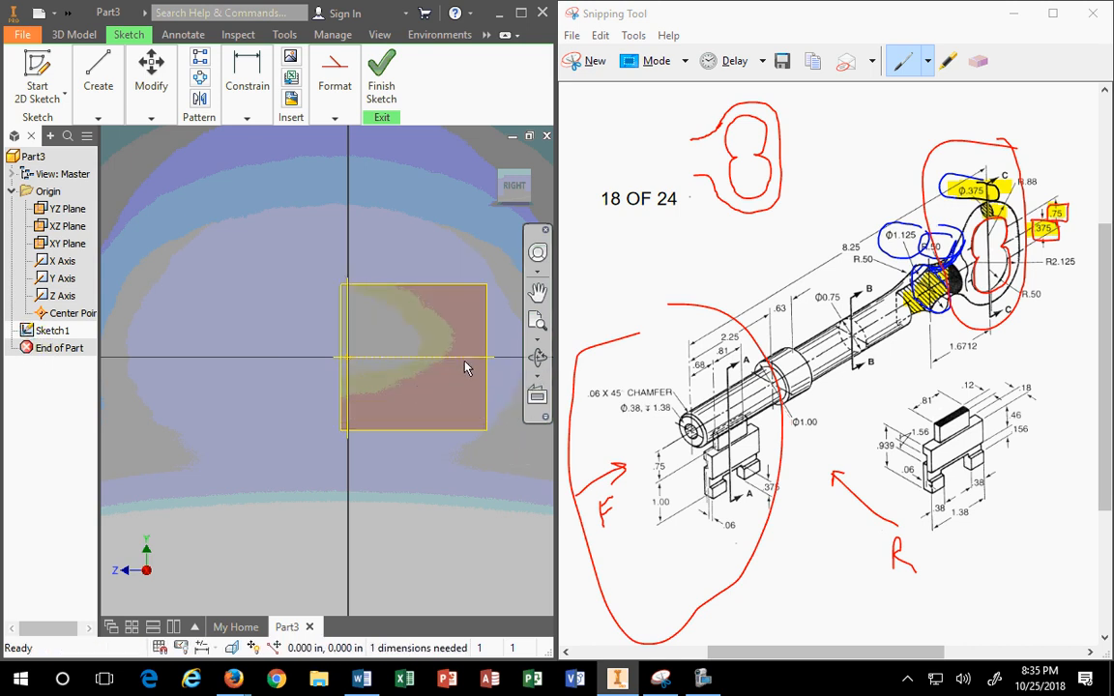
# Step: Offset the horizontal line upward by .375
pyautogui.click(335, 117)
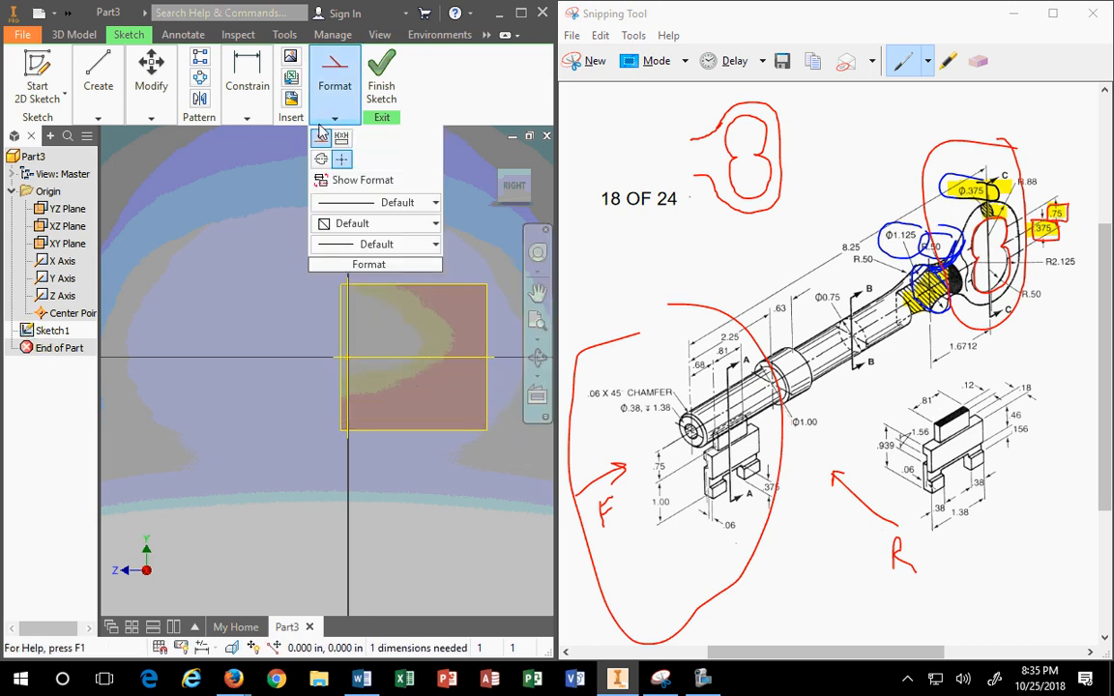
pyautogui.click(150, 116)
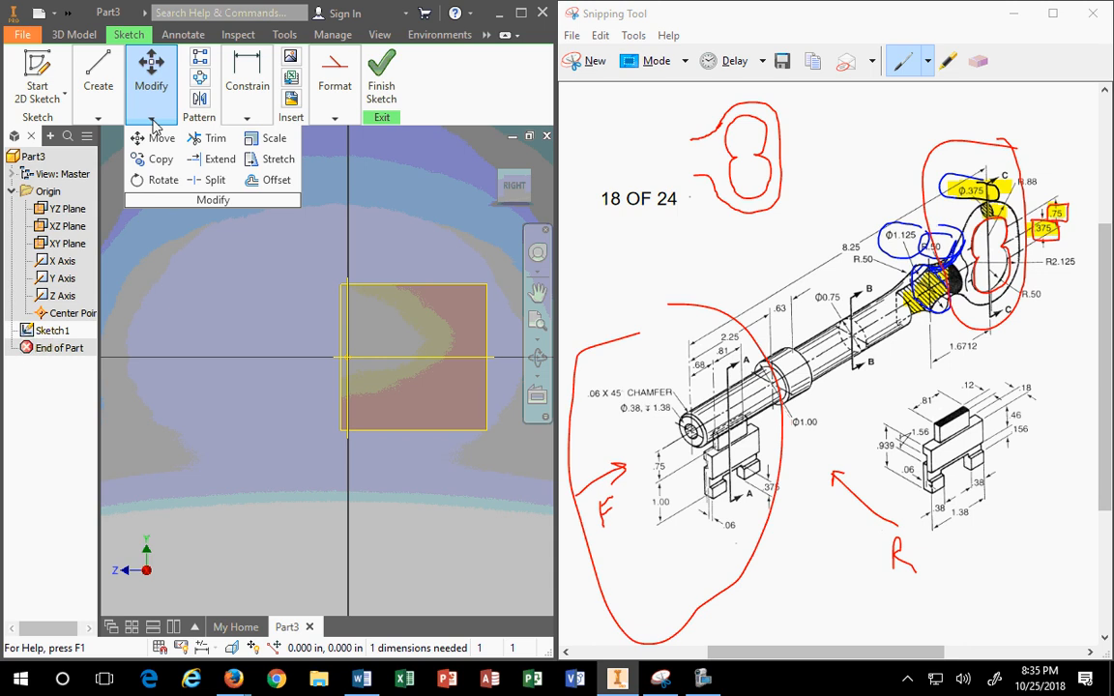
pyautogui.click(273, 180)
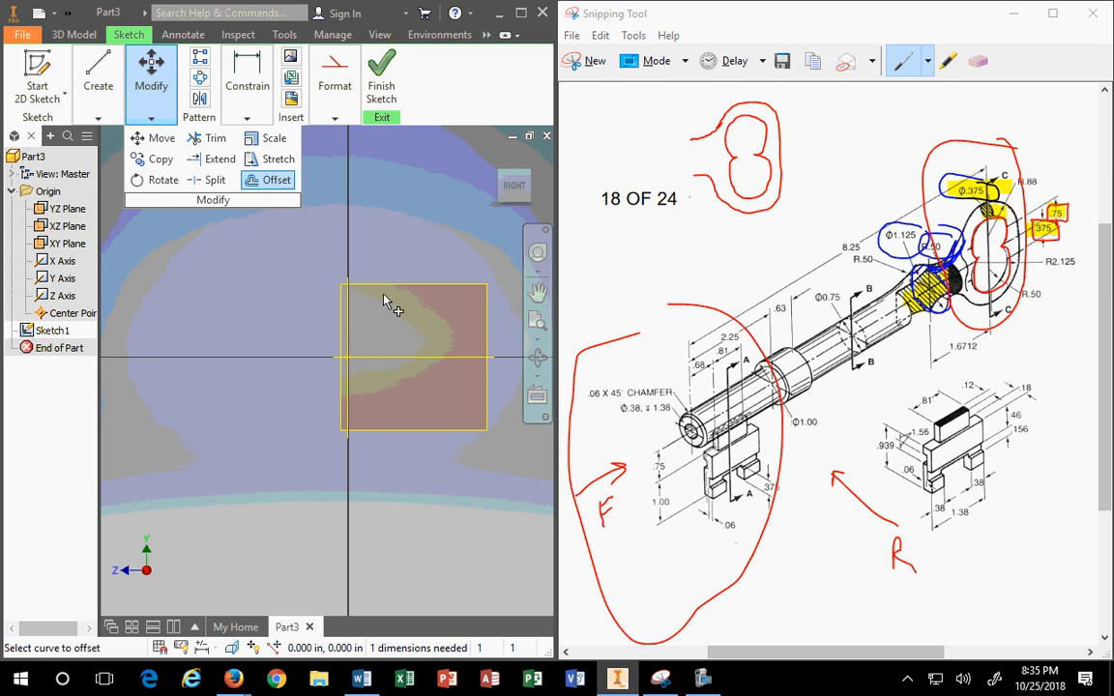
pyautogui.click(394, 358)
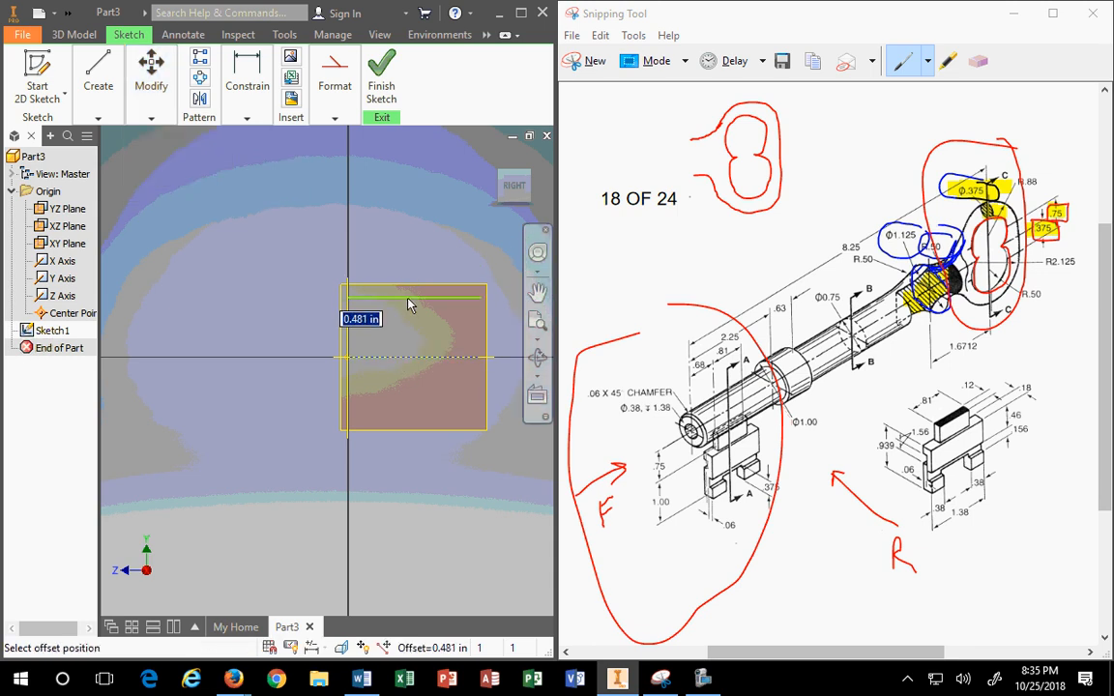
pyautogui.write('.375')
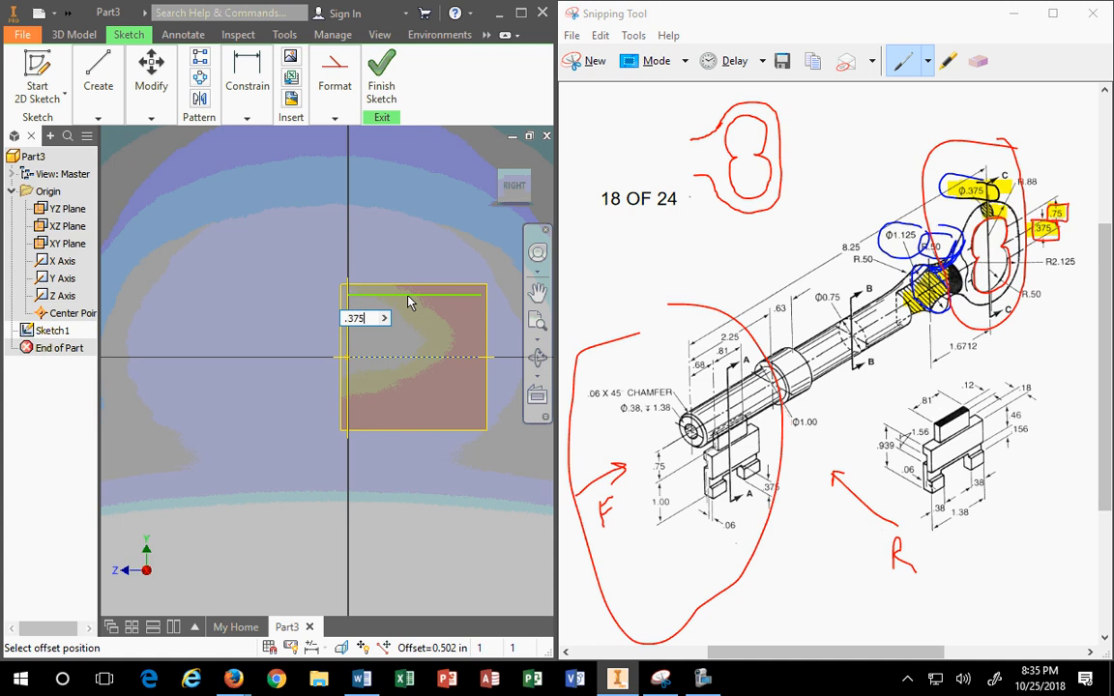
pyautogui.press('Return')
pyautogui.scroll(3, 454, 325)
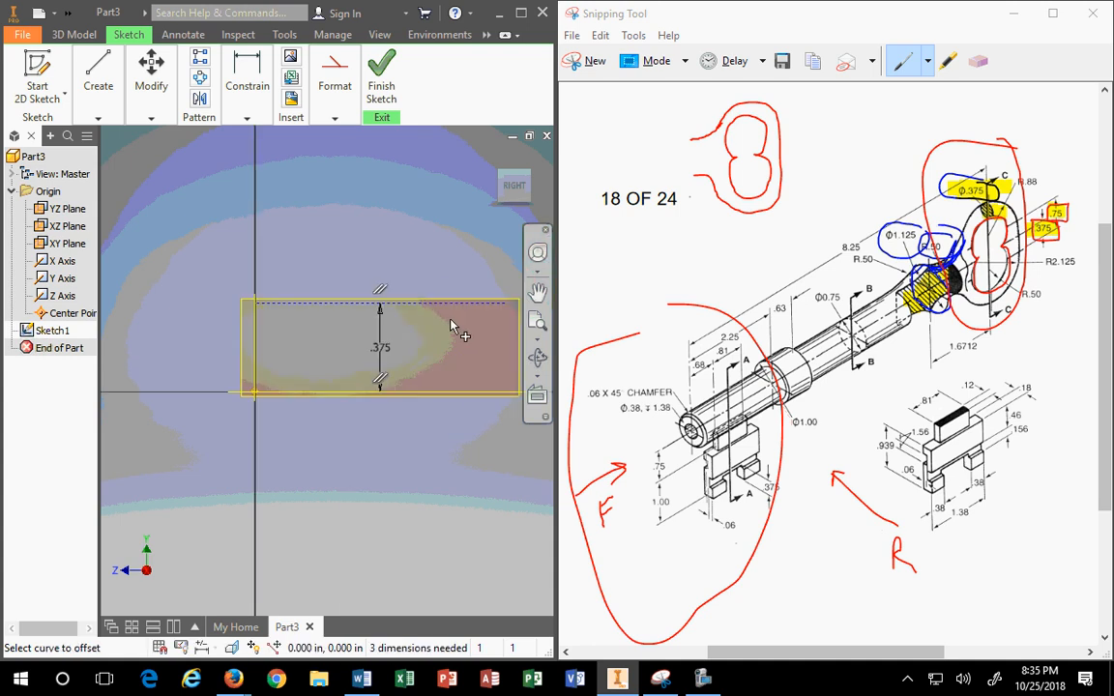
pyautogui.scroll(-4, 430, 333)
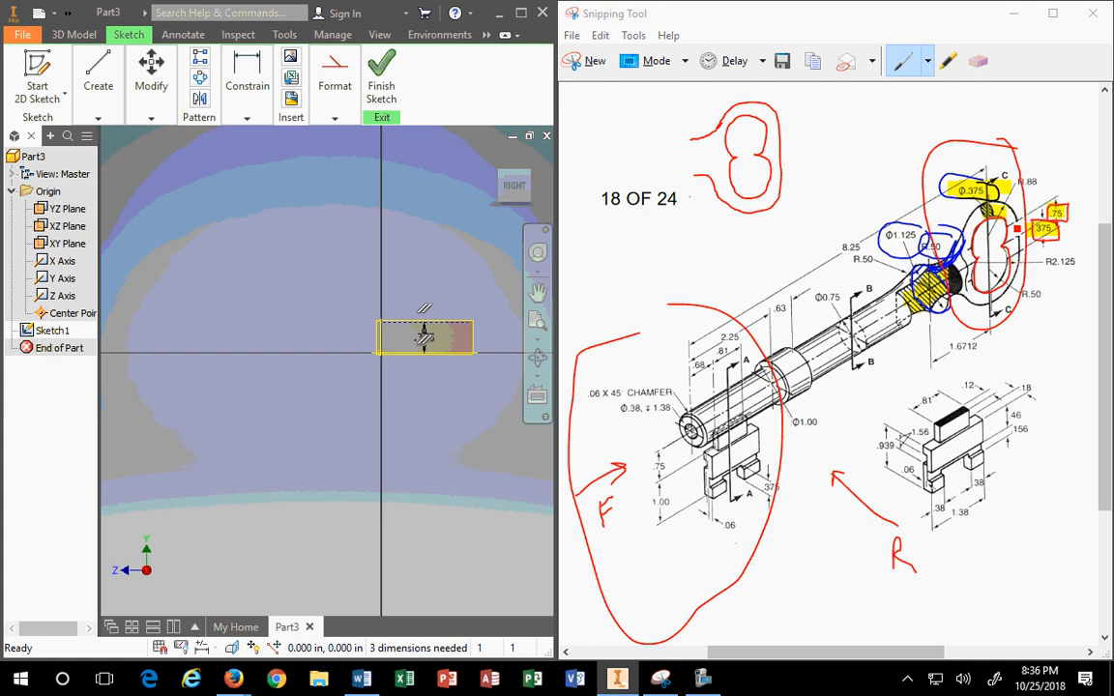
# Step: Add a handwritten .375 note to the bow sketch in the drawing, then cancel a stray offset
pyautogui.click(1003, 234)
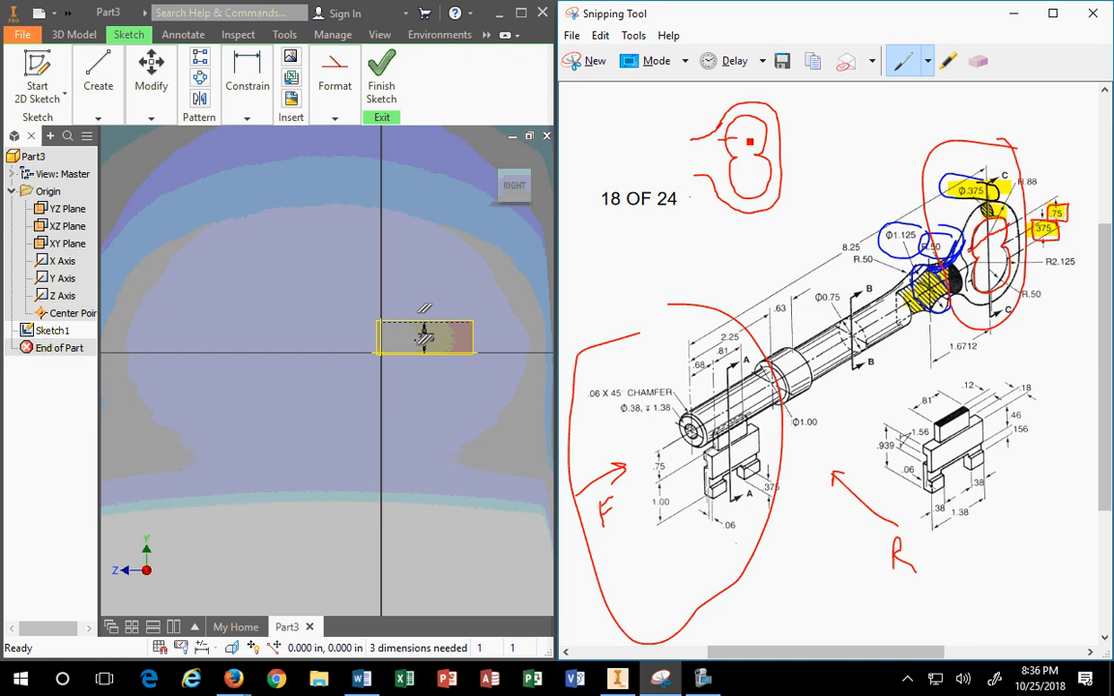
pyautogui.moveTo(761, 140)
pyautogui.mouseDown()
pyautogui.moveTo(776, 127)
pyautogui.moveTo(757, 177)
pyautogui.mouseUp()
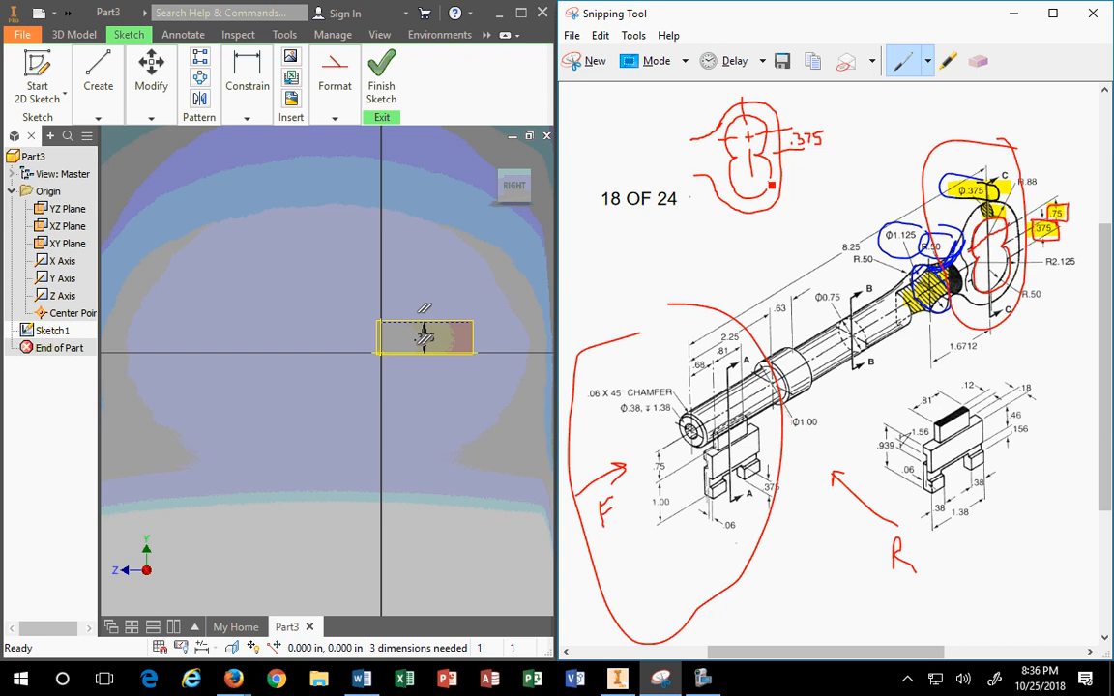
pyautogui.press('o')
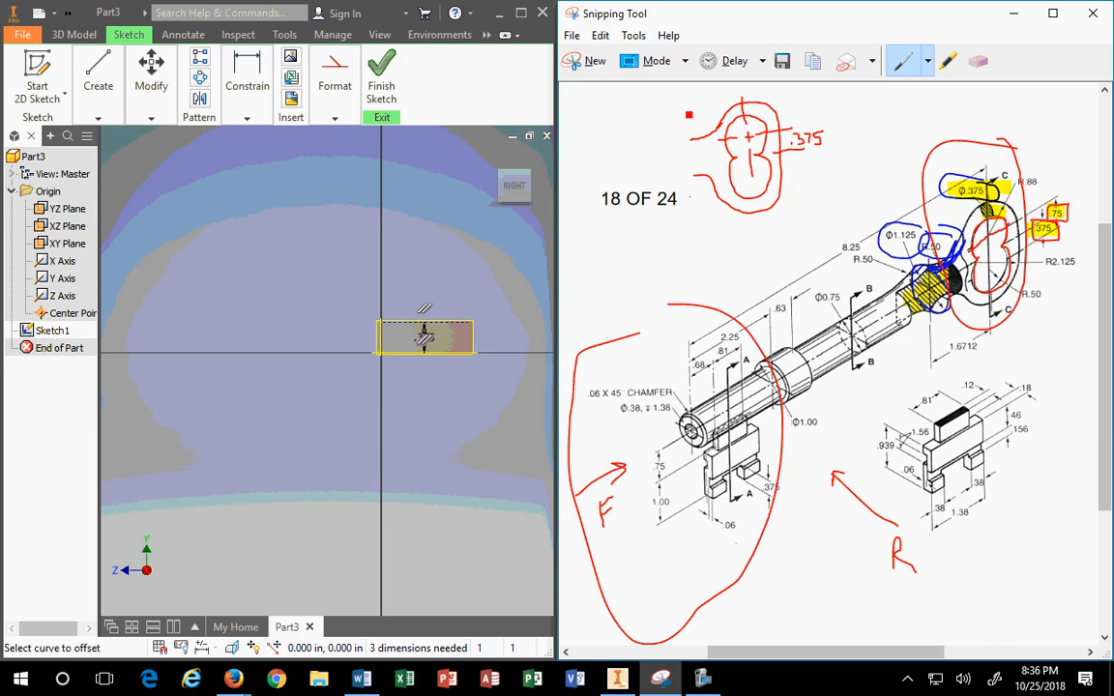
pyautogui.press('Escape')
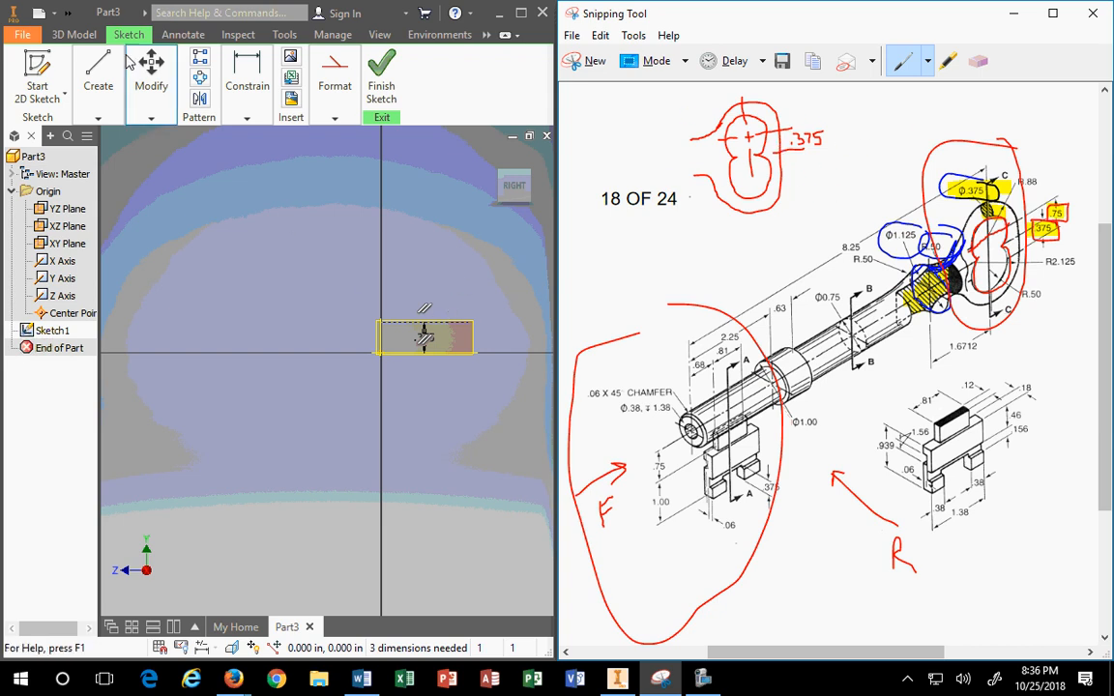
# Step: Draw a circle centred where the .375 offset line meets the vertical axis
pyautogui.click(92, 104)
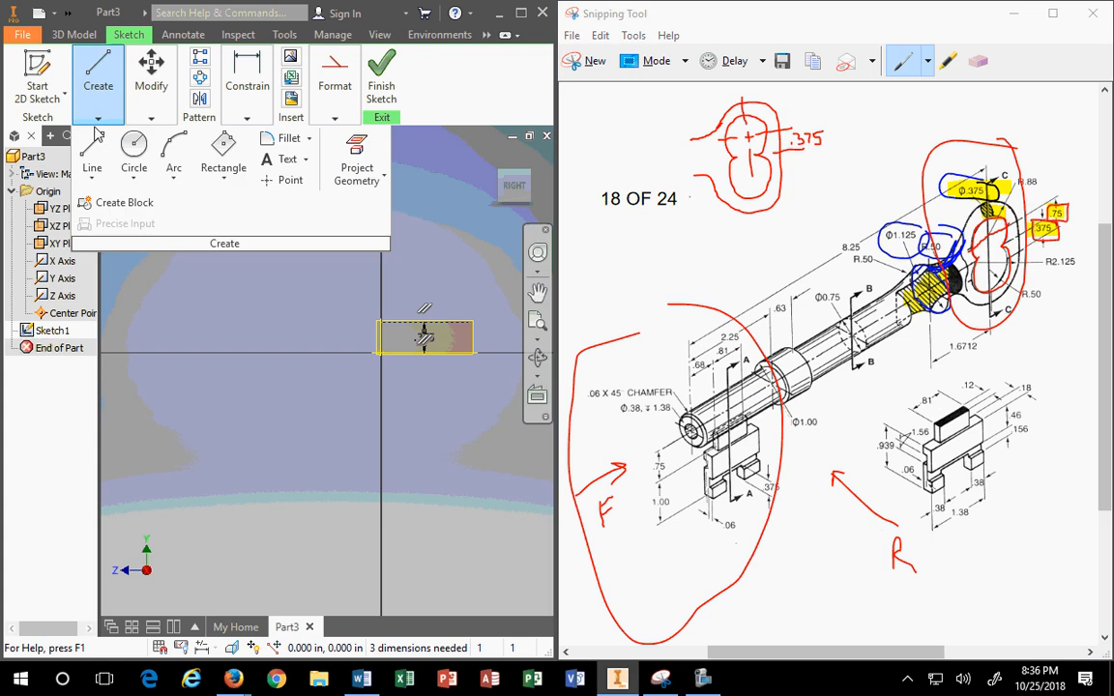
pyautogui.click(133, 155)
pyautogui.click(381, 322)
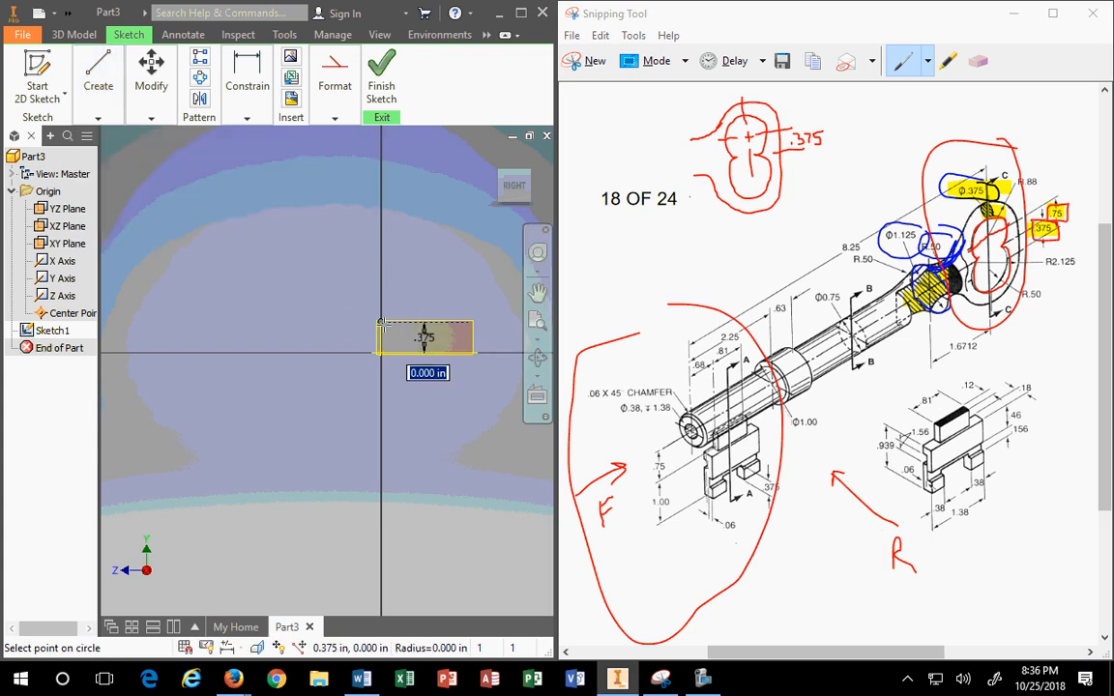
pyautogui.click(413, 232)
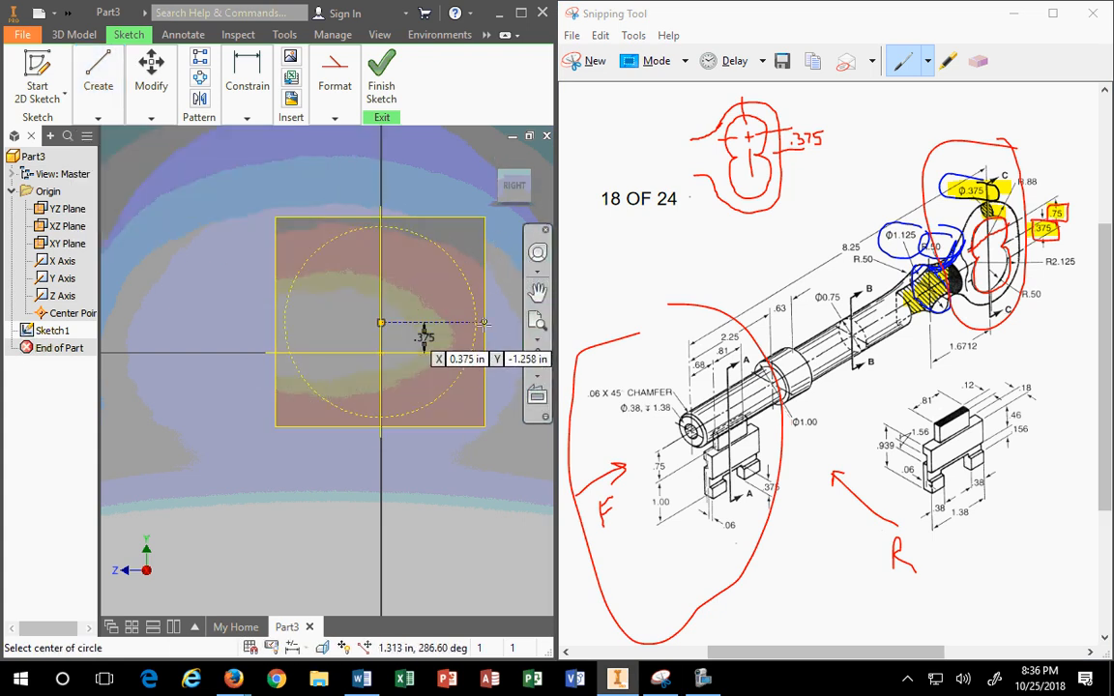
pyautogui.press('Escape')
# Step: Switch the circle from dashed construction to solid geometry
pyautogui.click(334, 97)
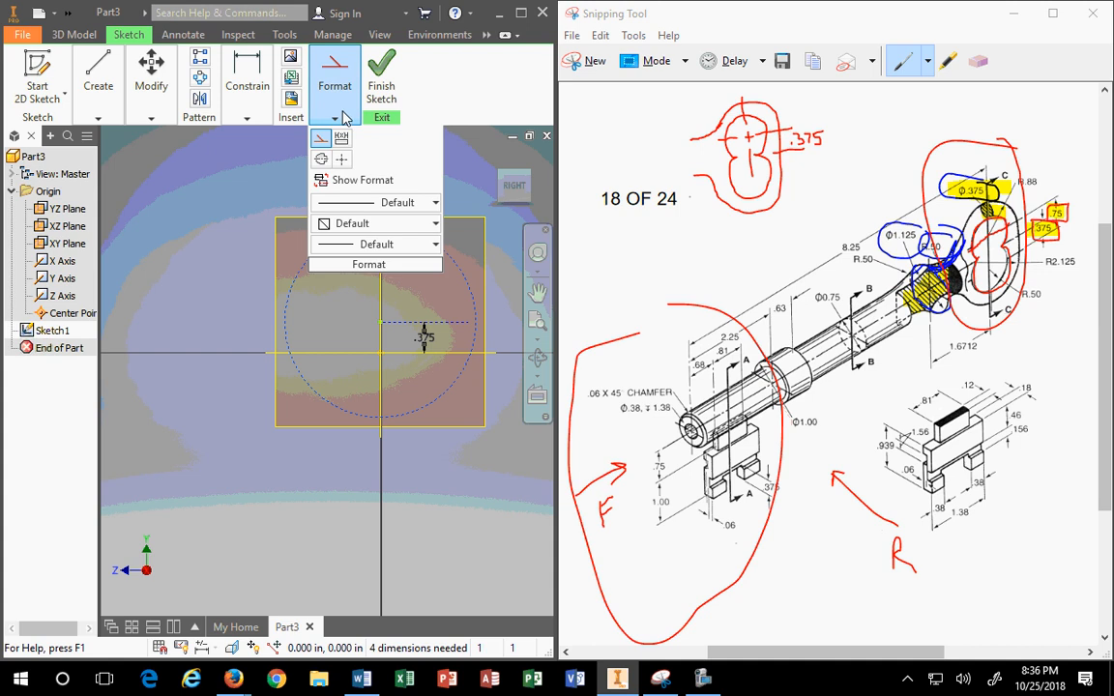
pyautogui.click(319, 141)
pyautogui.click(249, 186)
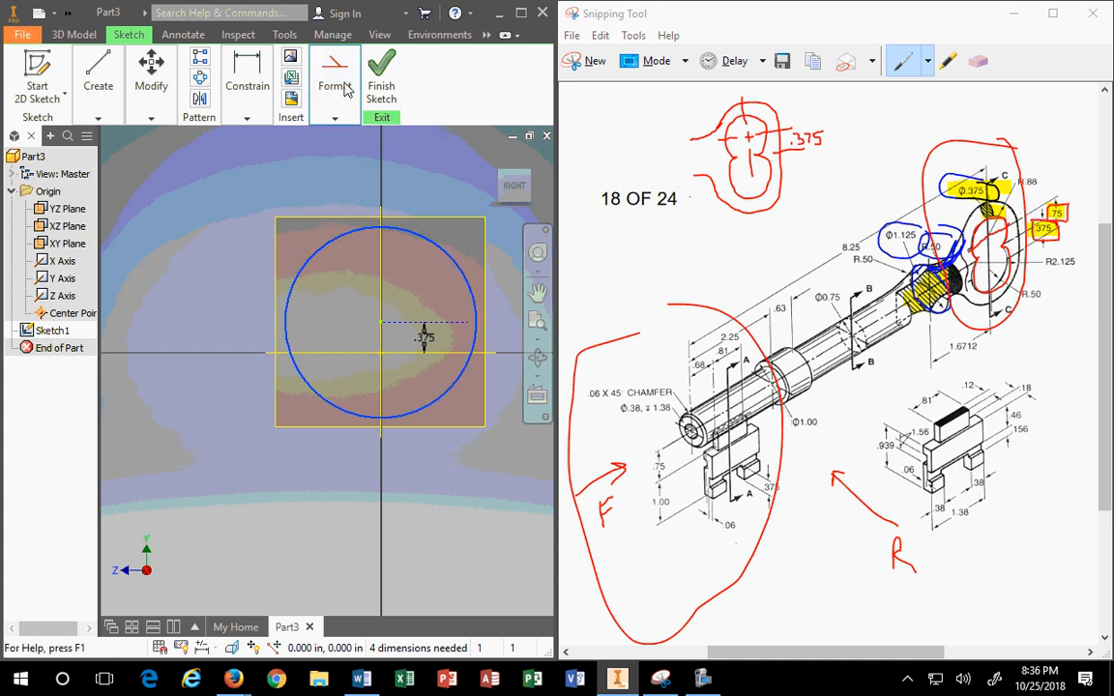
pyautogui.click(346, 83)
pyautogui.click(259, 210)
pyautogui.scroll(-2, 394, 241)
pyautogui.scroll(4, 454, 326)
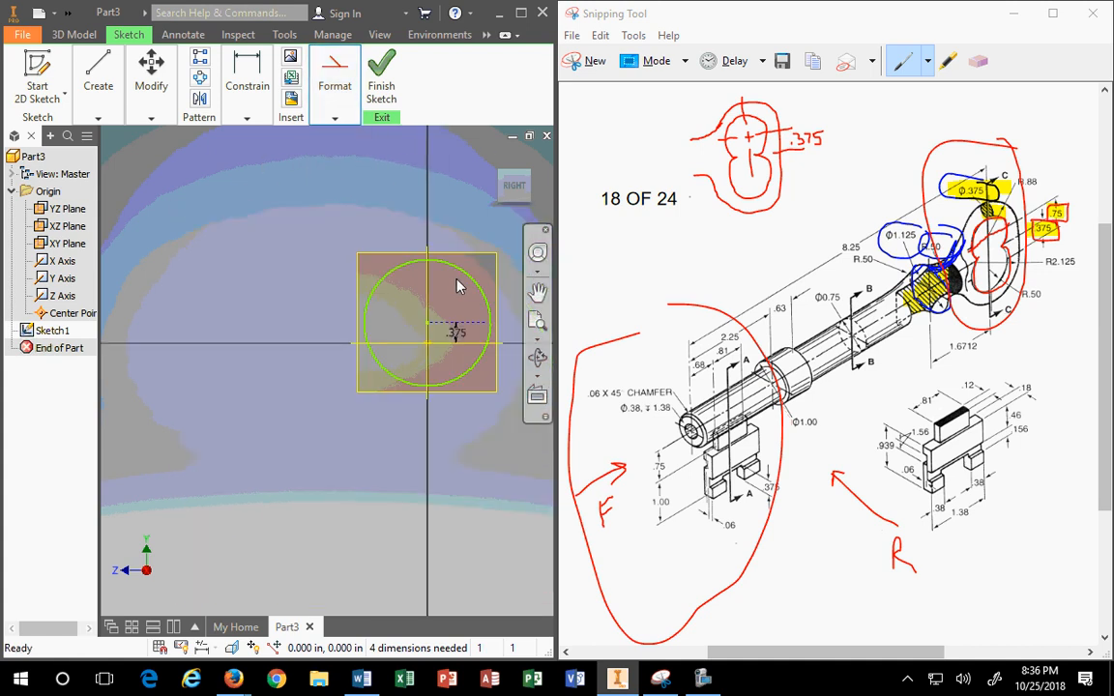
pyautogui.click(244, 113)
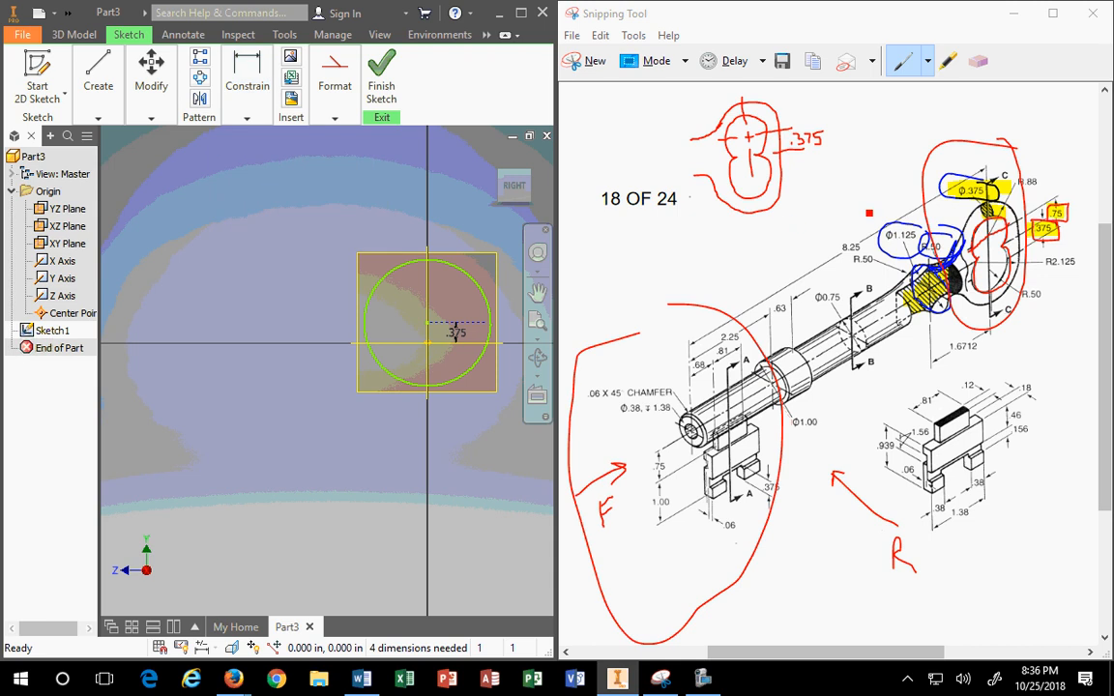
# Step: Erase the old loops, highlights and strokes around Φ.375 and R.50
pyautogui.click(978, 60)
pyautogui.moveTo(1015, 145)
pyautogui.mouseDown()
pyautogui.moveTo(1003, 195)
pyautogui.moveTo(972, 187)
pyautogui.moveTo(954, 226)
pyautogui.moveTo(925, 250)
pyautogui.mouseUp()
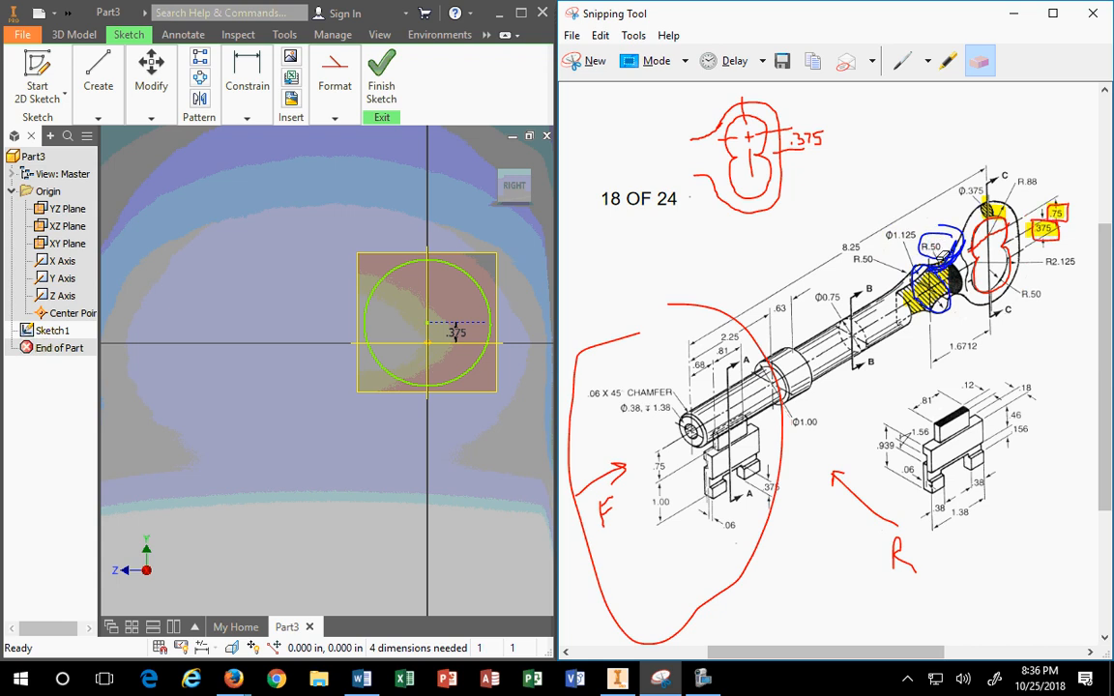
pyautogui.click(945, 257)
pyautogui.moveTo(1009, 202); pyautogui.dragTo(993, 205)
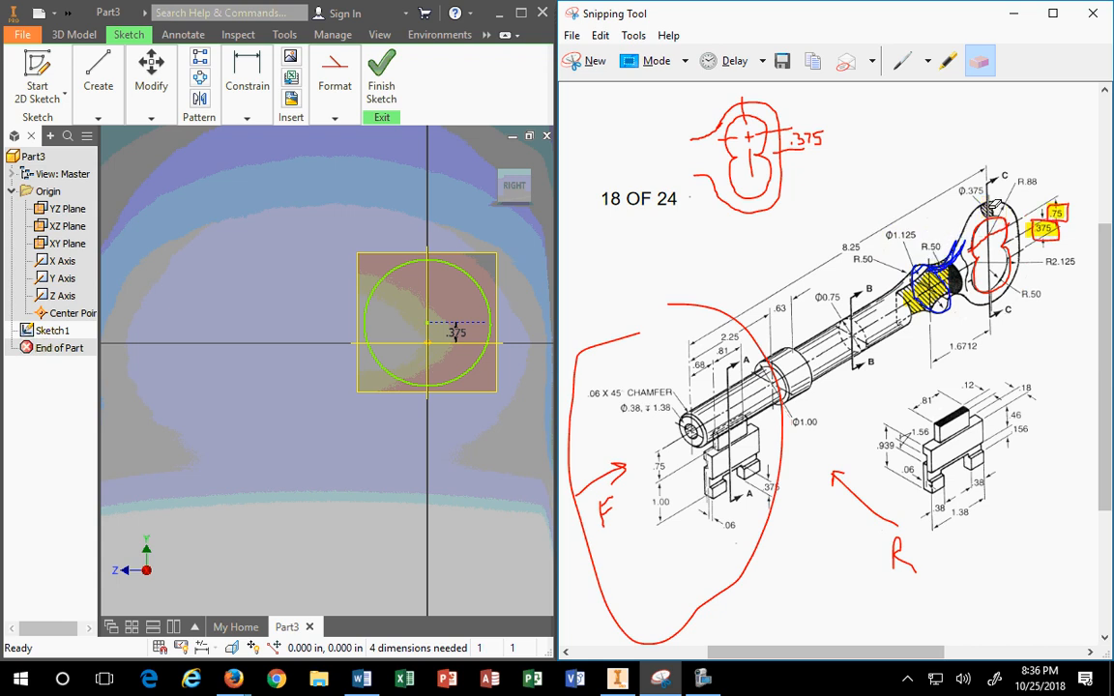
pyautogui.click(995, 231)
pyautogui.click(1004, 244)
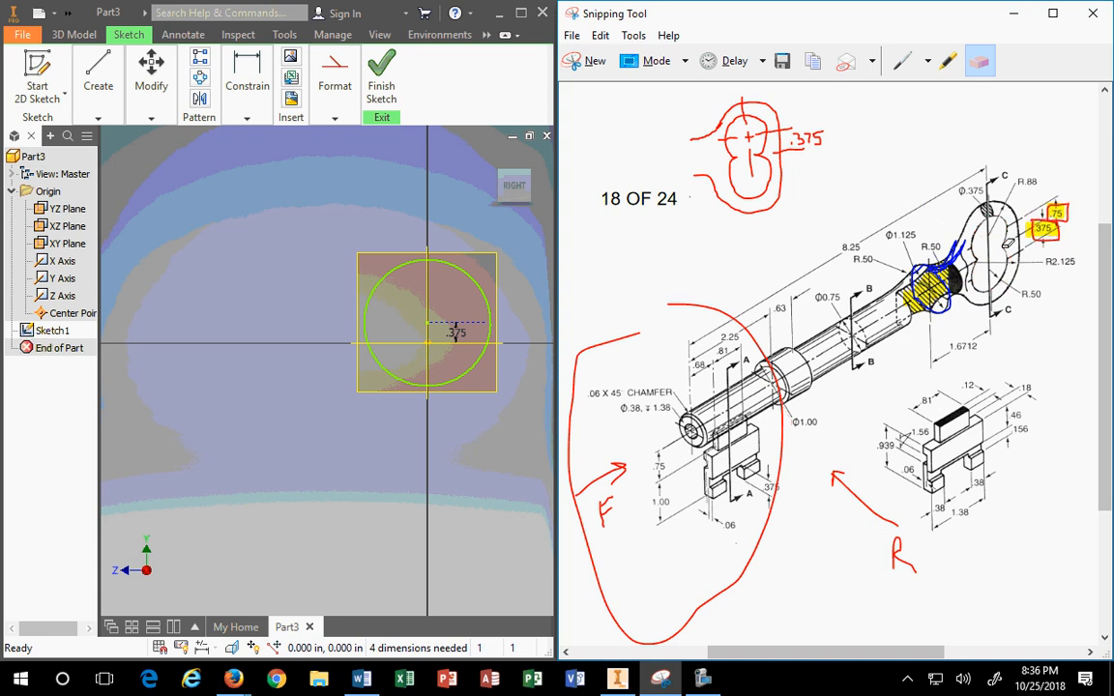
# Step: Erase the boxes around .375 and .75, then trace the outer bow arc toward R.50 in red
pyautogui.click(1047, 221)
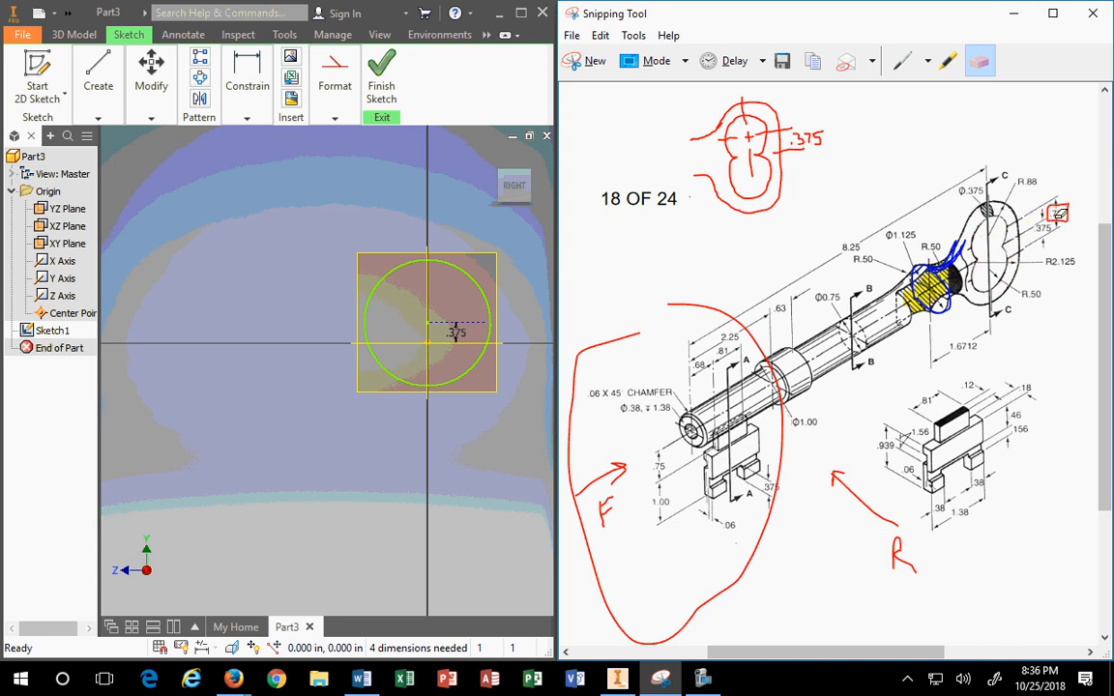
pyautogui.click(1060, 213)
pyautogui.click(909, 66)
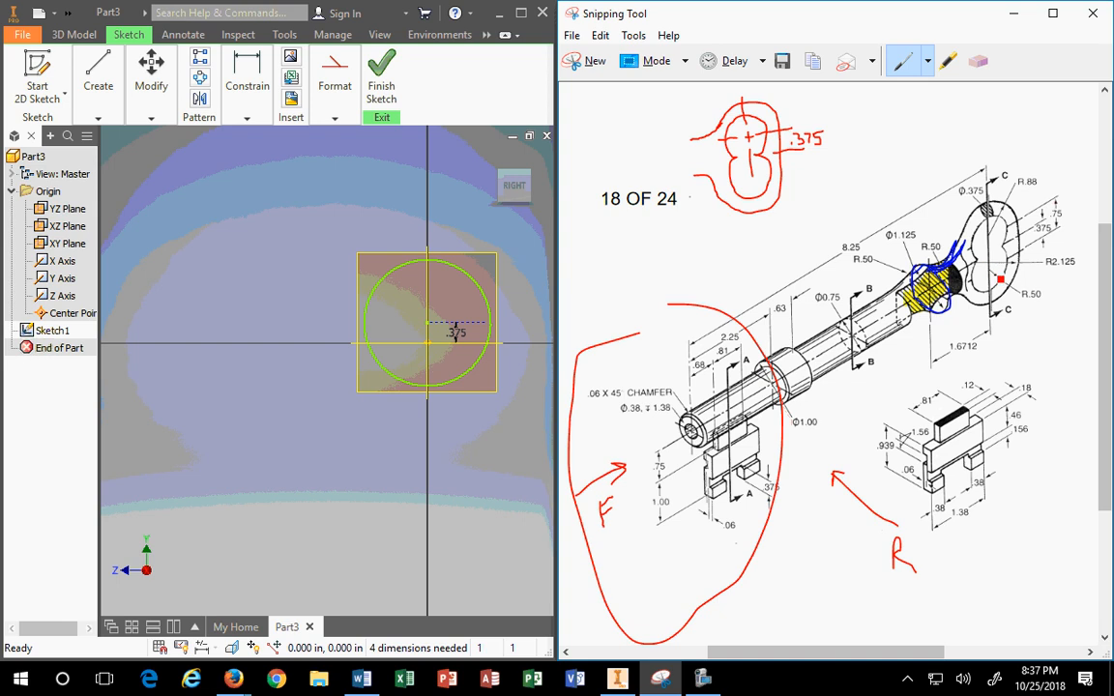
pyautogui.moveTo(1013, 264)
pyautogui.mouseDown()
pyautogui.moveTo(992, 295)
pyautogui.moveTo(1018, 288)
pyautogui.moveTo(1023, 306)
pyautogui.moveTo(1039, 288)
pyautogui.mouseUp()
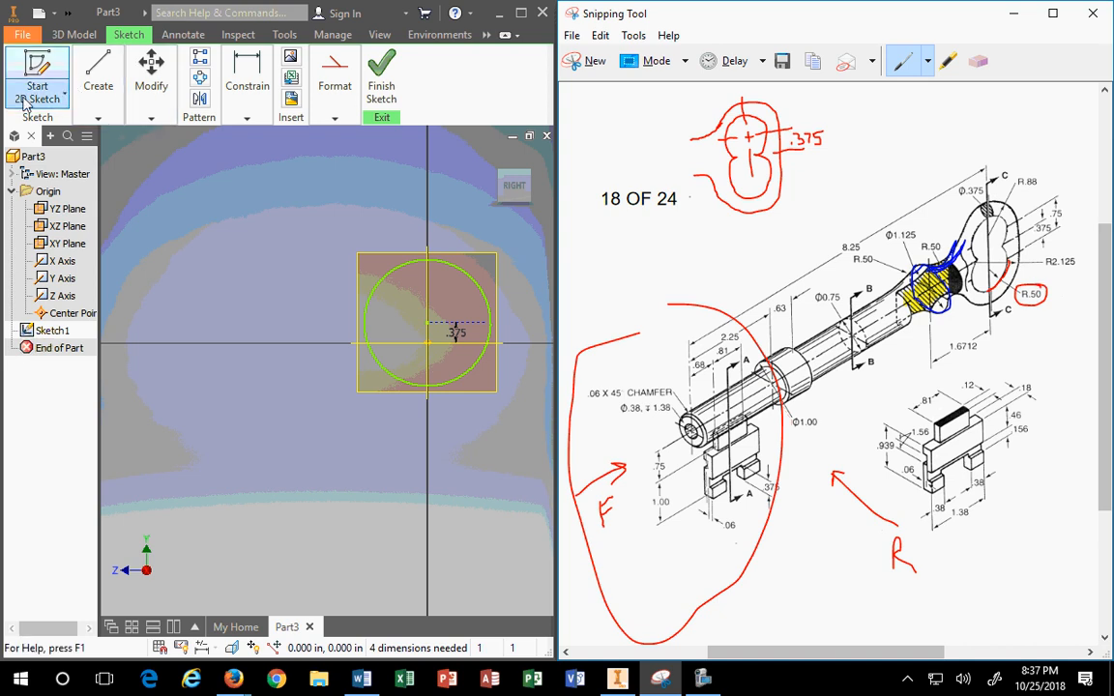
# Step: Add a 1.000 diameter dimension to the circle, entered as .5*2
pyautogui.click(245, 91)
pyautogui.click(244, 82)
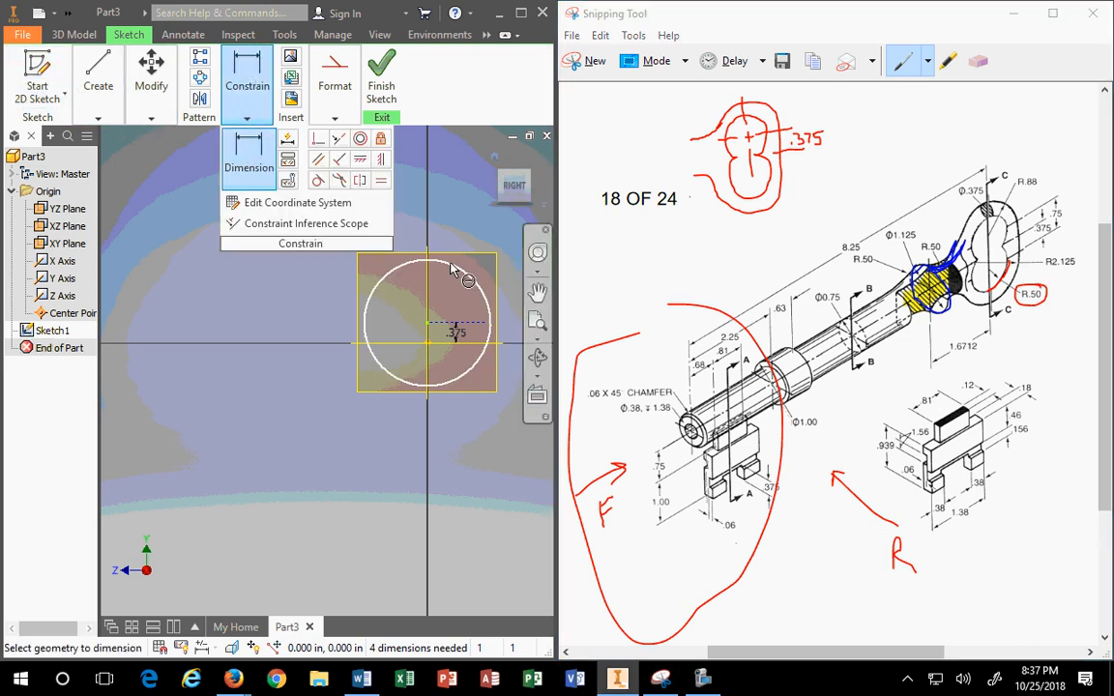
pyautogui.scroll(3, 497, 229)
pyautogui.moveTo(497, 232); pyautogui.dragTo(338, 236, button='middle')
pyautogui.click(356, 234)
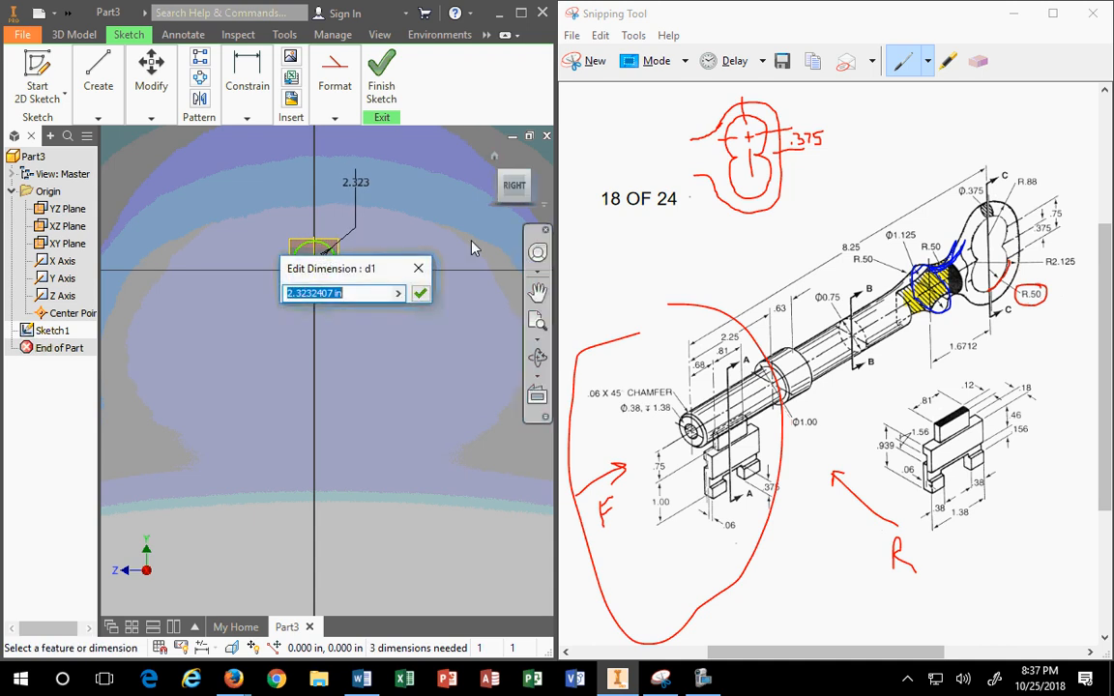
pyautogui.write('.5*2')
pyautogui.press('Return')
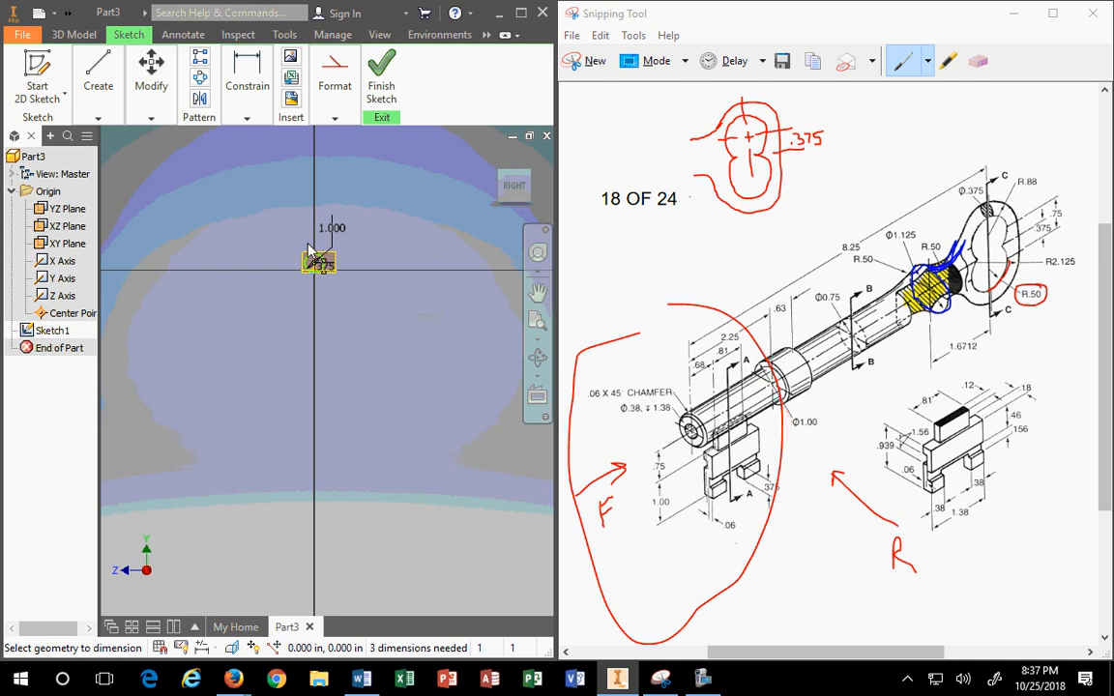
pyautogui.scroll(-1, 315, 266)
pyautogui.scroll(5, 344, 261)
pyautogui.scroll(-3, 362, 217)
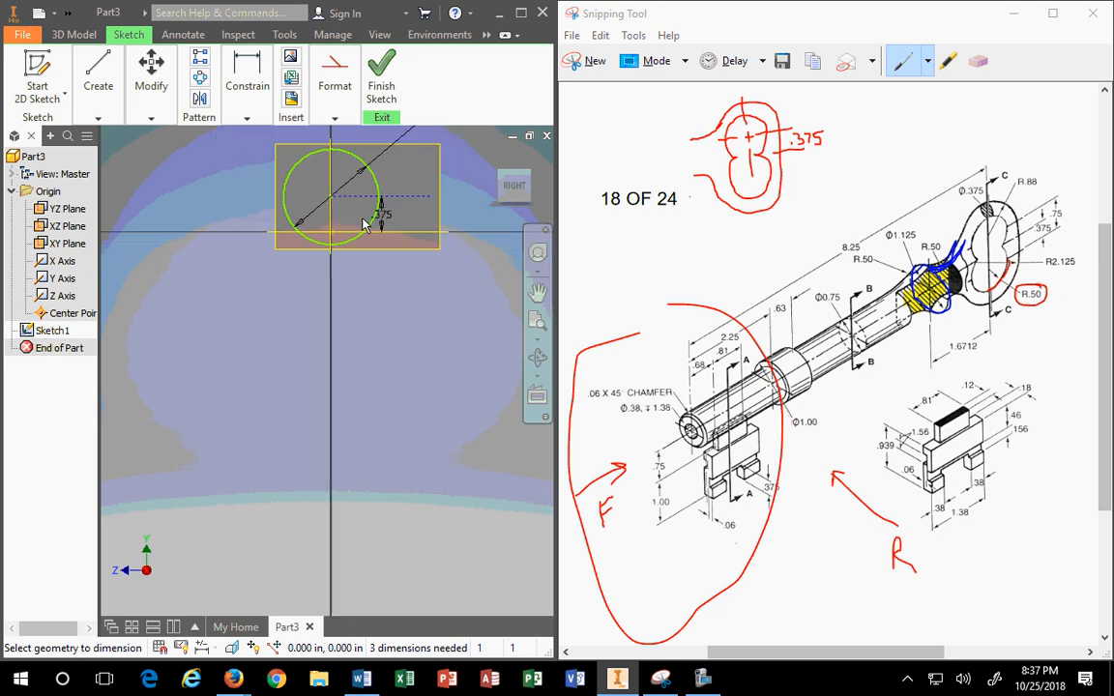
pyautogui.moveTo(351, 228); pyautogui.dragTo(366, 344, button='middle')
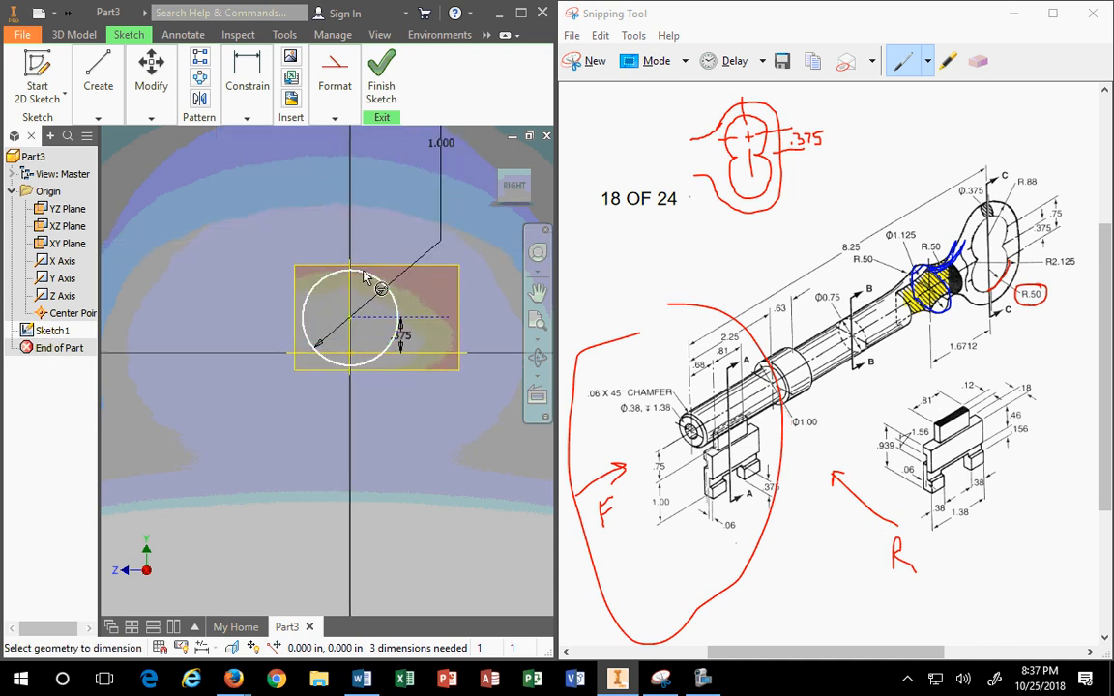
pyautogui.scroll(3, 360, 347)
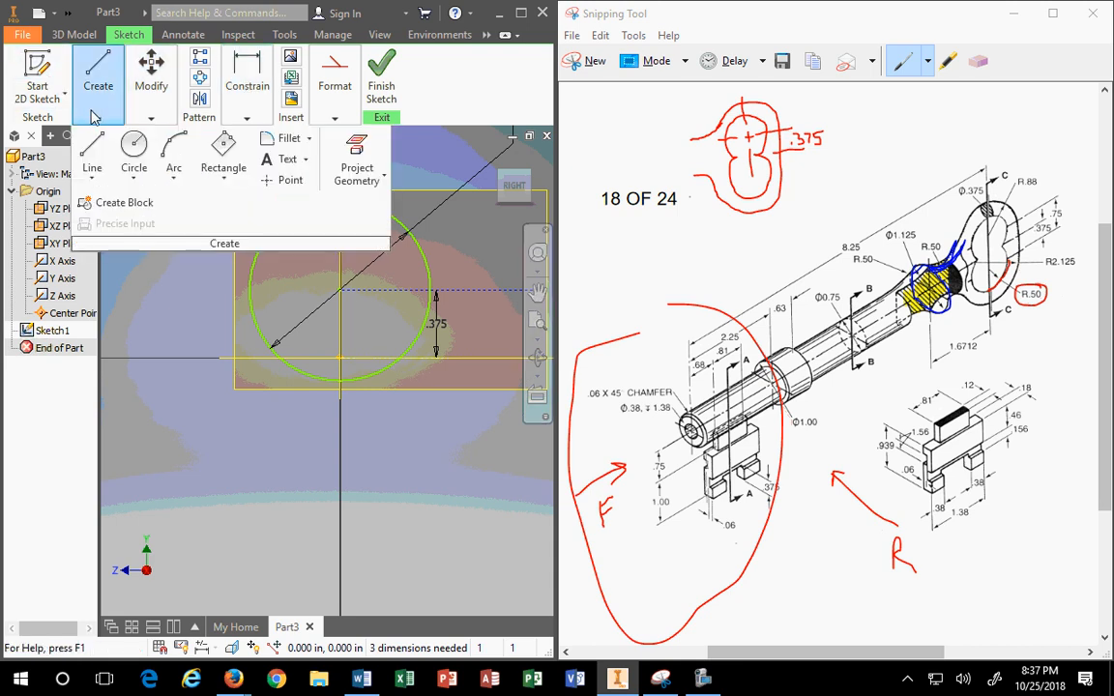
pyautogui.moveTo(151, 77)
pyautogui.click(210, 140)
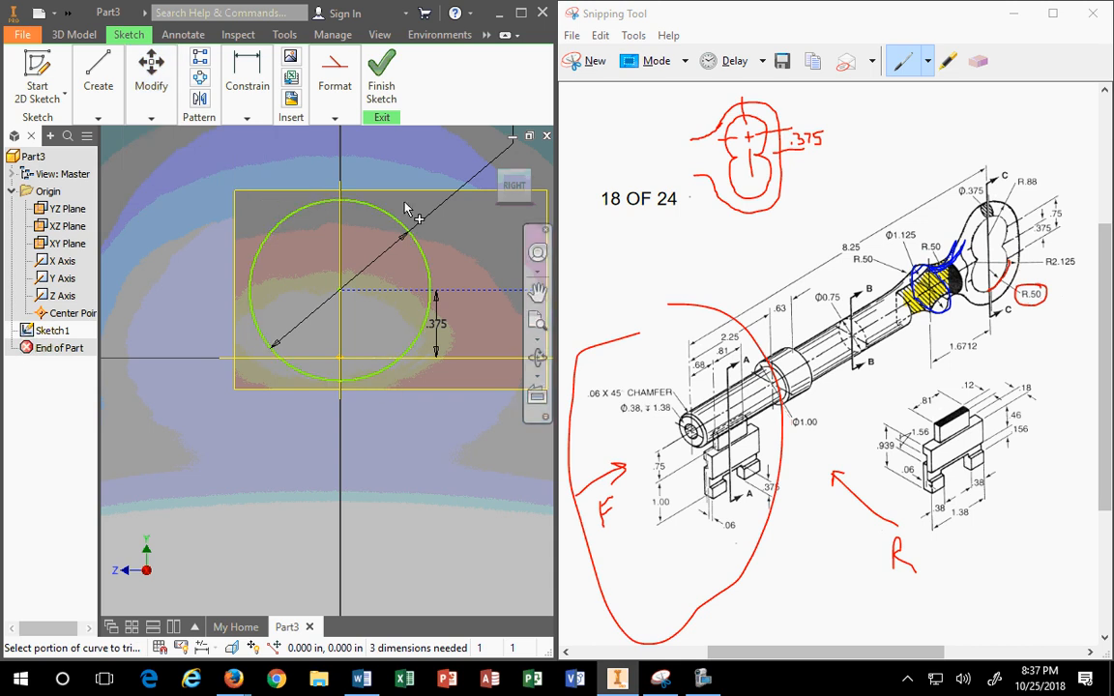
pyautogui.moveTo(104, 131)
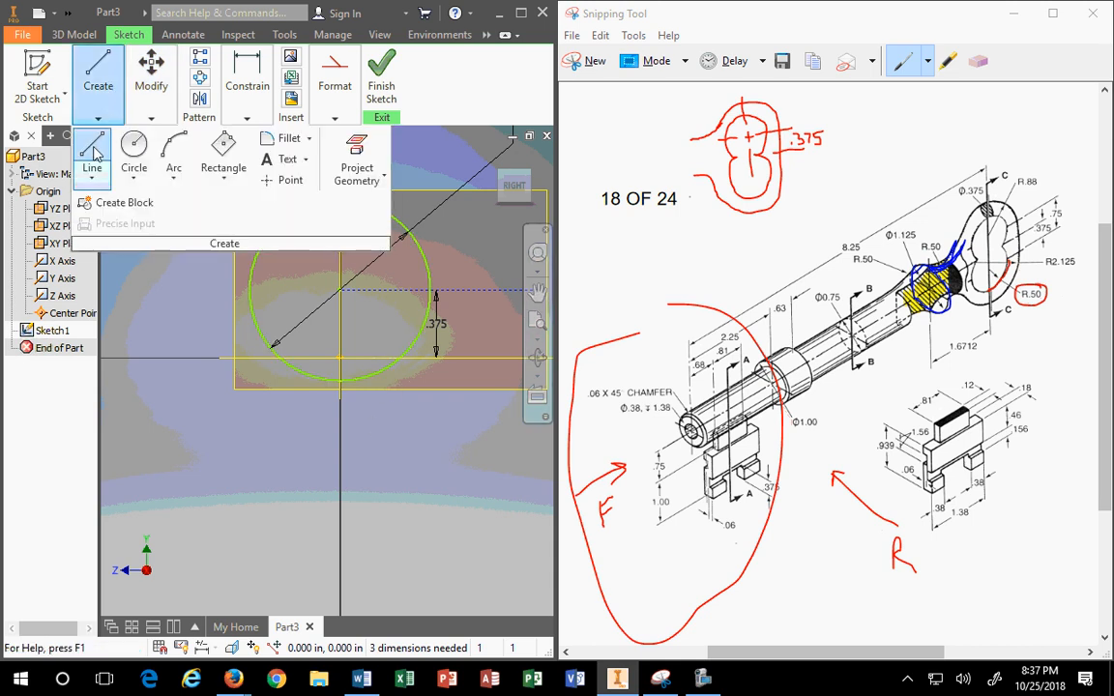
pyautogui.click(93, 155)
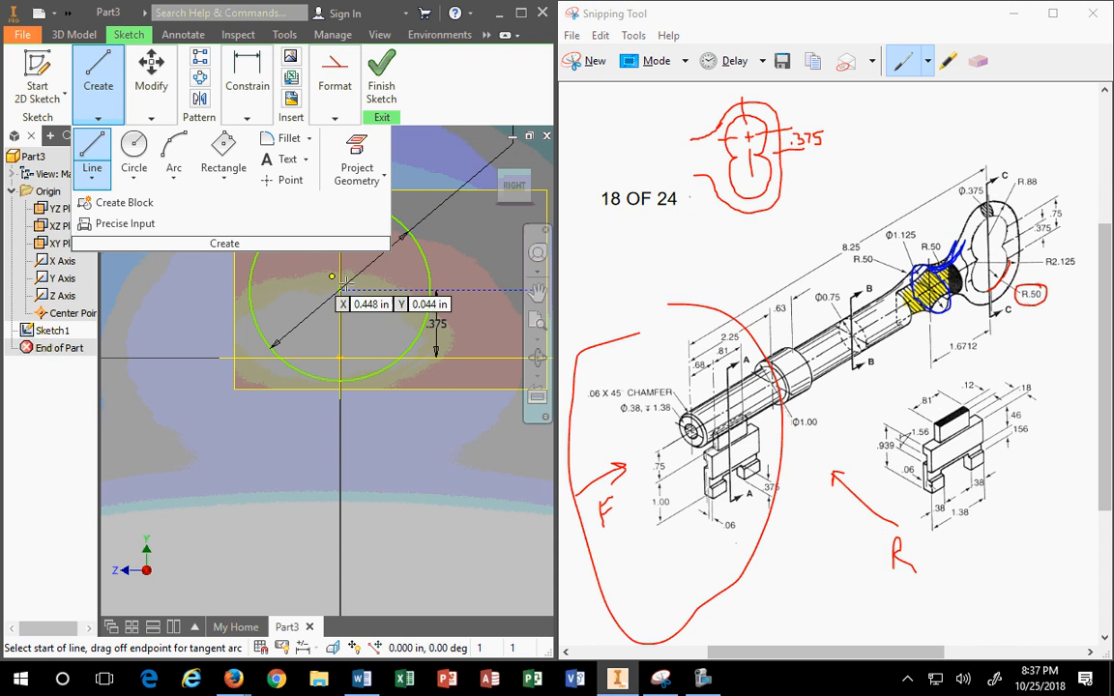
pyautogui.scroll(-5, 356, 281)
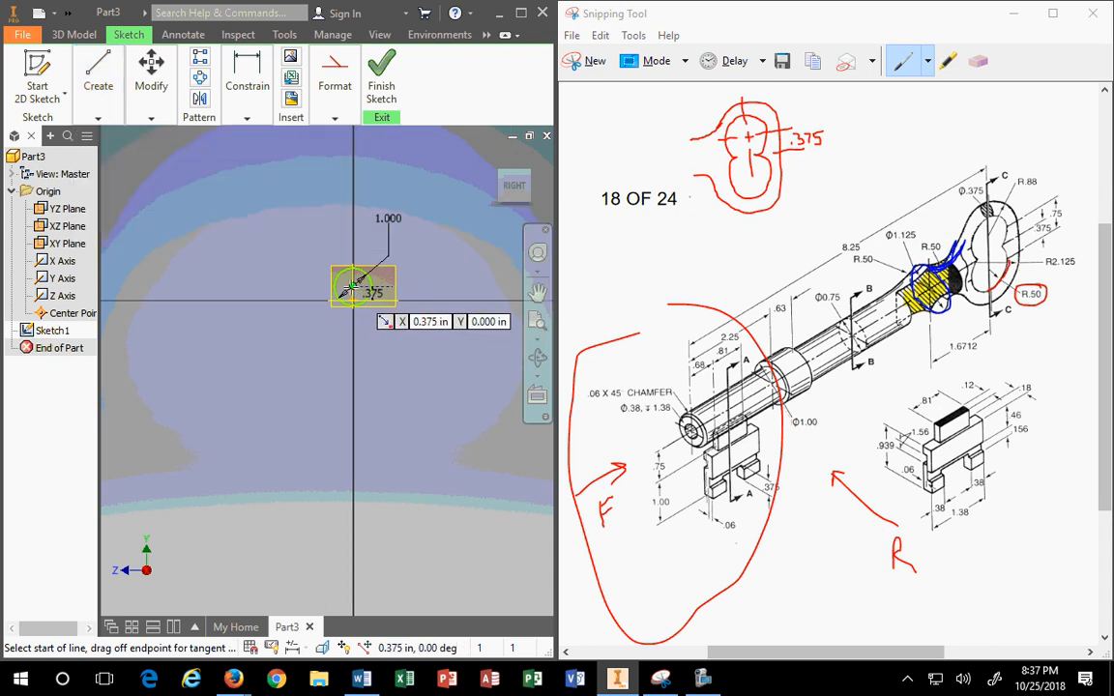
pyautogui.click(353, 243)
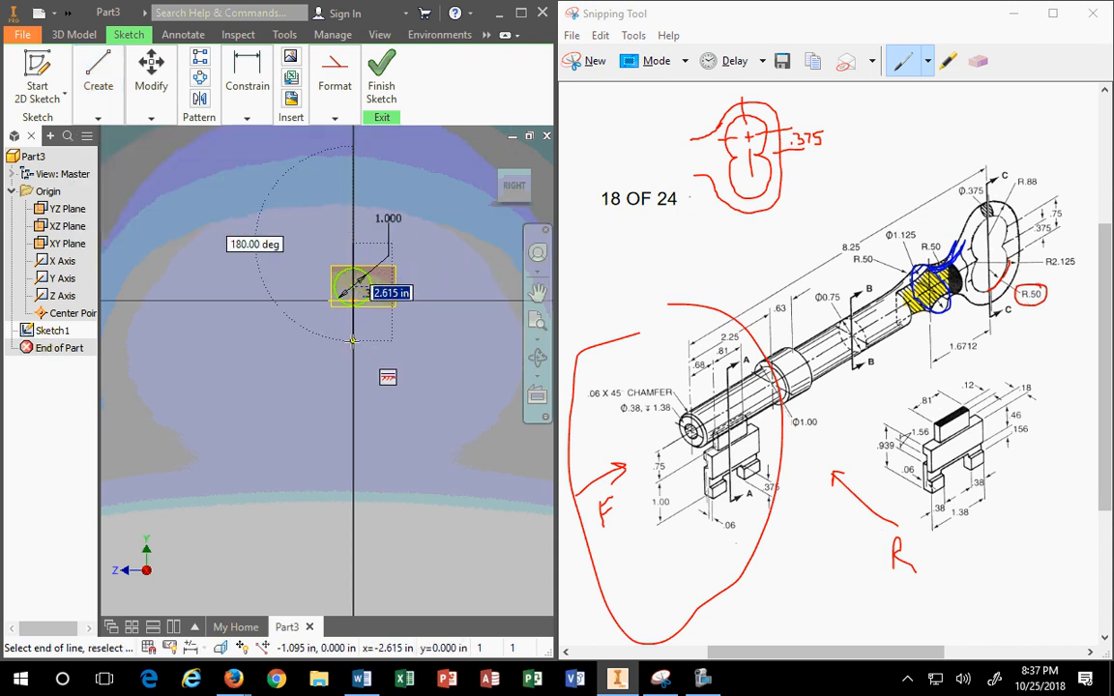
pyautogui.press('Escape')
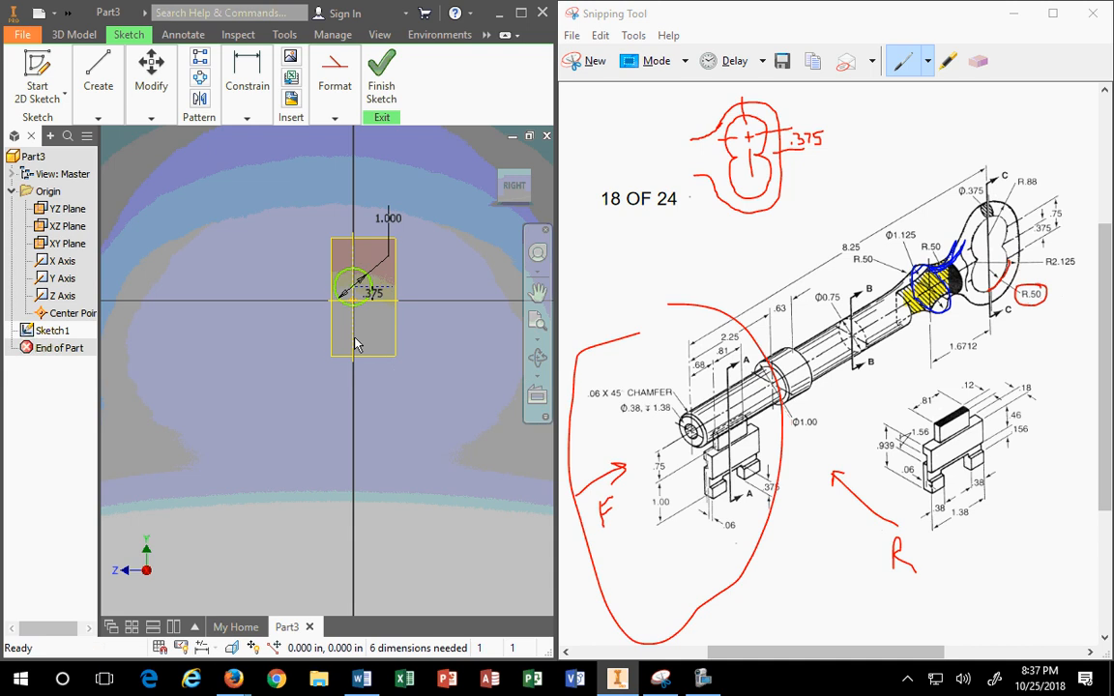
pyautogui.scroll(-2, 348, 334)
pyautogui.scroll(5, 363, 295)
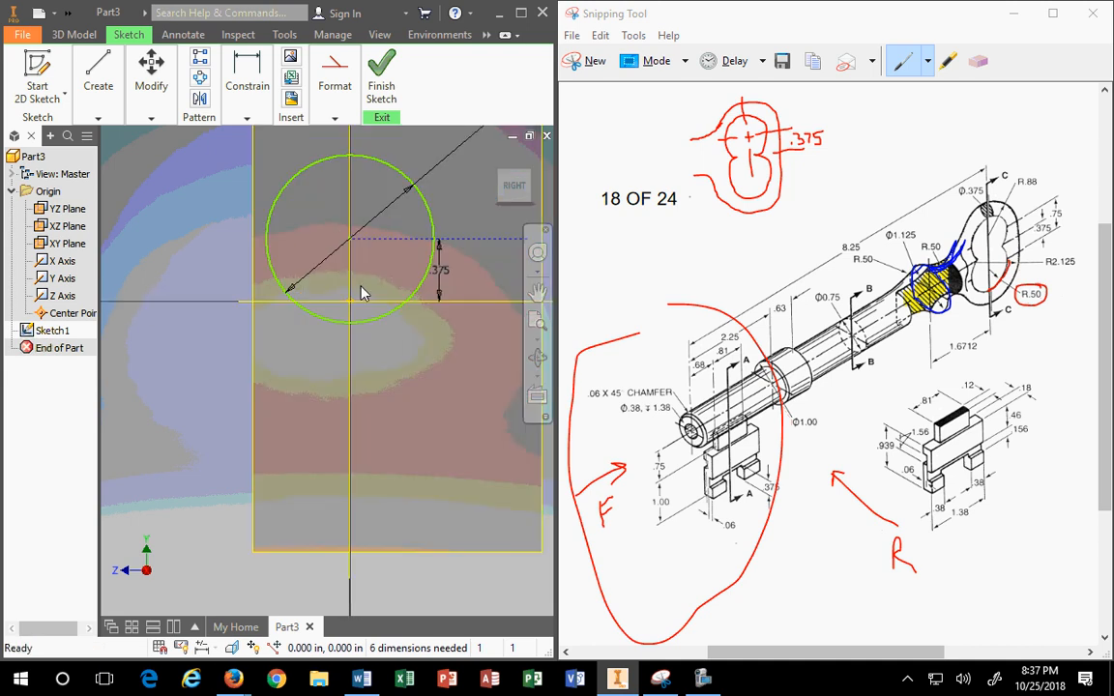
pyautogui.click(152, 75)
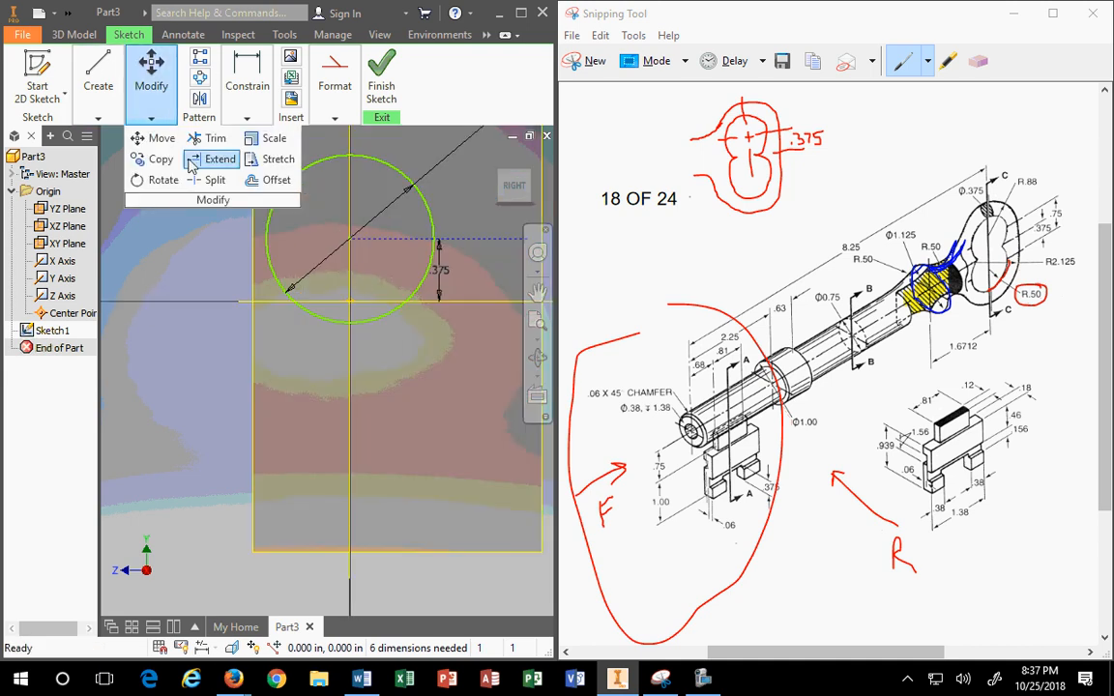
# Step: Trim away the circle's lower-right and left portions, leaving the right-hand arc
pyautogui.click(215, 139)
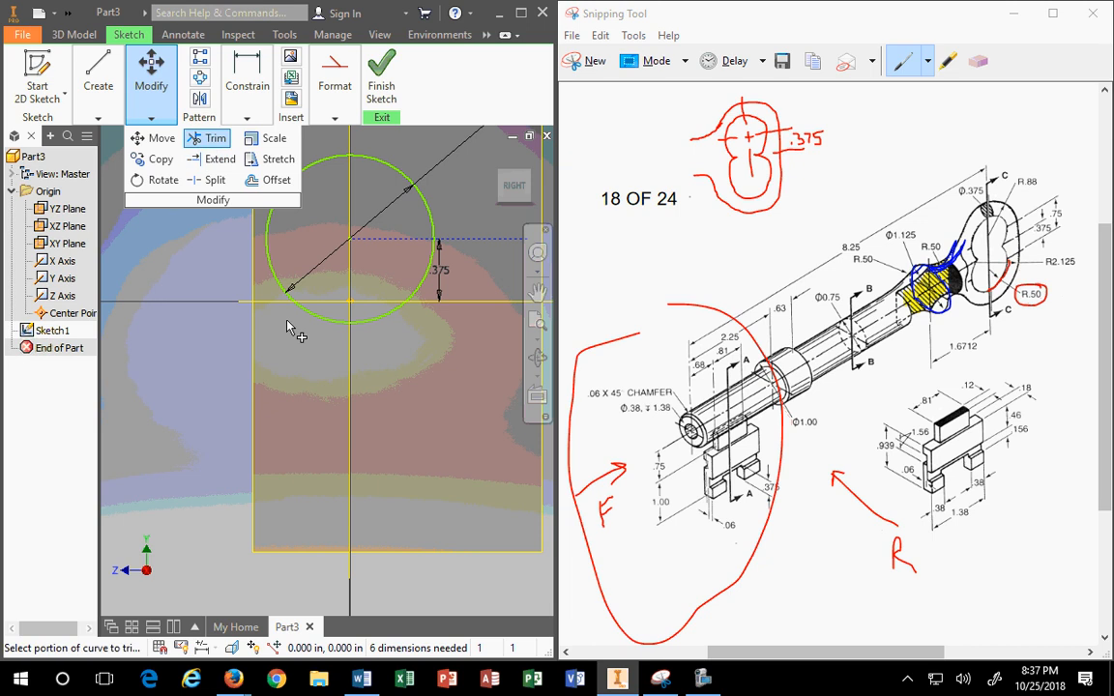
pyautogui.click(374, 316)
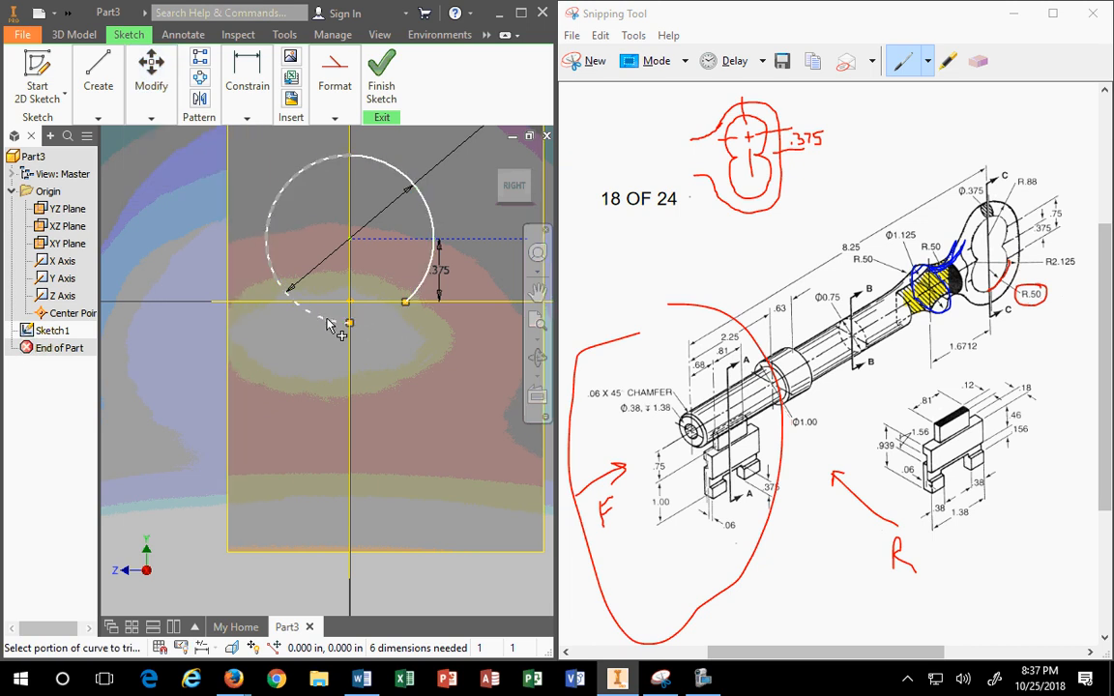
pyautogui.click(325, 317)
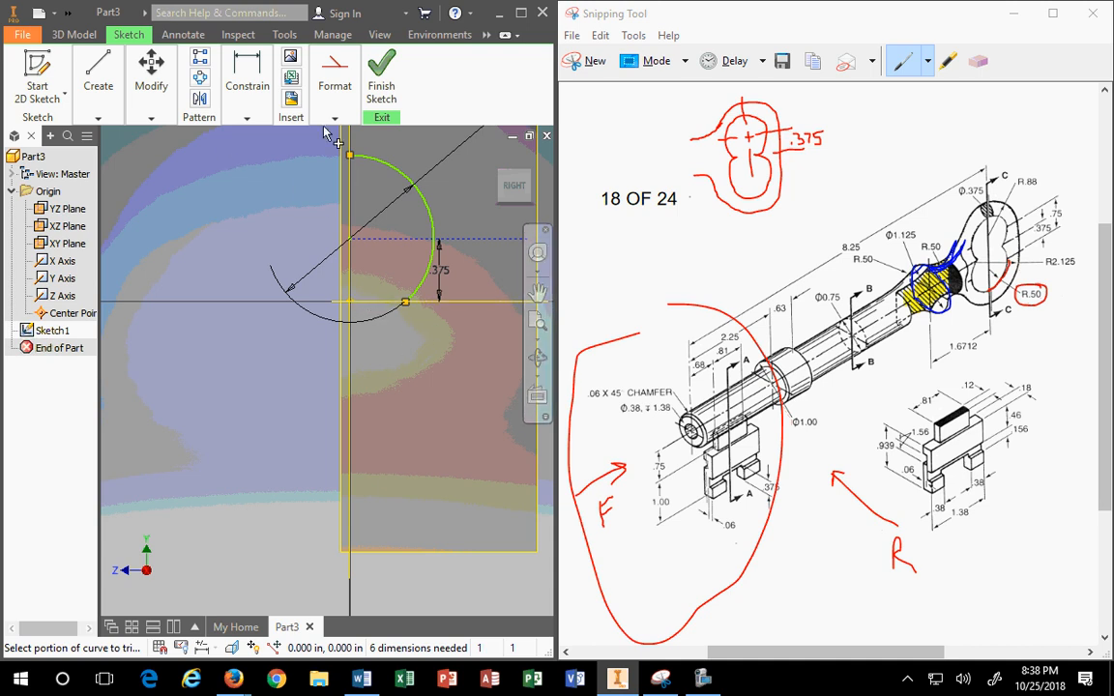
pyautogui.click(745, 122)
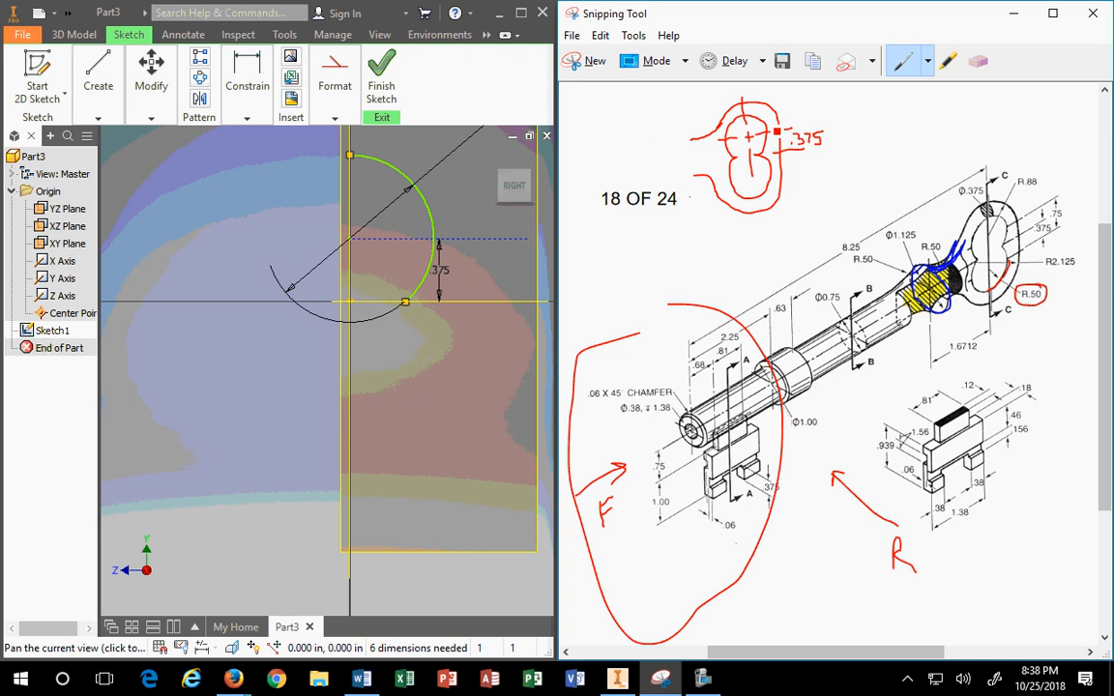
# Step: Draw a blue box around the top sketch's .375 note
pyautogui.click(928, 61)
pyautogui.click(911, 107)
pyautogui.moveTo(790, 90)
pyautogui.mouseDown()
pyautogui.moveTo(752, 85)
pyautogui.moveTo(744, 97)
pyautogui.moveTo(753, 160)
pyautogui.moveTo(841, 145)
pyautogui.moveTo(842, 97)
pyautogui.moveTo(808, 85)
pyautogui.moveTo(754, 93)
pyautogui.mouseUp()
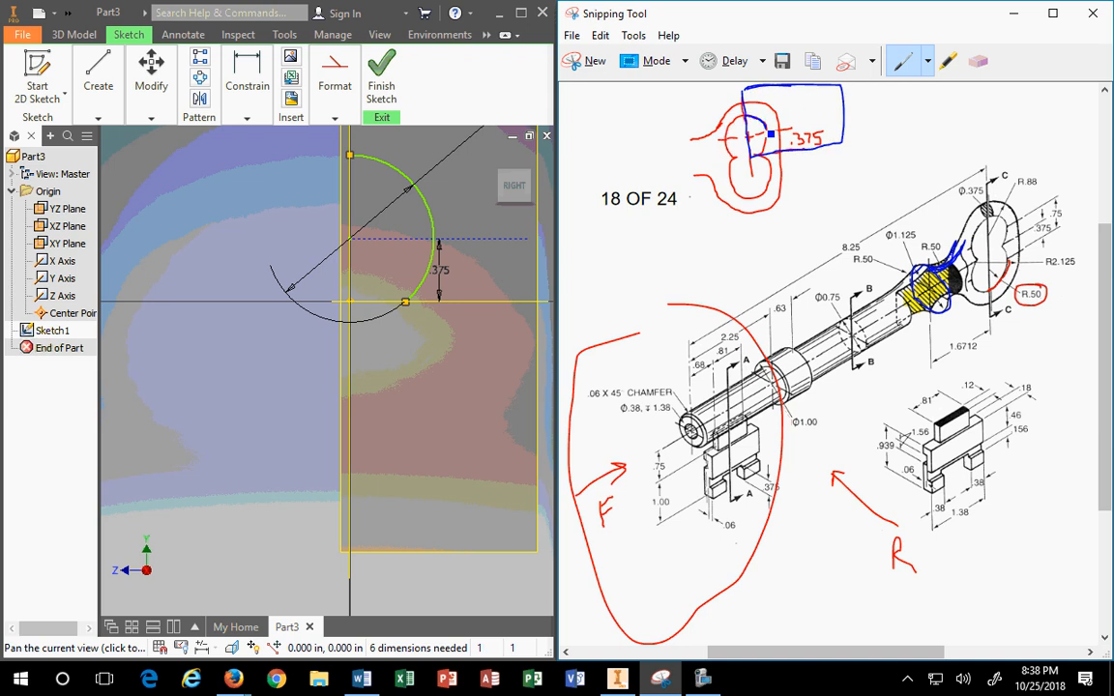
pyautogui.moveTo(769, 146); pyautogui.dragTo(754, 155)
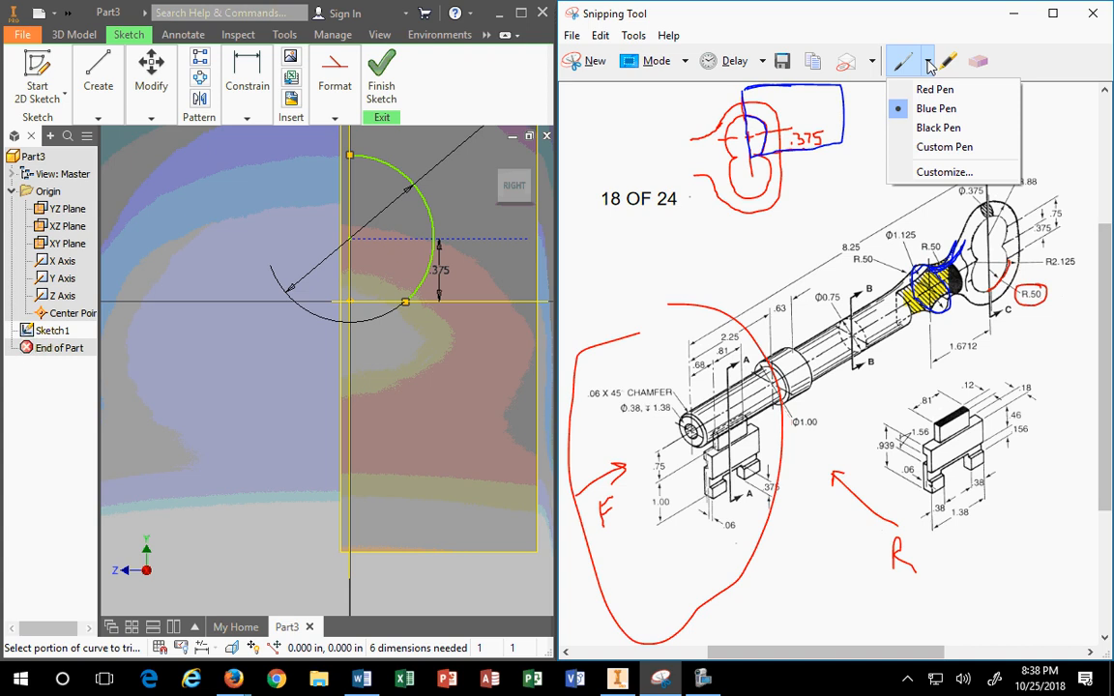
# Step: Open the Custom Pen settings and show the Color list
pyautogui.click(936, 127)
pyautogui.click(926, 60)
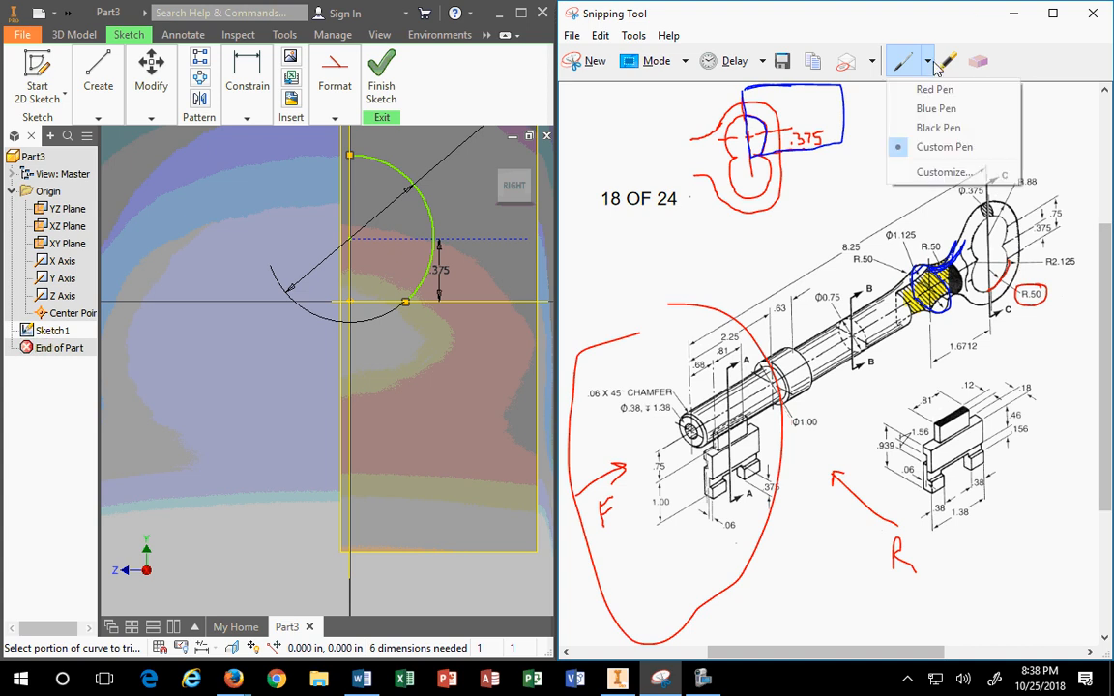
pyautogui.click(842, 166)
pyautogui.click(734, 104)
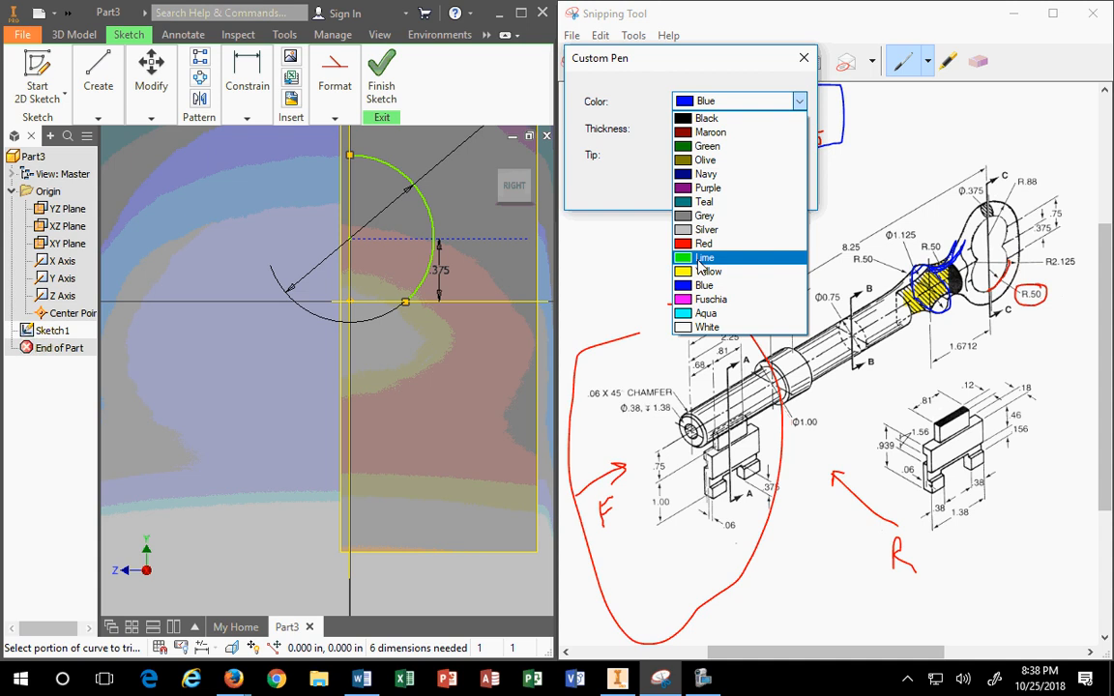
# Step: Choose Fuchsia for the custom pen and mark the top of the blue box
pyautogui.click(711, 298)
pyautogui.click(706, 187)
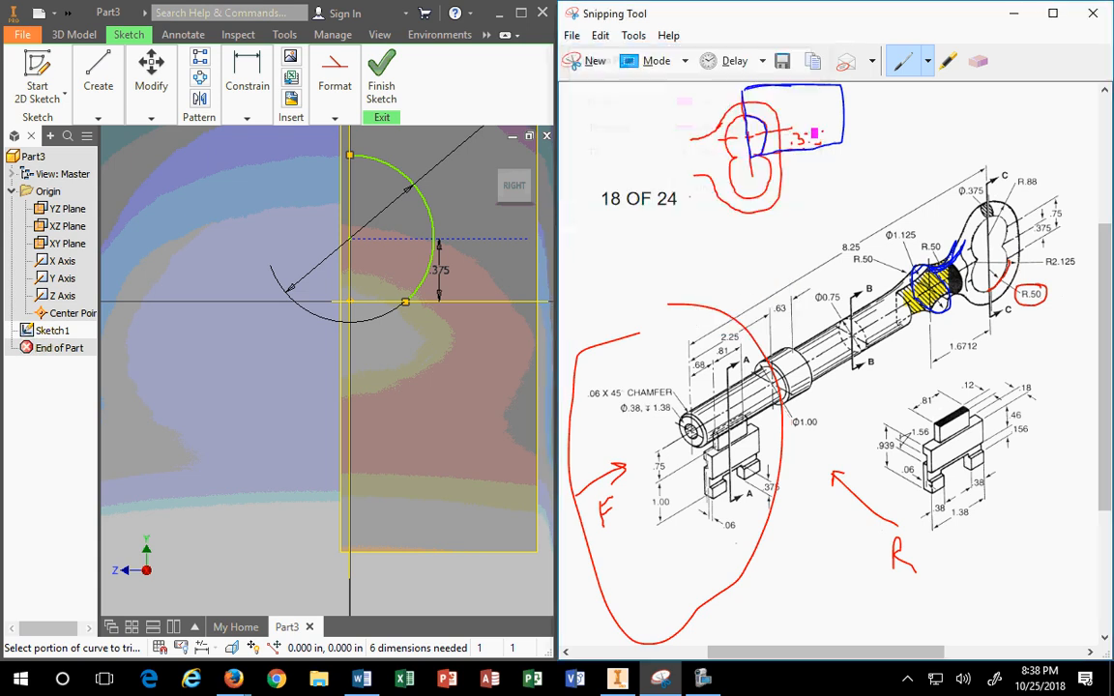
pyautogui.moveTo(747, 101)
pyautogui.mouseDown()
pyautogui.moveTo(789, 118)
pyautogui.moveTo(789, 145)
pyautogui.moveTo(788, 132)
pyautogui.mouseUp()
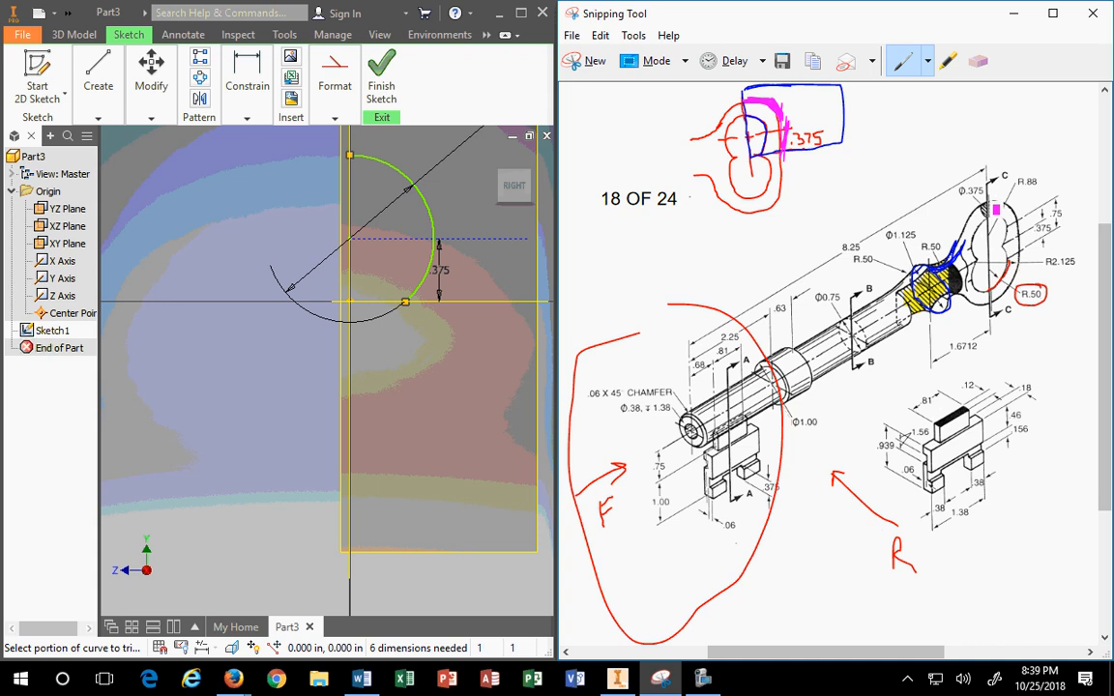
# Step: Trace the bow in fuchsia, circling the Φ.375 and R.88 callouts
pyautogui.moveTo(1002, 208); pyautogui.dragTo(1000, 210)
pyautogui.scroll(1, 1006, 213)
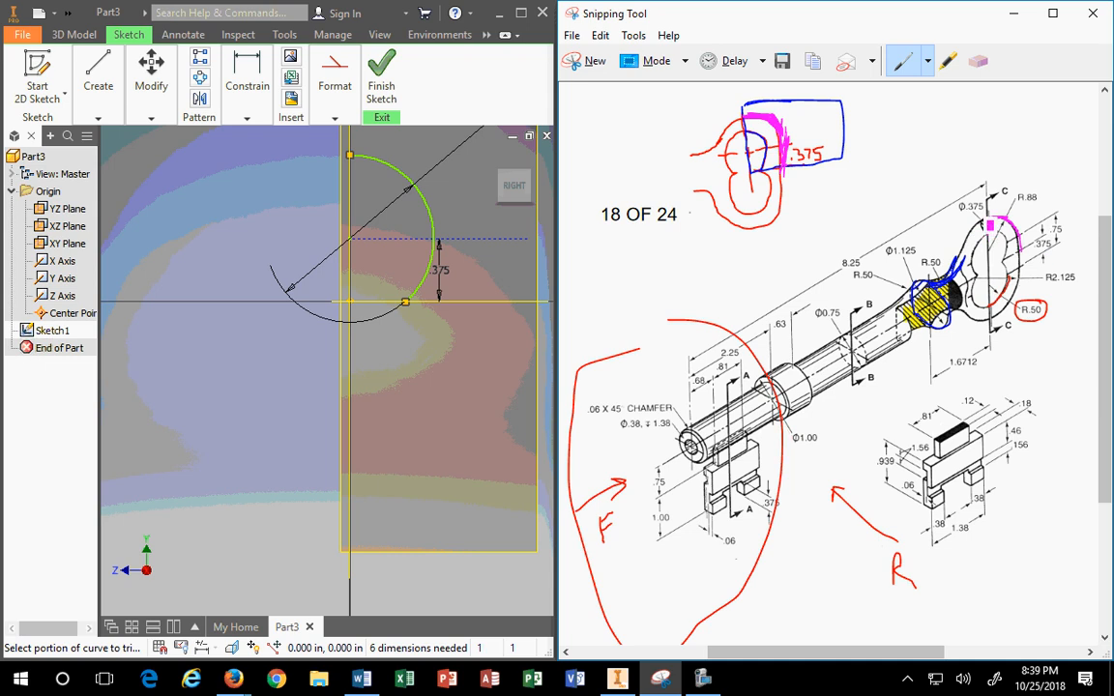
pyautogui.moveTo(990, 225)
pyautogui.mouseDown()
pyautogui.moveTo(967, 200)
pyautogui.moveTo(958, 216)
pyautogui.mouseUp()
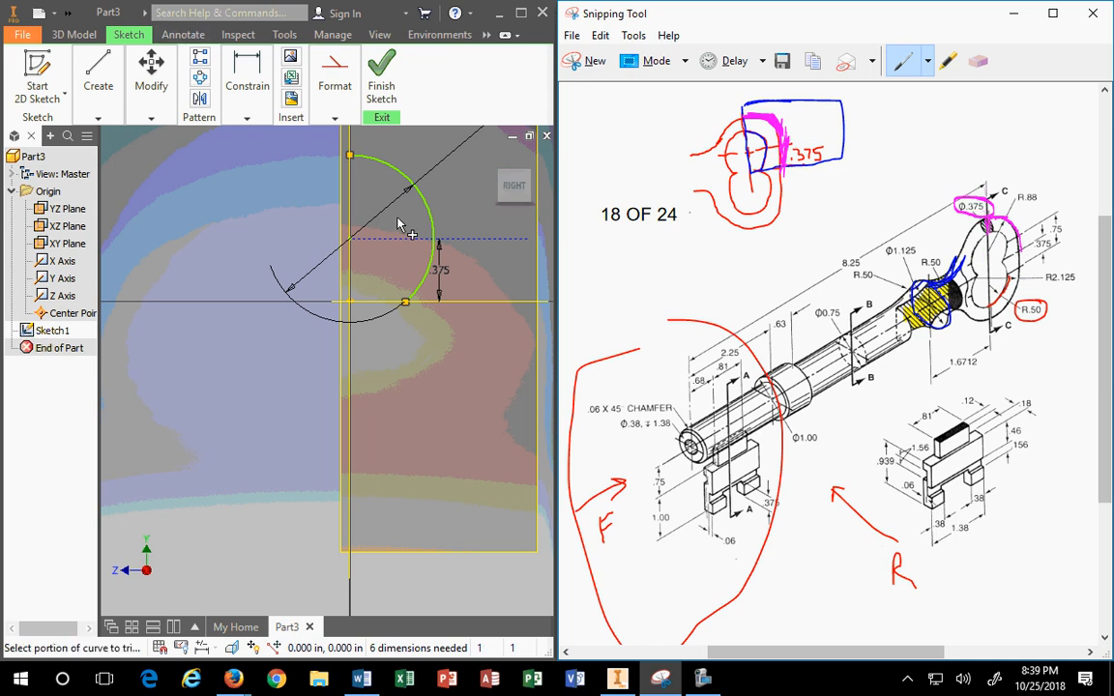
pyautogui.scroll(2, 362, 189)
pyautogui.scroll(-3, 353, 145)
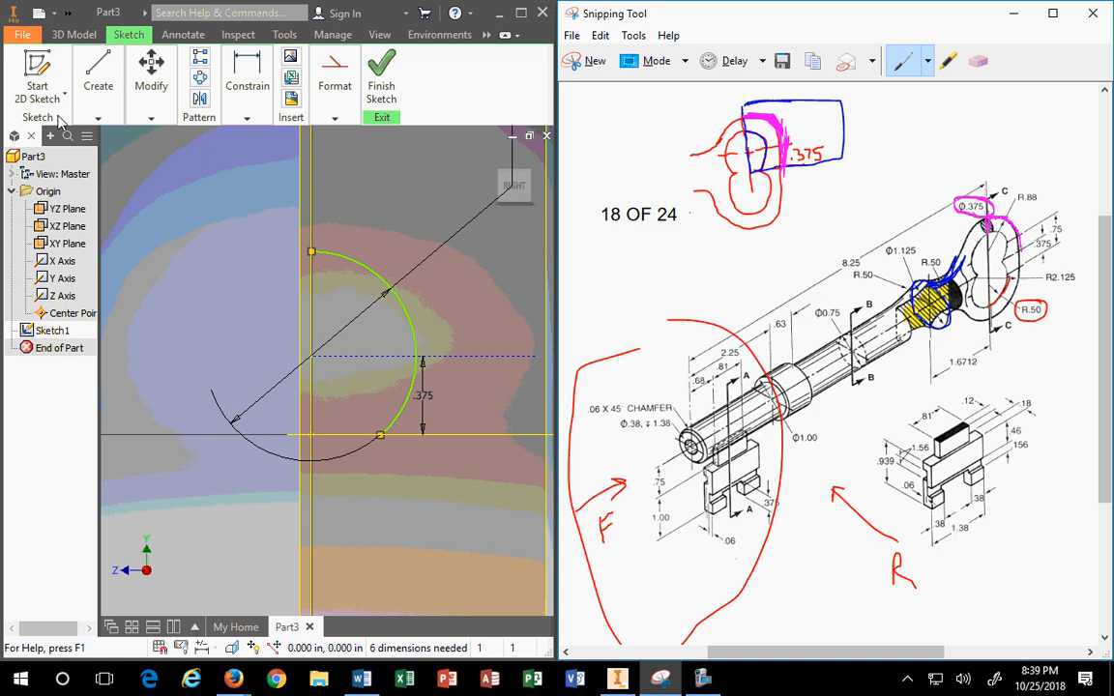
pyautogui.moveTo(1056, 190)
pyautogui.mouseDown()
pyautogui.moveTo(1025, 185)
pyautogui.moveTo(1034, 211)
pyautogui.moveTo(1047, 203)
pyautogui.mouseUp()
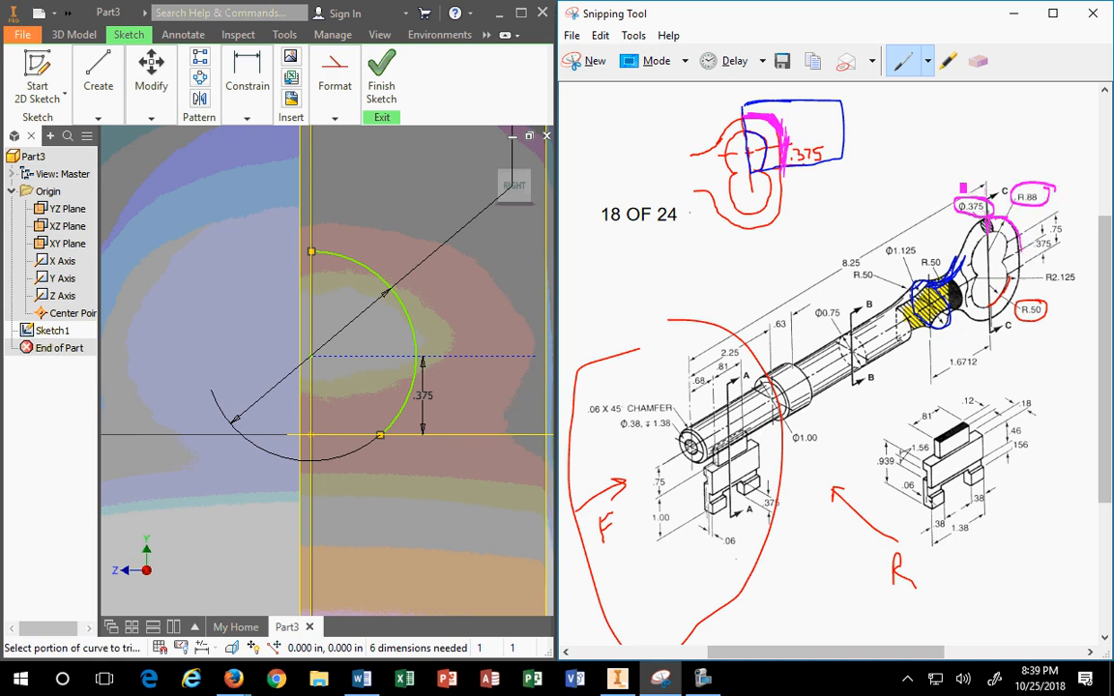
pyautogui.click(98, 119)
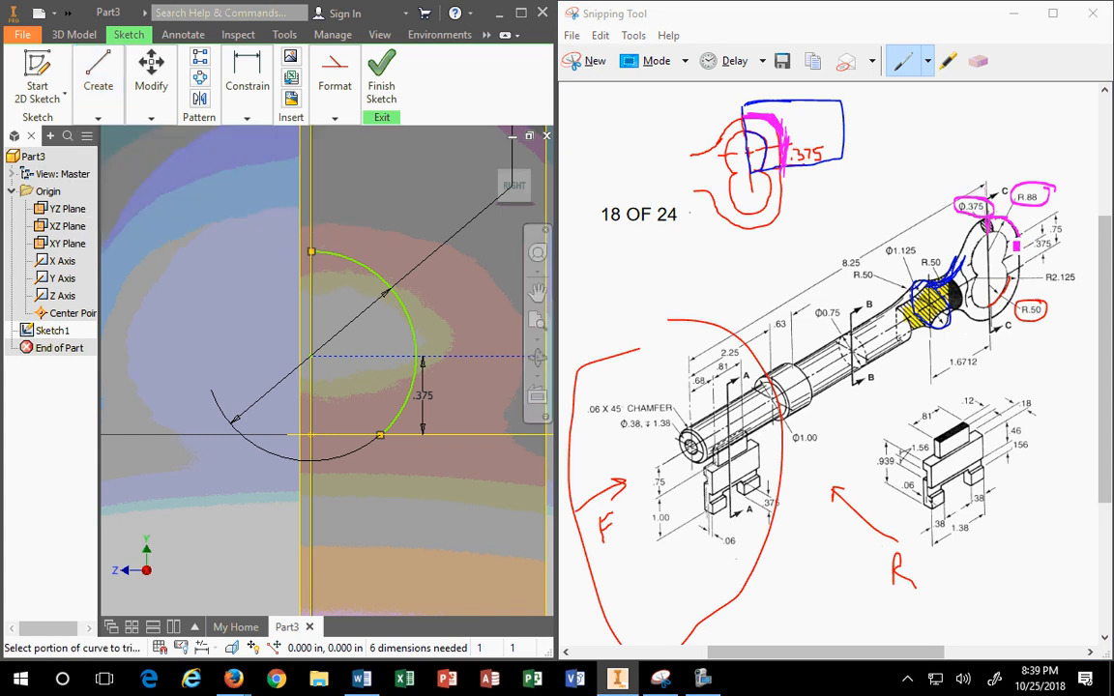
pyautogui.click(968, 277)
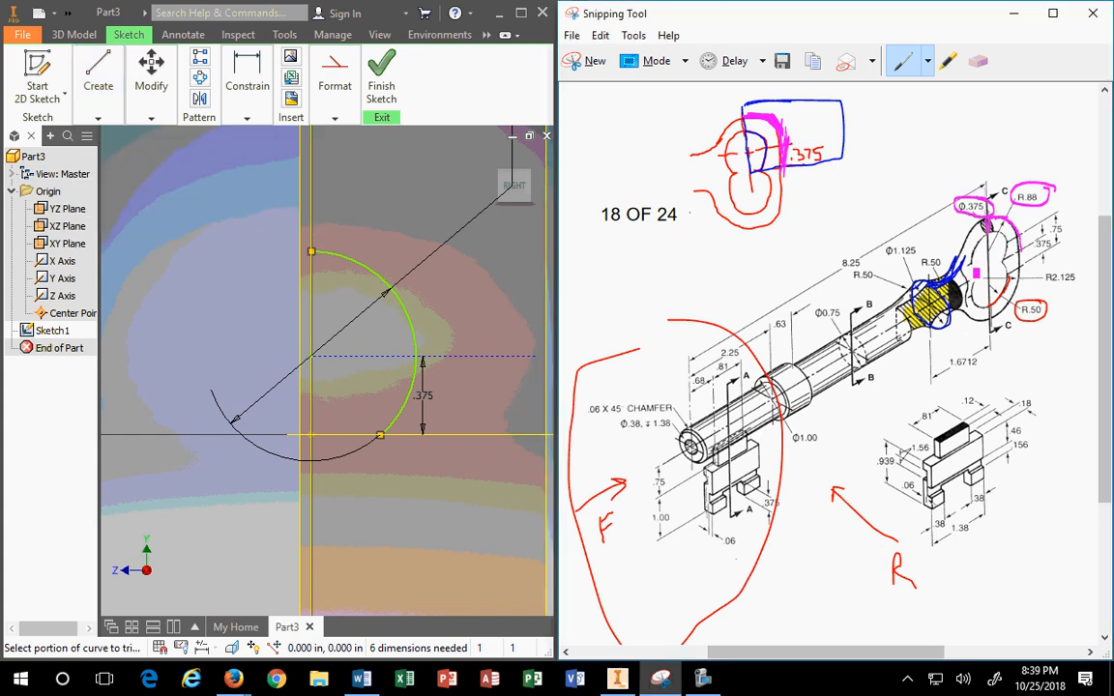
pyautogui.moveTo(985, 266)
pyautogui.mouseDown()
pyautogui.moveTo(1023, 241)
pyautogui.moveTo(997, 246)
pyautogui.moveTo(1016, 278)
pyautogui.moveTo(964, 307)
pyautogui.mouseUp()
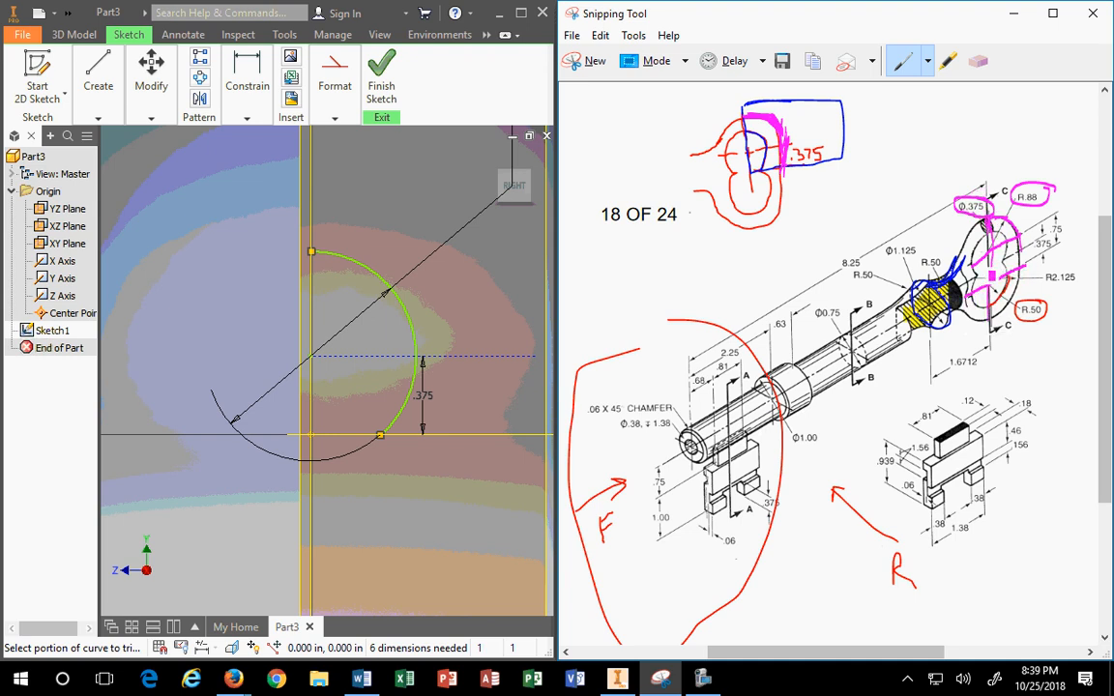
# Step: Draw a larger circle concentric with the trimmed arc
pyautogui.click(98, 117)
pyautogui.click(141, 165)
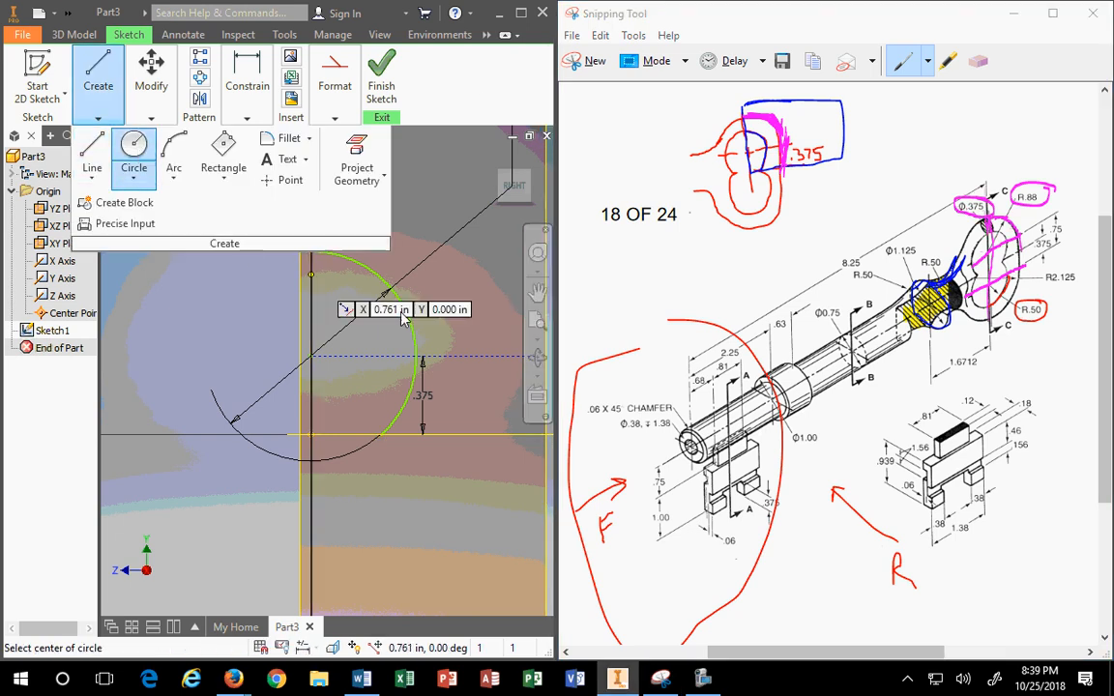
pyautogui.click(310, 357)
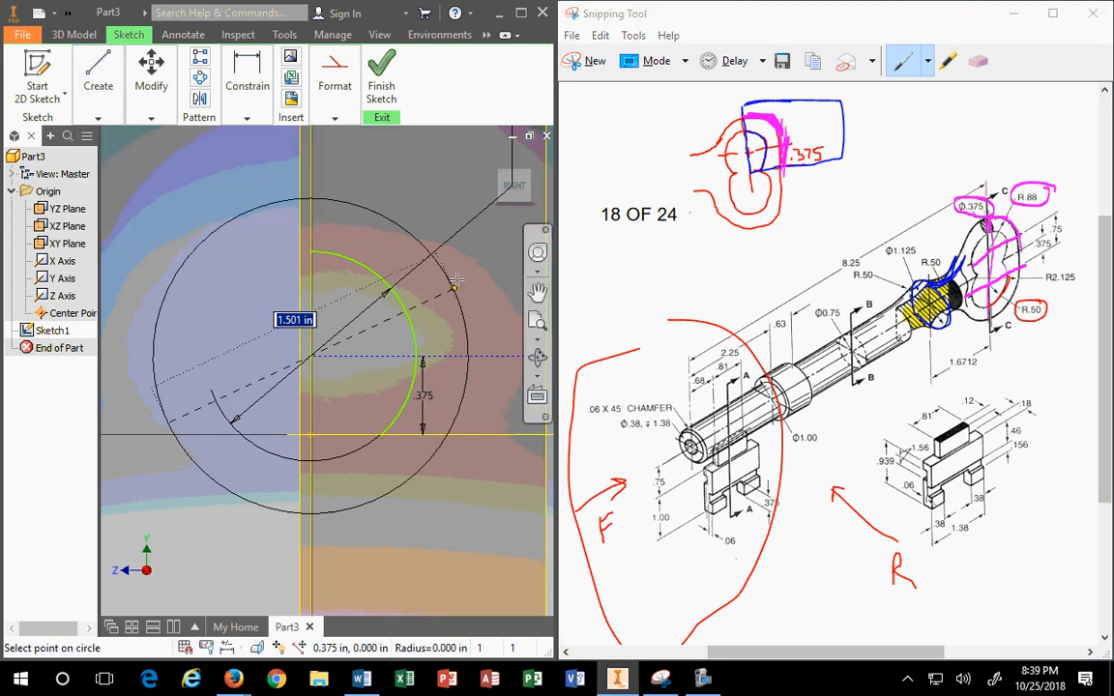
pyautogui.click(442, 223)
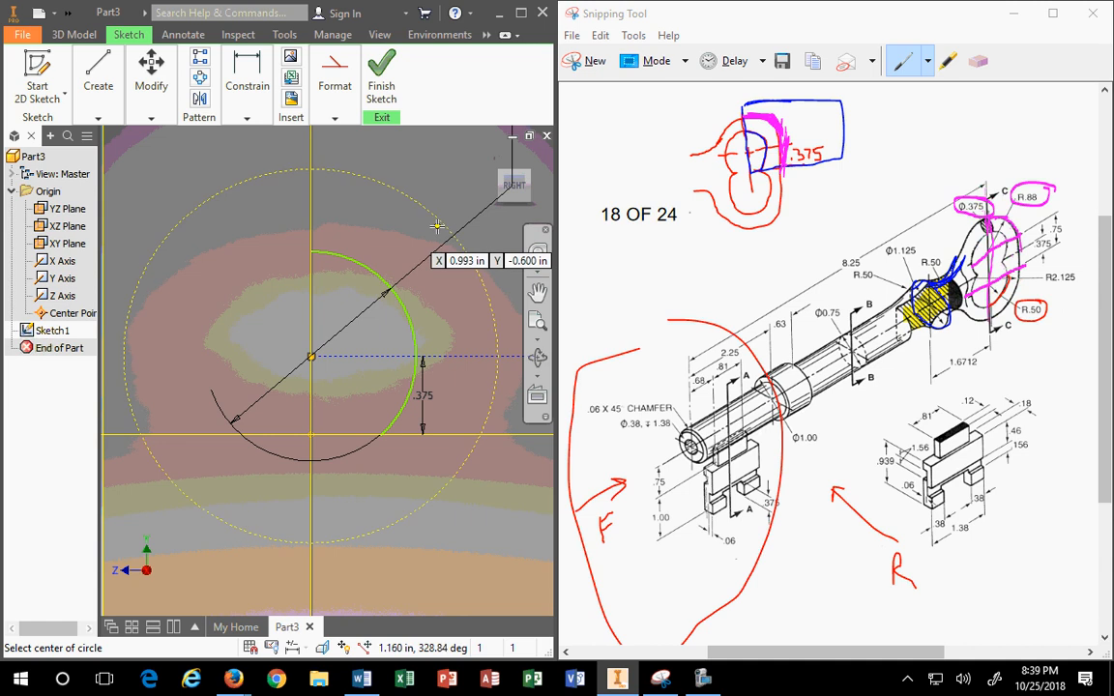
pyautogui.press('Escape')
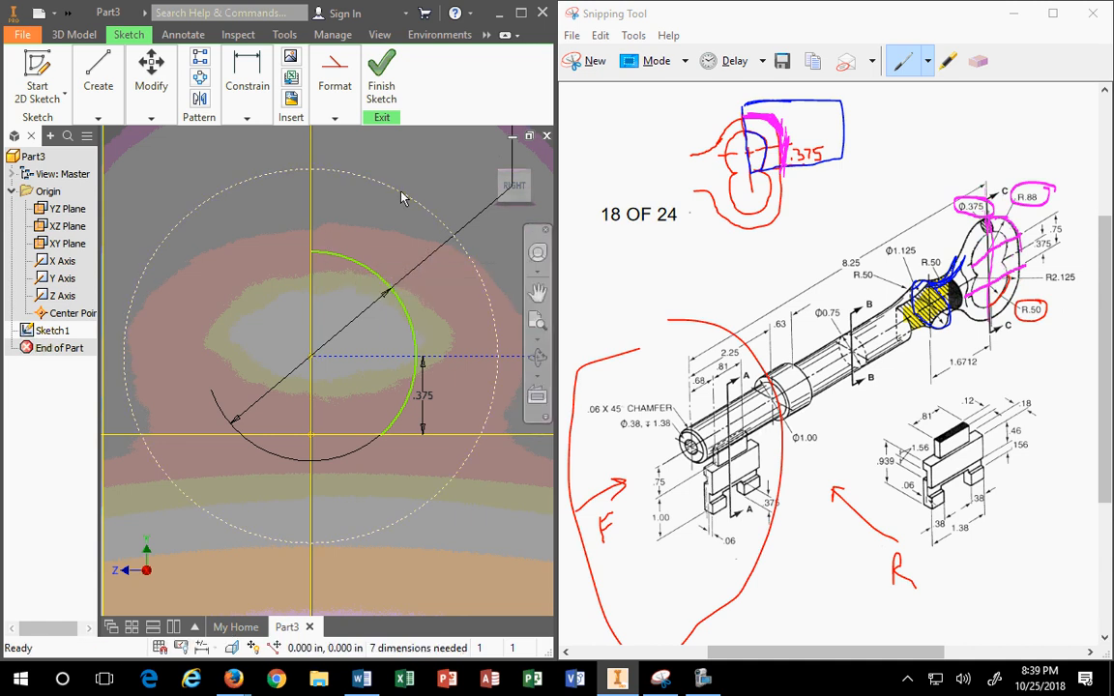
# Step: Adjust the new circle's construction format, then ready the Trim tool in the Modify panel
pyautogui.moveTo(336, 118)
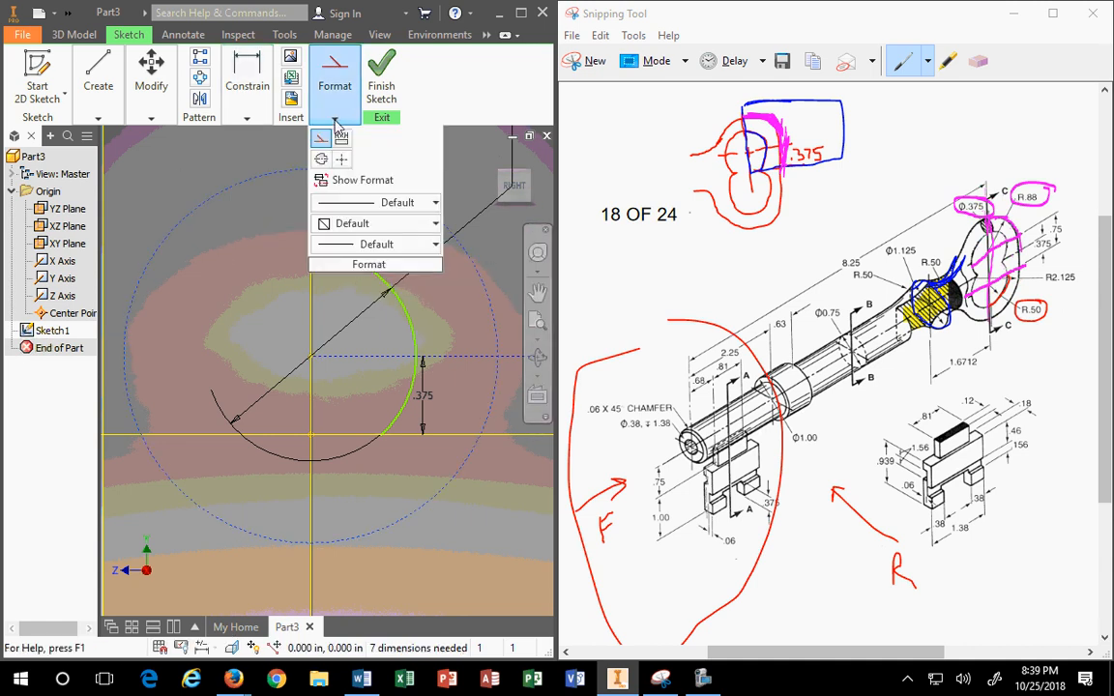
pyautogui.click(321, 138)
pyautogui.scroll(2, 376, 285)
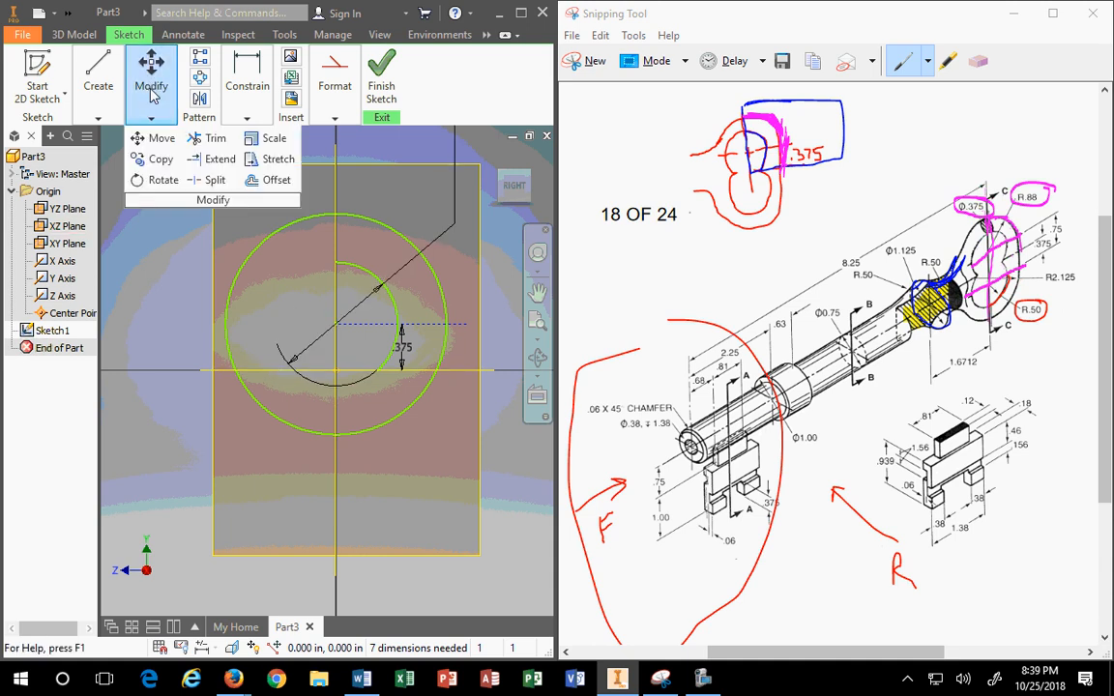
pyautogui.moveTo(126, 130)
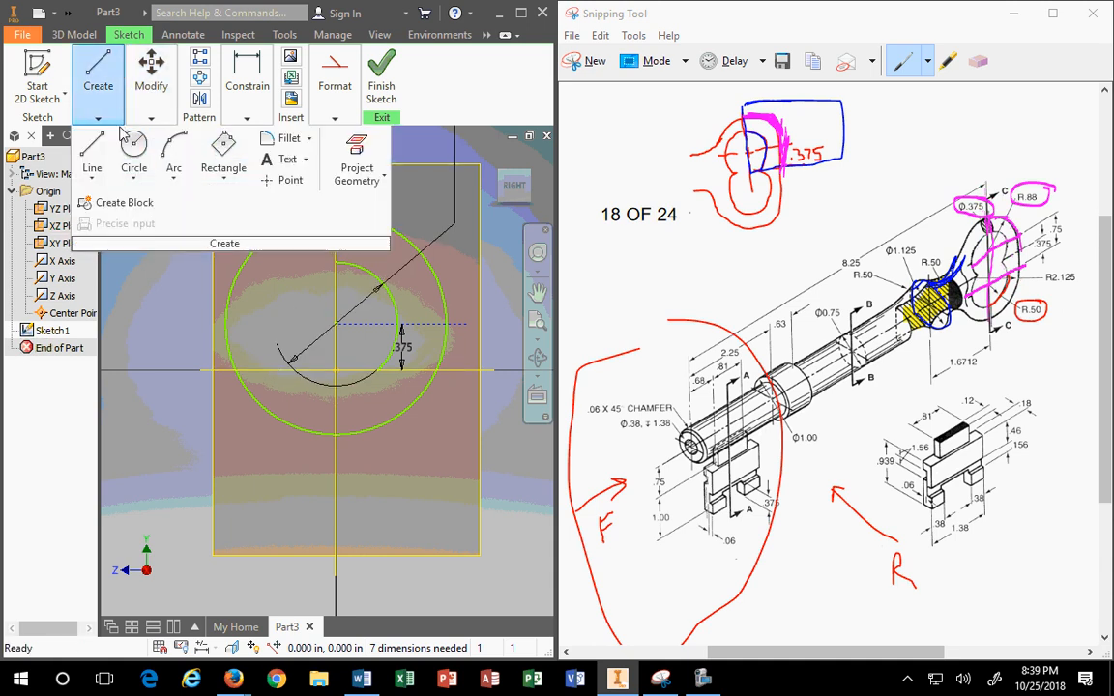
# Step: Trim the large circle's left half and lower pieces, leaving a quarter arc above the line
pyautogui.moveTo(150, 97)
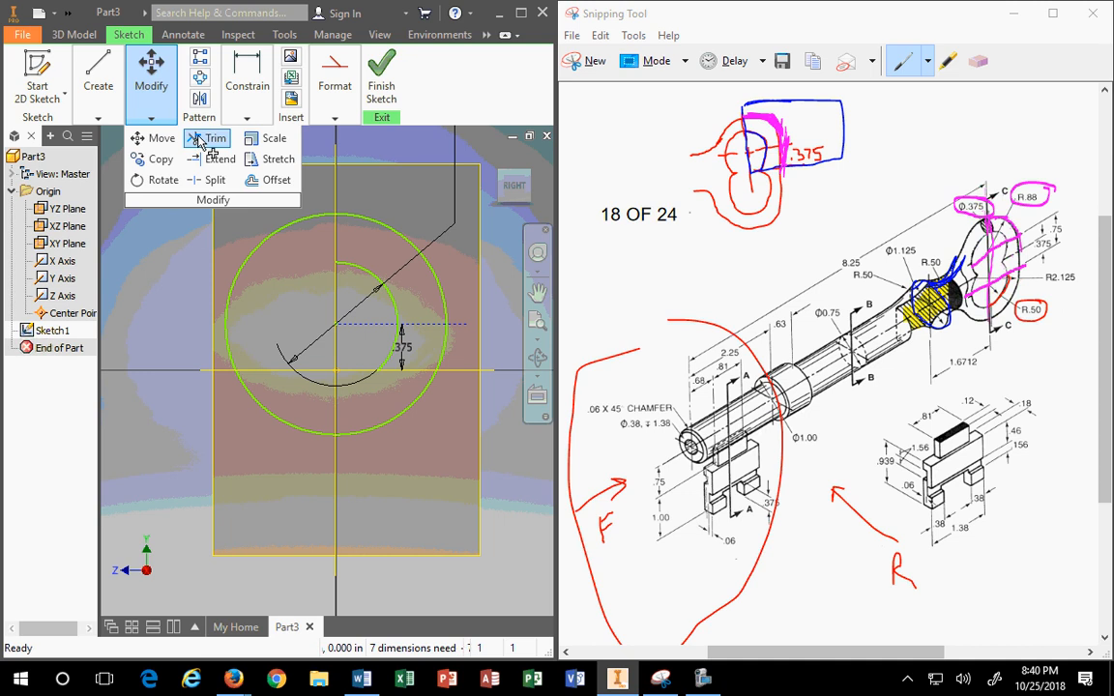
pyautogui.click(198, 140)
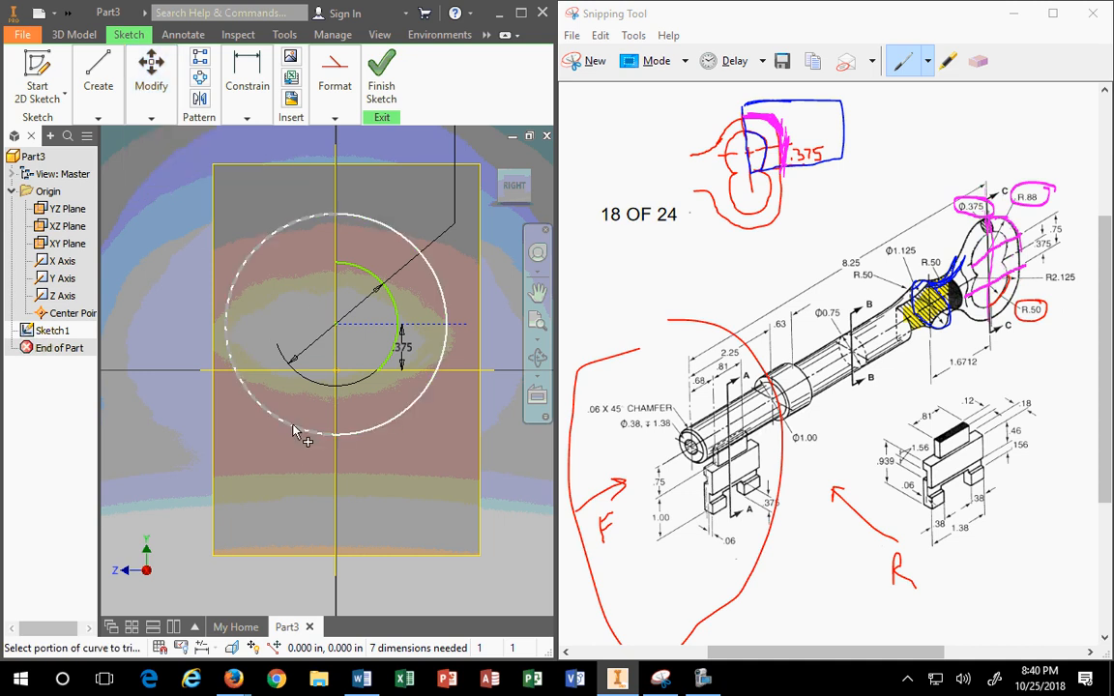
pyautogui.click(295, 432)
pyautogui.click(367, 428)
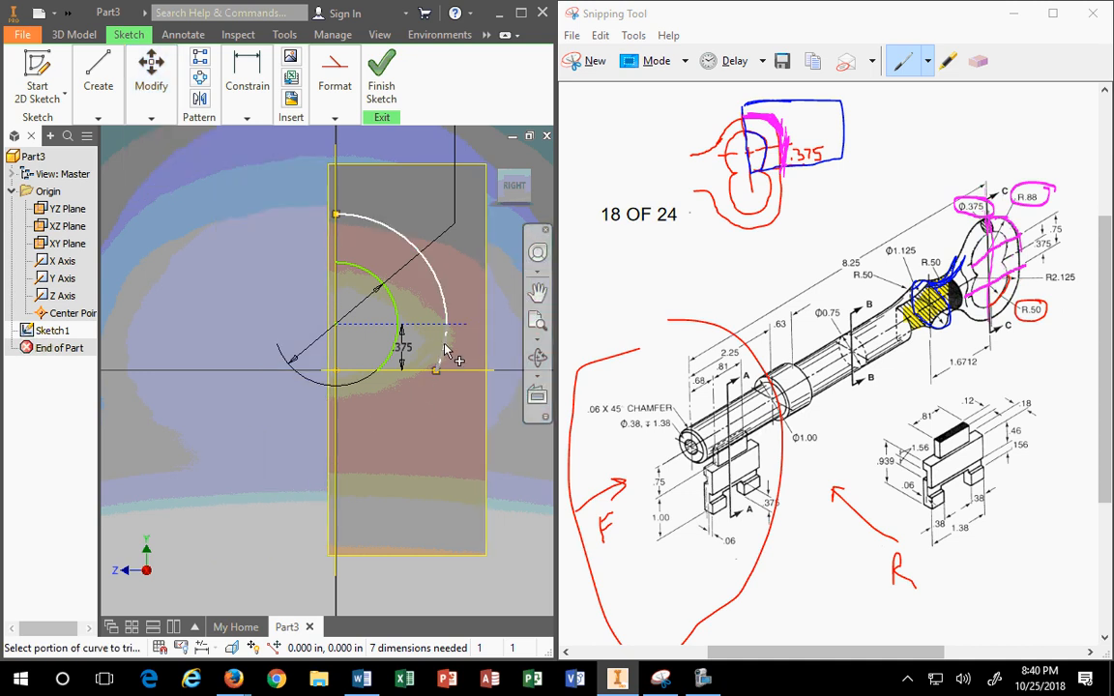
pyautogui.click(444, 348)
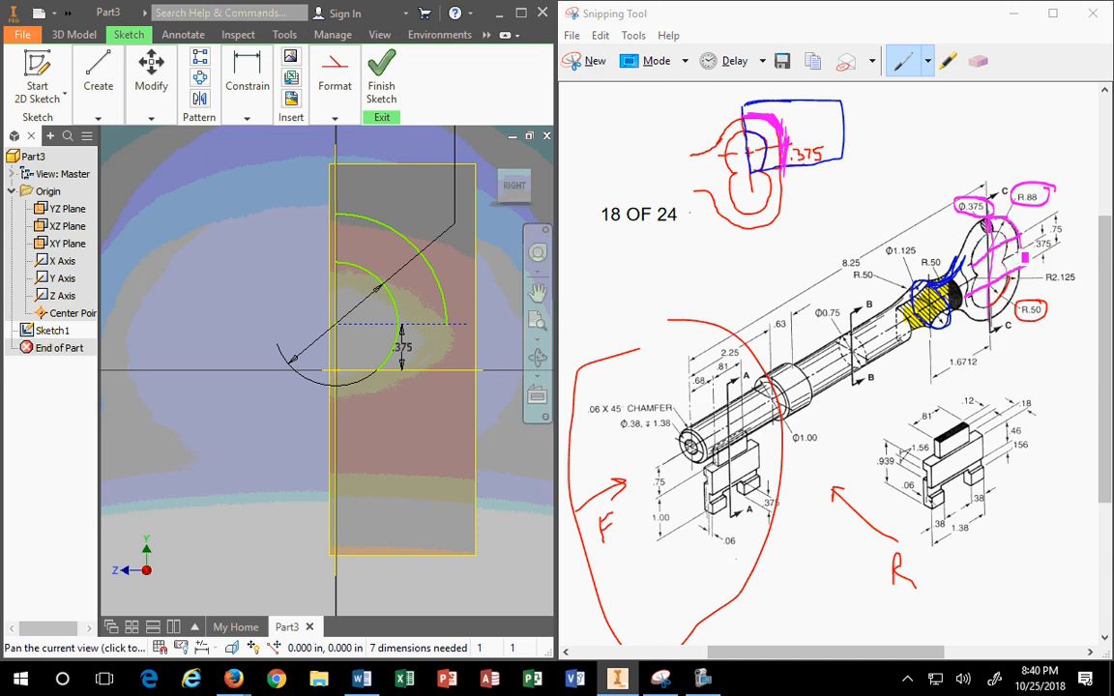
# Step: Bring the reference drawing forward and minimize Inventor, keeping Part3 open
pyautogui.click(1025, 251)
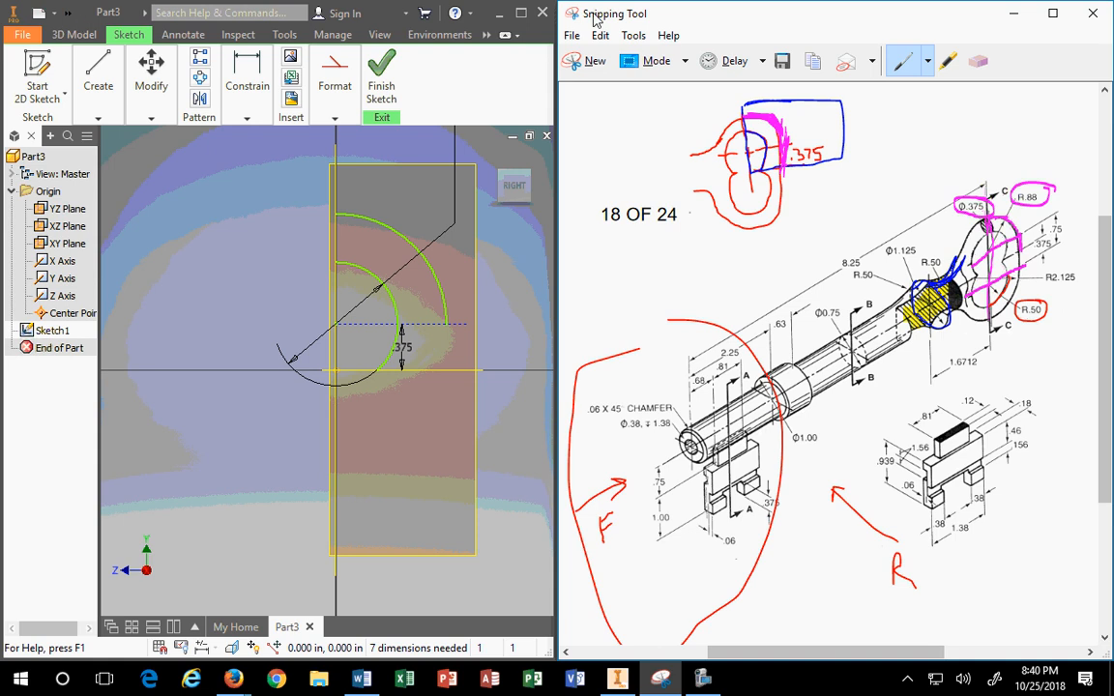
pyautogui.click(542, 13)
pyautogui.click(467, 281)
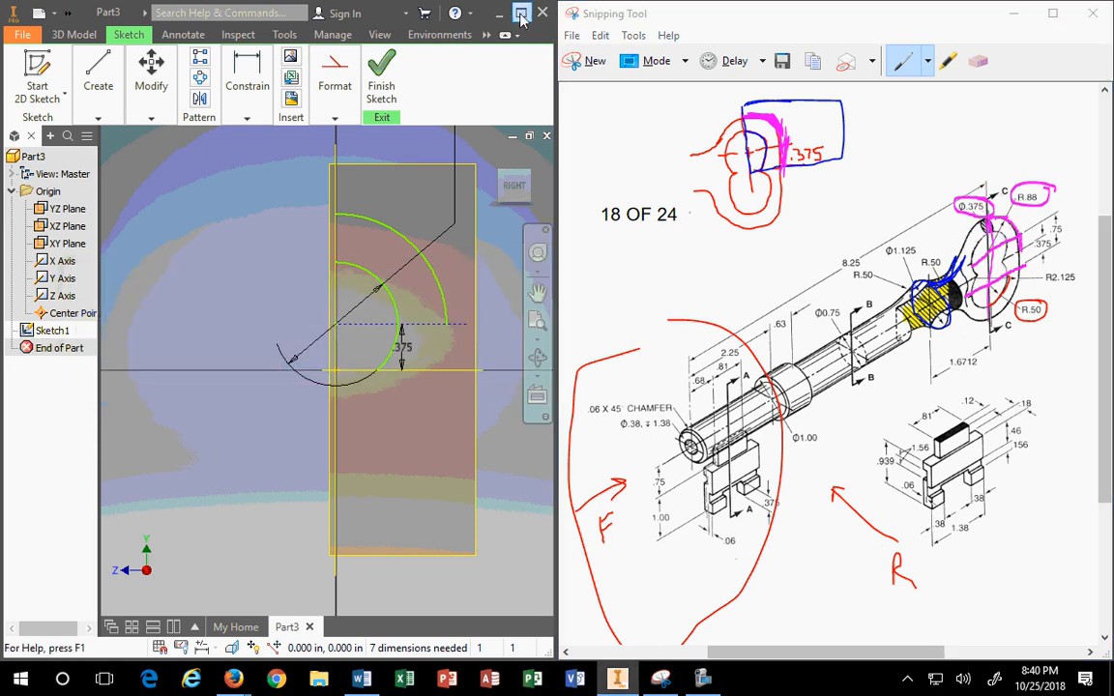
pyautogui.click(521, 14)
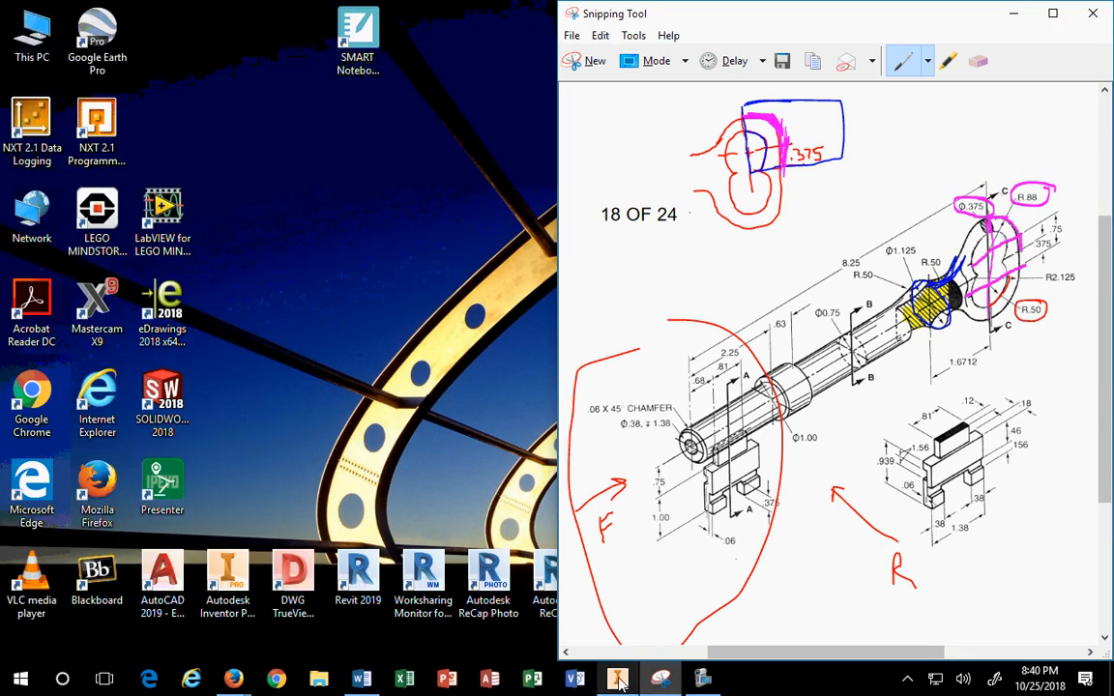
# Step: Restore the Inventor window with Sketch1's arcs and snap it to the left half beside the key drawing
pyautogui.click(620, 683)
pyautogui.click(523, 13)
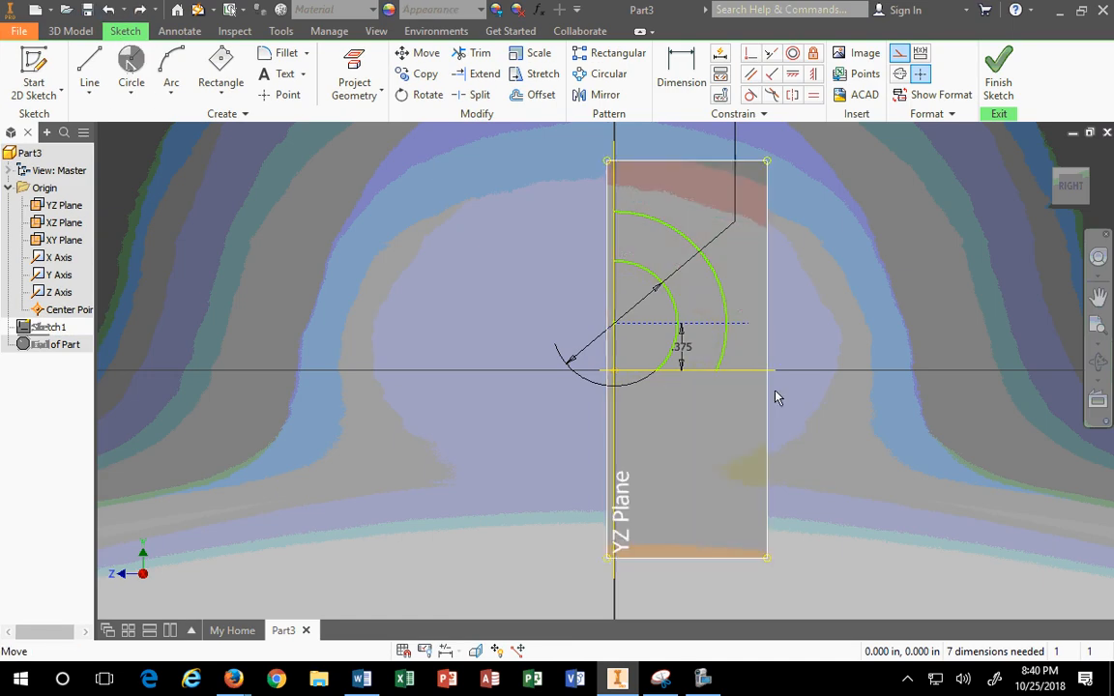
pyautogui.scroll(-3, 735, 353)
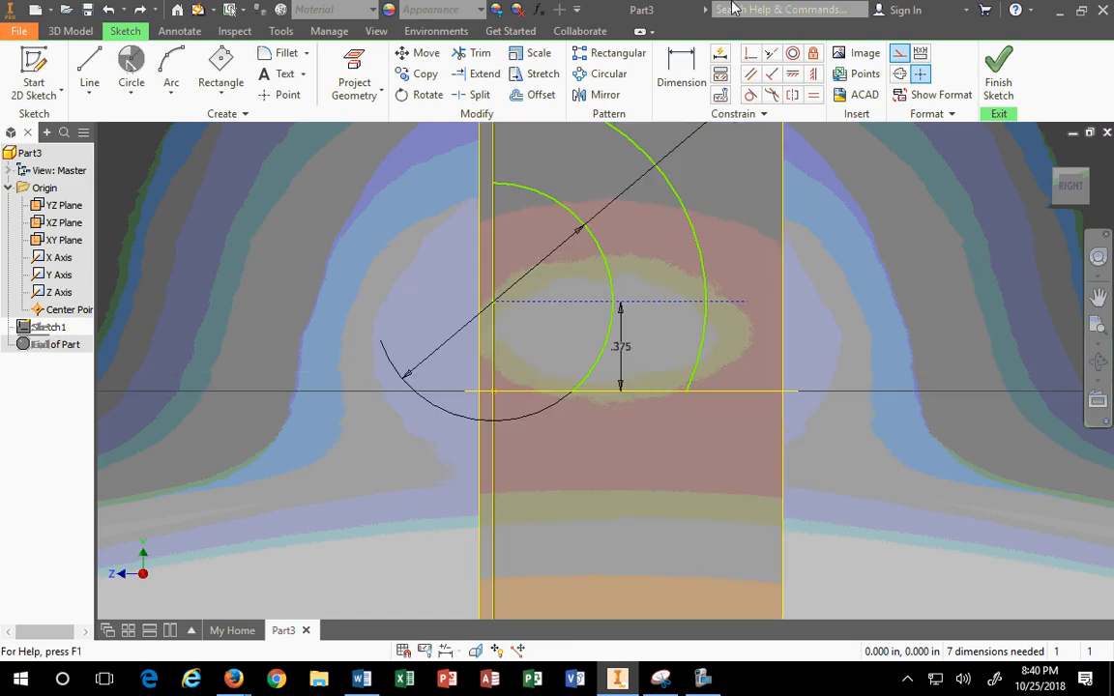
pyautogui.moveTo(674, 8)
pyautogui.mouseDown()
pyautogui.moveTo(470, 120)
pyautogui.moveTo(1, 160)
pyautogui.mouseUp()
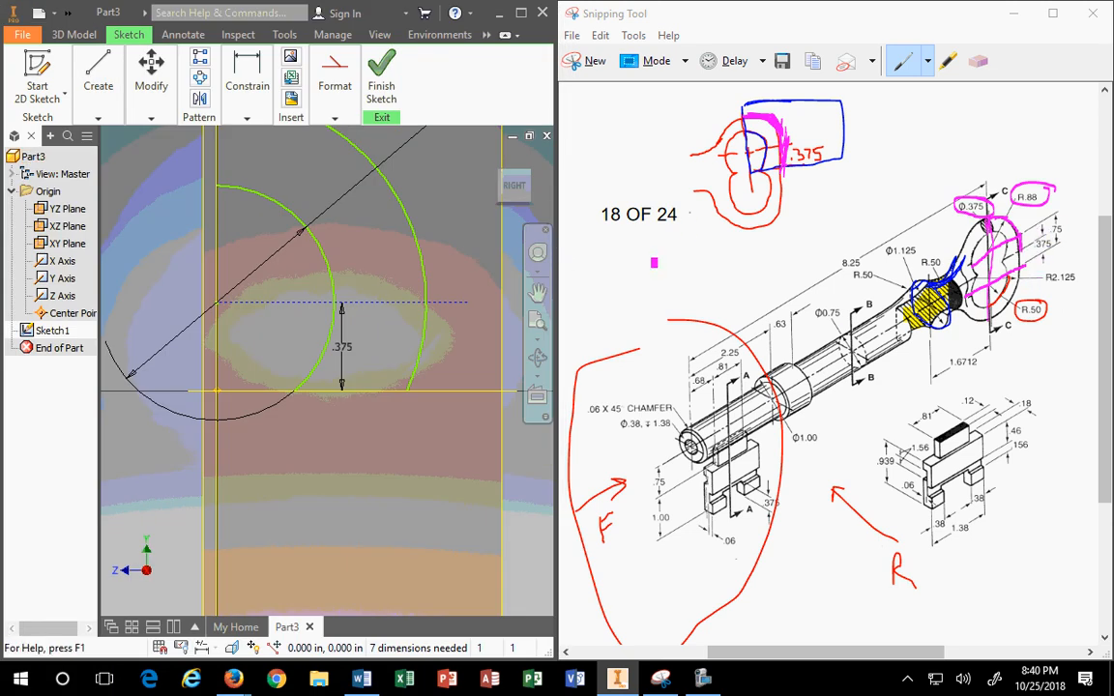
# Step: Bring up Firefox, fit the key picture, return to the keys image results, and widen the window
pyautogui.moveTo(234, 683)
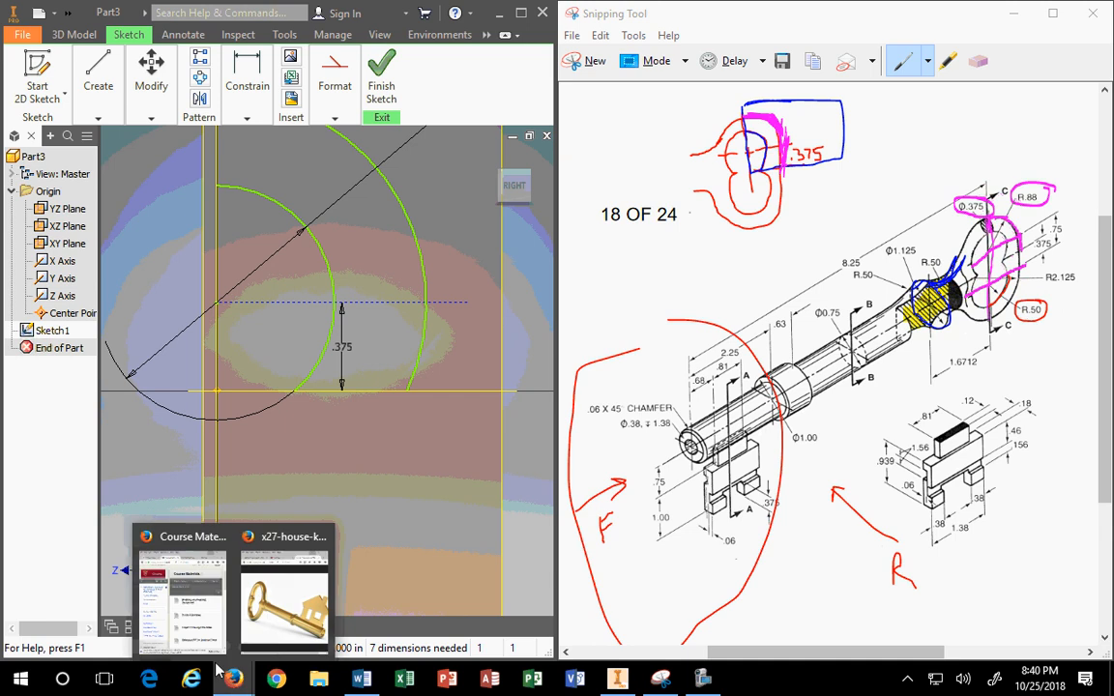
pyautogui.click(300, 599)
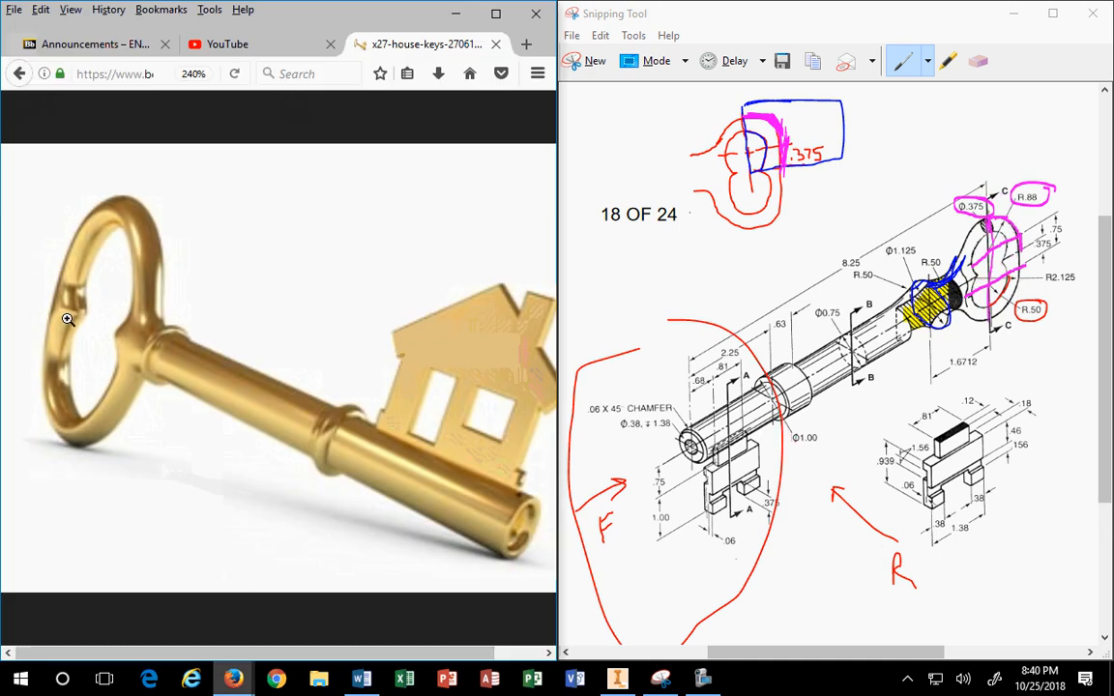
pyautogui.click(67, 319)
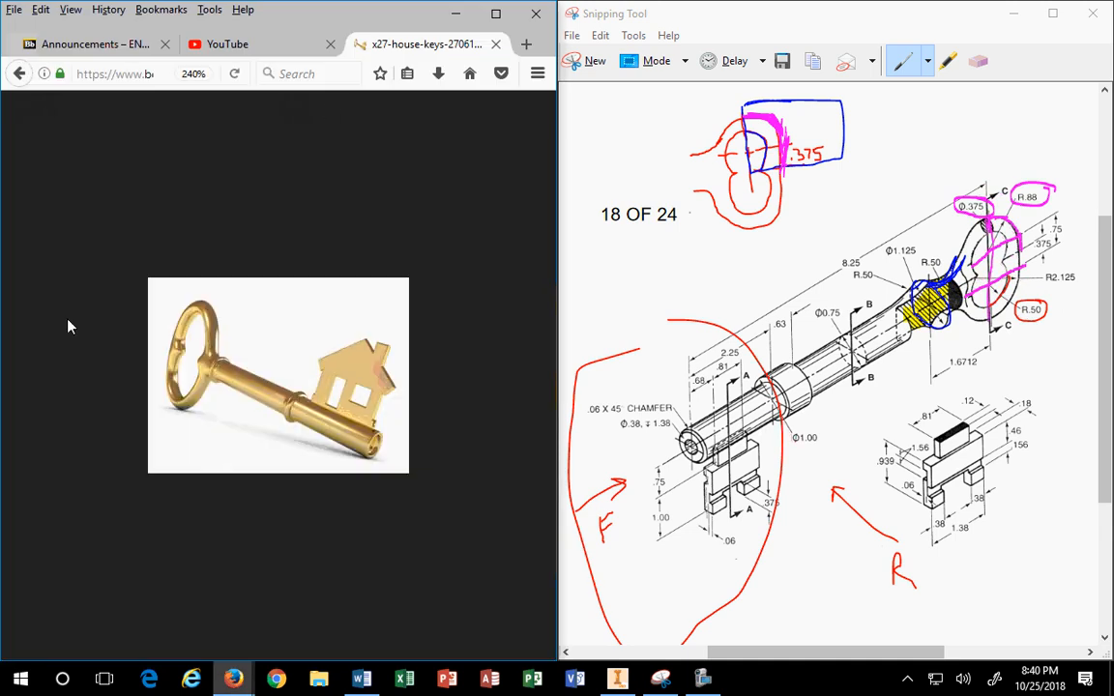
pyautogui.click(18, 74)
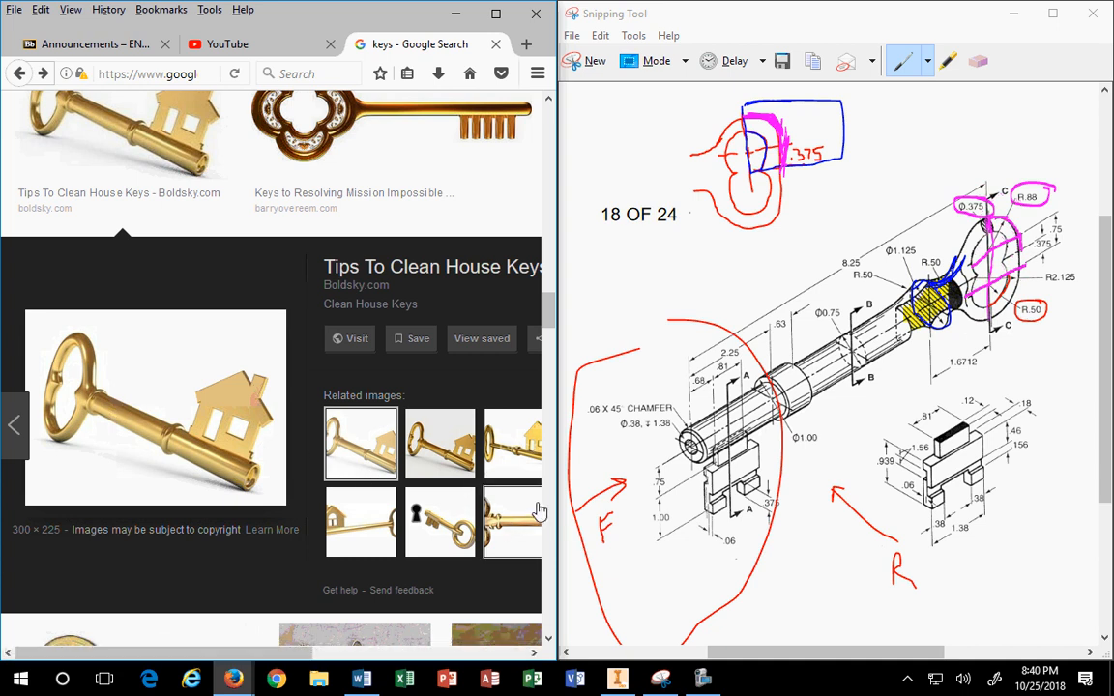
pyautogui.moveTo(557, 510); pyautogui.dragTo(716, 512)
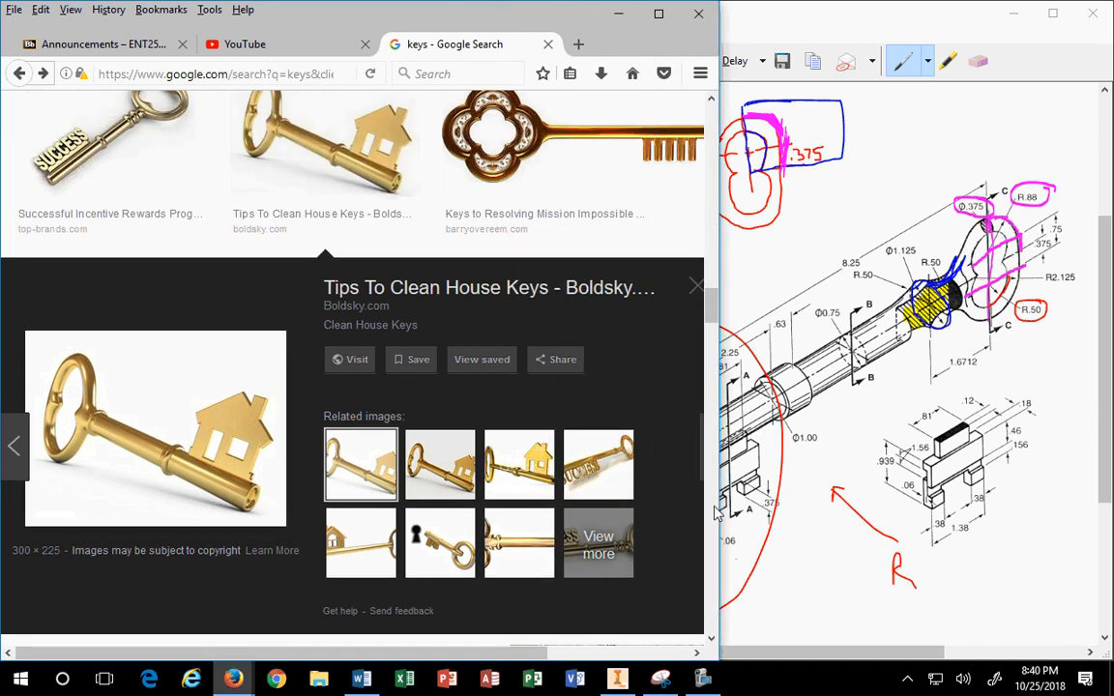
# Step: Scroll through the skeleton key images, previewing the gold house-key picture
pyautogui.scroll(-3, 597, 513)
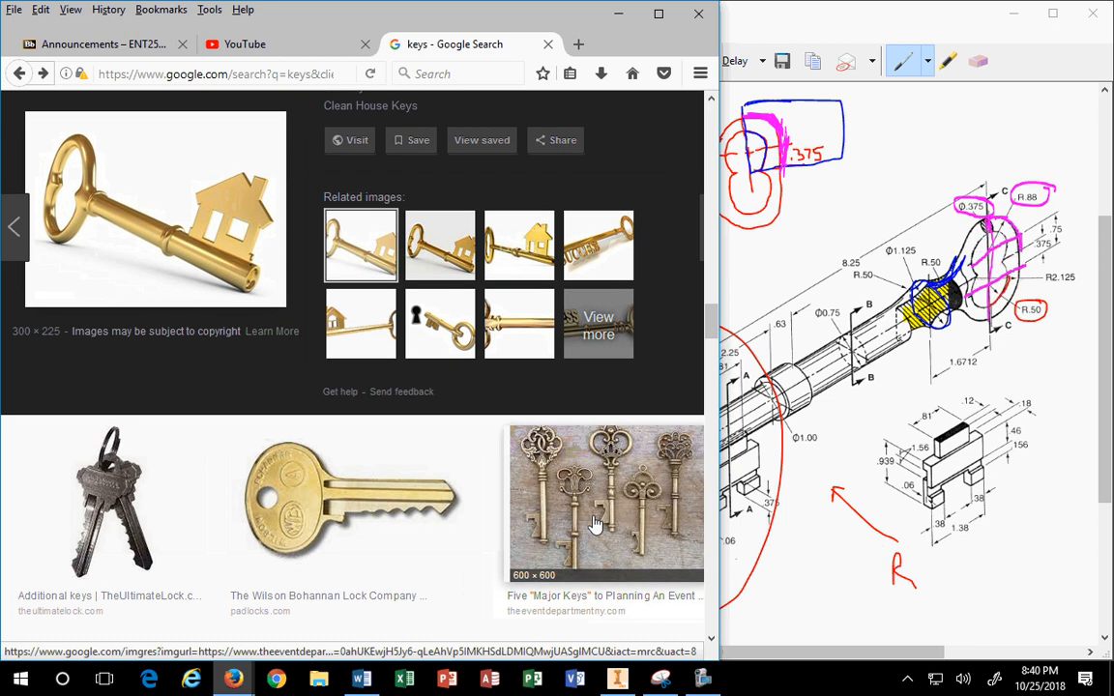
pyautogui.scroll(-3, 596, 523)
pyautogui.scroll(-3, 594, 522)
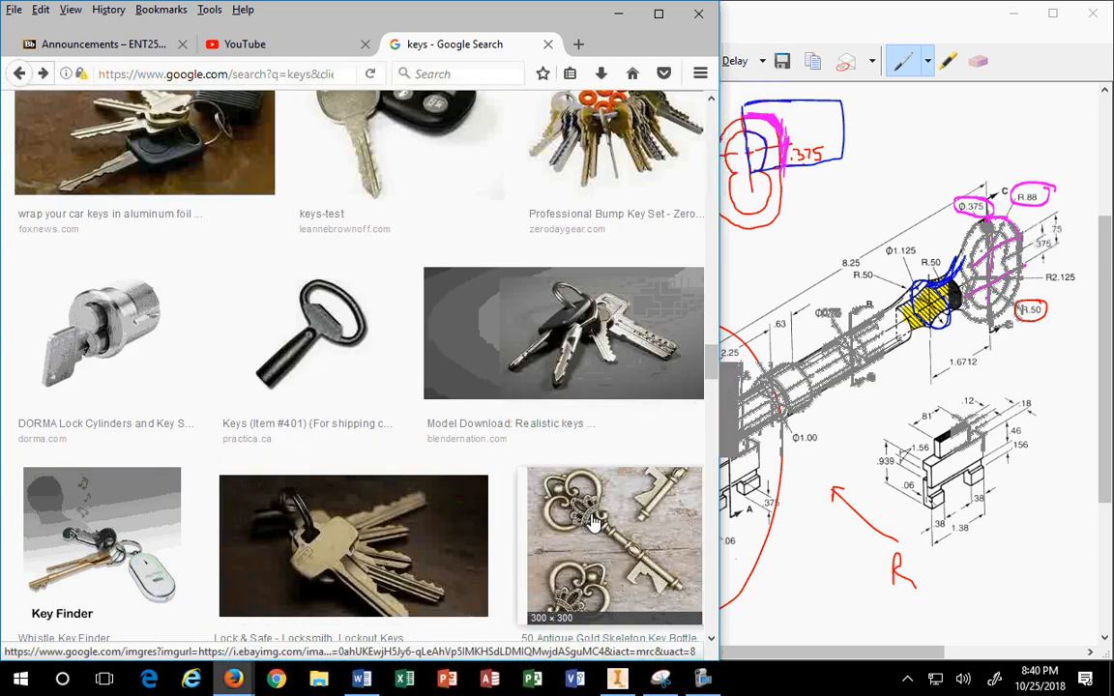
pyautogui.scroll(-2, 594, 516)
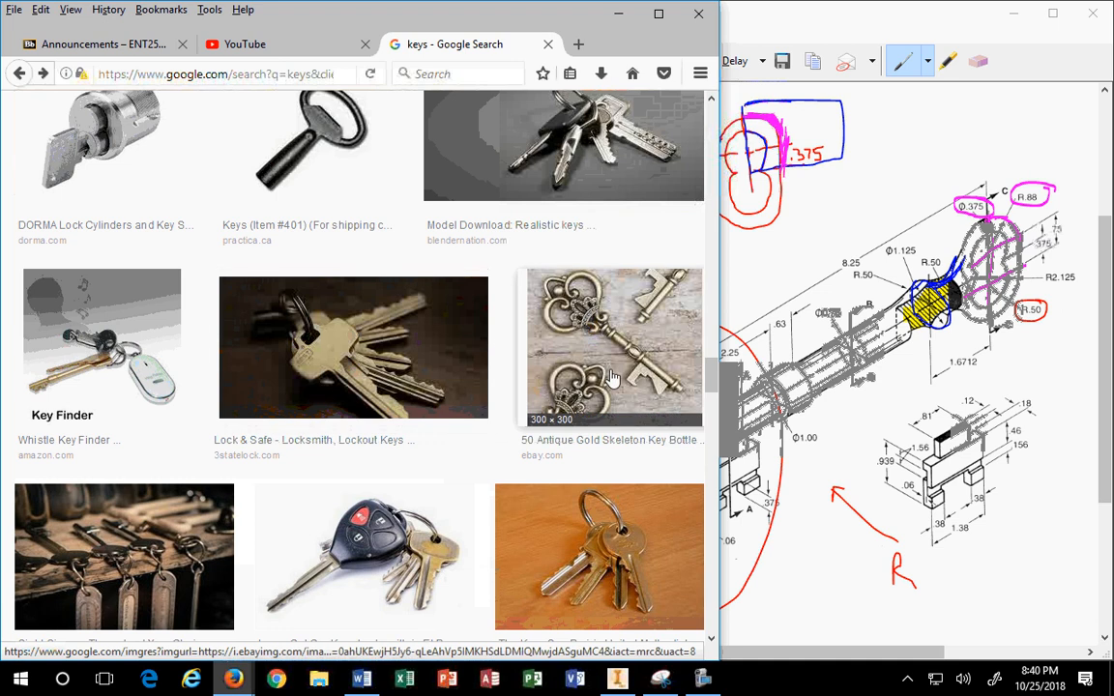
pyautogui.scroll(-7, 329, 400)
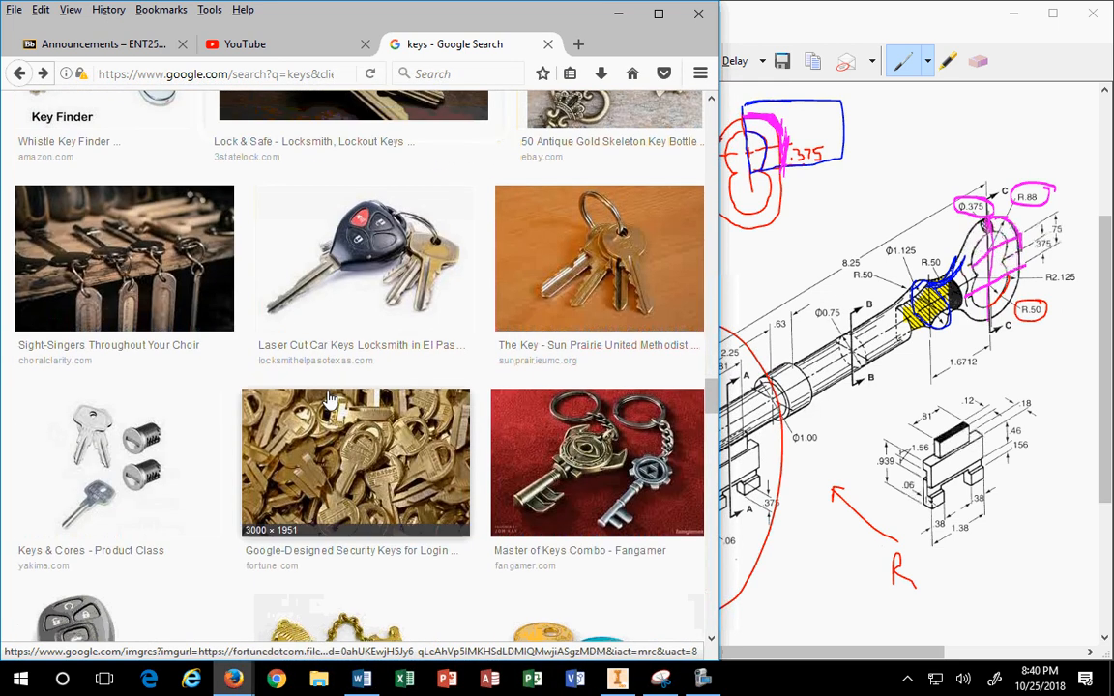
pyautogui.scroll(-3, 329, 399)
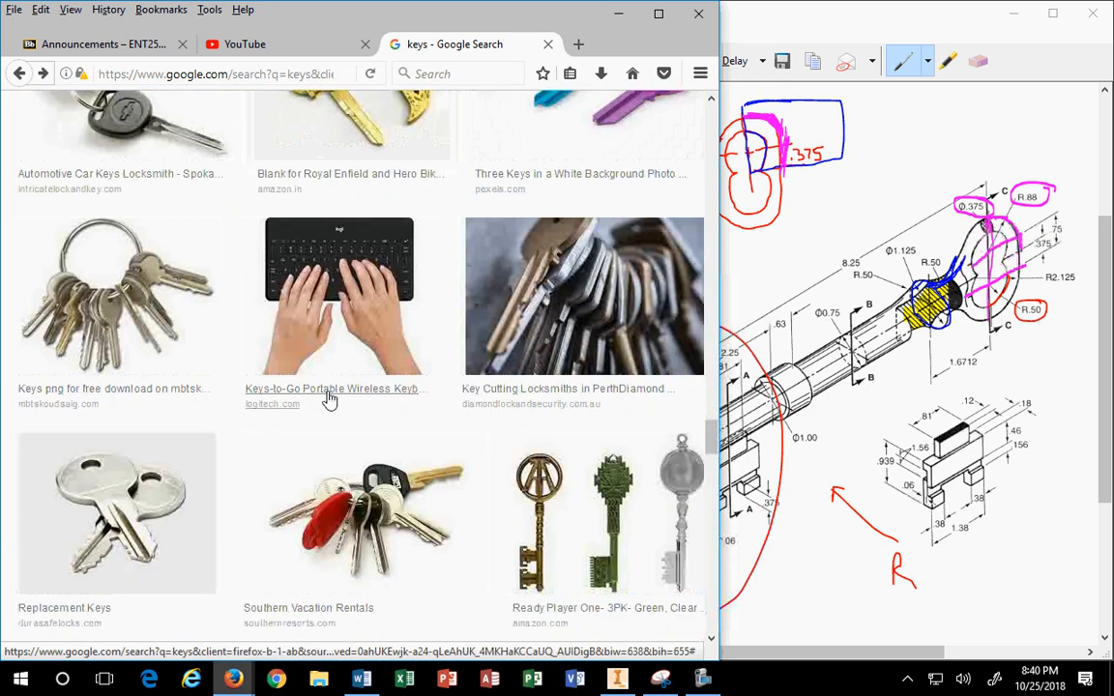
pyautogui.scroll(10, 329, 400)
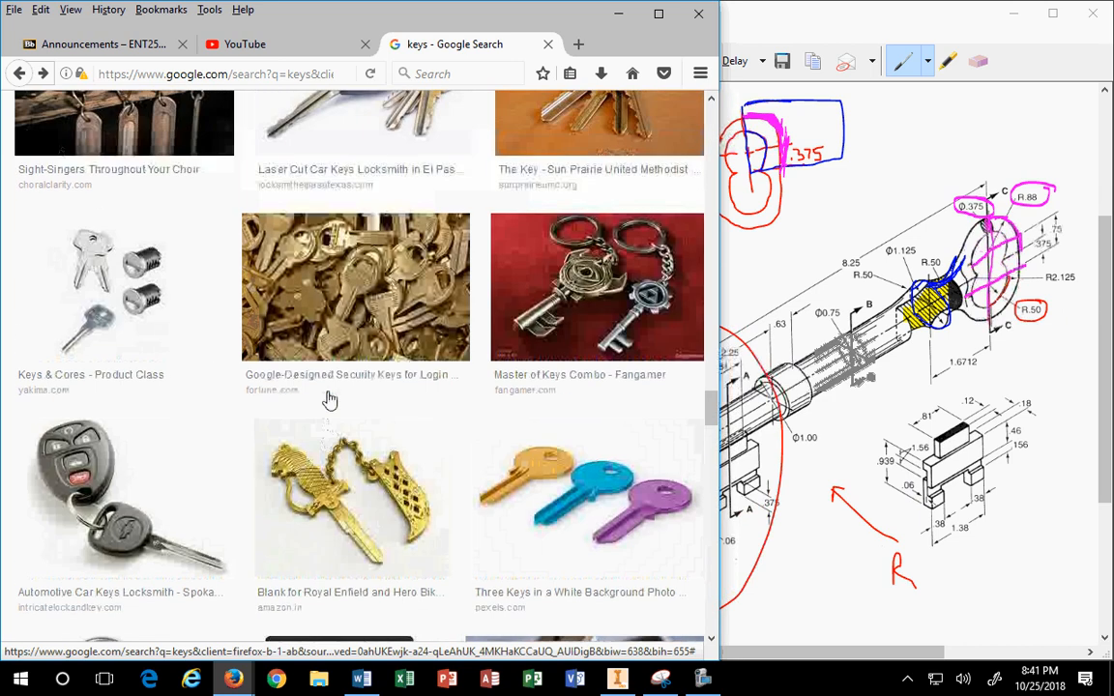
pyautogui.click(329, 400)
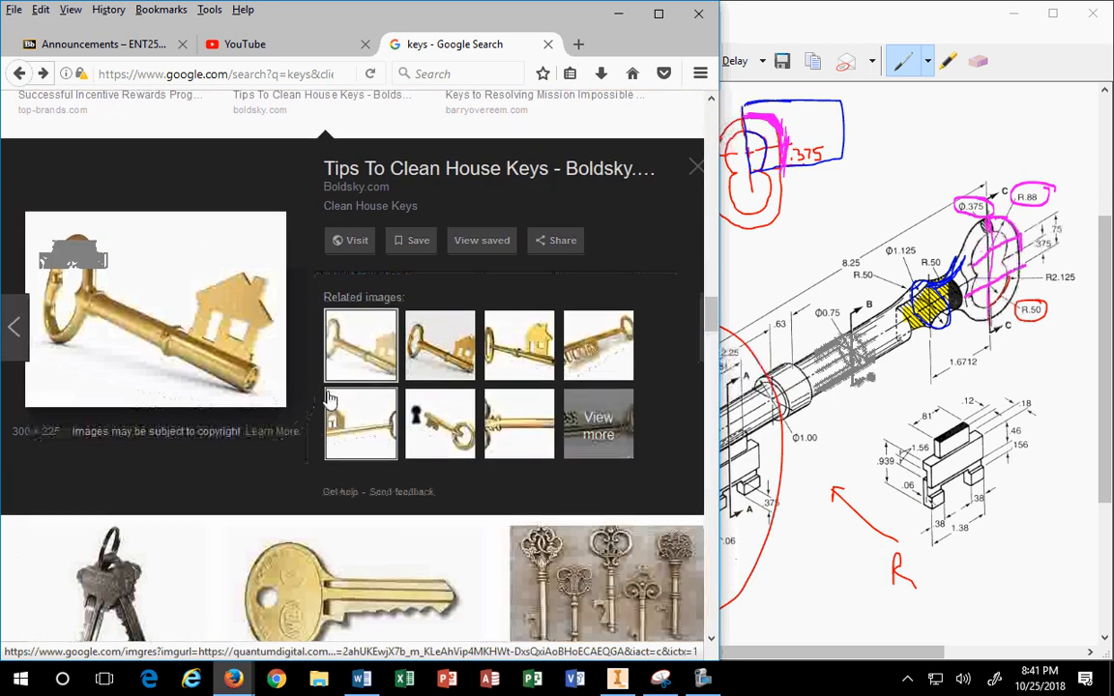
pyautogui.scroll(9, 330, 399)
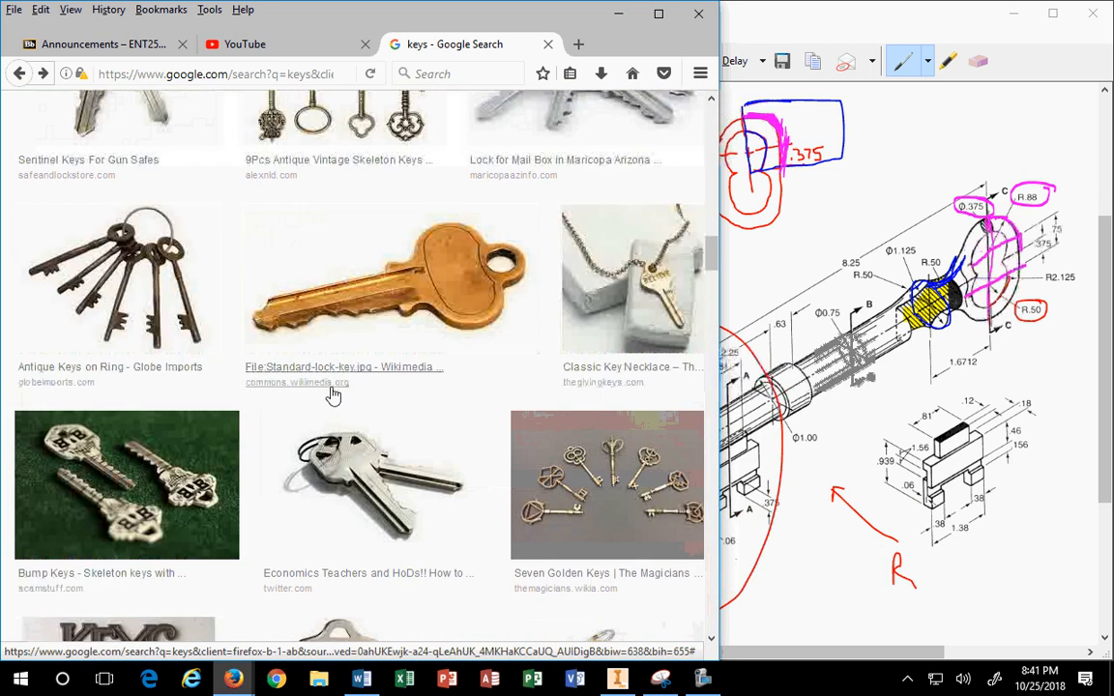
pyautogui.scroll(4, 332, 394)
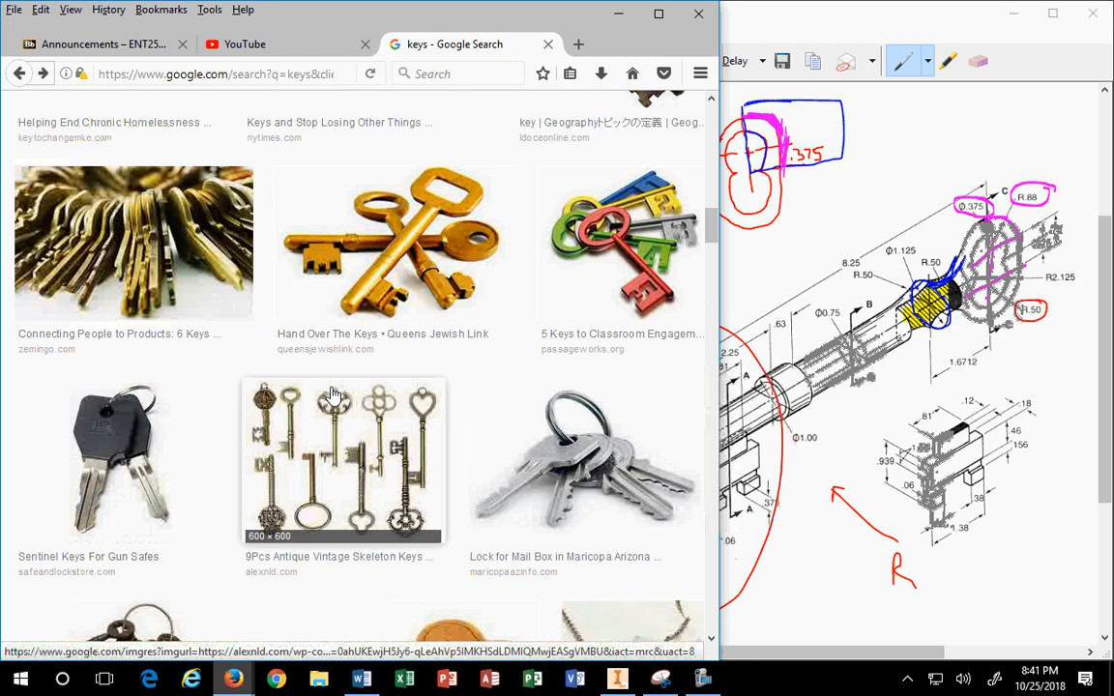
pyautogui.scroll(8, 331, 394)
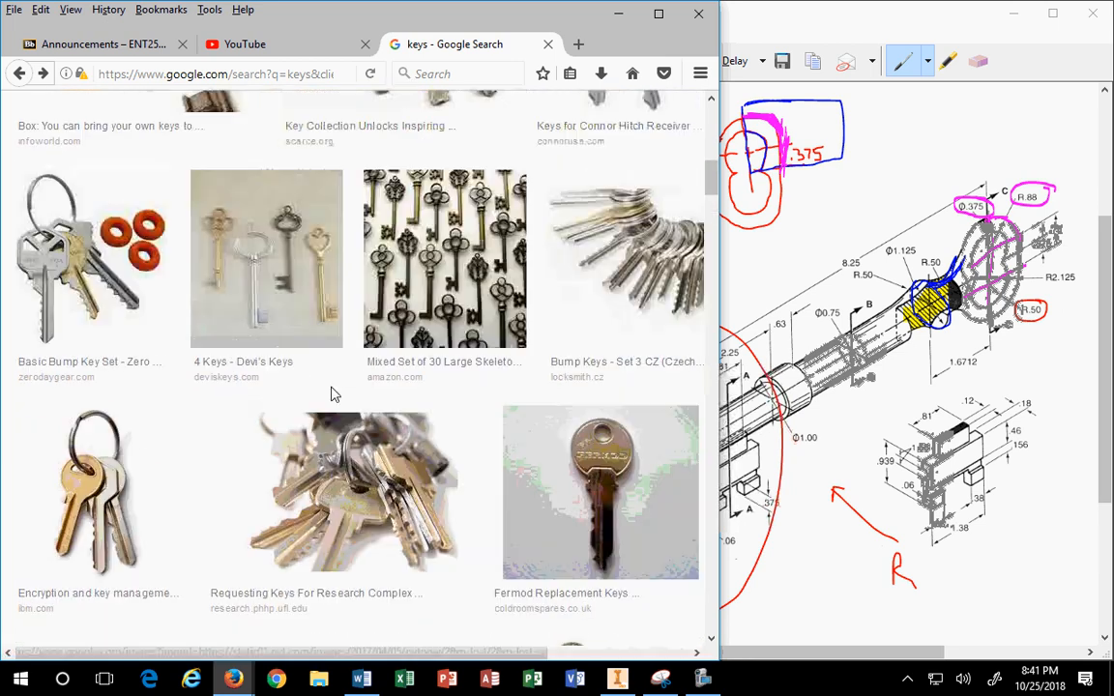
pyautogui.scroll(3, 332, 395)
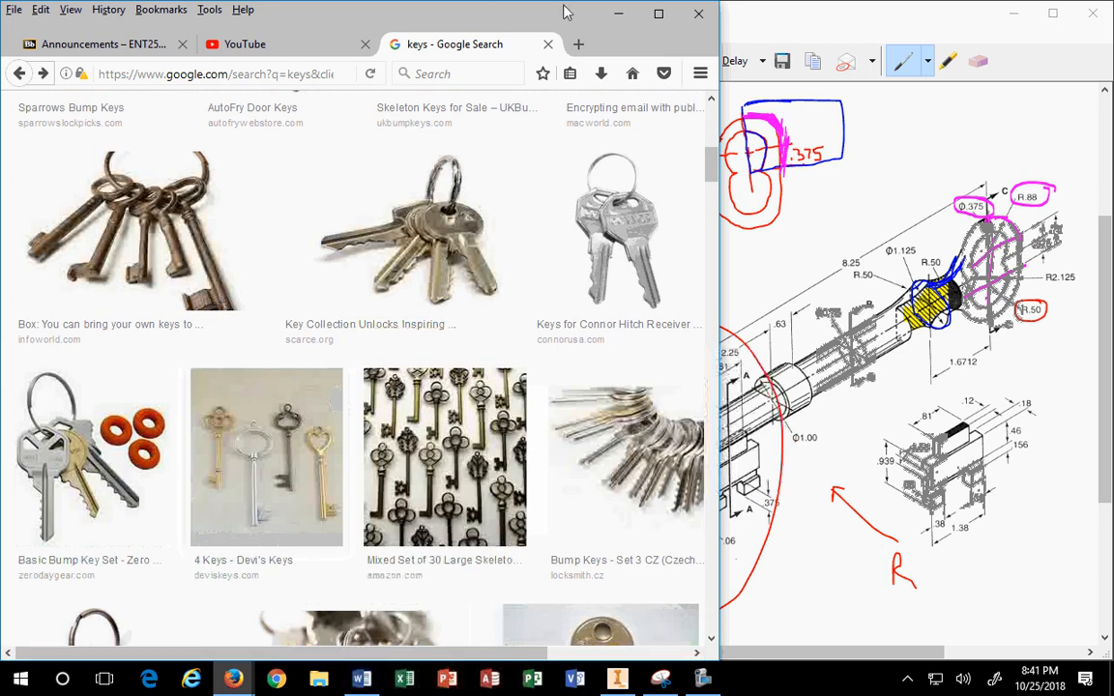
# Step: Back in Inventor, trim the outer bow arc below the dashed line
pyautogui.click(619, 13)
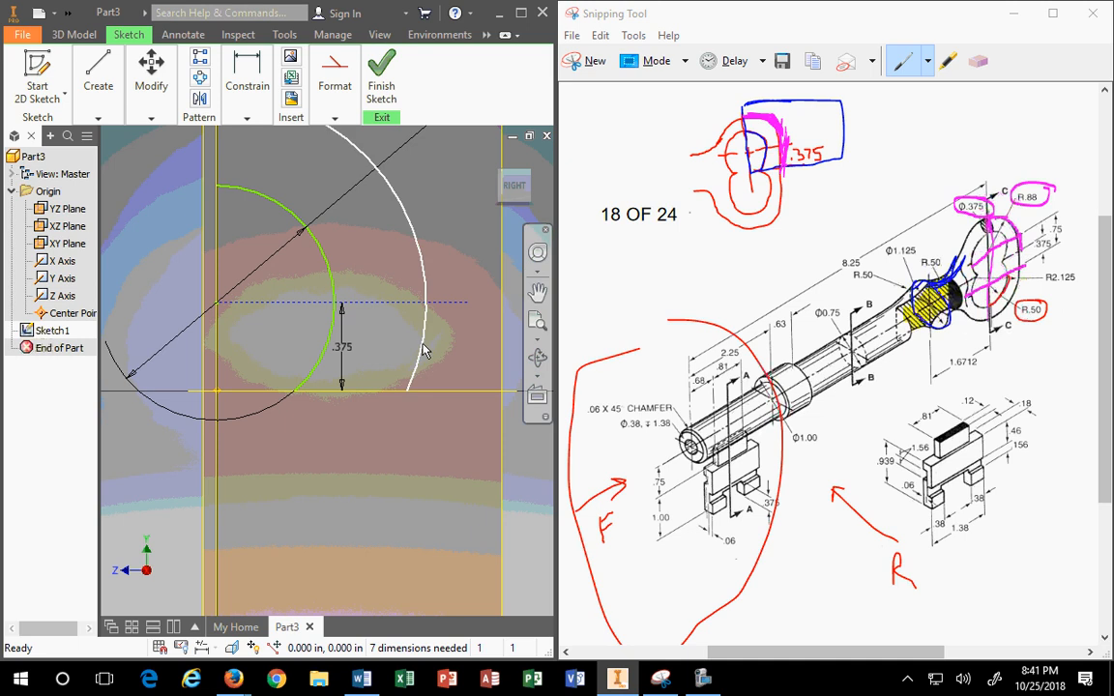
pyautogui.click(151, 117)
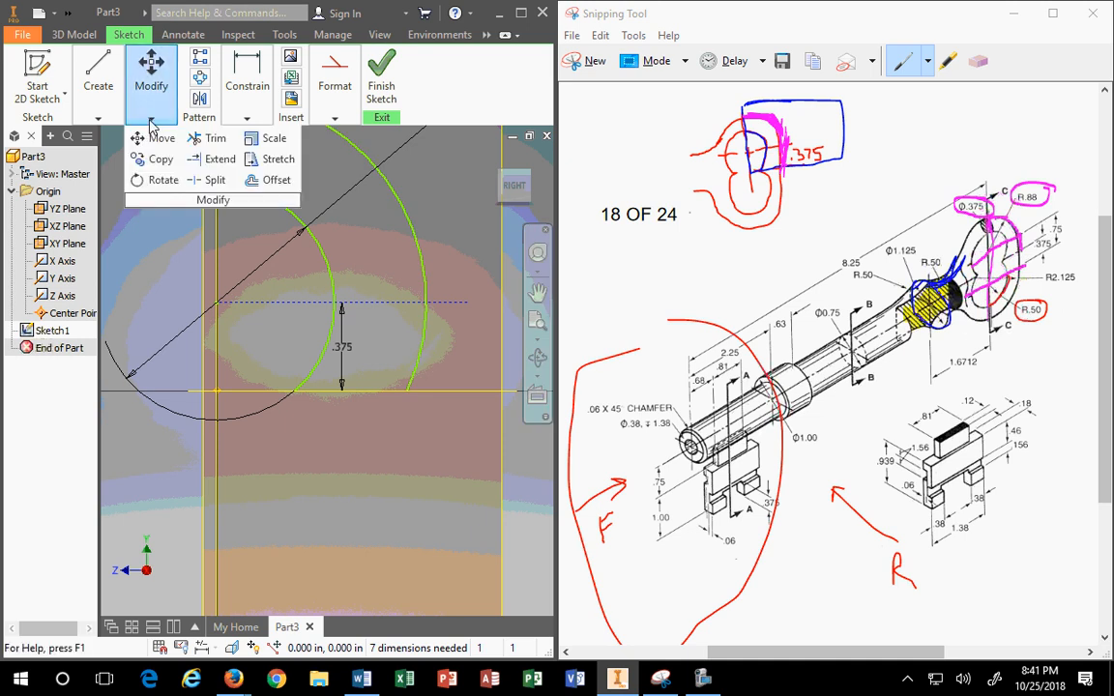
pyautogui.click(203, 138)
pyautogui.click(422, 383)
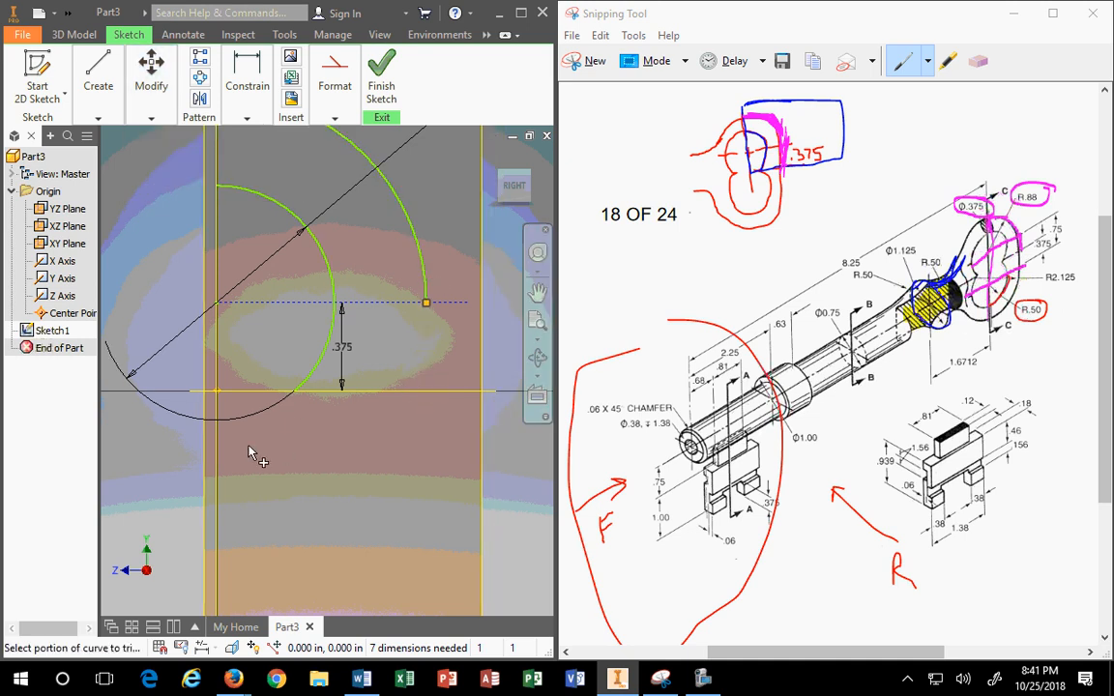
# Step: Draw a vertical line from the outer arc's end to the horizontal axis and make it a normal line
pyautogui.click(98, 85)
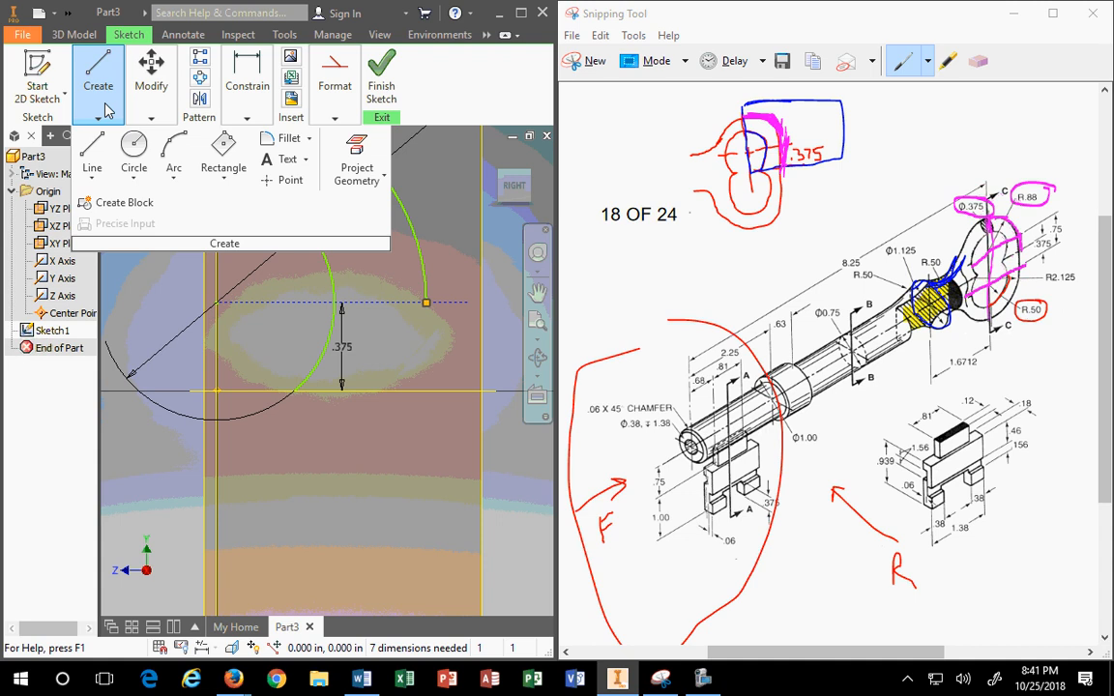
pyautogui.click(92, 155)
pyautogui.click(426, 303)
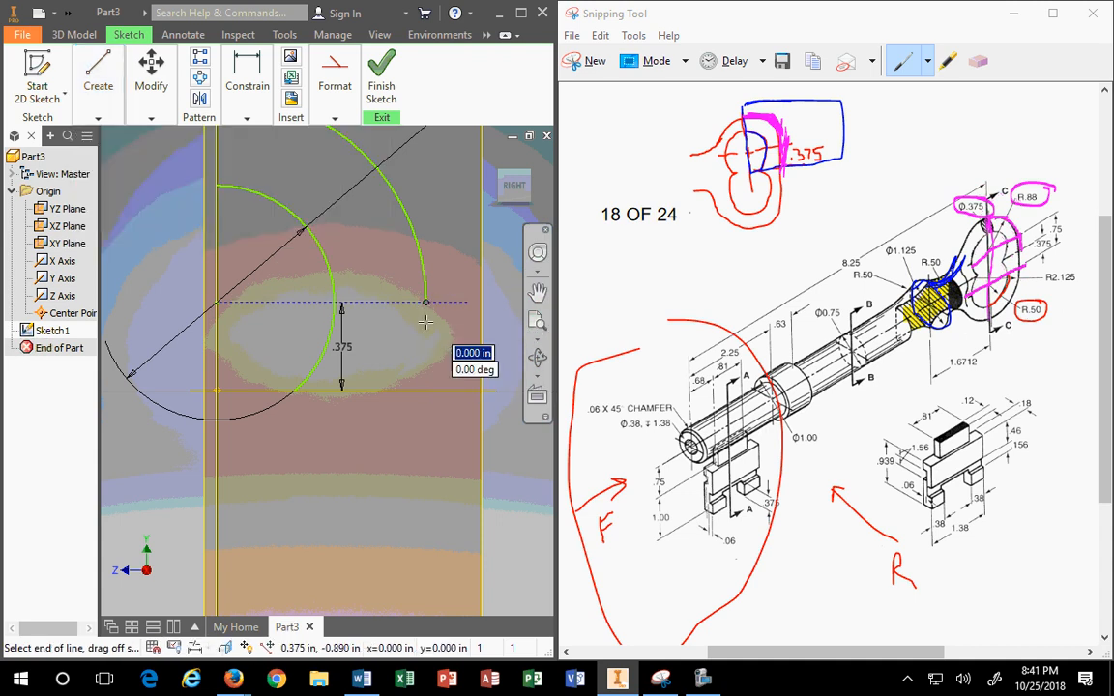
pyautogui.click(425, 393)
pyautogui.press('Escape')
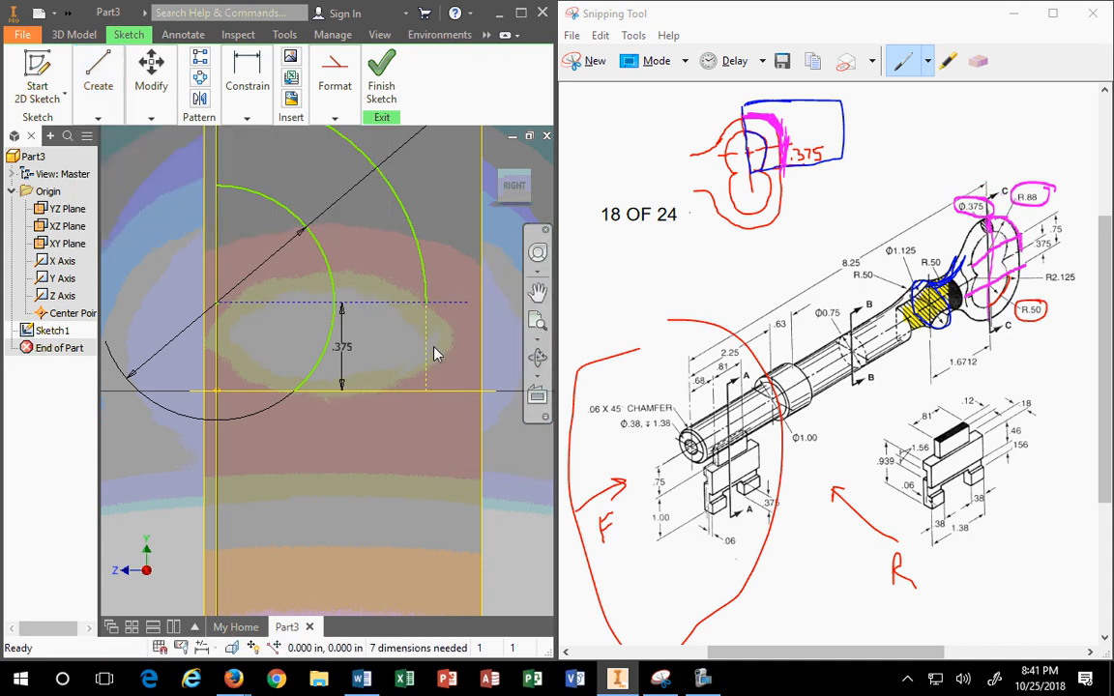
pyautogui.click(427, 368)
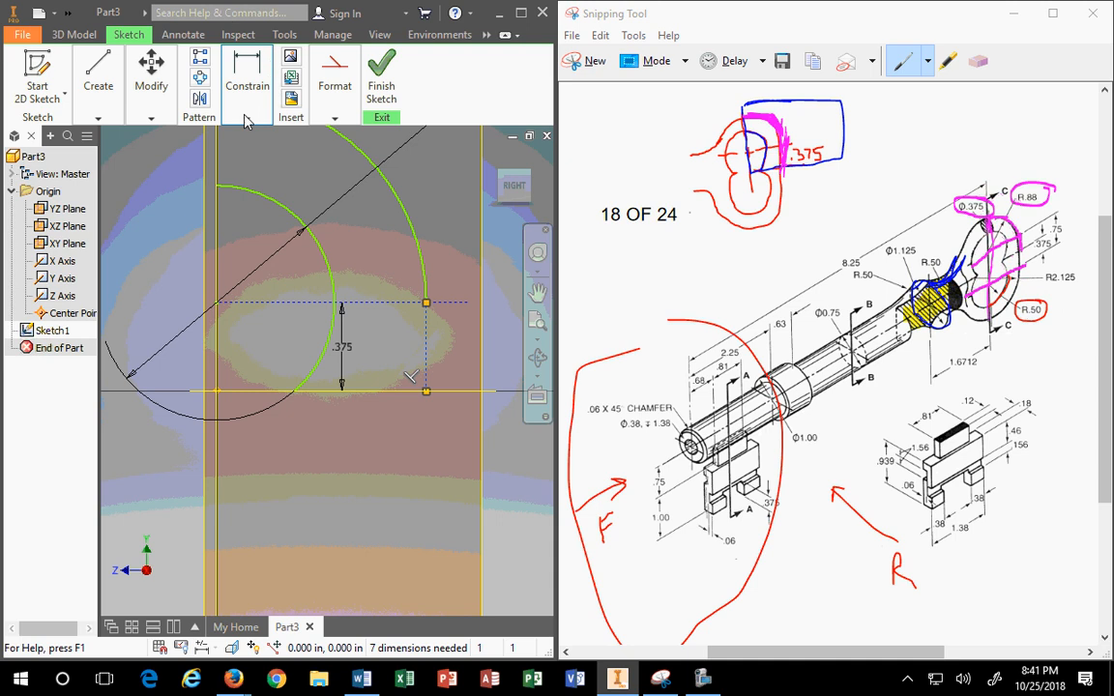
pyautogui.click(337, 68)
pyautogui.click(320, 137)
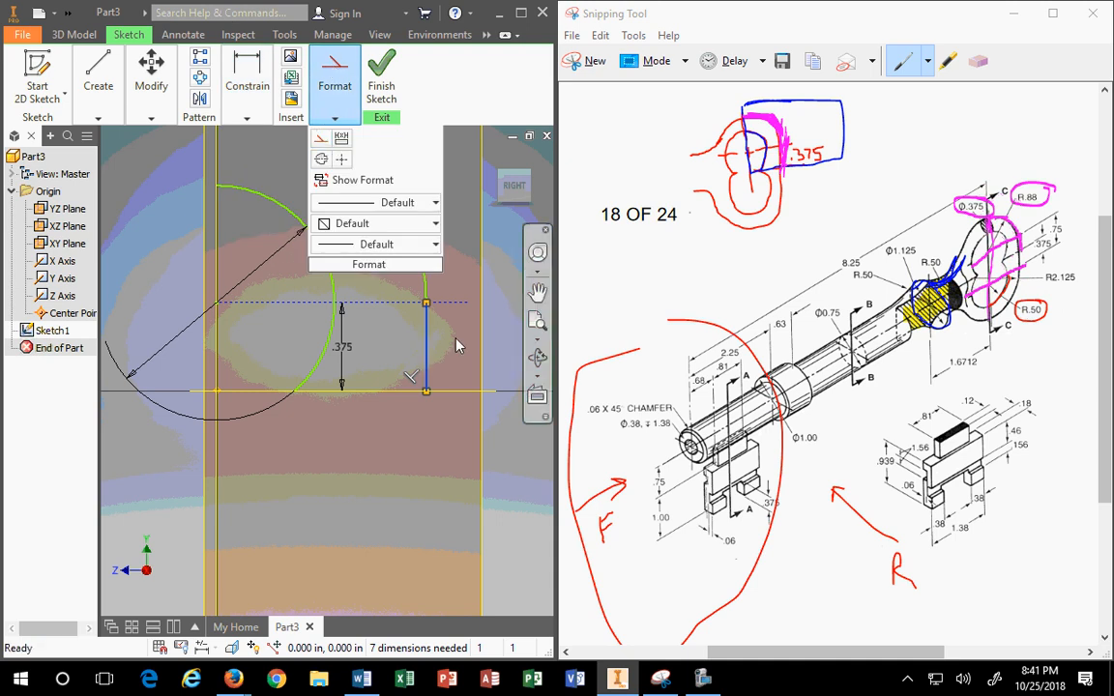
pyautogui.scroll(2, 400, 303)
pyautogui.scroll(-4, 401, 307)
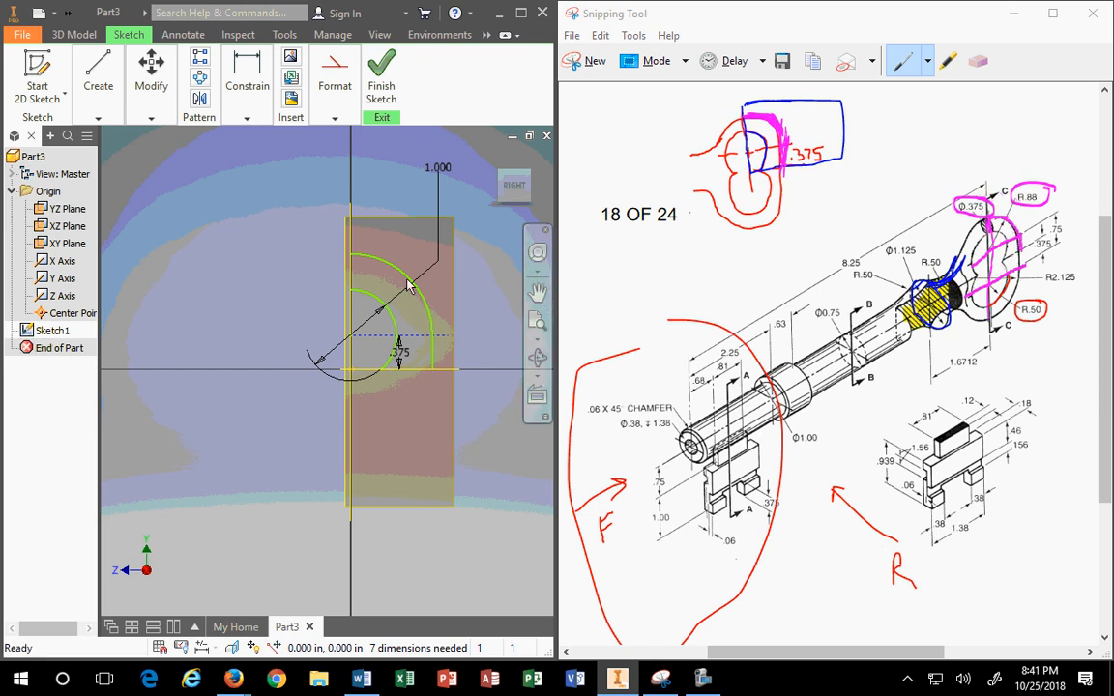
# Step: Show the bow sketch in the isometric home view and finish Sketch1
pyautogui.click(494, 159)
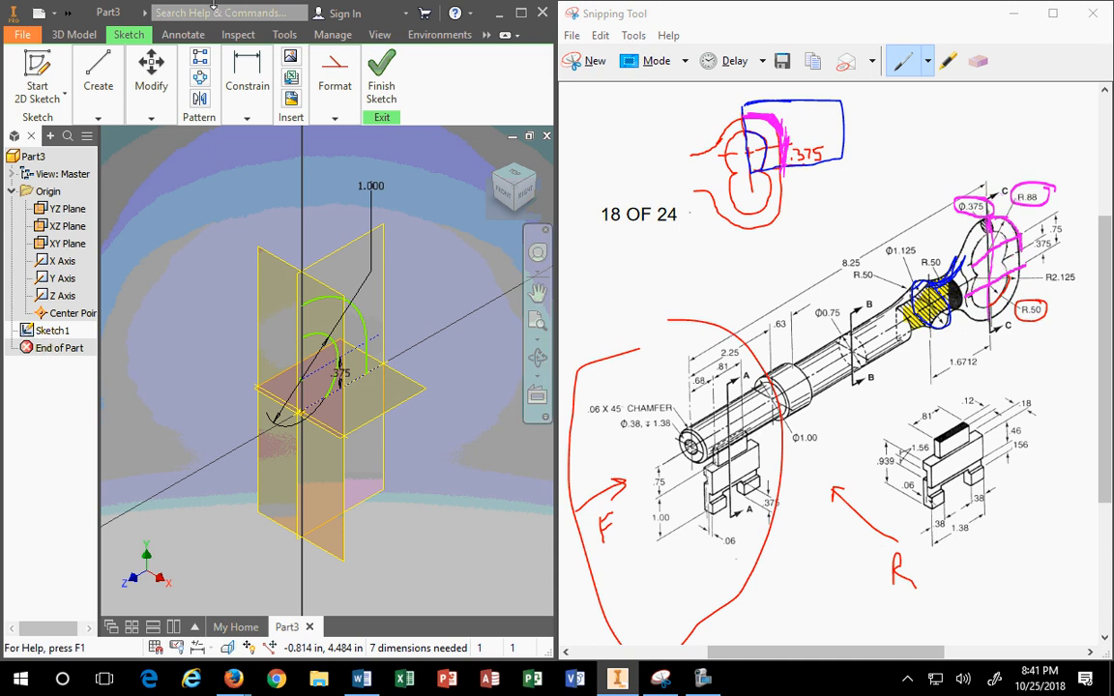
pyautogui.click(377, 100)
pyautogui.moveTo(371, 103)
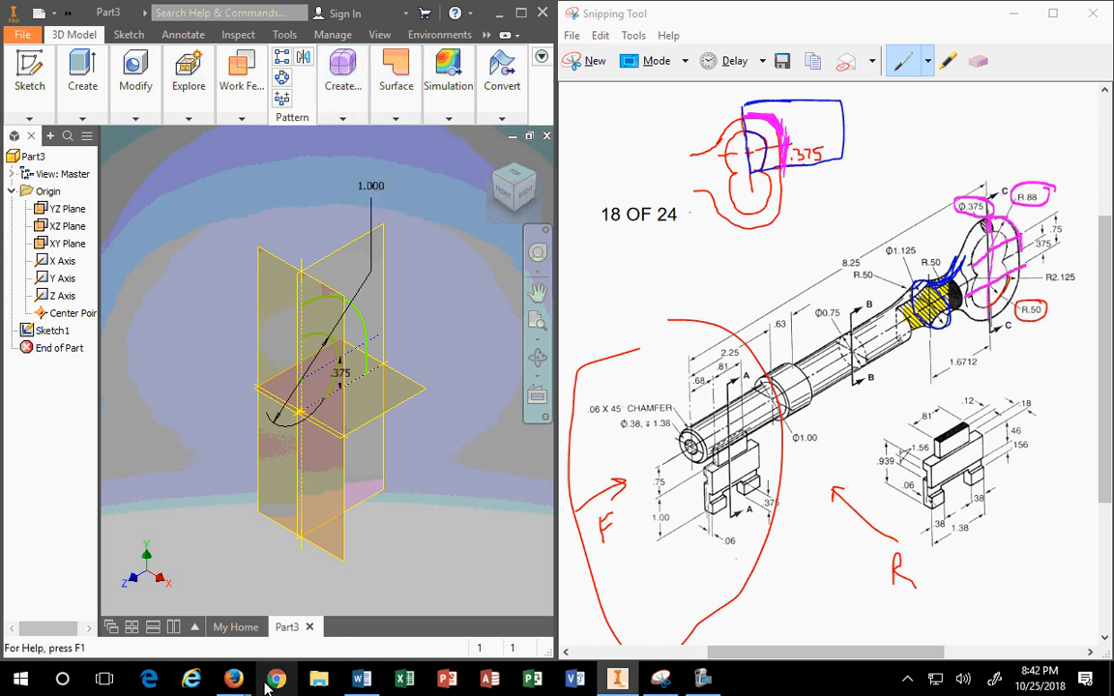
# Step: Bring the Firefox keys image results back beside the key drawing
pyautogui.moveTo(232, 676)
pyautogui.click(249, 641)
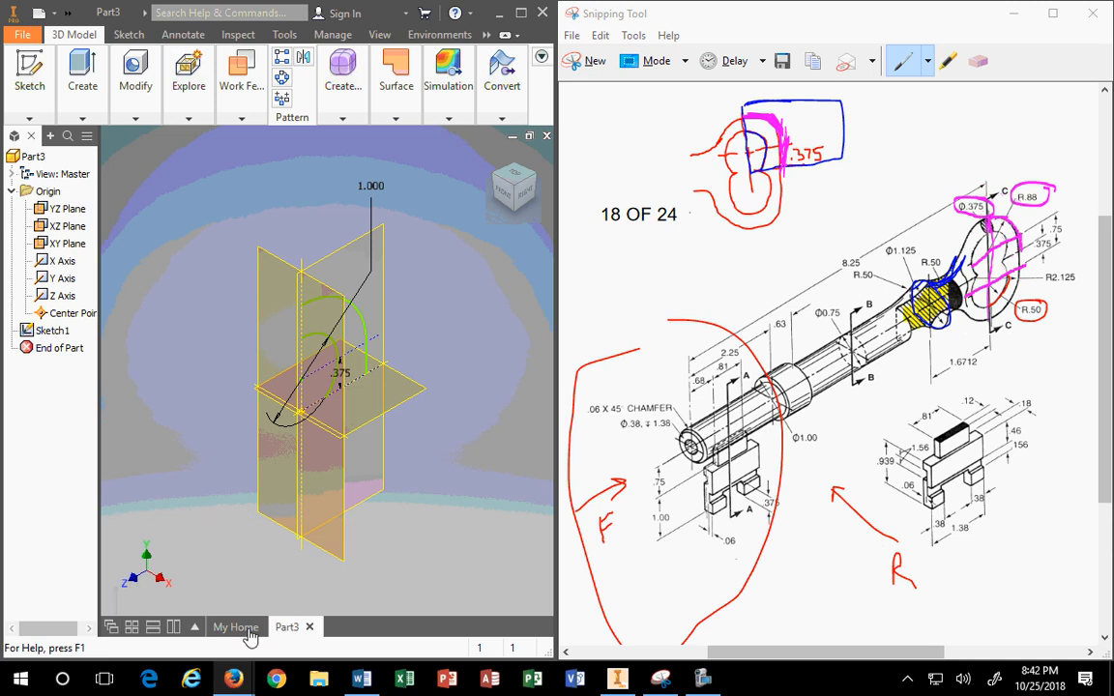
pyautogui.scroll(3, 249, 475)
# Step: Open the Tips To Clean House Keys article from the house-key image result
pyautogui.scroll(2, 250, 475)
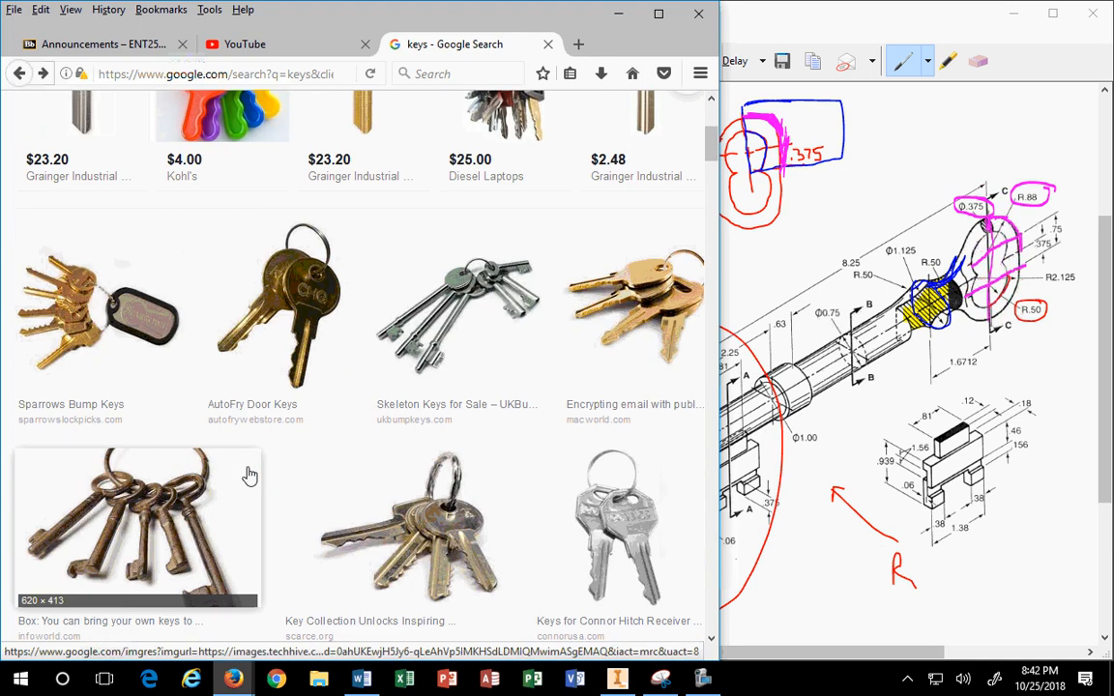
pyautogui.scroll(-10, 249, 472)
pyautogui.scroll(-6, 253, 470)
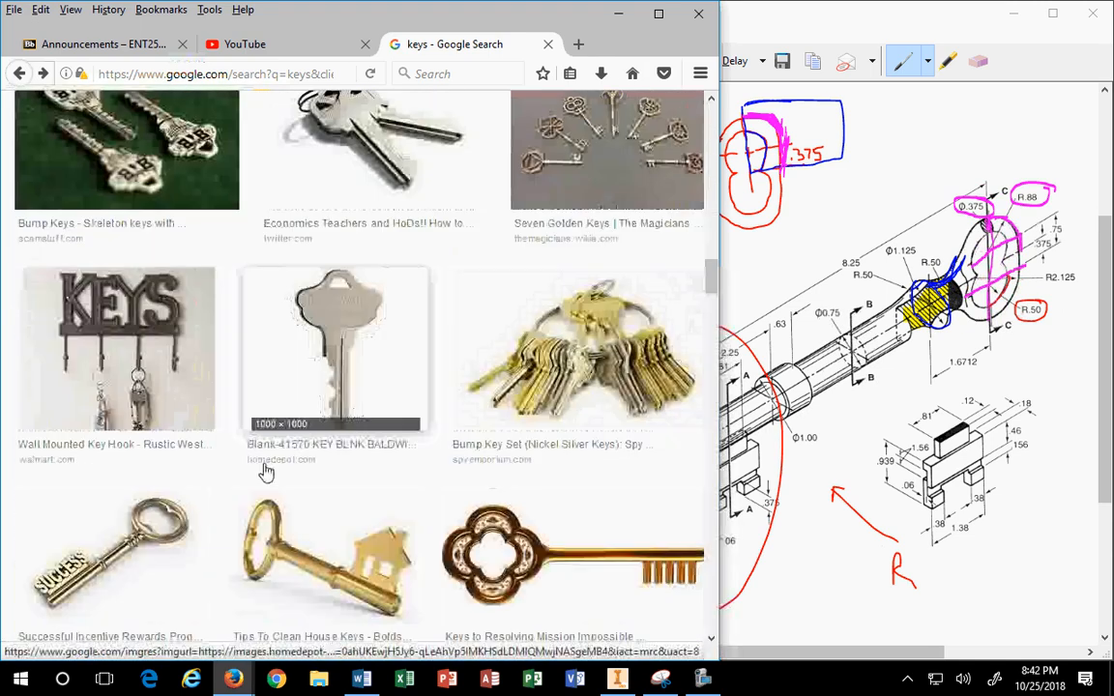
pyautogui.click(266, 471)
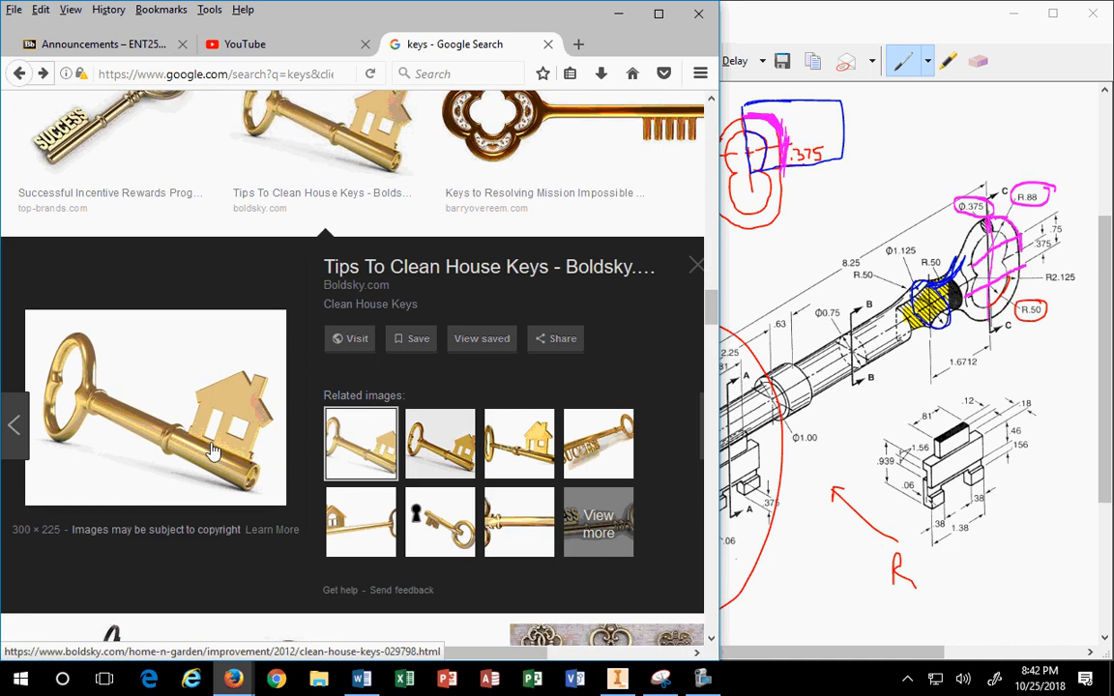
pyautogui.click(186, 435)
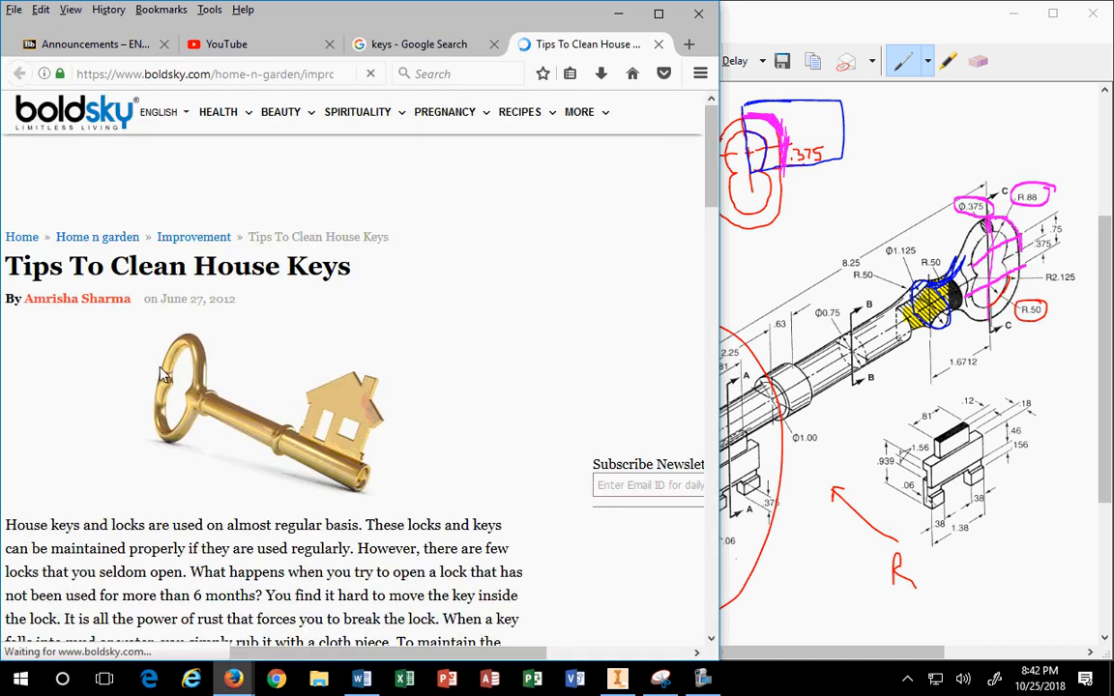
# Step: Enlarge the skeleton-key picture to 200%, dismiss the news alert prompt, and minimise Firefox
pyautogui.keyDown('ctrl'); pyautogui.scroll(4, 174, 546); pyautogui.keyUp('ctrl')
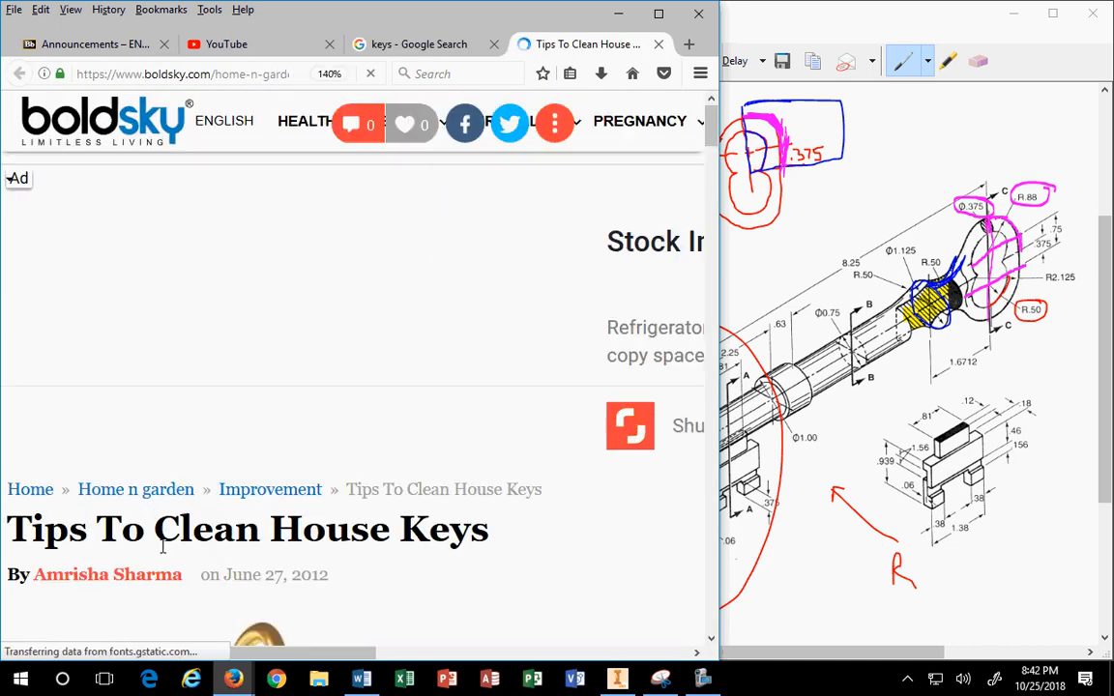
pyautogui.scroll(-3, 198, 465)
pyautogui.keyDown('ctrl'); pyautogui.scroll(2, 242, 315); pyautogui.keyUp('ctrl')
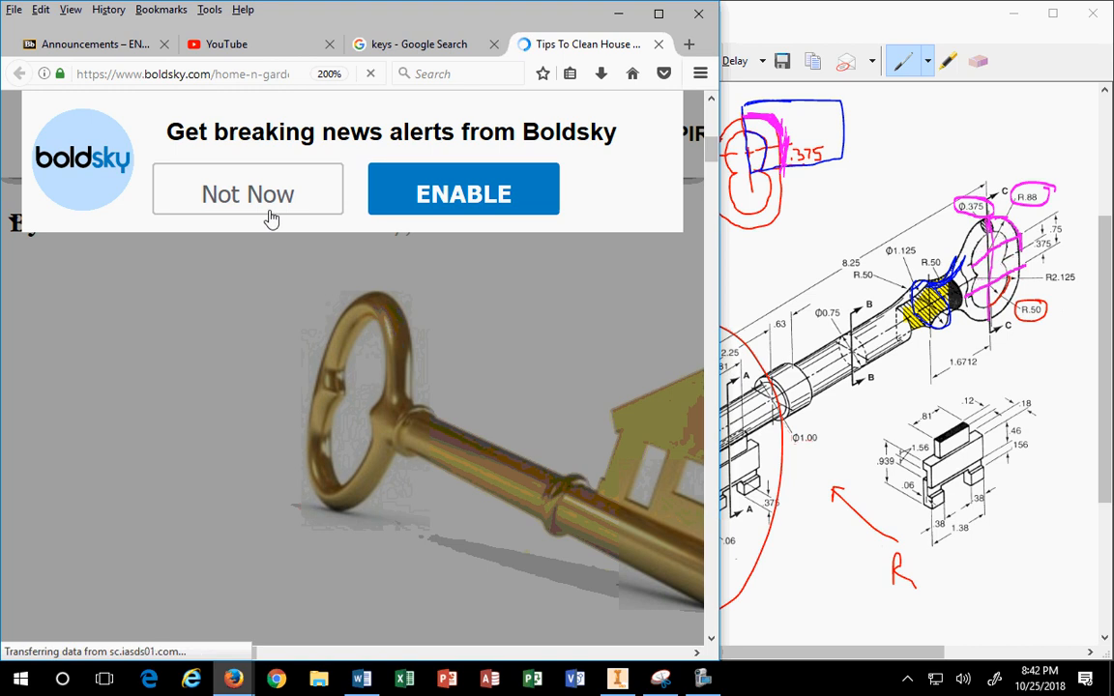
pyautogui.click(293, 189)
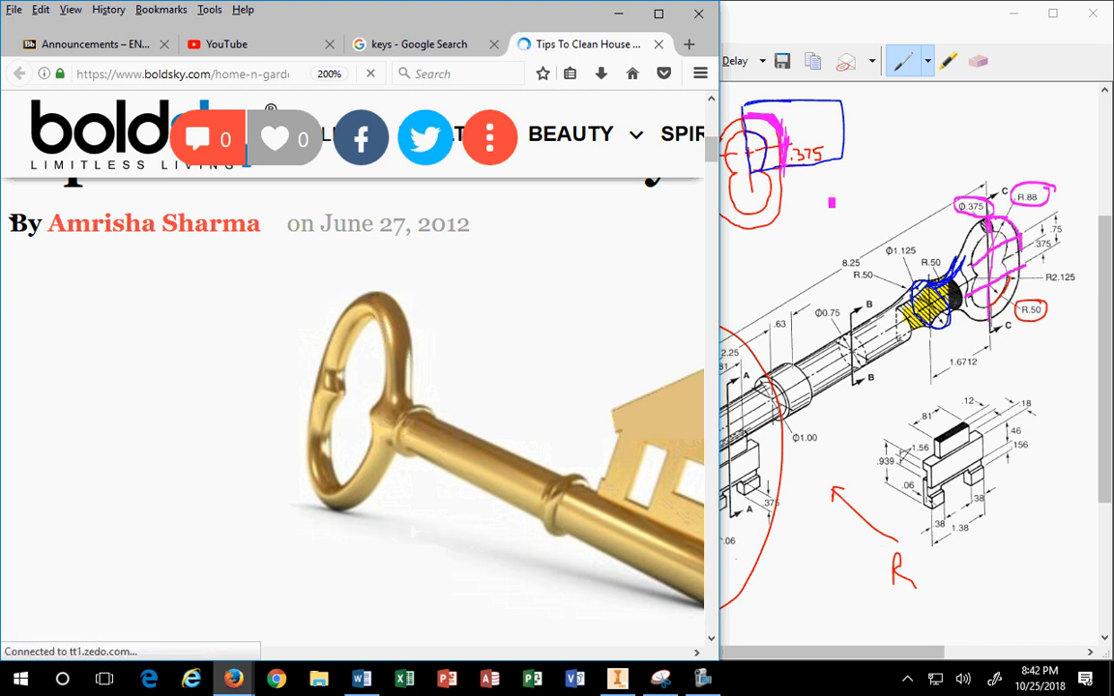
pyautogui.click(631, 15)
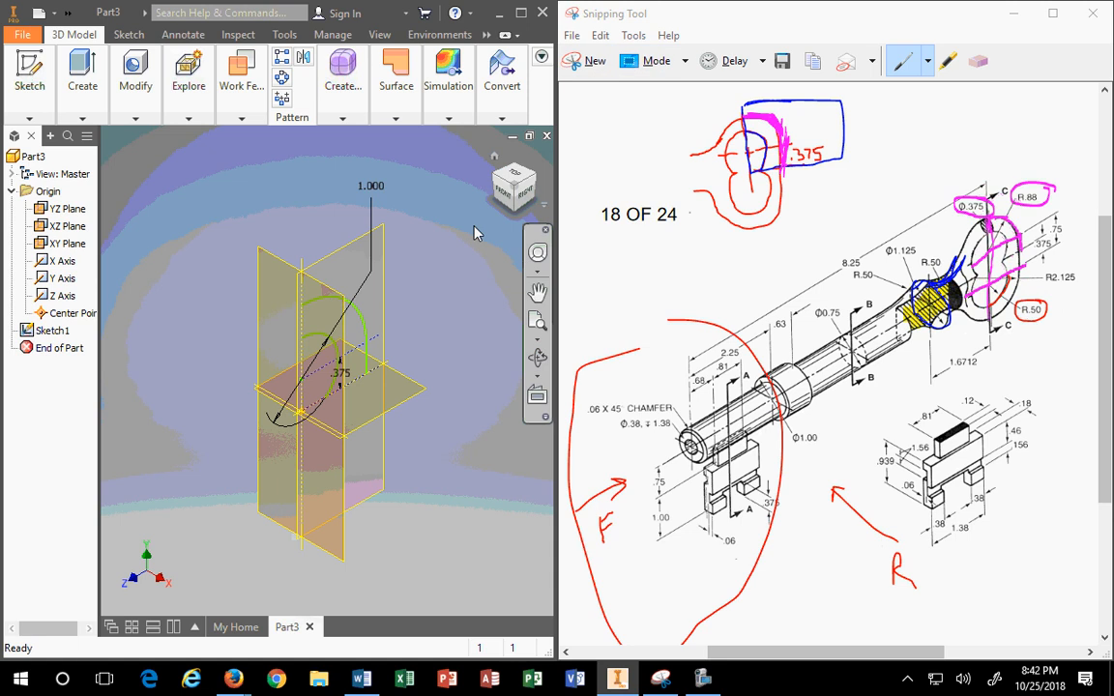
# Step: Look over the 3D feature commands in the Create panel, then pick the XY Plane
pyautogui.click(83, 114)
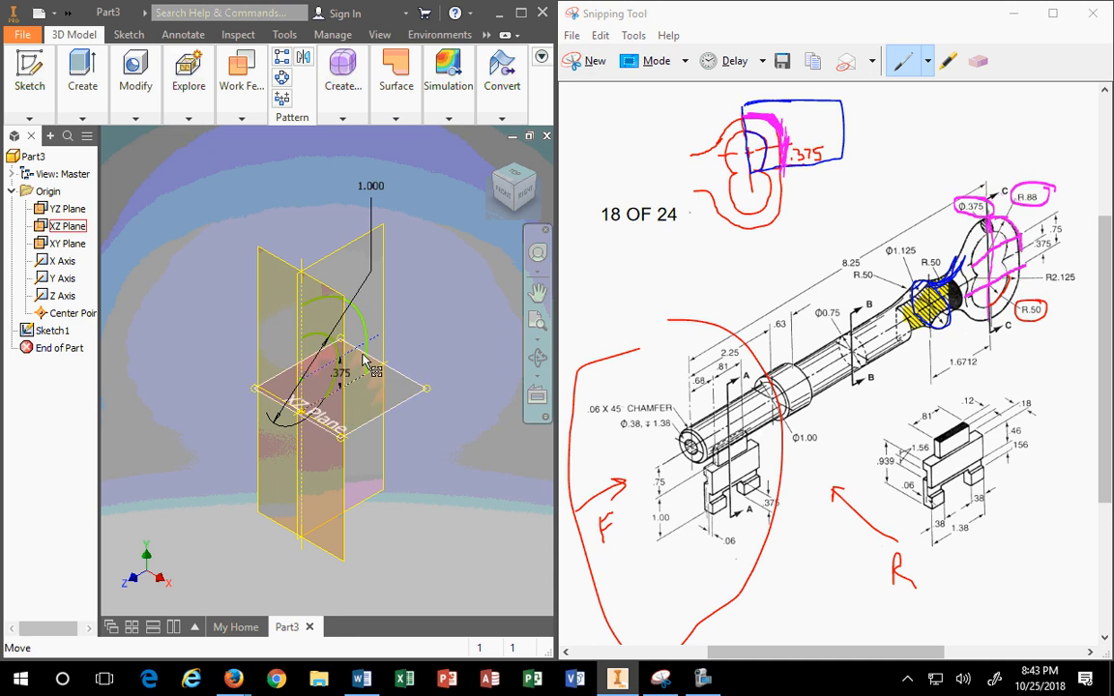
pyautogui.moveTo(110, 118)
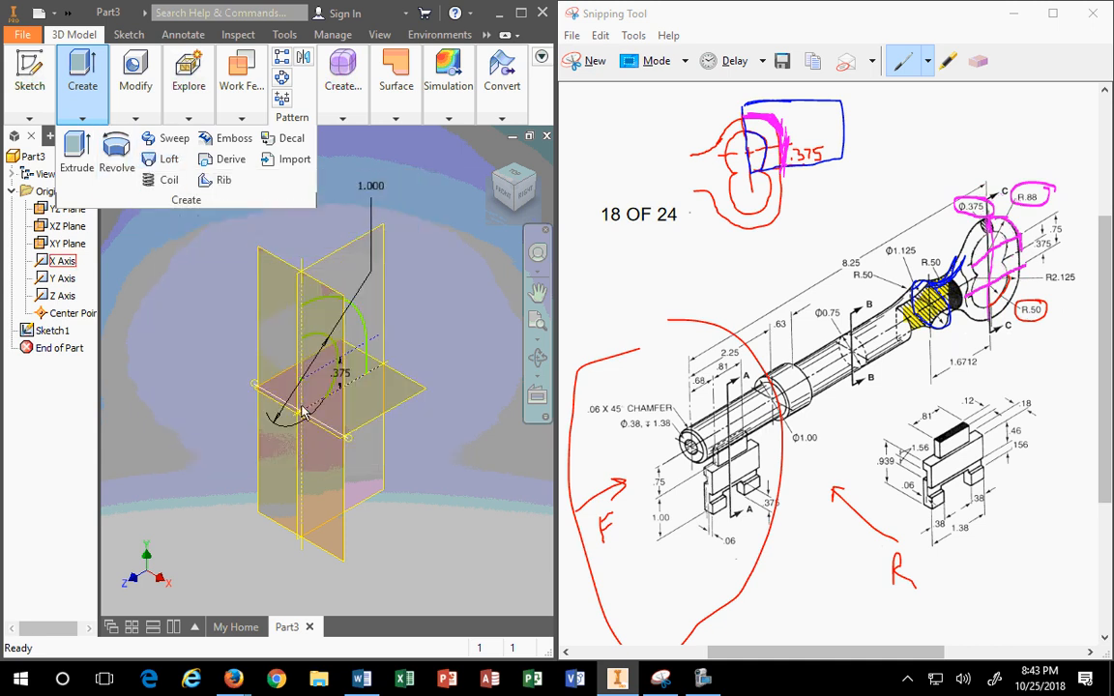
pyautogui.scroll(-4, 351, 337)
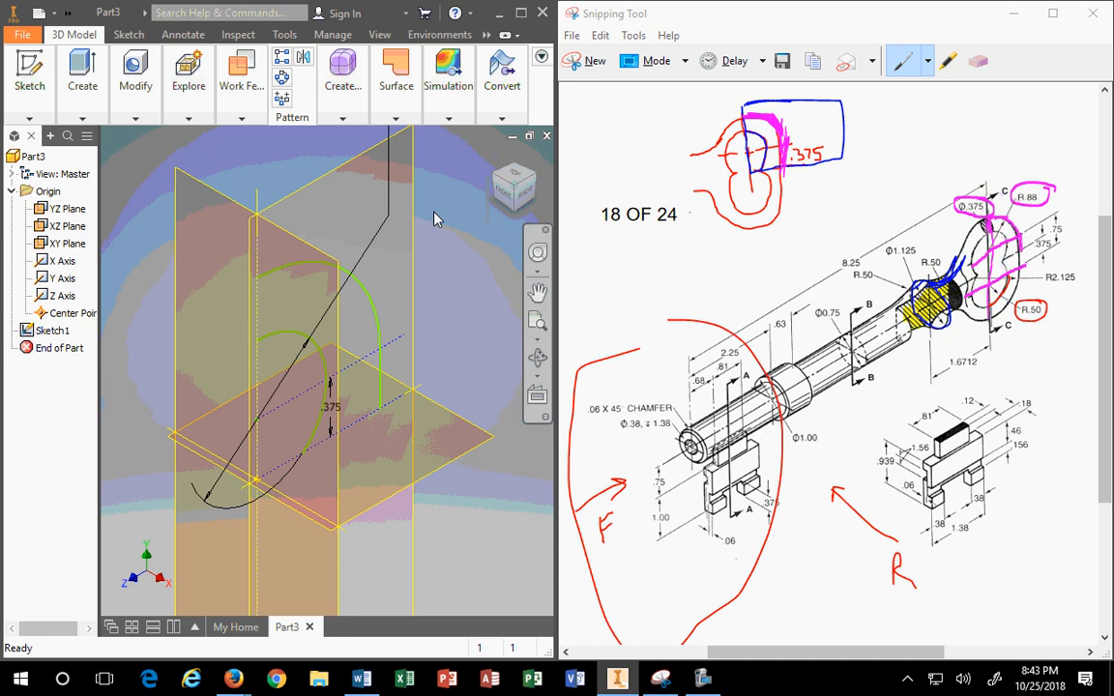
pyautogui.click(225, 199)
# Step: Start a new Sketch2 on the XY Plane
pyautogui.click(244, 183)
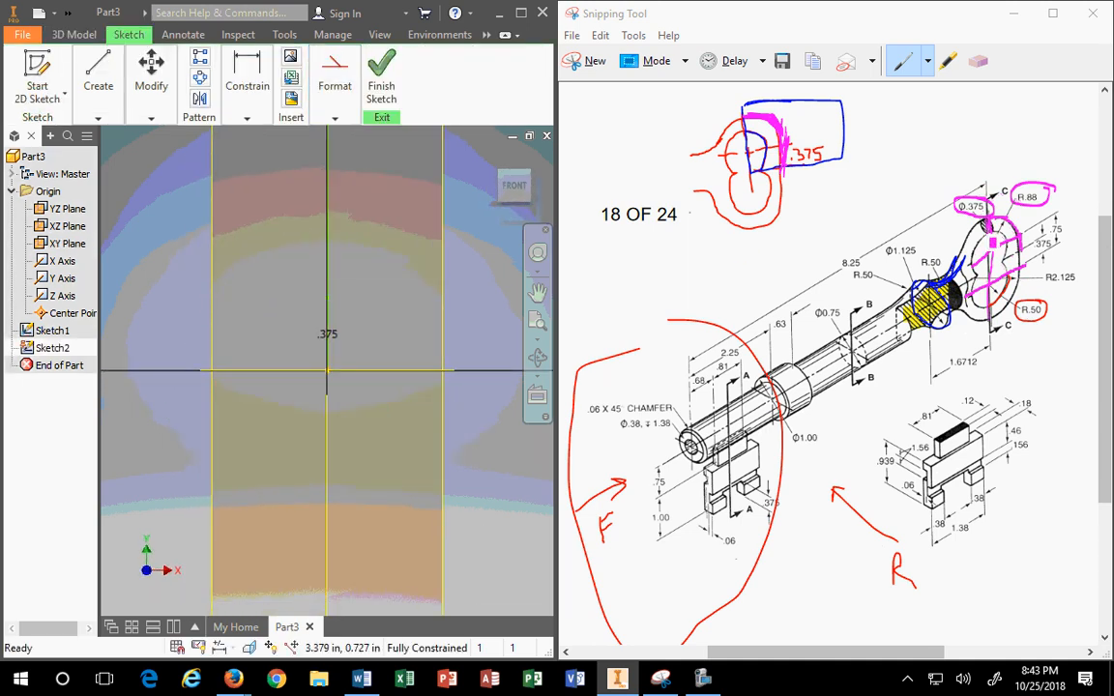
pyautogui.click(947, 60)
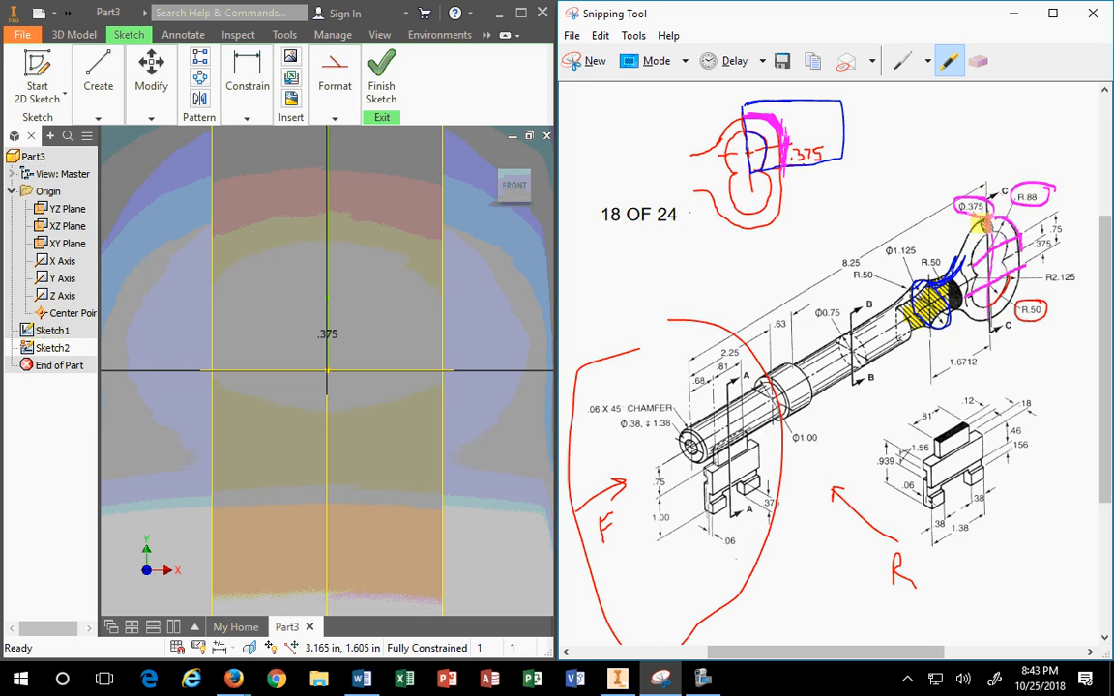
pyautogui.scroll(-2, 514, 261)
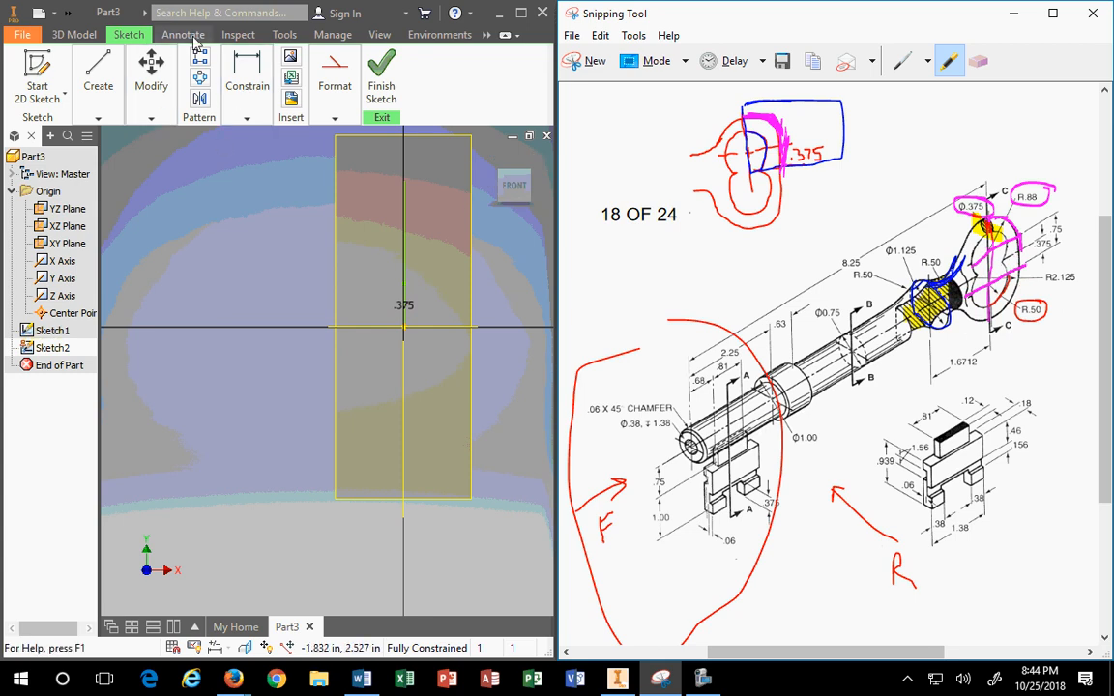
# Step: Maximize Inventor and show the bow arcs from an isometric ViewCube corner
pyautogui.click(519, 13)
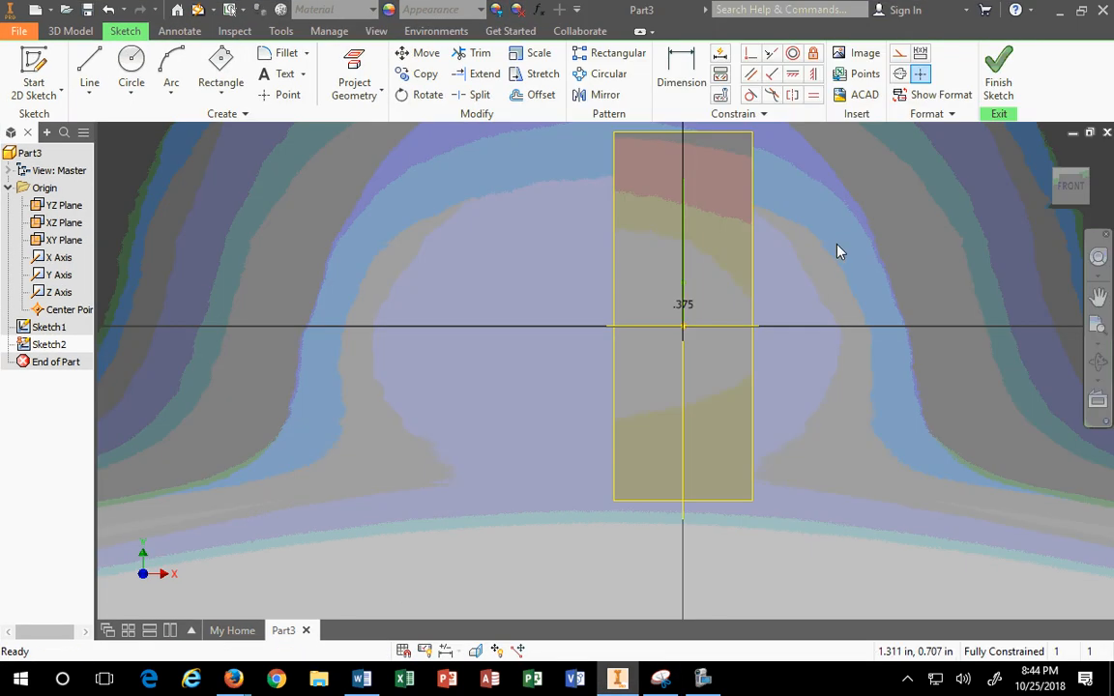
pyautogui.scroll(-2, 766, 290)
pyautogui.scroll(5, 785, 278)
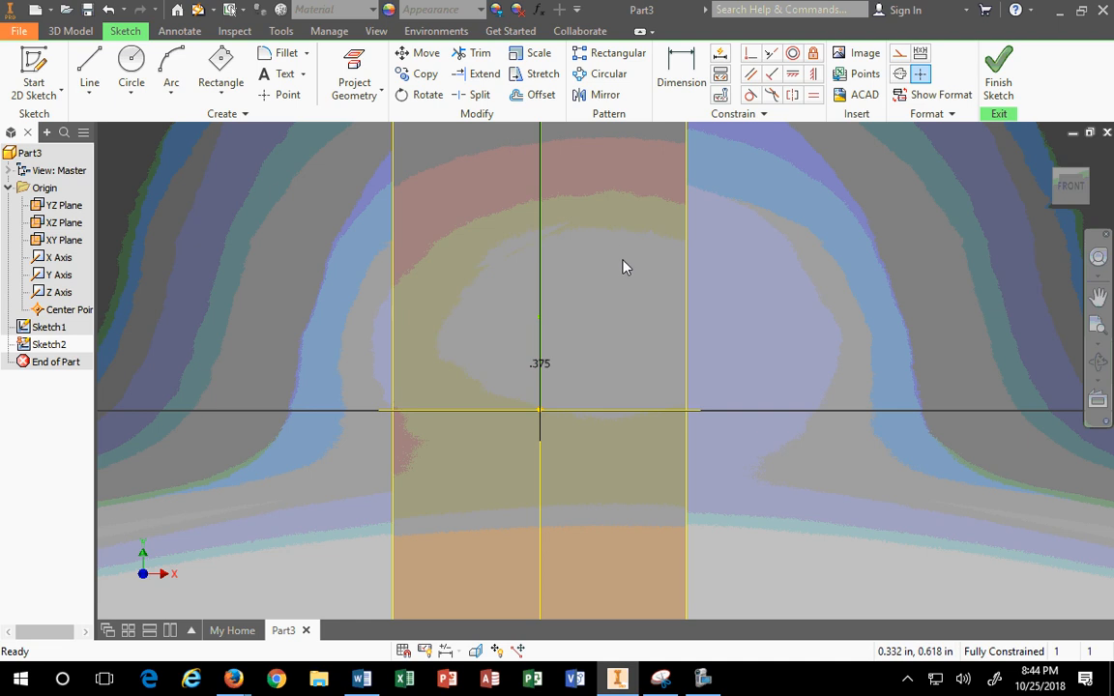
pyautogui.moveTo(622, 266); pyautogui.dragTo(573, 348, button='middle')
pyautogui.click(1057, 178)
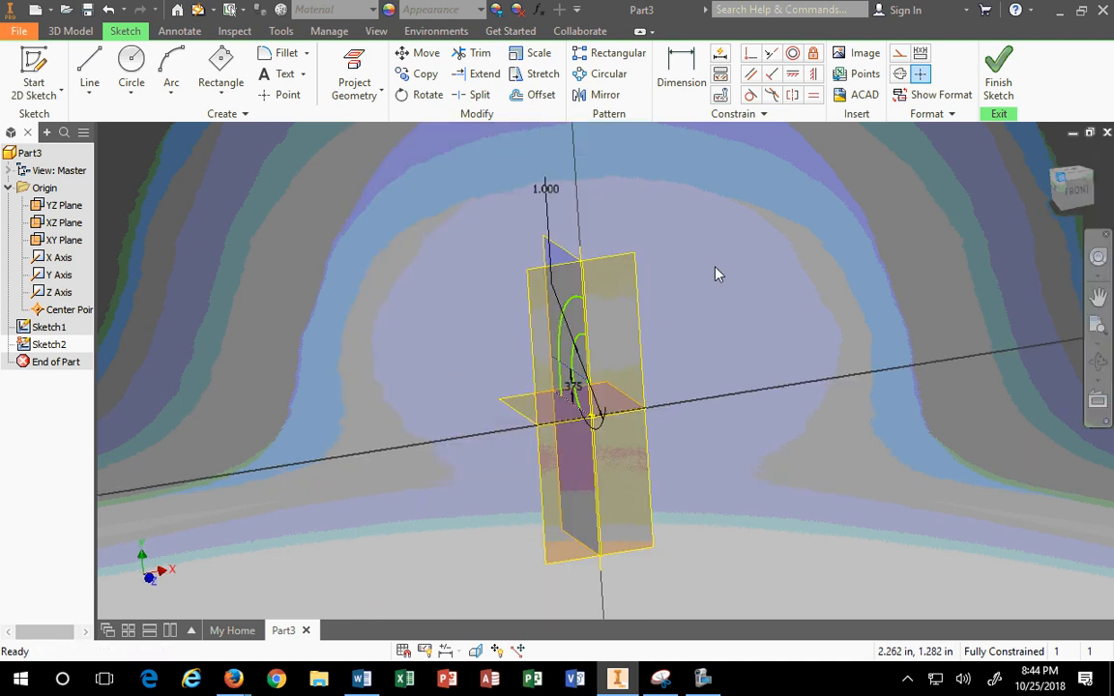
pyautogui.scroll(4, 560, 310)
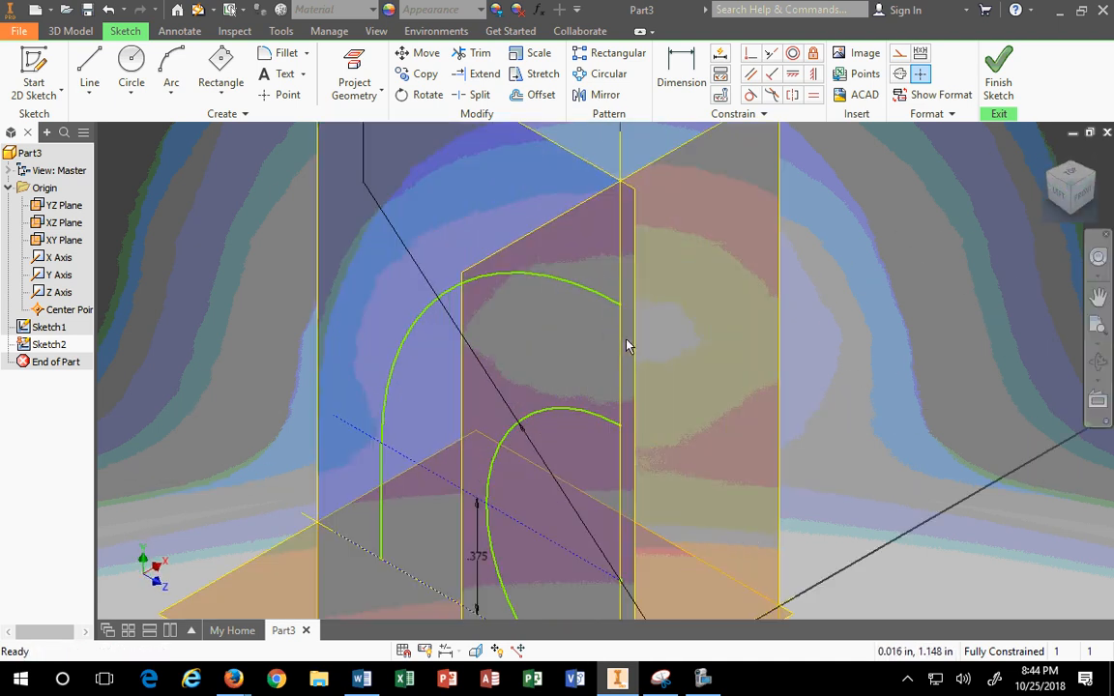
# Step: Project the outer and lower bow arcs' end points into Sketch2
pyautogui.click(356, 89)
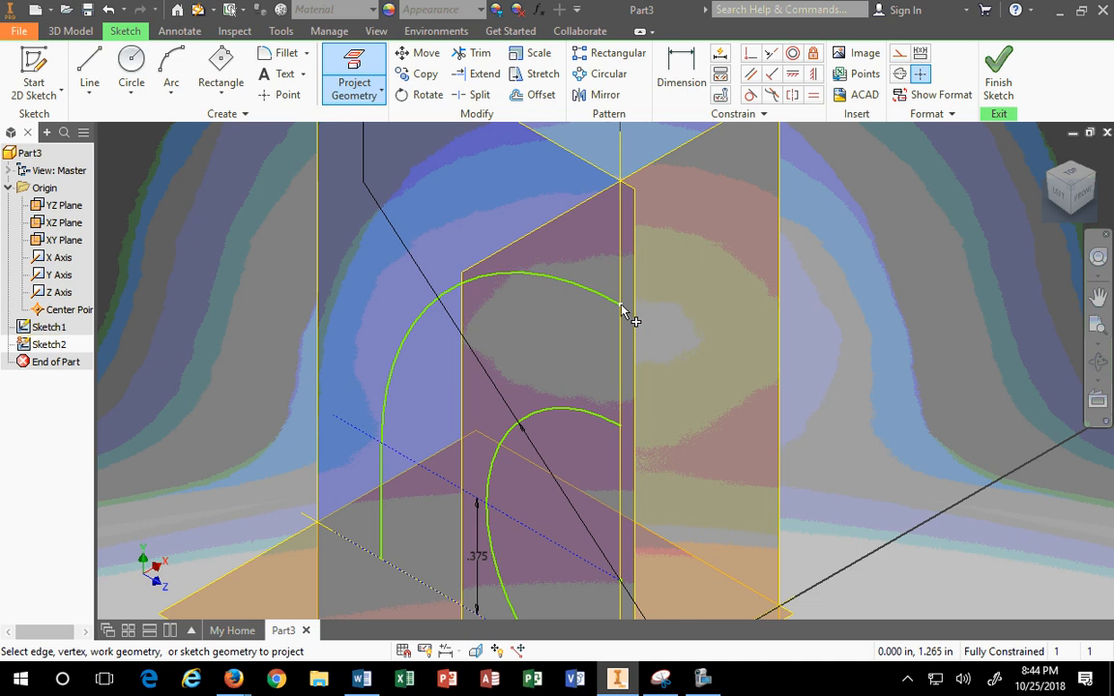
pyautogui.click(622, 306)
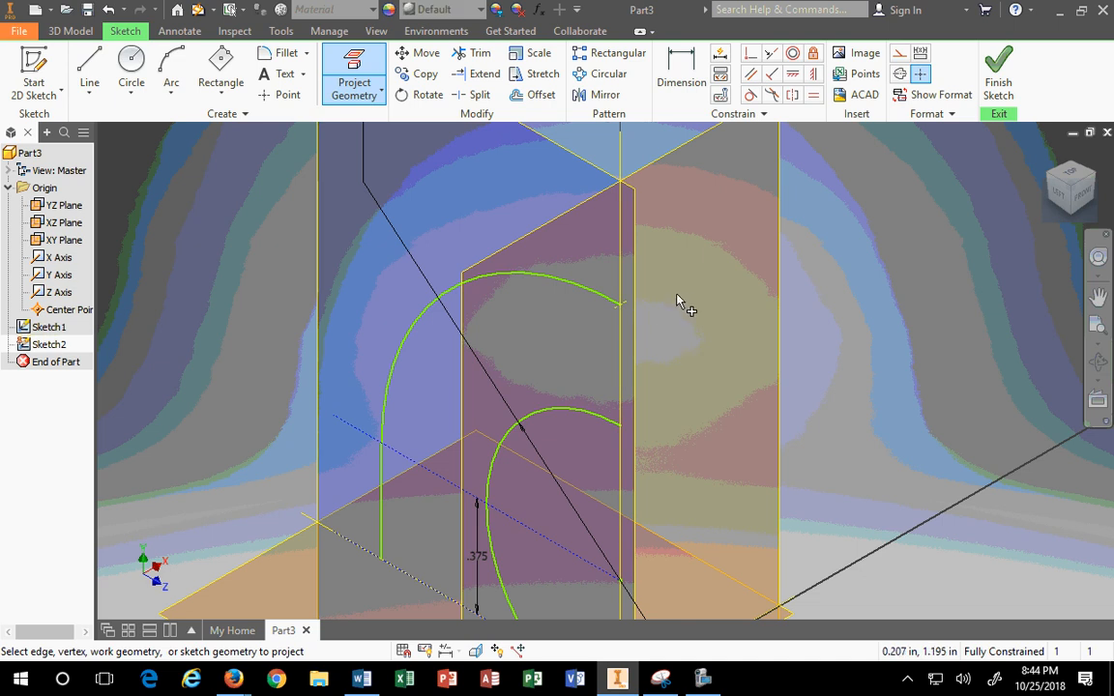
pyautogui.click(621, 428)
pyautogui.click(130, 93)
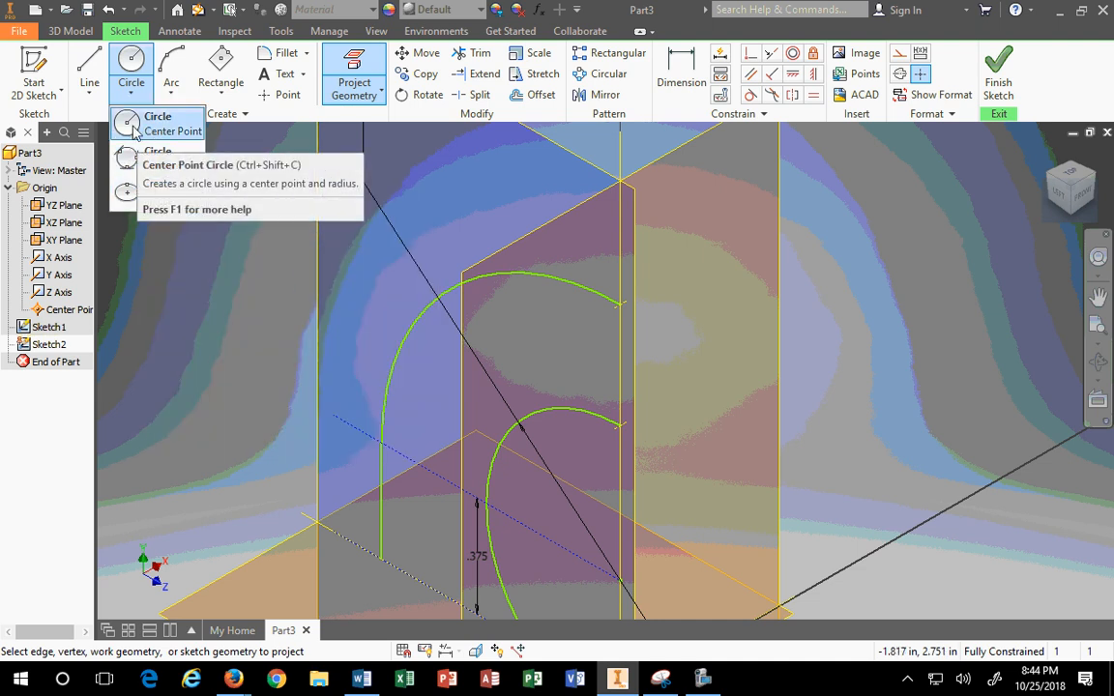
# Step: Draw a centre-point circle centred on the vertical axis, passing through the upper arc's end point
pyautogui.click(132, 124)
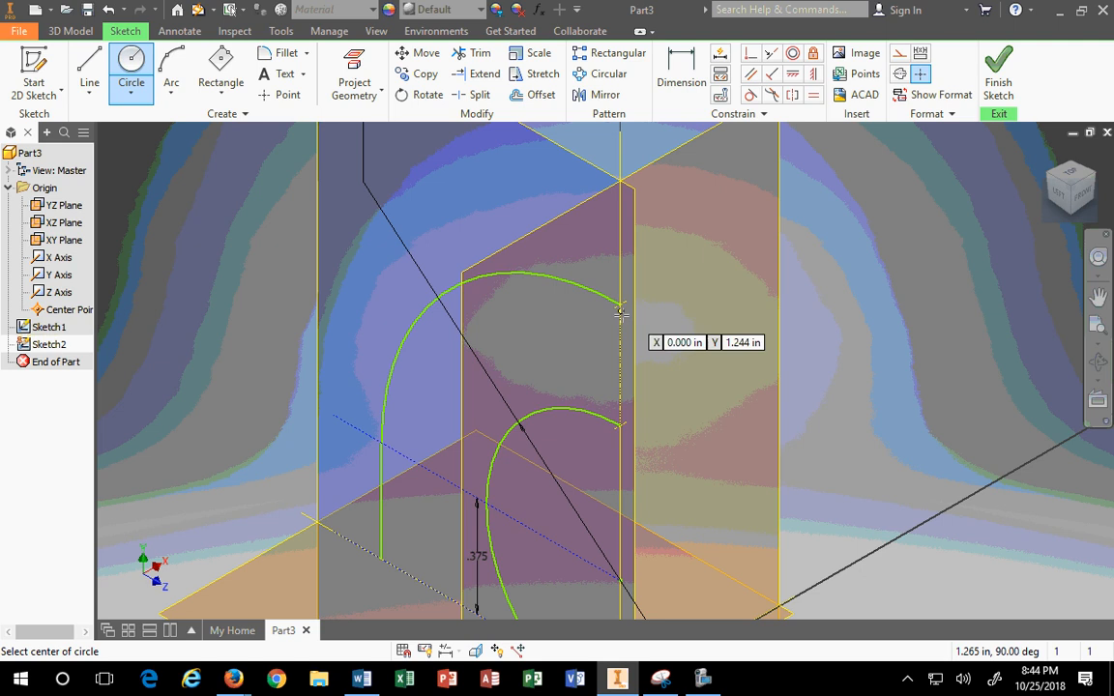
pyautogui.click(620, 364)
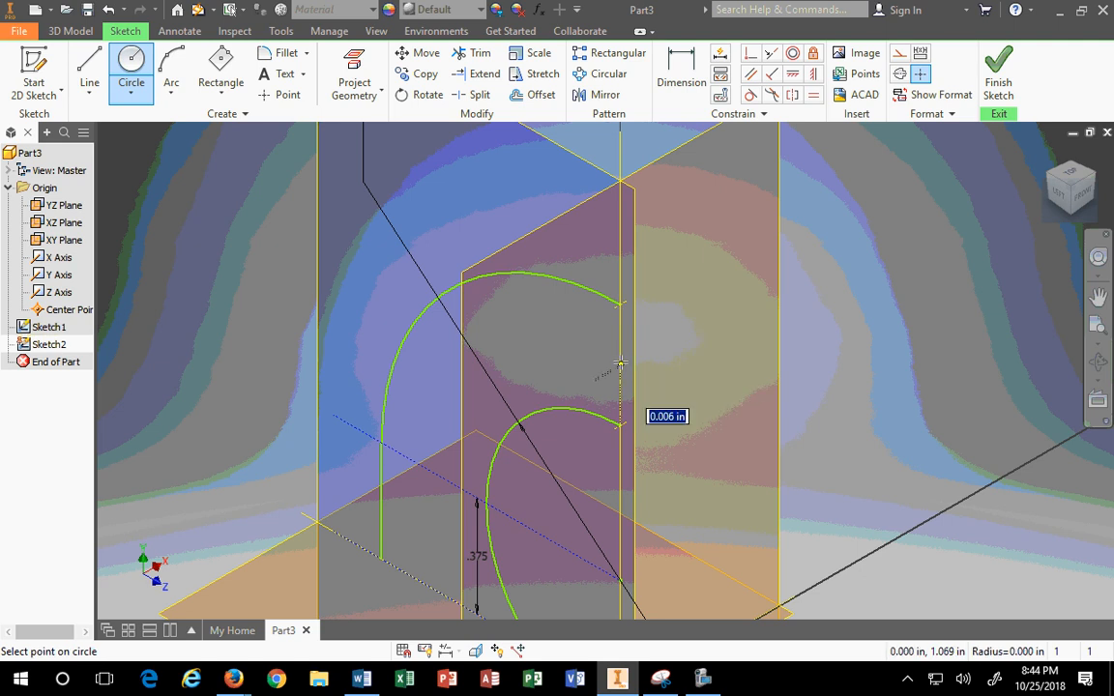
pyautogui.click(620, 304)
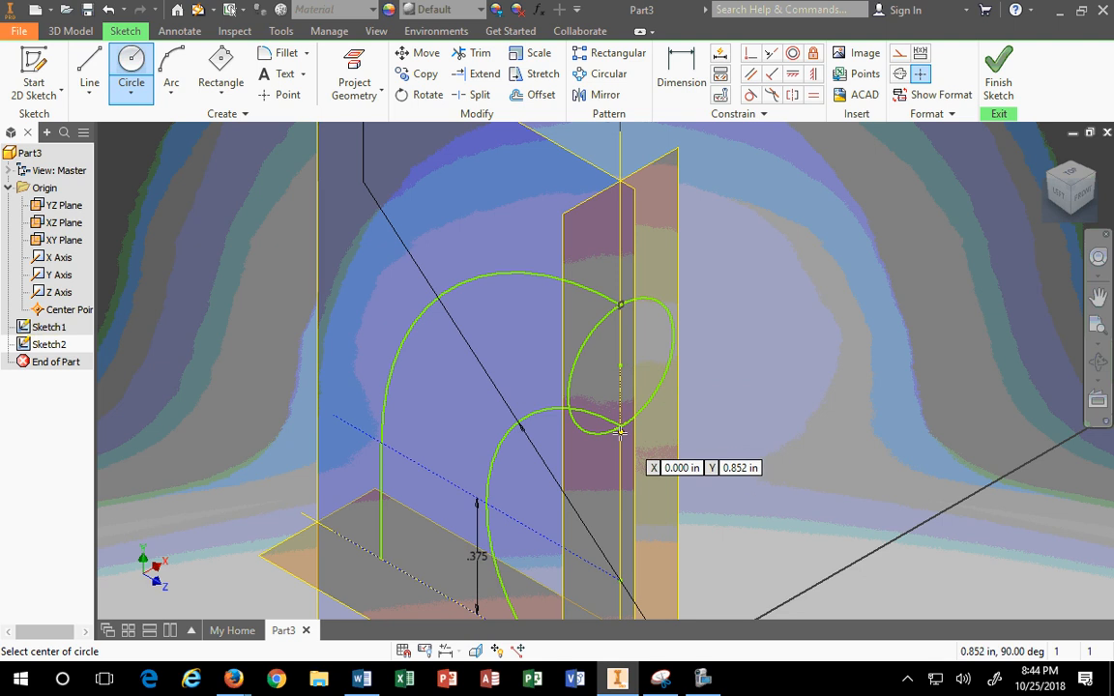
pyautogui.press('Escape')
pyautogui.scroll(3, 624, 426)
pyautogui.scroll(2, 608, 417)
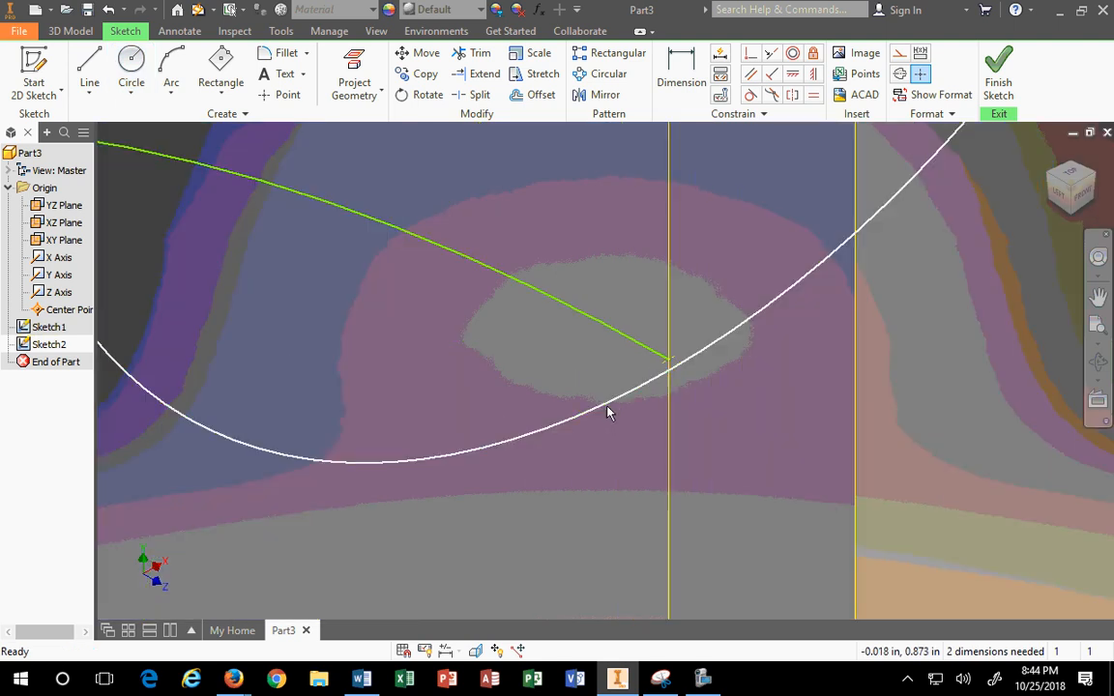
# Step: Try a tangent constraint on the new circle, then cancel it
pyautogui.click(674, 365)
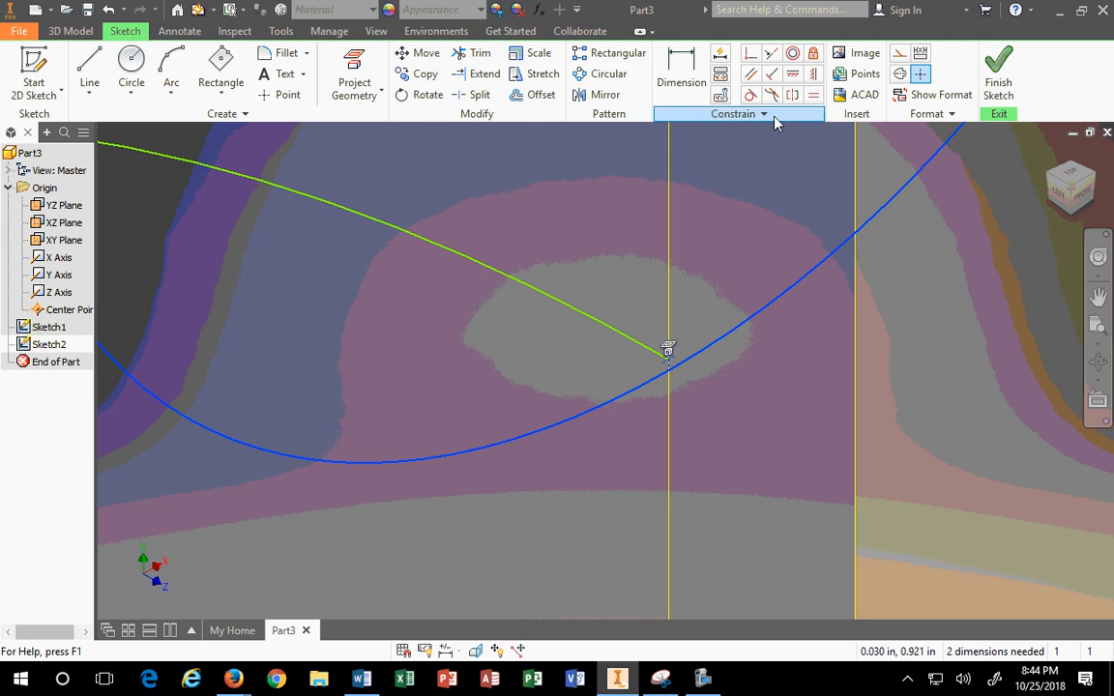
pyautogui.click(752, 99)
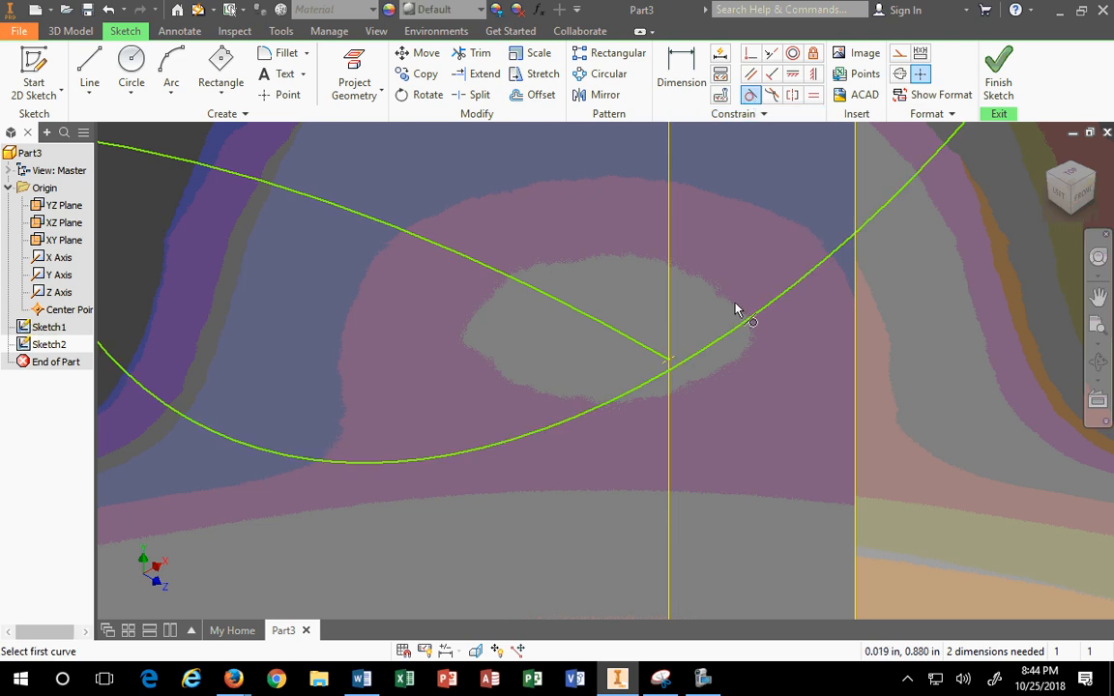
pyautogui.click(670, 357)
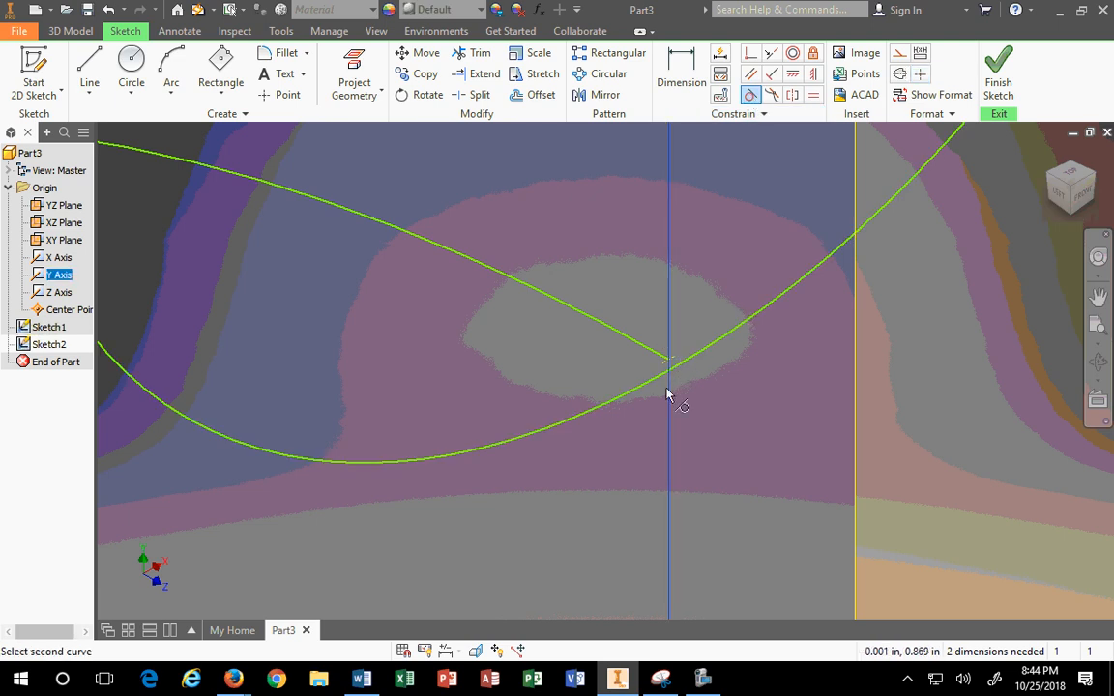
pyautogui.press('Escape')
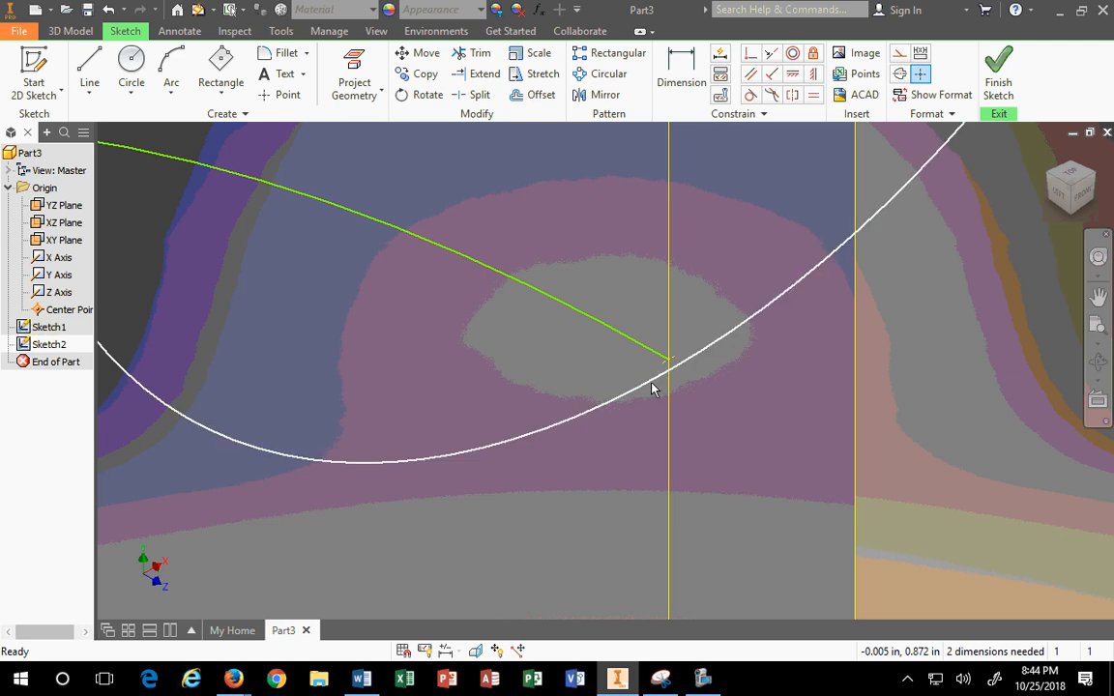
# Step: Draw a short construction line from the circle–arc intersection down to the left
pyautogui.click(85, 74)
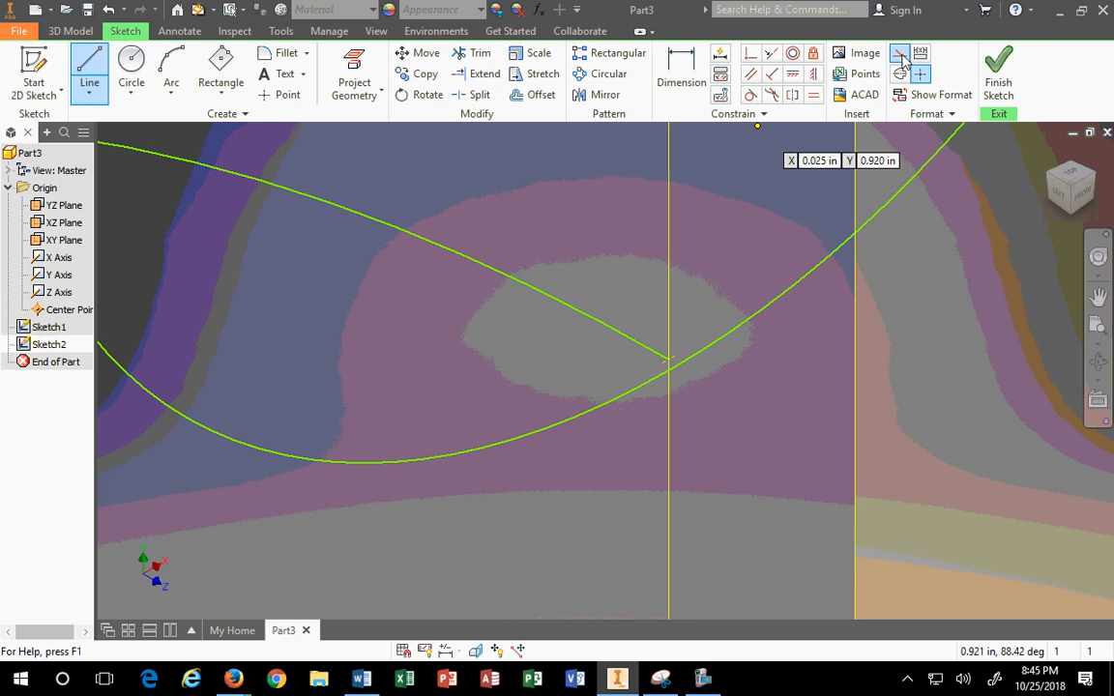
pyautogui.click(668, 360)
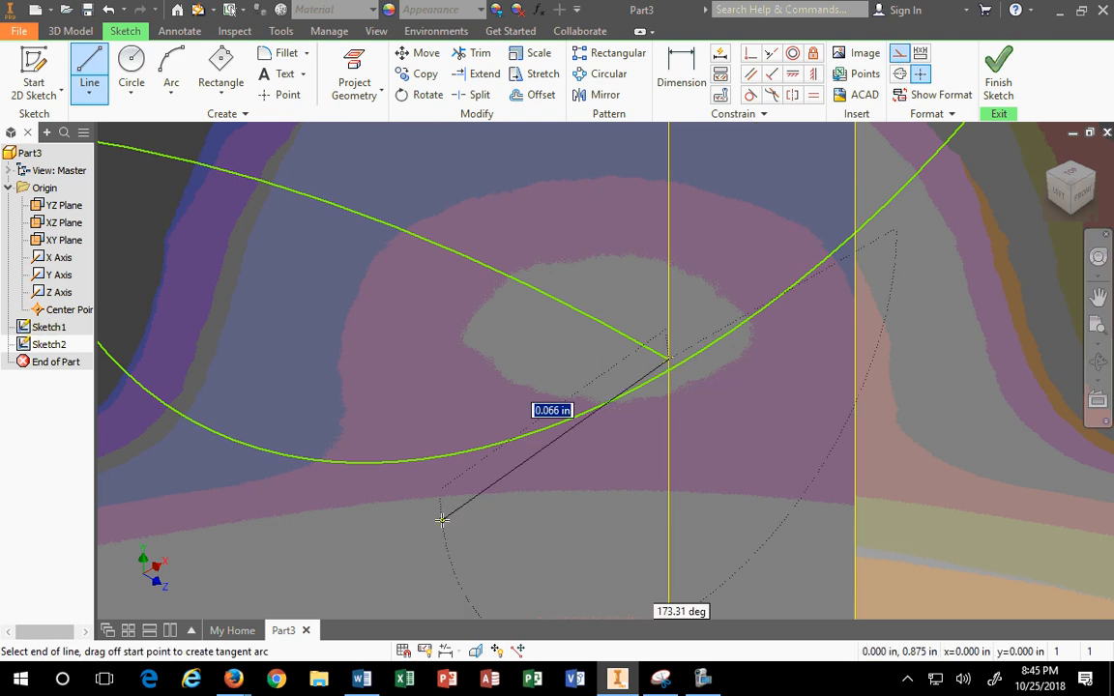
pyautogui.click(373, 528)
pyautogui.press('Escape')
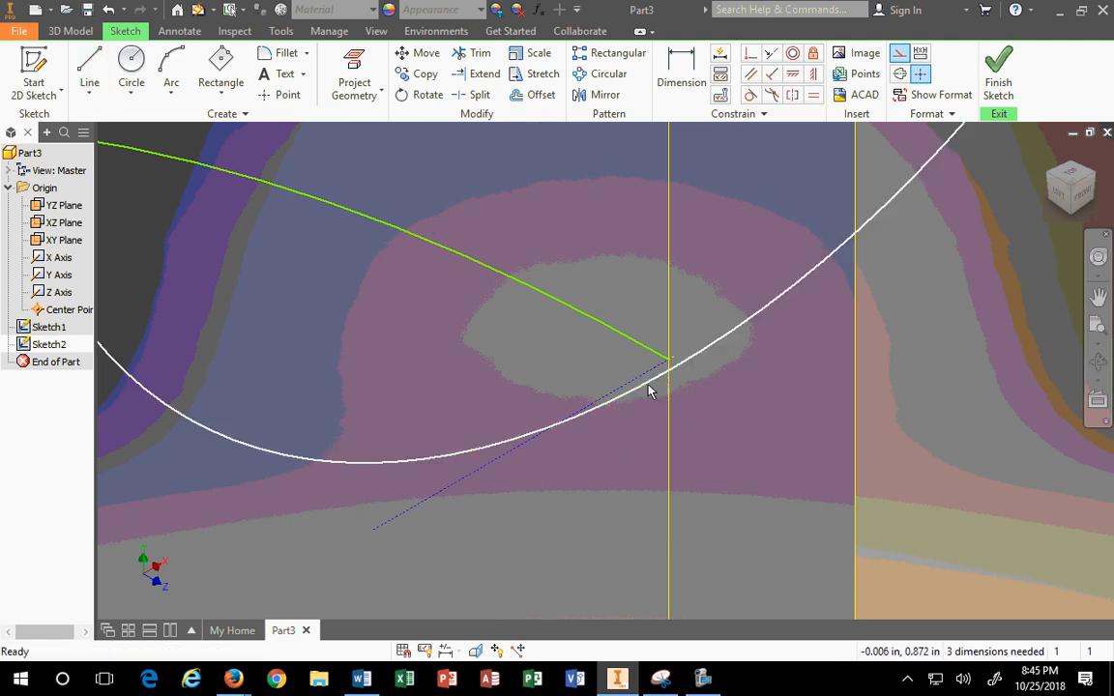
# Step: Cancel another tangent attempt on the circle and drag its centre inside the bow
pyautogui.click(650, 373)
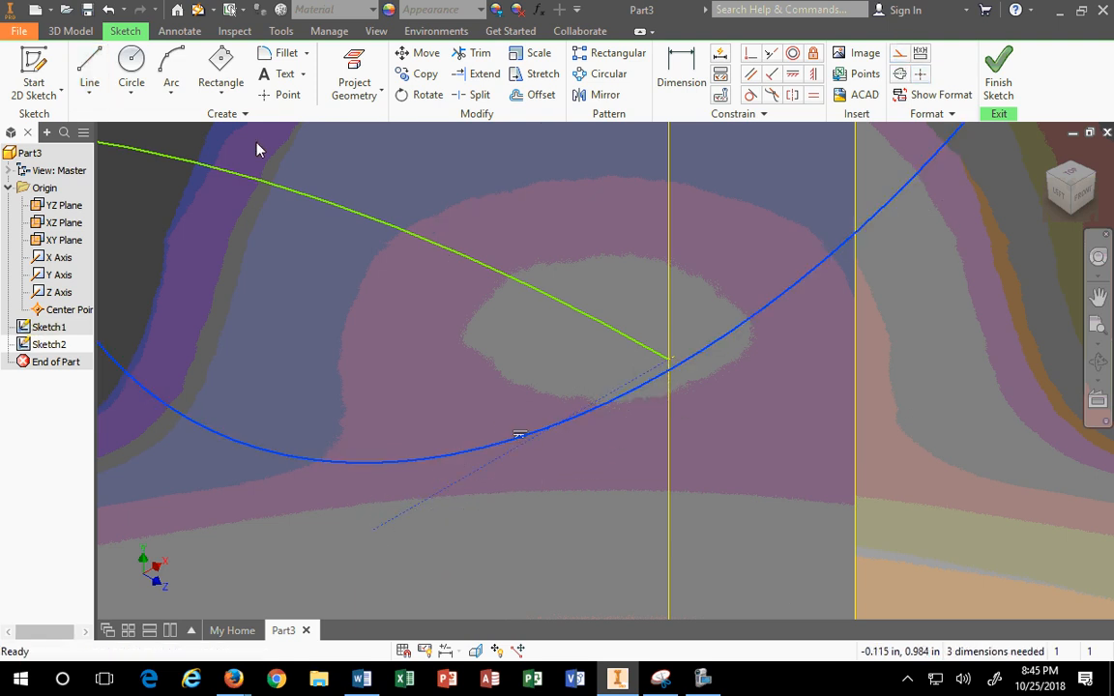
pyautogui.click(750, 95)
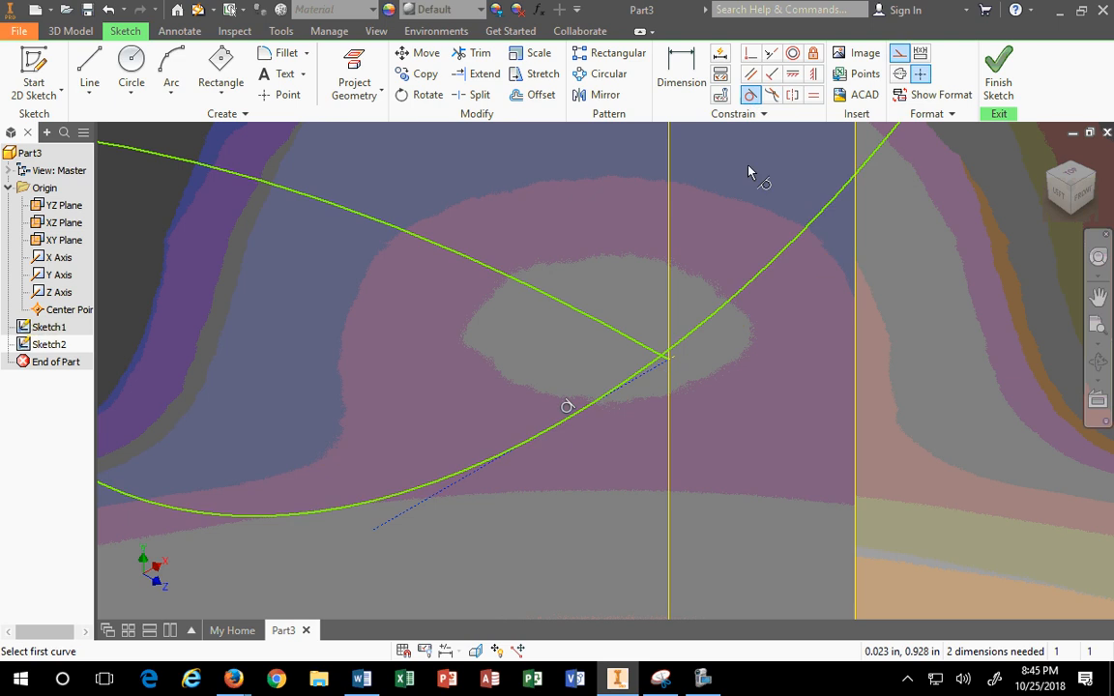
pyautogui.scroll(3, 599, 391)
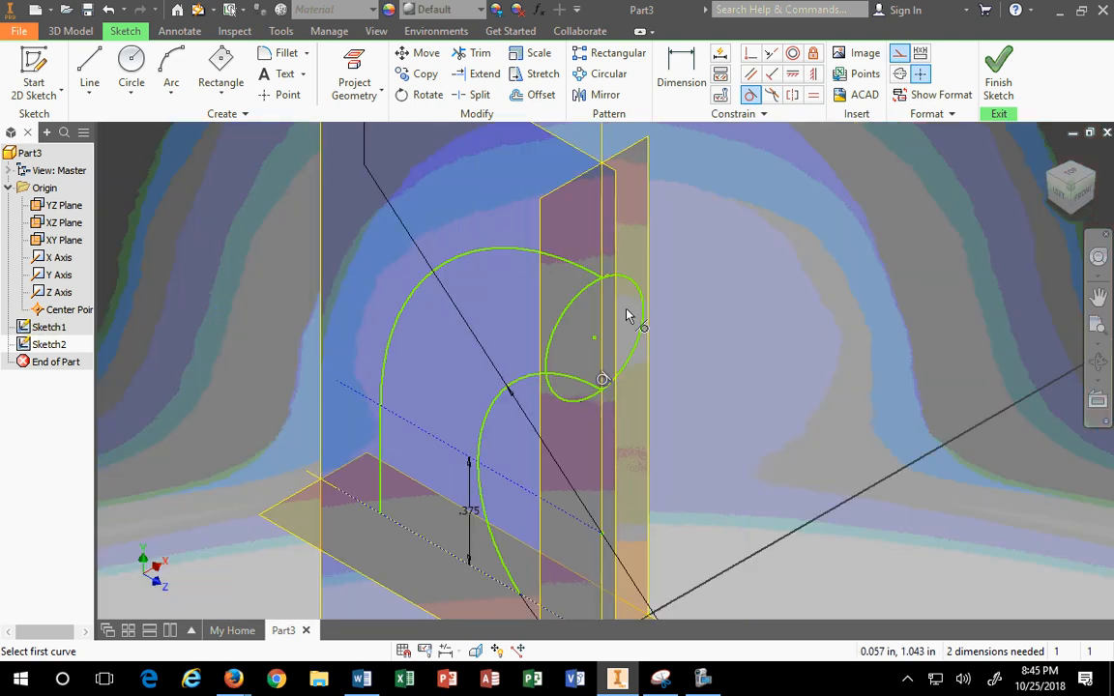
pyautogui.scroll(-2, 612, 323)
pyautogui.press('Escape')
pyautogui.moveTo(584, 355); pyautogui.dragTo(608, 356)
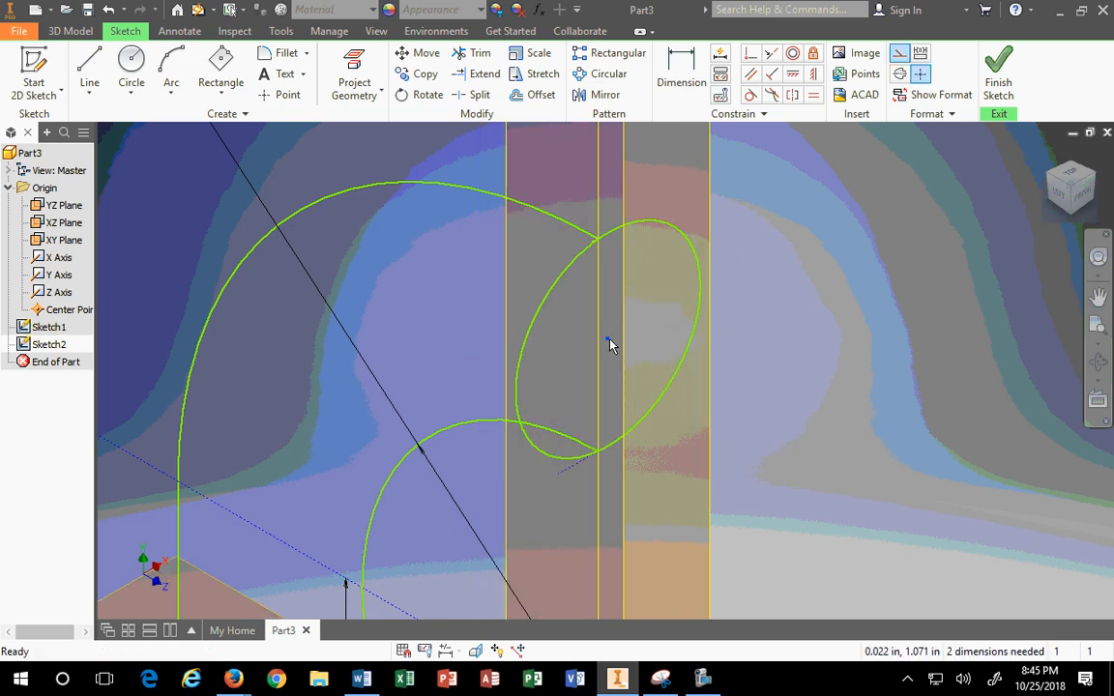
# Step: Make the Sketch2 circle's centre coincident with the vertical projected line, leaving 1 dimension needed
pyautogui.click(606, 339)
pyautogui.press('Escape')
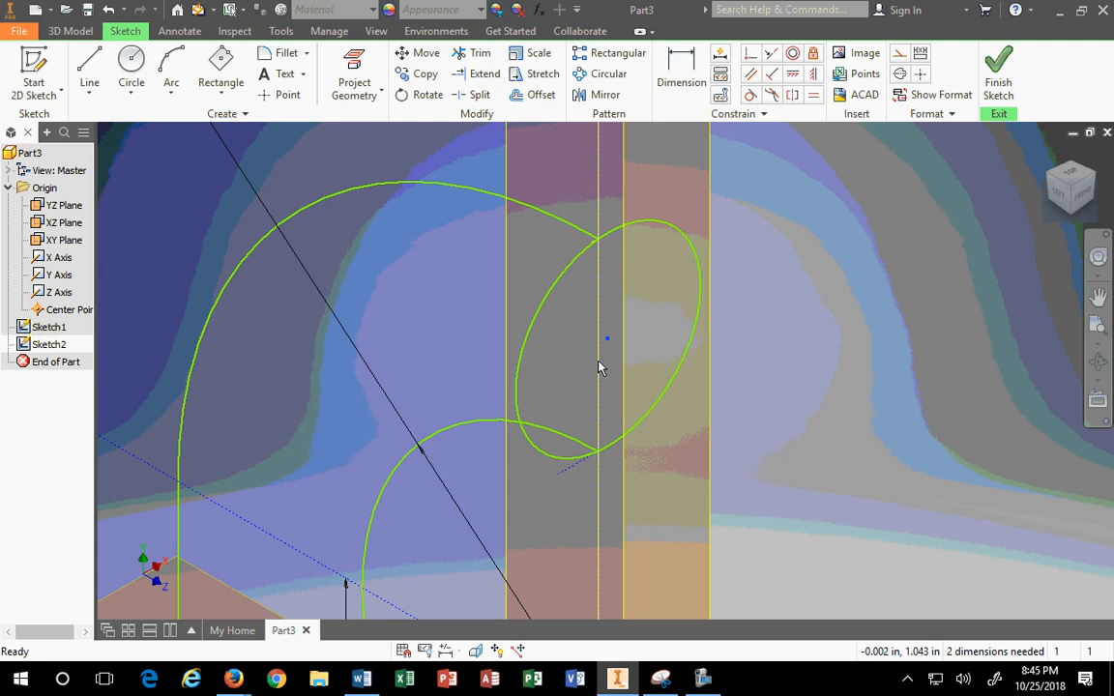
pyautogui.click(599, 360)
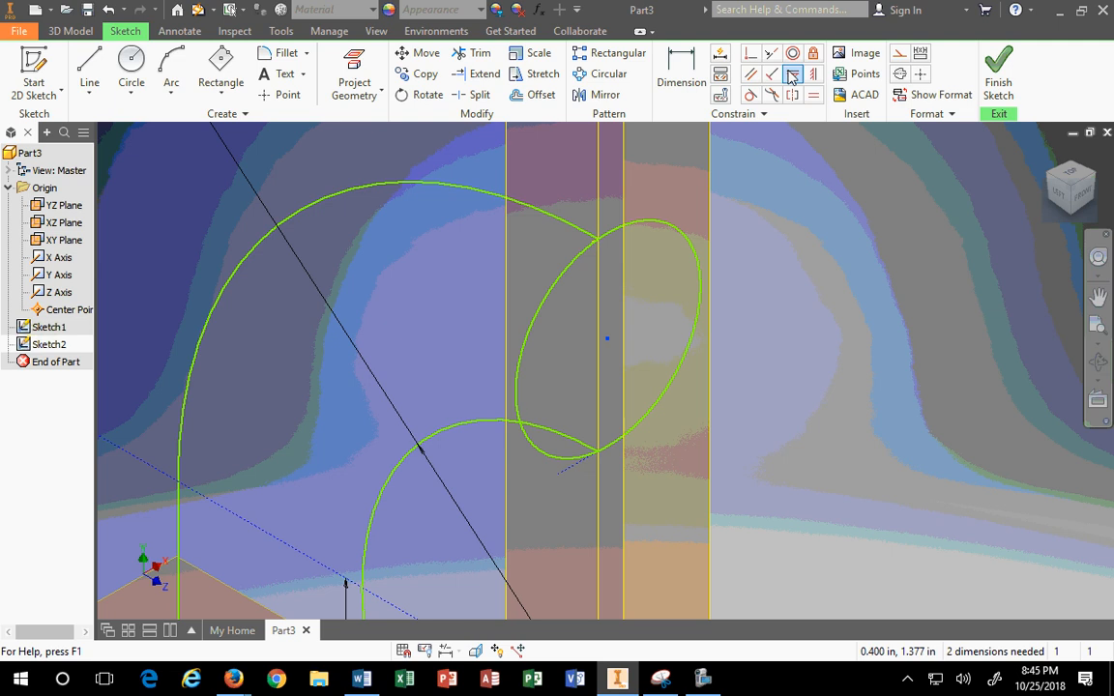
pyautogui.click(750, 53)
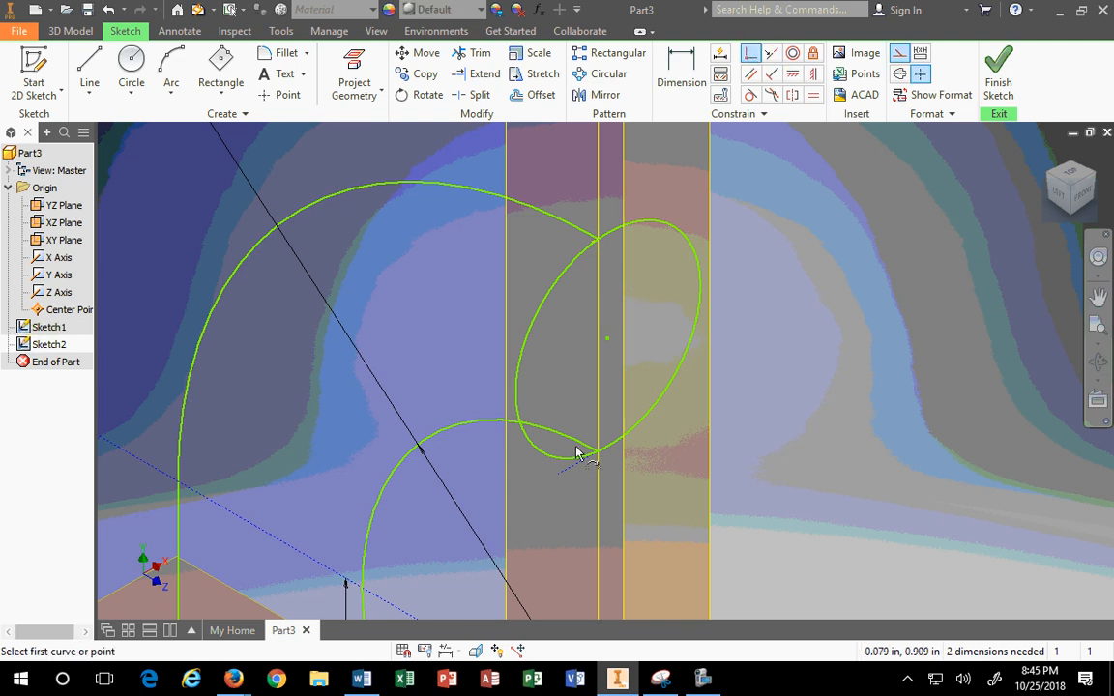
pyautogui.click(607, 340)
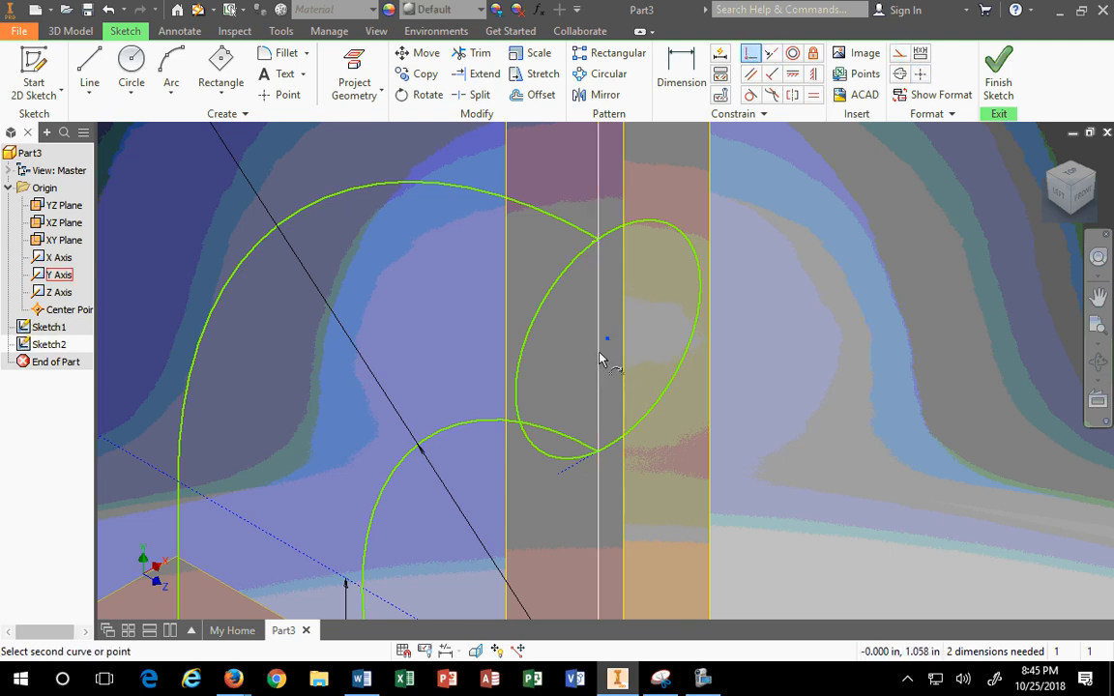
pyautogui.click(600, 356)
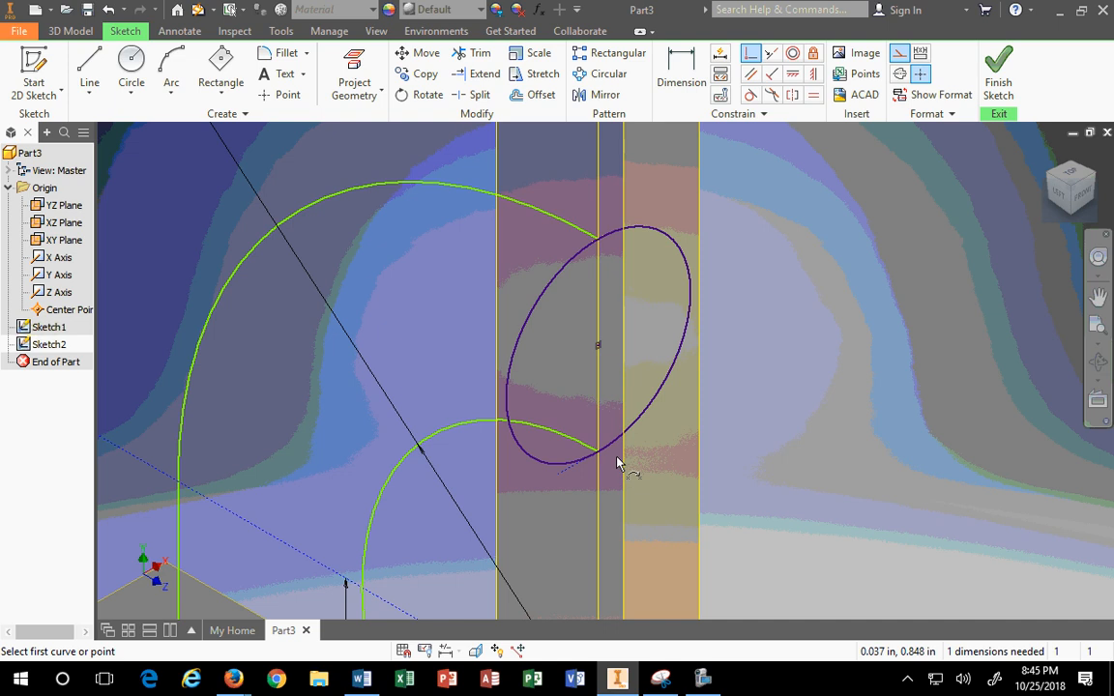
pyautogui.scroll(4, 618, 452)
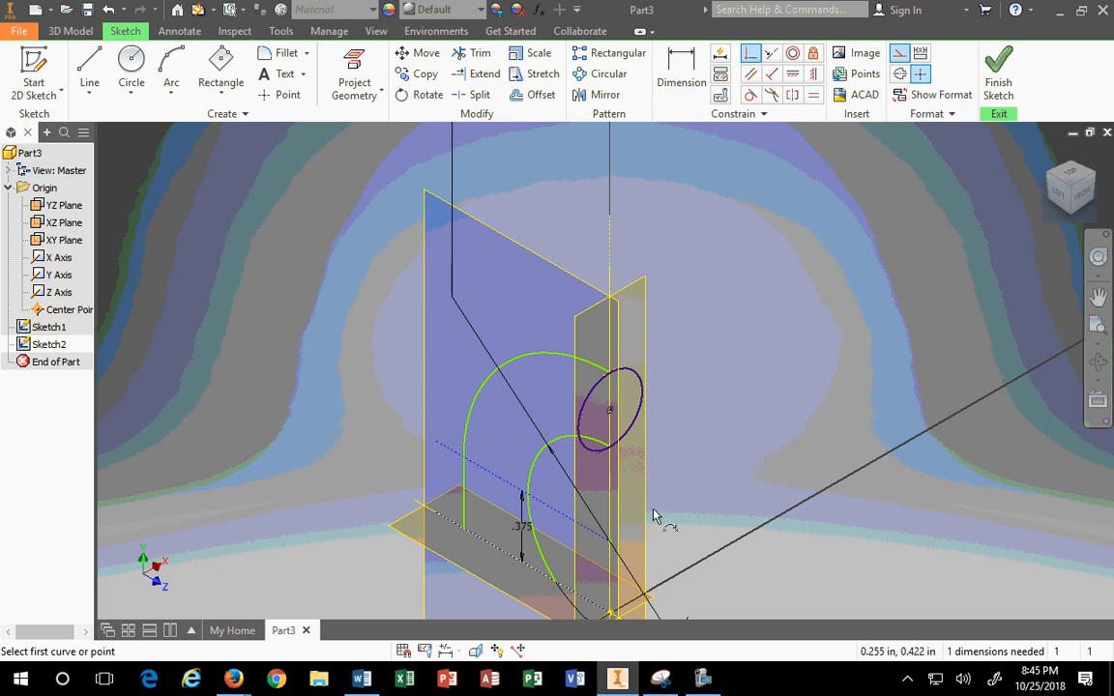
pyautogui.press('Escape')
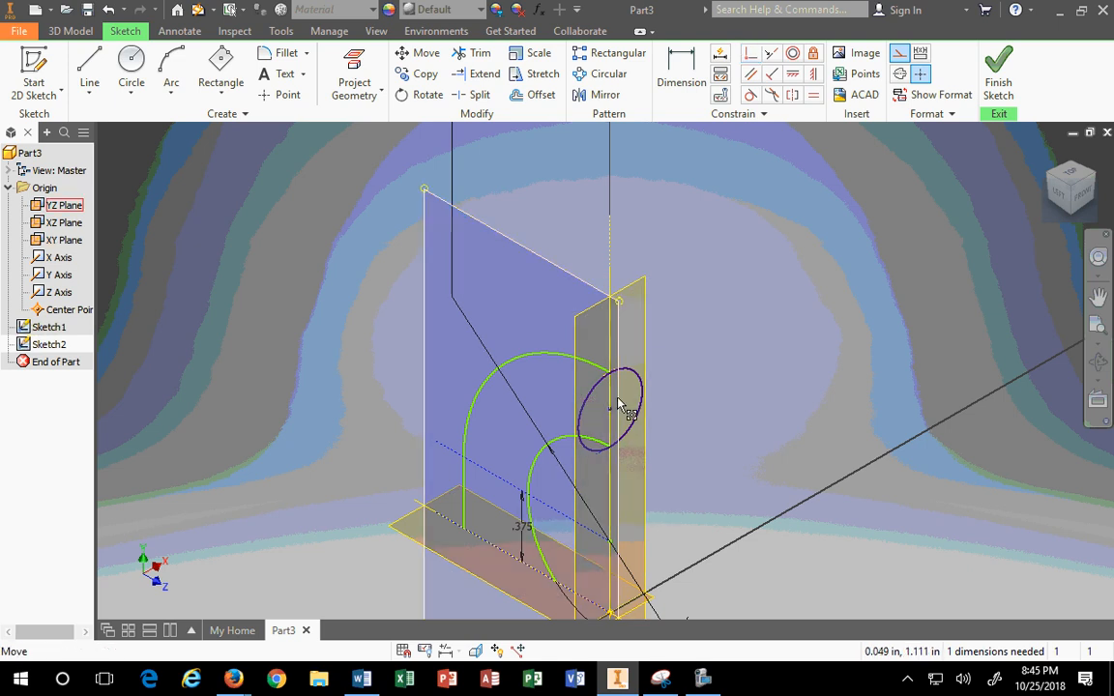
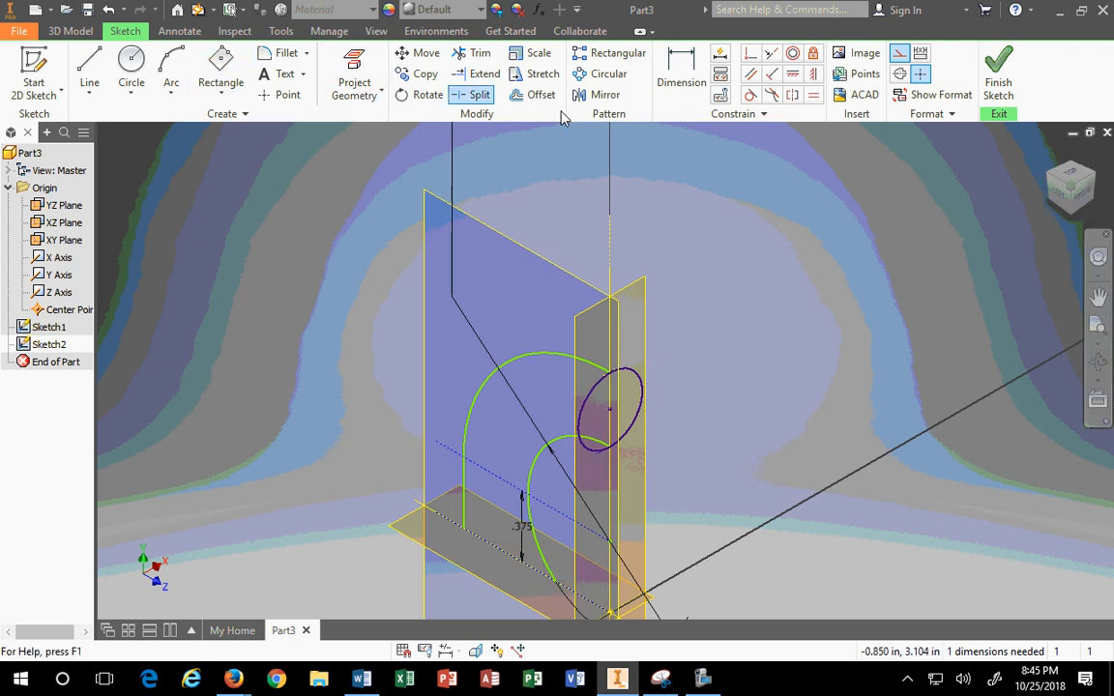
# Step: Add a driven .390 diameter dimension to the ellipse and place Inventor beside the key drawing
pyautogui.click(681, 73)
pyautogui.click(634, 380)
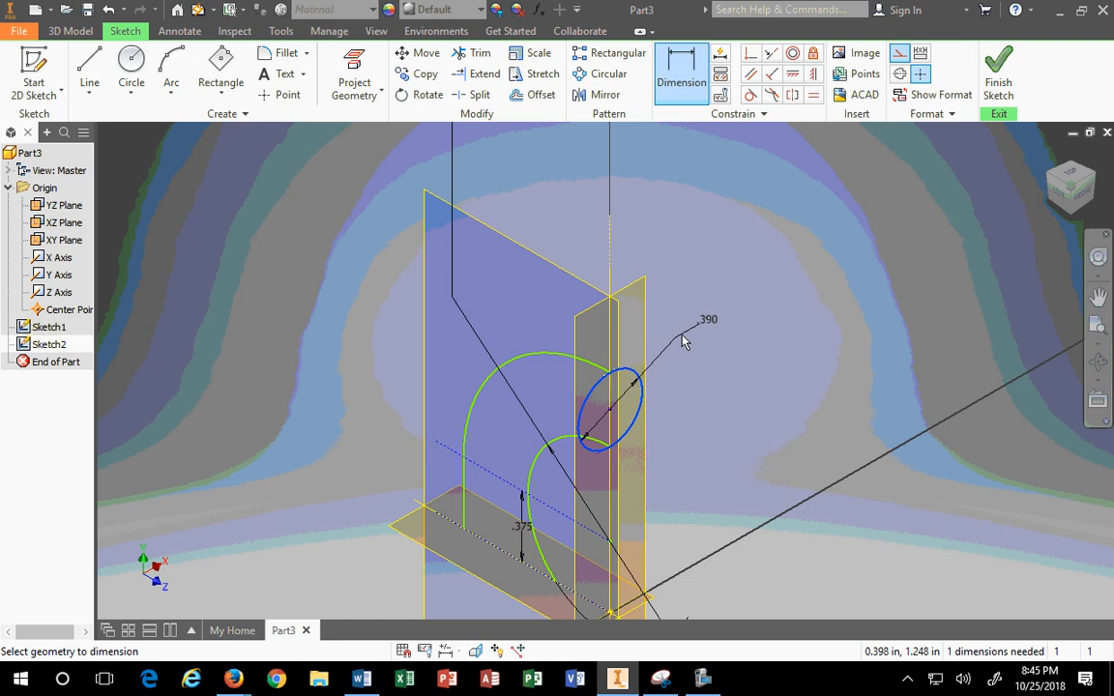
pyautogui.click(679, 338)
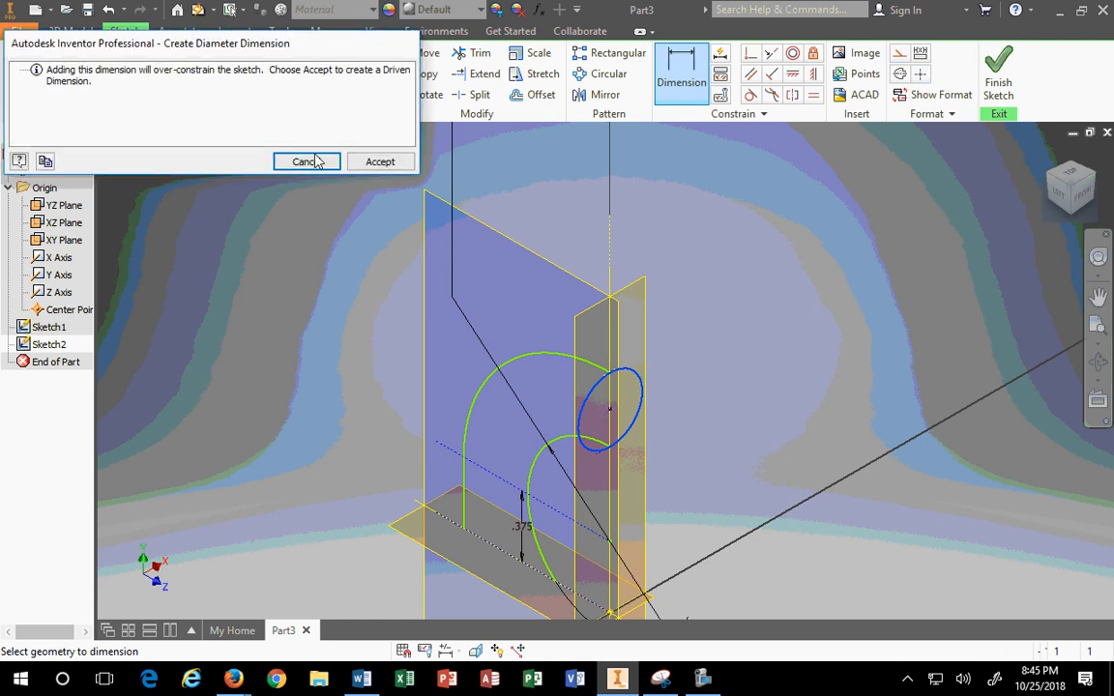
pyautogui.click(380, 161)
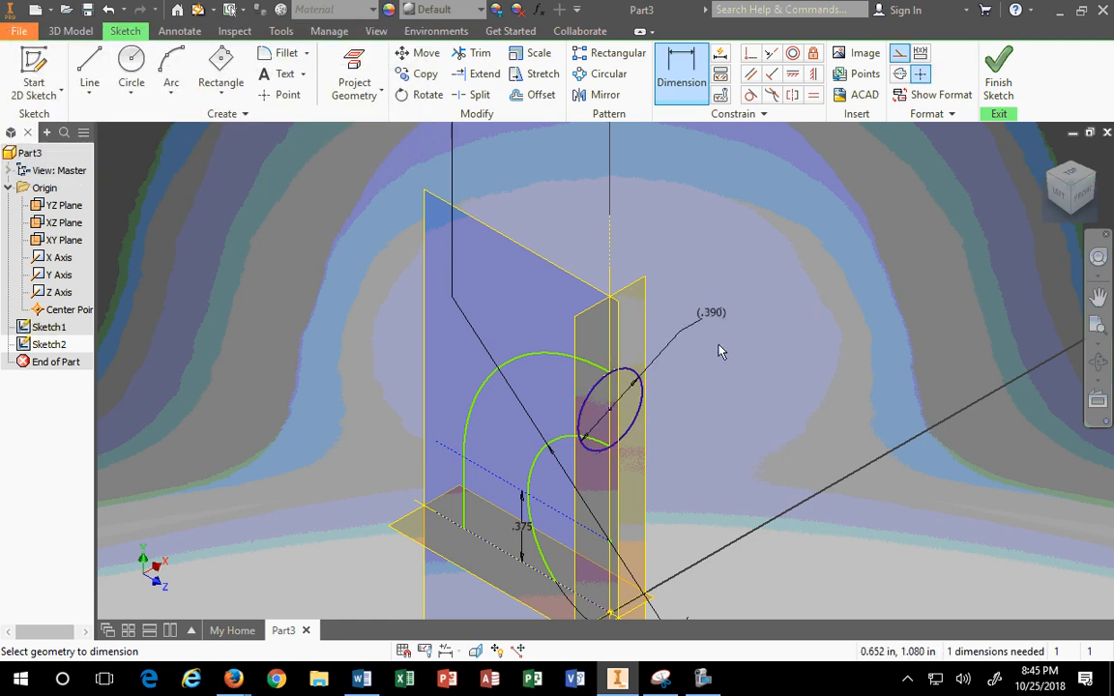
pyautogui.click(711, 319)
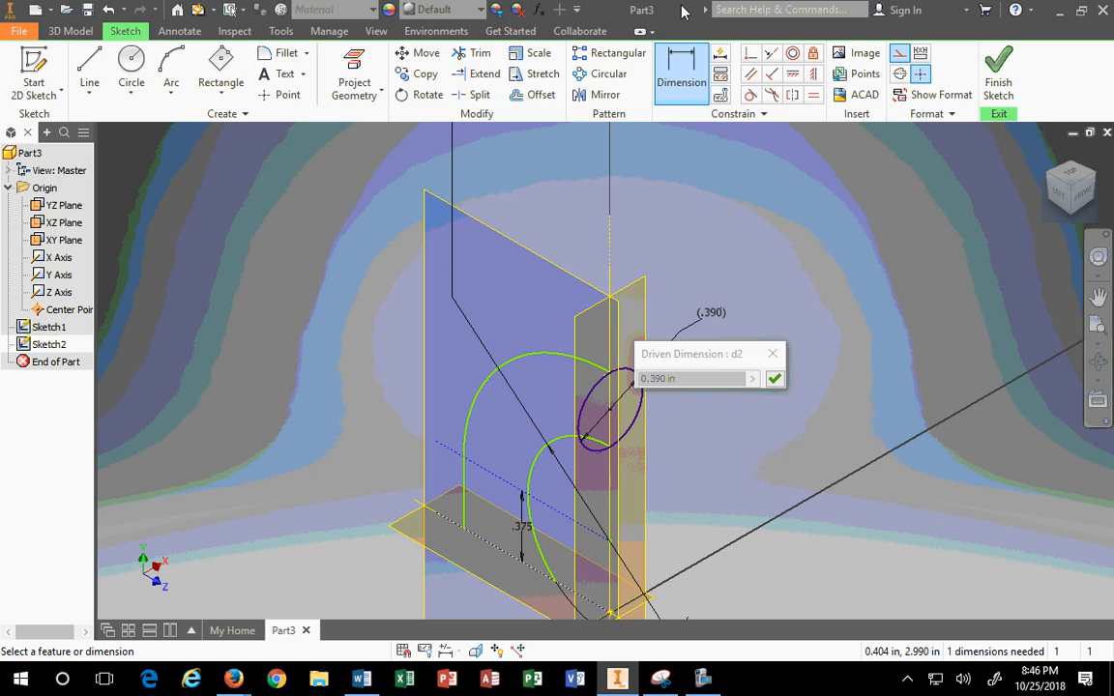
pyautogui.moveTo(616, 9); pyautogui.dragTo(1, 370)
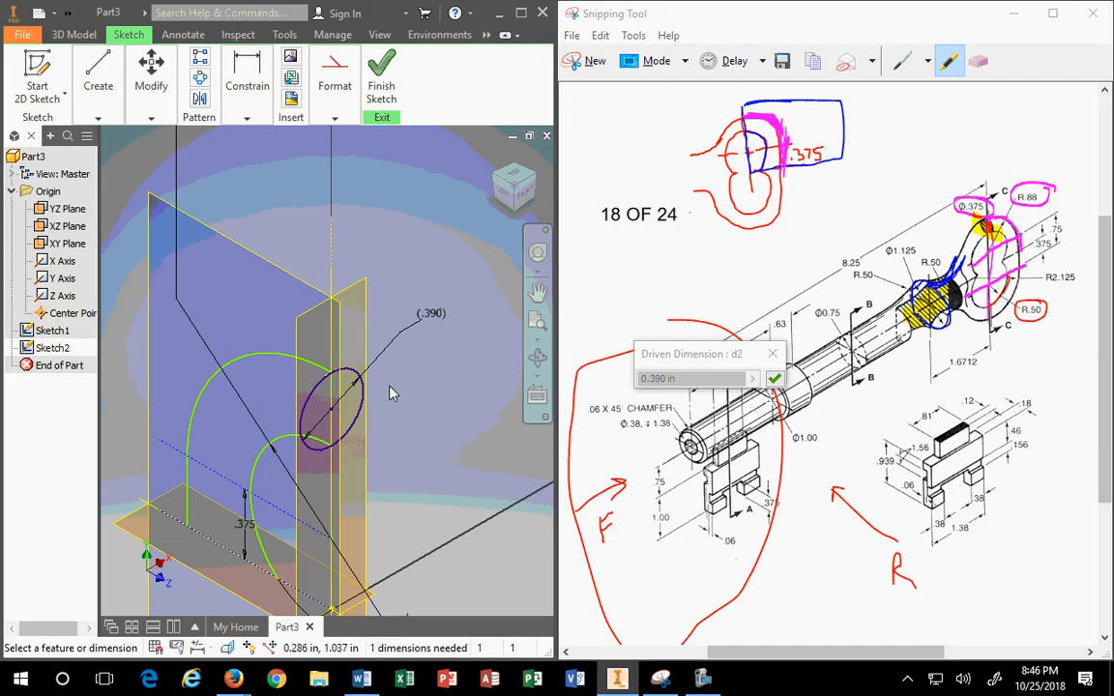
# Step: Delete the .390 dimension and the ellipse from Sketch2
pyautogui.press('Escape')
pyautogui.press('Delete')
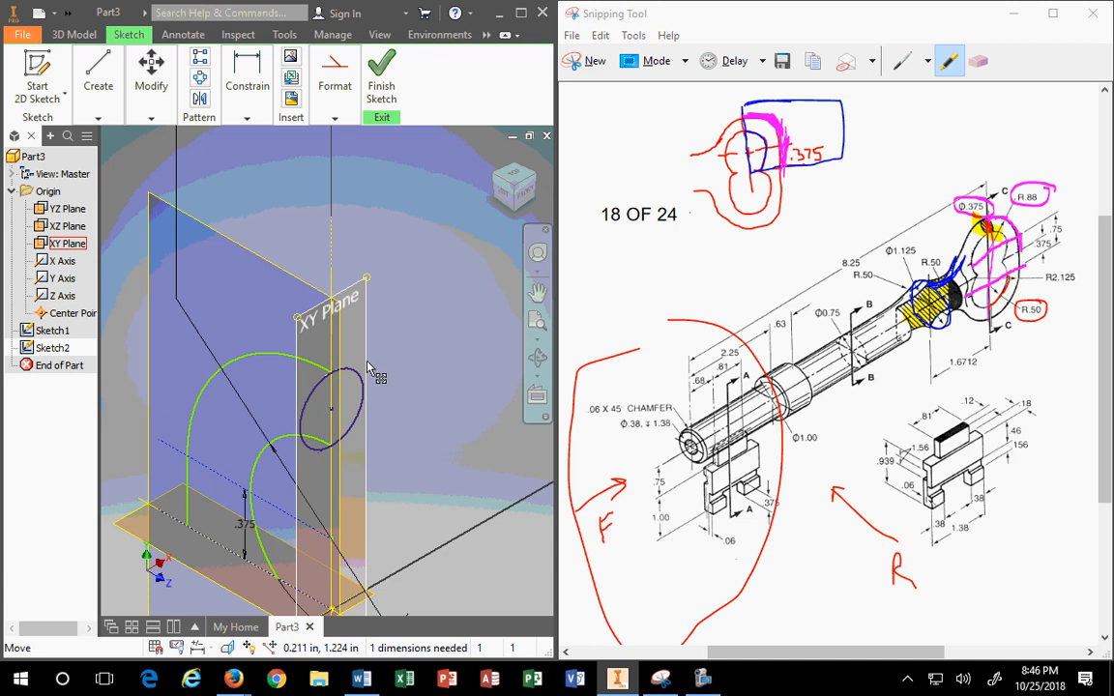
pyautogui.click(362, 378)
pyautogui.press('Delete')
pyautogui.scroll(-4, 336, 418)
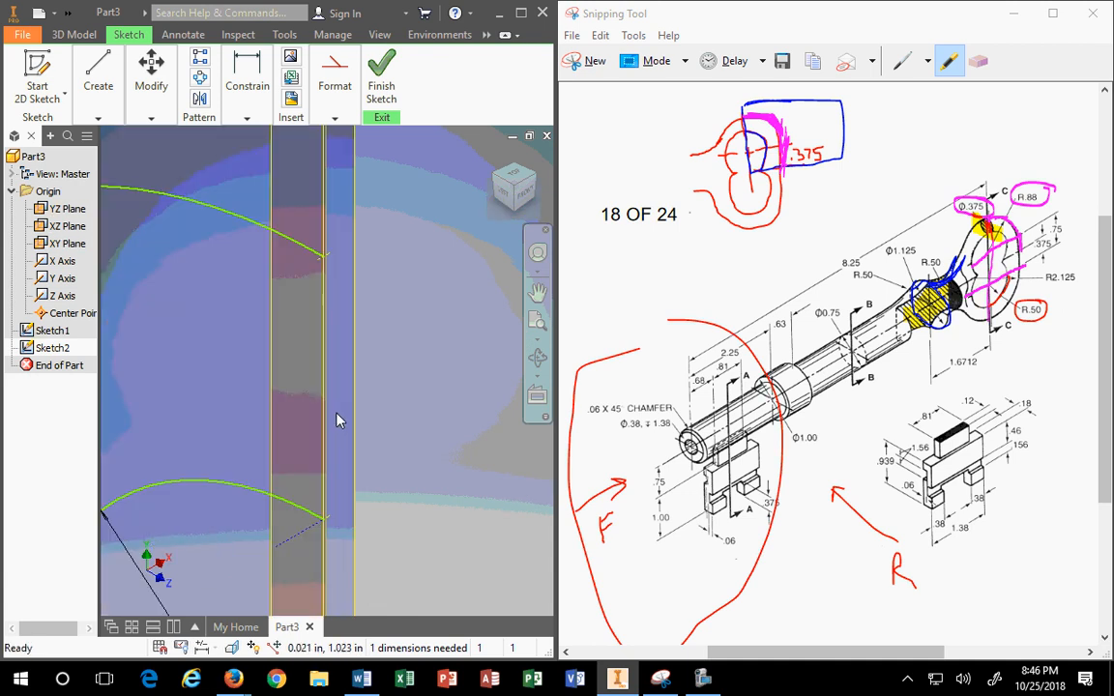
# Step: Draw a straight line joining the upper arc's end to the lower arc's end
pyautogui.click(106, 71)
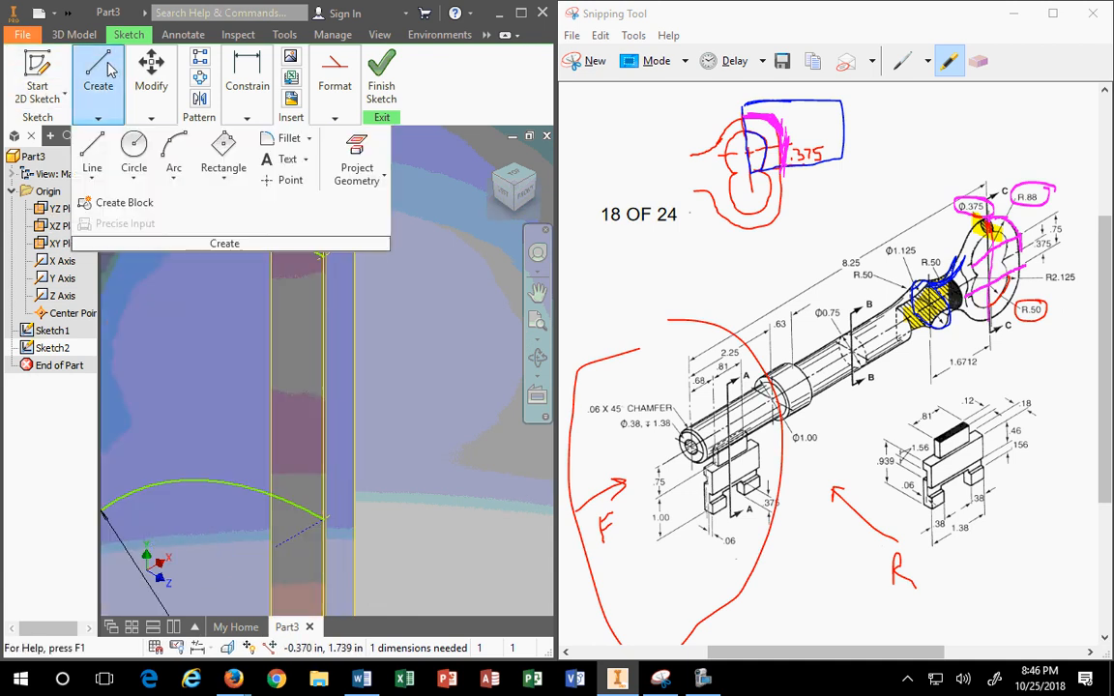
pyautogui.click(92, 178)
pyautogui.click(111, 205)
pyautogui.click(334, 96)
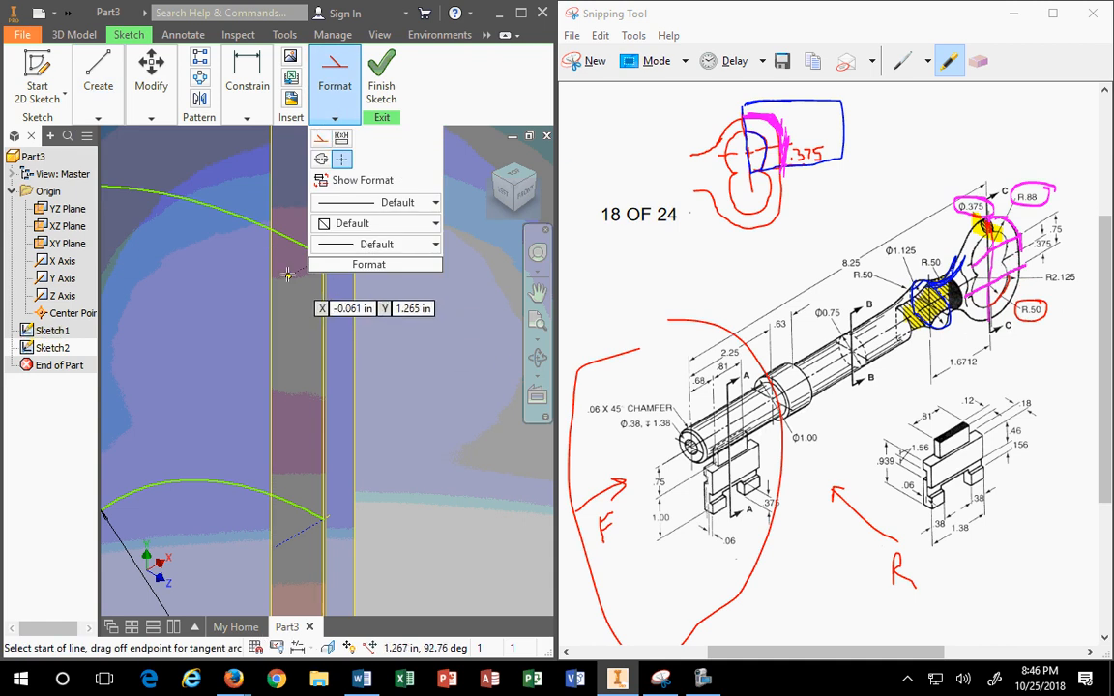
pyautogui.press('Escape')
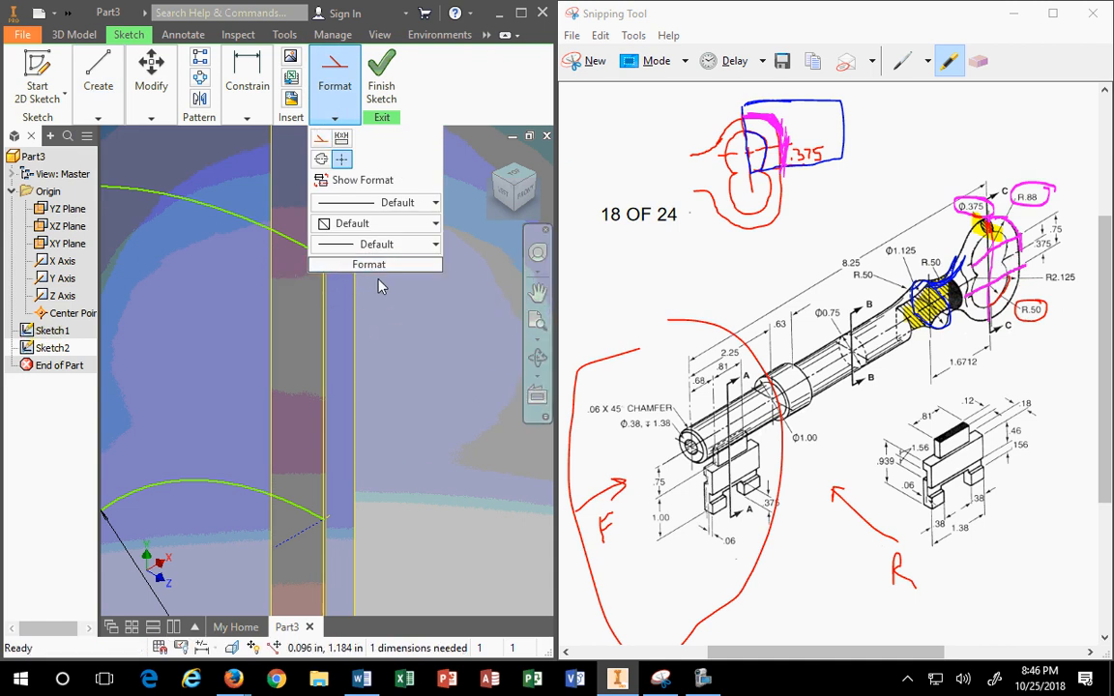
pyautogui.click(378, 279)
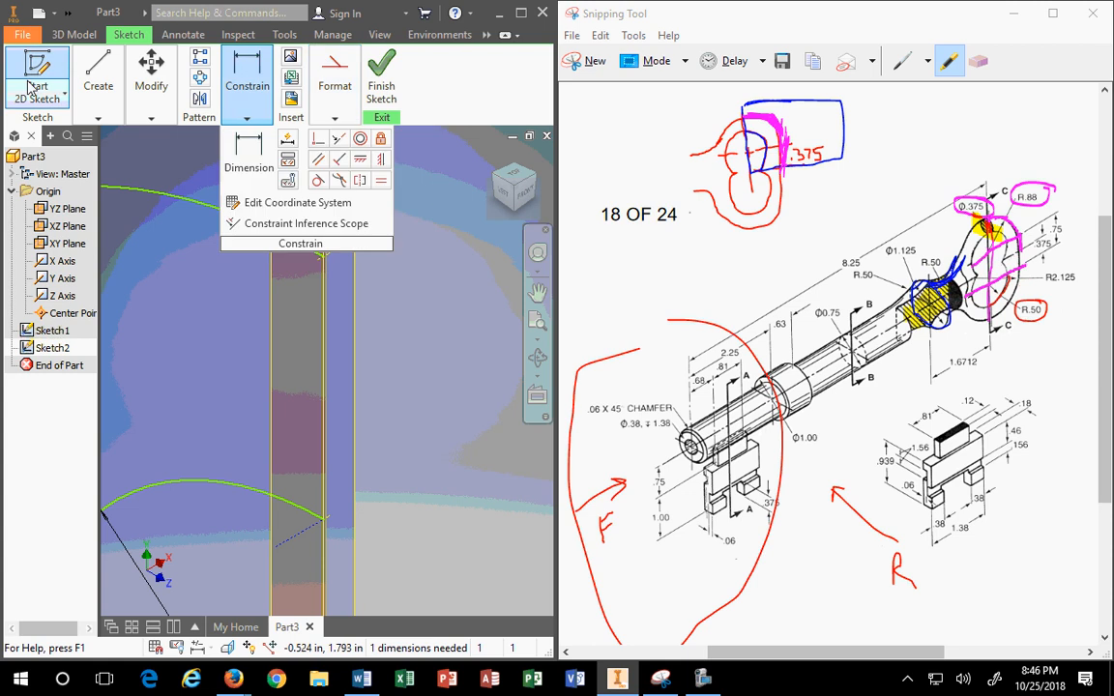
pyautogui.moveTo(80, 63)
pyautogui.click(96, 150)
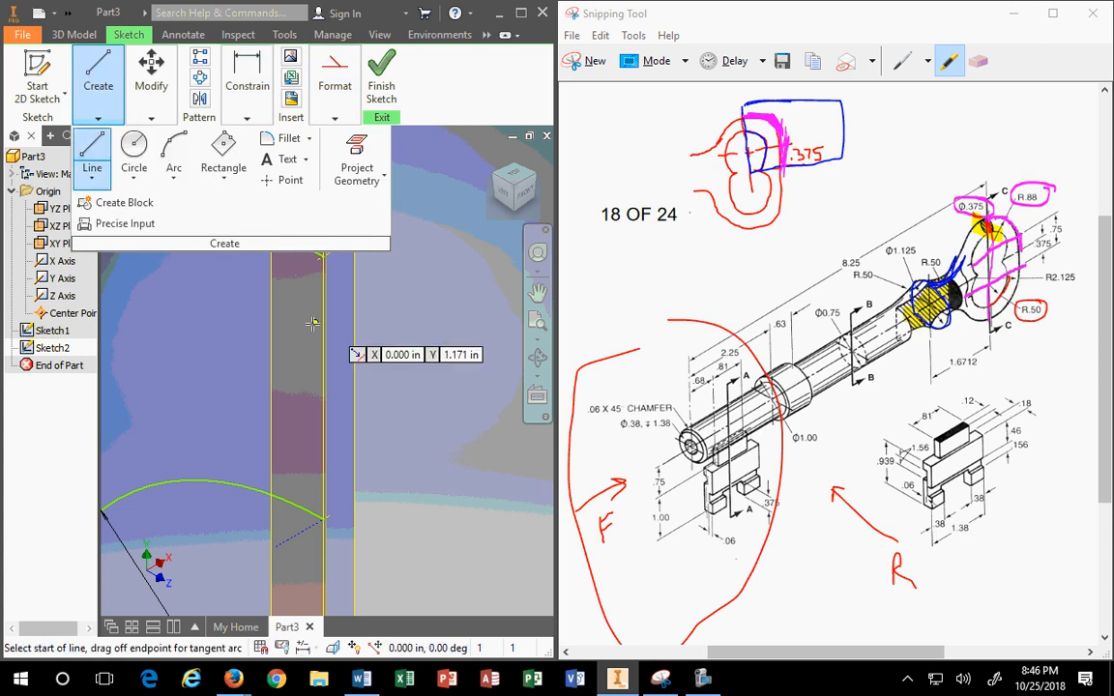
pyautogui.click(324, 256)
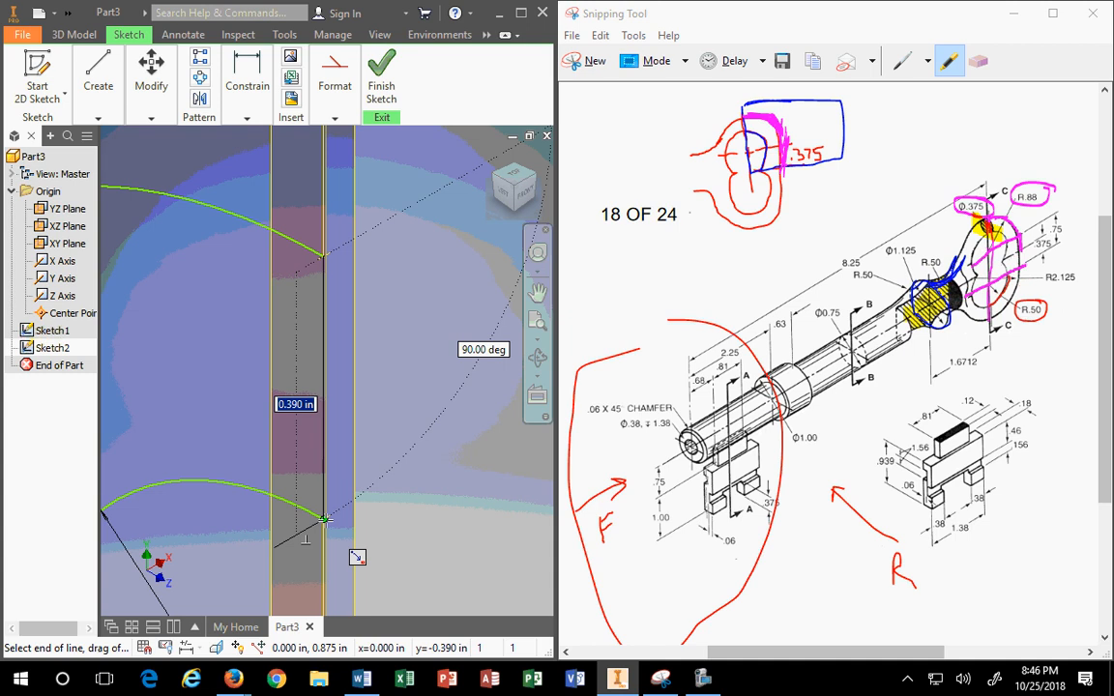
pyautogui.click(323, 520)
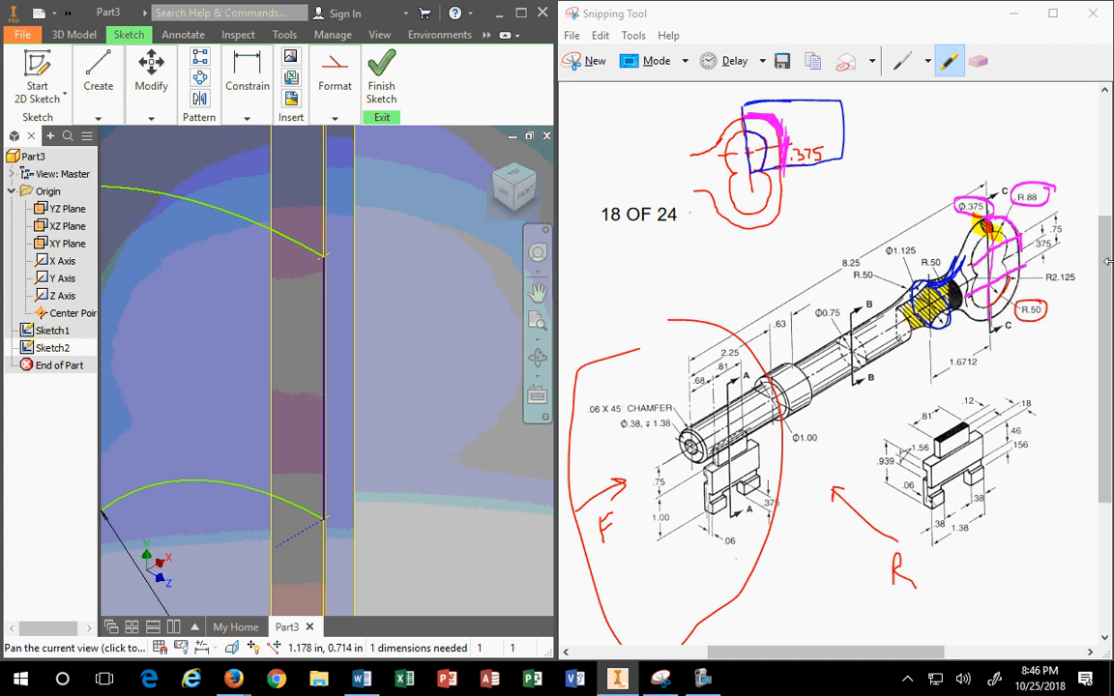
pyautogui.press('Escape')
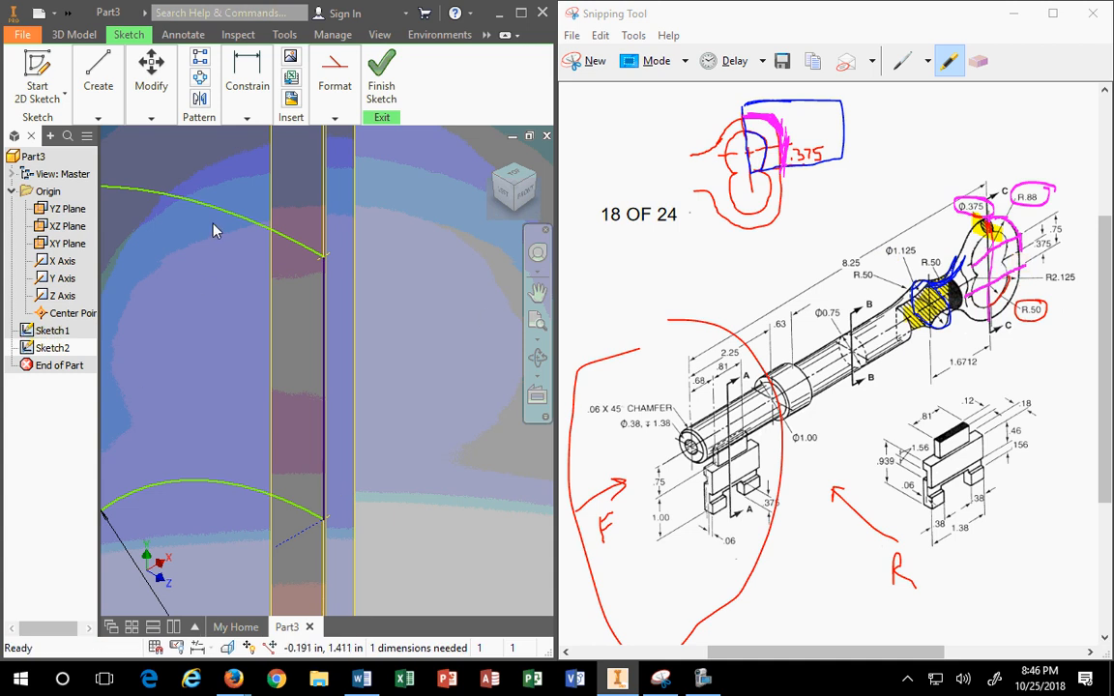
pyautogui.scroll(5, 248, 280)
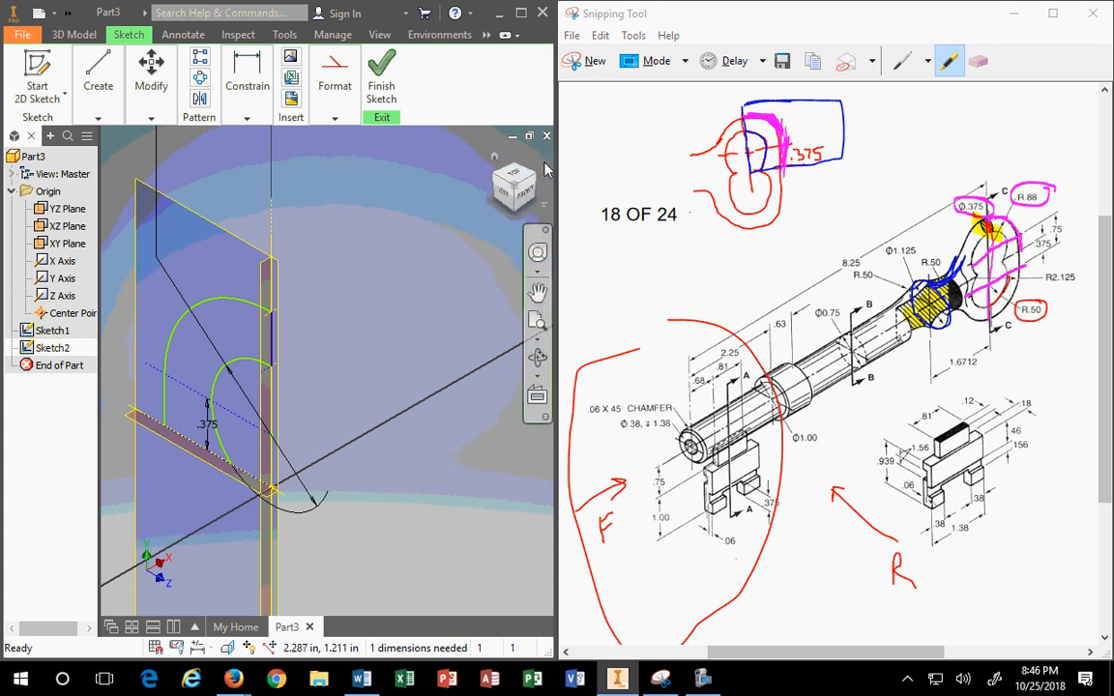
# Step: Finish Sketch2 and turn the view to the right side with the ViewCube
pyautogui.click(379, 87)
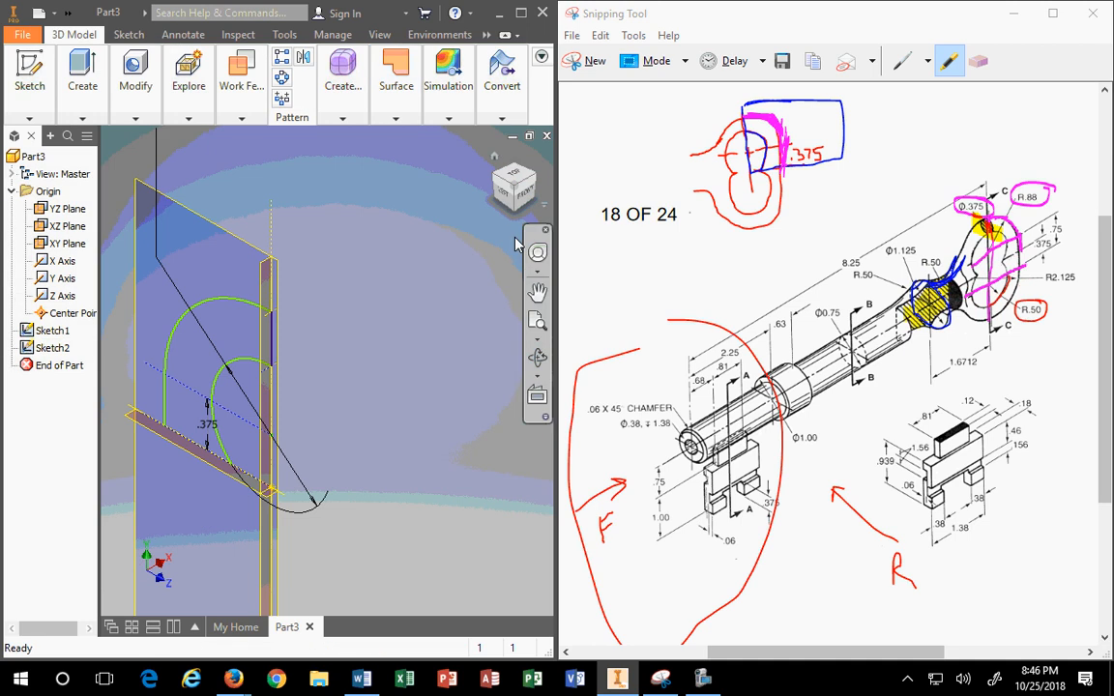
pyautogui.click(525, 197)
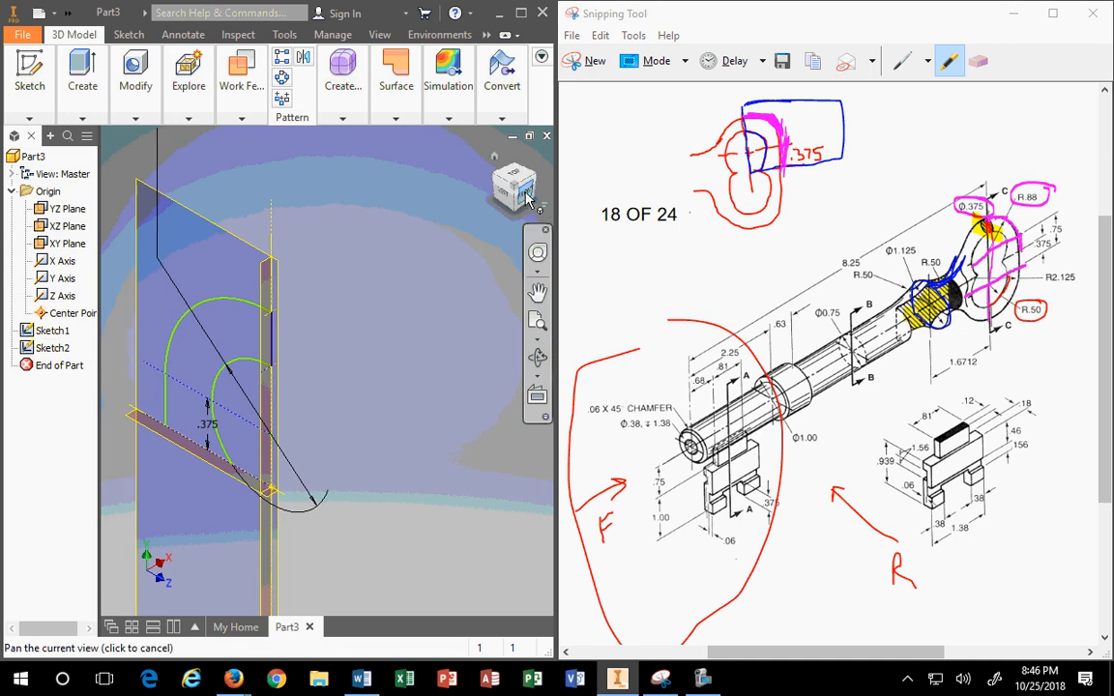
pyautogui.click(539, 190)
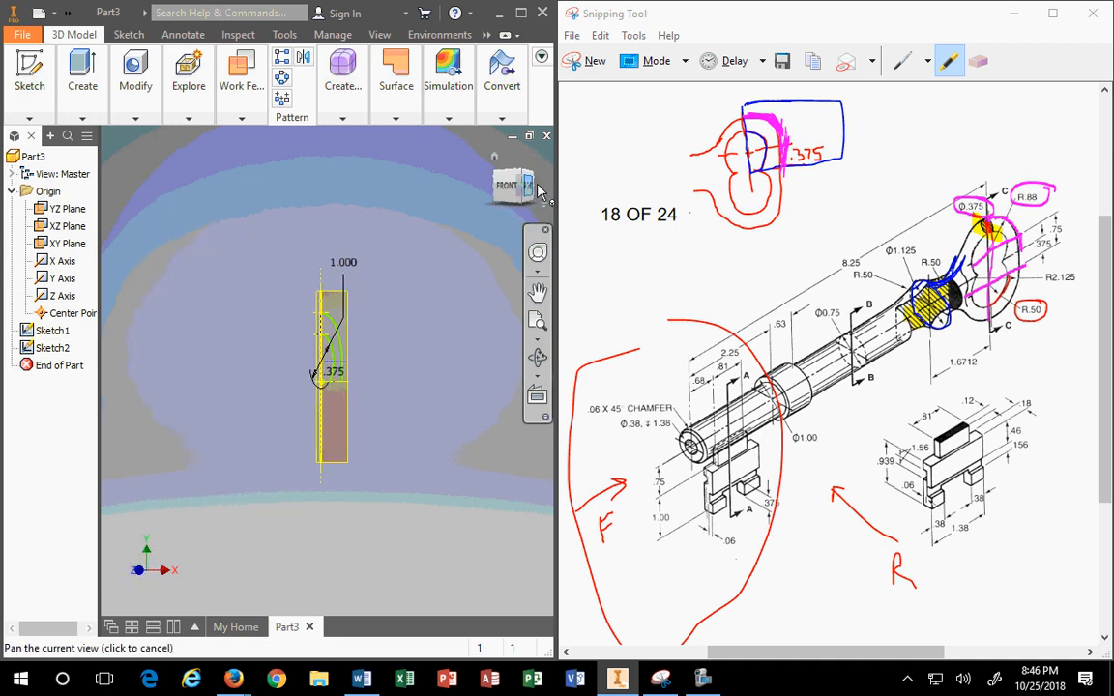
# Step: Reopen Sketch1 for editing from the model browser
pyautogui.click(43, 331)
pyautogui.rightClick(43, 331)
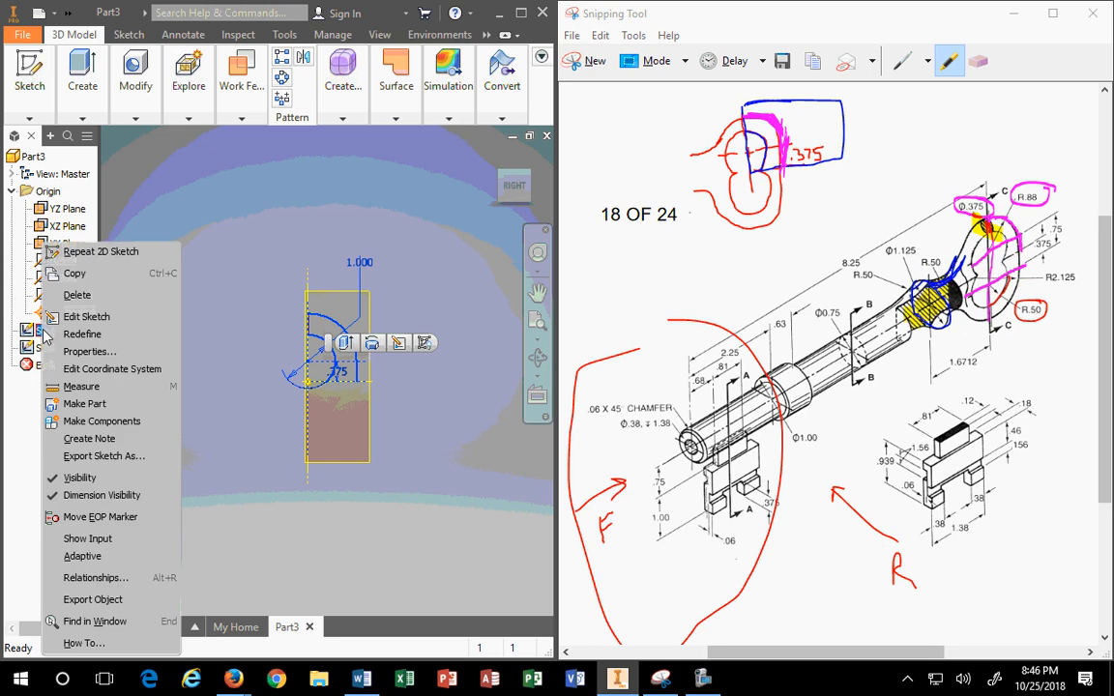
pyautogui.click(73, 314)
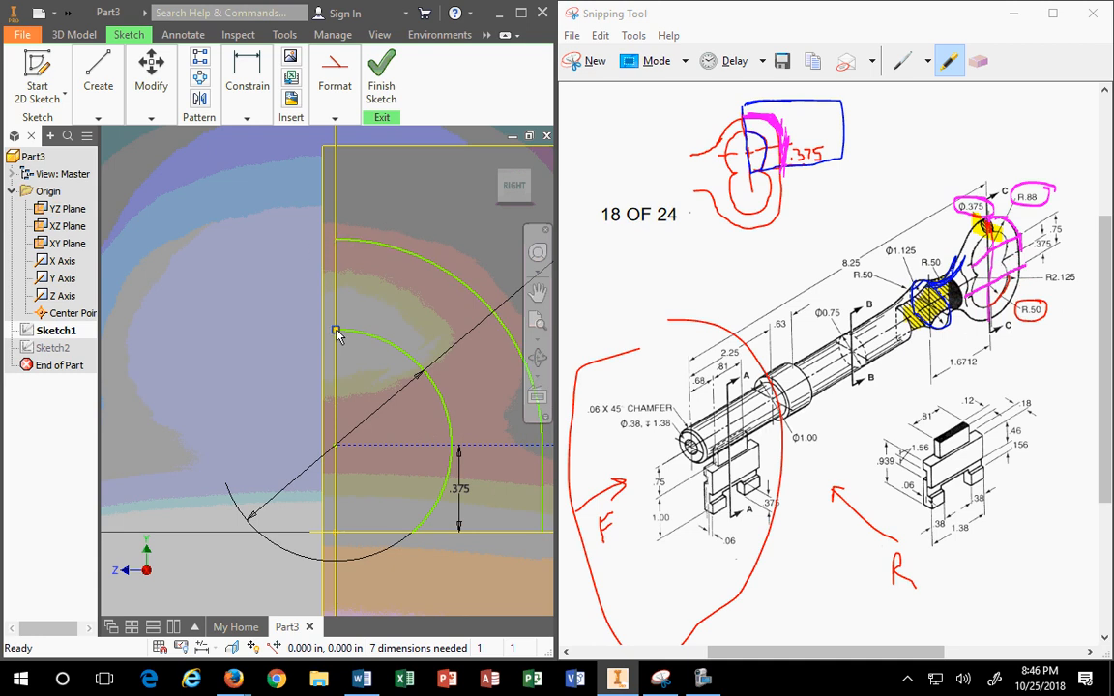
# Step: Dimension the gap between the arcs in Sketch1 as .375
pyautogui.click(241, 92)
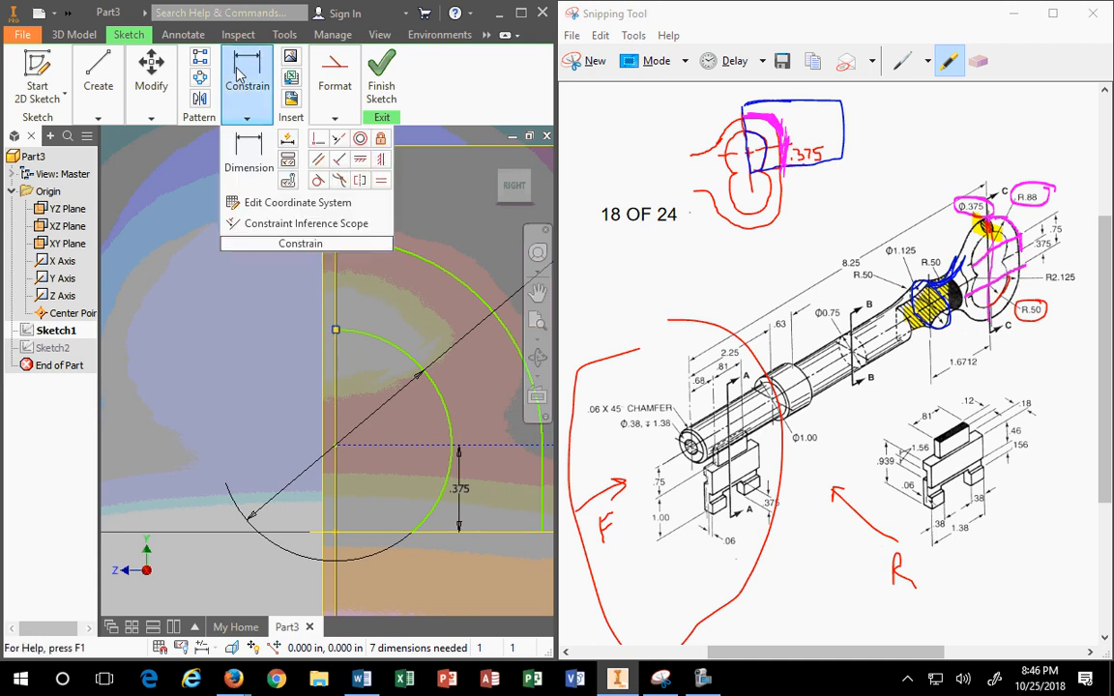
pyautogui.click(247, 164)
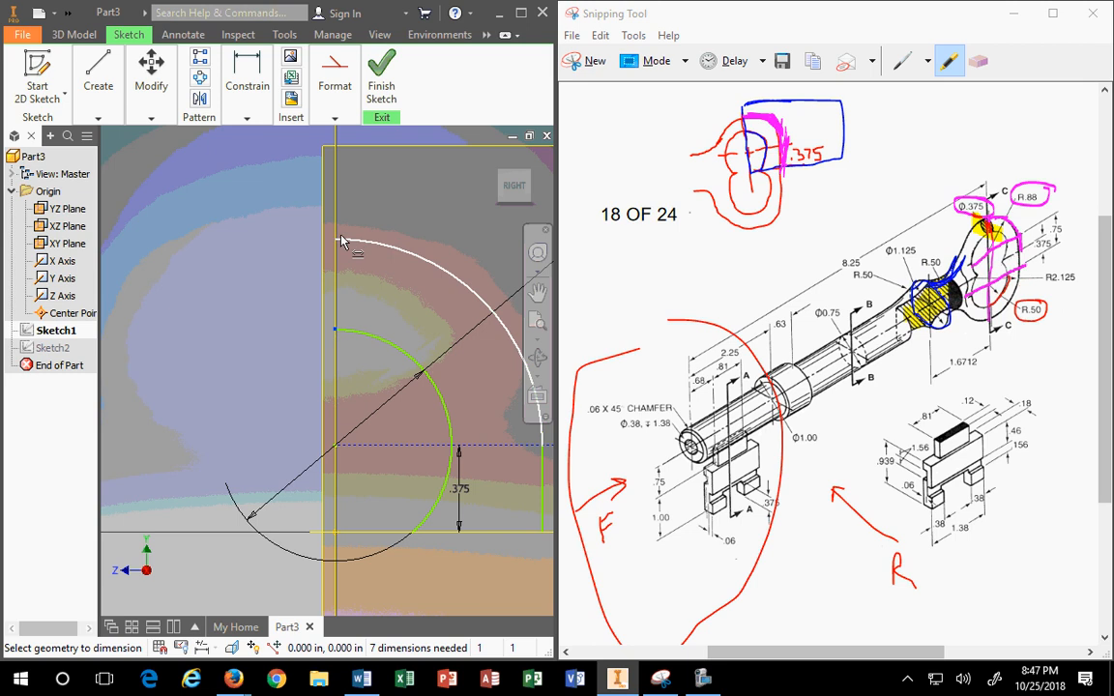
pyautogui.click(344, 240)
pyautogui.click(285, 285)
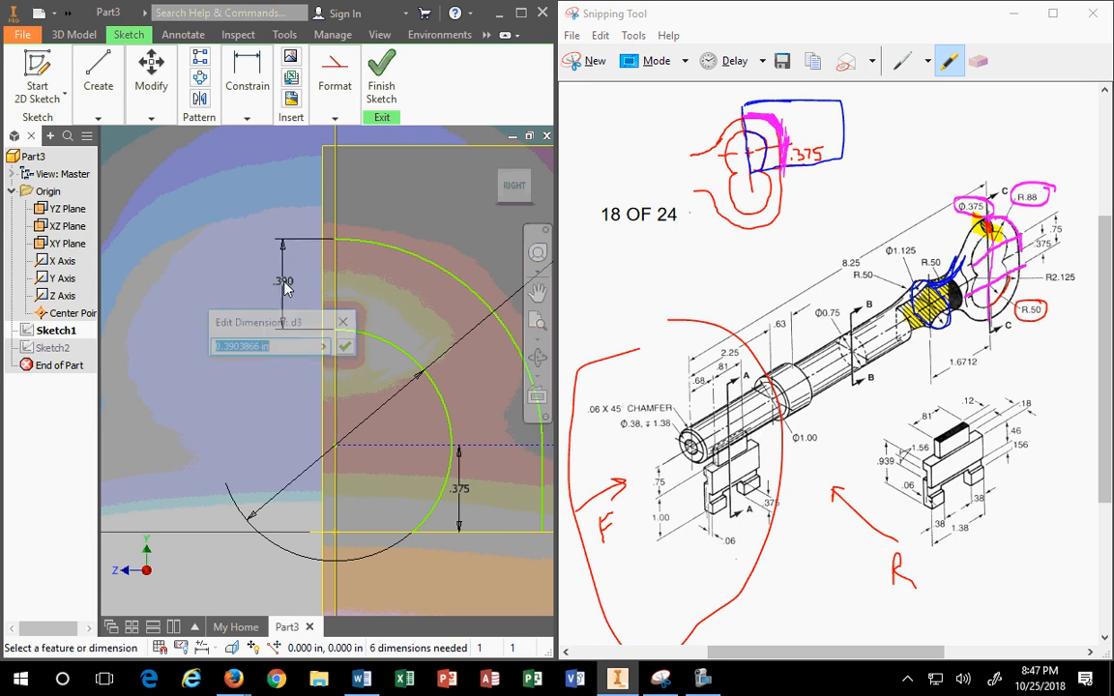
pyautogui.write('.')
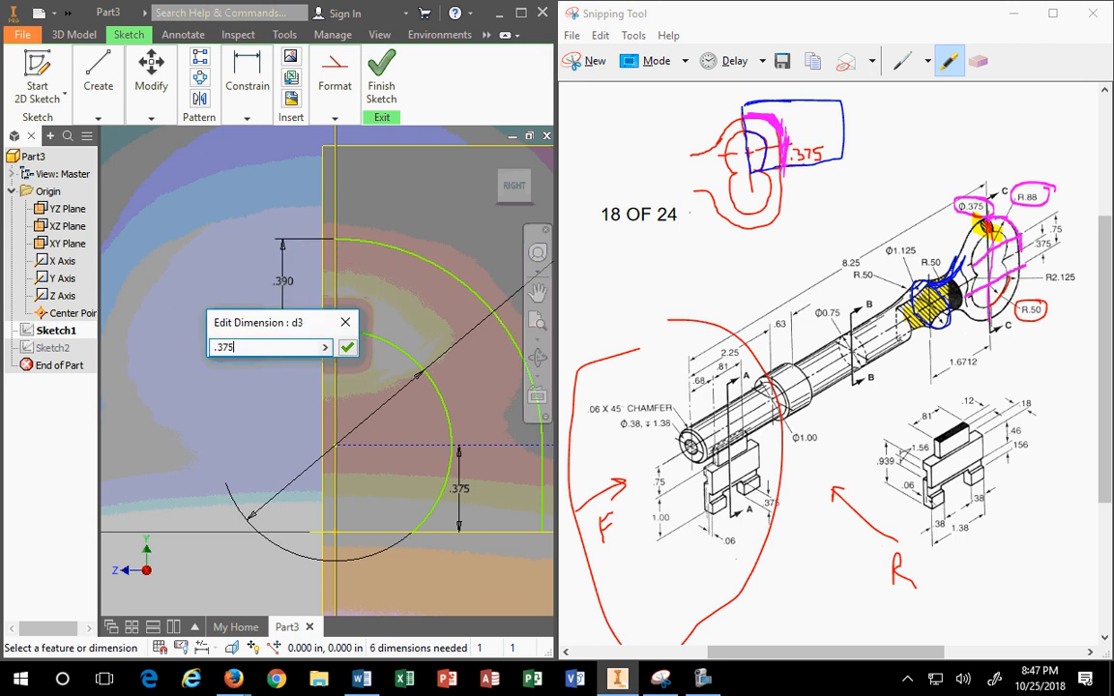
pyautogui.write('375')
pyautogui.press('Return')
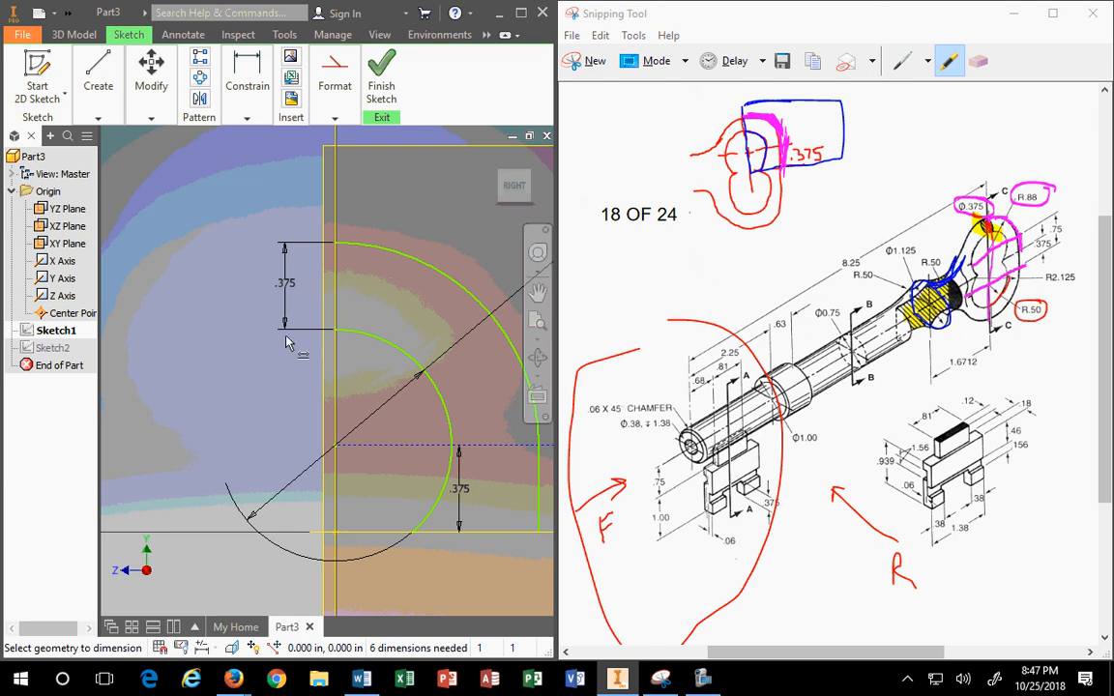
# Step: Pull the outer arc up and outward to reshape it
pyautogui.scroll(-3, 316, 383)
pyautogui.scroll(5, 373, 391)
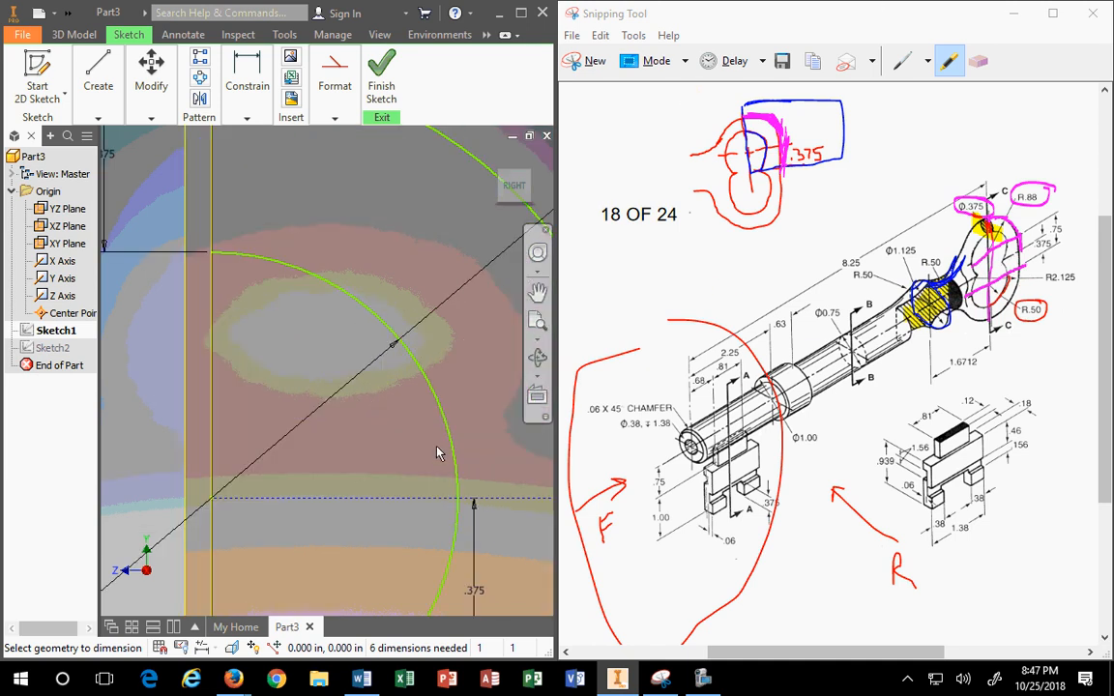
pyautogui.scroll(-3, 440, 452)
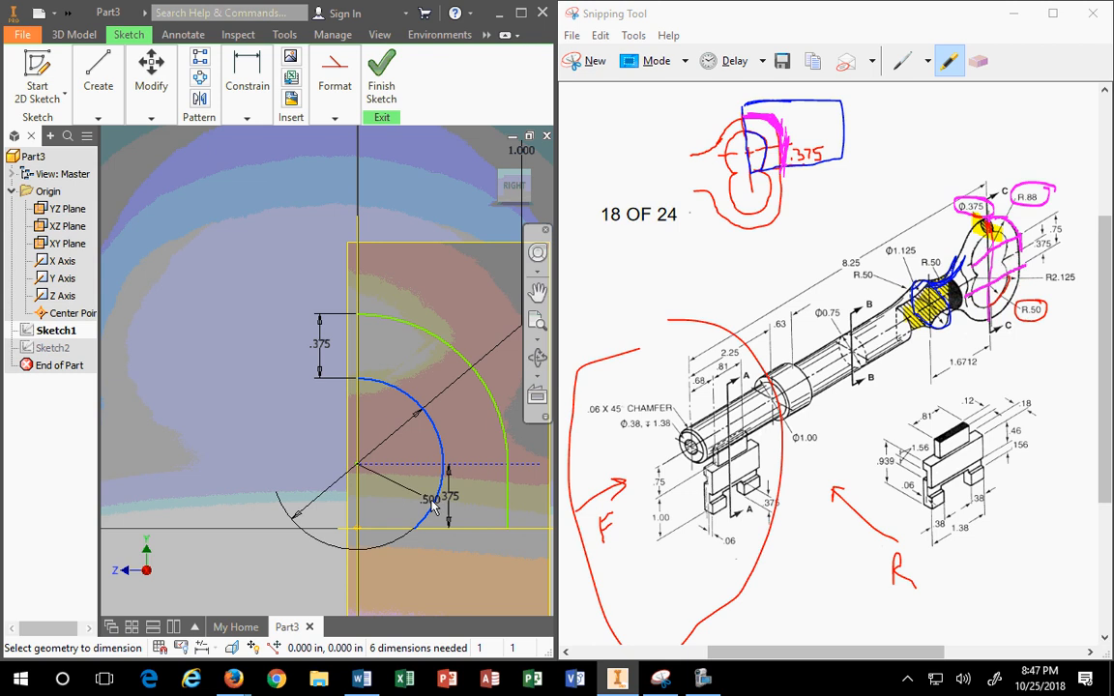
pyautogui.press('Escape')
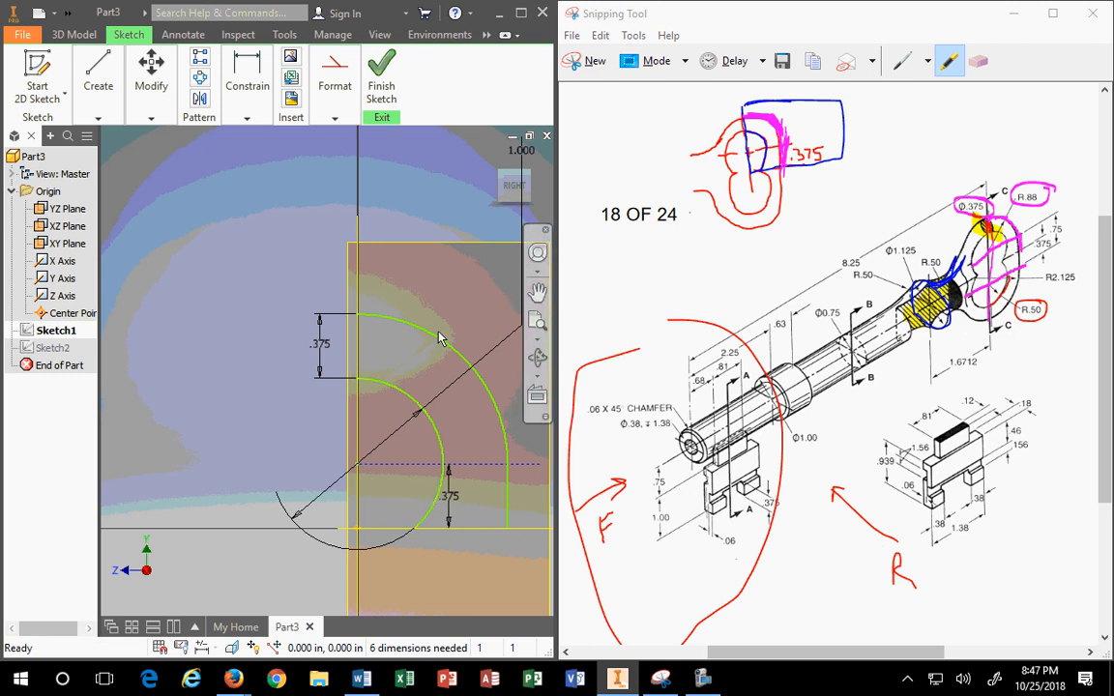
pyautogui.scroll(-2, 448, 348)
pyautogui.scroll(2, 476, 365)
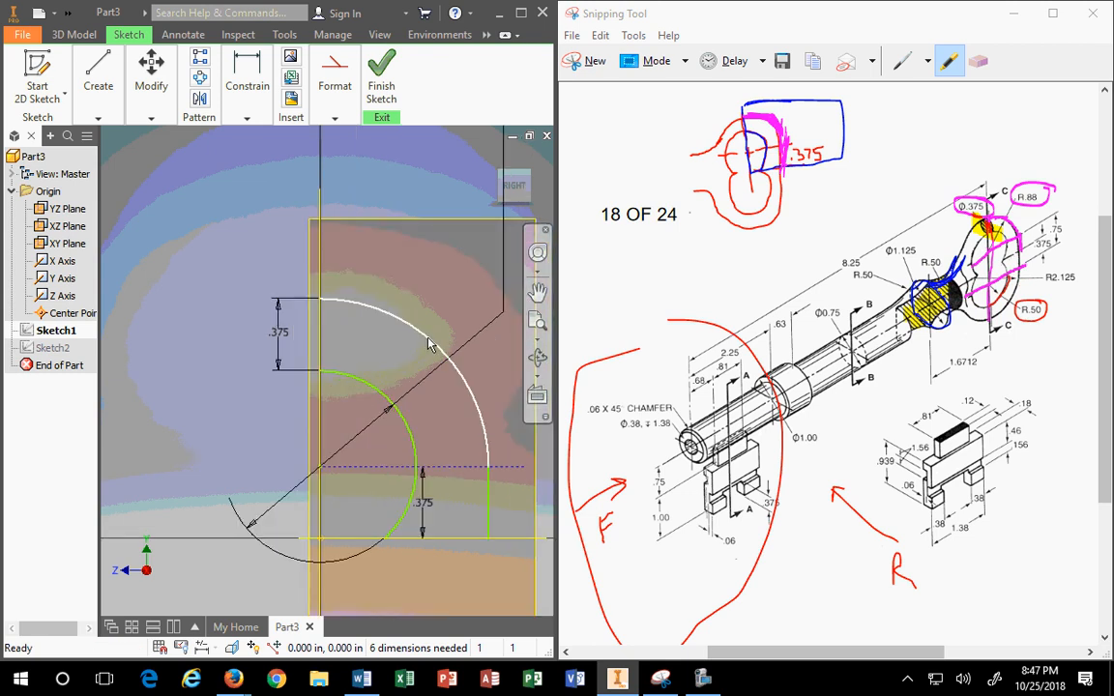
pyautogui.moveTo(437, 341)
pyautogui.mouseDown()
pyautogui.moveTo(454, 323)
pyautogui.moveTo(512, 322)
pyautogui.moveTo(472, 324)
pyautogui.mouseUp()
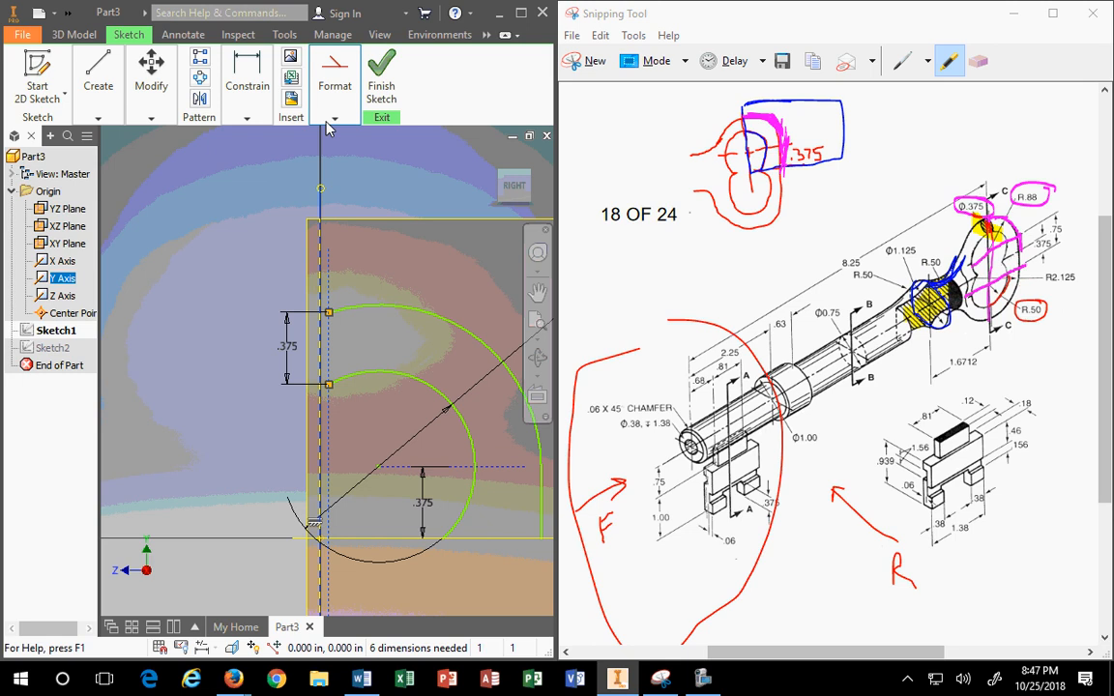
# Step: Try making the arc edge collinear with the Y axis, which is already constrained
pyautogui.click(246, 114)
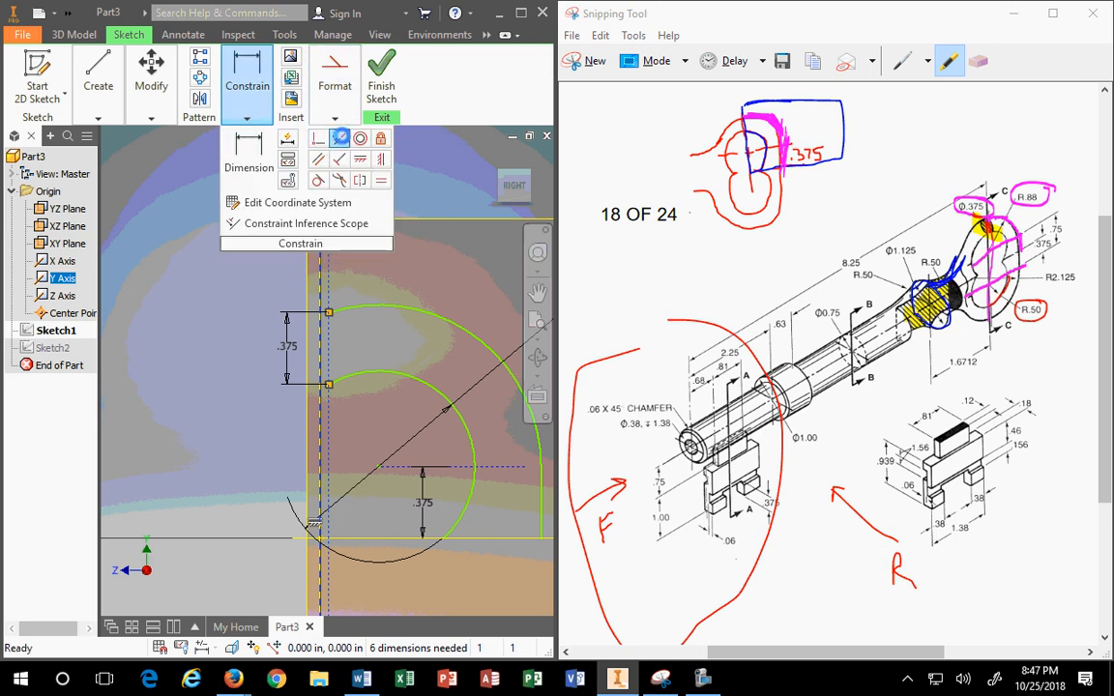
pyautogui.click(340, 140)
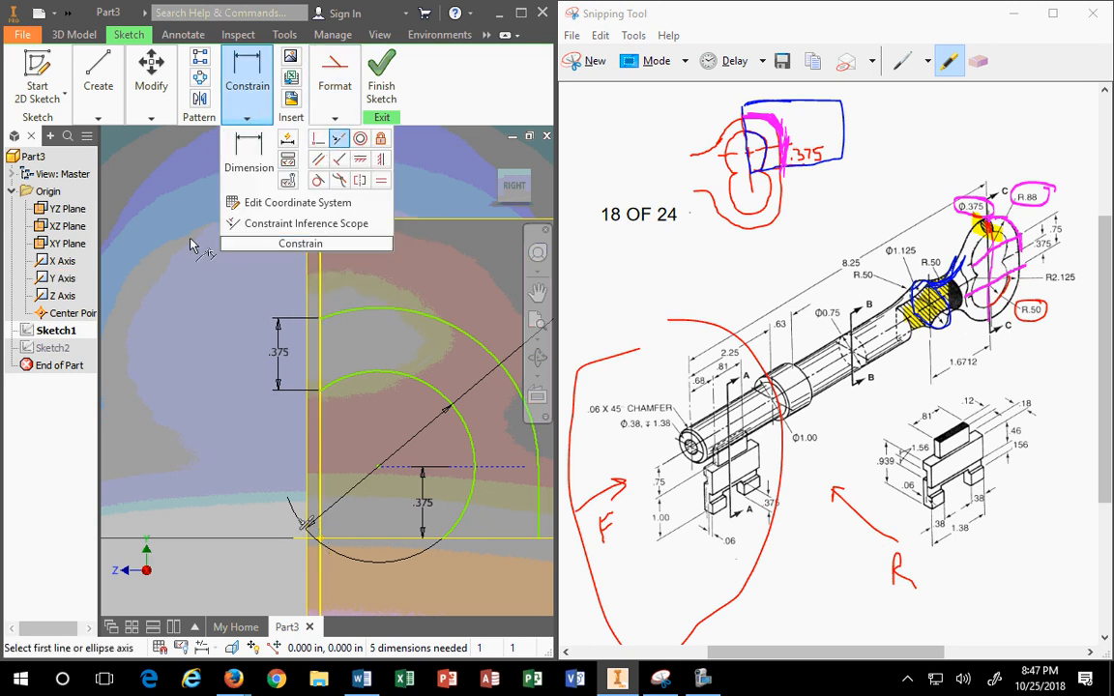
pyautogui.click(323, 388)
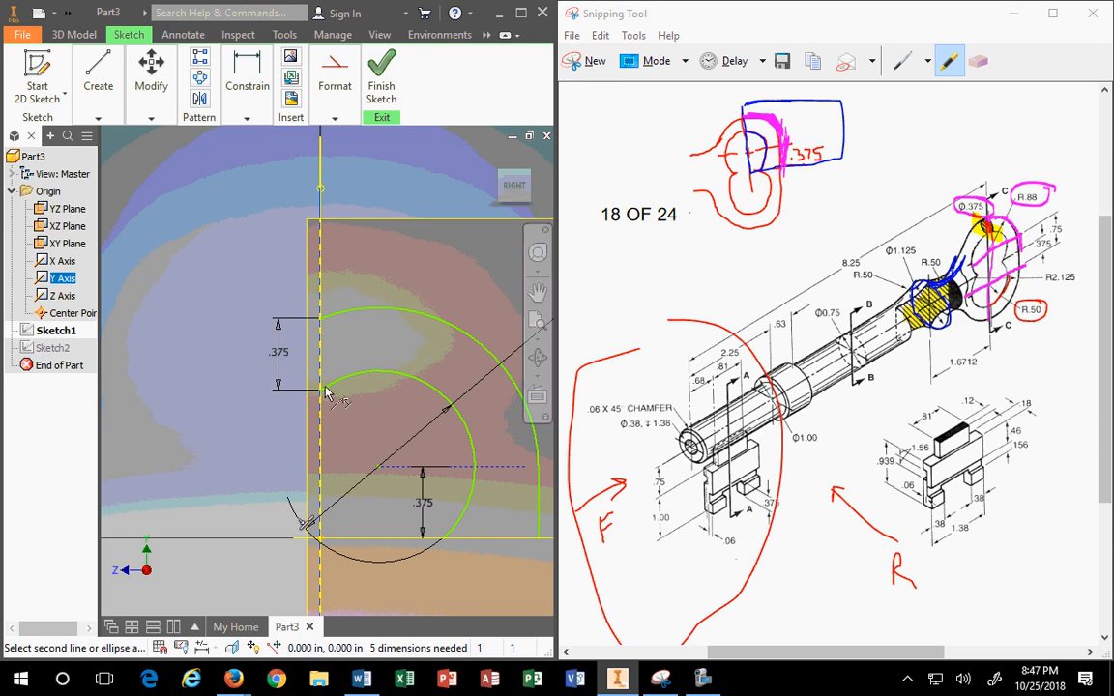
pyautogui.click(323, 430)
pyautogui.press('Escape')
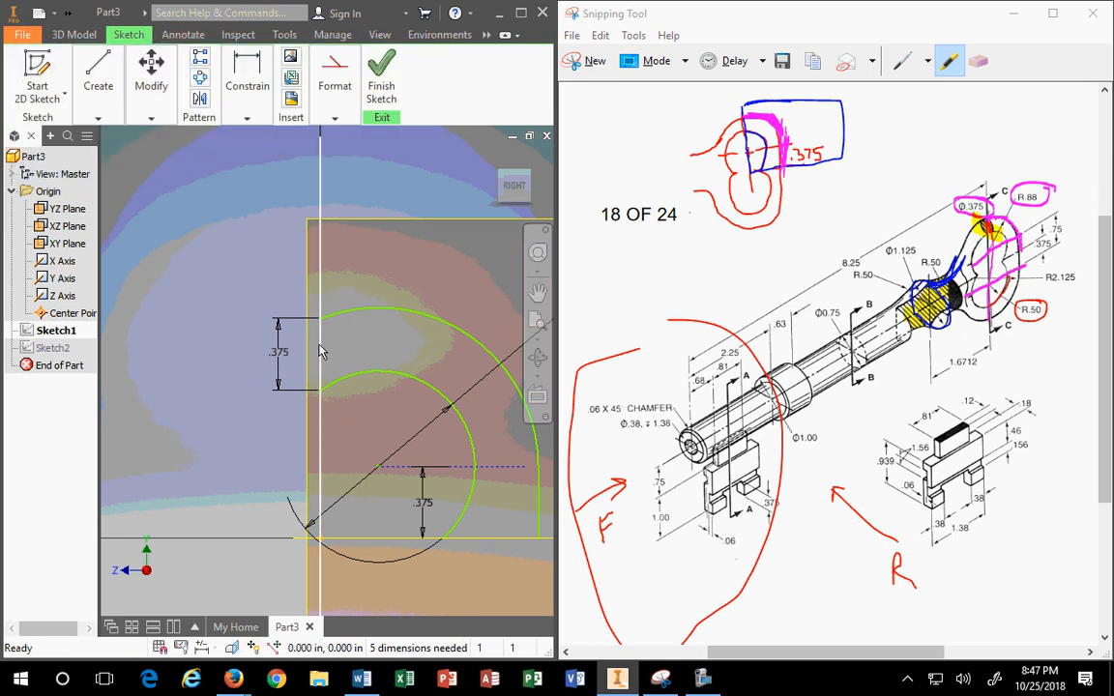
pyautogui.scroll(4, 356, 351)
# Step: Drag the arcs, the circle, and the circle's centre to test how the sketch holds
pyautogui.moveTo(359, 350)
pyautogui.mouseDown()
pyautogui.moveTo(391, 340)
pyautogui.moveTo(377, 341)
pyautogui.moveTo(361, 382)
pyautogui.mouseUp()
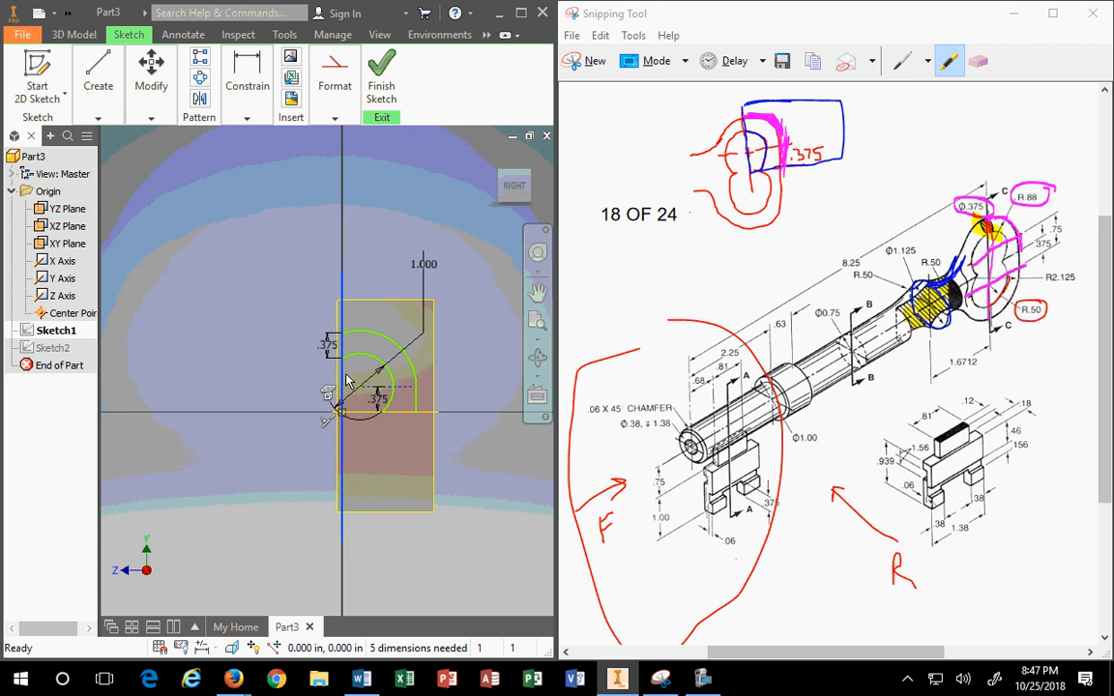
pyautogui.scroll(-4, 361, 382)
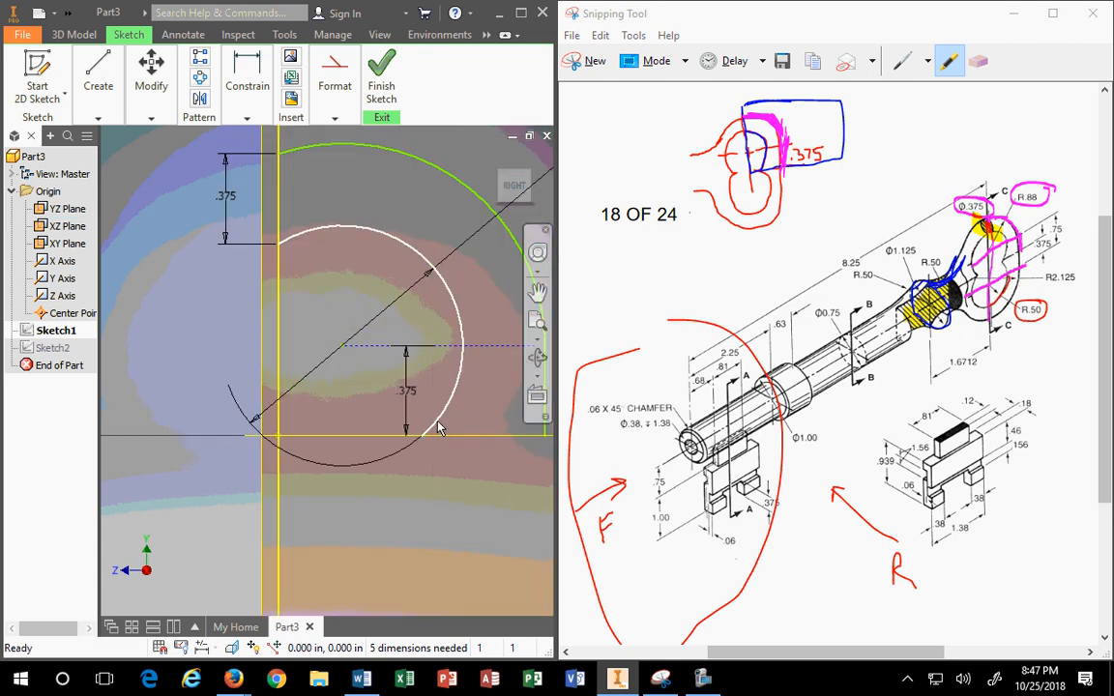
pyautogui.moveTo(442, 427)
pyautogui.mouseDown()
pyautogui.moveTo(479, 423)
pyautogui.moveTo(408, 408)
pyautogui.moveTo(457, 394)
pyautogui.moveTo(447, 410)
pyautogui.moveTo(433, 407)
pyautogui.mouseUp()
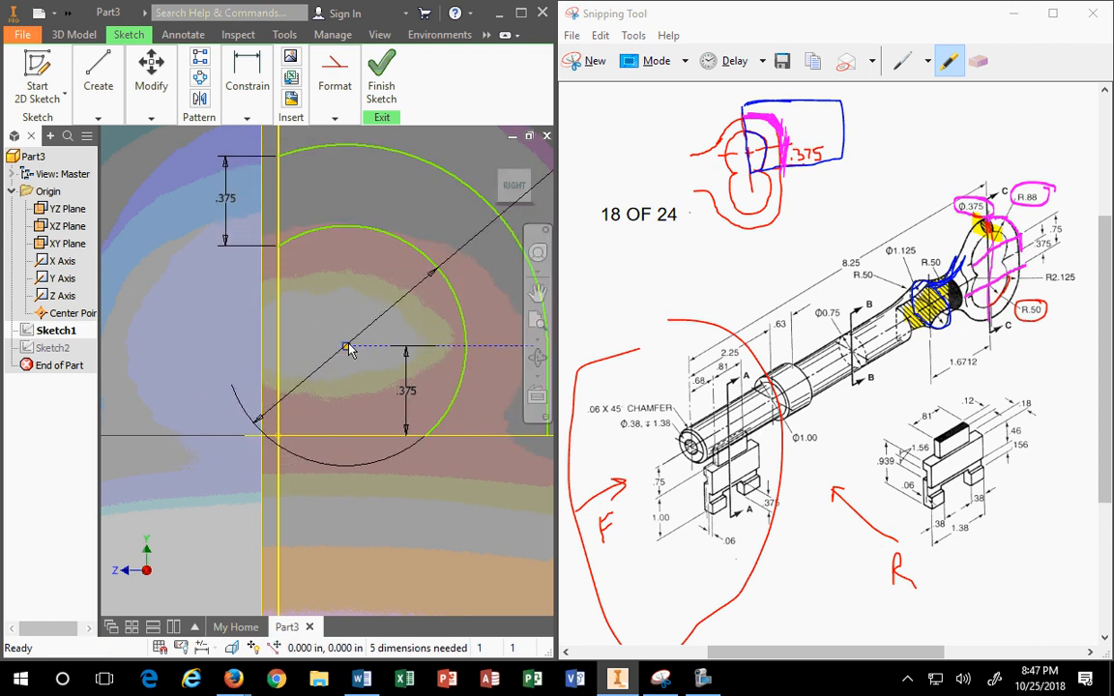
pyautogui.moveTo(329, 344)
pyautogui.mouseDown()
pyautogui.moveTo(386, 345)
pyautogui.moveTo(327, 346)
pyautogui.moveTo(348, 348)
pyautogui.mouseUp()
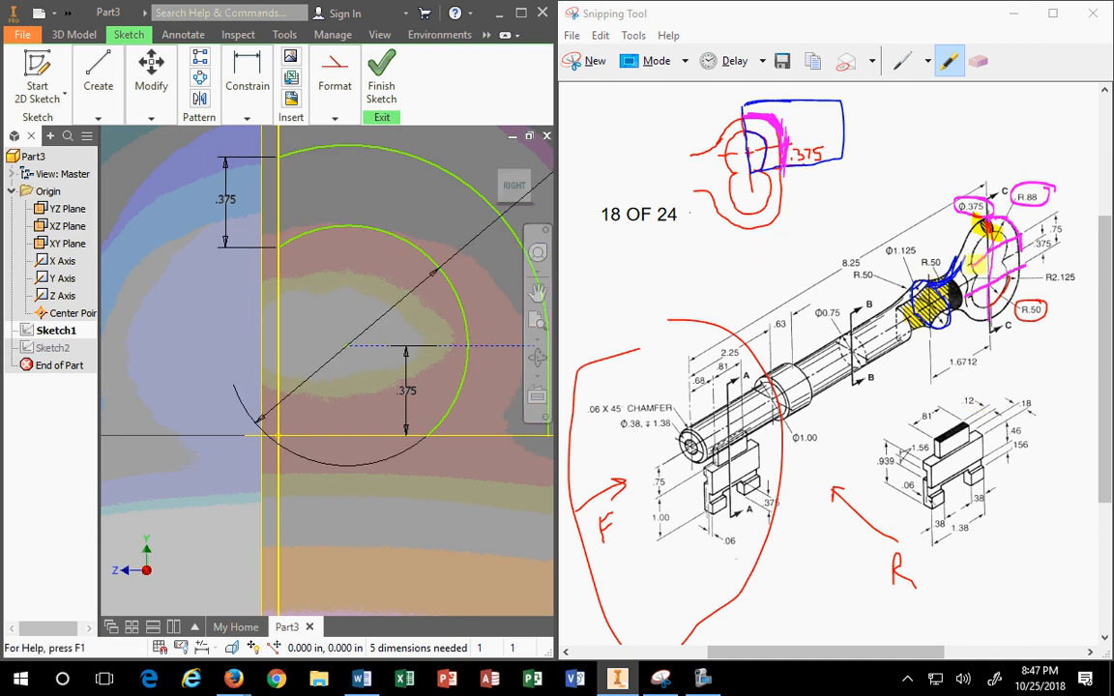
# Step: Highlight the 1.6712 and 8.25 dimensions and the C–C section line in yellow
pyautogui.moveTo(932, 364)
pyautogui.mouseDown()
pyautogui.moveTo(986, 363)
pyautogui.moveTo(923, 356)
pyautogui.moveTo(986, 374)
pyautogui.mouseUp()
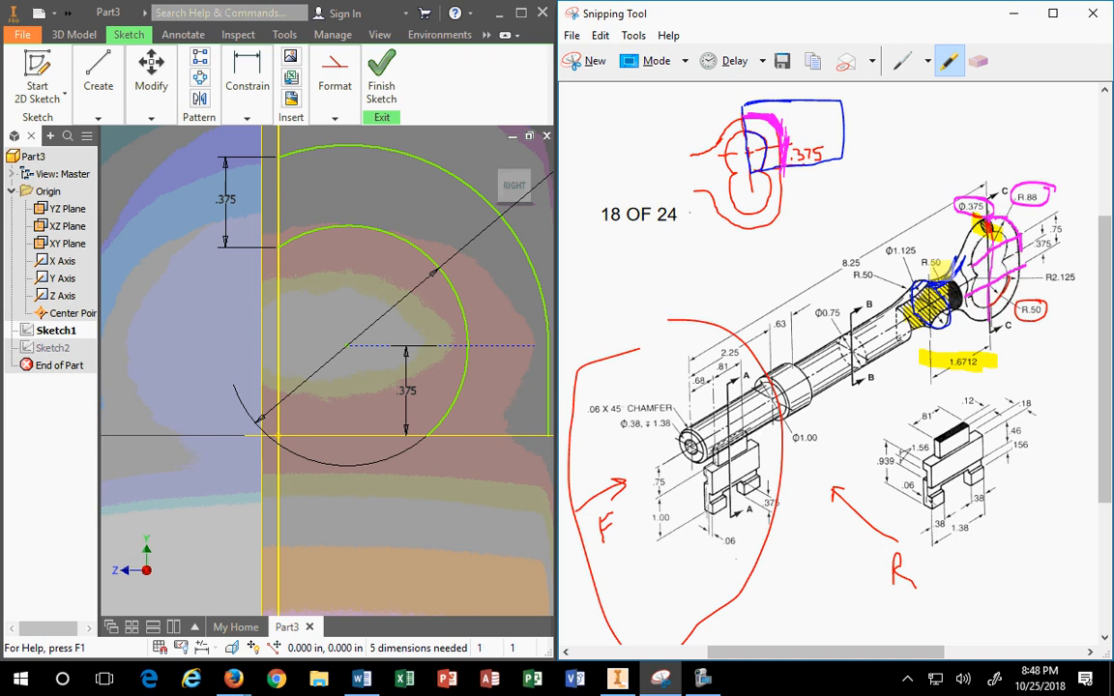
pyautogui.moveTo(927, 259)
pyautogui.mouseDown()
pyautogui.moveTo(928, 397)
pyautogui.moveTo(1008, 339)
pyautogui.mouseUp()
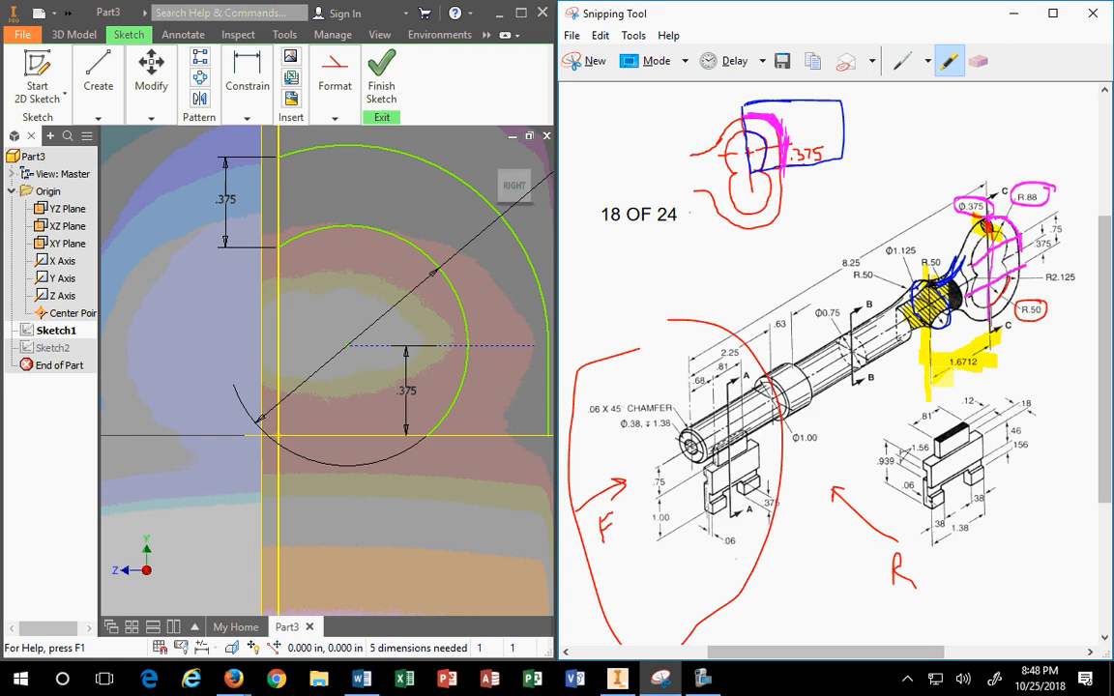
pyautogui.scroll(-5, 298, 245)
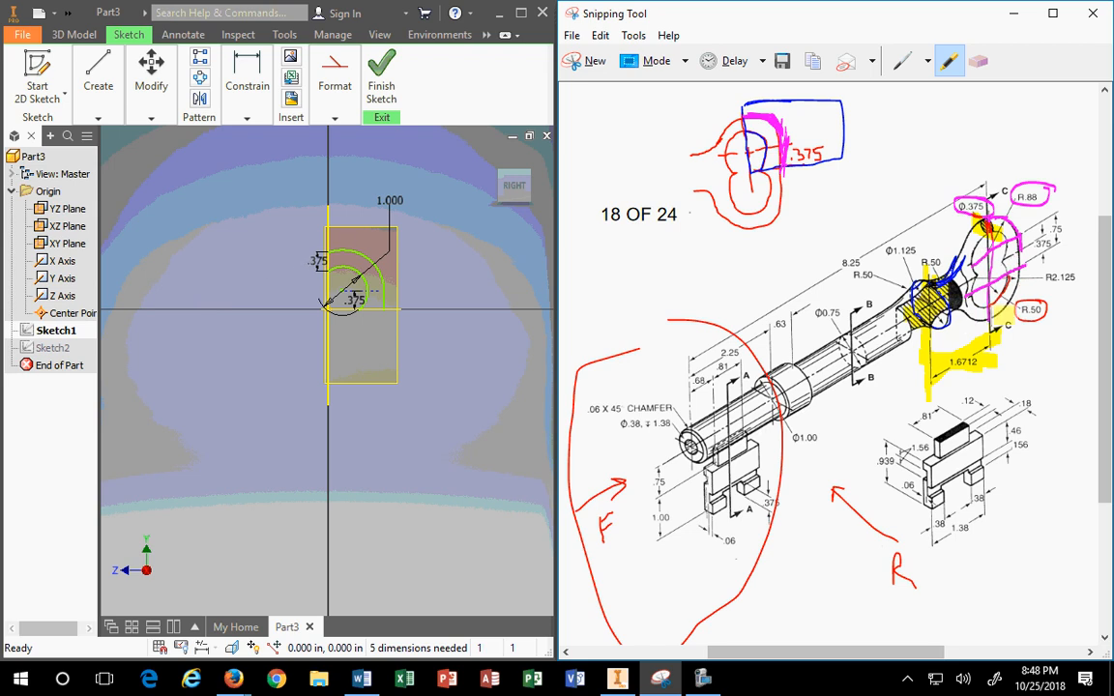
pyautogui.moveTo(827, 266); pyautogui.dragTo(864, 267)
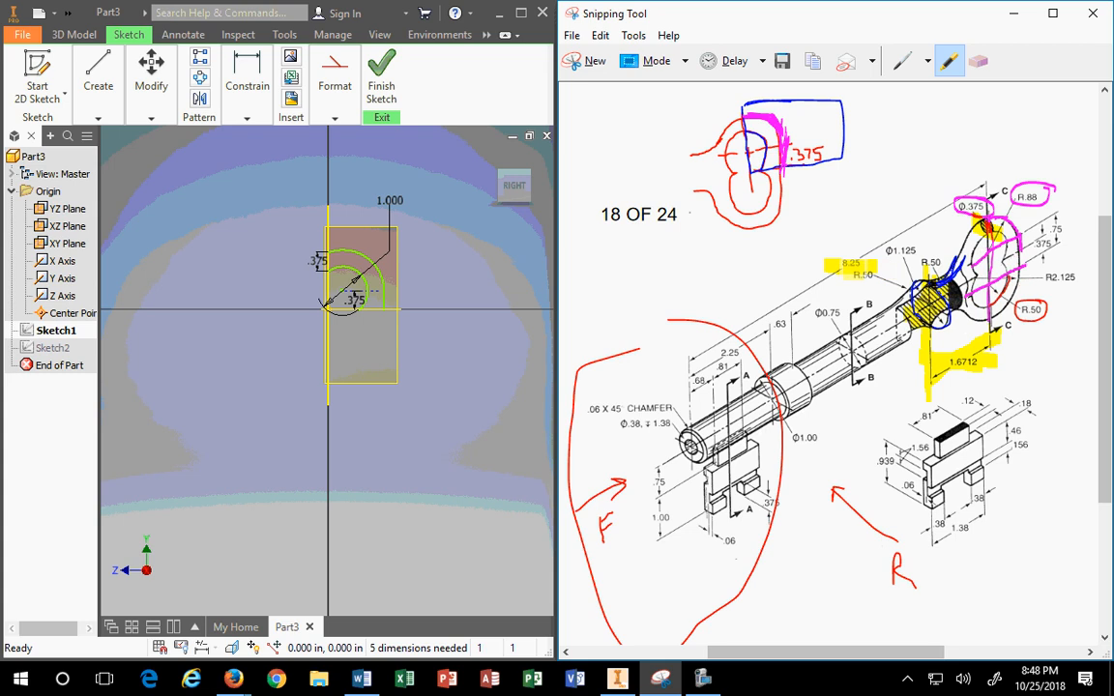
pyautogui.moveTo(985, 184)
pyautogui.mouseDown()
pyautogui.moveTo(685, 356)
pyautogui.moveTo(693, 471)
pyautogui.mouseUp()
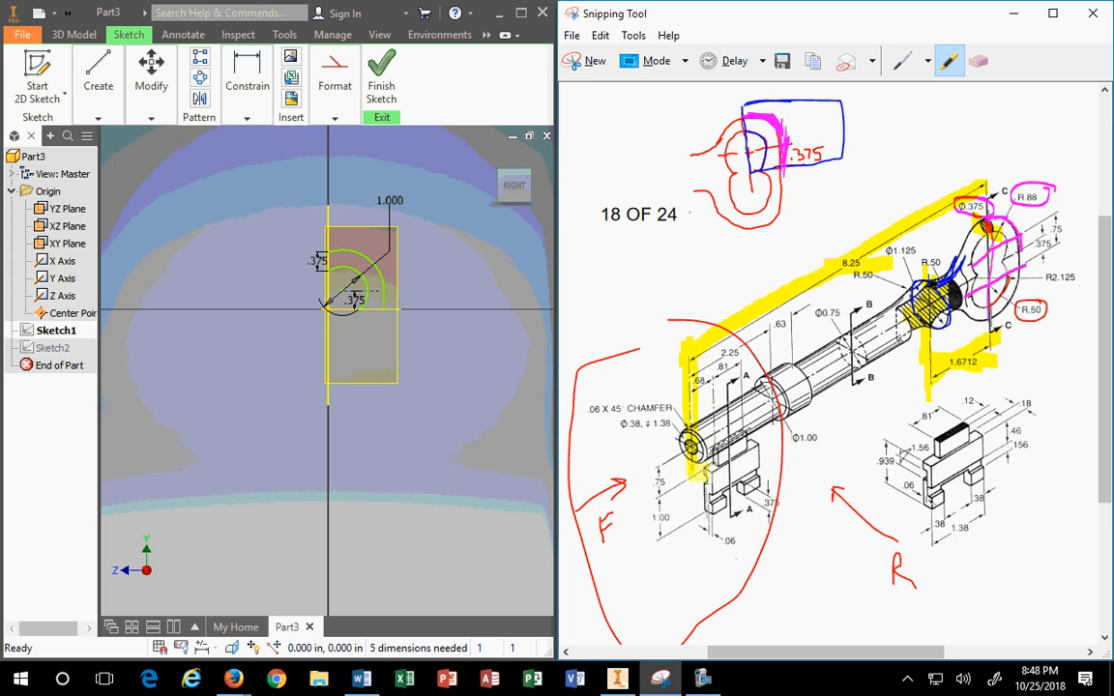
pyautogui.moveTo(988, 197)
pyautogui.mouseDown()
pyautogui.moveTo(989, 311)
pyautogui.moveTo(1004, 357)
pyautogui.mouseUp()
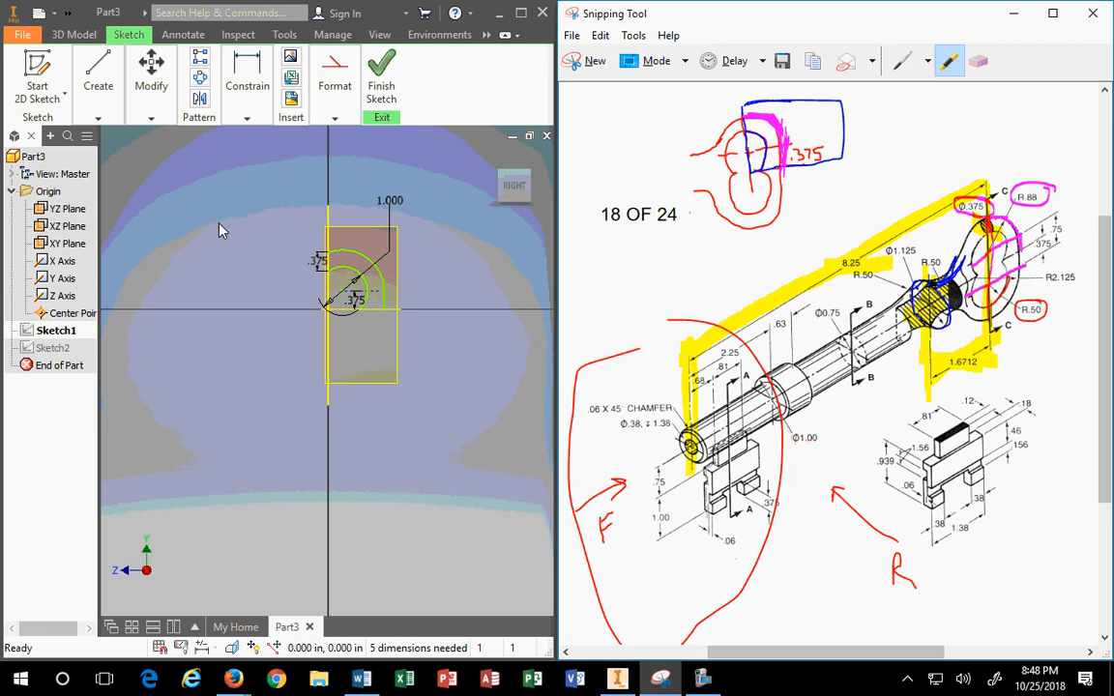
pyautogui.scroll(-4, 295, 260)
pyautogui.press('Escape')
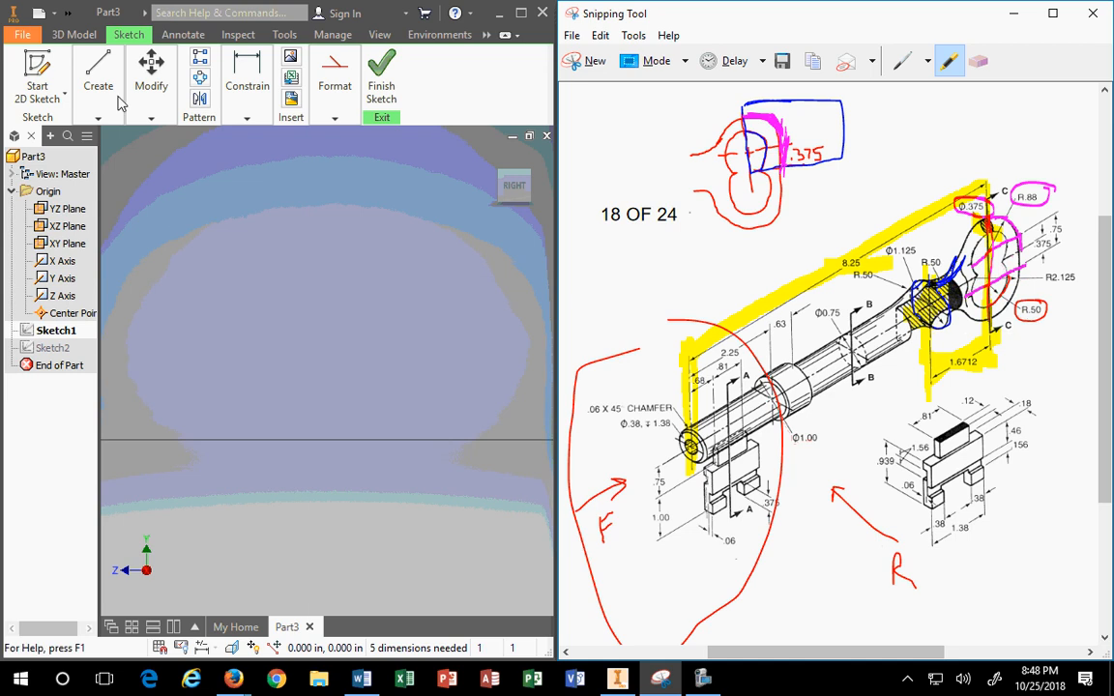
# Step: Return to Inventor and pan the Sketch1 section right of centre, expanding the Create tools
pyautogui.click(386, 316)
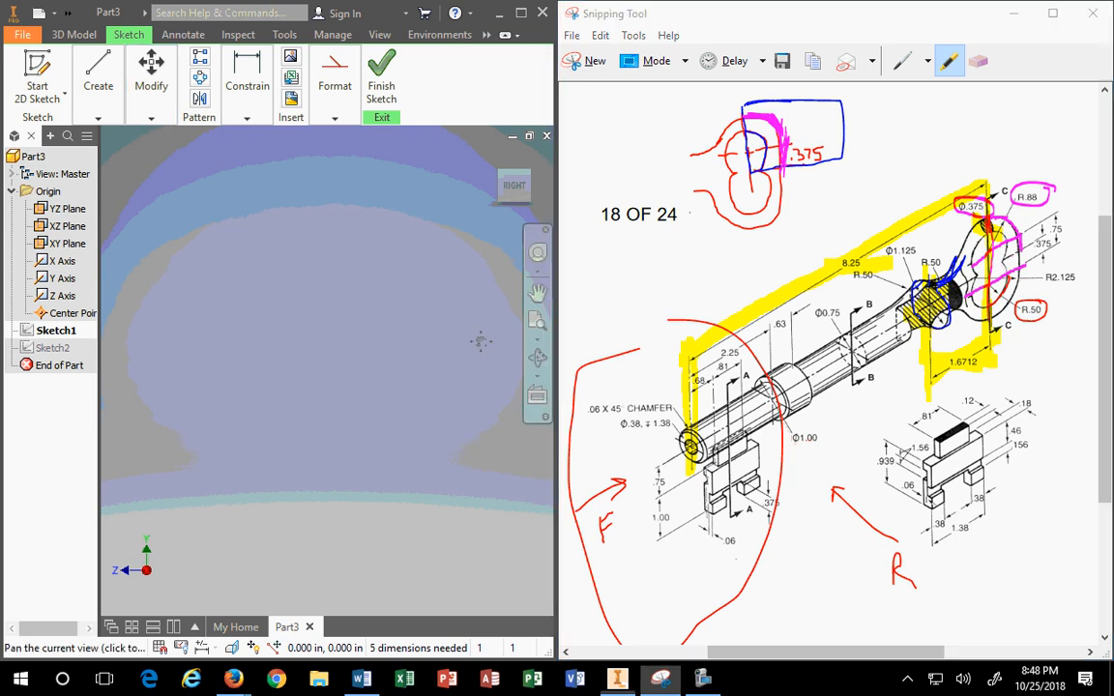
pyautogui.scroll(3, 199, 300)
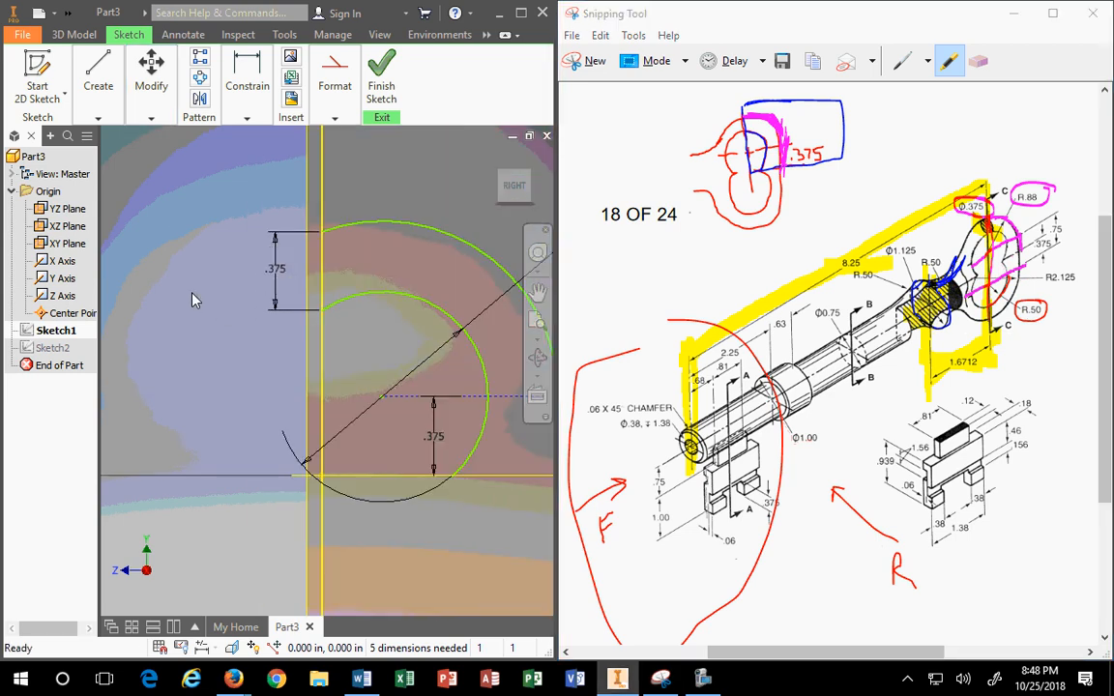
pyautogui.scroll(-6, 234, 308)
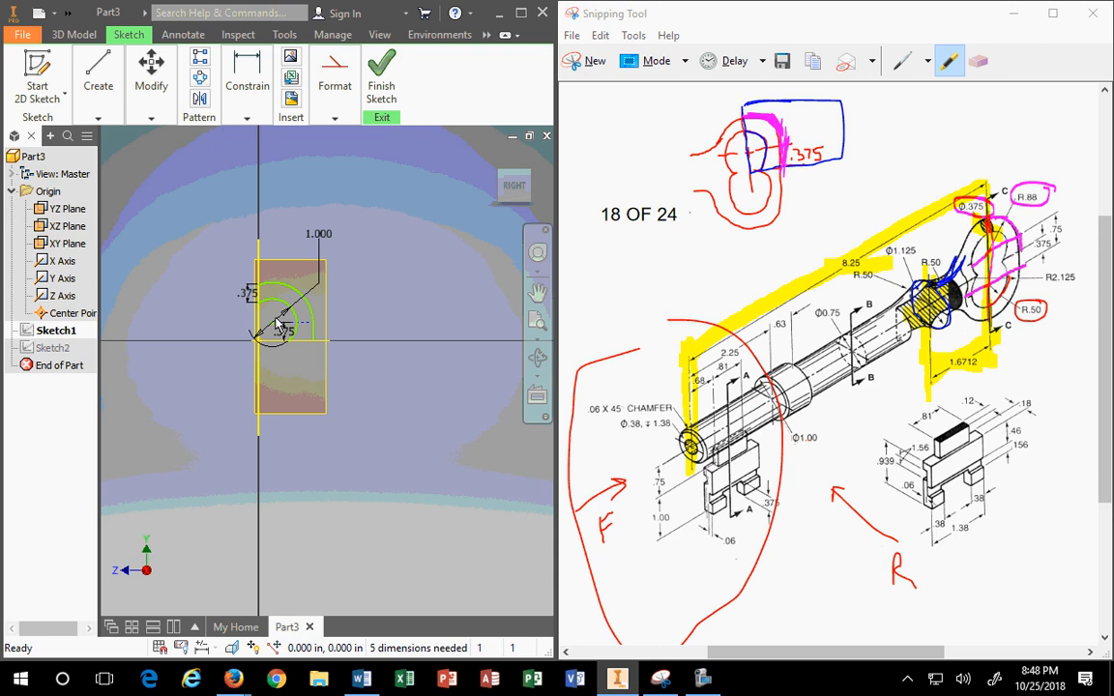
pyautogui.moveTo(186, 287); pyautogui.dragTo(363, 288, button='middle')
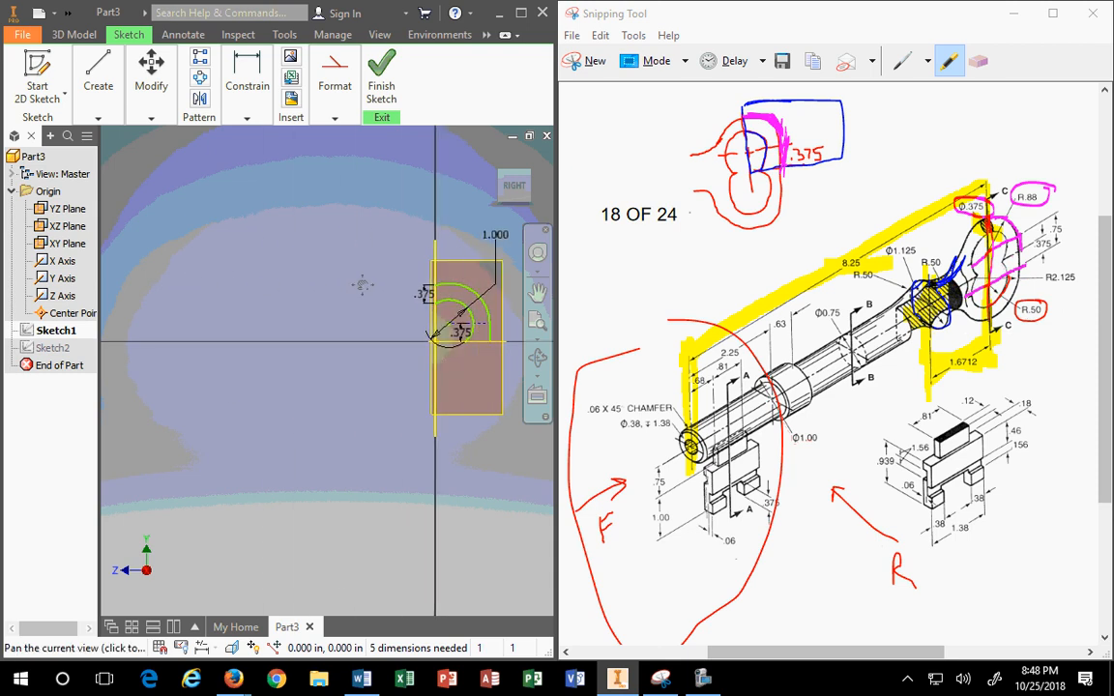
pyautogui.click(107, 82)
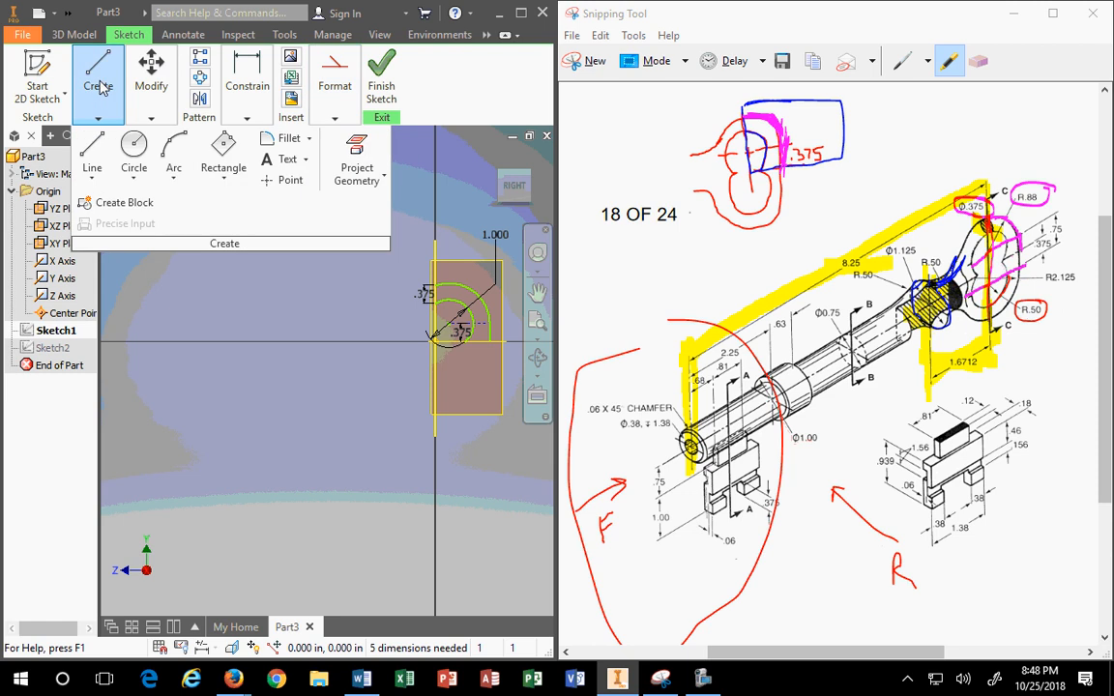
# Step: Draw a horizontal line from the sketch origin far to the left
pyautogui.moveTo(354, 75)
pyautogui.moveTo(76, 115)
pyautogui.click(93, 155)
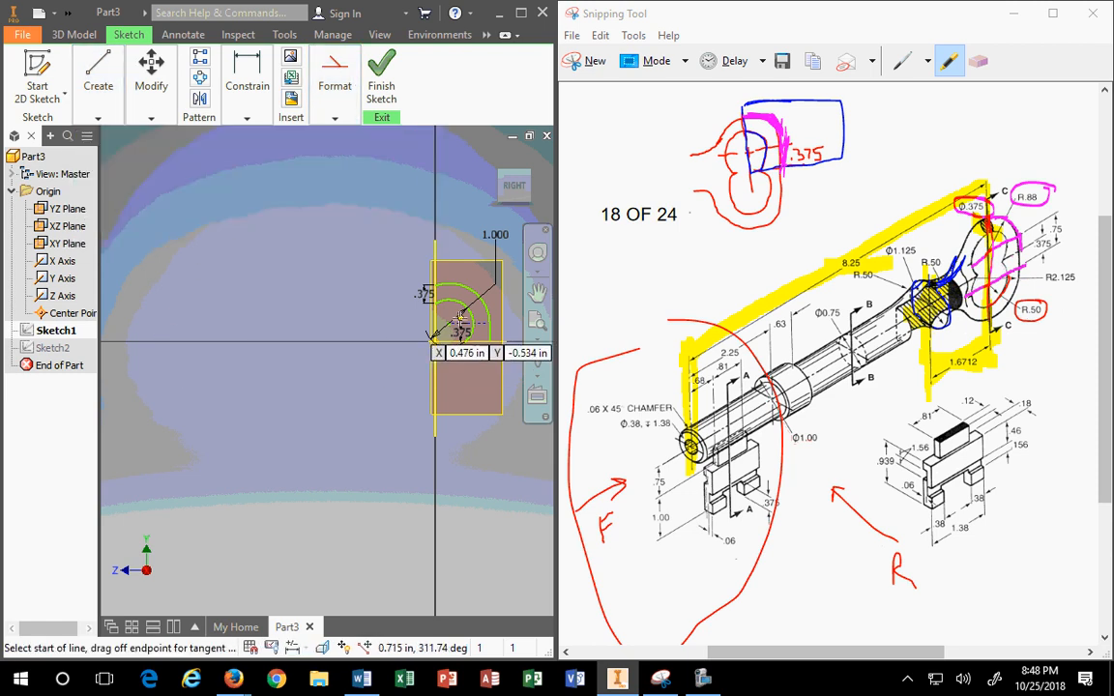
pyautogui.click(432, 340)
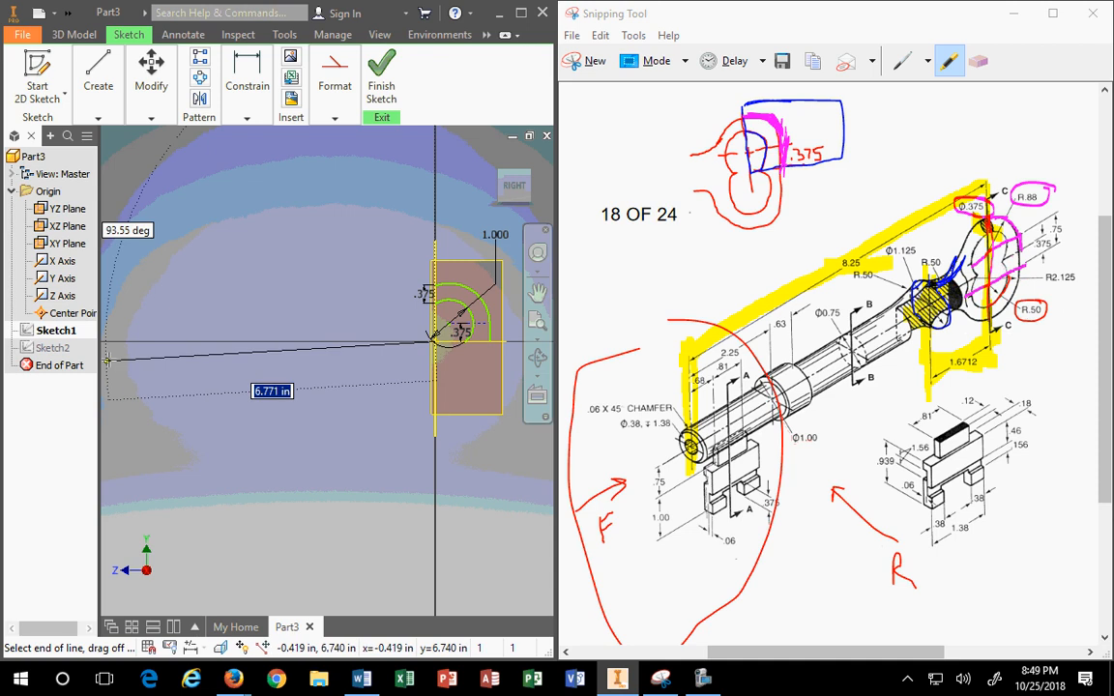
pyautogui.click(143, 341)
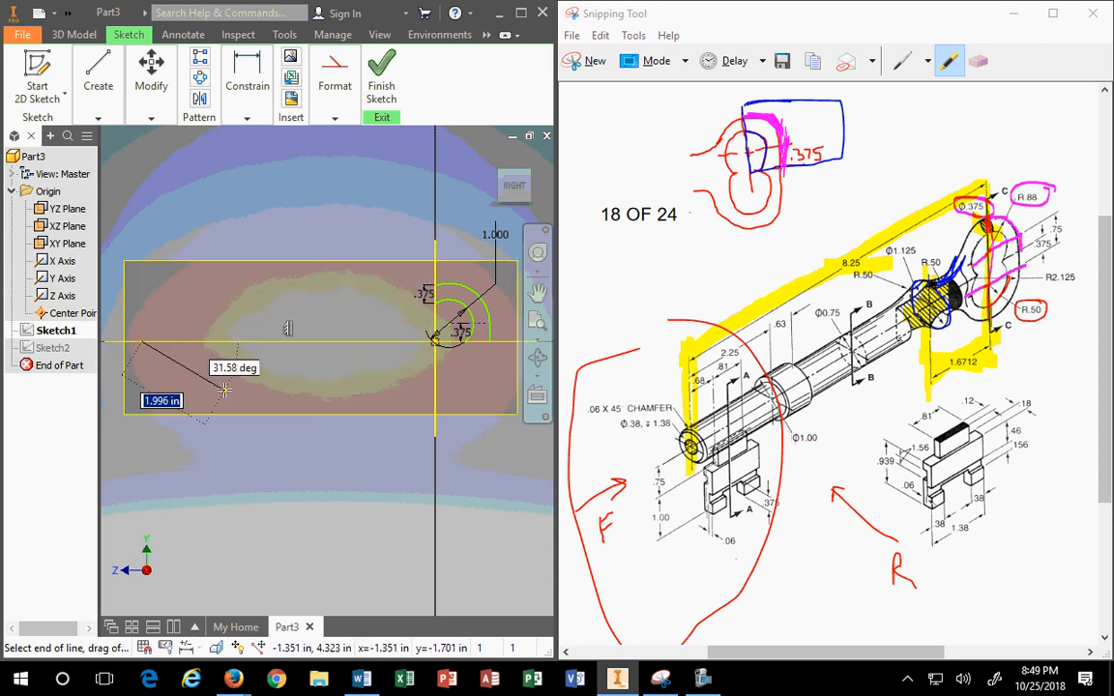
# Step: Dimension the long horizontal length and set it to 8.25 in
pyautogui.click(246, 87)
pyautogui.click(246, 147)
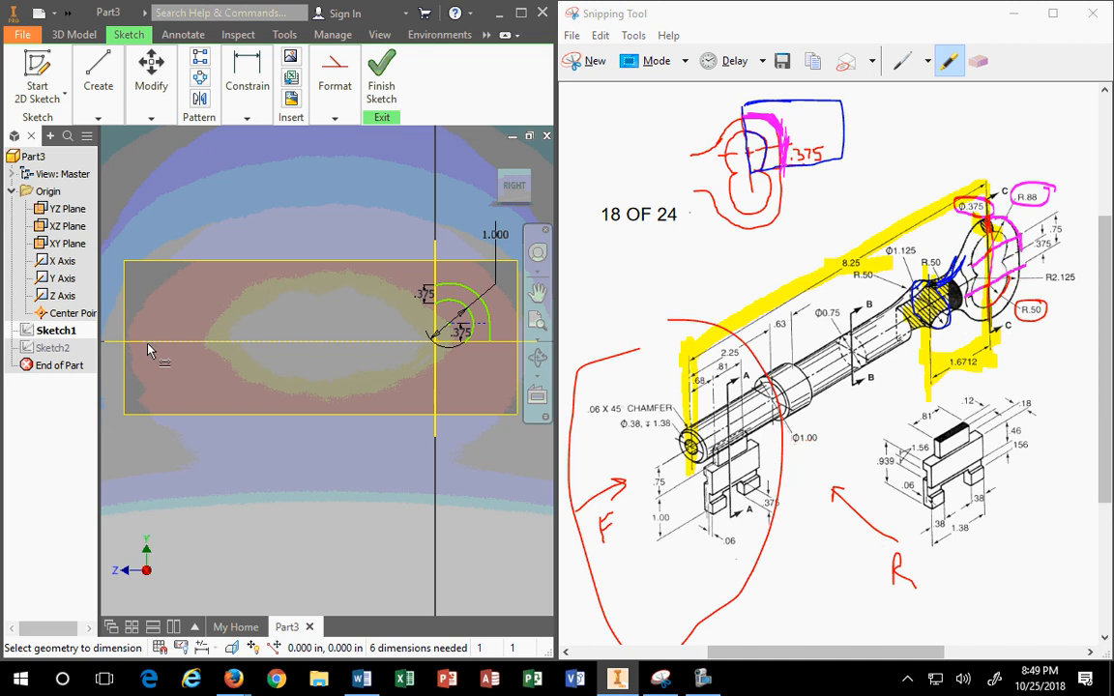
pyautogui.click(460, 305)
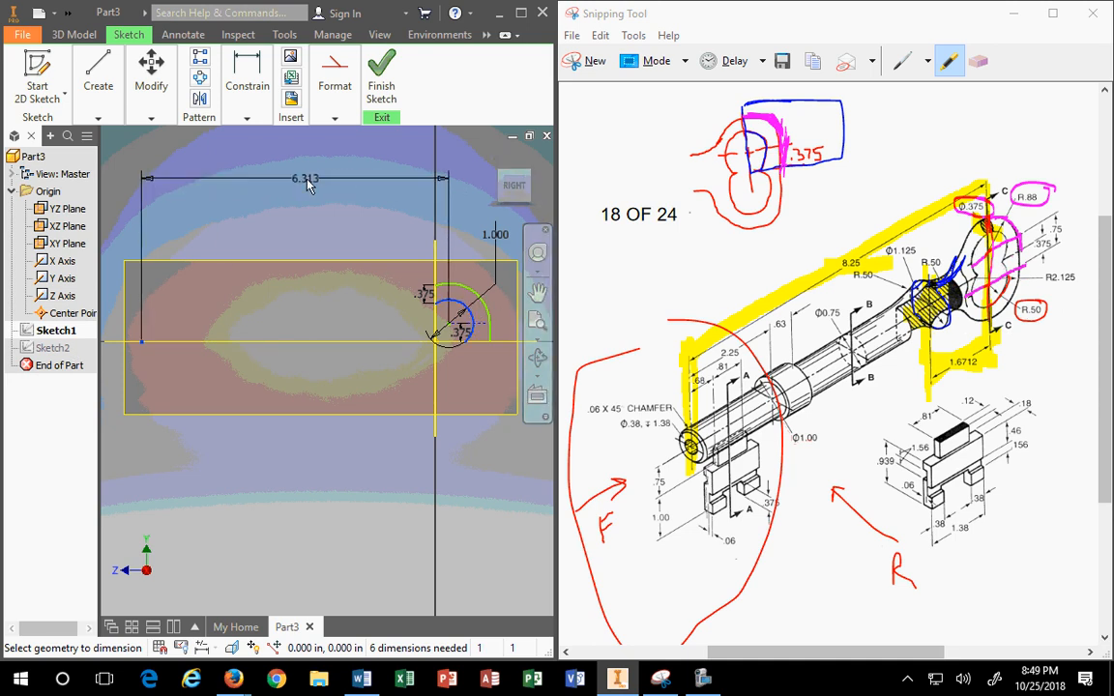
pyautogui.click(363, 179)
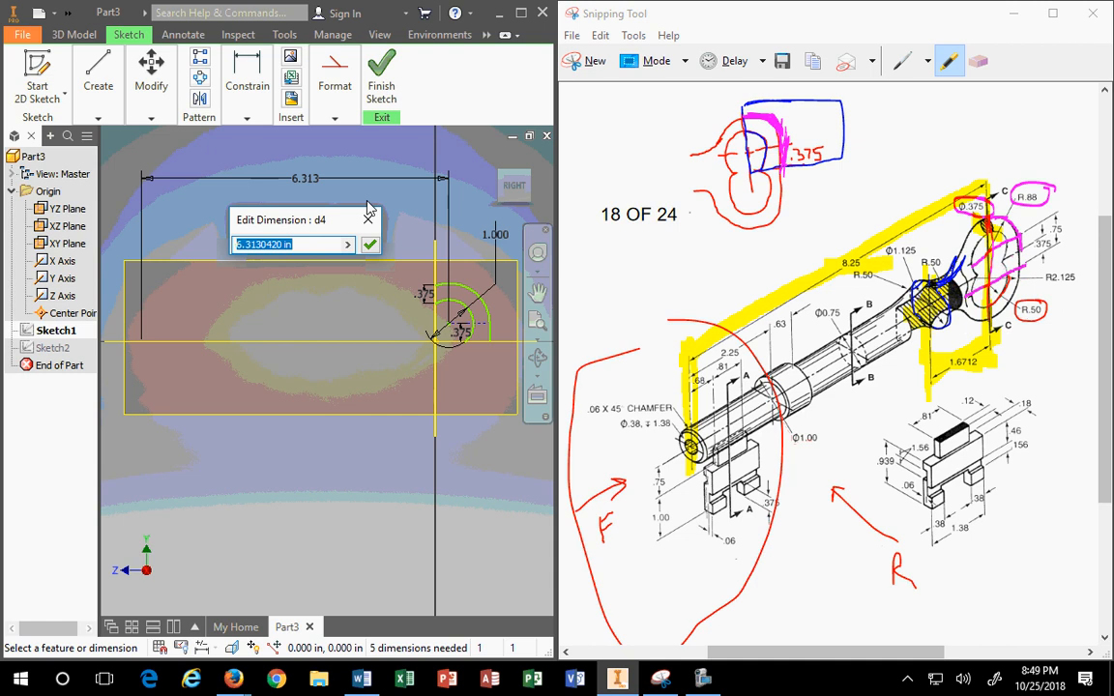
pyautogui.write('8.')
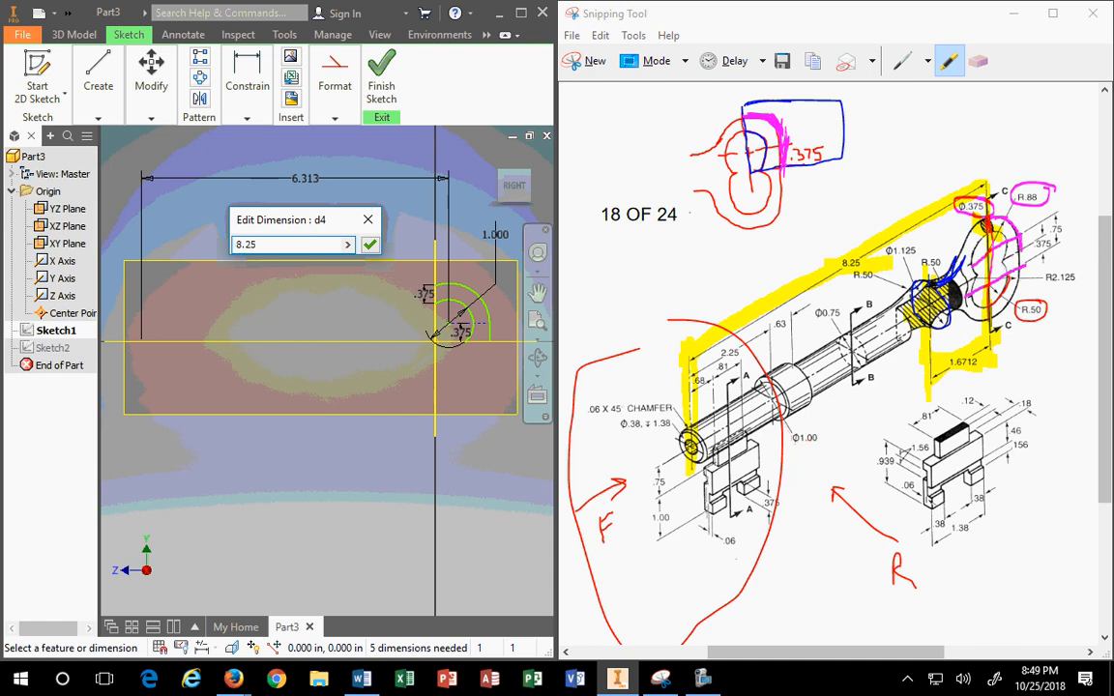
pyautogui.write('25')
pyautogui.press('Return')
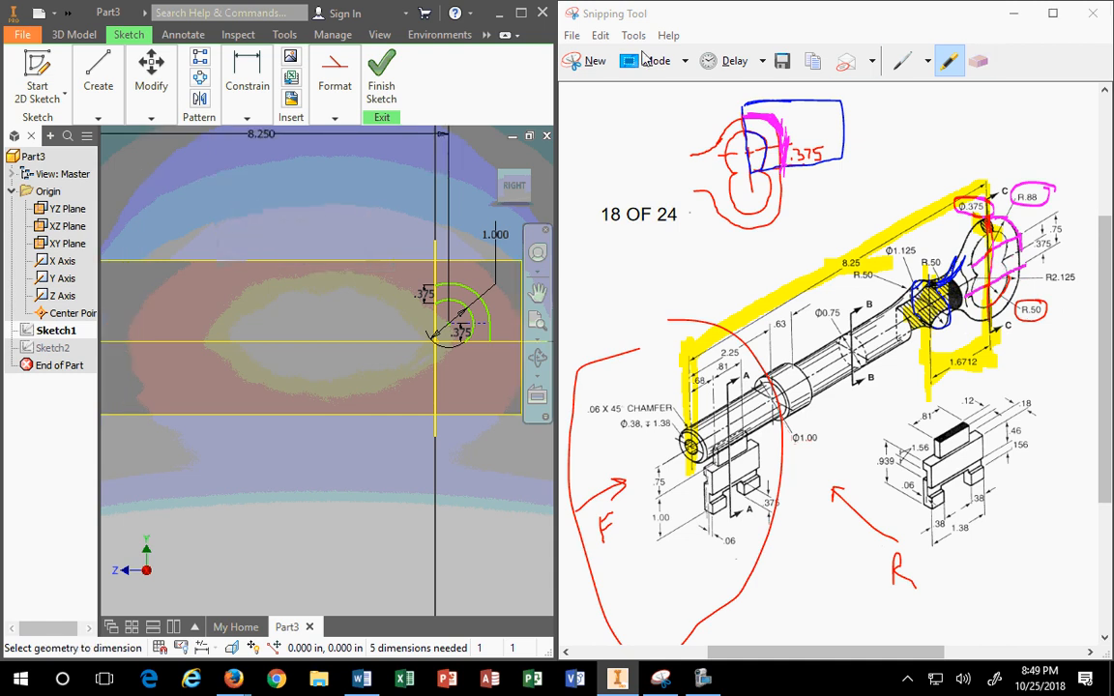
pyautogui.scroll(5, 498, 320)
pyautogui.scroll(-4, 492, 320)
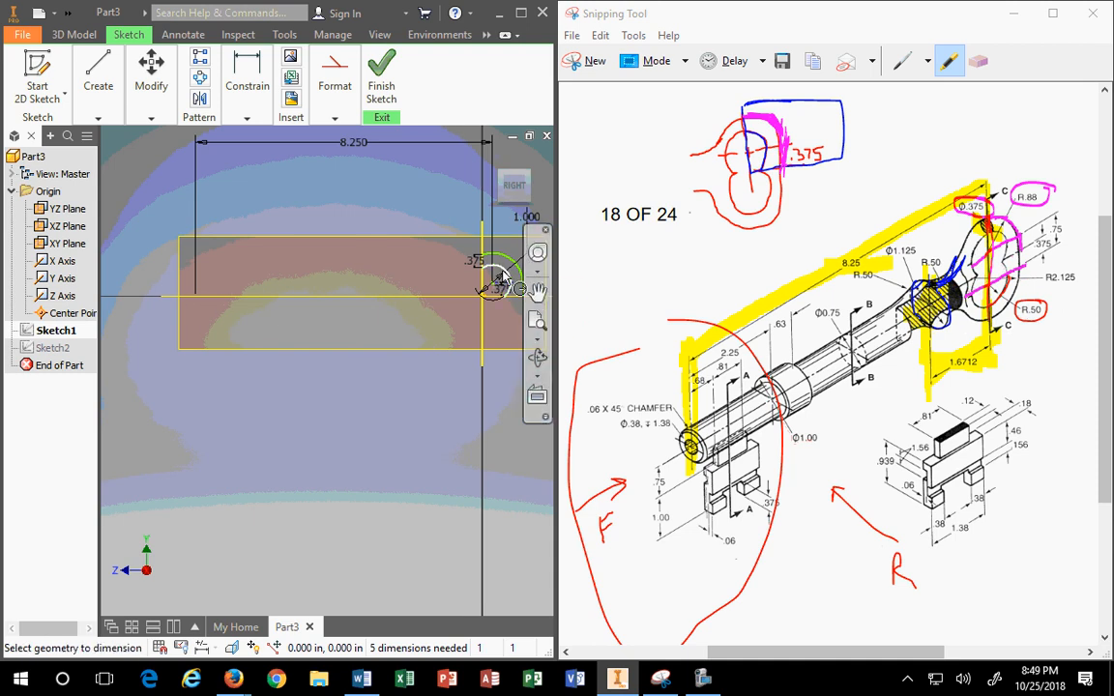
pyautogui.click(98, 86)
# Step: Place a sketch point on the horizontal centre line
pyautogui.click(92, 153)
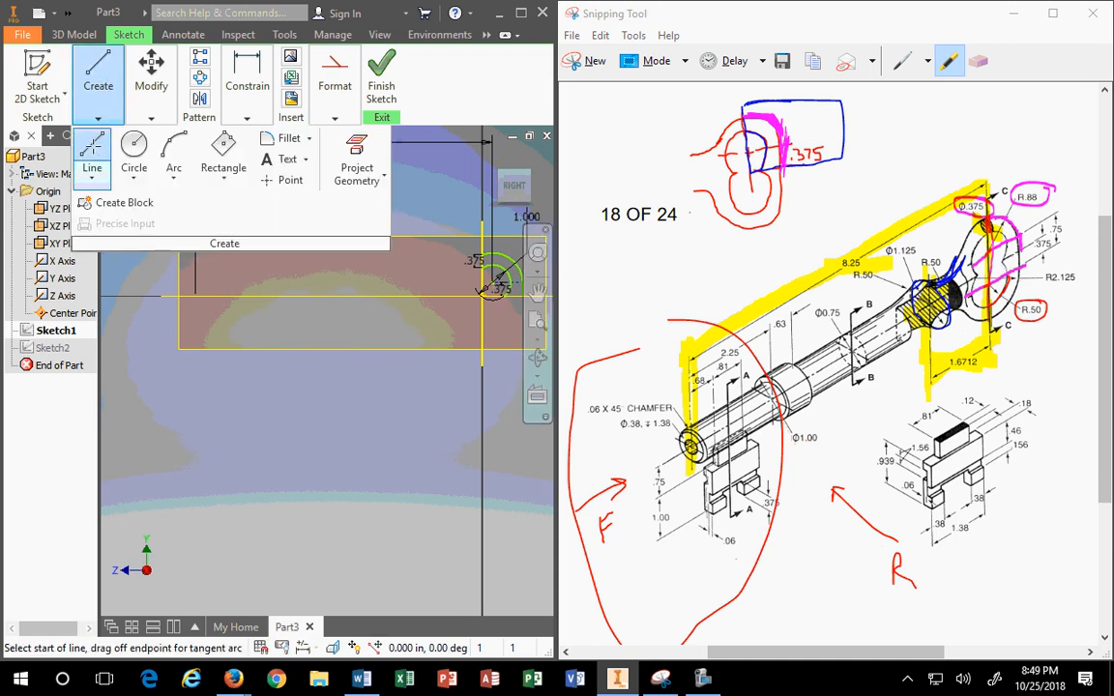
pyautogui.click(98, 106)
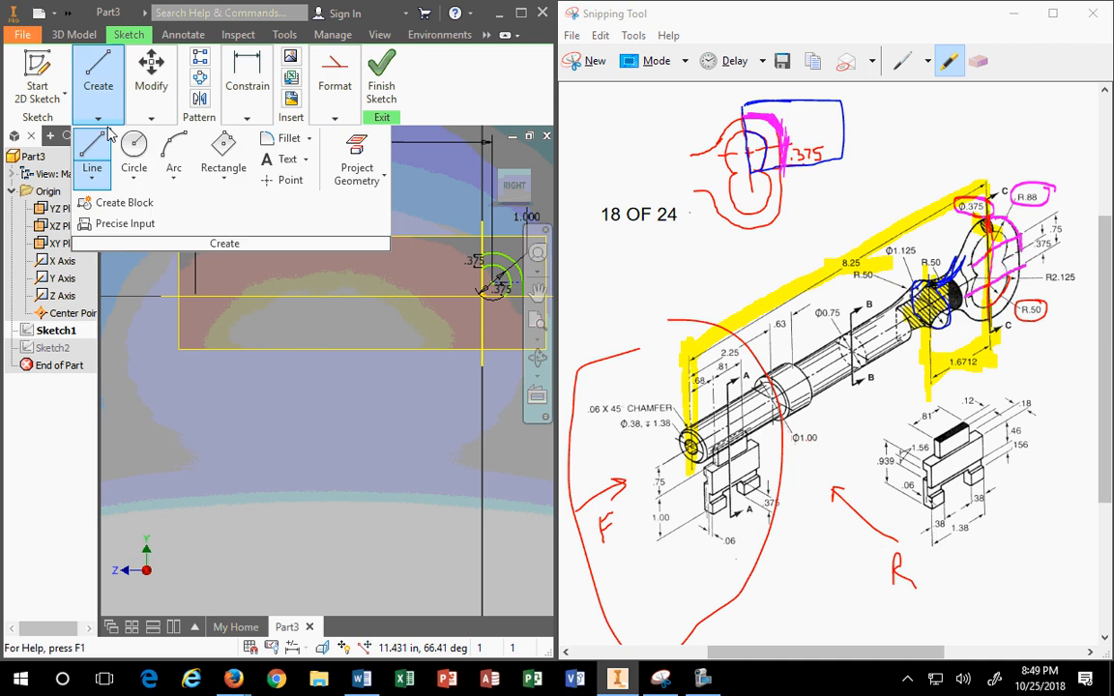
pyautogui.click(288, 180)
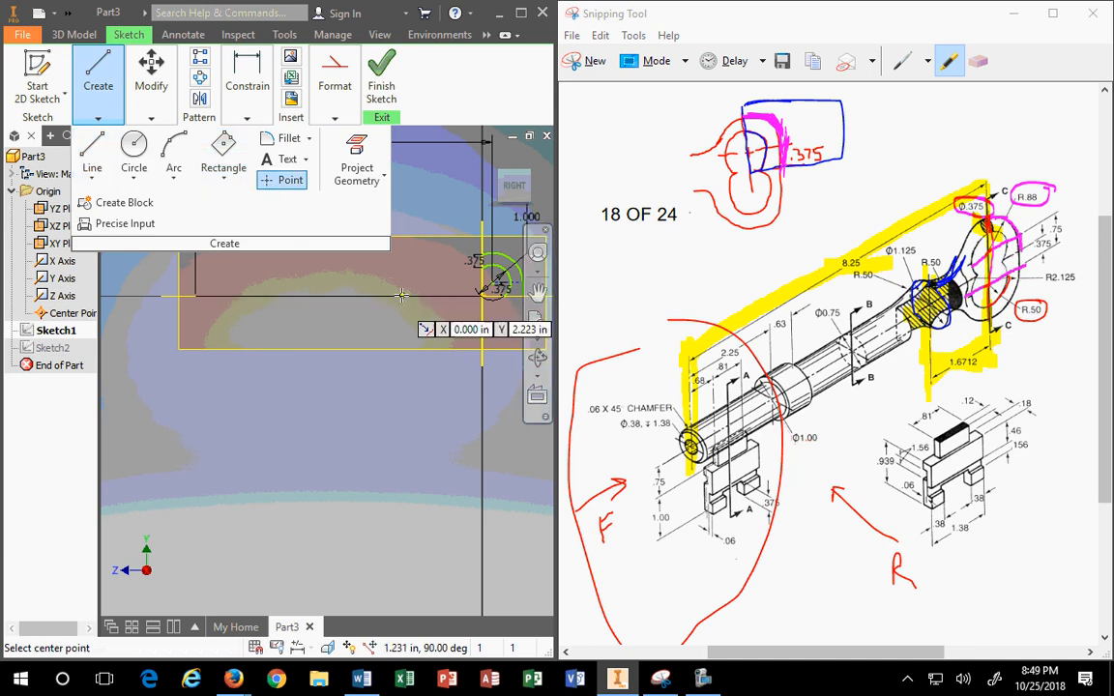
pyautogui.press('Escape')
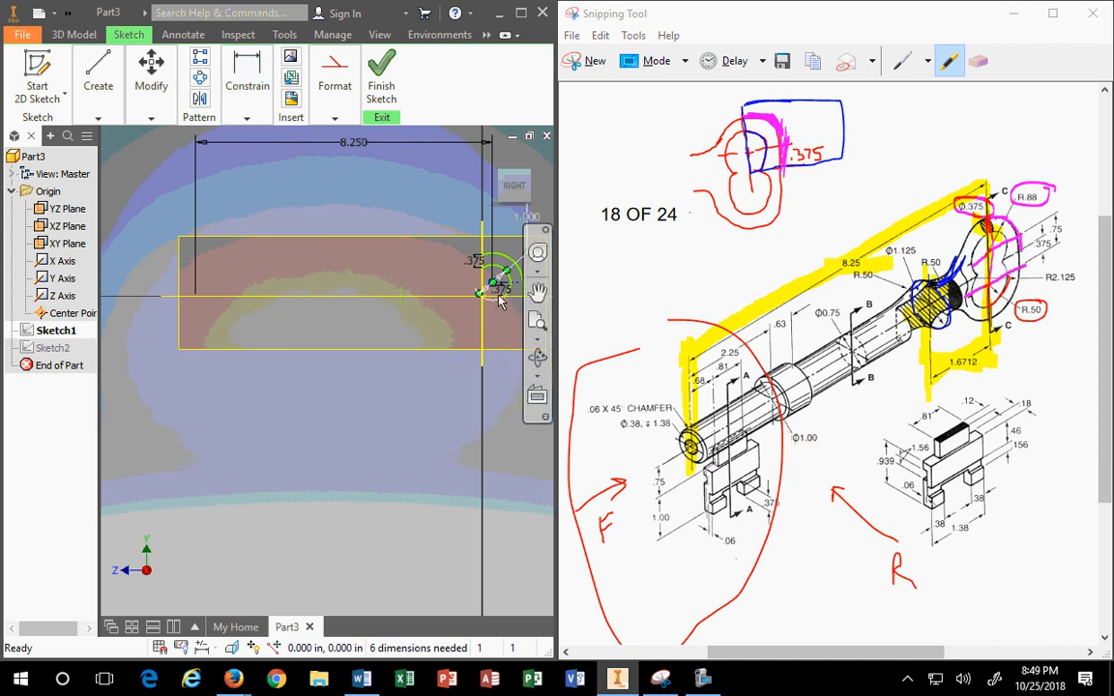
# Step: Dimension the point 1.6712 in from the vertical line
pyautogui.click(247, 92)
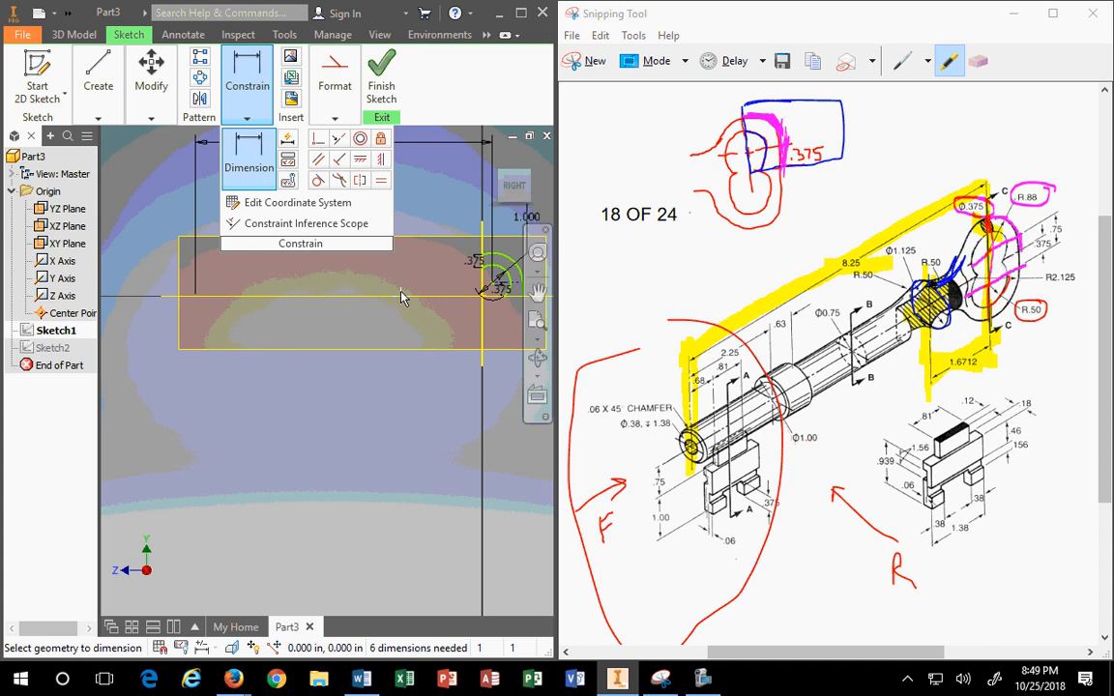
pyautogui.click(492, 280)
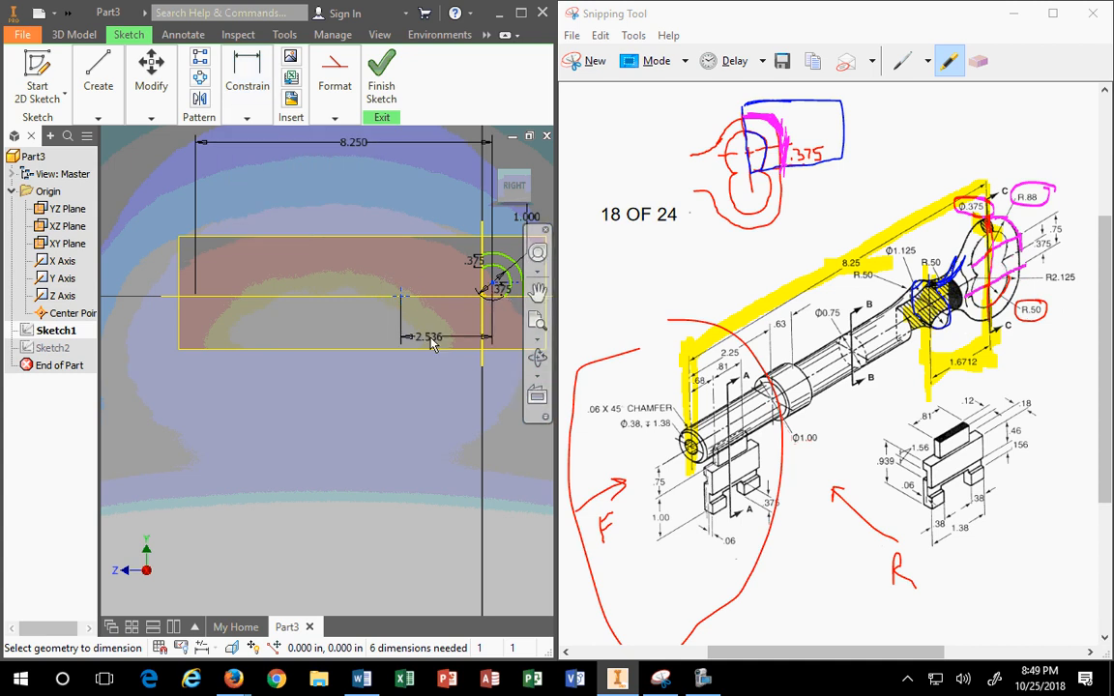
pyautogui.click(442, 342)
pyautogui.write('1.6712')
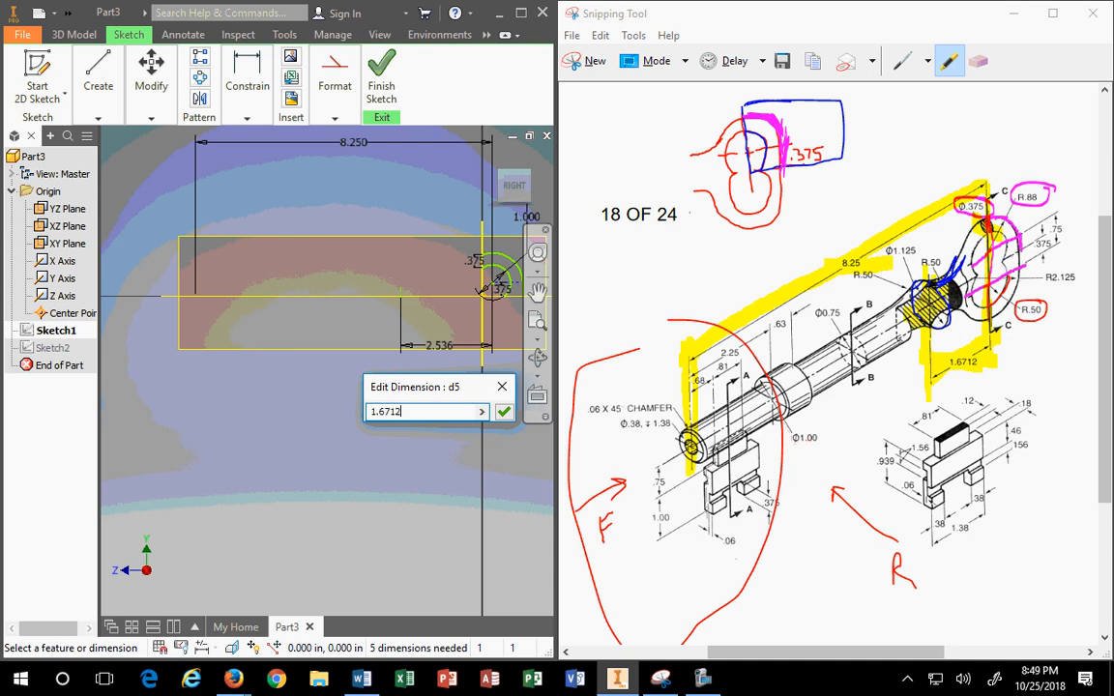
pyautogui.press('Return')
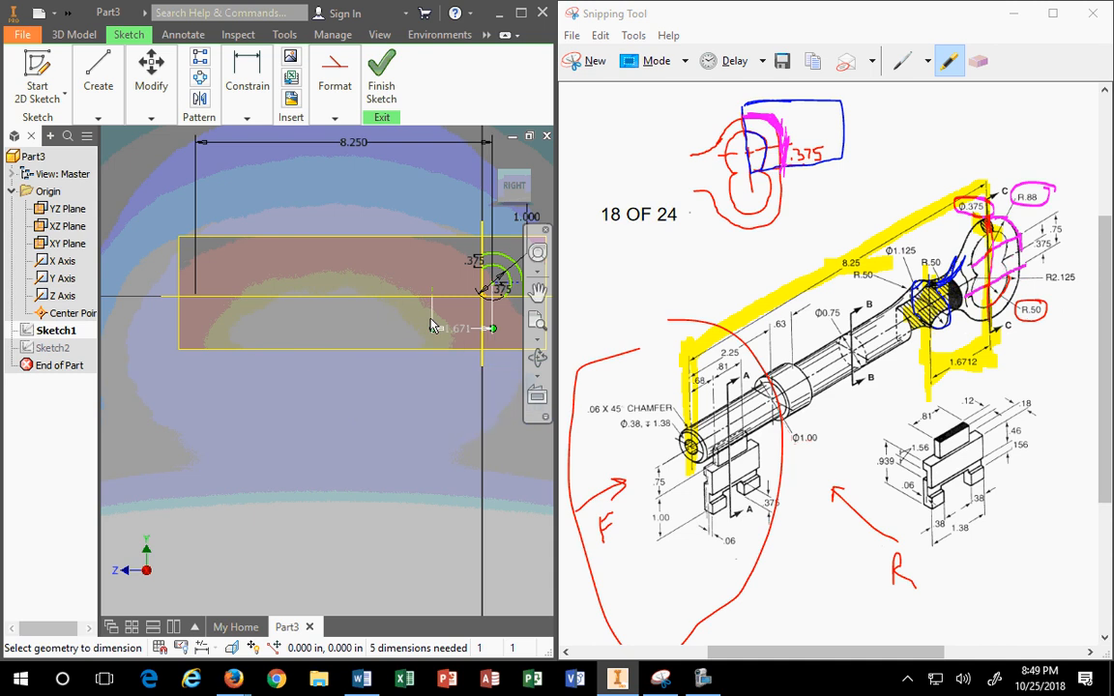
pyautogui.scroll(-2, 432, 325)
pyautogui.scroll(5, 490, 334)
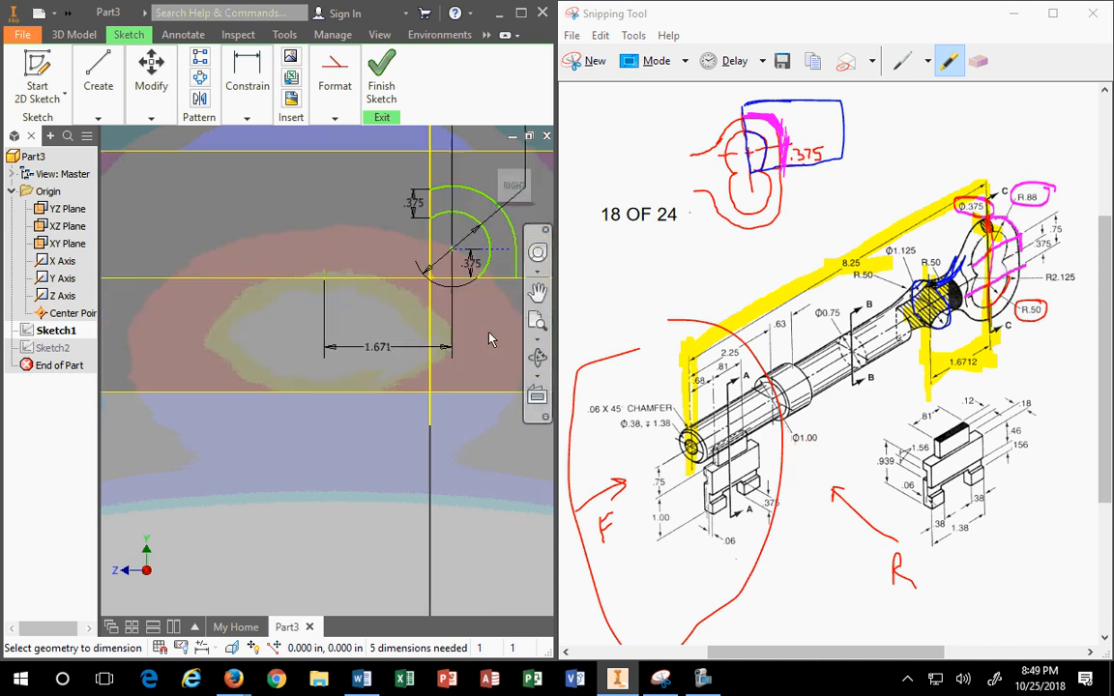
pyautogui.press('Escape')
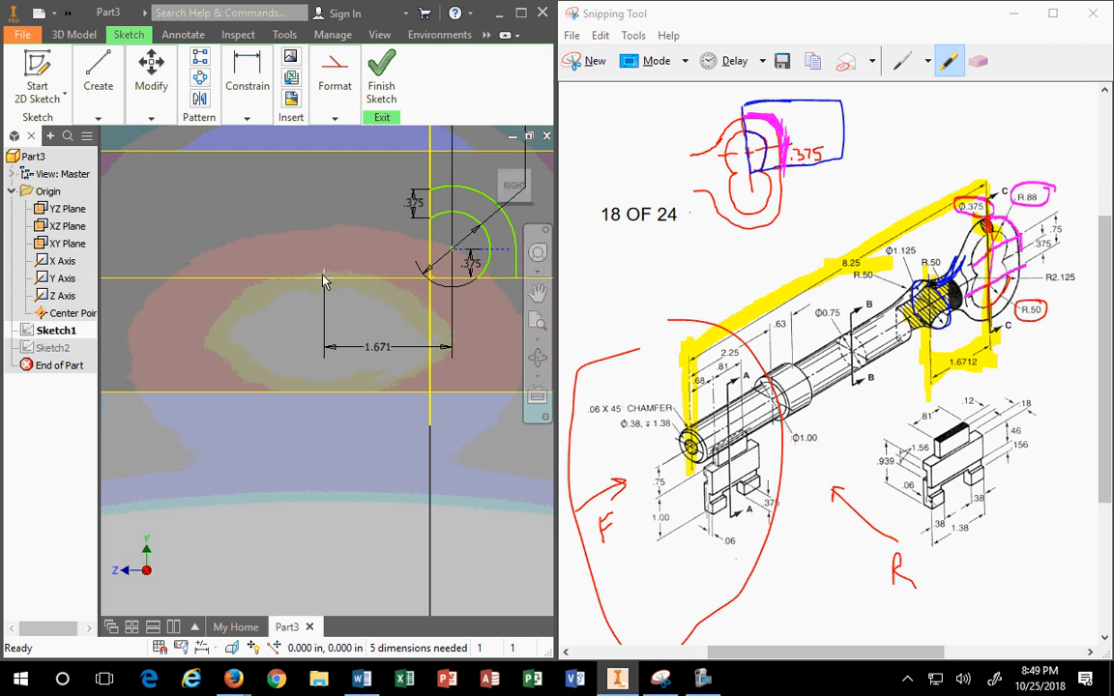
# Step: Drag the sketch geometry to check whether it can still move
pyautogui.moveTo(324, 280)
pyautogui.mouseDown()
pyautogui.moveTo(304, 274)
pyautogui.moveTo(320, 273)
pyautogui.mouseUp()
pyautogui.scroll(5, 312, 270)
pyautogui.moveTo(240, 268); pyautogui.dragTo(266, 275)
pyautogui.scroll(-4, 319, 288)
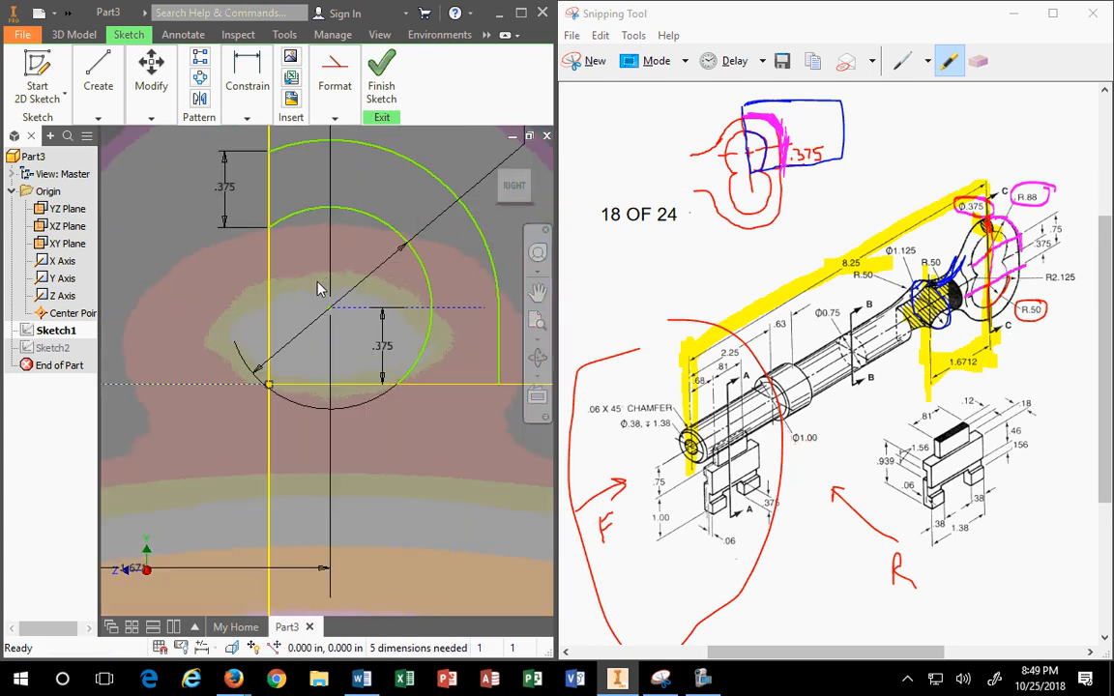
pyautogui.scroll(3, 300, 309)
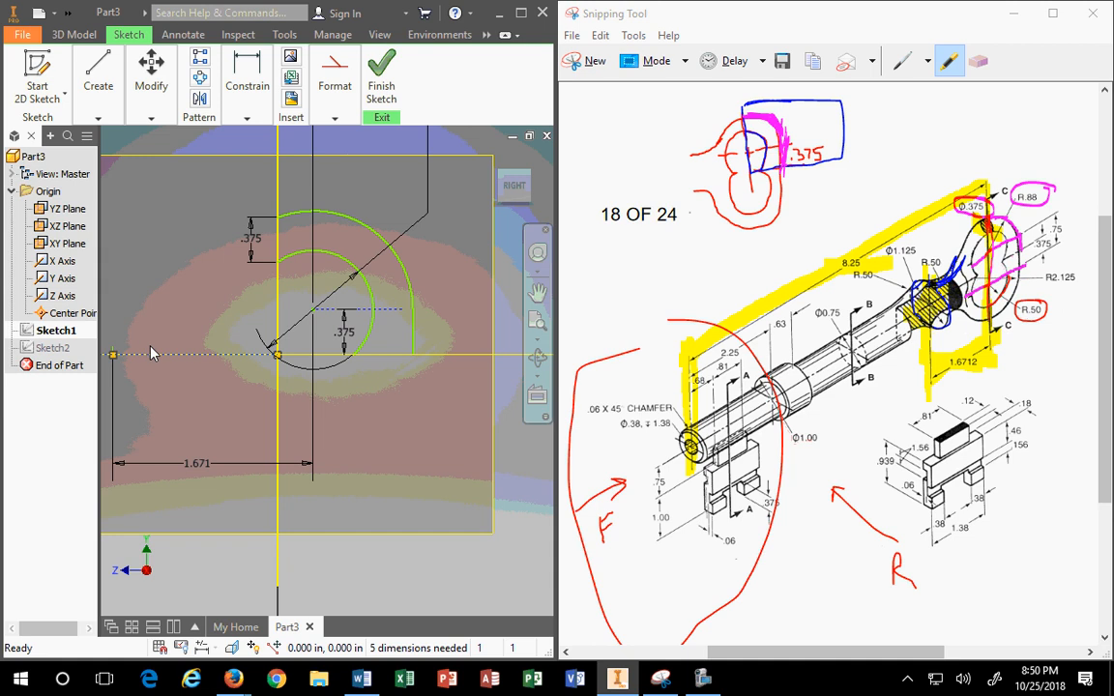
pyautogui.scroll(2, 159, 362)
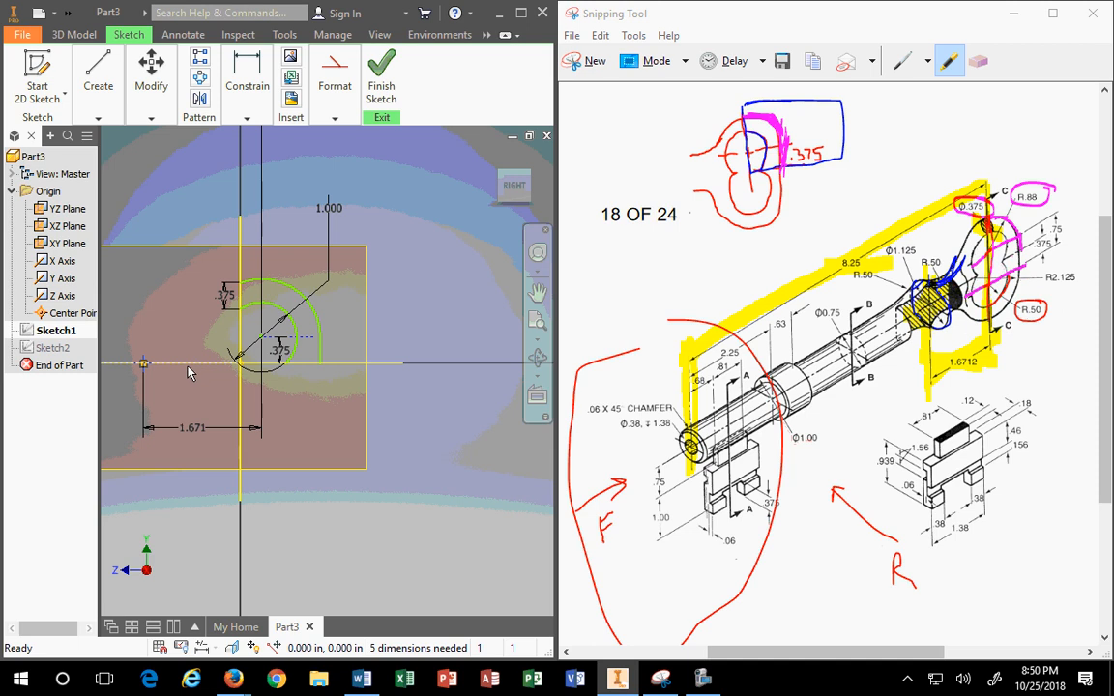
# Step: Apply a Fix constraint to the new sketch point
pyautogui.click(247, 82)
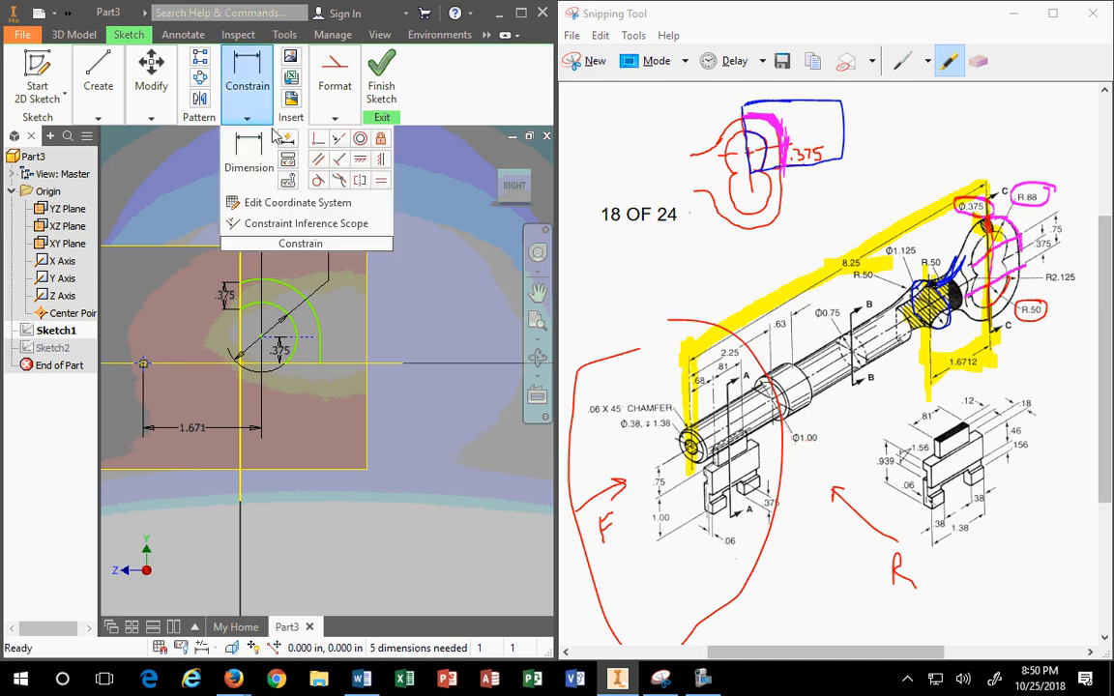
pyautogui.click(381, 140)
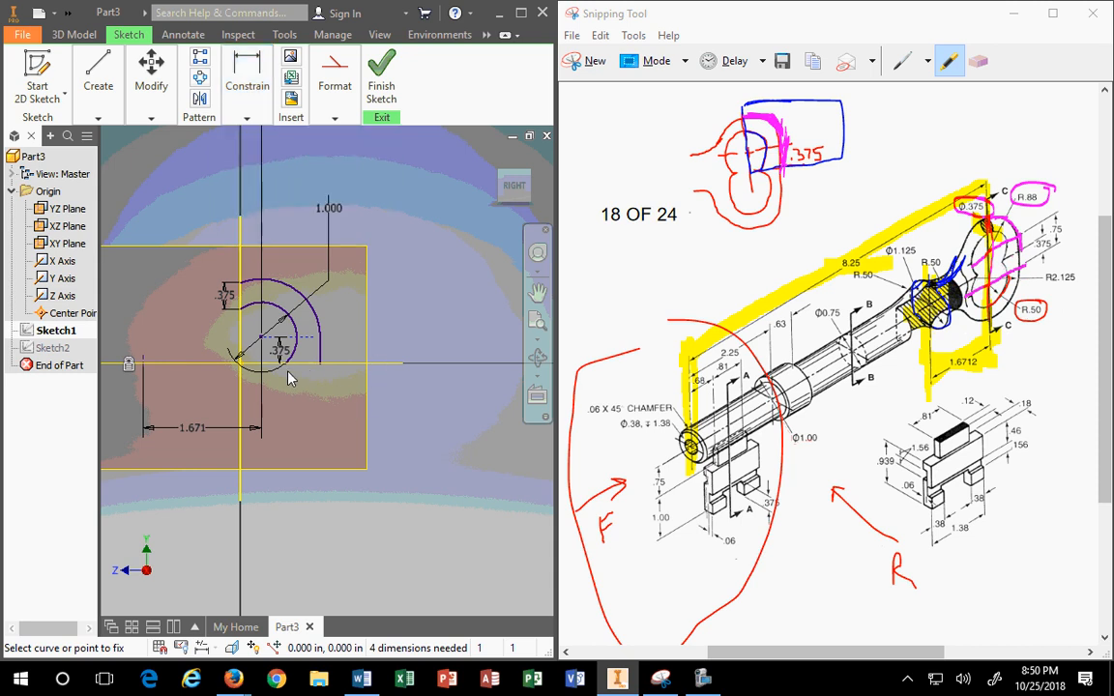
pyautogui.press('Escape')
pyautogui.scroll(2, 232, 372)
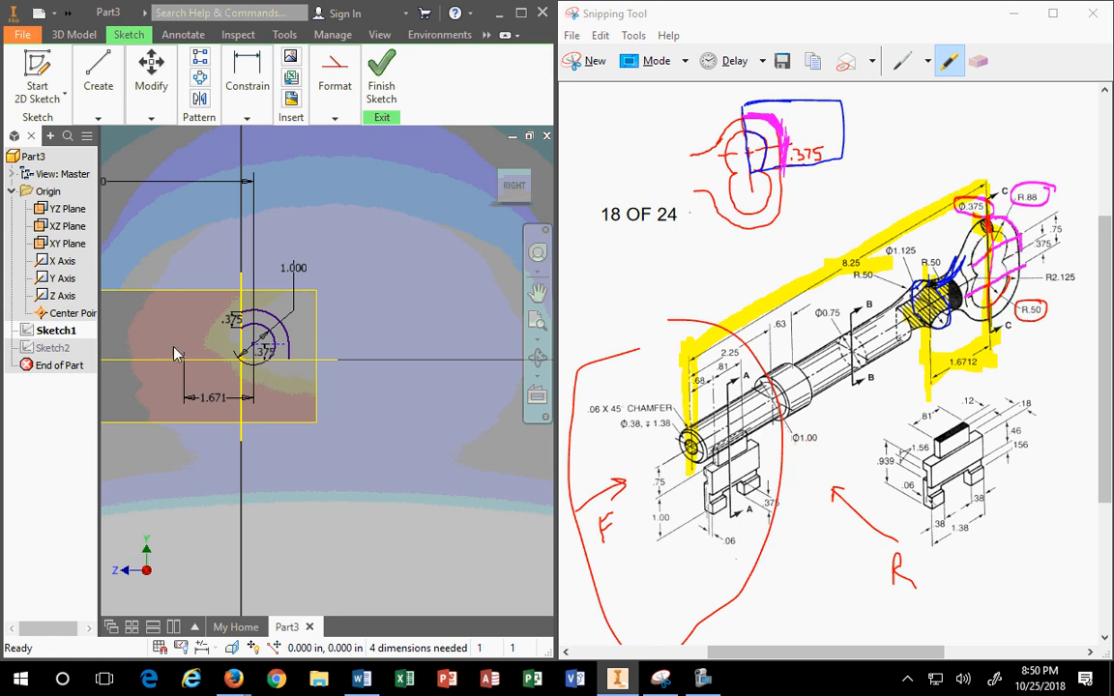
pyautogui.scroll(2, 177, 356)
pyautogui.scroll(-5, 177, 356)
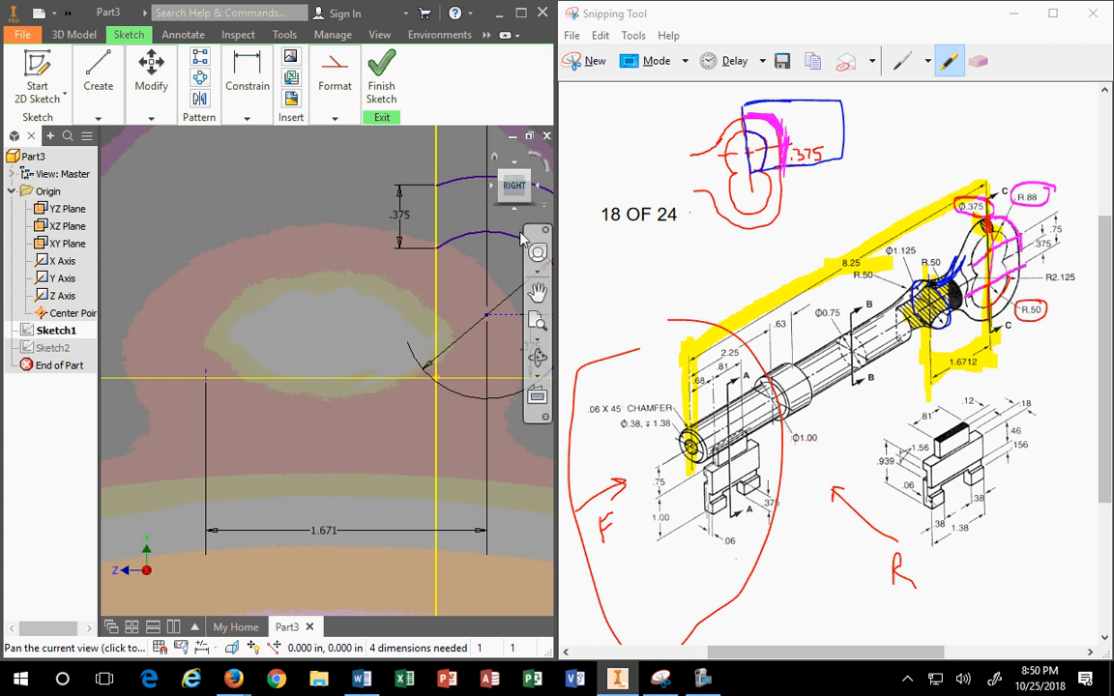
# Step: Delete the 8.250 overall length dimension, keeping the point 1.671 from the vertical line
pyautogui.scroll(-4, 475, 308)
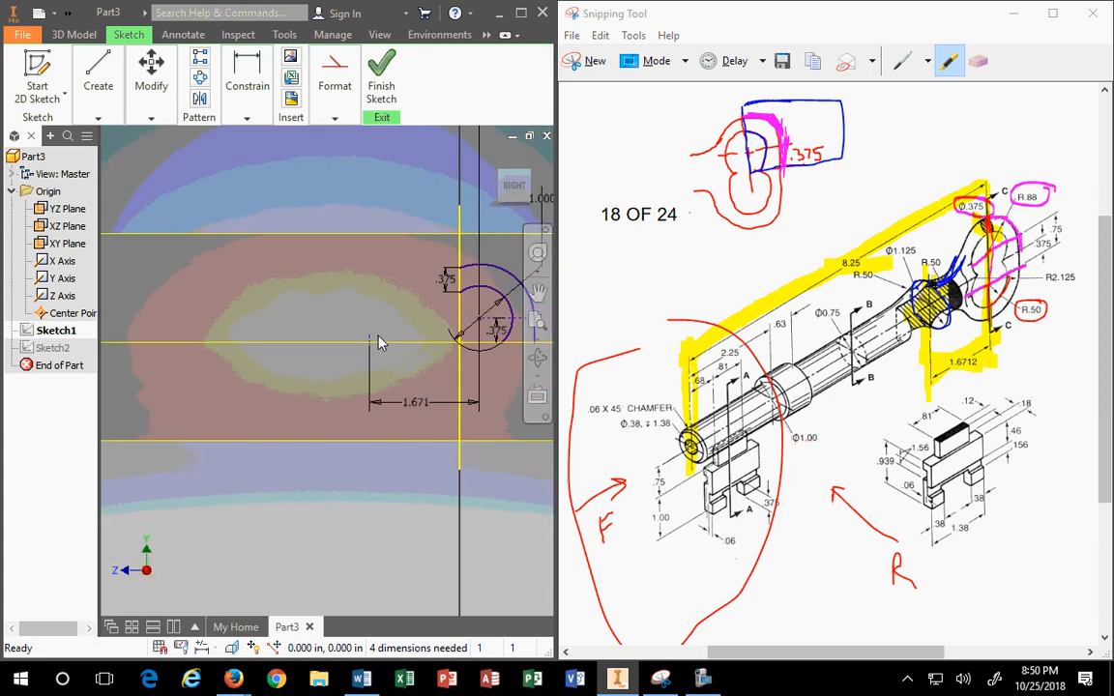
pyautogui.scroll(-4, 437, 299)
pyautogui.scroll(-2, 437, 300)
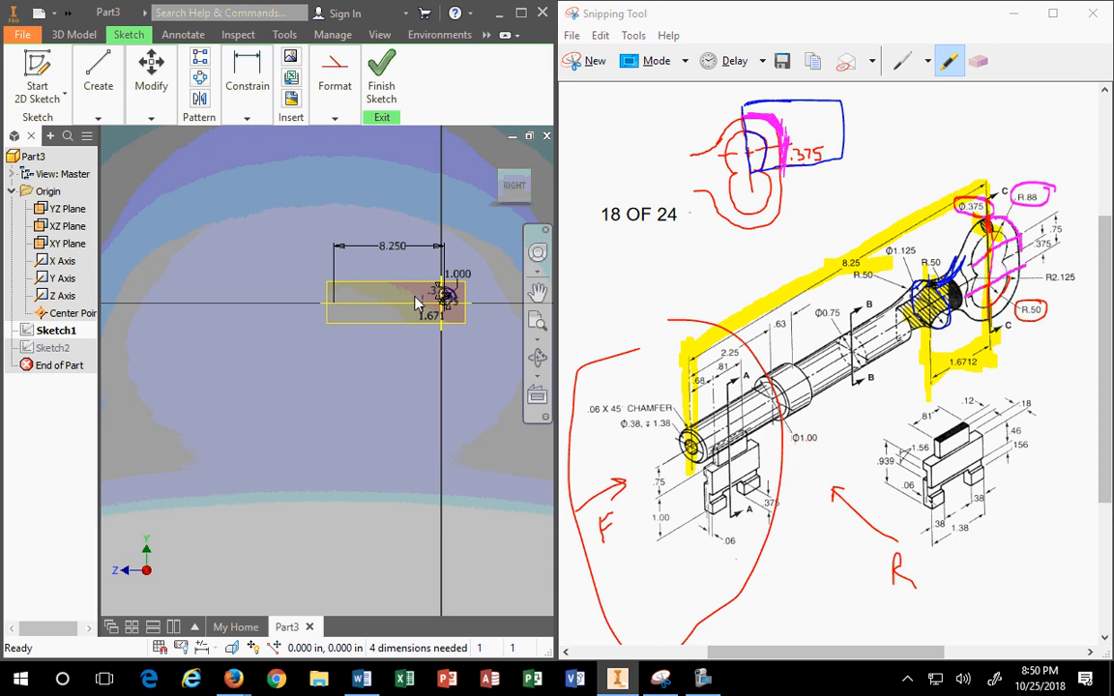
pyautogui.click(459, 288)
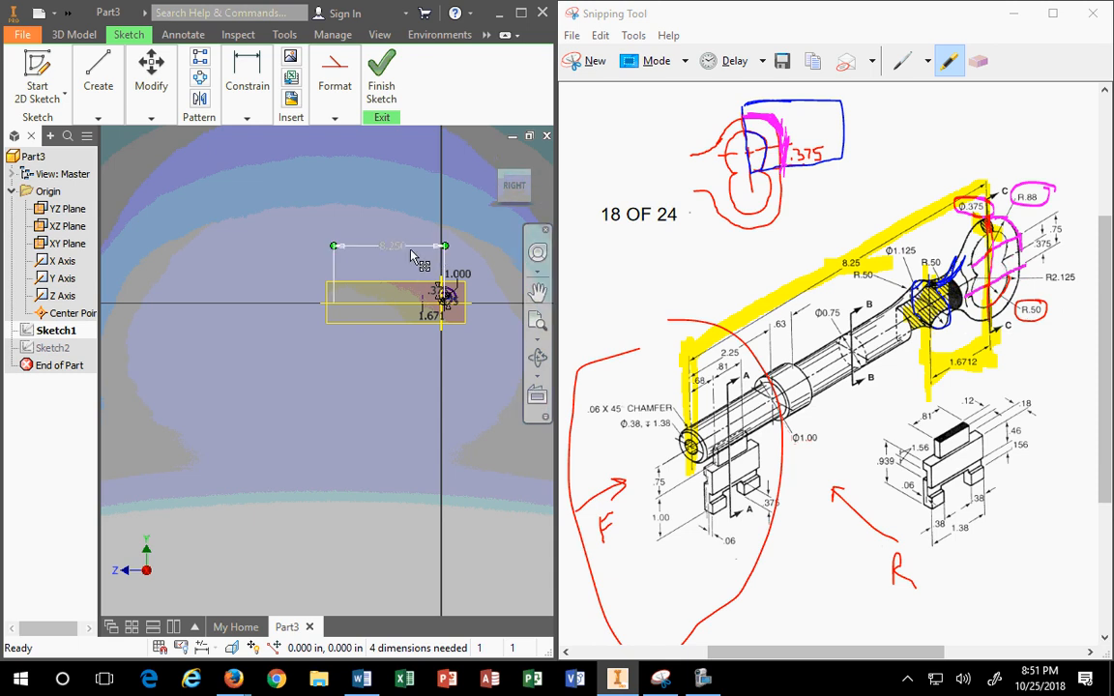
pyautogui.scroll(-5, 461, 292)
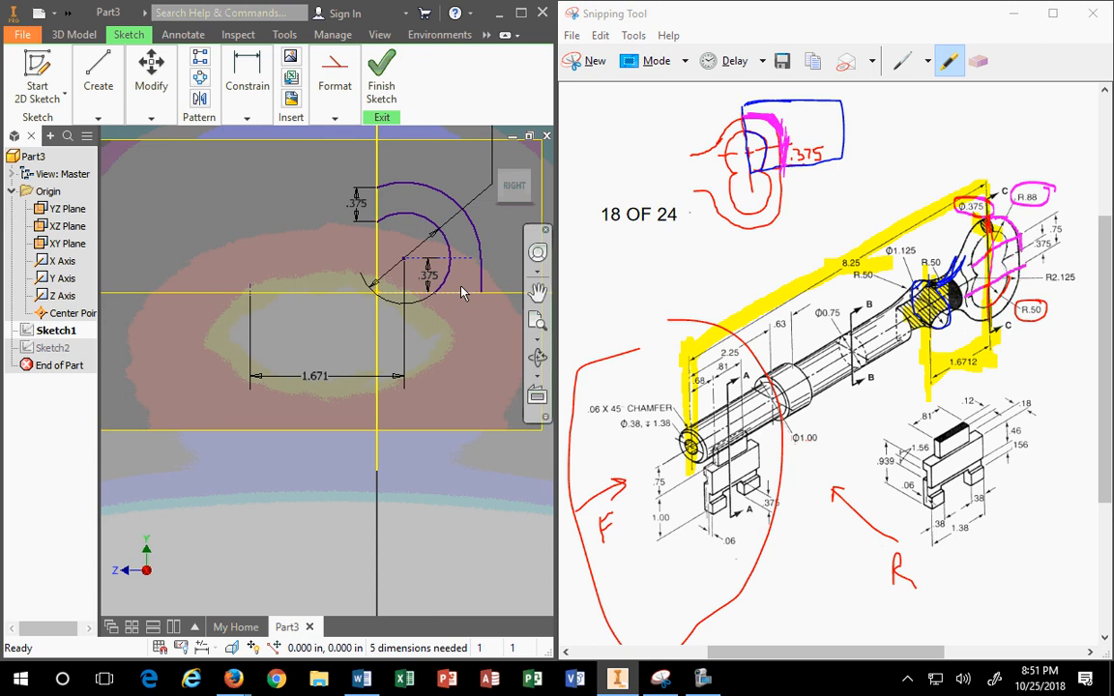
pyautogui.scroll(2, 150, 384)
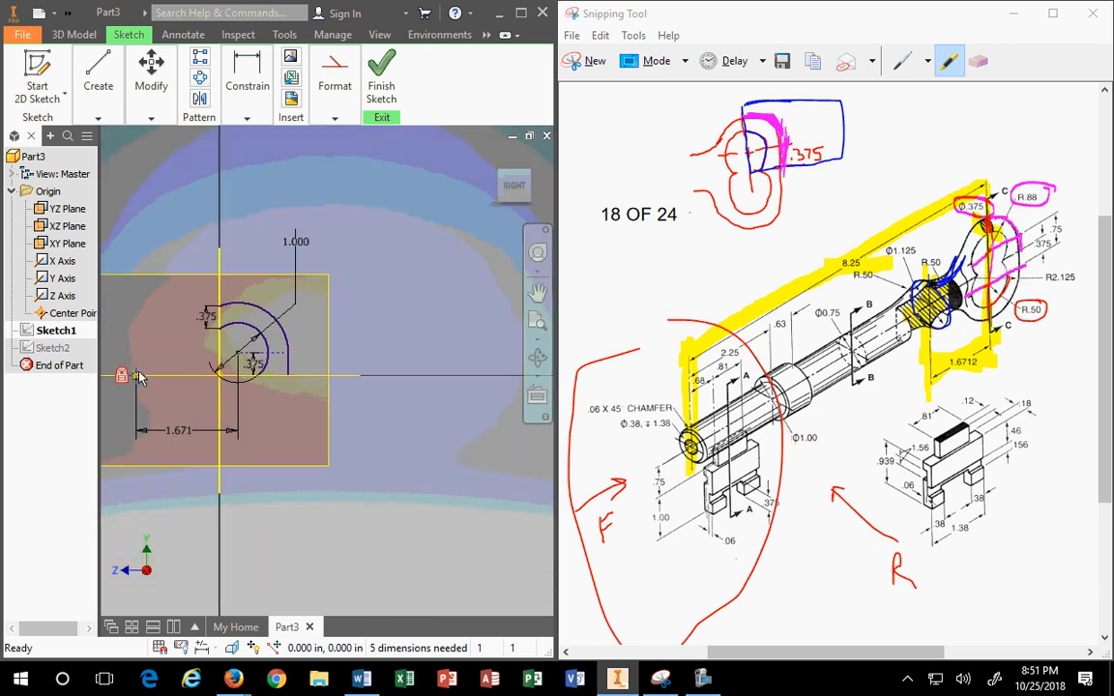
pyautogui.moveTo(139, 377)
pyautogui.scroll(2, 119, 311)
pyautogui.scroll(-5, 147, 313)
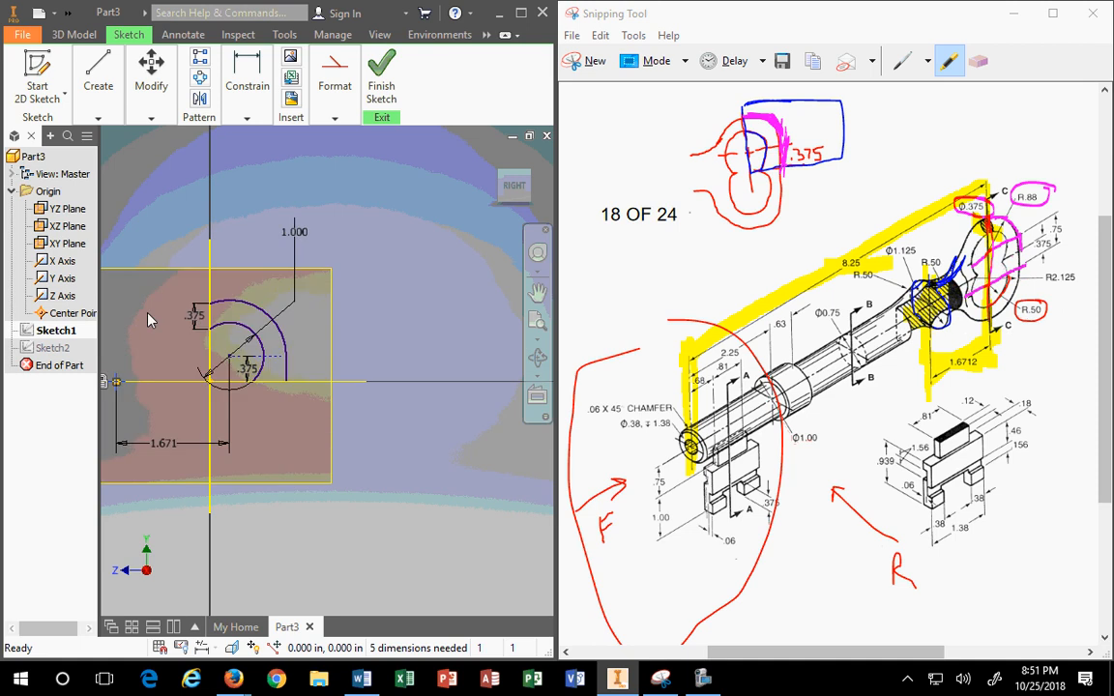
pyautogui.moveTo(148, 313)
pyautogui.mouseDown(button='middle')
pyautogui.moveTo(170, 317)
pyautogui.moveTo(286, 285)
pyautogui.mouseUp(button='middle')
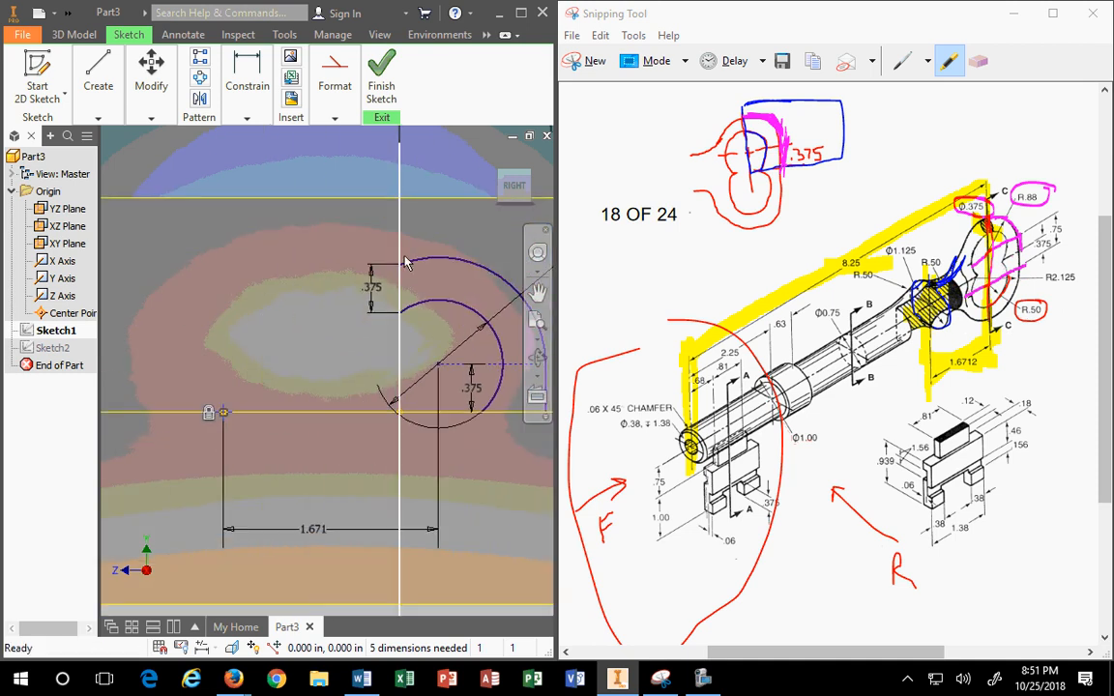
# Step: Delete the point's fix constraint and move the rail arc's centre onto the vertical axis
pyautogui.rightClick(207, 417)
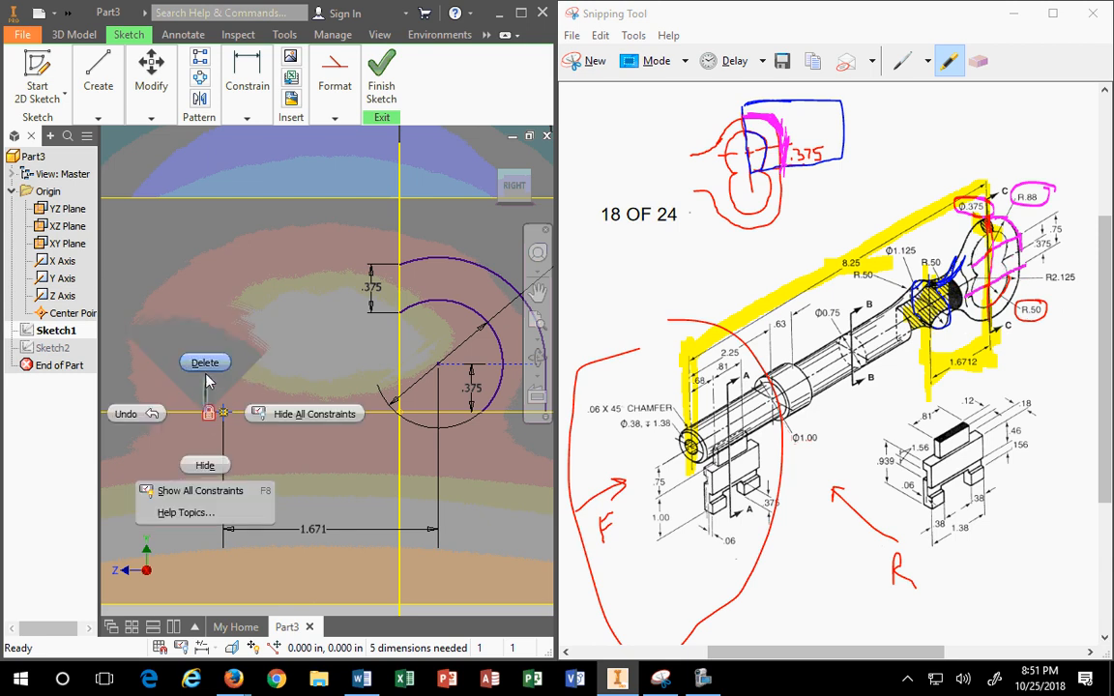
pyautogui.click(203, 362)
pyautogui.scroll(3, 454, 348)
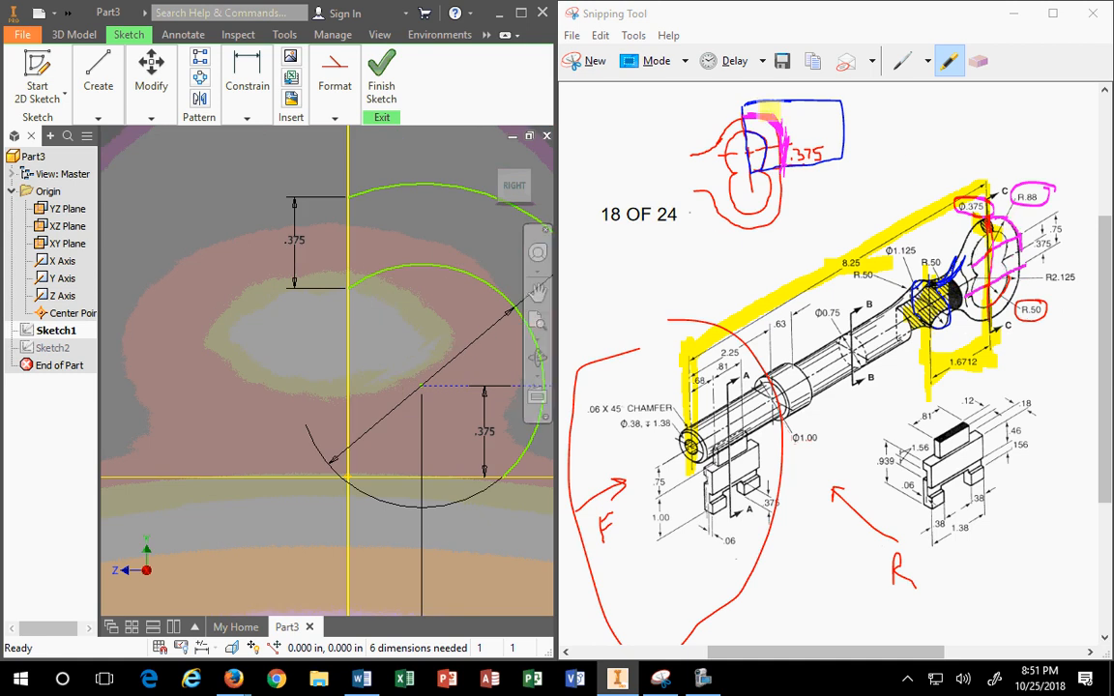
pyautogui.moveTo(743, 120)
pyautogui.mouseDown()
pyautogui.moveTo(750, 180)
pyautogui.moveTo(743, 106)
pyautogui.moveTo(752, 123)
pyautogui.moveTo(779, 127)
pyautogui.moveTo(751, 134)
pyautogui.moveTo(763, 147)
pyautogui.mouseUp()
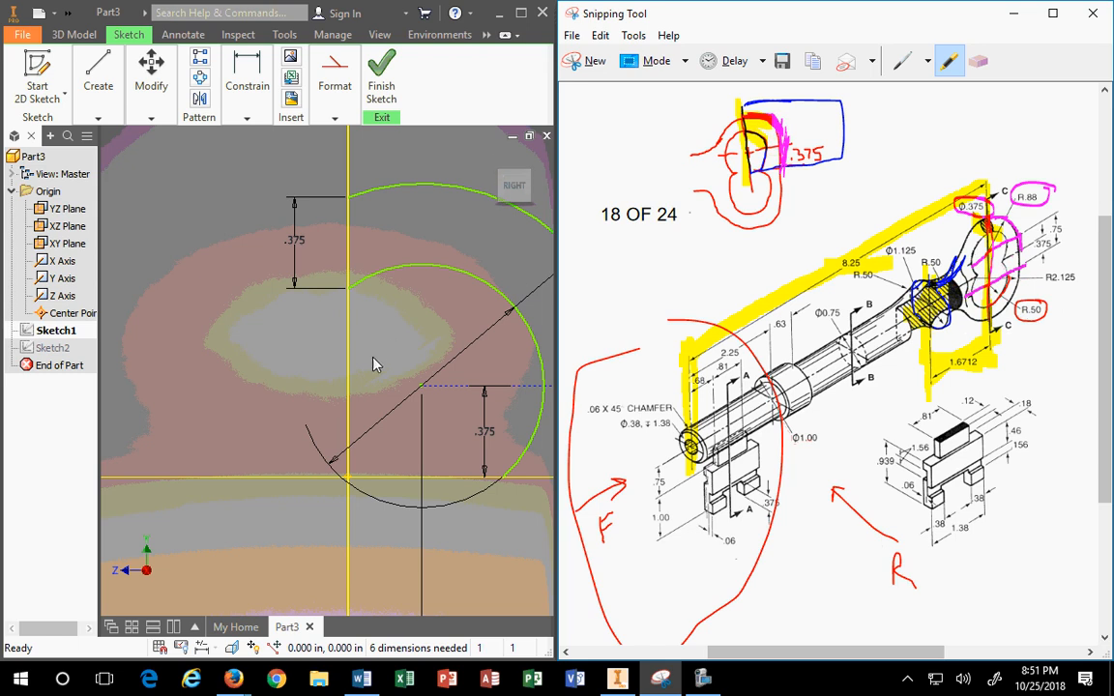
pyautogui.moveTo(426, 391); pyautogui.dragTo(353, 389)
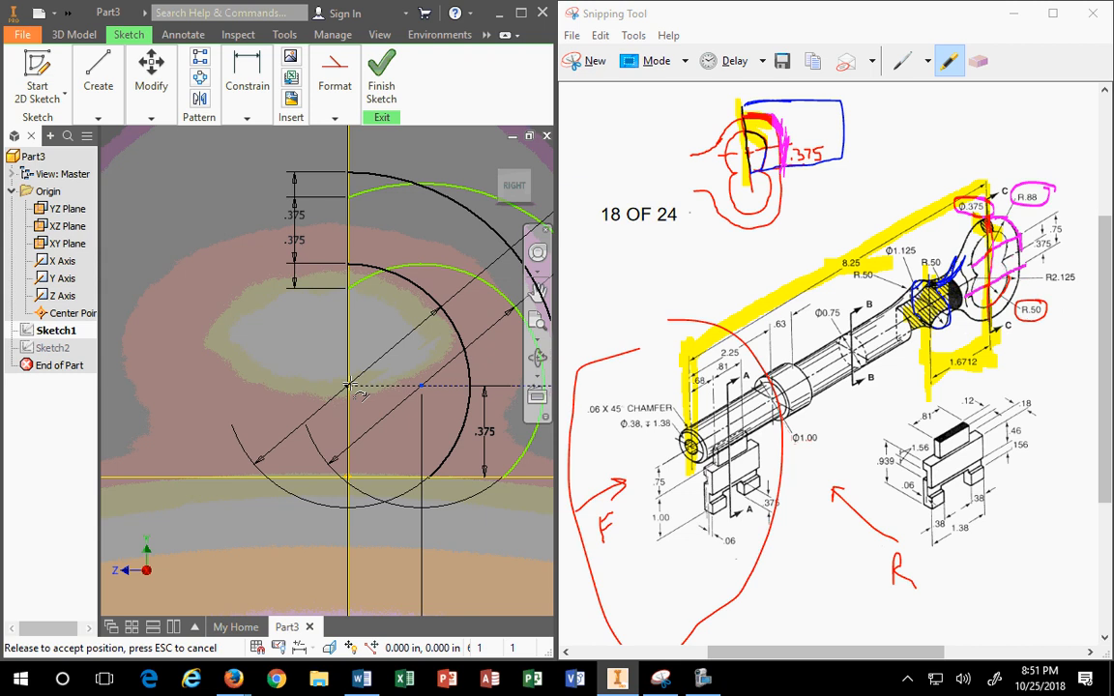
pyautogui.moveTo(348, 387); pyautogui.dragTo(348, 387)
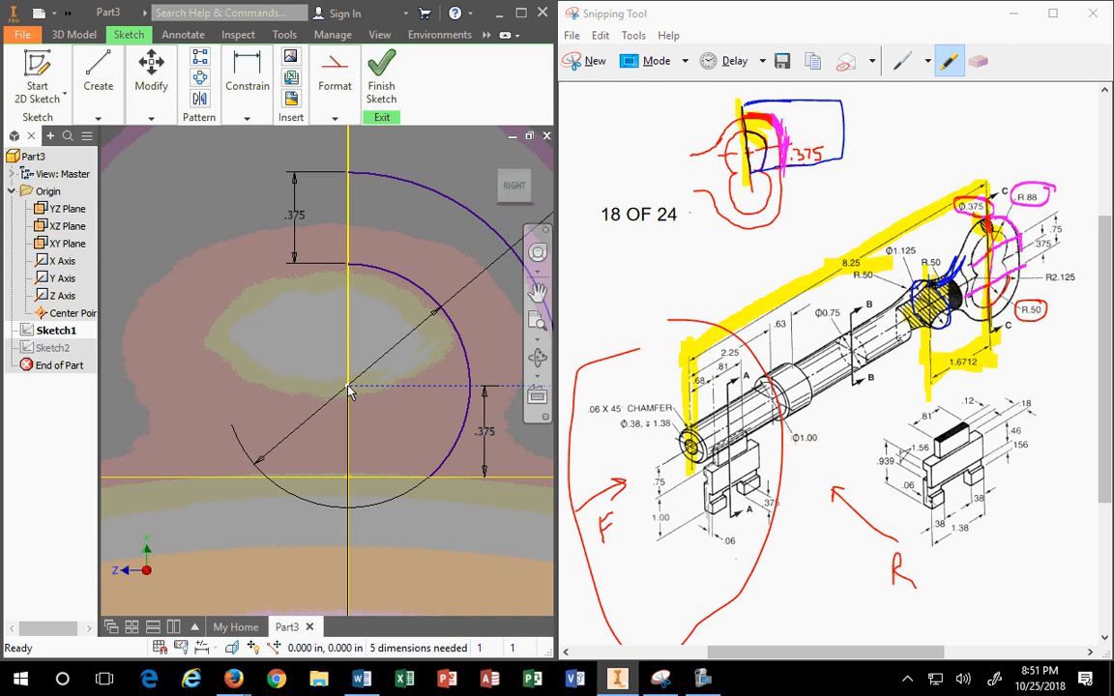
# Step: Move the .375 dimensions aside so the whole sketch reads clearly
pyautogui.moveTo(993, 230); pyautogui.dragTo(1013, 258)
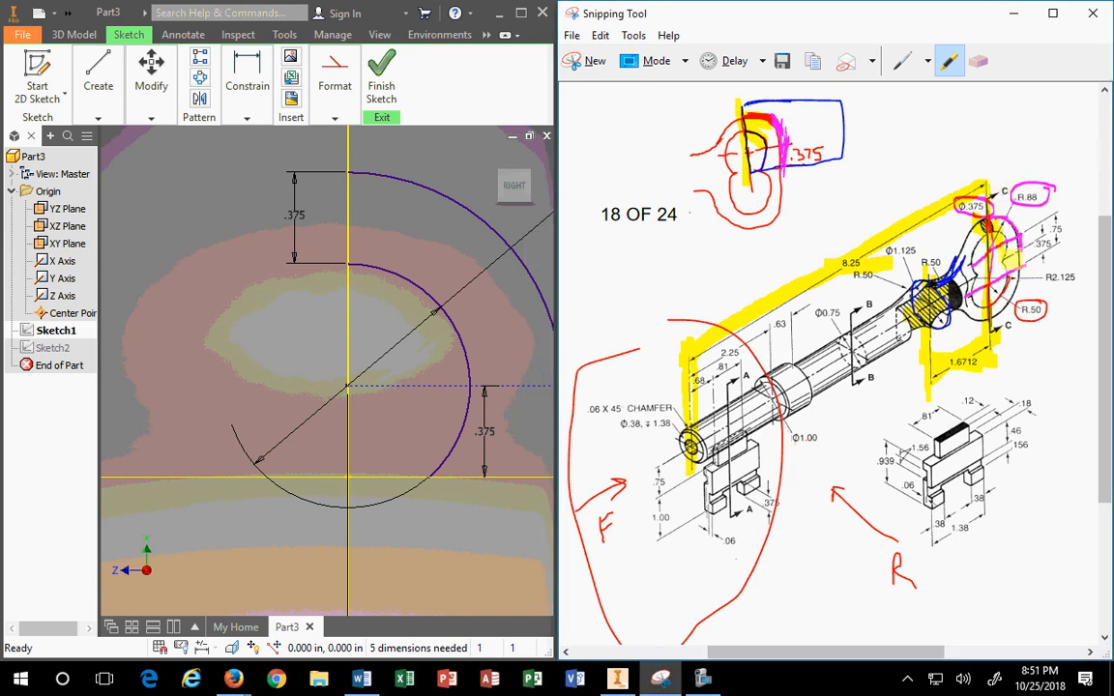
pyautogui.scroll(-2, 416, 326)
pyautogui.scroll(1, 416, 326)
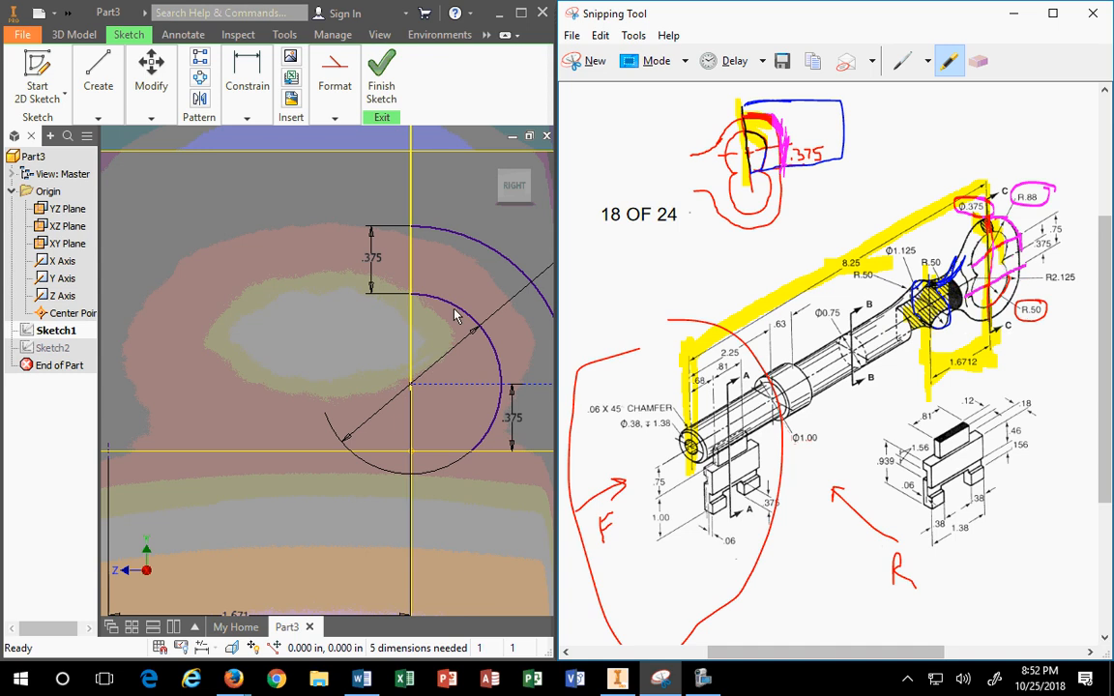
pyautogui.scroll(2, 495, 377)
pyautogui.scroll(-2, 529, 396)
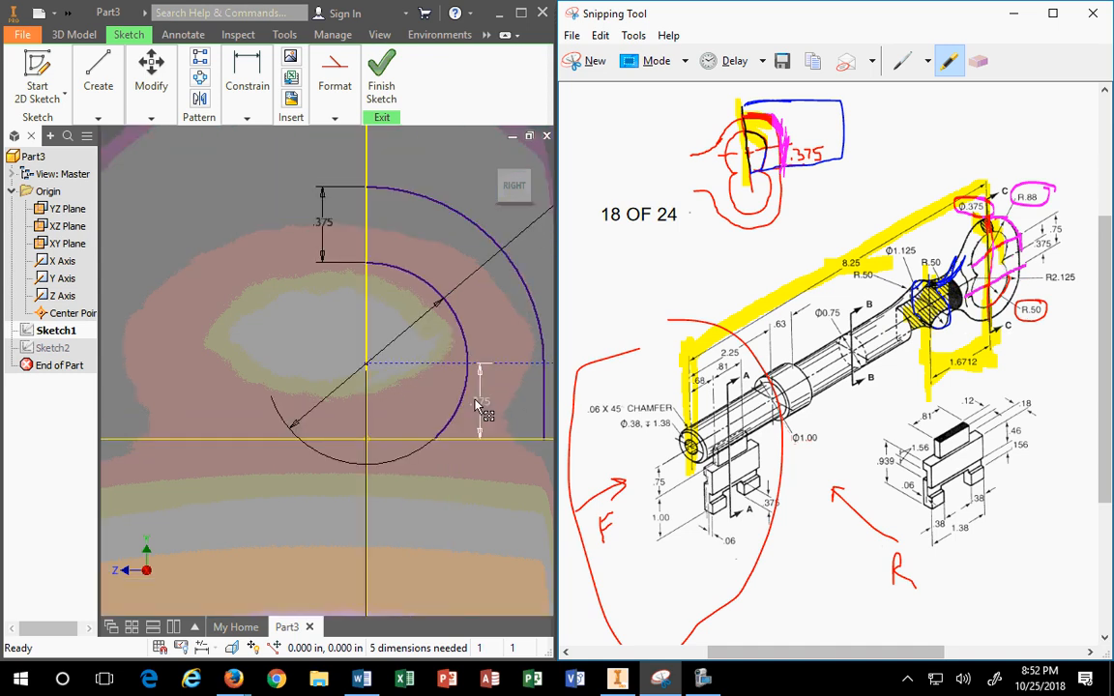
pyautogui.moveTo(483, 402); pyautogui.dragTo(212, 395)
pyautogui.scroll(3, 290, 410)
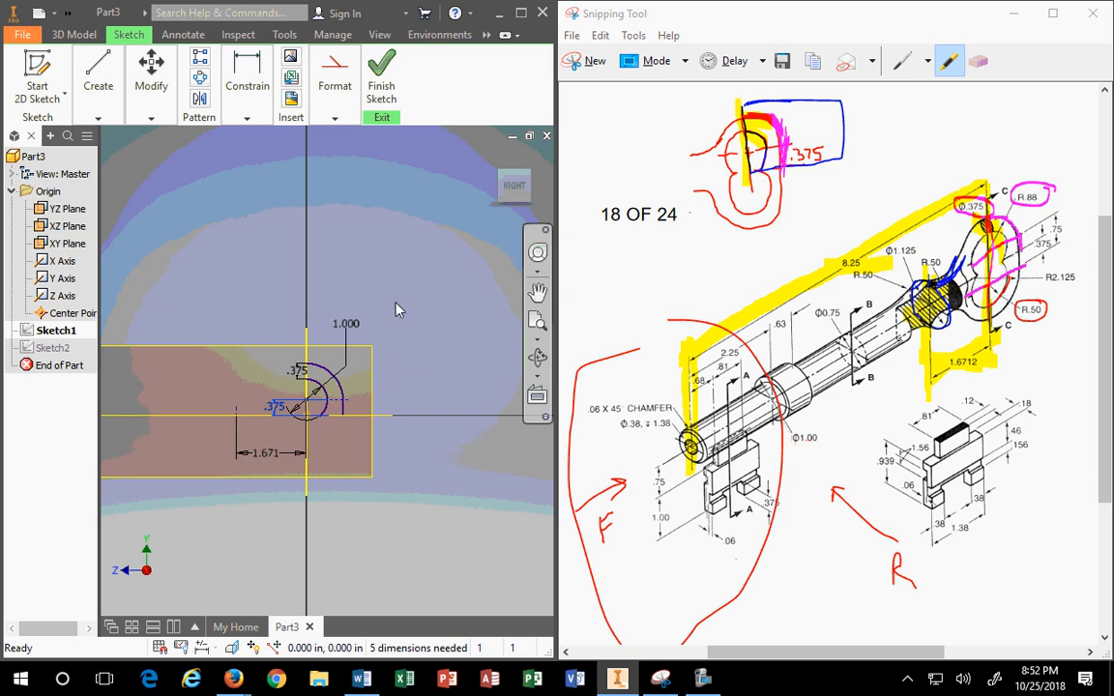
pyautogui.click(266, 416)
pyautogui.scroll(-5, 299, 430)
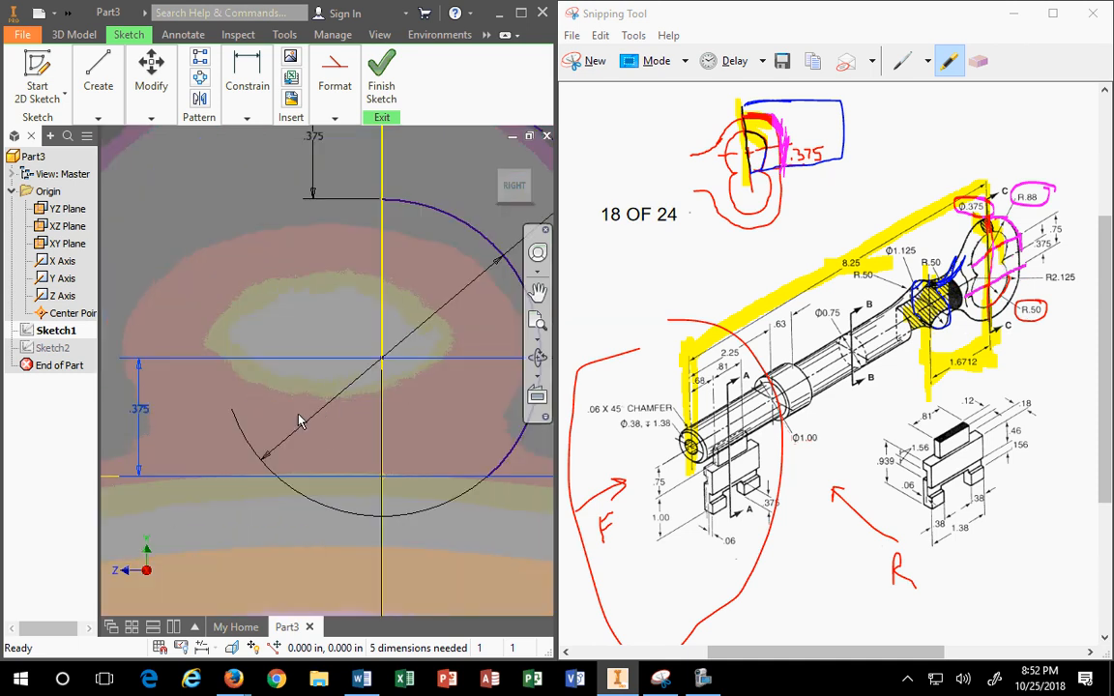
pyautogui.scroll(5, 417, 344)
pyautogui.moveTo(422, 344); pyautogui.dragTo(313, 367, button='middle')
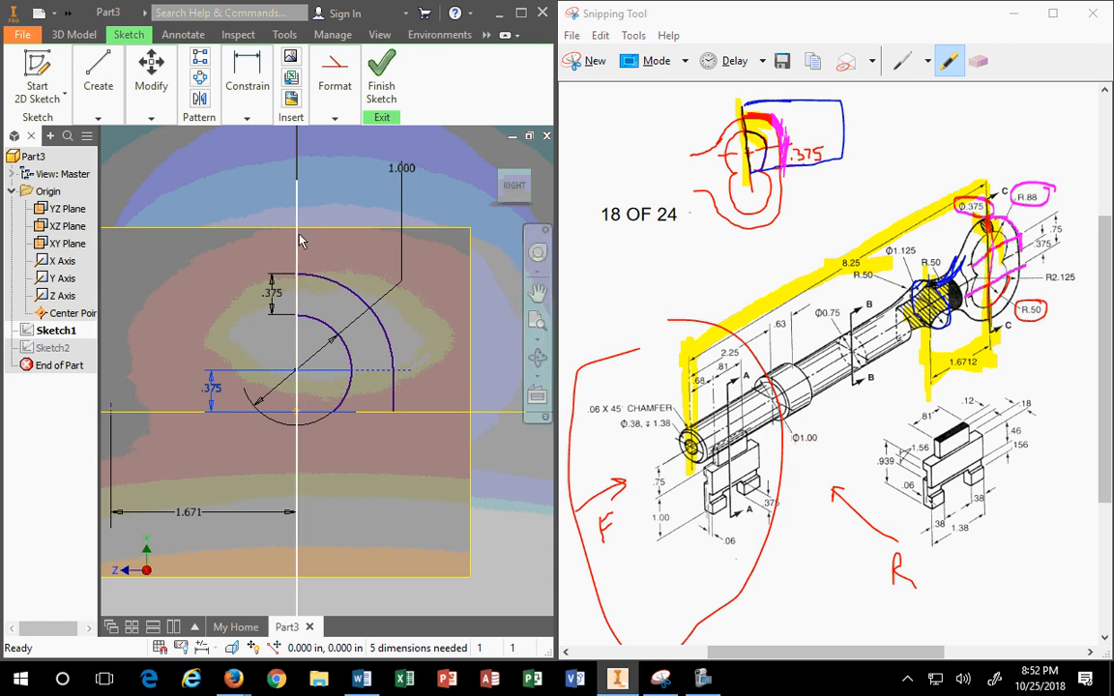
# Step: Return to the home isometric view and finish Sketch1
pyautogui.moveTo(327, 269)
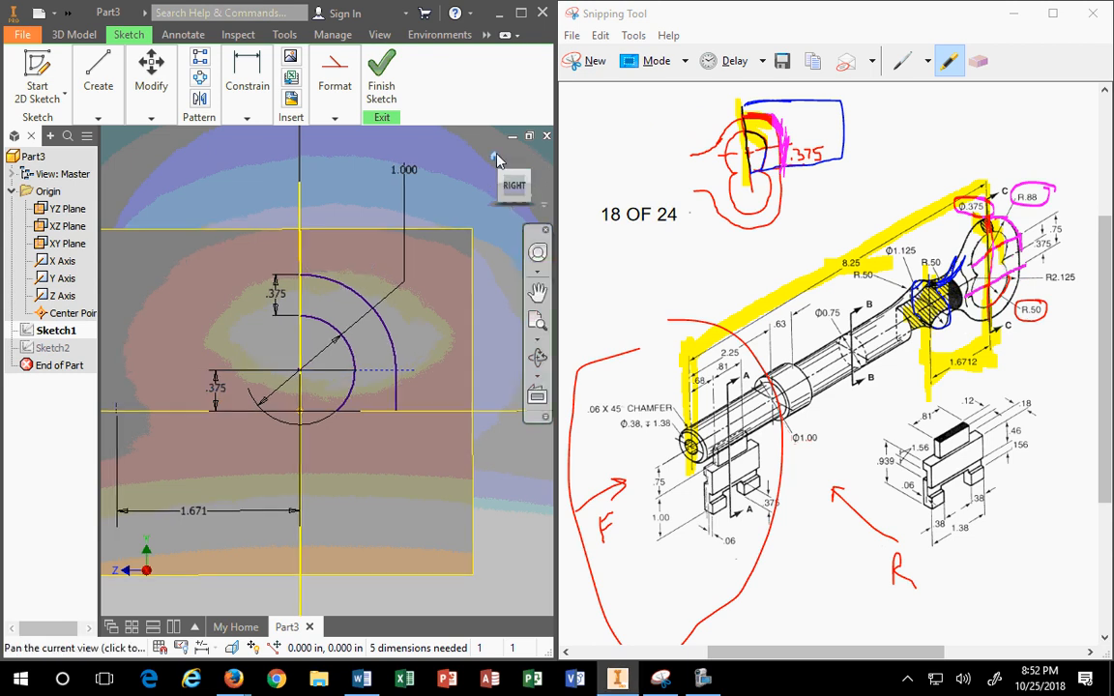
pyautogui.click(495, 158)
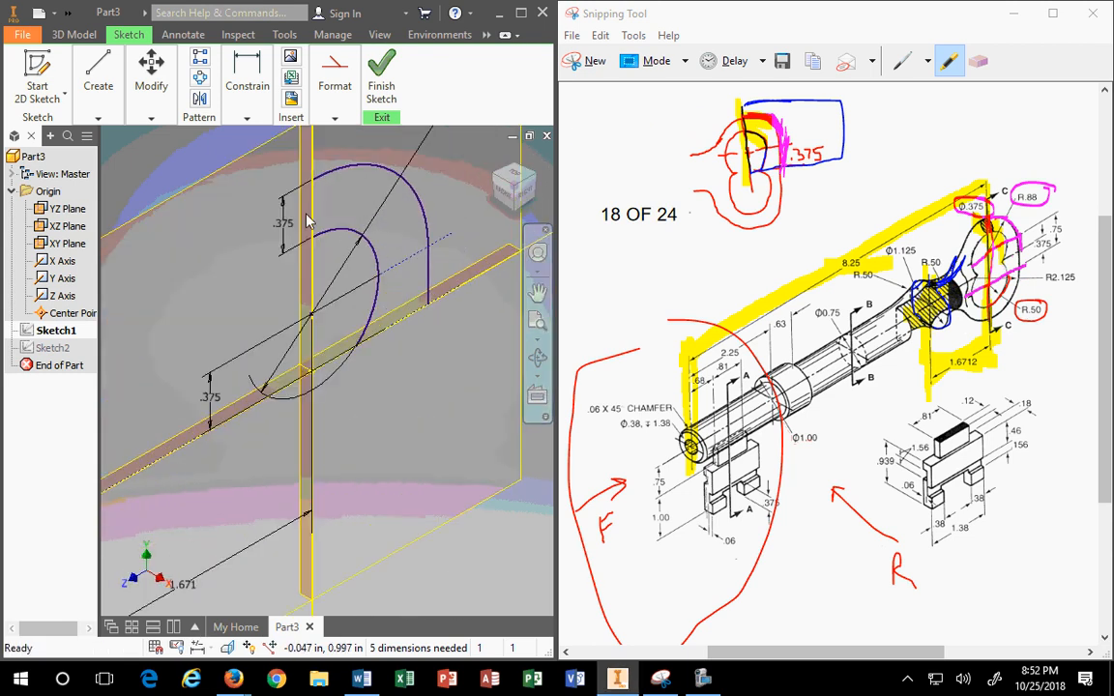
pyautogui.click(381, 87)
# Step: Reopen Sketch2 for editing from the model tree
pyautogui.click(395, 87)
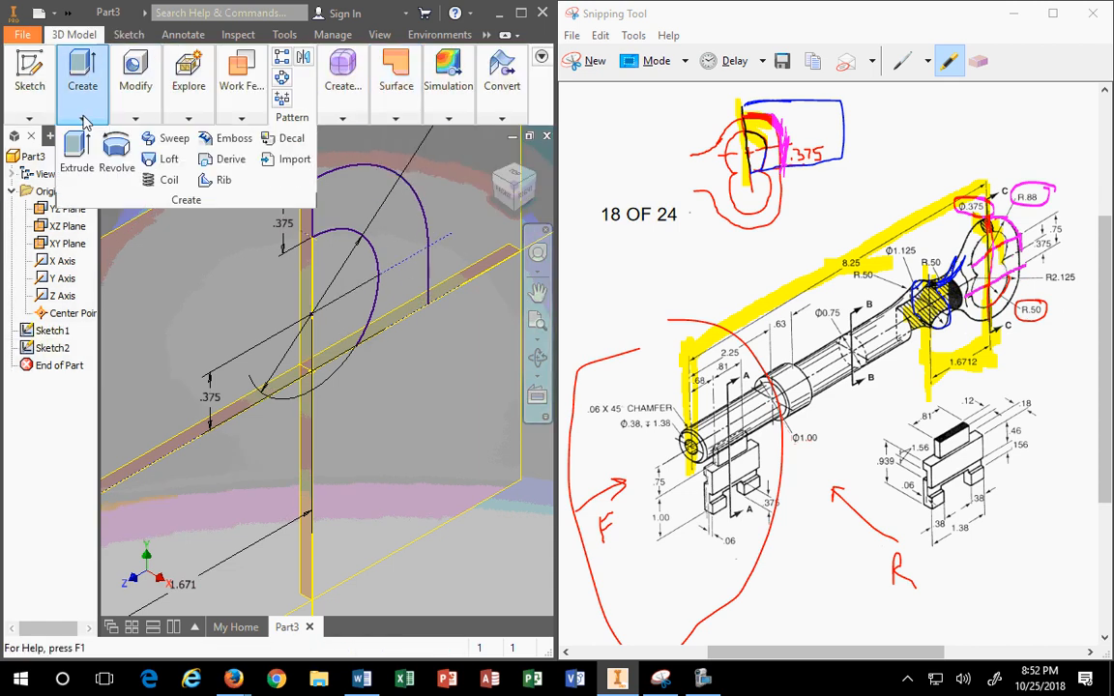
pyautogui.rightClick(58, 350)
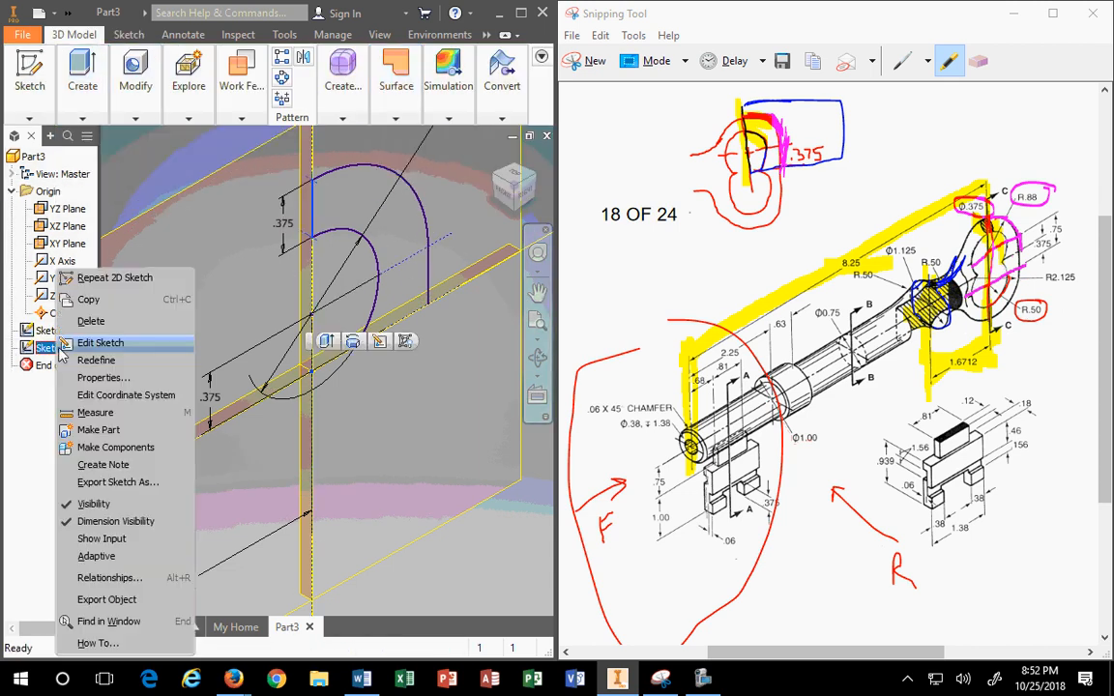
pyautogui.click(99, 347)
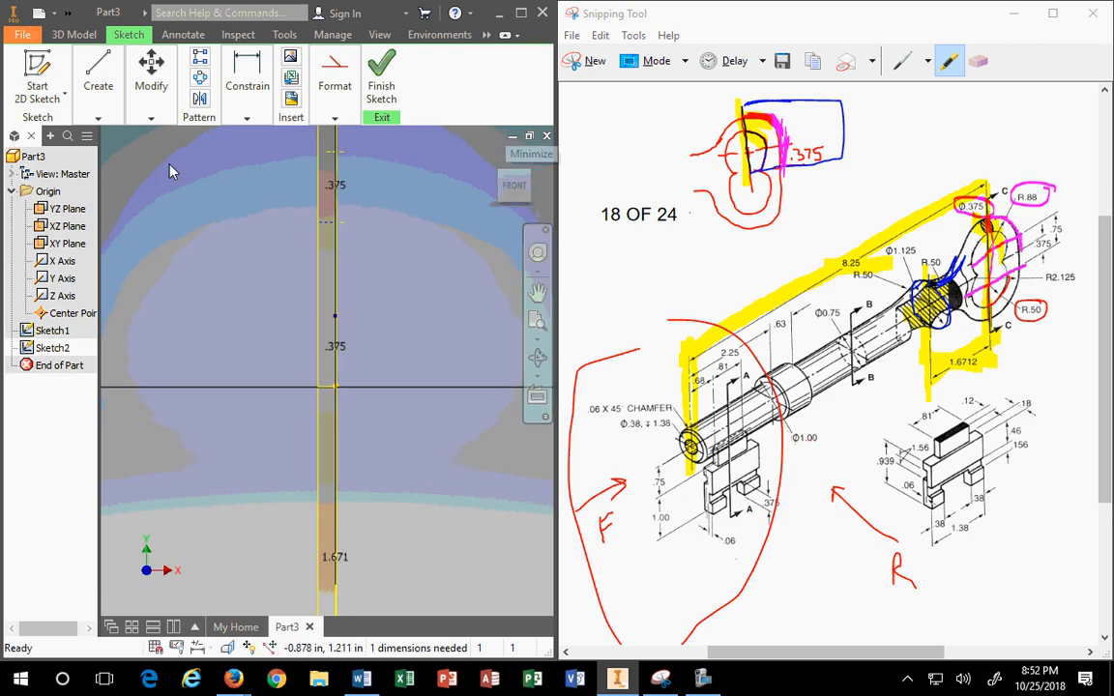
# Step: Draw a circle centred on the vertical sketch line
pyautogui.click(99, 92)
pyautogui.click(143, 156)
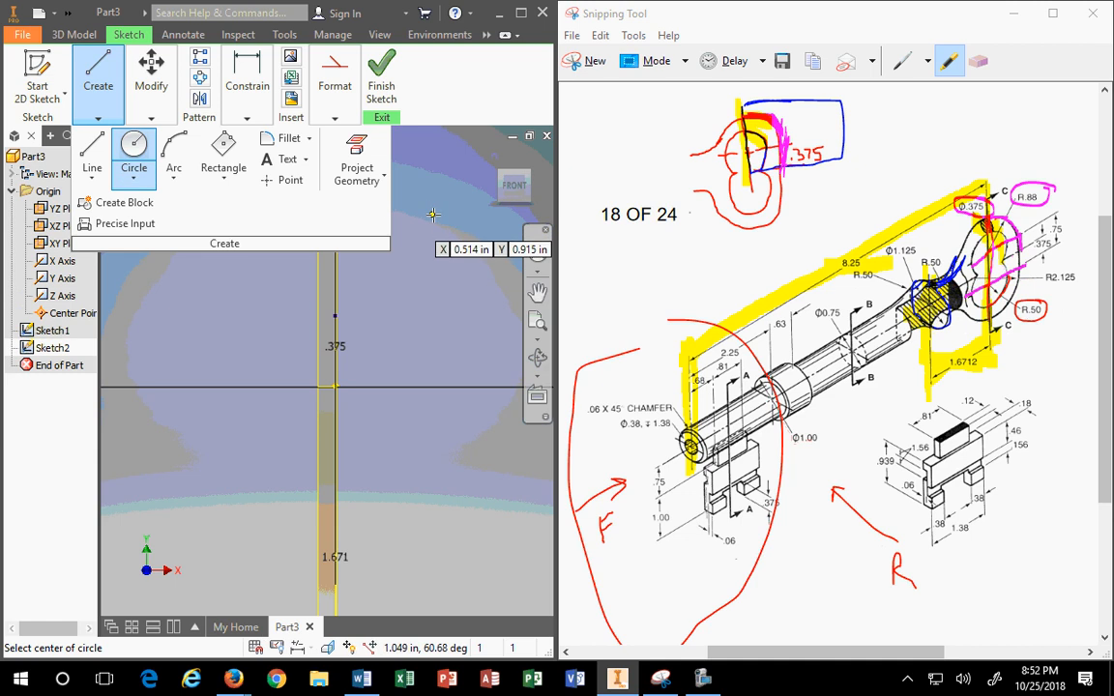
pyautogui.moveTo(376, 316); pyautogui.dragTo(367, 521, button='middle')
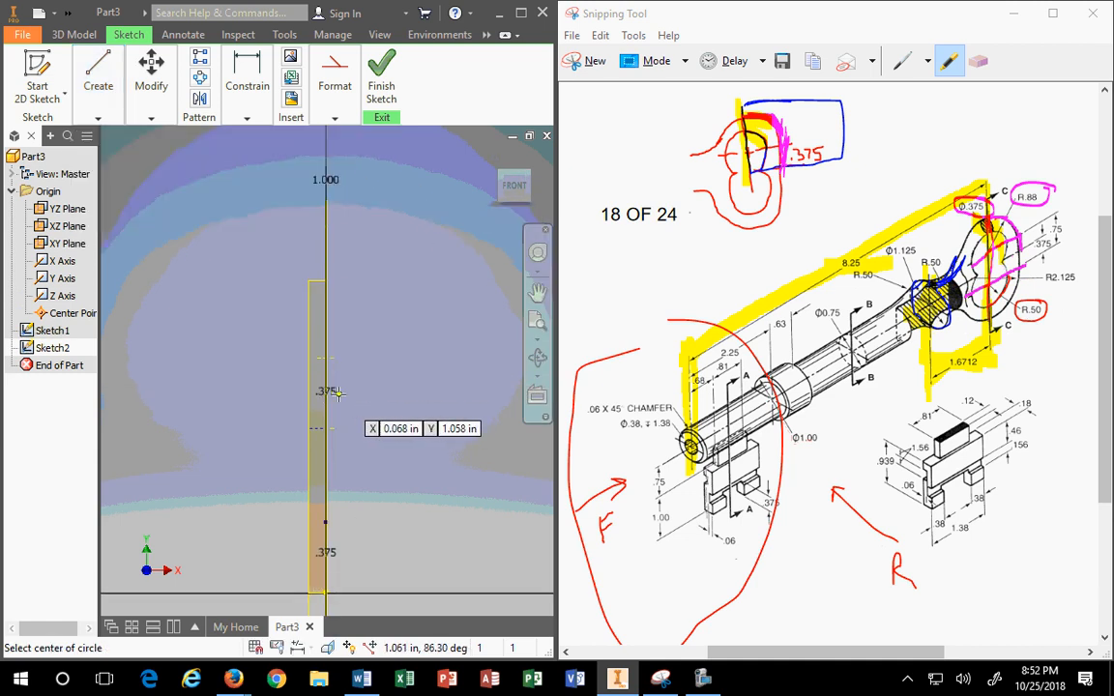
pyautogui.click(327, 390)
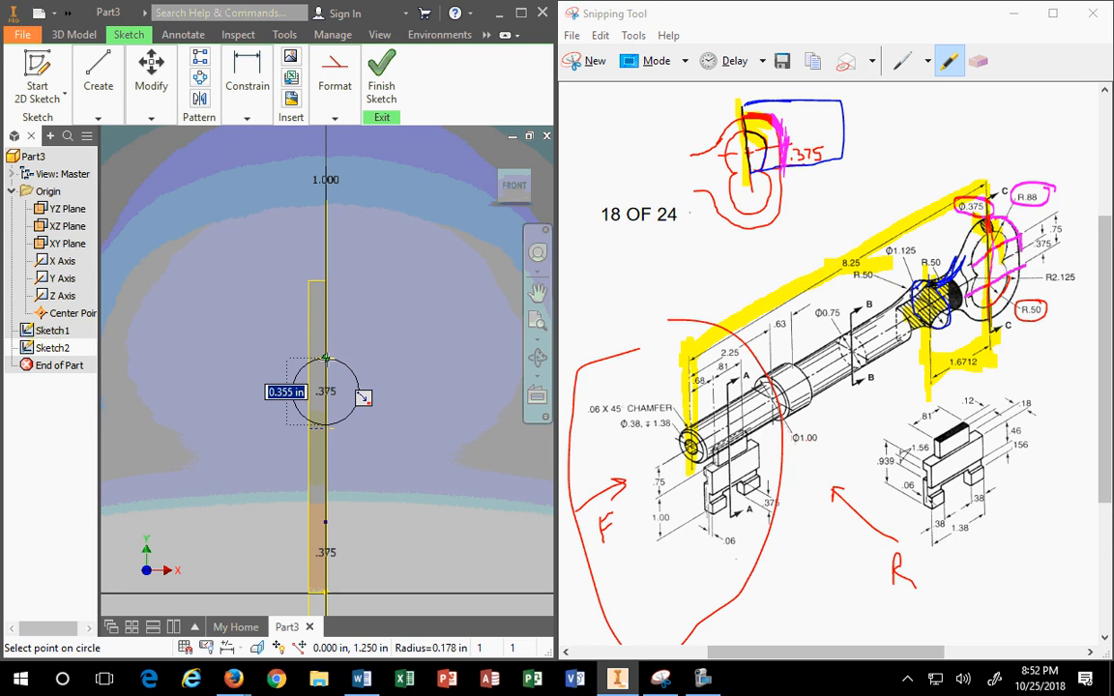
pyautogui.click(326, 357)
pyautogui.press('Escape')
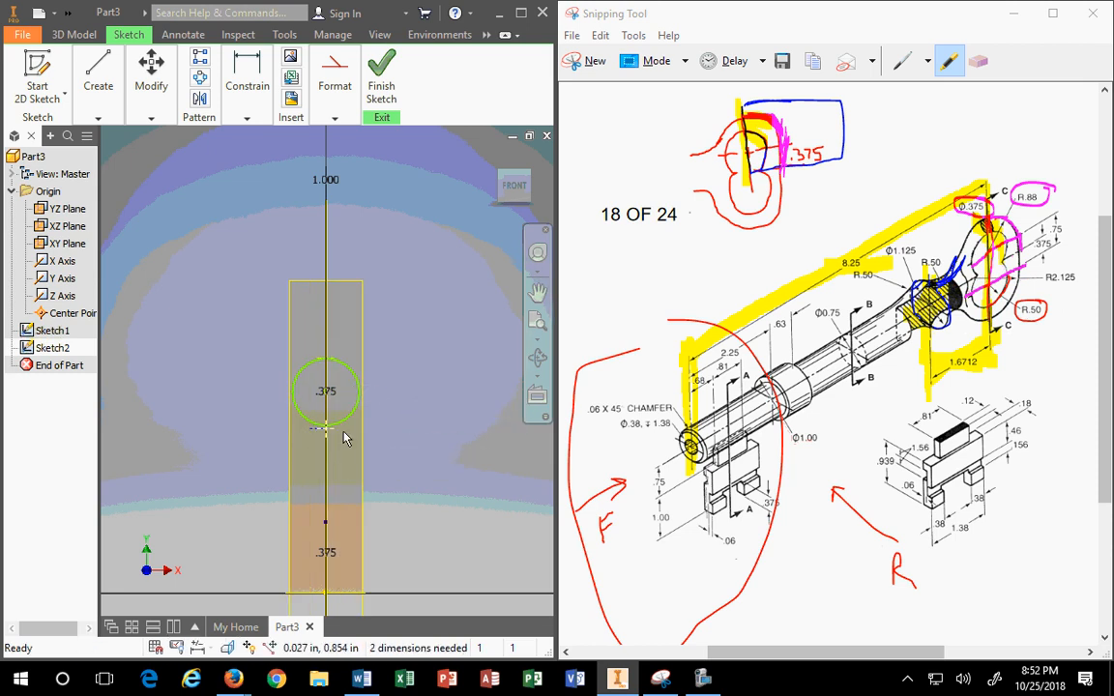
pyautogui.scroll(-3, 377, 392)
pyautogui.scroll(8, 296, 368)
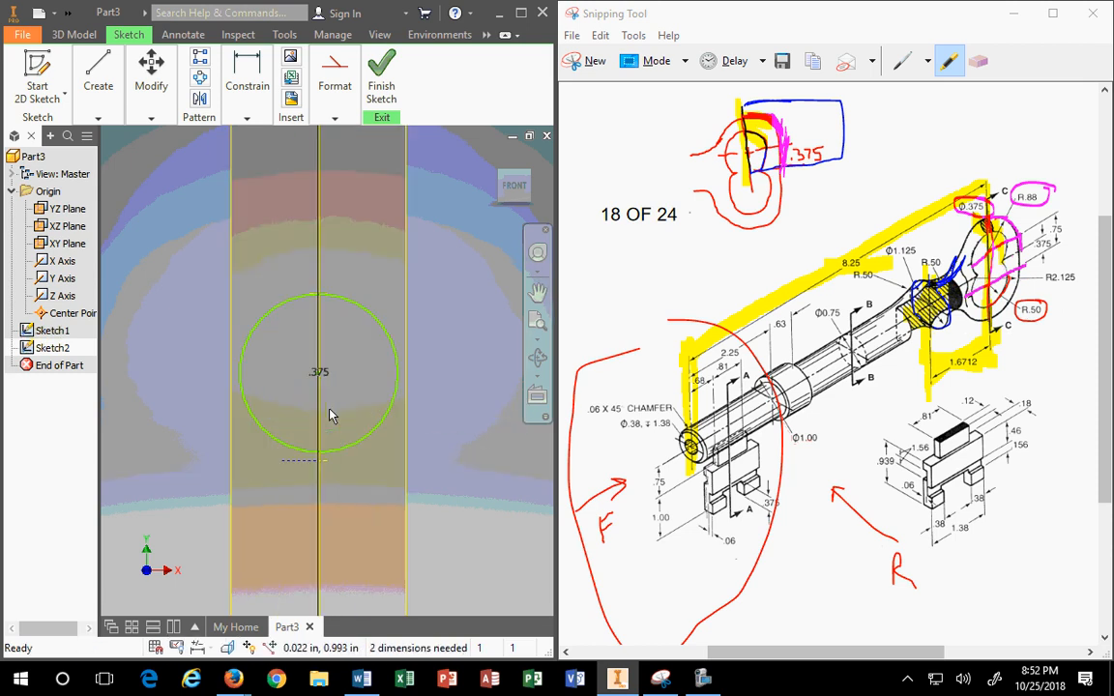
pyautogui.moveTo(375, 481); pyautogui.dragTo(333, 455)
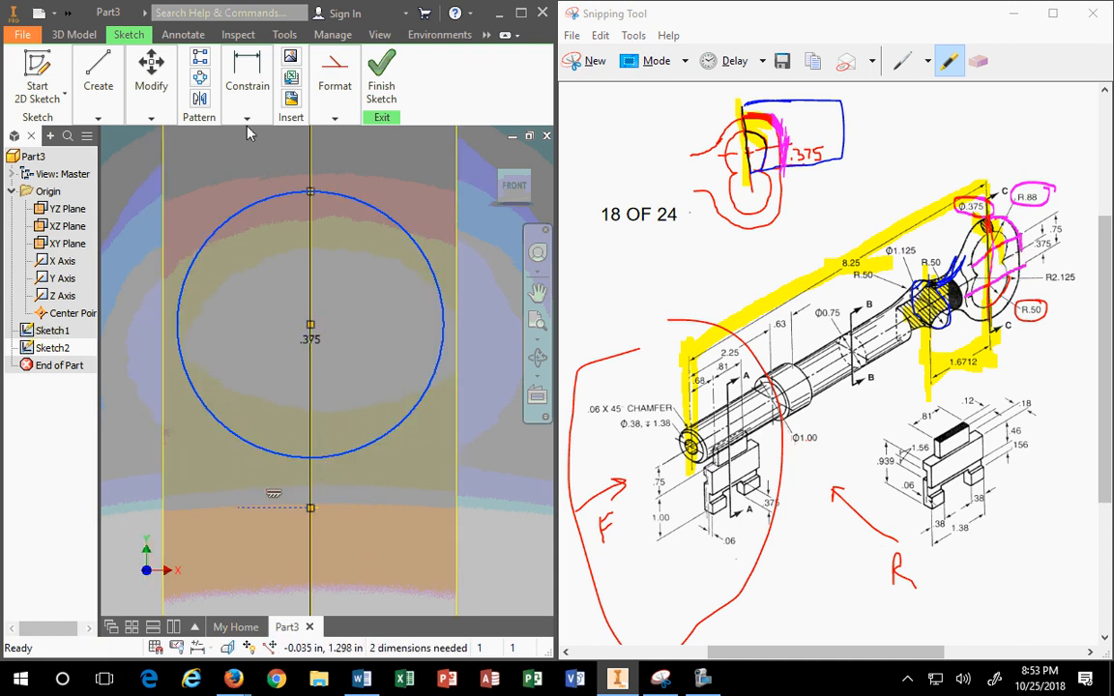
# Step: Make the circle tangent to the dashed line
pyautogui.click(334, 117)
pyautogui.click(247, 117)
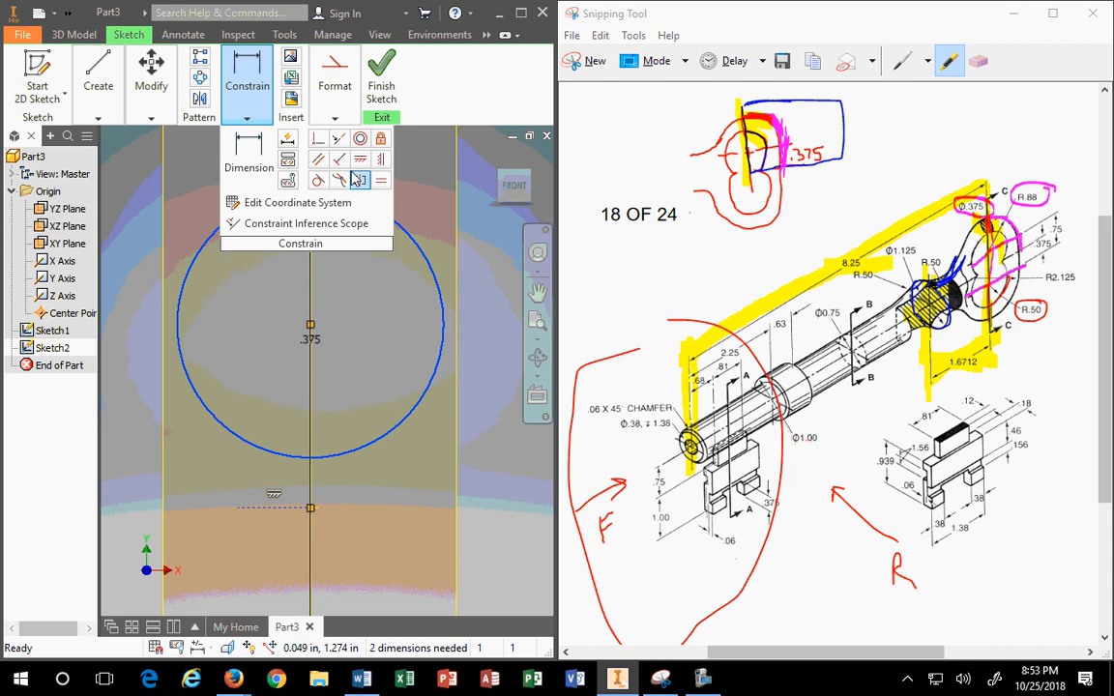
pyautogui.click(319, 181)
pyautogui.press('Escape')
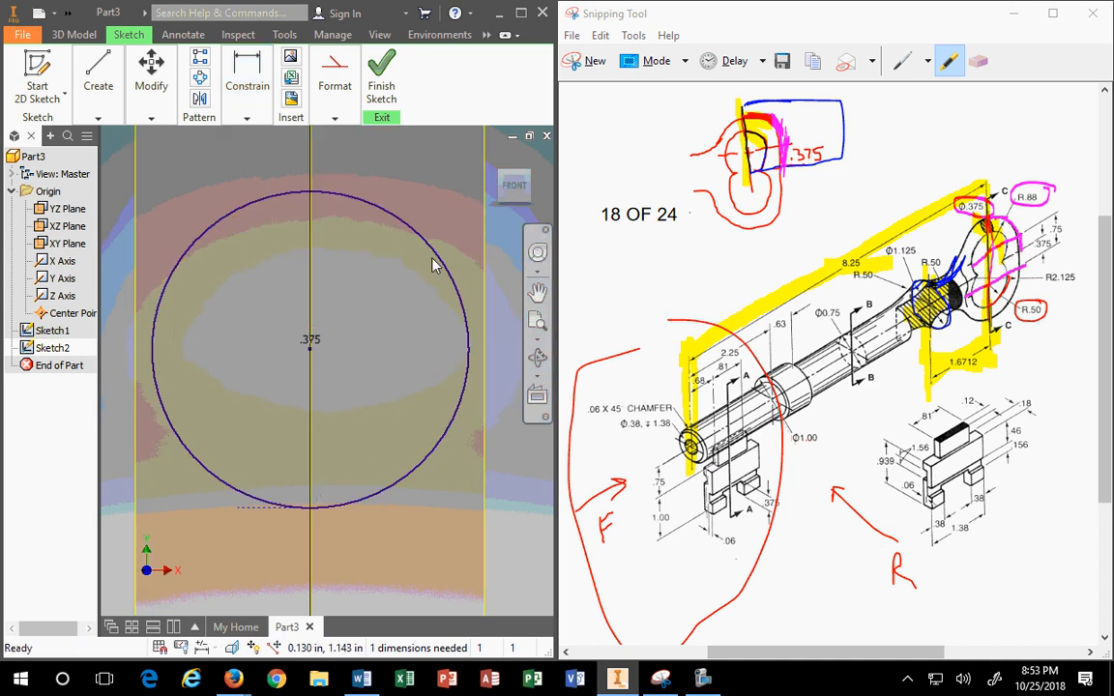
# Step: Start a diameter dimension on the circle against the Φ1.125 reference, then finish Sketch2
pyautogui.click(495, 158)
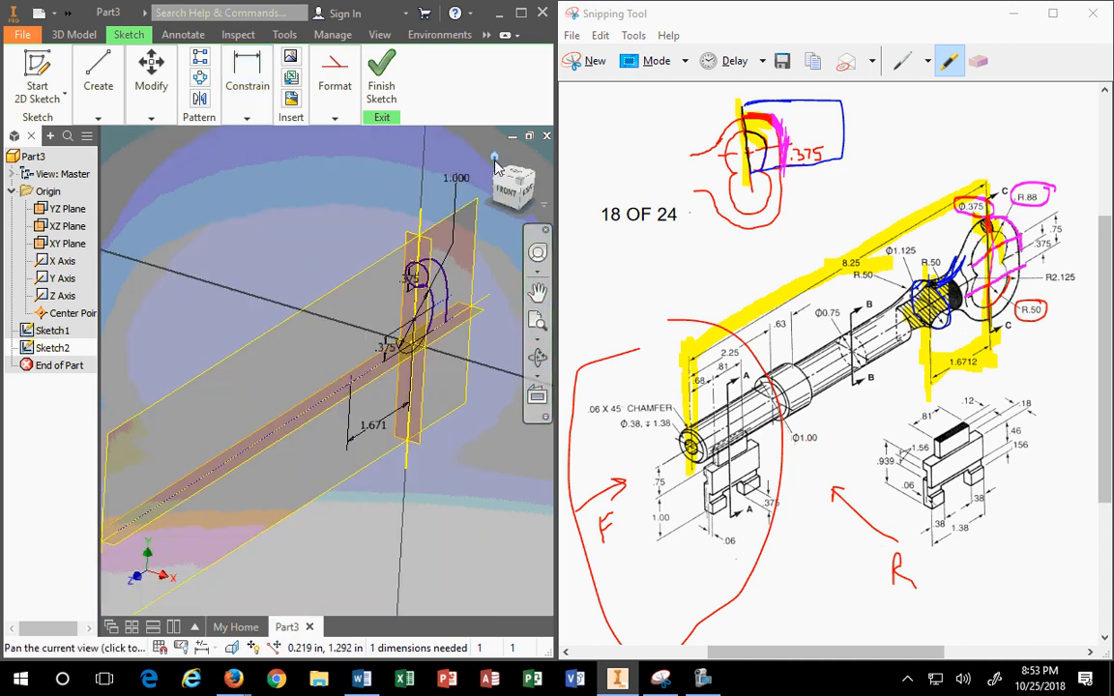
pyautogui.scroll(4, 459, 281)
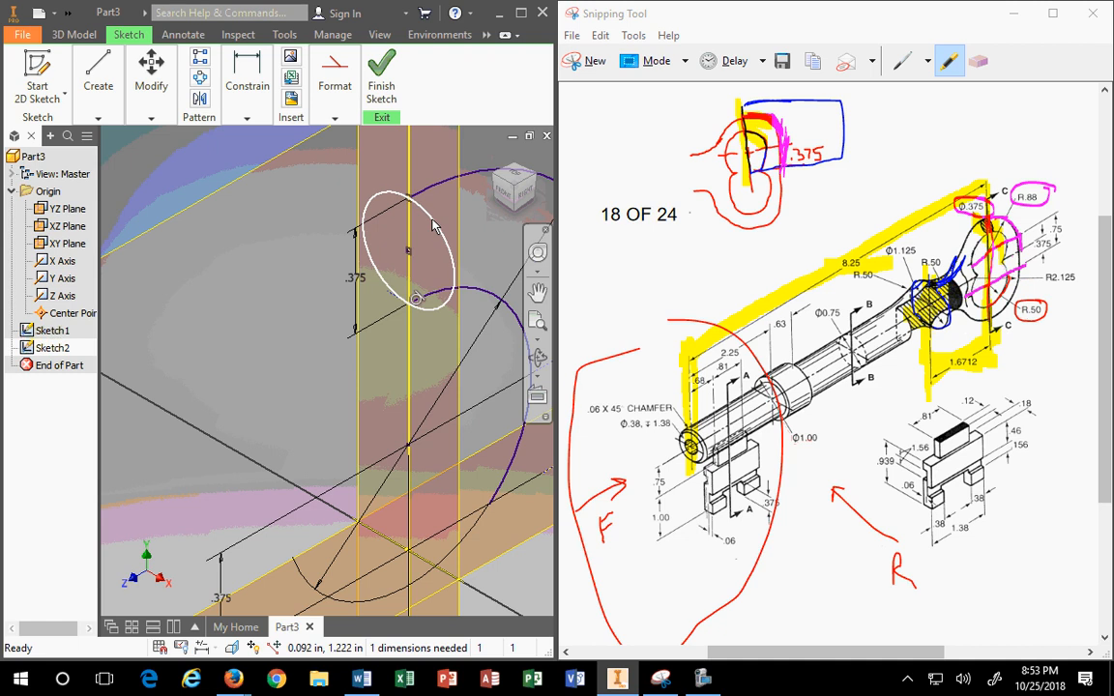
pyautogui.click(248, 82)
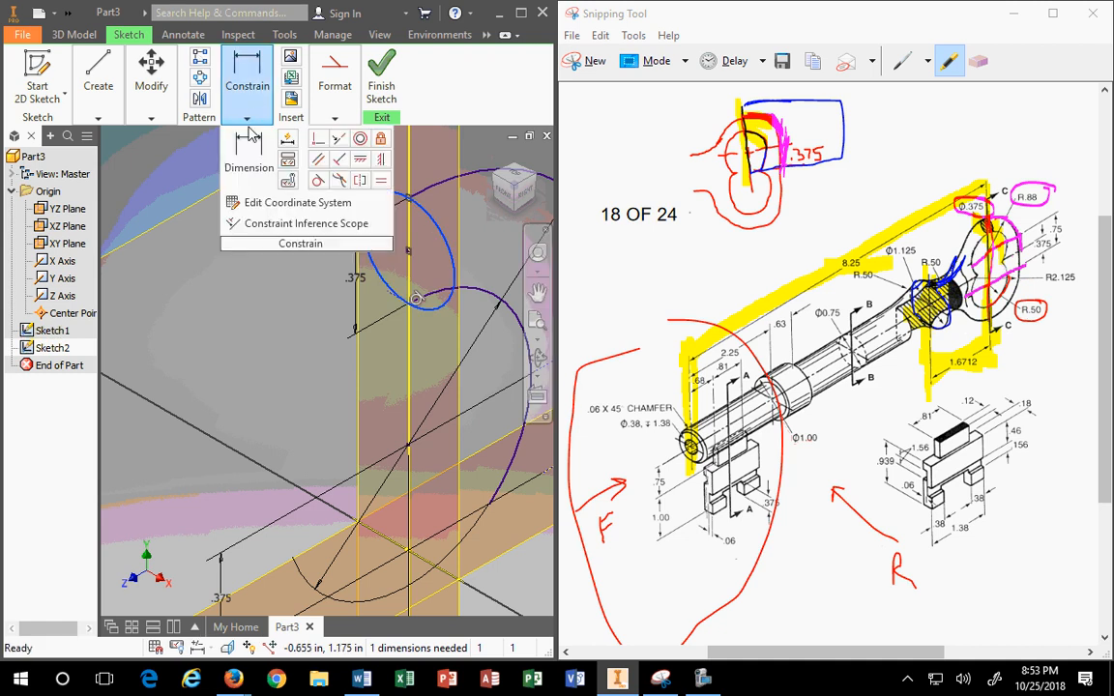
pyautogui.click(424, 211)
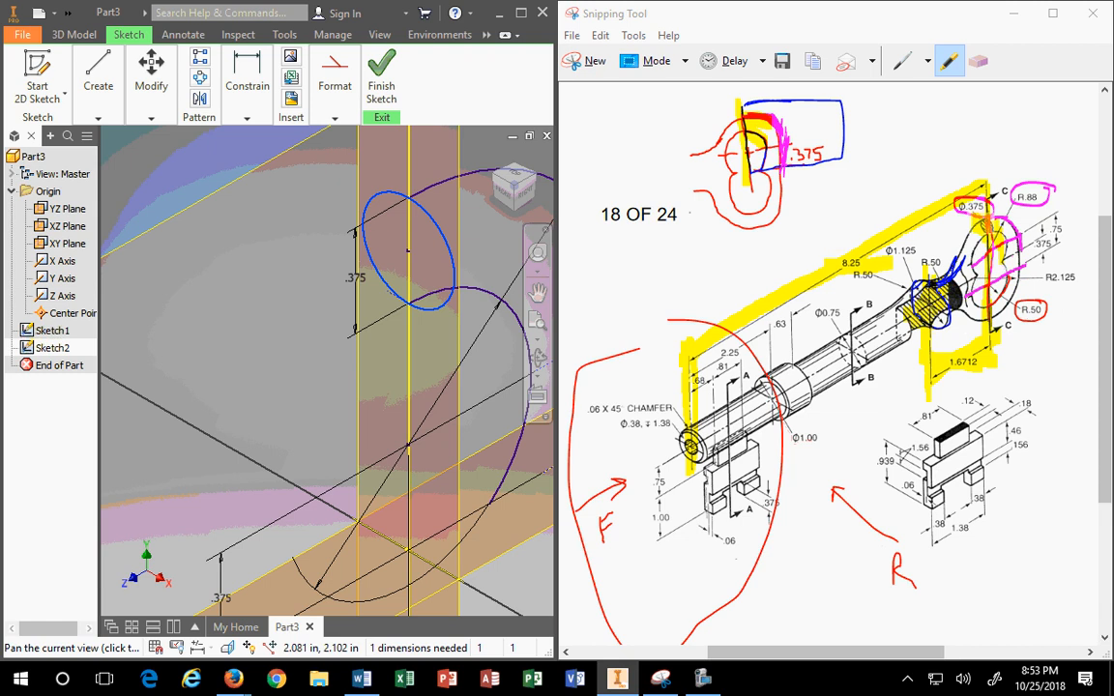
pyautogui.moveTo(887, 250); pyautogui.dragTo(915, 250)
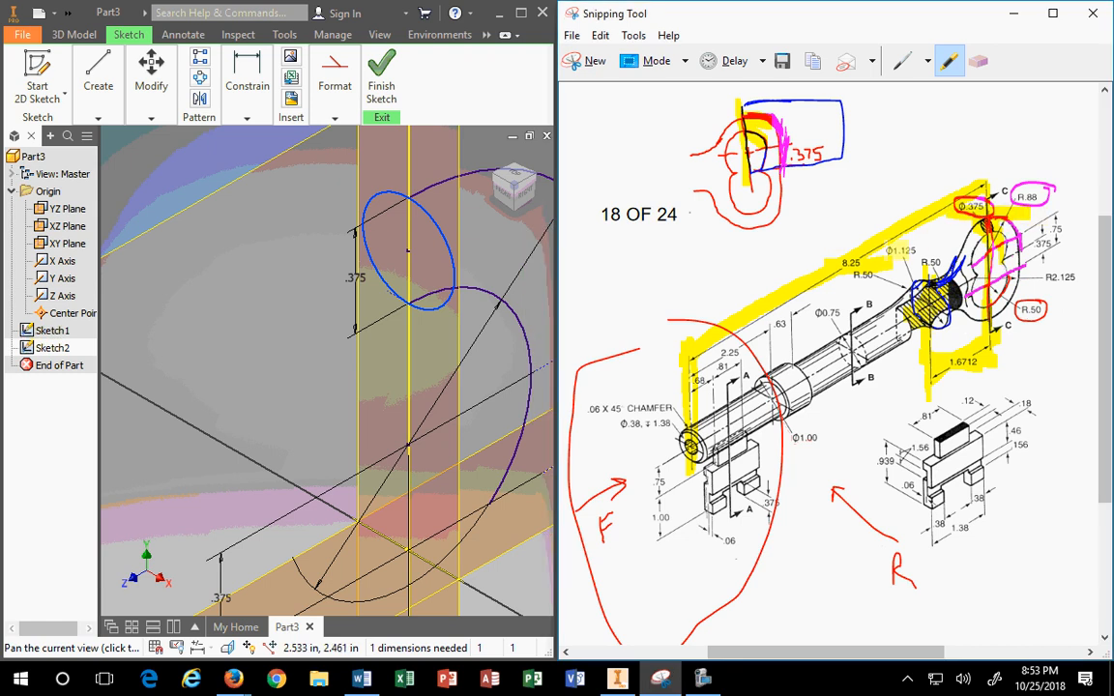
pyautogui.scroll(2, 555, 315)
pyautogui.scroll(-2, 492, 323)
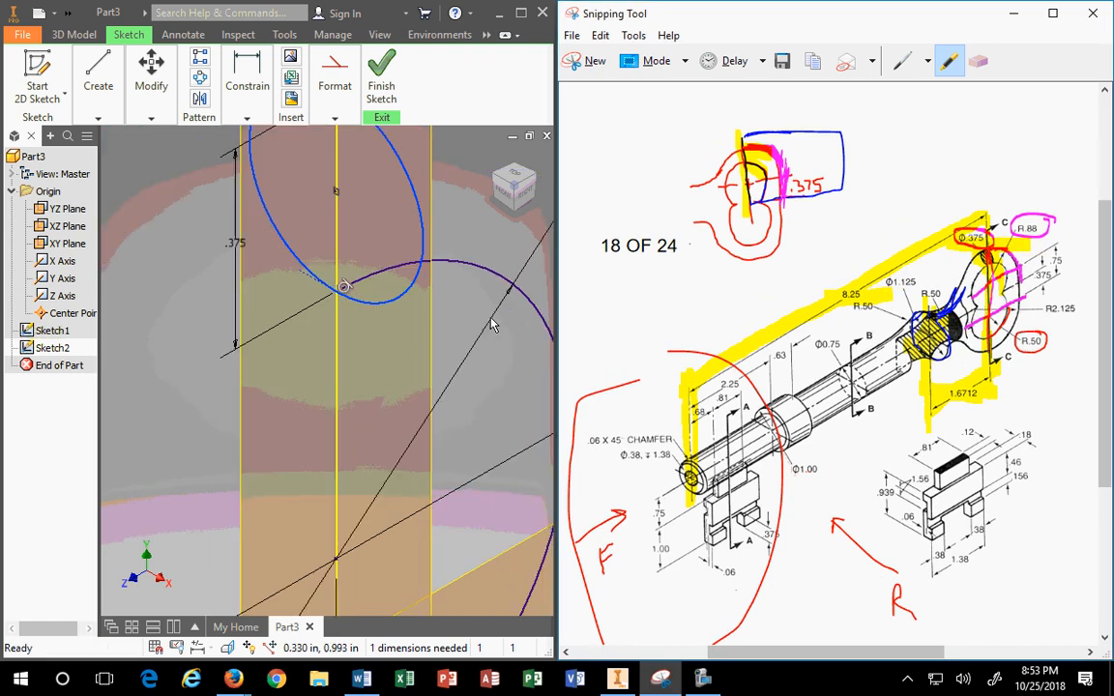
pyautogui.scroll(5, 492, 323)
pyautogui.click(467, 304)
pyautogui.moveTo(467, 304); pyautogui.dragTo(327, 284, button='middle')
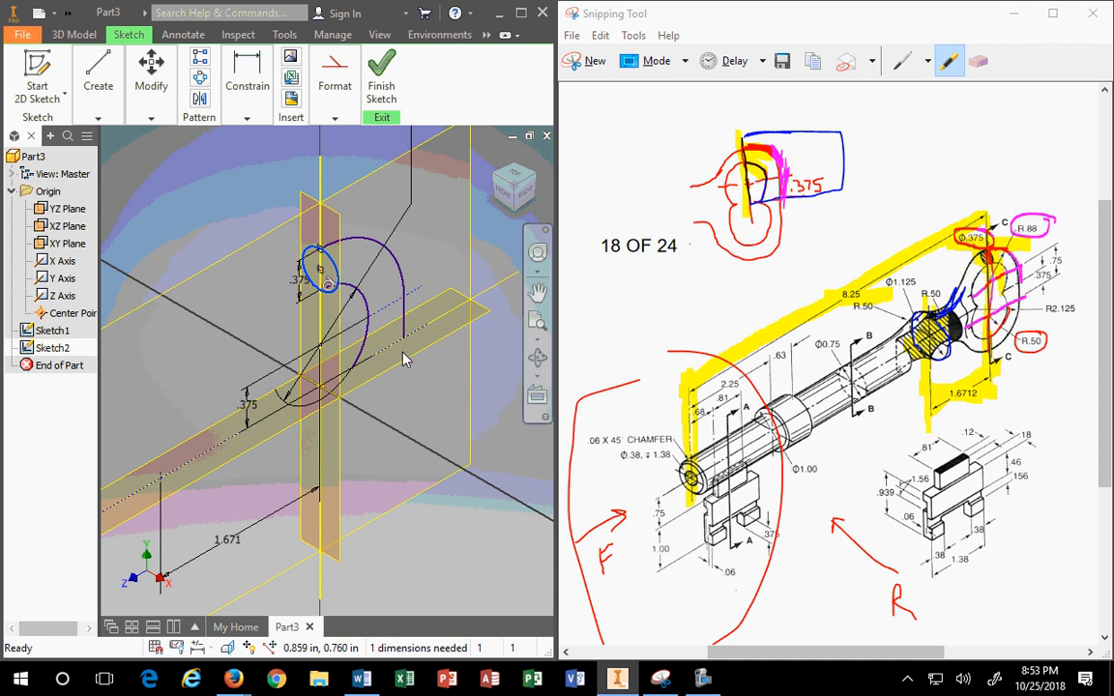
pyautogui.click(372, 81)
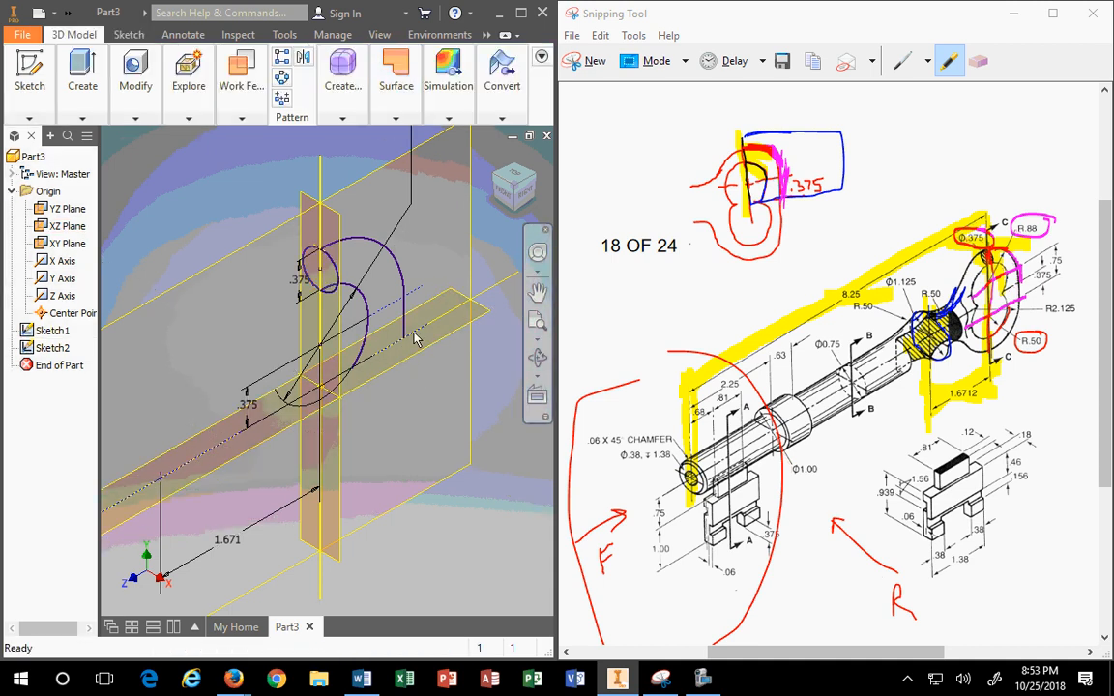
# Step: Start a new sketch on the XZ plane and return to the home isometric view
pyautogui.click(407, 362)
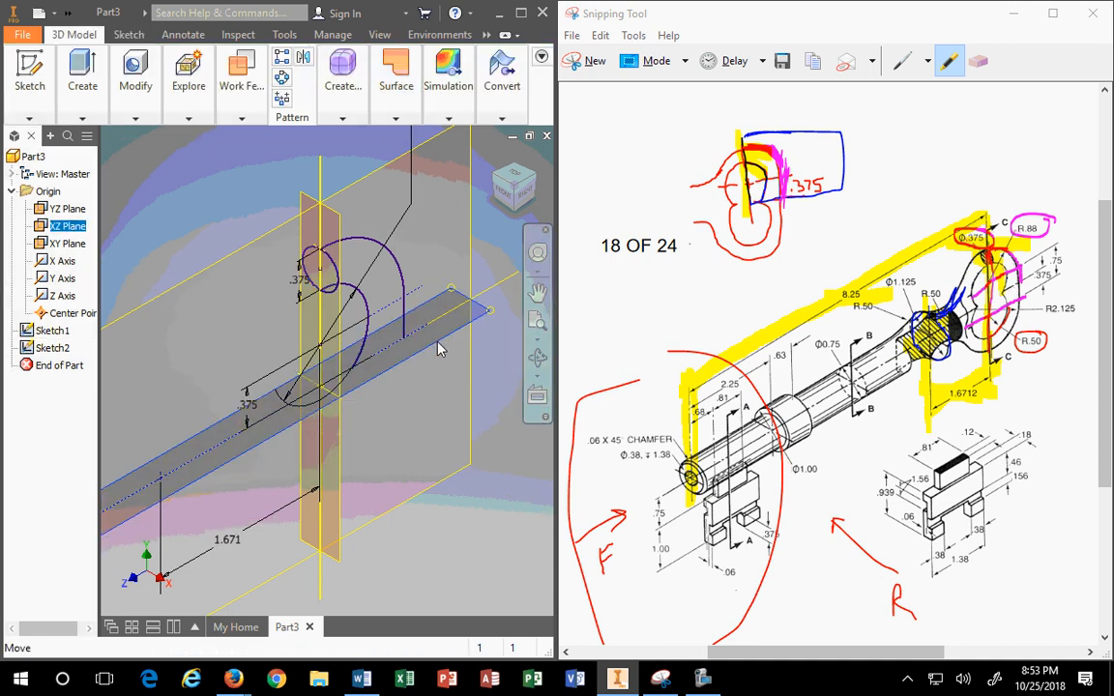
pyautogui.click(429, 346)
pyautogui.scroll(-3, 354, 296)
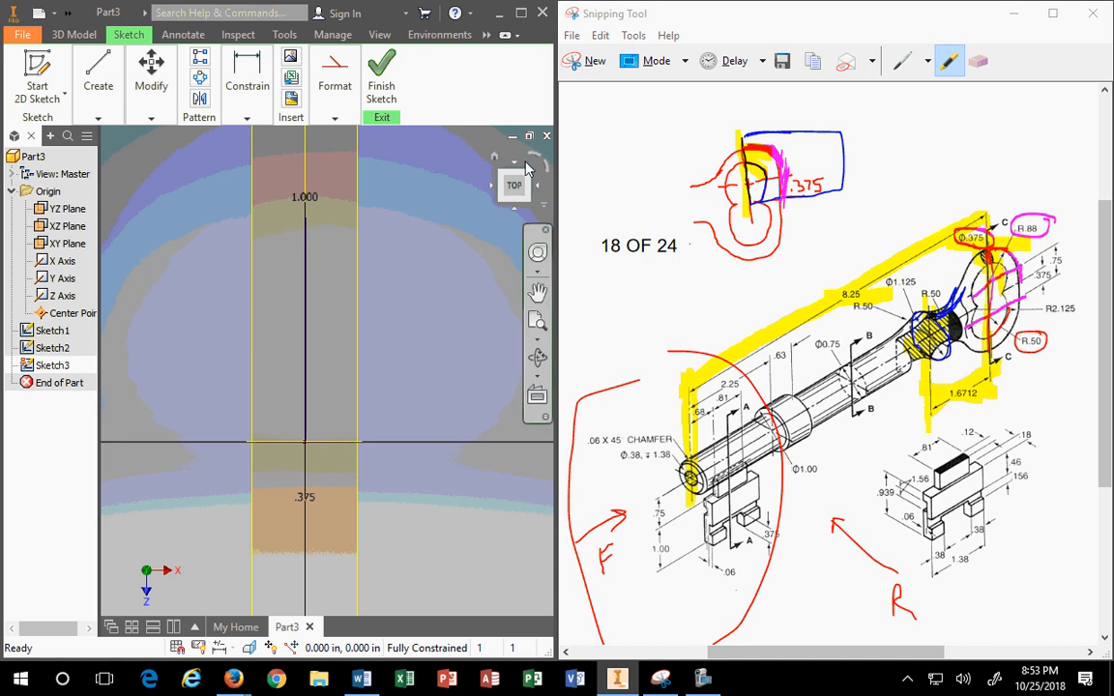
pyautogui.click(488, 158)
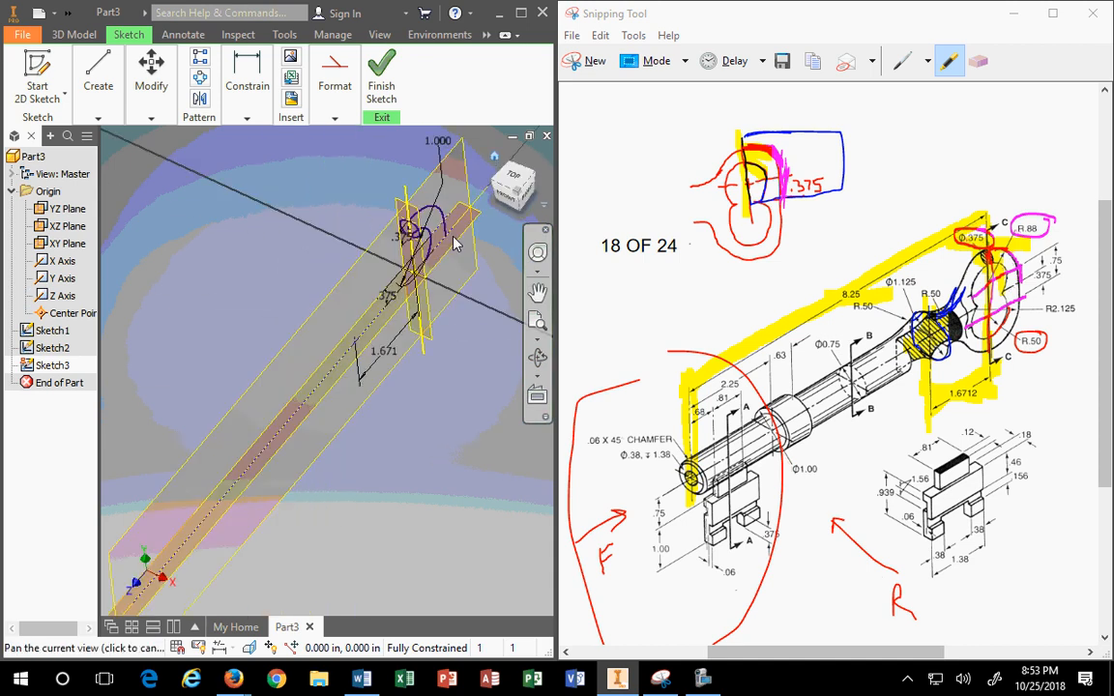
pyautogui.scroll(-3, 486, 331)
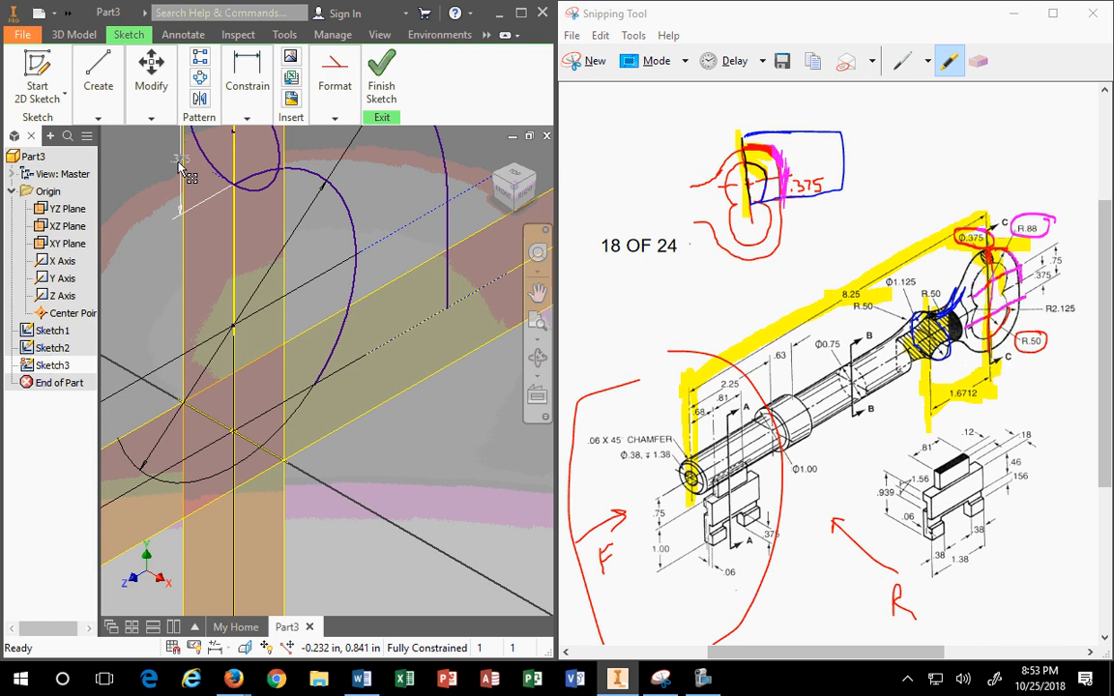
pyautogui.scroll(3, 243, 204)
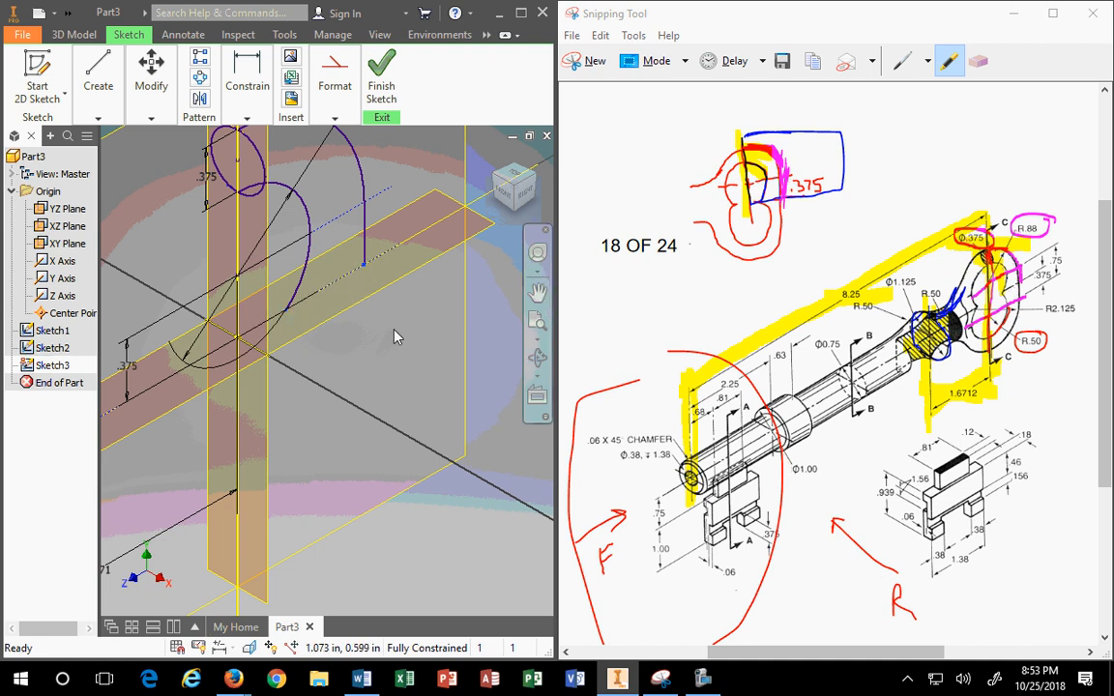
# Step: Cancel a started dimension and maximize the Inventor window to full screen
pyautogui.moveTo(246, 87)
pyautogui.click(251, 150)
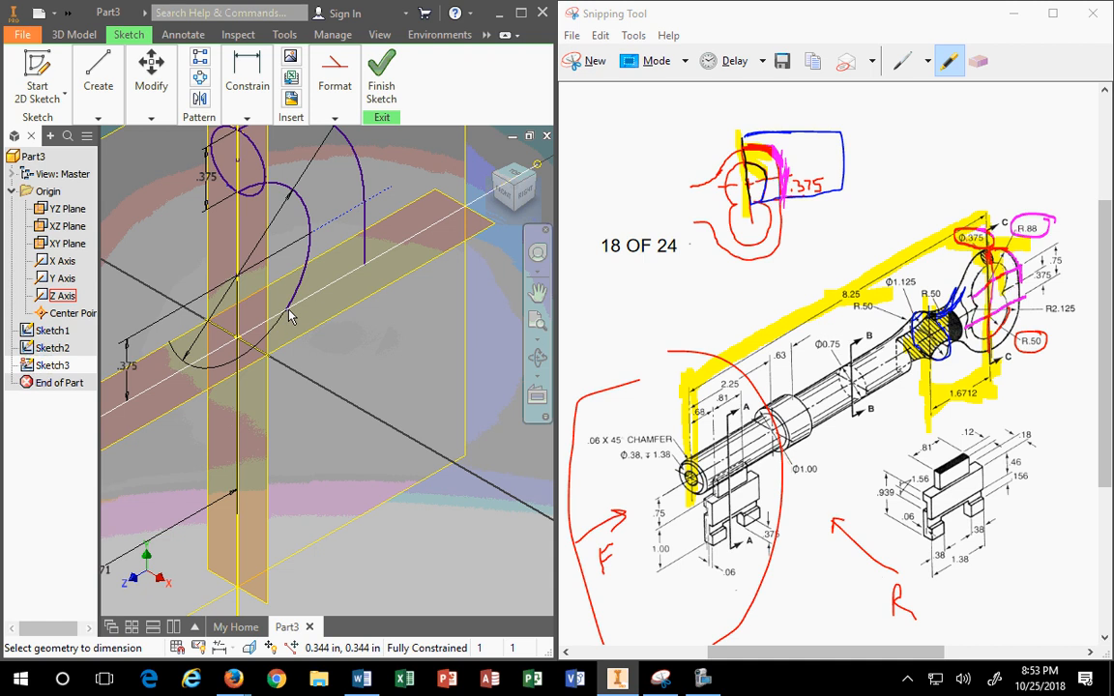
pyautogui.press('Escape')
pyautogui.moveTo(247, 92)
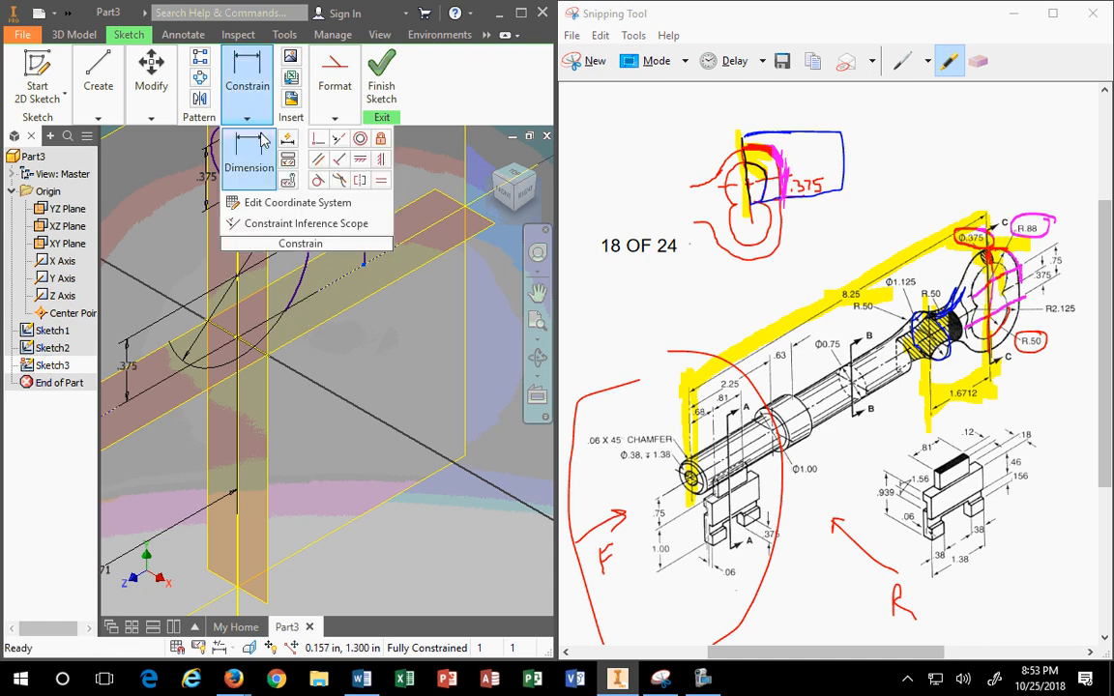
pyautogui.click(521, 12)
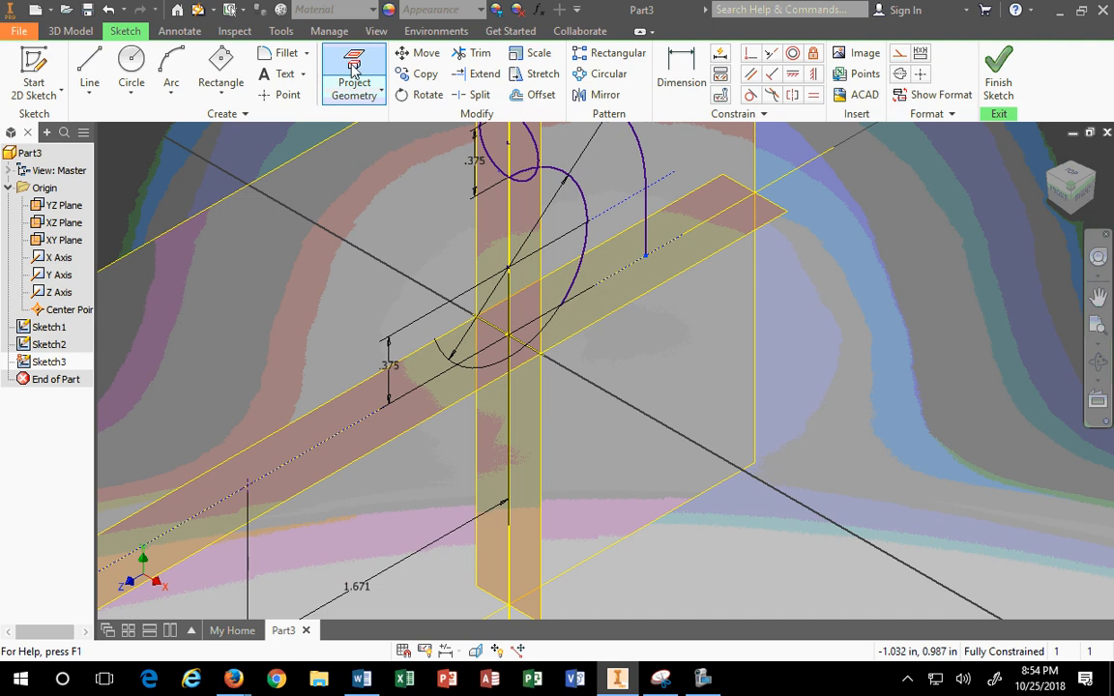
# Step: Add a driven .544 reference dimension to the line ending at the curve's endpoint
pyautogui.click(354, 80)
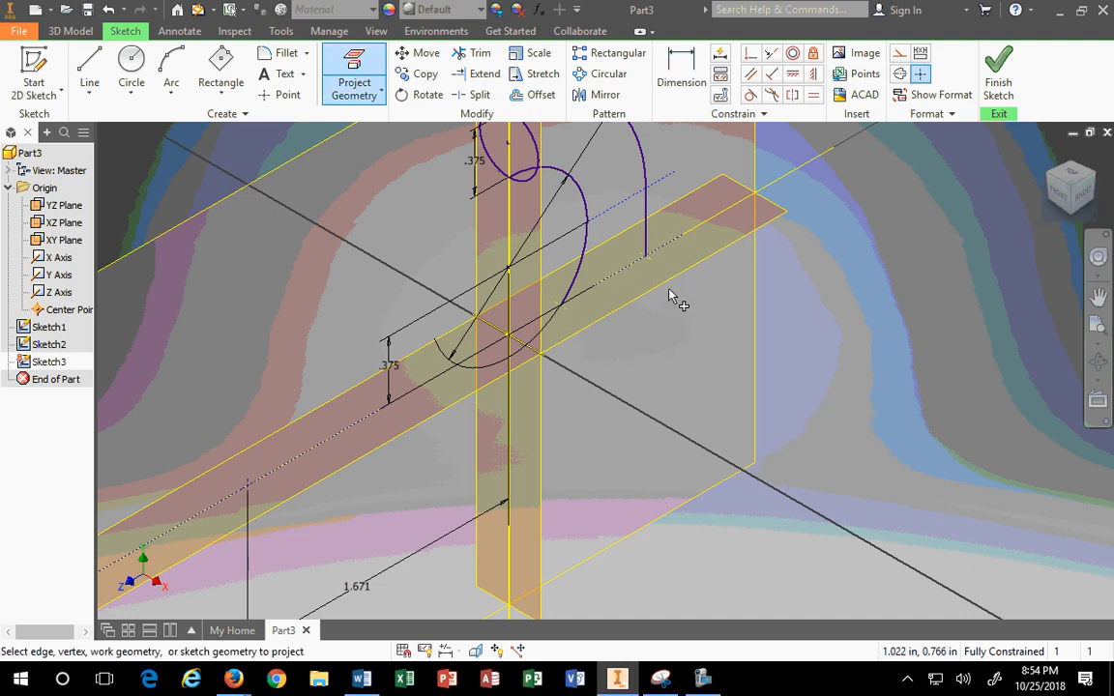
pyautogui.press('Escape')
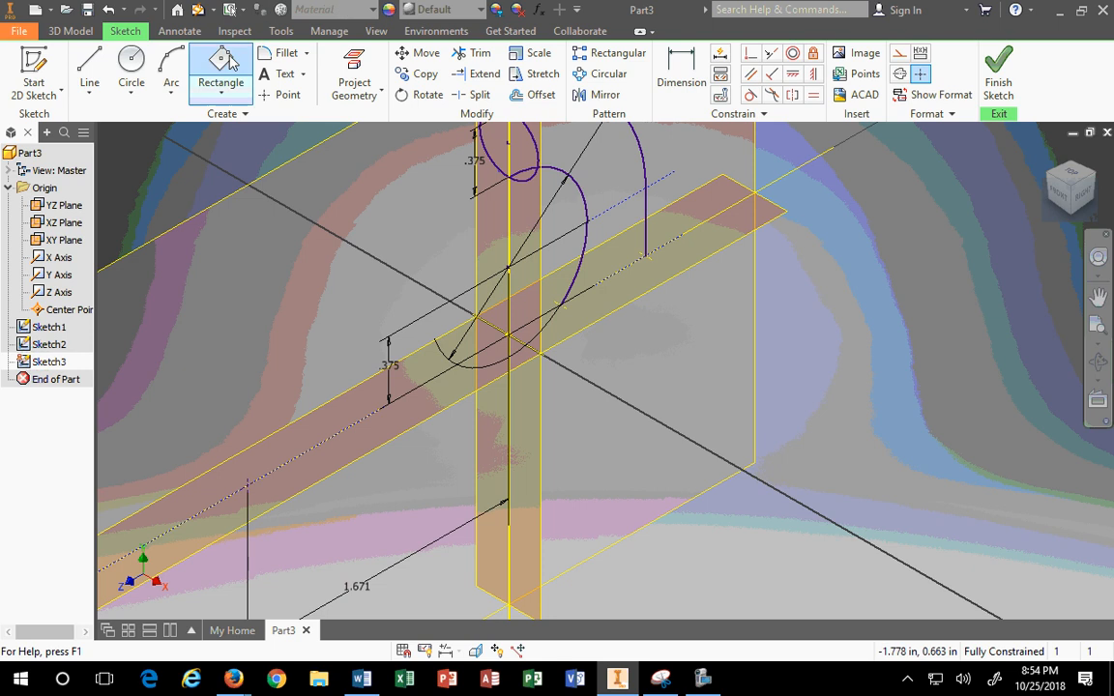
pyautogui.click(682, 68)
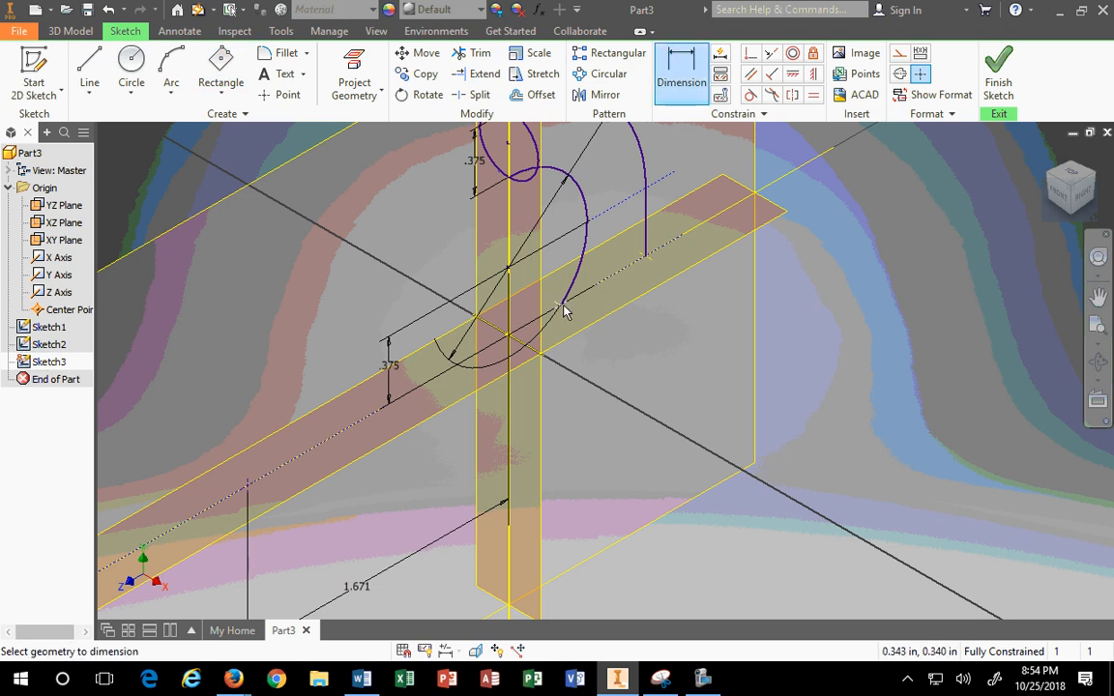
pyautogui.click(657, 265)
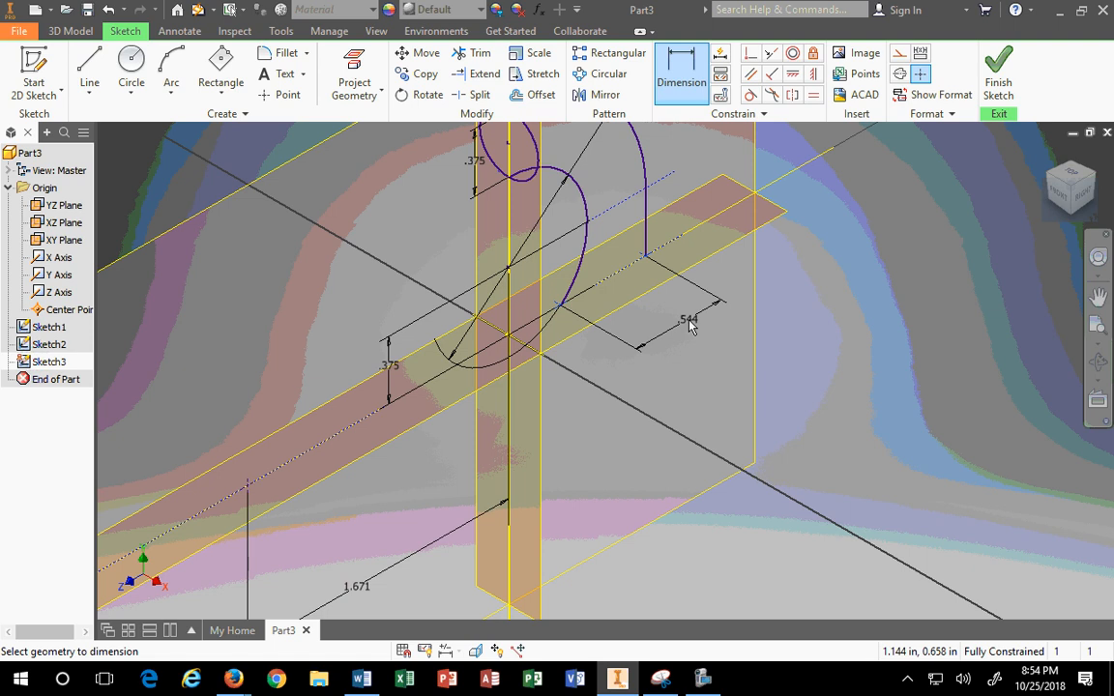
pyautogui.click(692, 325)
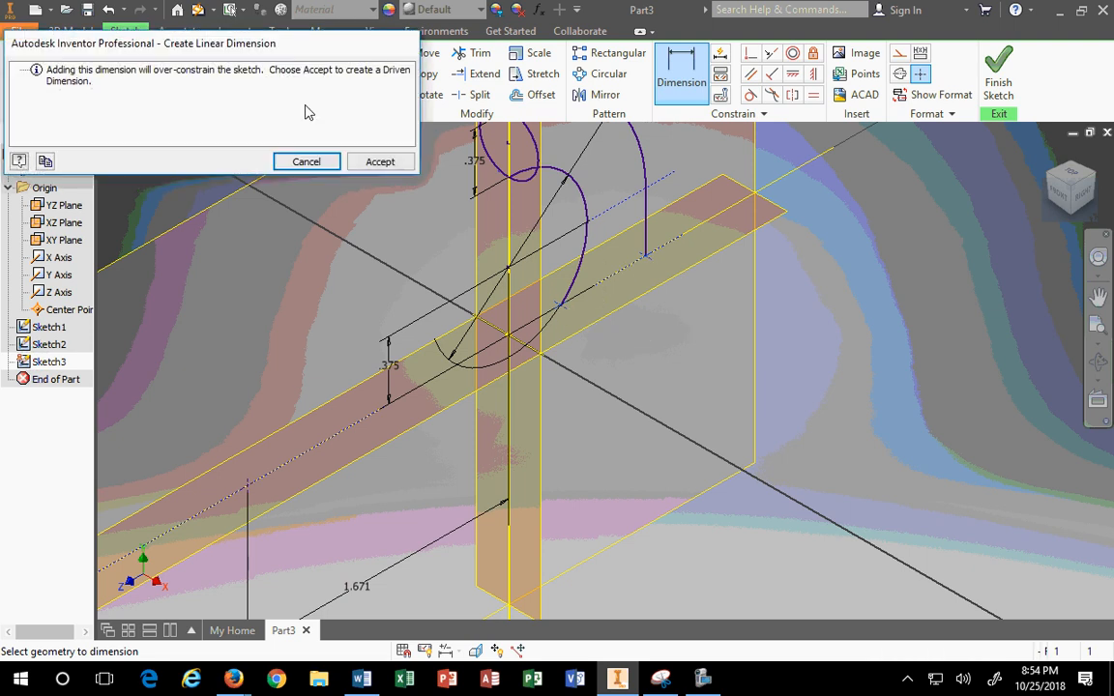
pyautogui.click(378, 161)
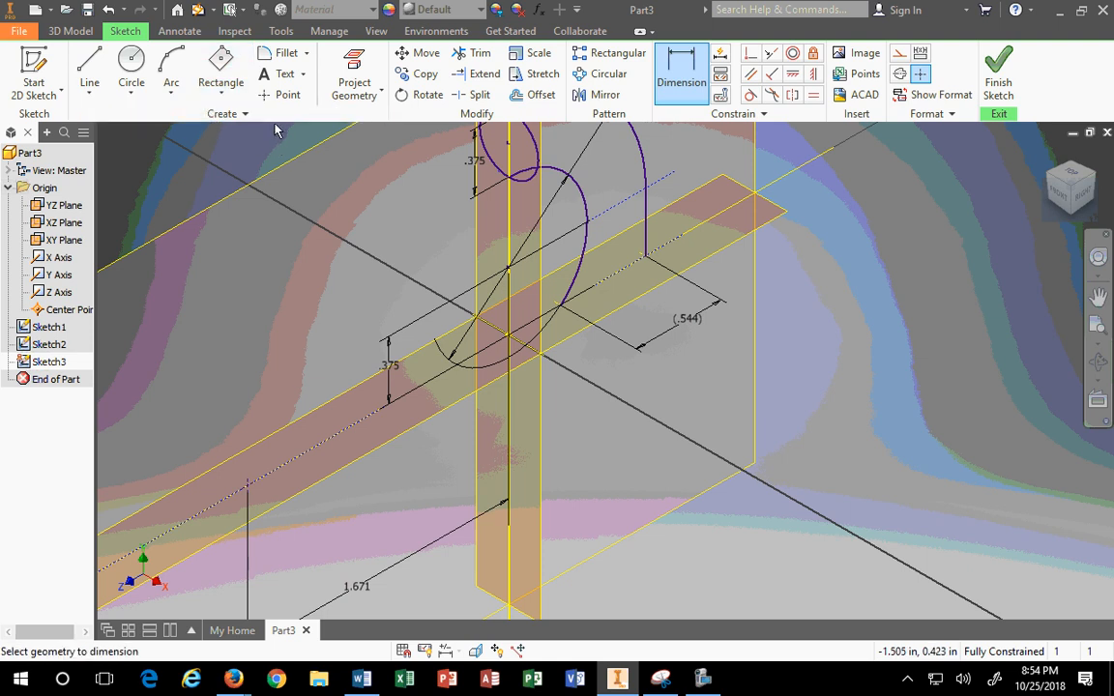
# Step: Project the long diagonal edge into Sketch3
pyautogui.click(532, 97)
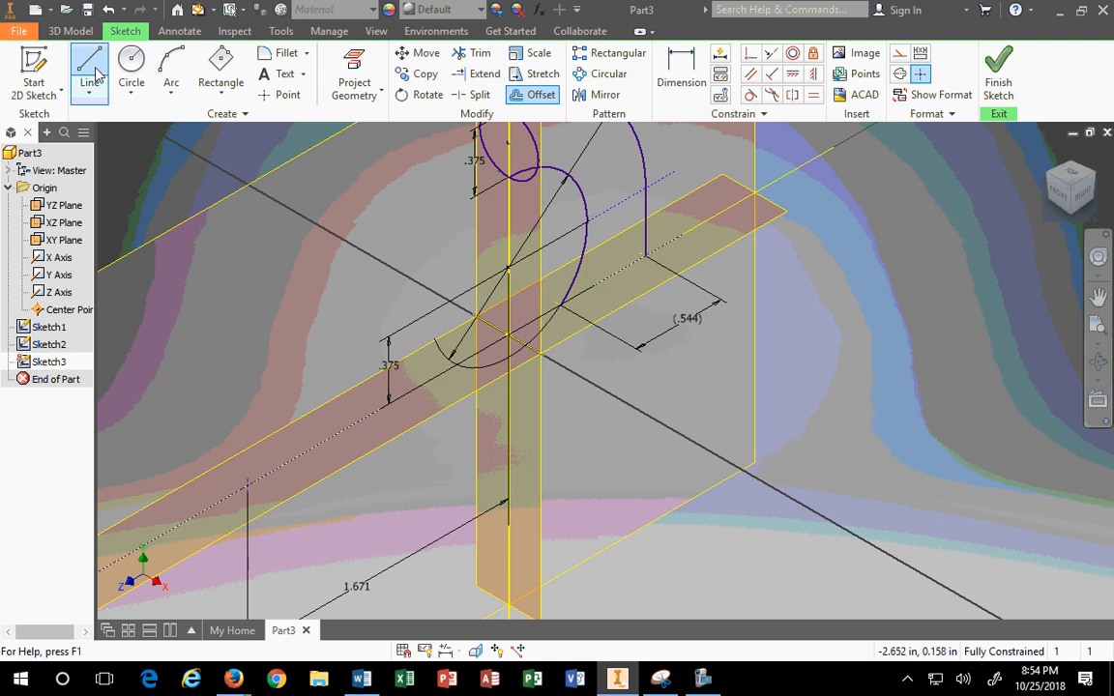
pyautogui.click(354, 76)
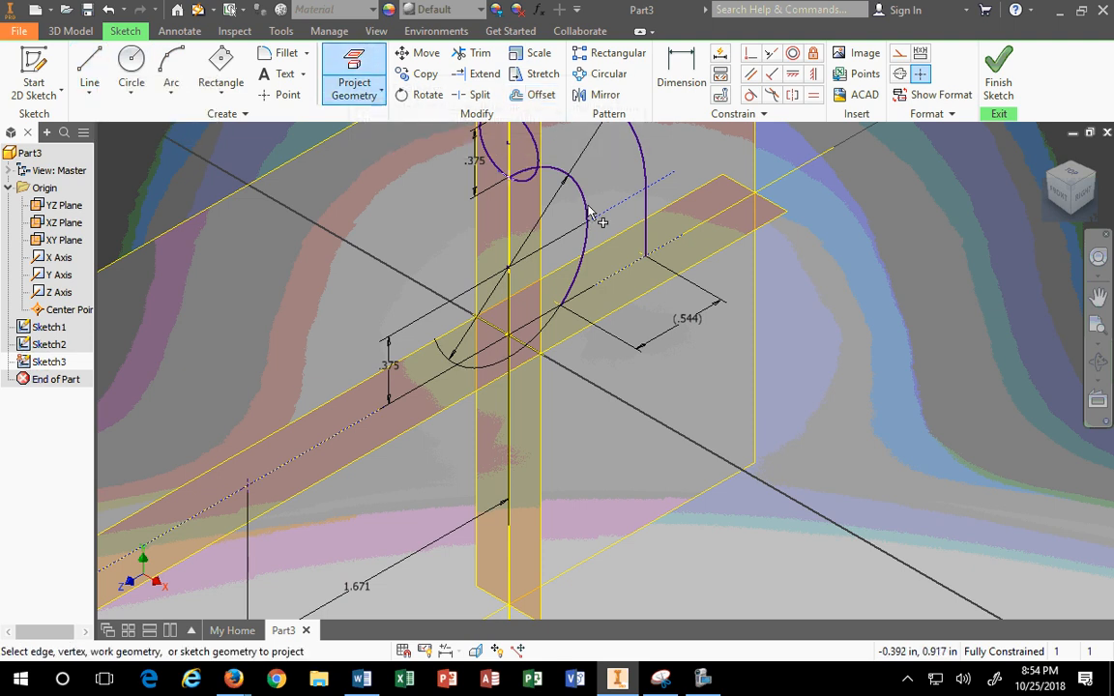
pyautogui.click(624, 272)
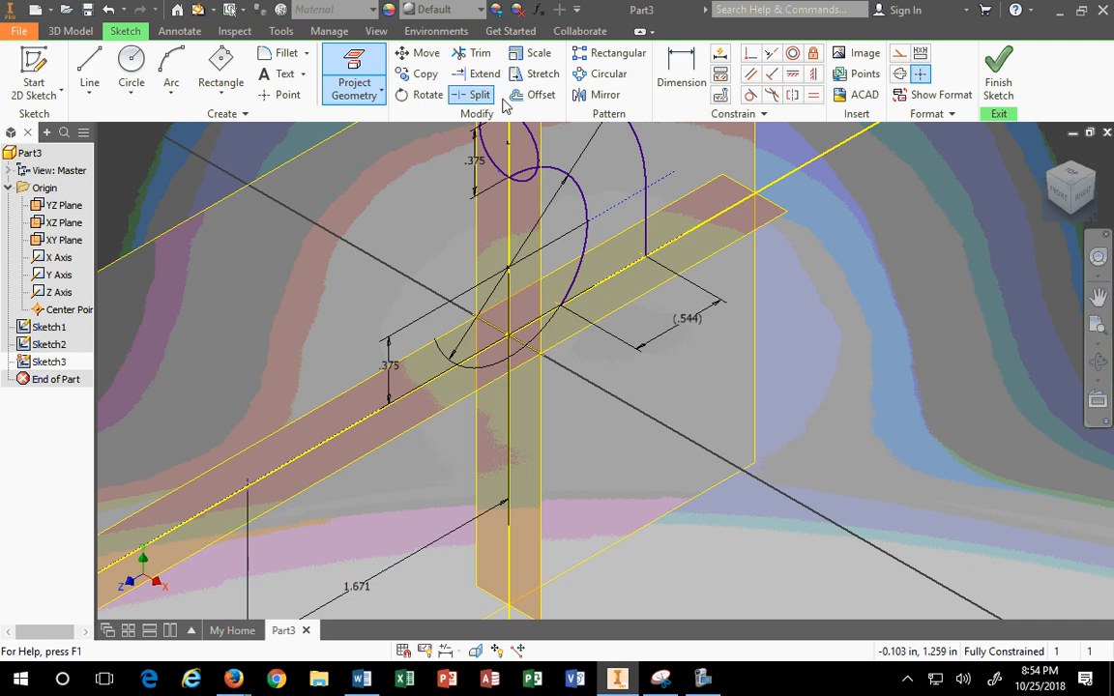
# Step: Offset a parallel line from the projected edge and dimension the gap as .375/2 (.188)
pyautogui.click(535, 94)
pyautogui.click(622, 279)
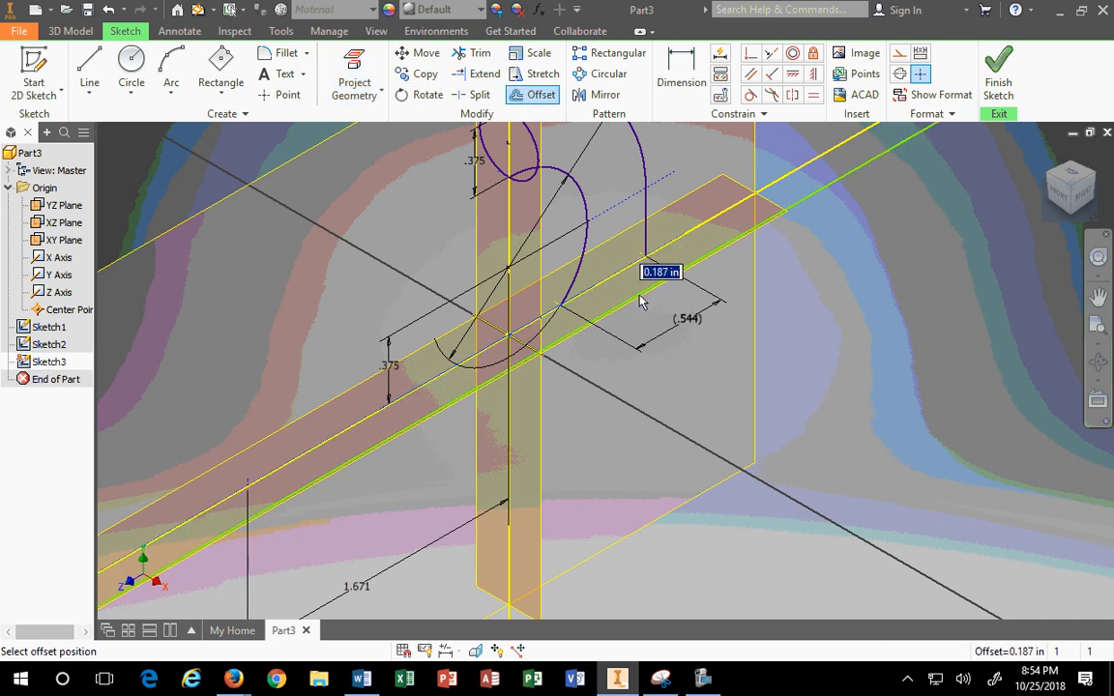
pyautogui.click(640, 301)
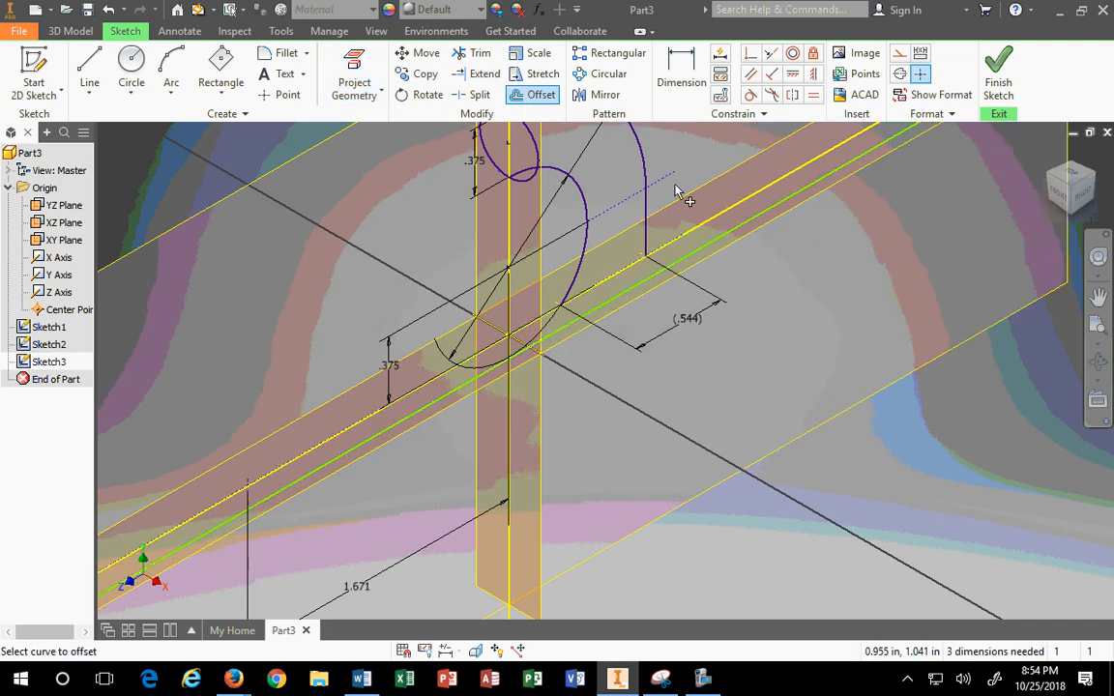
pyautogui.press('d')
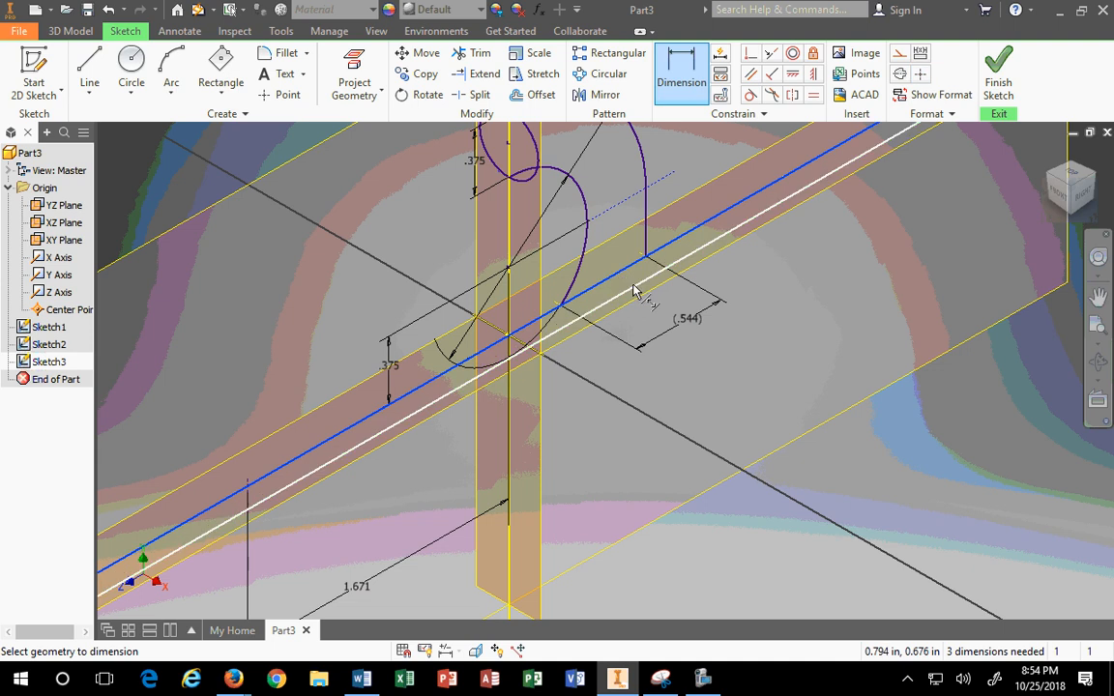
pyautogui.click(633, 286)
pyautogui.click(757, 263)
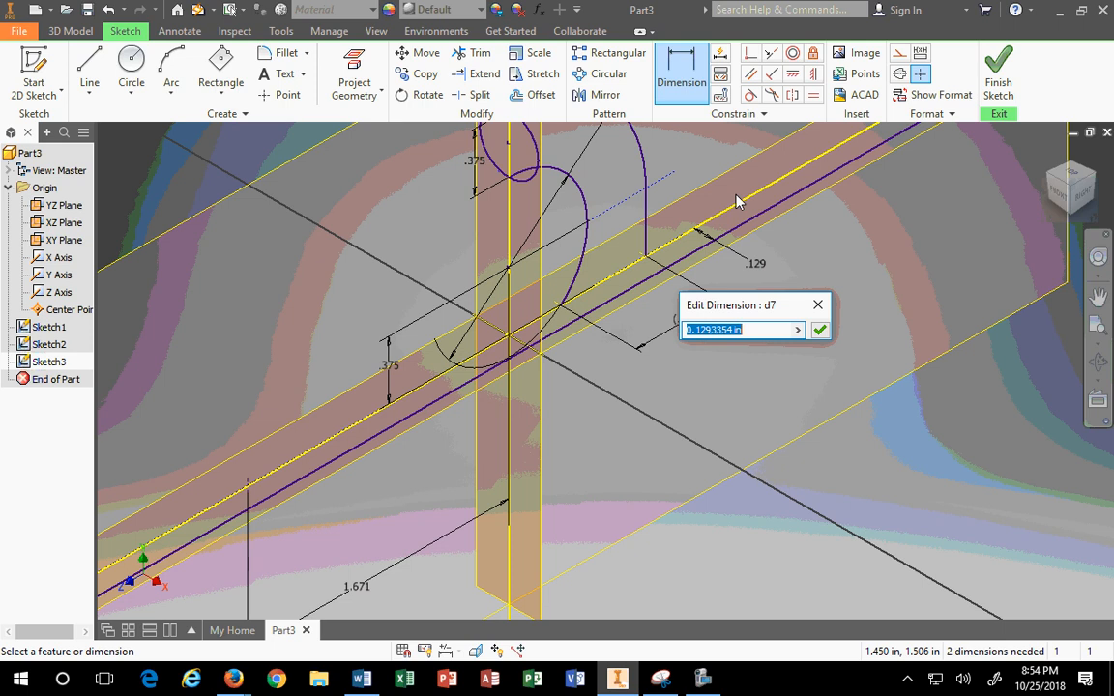
pyautogui.write('.375/2')
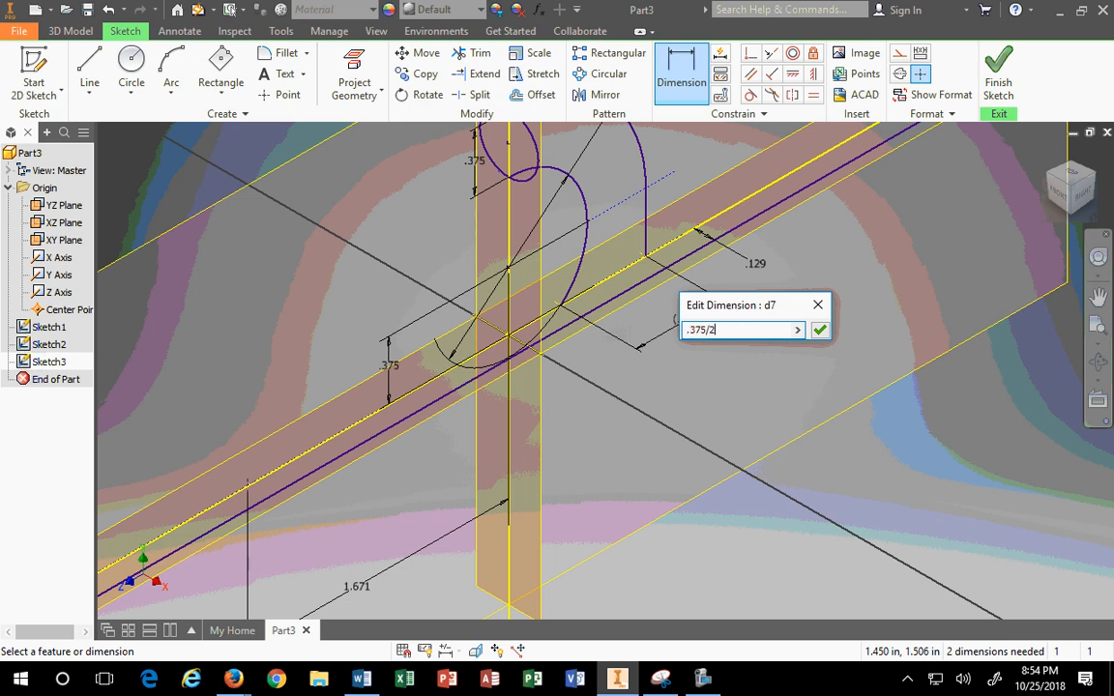
pyautogui.press('Return')
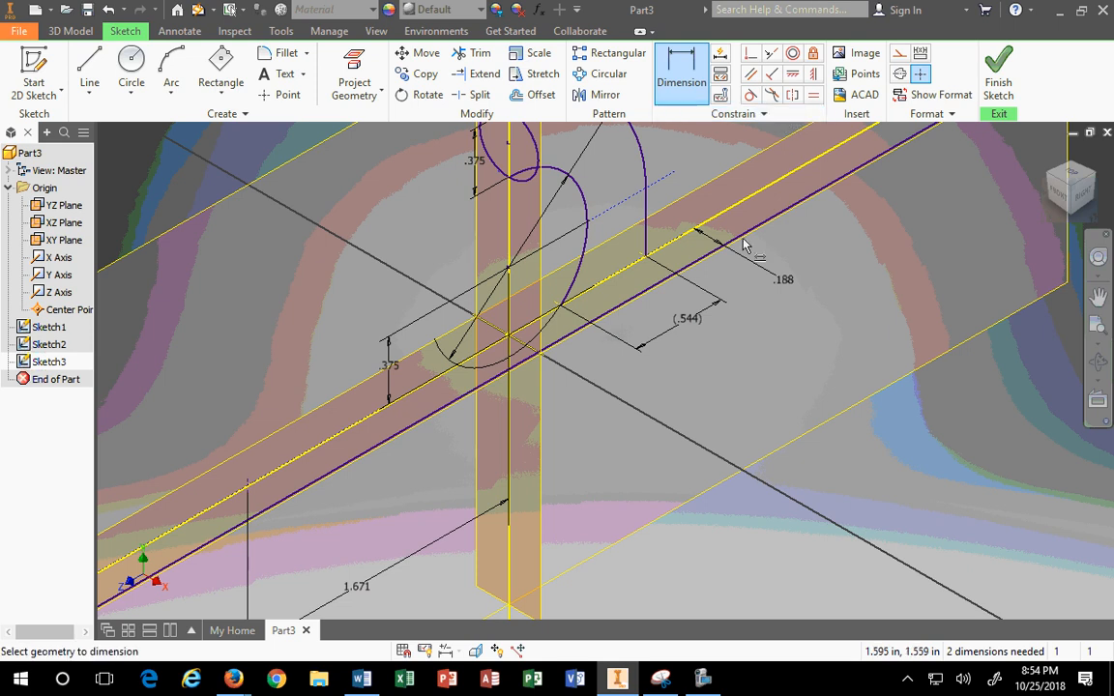
pyautogui.click(639, 290)
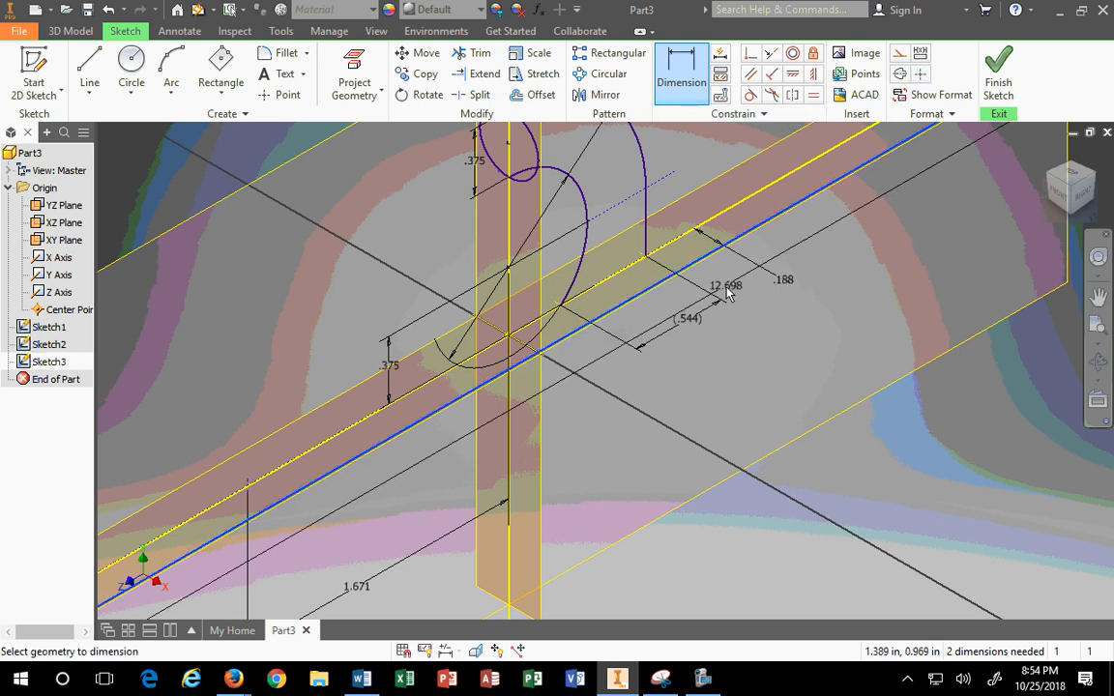
pyautogui.press('Escape')
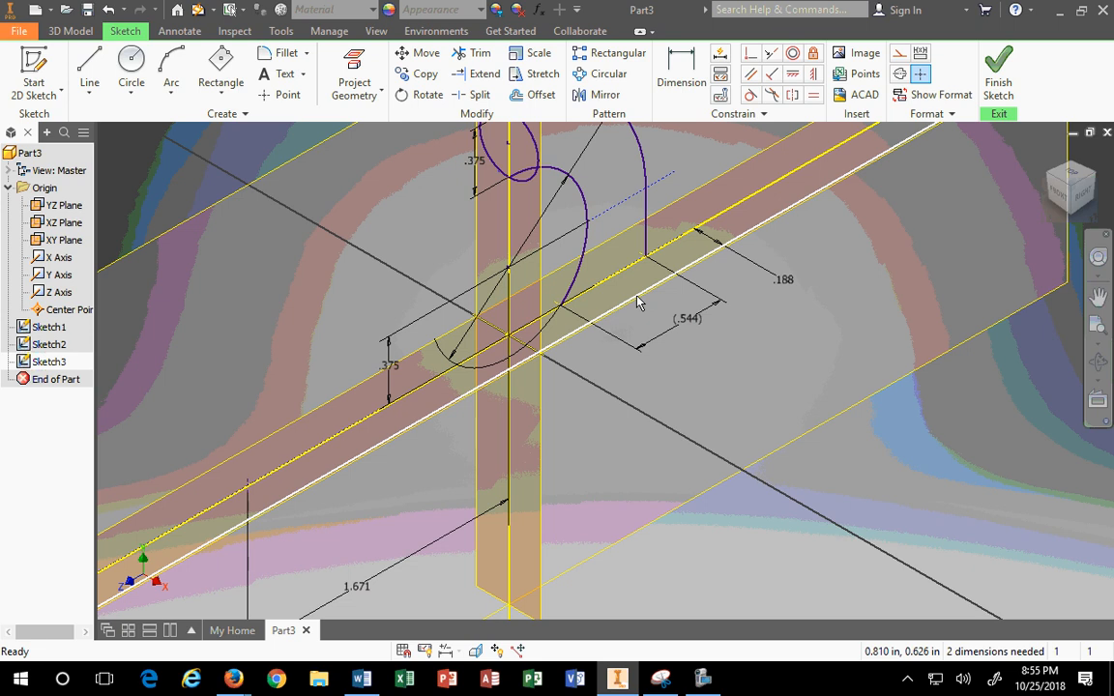
# Step: Convert the long offset line to construction geometry
pyautogui.click(636, 298)
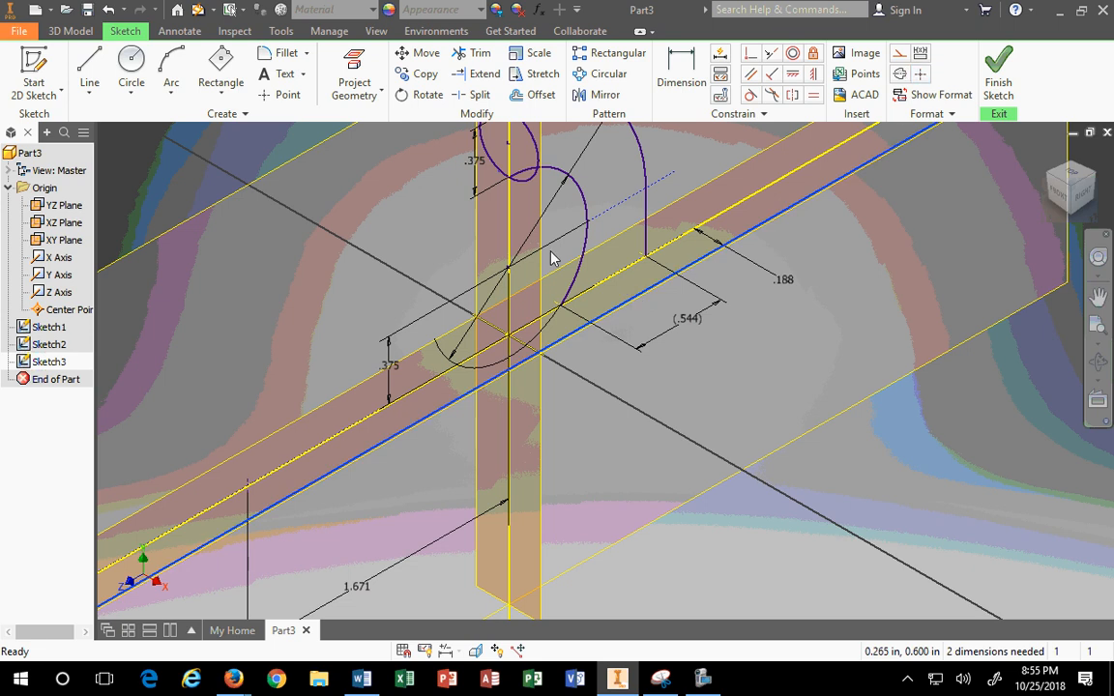
pyautogui.click(899, 56)
pyautogui.click(941, 227)
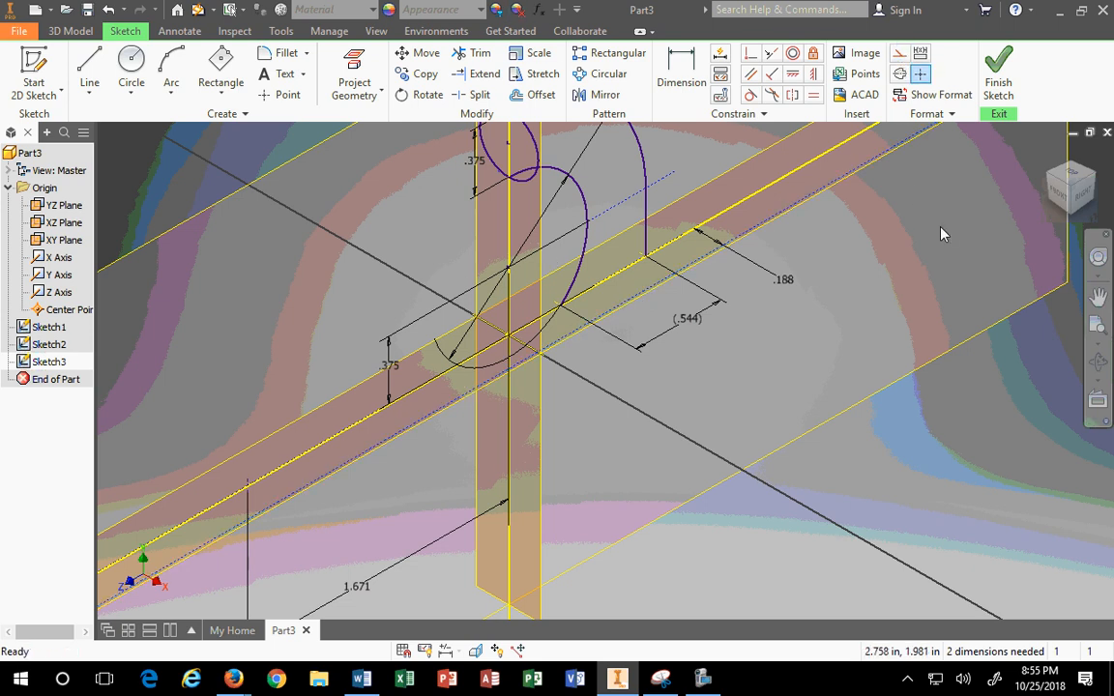
# Step: Draw a 0.544 in line from the rail point to the purple curve's endpoint
pyautogui.click(133, 96)
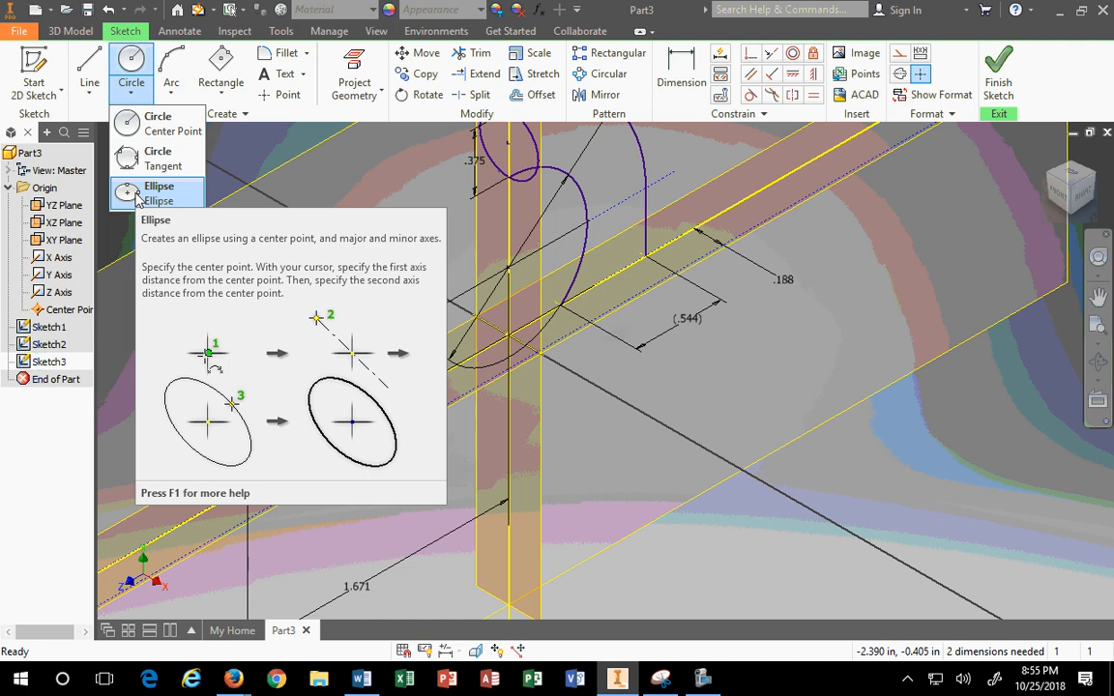
pyautogui.click(89, 87)
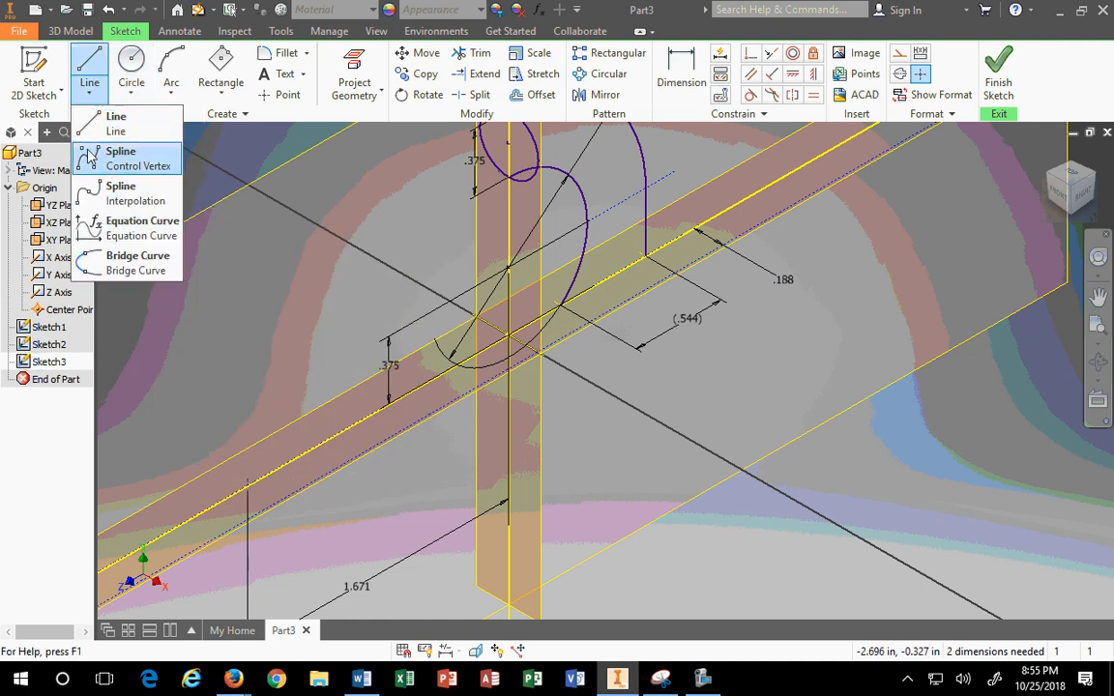
pyautogui.click(108, 121)
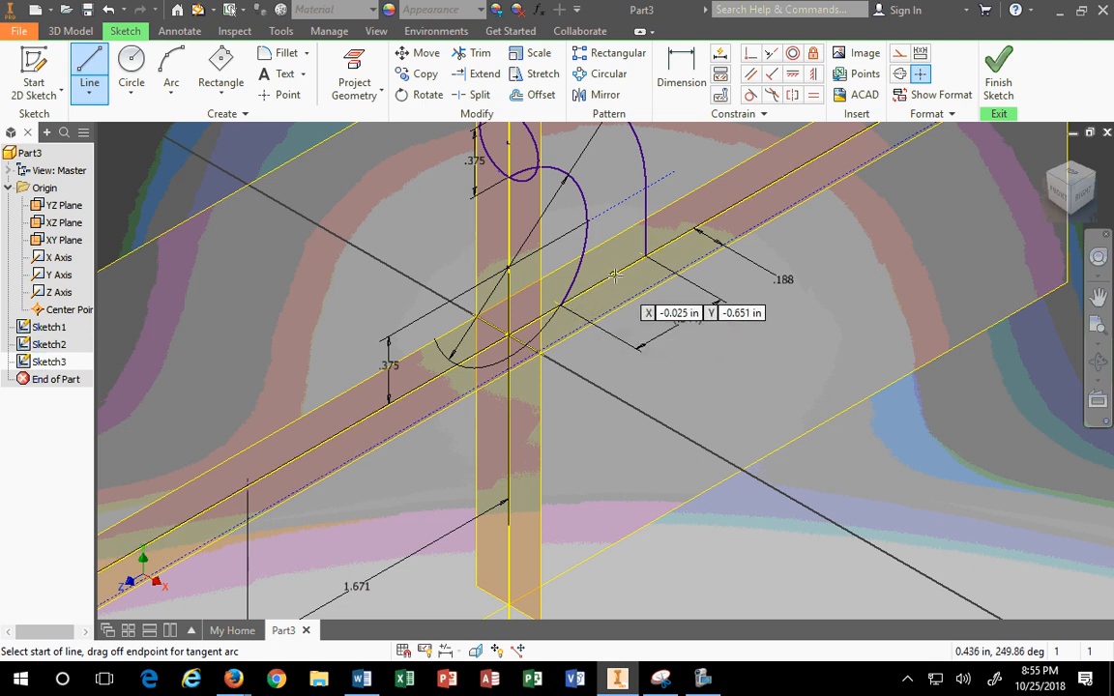
pyautogui.click(560, 305)
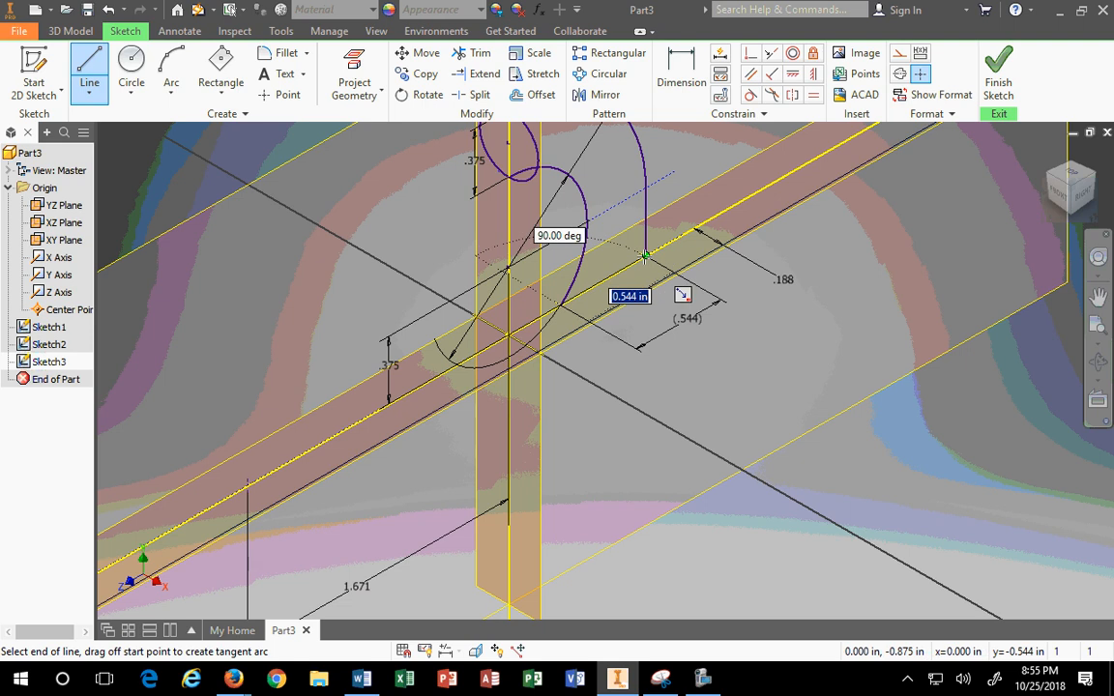
pyautogui.click(647, 257)
pyautogui.press('Escape')
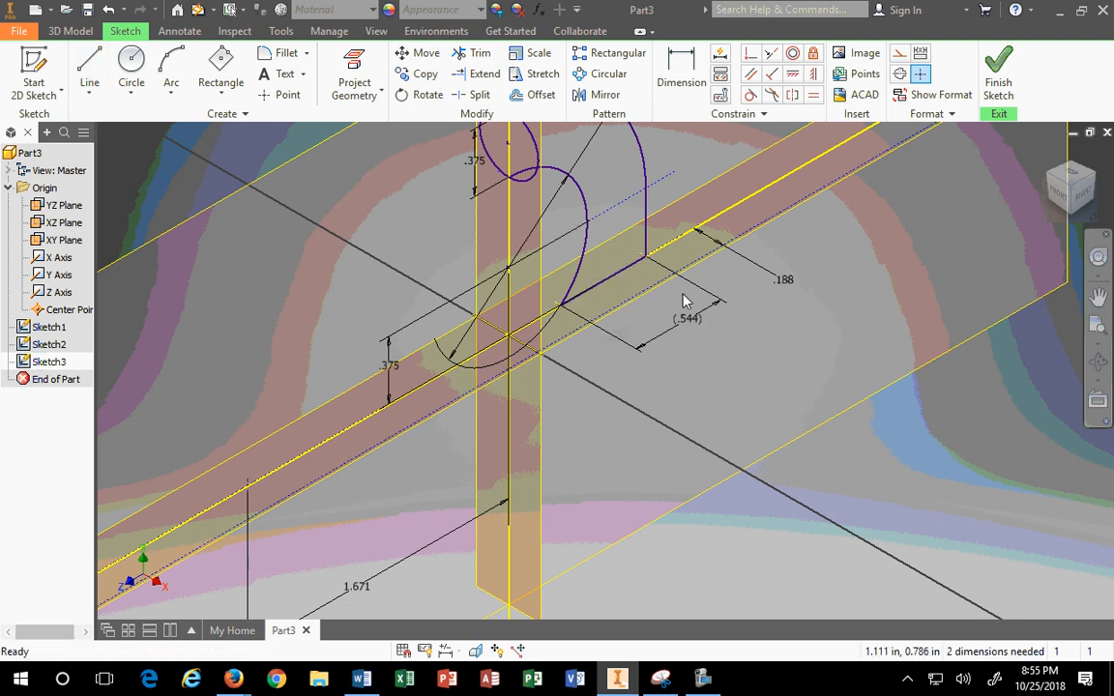
# Step: Make the new short line construction geometry
pyautogui.click(613, 278)
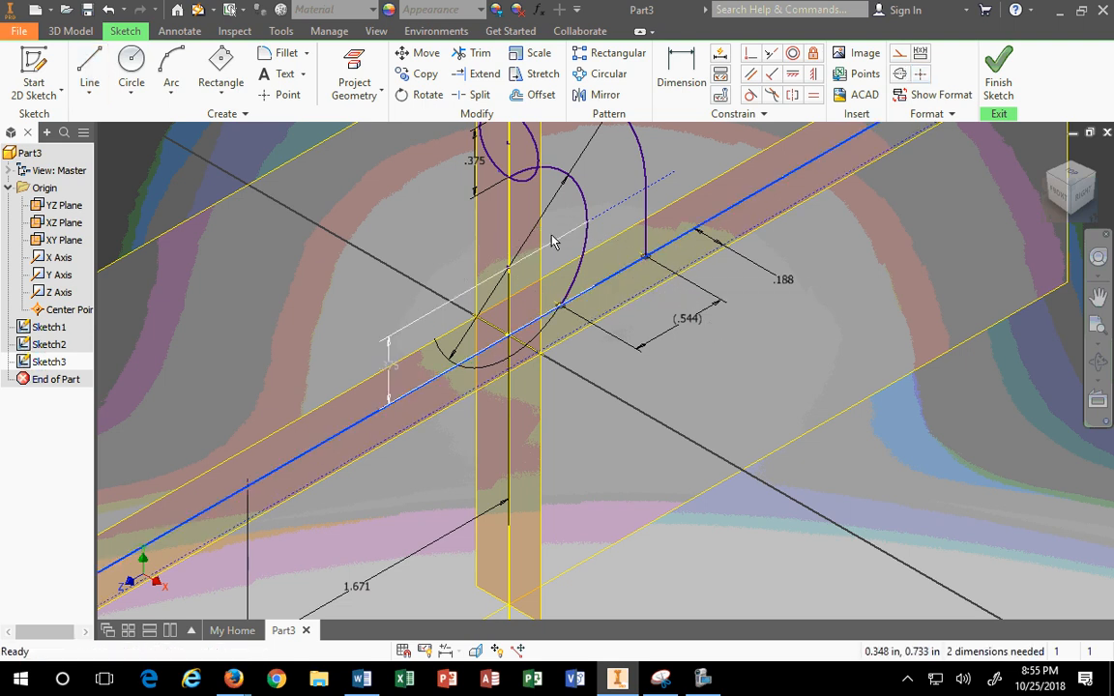
pyautogui.click(548, 237)
pyautogui.click(875, 315)
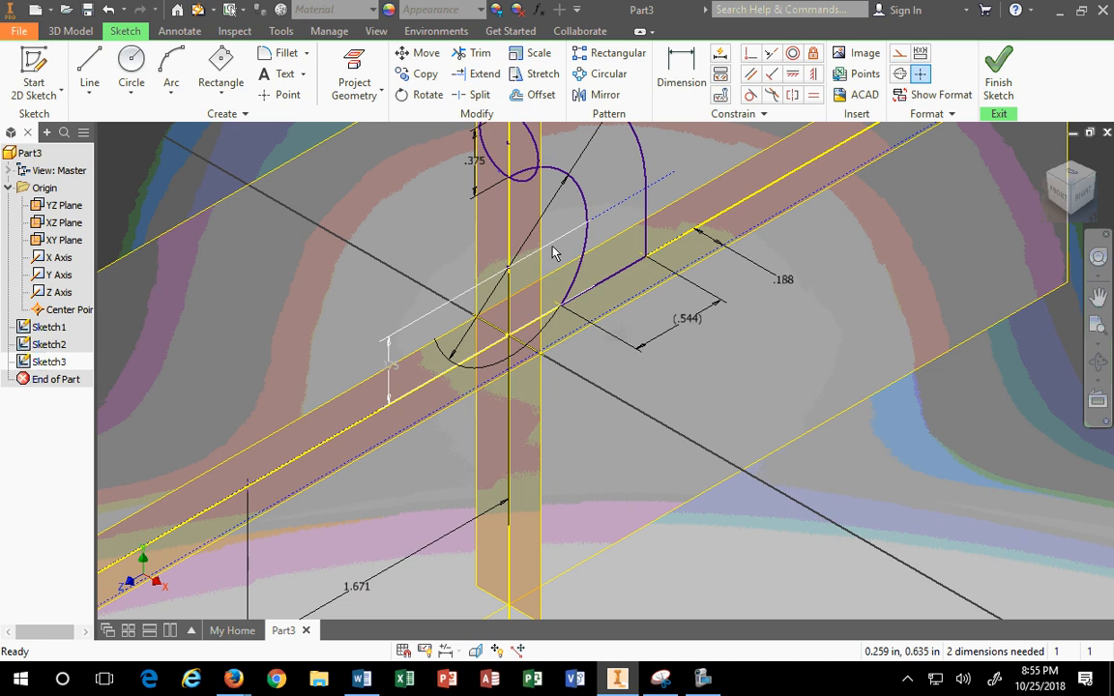
pyautogui.moveTo(501, 226); pyautogui.dragTo(671, 340)
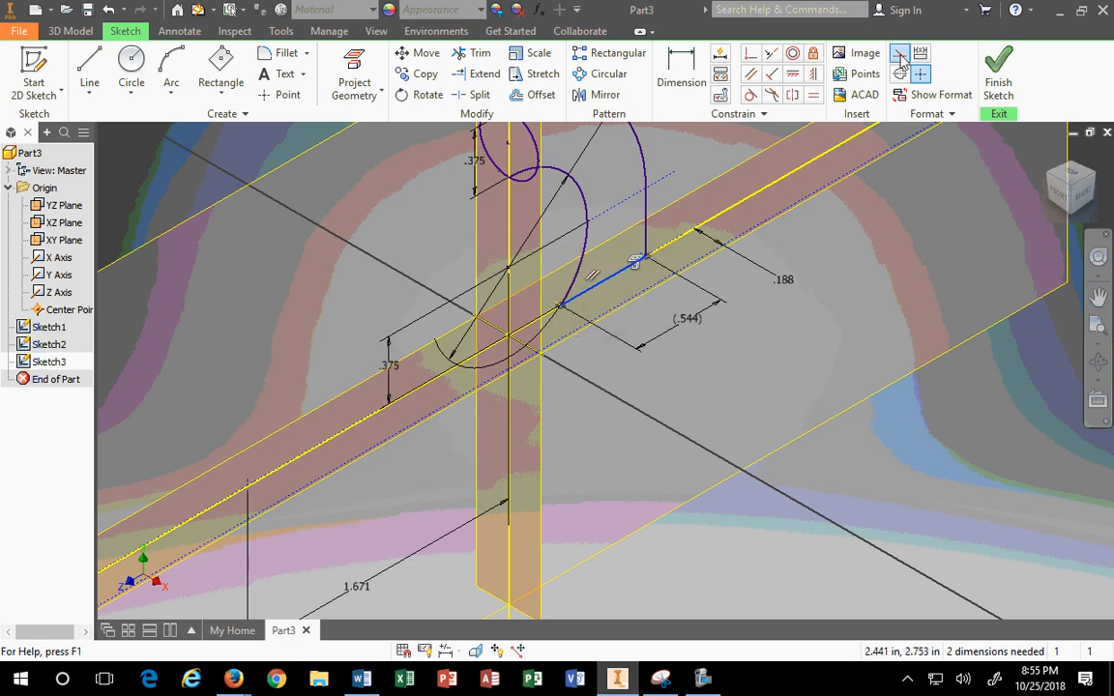
pyautogui.click(900, 56)
pyautogui.click(907, 145)
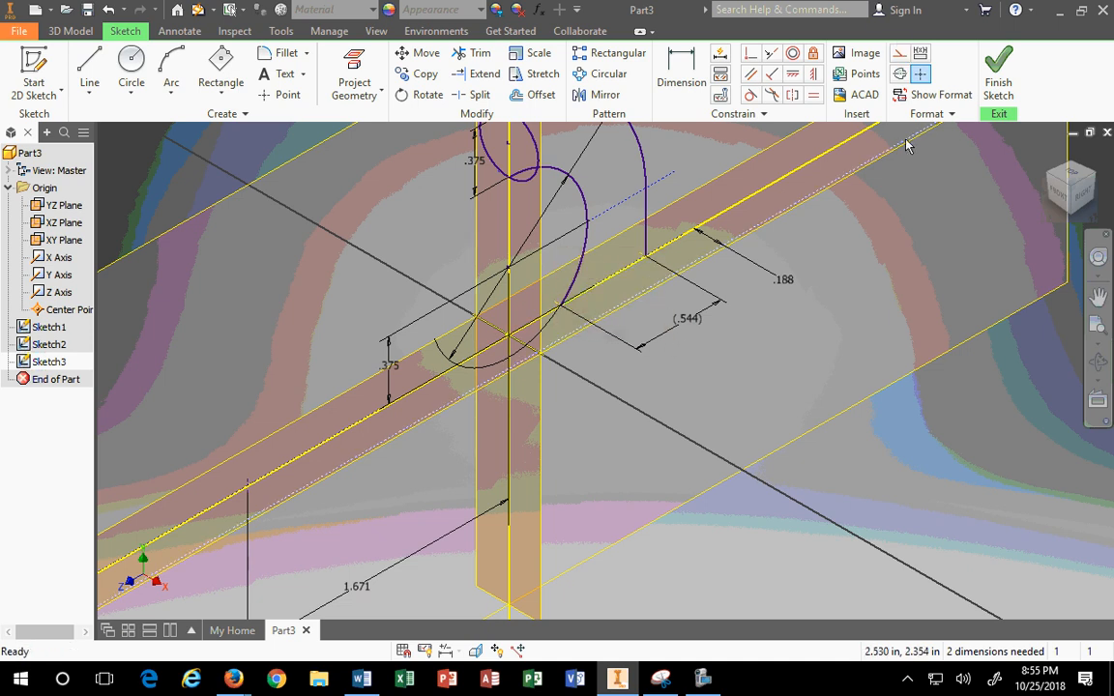
# Step: Sketch an ellipse centred on the construction line with one axis at the purple curve's end
pyautogui.click(132, 101)
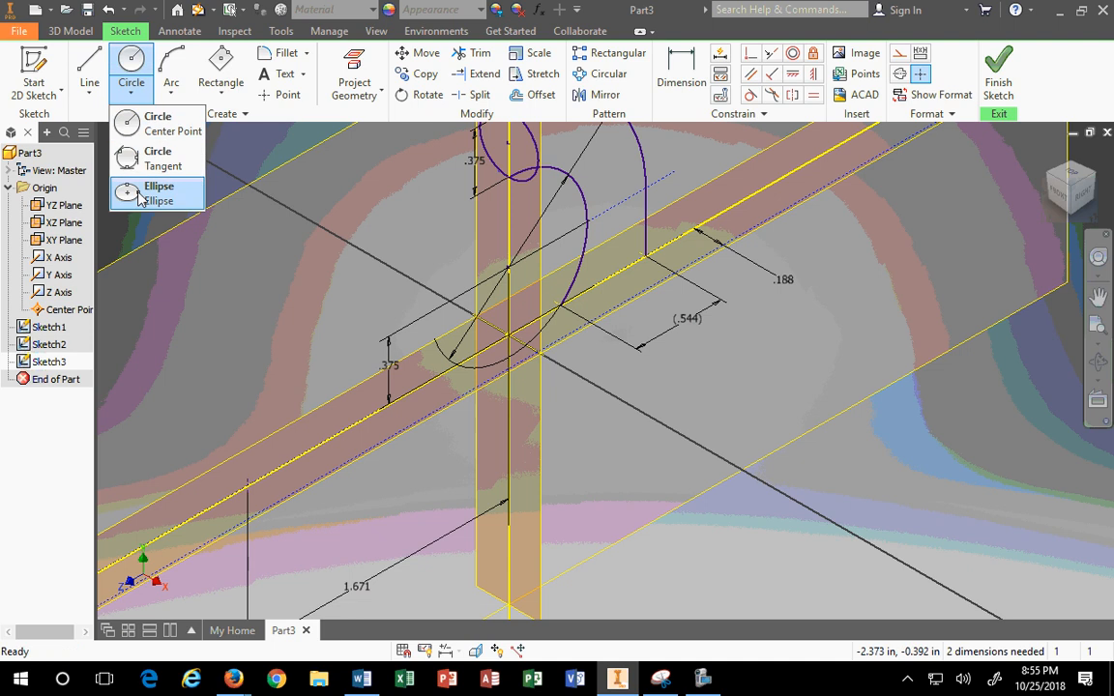
pyautogui.click(157, 190)
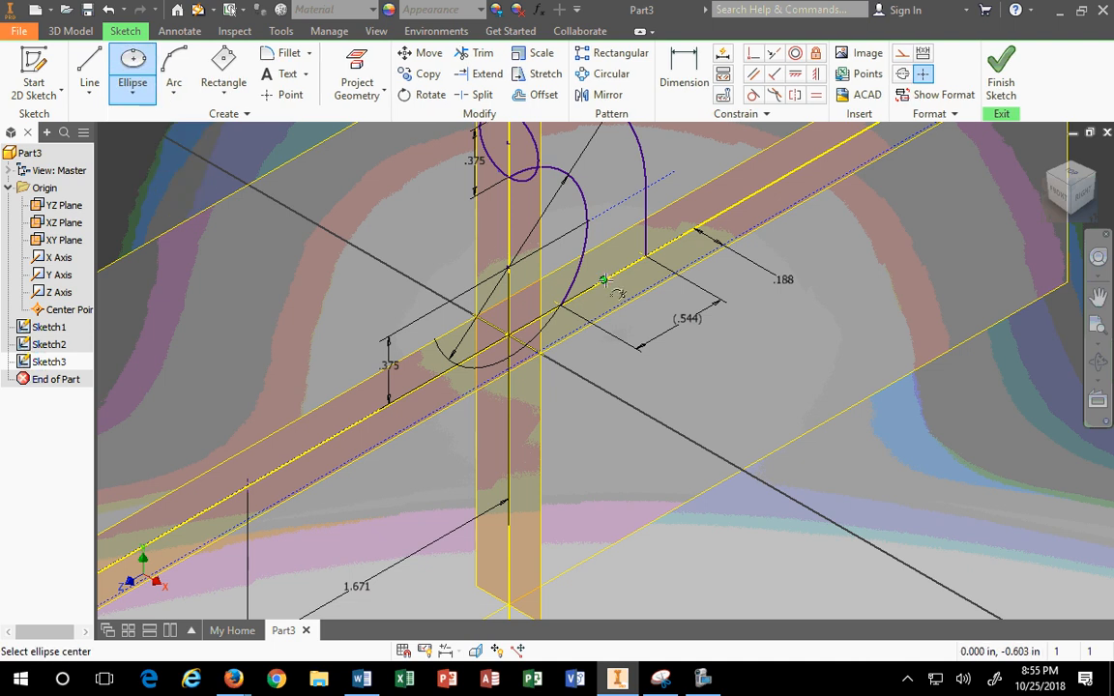
pyautogui.click(545, 252)
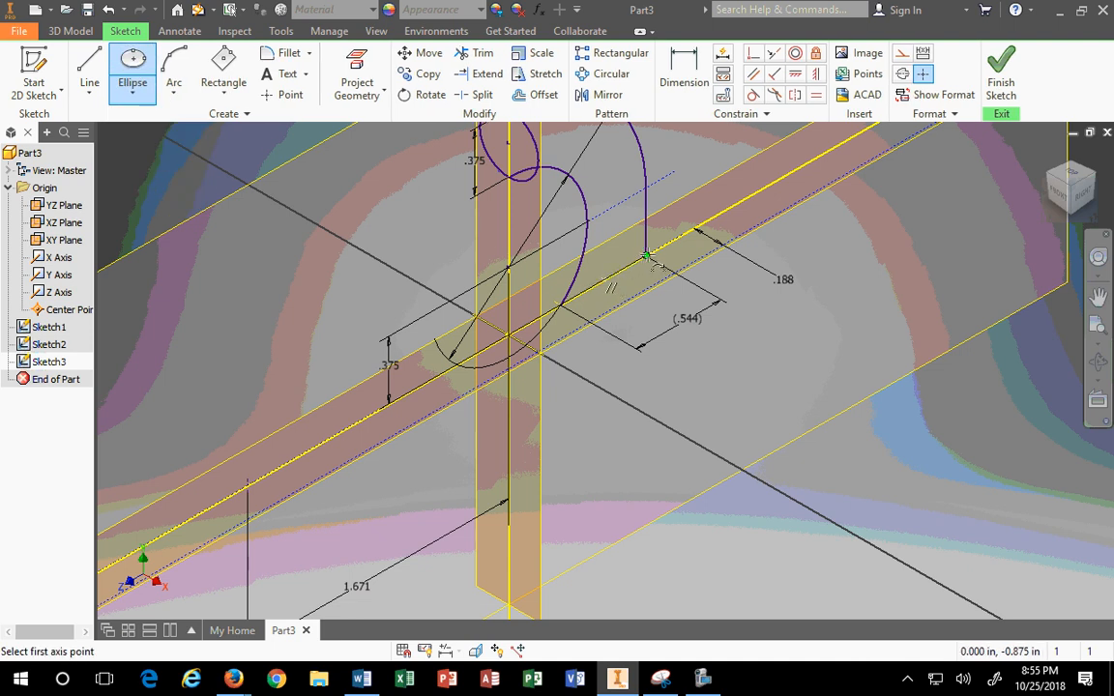
pyautogui.click(645, 255)
pyautogui.click(629, 298)
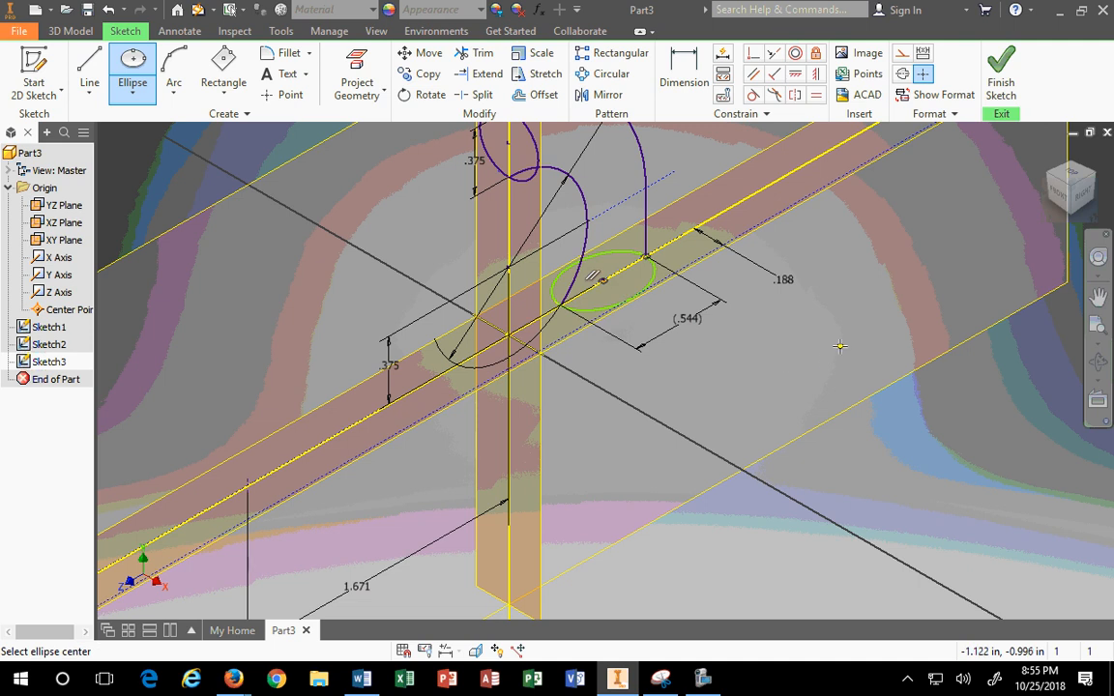
pyautogui.press('Escape')
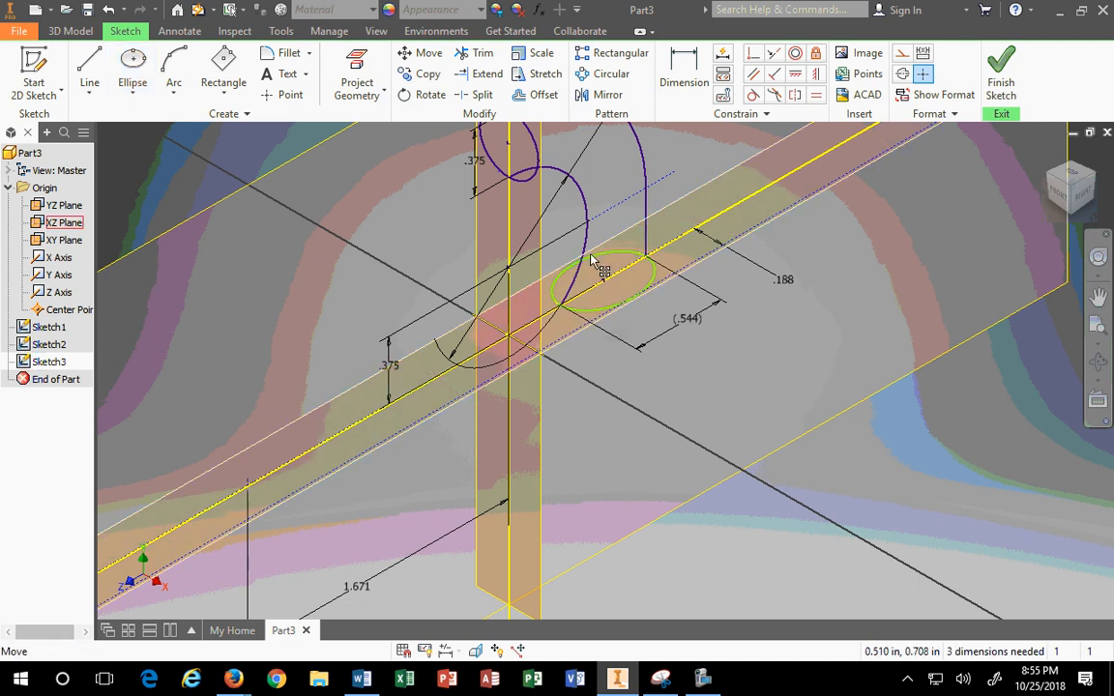
# Step: Stretch the ellipse larger and select it for a curve constraint
pyautogui.click(595, 257)
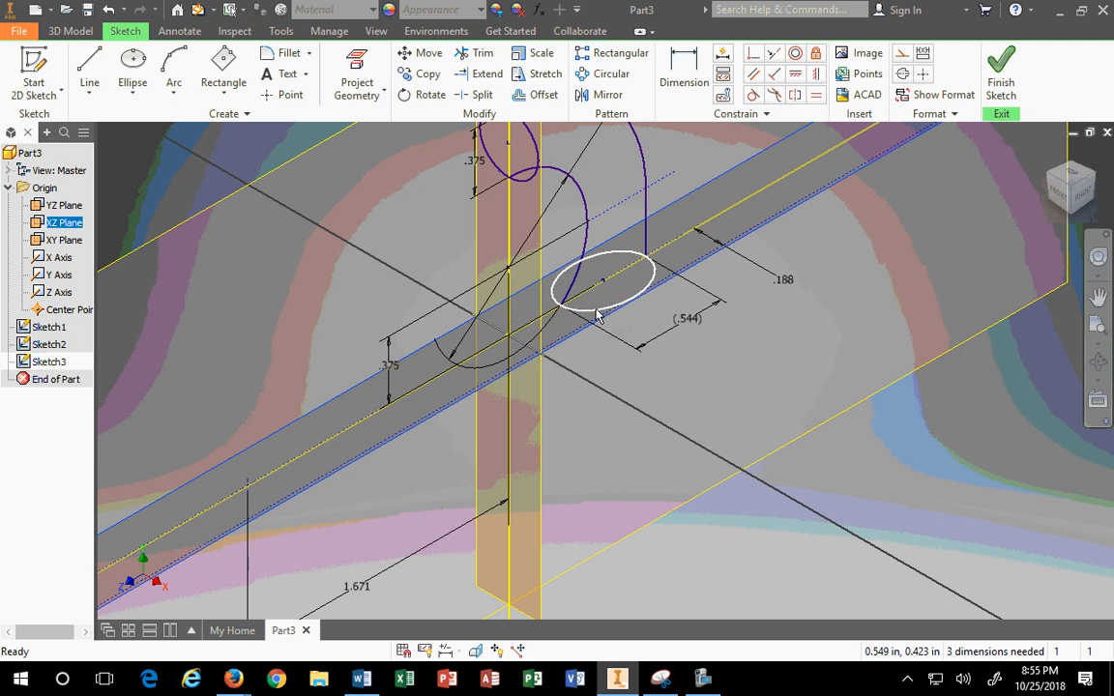
pyautogui.moveTo(597, 311)
pyautogui.mouseDown()
pyautogui.moveTo(596, 293)
pyautogui.moveTo(609, 326)
pyautogui.moveTo(596, 304)
pyautogui.moveTo(601, 313)
pyautogui.mouseUp()
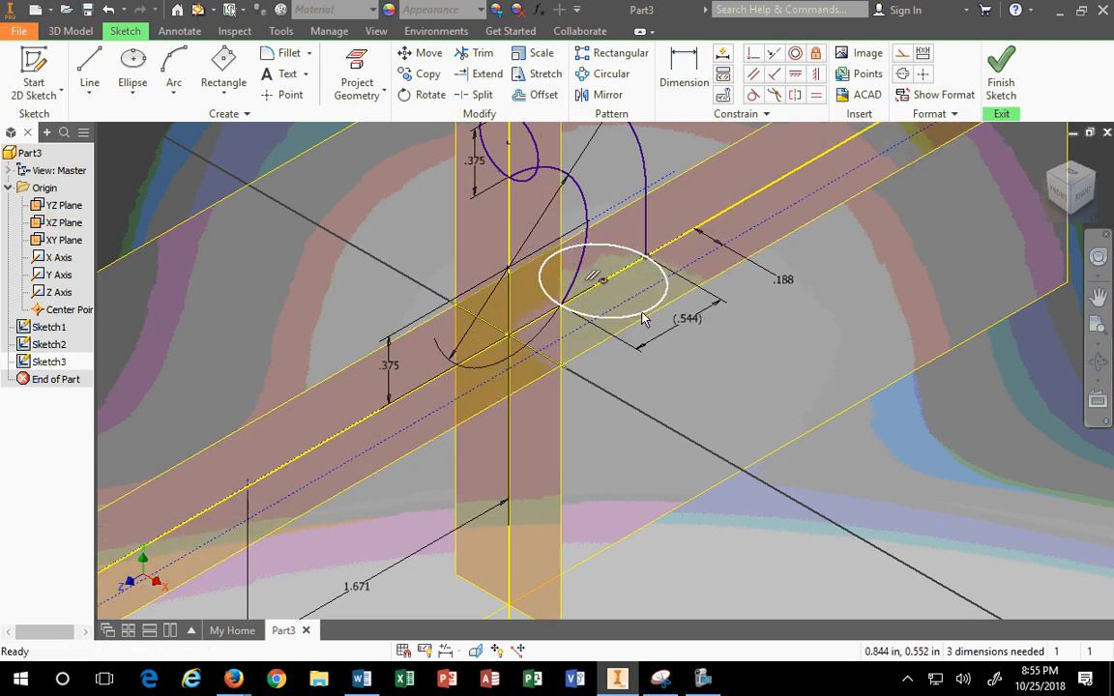
pyautogui.click(638, 304)
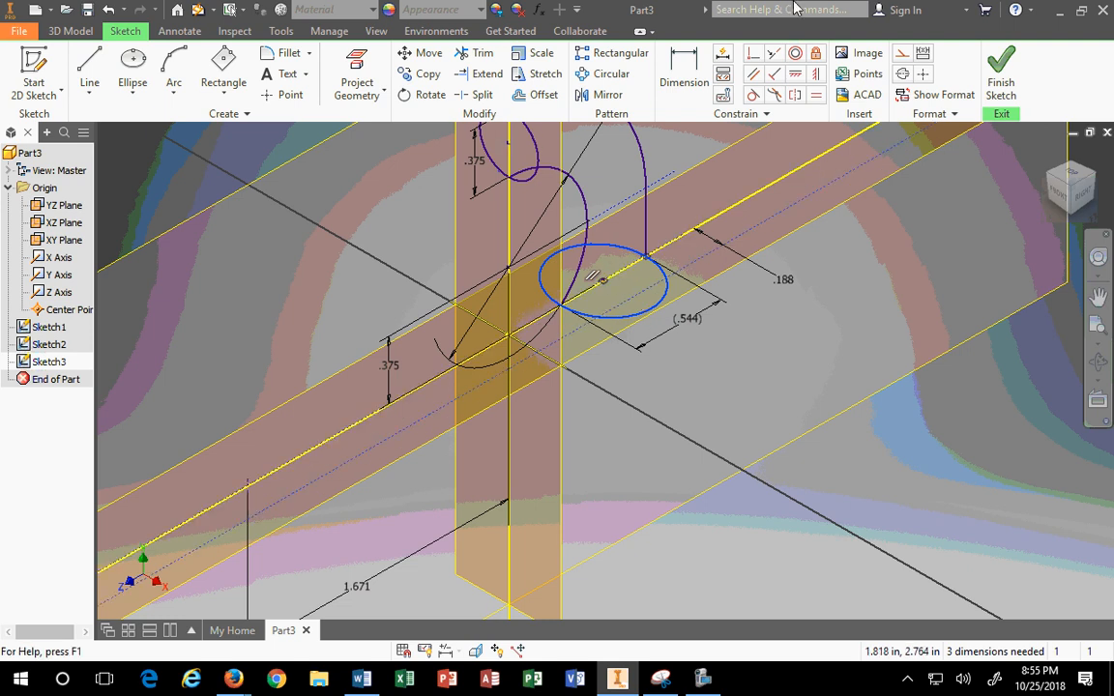
pyautogui.click(755, 94)
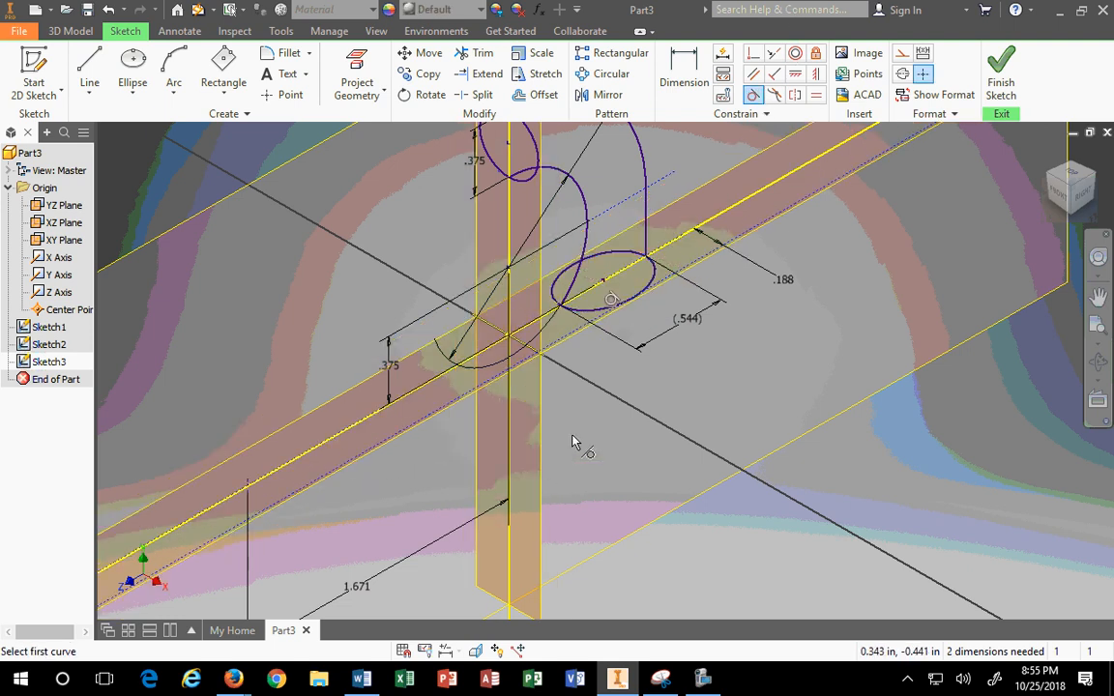
pyautogui.scroll(2, 659, 302)
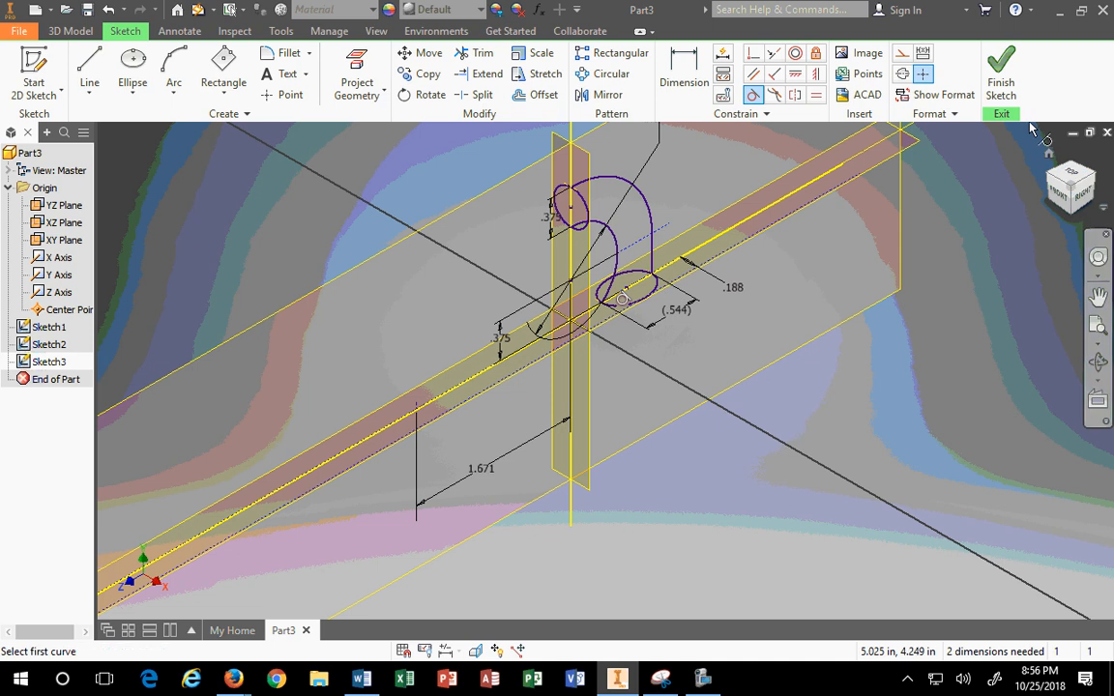
# Step: Finish Sketch3, then trial a loft on the upper ellipse and cancel it
pyautogui.click(1004, 85)
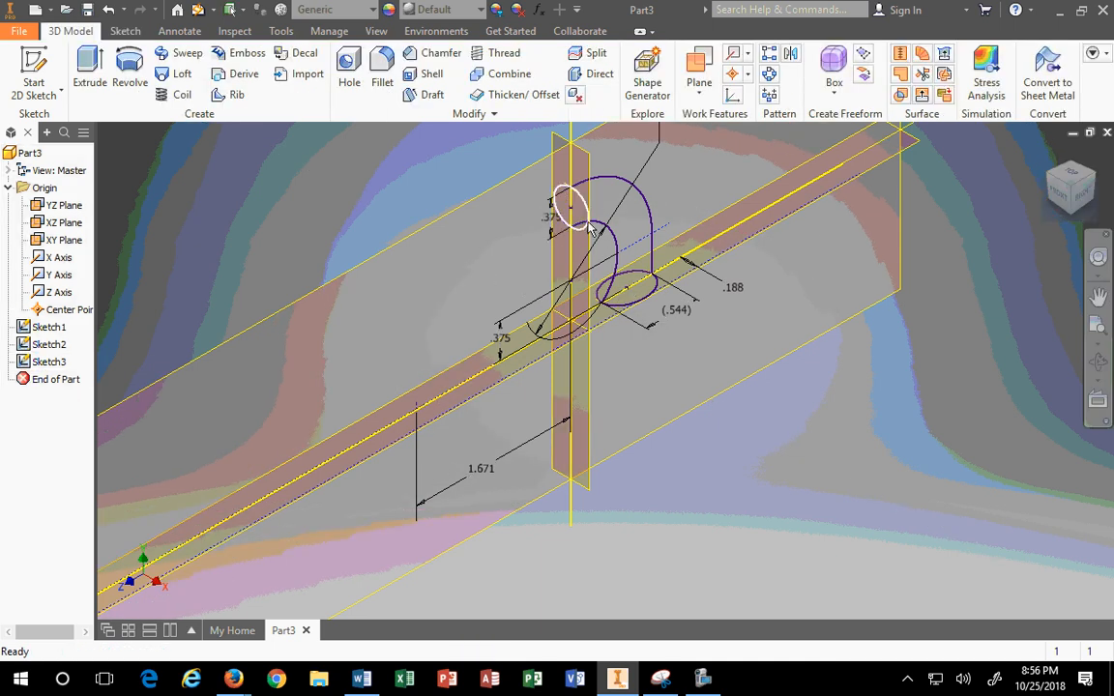
pyautogui.click(180, 78)
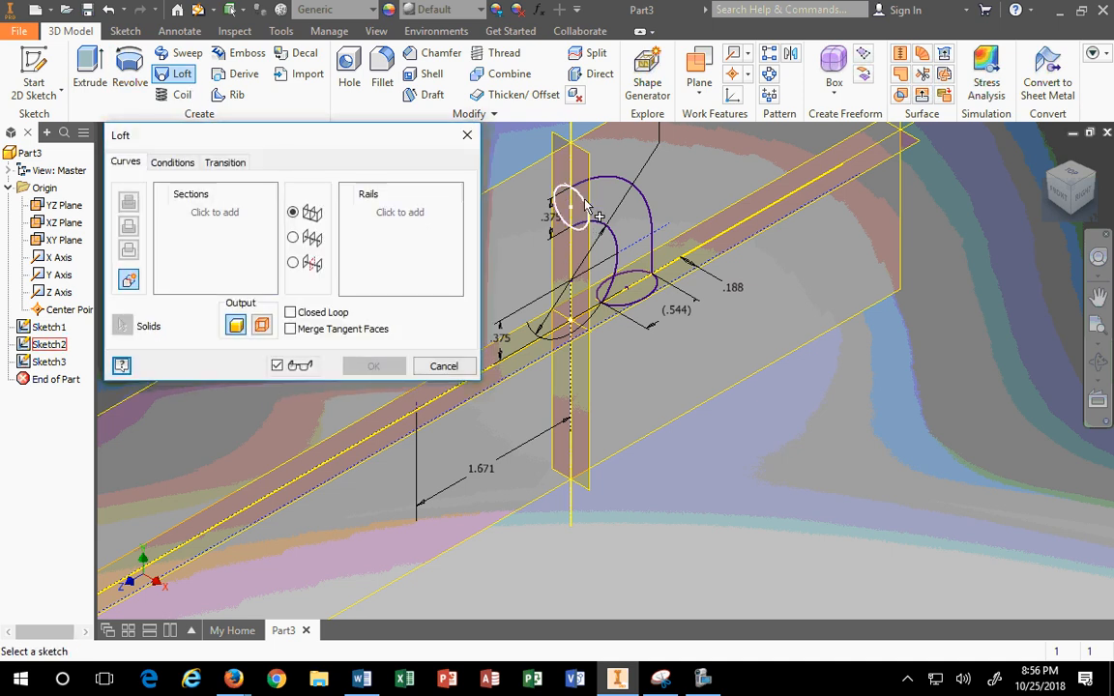
pyautogui.click(583, 205)
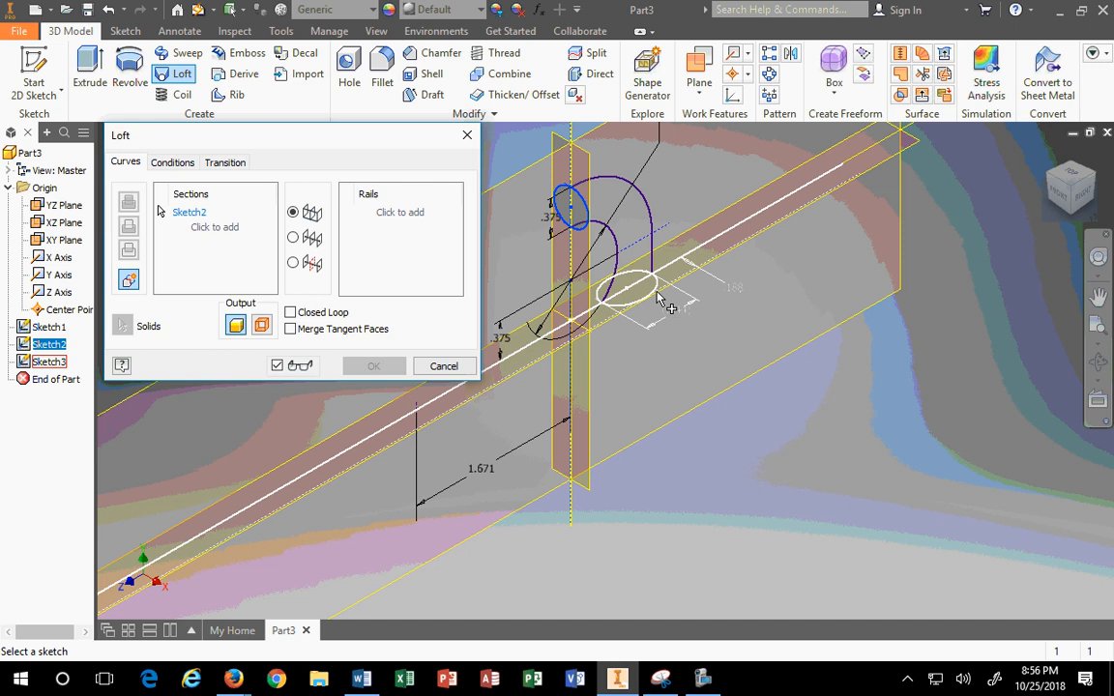
pyautogui.click(443, 366)
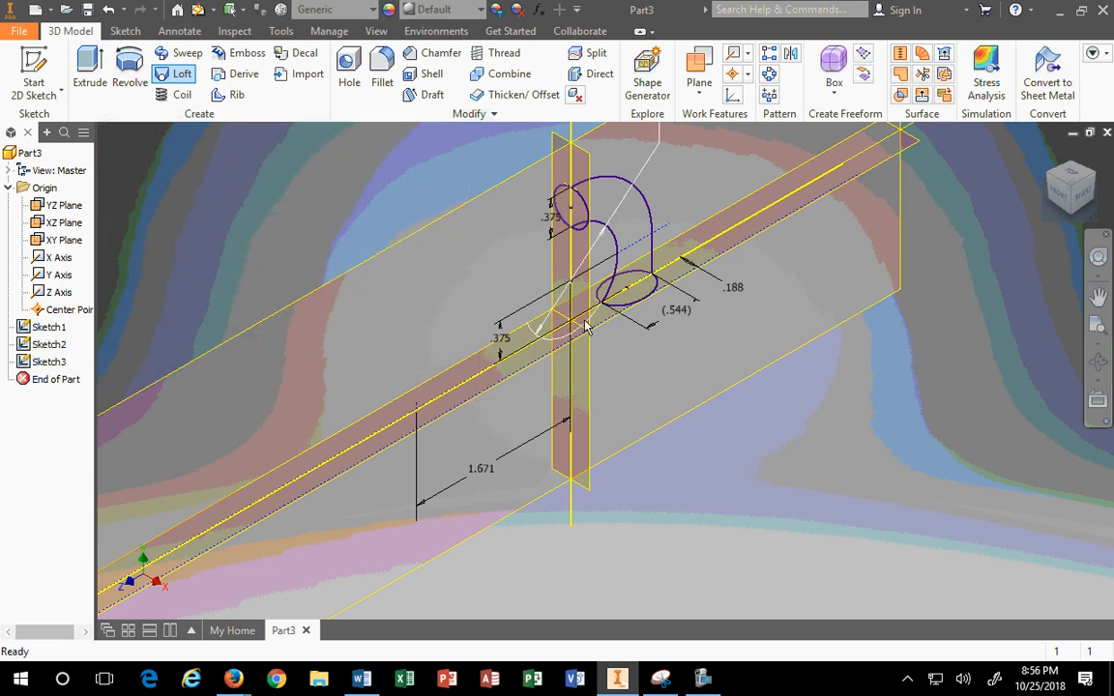
pyautogui.click(736, 228)
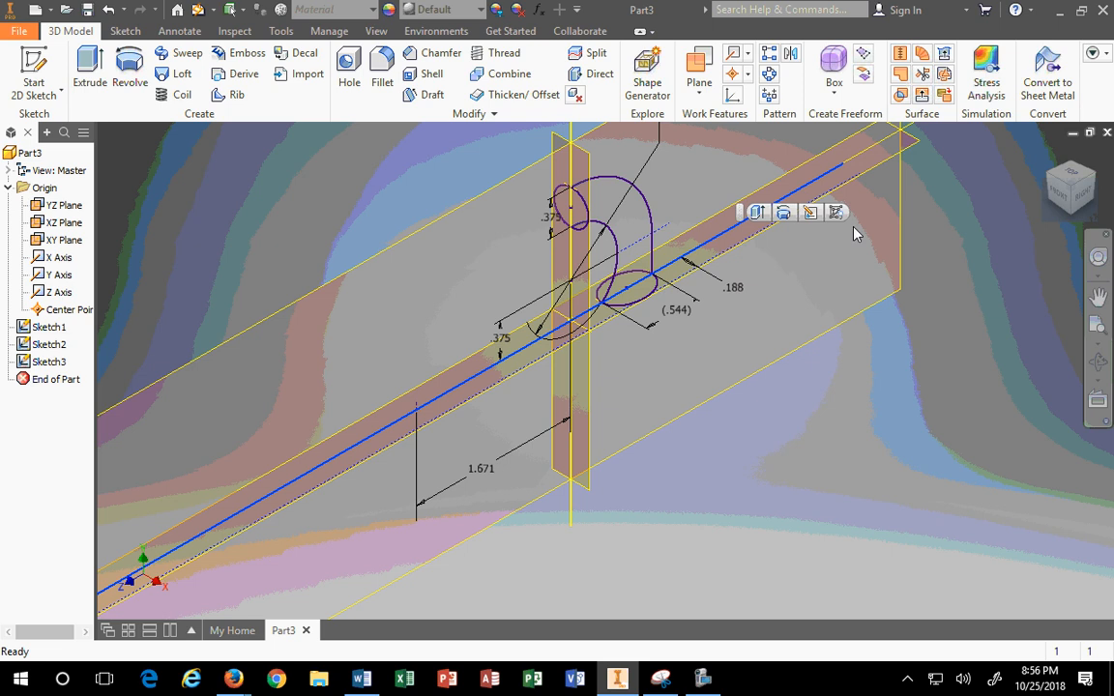
pyautogui.click(853, 571)
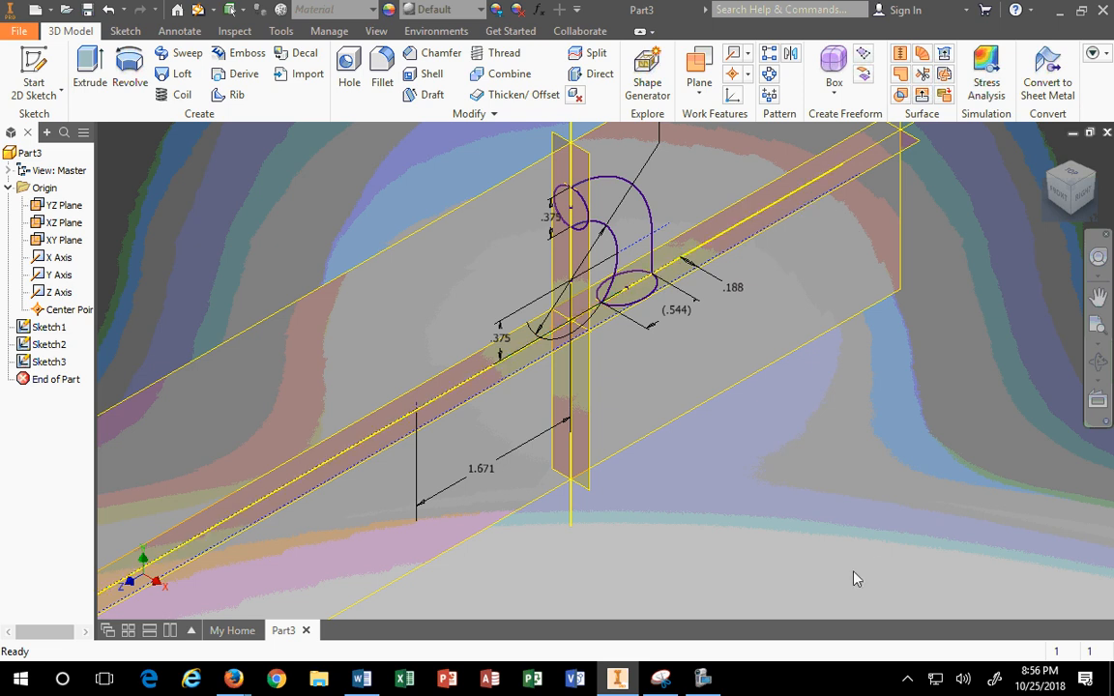
# Step: Reopen Sketch3 for editing from the model tree
pyautogui.click(55, 367)
pyautogui.rightClick(57, 365)
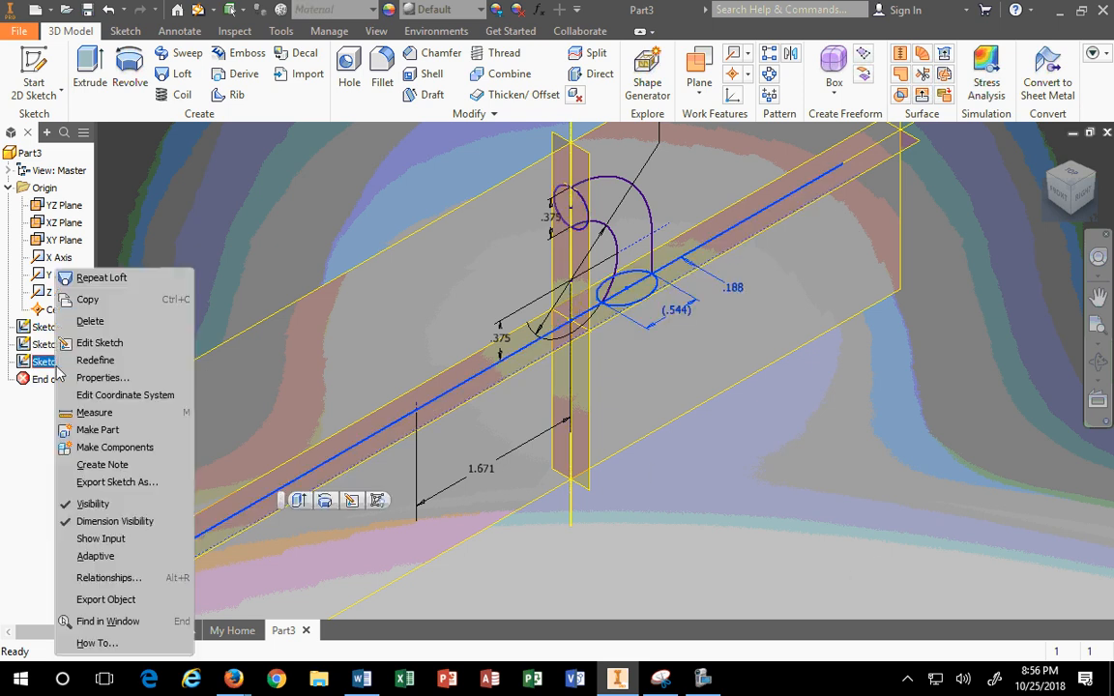
pyautogui.click(42, 334)
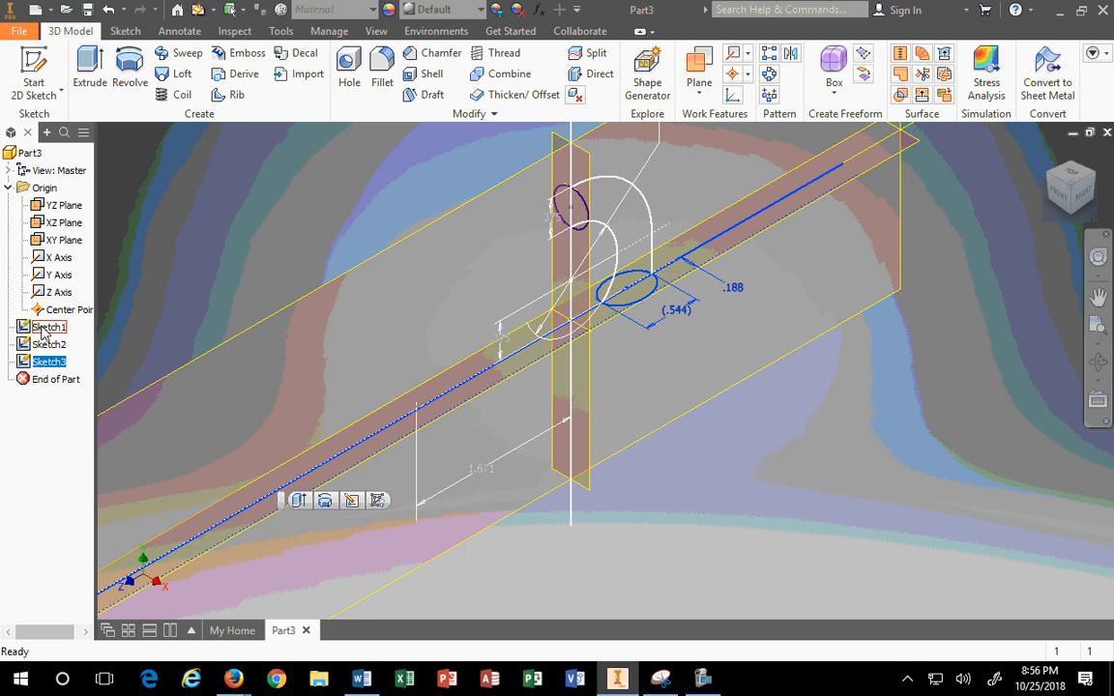
pyautogui.click(49, 347)
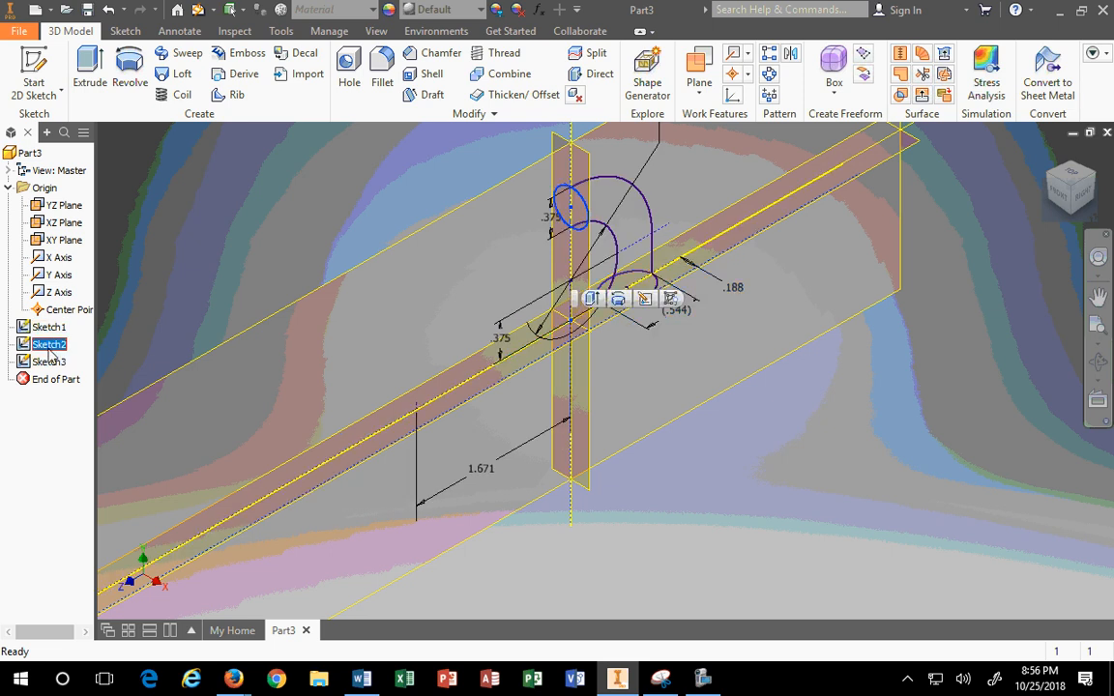
pyautogui.click(50, 361)
pyautogui.rightClick(49, 361)
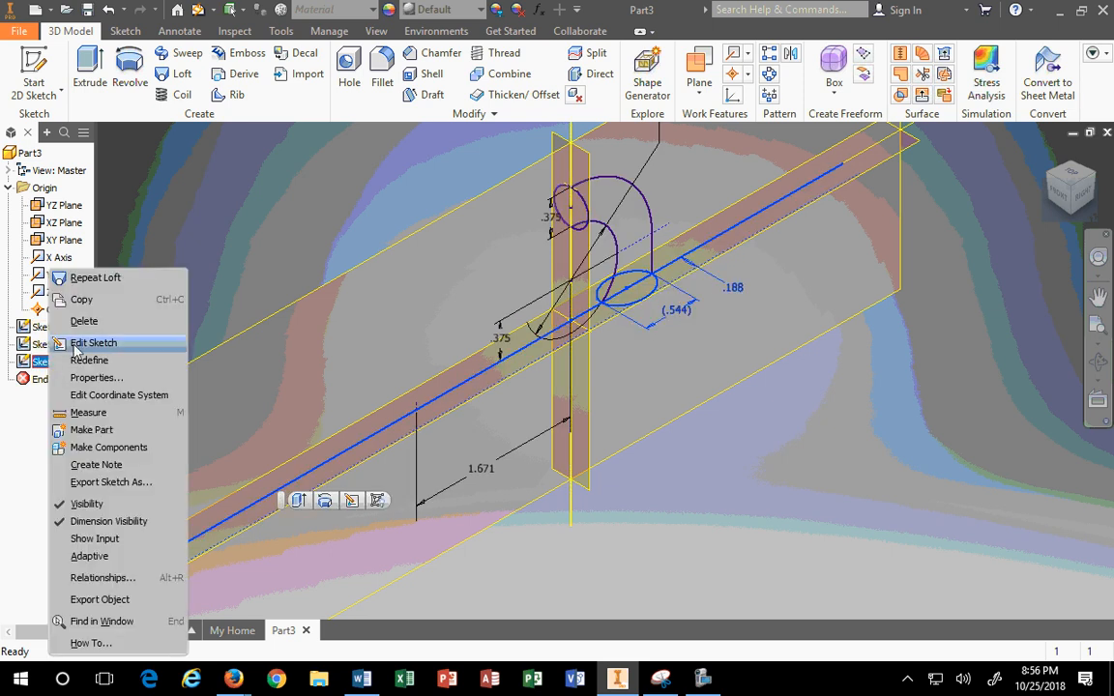
pyautogui.click(93, 344)
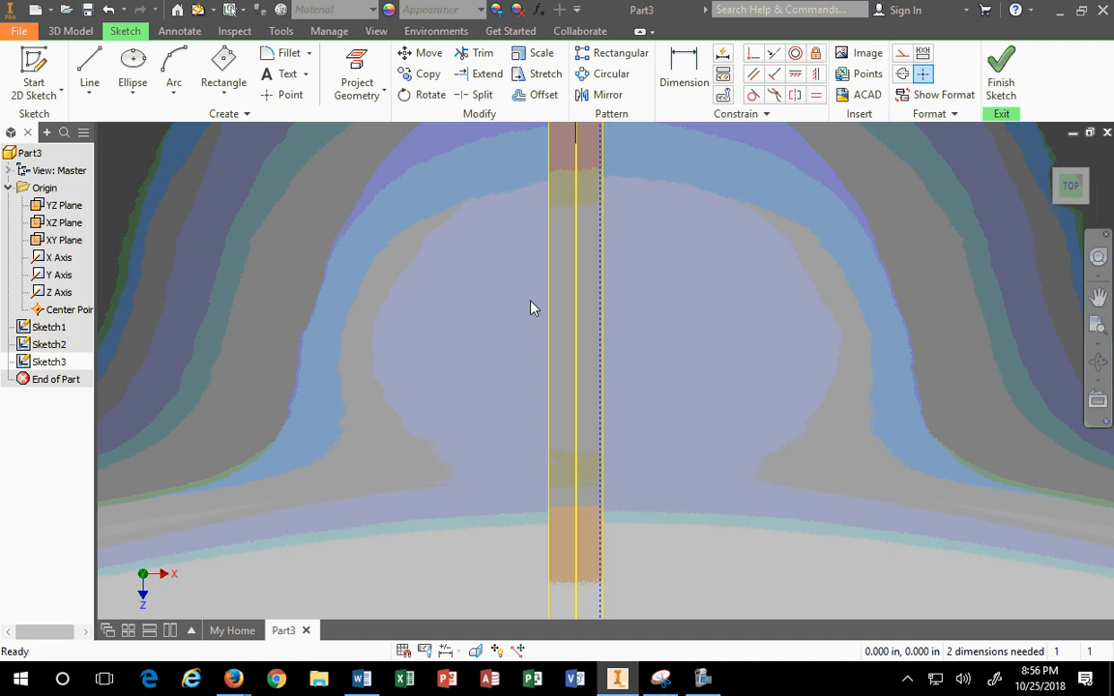
# Step: Make the long rail line construction geometry and finish the sketch
pyautogui.click(1050, 155)
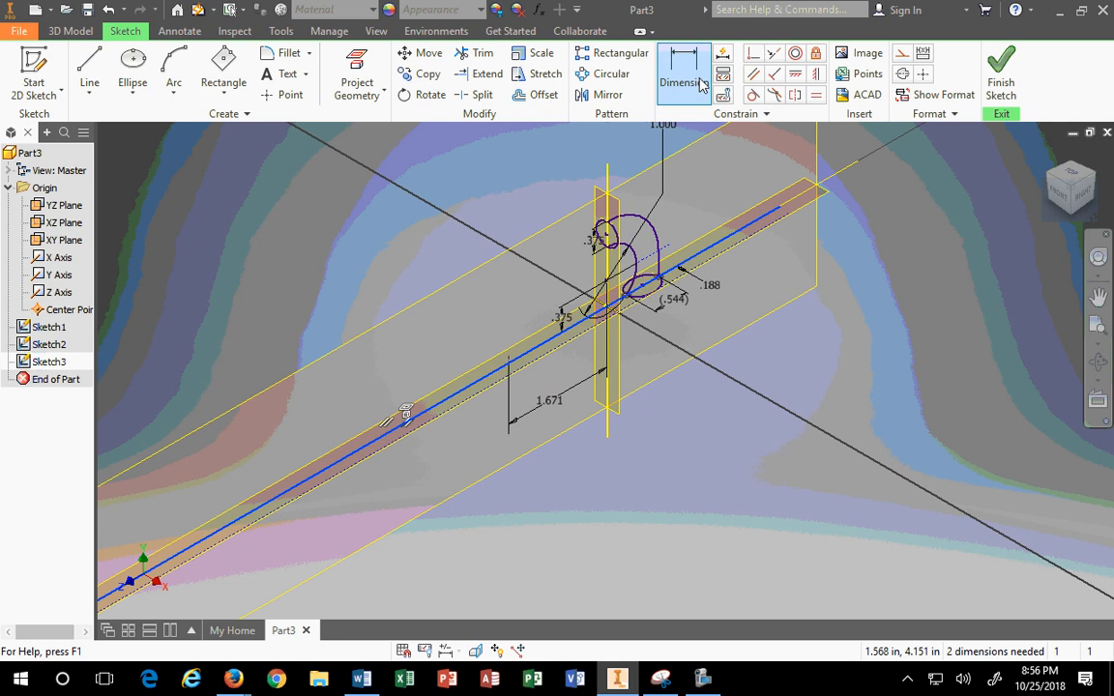
pyautogui.click(902, 53)
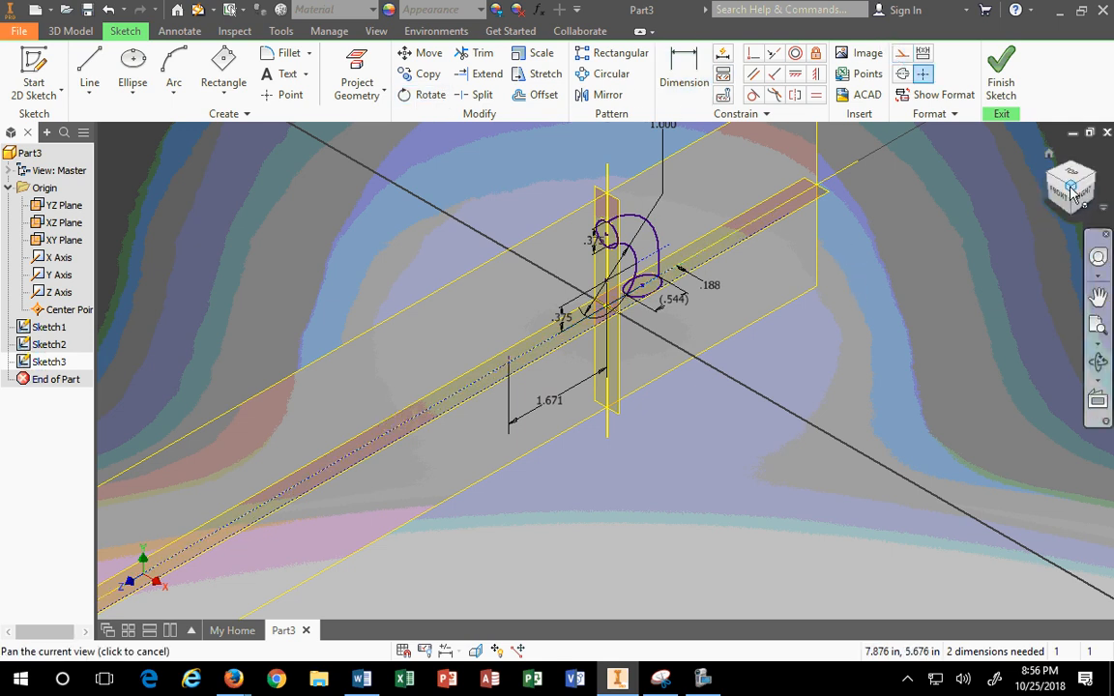
pyautogui.click(998, 83)
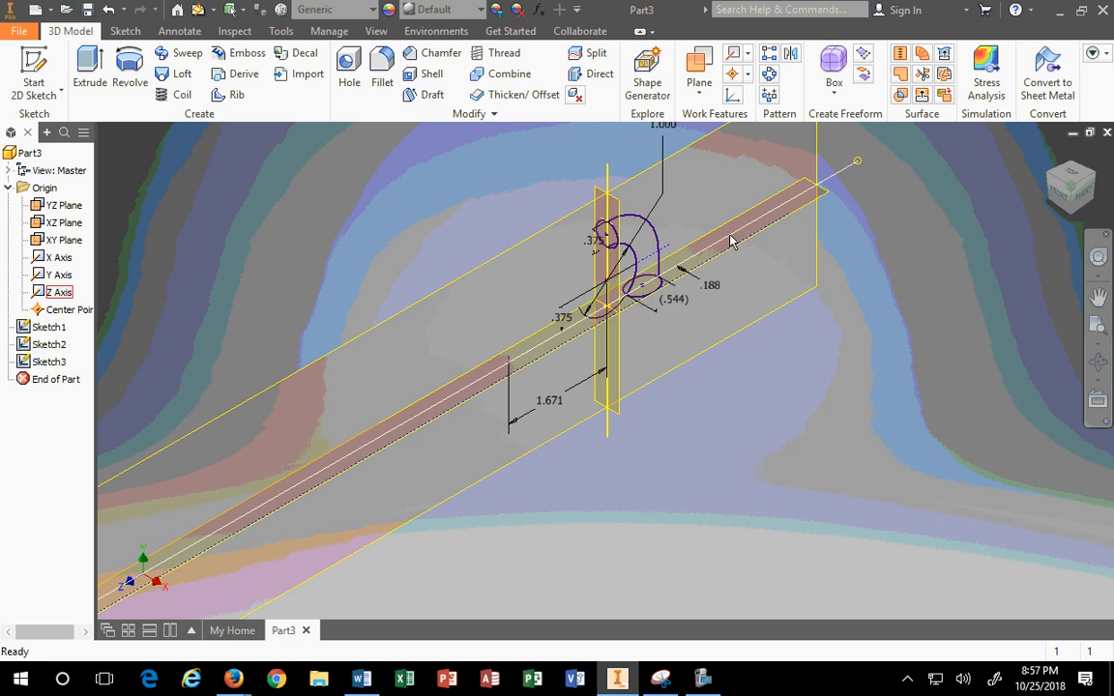
pyautogui.scroll(4, 674, 237)
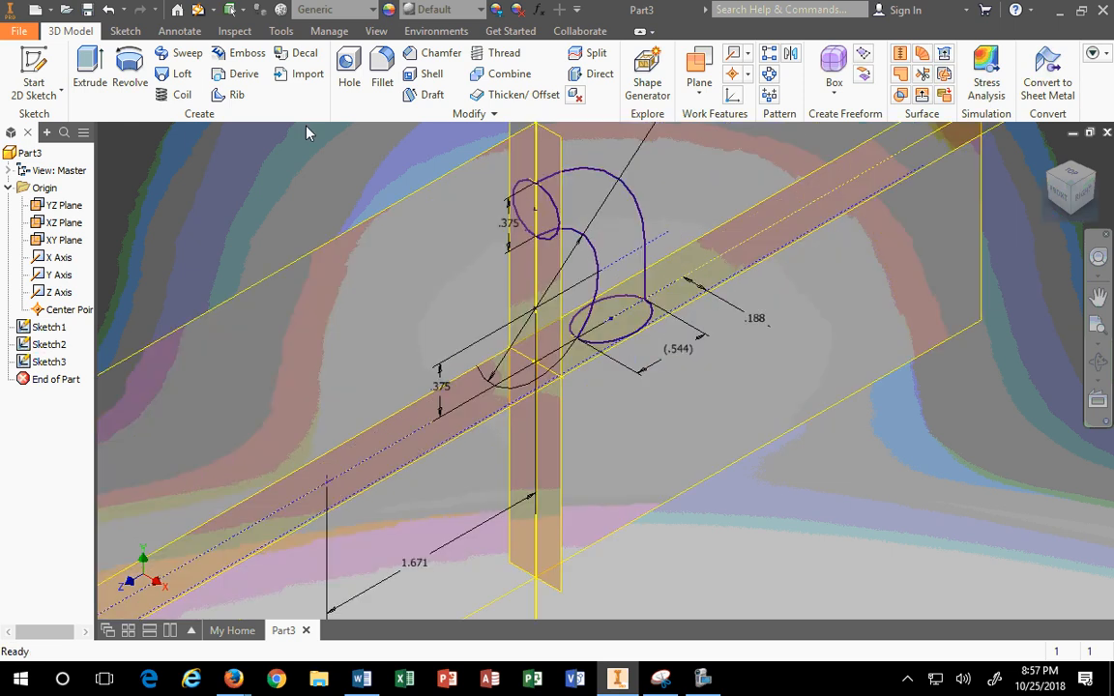
# Step: Restart the loft and pick the small upper and larger lower ellipses as sections
pyautogui.click(180, 78)
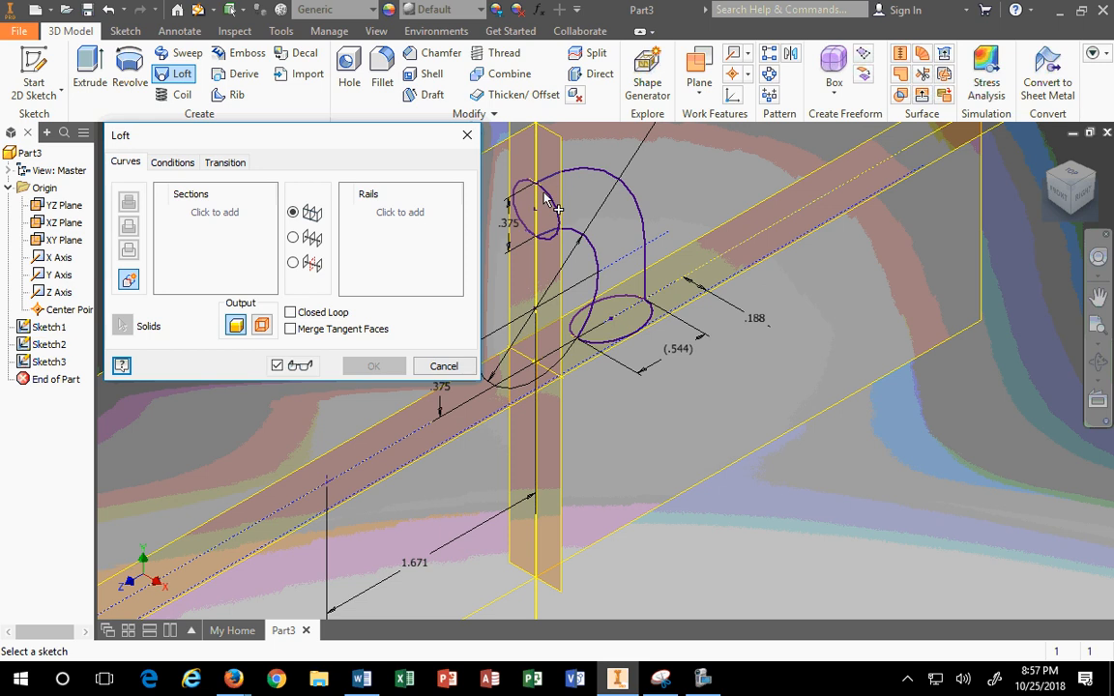
pyautogui.click(554, 206)
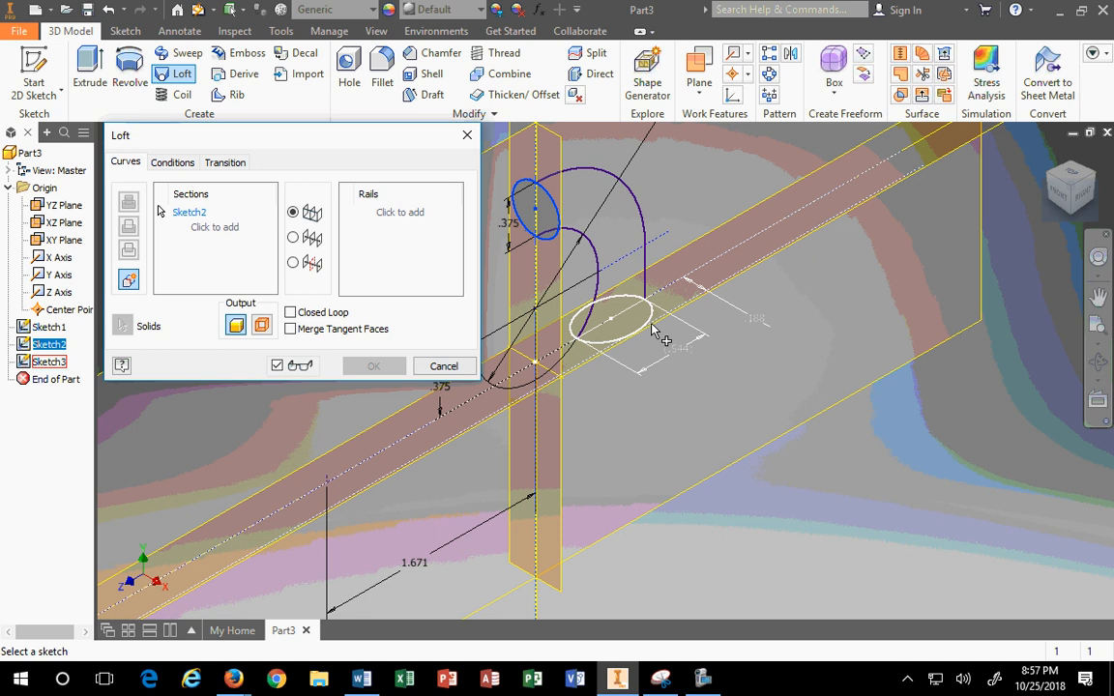
pyautogui.click(444, 366)
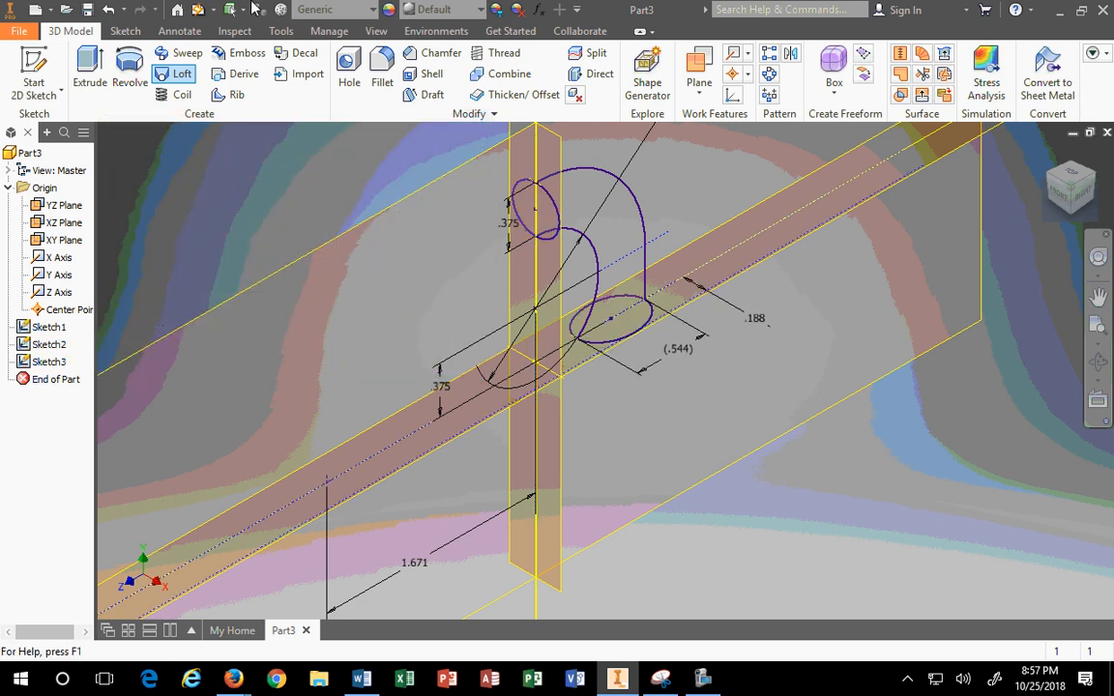
pyautogui.click(177, 74)
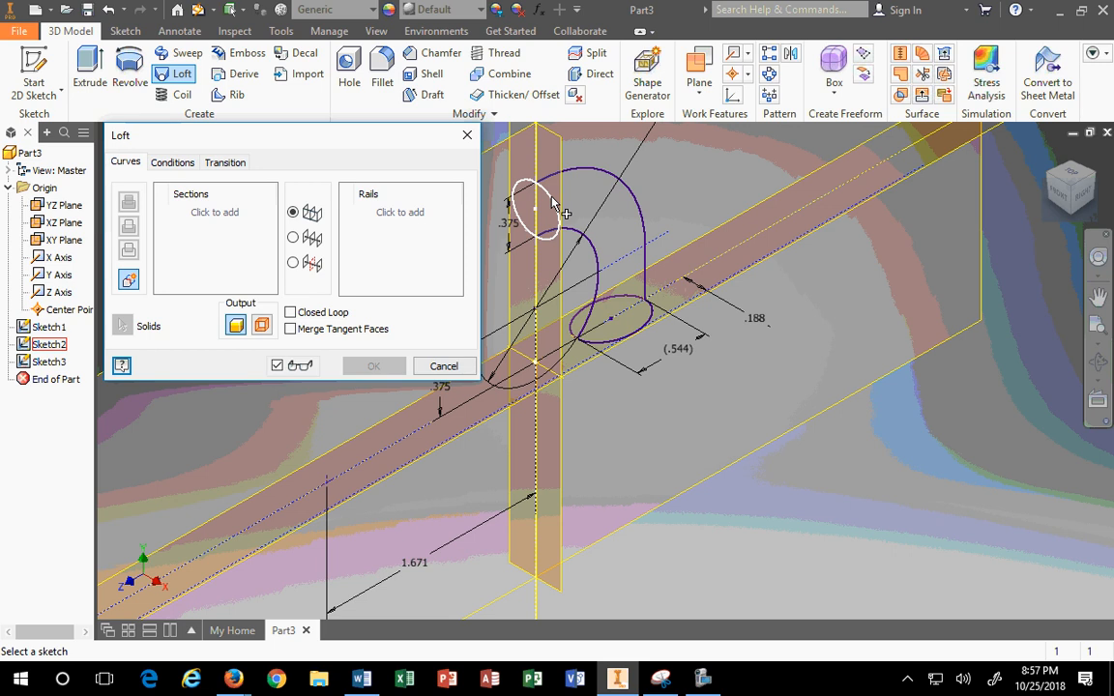
pyautogui.click(553, 202)
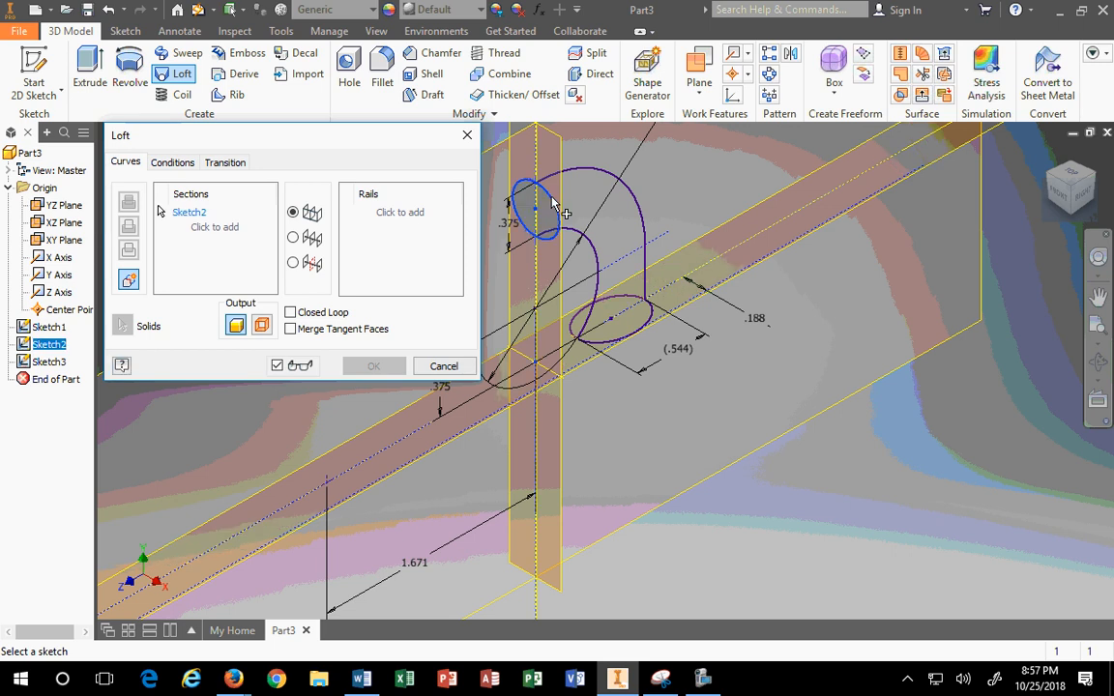
pyautogui.click(650, 320)
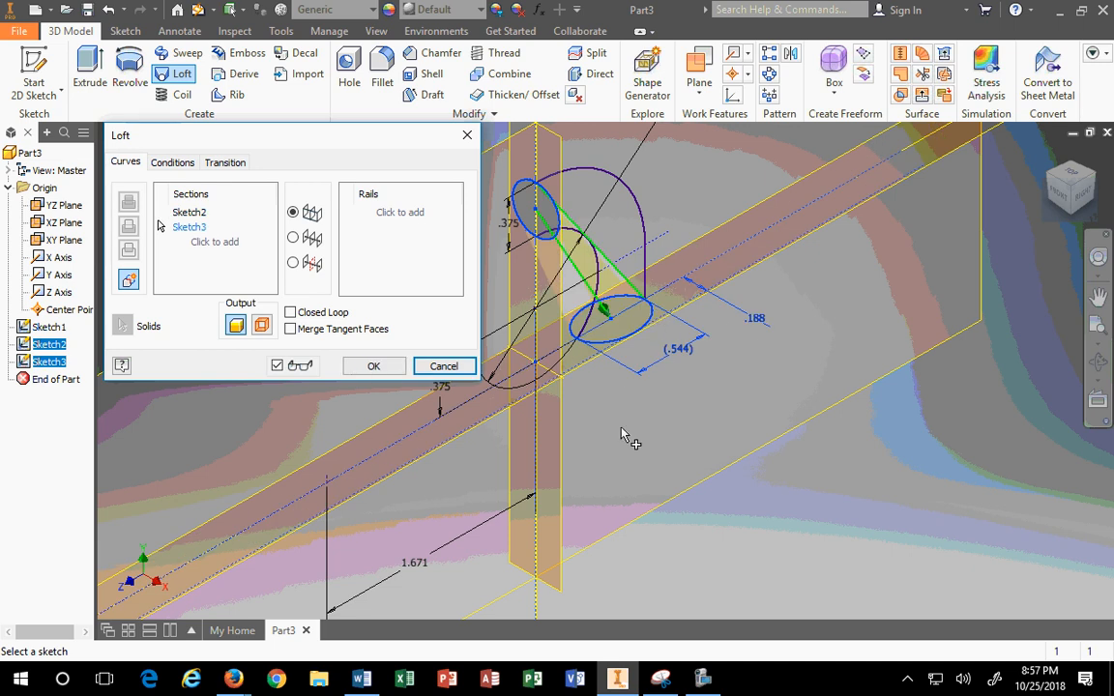
# Step: Add the quarter-circle arc from Sketch1 as the loft rail
pyautogui.moveTo(598, 412); pyautogui.dragTo(756, 480, button='middle')
pyautogui.click(1080, 181)
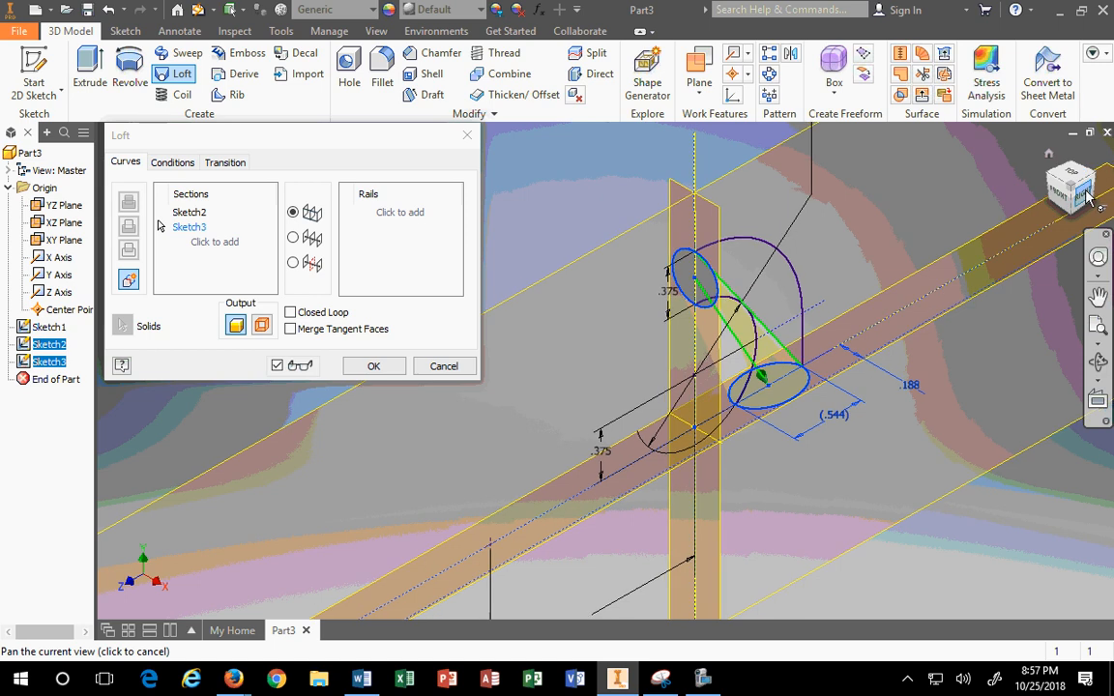
pyautogui.scroll(3, 764, 414)
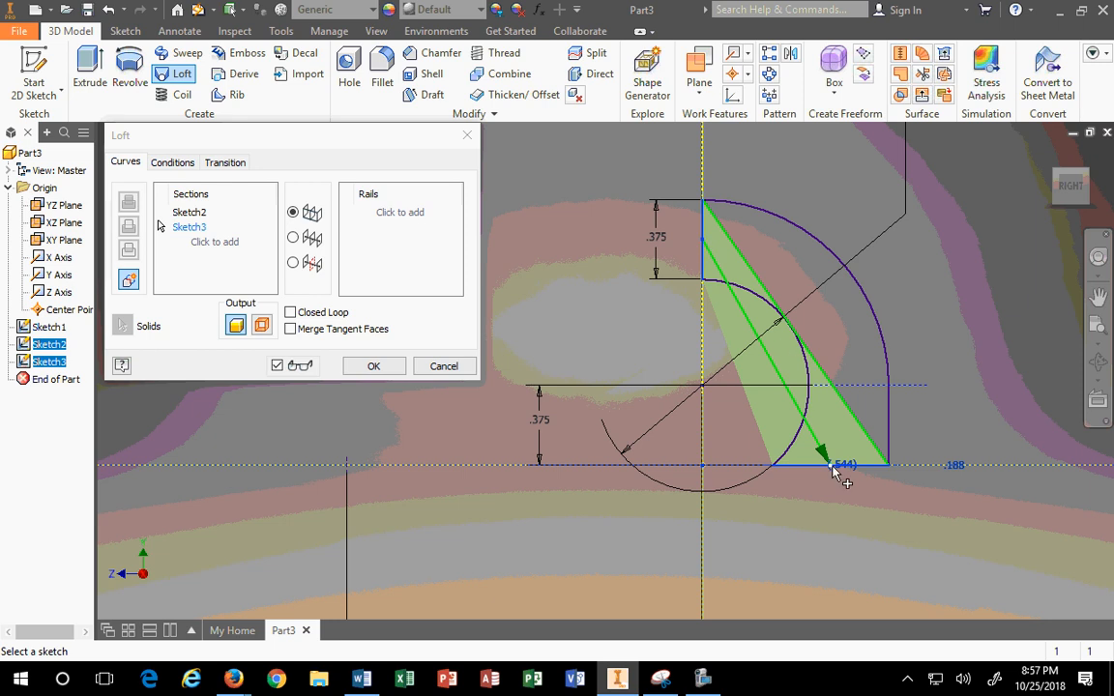
pyautogui.click(392, 208)
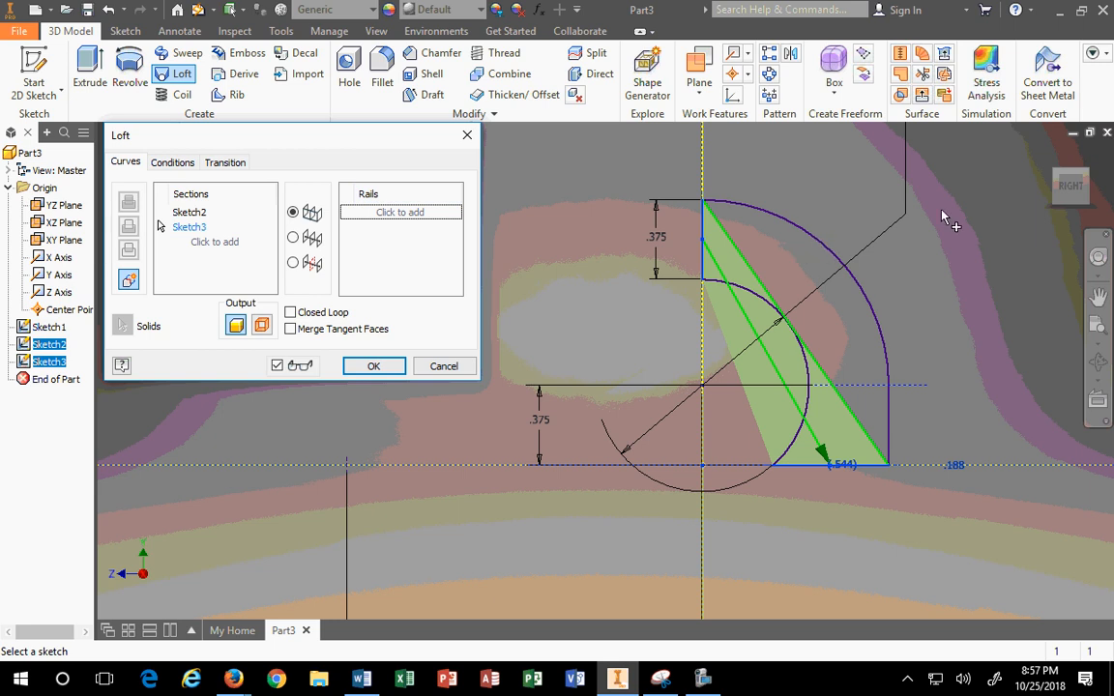
pyautogui.click(1047, 154)
pyautogui.scroll(-5, 754, 290)
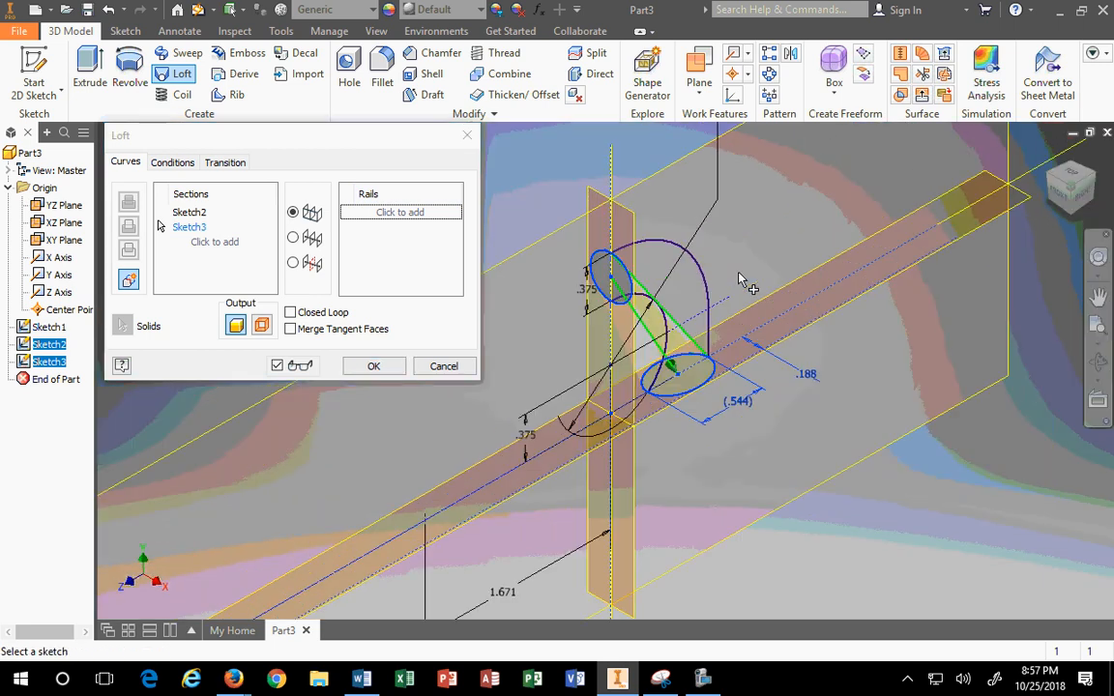
pyautogui.scroll(-3, 741, 280)
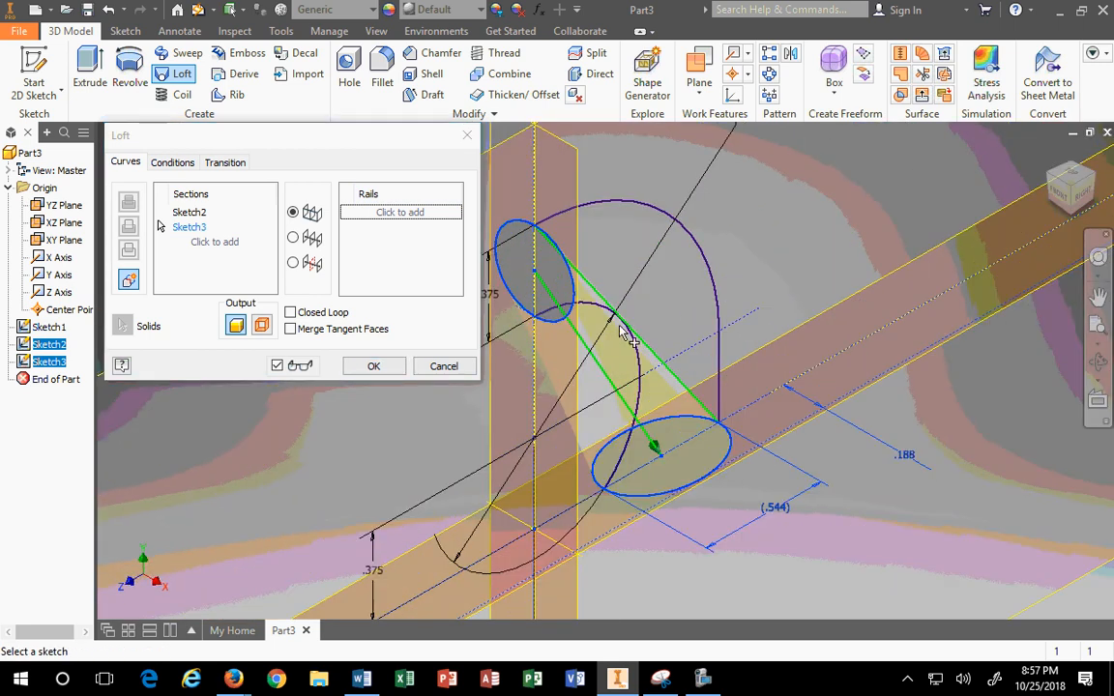
pyautogui.click(391, 215)
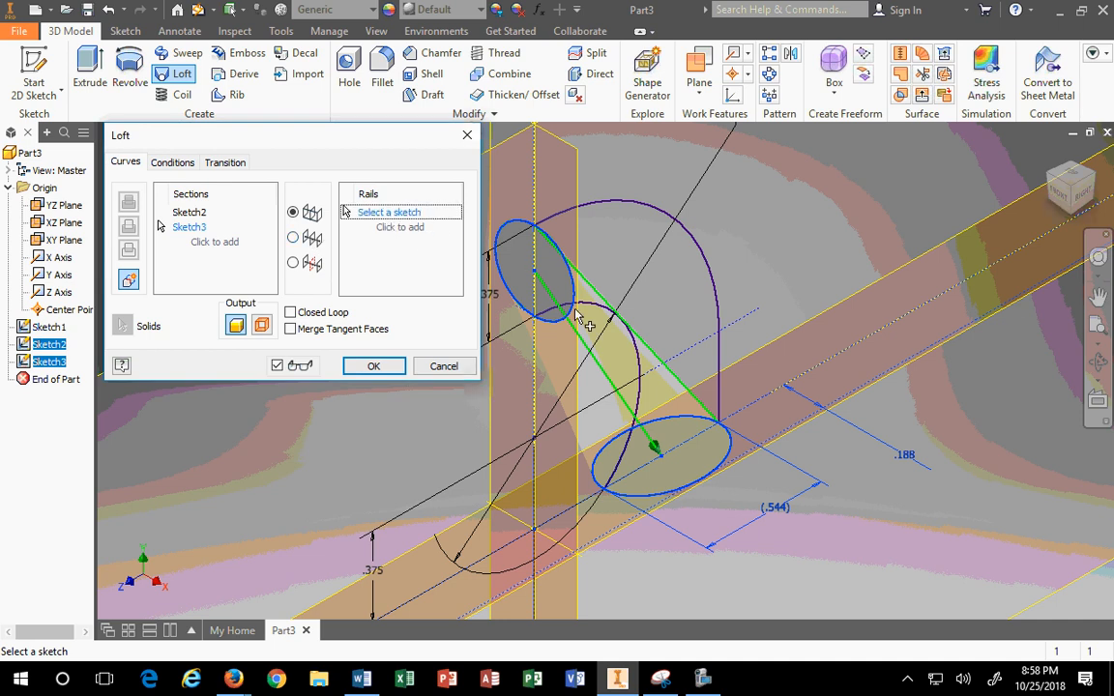
pyautogui.click(609, 317)
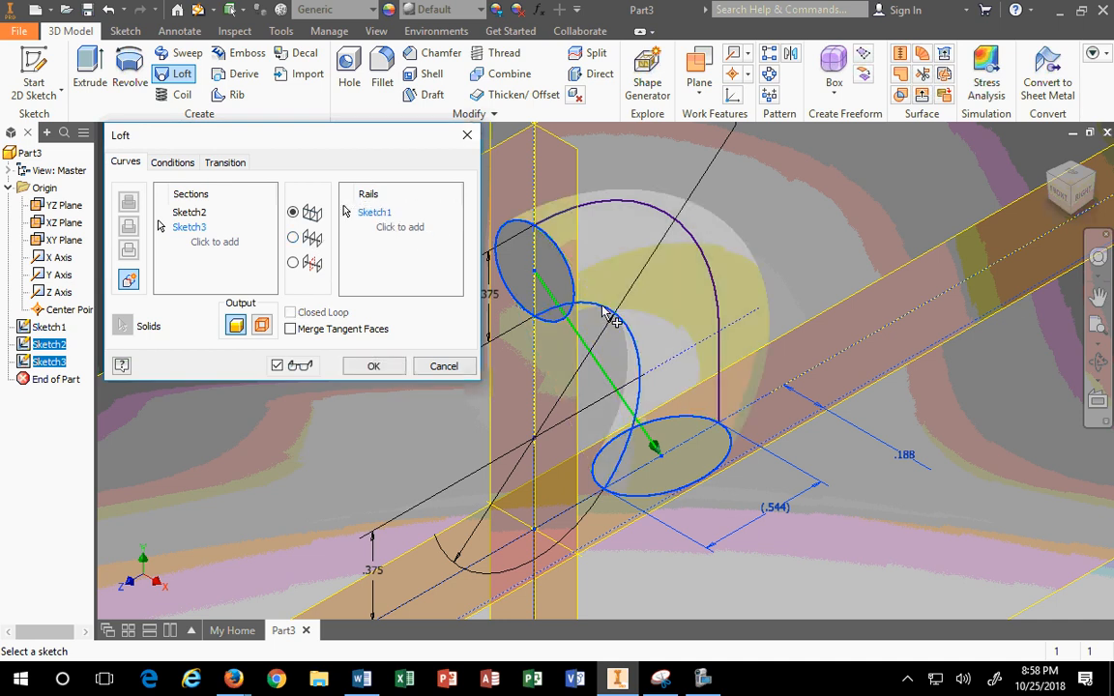
# Step: Replace the Sketch1 rail with the inner and outer arcs, removing the extra rail entry
pyautogui.click(1082, 197)
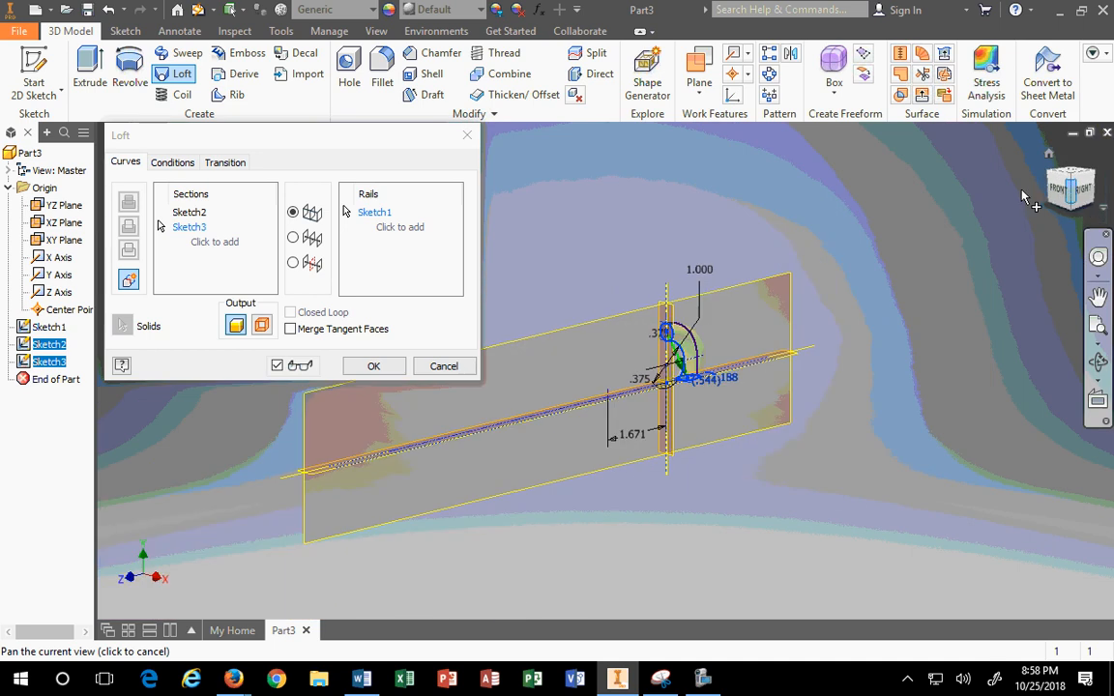
pyautogui.scroll(3, 684, 414)
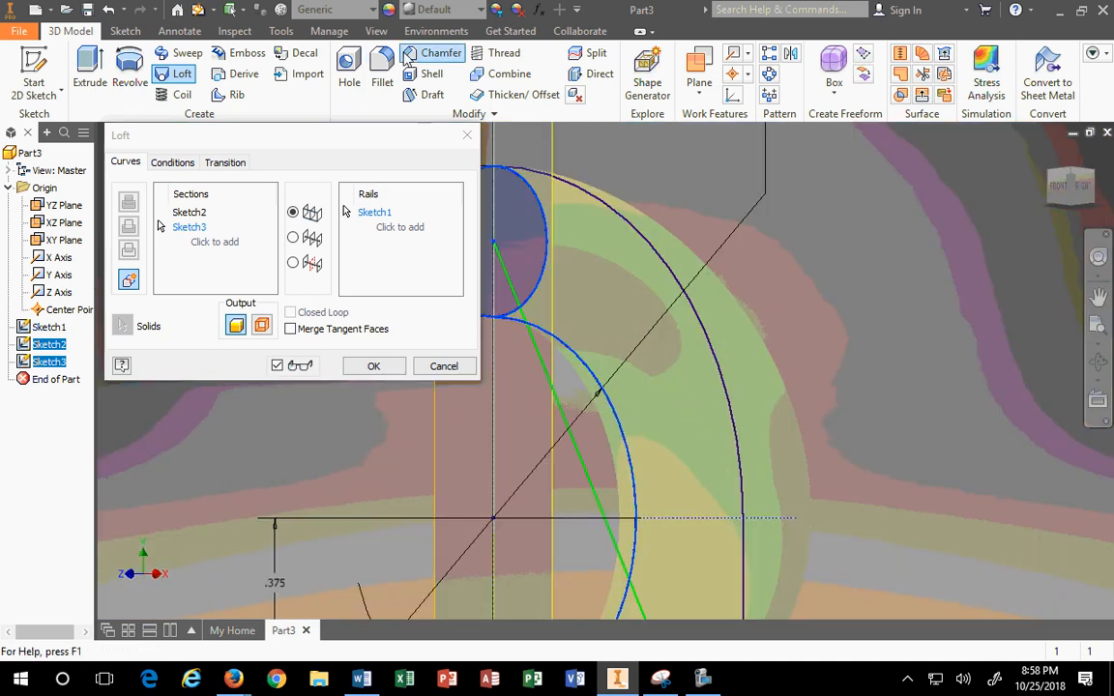
pyautogui.click(375, 214)
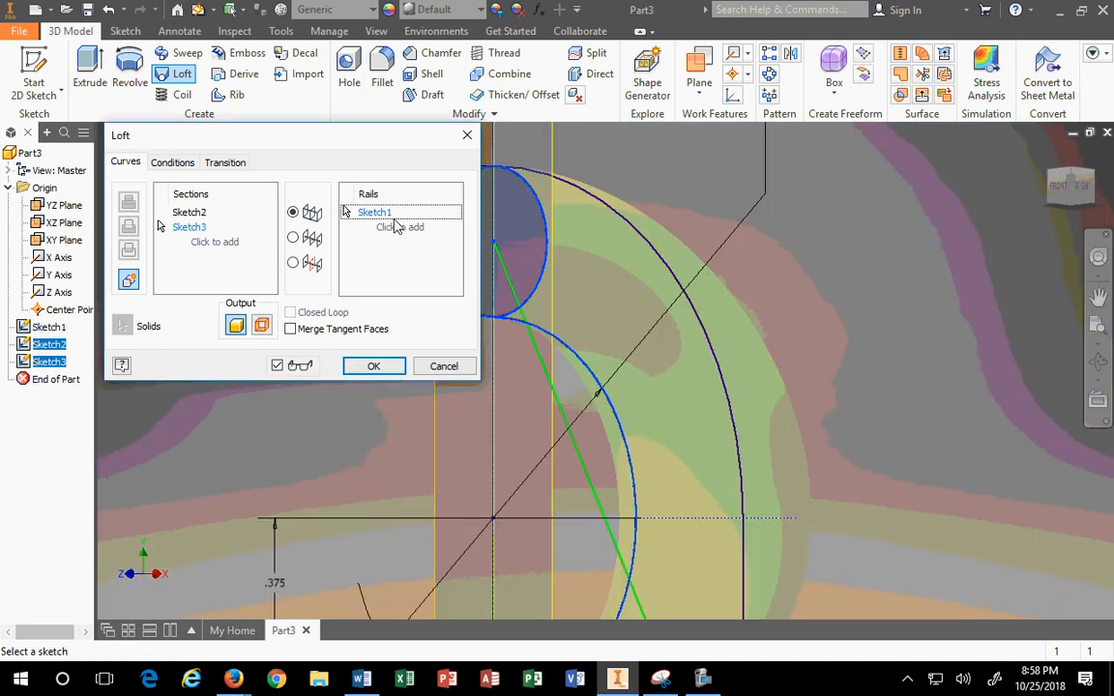
pyautogui.press('Delete')
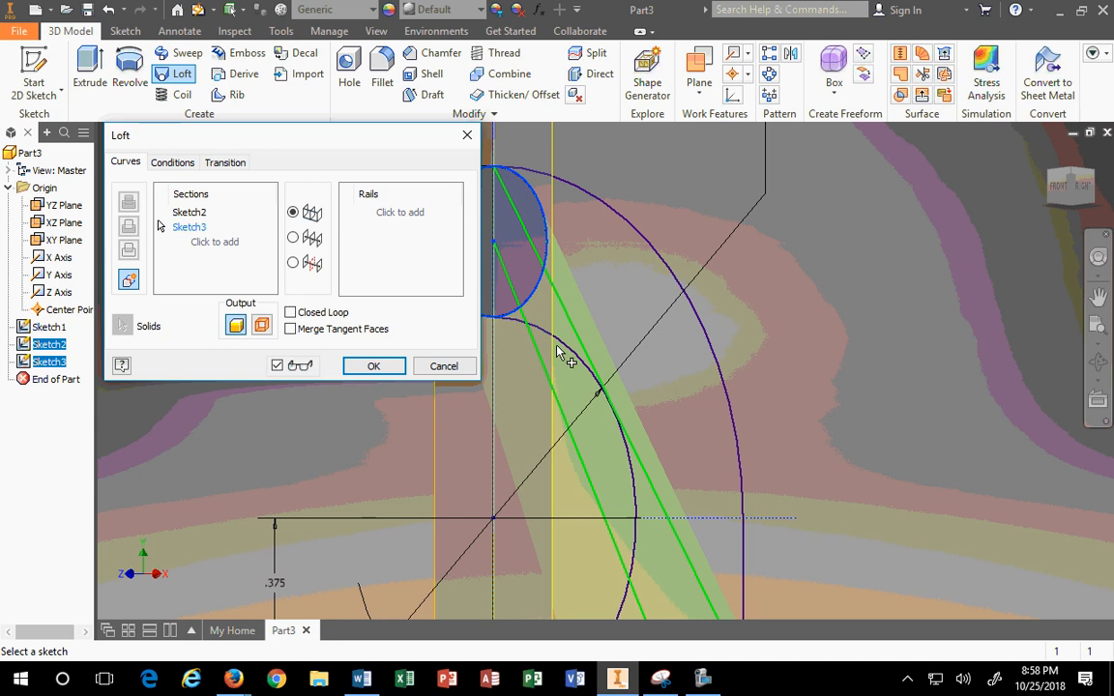
pyautogui.click(562, 348)
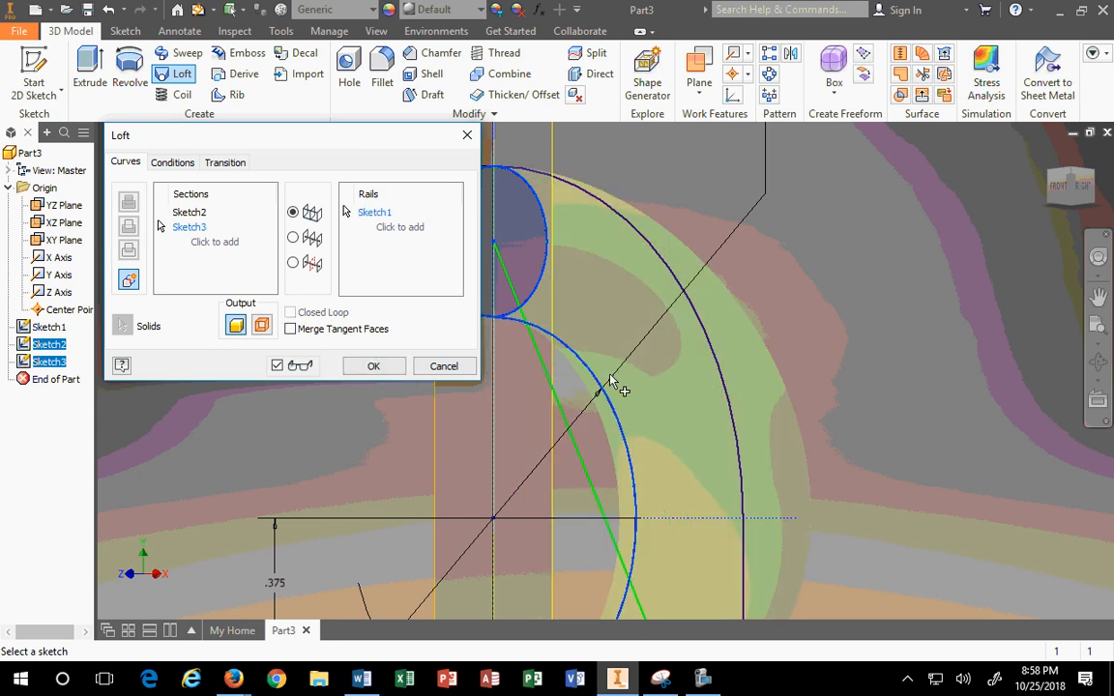
pyautogui.scroll(3, 634, 443)
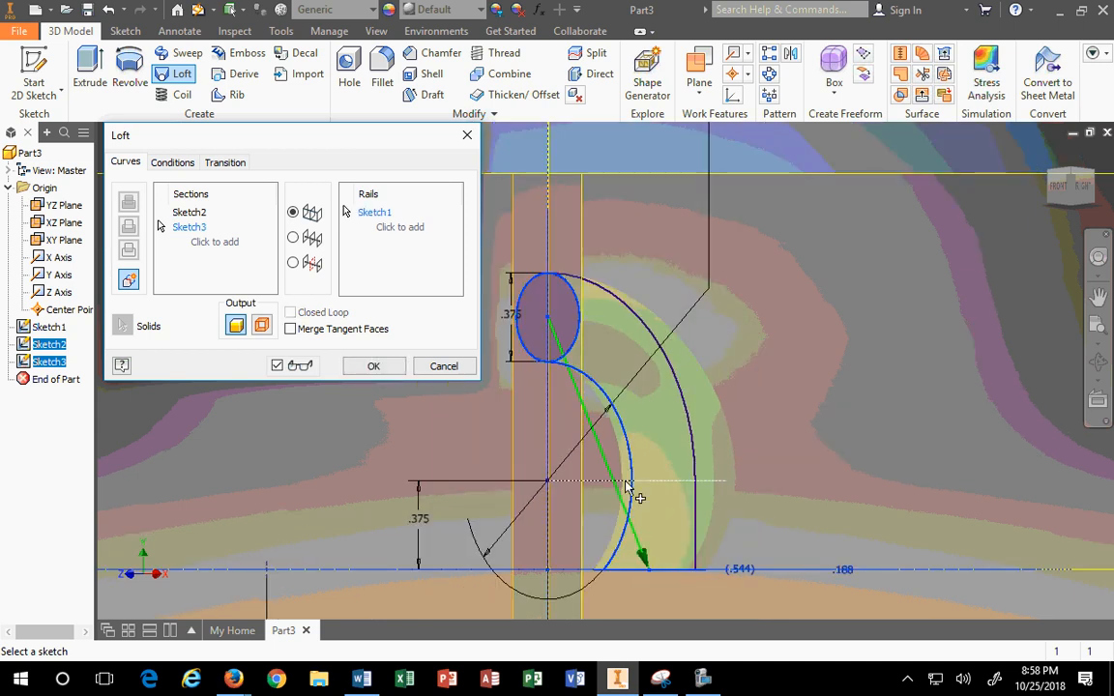
pyautogui.click(677, 380)
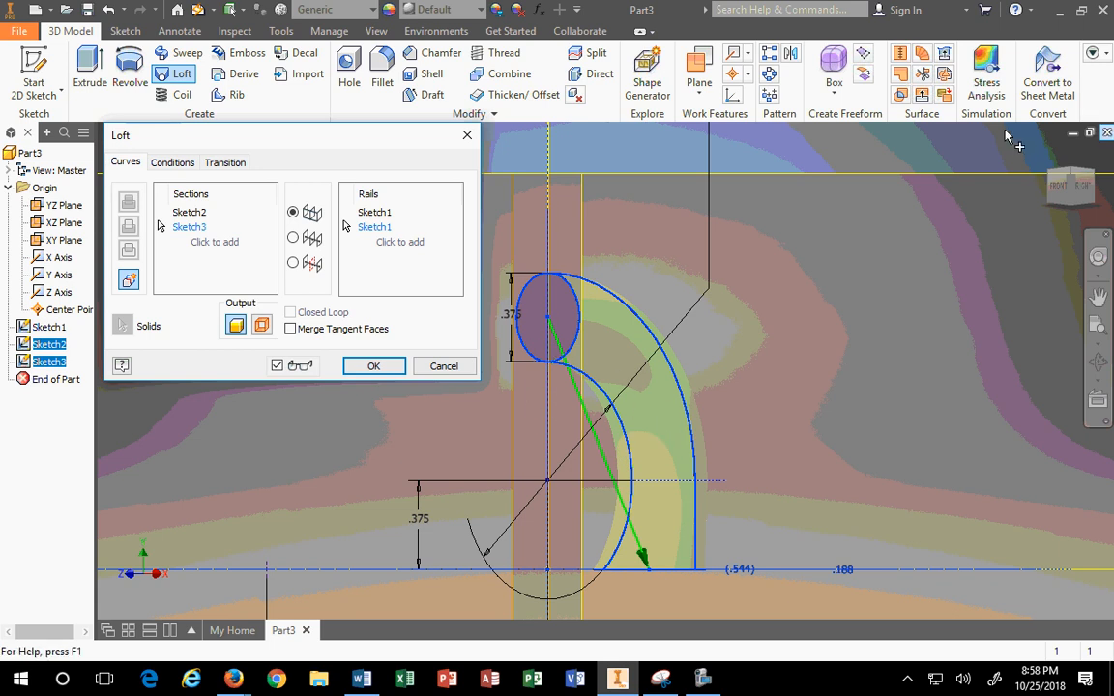
pyautogui.click(1090, 190)
pyautogui.scroll(-5, 774, 387)
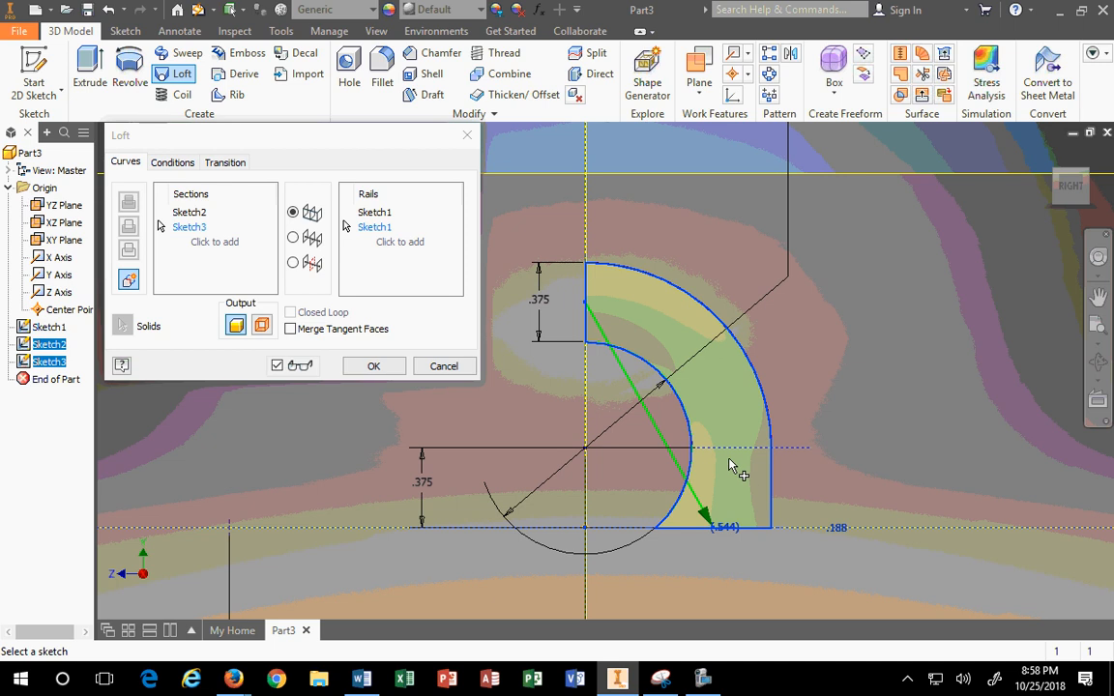
pyautogui.press('Delete')
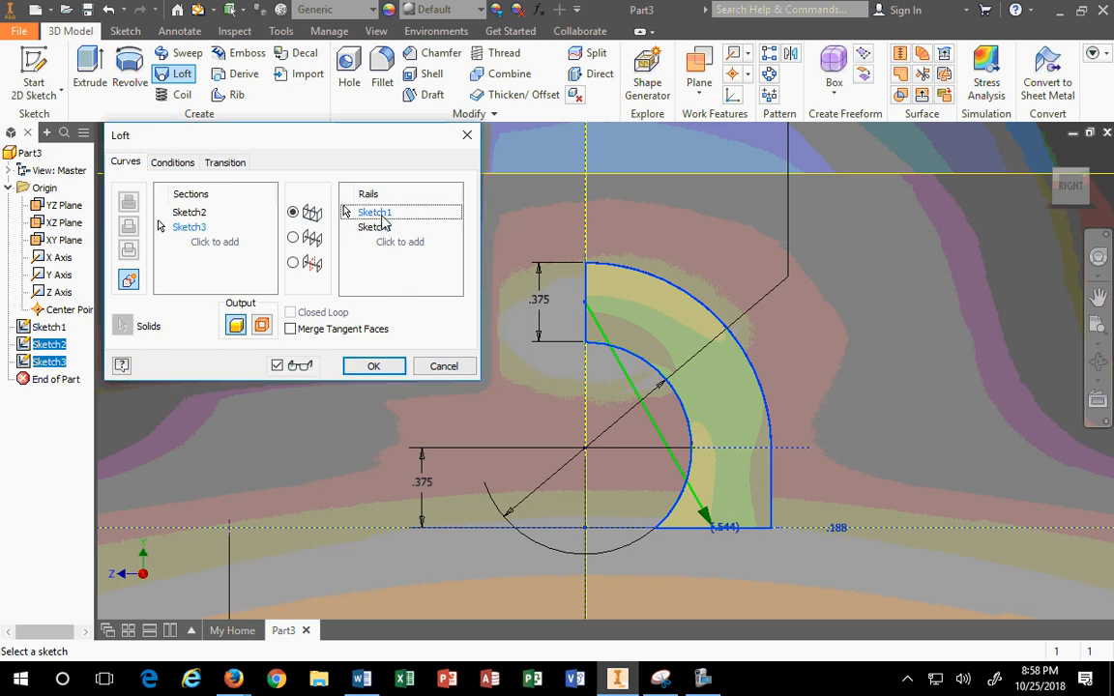
# Step: Clear the leftover rail, re-pick the inner and outer arcs as rails, and create Loft1
pyautogui.press('Delete')
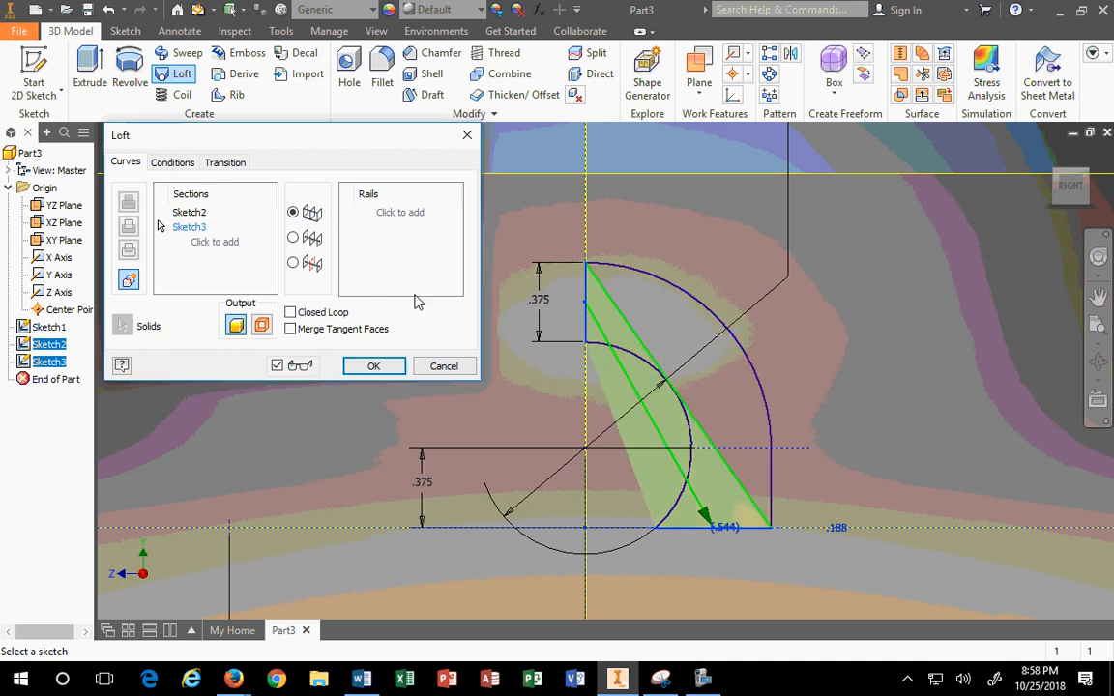
pyautogui.click(197, 213)
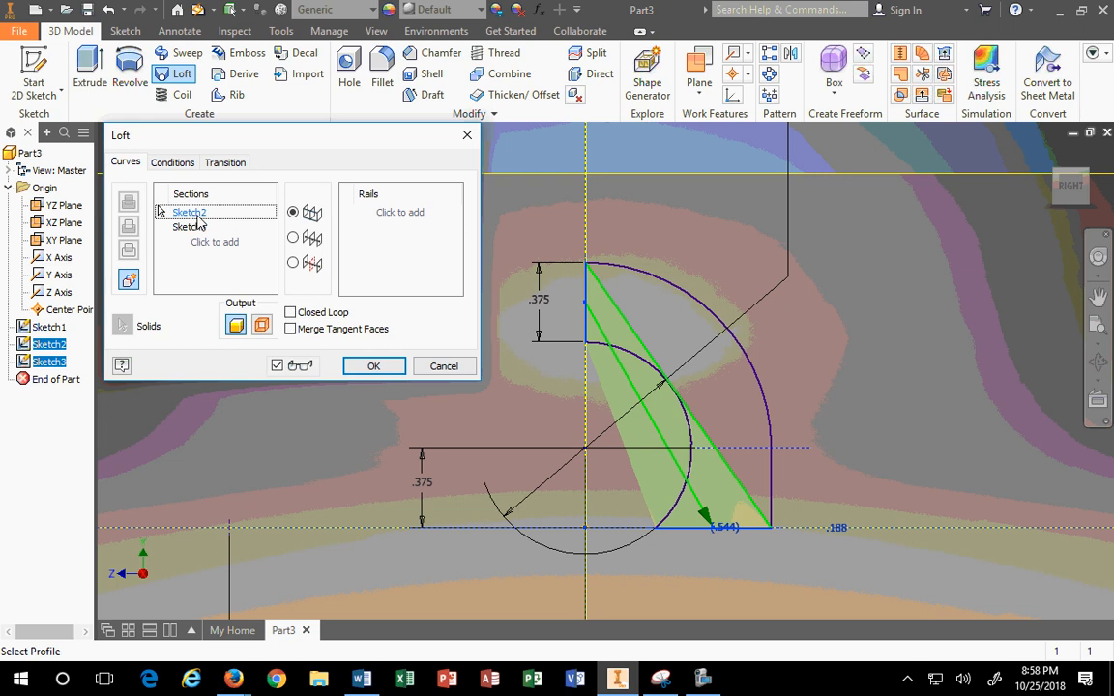
pyautogui.click(184, 228)
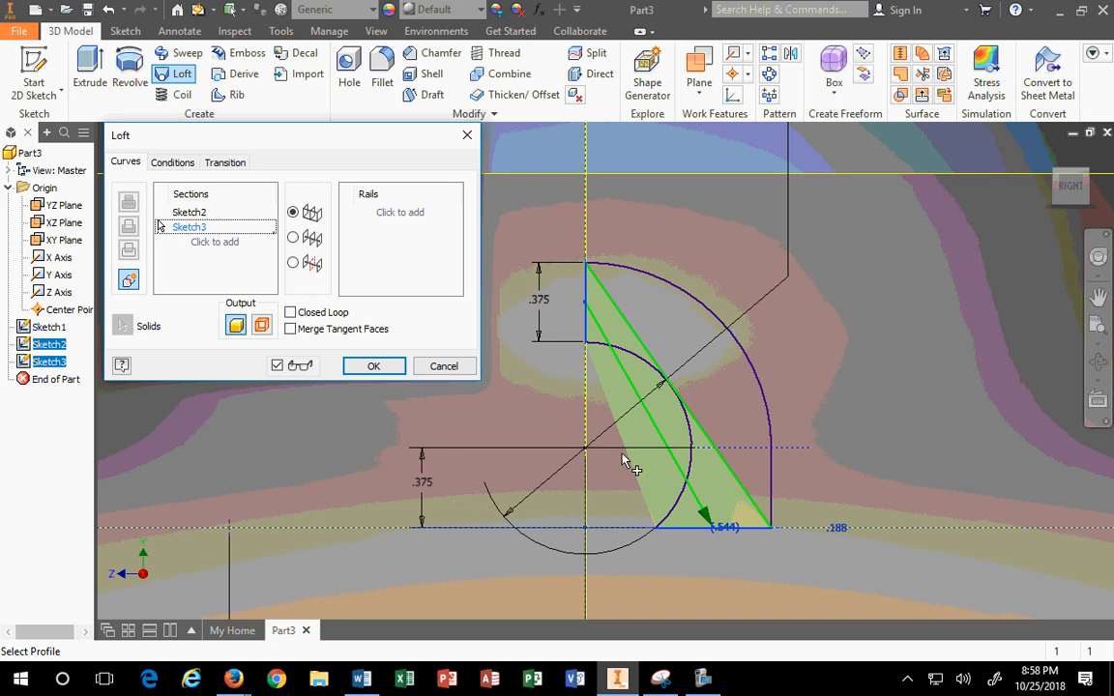
pyautogui.click(397, 213)
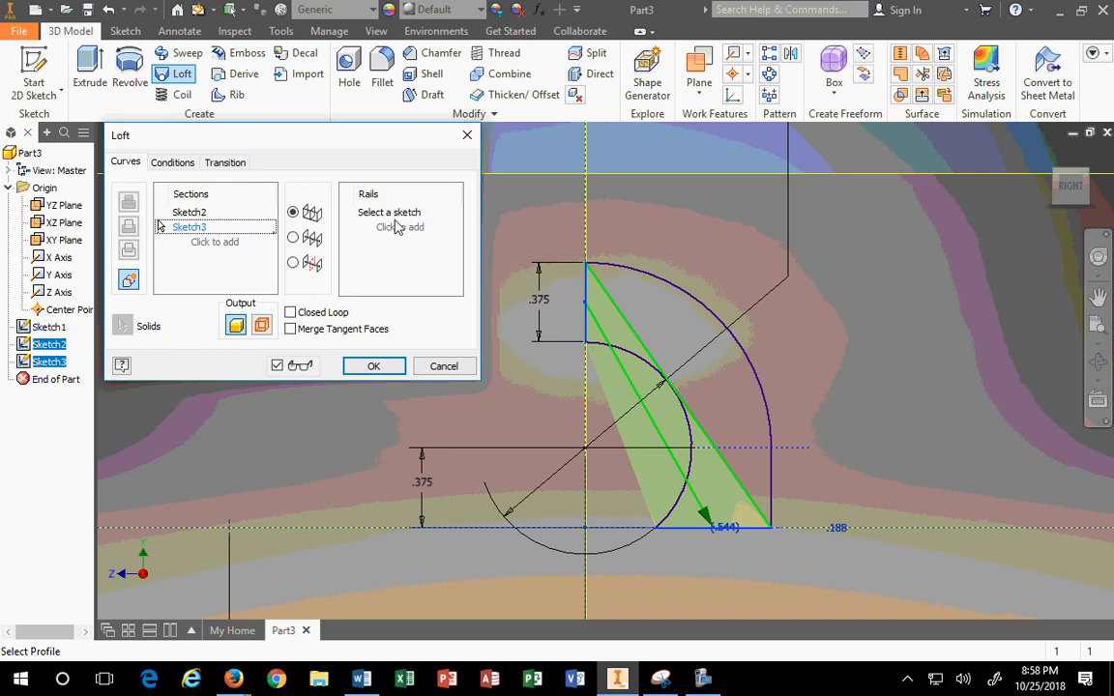
pyautogui.click(634, 356)
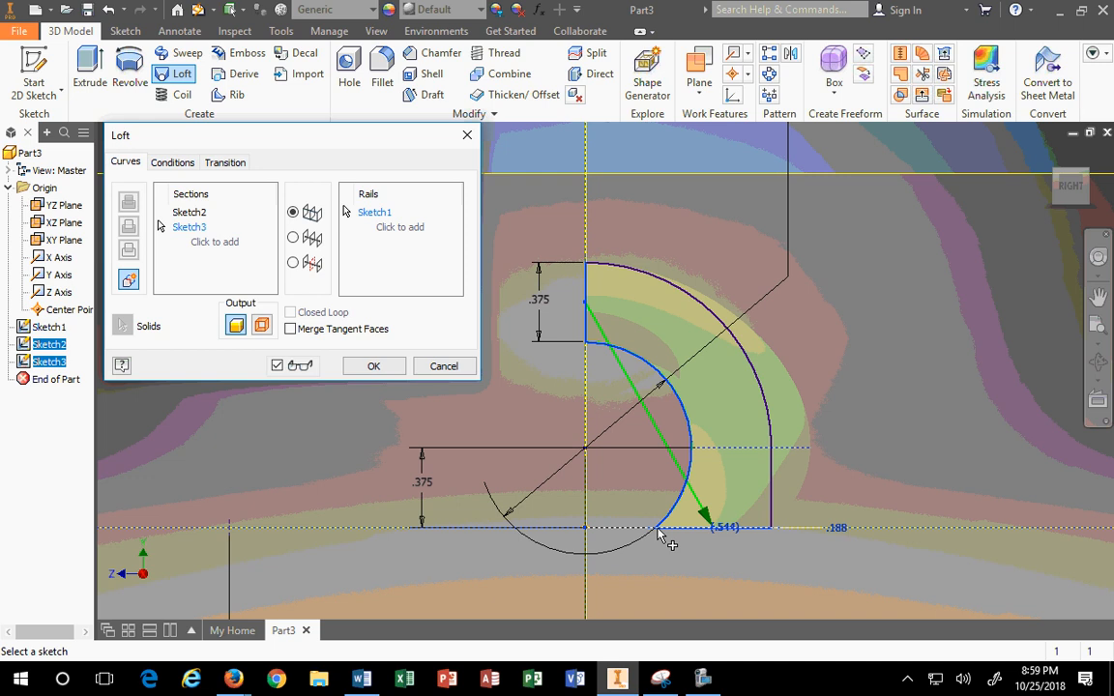
pyautogui.click(743, 354)
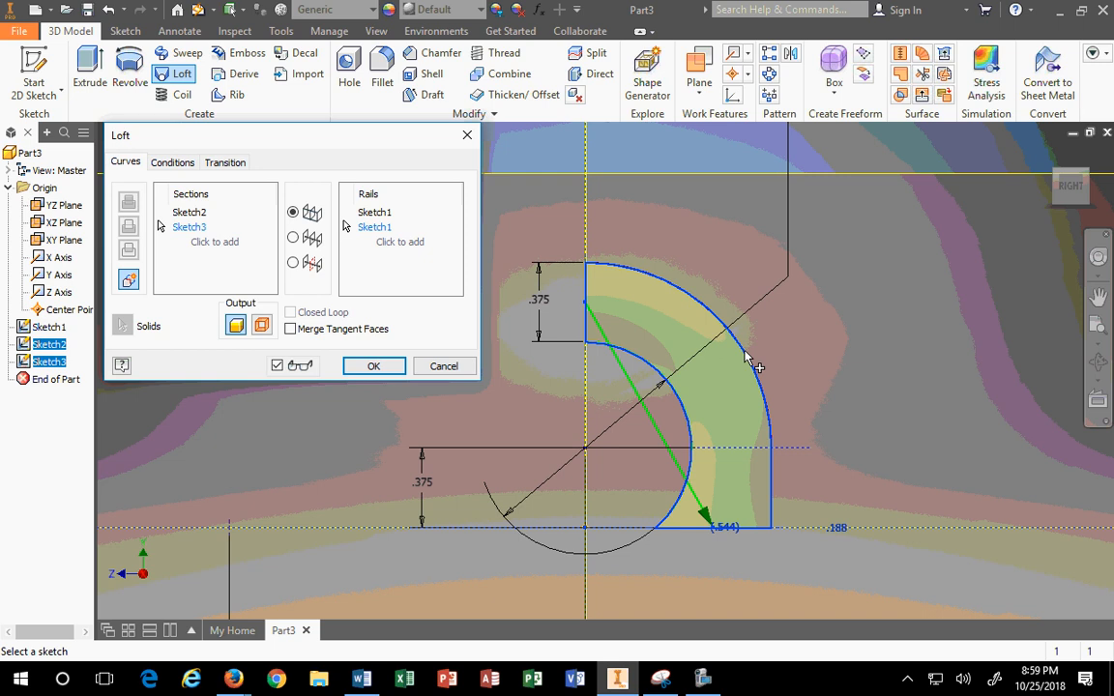
pyautogui.click(373, 366)
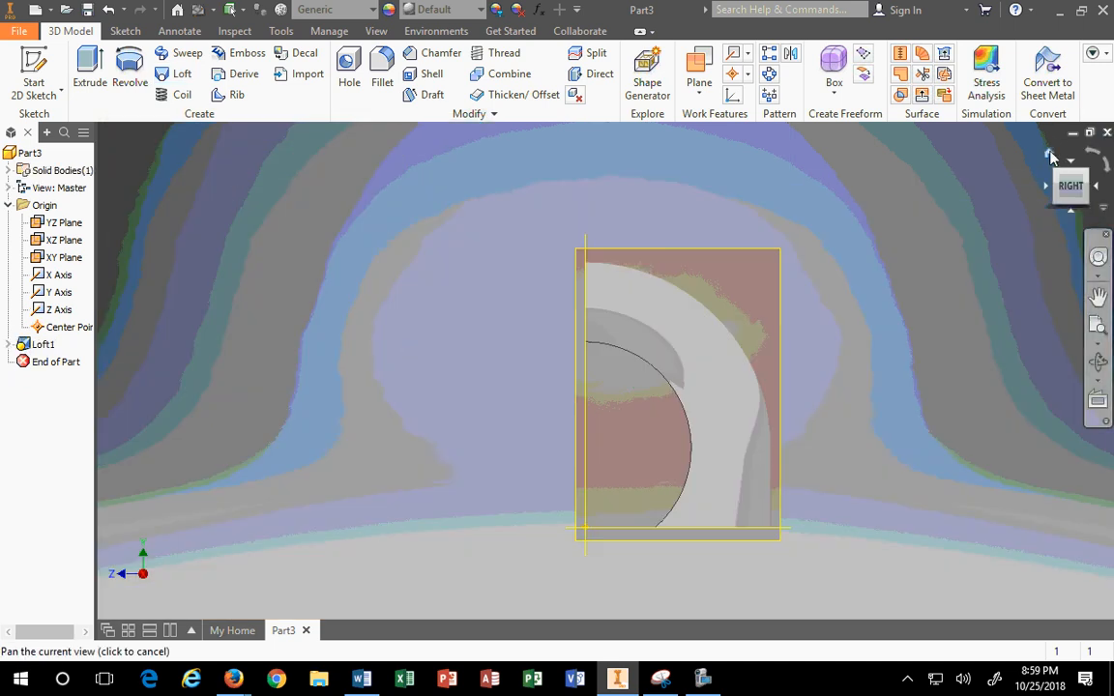
# Step: Return to the isometric home view to see the curved Loft1 solid
pyautogui.click(1048, 153)
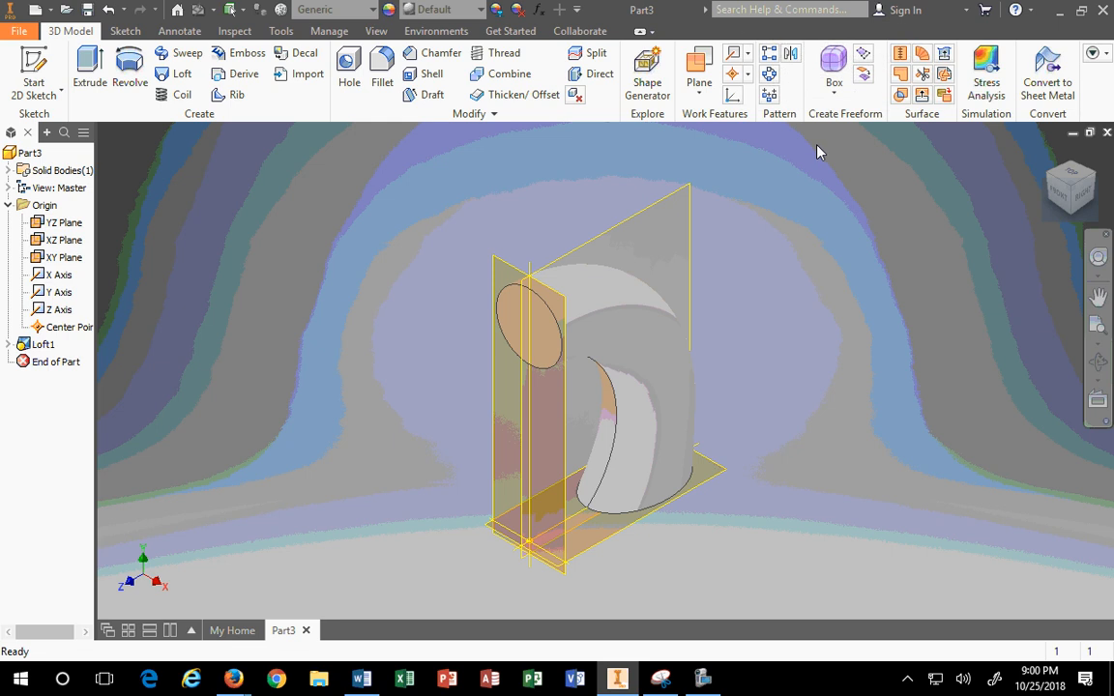
# Step: Mirror Loft1 about the XZ Plane to create Mirror1
pyautogui.click(790, 54)
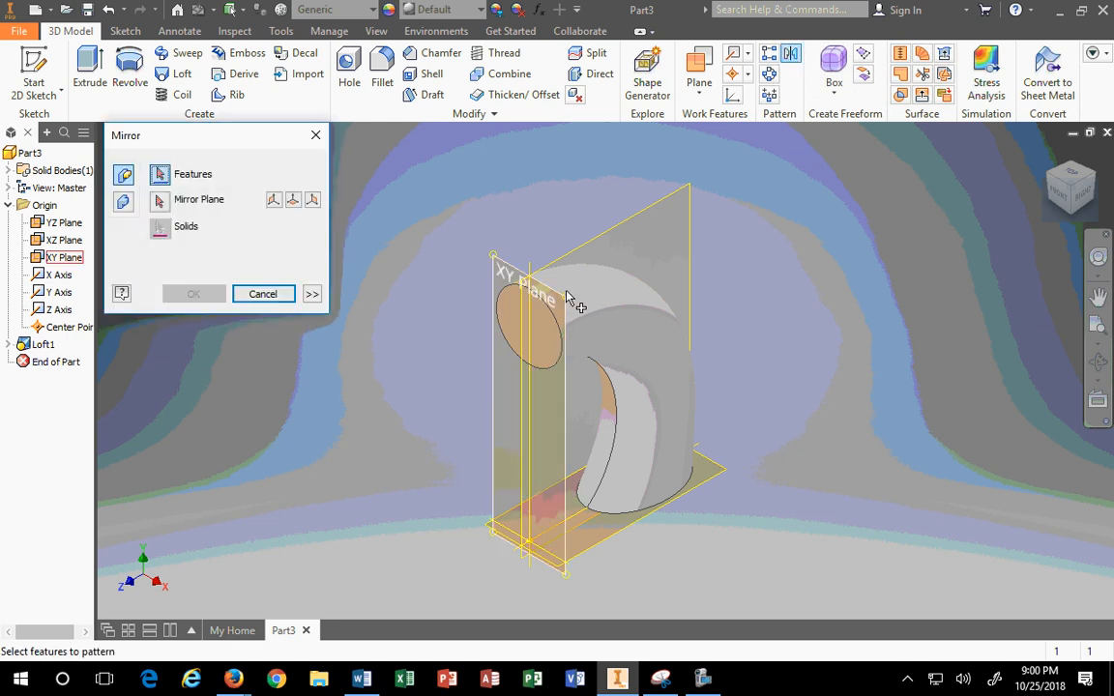
pyautogui.click(578, 354)
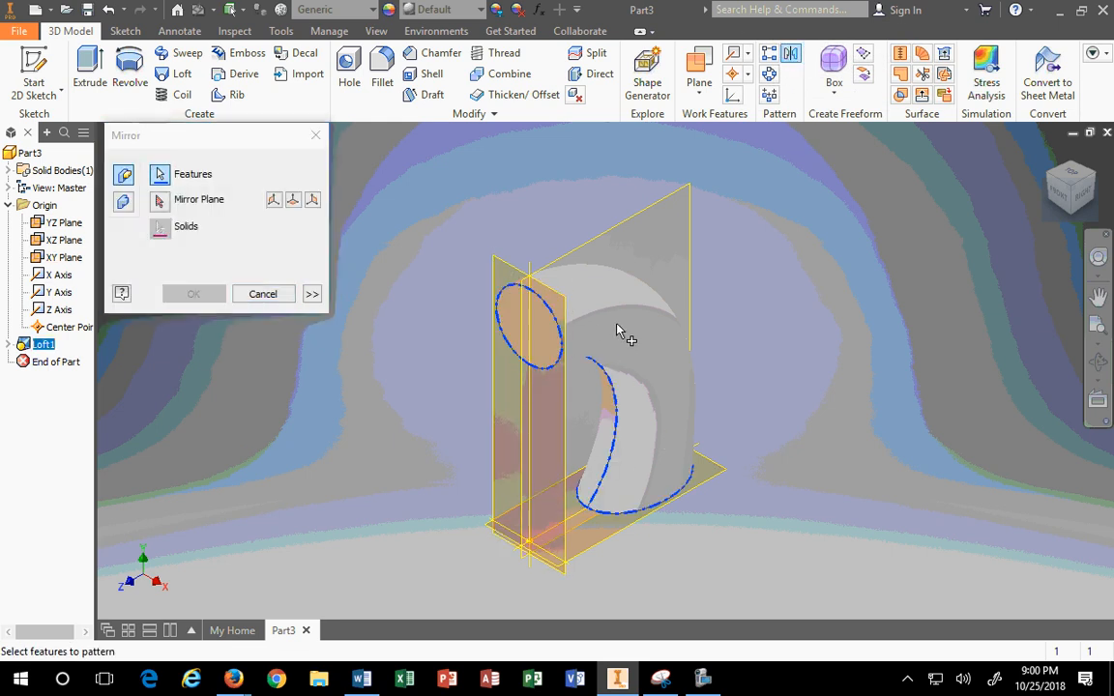
pyautogui.click(167, 198)
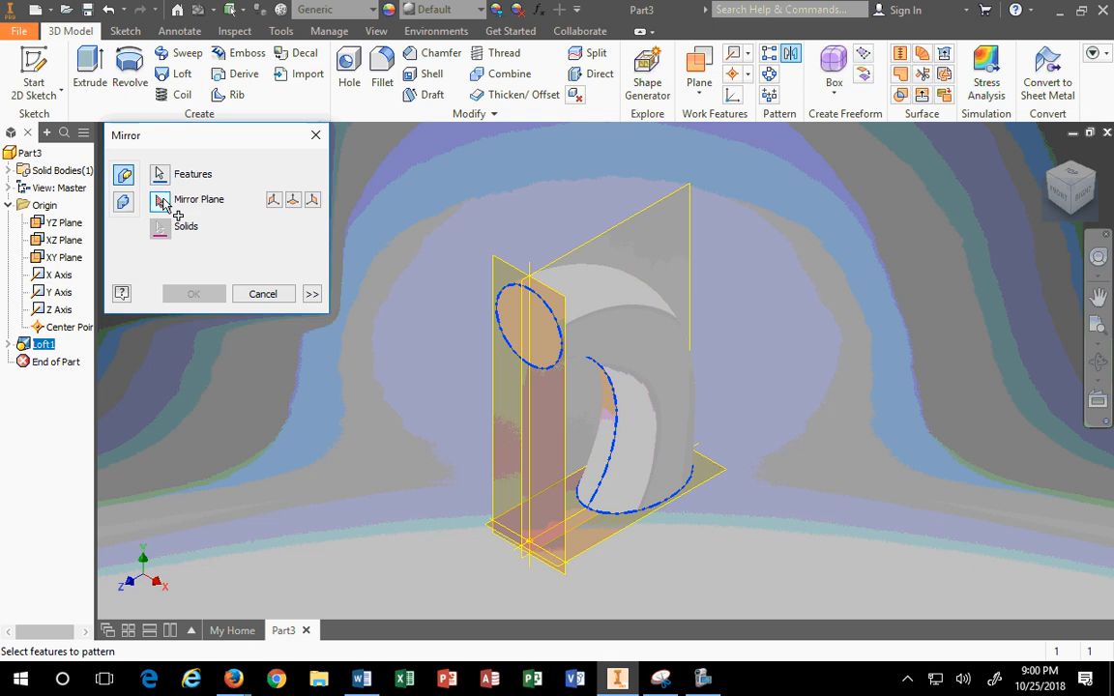
pyautogui.click(603, 552)
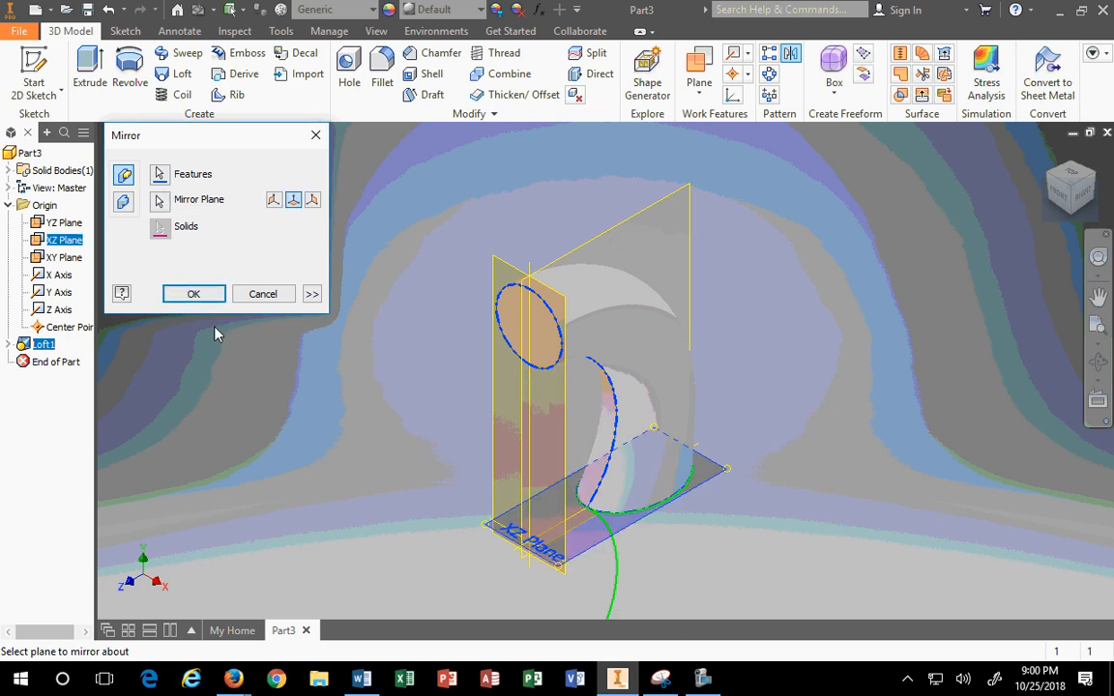
pyautogui.scroll(5, 472, 459)
pyautogui.click(194, 294)
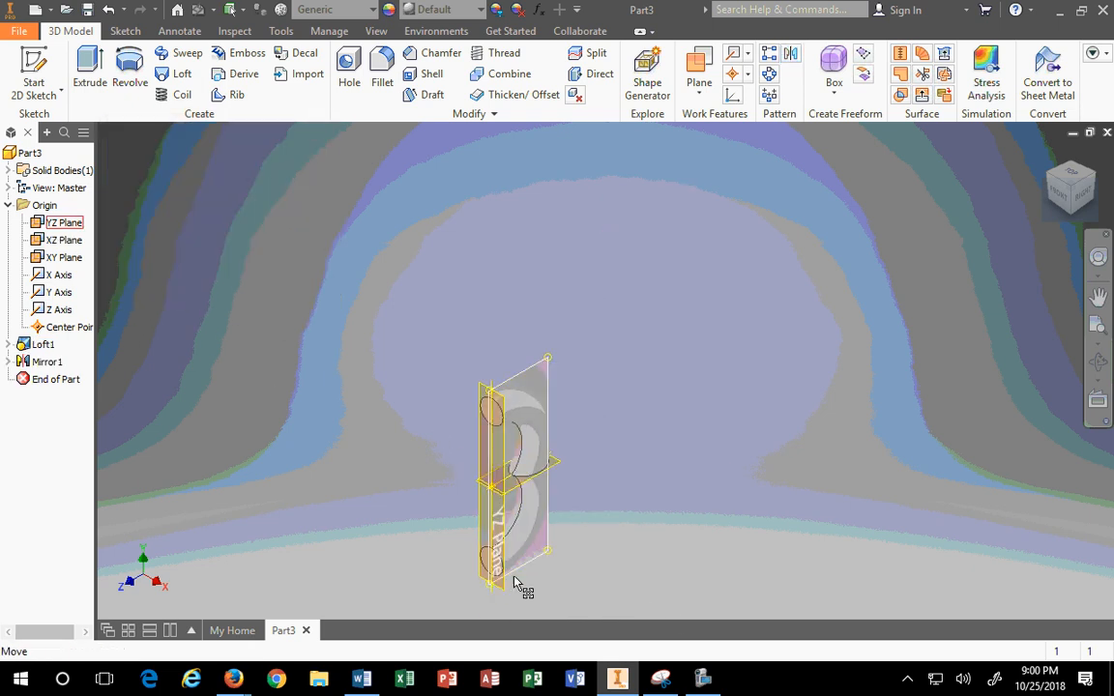
pyautogui.scroll(-2, 435, 538)
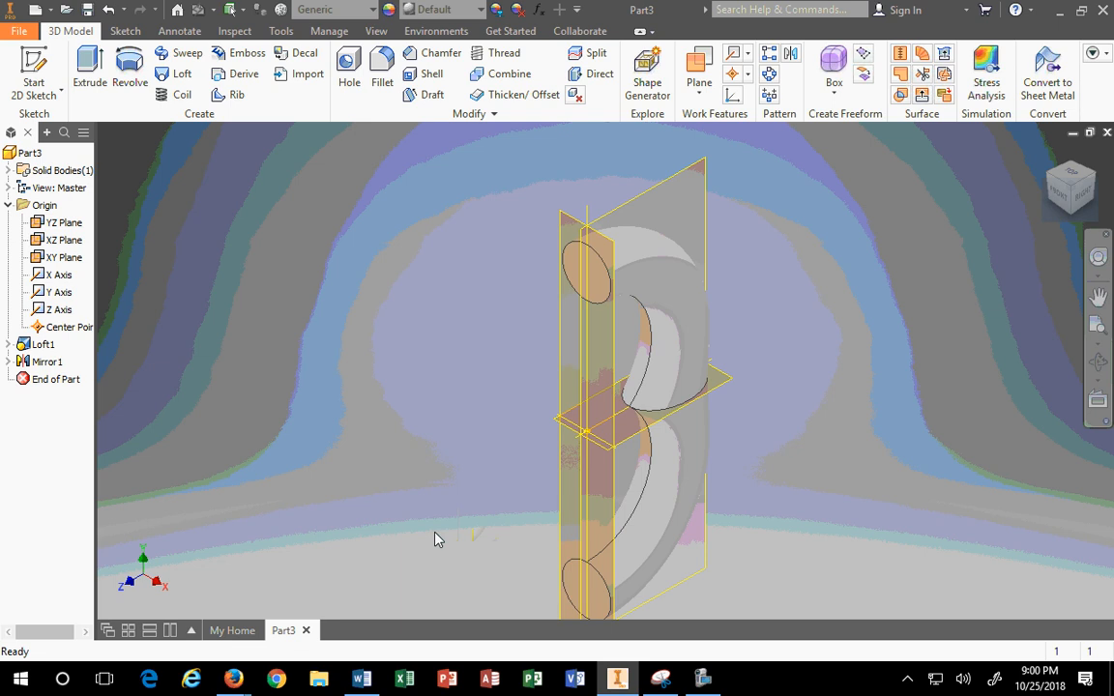
pyautogui.moveTo(435, 538); pyautogui.dragTo(510, 474, button='middle')
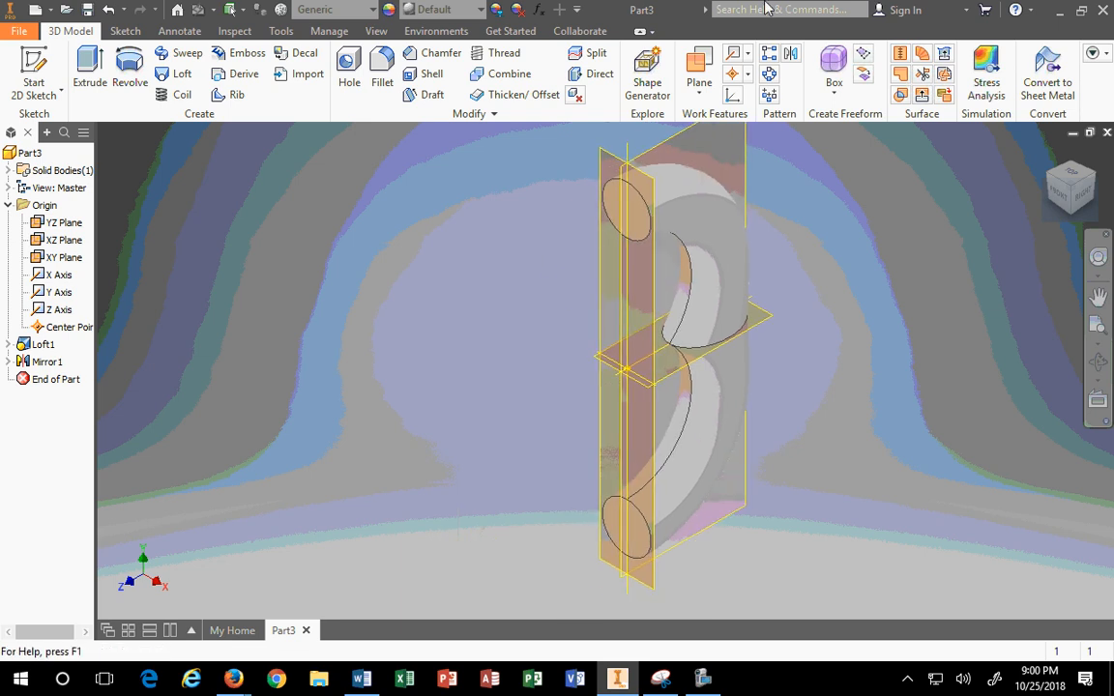
# Step: Mirror Loft1 and Mirror1 about the XY Plane to close the ring
pyautogui.click(791, 52)
pyautogui.click(703, 198)
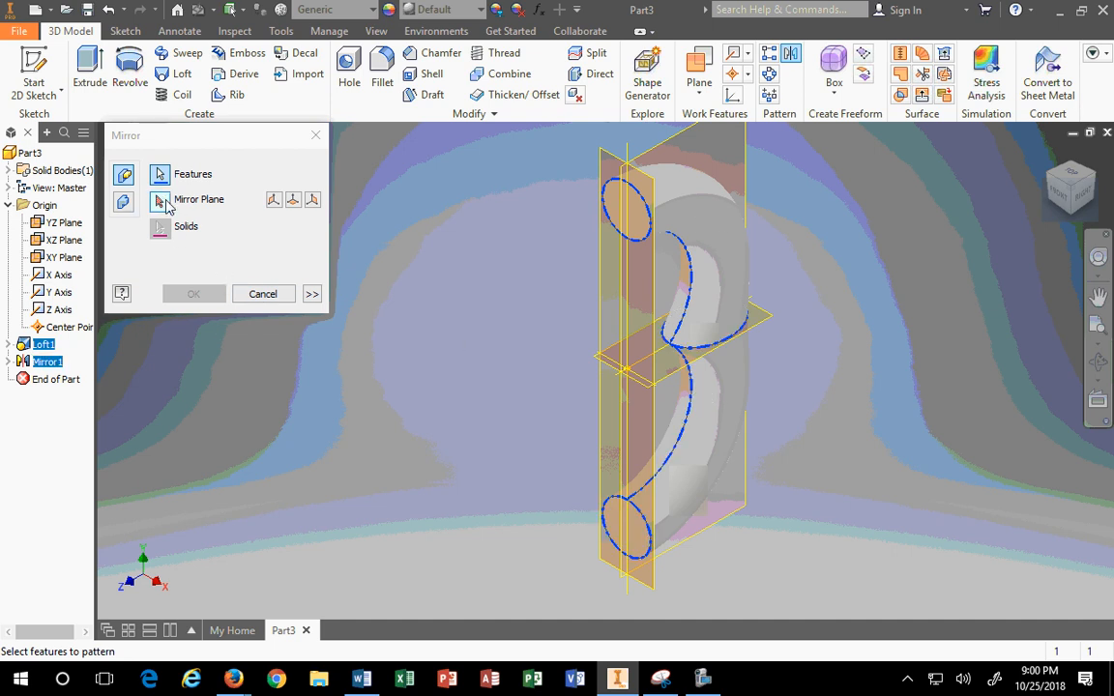
pyautogui.click(159, 200)
pyautogui.click(662, 297)
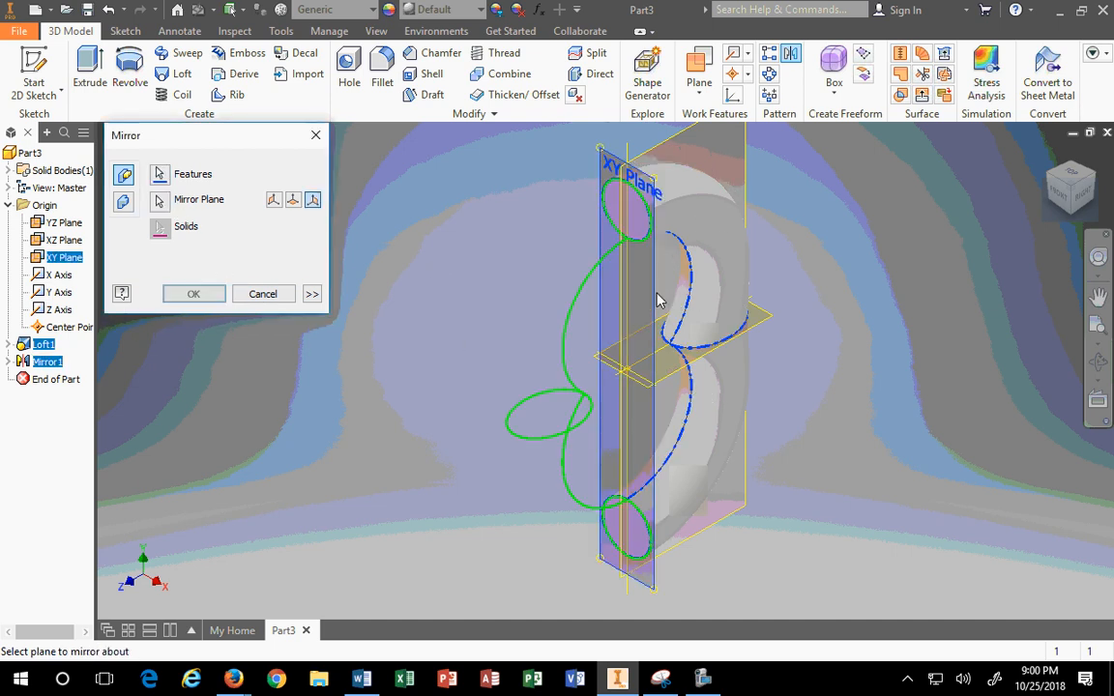
pyautogui.click(194, 294)
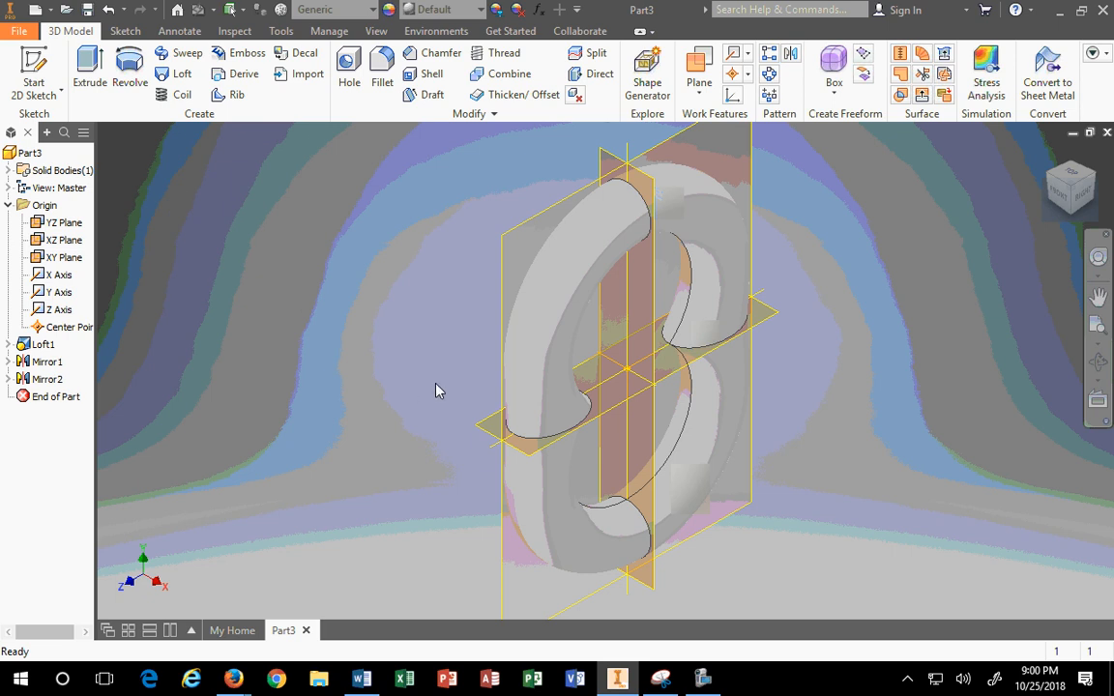
# Step: Reorient the view of the finished ring and snap Inventor to the left half
pyautogui.click(1099, 297)
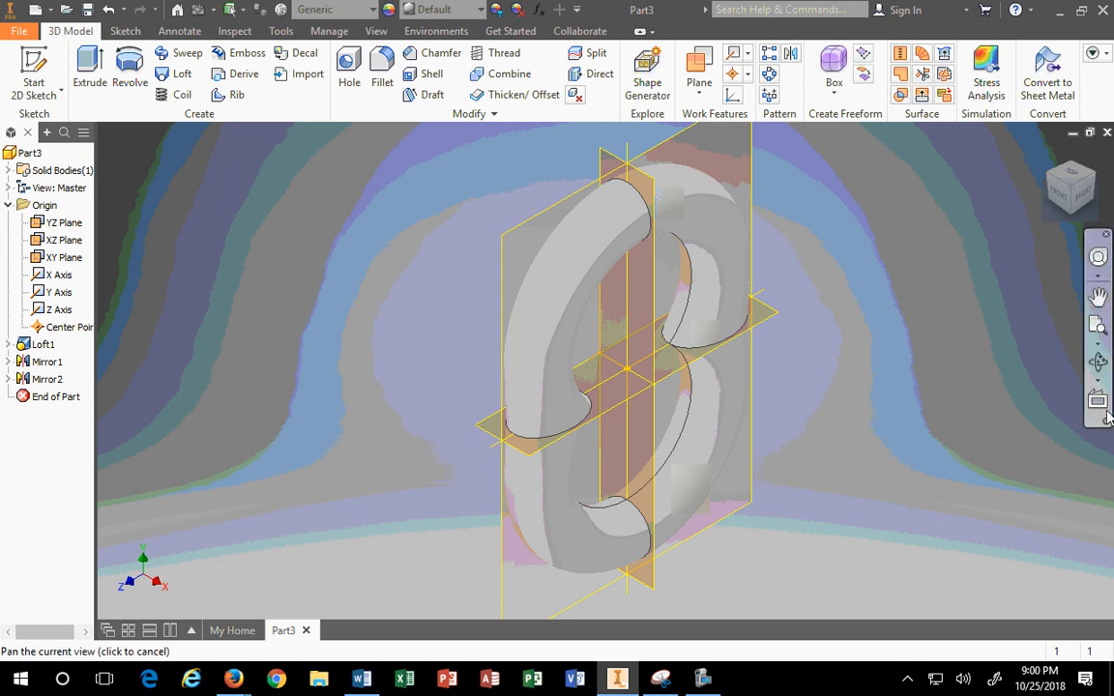
pyautogui.click(1095, 178)
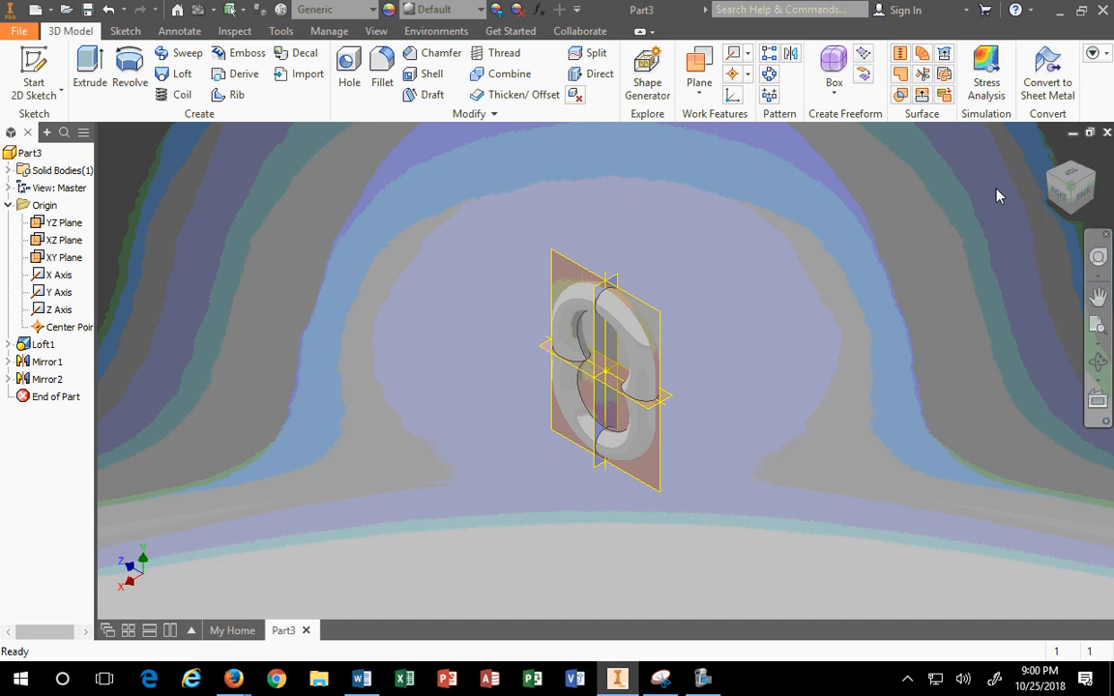
pyautogui.click(1048, 176)
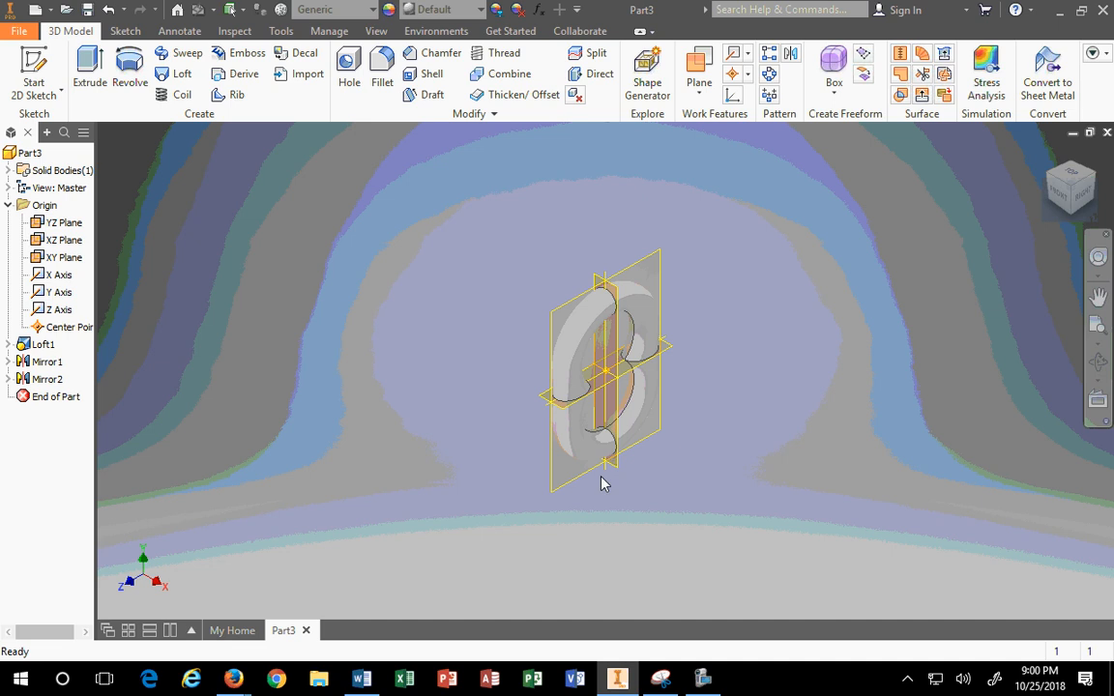
pyautogui.moveTo(616, 14); pyautogui.dragTo(2, 252)
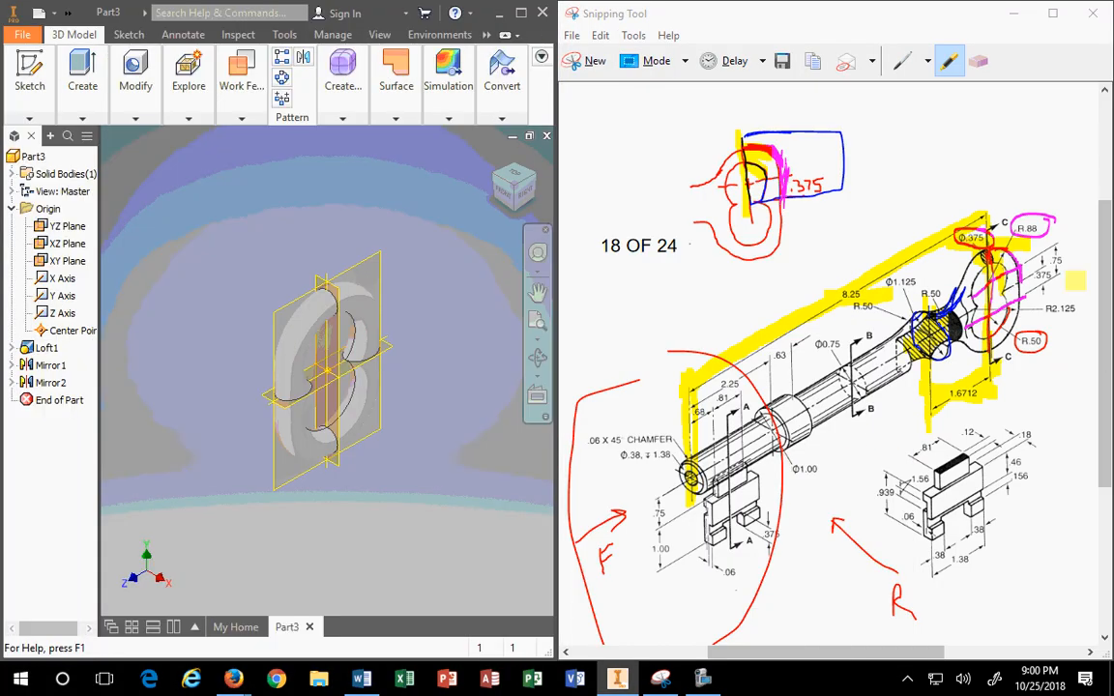
# Step: Circle the shaft's hub end and trace over the upper bow sketch with the pen
pyautogui.click(900, 61)
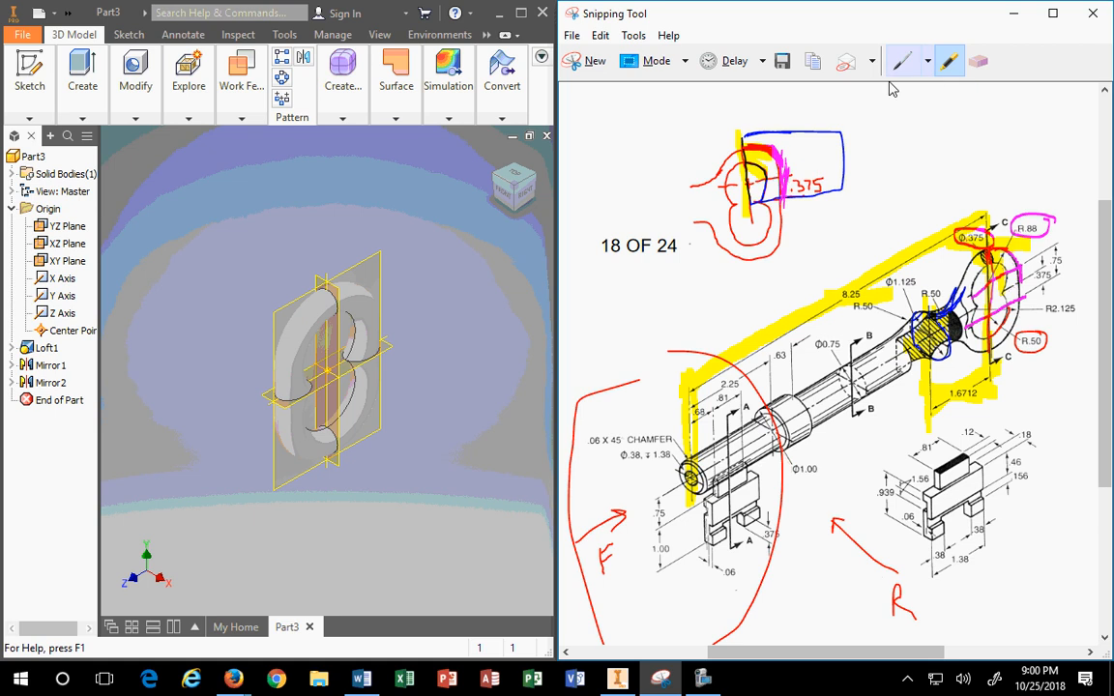
pyautogui.moveTo(986, 253)
pyautogui.mouseDown()
pyautogui.moveTo(900, 266)
pyautogui.moveTo(909, 362)
pyautogui.moveTo(1003, 354)
pyautogui.mouseUp()
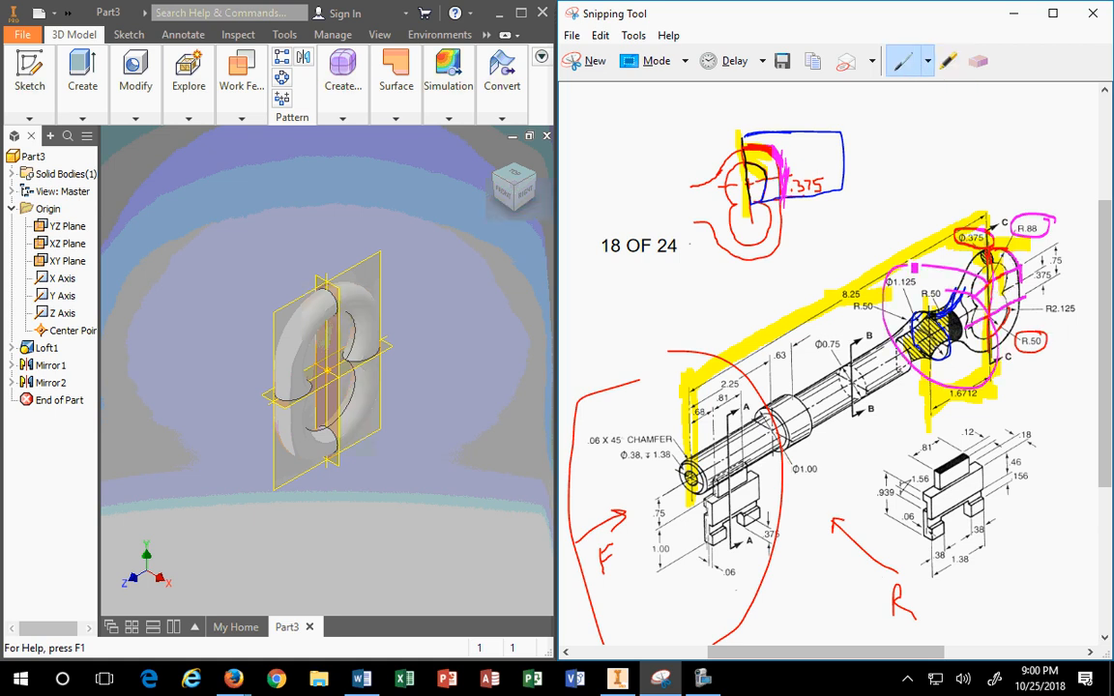
pyautogui.moveTo(724, 172)
pyautogui.mouseDown()
pyautogui.moveTo(693, 190)
pyautogui.moveTo(677, 177)
pyautogui.moveTo(704, 188)
pyautogui.moveTo(736, 171)
pyautogui.mouseUp()
pyautogui.moveTo(745, 155)
pyautogui.mouseDown()
pyautogui.moveTo(735, 147)
pyautogui.moveTo(727, 167)
pyautogui.moveTo(720, 235)
pyautogui.moveTo(743, 259)
pyautogui.moveTo(771, 227)
pyautogui.moveTo(761, 155)
pyautogui.mouseUp()
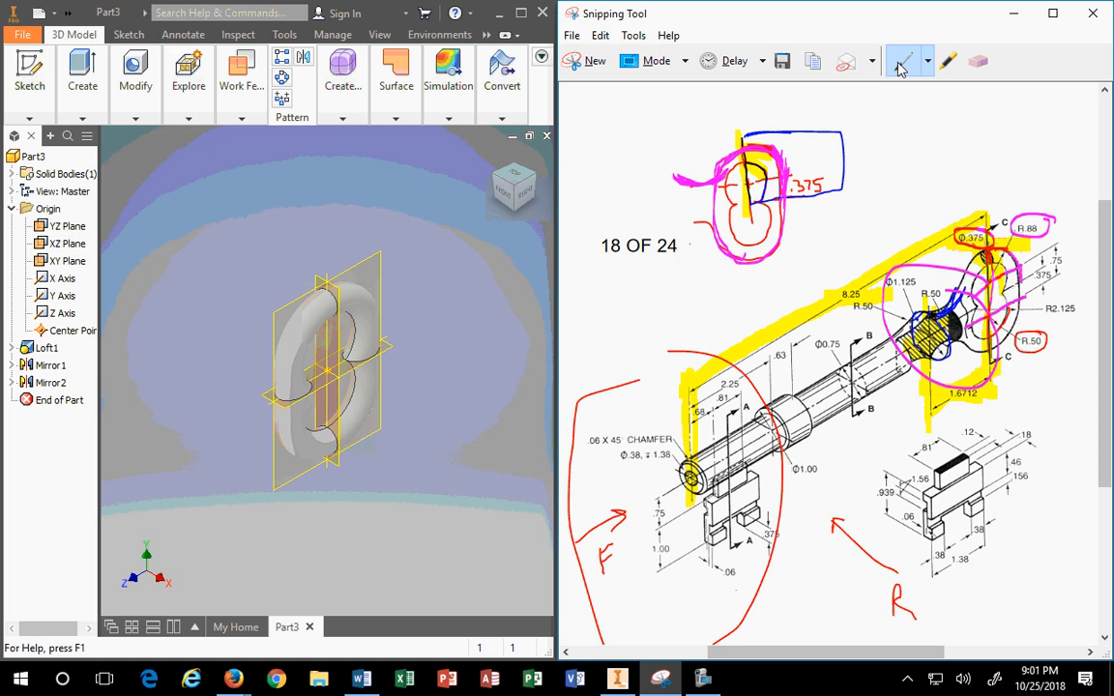
# Step: Change the pen colour to Lime
pyautogui.click(942, 63)
pyautogui.click(932, 64)
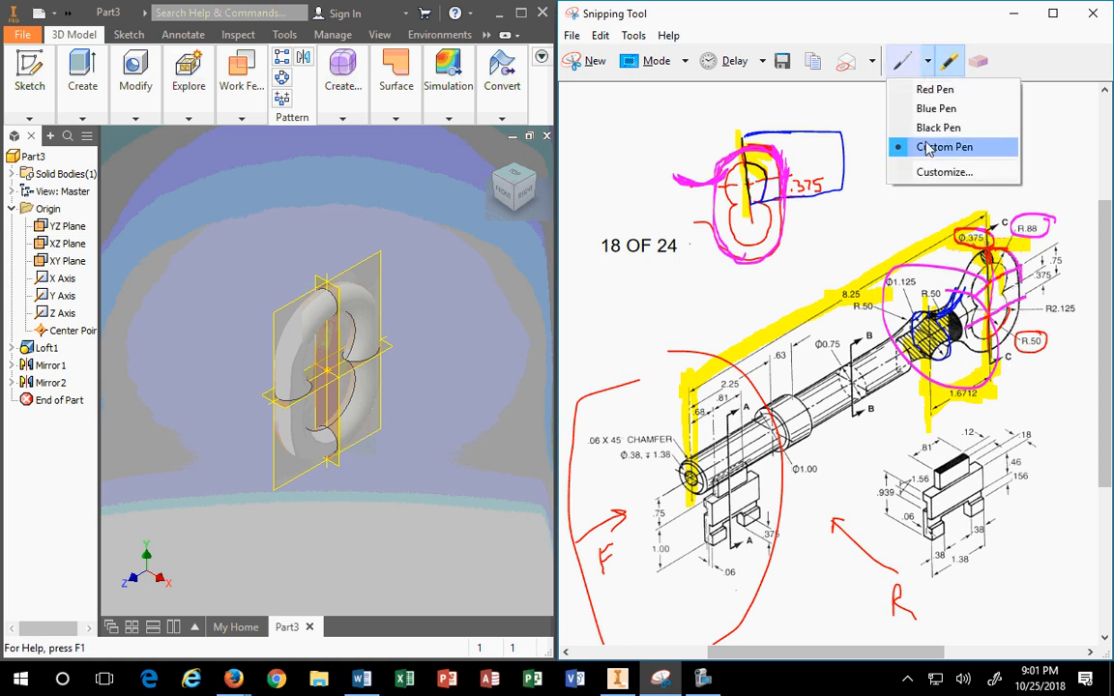
pyautogui.click(928, 171)
pyautogui.click(713, 102)
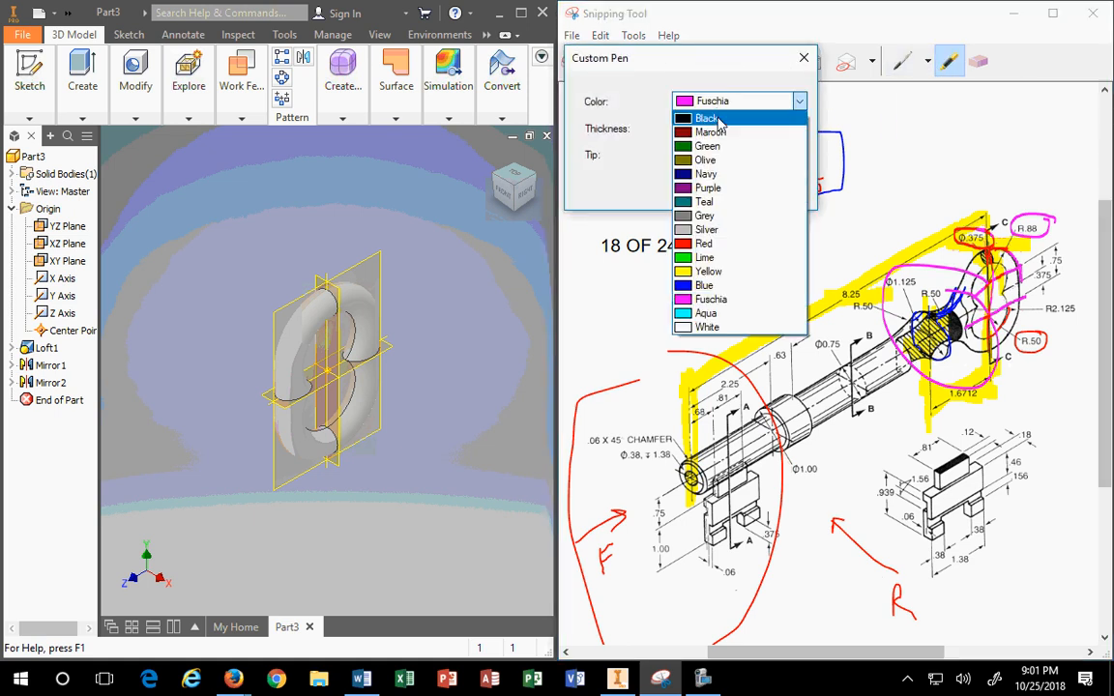
pyautogui.click(764, 221)
pyautogui.click(706, 194)
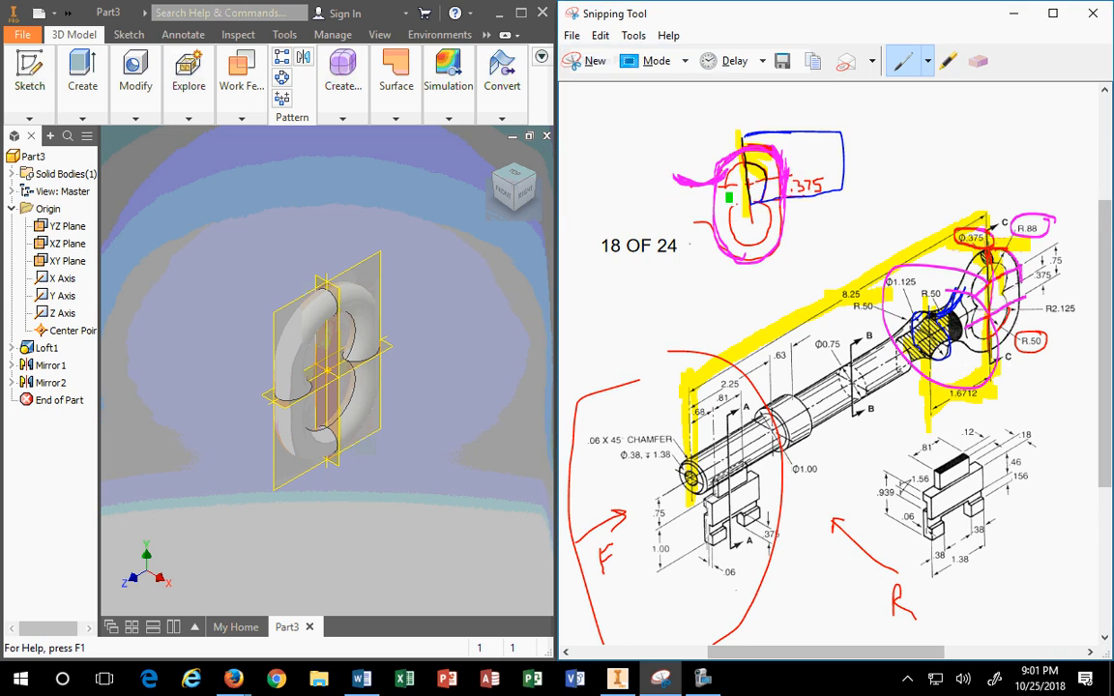
# Step: Draw green strokes around the bow outline and the hub area near R.50
pyautogui.moveTo(726, 158)
pyautogui.mouseDown()
pyautogui.moveTo(711, 179)
pyautogui.moveTo(673, 177)
pyautogui.moveTo(719, 178)
pyautogui.moveTo(735, 163)
pyautogui.mouseUp()
pyautogui.moveTo(953, 286)
pyautogui.mouseDown()
pyautogui.moveTo(963, 280)
pyautogui.moveTo(939, 320)
pyautogui.mouseUp()
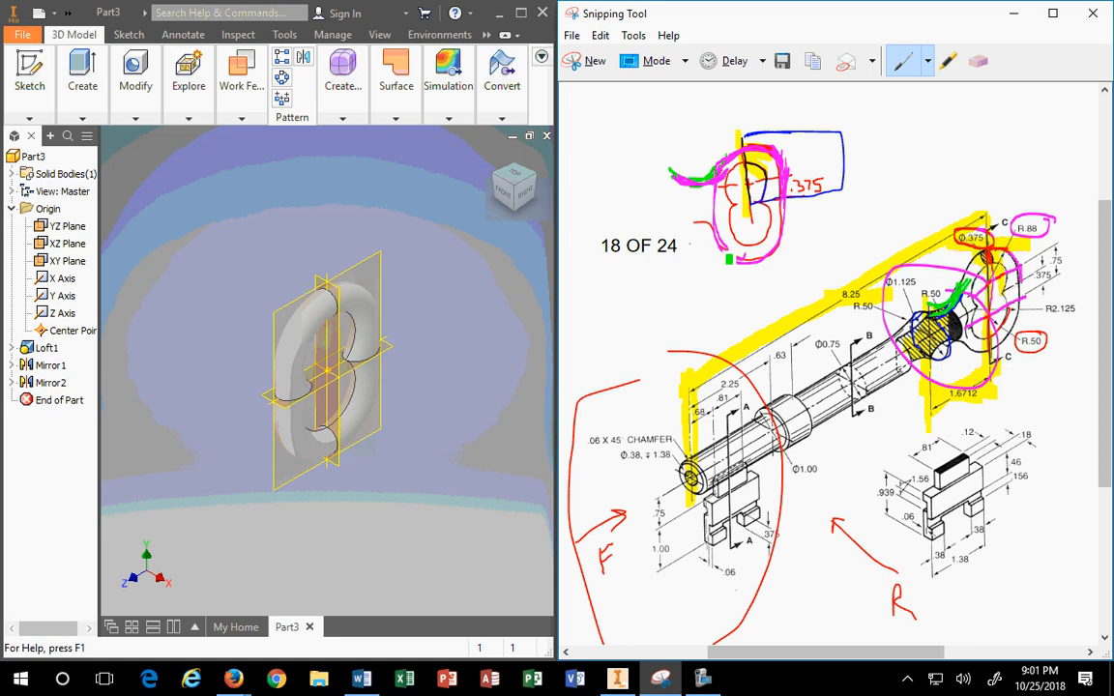
pyautogui.moveTo(723, 242)
pyautogui.mouseDown()
pyautogui.moveTo(707, 222)
pyautogui.moveTo(689, 229)
pyautogui.mouseUp()
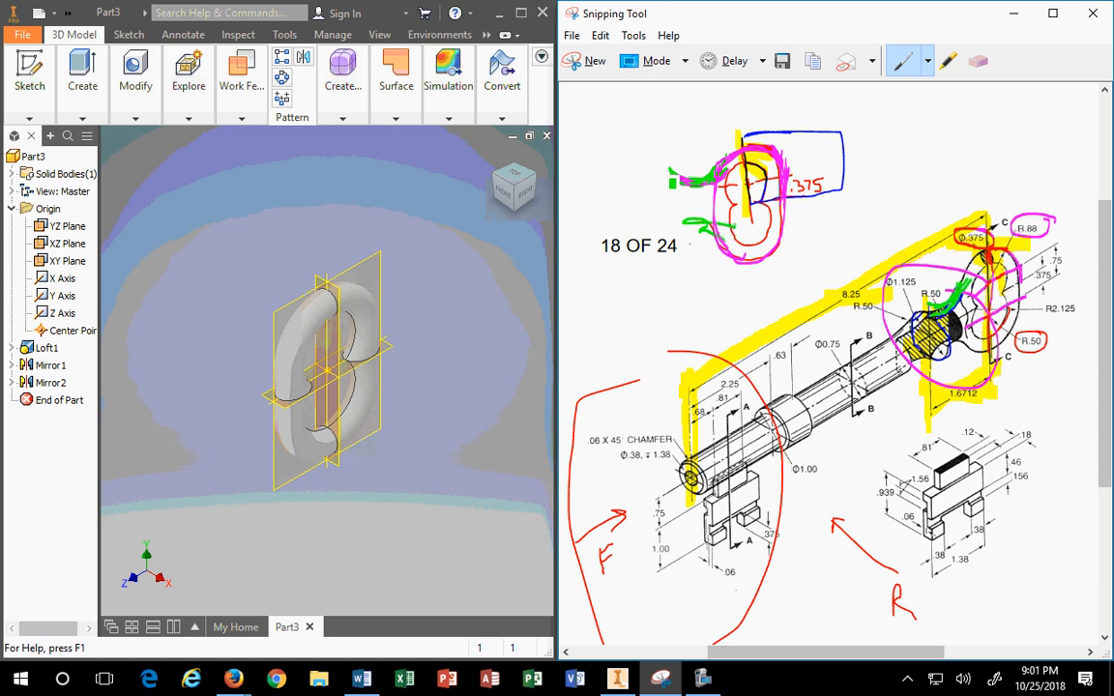
pyautogui.moveTo(669, 180)
pyautogui.mouseDown()
pyautogui.moveTo(660, 198)
pyautogui.moveTo(674, 220)
pyautogui.moveTo(679, 180)
pyautogui.moveTo(708, 184)
pyautogui.moveTo(719, 234)
pyautogui.moveTo(717, 177)
pyautogui.mouseUp()
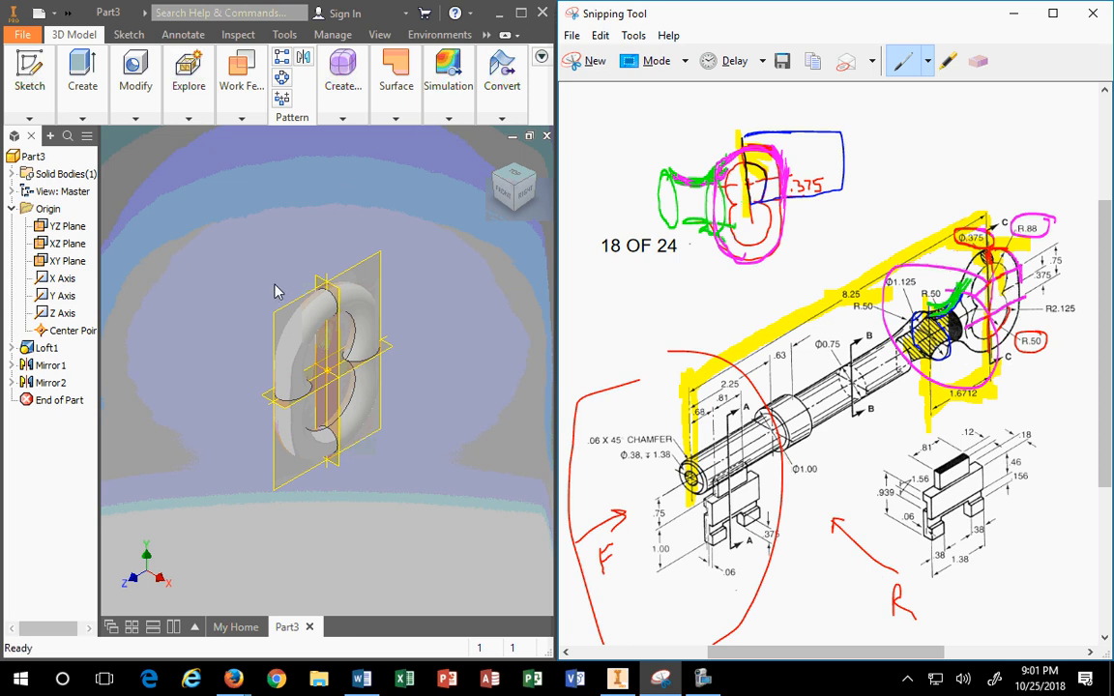
# Step: Start a new sketch on the YZ plane through the middle of the bow
pyautogui.click(283, 315)
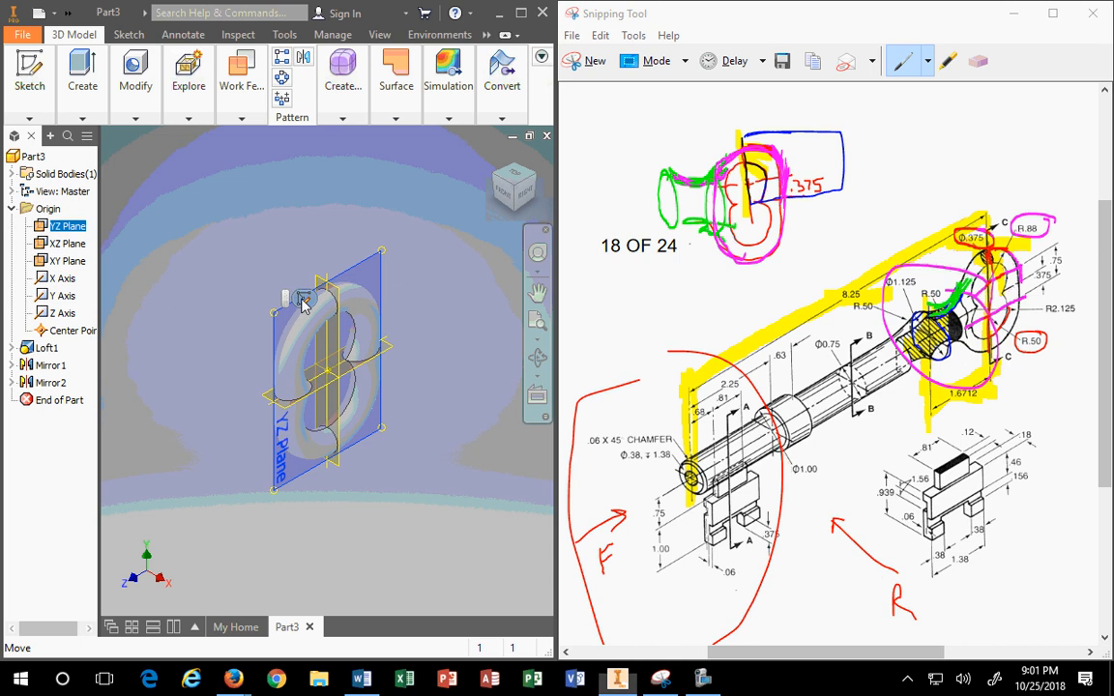
pyautogui.click(302, 301)
pyautogui.scroll(3, 218, 385)
pyautogui.scroll(-4, 211, 379)
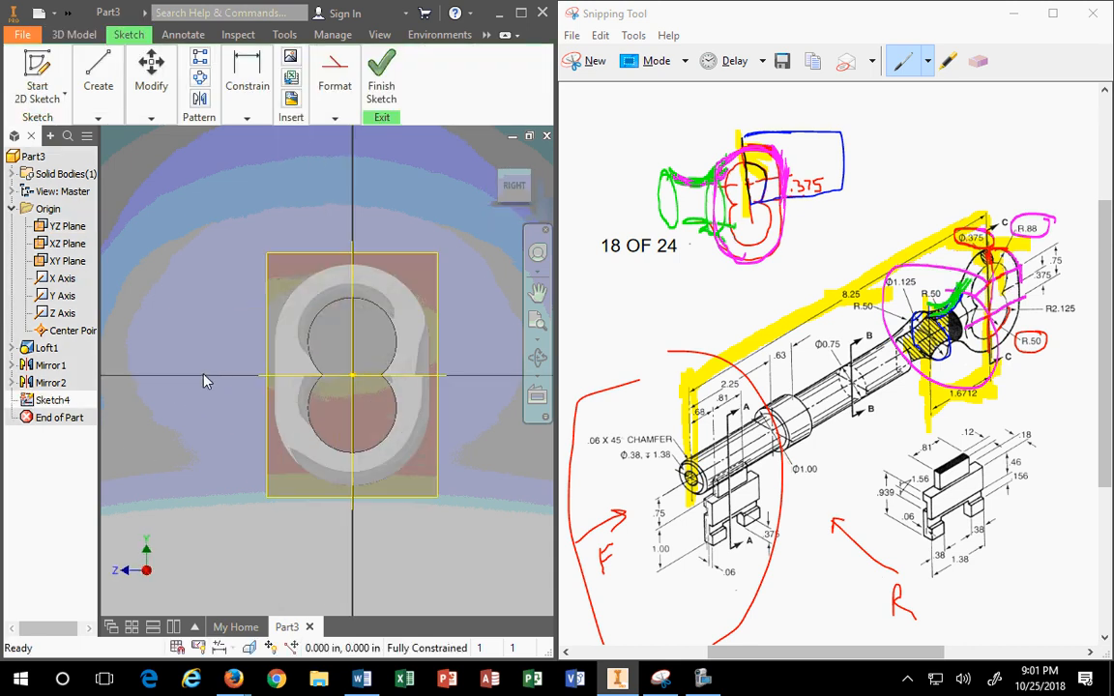
pyautogui.moveTo(221, 382); pyautogui.dragTo(292, 380, button='middle')
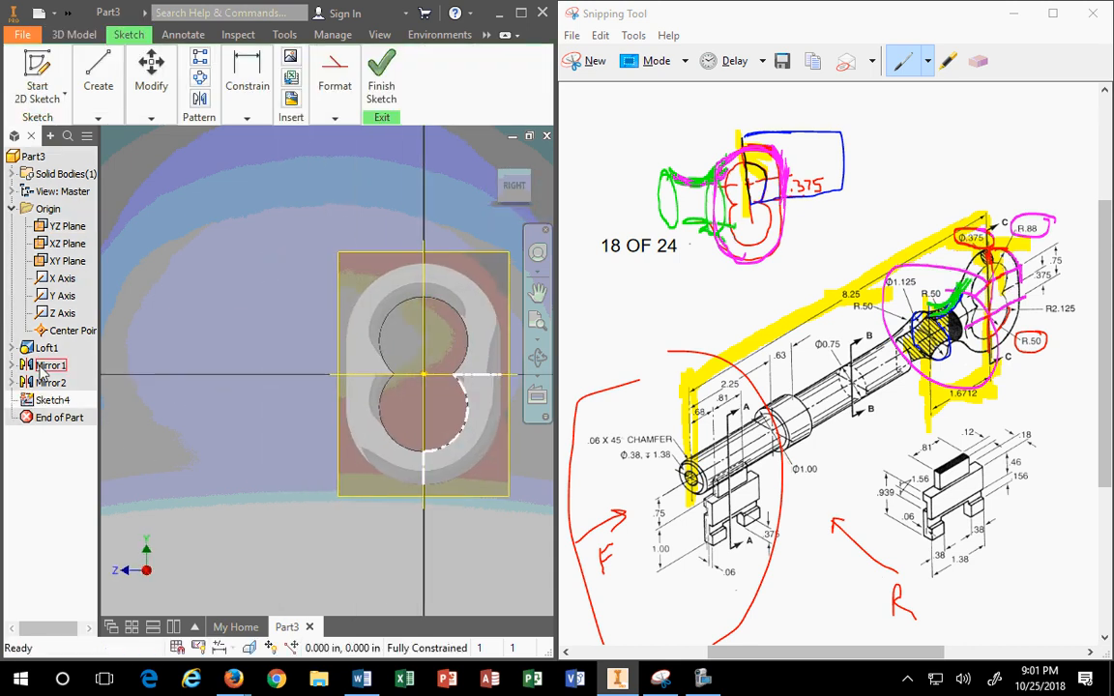
# Step: Expand Loft1 to review Sketch1's dimensions and maximize the Inventor window
pyautogui.click(12, 347)
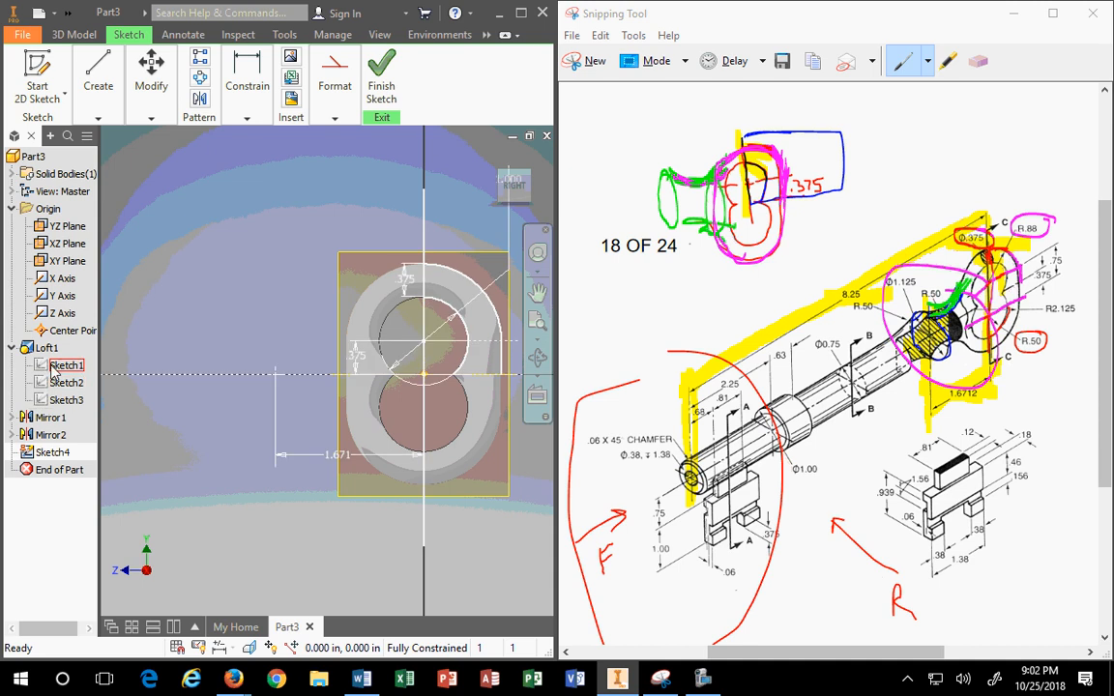
pyautogui.click(64, 365)
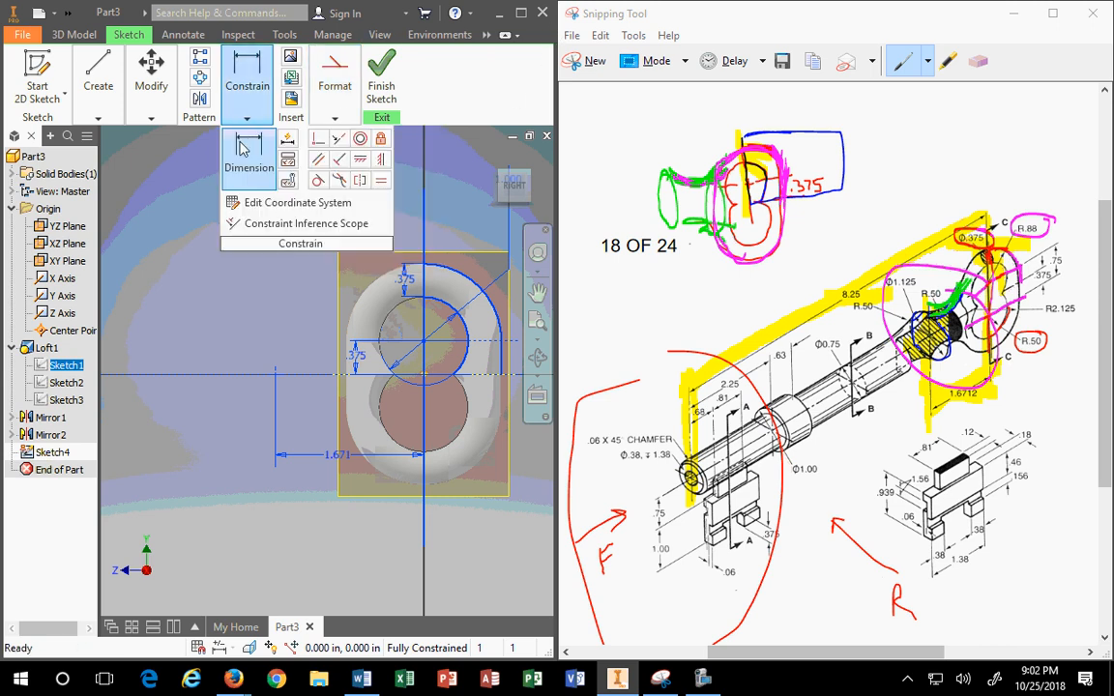
pyautogui.moveTo(150, 123)
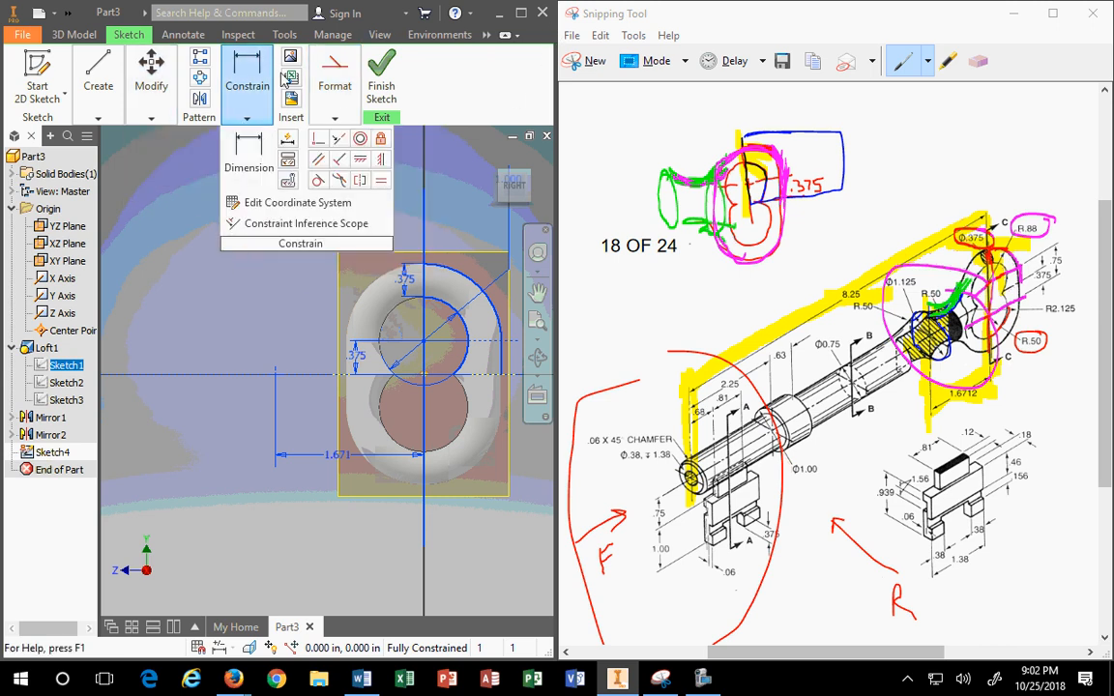
pyautogui.click(522, 13)
pyautogui.click(378, 85)
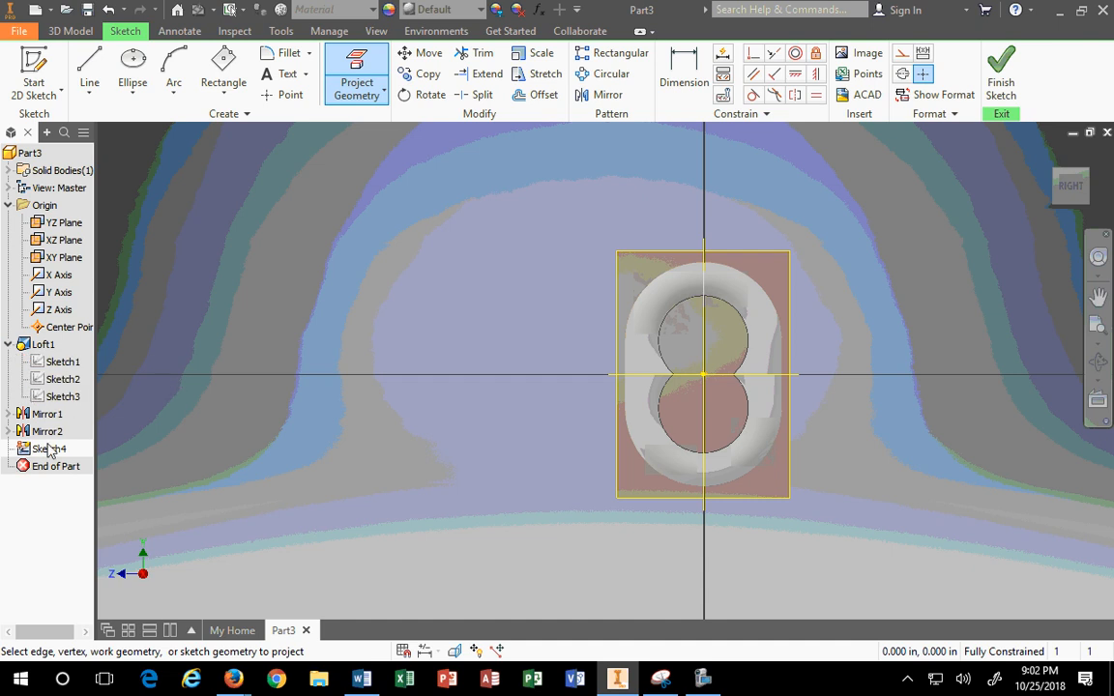
# Step: Project the bow's cut edges into Sketch4, redoing it once, and snap Inventor beside the reference drawing
pyautogui.click(370, 94)
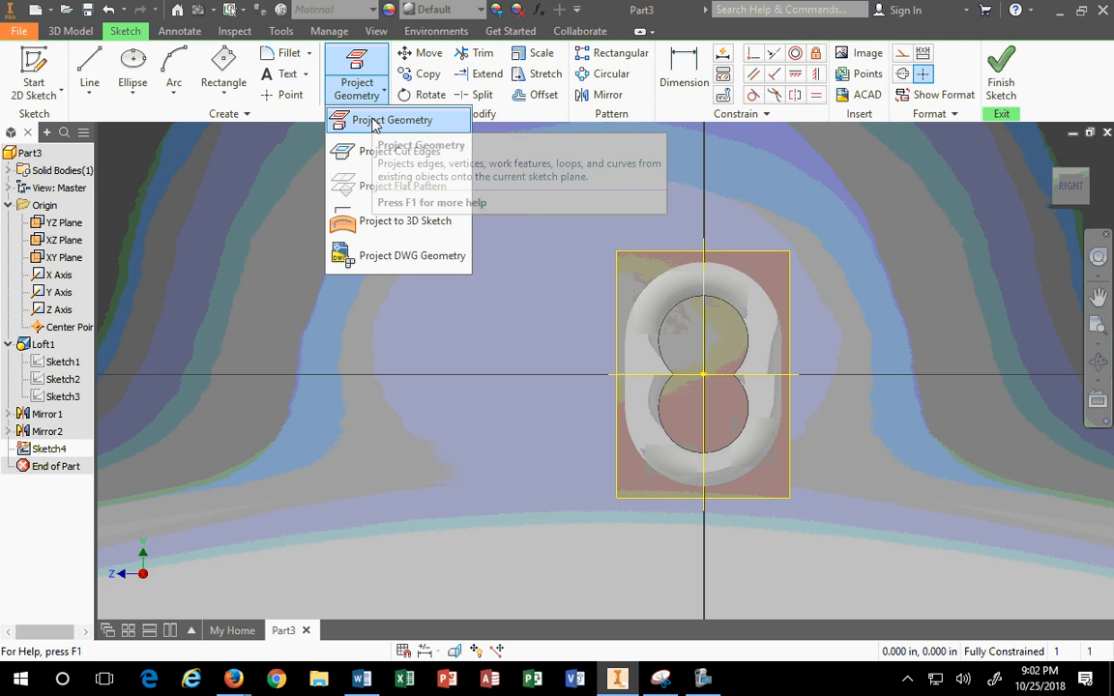
pyautogui.click(382, 152)
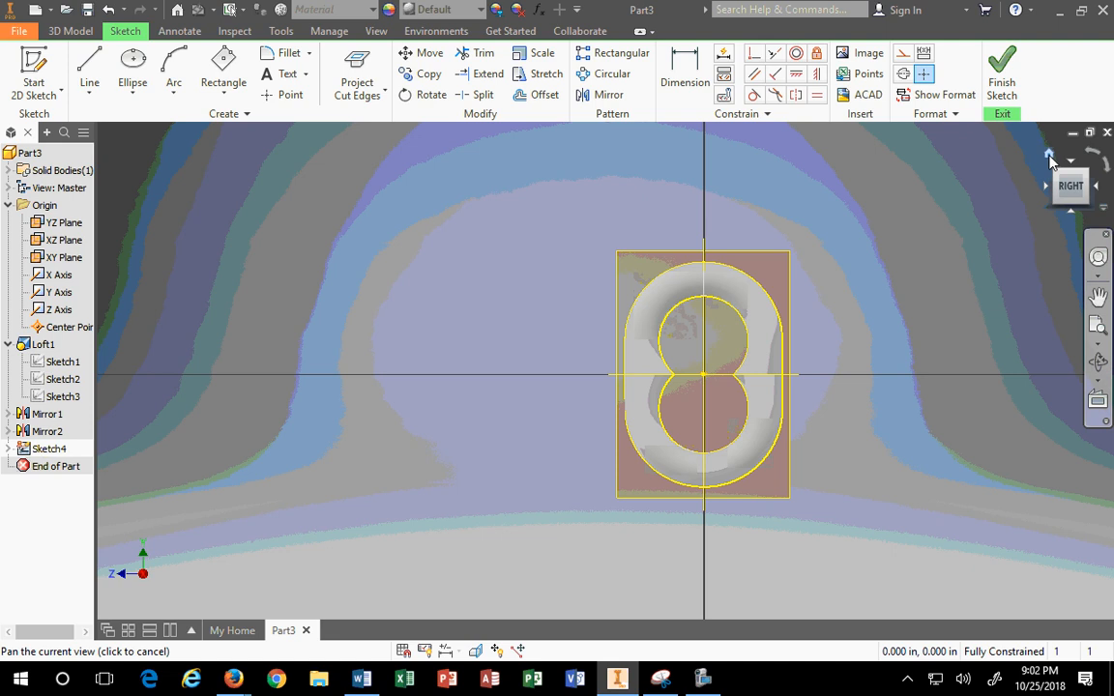
pyautogui.click(1050, 157)
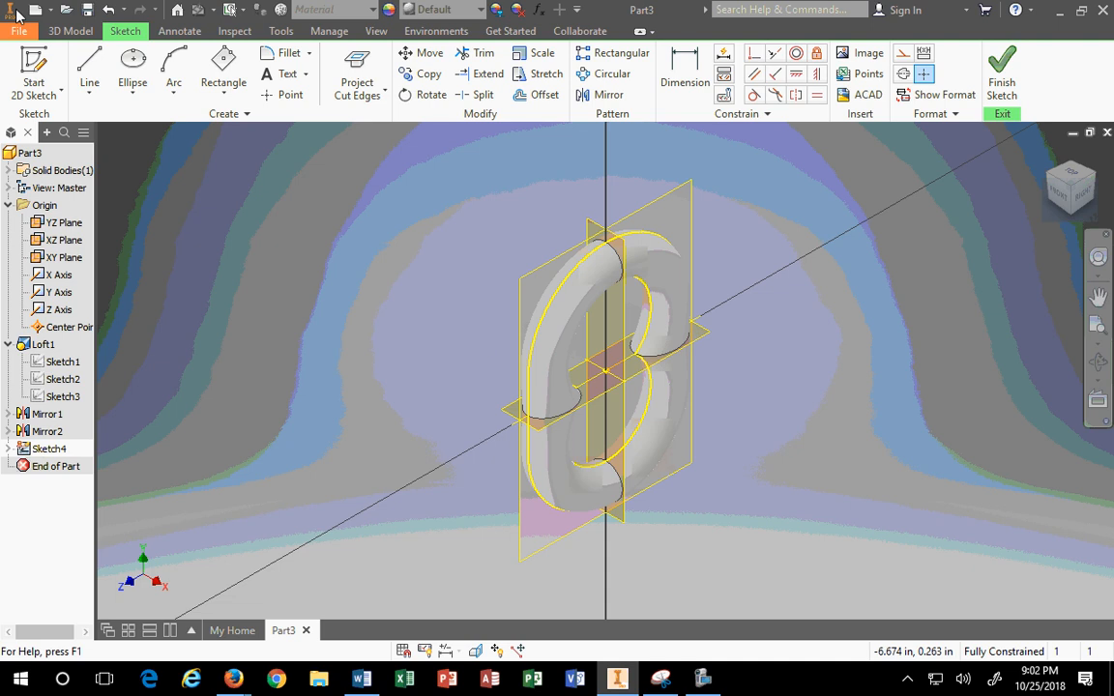
pyautogui.click(109, 9)
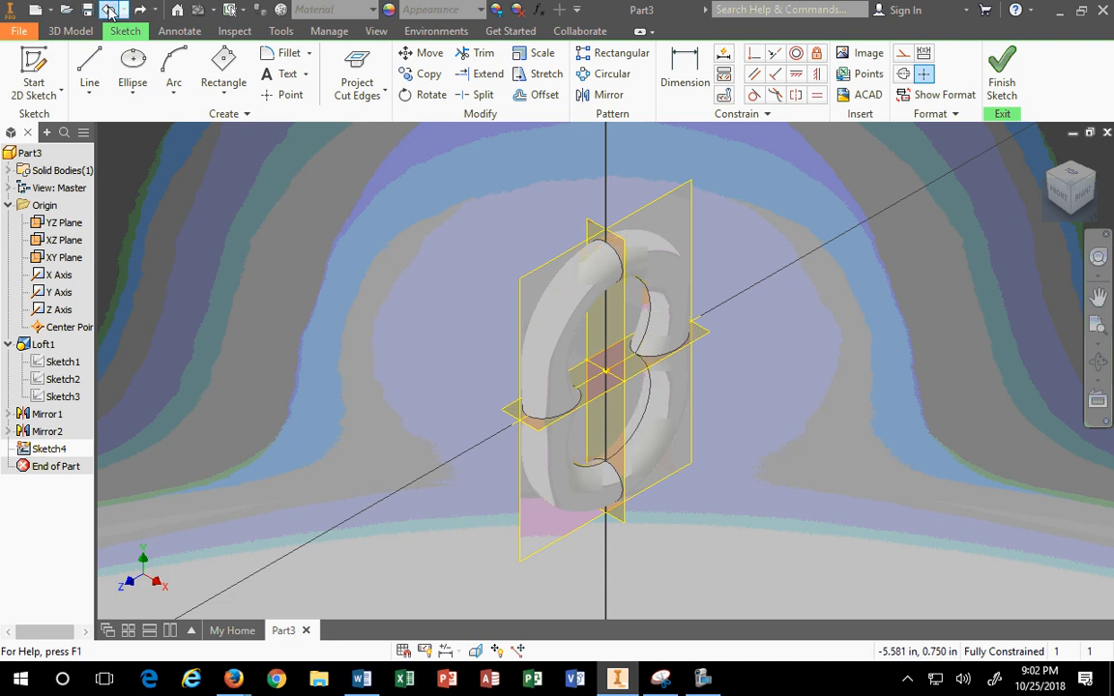
pyautogui.click(370, 101)
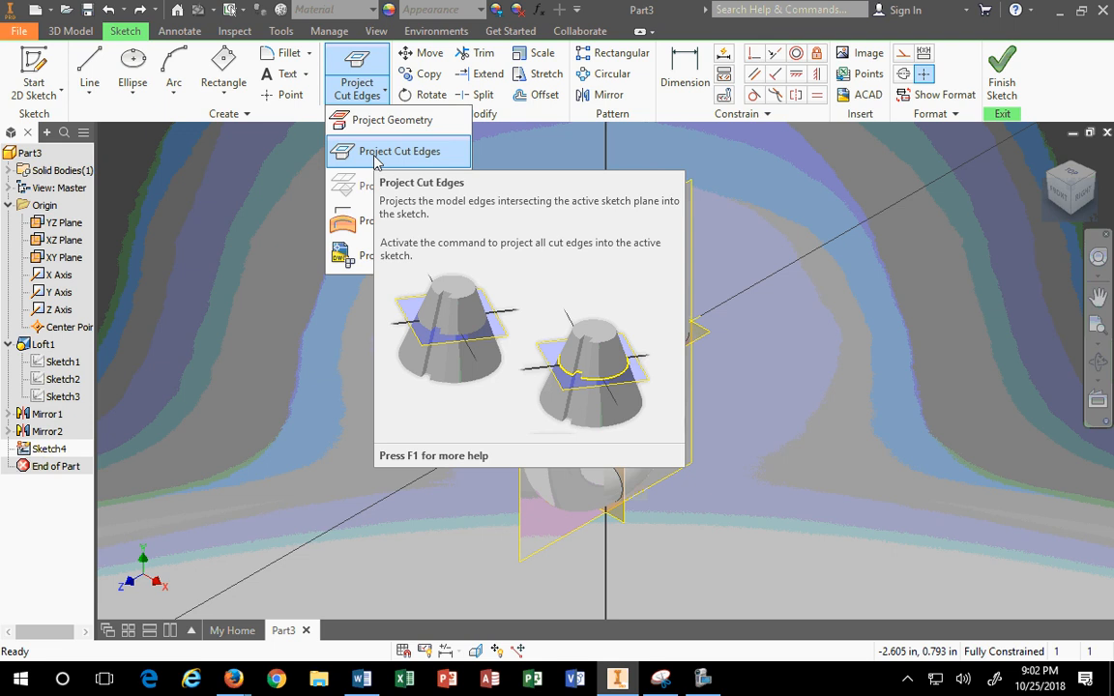
pyautogui.click(377, 151)
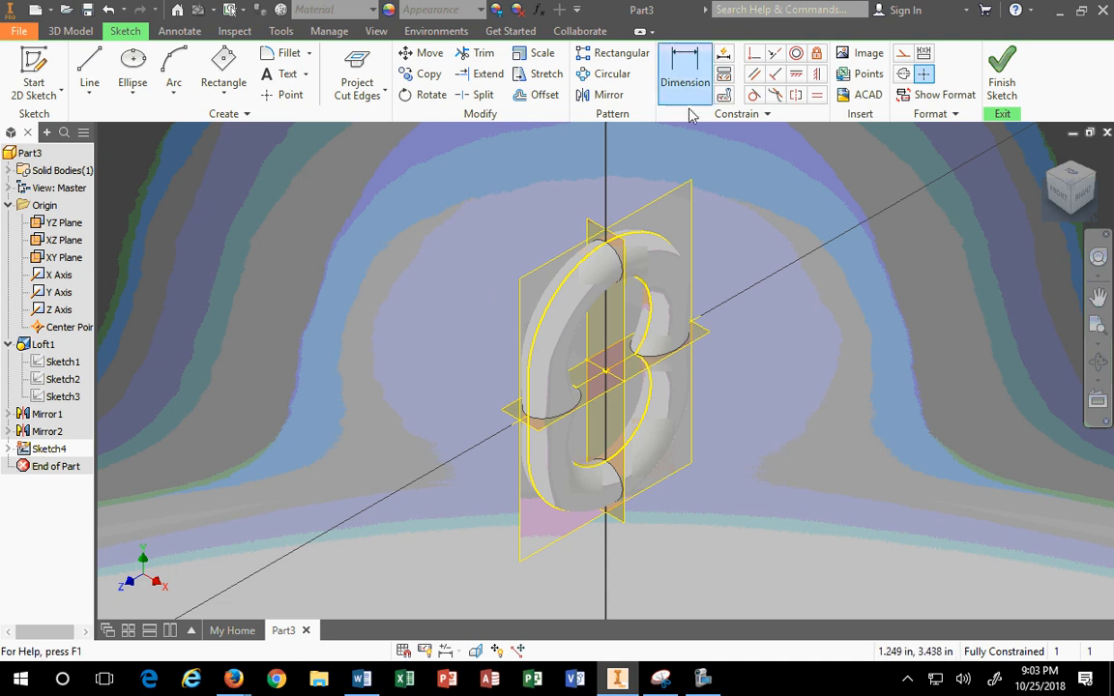
pyautogui.moveTo(616, 16); pyautogui.dragTo(0, 327)
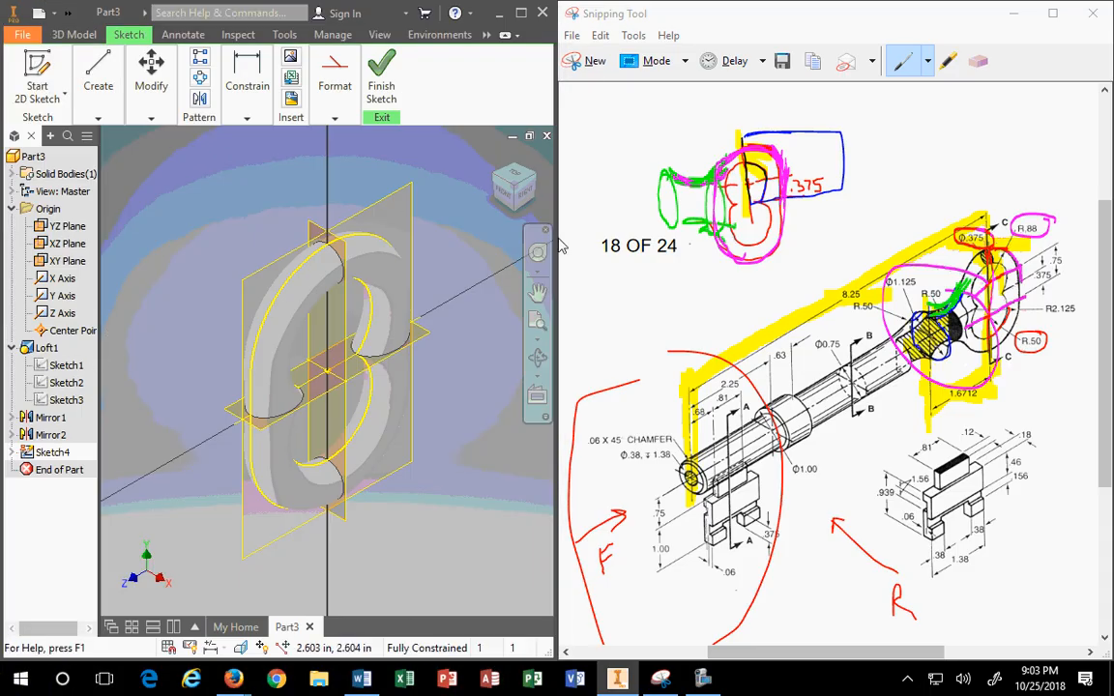
# Step: View the sketch from the Right and draw a horizontal line left from the centre
pyautogui.click(523, 192)
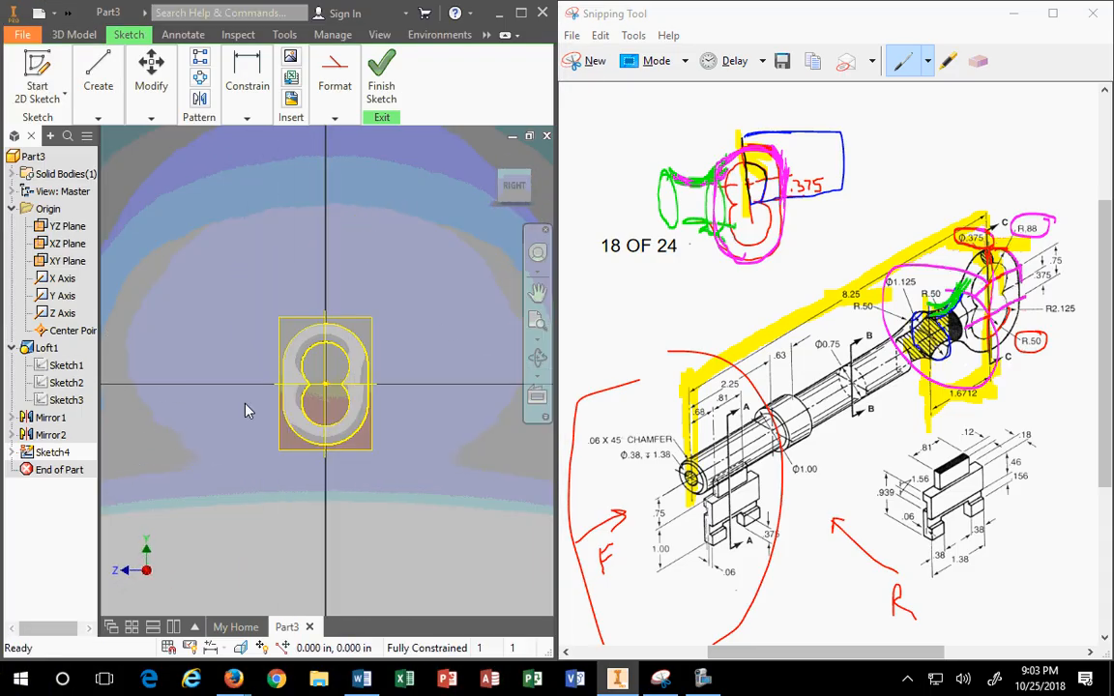
pyautogui.click(97, 87)
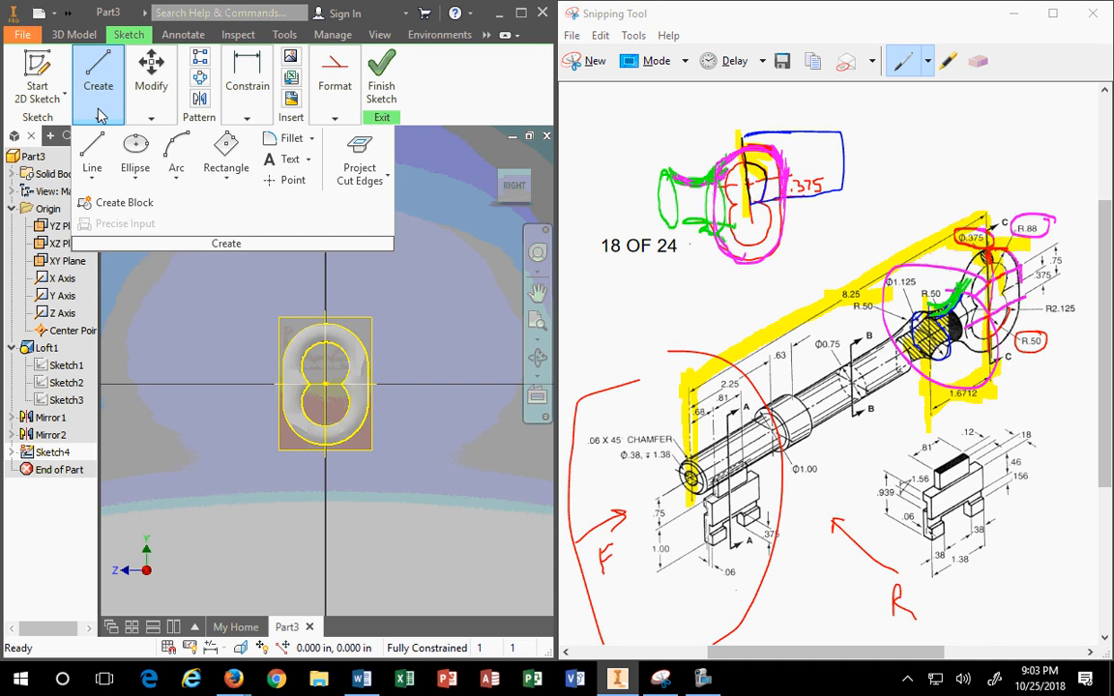
pyautogui.click(333, 113)
pyautogui.press('l')
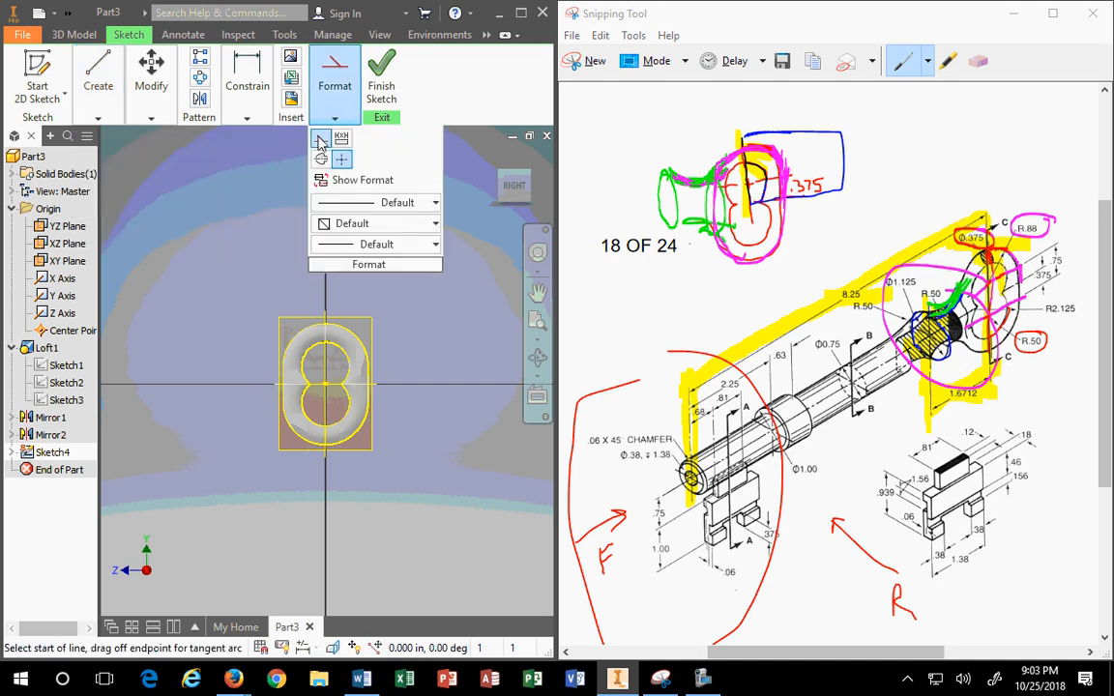
pyautogui.click(324, 386)
pyautogui.click(179, 385)
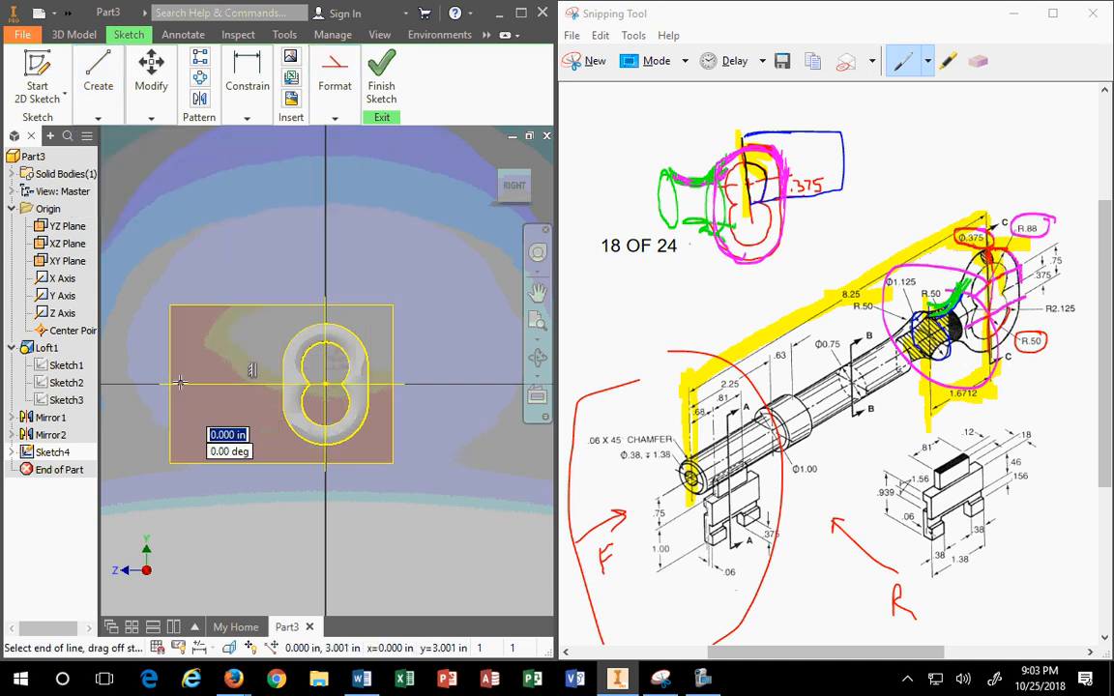
pyautogui.press('Escape')
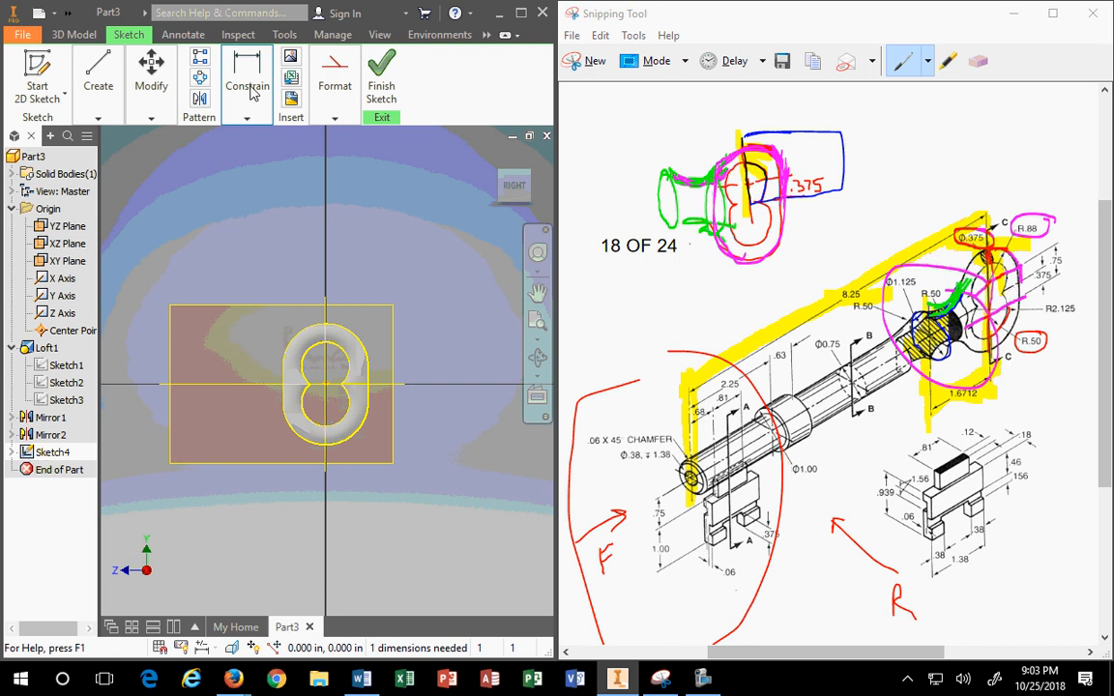
# Step: Dimension the horizontal line to a length of 1.6712 in
pyautogui.click(247, 117)
pyautogui.click(248, 117)
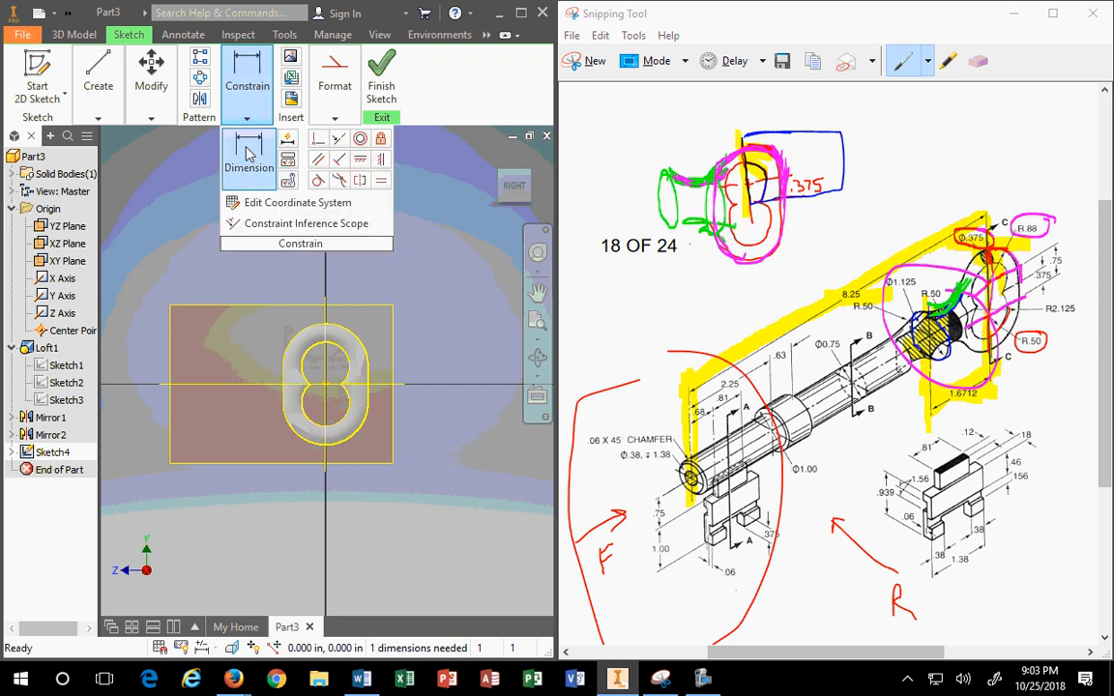
pyautogui.click(248, 153)
pyautogui.click(245, 386)
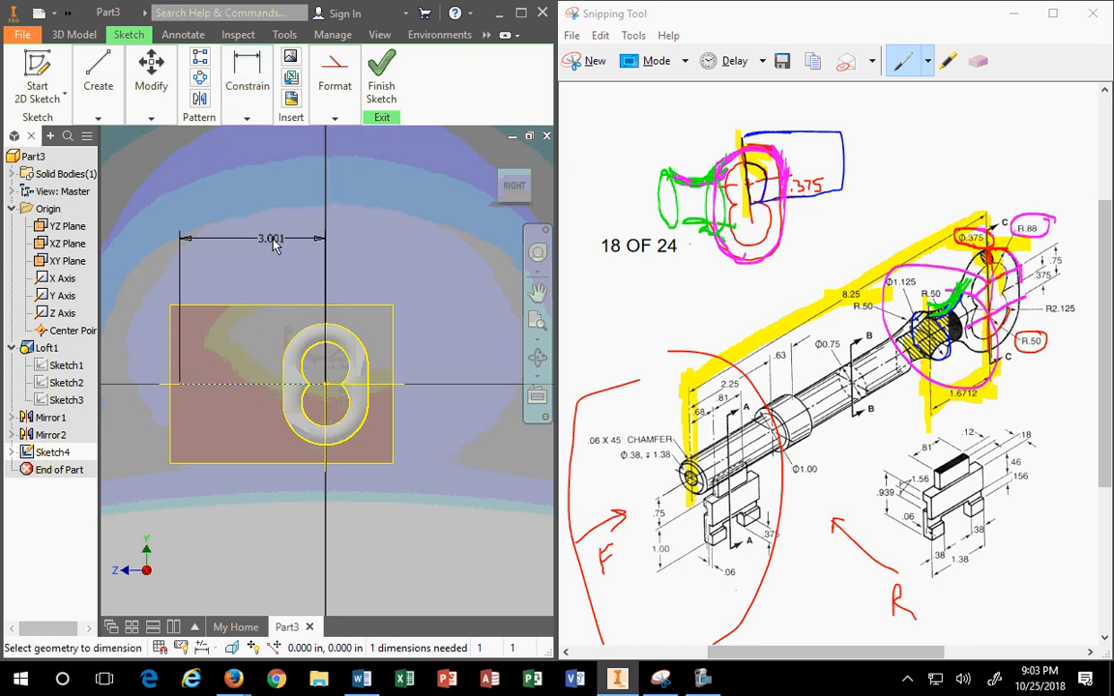
pyautogui.click(248, 229)
pyautogui.write('1.6712')
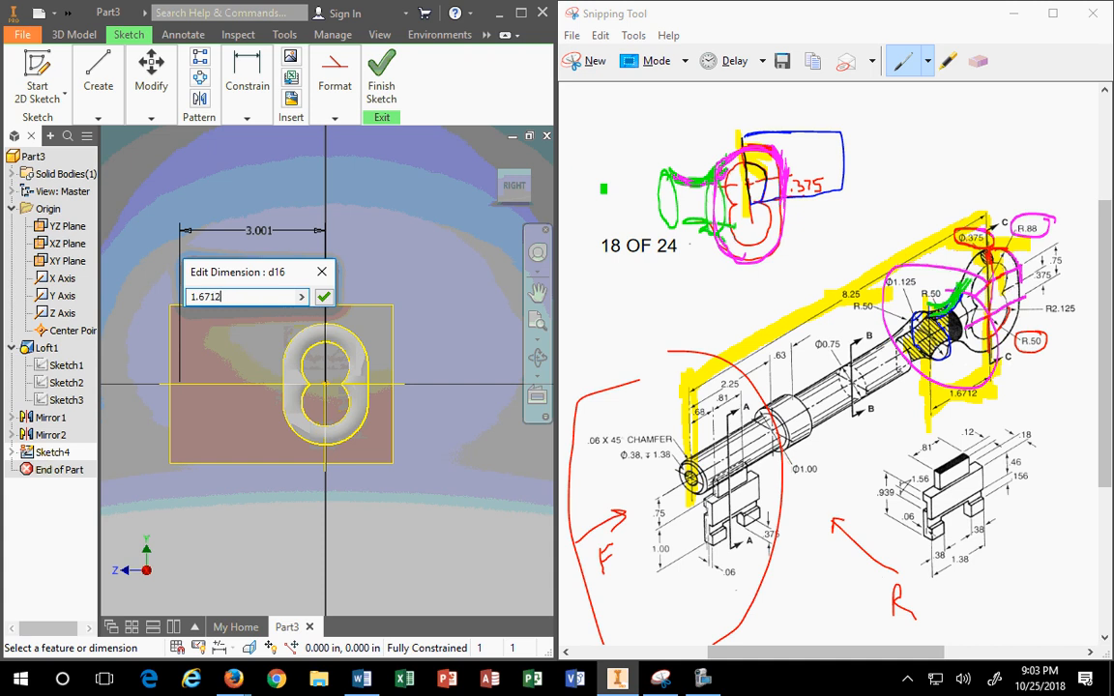
pyautogui.press('Return')
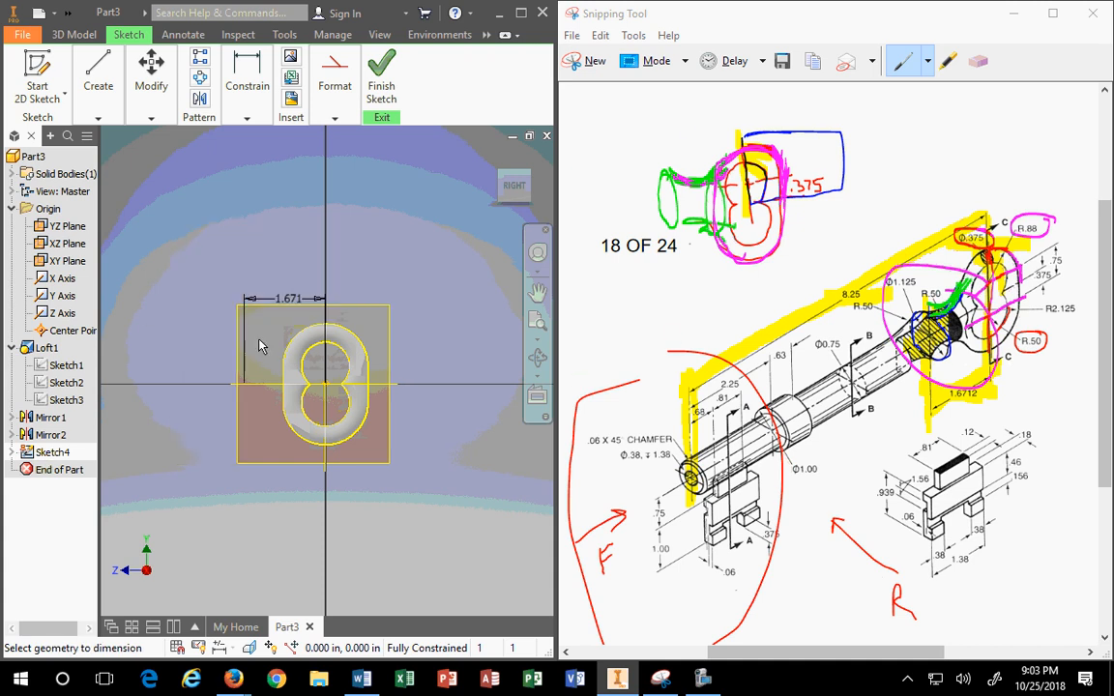
pyautogui.scroll(4, 259, 387)
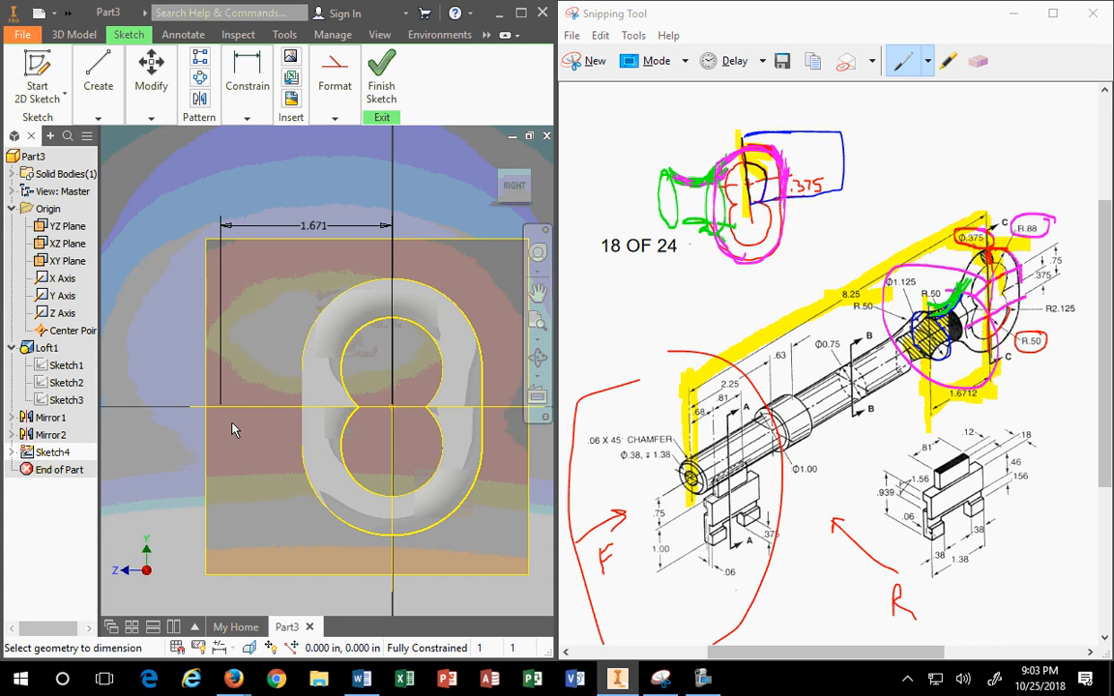
# Step: Cancel a stray line and place a length dimension on the short dashed line
pyautogui.click(77, 100)
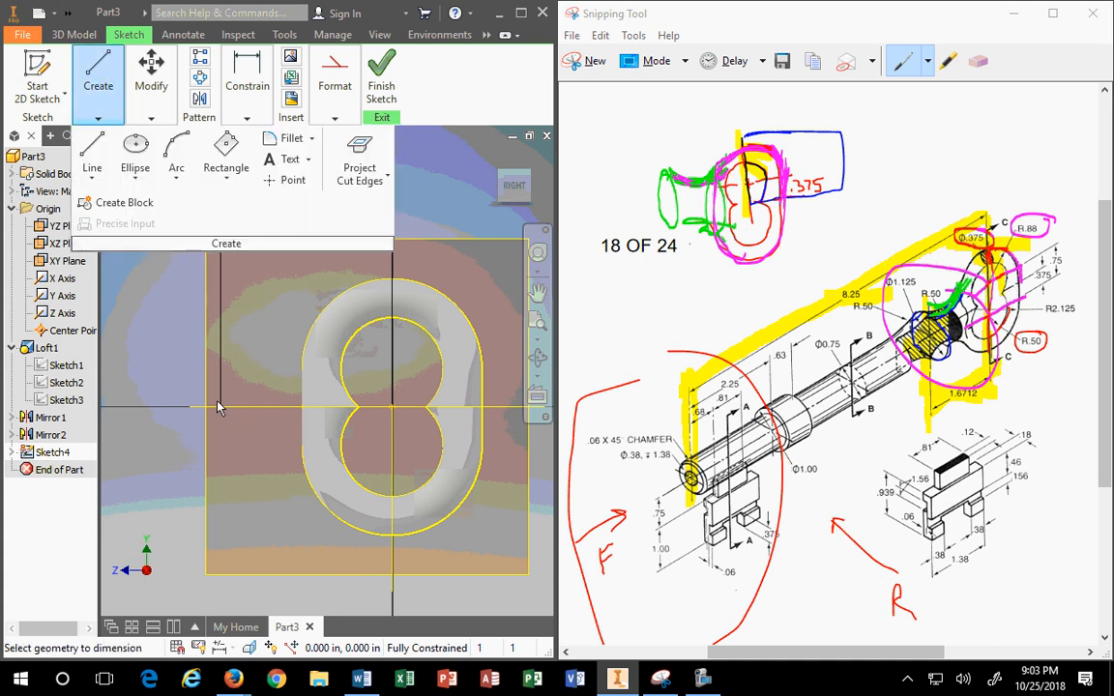
pyautogui.click(91, 153)
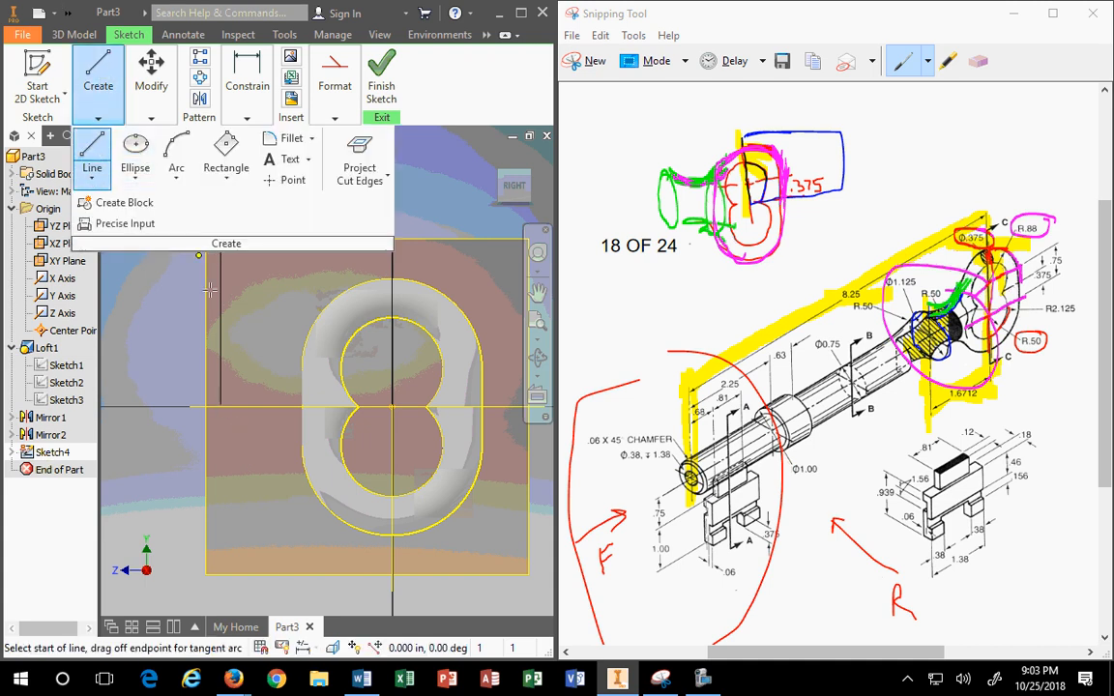
pyautogui.click(220, 406)
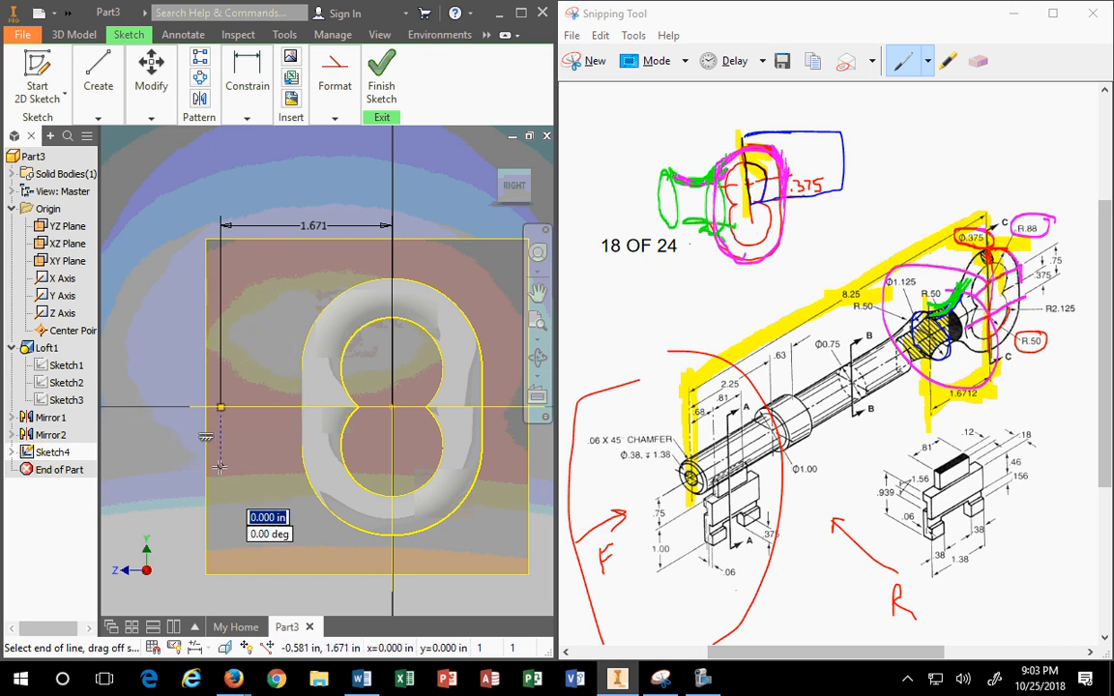
pyautogui.press('Escape')
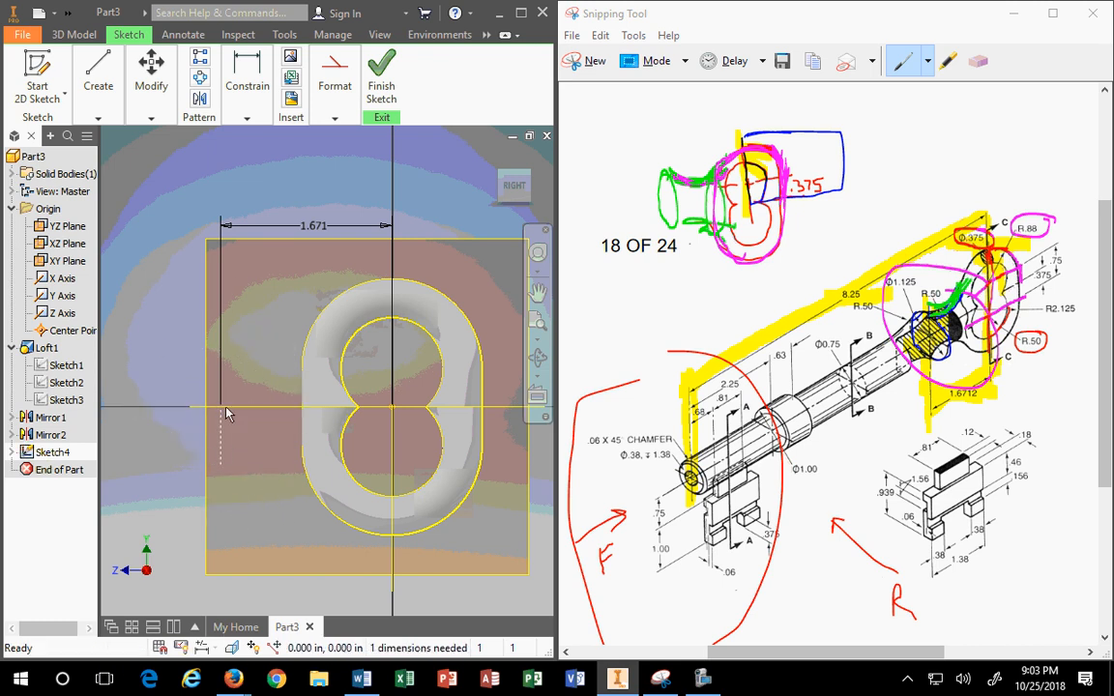
pyautogui.click(98, 117)
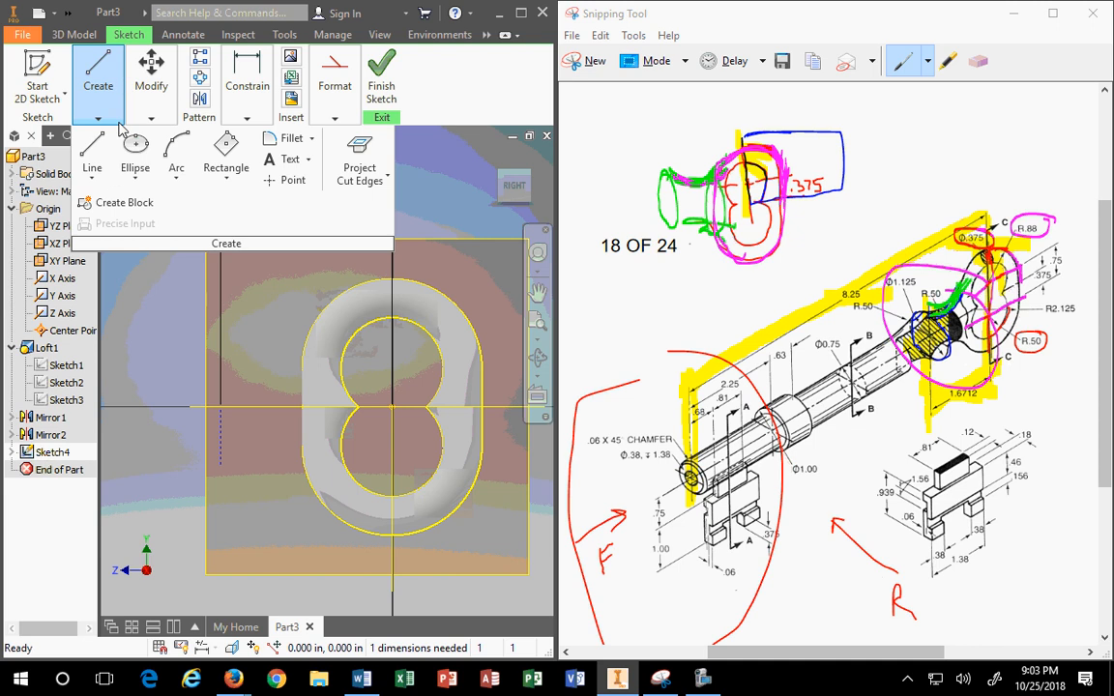
pyautogui.click(247, 117)
pyautogui.click(227, 150)
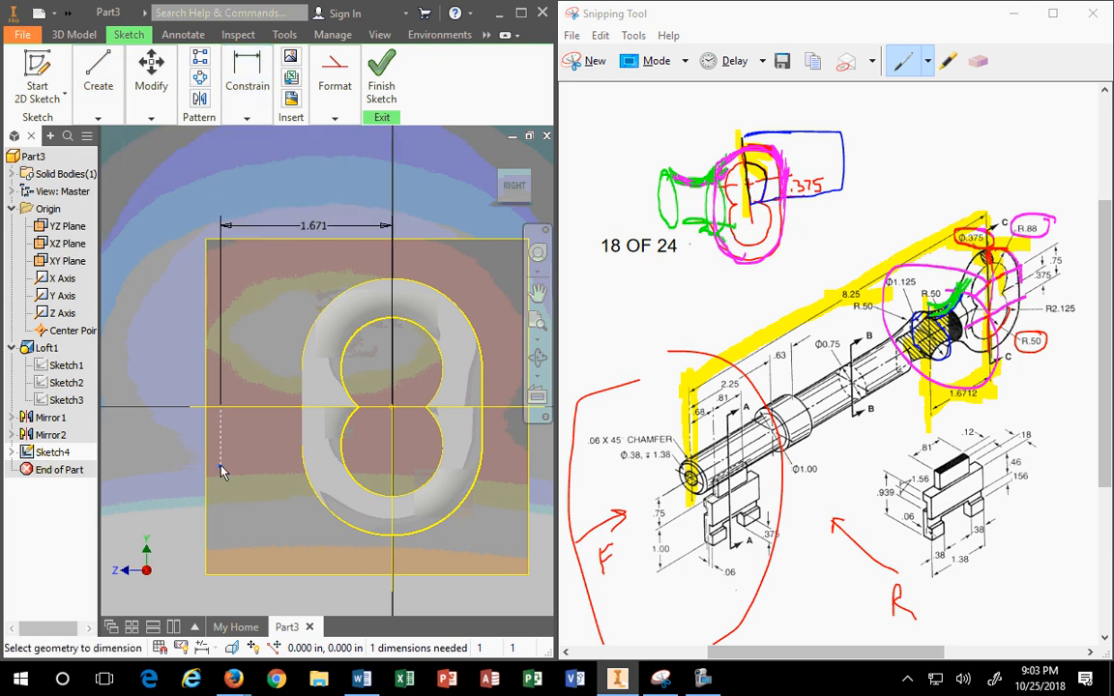
pyautogui.click(220, 413)
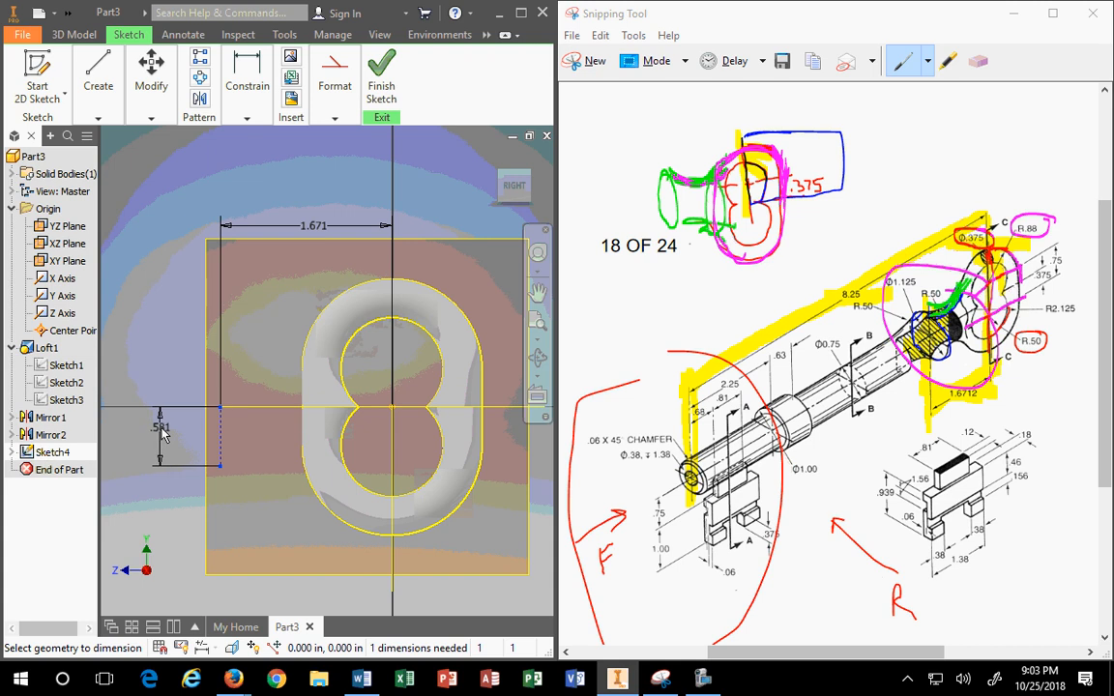
pyautogui.click(167, 435)
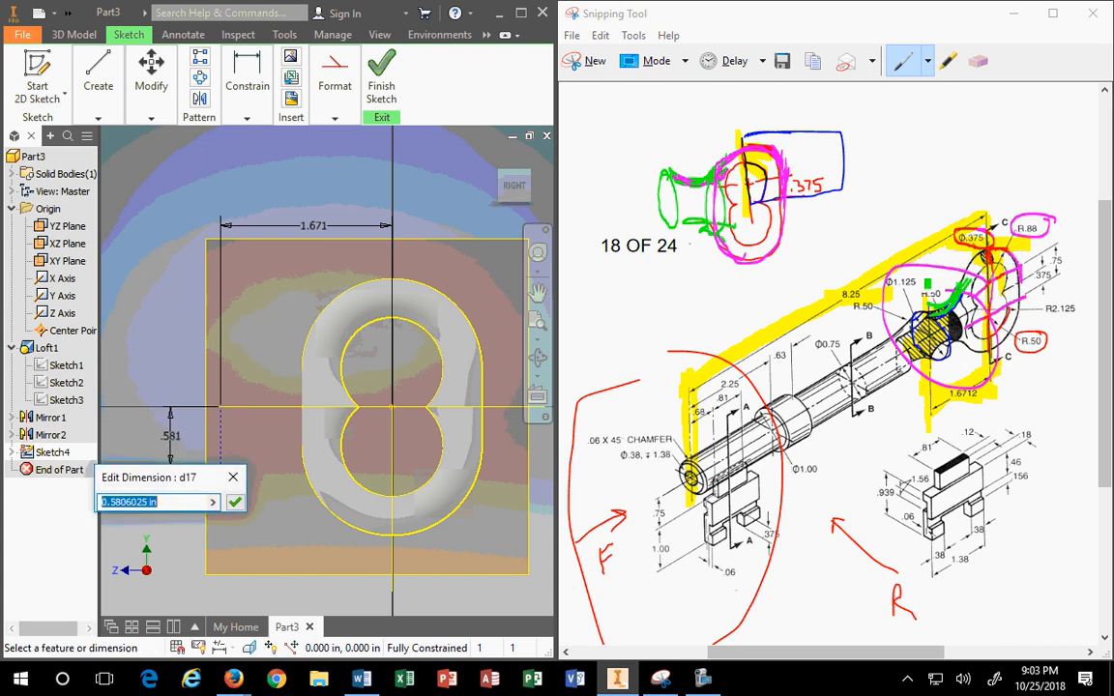
# Step: Enter 1.125/2 so the dashed line measures .563, then recheck the value
pyautogui.moveTo(928, 283)
pyautogui.mouseDown()
pyautogui.moveTo(885, 274)
pyautogui.moveTo(895, 289)
pyautogui.moveTo(902, 279)
pyautogui.mouseUp()
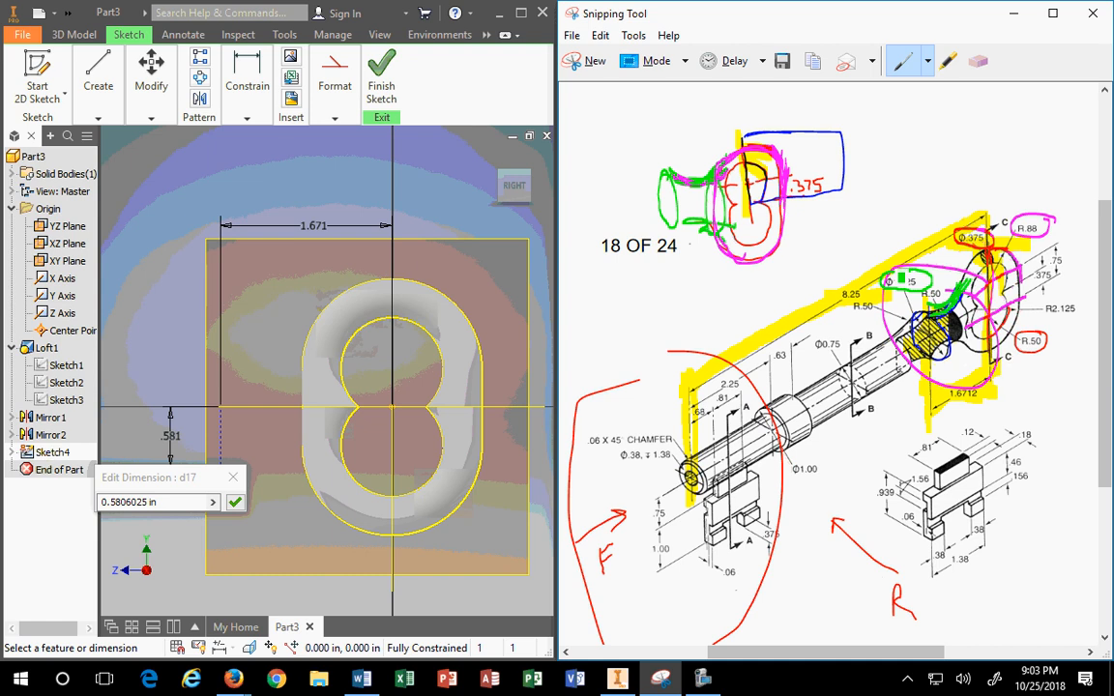
pyautogui.click(177, 500)
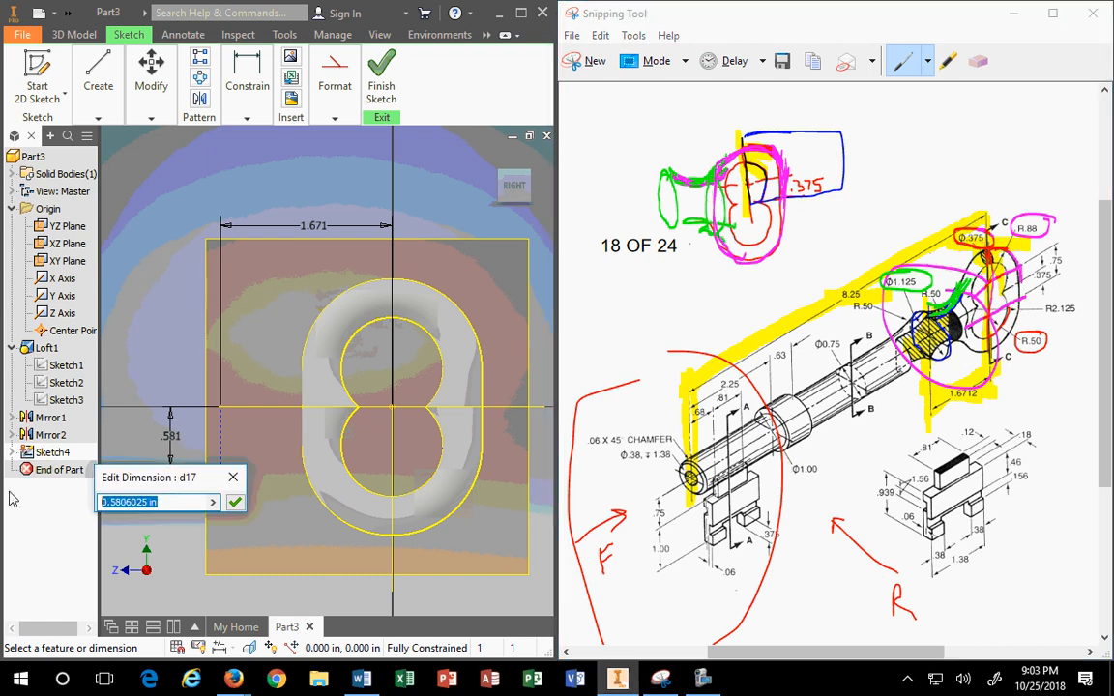
pyautogui.write('1.125/')
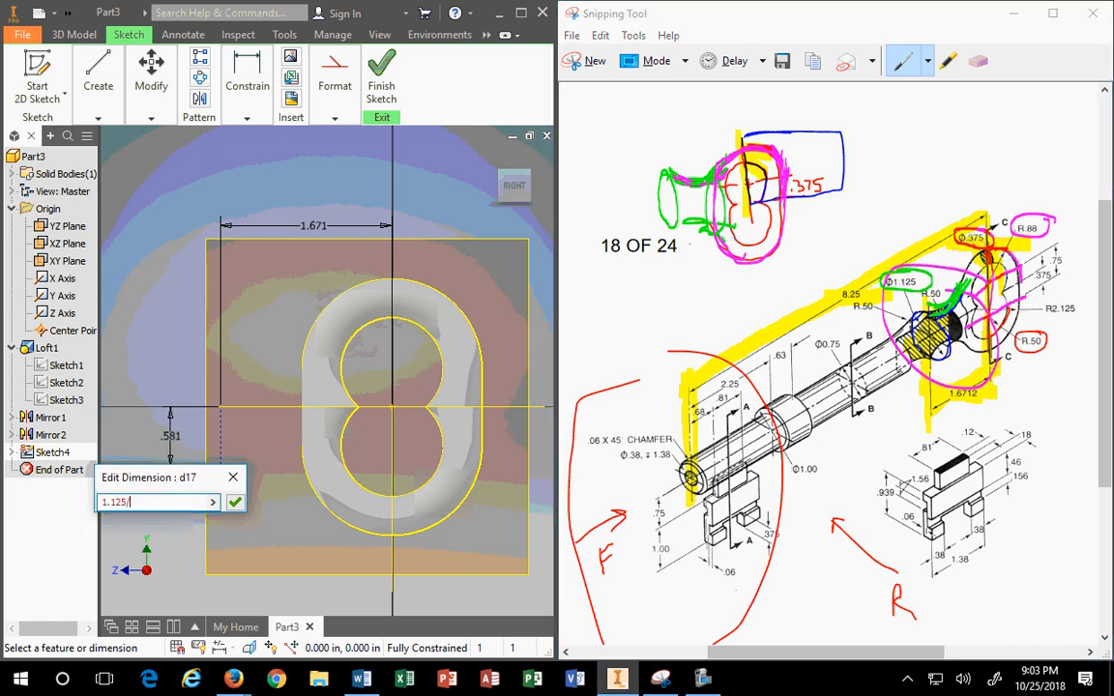
pyautogui.press('Return')
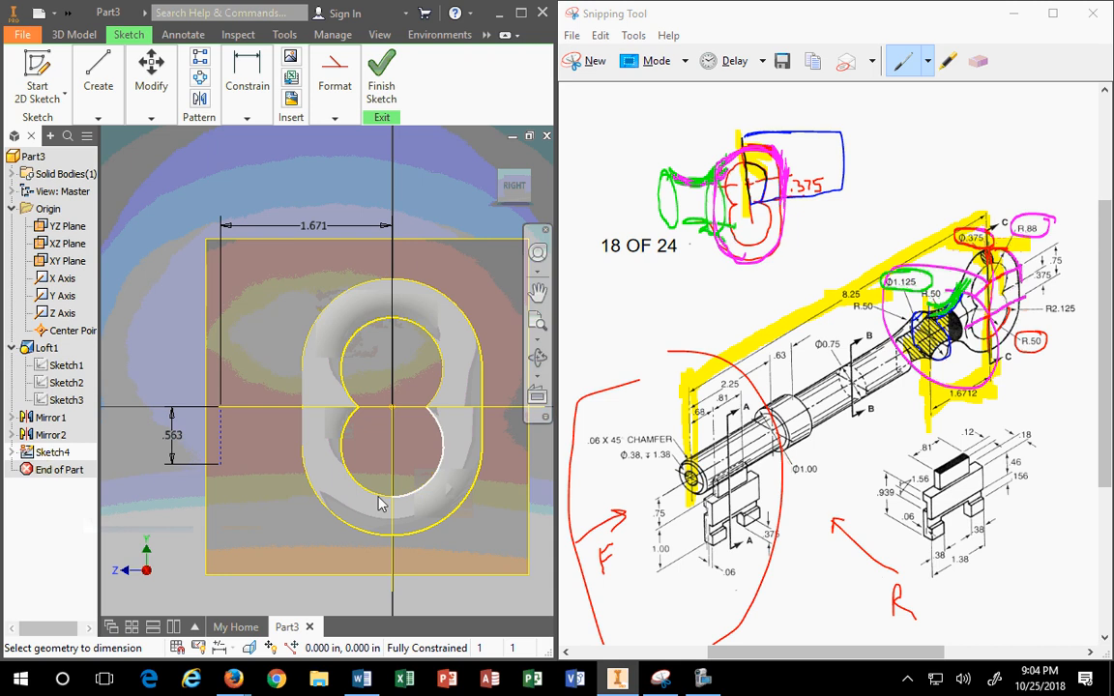
pyautogui.scroll(3, 184, 461)
pyautogui.moveTo(153, 473); pyautogui.dragTo(263, 418, button='middle')
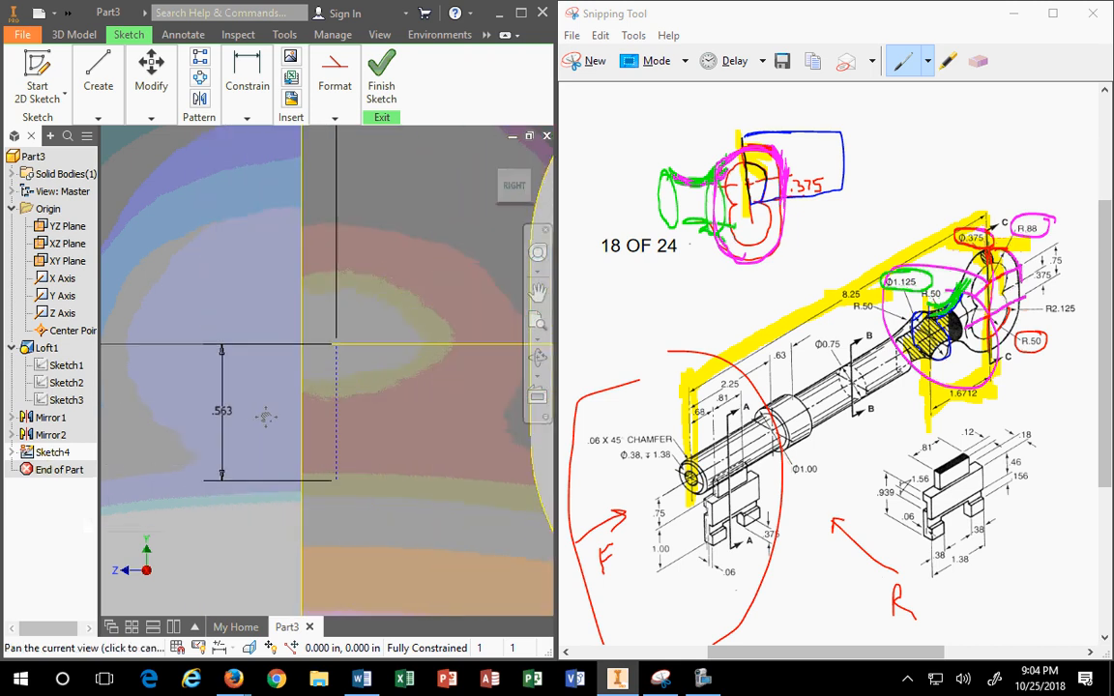
pyautogui.doubleClick(222, 411)
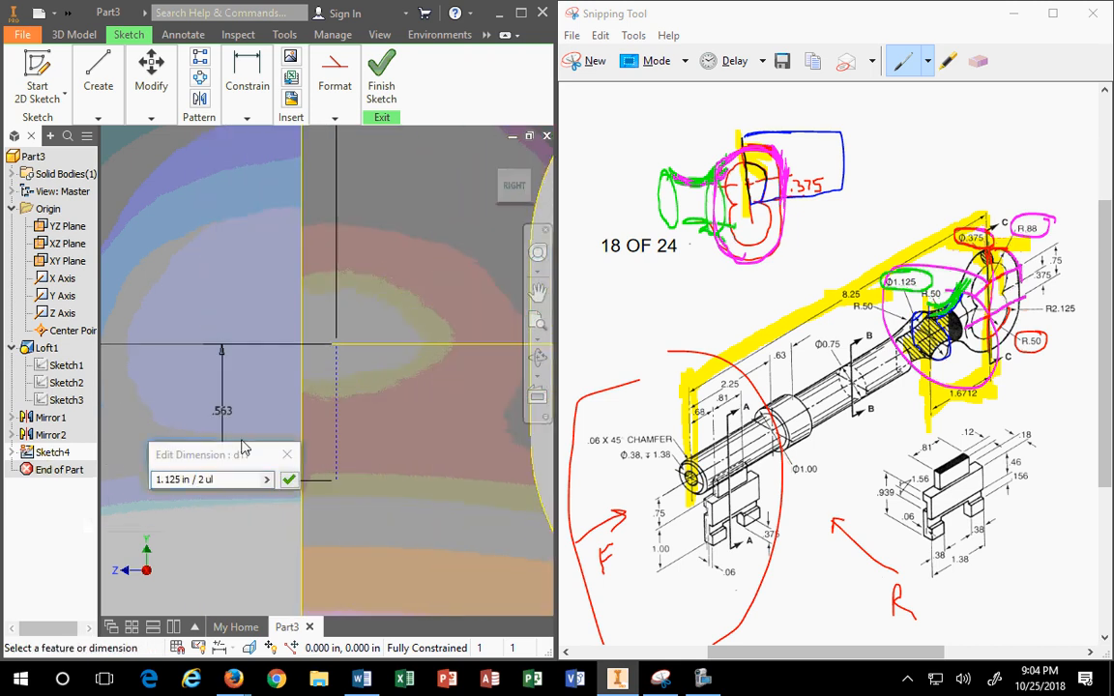
pyautogui.click(292, 483)
pyautogui.scroll(-4, 342, 470)
pyautogui.moveTo(384, 449); pyautogui.dragTo(327, 448, button='middle')
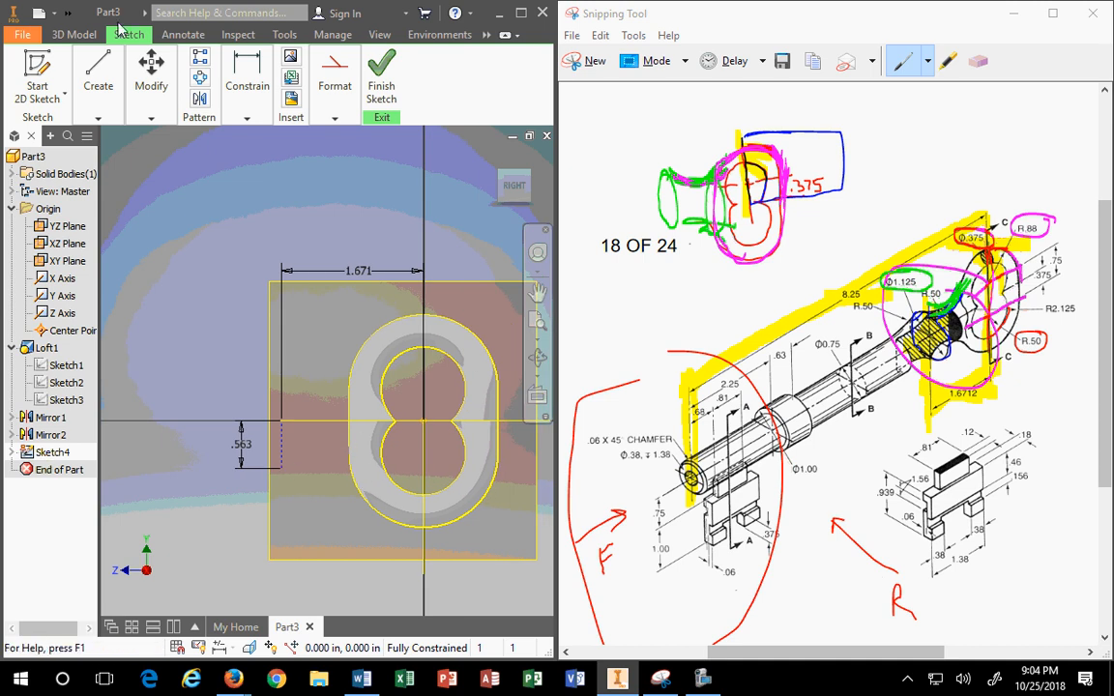
# Step: Draw a three-point arc from the dashed line's lower end to the bow's outer curve
pyautogui.click(98, 85)
pyautogui.click(174, 153)
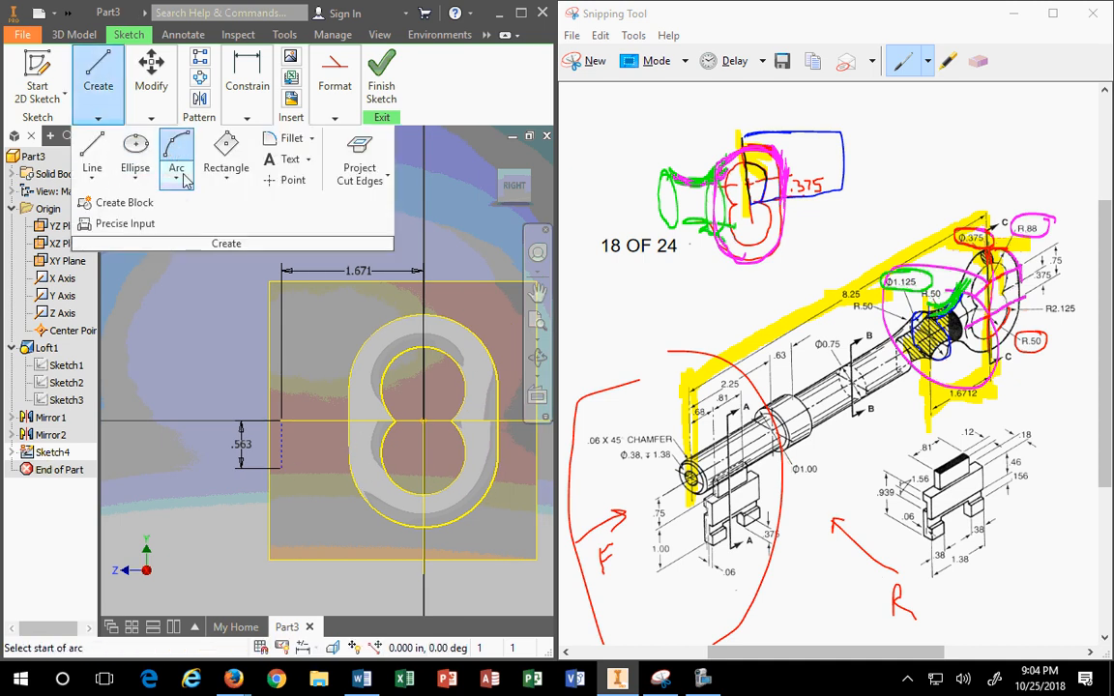
pyautogui.click(283, 468)
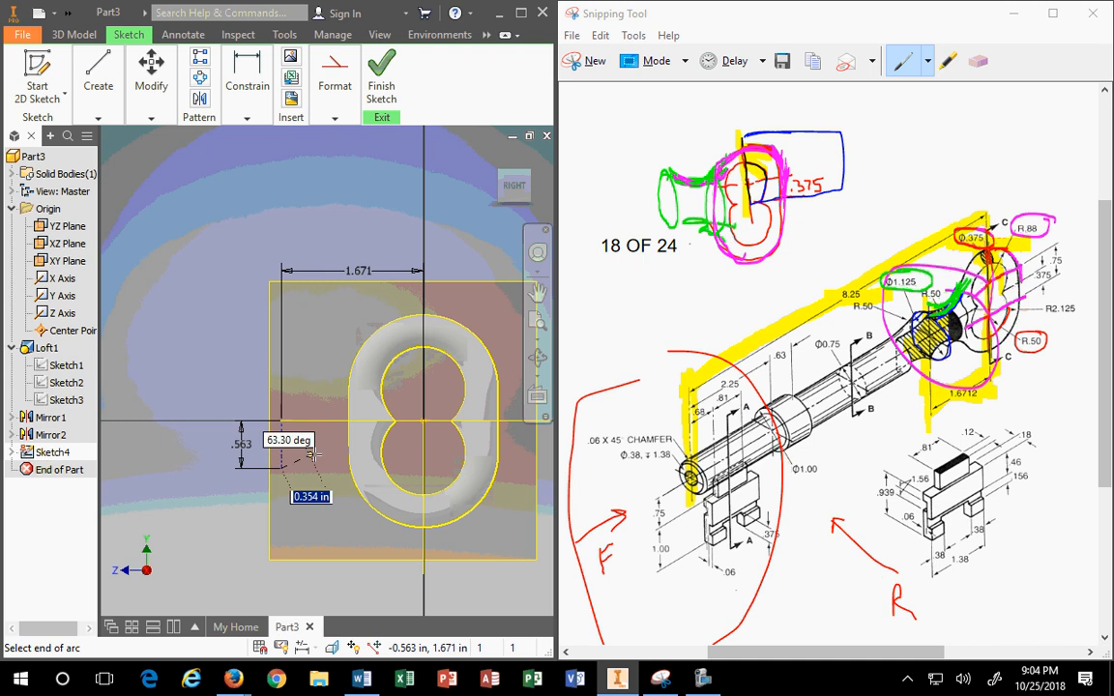
pyautogui.click(357, 485)
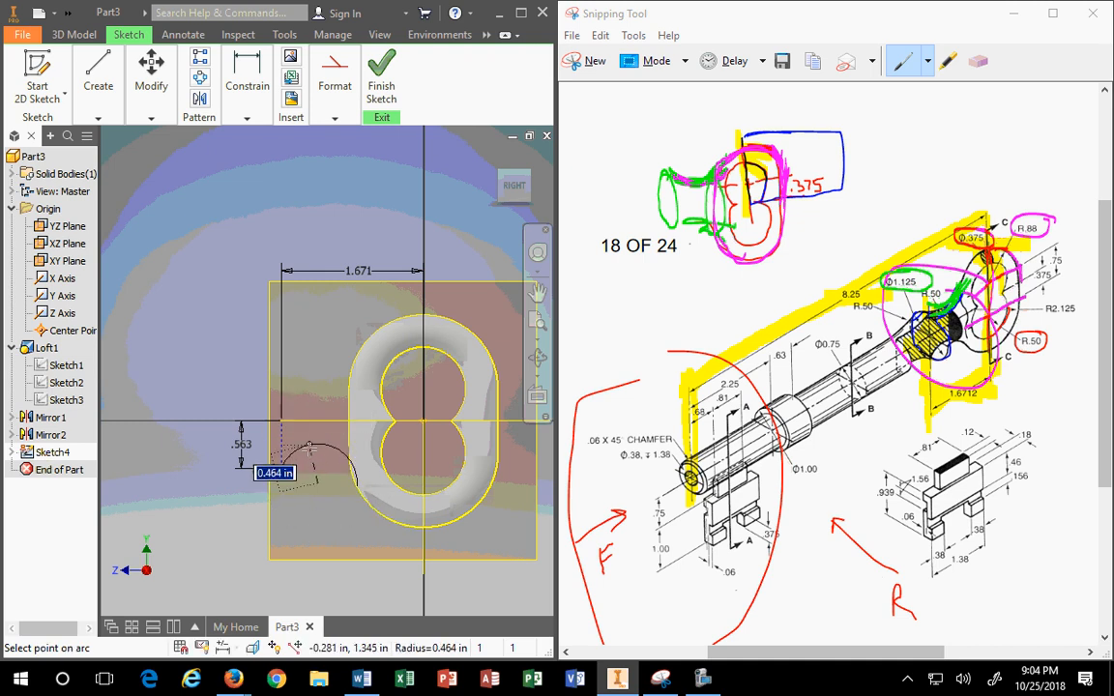
pyautogui.click(315, 448)
pyautogui.scroll(-5, 319, 475)
pyautogui.press('Escape')
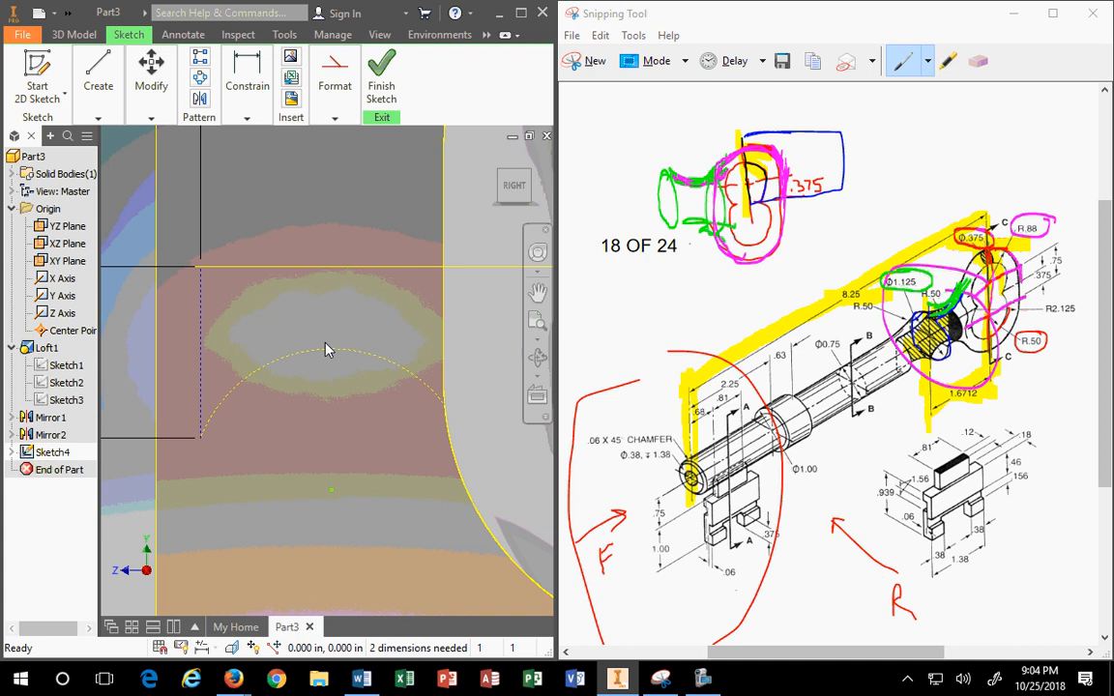
pyautogui.click(335, 117)
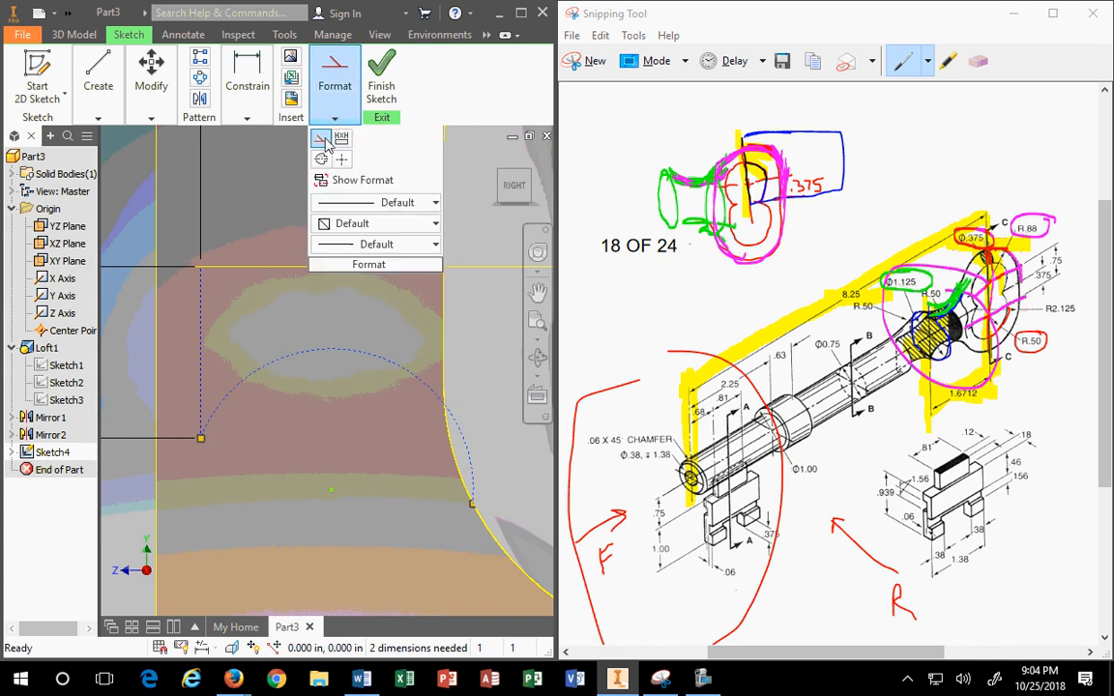
# Step: Make the new arc tangent to the bow's outer curve
pyautogui.press('x')
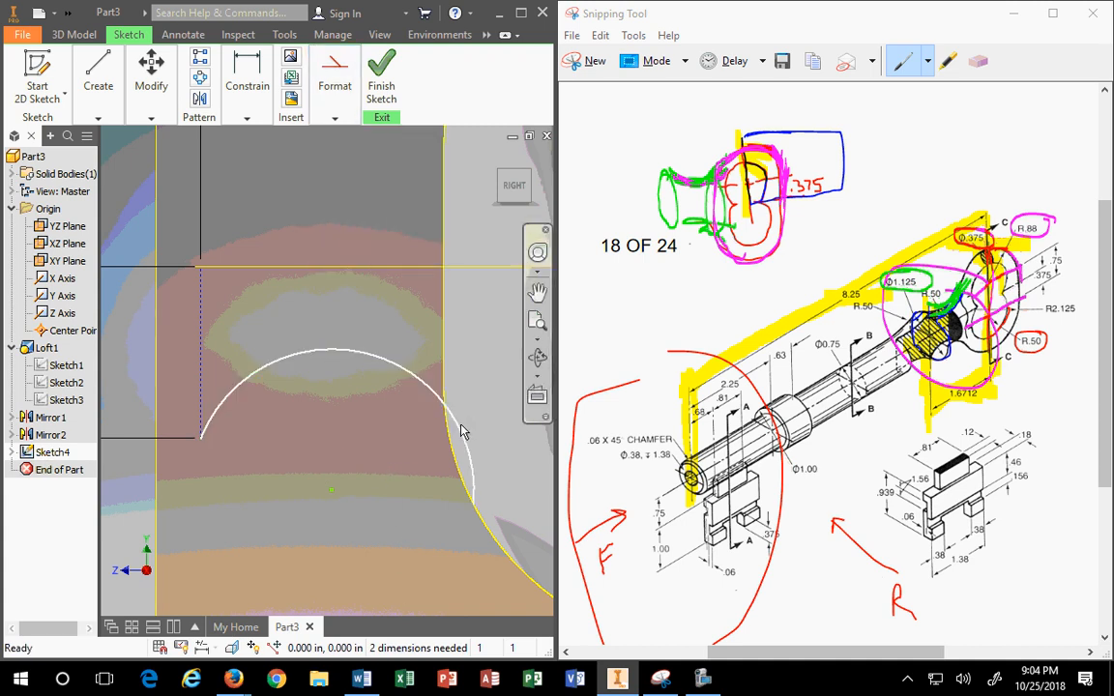
pyautogui.click(460, 430)
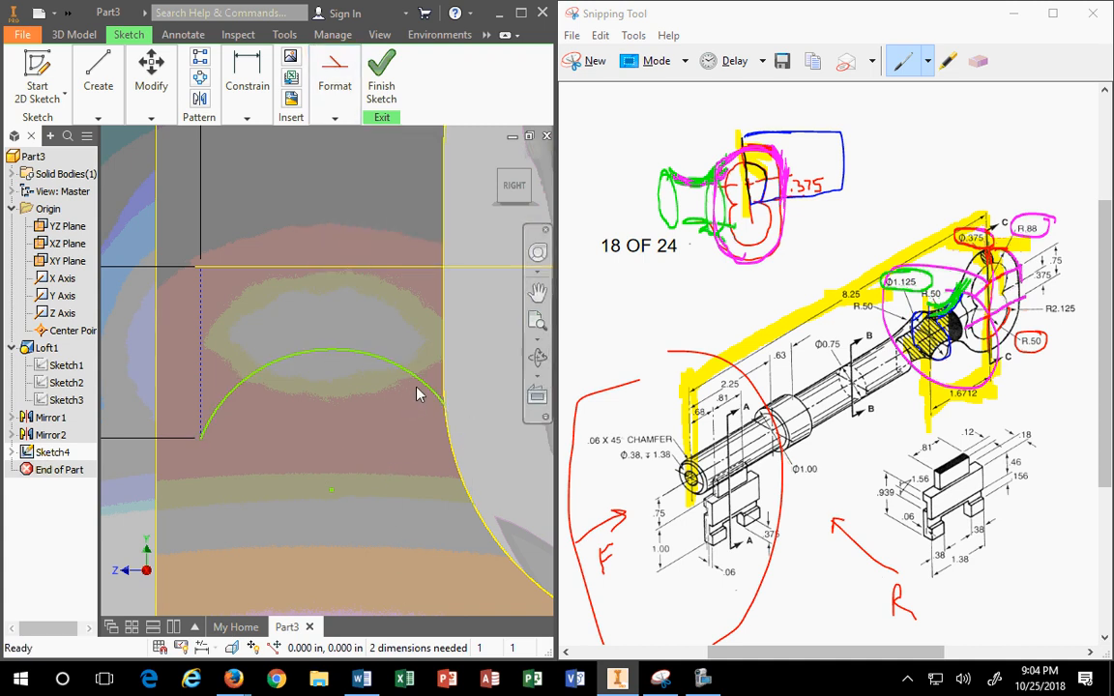
pyautogui.click(448, 452)
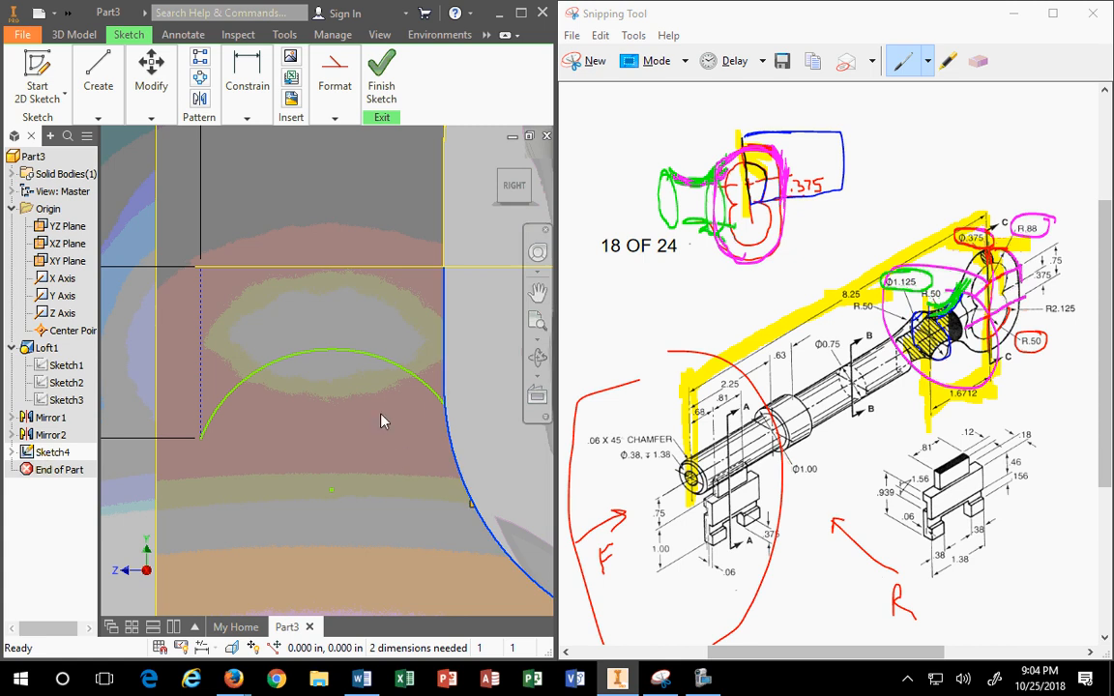
pyautogui.click(335, 117)
pyautogui.click(247, 117)
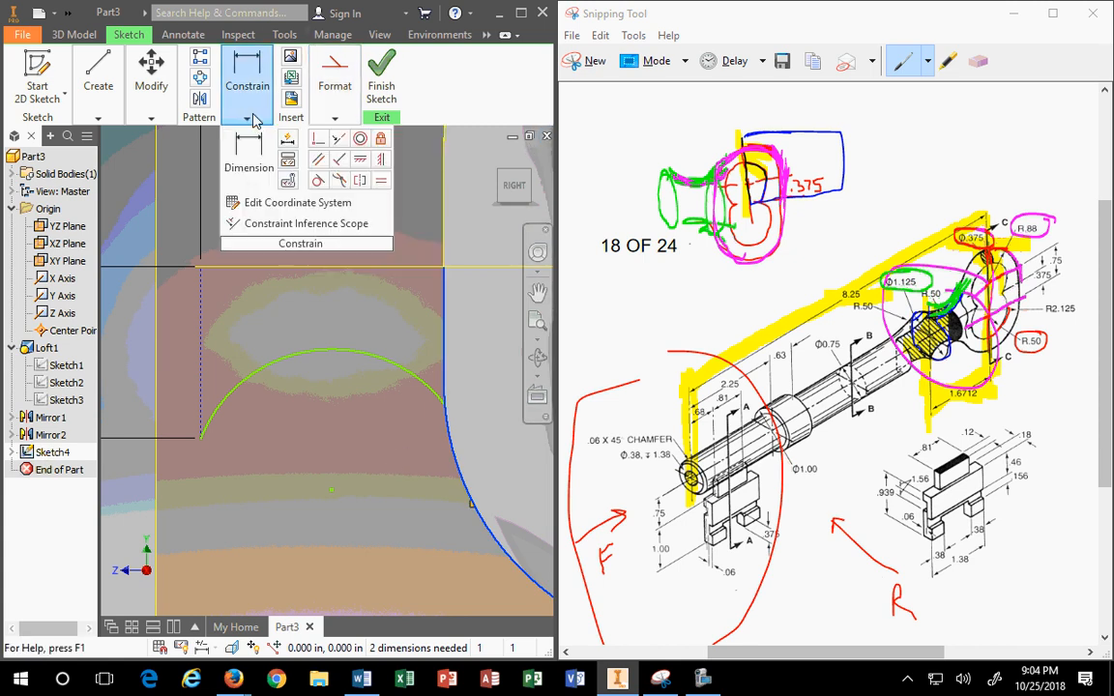
pyautogui.click(319, 181)
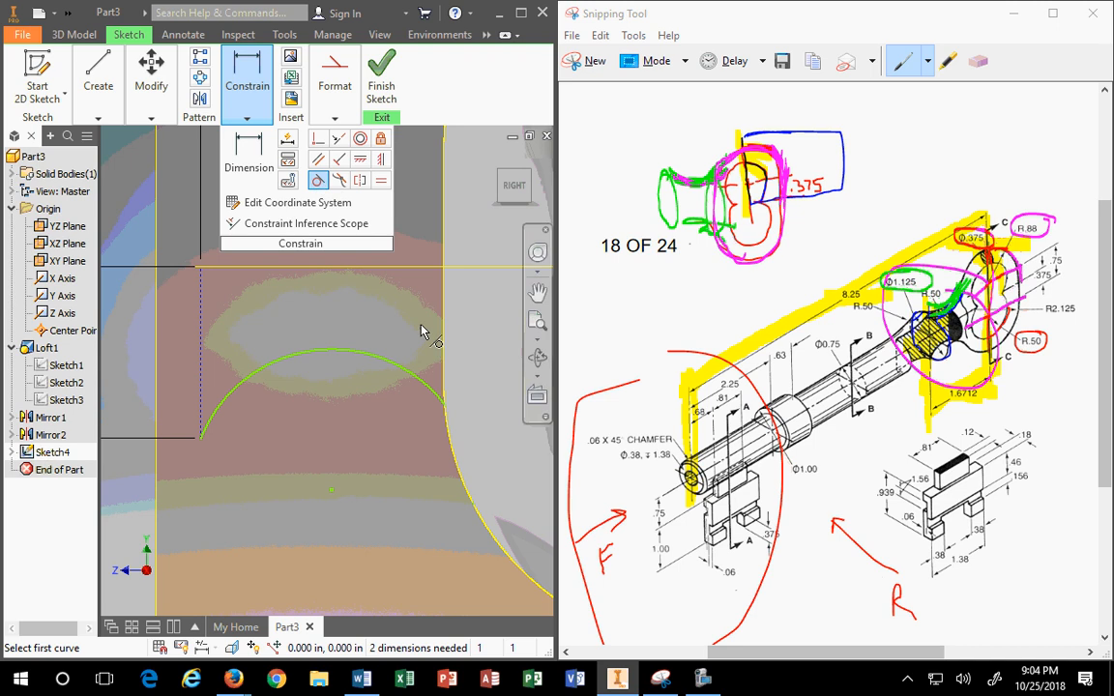
pyautogui.click(441, 394)
pyautogui.click(451, 443)
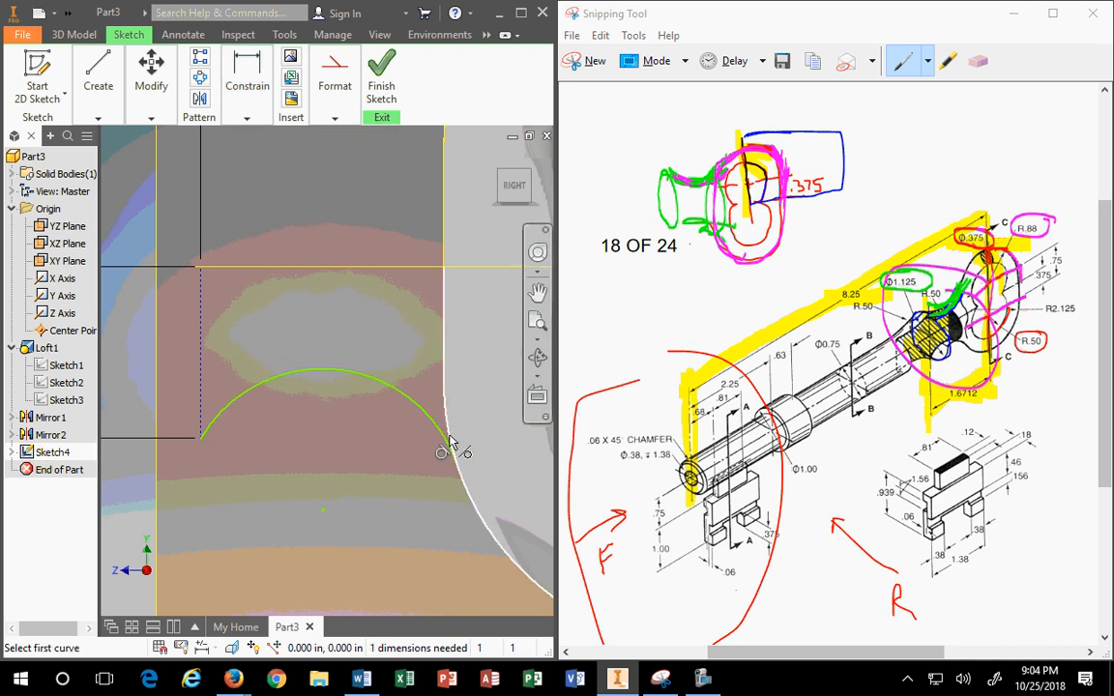
pyautogui.press('Escape')
# Step: Dimension the arc's radius to 0.5 in
pyautogui.click(244, 87)
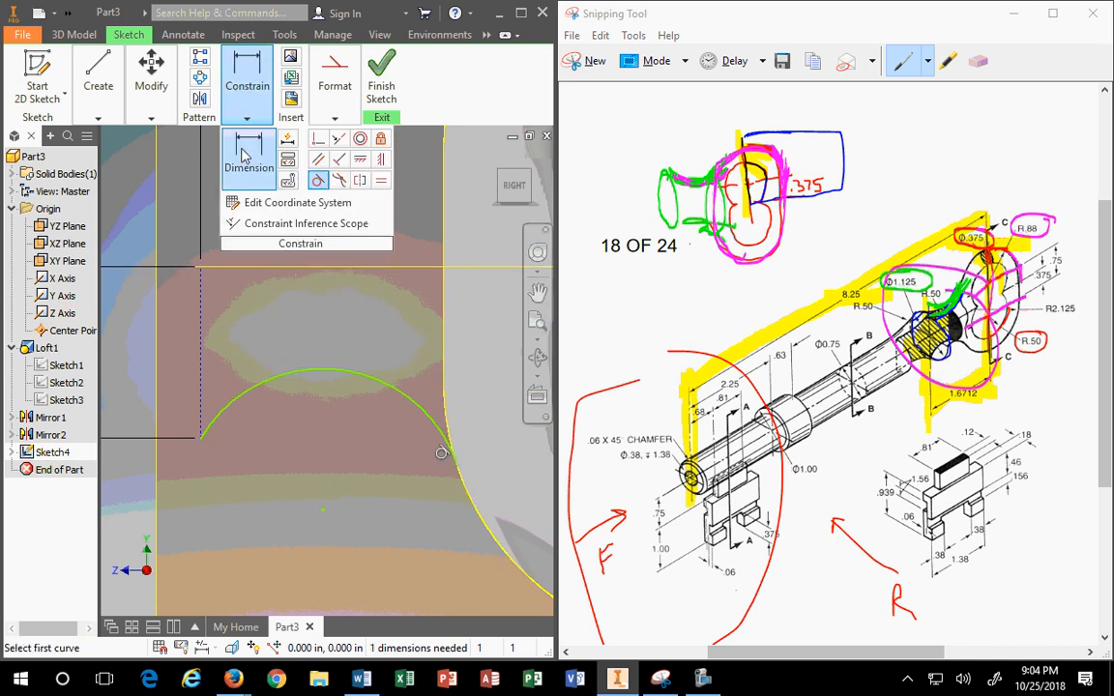
pyautogui.click(244, 89)
pyautogui.click(322, 372)
pyautogui.scroll(-5, 302, 505)
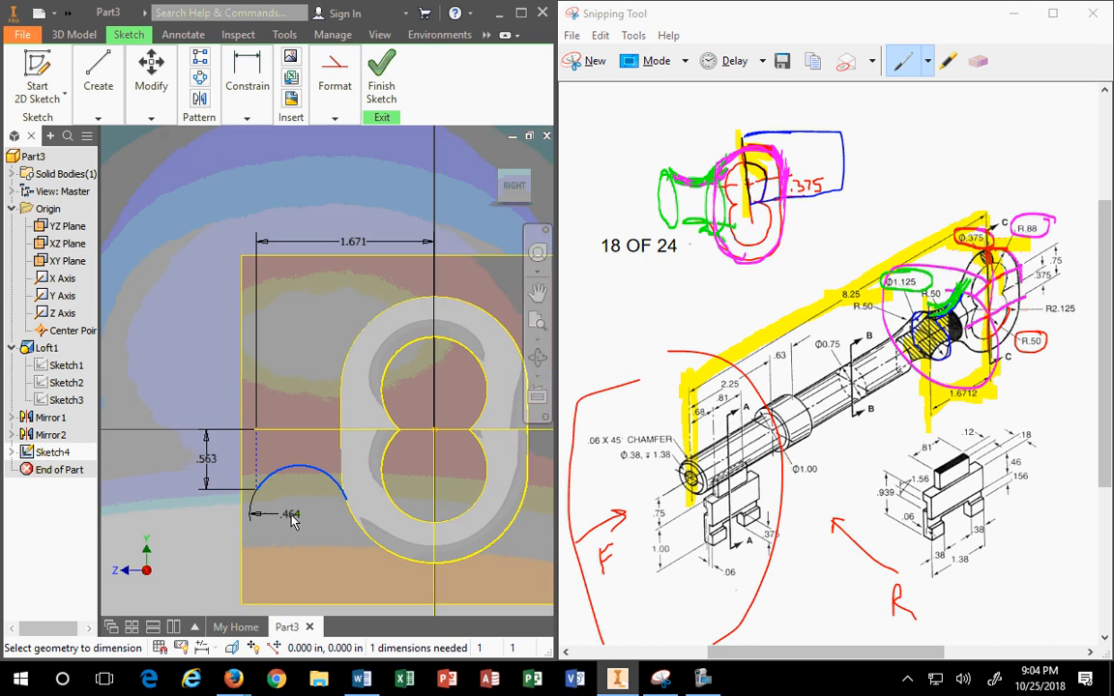
pyautogui.click(293, 496)
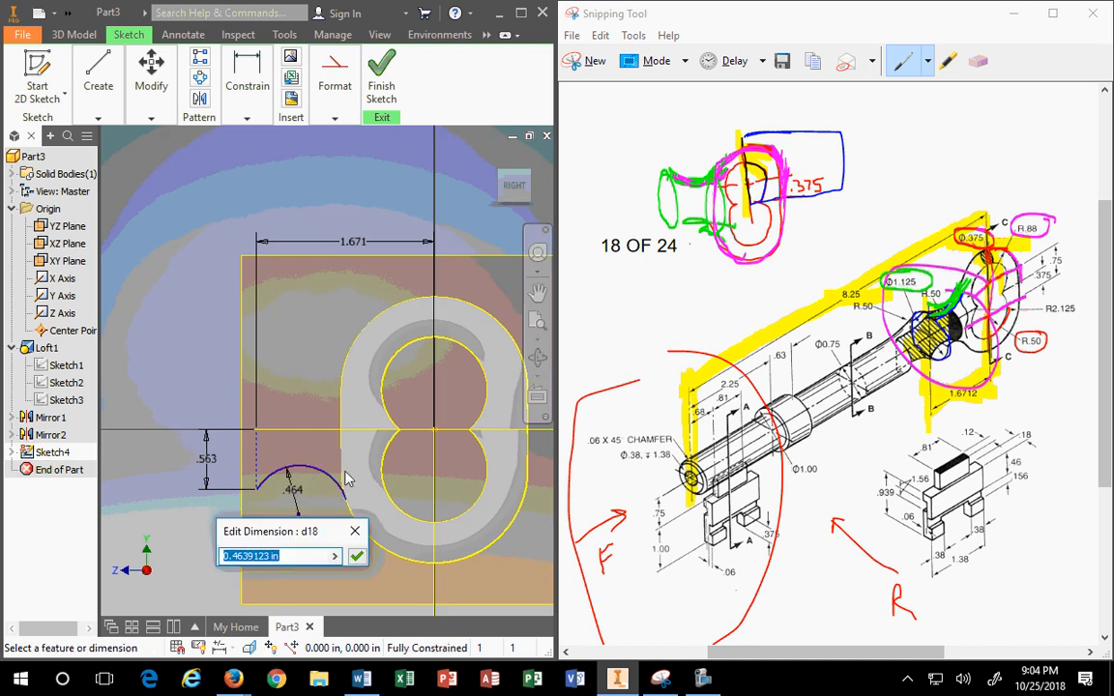
pyautogui.write('.5')
pyautogui.press('Return')
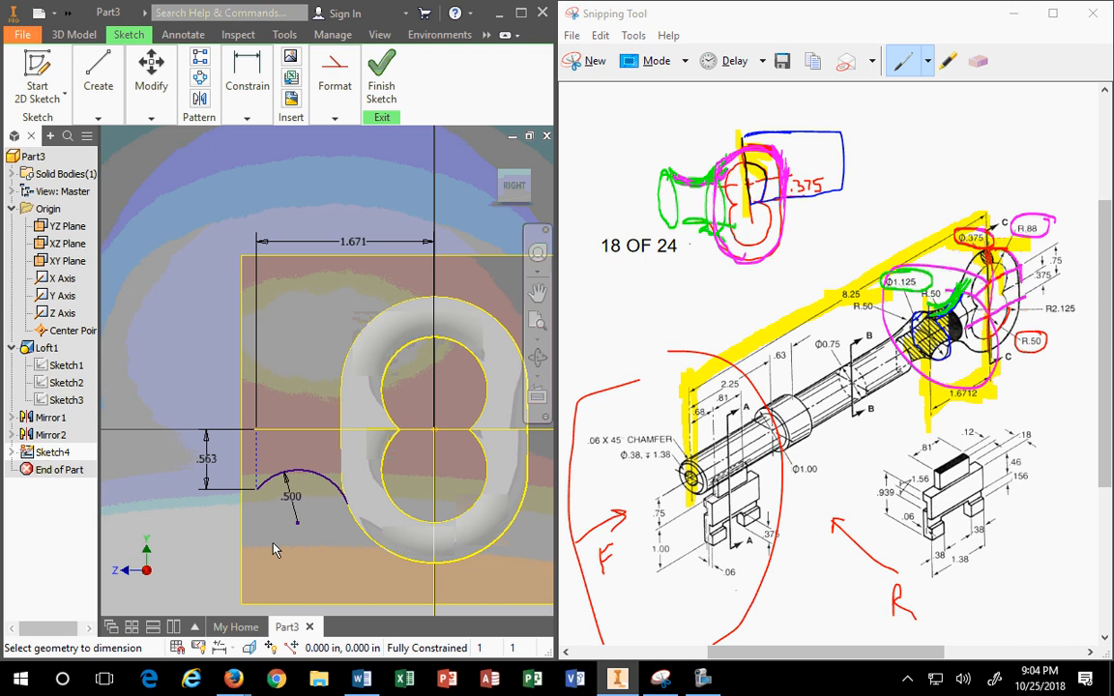
pyautogui.click(248, 118)
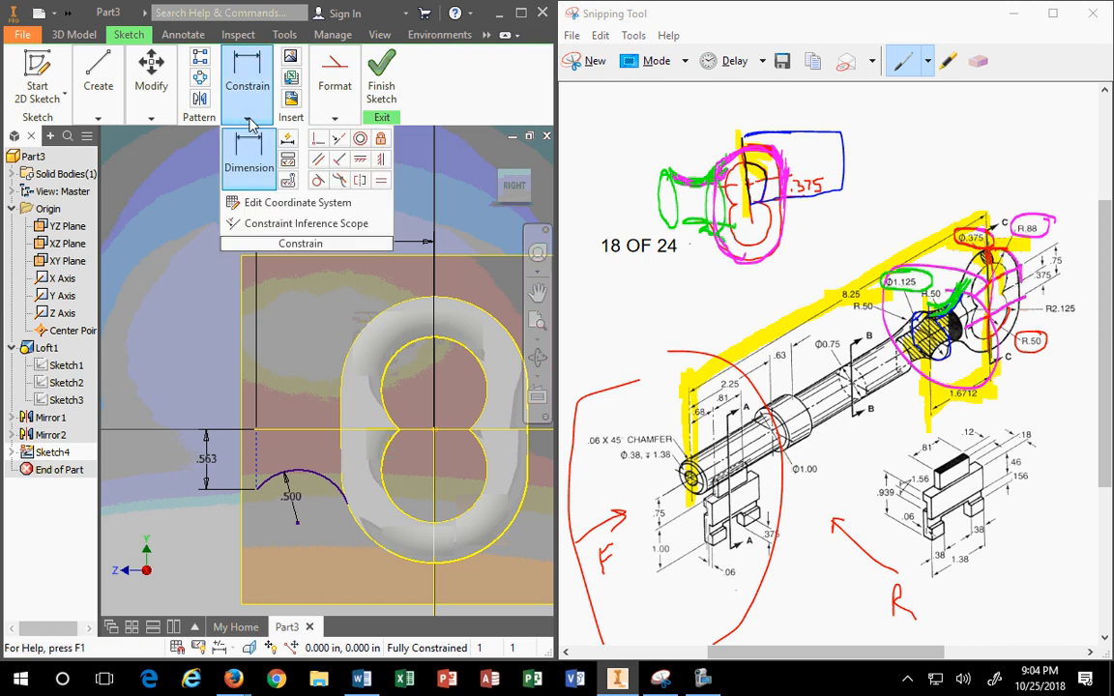
# Step: Mirror the arc about the horizontal centre line to create a matching upper arc
pyautogui.click(199, 98)
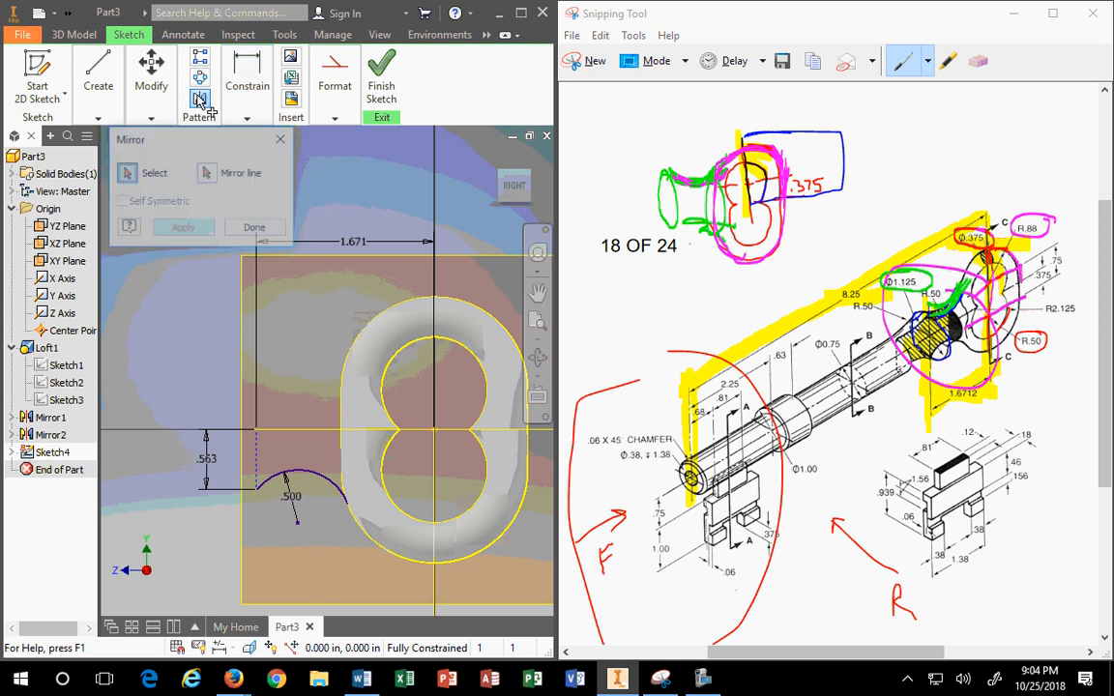
pyautogui.click(293, 472)
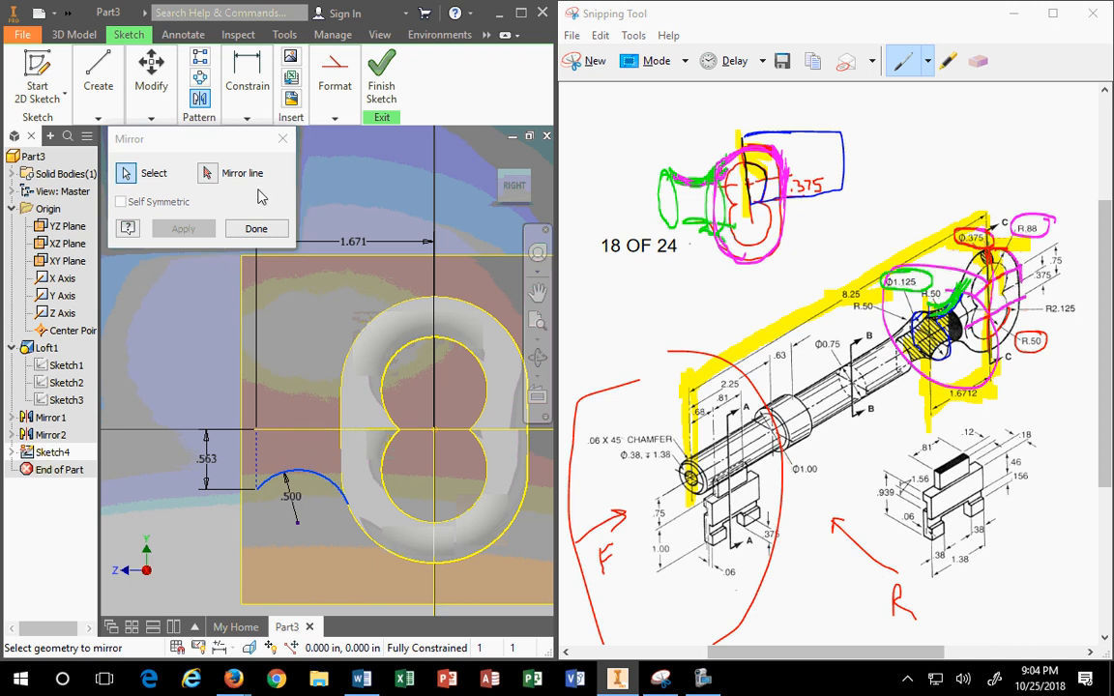
pyautogui.click(214, 175)
pyautogui.click(307, 431)
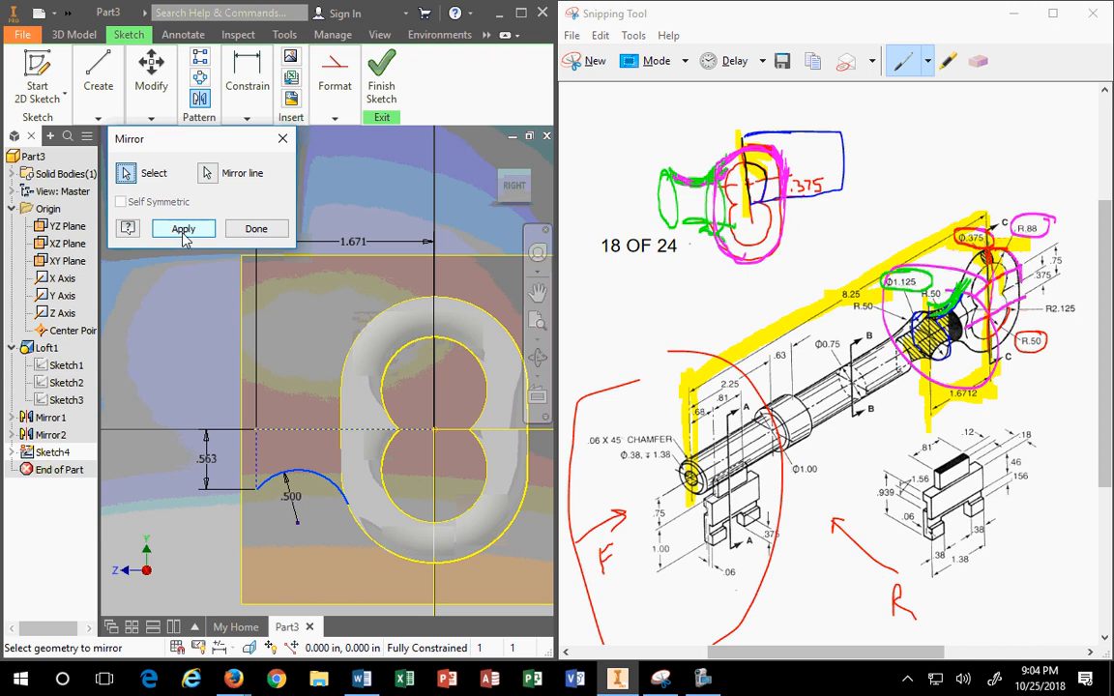
pyautogui.click(184, 232)
pyautogui.click(272, 230)
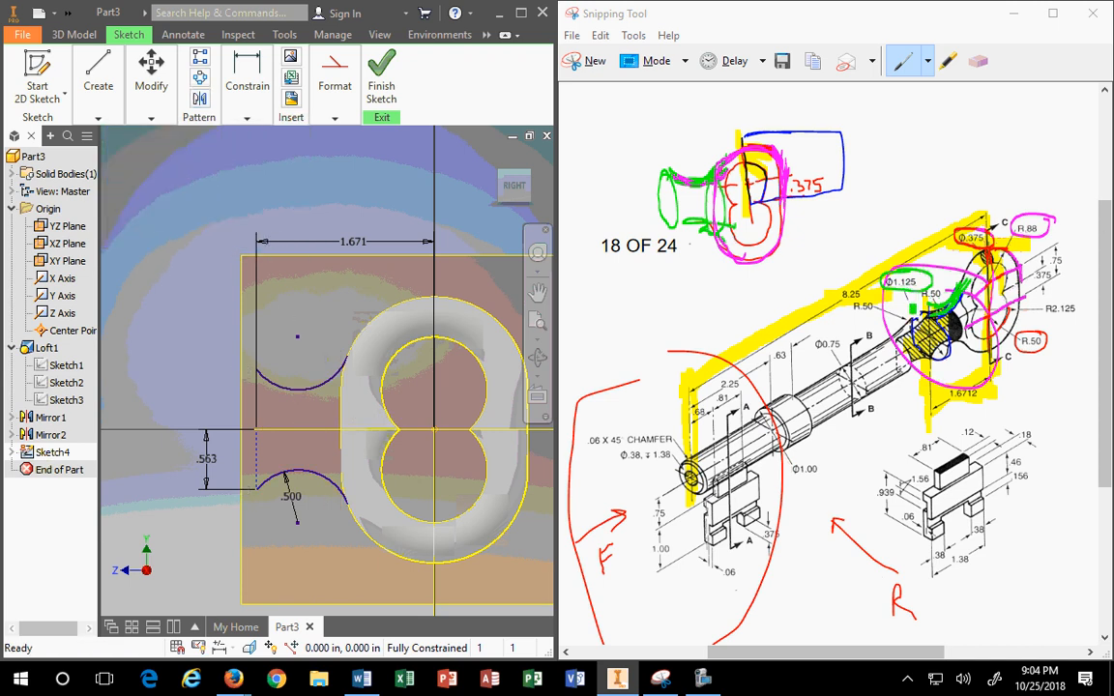
# Step: Return to the home view and finish Sketch4
pyautogui.click(913, 308)
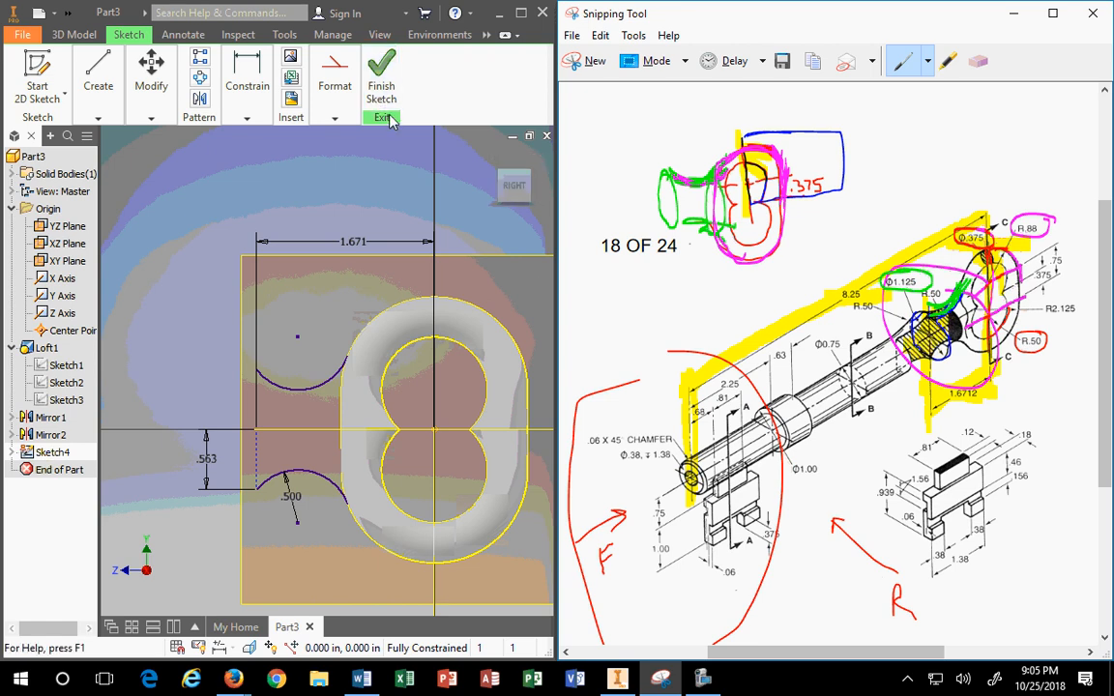
pyautogui.click(488, 161)
pyautogui.scroll(3, 278, 372)
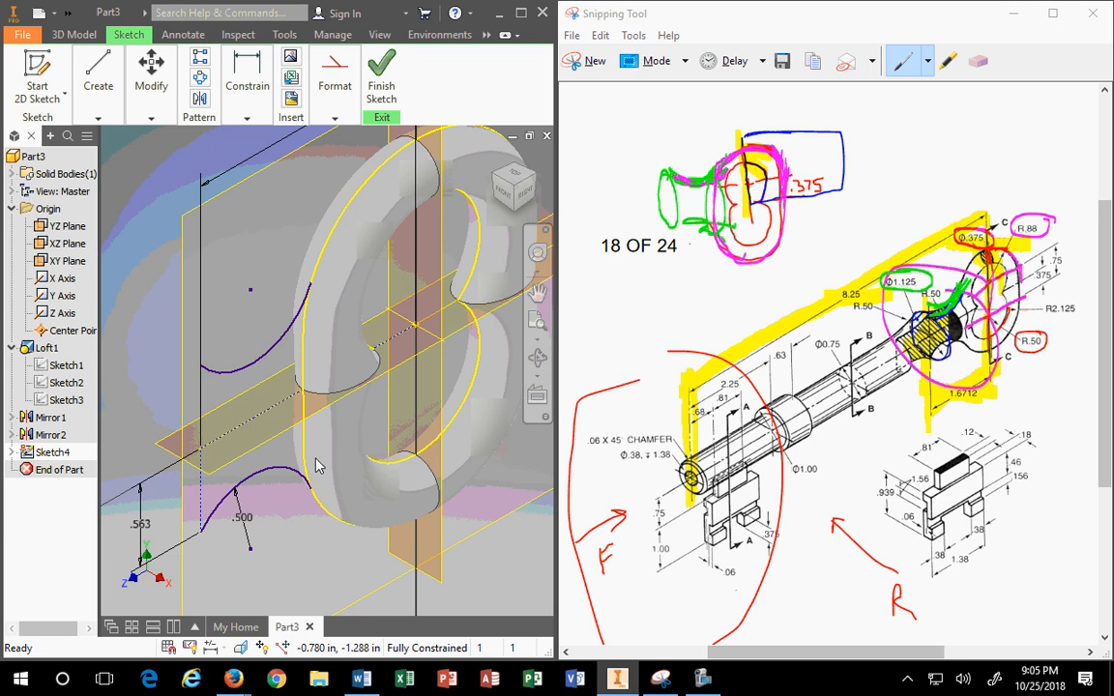
pyautogui.click(98, 87)
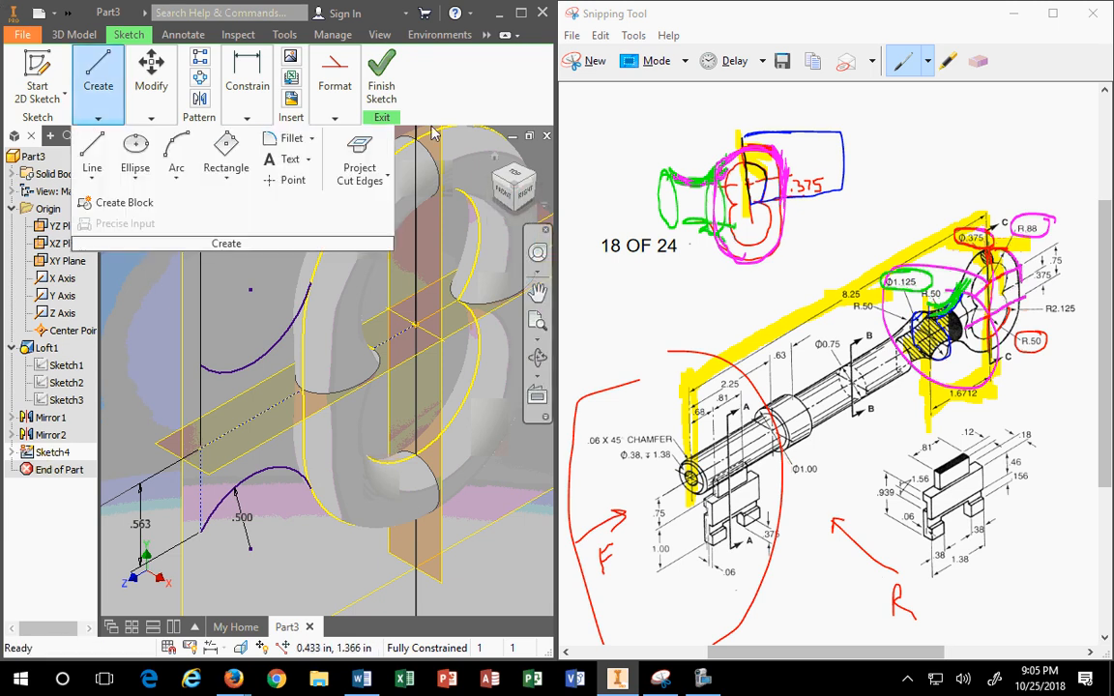
pyautogui.click(381, 75)
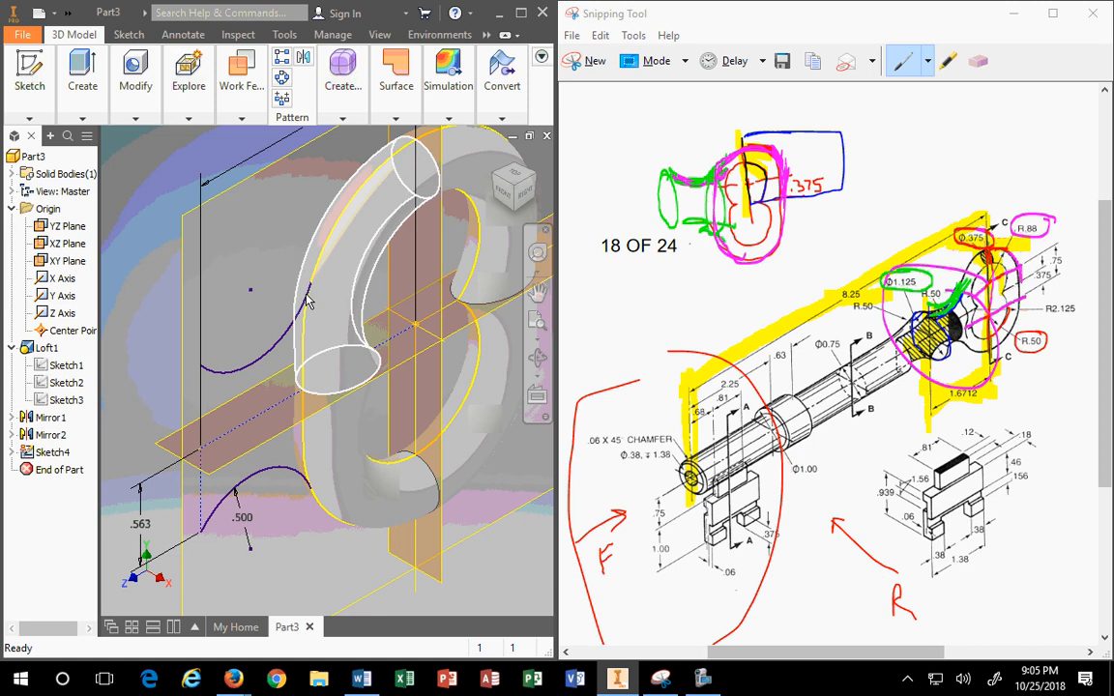
# Step: Try a work plane through the curve endpoint, maximize Inventor, then undo it
pyautogui.moveTo(230, 97)
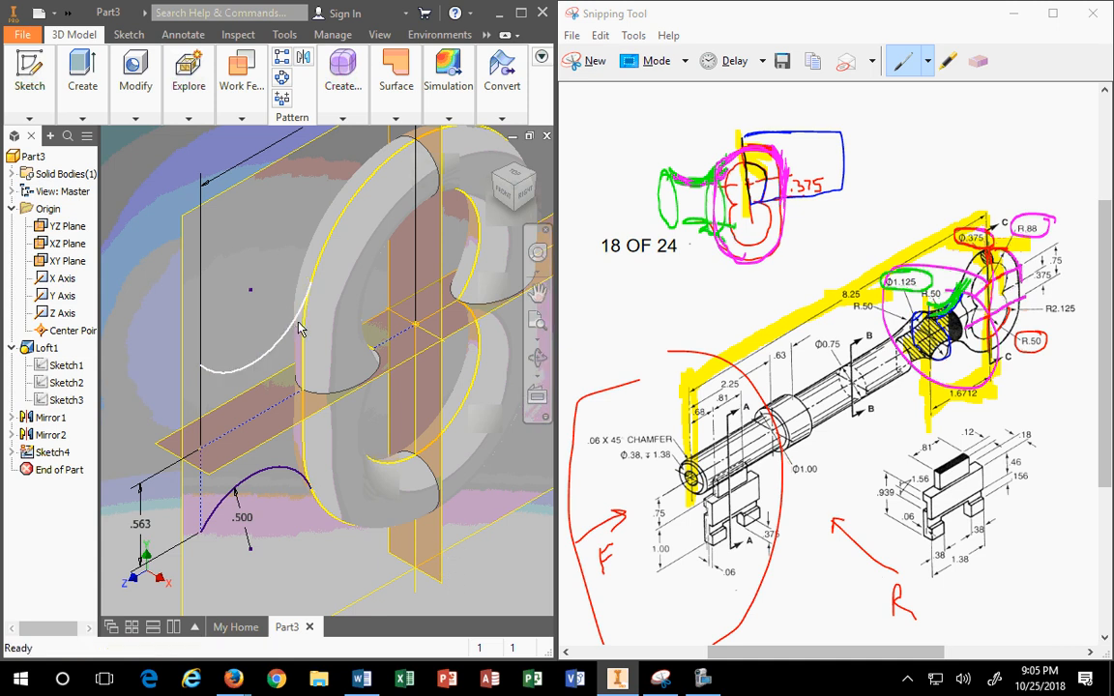
pyautogui.click(241, 89)
pyautogui.click(256, 152)
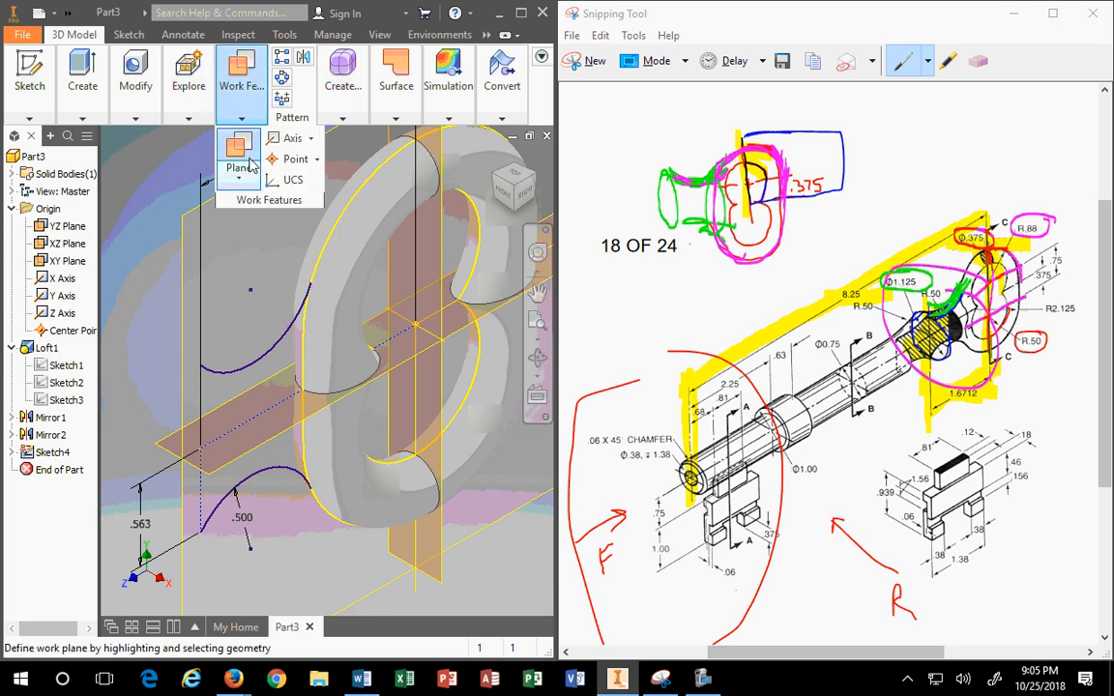
pyautogui.click(440, 581)
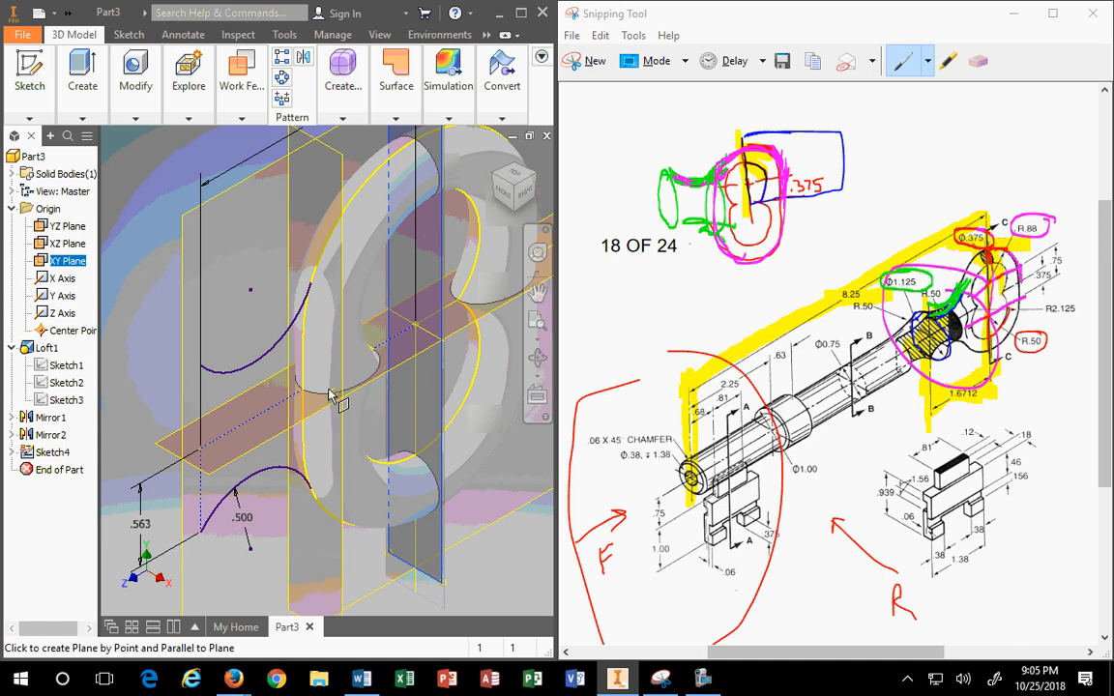
pyautogui.click(310, 288)
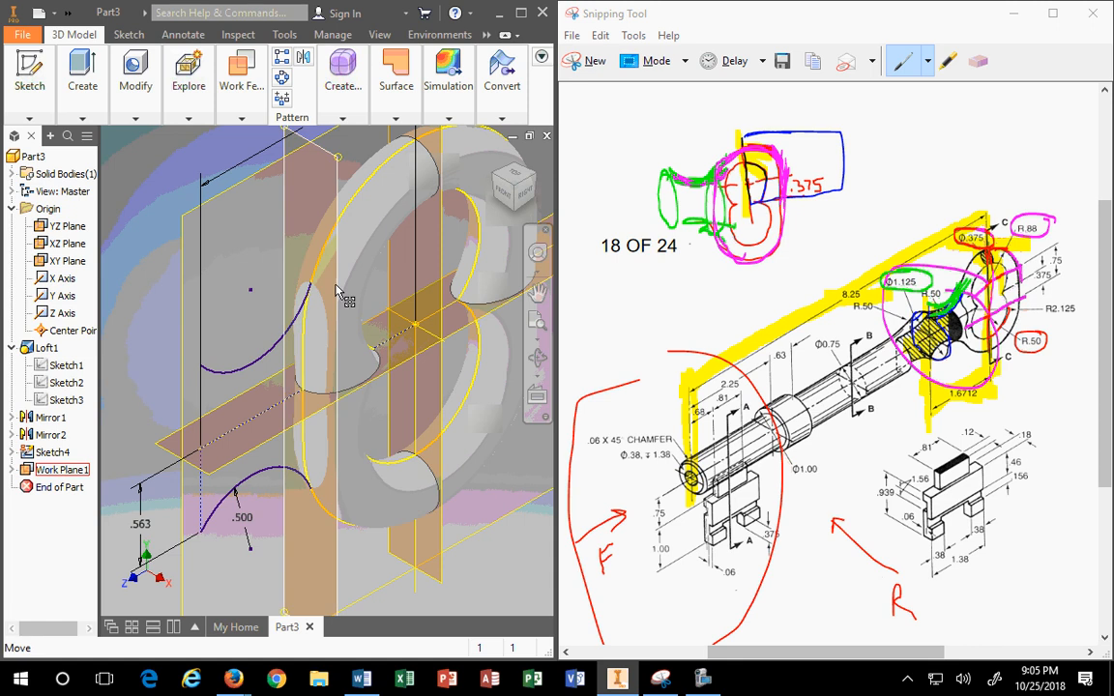
pyautogui.click(342, 77)
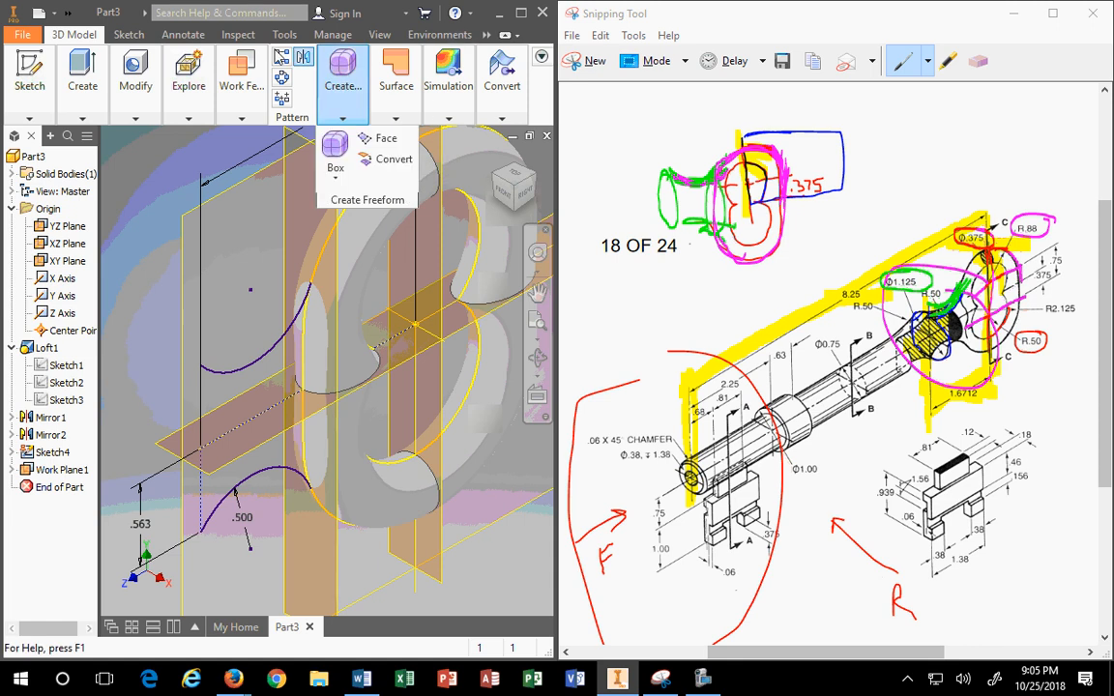
pyautogui.click(521, 12)
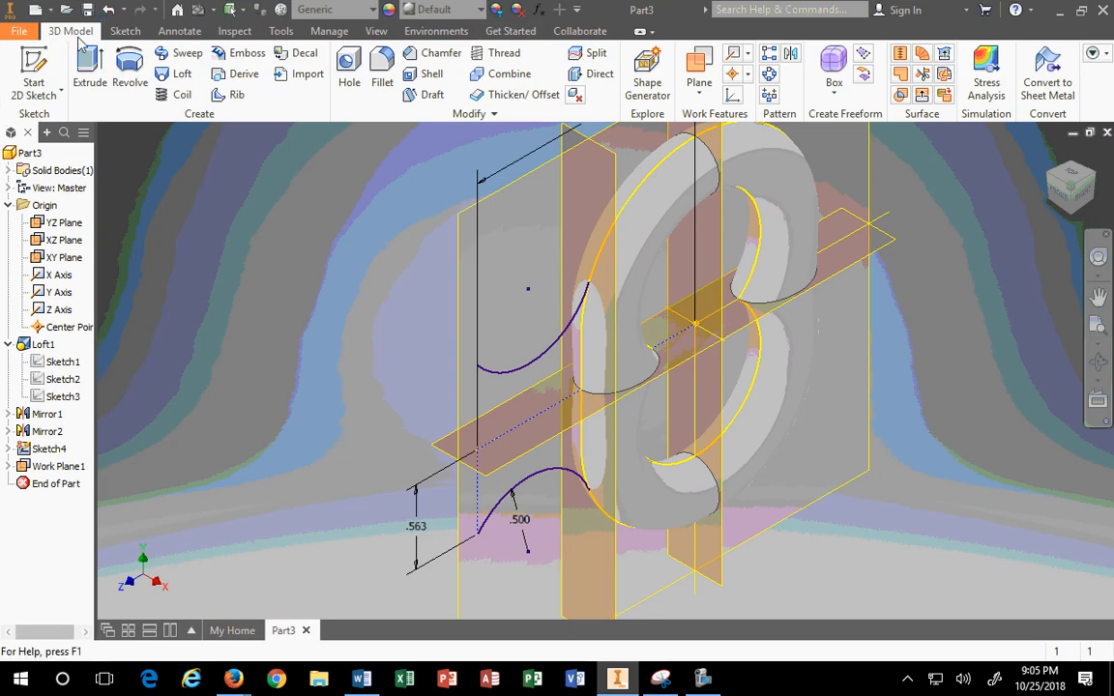
pyautogui.click(108, 11)
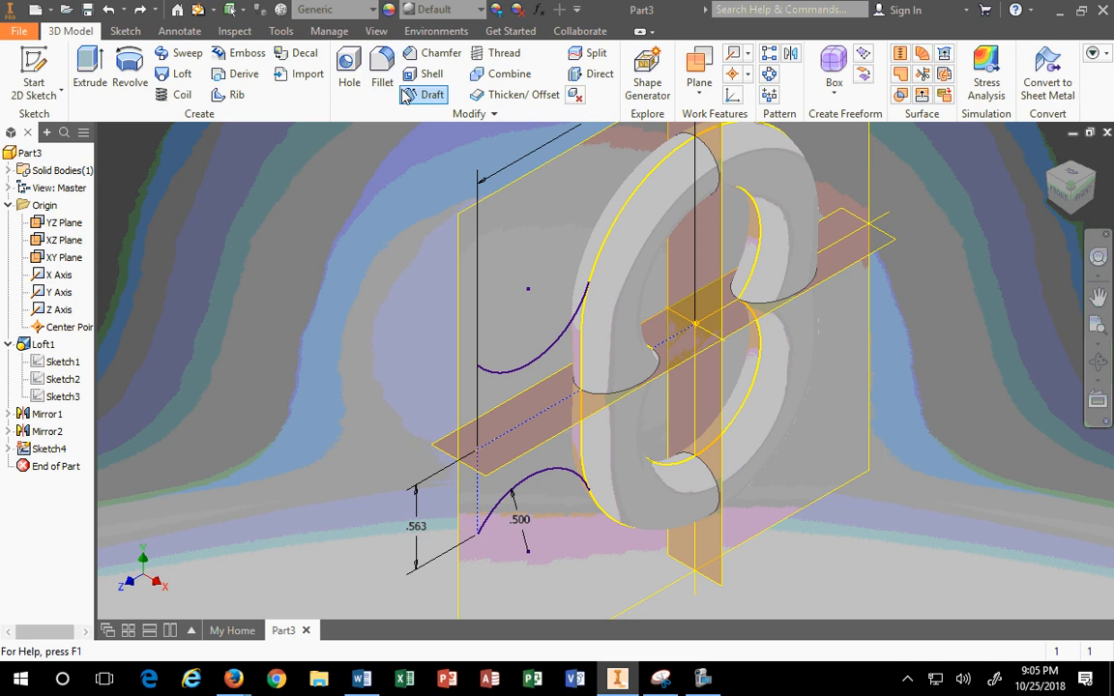
# Step: Create another work plane parallel to the XY Plane, then select and dismiss the misplaced one
pyautogui.click(700, 65)
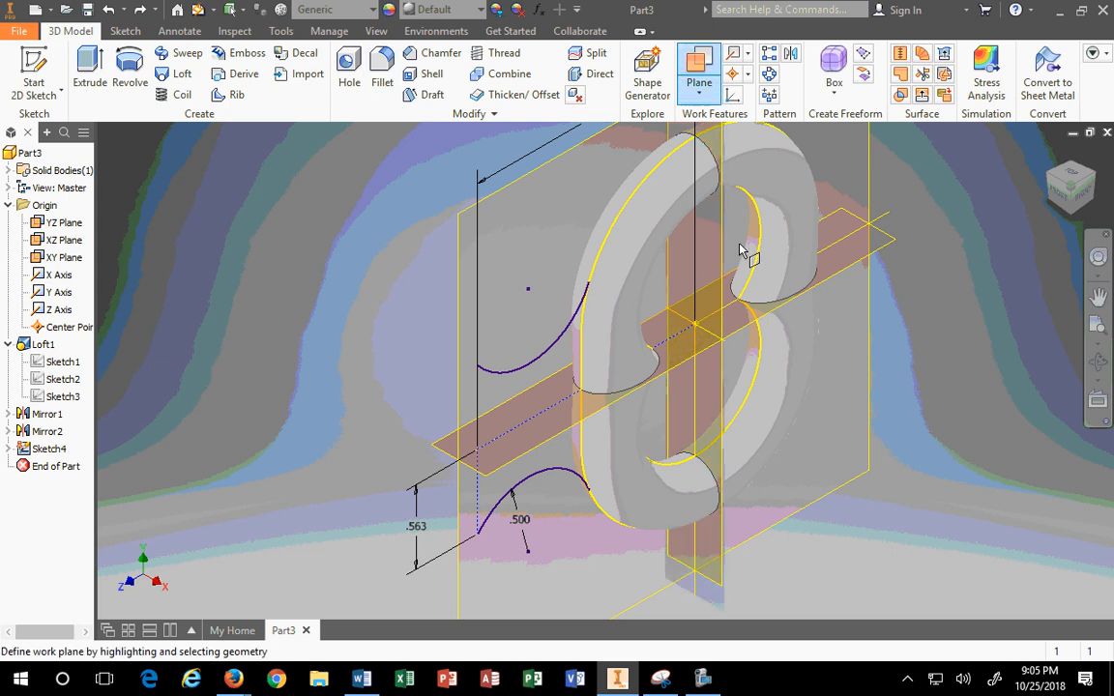
pyautogui.click(720, 257)
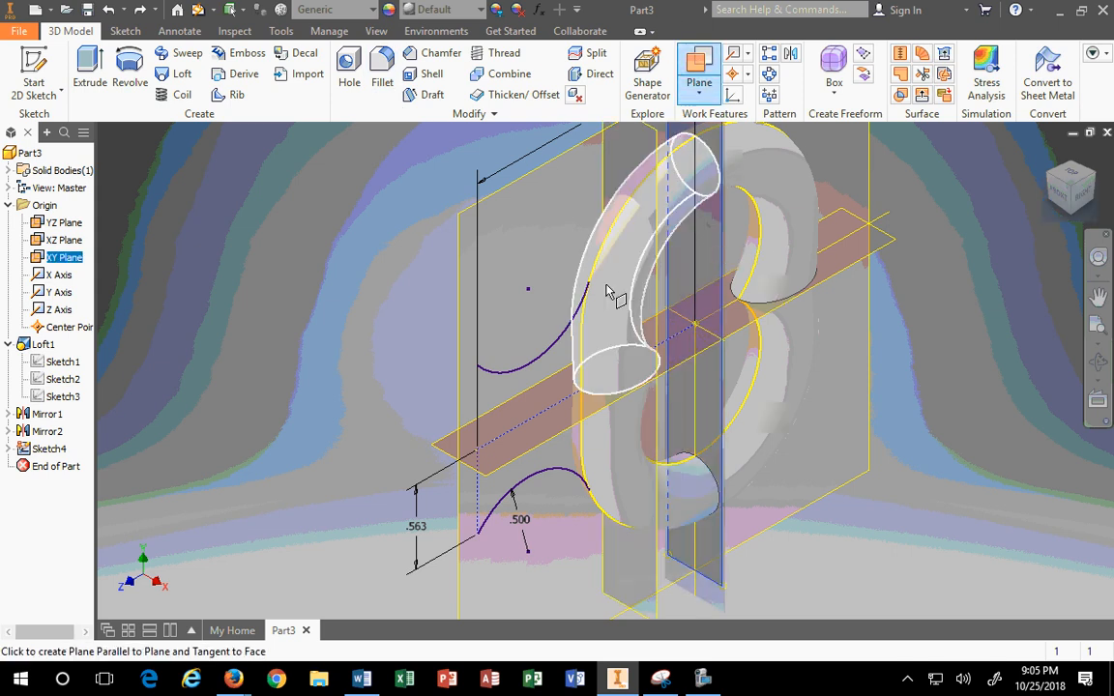
pyautogui.click(590, 290)
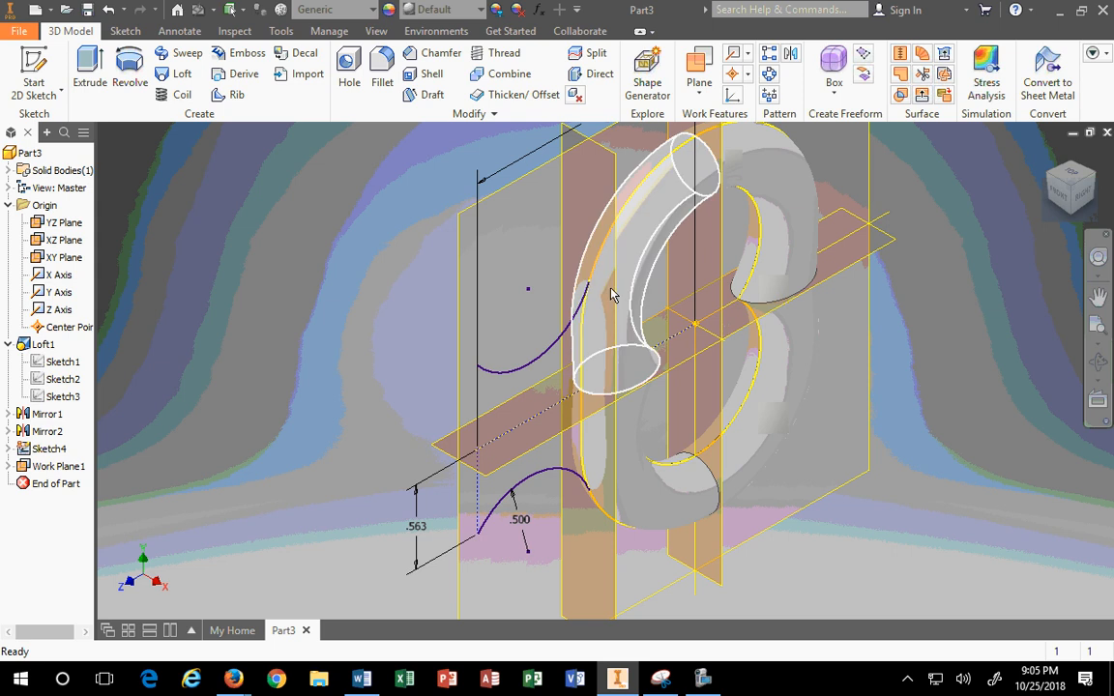
pyautogui.moveTo(638, 322)
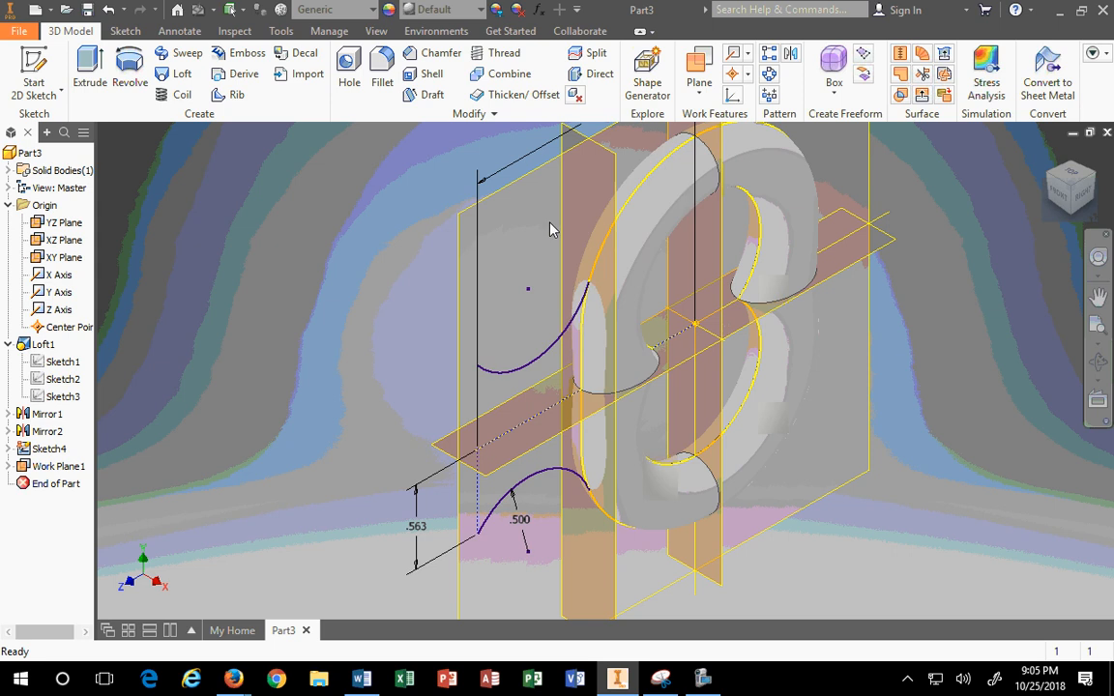
pyautogui.click(480, 370)
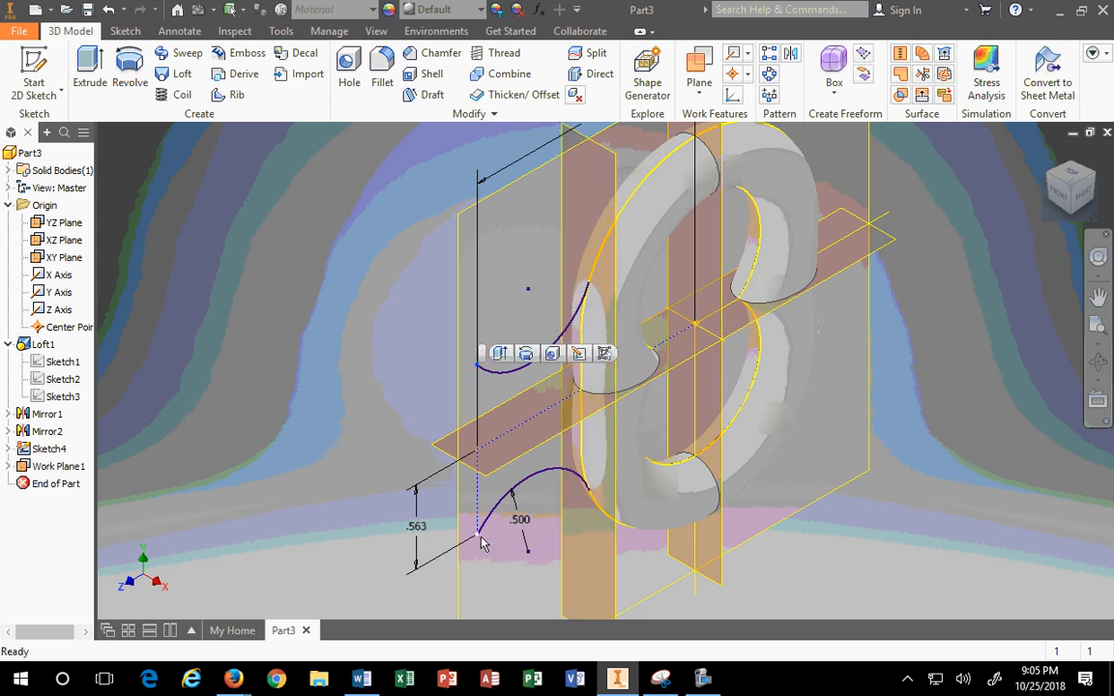
pyautogui.press('Escape')
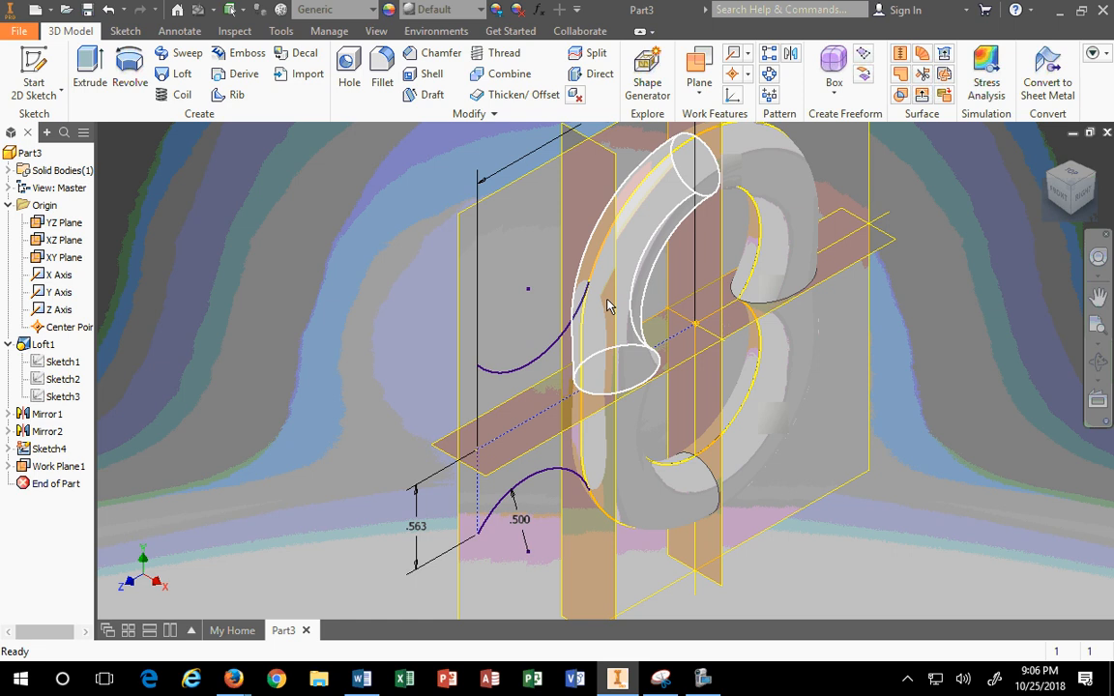
# Step: Create Work Plane2 parallel to the vertical plane through the neck curve's outer endpoint
pyautogui.click(698, 63)
pyautogui.scroll(4, 597, 583)
pyautogui.scroll(-6, 600, 583)
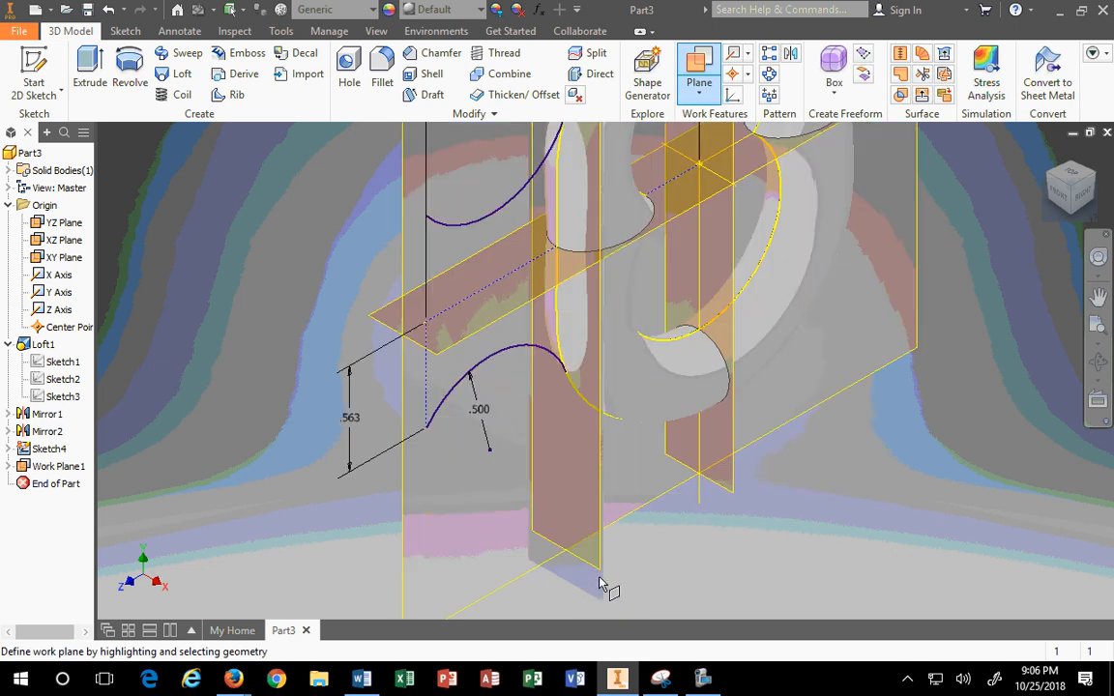
pyautogui.click(601, 573)
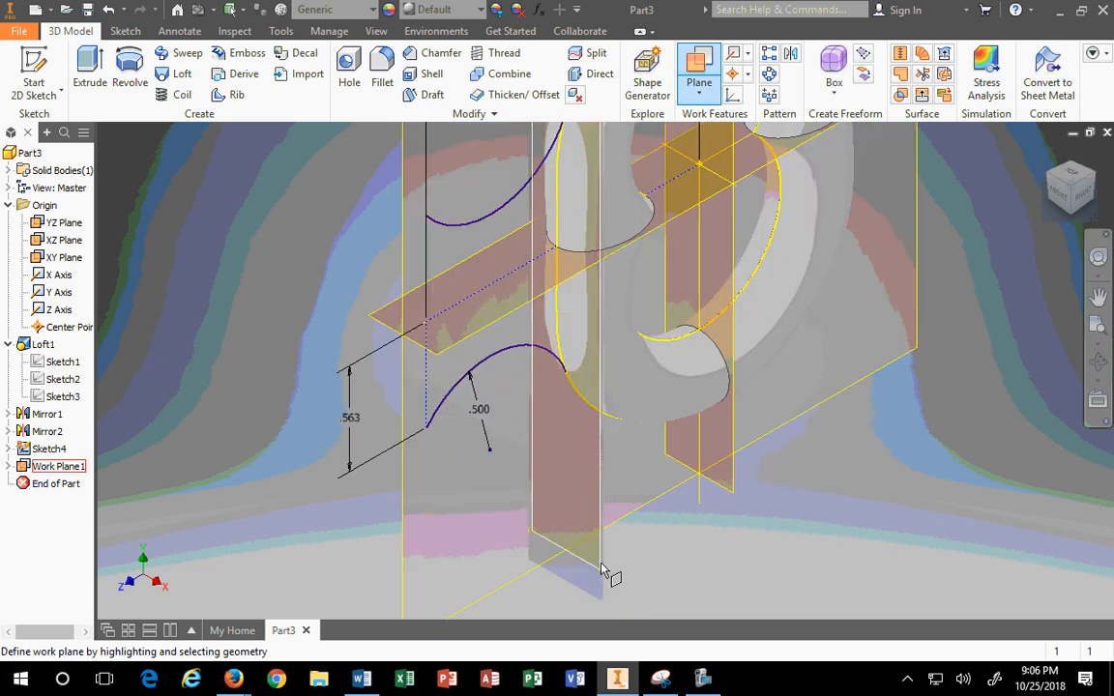
pyautogui.click(428, 433)
pyautogui.scroll(3, 417, 423)
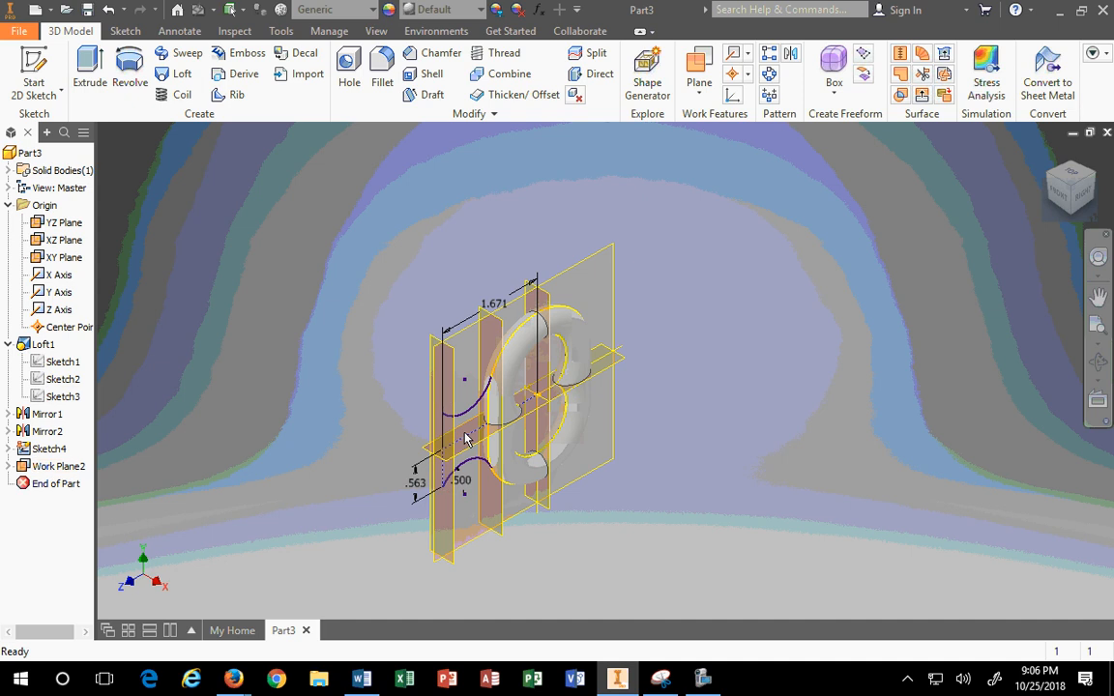
pyautogui.scroll(-3, 466, 440)
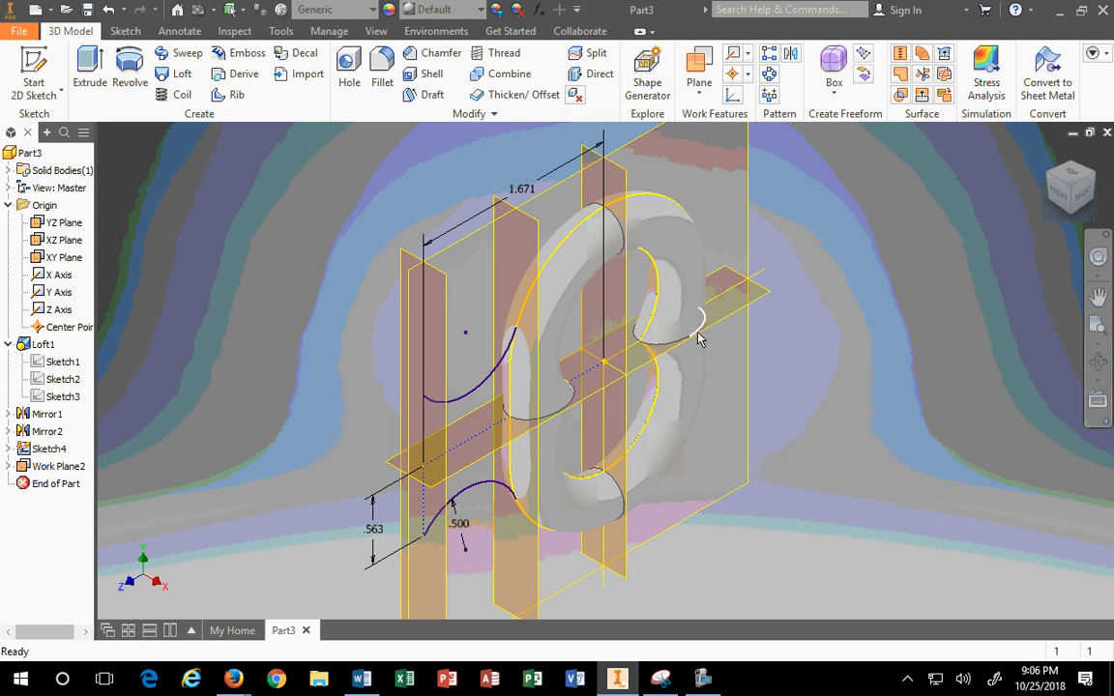
# Step: Snap the Inventor window to the left half beside the Snipping Tool reference drawing
pyautogui.moveTo(699, 337)
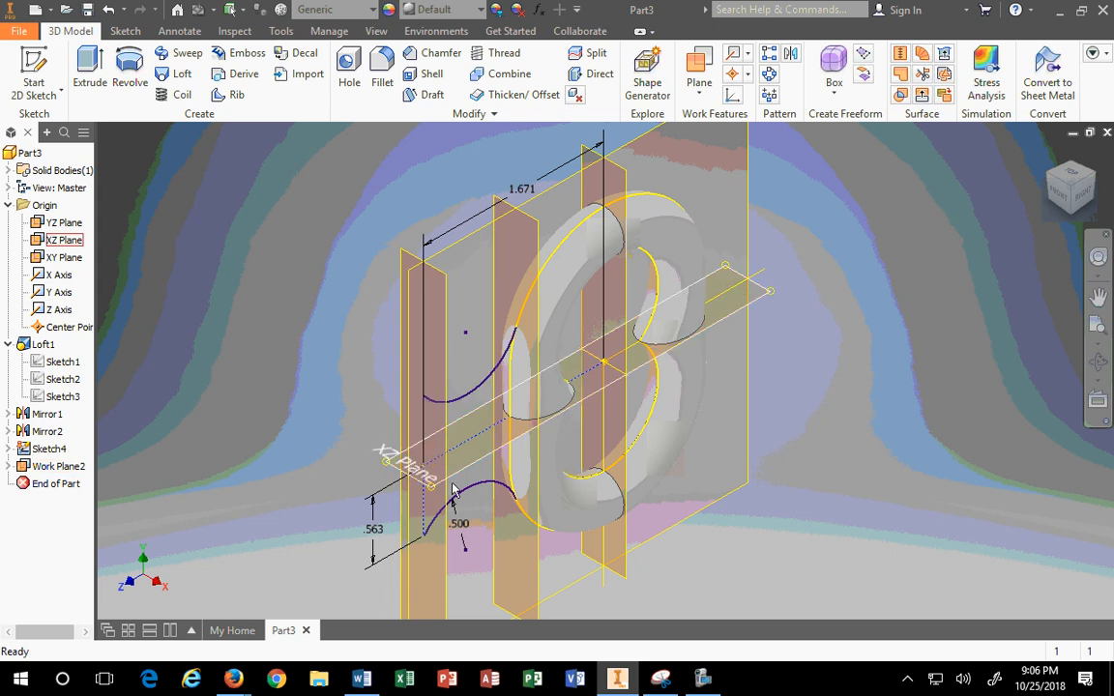
pyautogui.moveTo(617, 13); pyautogui.dragTo(0, 255)
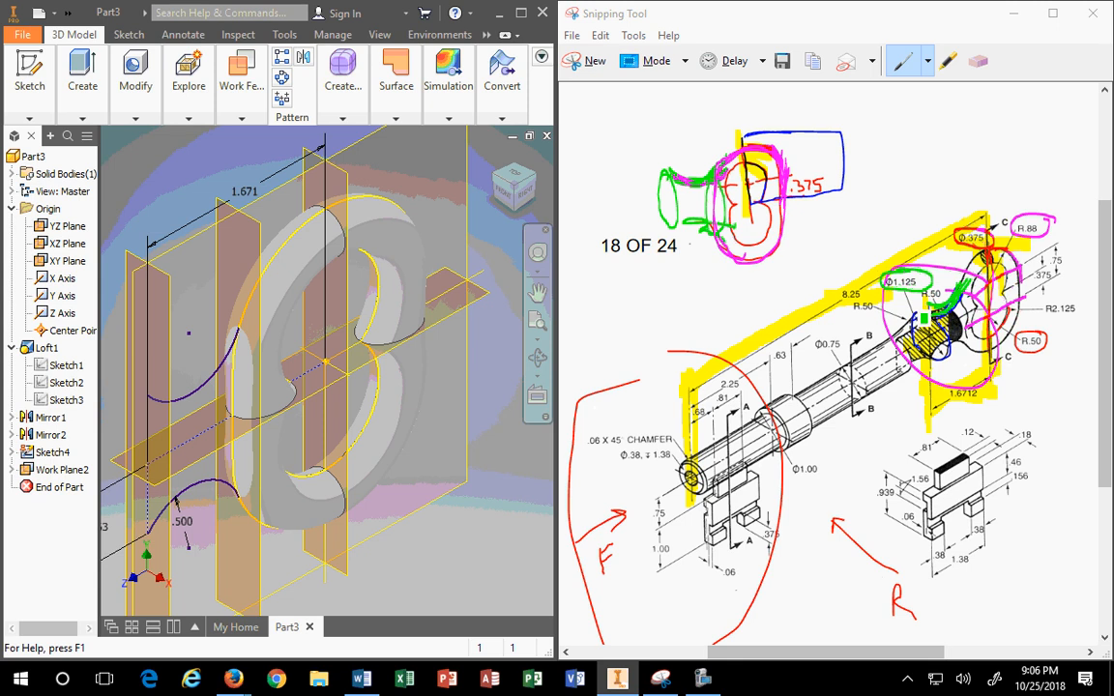
# Step: Start a new sketch on Work Plane2, maximize Inventor, and project the neck's endpoint
pyautogui.click(166, 282)
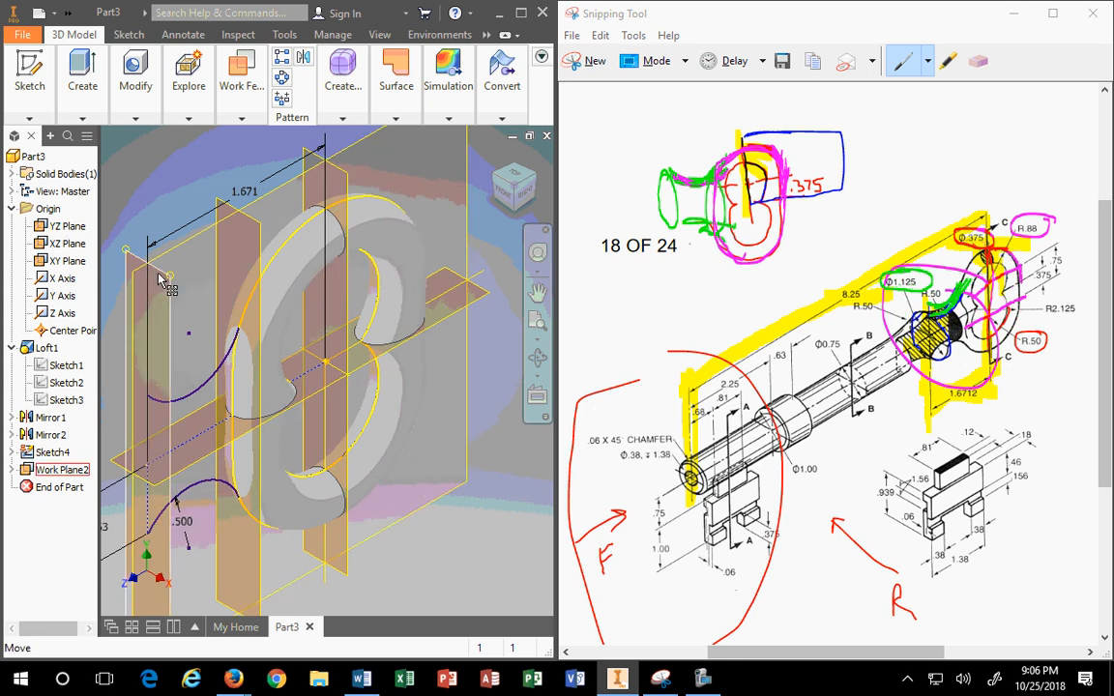
pyautogui.press('s')
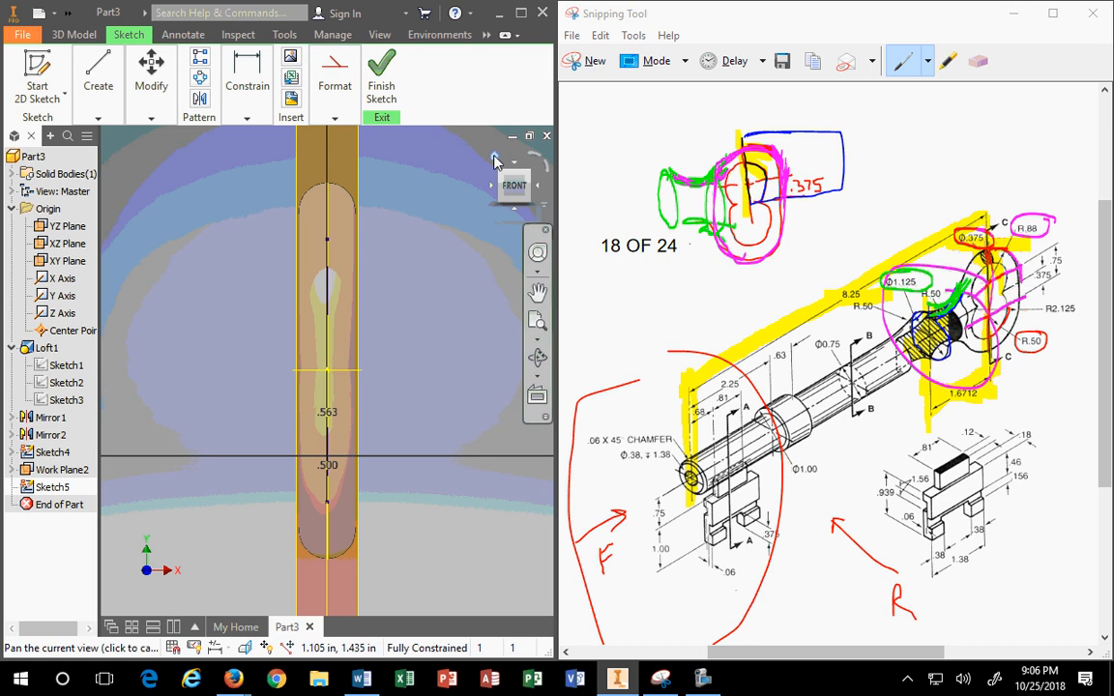
pyautogui.click(448, 146)
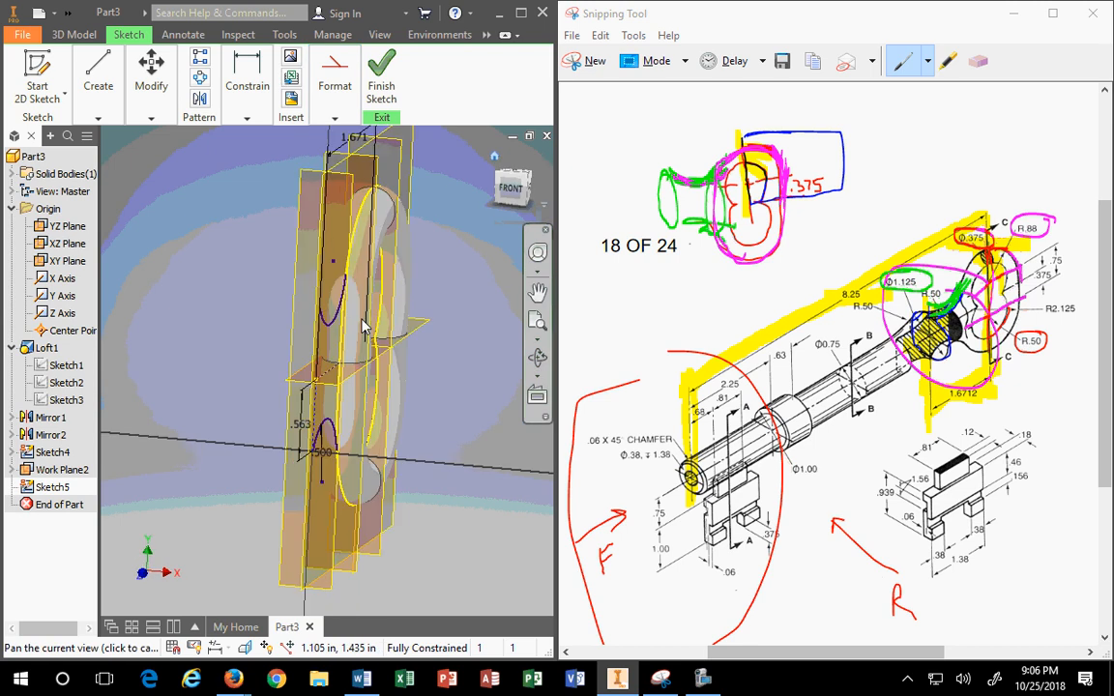
pyautogui.click(151, 118)
pyautogui.click(98, 118)
pyautogui.click(155, 120)
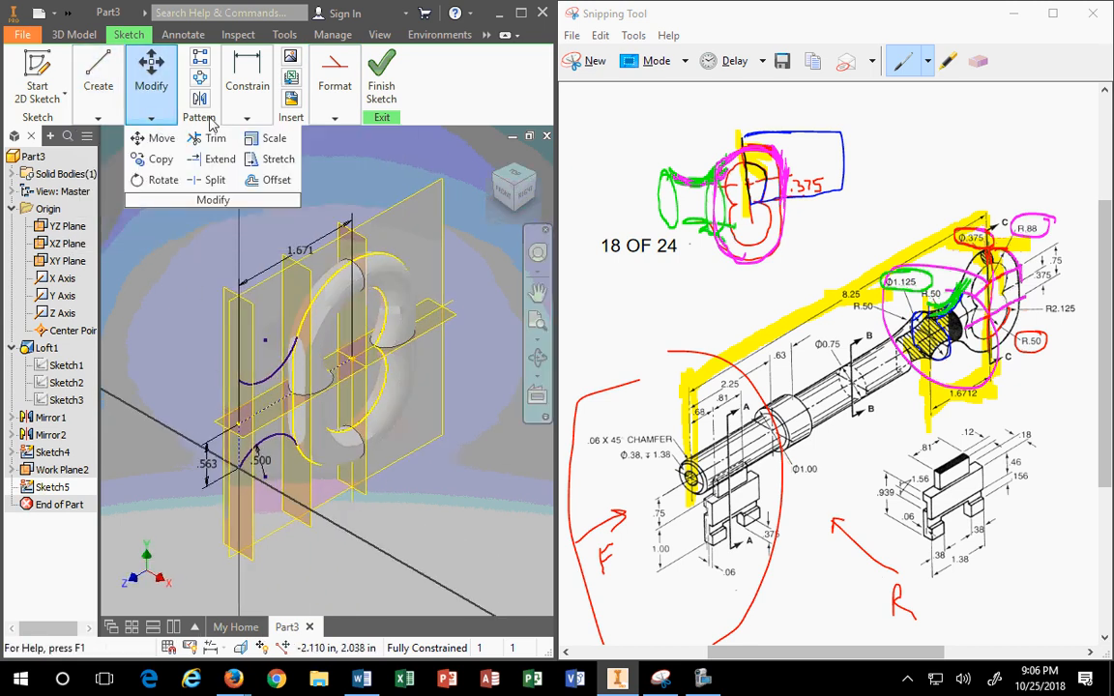
pyautogui.click(521, 13)
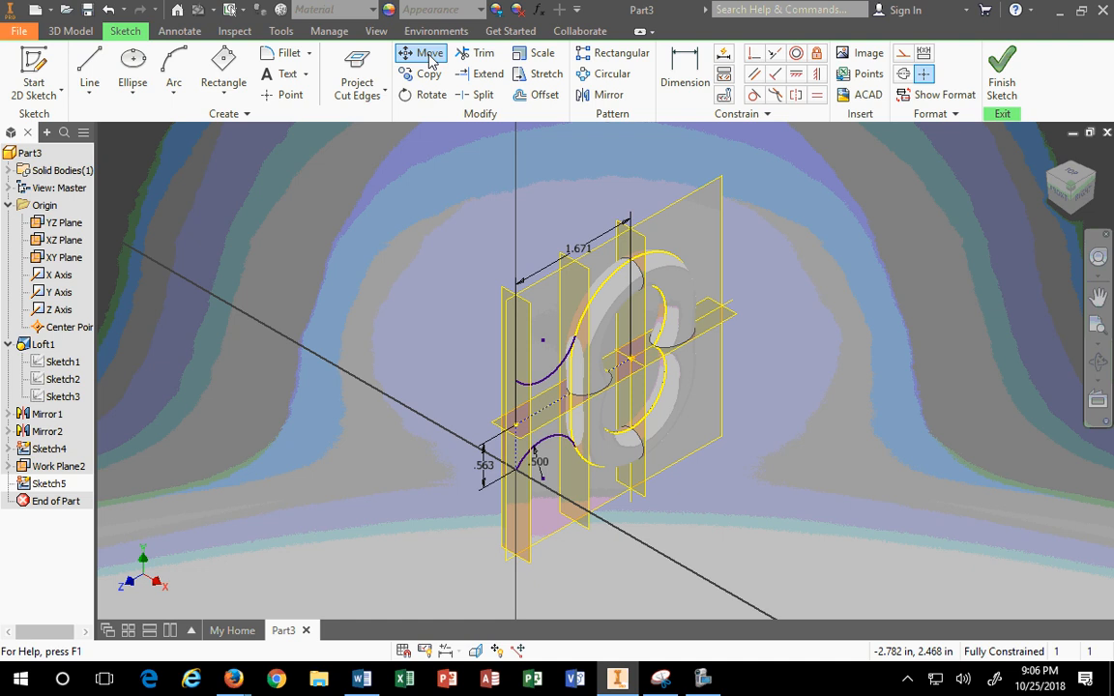
pyautogui.click(356, 94)
pyautogui.click(391, 119)
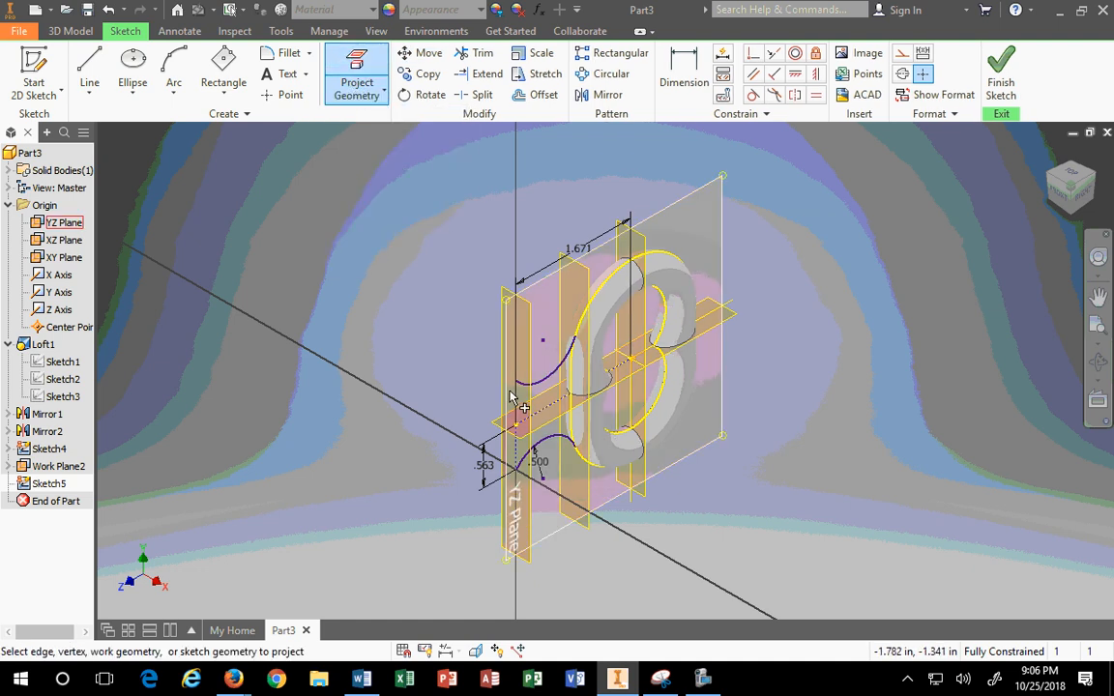
pyautogui.scroll(5, 513, 385)
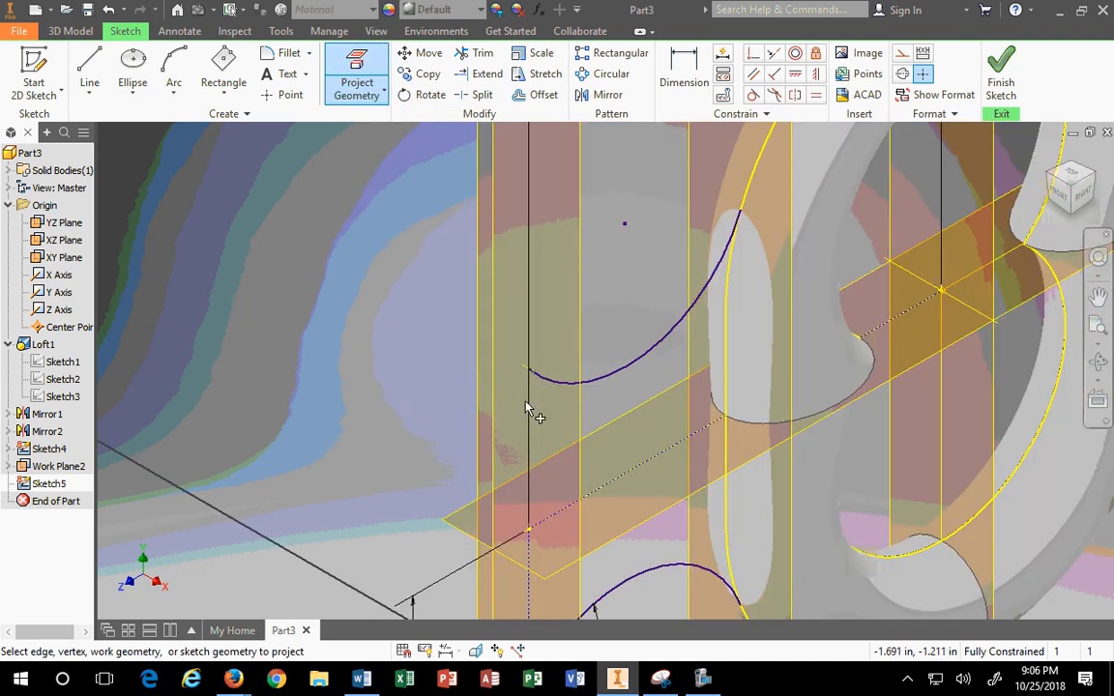
pyautogui.scroll(-5, 535, 411)
pyautogui.scroll(4, 517, 452)
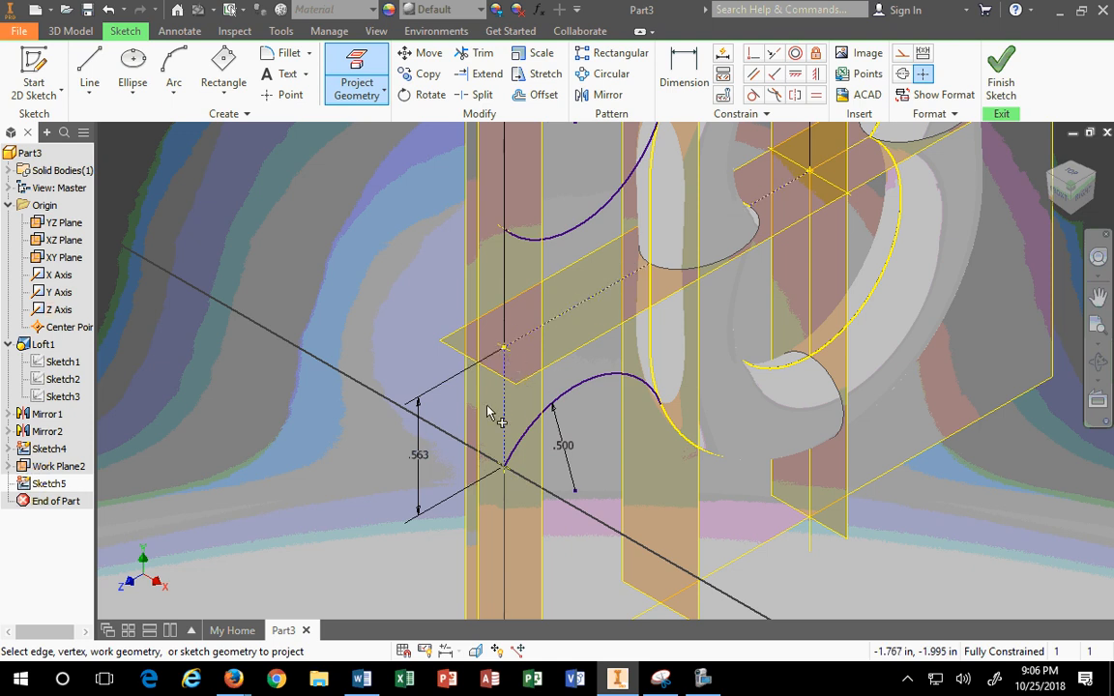
# Step: Draw a center-point circle centred on the projected point
pyautogui.click(133, 60)
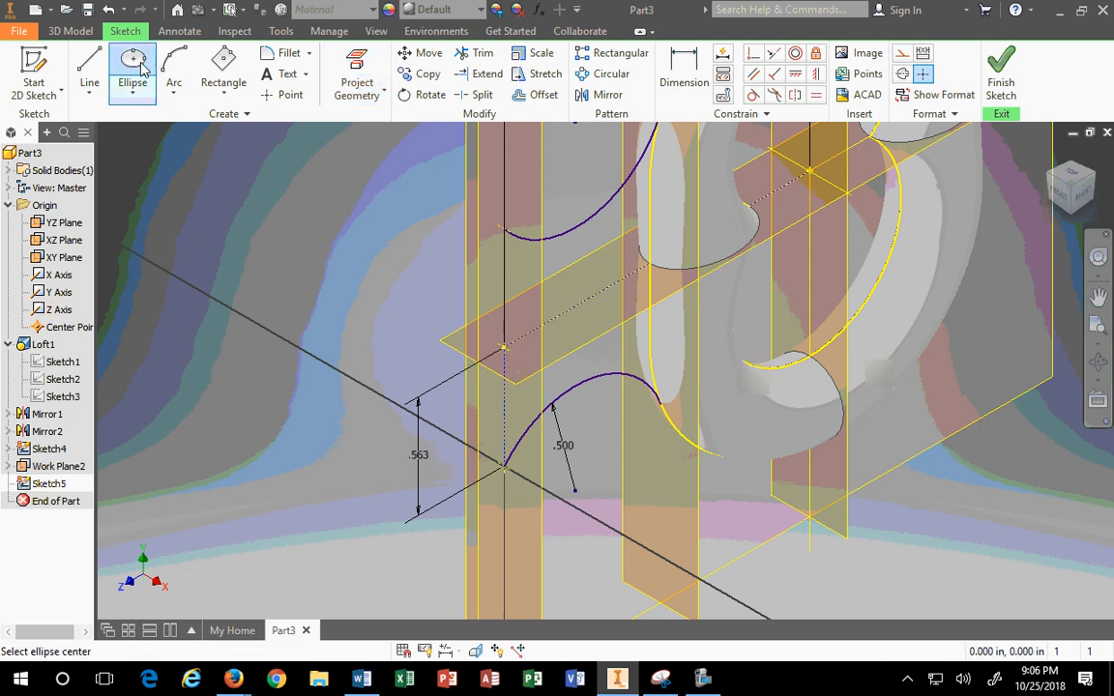
pyautogui.click(132, 93)
pyautogui.click(154, 123)
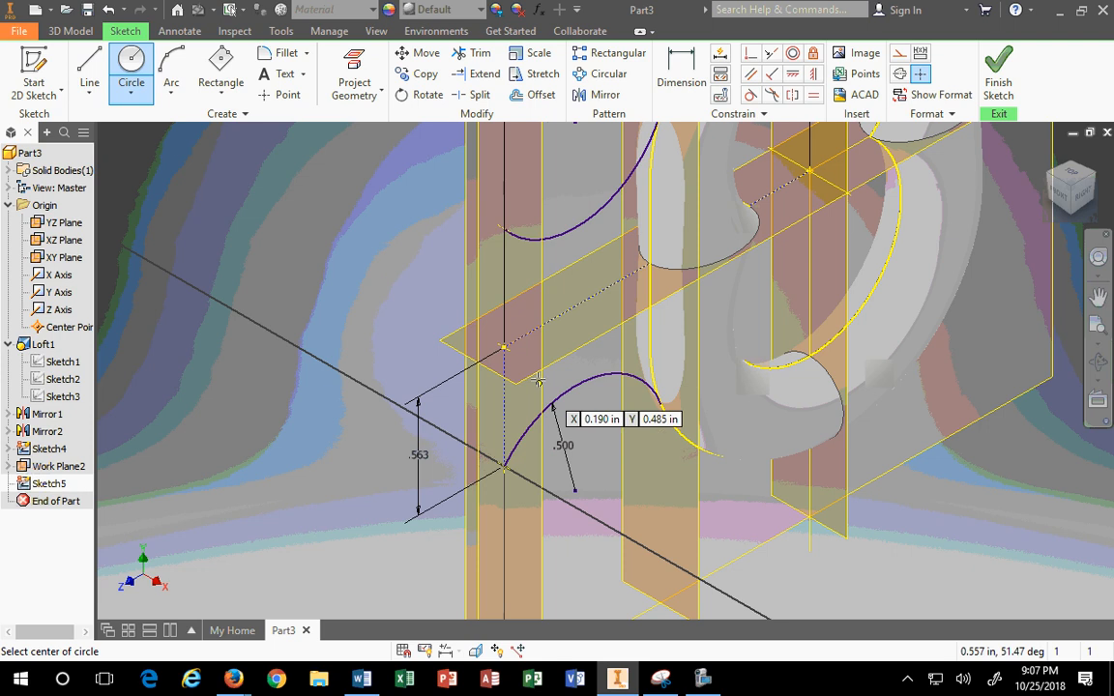
pyautogui.click(503, 346)
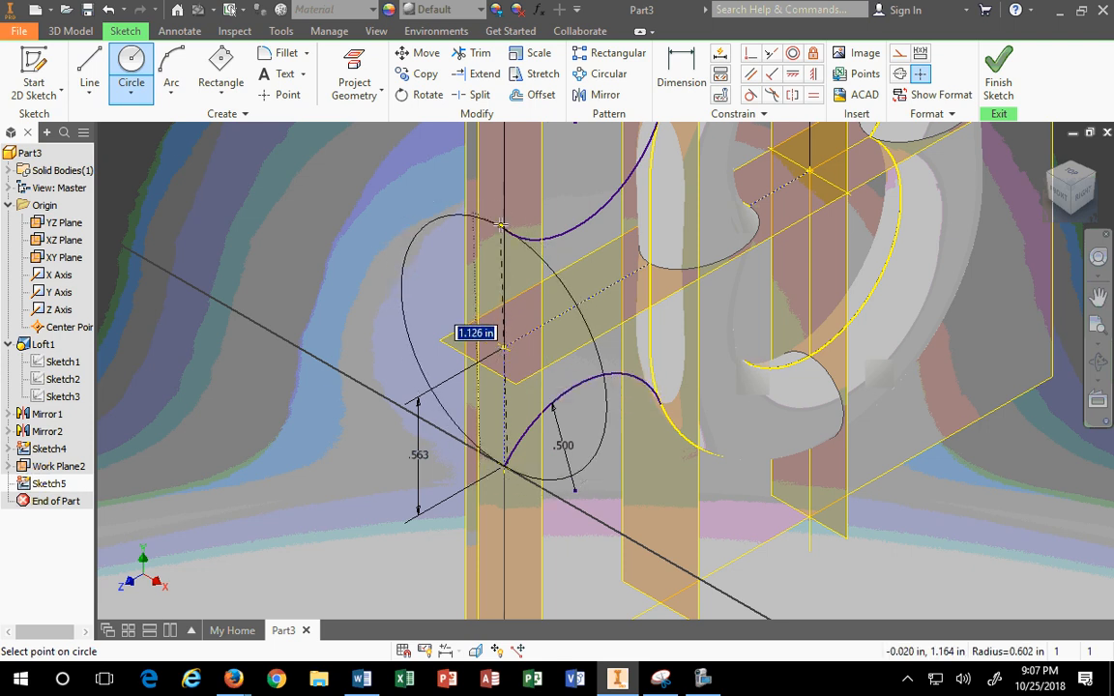
pyautogui.click(534, 260)
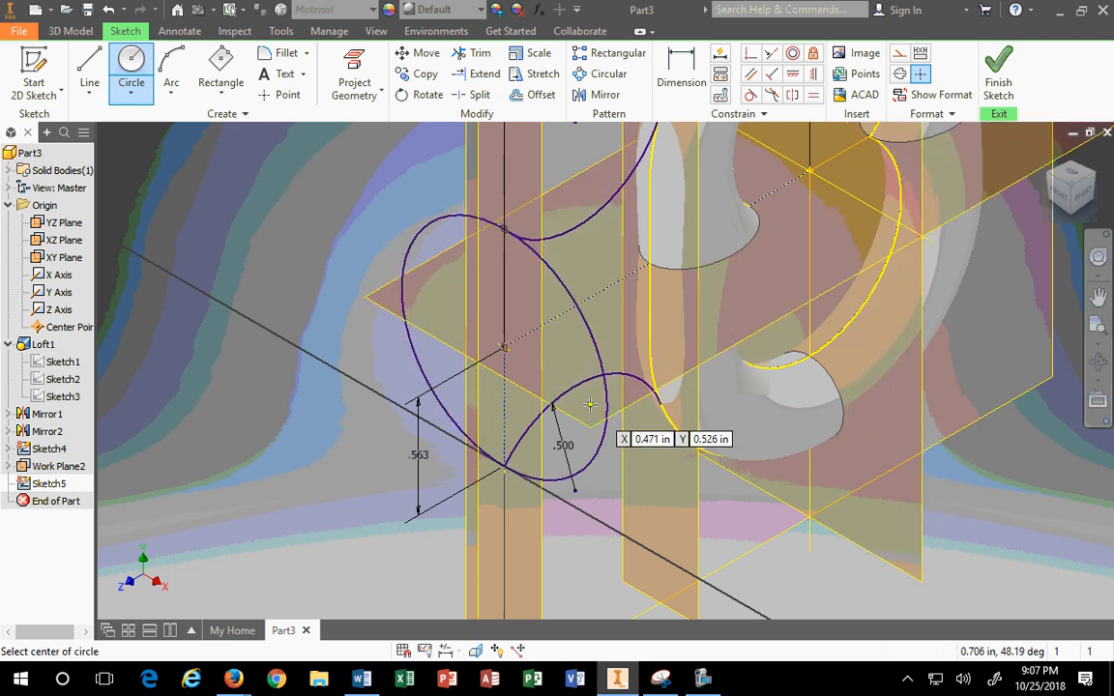
pyautogui.press('Escape')
pyautogui.scroll(-3, 510, 392)
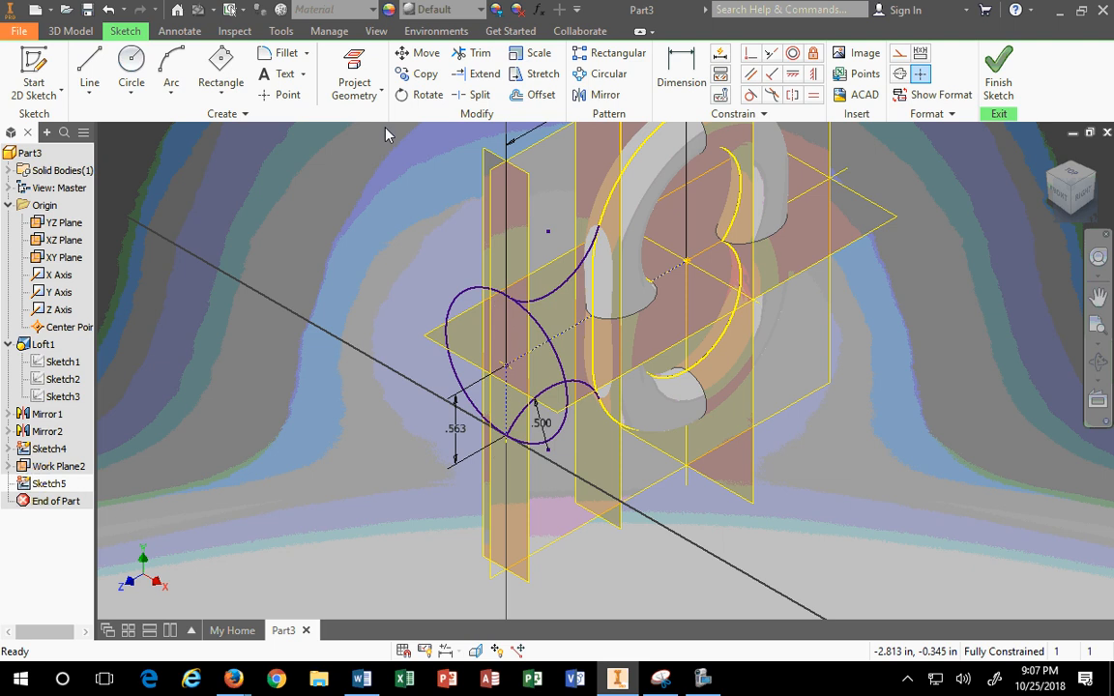
# Step: Add a driven 1.125 diameter dimension to the circle, accepting the over-constrain warning
pyautogui.click(684, 79)
pyautogui.click(451, 310)
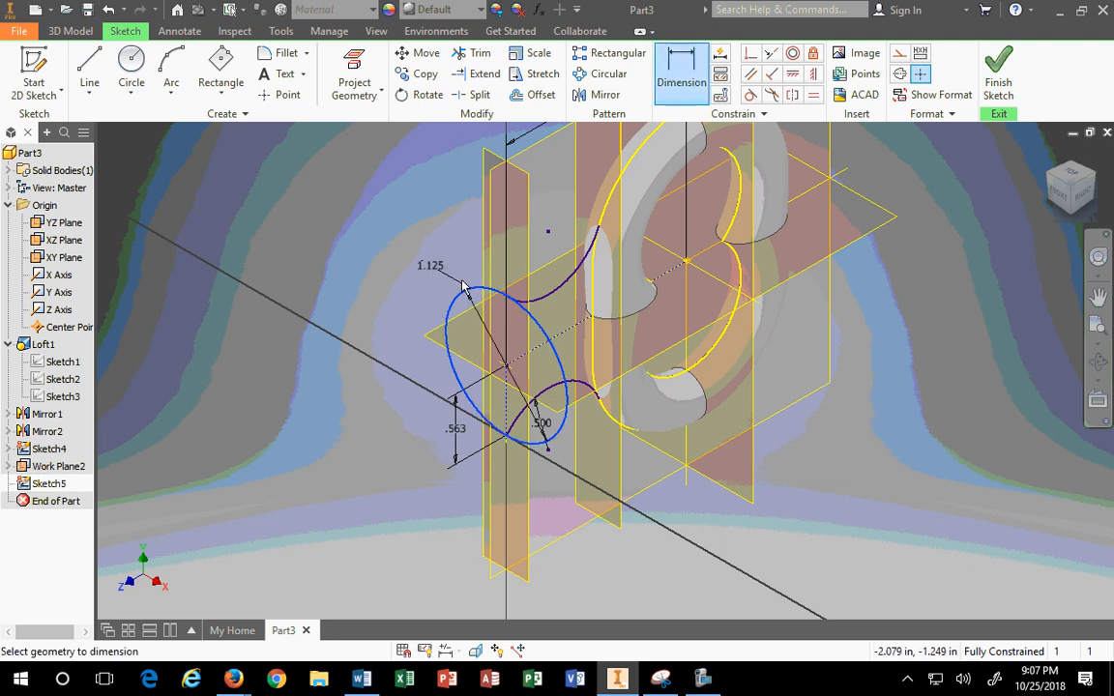
pyautogui.click(368, 239)
pyautogui.click(379, 161)
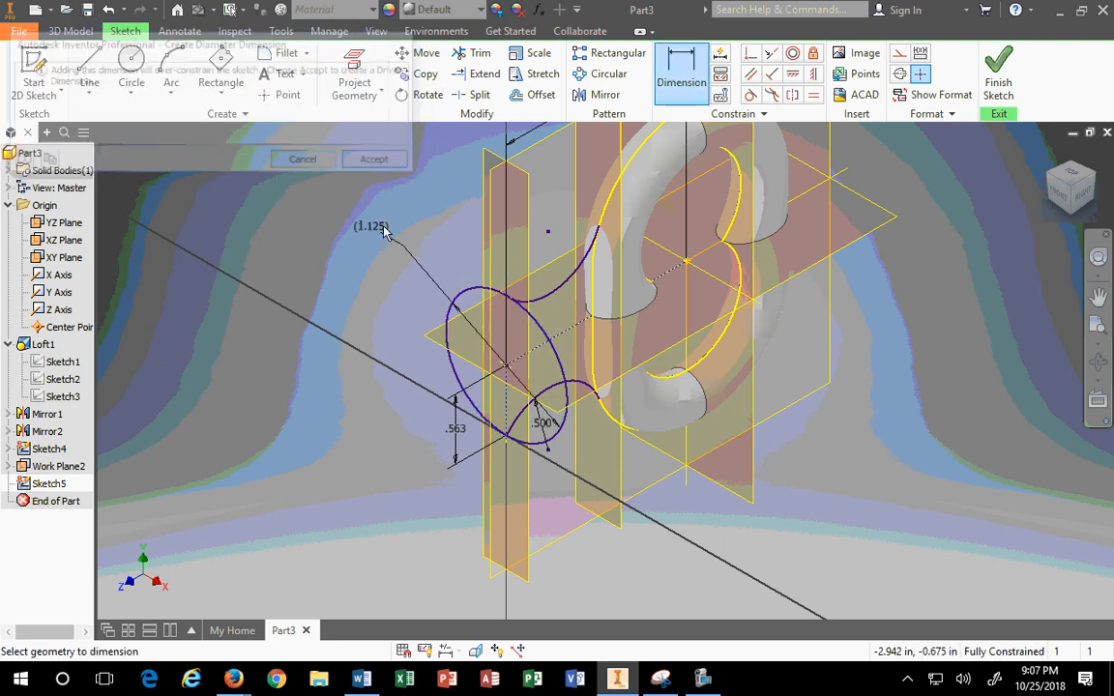
pyautogui.click(381, 240)
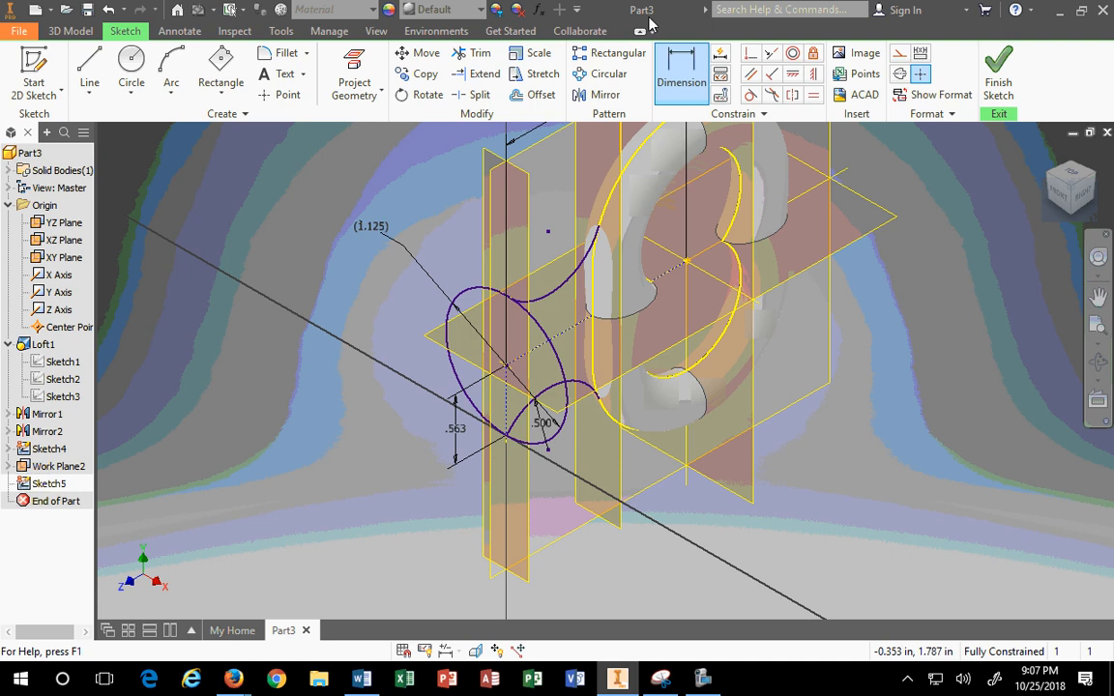
# Step: Dock Inventor beside the reference drawing and finish the 1.125 circle sketch
pyautogui.moveTo(623, 11); pyautogui.dragTo(2, 464)
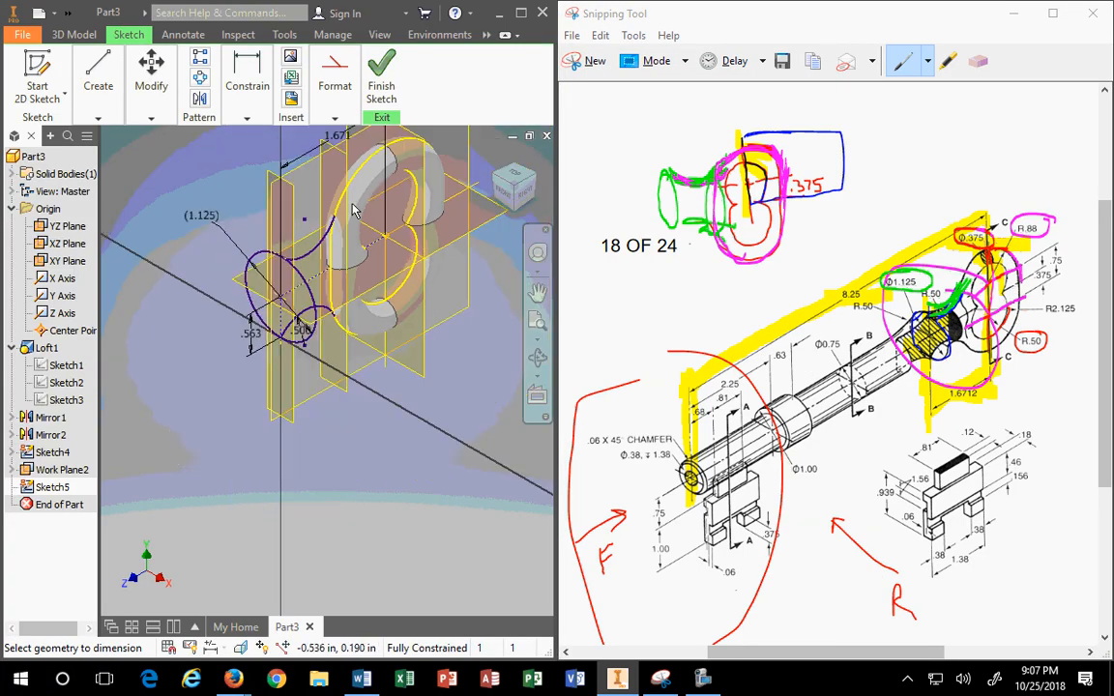
pyautogui.click(381, 85)
pyautogui.scroll(2, 327, 198)
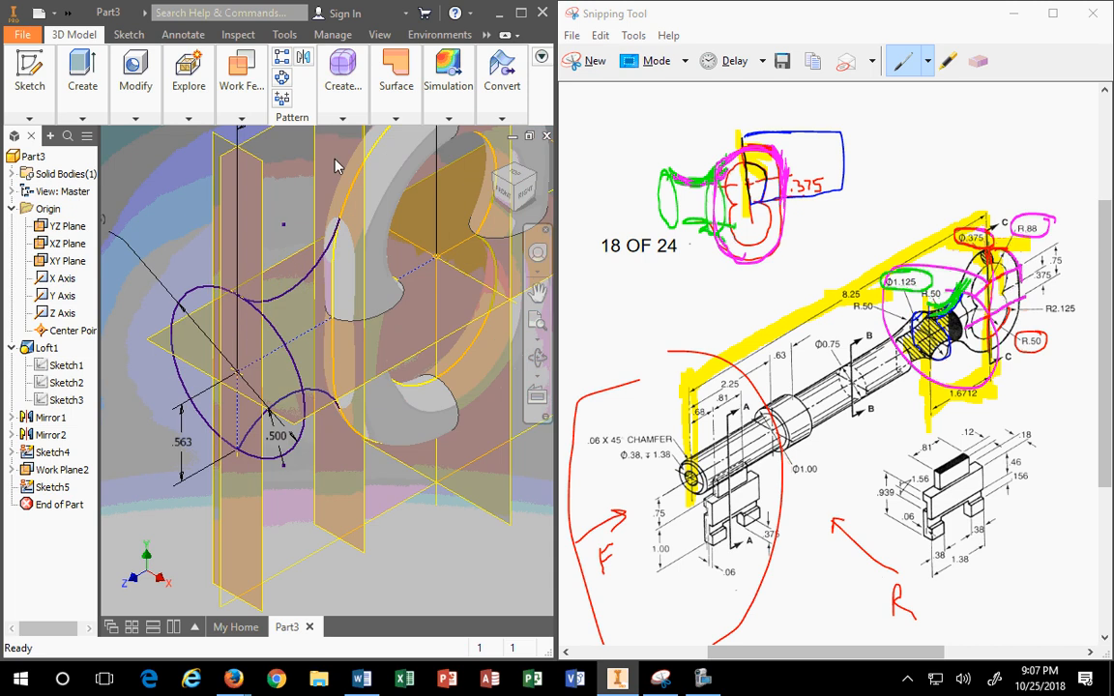
pyautogui.scroll(-4, 338, 271)
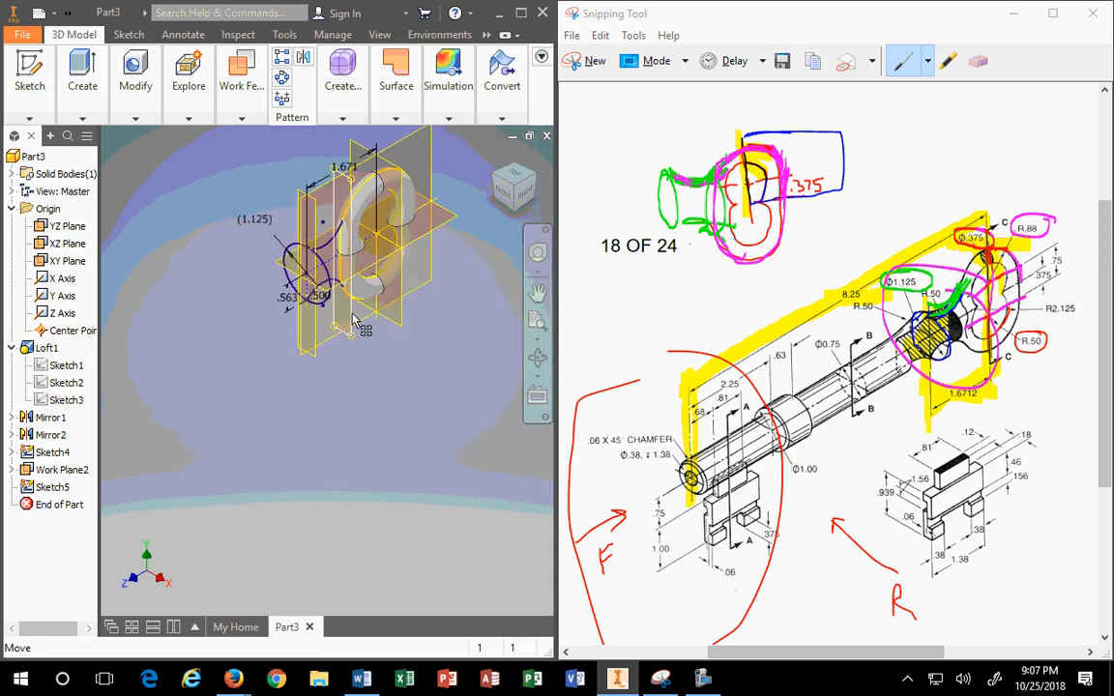
# Step: Start Sketch6 on the bow's work plane in the home view, with Inventor maximized
pyautogui.click(375, 308)
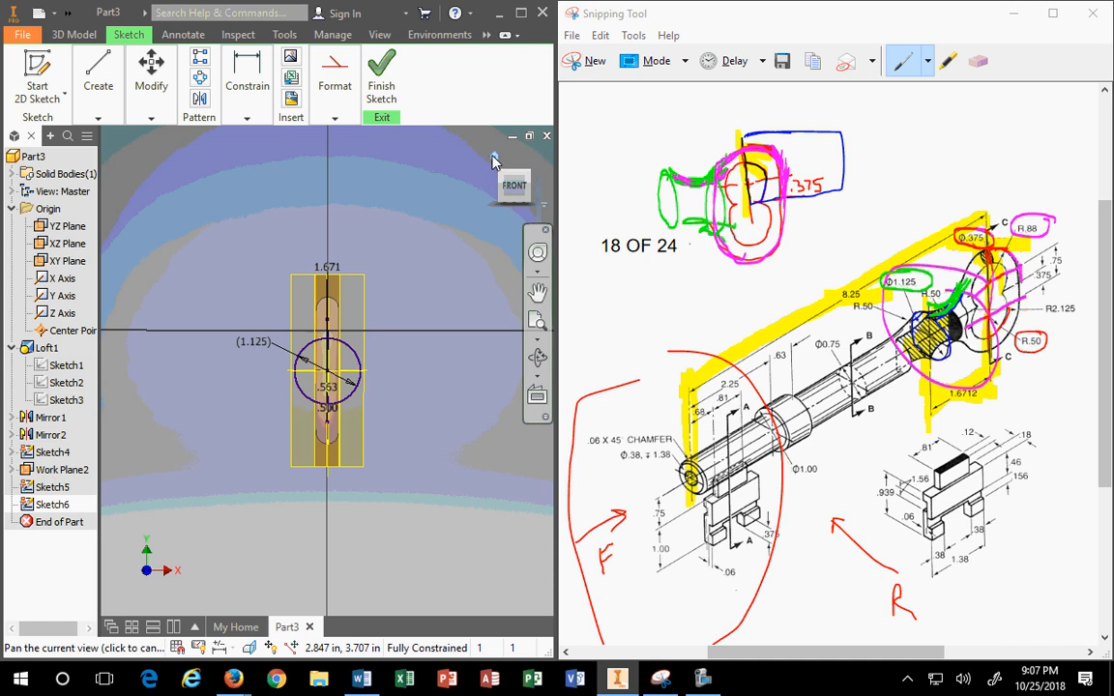
pyautogui.click(495, 157)
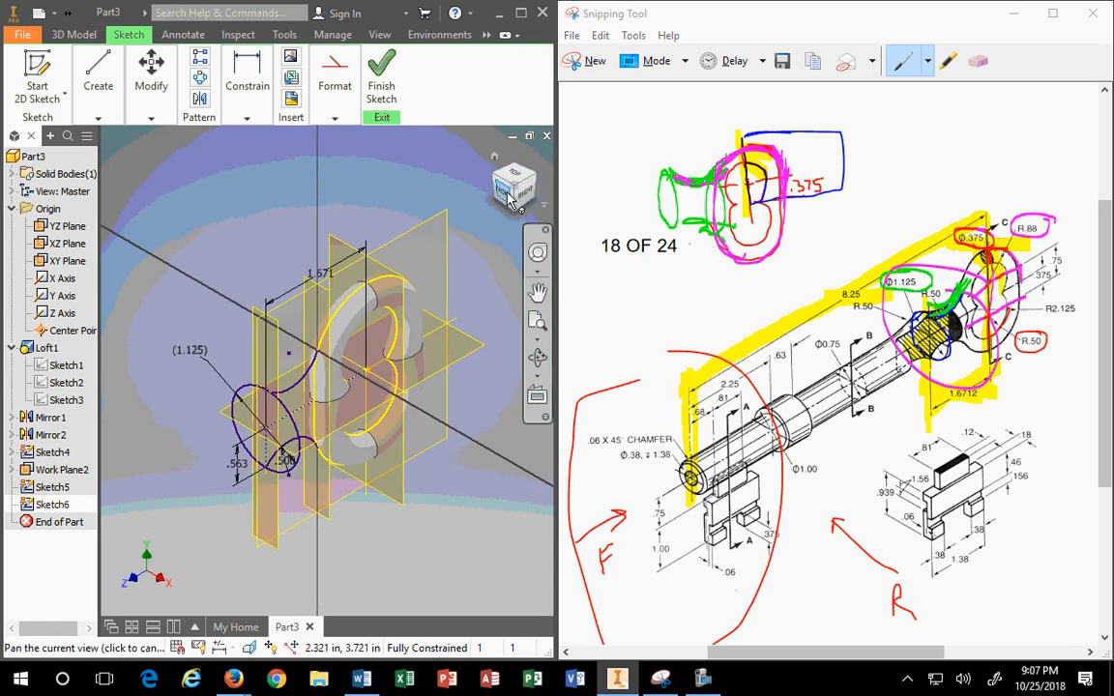
pyautogui.scroll(4, 315, 421)
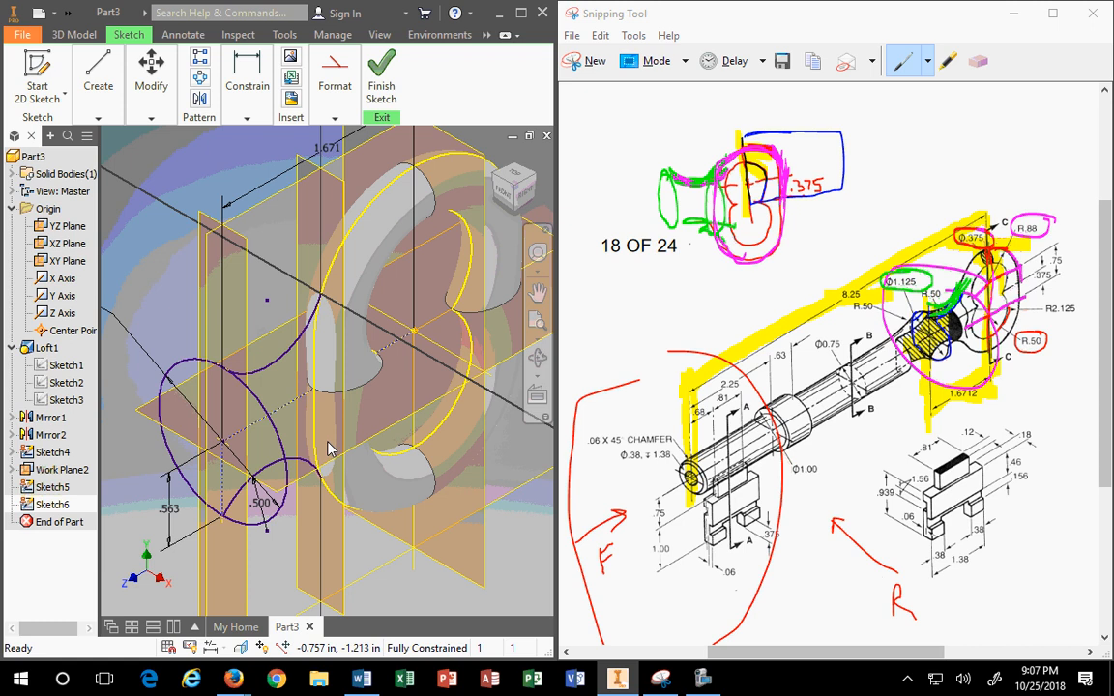
pyautogui.click(520, 13)
# Step: Project the bow's cut edges into Sketch6 as the oval section, redoing it after an undo, and finish
pyautogui.click(356, 89)
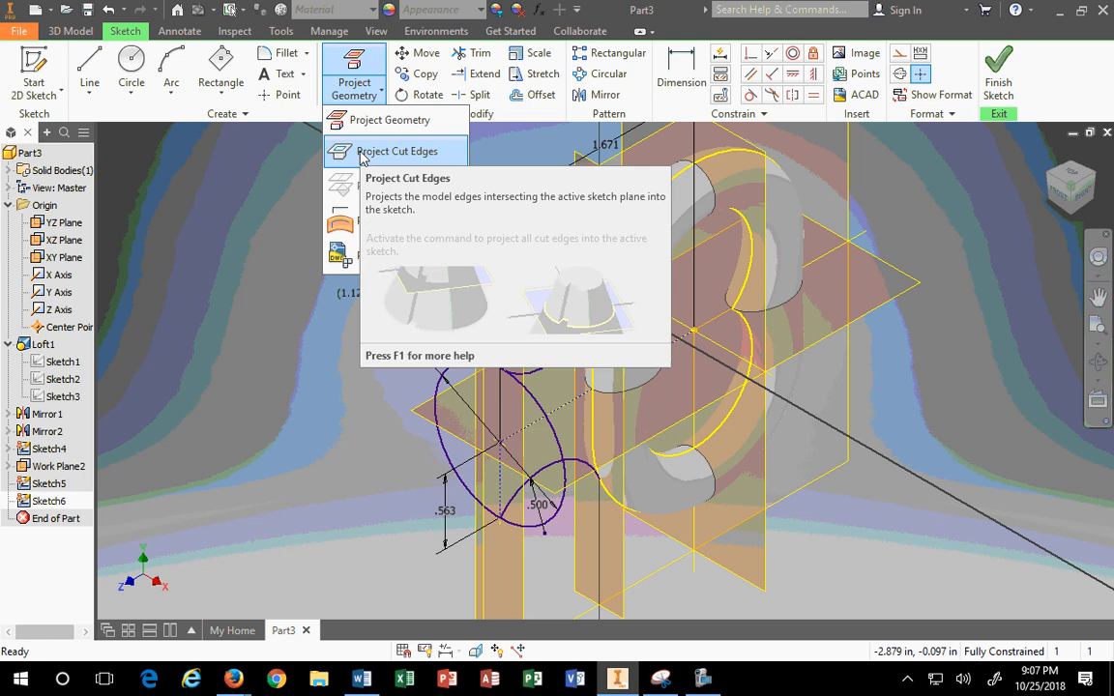
pyautogui.click(362, 153)
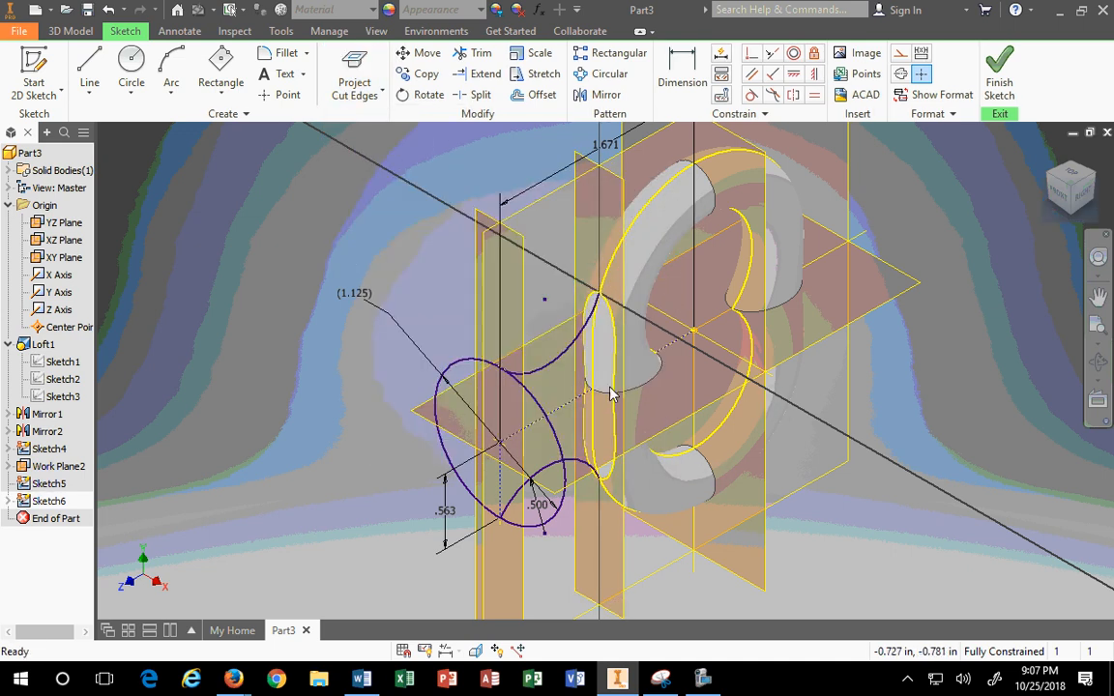
pyautogui.scroll(3, 616, 377)
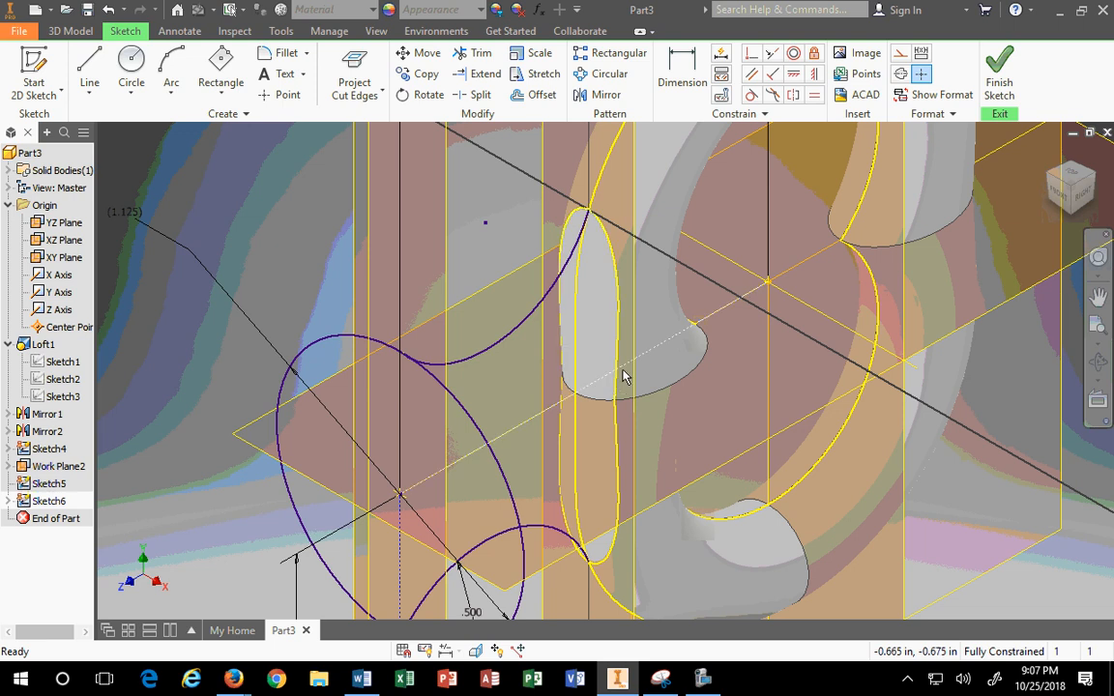
pyautogui.moveTo(651, 404)
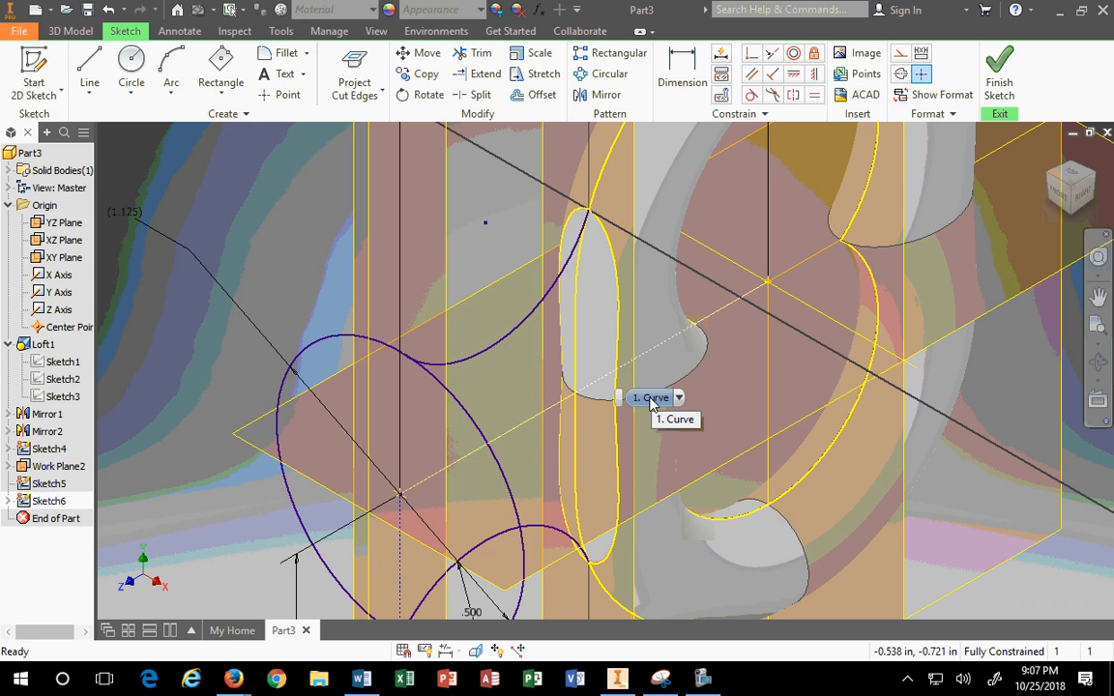
pyautogui.click(108, 11)
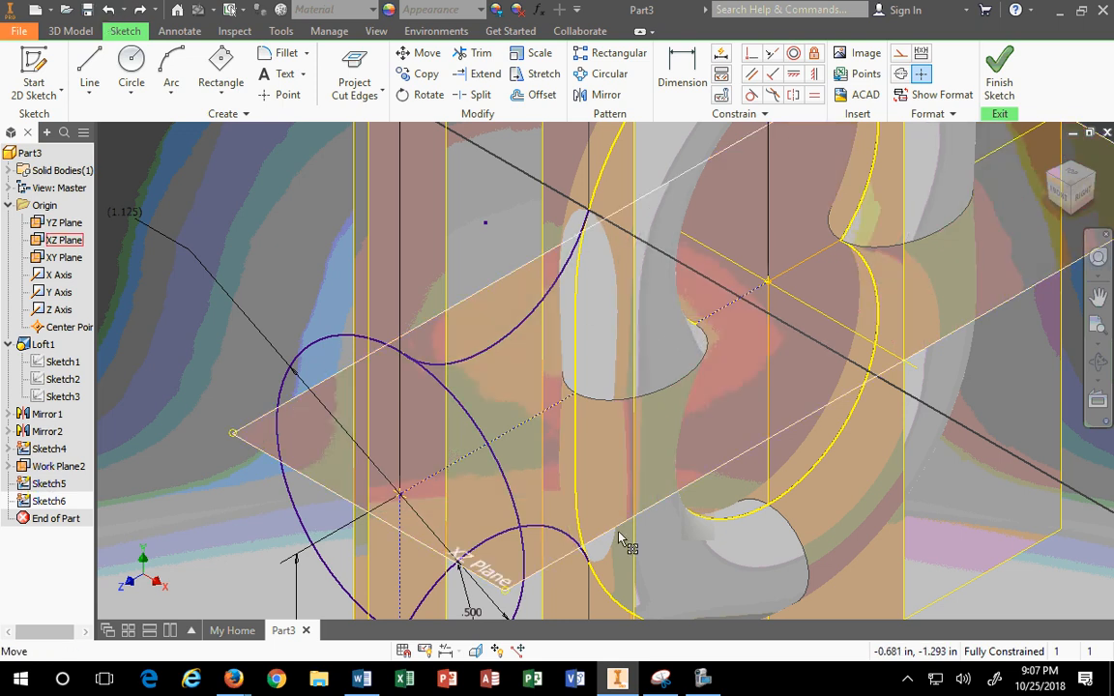
pyautogui.click(356, 90)
pyautogui.click(360, 151)
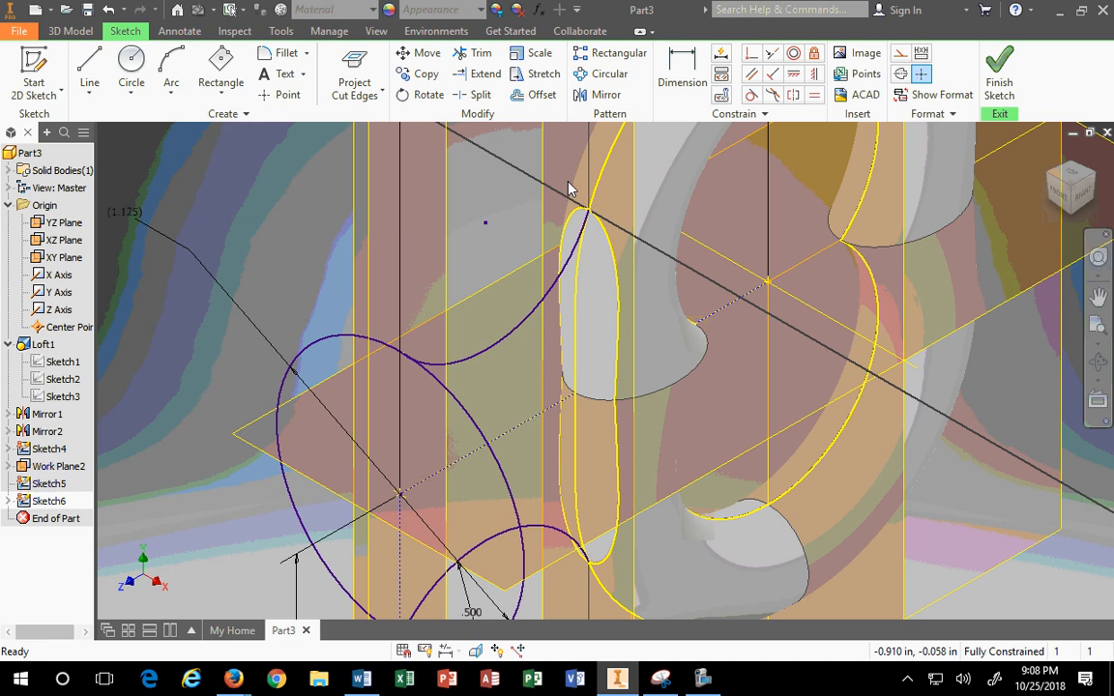
pyautogui.click(999, 77)
# Step: Start a Loft feature from the 3D Model tab
pyautogui.click(174, 78)
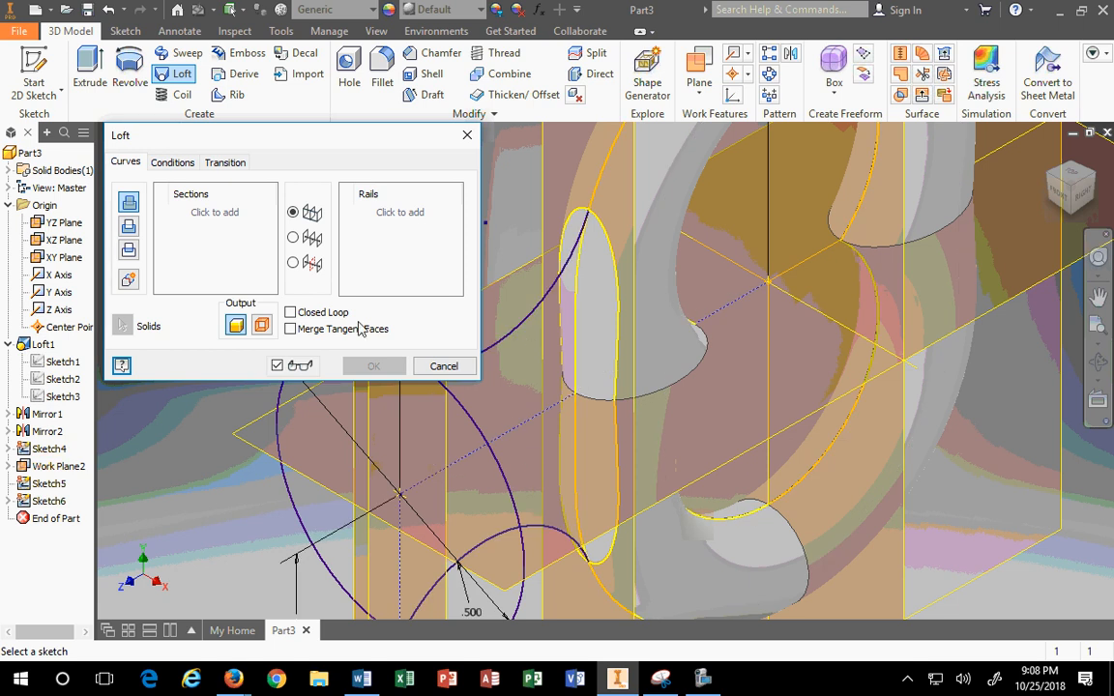
# Step: Add the Sketch5 circle and Sketch6 oval as loft sections using sketch selection
pyautogui.moveTo(353, 145); pyautogui.dragTo(932, 59)
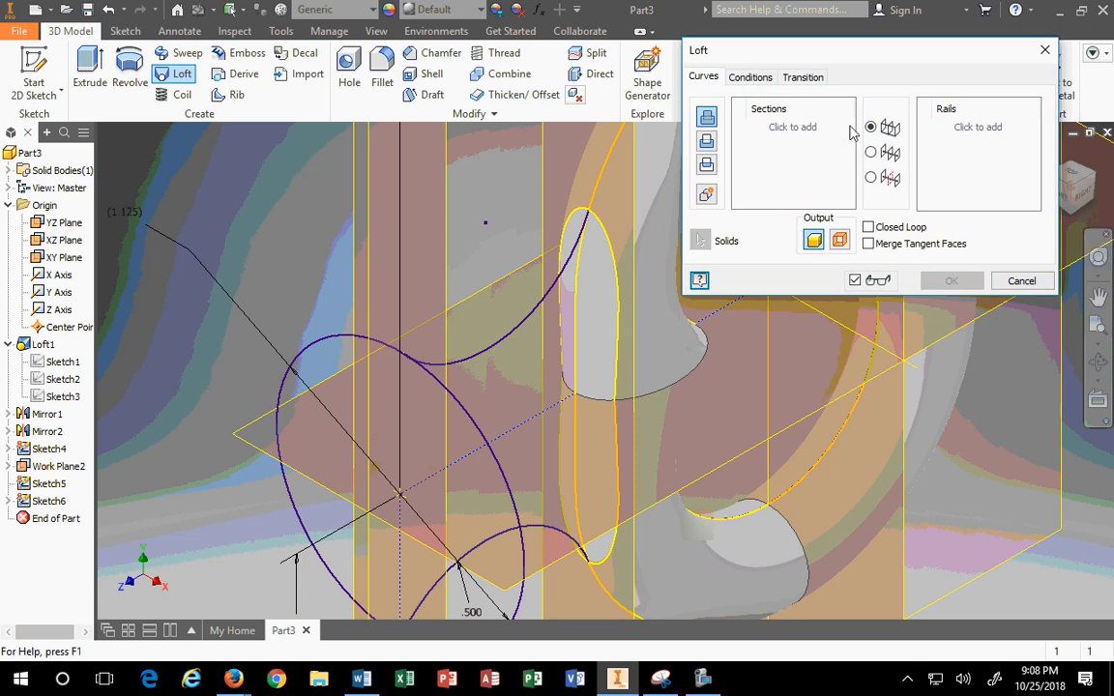
pyautogui.click(706, 193)
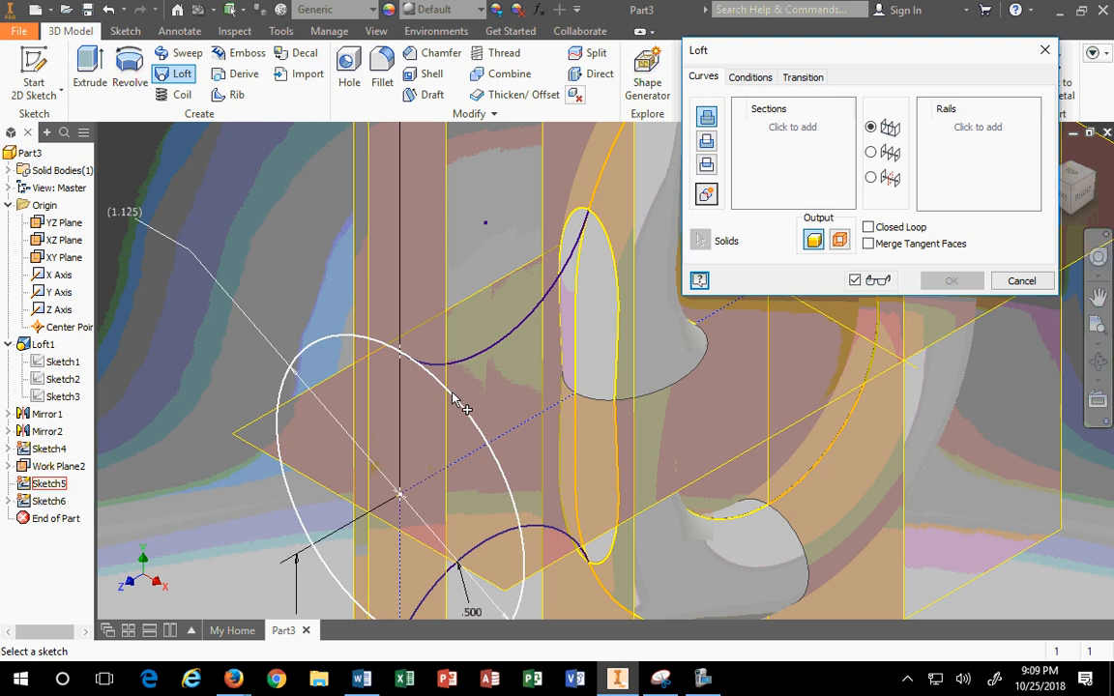
pyautogui.click(455, 397)
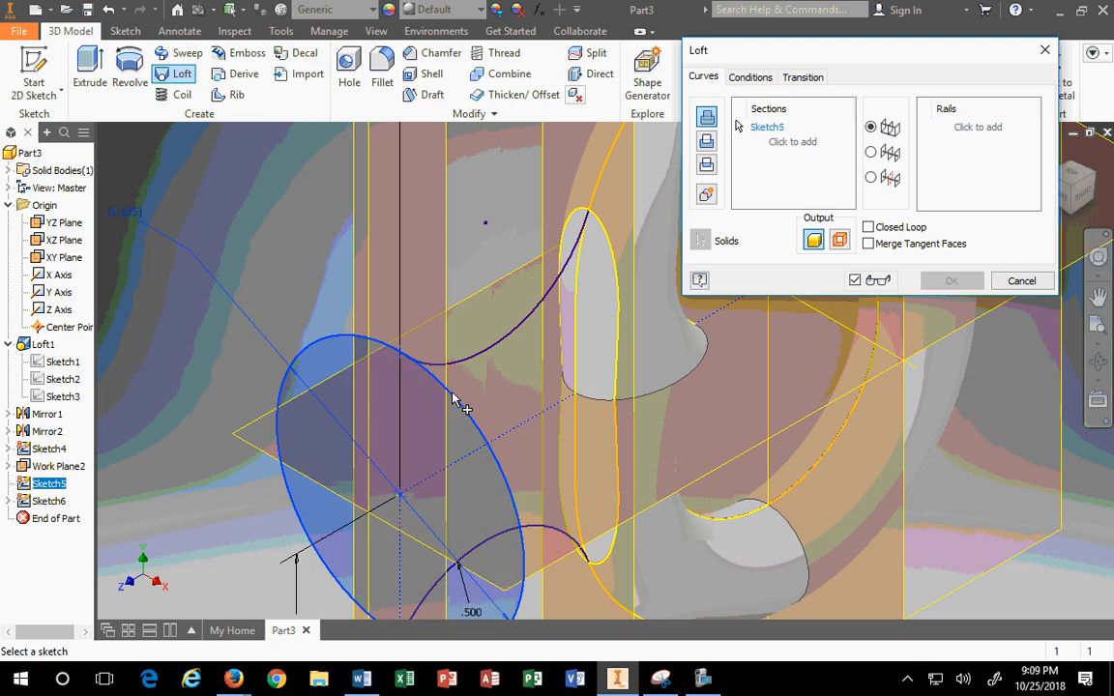
pyautogui.click(604, 239)
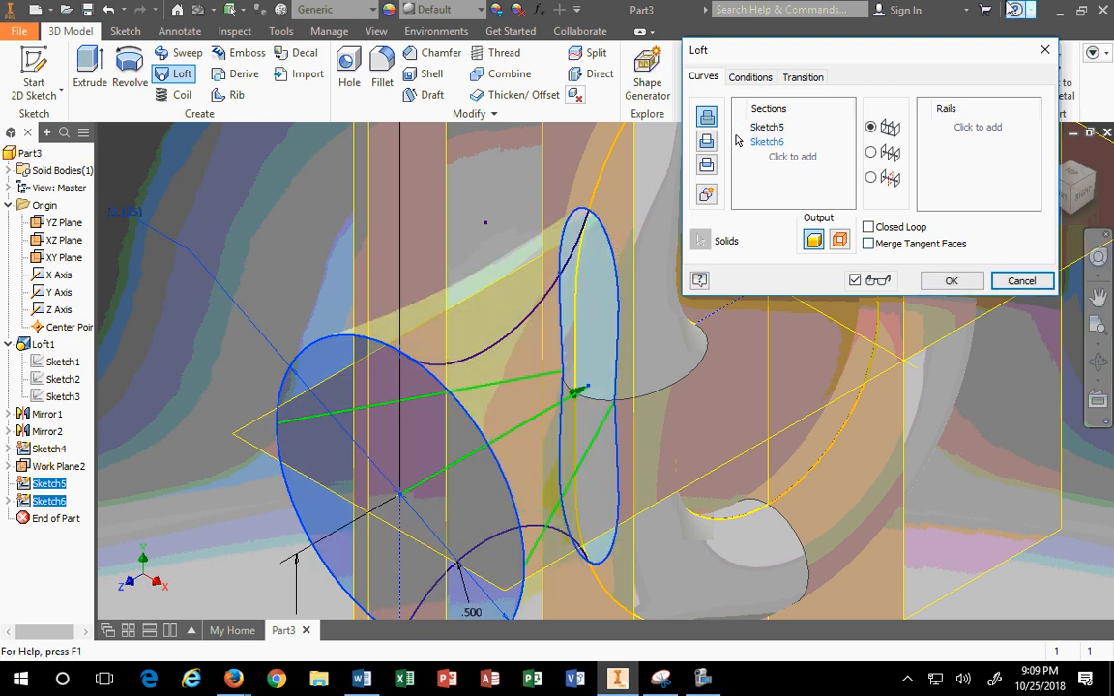
# Step: View the model from the right, begin picking a rail, then cancel the loft
pyautogui.moveTo(921, 58)
pyautogui.mouseDown()
pyautogui.moveTo(900, 12)
pyautogui.moveTo(900, 26)
pyautogui.mouseUp()
pyautogui.click(1082, 194)
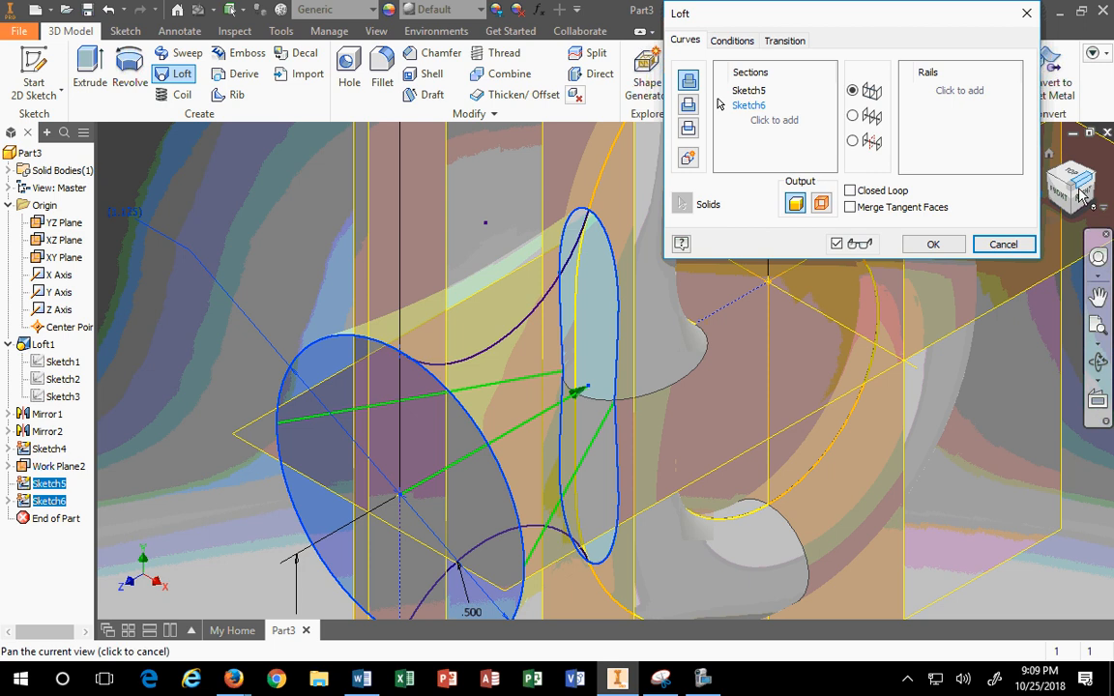
pyautogui.scroll(3, 573, 340)
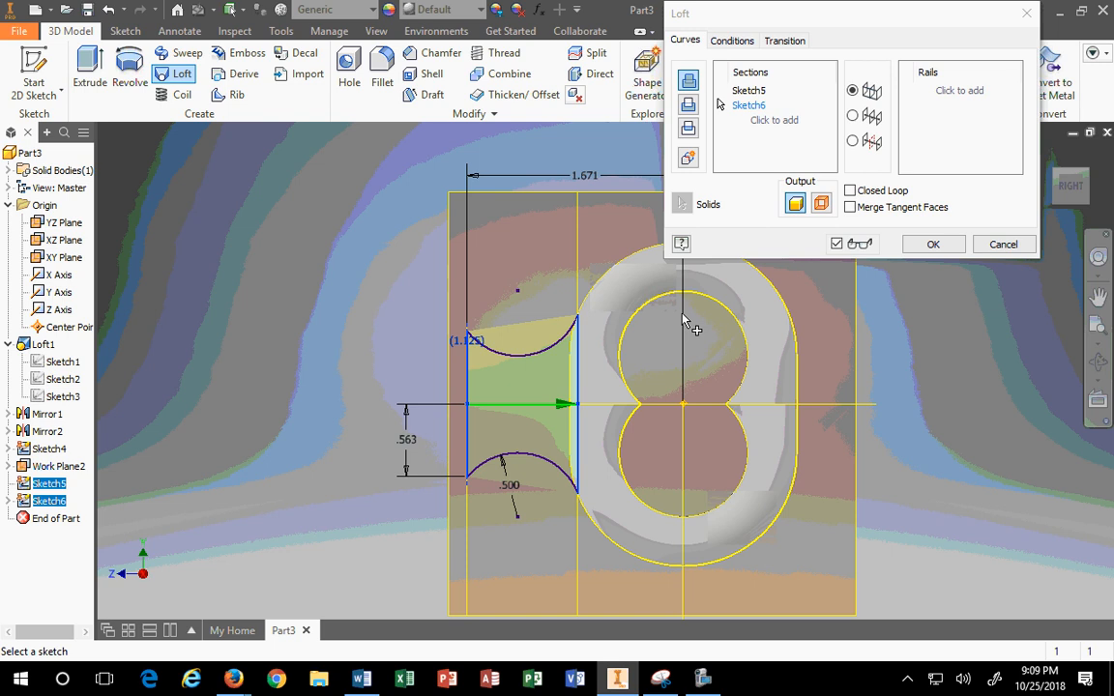
pyautogui.click(958, 88)
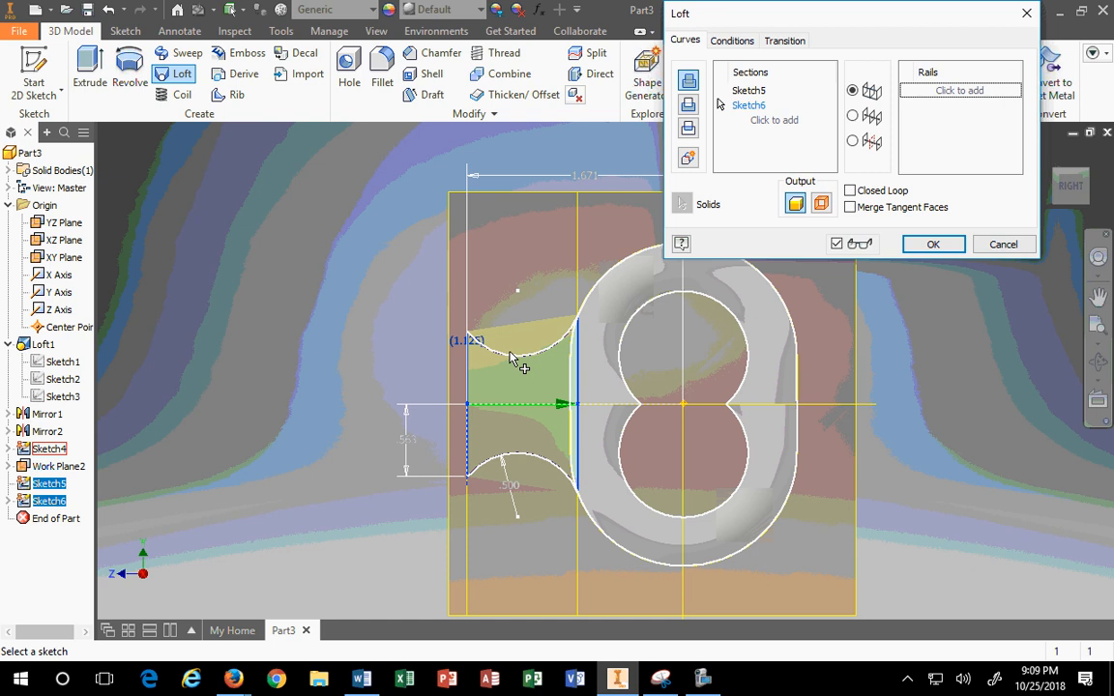
pyautogui.moveTo(773, 17); pyautogui.dragTo(879, 17)
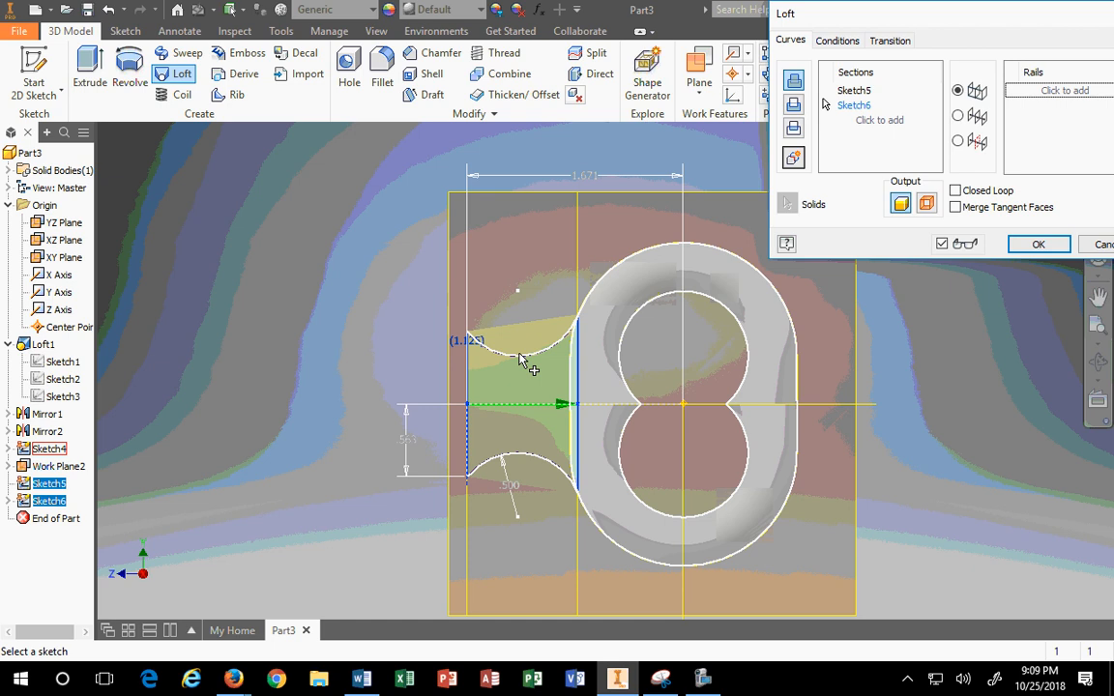
pyautogui.click(1105, 245)
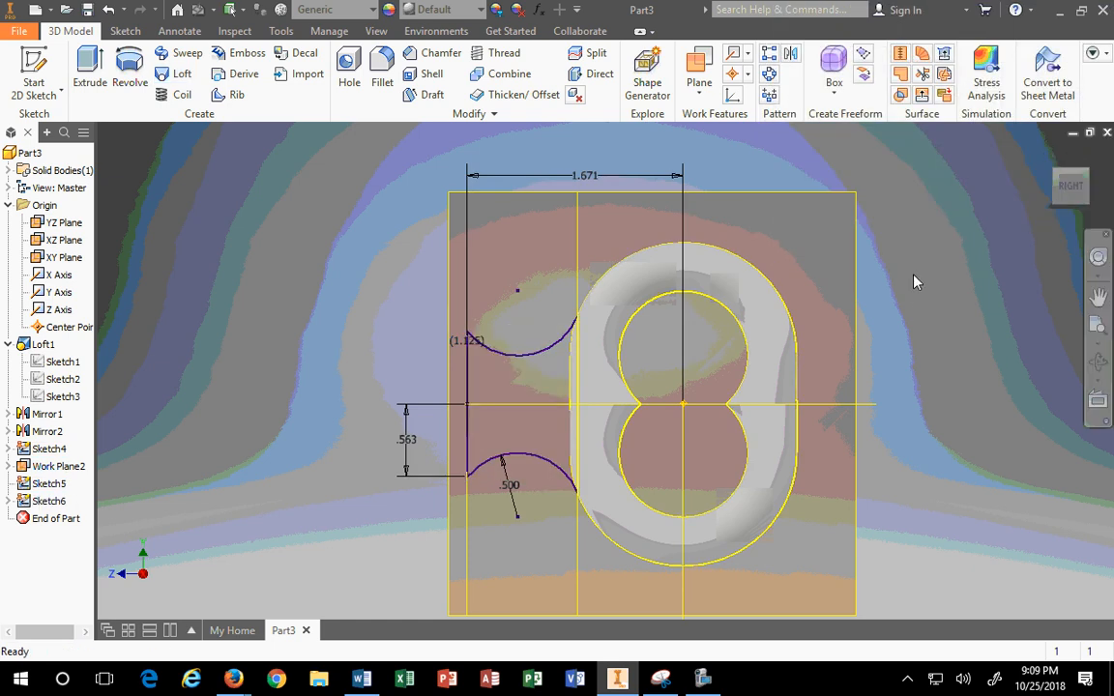
# Step: Reopen the rail sketch, make the figure-8 curves and left vertical line construction, and finish
pyautogui.click(510, 362)
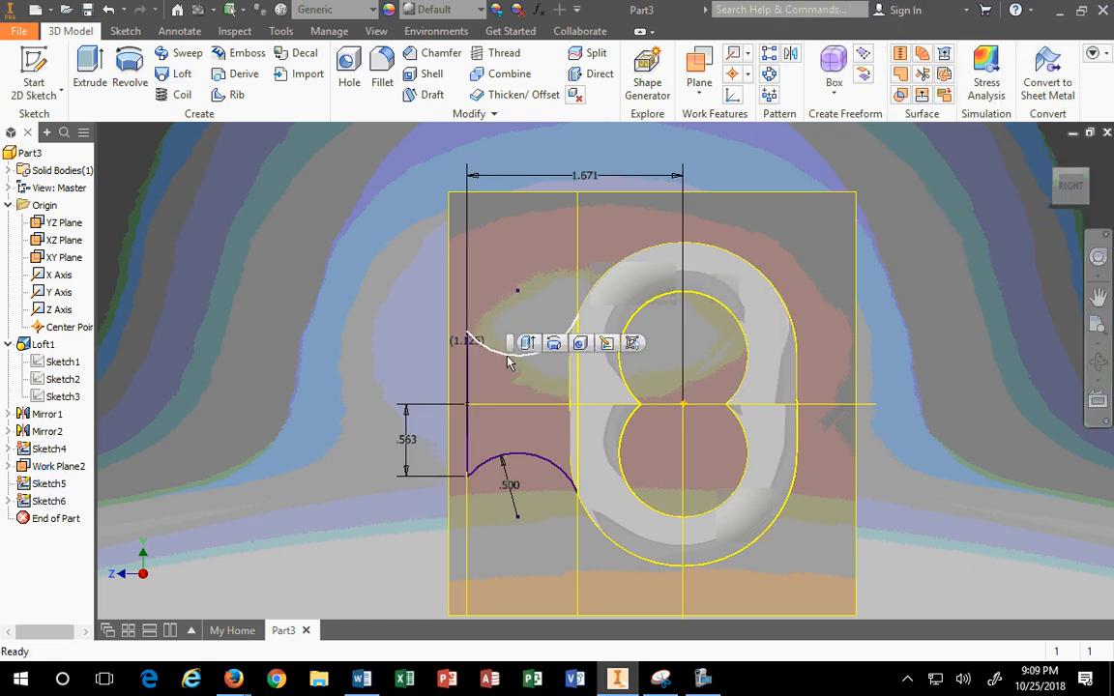
pyautogui.click(633, 344)
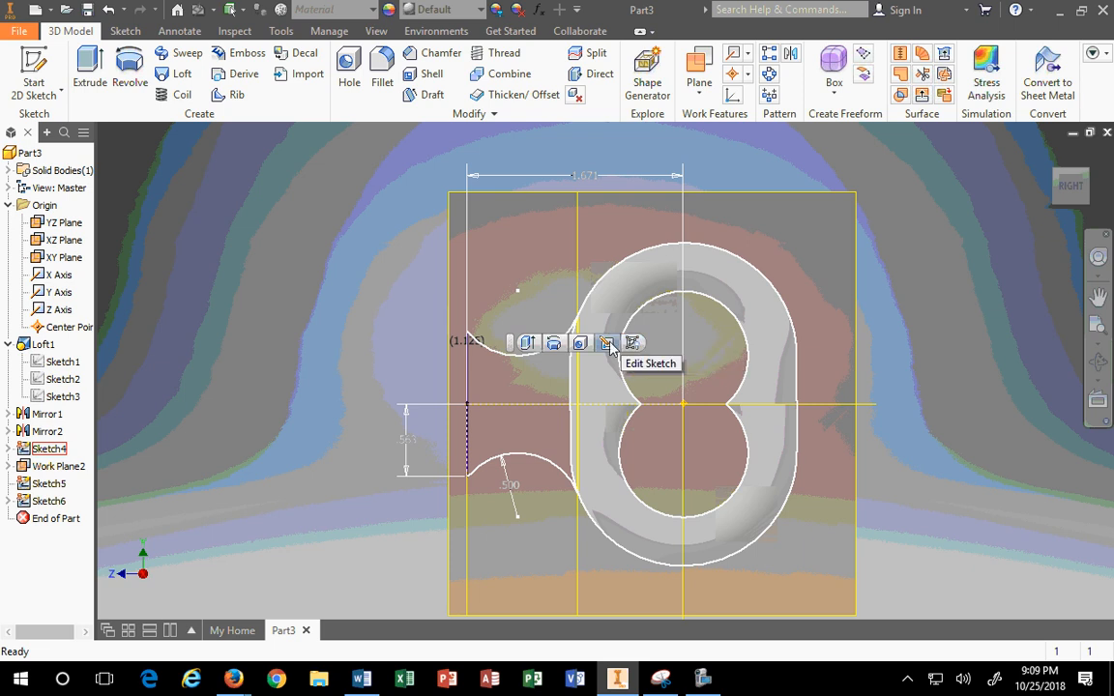
pyautogui.click(606, 344)
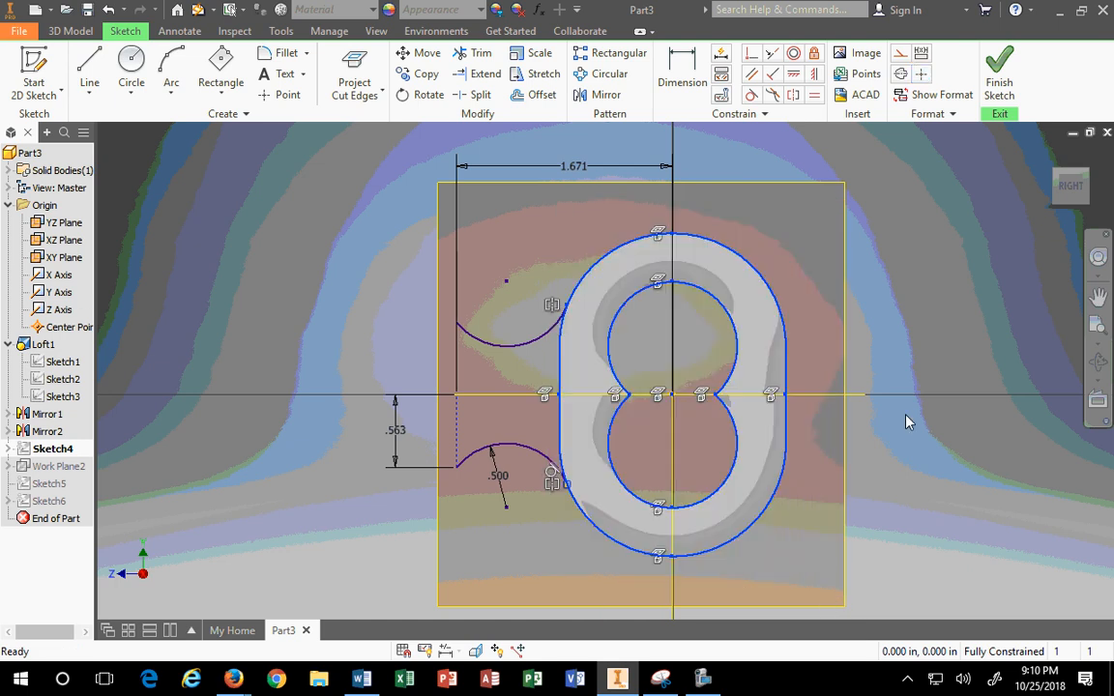
pyautogui.click(900, 54)
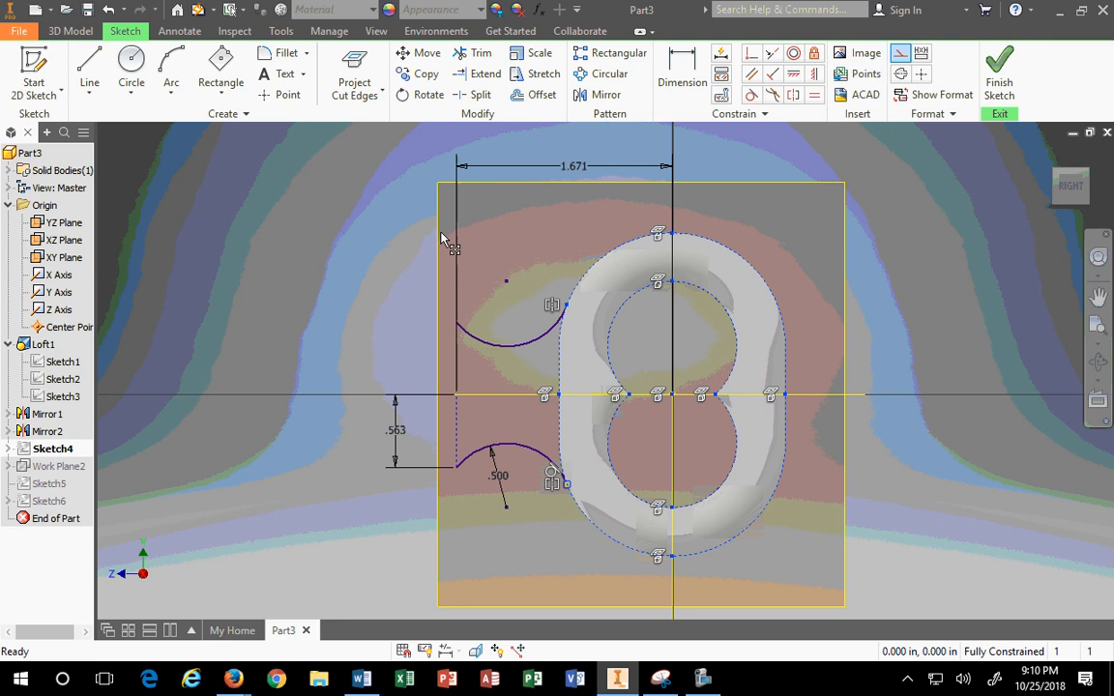
pyautogui.moveTo(419, 271)
pyautogui.mouseDown()
pyautogui.moveTo(484, 440)
pyautogui.moveTo(489, 520)
pyautogui.mouseUp()
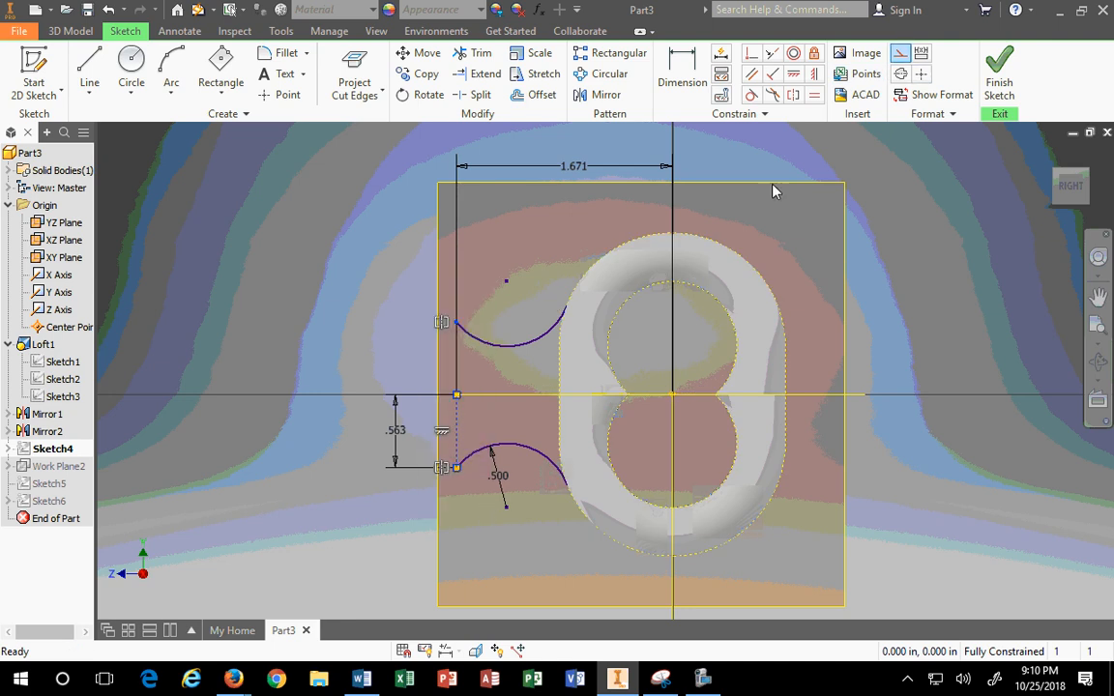
pyautogui.click(899, 54)
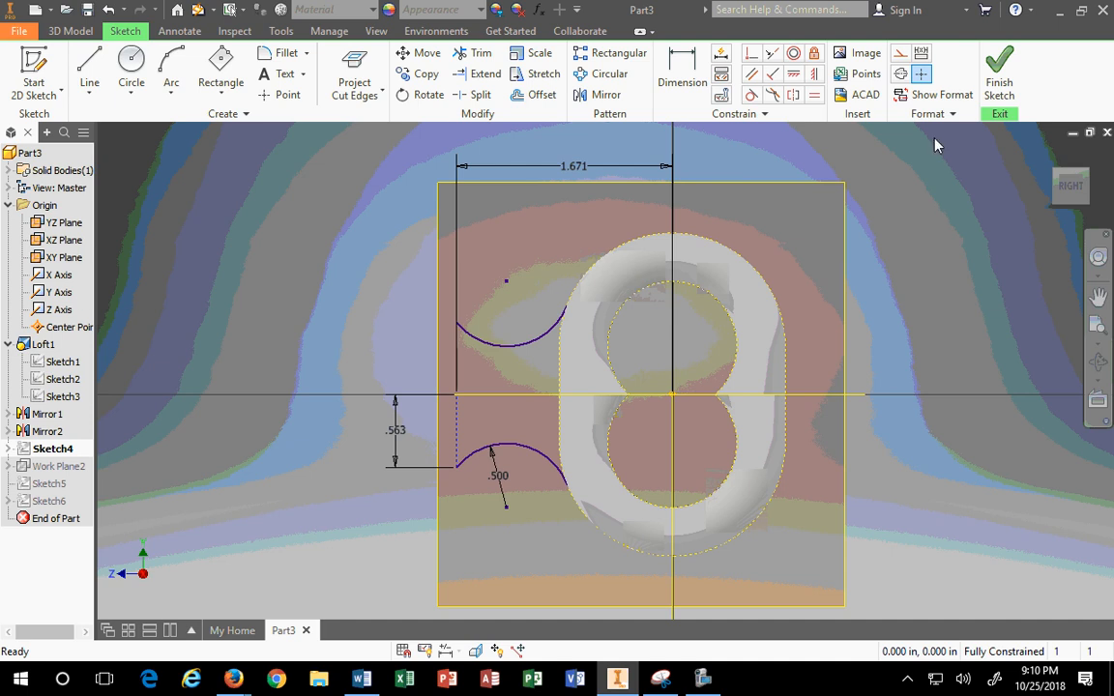
pyautogui.click(985, 60)
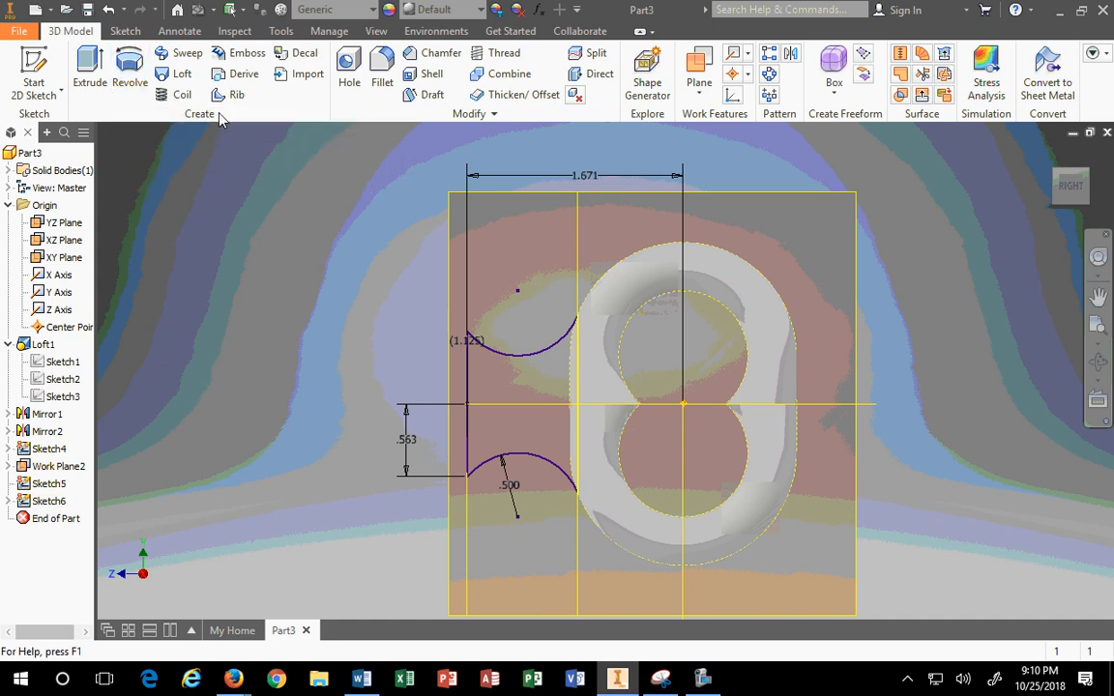
pyautogui.click(160, 73)
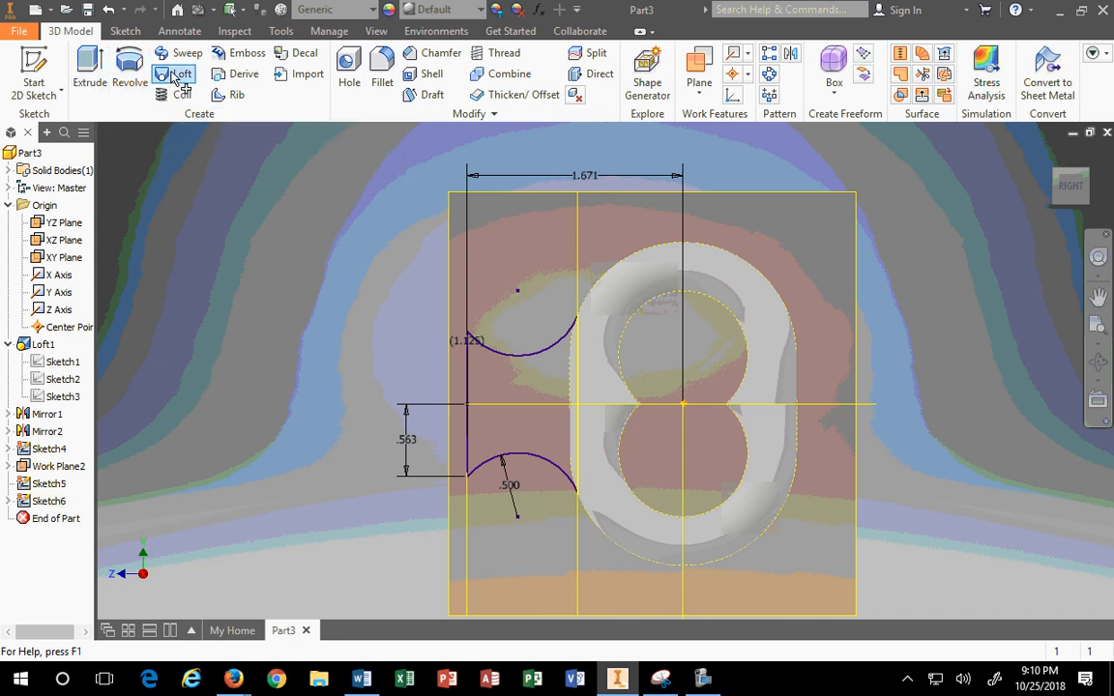
pyautogui.click(836, 91)
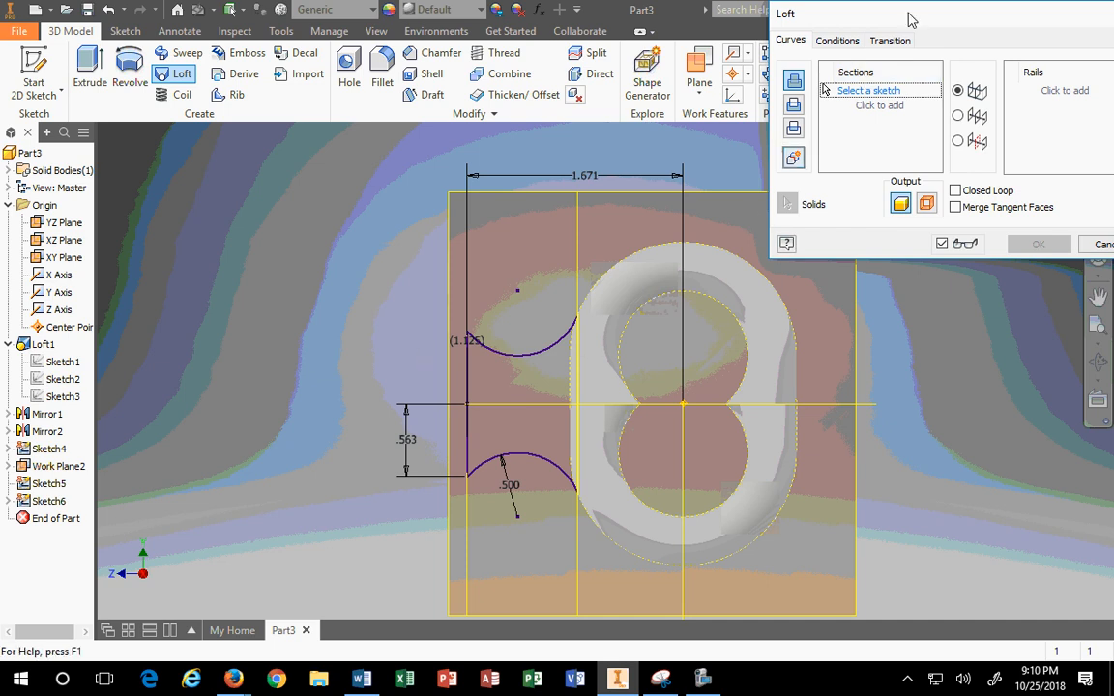
pyautogui.moveTo(821, 17); pyautogui.dragTo(104, 45)
pyautogui.click(1049, 153)
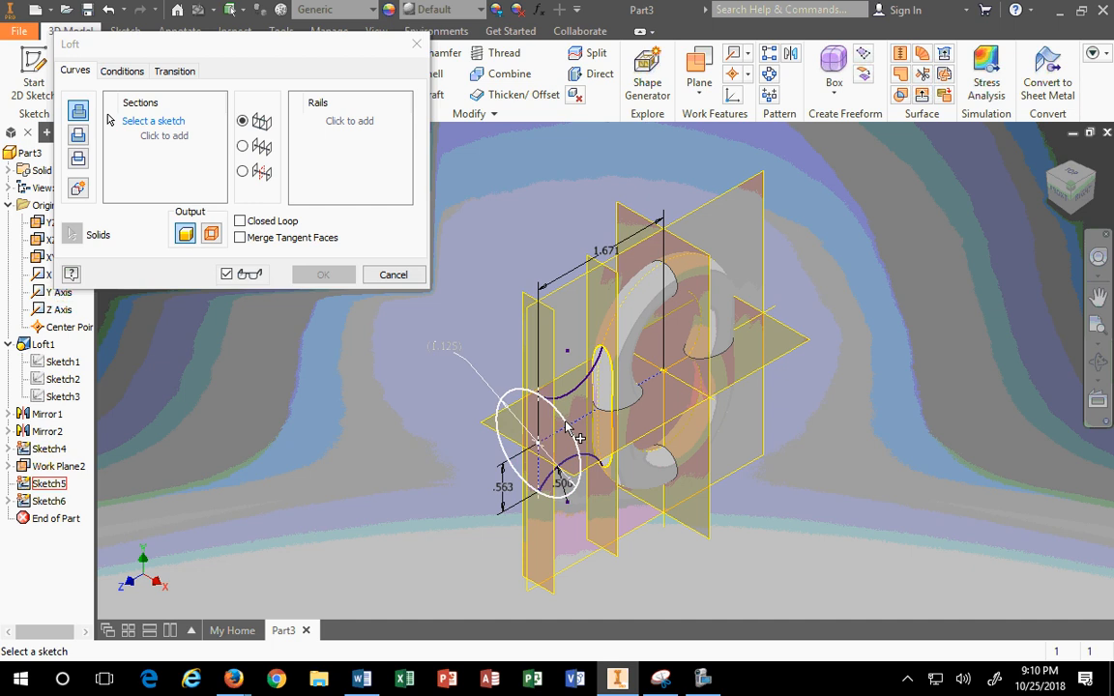
pyautogui.click(567, 427)
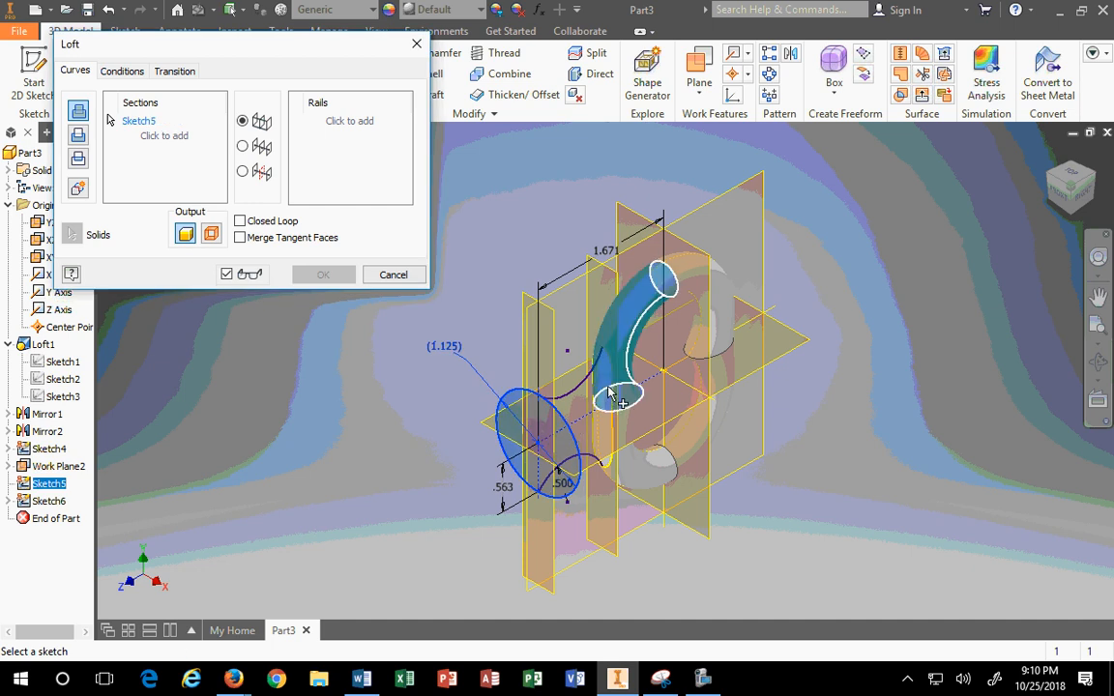
pyautogui.click(613, 373)
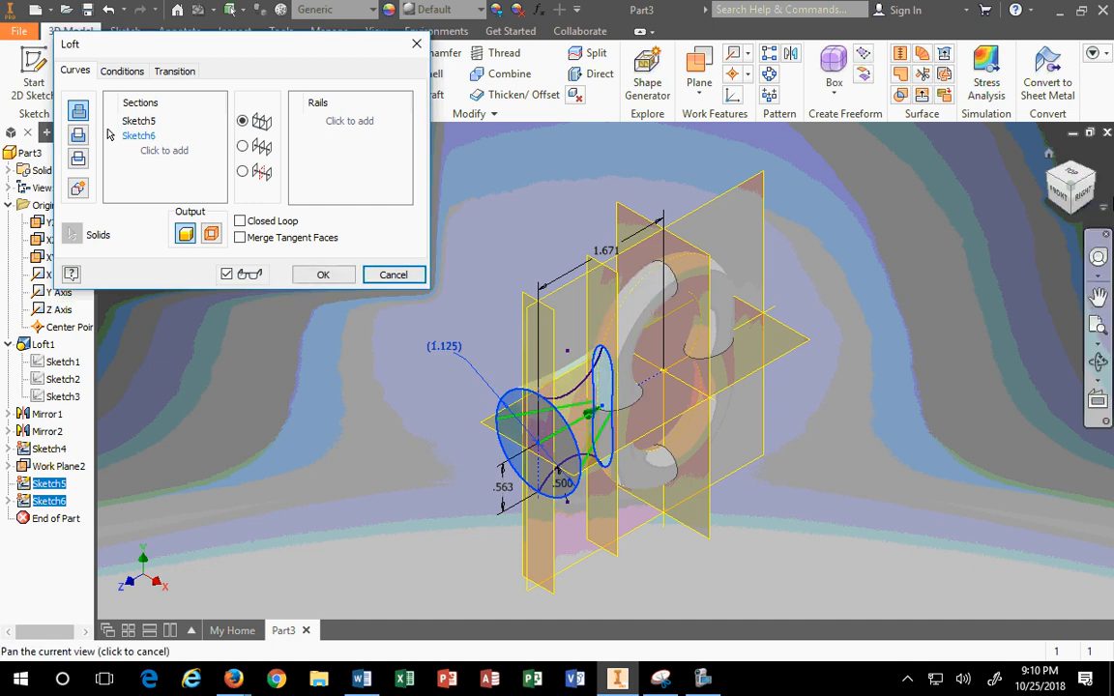
pyautogui.click(1082, 196)
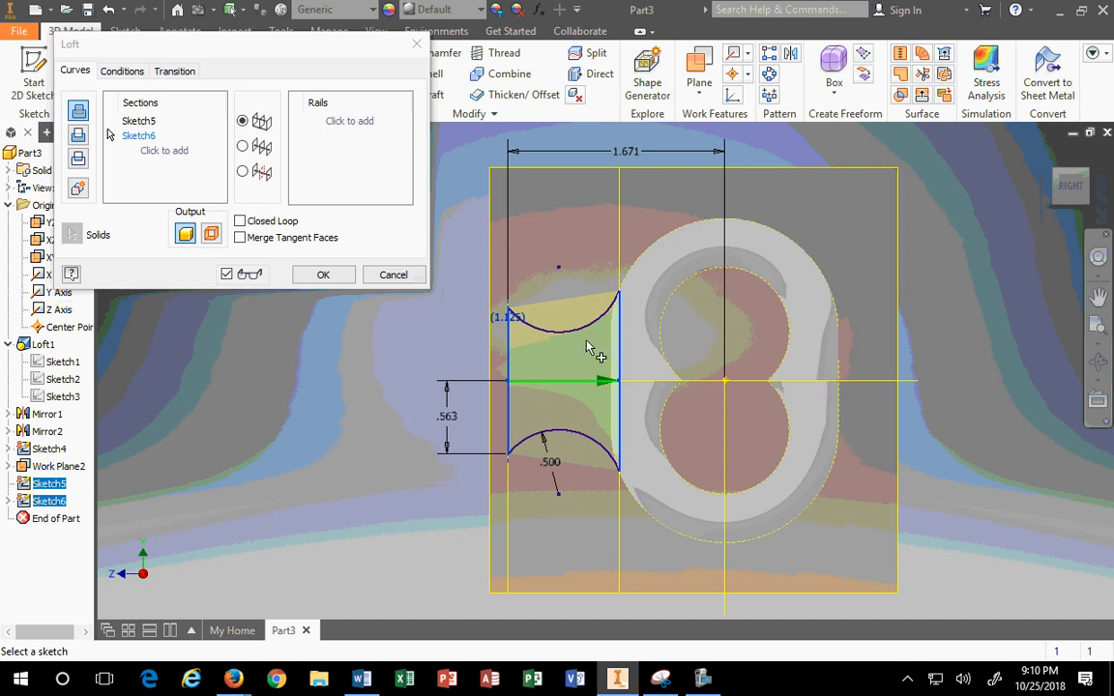
pyautogui.click(325, 111)
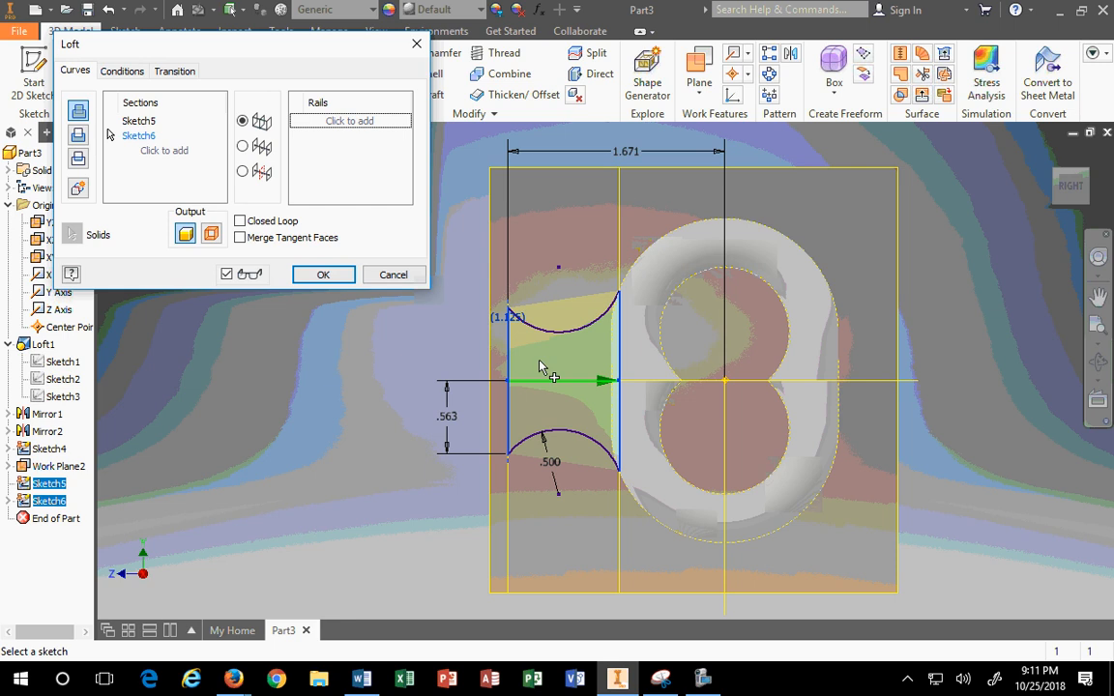
pyautogui.click(311, 121)
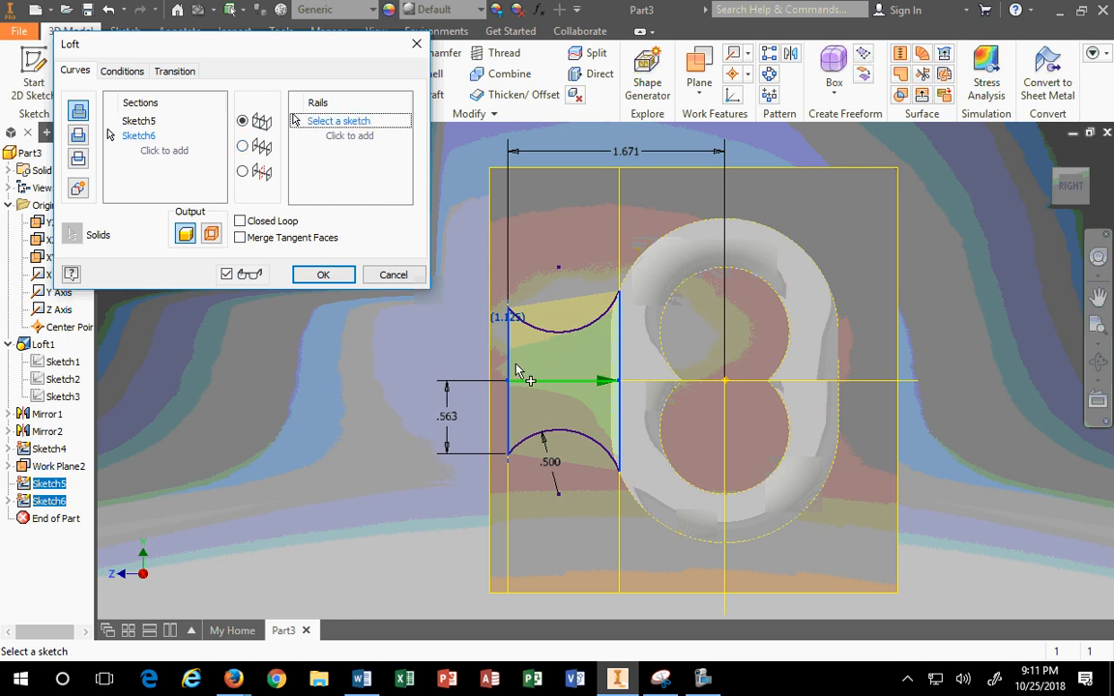
pyautogui.click(564, 331)
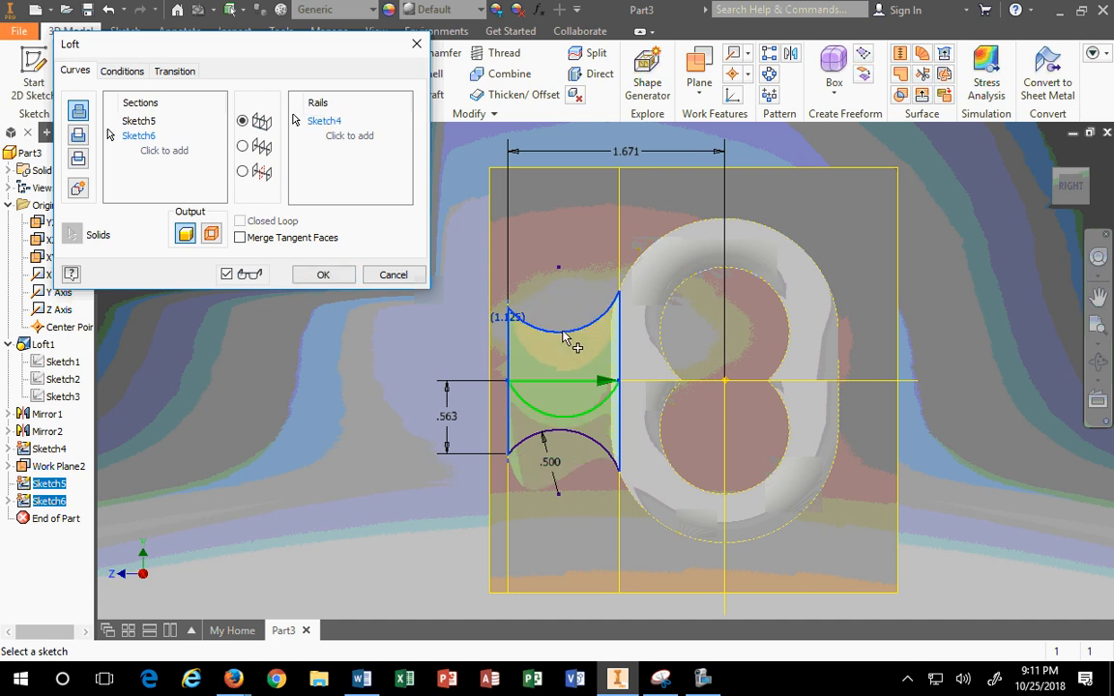
pyautogui.click(566, 438)
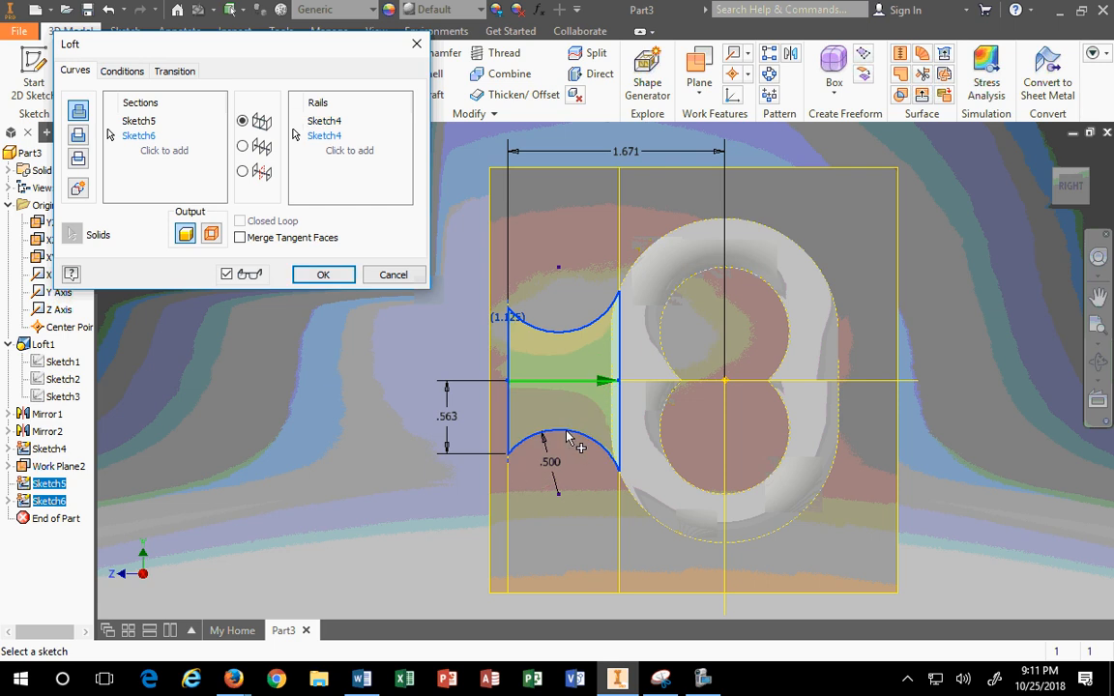
pyautogui.click(1049, 155)
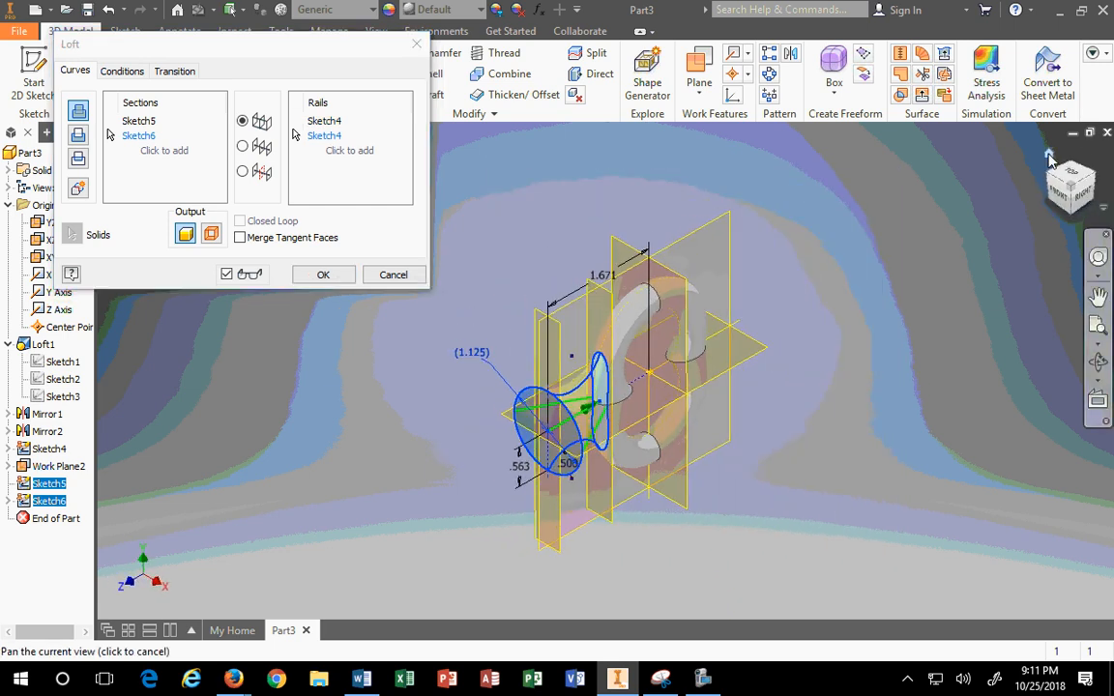
pyautogui.click(1072, 173)
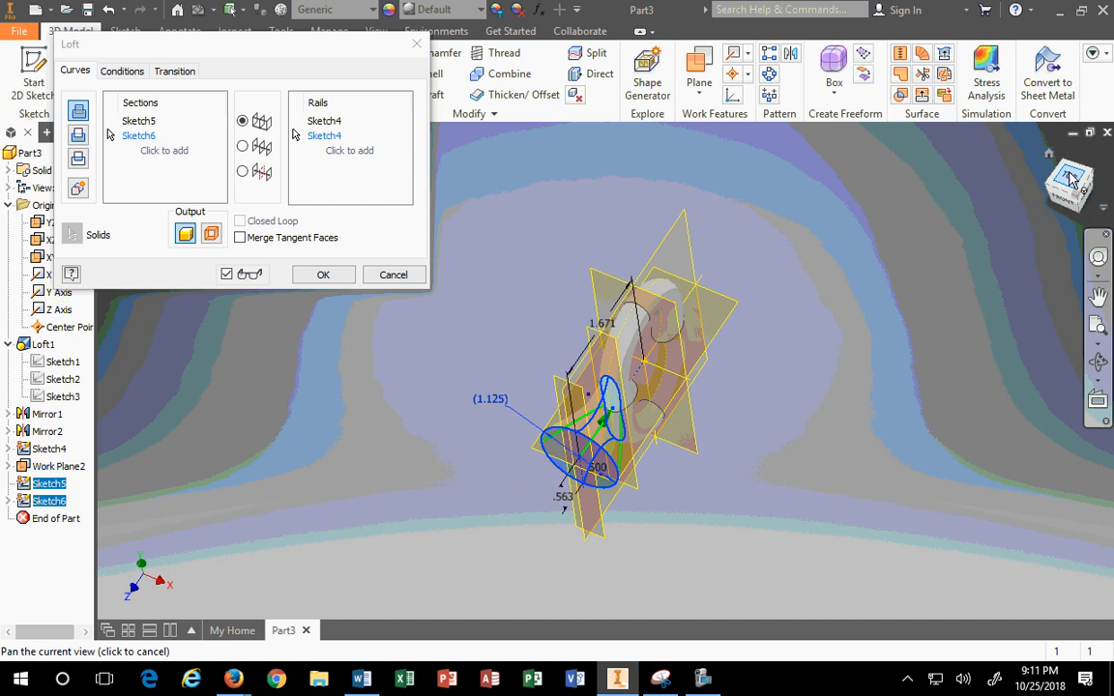
pyautogui.scroll(5, 616, 436)
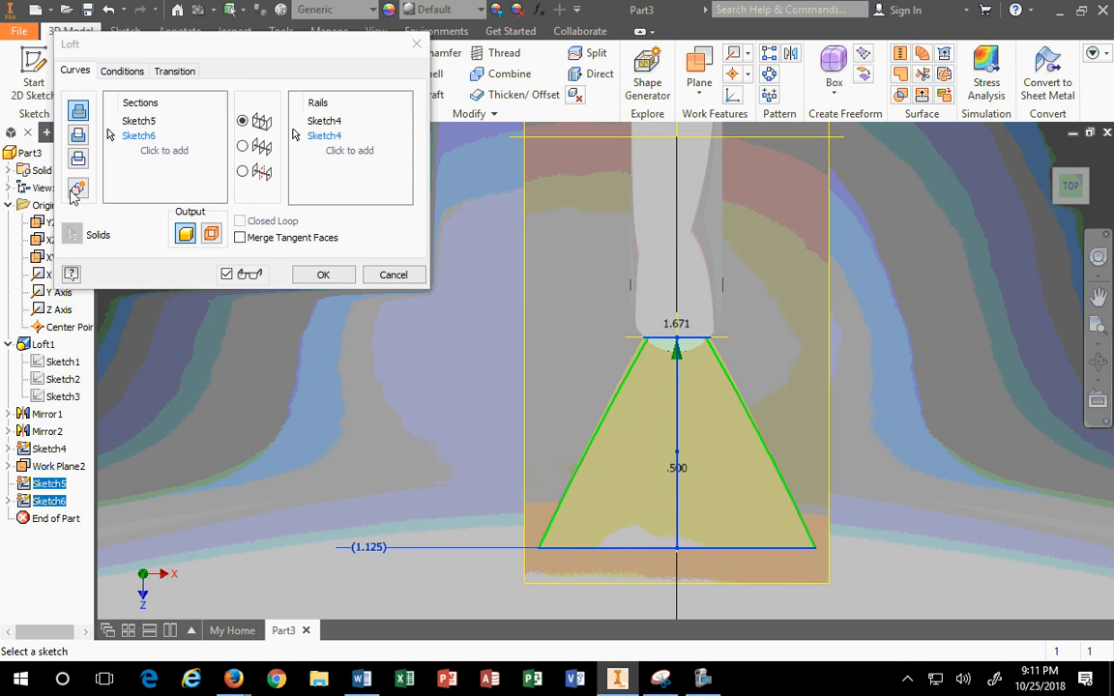
pyautogui.click(394, 274)
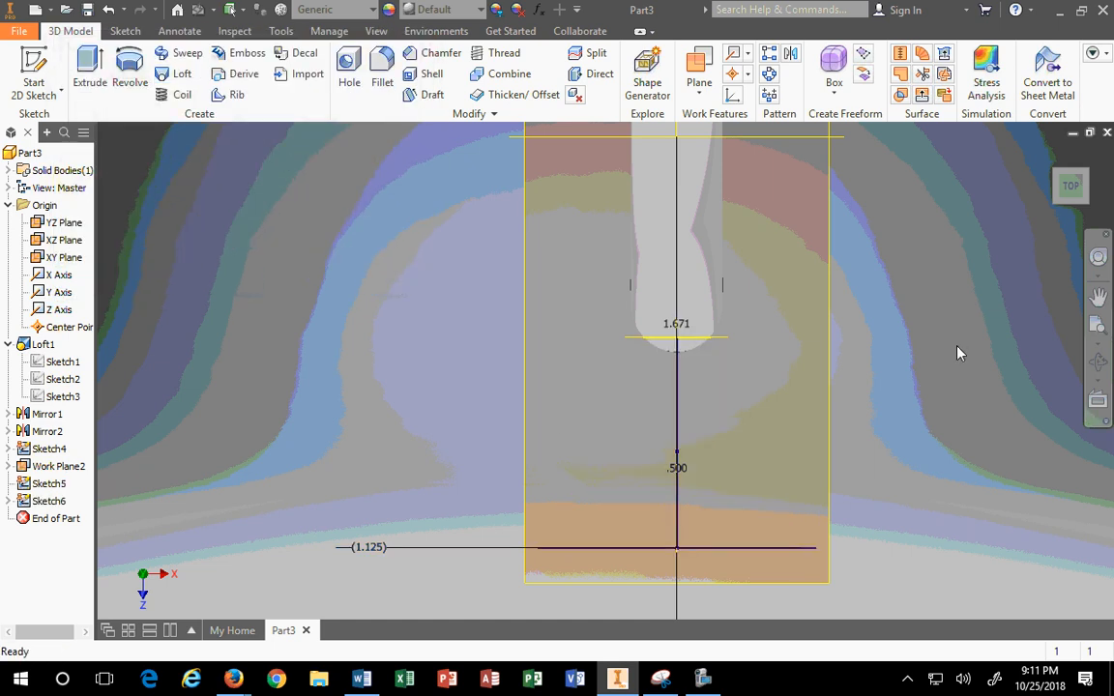
# Step: Start a new sketch, Sketch7, on the XZ Plane from the home view
pyautogui.click(1048, 156)
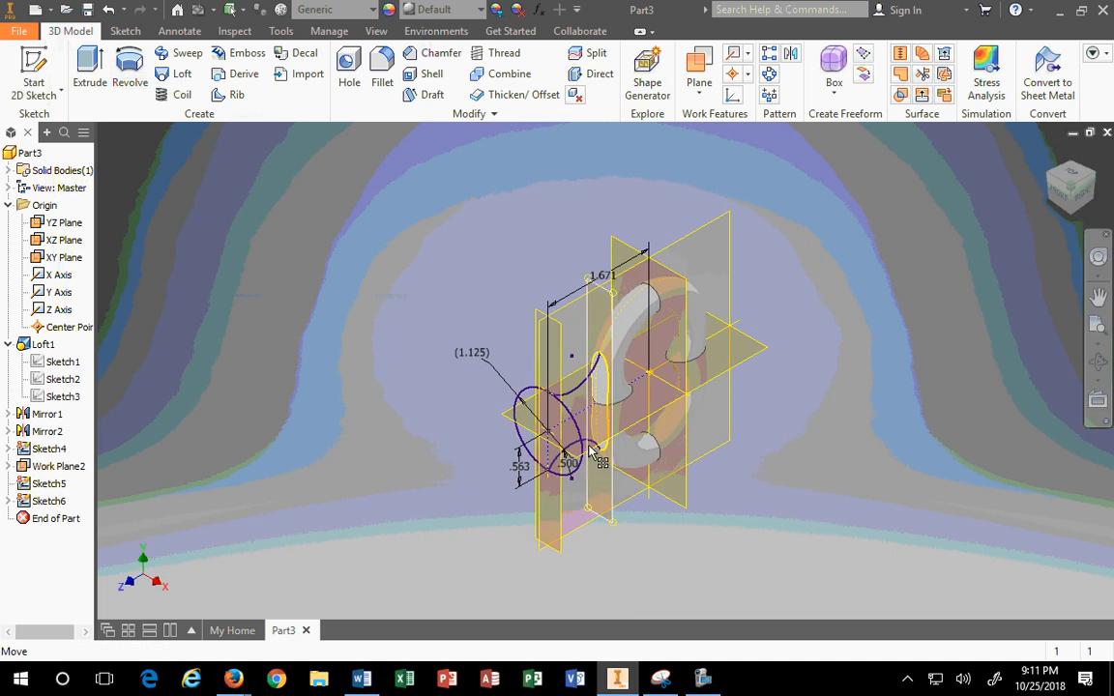
pyautogui.click(763, 343)
pyautogui.click(765, 345)
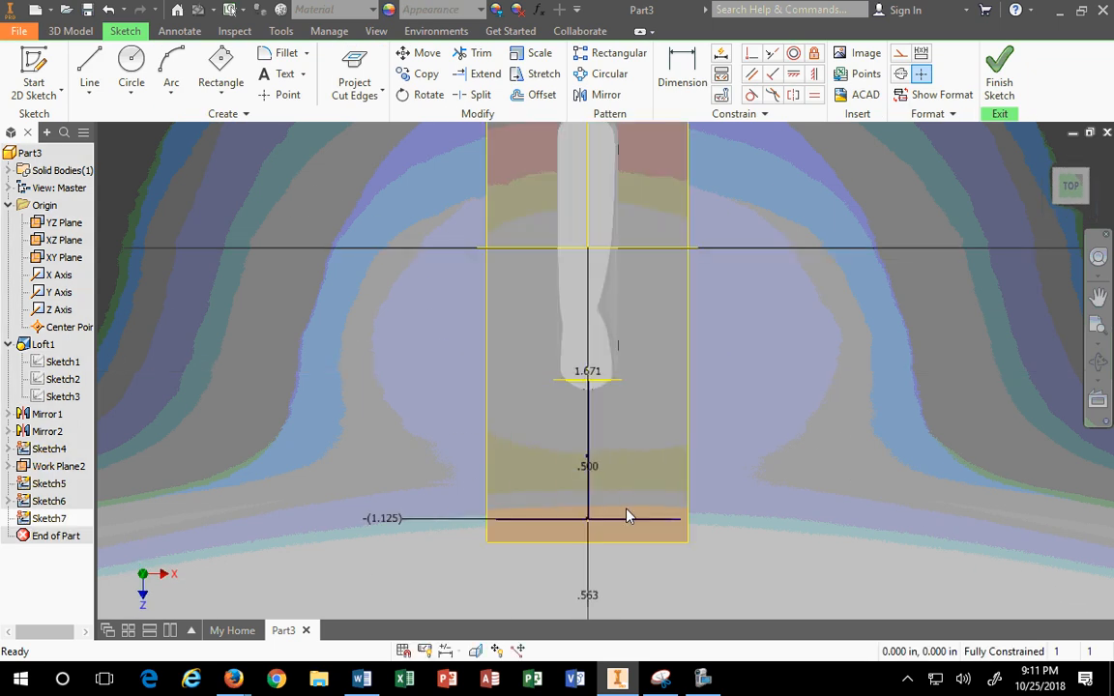
pyautogui.click(173, 68)
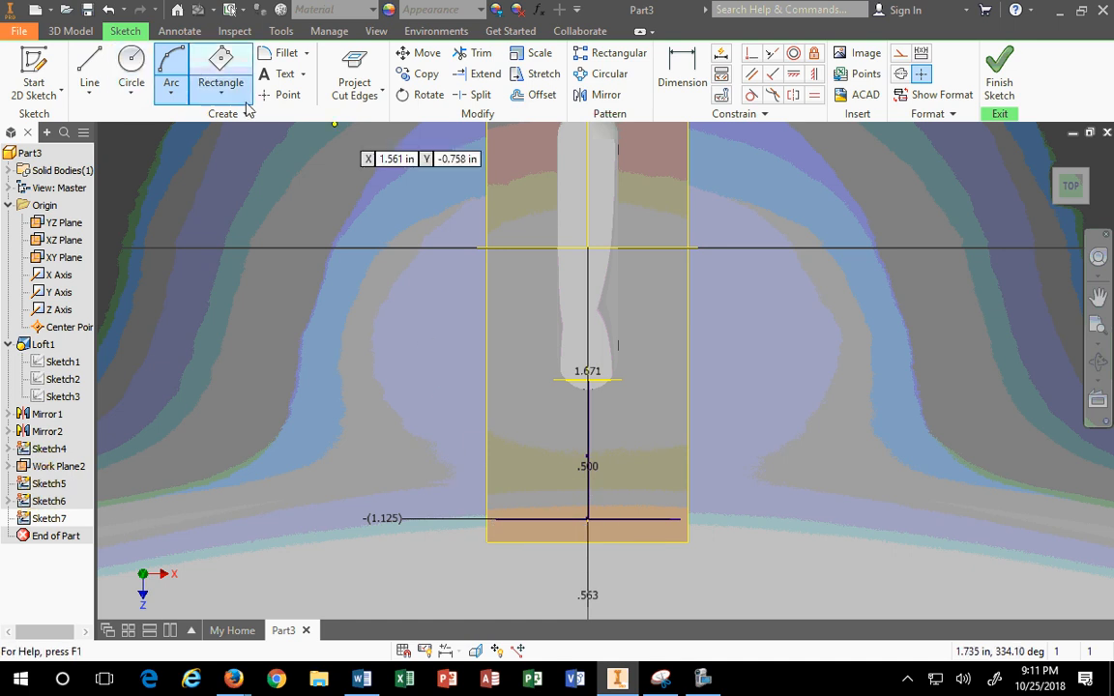
pyautogui.click(275, 98)
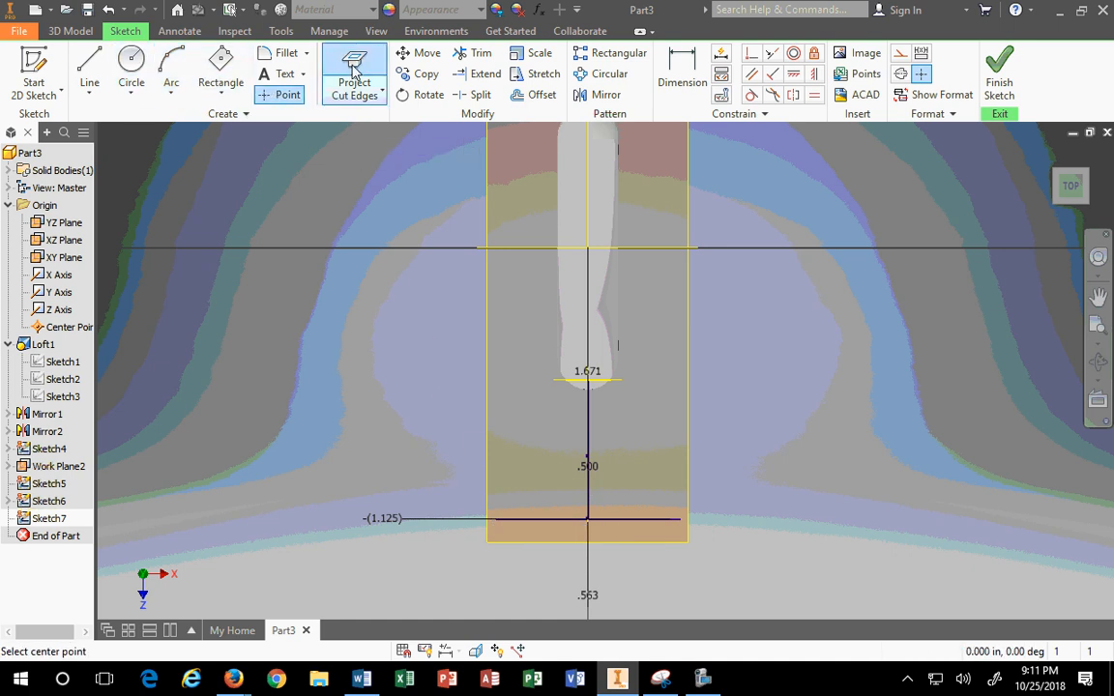
pyautogui.press('Escape')
# Step: Turn both ellipses in Sketch7 into construction geometry
pyautogui.scroll(-3, 595, 305)
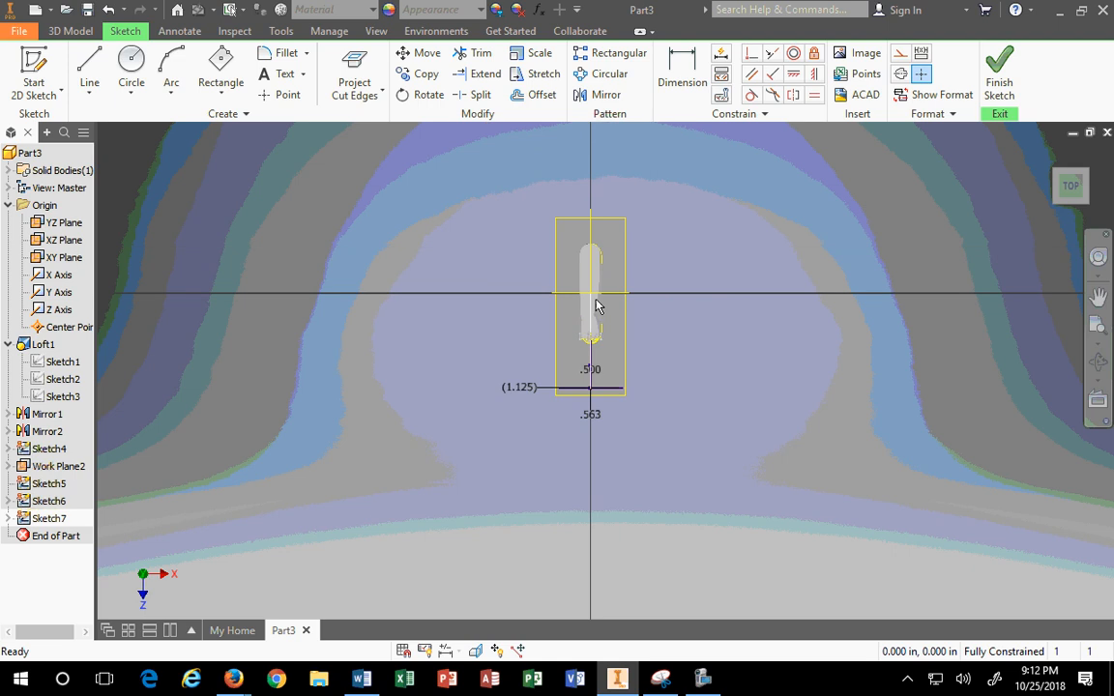
pyautogui.scroll(2, 590, 290)
pyautogui.moveTo(514, 177); pyautogui.dragTo(691, 439)
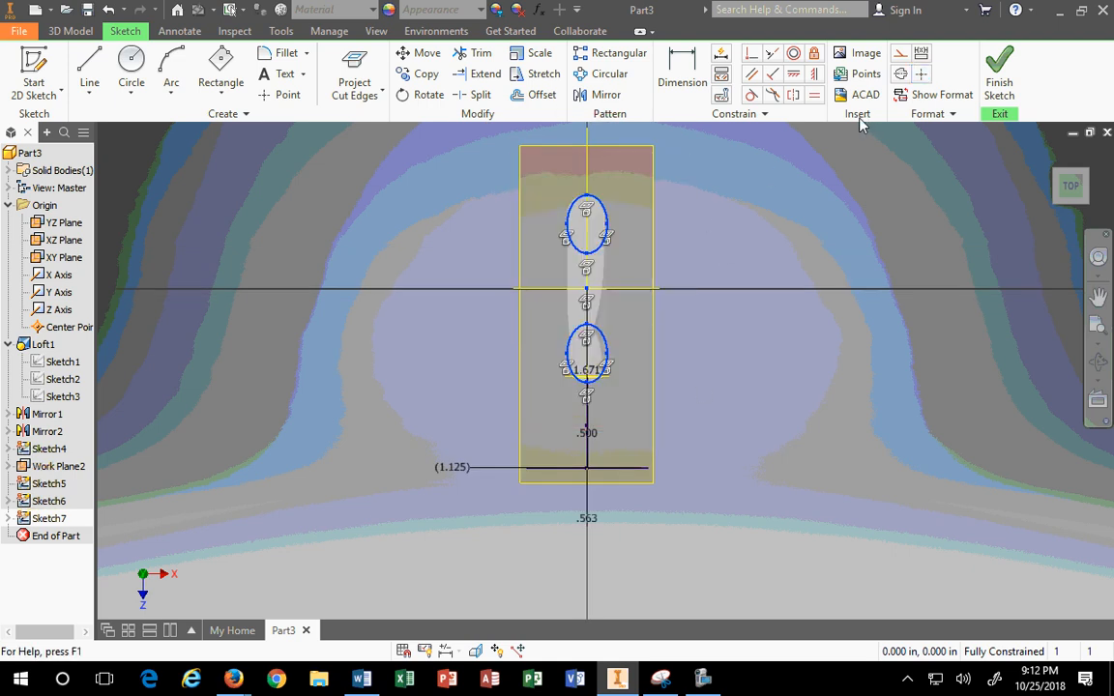
pyautogui.click(898, 55)
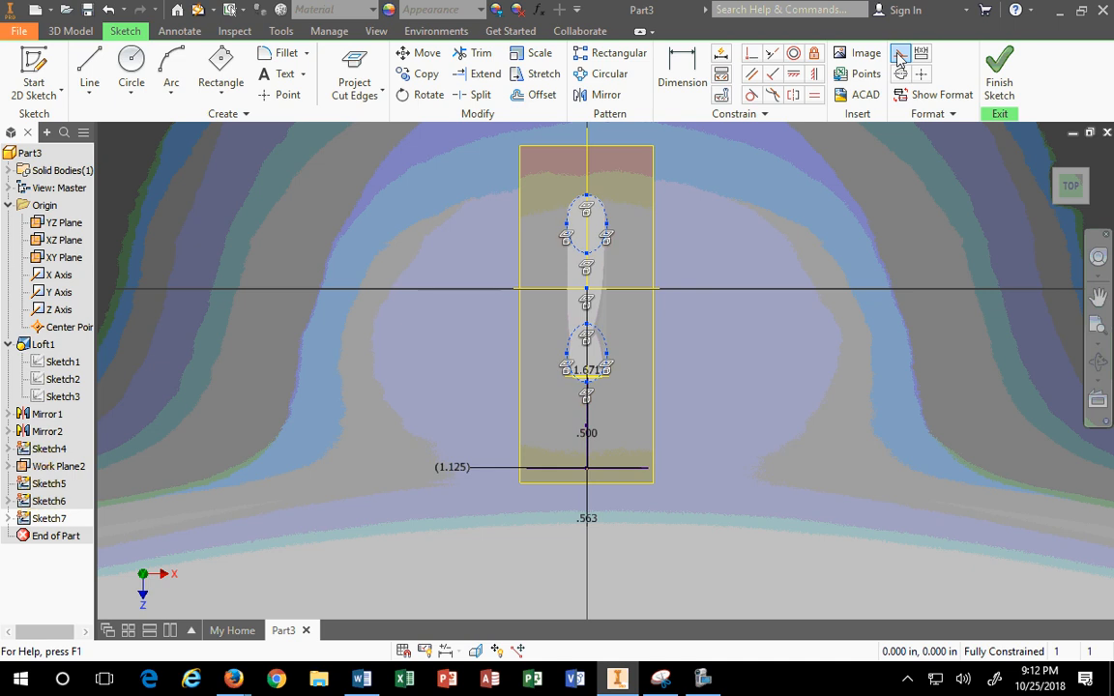
pyautogui.click(697, 458)
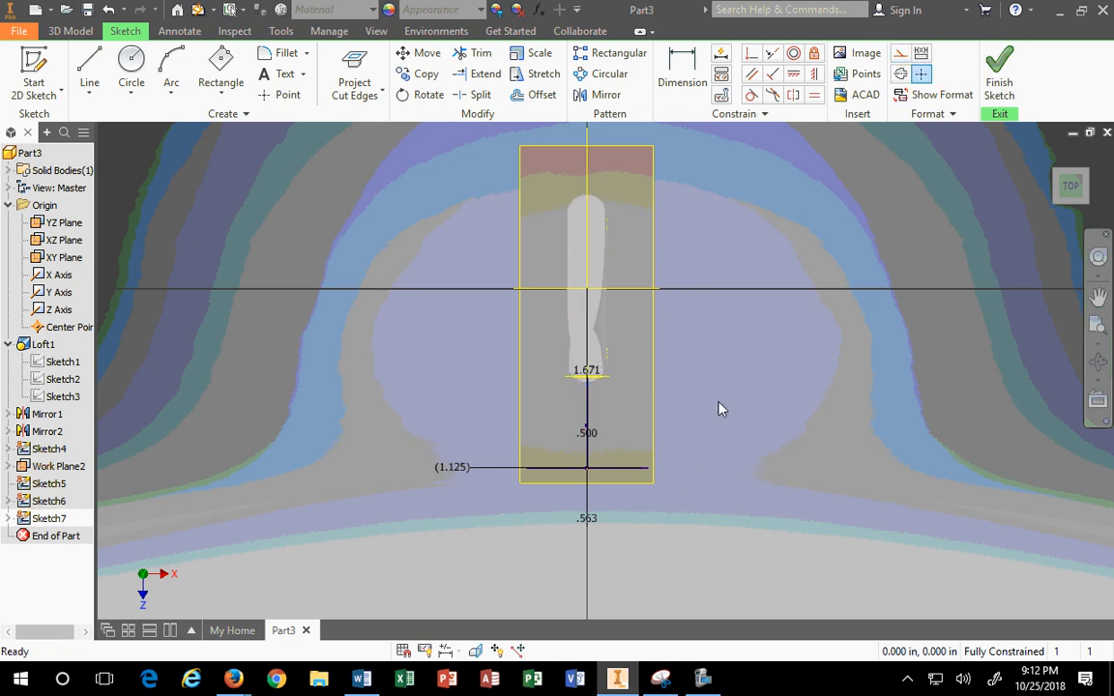
pyautogui.scroll(3, 524, 484)
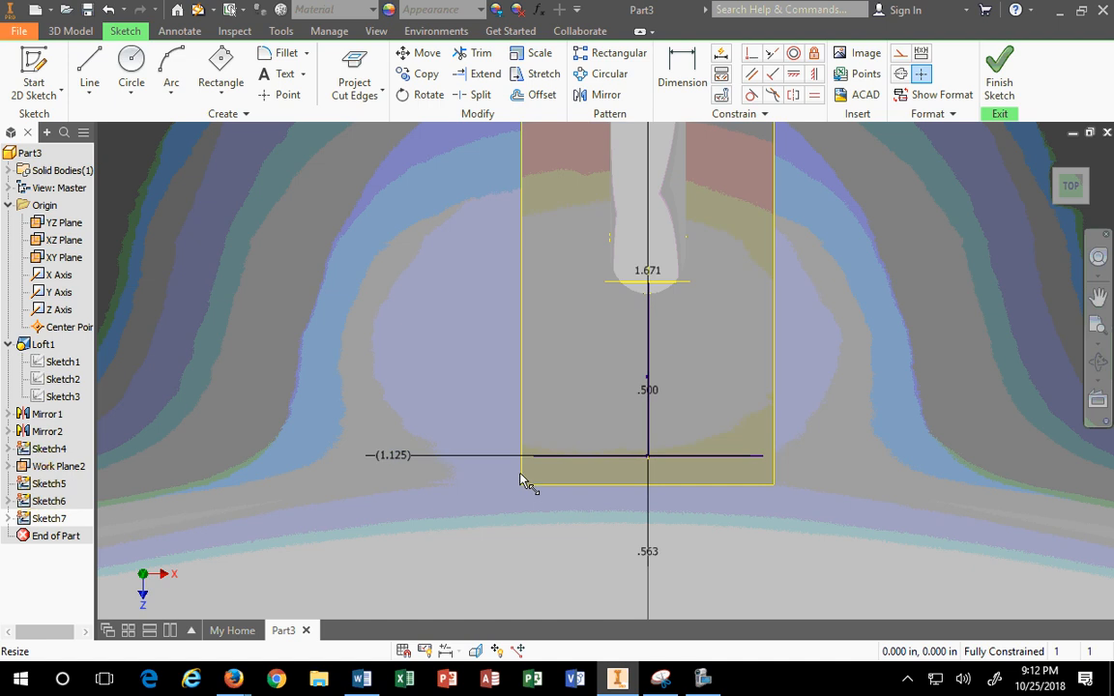
# Step: Start Project Geometry and reorient to the isometric home view of the model
pyautogui.click(382, 94)
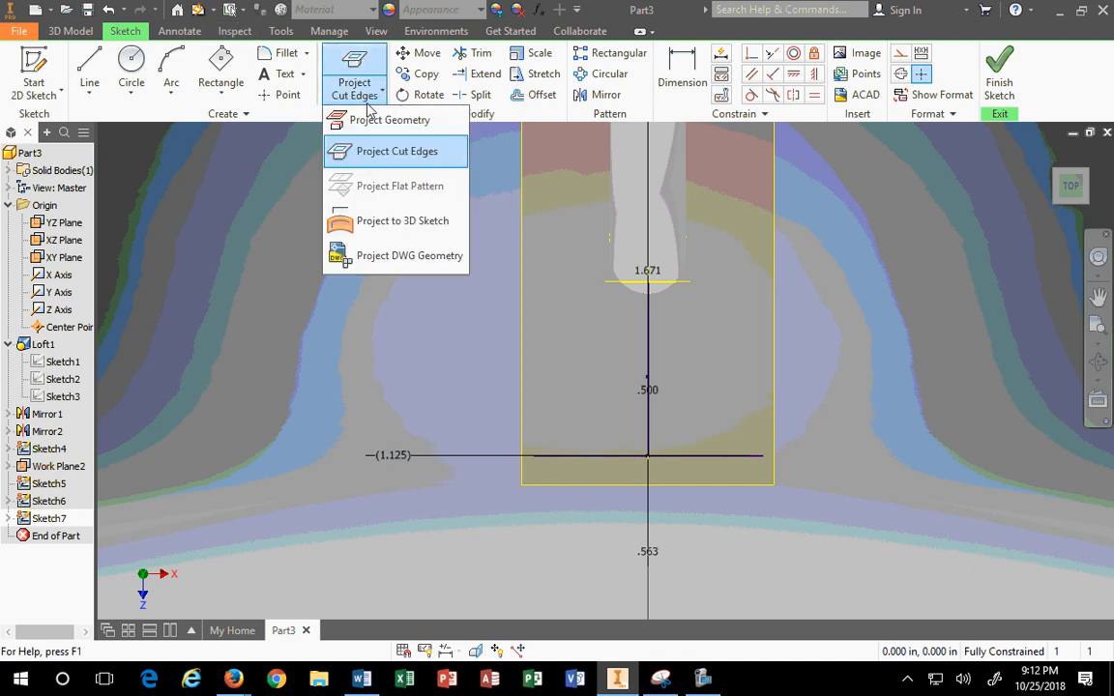
pyautogui.click(370, 117)
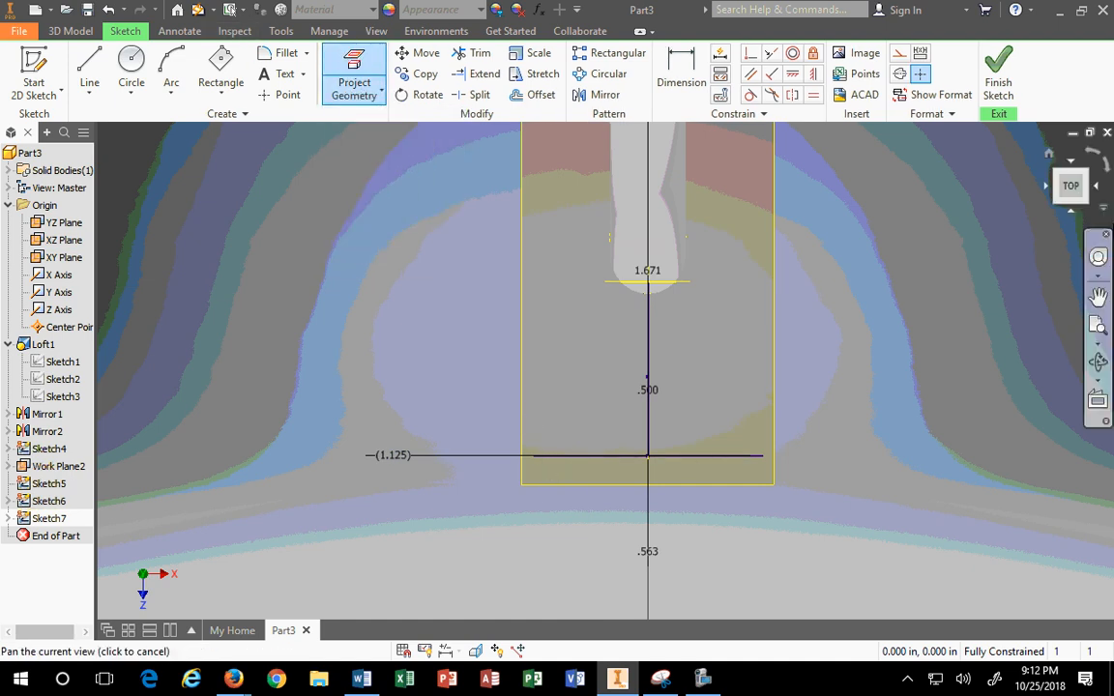
pyautogui.click(1057, 190)
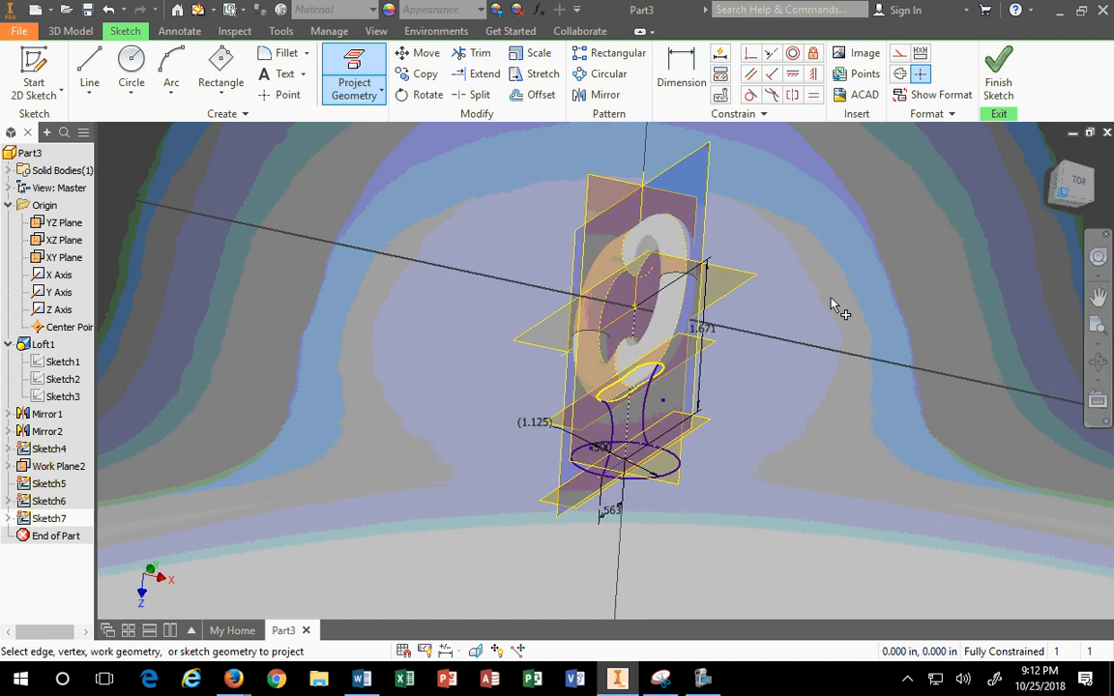
pyautogui.scroll(2, 559, 472)
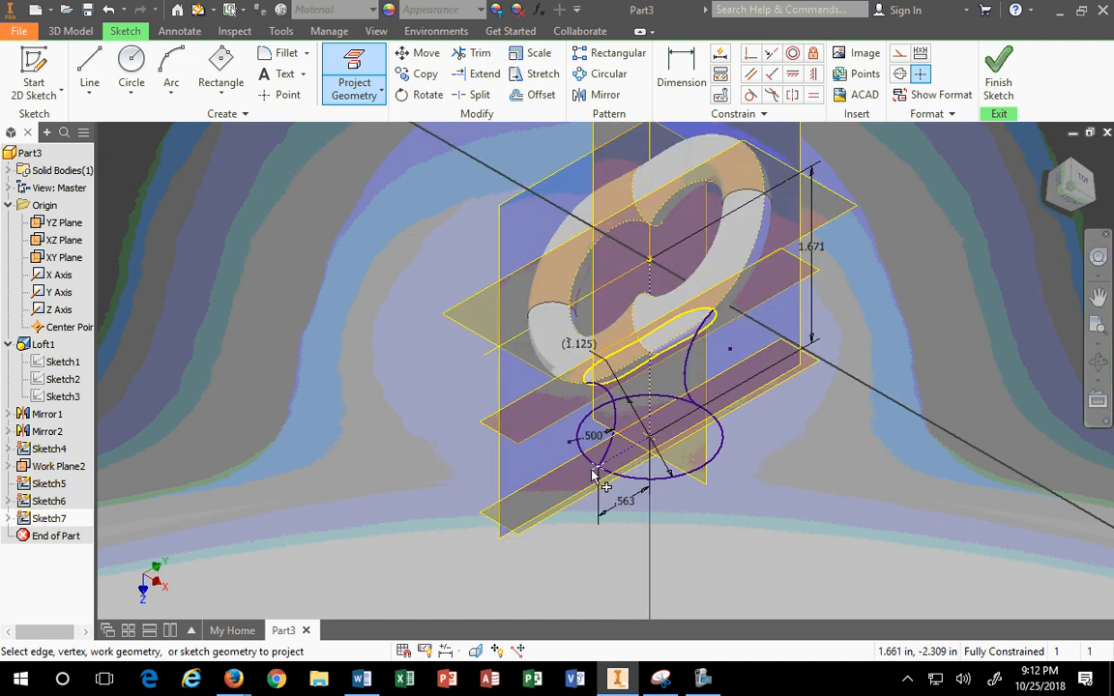
pyautogui.scroll(1, 550, 437)
pyautogui.scroll(-3, 676, 392)
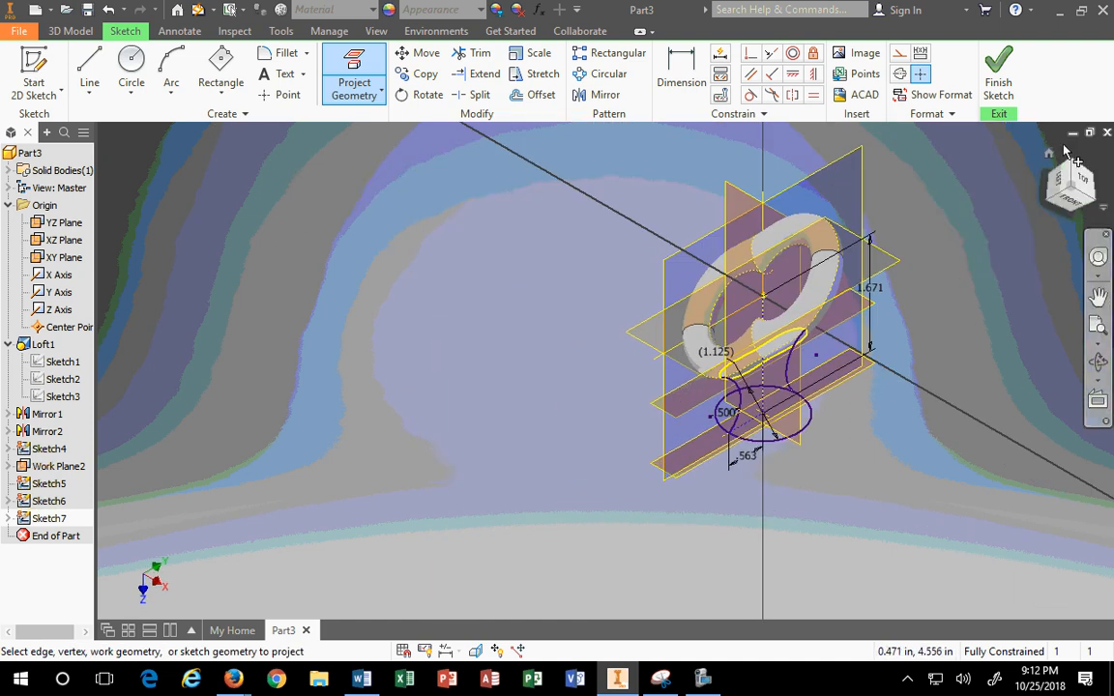
pyautogui.click(1050, 154)
pyautogui.scroll(3, 607, 422)
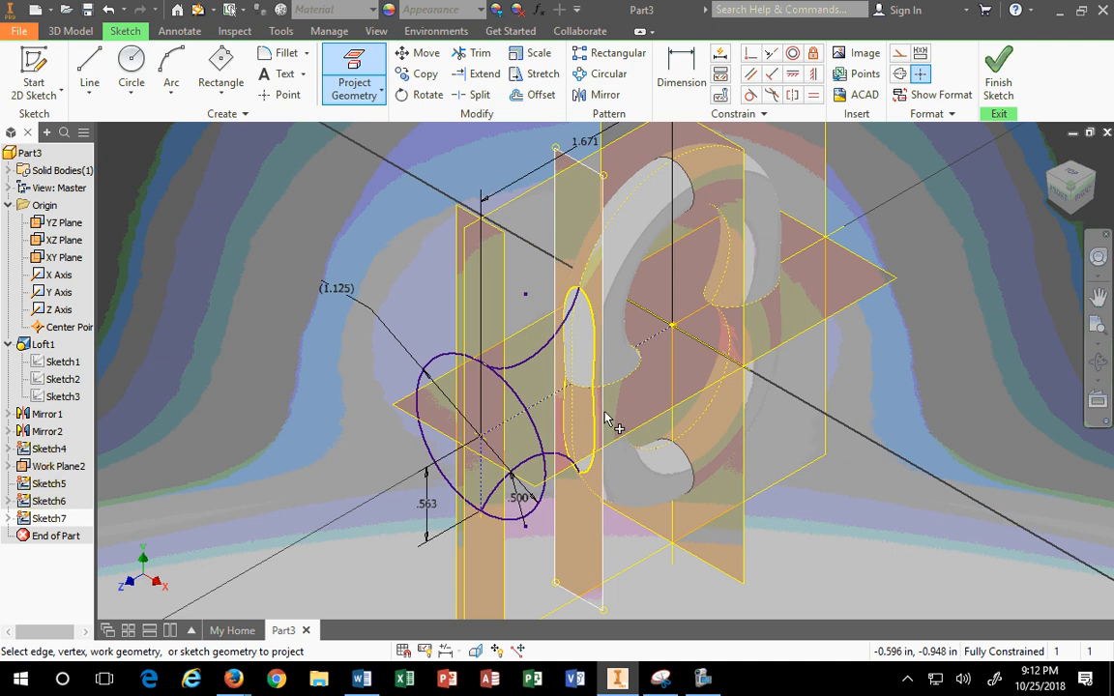
pyautogui.scroll(2, 551, 493)
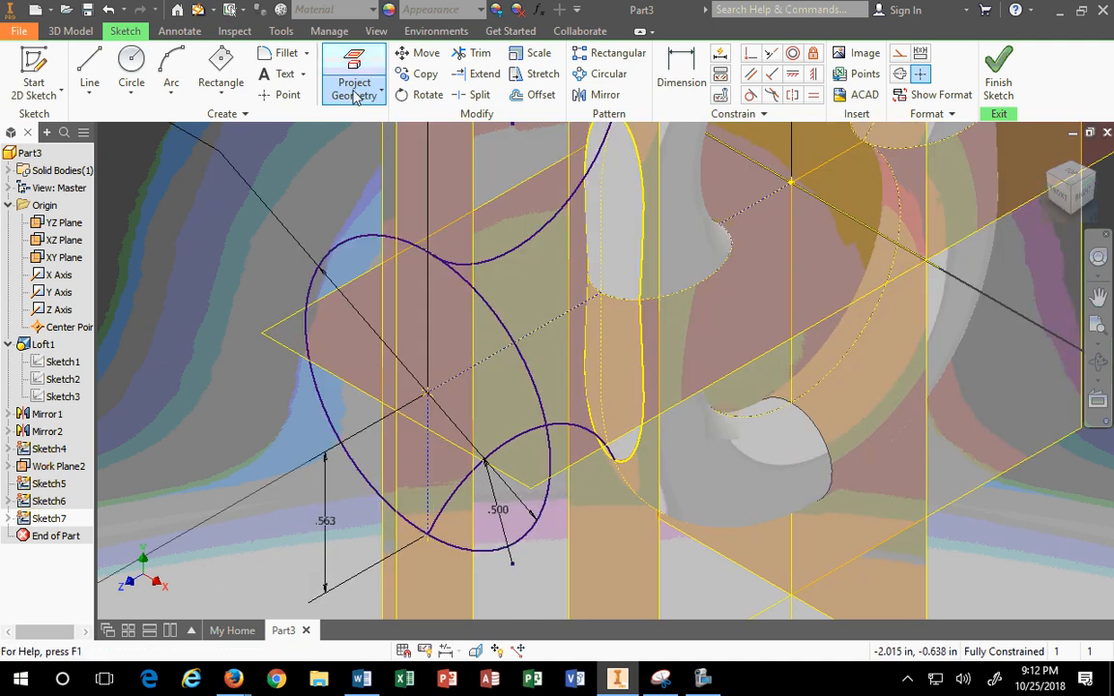
pyautogui.click(103, 91)
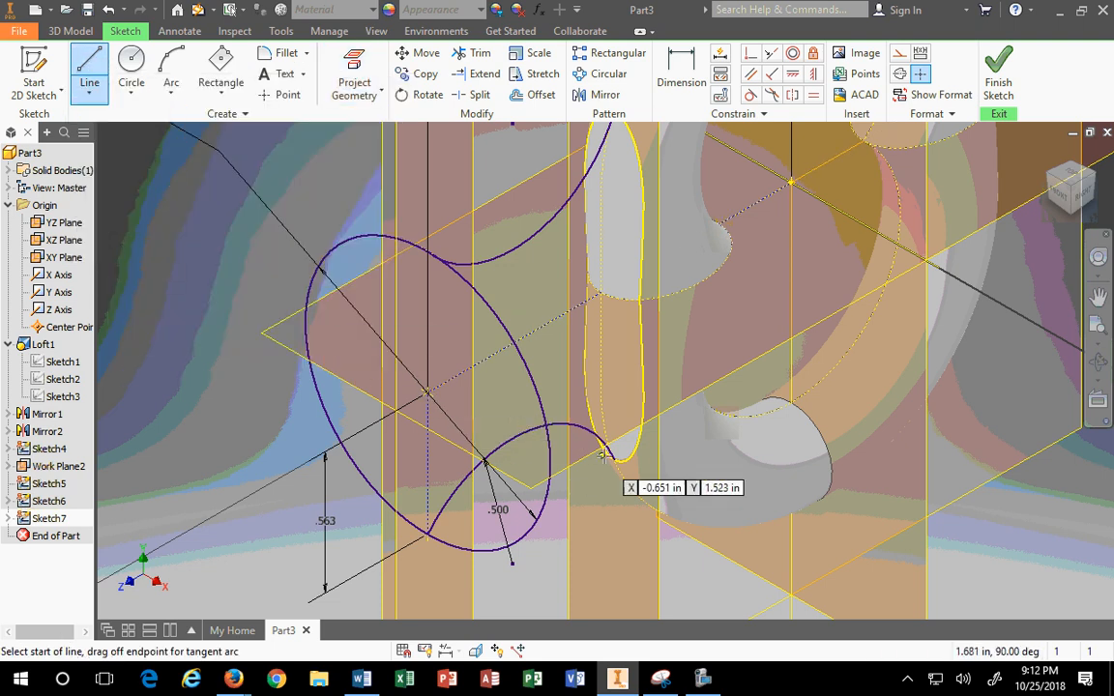
pyautogui.press('Escape')
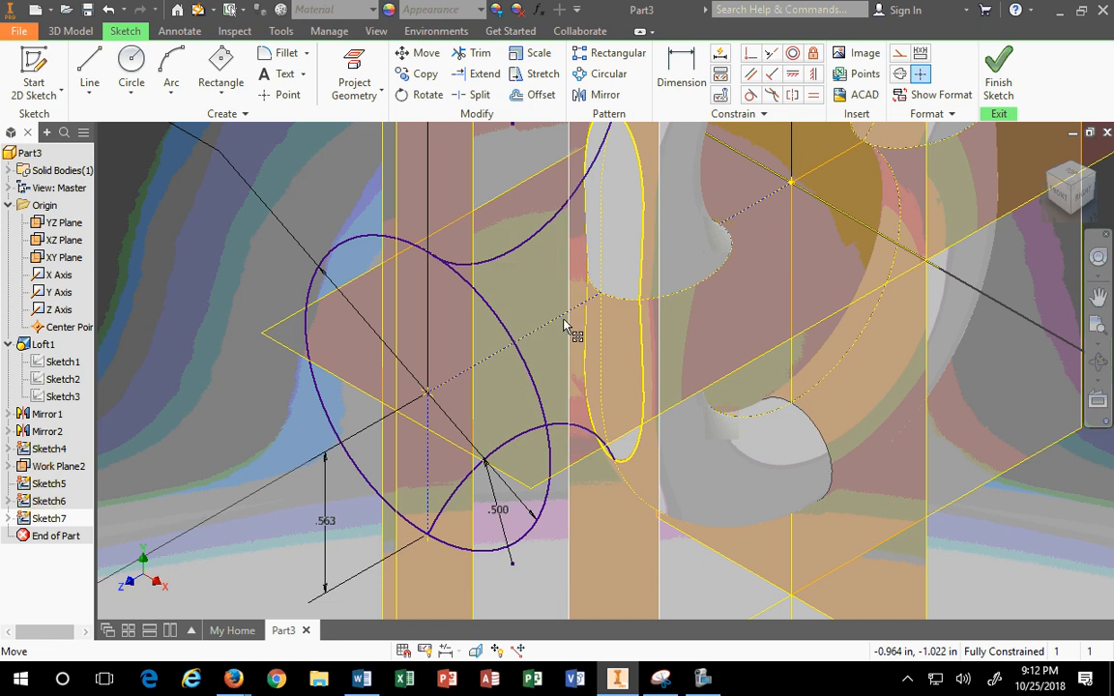
# Step: Project the XZ Plane into Sketch7 as a line and make it construction geometry
pyautogui.click(266, 338)
pyautogui.click(360, 97)
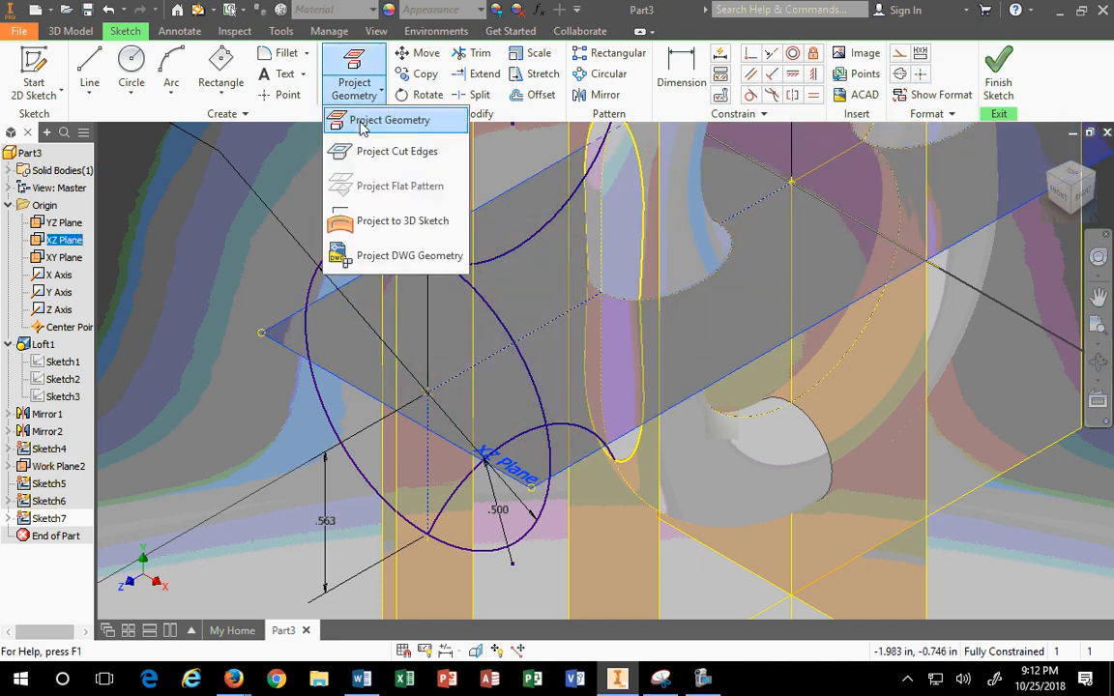
pyautogui.click(362, 123)
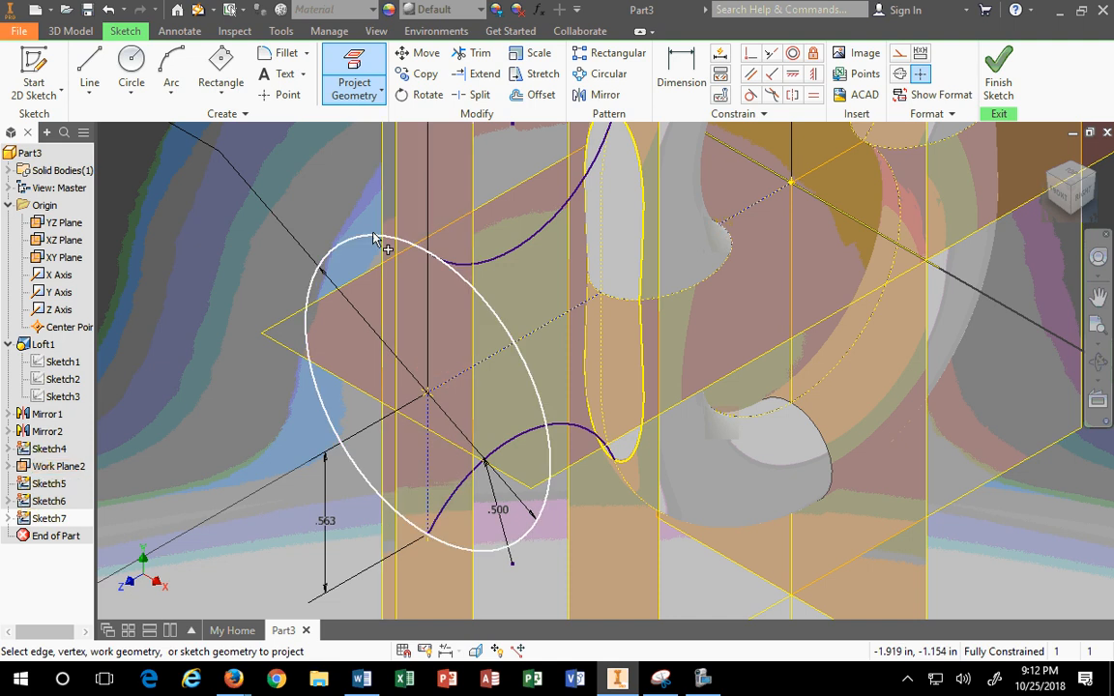
pyautogui.press('Escape')
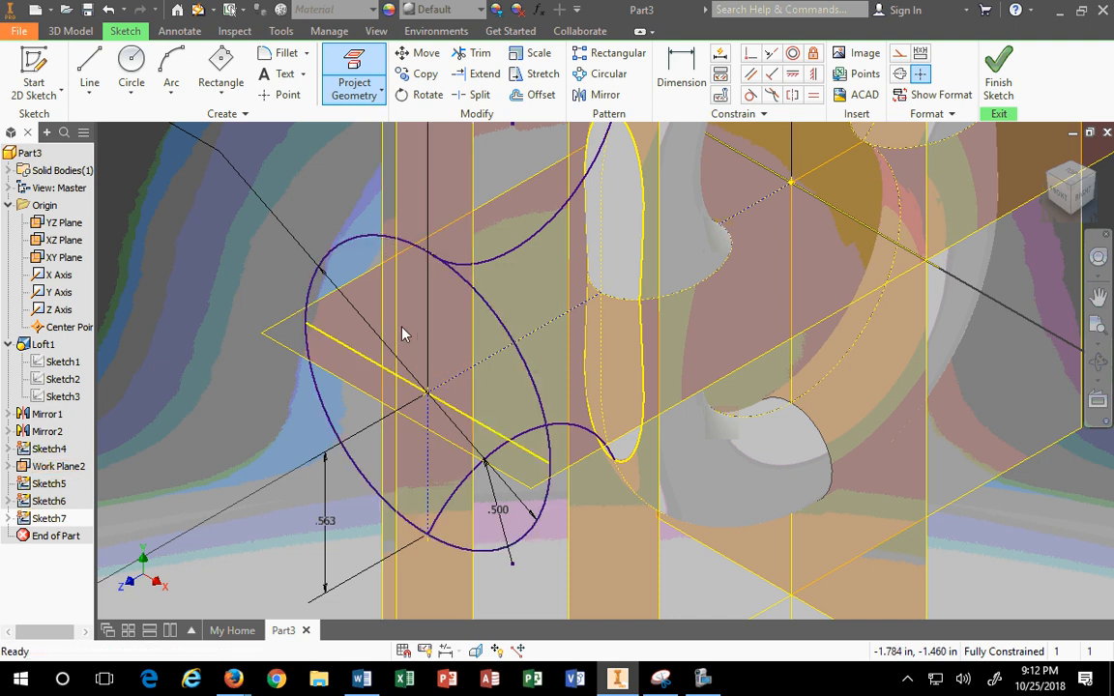
pyautogui.click(395, 382)
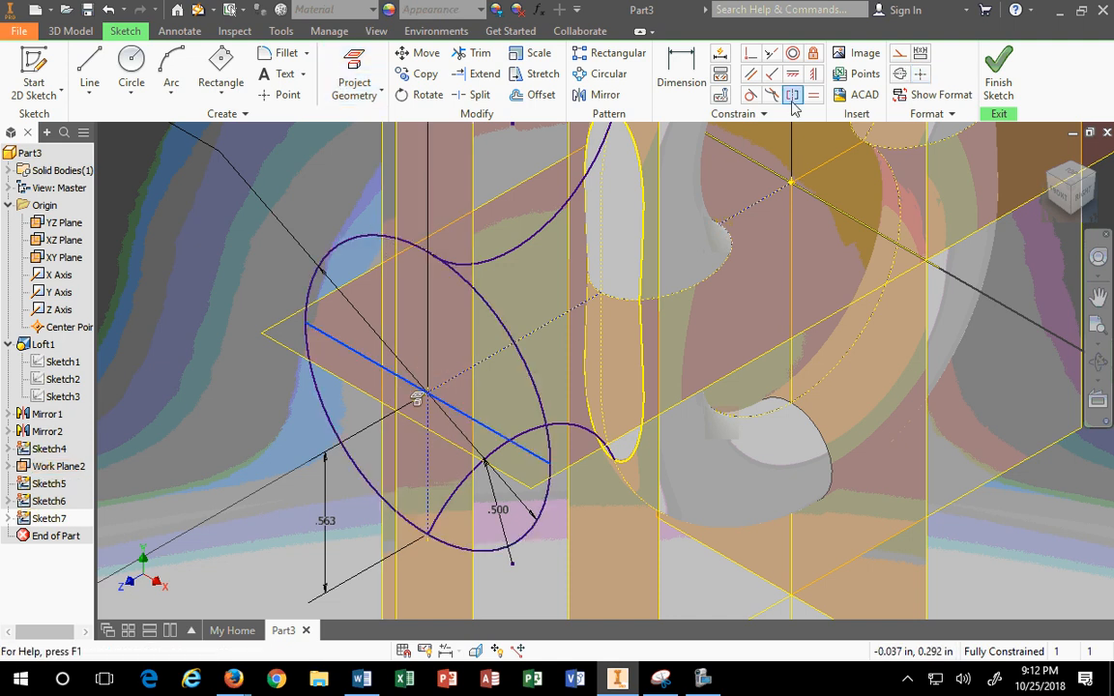
pyautogui.click(899, 52)
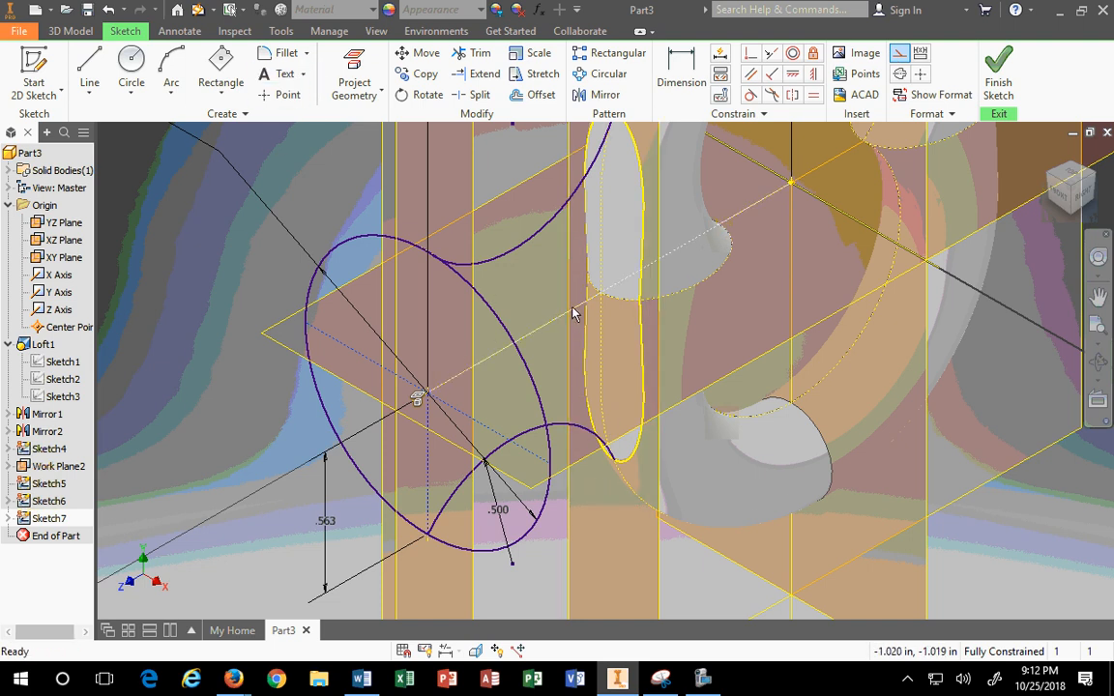
pyautogui.click(1068, 175)
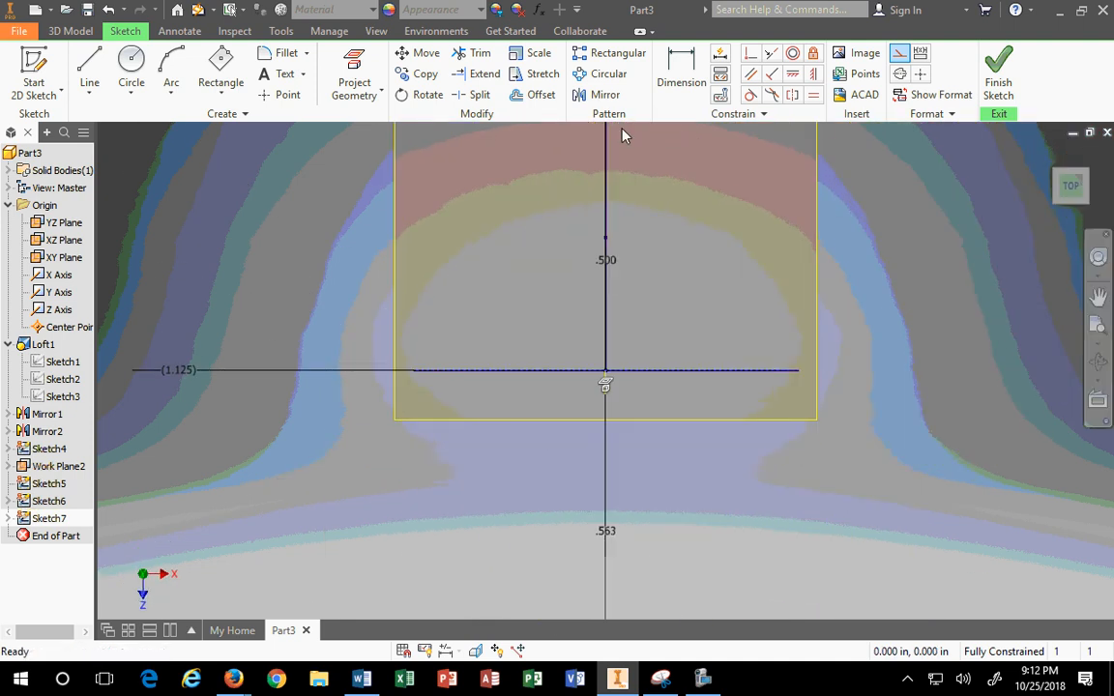
# Step: Draw a three-point arc from the curved edge's top to the line's right end, then delete it
pyautogui.scroll(-5, 708, 217)
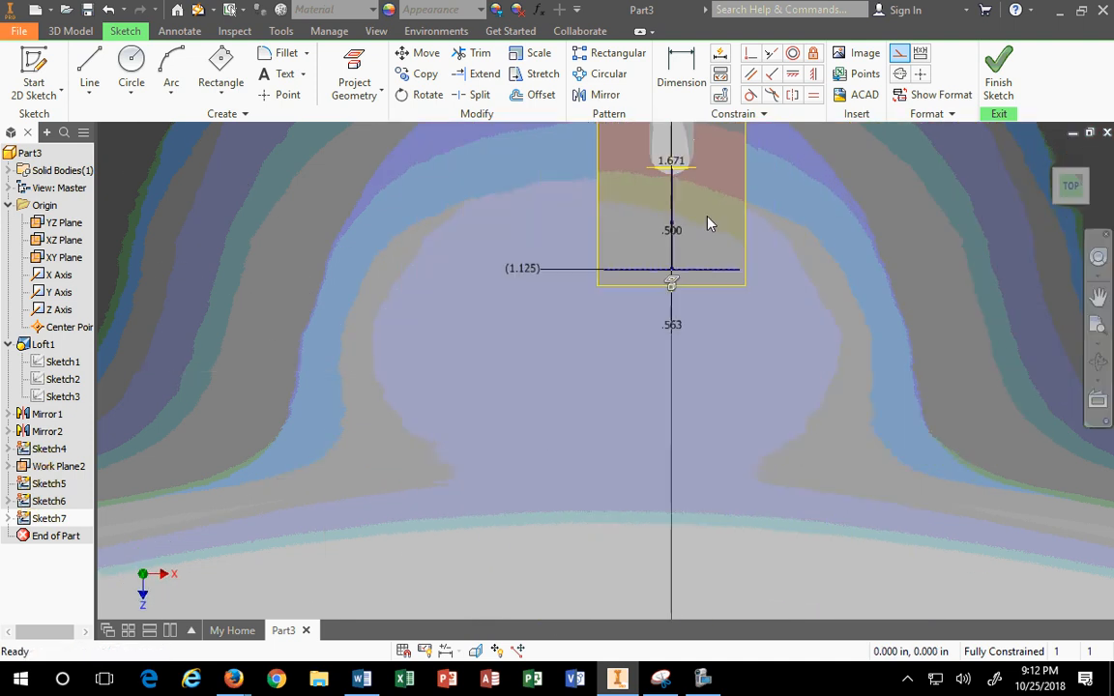
pyautogui.click(172, 69)
pyautogui.moveTo(751, 223); pyautogui.dragTo(668, 287, button='middle')
pyautogui.scroll(-3, 664, 287)
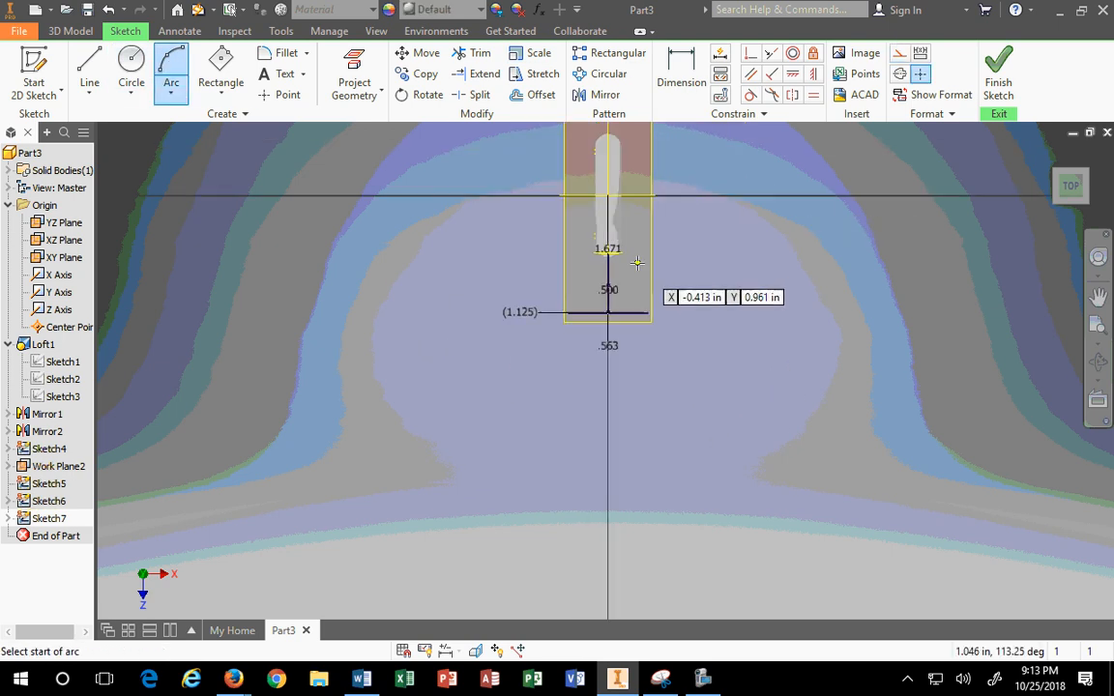
pyautogui.scroll(7, 629, 252)
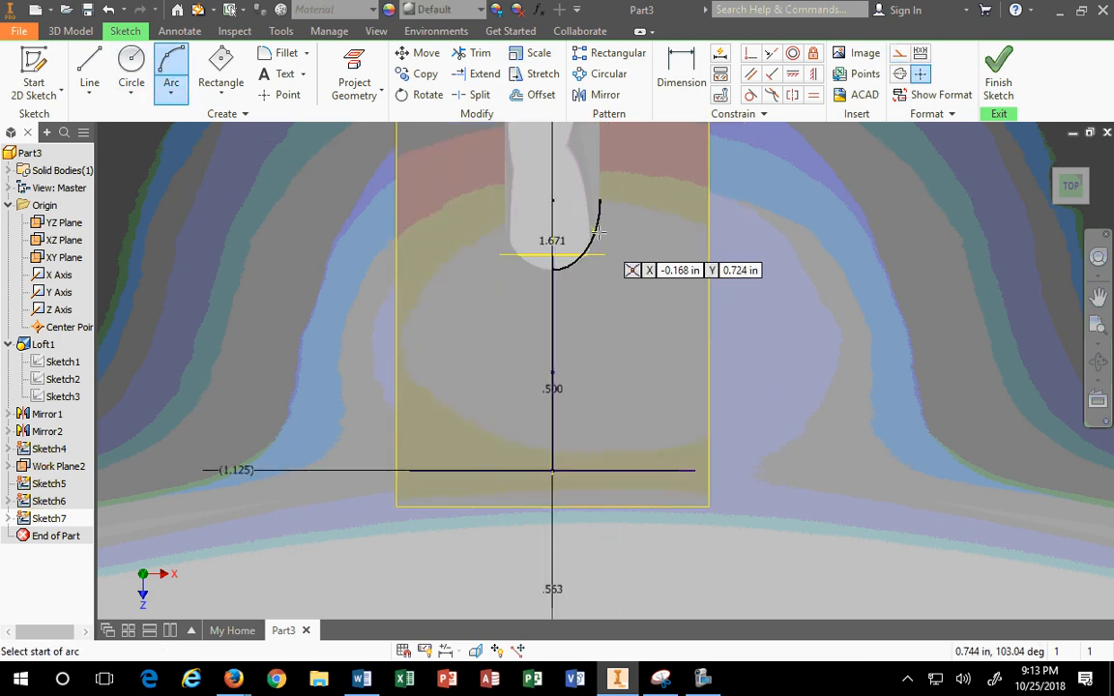
pyautogui.click(600, 203)
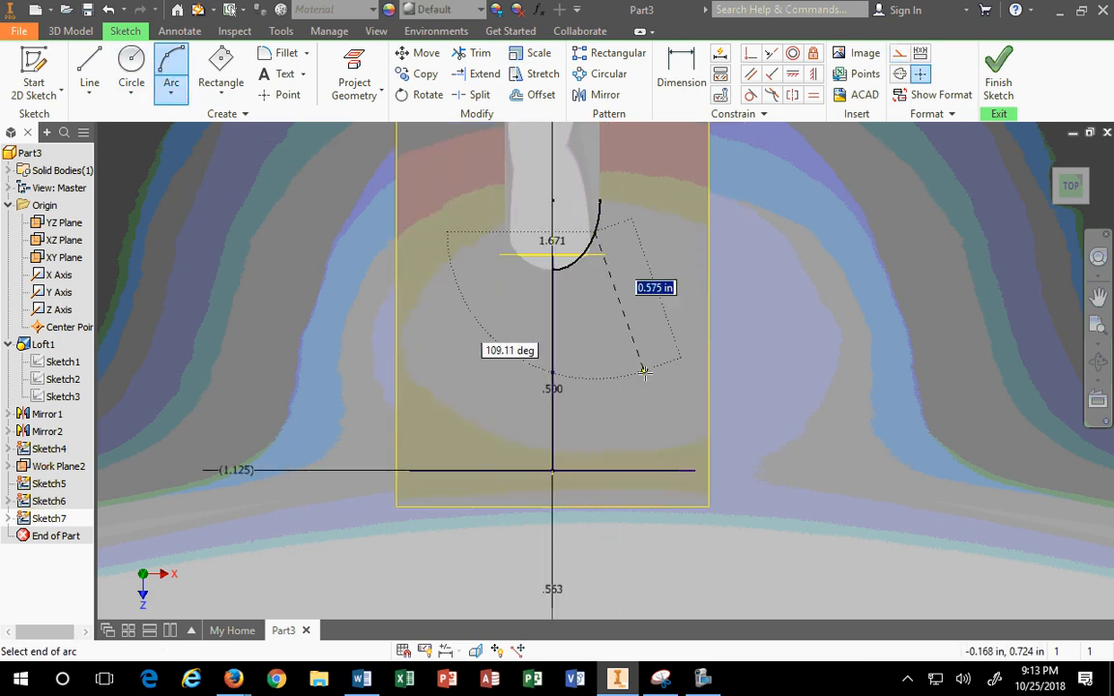
pyautogui.click(693, 470)
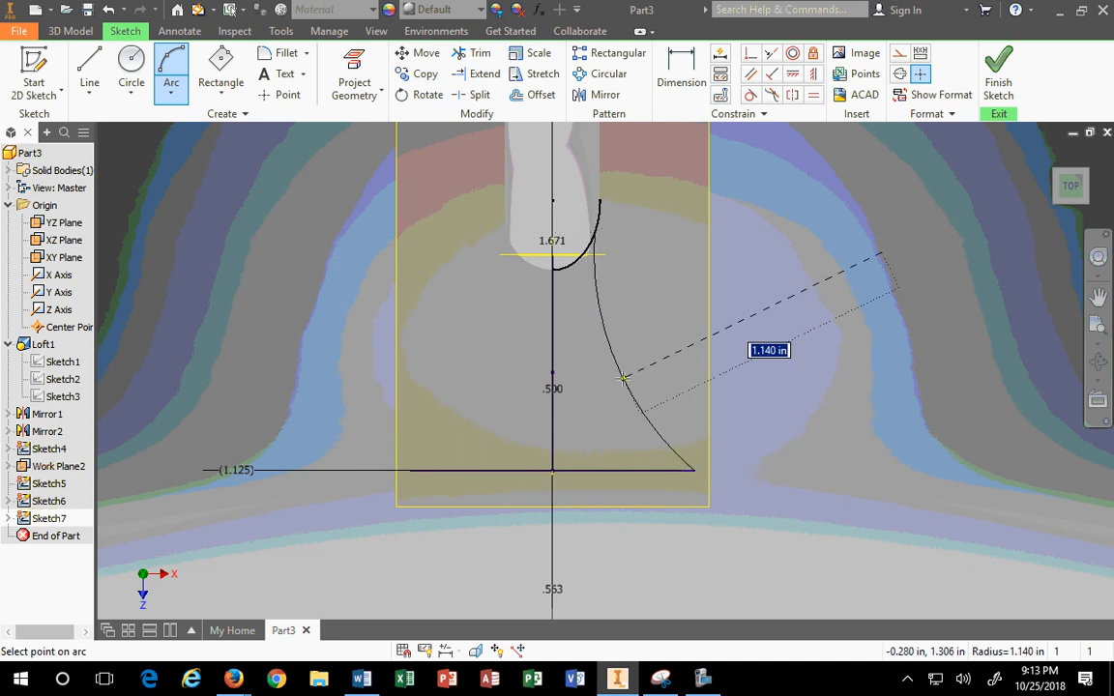
pyautogui.click(621, 379)
pyautogui.scroll(-3, 578, 226)
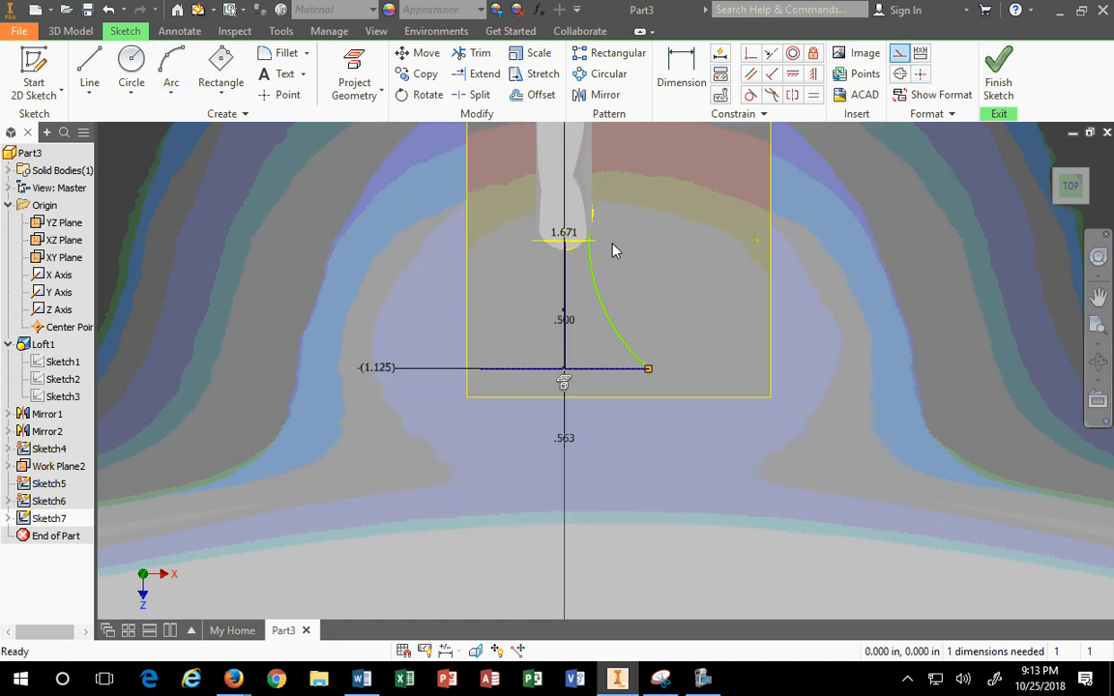
pyautogui.scroll(4, 614, 248)
pyautogui.click(574, 295)
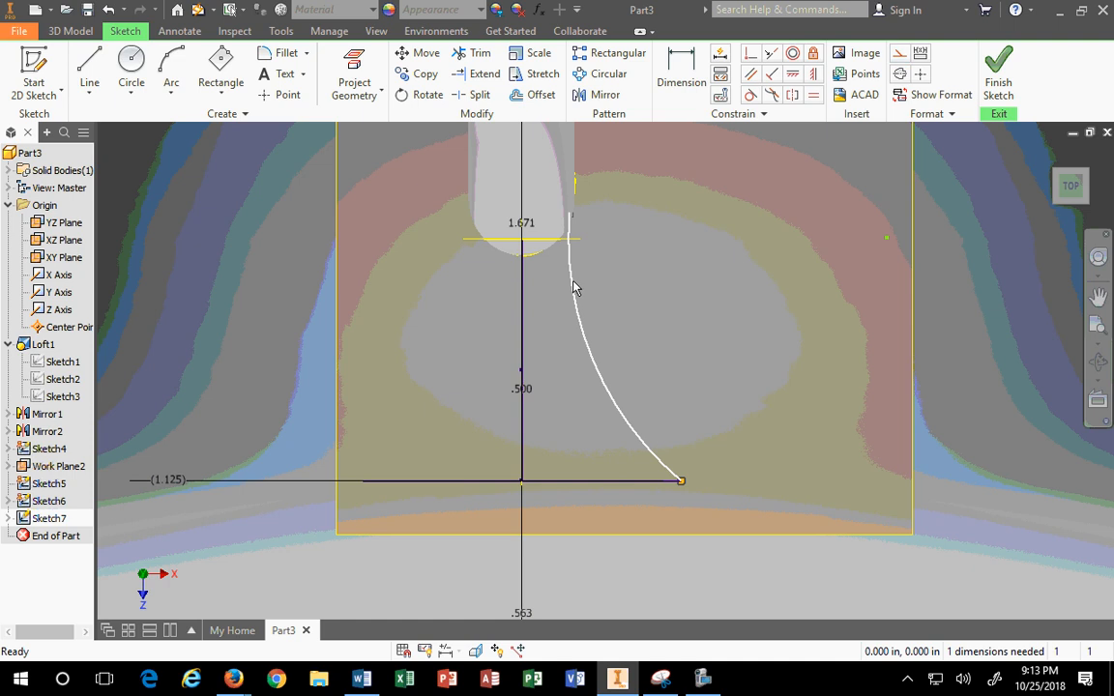
pyautogui.press('Delete')
# Step: Redraw the arc bulging left and drag its lower end onto the horizontal line's right end
pyautogui.press('a')
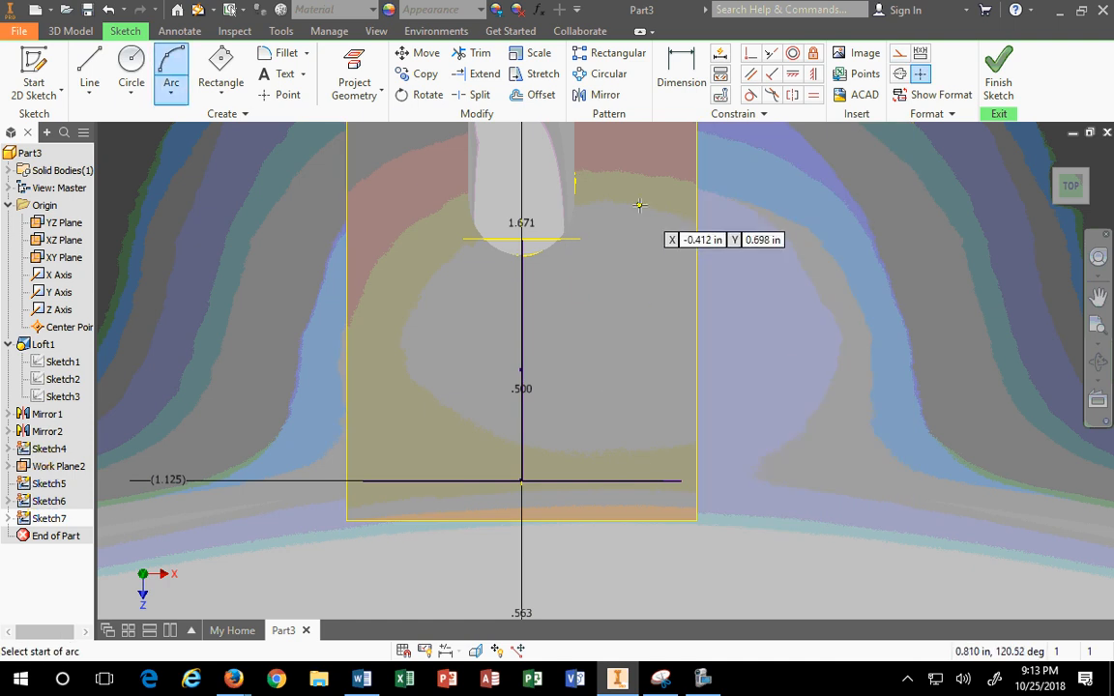
pyautogui.click(639, 204)
pyautogui.click(588, 351)
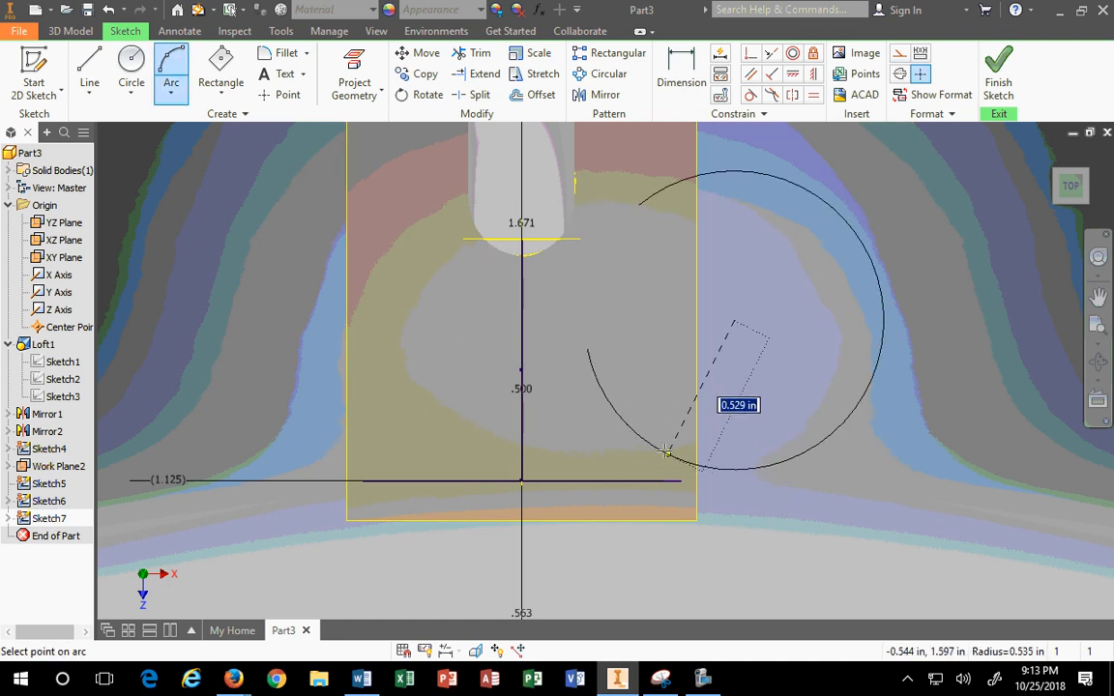
pyautogui.click(583, 319)
pyautogui.press('Escape')
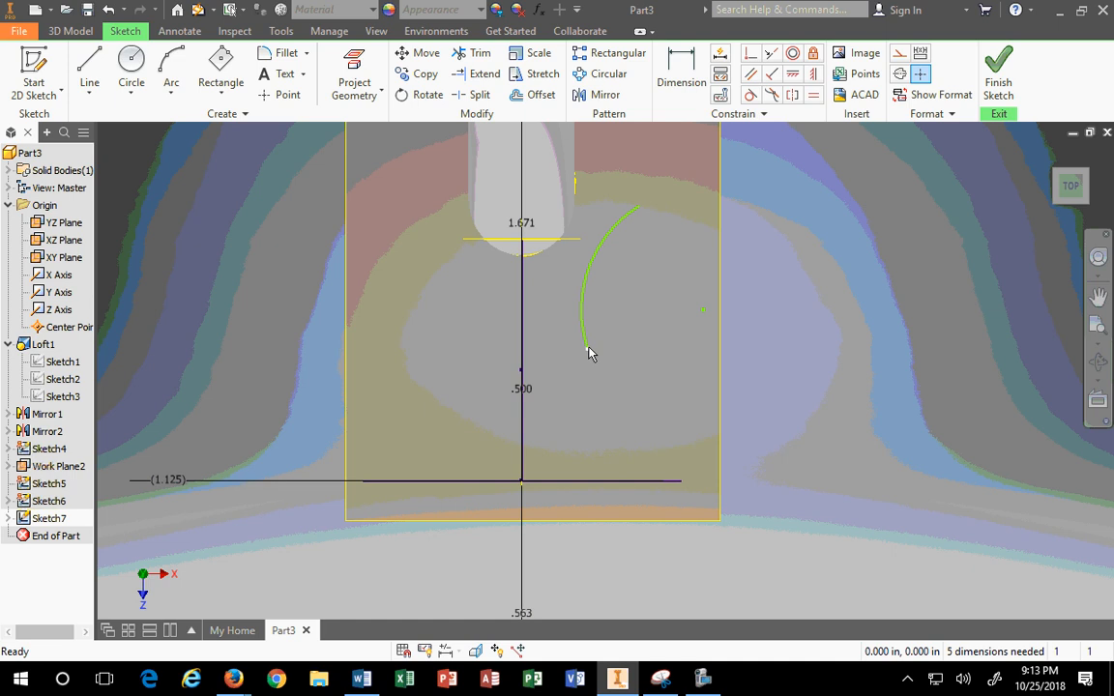
pyautogui.moveTo(588, 350); pyautogui.dragTo(680, 481)
pyautogui.moveTo(559, 431); pyautogui.dragTo(723, 408)
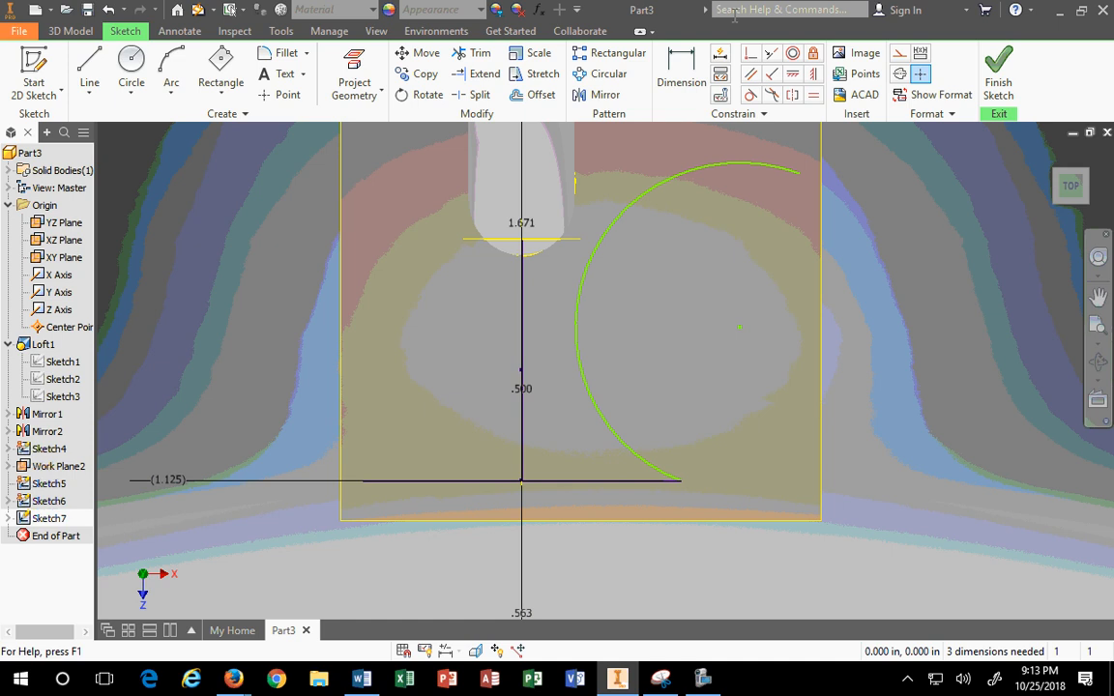
# Step: Constrain the arc tangent to the neck's curved edge
pyautogui.click(757, 97)
pyautogui.click(599, 232)
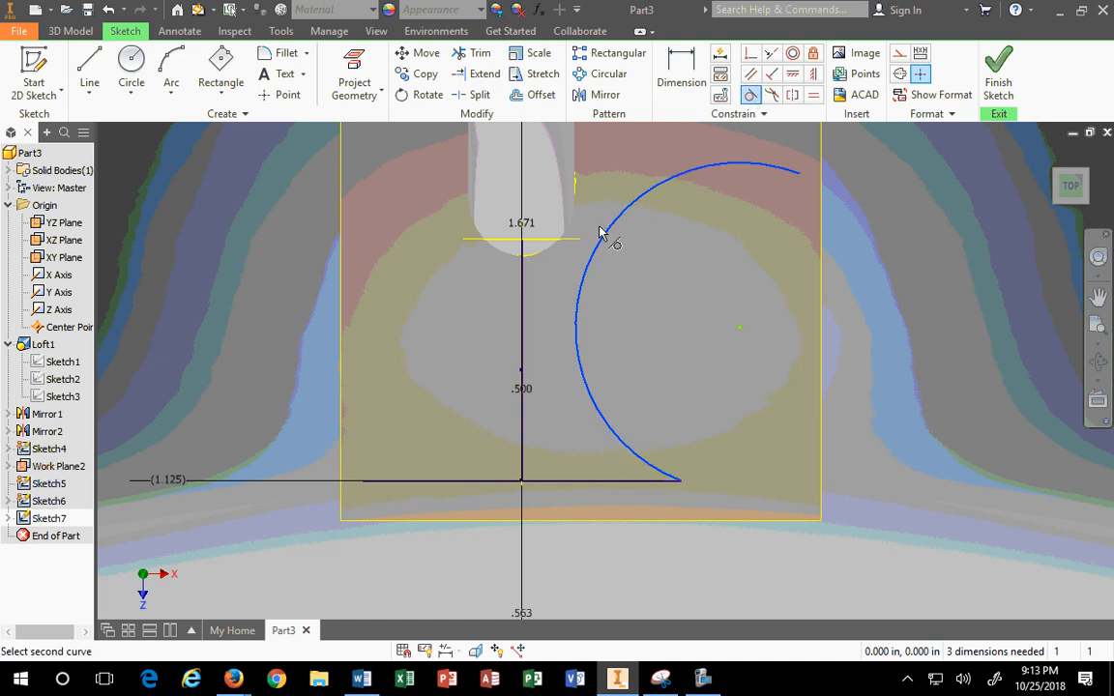
pyautogui.click(571, 232)
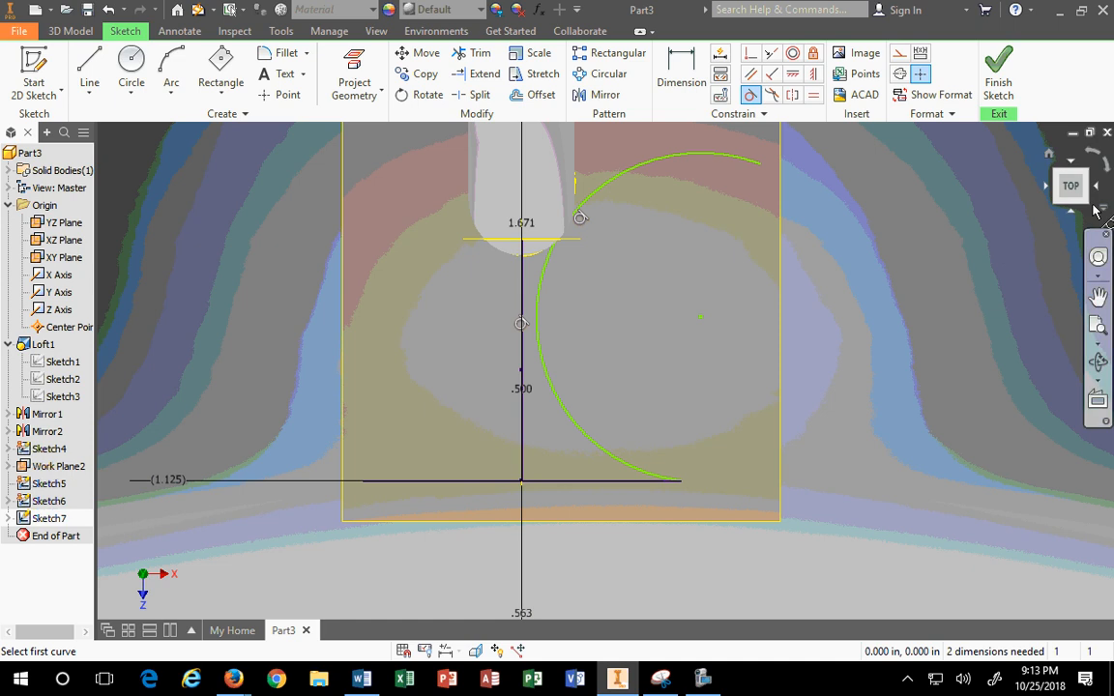
pyautogui.scroll(-2, 646, 236)
pyautogui.moveTo(615, 308)
pyautogui.mouseDown(button='middle')
pyautogui.moveTo(619, 264)
pyautogui.moveTo(616, 386)
pyautogui.mouseUp(button='middle')
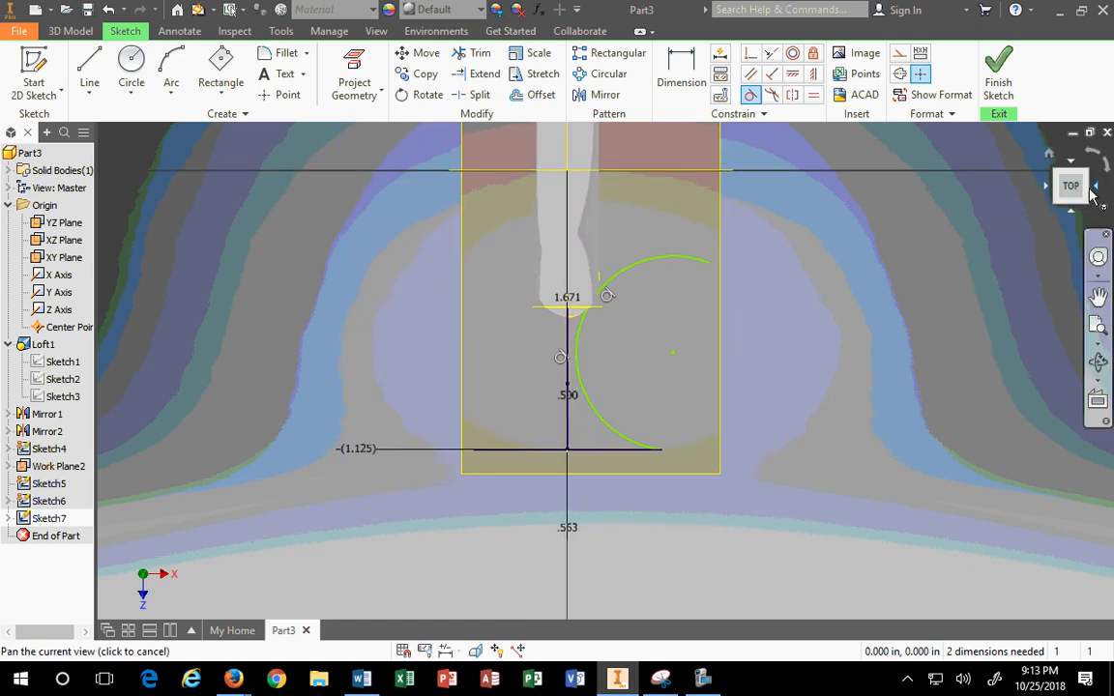
pyautogui.click(1056, 203)
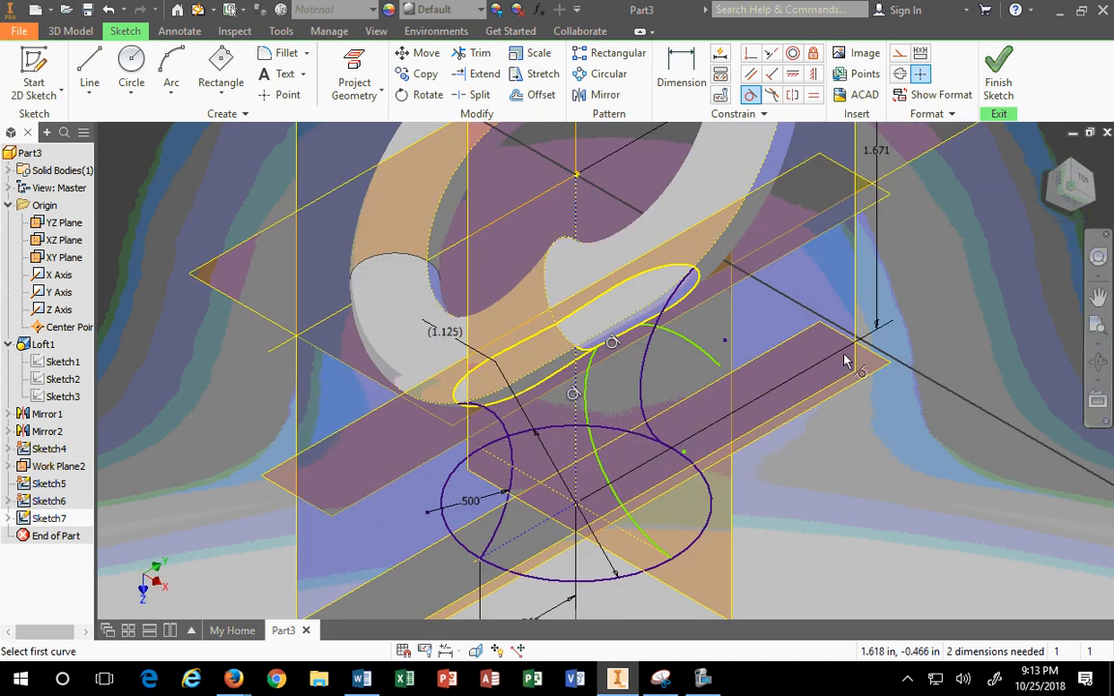
# Step: Trim away the rail curve's overshoot beyond the ellipse
pyautogui.click(1093, 202)
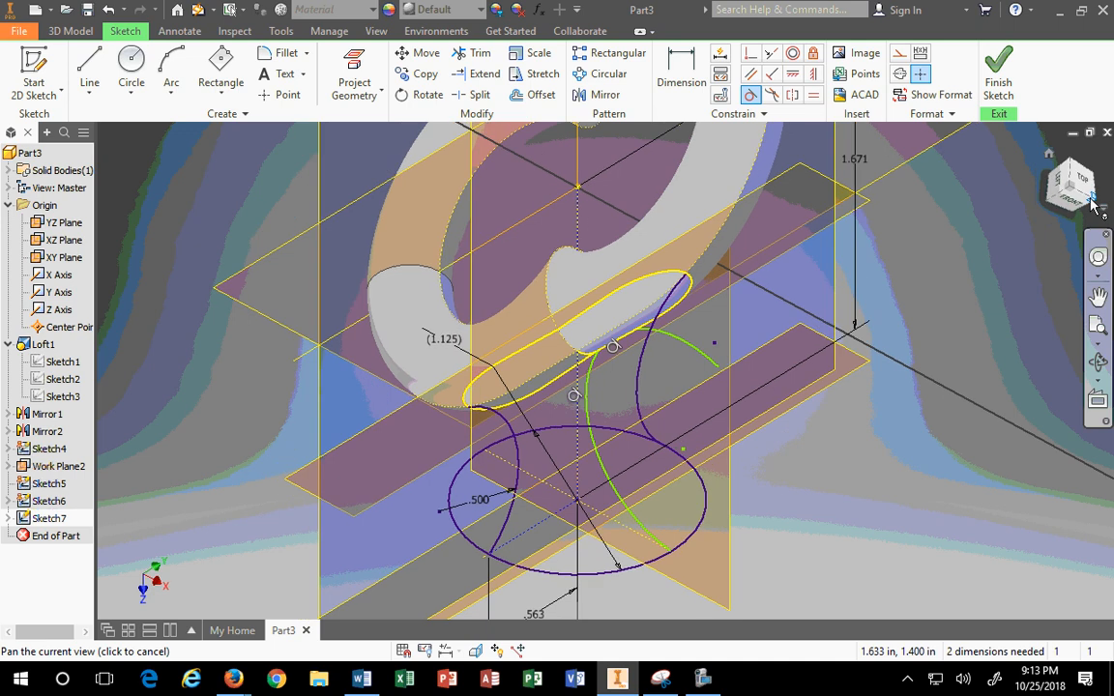
pyautogui.scroll(-2, 674, 389)
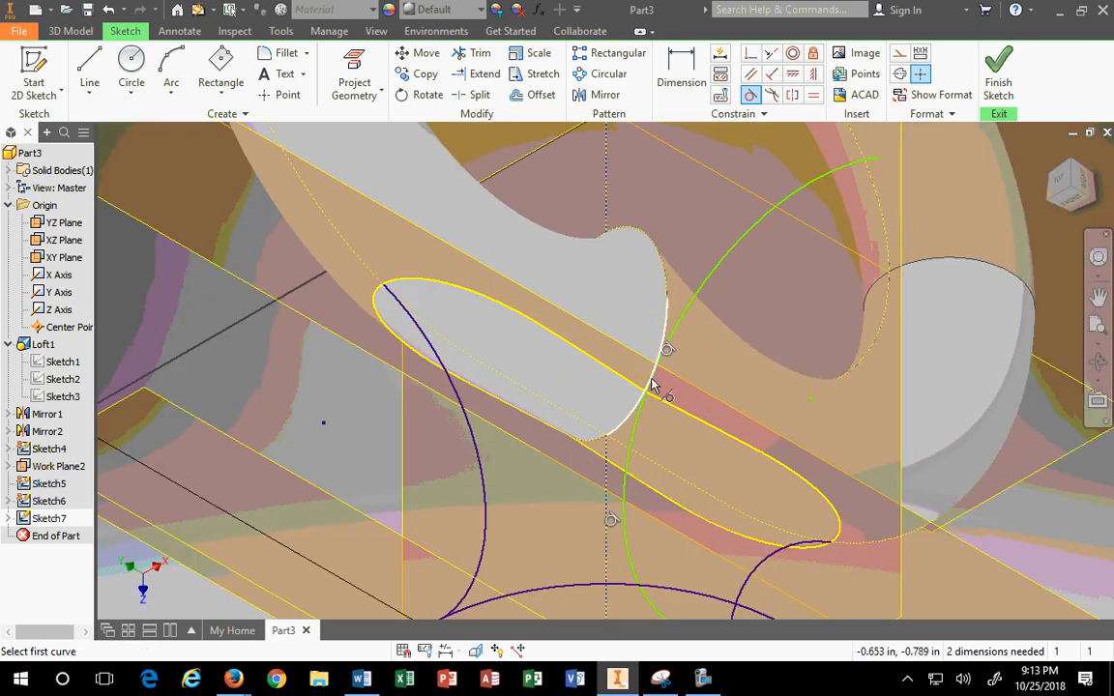
pyautogui.scroll(3, 715, 357)
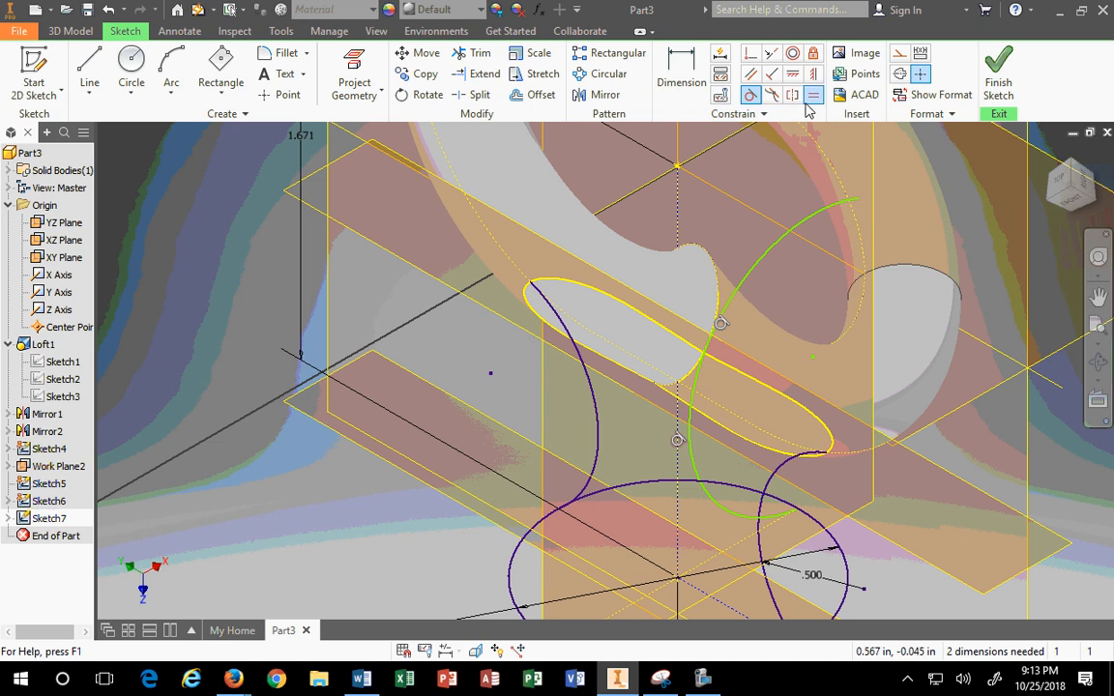
pyautogui.click(468, 57)
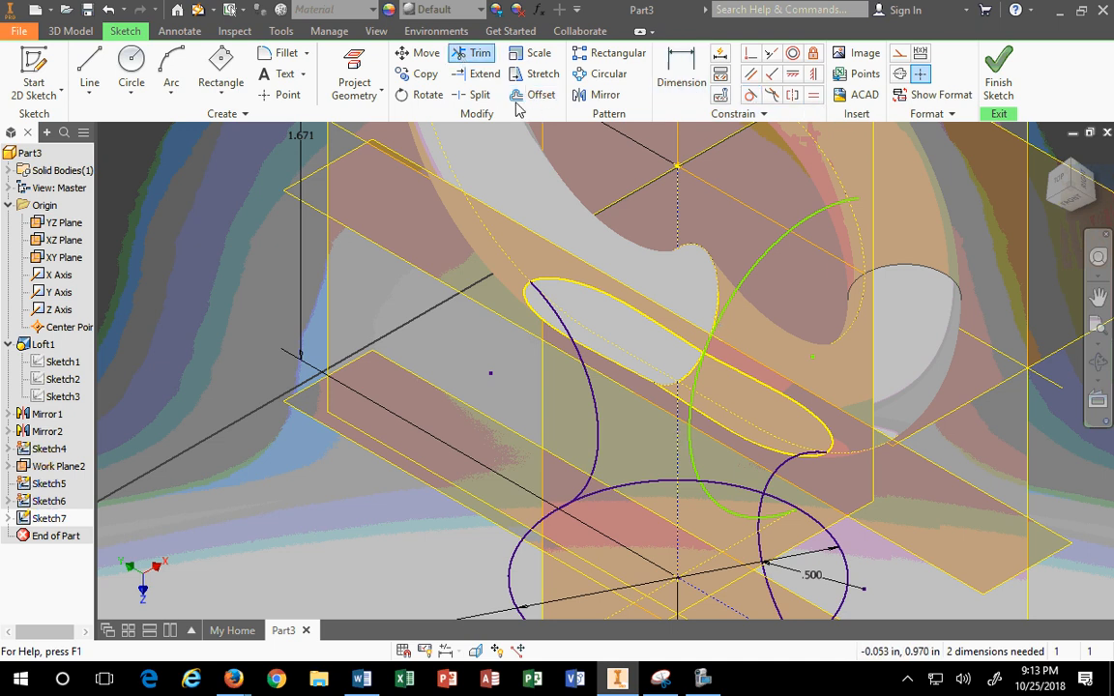
pyautogui.click(789, 248)
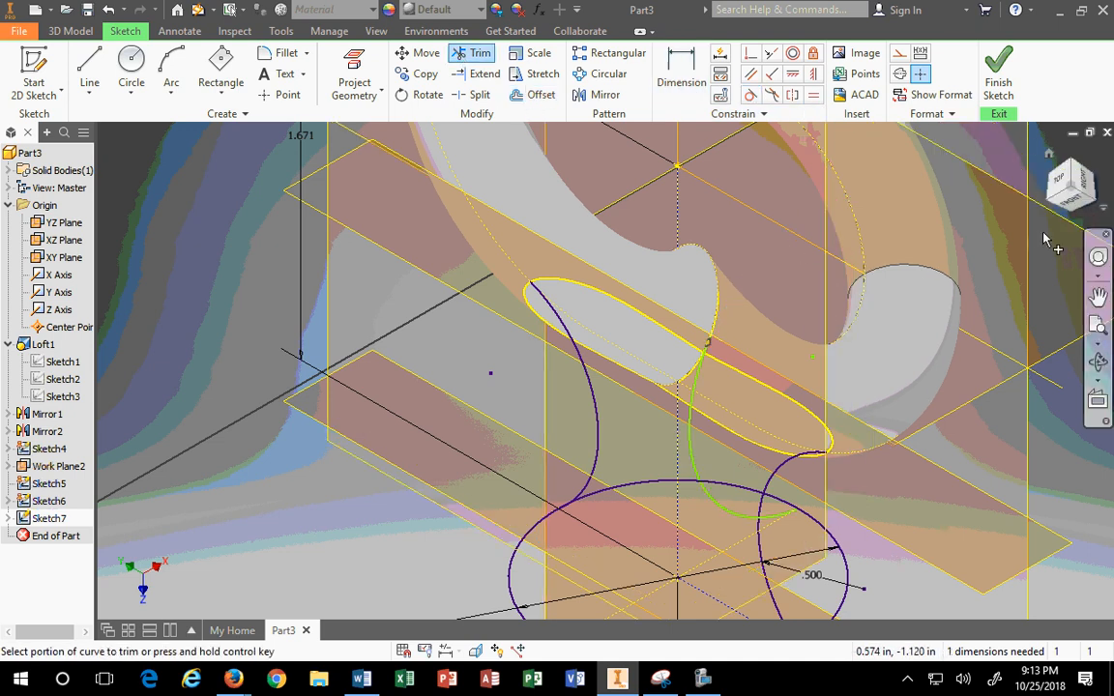
# Step: From the Top view, dimension the remaining arc with a .500 radius
pyautogui.click(1062, 182)
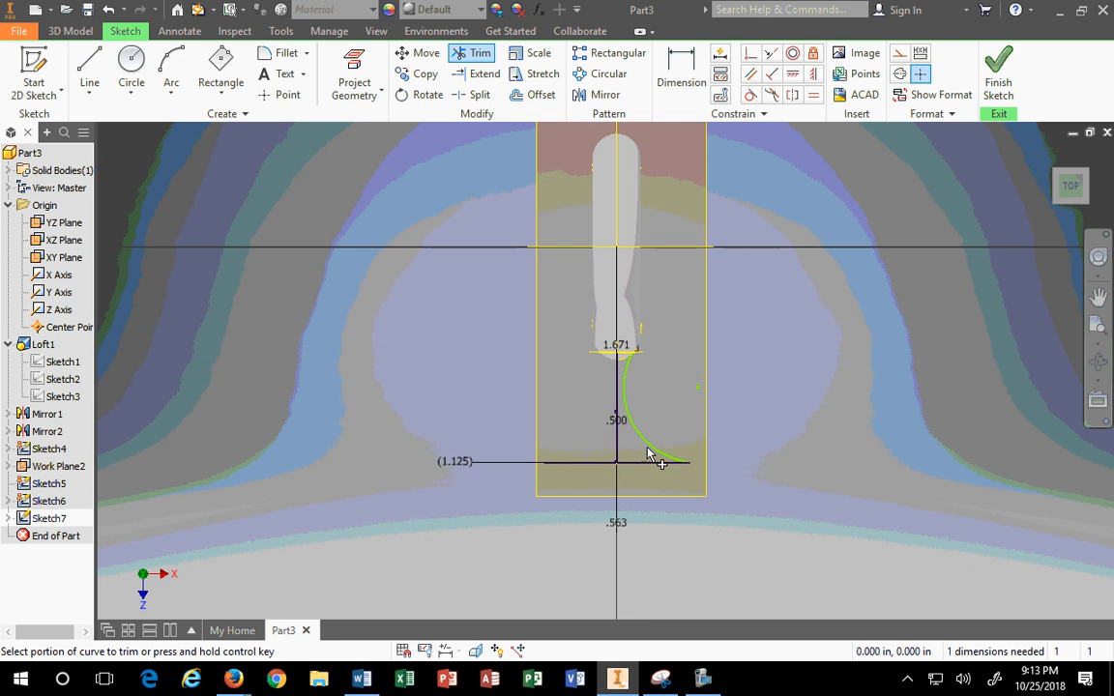
pyautogui.click(681, 73)
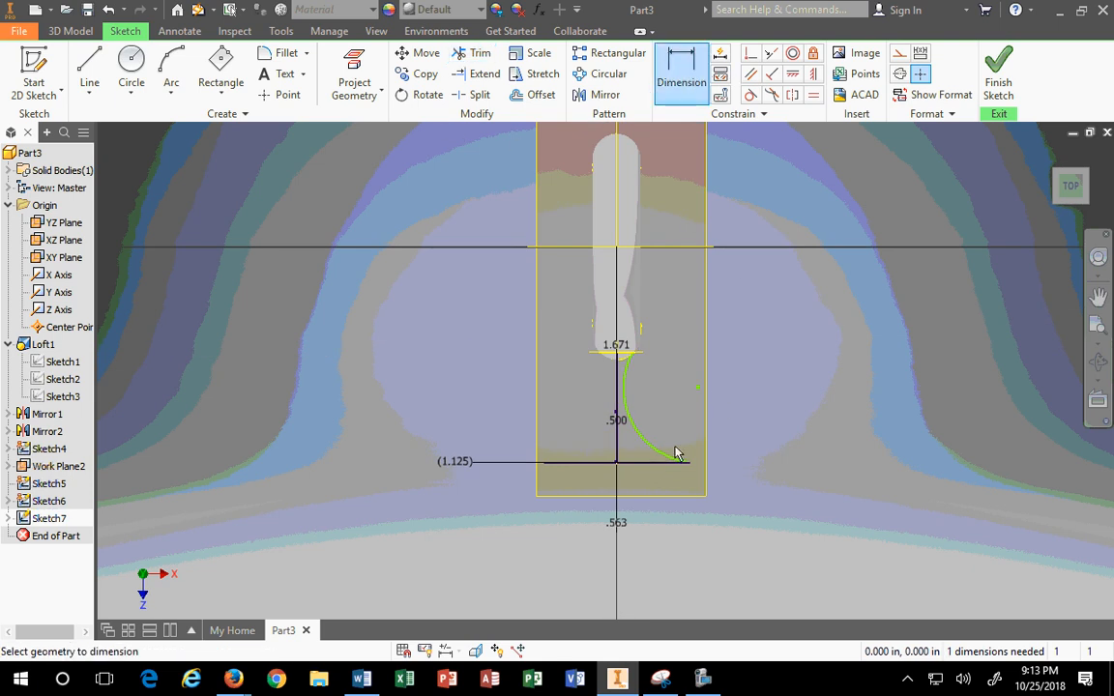
pyautogui.click(633, 429)
pyautogui.click(697, 389)
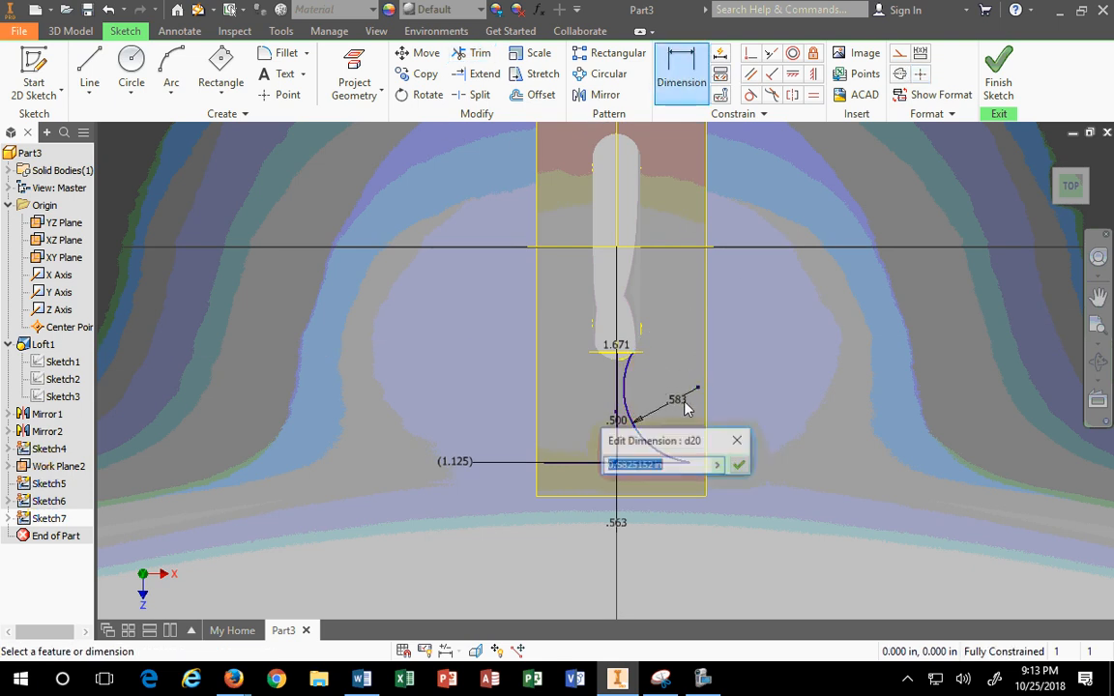
pyautogui.write('.5')
pyautogui.press('Return')
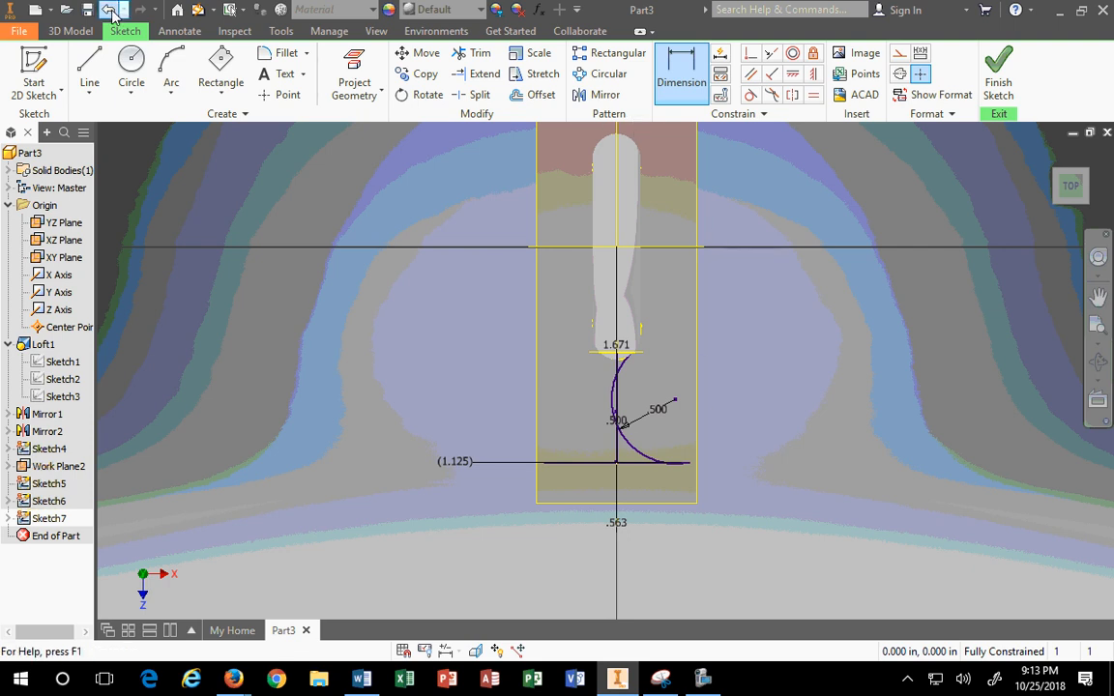
pyautogui.click(131, 73)
pyautogui.press('Escape')
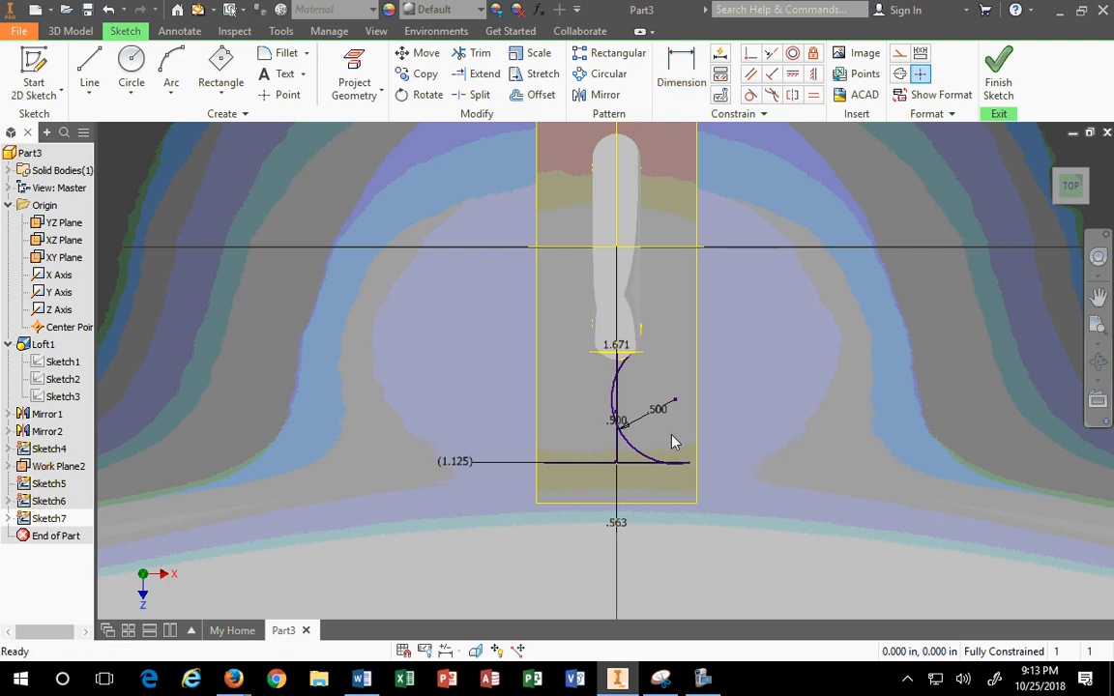
pyautogui.moveTo(658, 416); pyautogui.dragTo(704, 450)
pyautogui.scroll(-5, 594, 375)
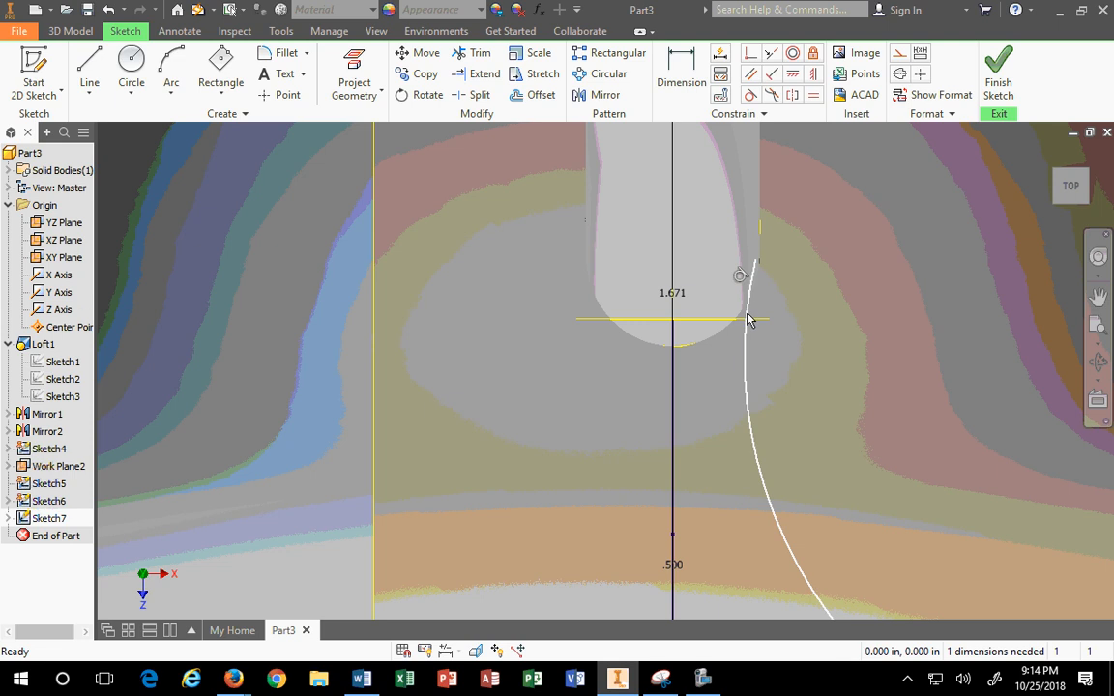
pyautogui.moveTo(747, 354); pyautogui.dragTo(821, 326)
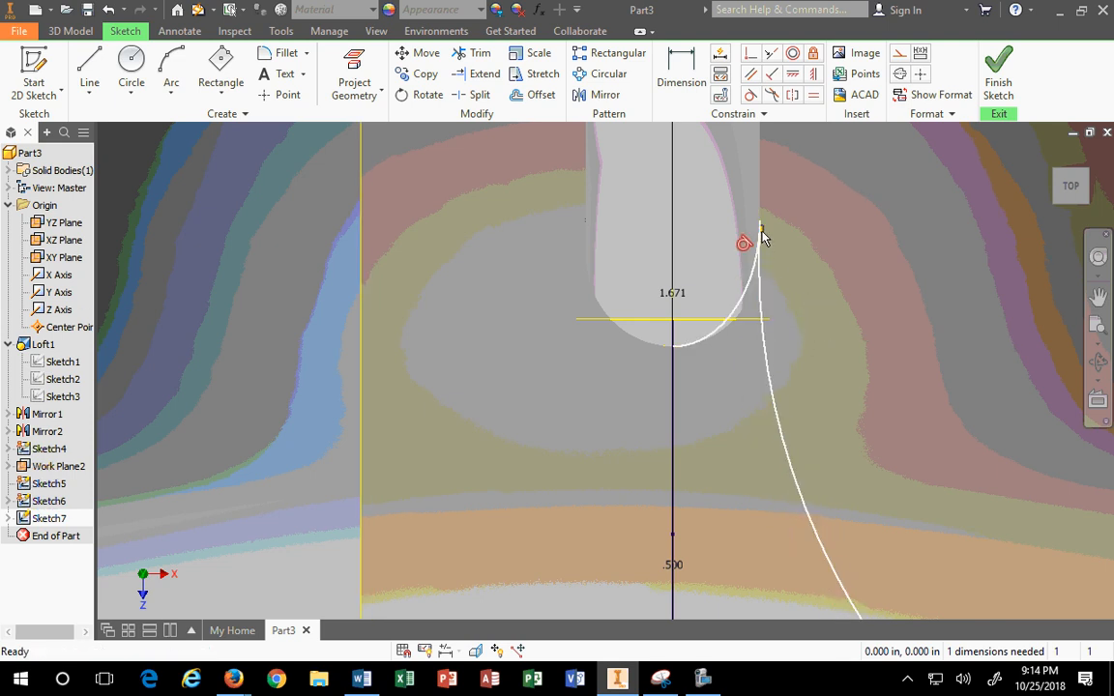
pyautogui.moveTo(761, 239)
pyautogui.mouseDown()
pyautogui.moveTo(766, 266)
pyautogui.moveTo(779, 263)
pyautogui.moveTo(761, 280)
pyautogui.moveTo(761, 223)
pyautogui.mouseUp()
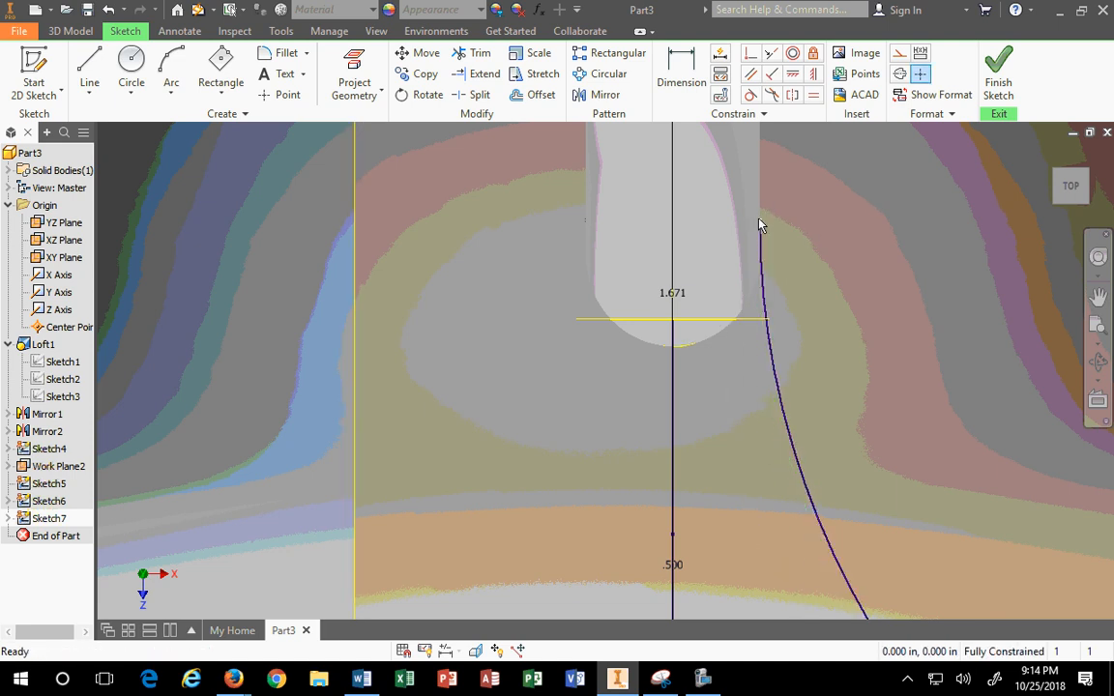
pyautogui.scroll(-4, 810, 311)
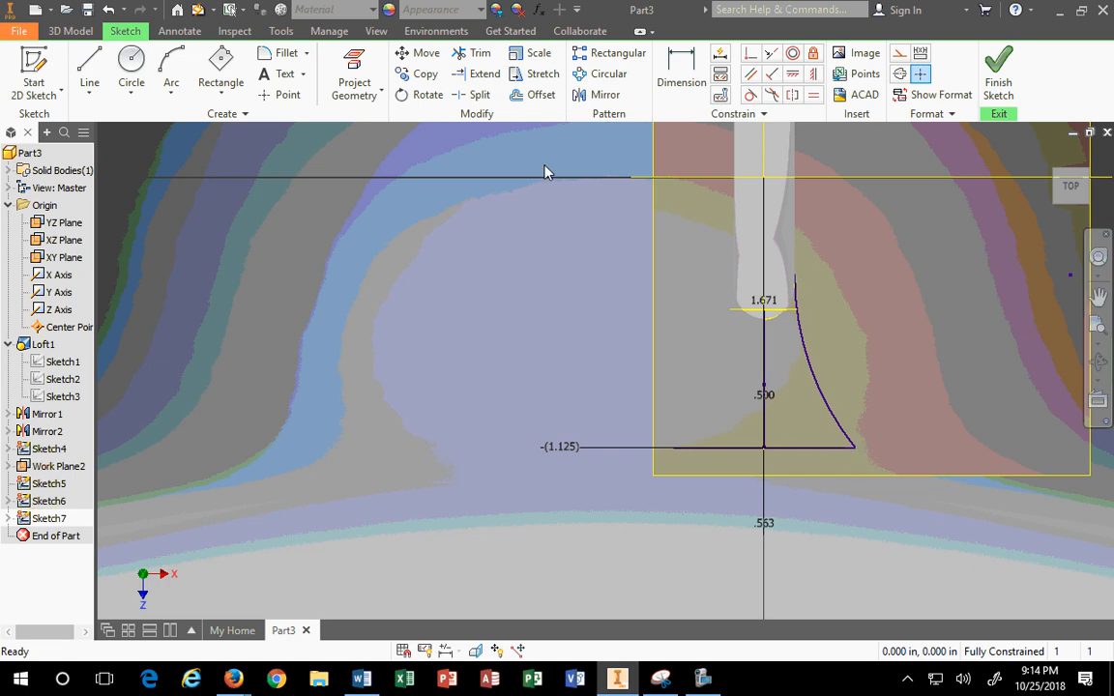
# Step: Mirror the flared arc across the dotted centre line
pyautogui.click(601, 96)
pyautogui.click(803, 361)
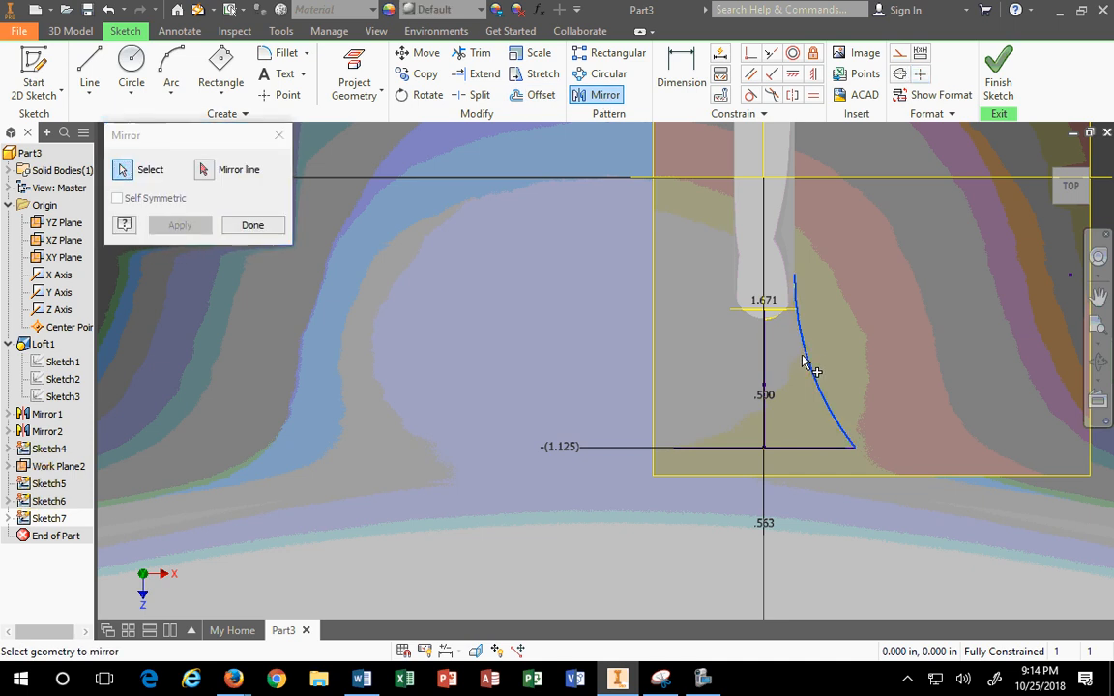
pyautogui.click(206, 171)
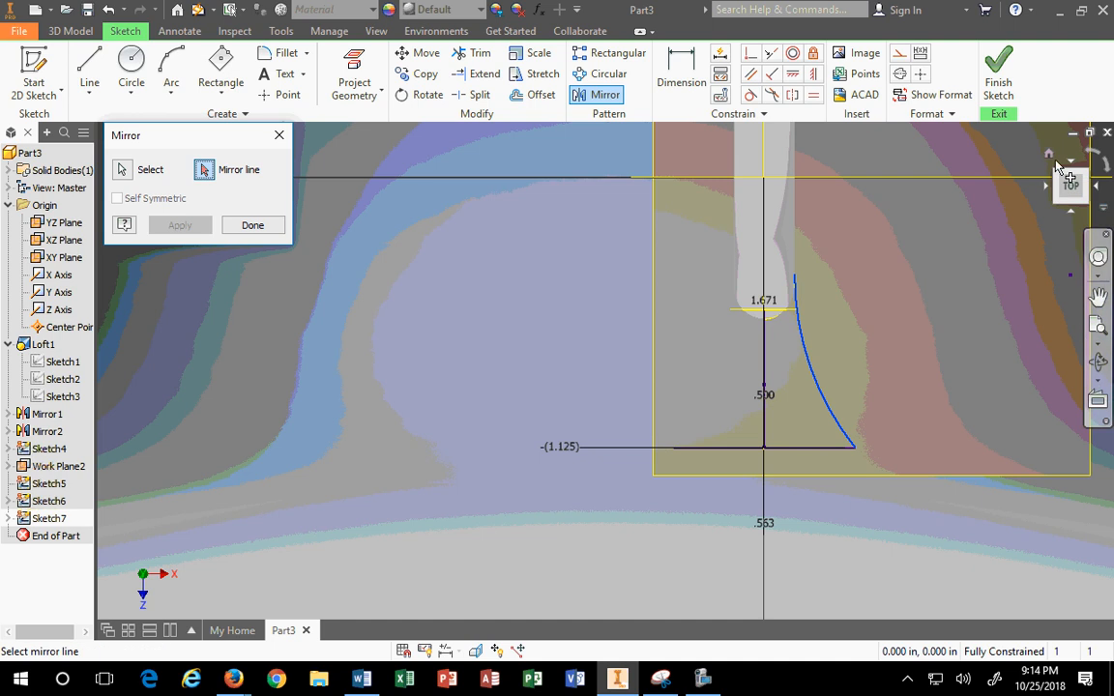
pyautogui.click(1046, 160)
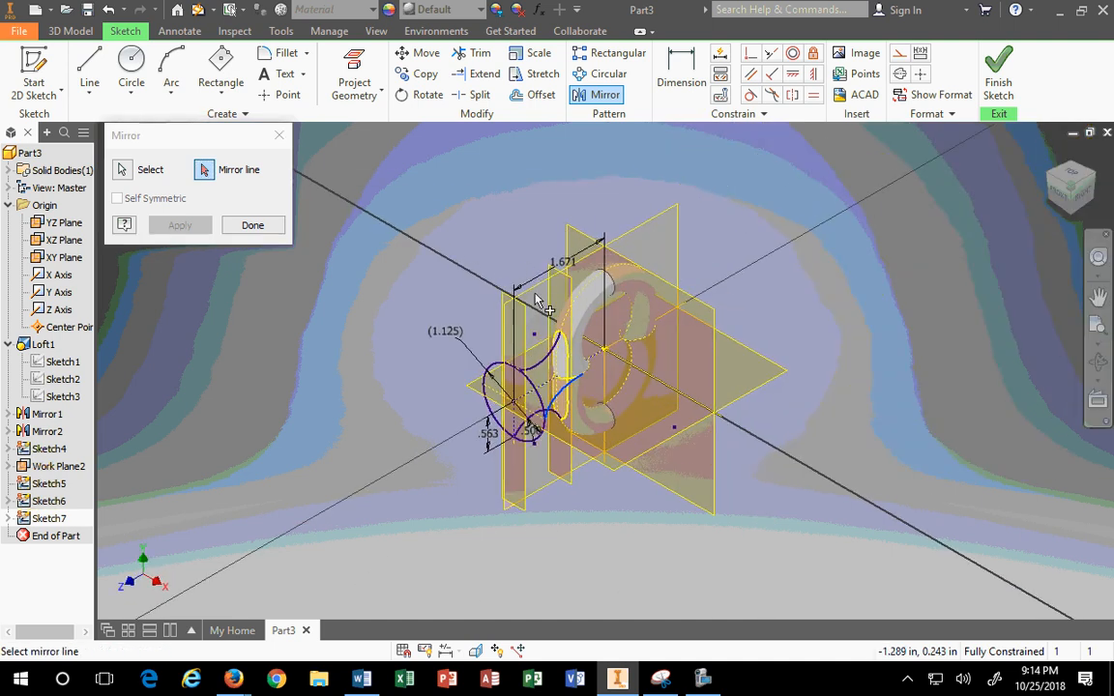
pyautogui.scroll(5, 539, 404)
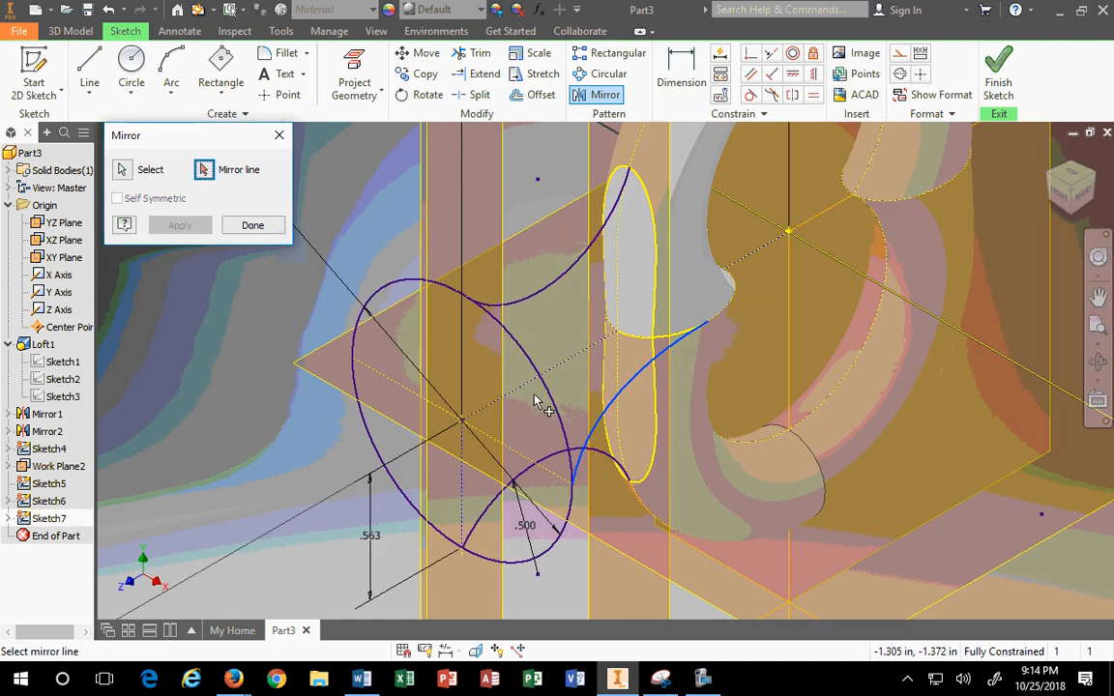
pyautogui.click(542, 385)
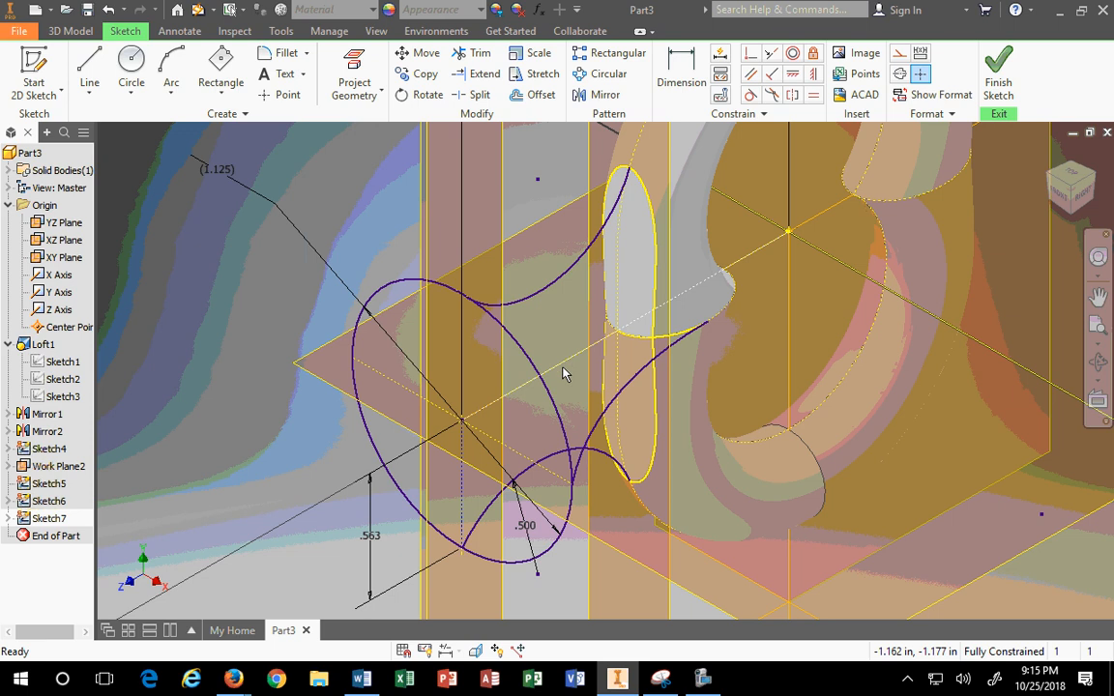
pyautogui.click(563, 365)
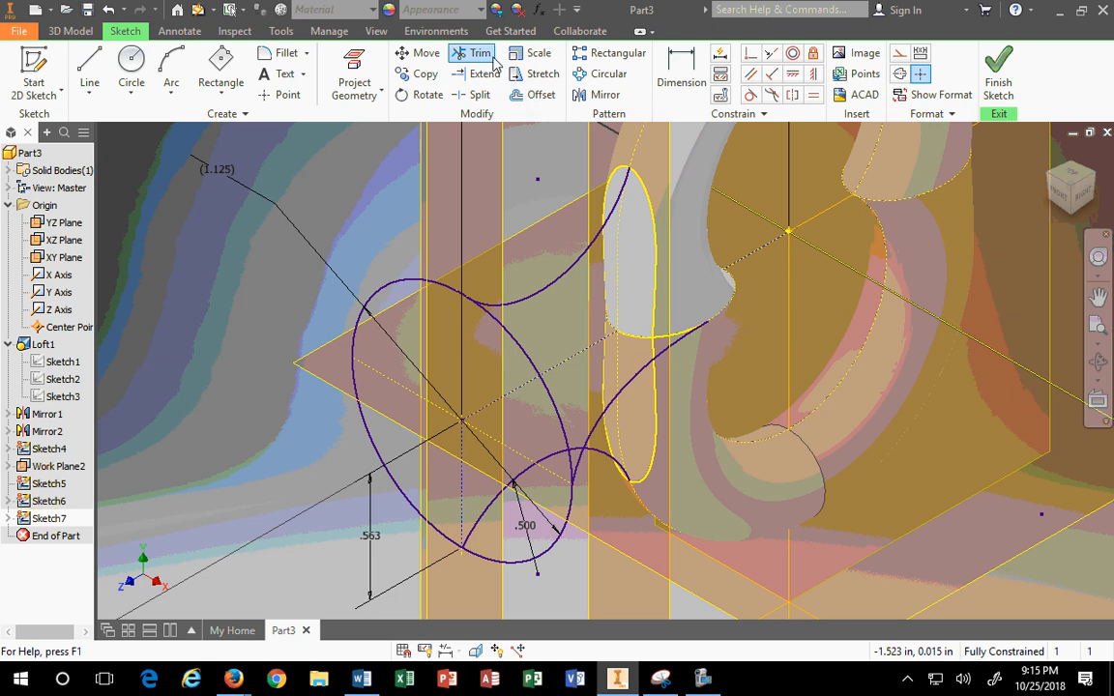
# Step: Set up a second mirror of the rail curve about the centre line, then cancel it
pyautogui.click(602, 95)
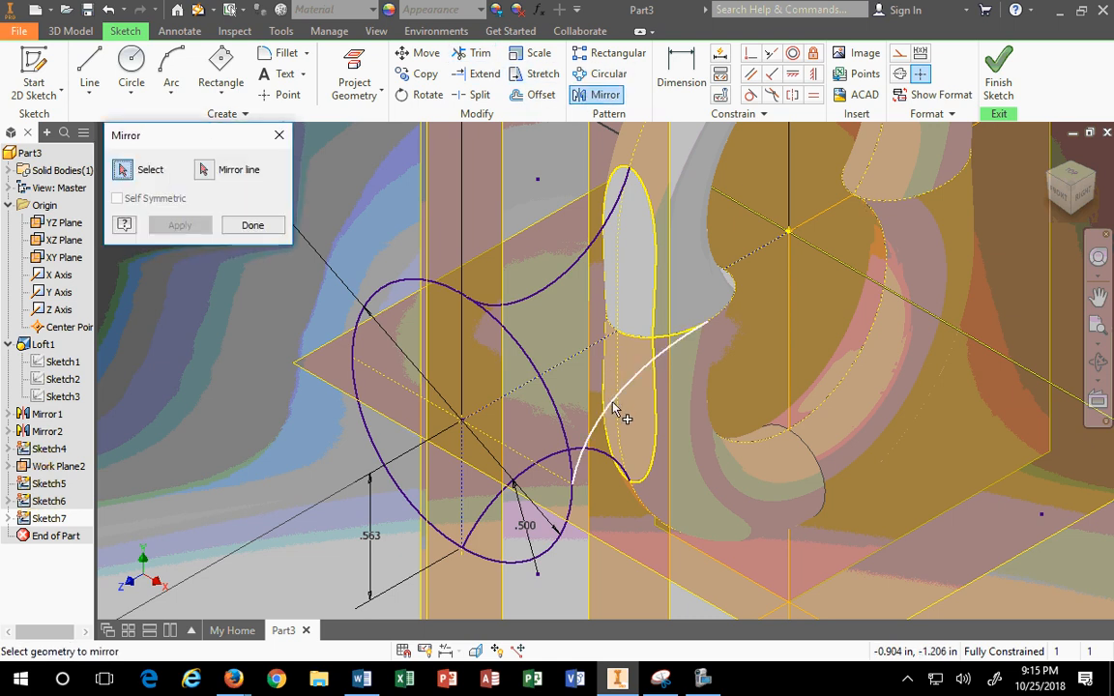
pyautogui.click(614, 404)
pyautogui.click(204, 169)
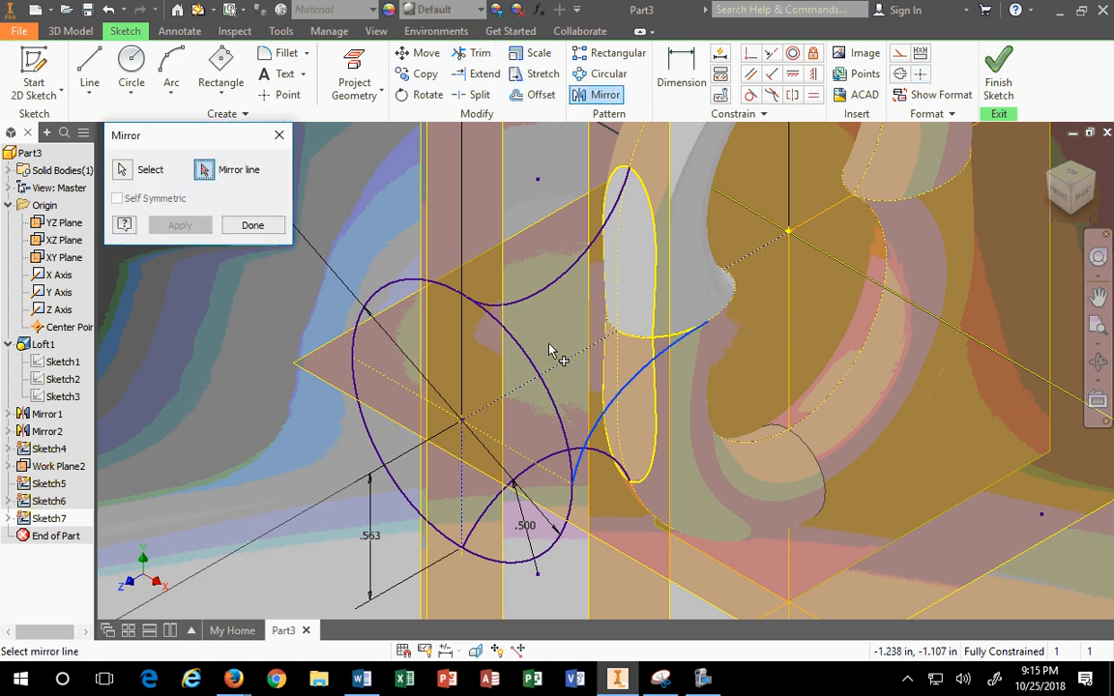
pyautogui.click(467, 431)
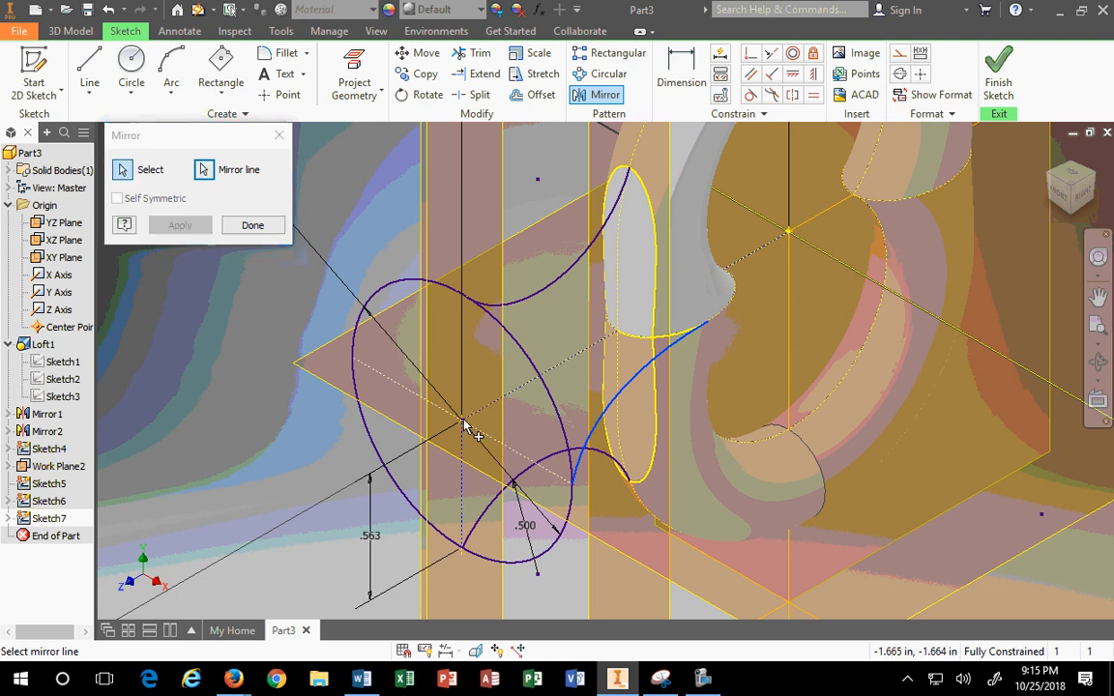
pyautogui.press('Escape')
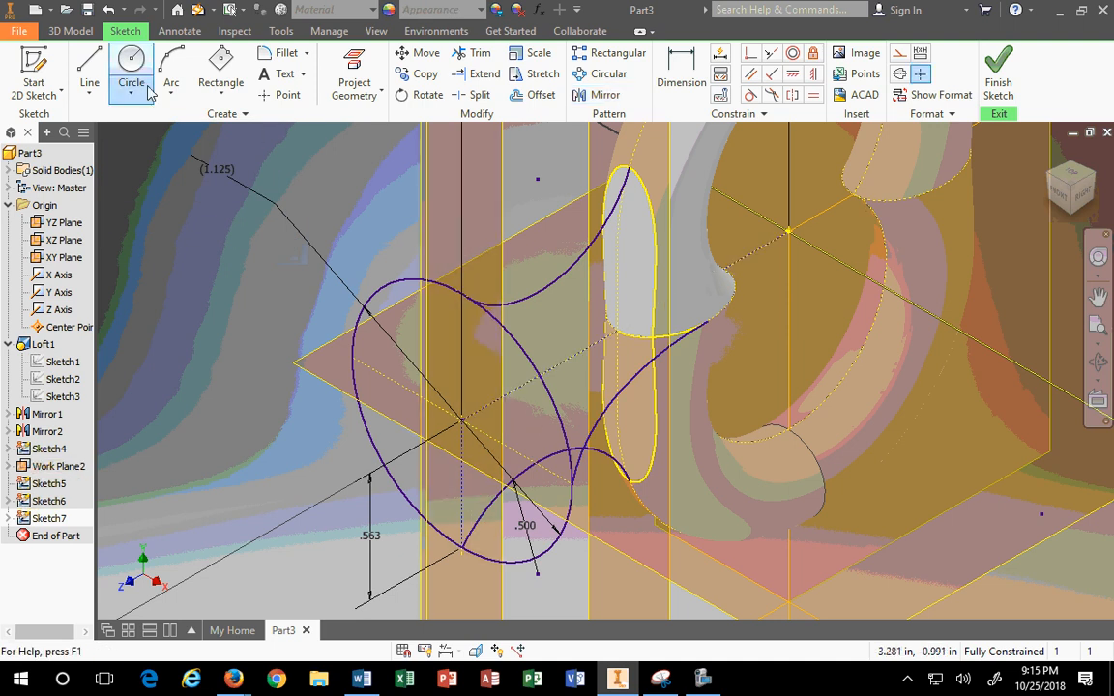
# Step: Draw a construction line from the ellipse centre to the arc's upper end
pyautogui.click(89, 66)
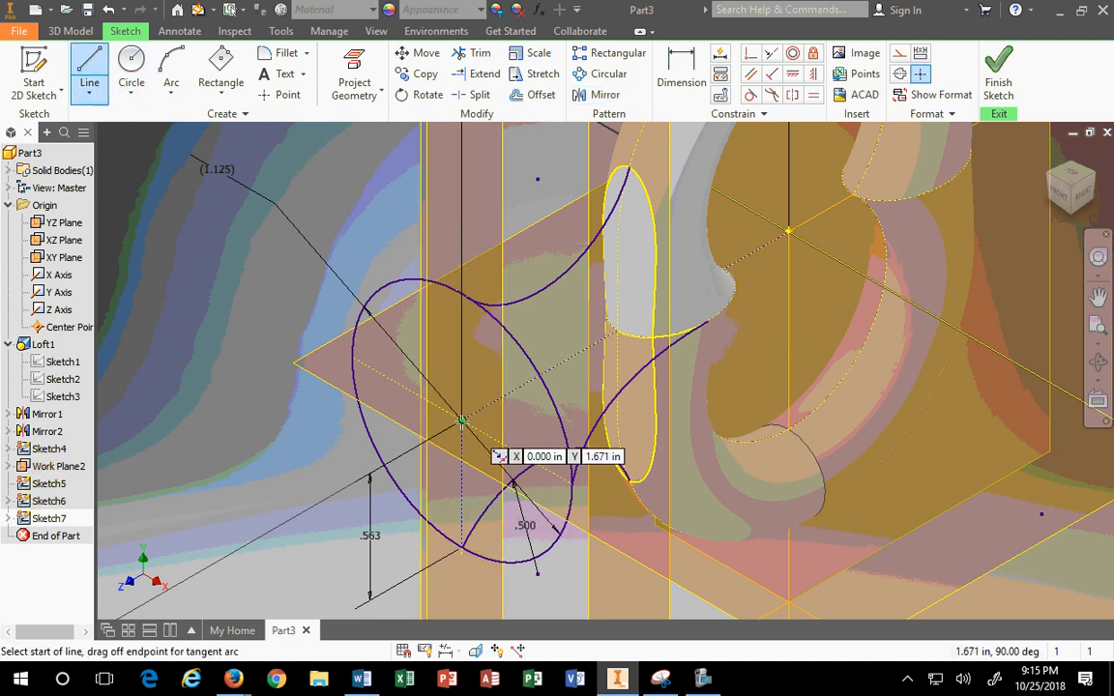
pyautogui.click(462, 419)
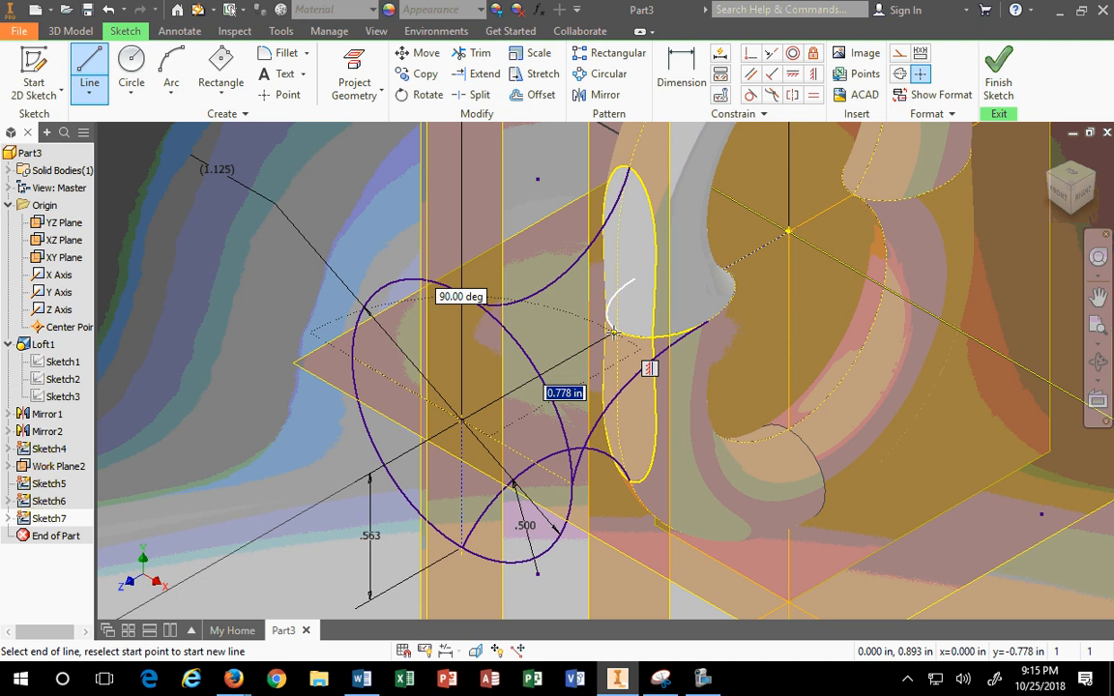
pyautogui.click(613, 332)
pyautogui.press('Escape')
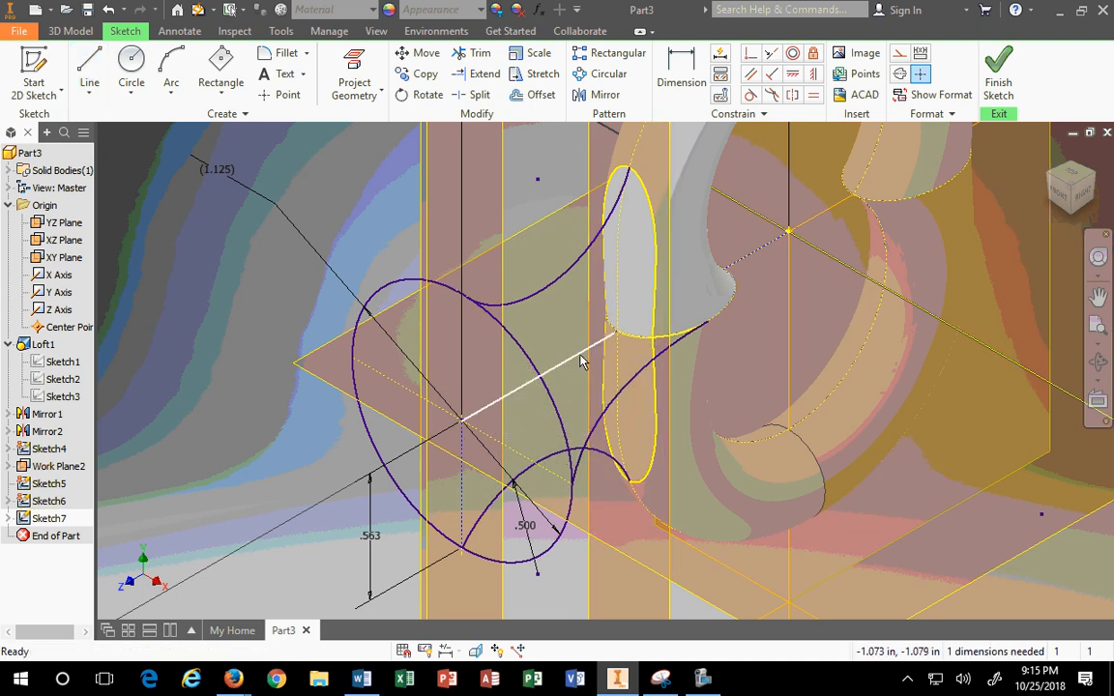
pyautogui.click(581, 356)
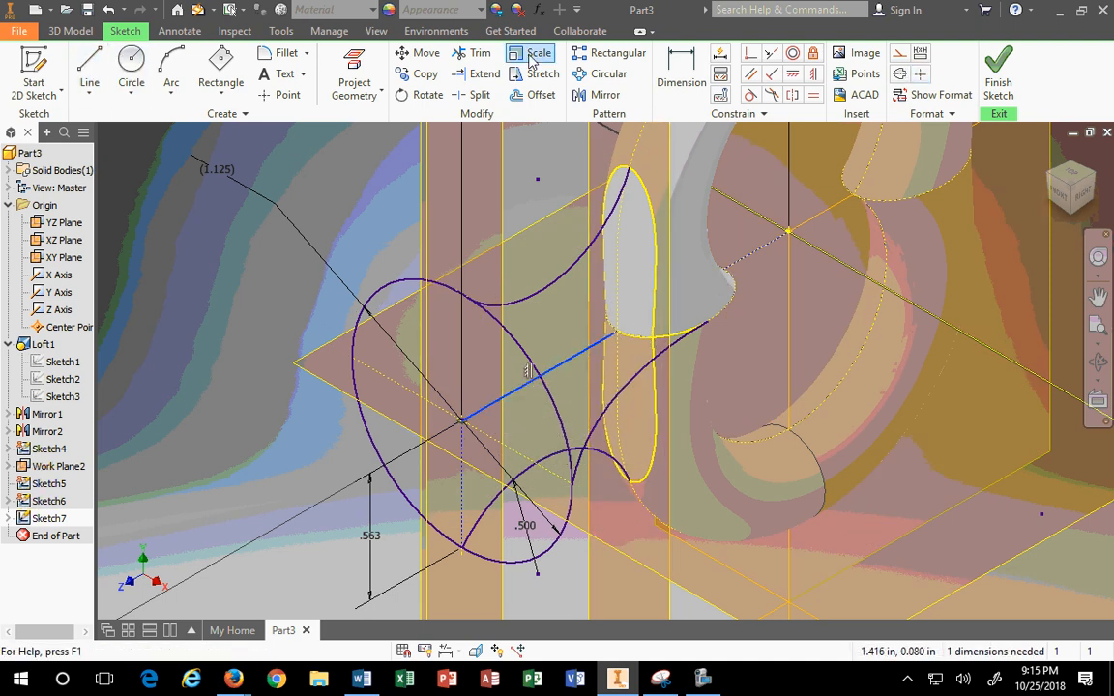
pyautogui.click(897, 56)
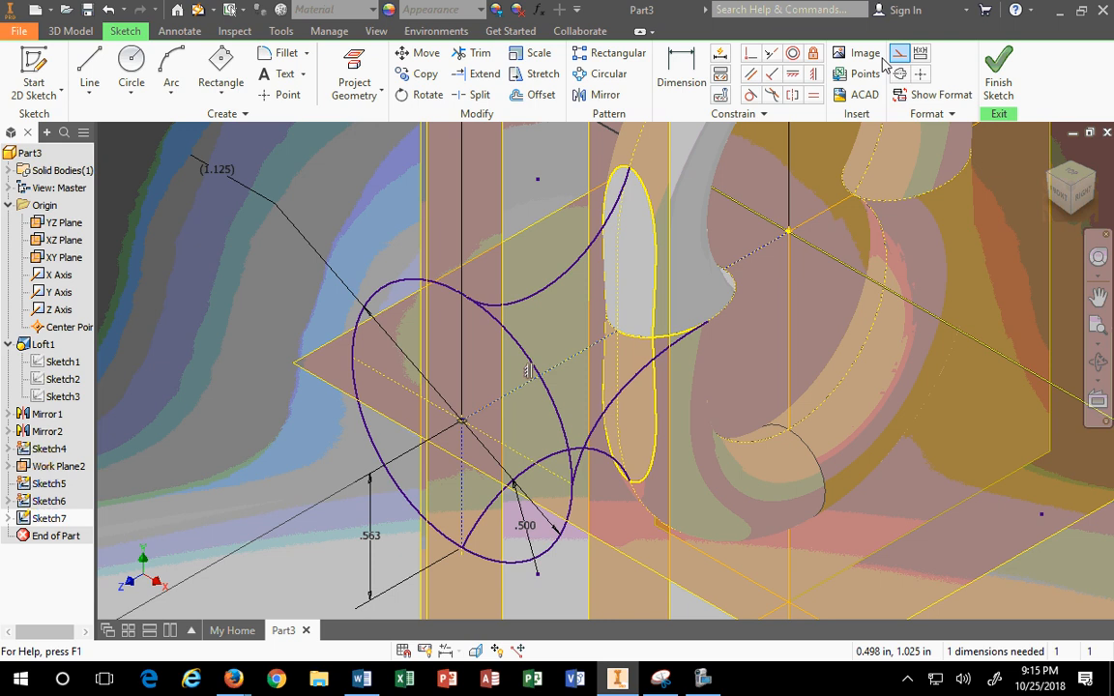
# Step: Mirror the .500 side arc across the dotted centre line, then view the sketch from the top
pyautogui.click(605, 95)
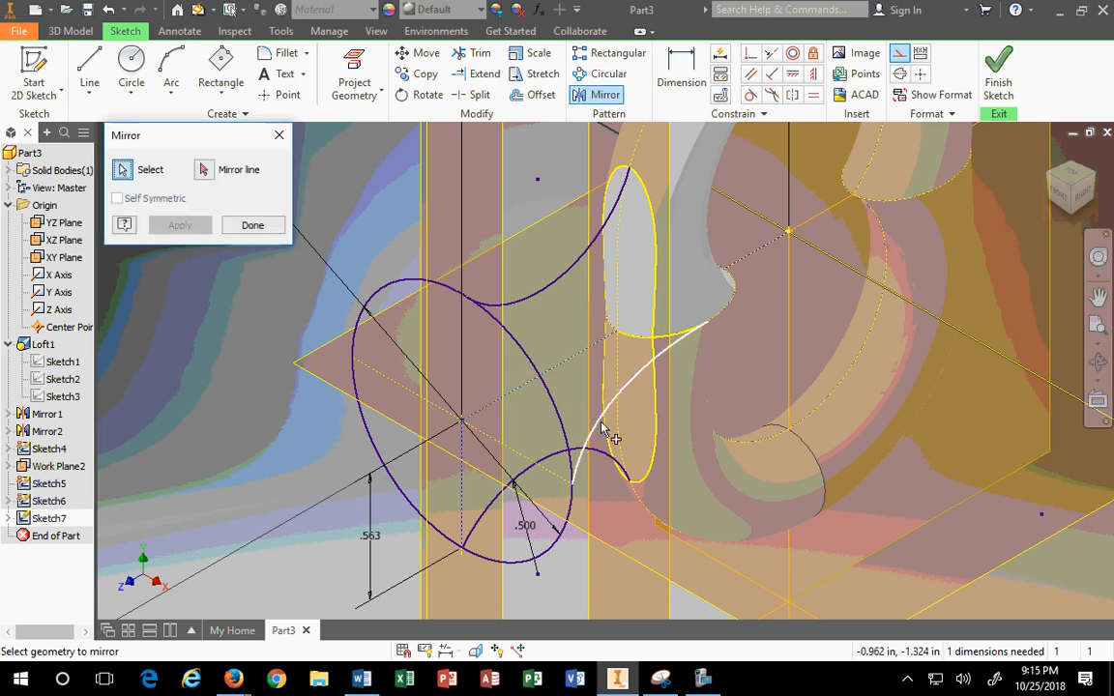
pyautogui.click(608, 426)
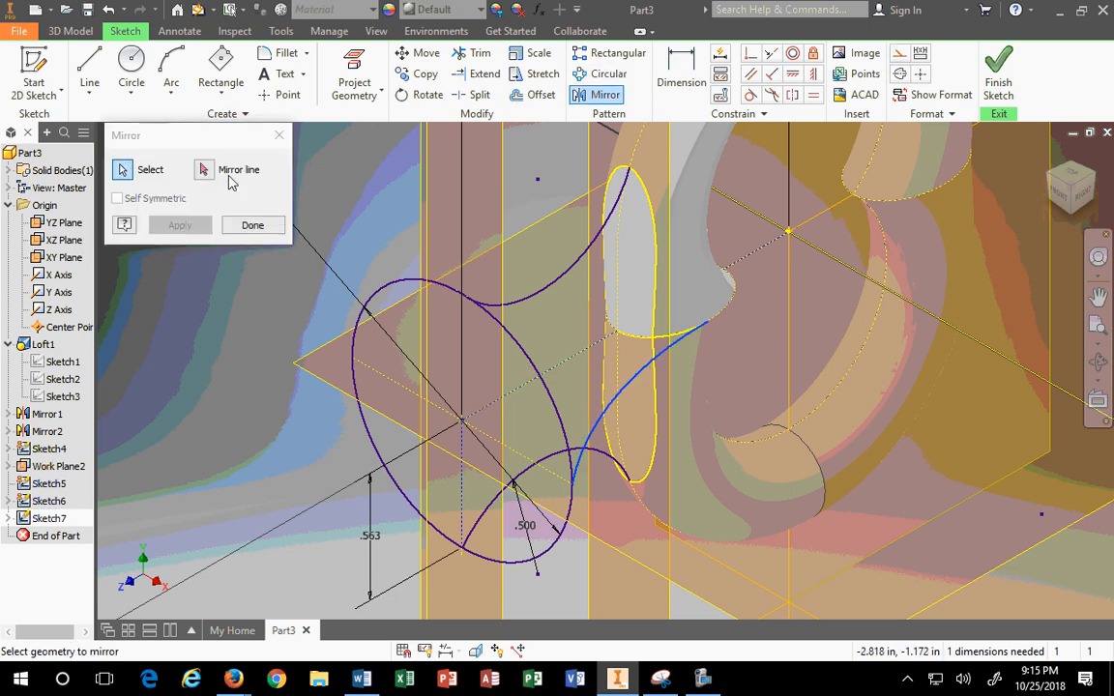
pyautogui.click(205, 169)
pyautogui.click(576, 358)
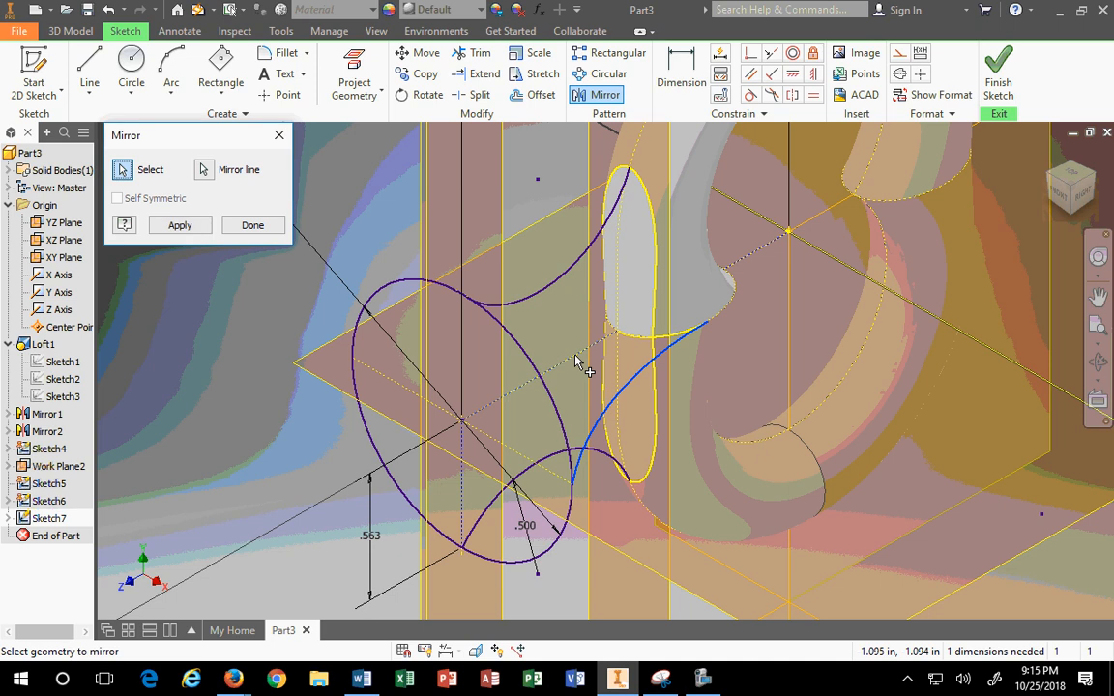
pyautogui.click(182, 227)
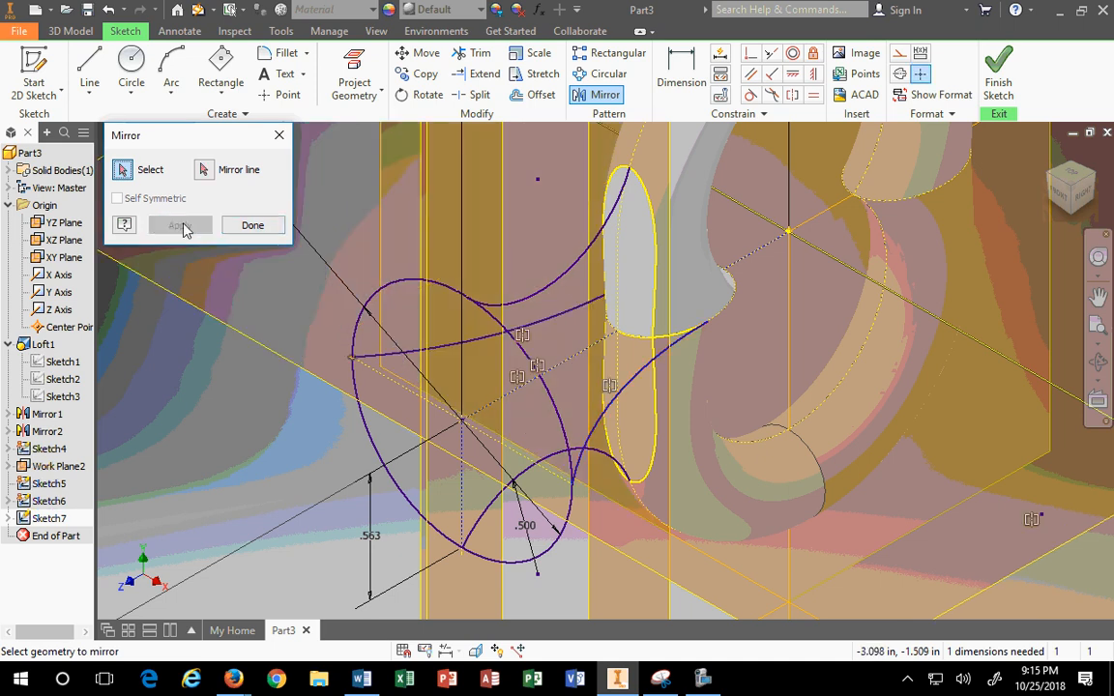
pyautogui.click(252, 226)
pyautogui.scroll(-3, 540, 385)
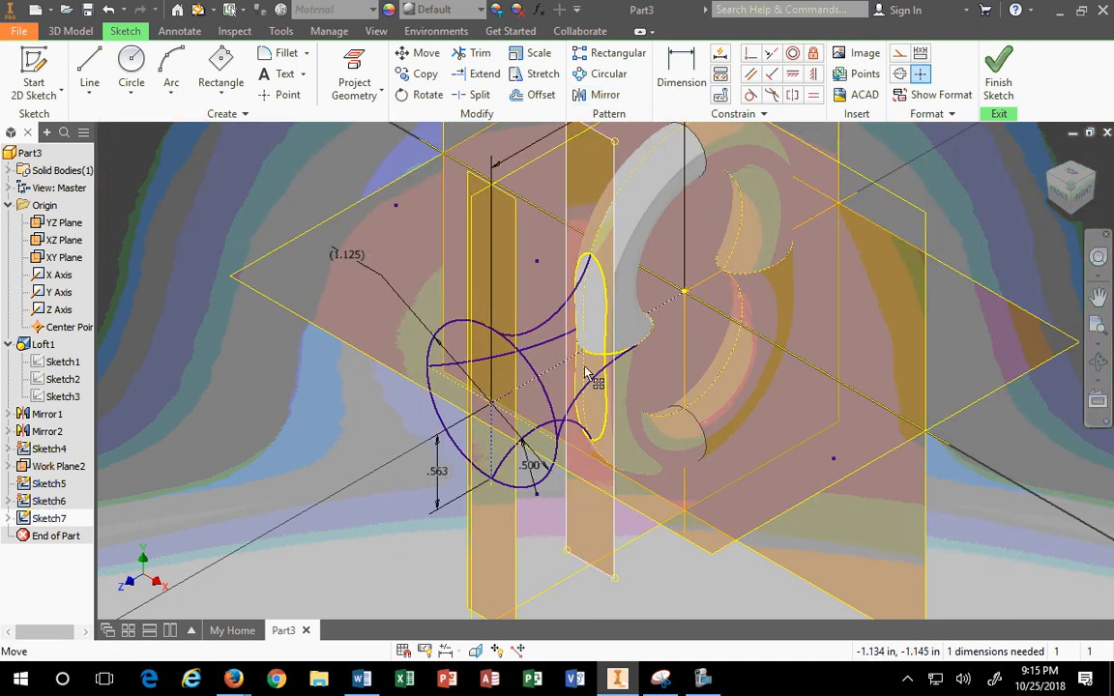
pyautogui.click(1071, 175)
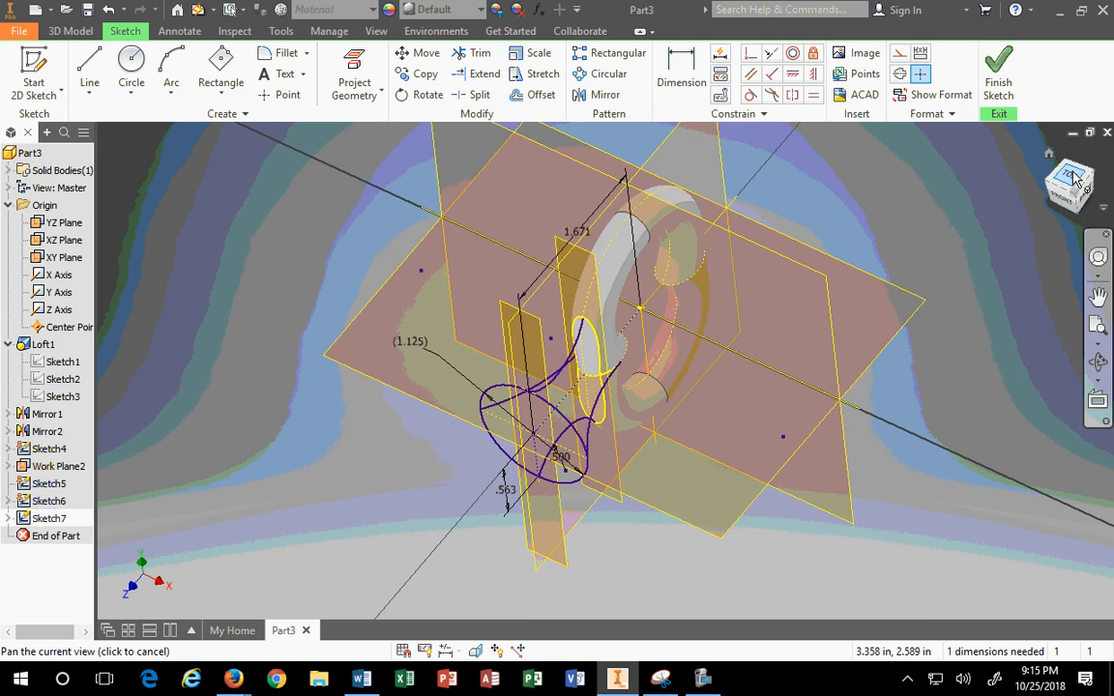
pyautogui.scroll(2, 630, 484)
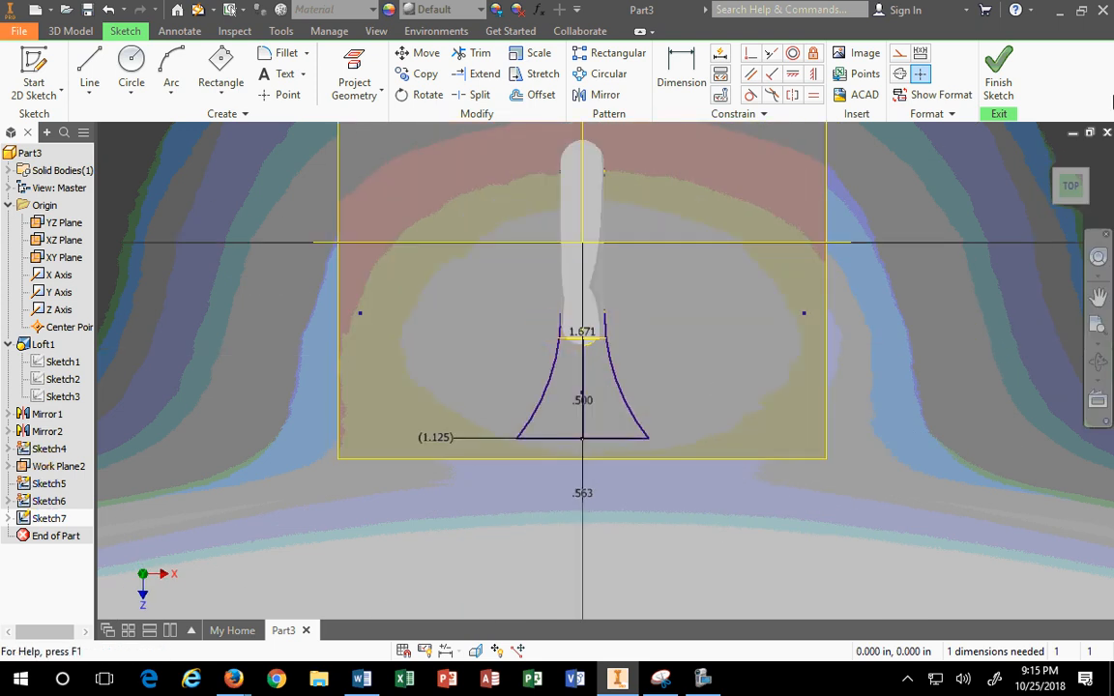
# Step: Finish Sketch7 and return to the 3D model with both flared rail arcs in place
pyautogui.click(999, 85)
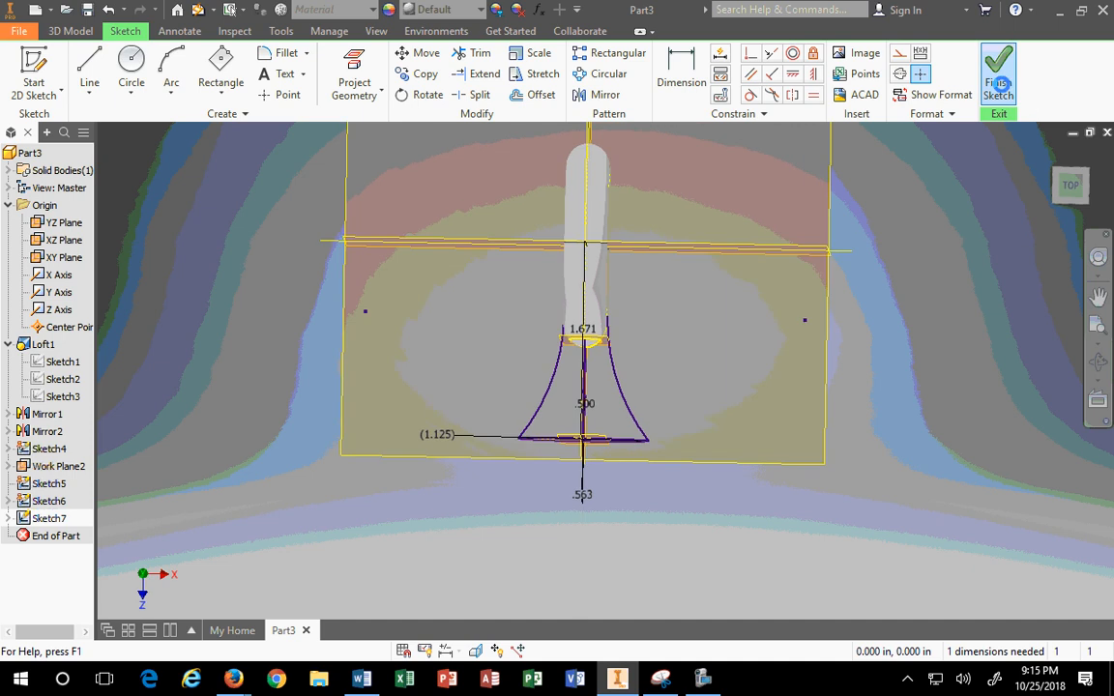
pyautogui.scroll(4, 618, 431)
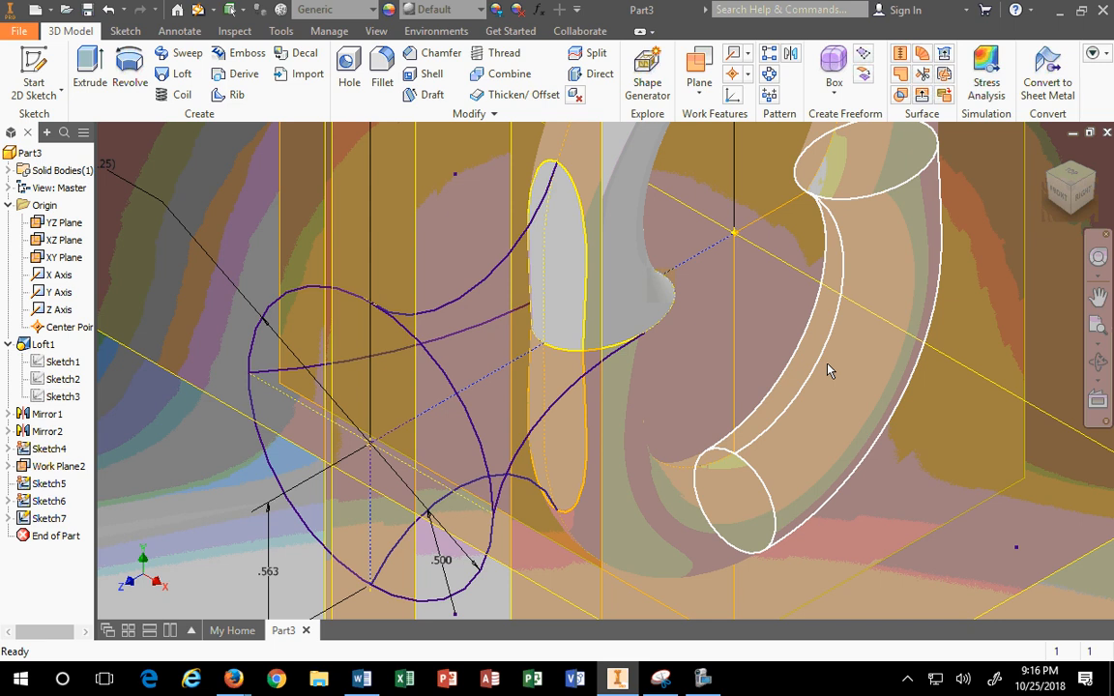
pyautogui.moveTo(828, 371)
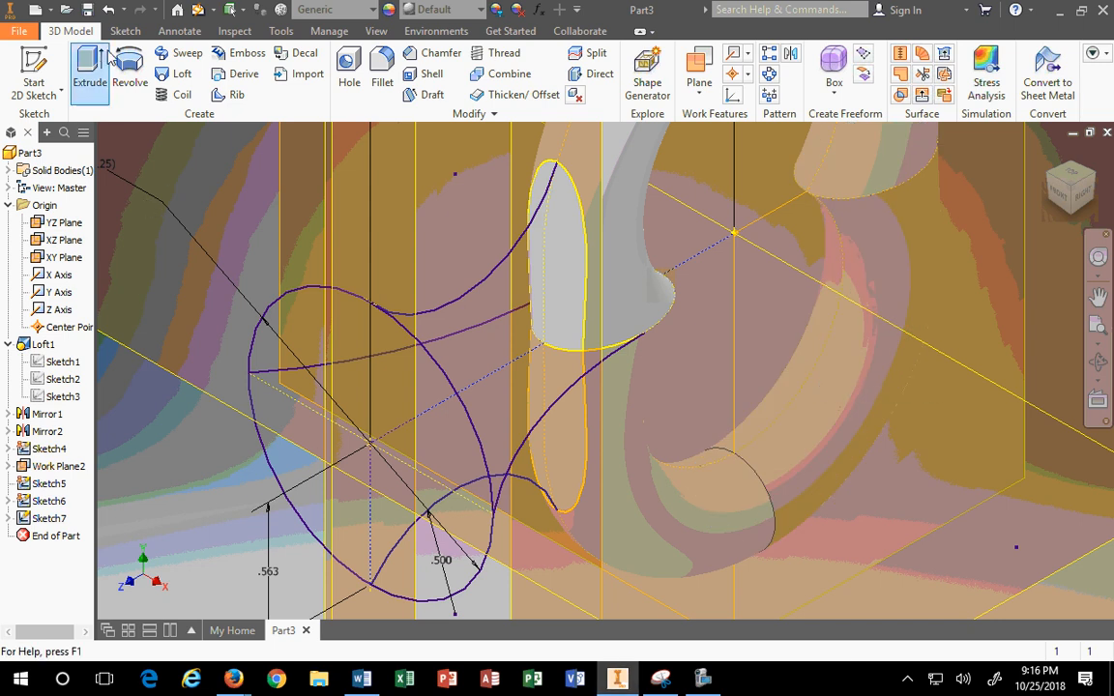
pyautogui.click(163, 77)
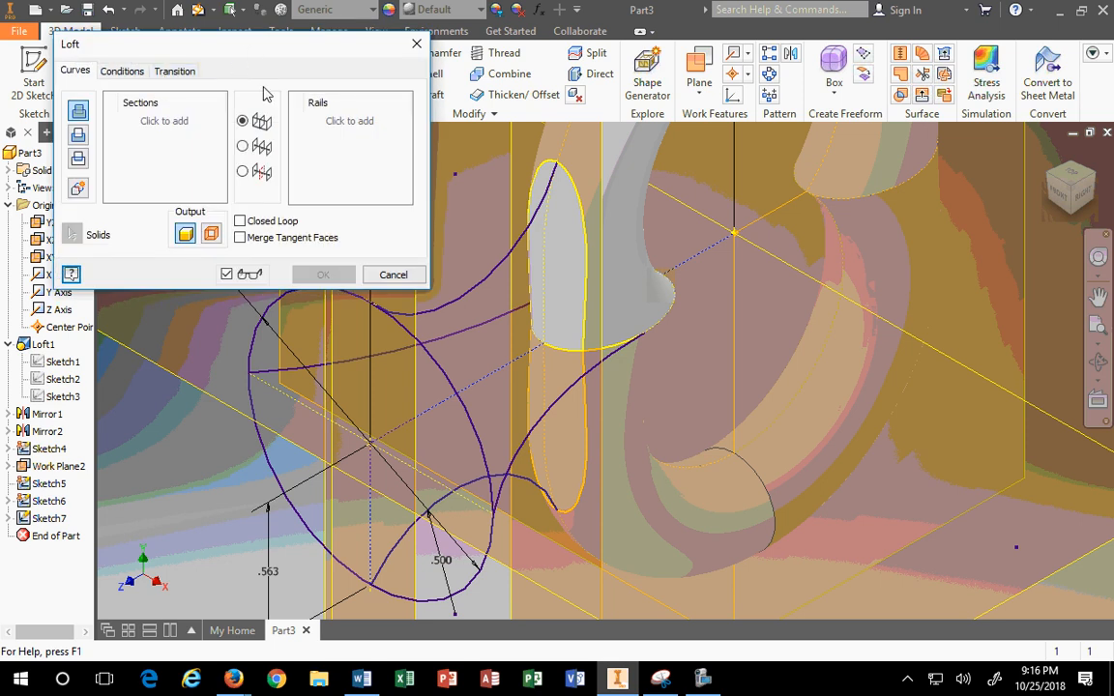
pyautogui.click(429, 352)
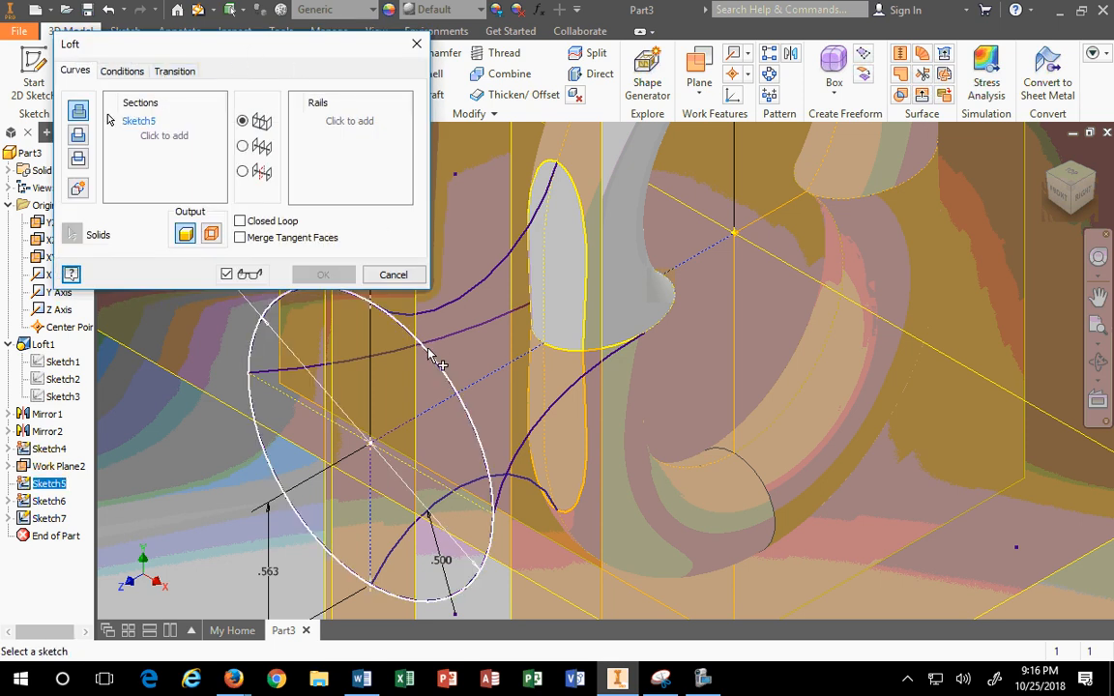
pyautogui.click(588, 251)
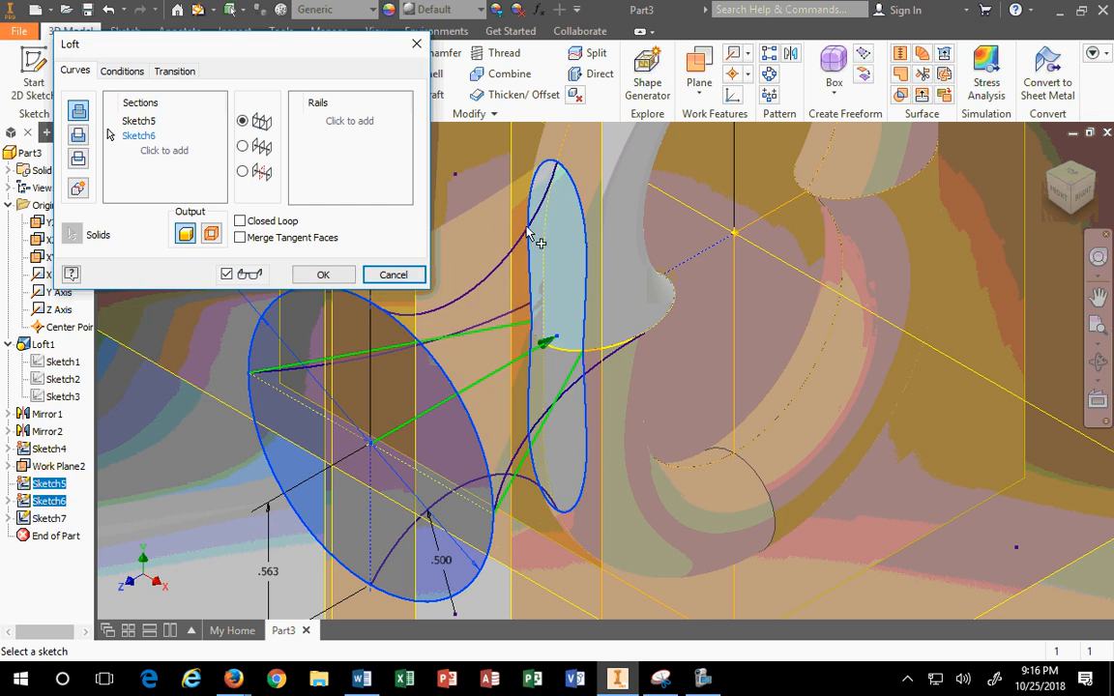
pyautogui.click(314, 116)
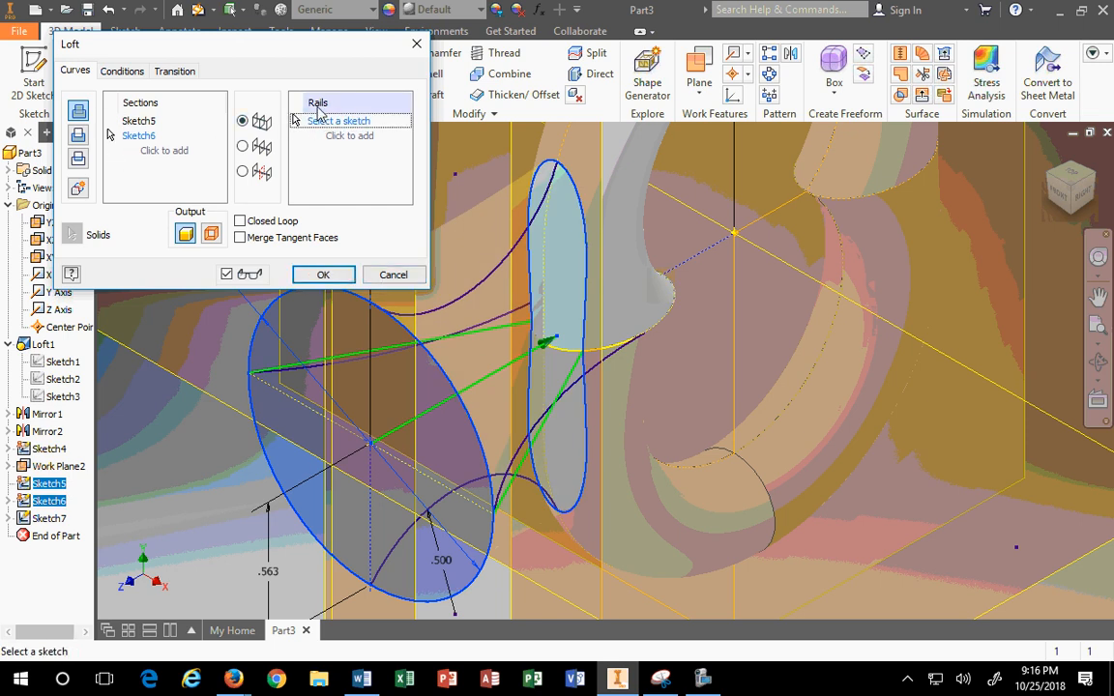
pyautogui.click(529, 433)
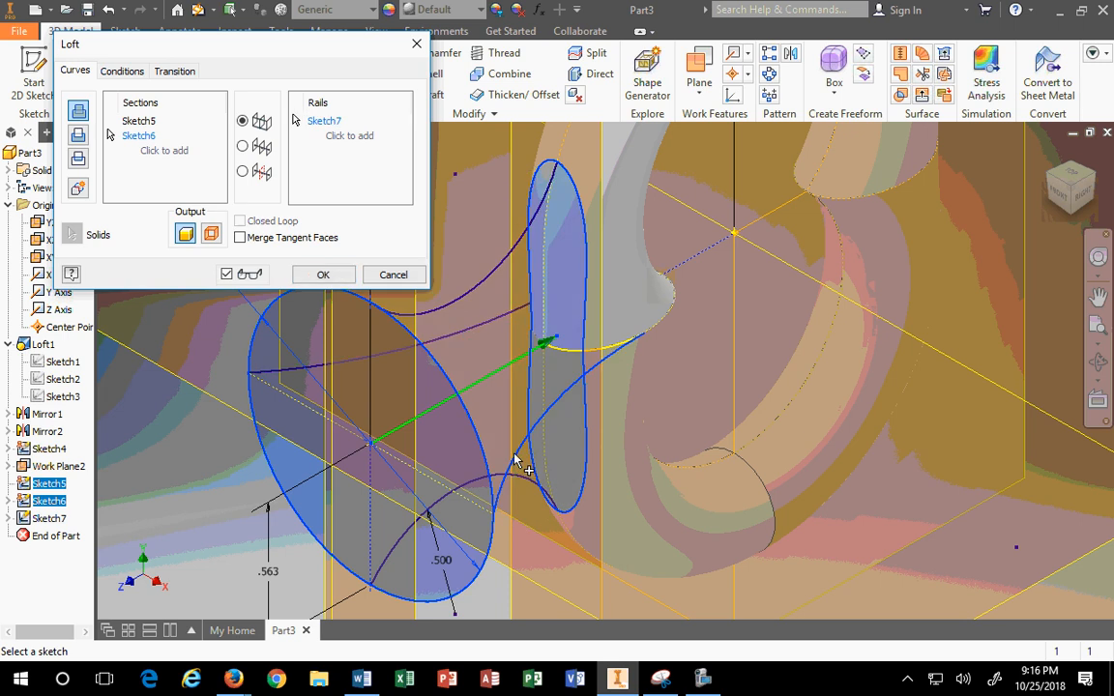
pyautogui.click(455, 343)
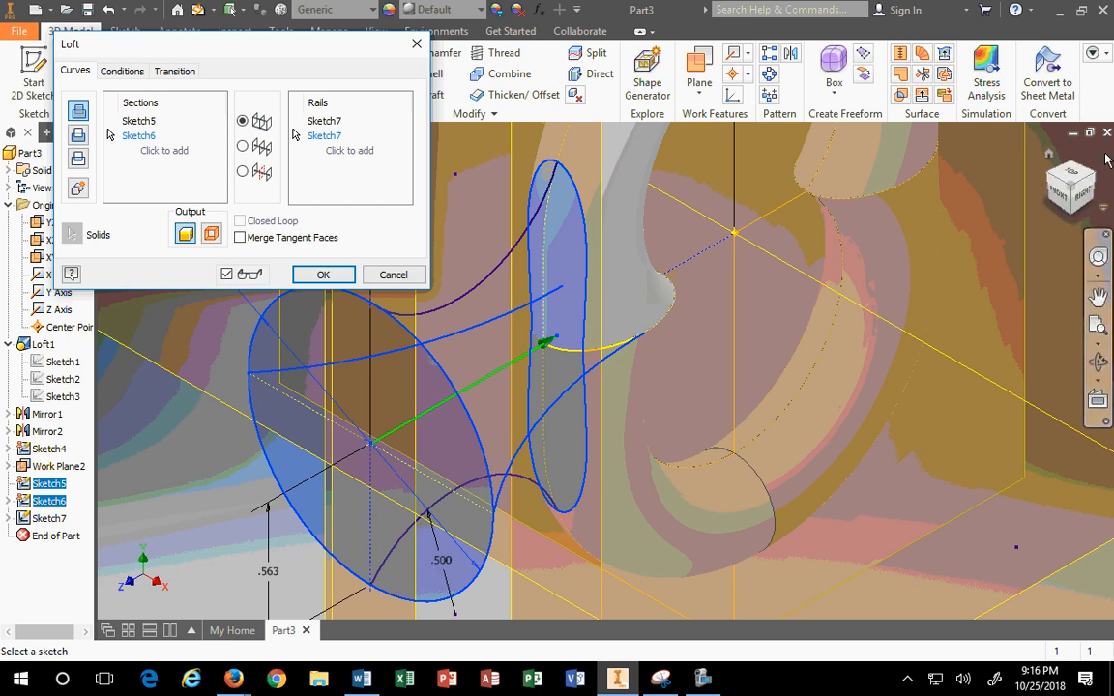
pyautogui.click(1070, 180)
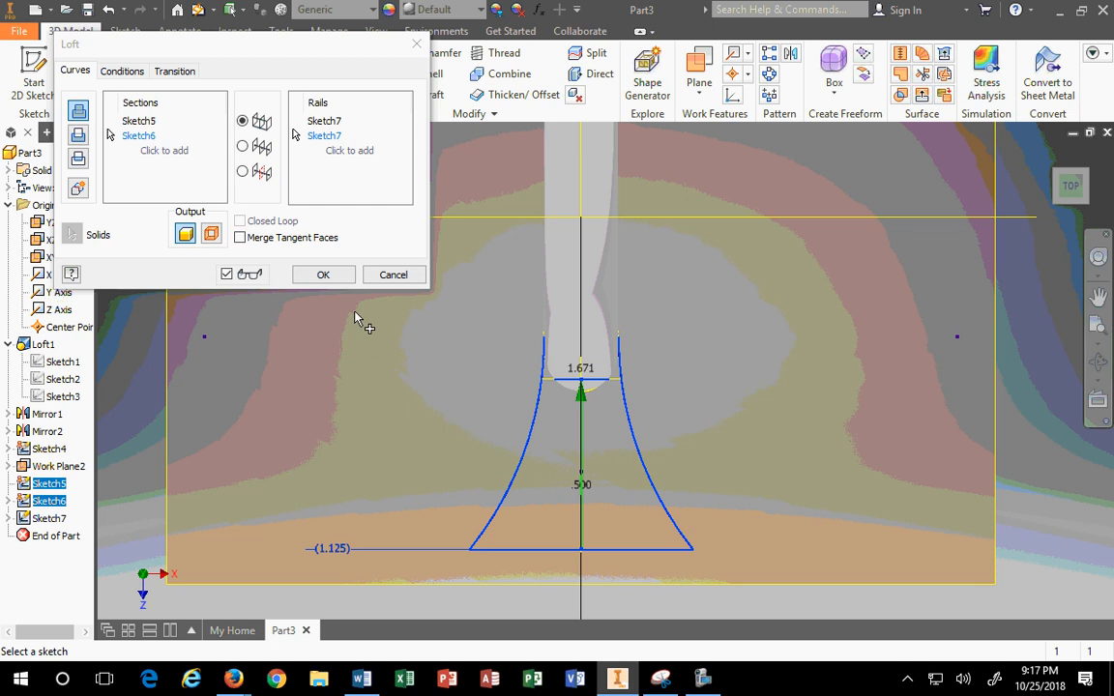
pyautogui.click(404, 275)
# Step: Reopen Sketch7 for editing from its browser context menu
pyautogui.scroll(3, 586, 440)
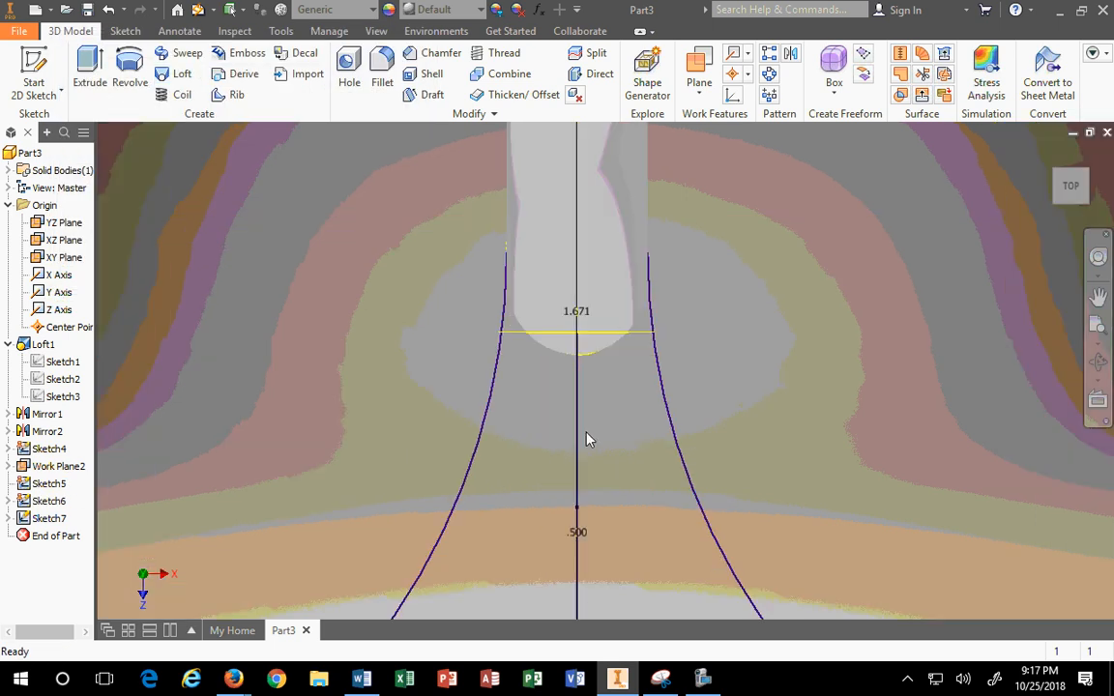
pyautogui.scroll(3, 587, 440)
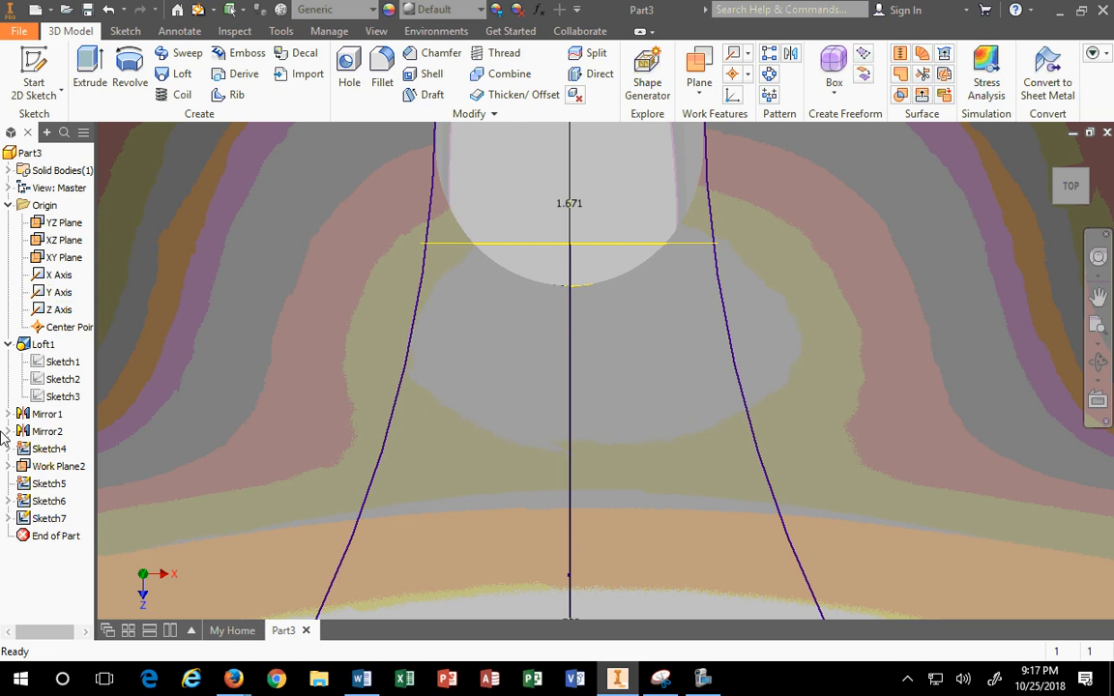
pyautogui.rightClick(55, 519)
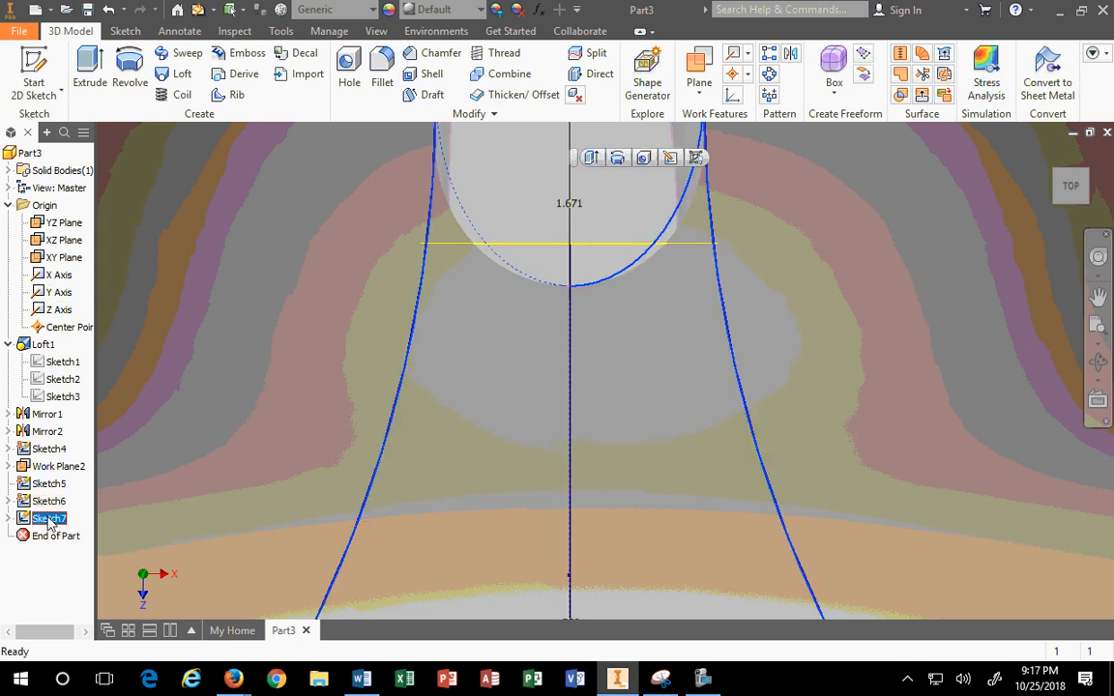
pyautogui.click(89, 308)
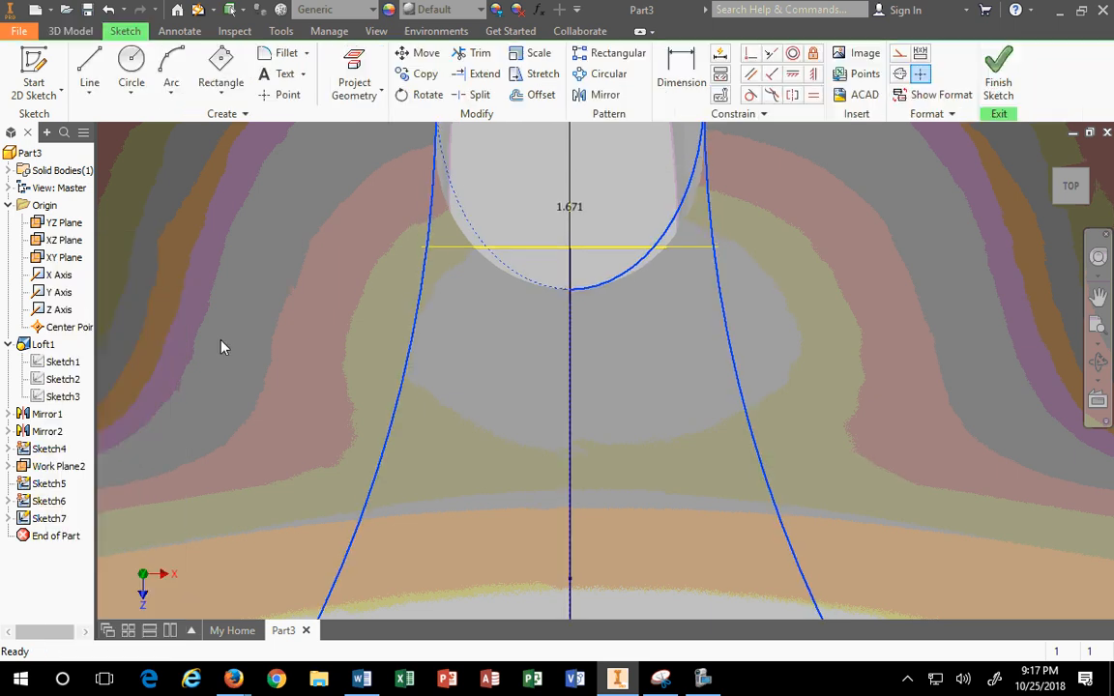
# Step: Inspect the horizontal neck line and upright oval profile in angled and top views
pyautogui.scroll(5, 503, 507)
pyautogui.scroll(-6, 526, 523)
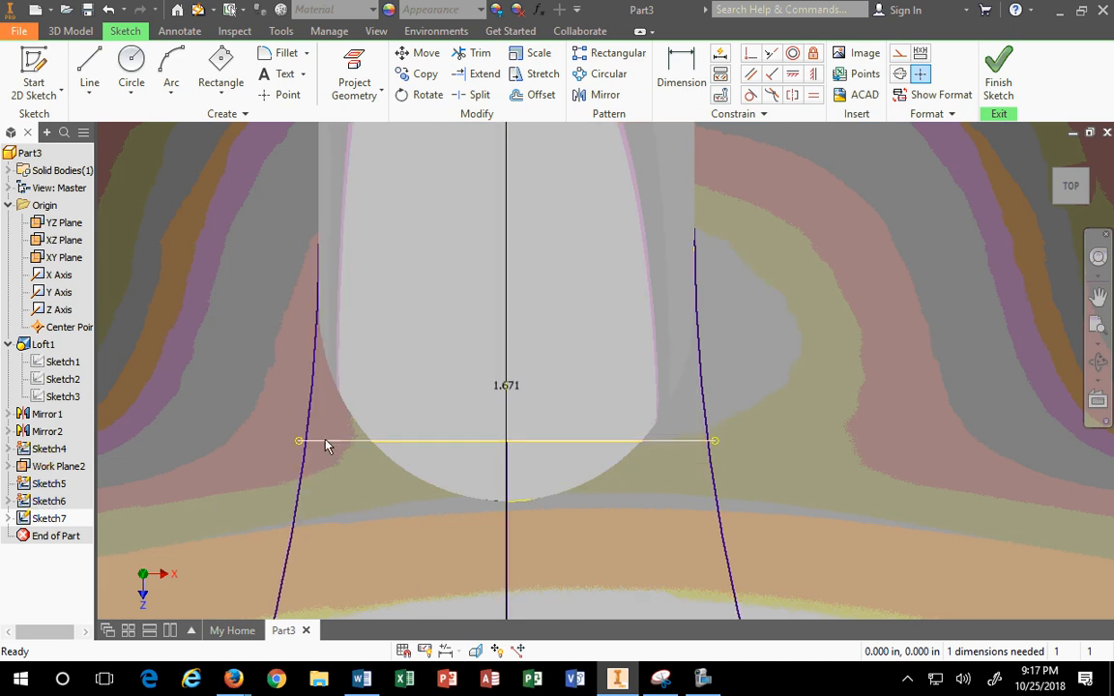
pyautogui.click(325, 440)
pyautogui.click(1058, 183)
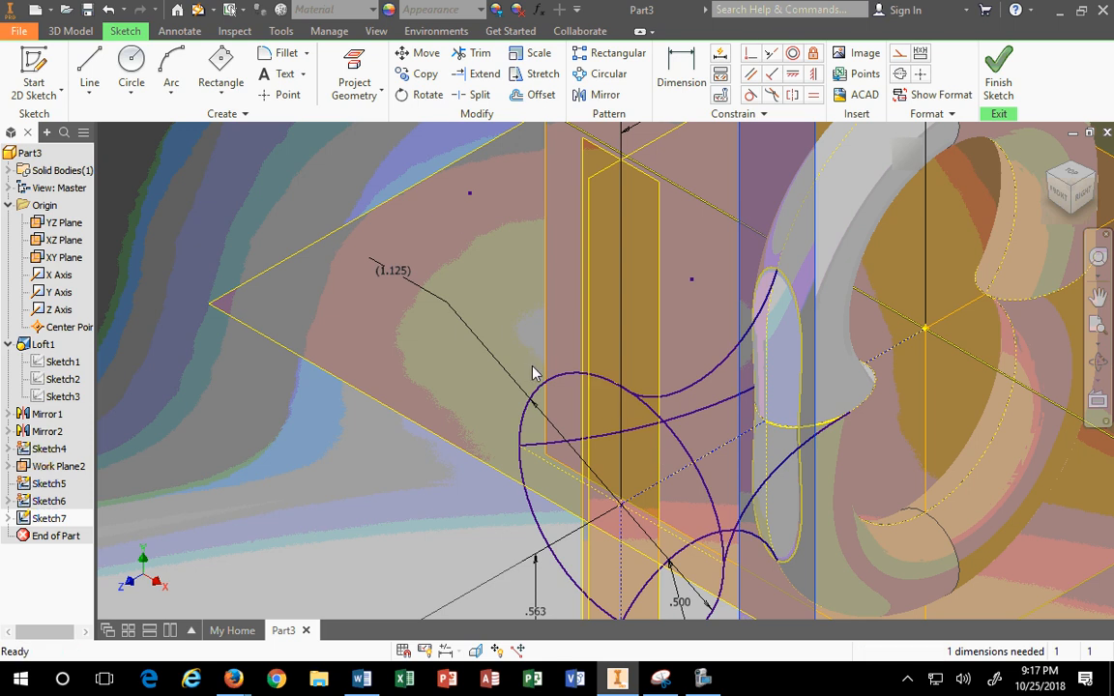
pyautogui.click(793, 298)
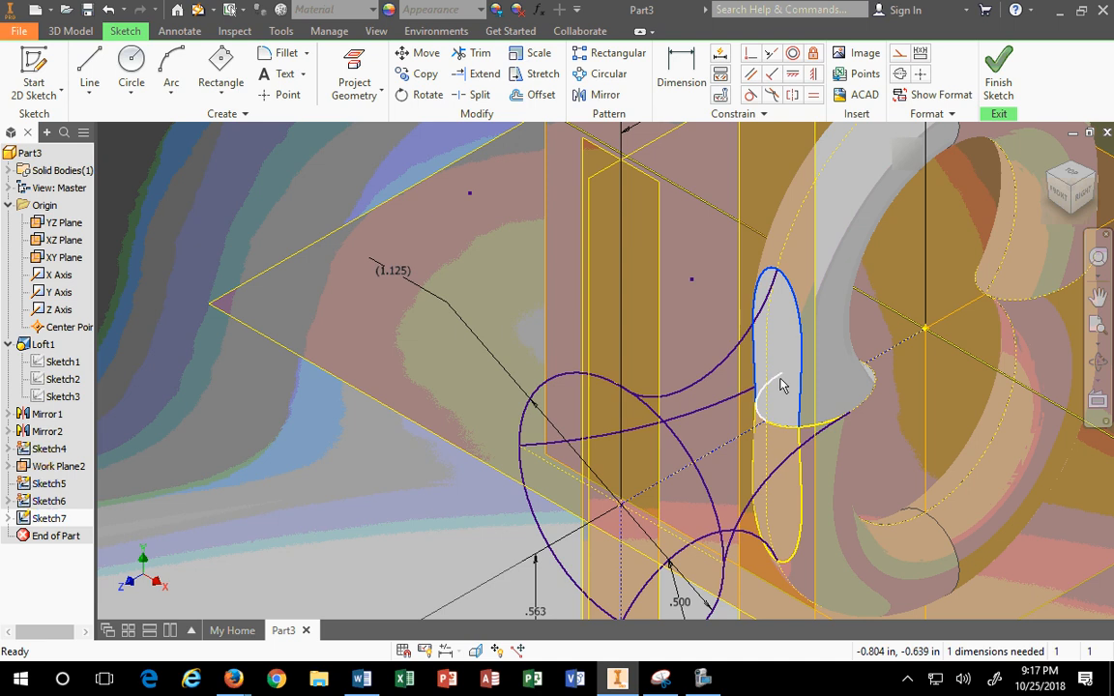
pyautogui.click(1069, 180)
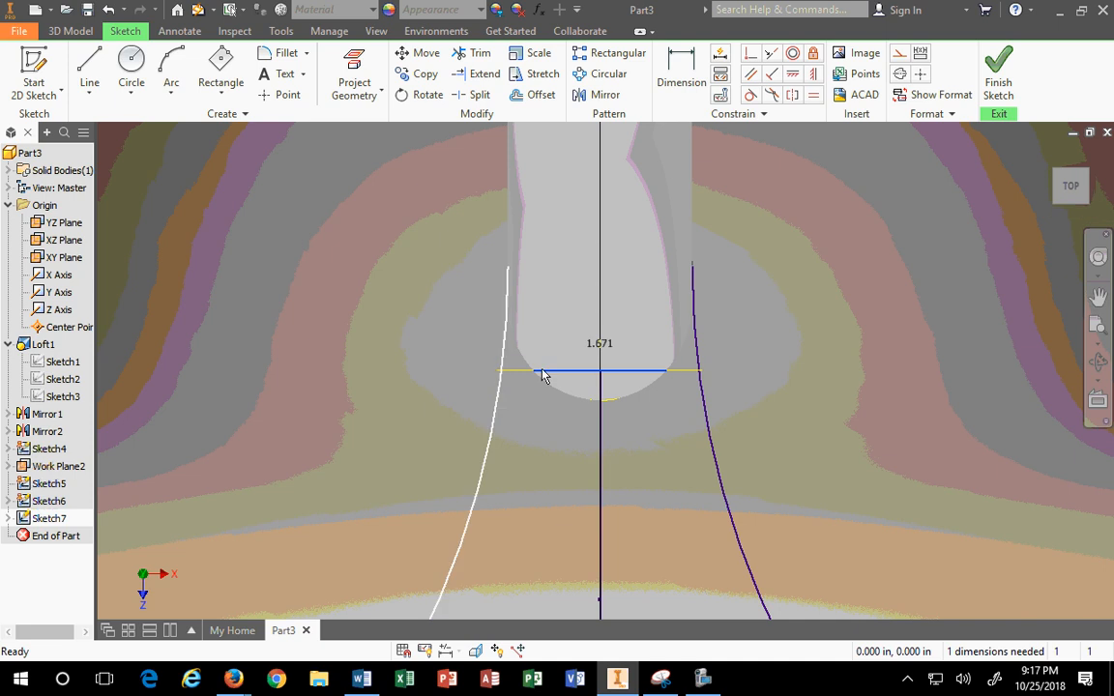
# Step: Start a straight line at the right curve's top end, then cancel it
pyautogui.click(88, 68)
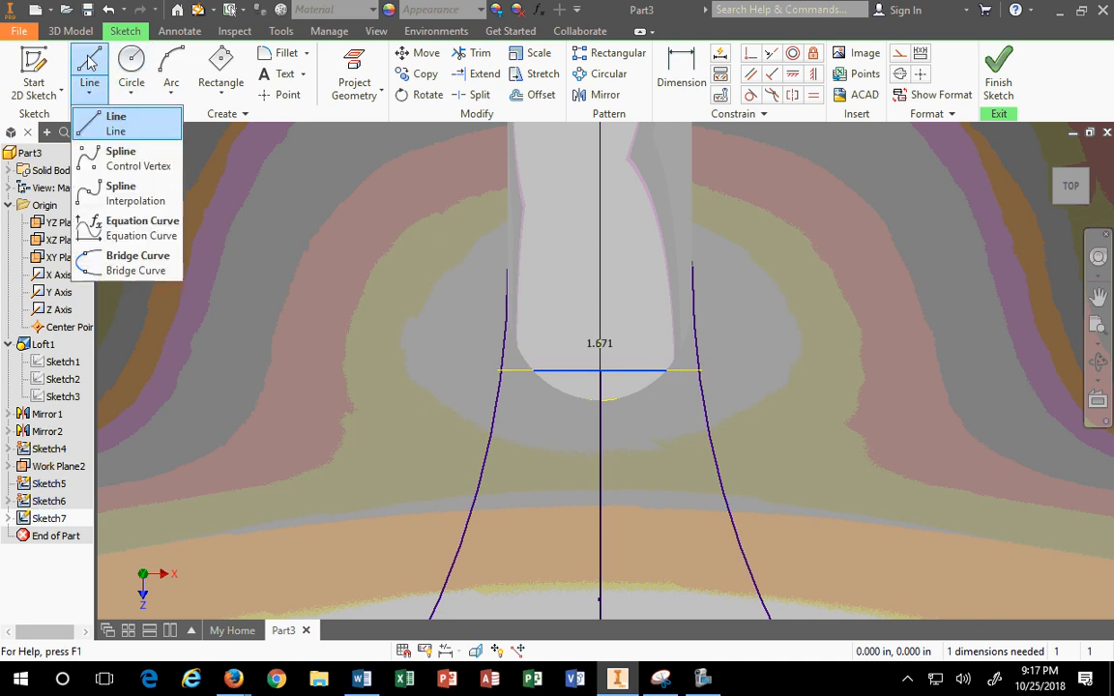
pyautogui.click(93, 117)
pyautogui.moveTo(508, 276)
pyautogui.mouseDown()
pyautogui.moveTo(551, 369)
pyautogui.moveTo(600, 365)
pyautogui.moveTo(600, 420)
pyautogui.moveTo(668, 365)
pyautogui.moveTo(699, 370)
pyautogui.mouseUp()
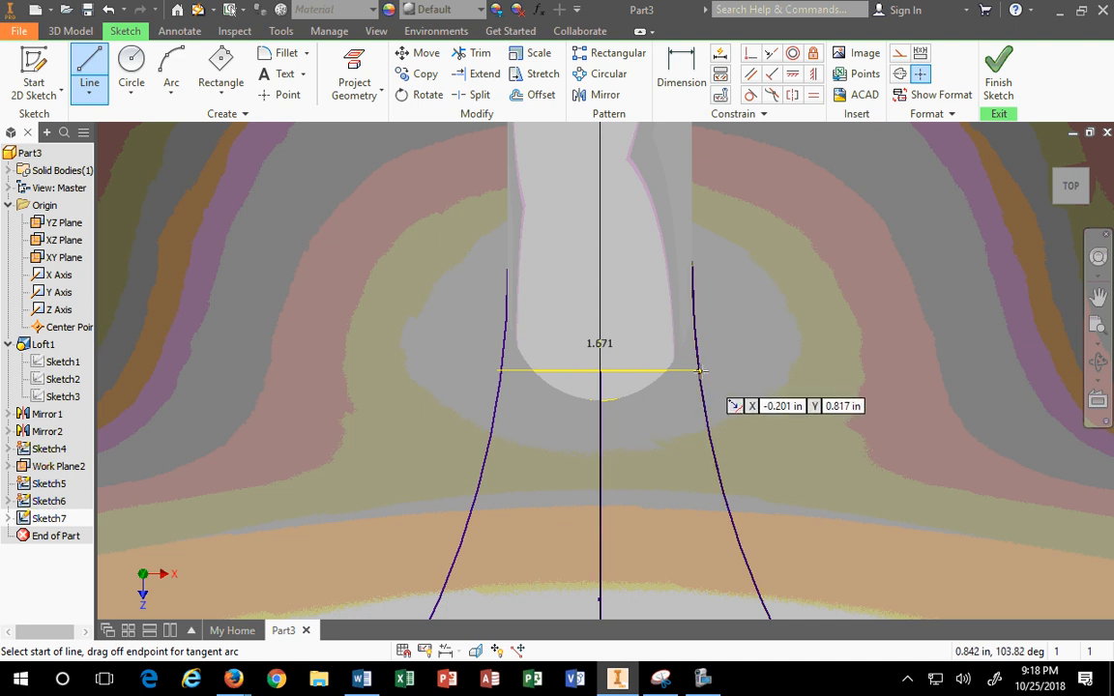
pyautogui.click(699, 371)
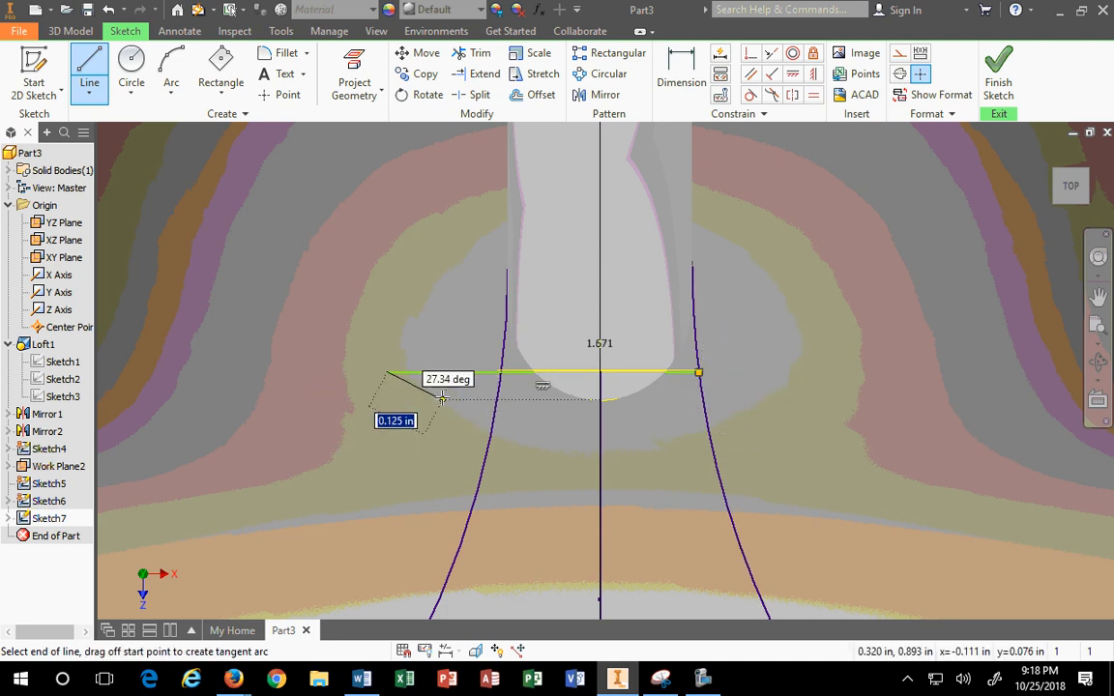
pyautogui.press('Escape')
pyautogui.scroll(3, 467, 383)
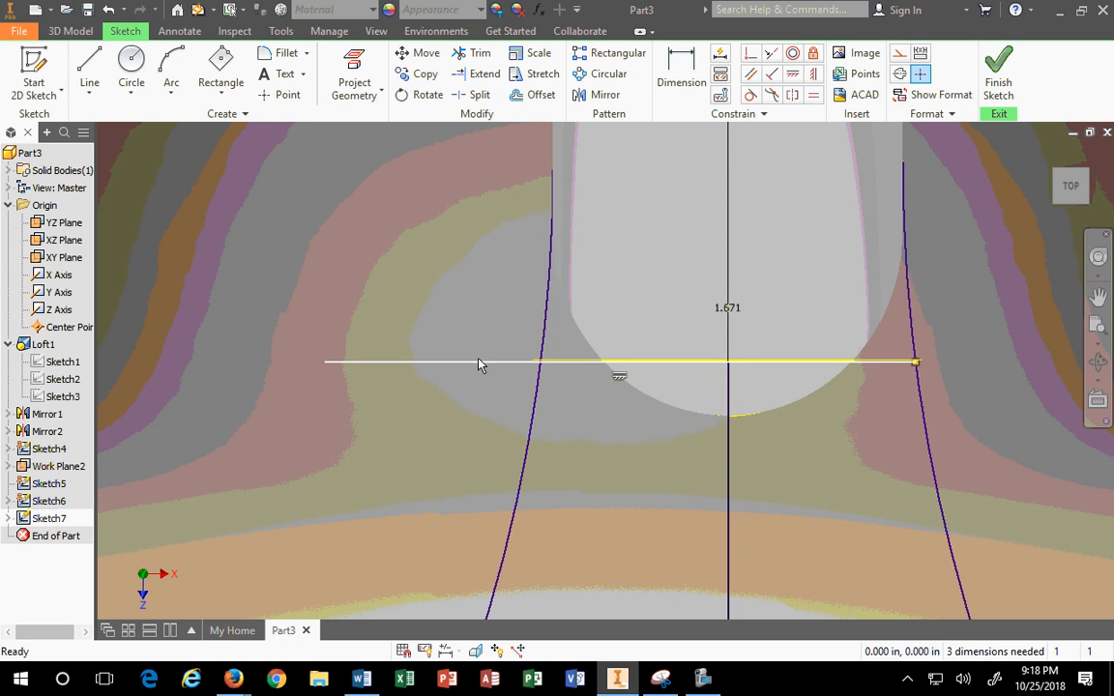
# Step: Project the horizontal neck line and trim both flared curves above it
pyautogui.click(354, 73)
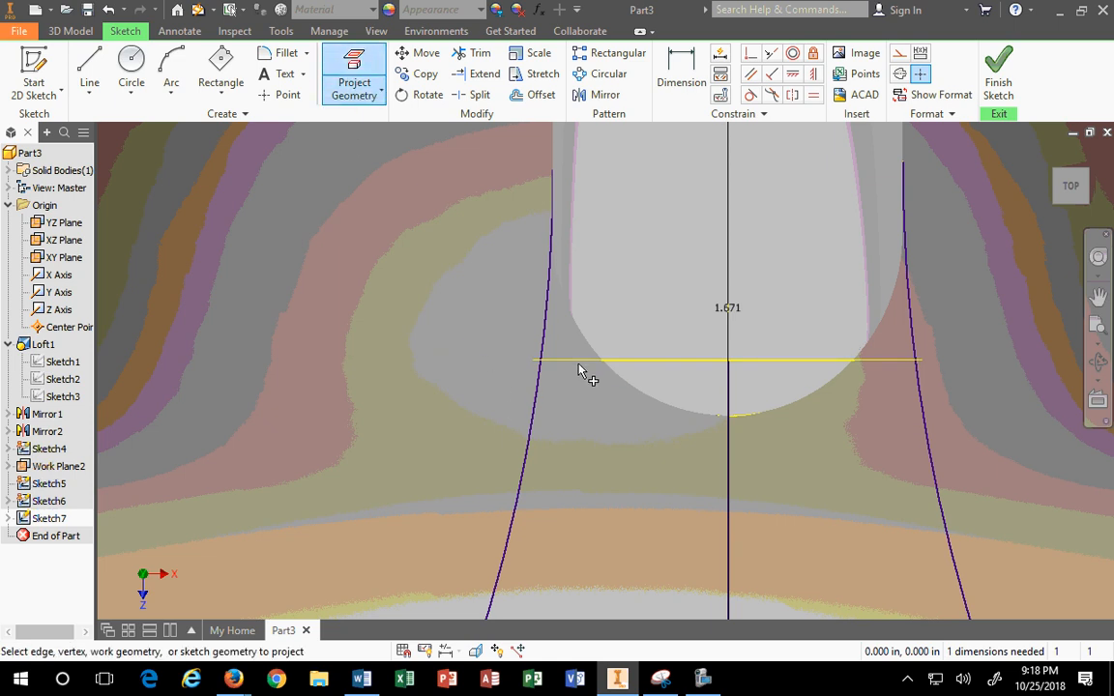
pyautogui.click(579, 368)
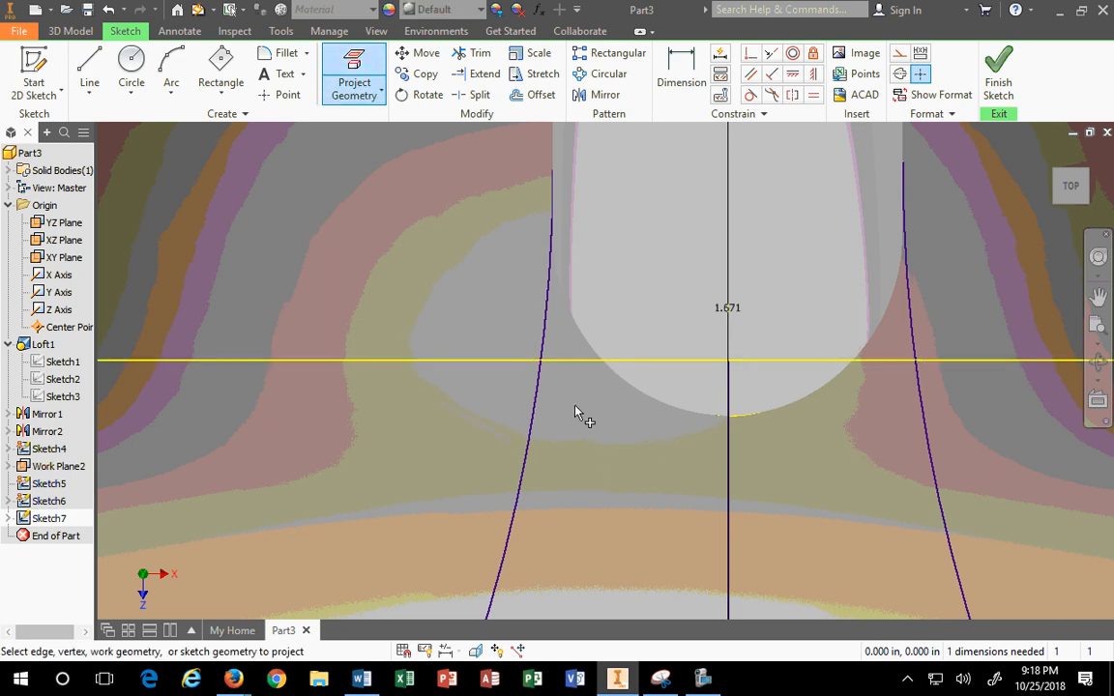
pyautogui.press('Escape')
pyautogui.click(472, 54)
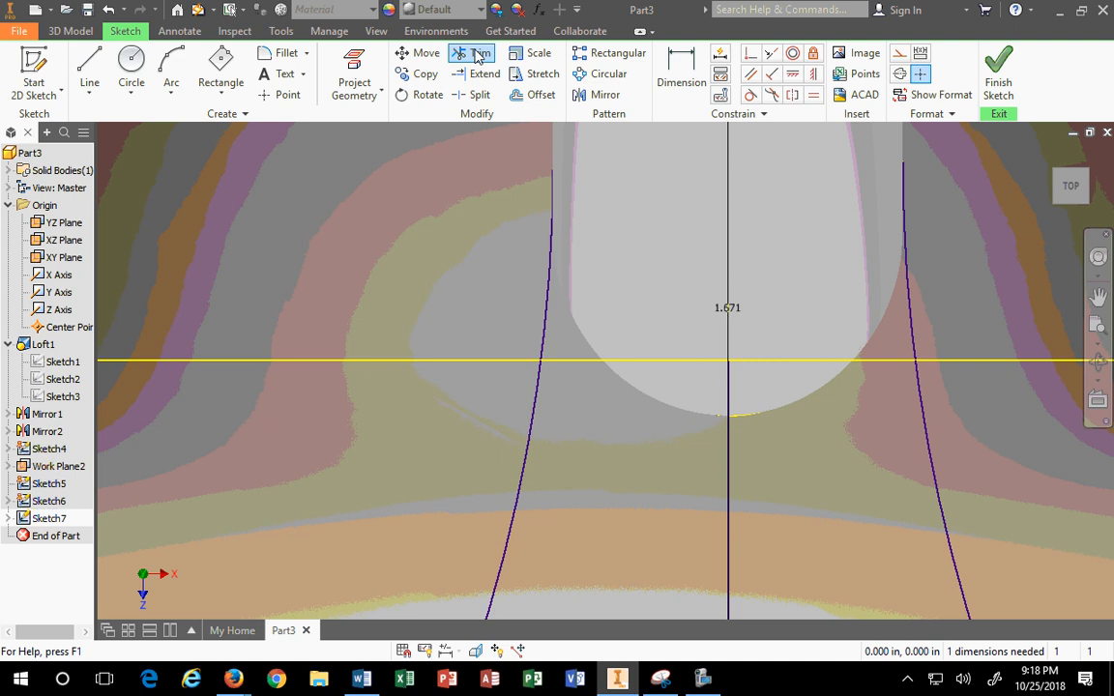
pyautogui.click(549, 327)
pyautogui.click(908, 333)
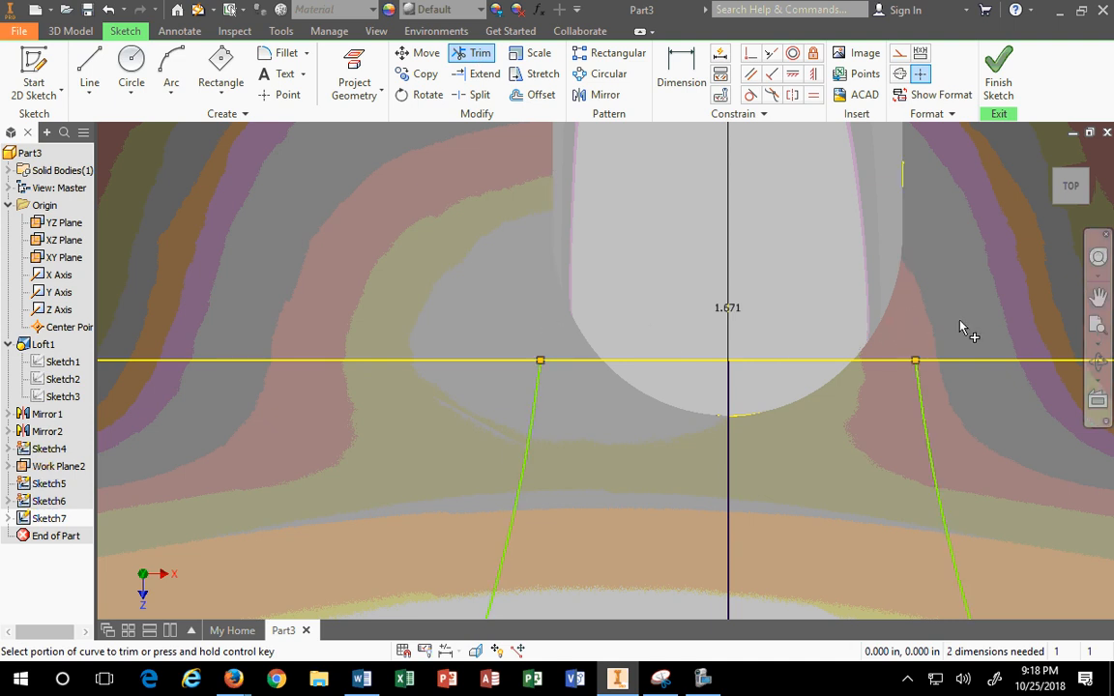
pyautogui.press('Escape')
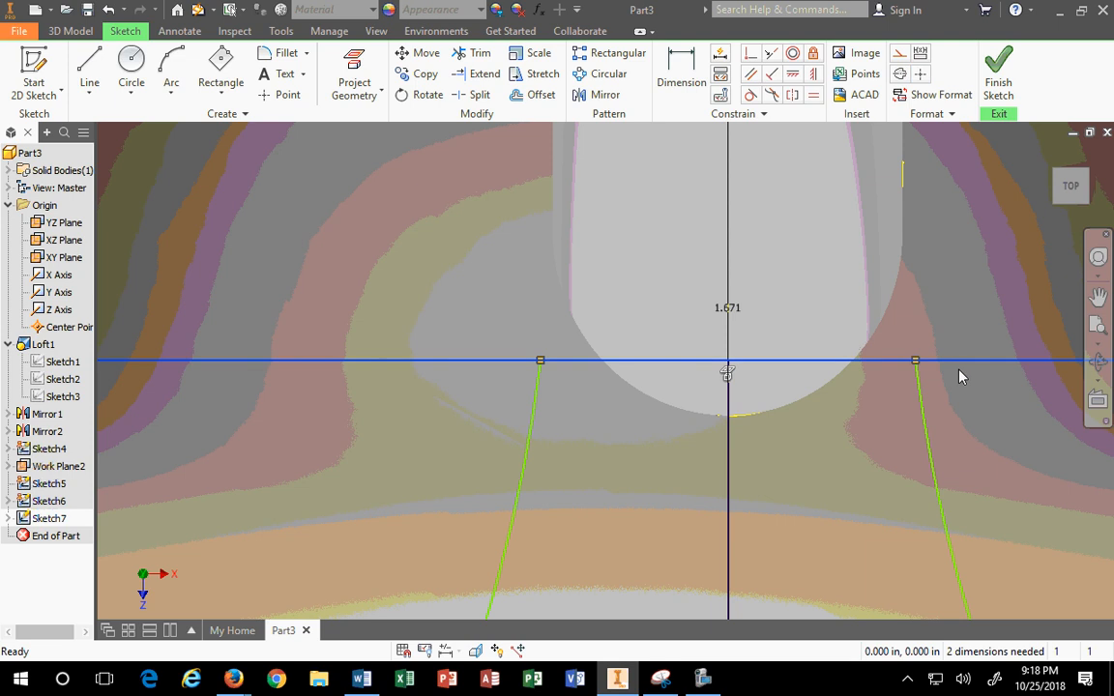
# Step: Make the projected horizontal line construction geometry and finish Sketch7
pyautogui.click(960, 366)
pyautogui.click(899, 53)
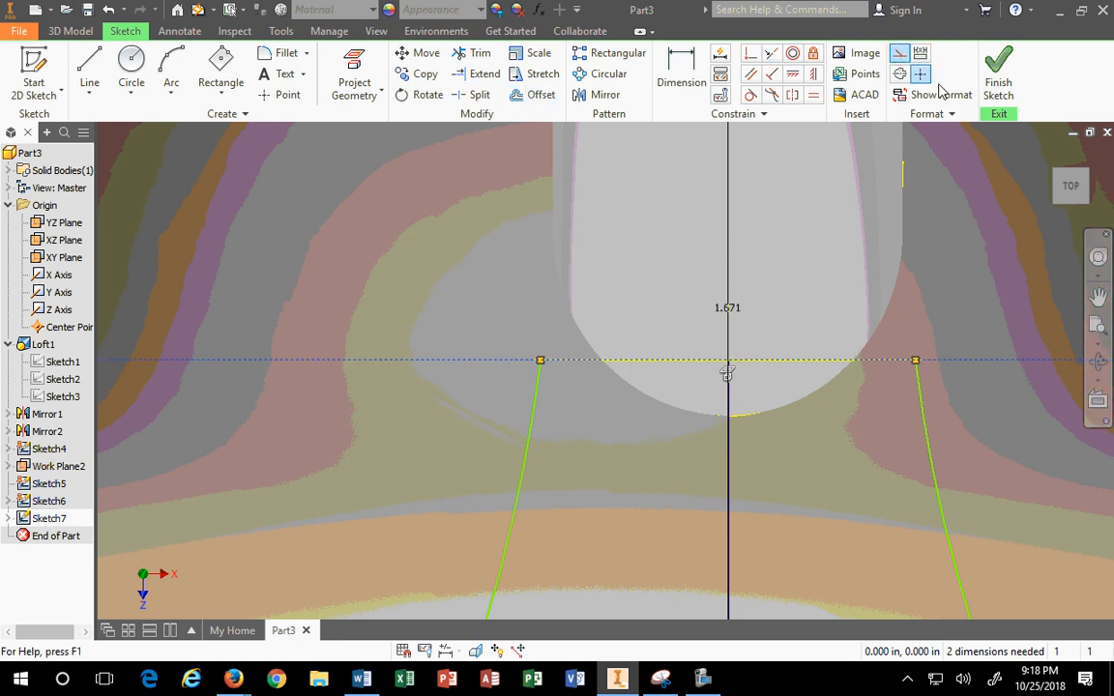
pyautogui.click(996, 85)
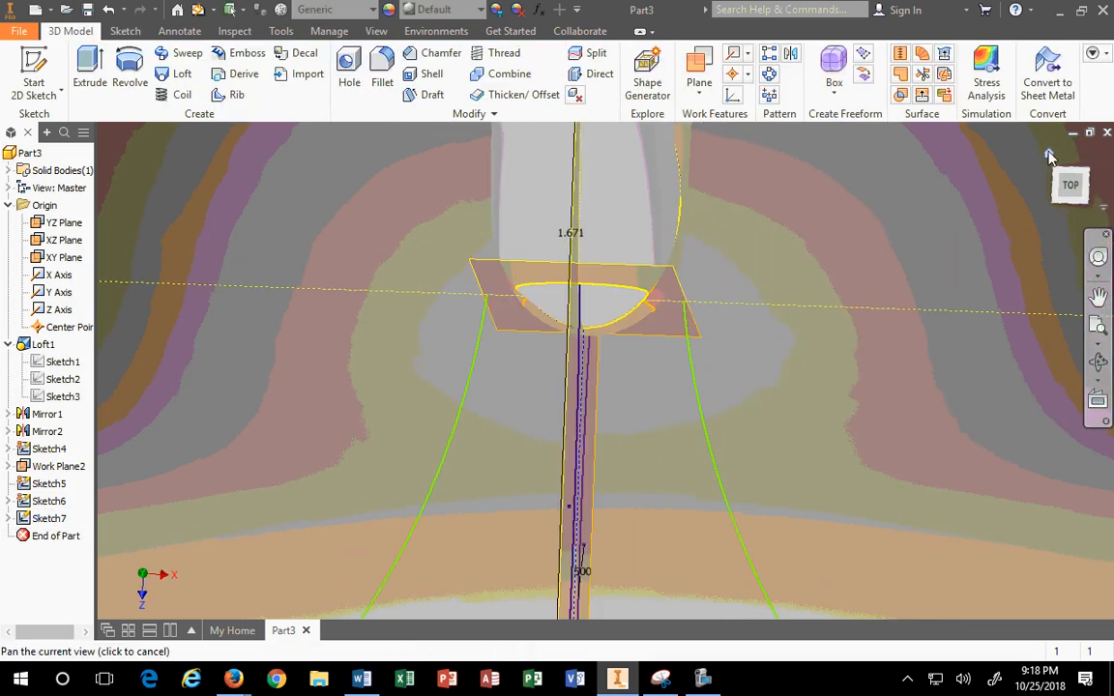
pyautogui.scroll(-3, 691, 365)
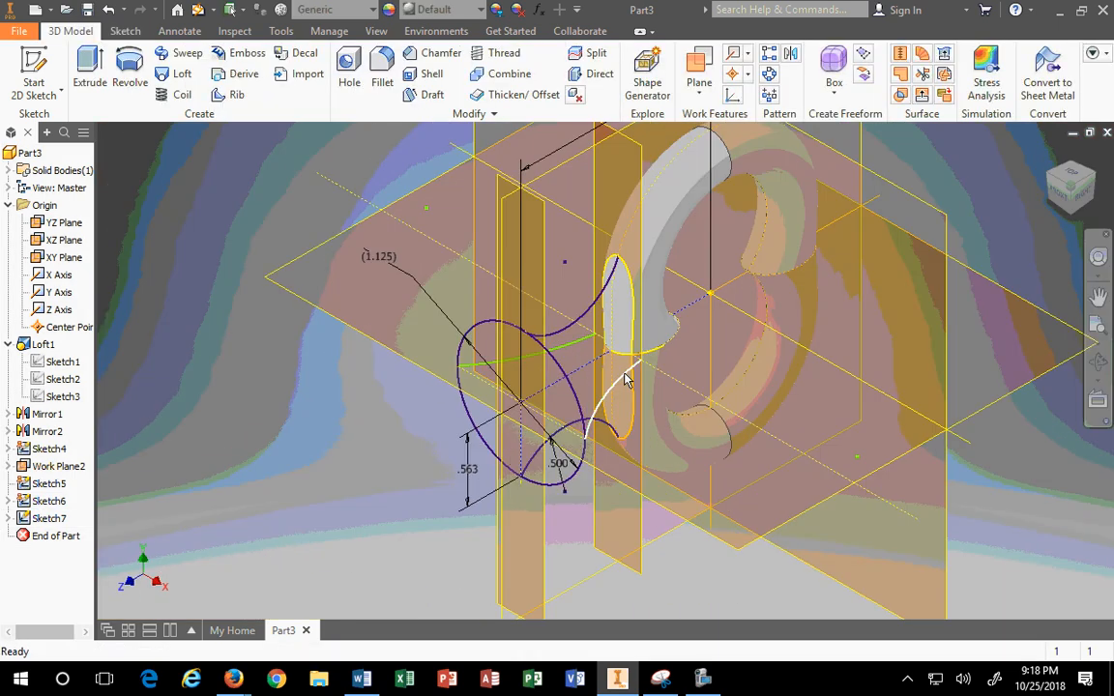
pyautogui.scroll(-2, 627, 378)
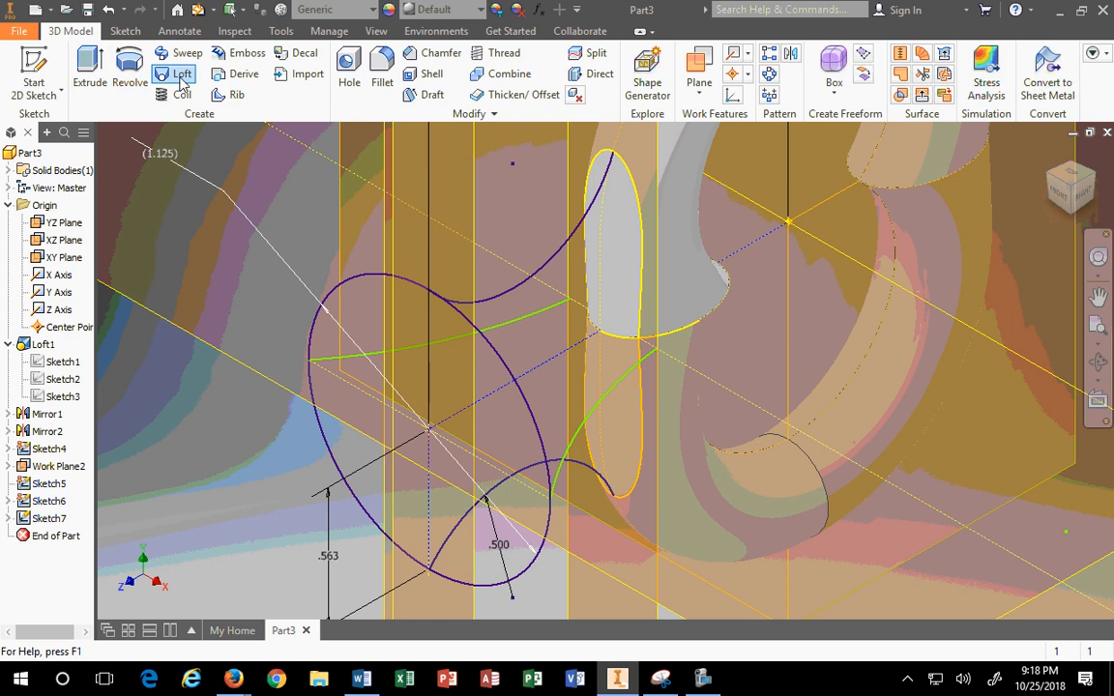
pyautogui.click(167, 76)
pyautogui.click(492, 344)
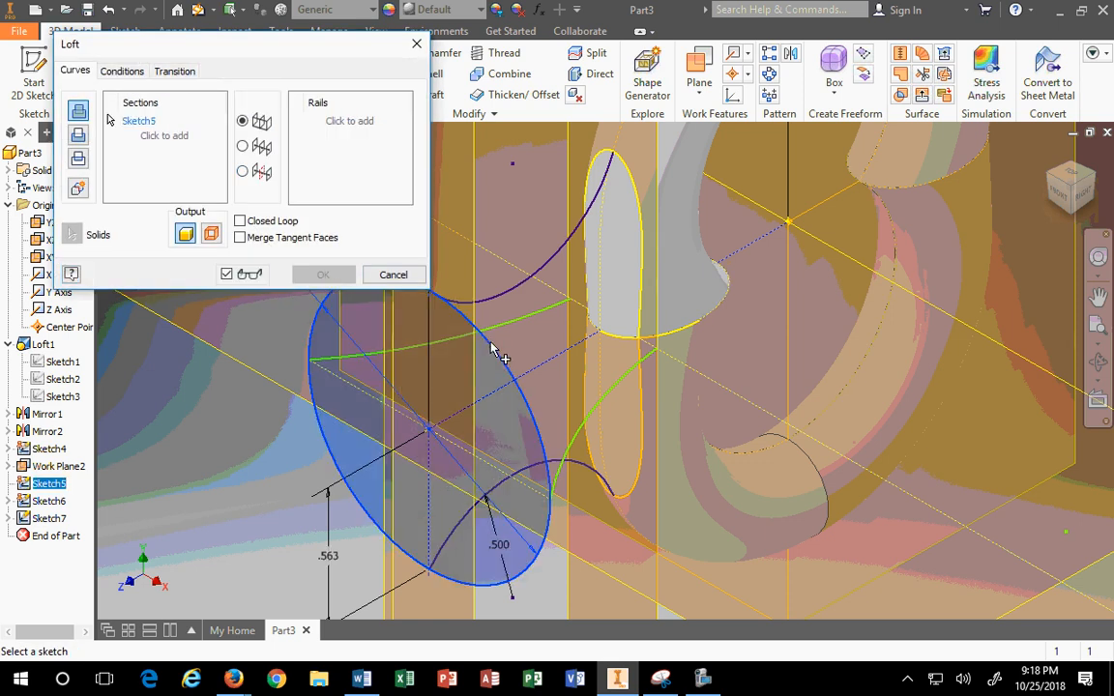
pyautogui.click(644, 223)
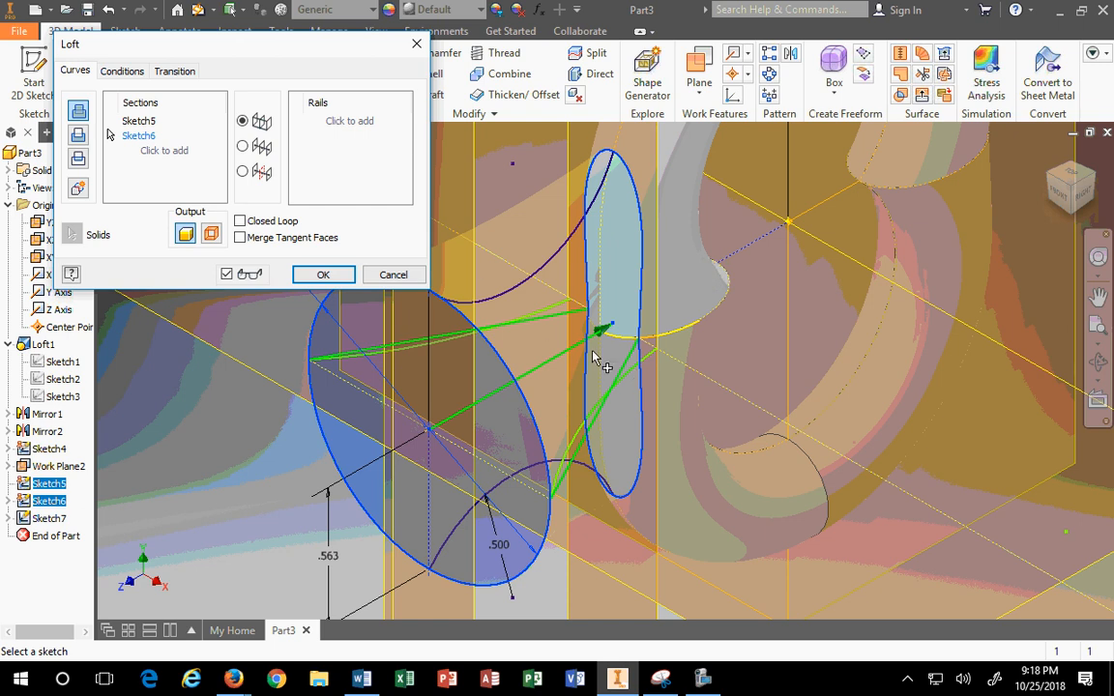
pyautogui.click(324, 120)
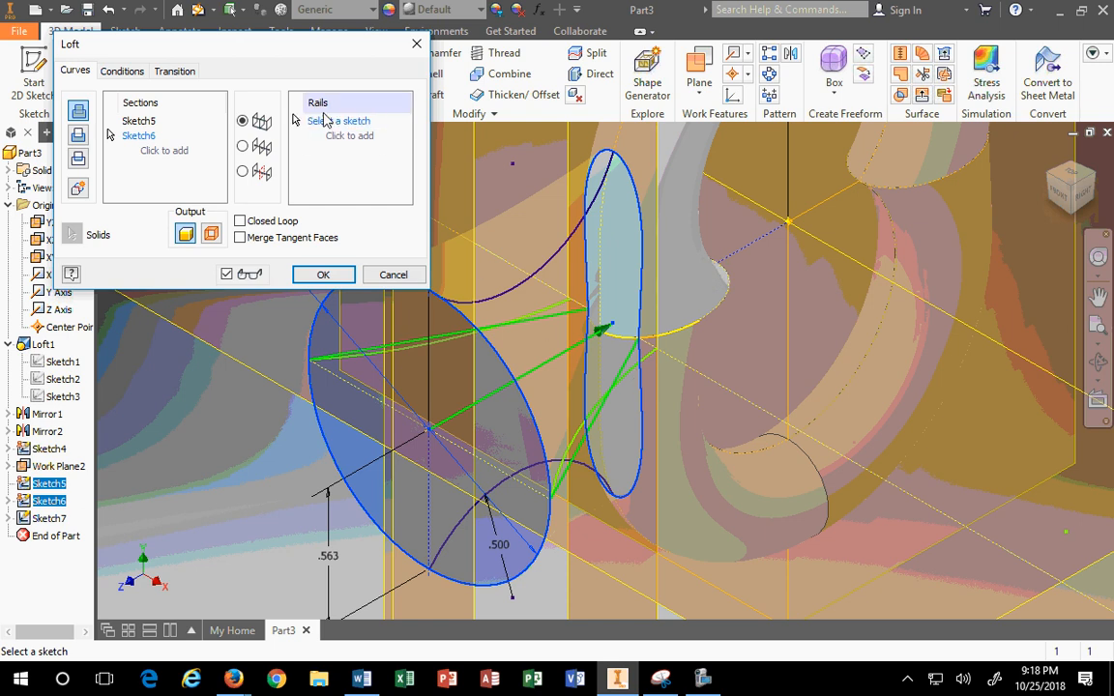
pyautogui.click(626, 386)
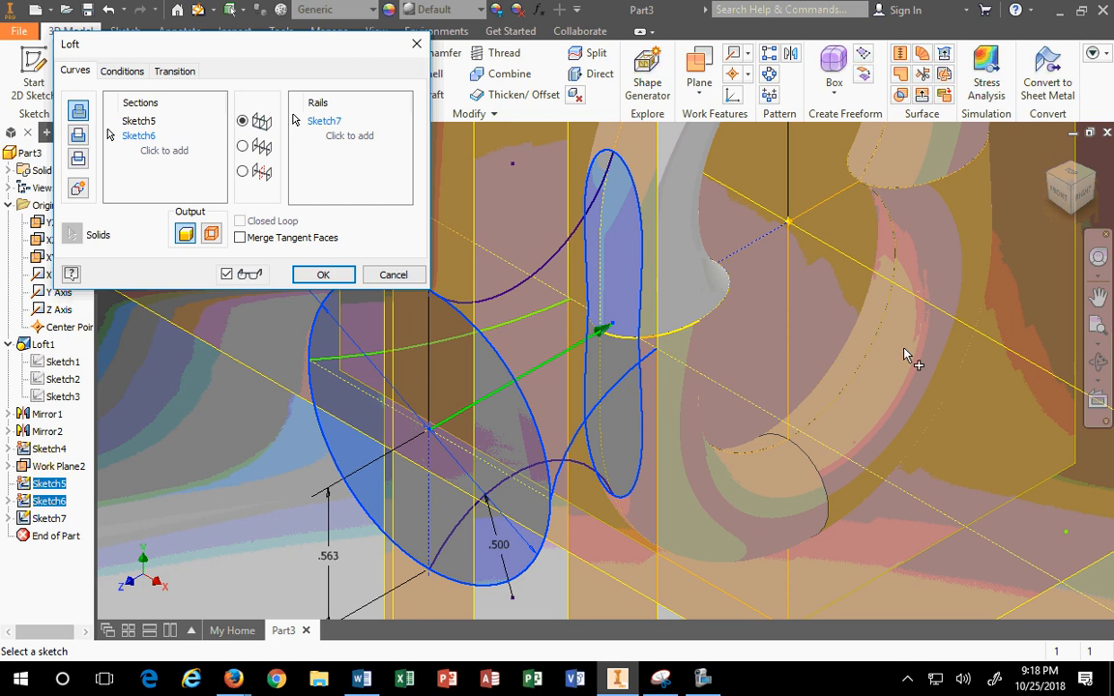
pyautogui.click(1075, 176)
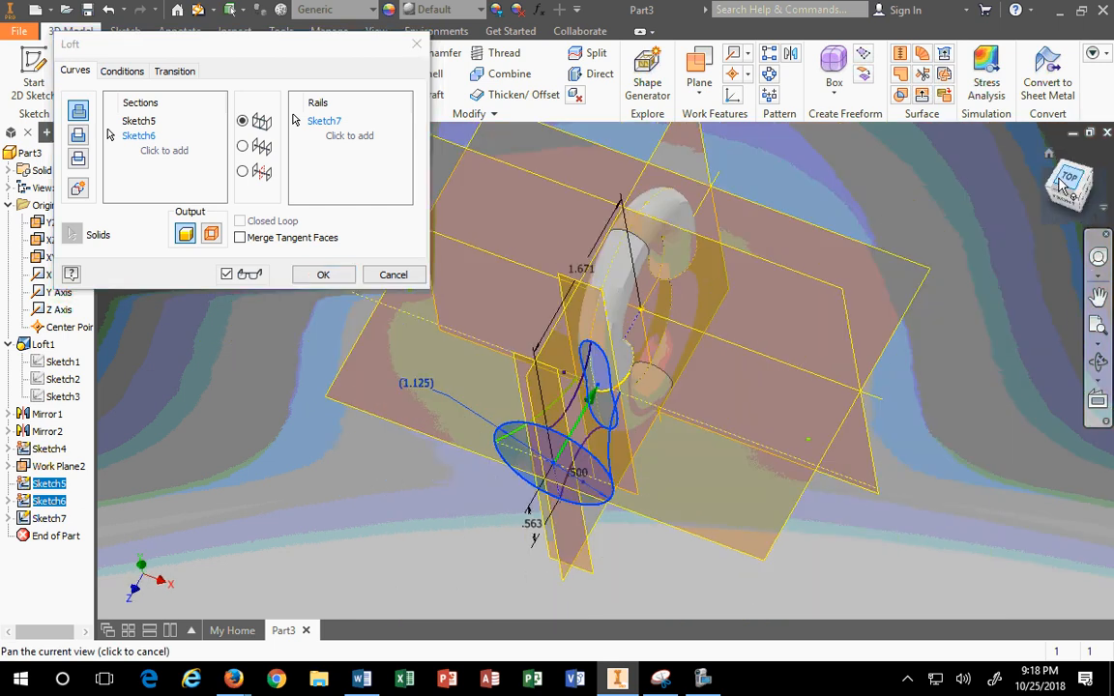
pyautogui.scroll(5, 669, 433)
pyautogui.click(444, 413)
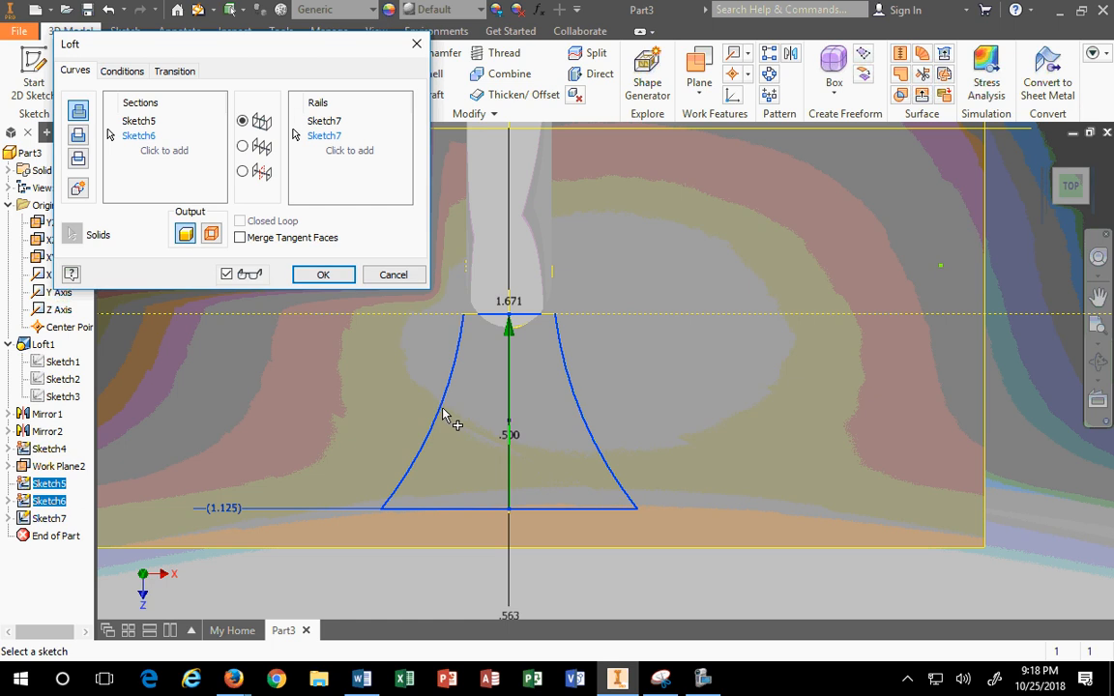
pyautogui.click(393, 274)
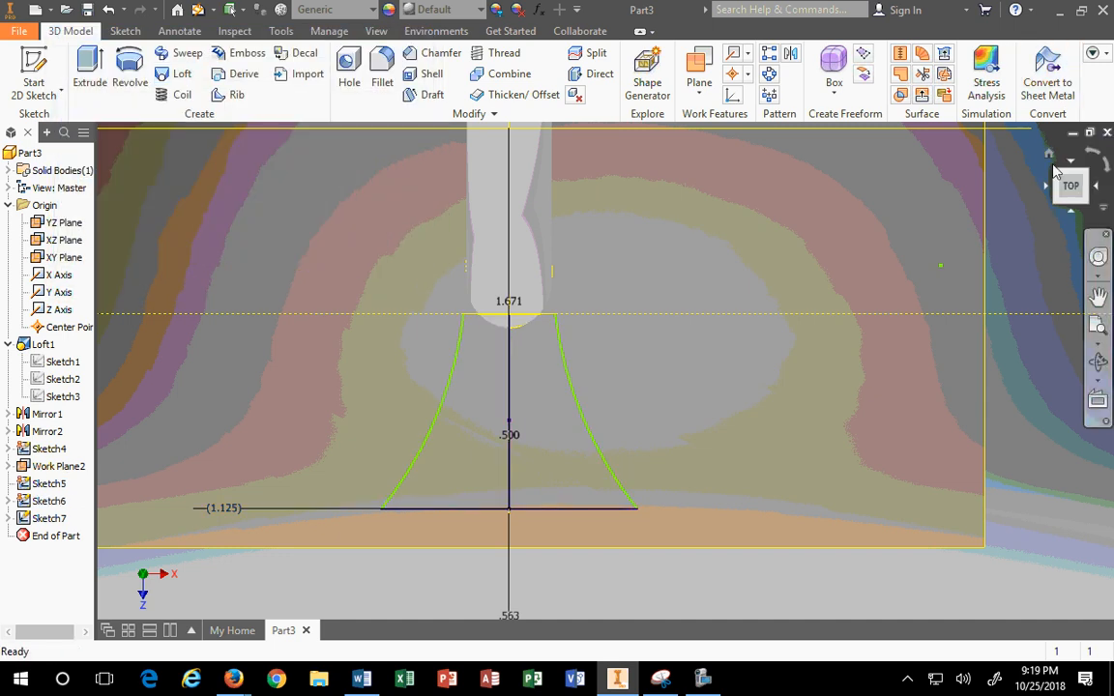
pyautogui.press('F6')
pyautogui.scroll(-6, 527, 450)
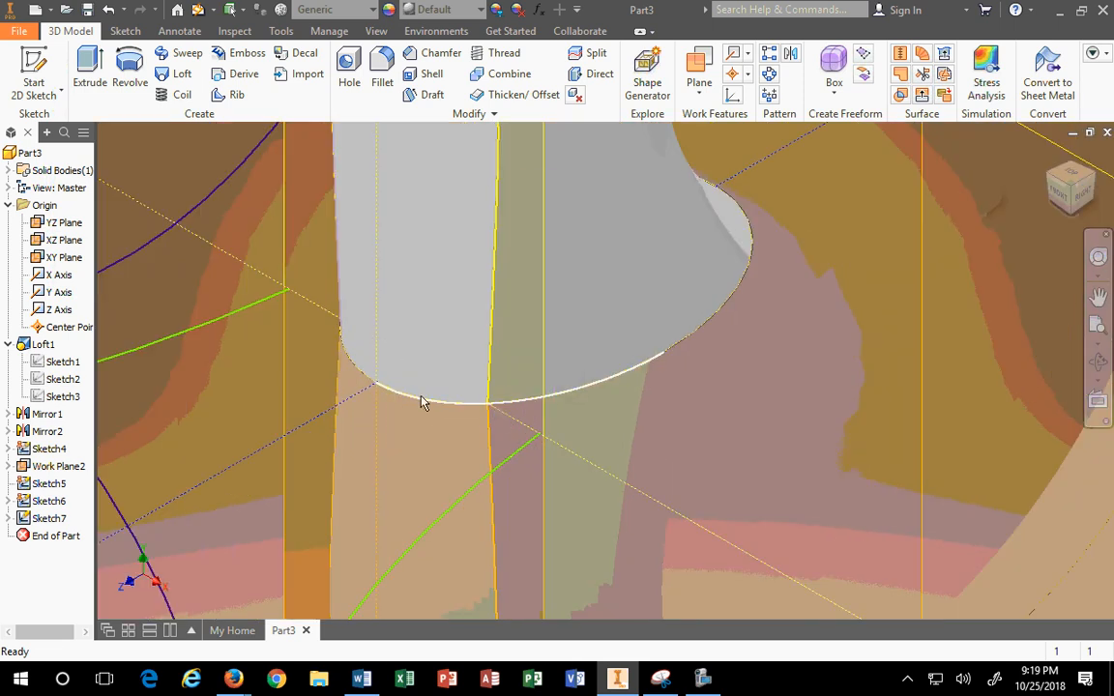
pyautogui.scroll(4, 464, 399)
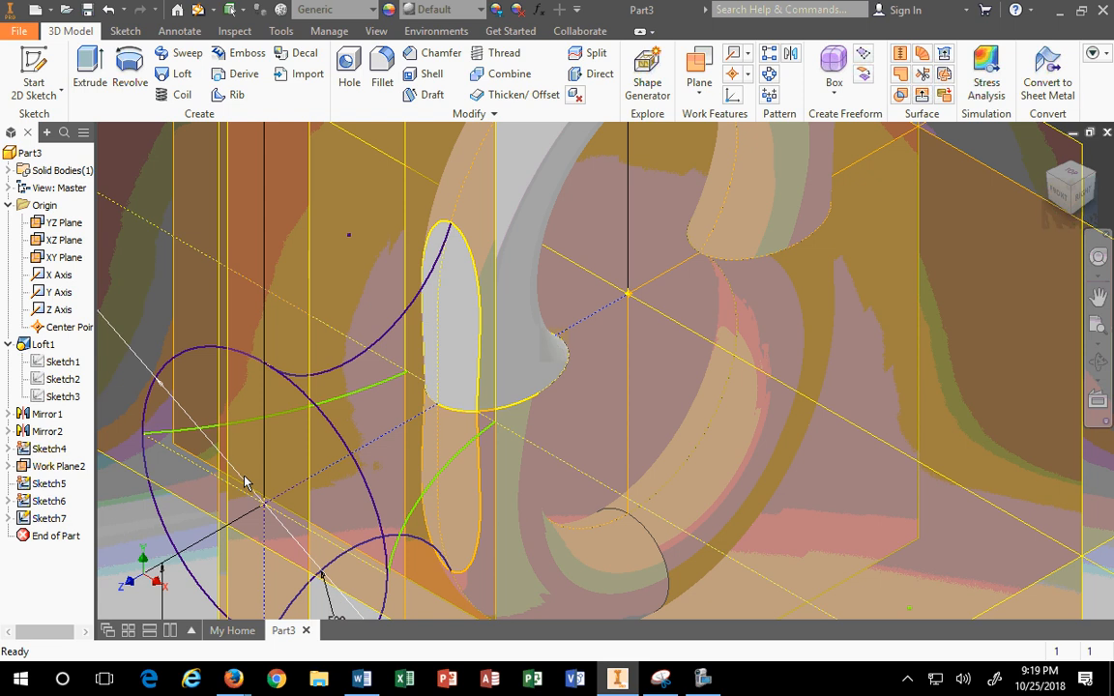
pyautogui.scroll(-5, 382, 333)
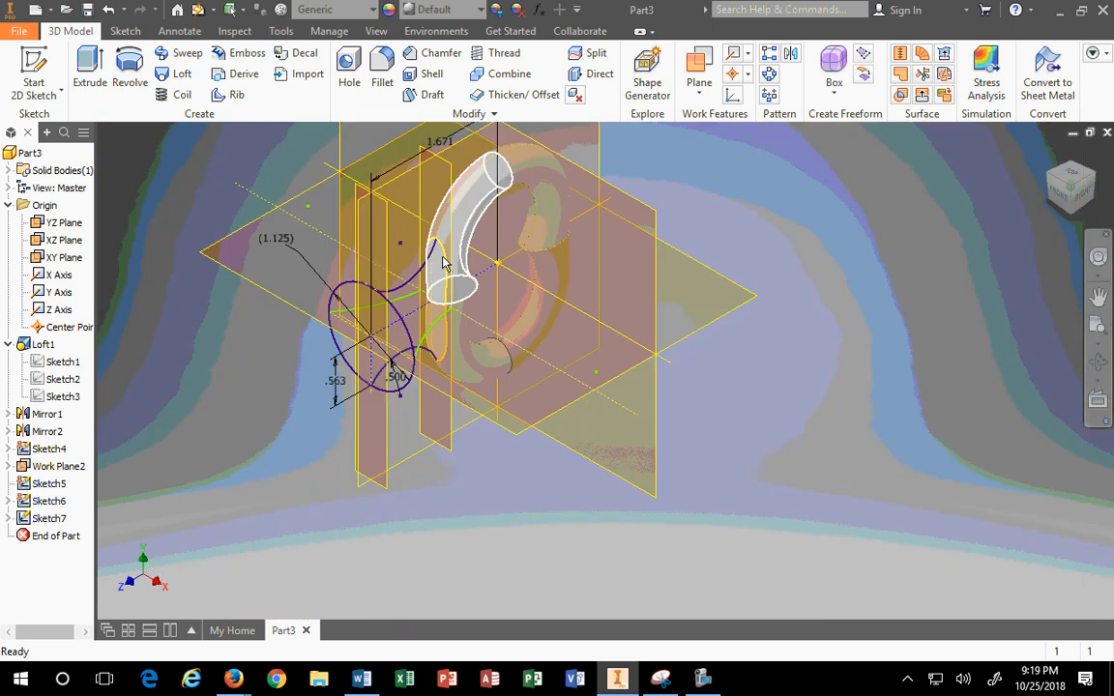
# Step: Create Sketch8 on the neck's vertical plane and draw a trial ellipse on the vertical axis
pyautogui.click(452, 166)
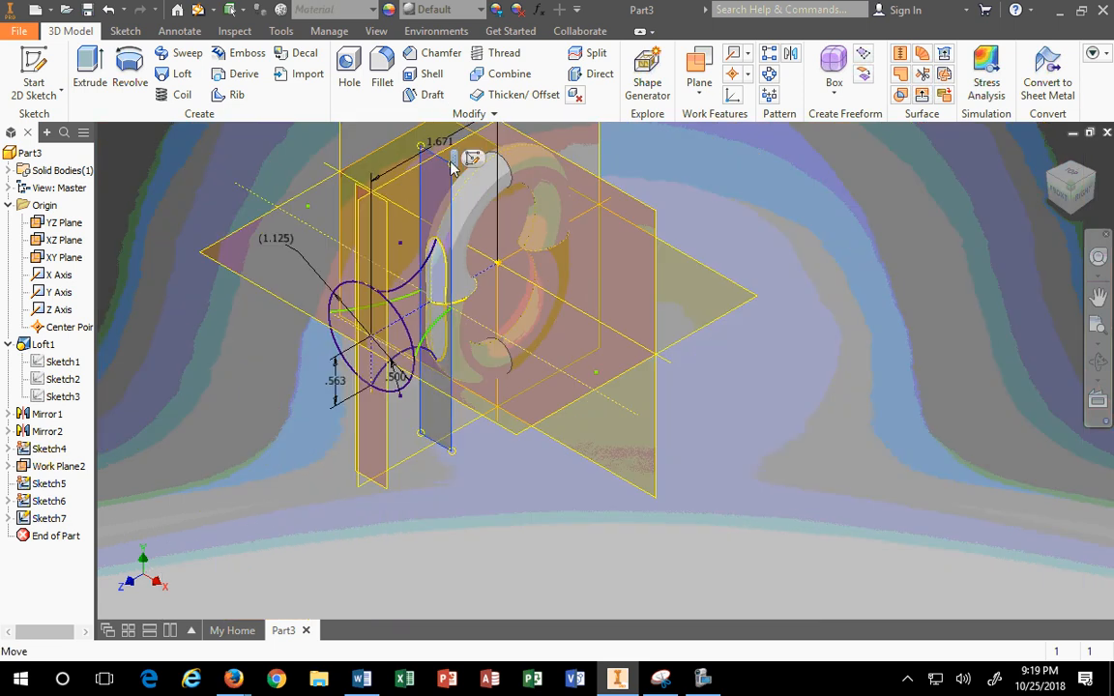
pyautogui.click(472, 159)
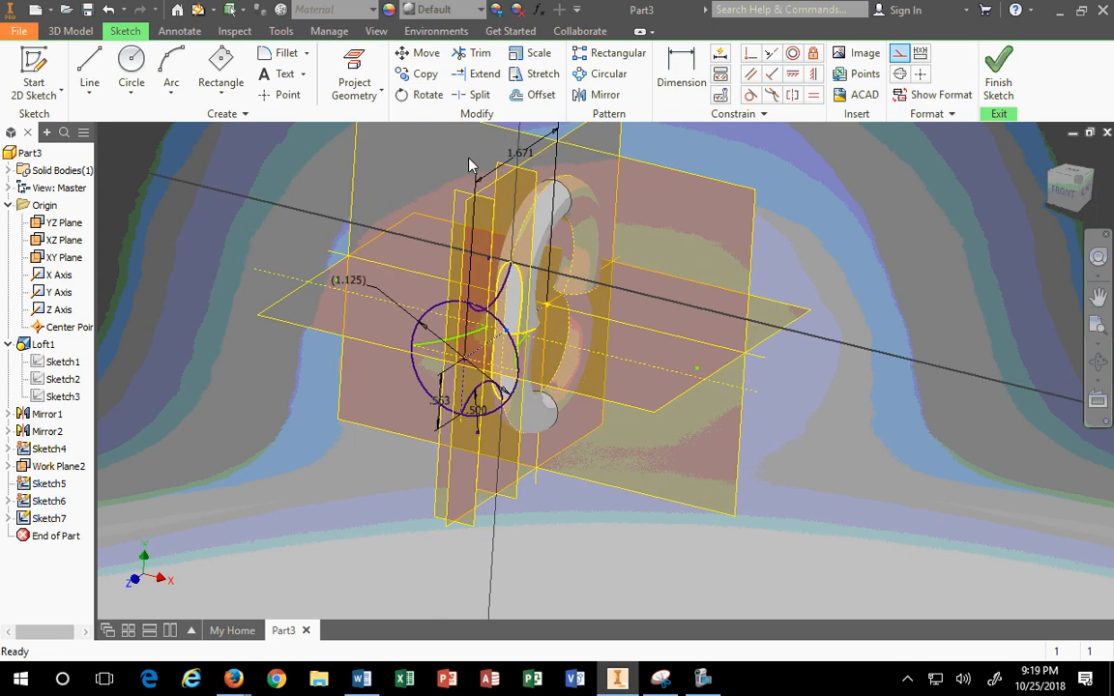
pyautogui.click(132, 93)
pyautogui.click(130, 192)
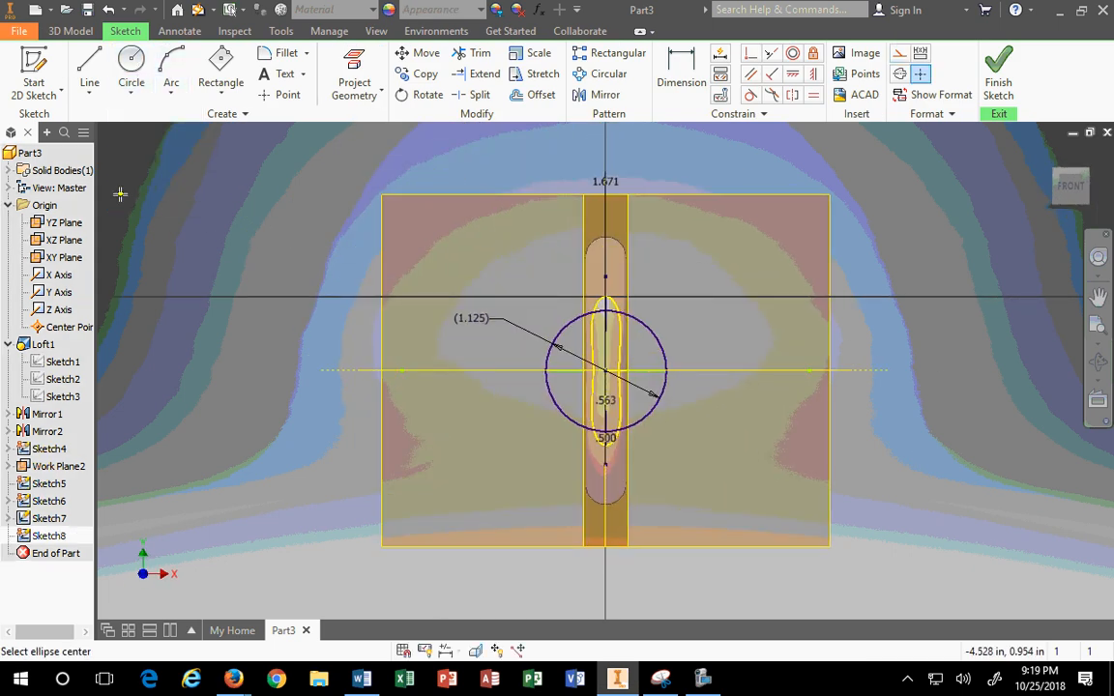
pyautogui.click(606, 371)
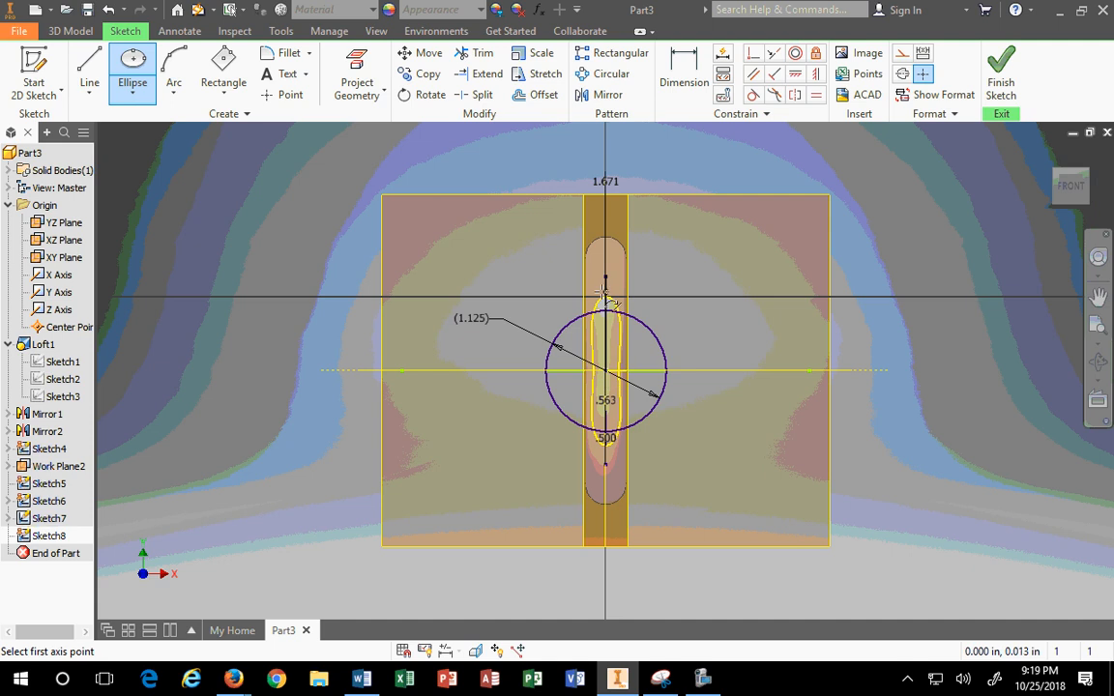
pyautogui.click(606, 290)
pyautogui.click(641, 386)
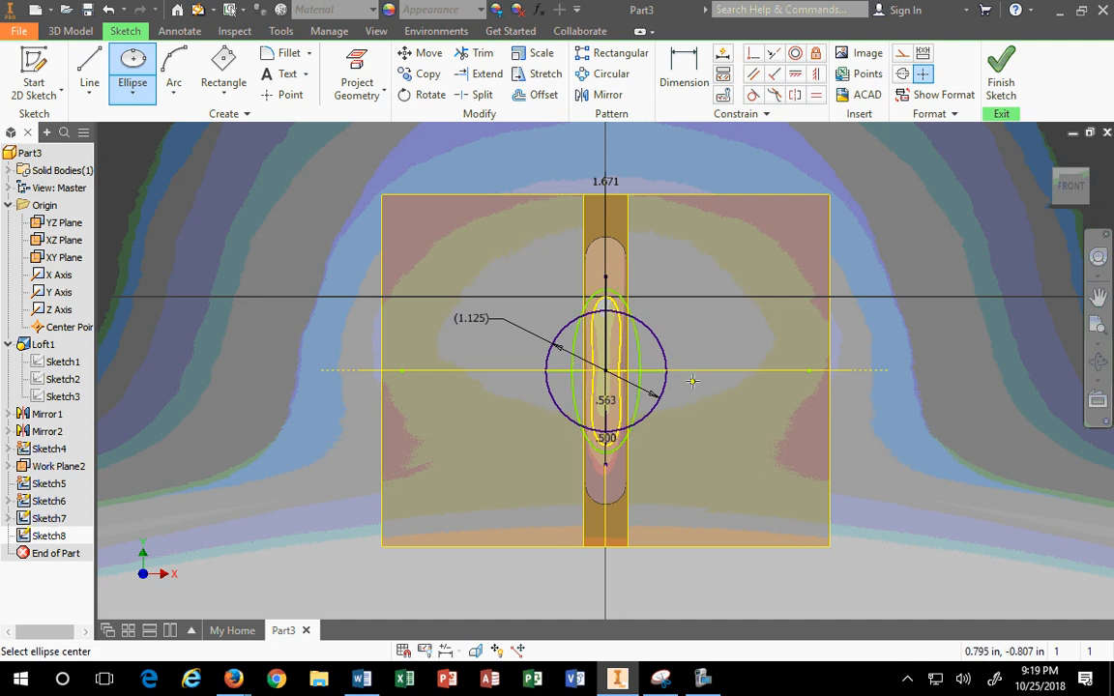
pyautogui.press('Escape')
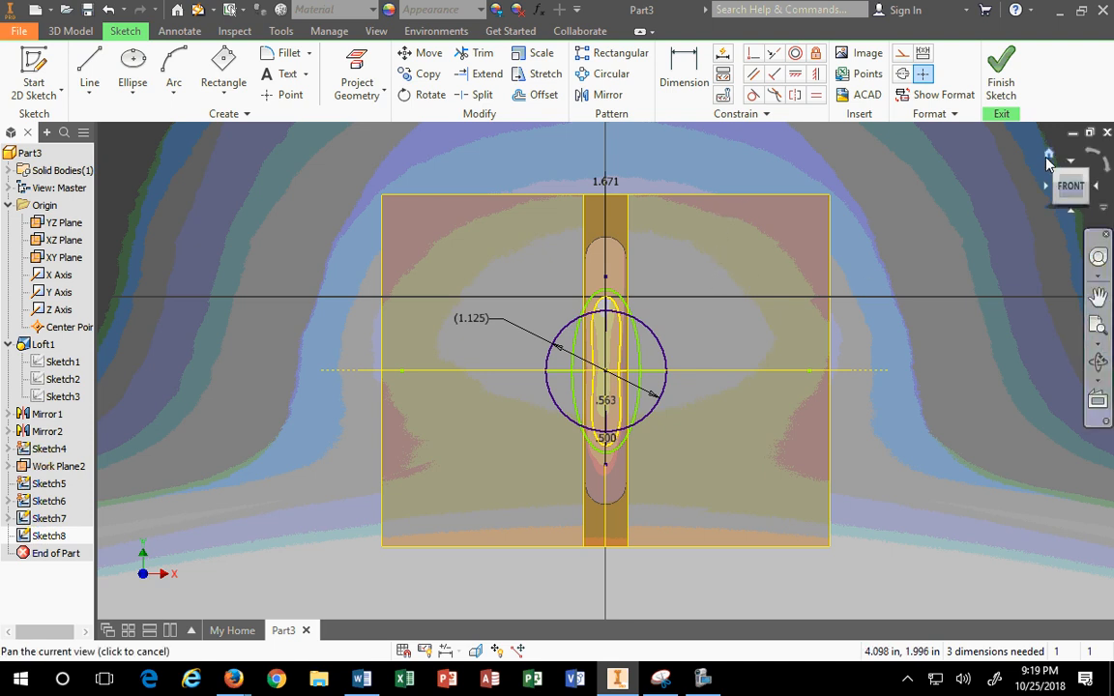
# Step: Delete the trial ellipse from the home isometric view
pyautogui.click(1048, 157)
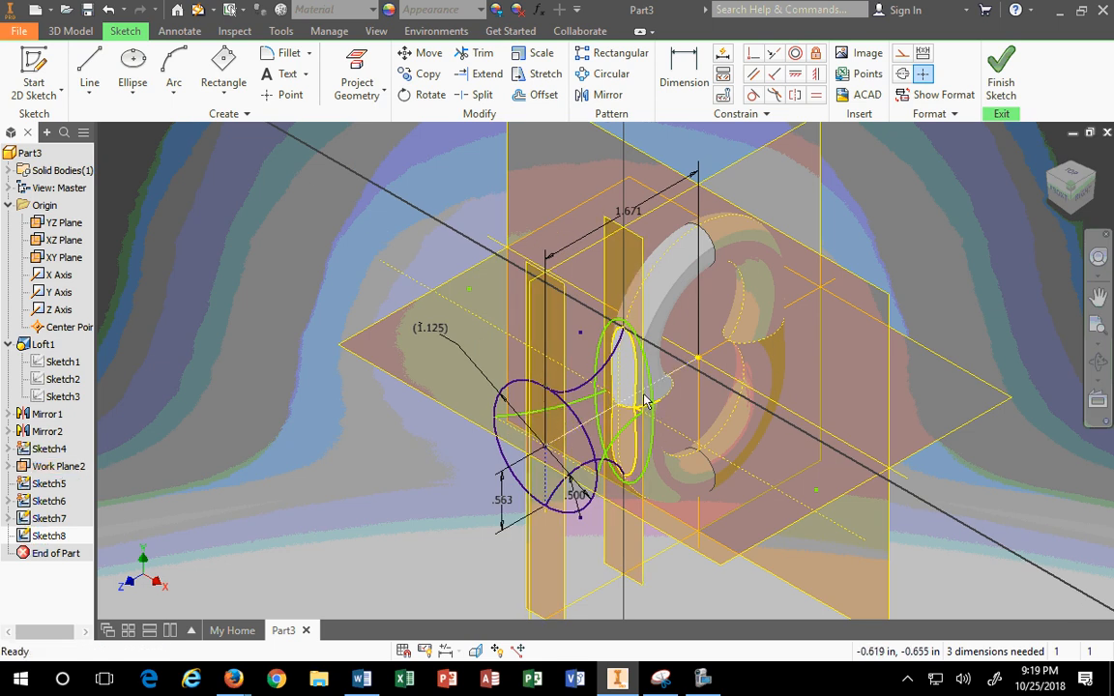
pyautogui.click(646, 399)
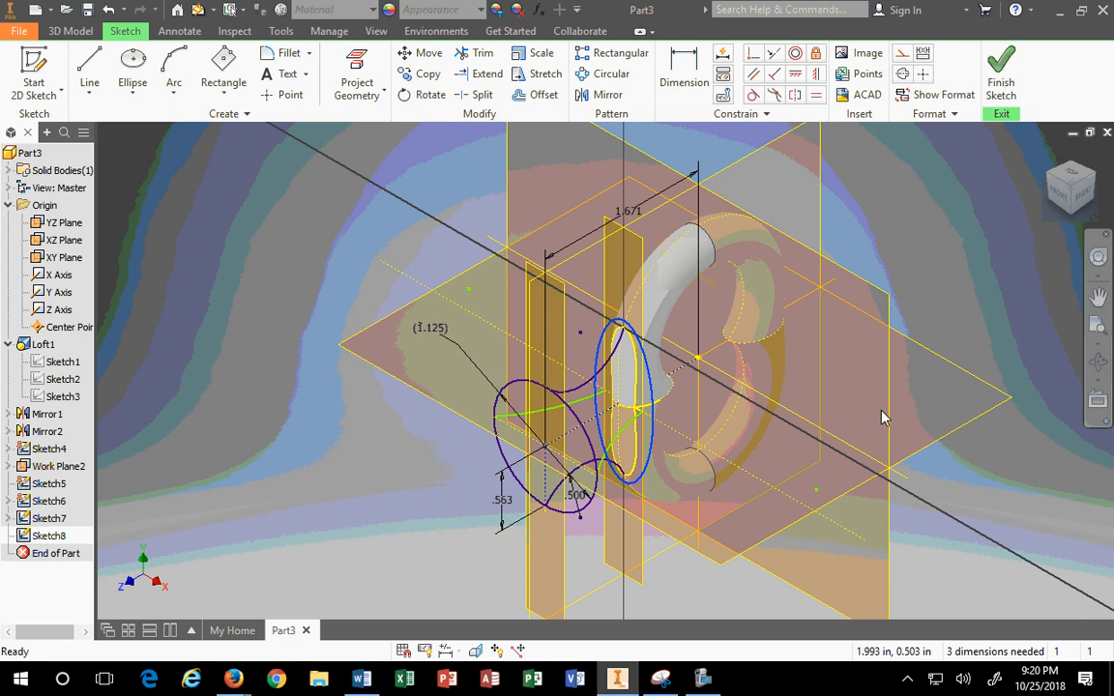
pyautogui.press('Delete')
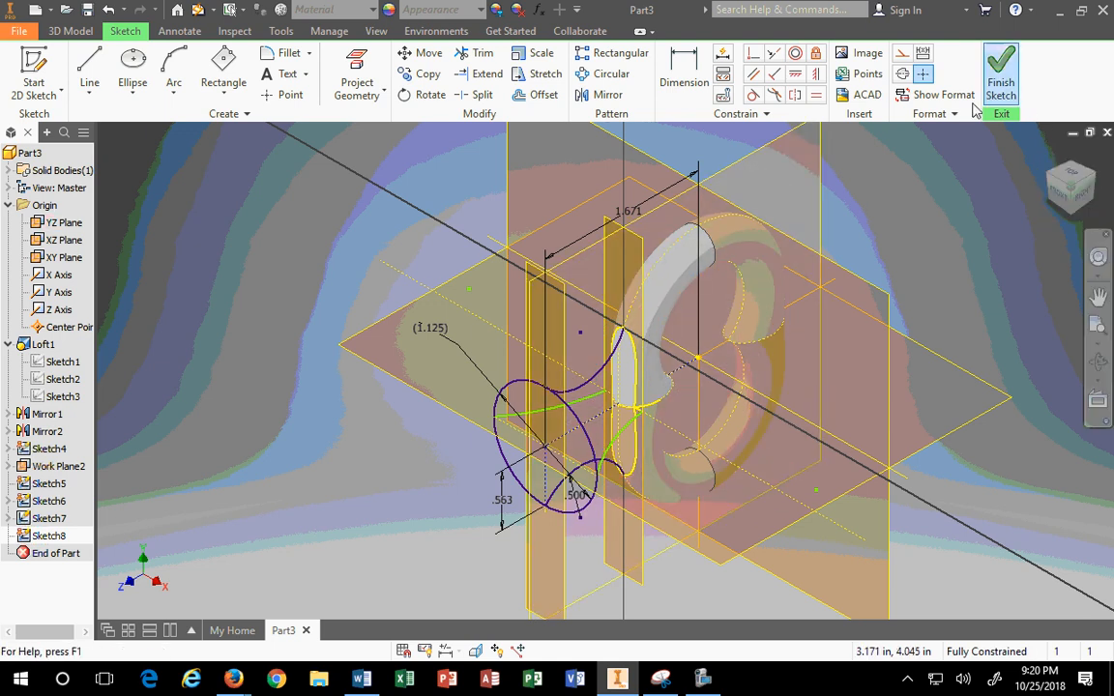
pyautogui.scroll(3, 641, 395)
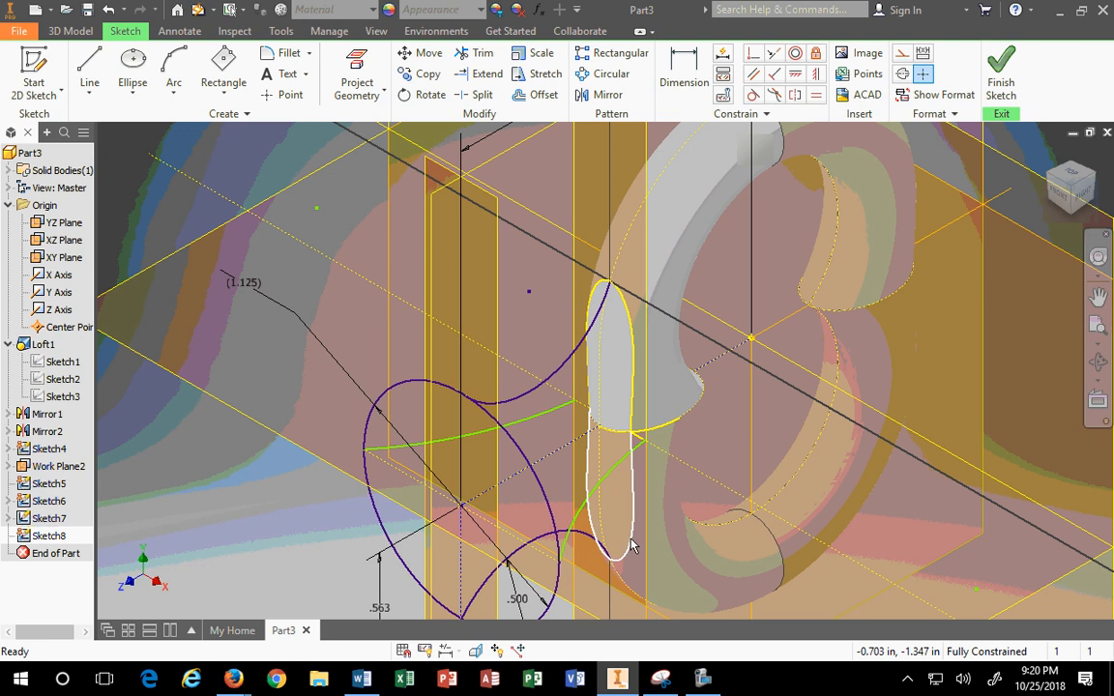
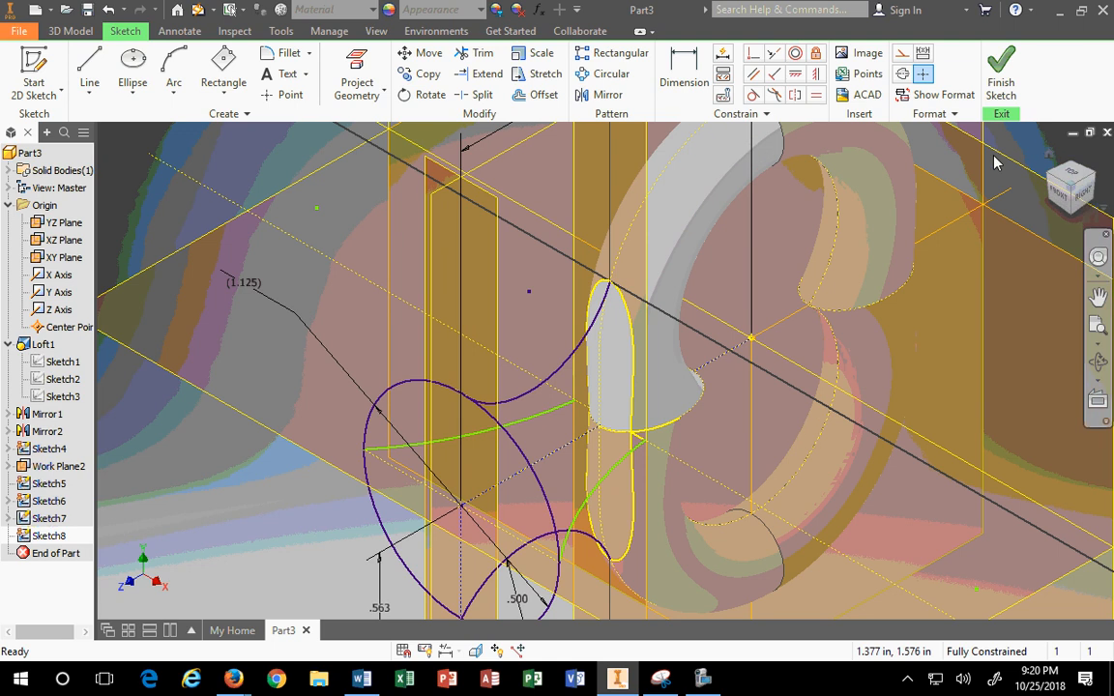
# Step: Finish Sketch8, review Sketch8, Sketch7 and Sketch6, then call up Sketch7's context menu
pyautogui.click(1002, 85)
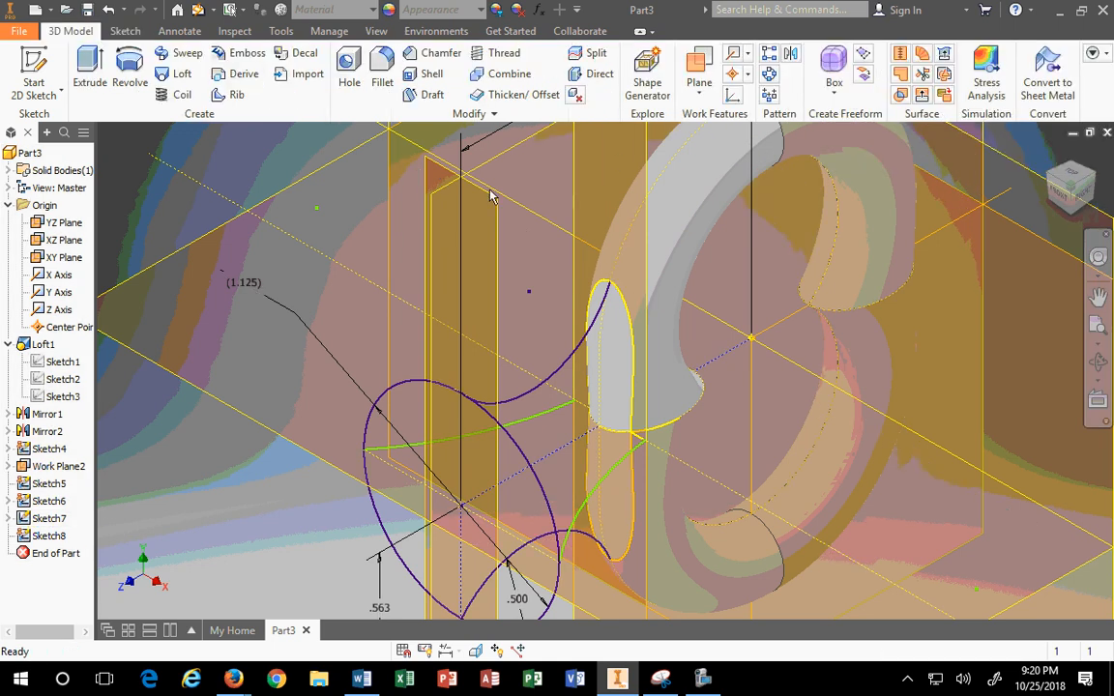
pyautogui.click(53, 537)
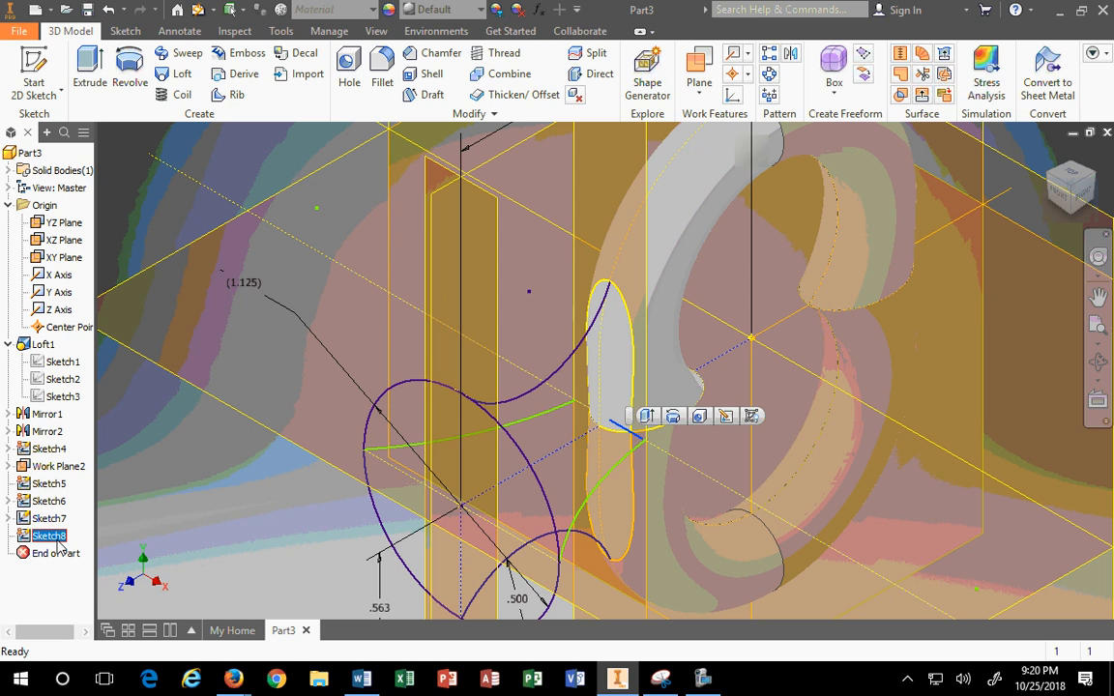
pyautogui.click(53, 520)
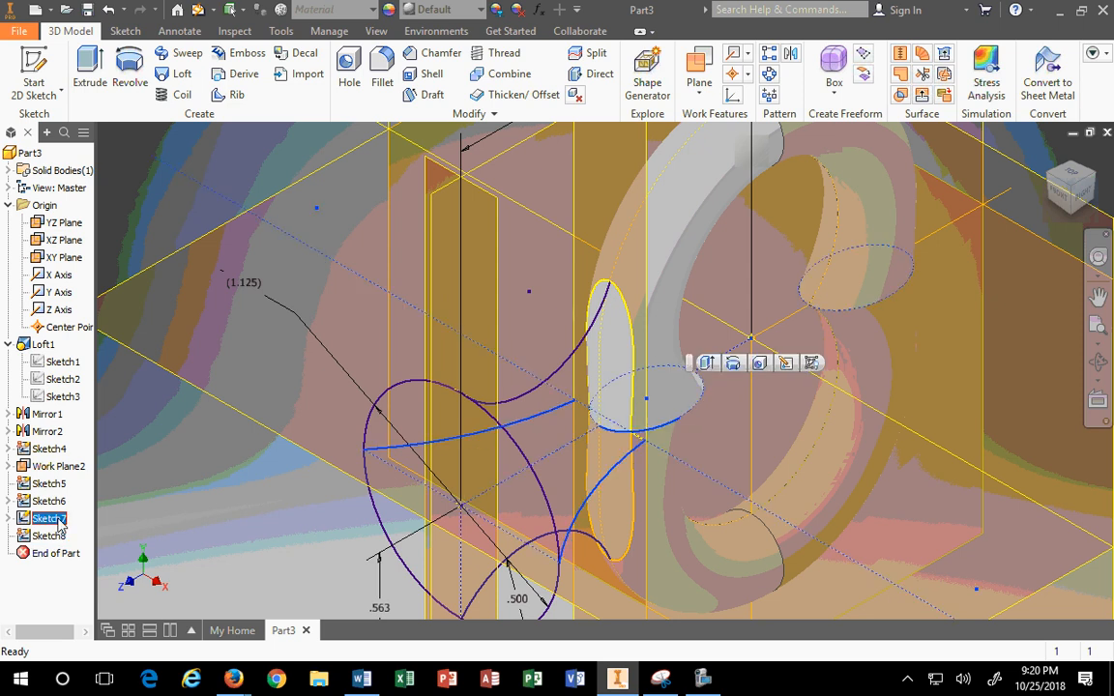
pyautogui.click(53, 502)
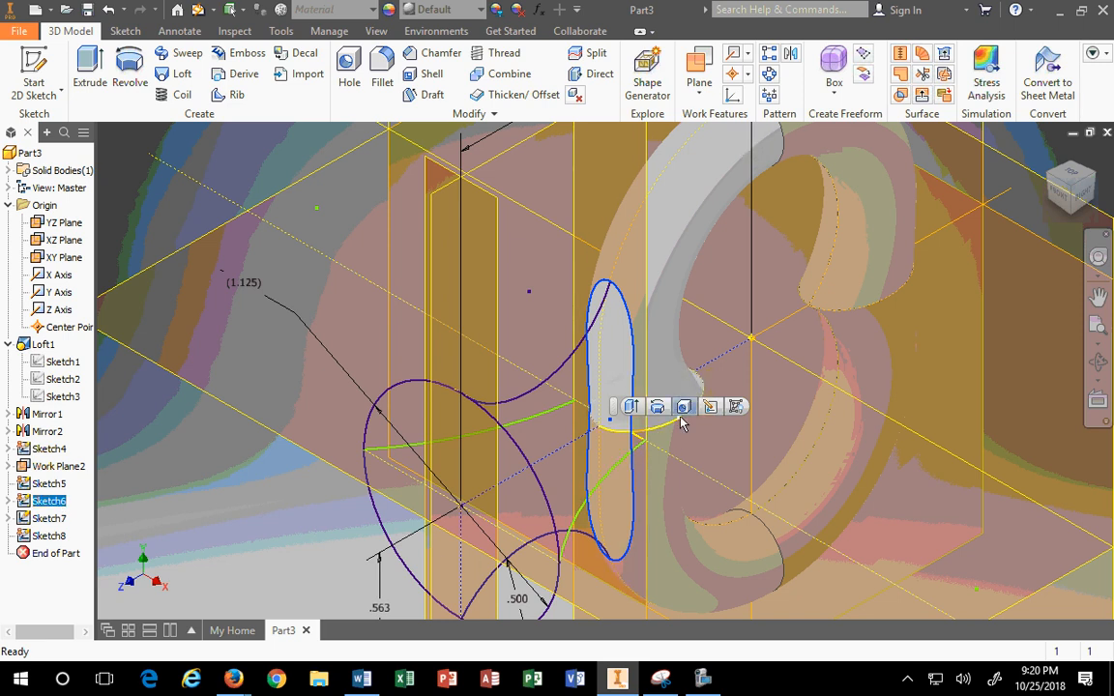
pyautogui.rightClick(46, 519)
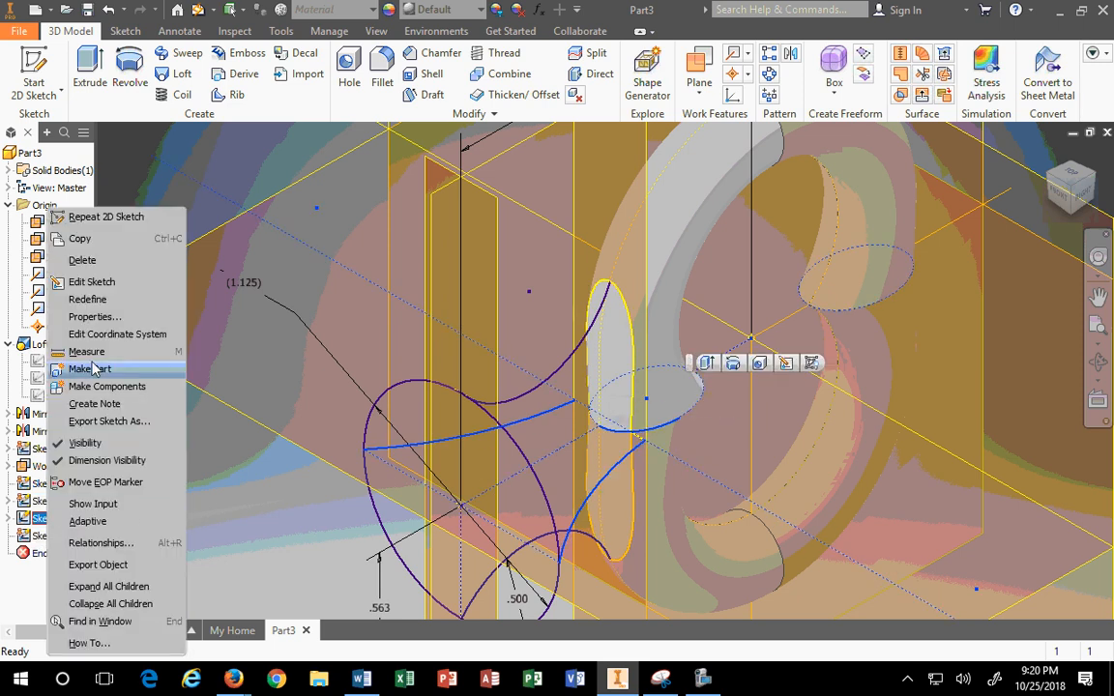
# Step: Reopen Sketch7, extend both curves to the reference line and trim the excess left arc
pyautogui.click(89, 281)
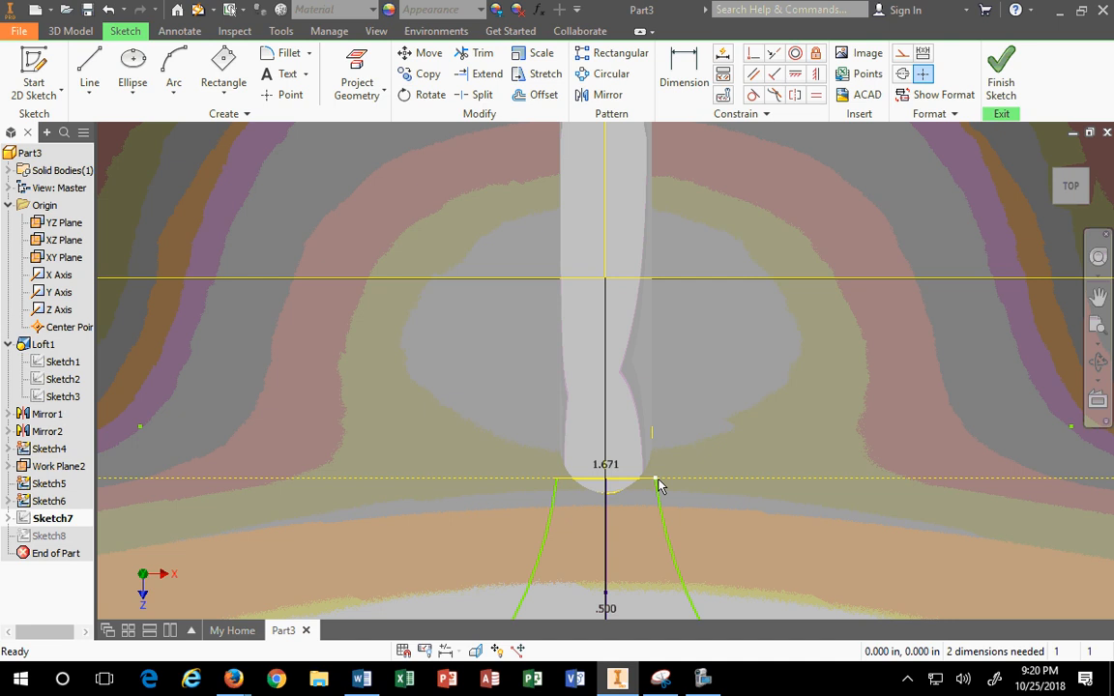
pyautogui.moveTo(656, 479)
pyautogui.mouseDown()
pyautogui.moveTo(659, 431)
pyautogui.moveTo(654, 456)
pyautogui.mouseUp()
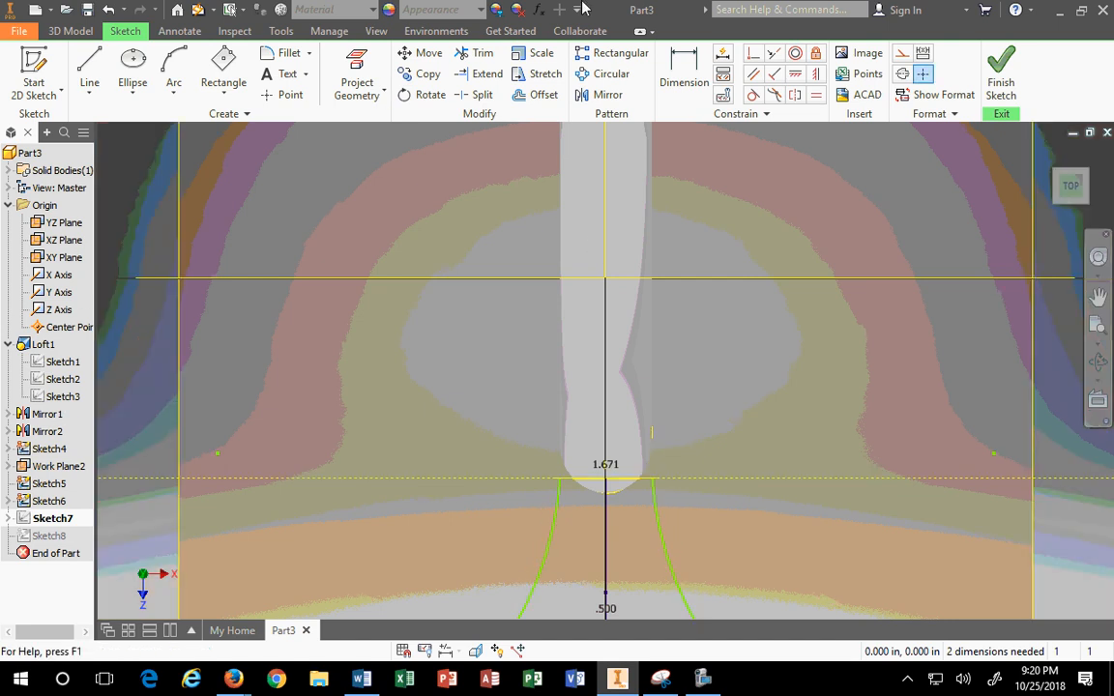
pyautogui.click(481, 74)
pyautogui.click(657, 498)
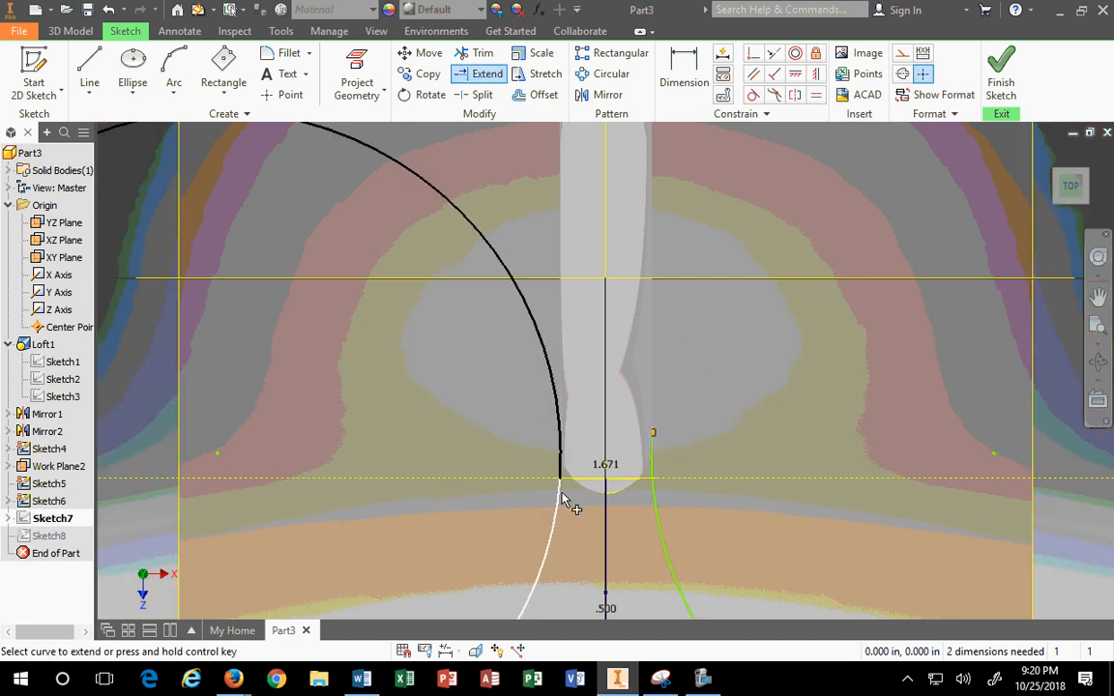
pyautogui.click(558, 495)
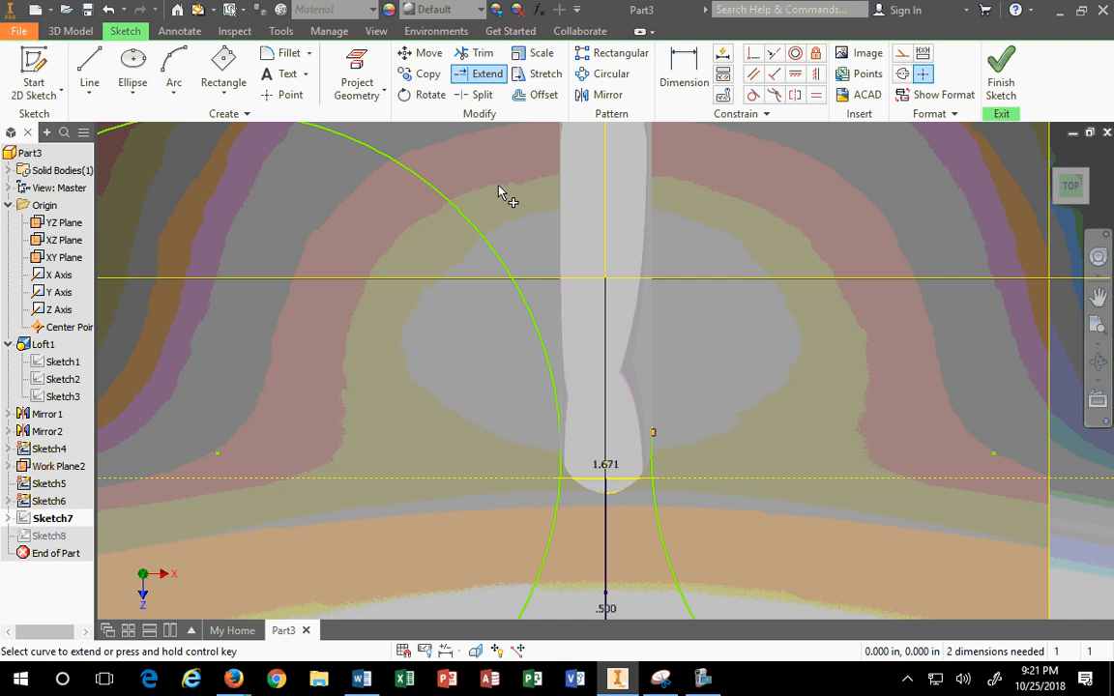
pyautogui.click(479, 53)
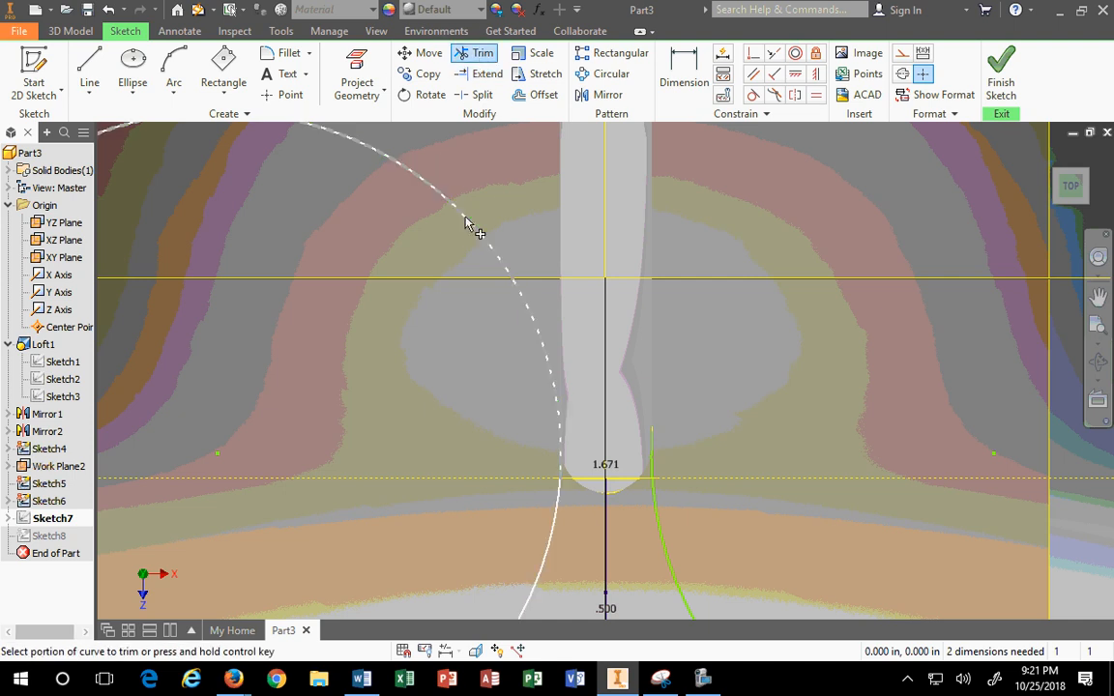
pyautogui.click(472, 229)
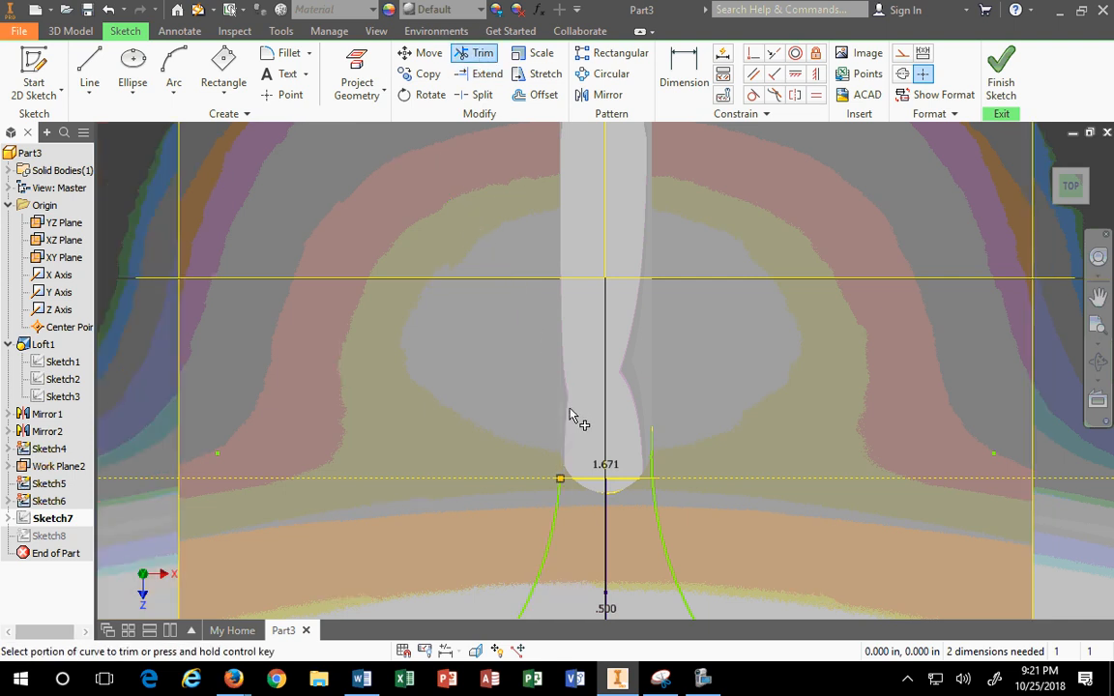
pyautogui.scroll(3, 554, 487)
pyautogui.scroll(-1, 561, 609)
pyautogui.press('Escape')
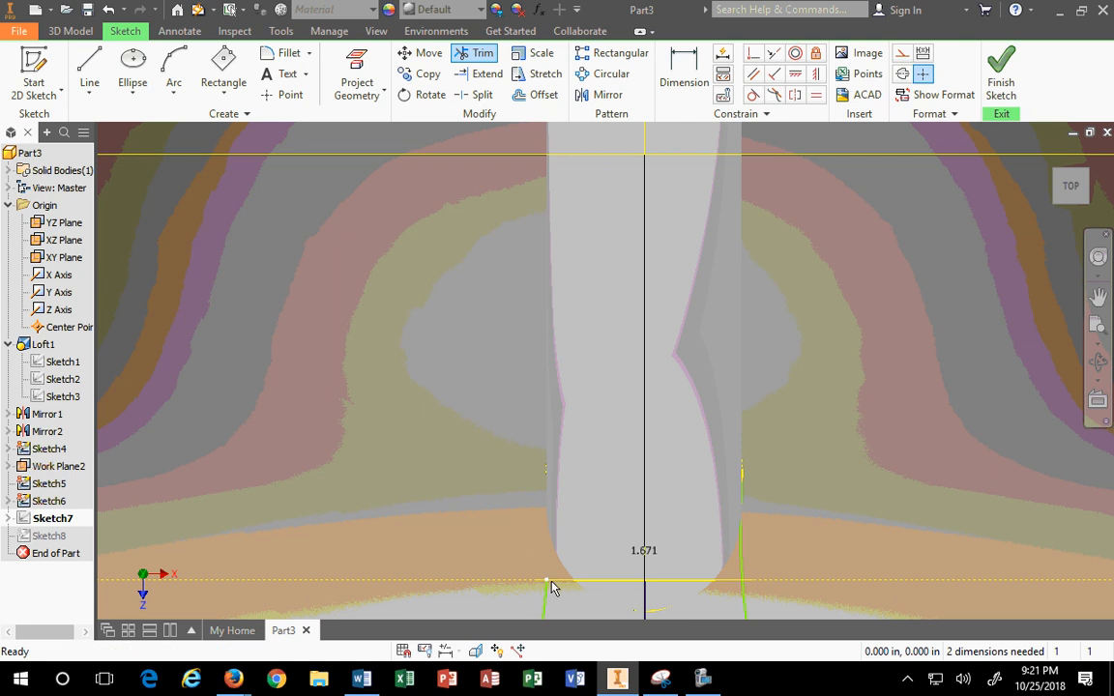
# Step: Try repositioning the curve endpoints, undo the reshaping, and delete the left curve
pyautogui.moveTo(546, 587)
pyautogui.mouseDown()
pyautogui.moveTo(562, 448)
pyautogui.moveTo(552, 502)
pyautogui.moveTo(547, 474)
pyautogui.moveTo(546, 487)
pyautogui.mouseUp()
pyautogui.scroll(-3, 553, 507)
pyautogui.scroll(2, 547, 578)
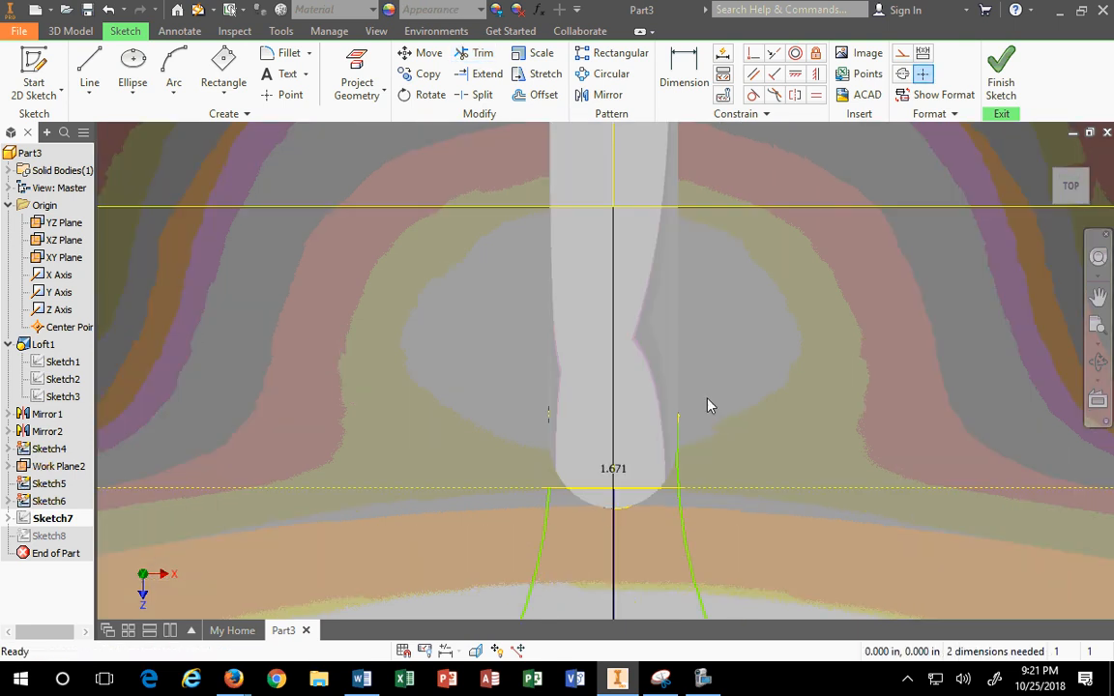
pyautogui.moveTo(680, 422)
pyautogui.mouseDown()
pyautogui.moveTo(710, 418)
pyautogui.moveTo(687, 400)
pyautogui.moveTo(678, 416)
pyautogui.mouseUp()
pyautogui.moveTo(548, 511)
pyautogui.mouseDown()
pyautogui.moveTo(505, 497)
pyautogui.moveTo(525, 513)
pyautogui.moveTo(704, 557)
pyautogui.moveTo(677, 541)
pyautogui.mouseUp()
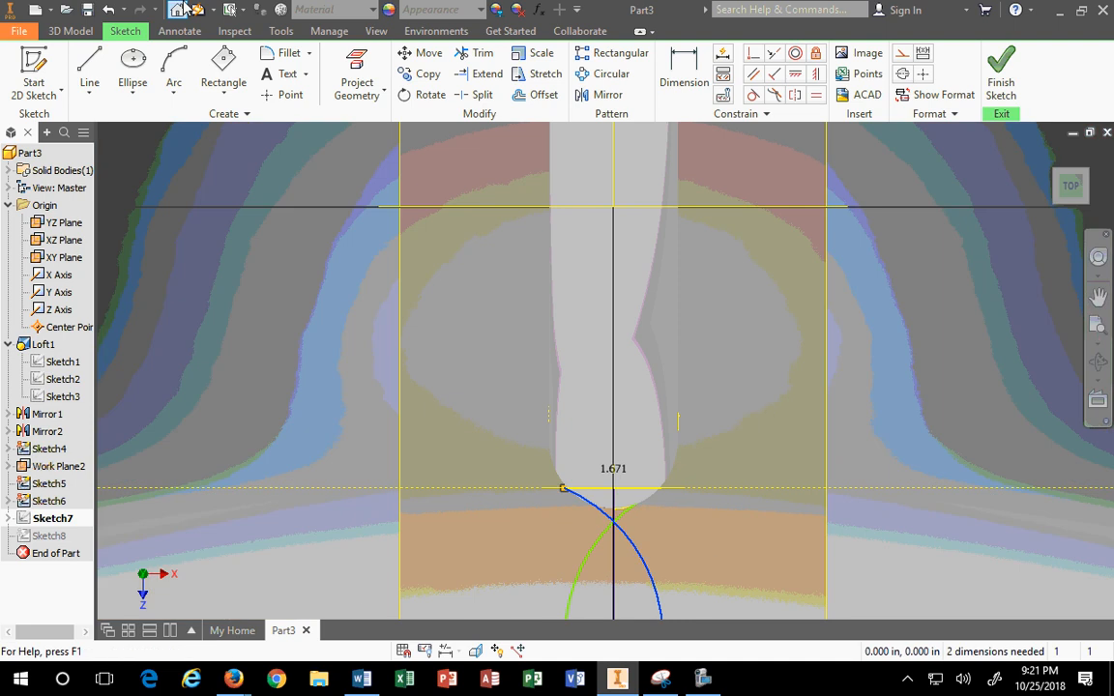
pyautogui.click(110, 11)
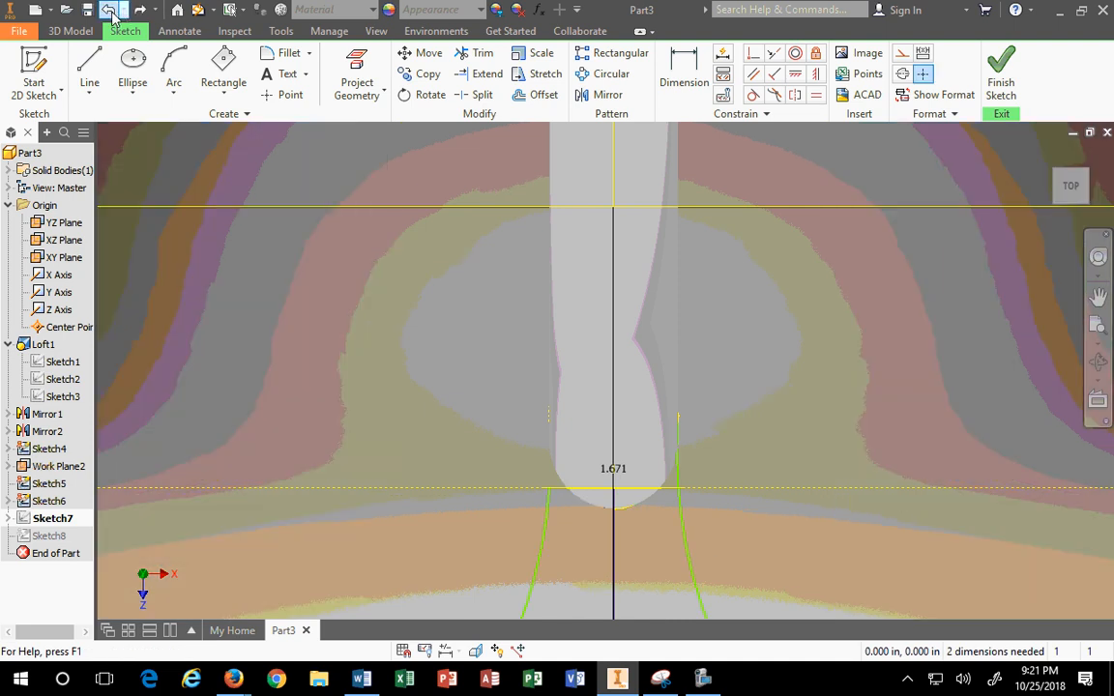
pyautogui.scroll(6, 470, 368)
pyautogui.scroll(-5, 452, 432)
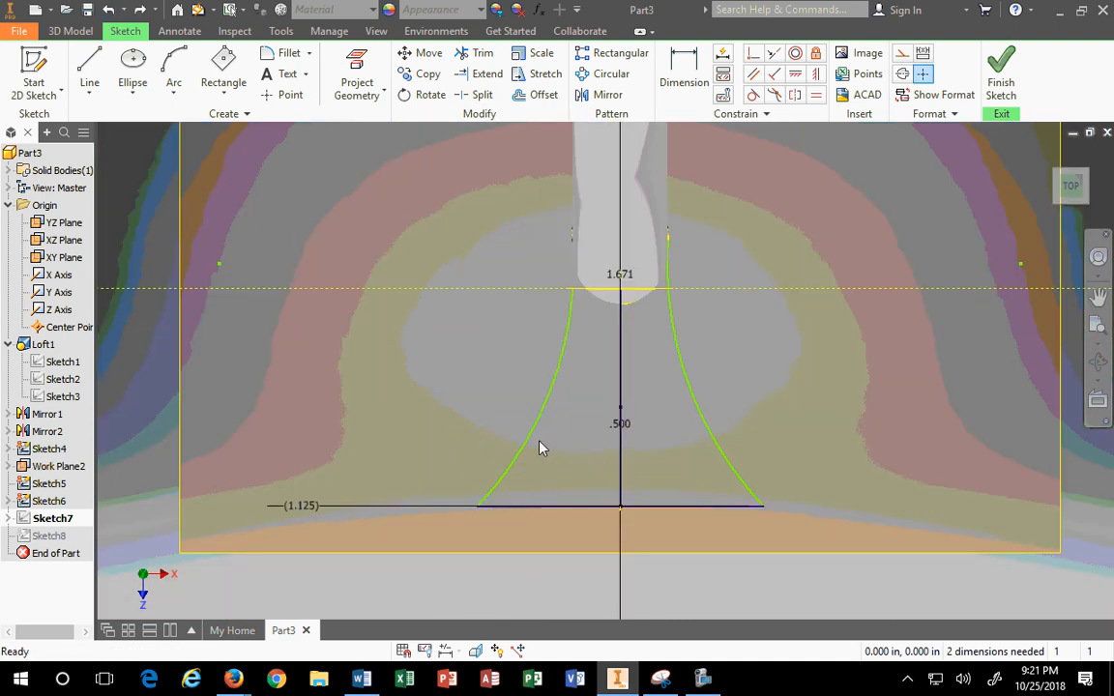
pyautogui.click(529, 442)
pyautogui.press('Delete')
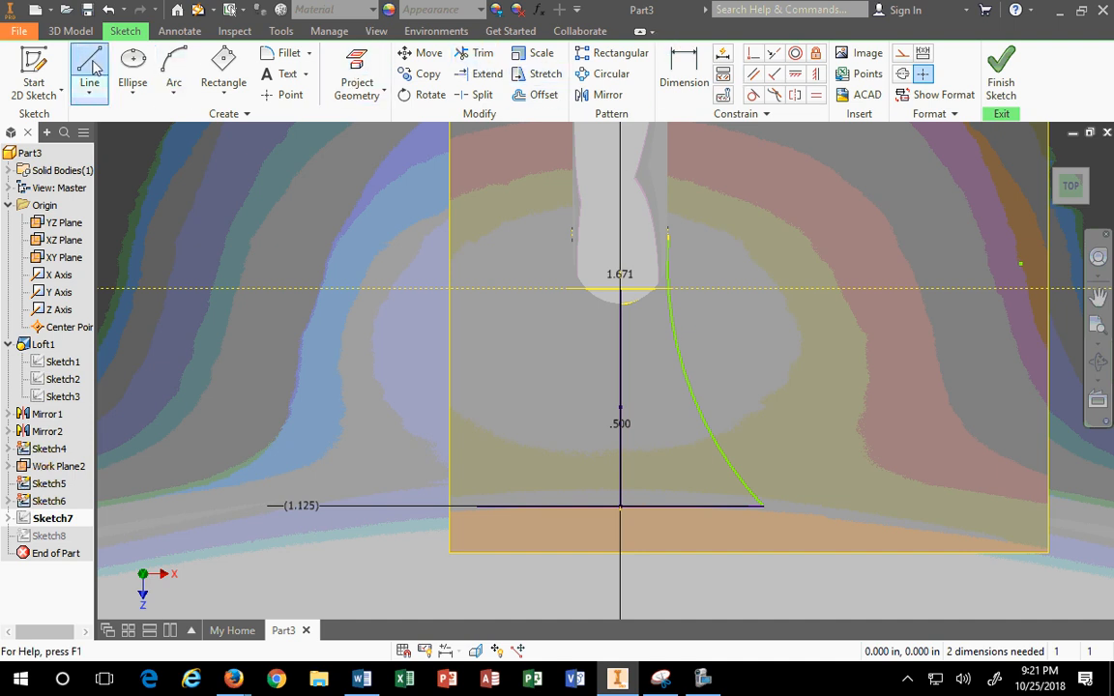
# Step: Draw a three-point left arc from the base line up to the slot and adjust its curvature
pyautogui.click(174, 69)
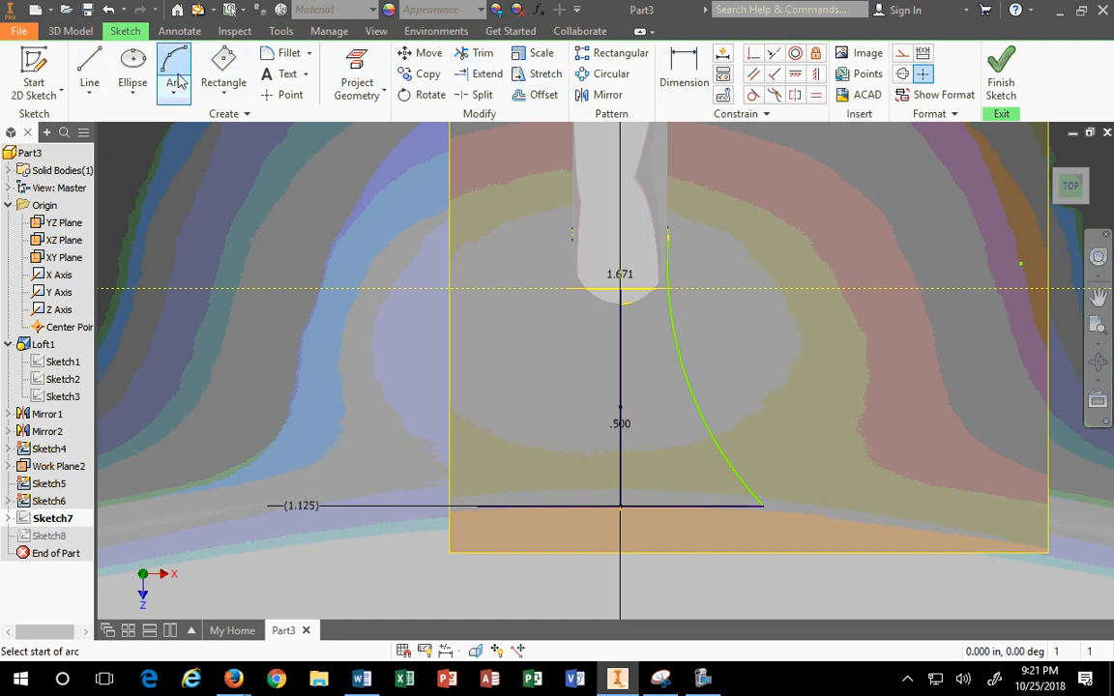
pyautogui.click(478, 505)
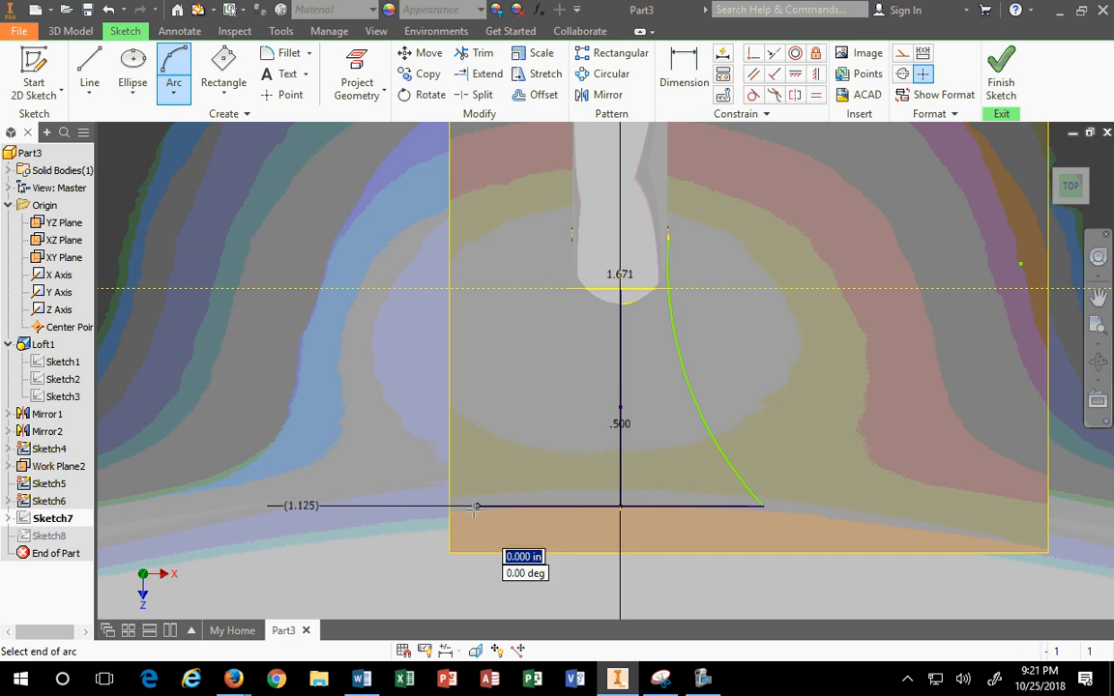
pyautogui.click(574, 233)
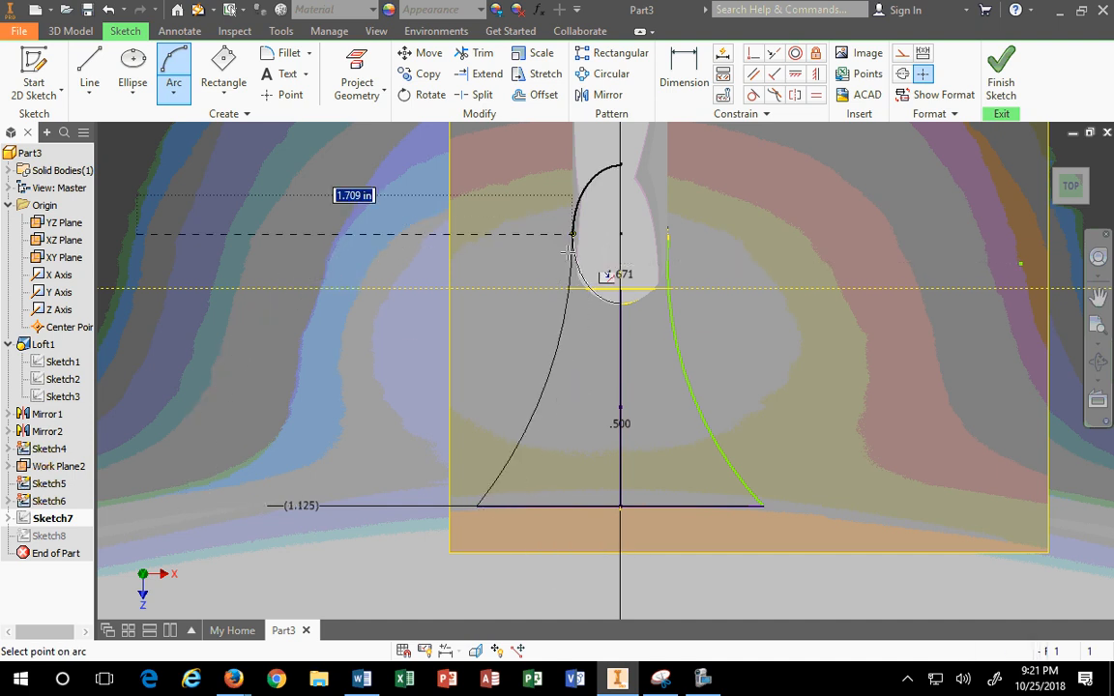
pyautogui.click(550, 408)
pyautogui.press('Escape')
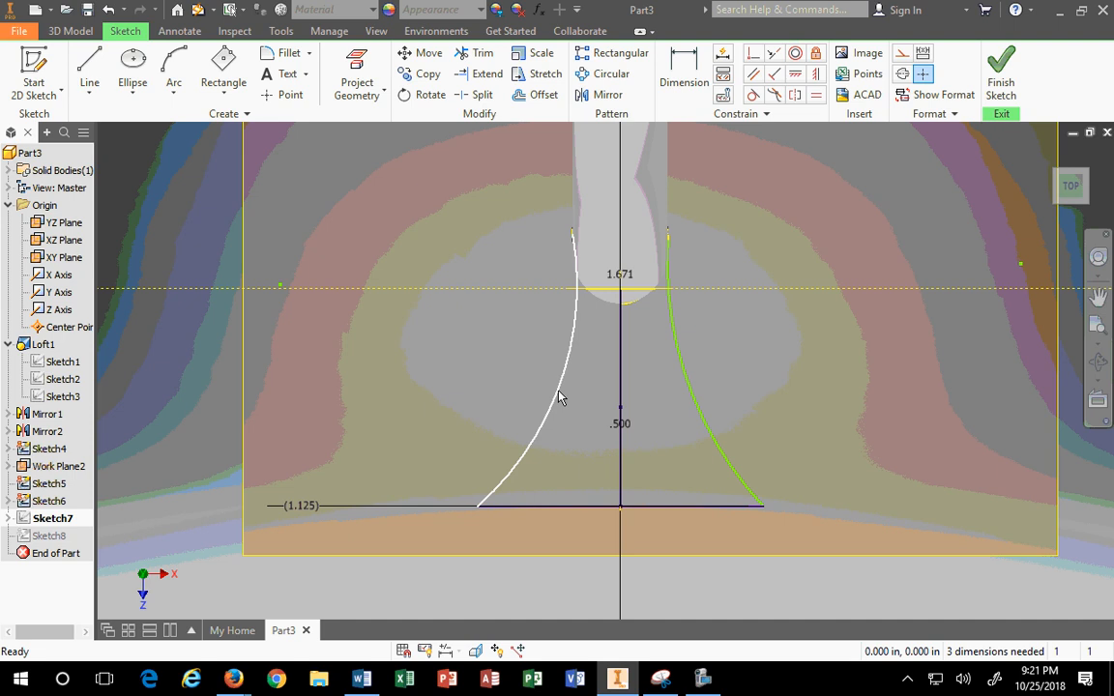
pyautogui.click(566, 360)
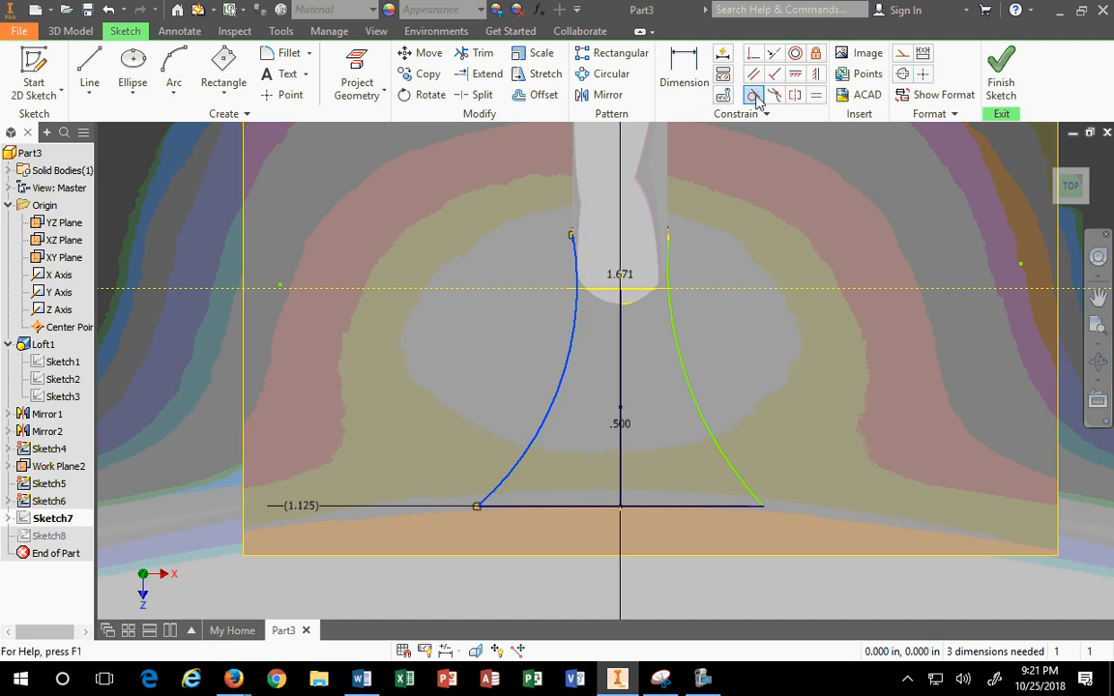
pyautogui.click(754, 96)
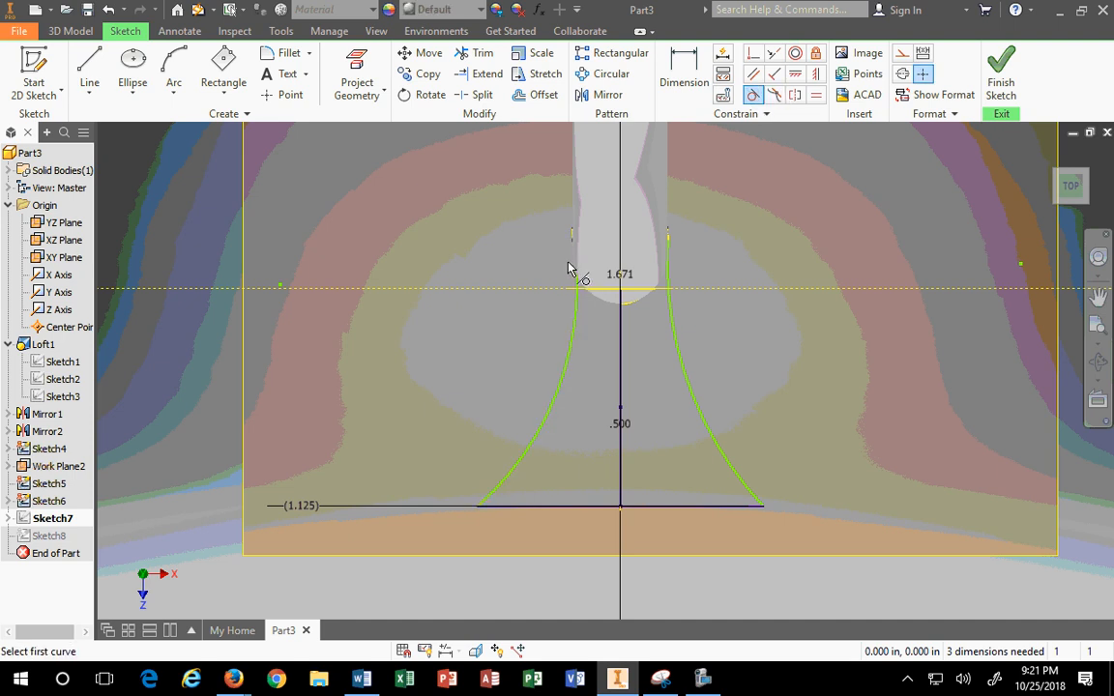
pyautogui.click(596, 301)
pyautogui.press('Escape')
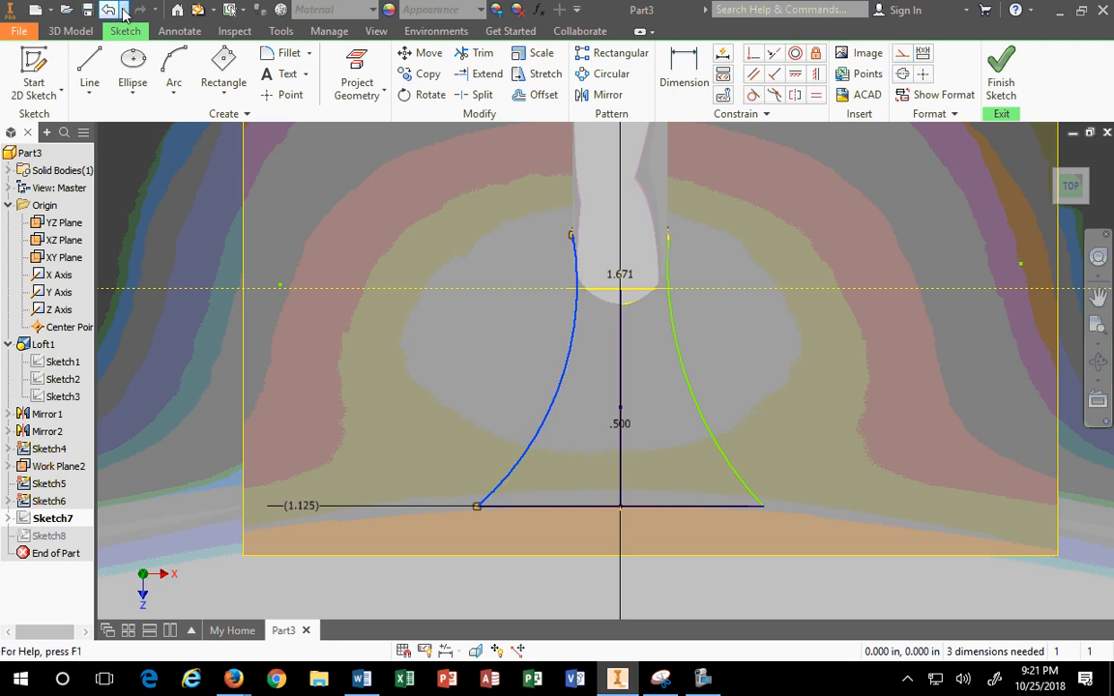
pyautogui.click(109, 10)
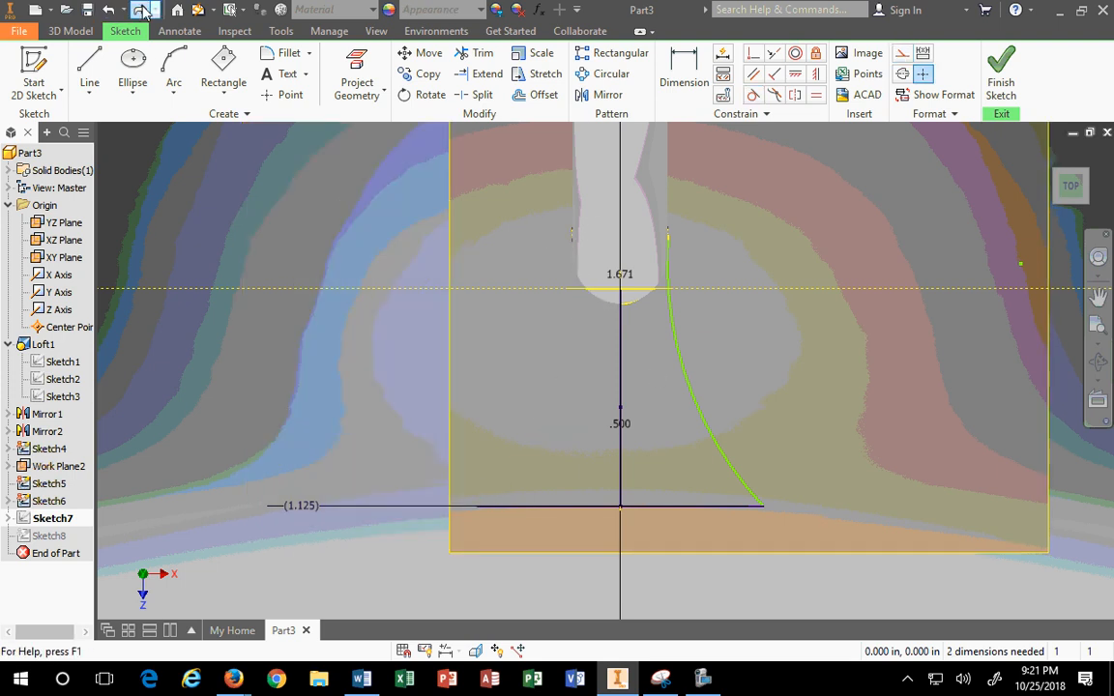
pyautogui.click(140, 9)
pyautogui.moveTo(566, 409)
pyautogui.mouseDown()
pyautogui.moveTo(534, 397)
pyautogui.moveTo(552, 415)
pyautogui.moveTo(542, 415)
pyautogui.mouseUp()
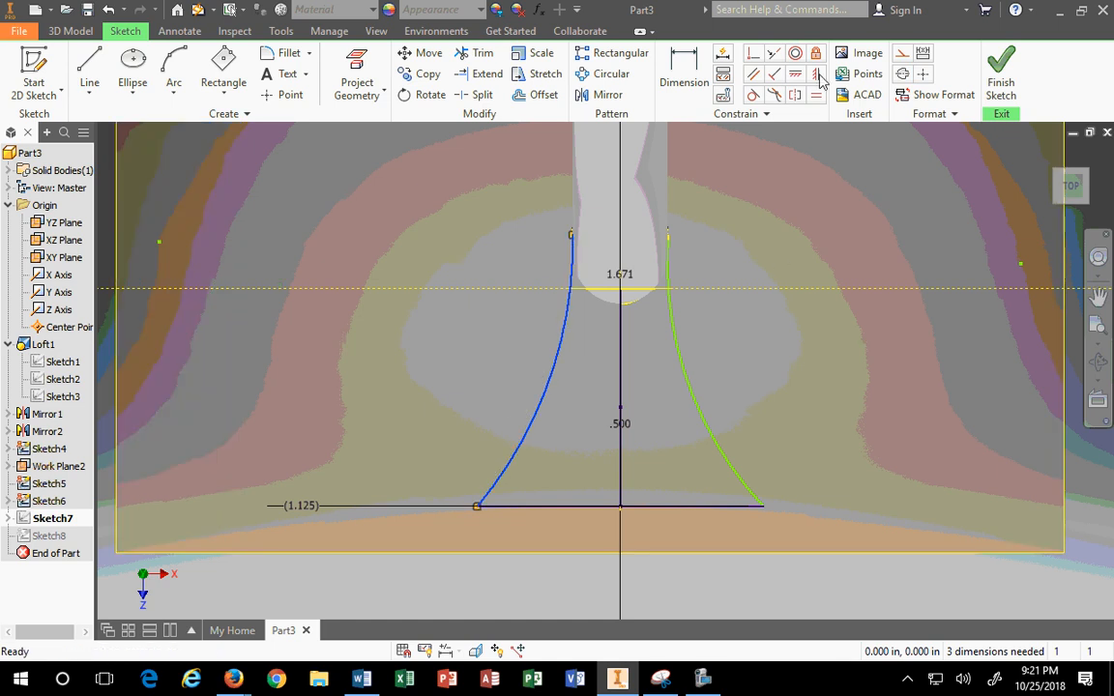
pyautogui.click(802, 145)
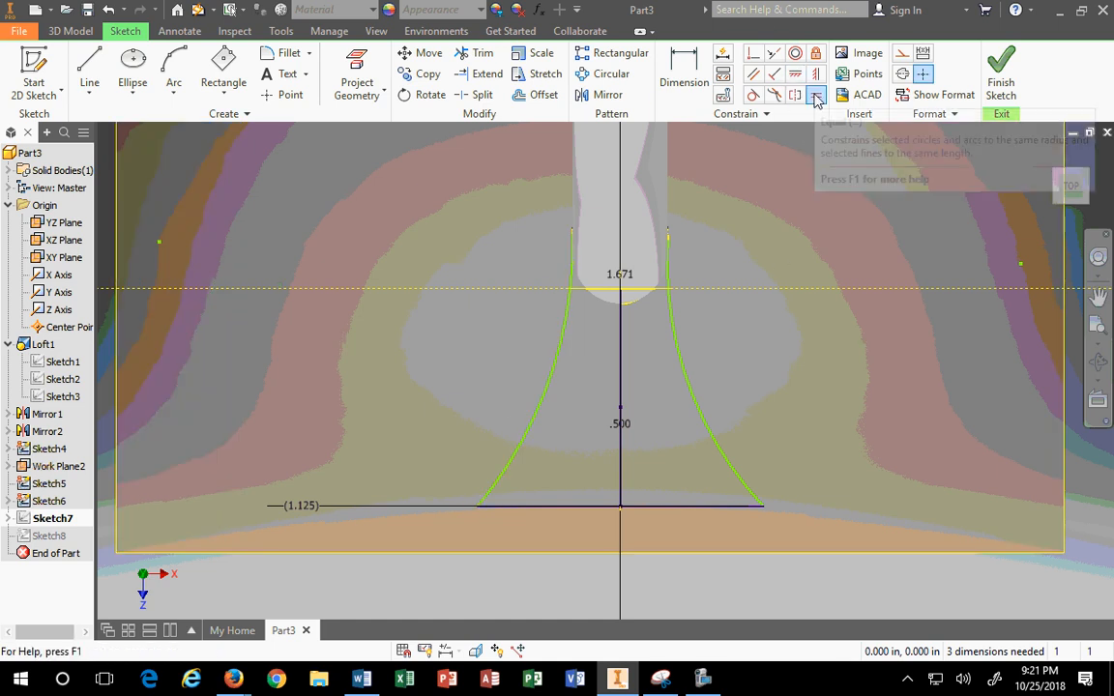
# Step: Constrain the left arc equal to the right arc and finish Sketch7
pyautogui.click(817, 97)
pyautogui.click(689, 392)
pyautogui.click(552, 377)
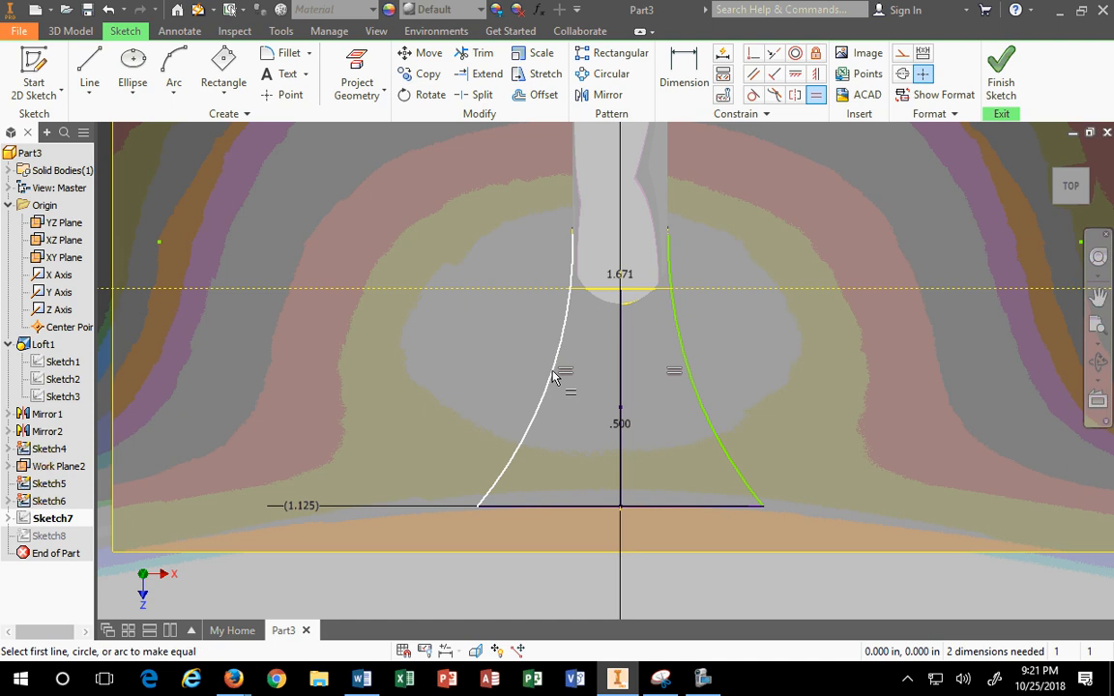
pyautogui.press('Escape')
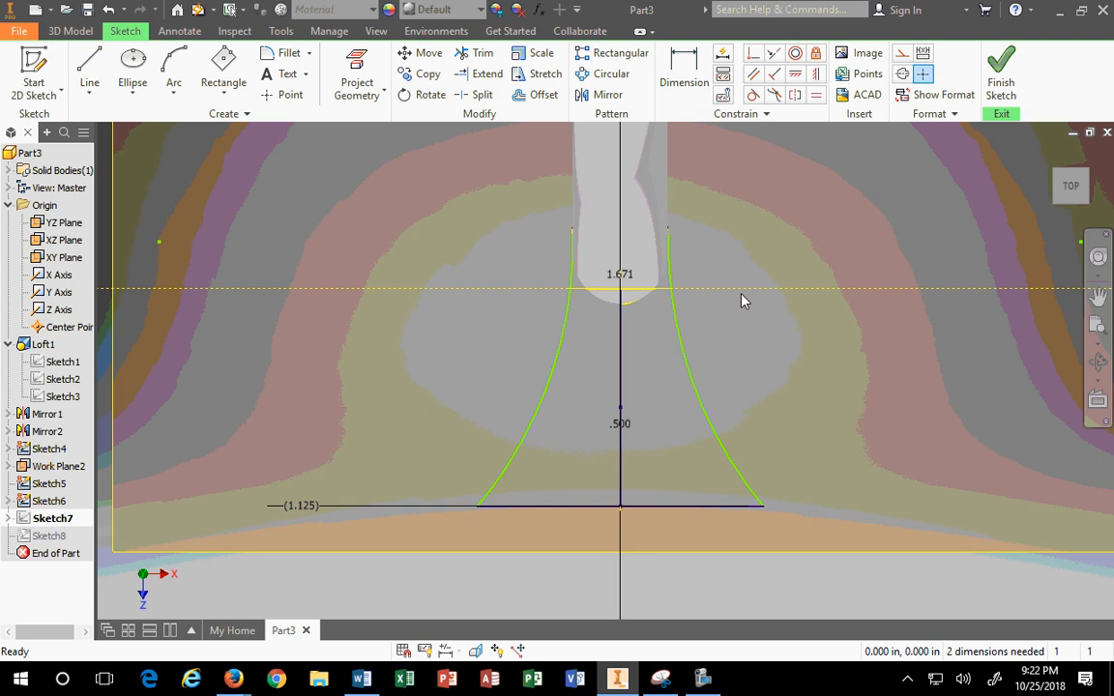
pyautogui.click(1001, 76)
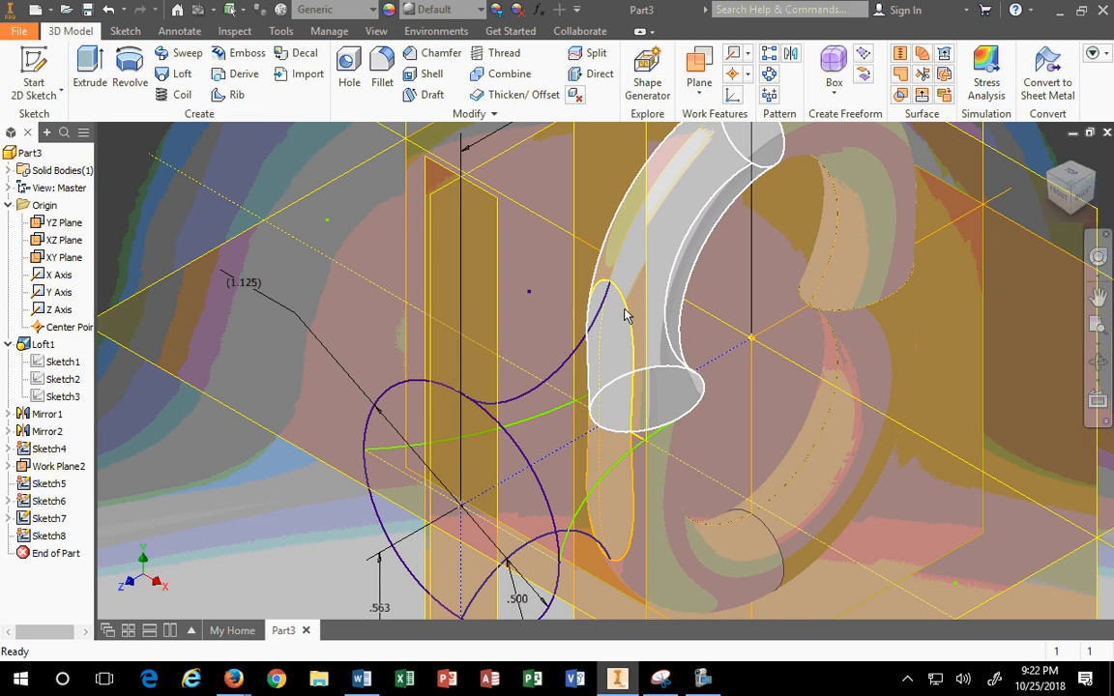
# Step: Delete Sketch6 from the browser, removing its elliptical profile
pyautogui.click(49, 499)
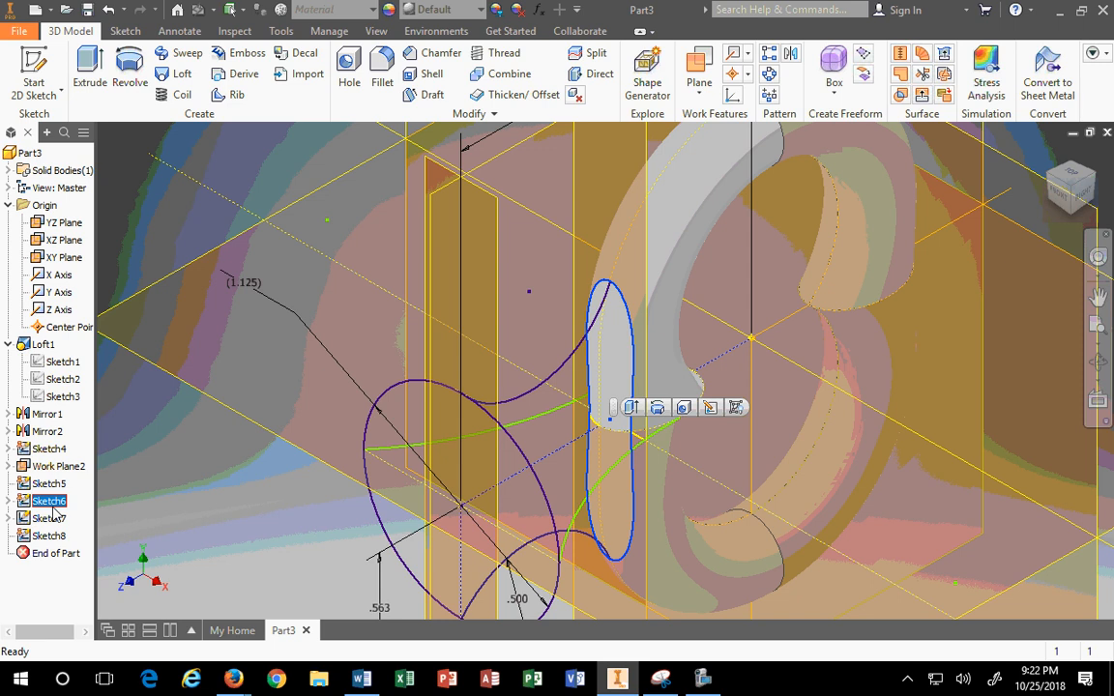
pyautogui.rightClick(55, 517)
pyautogui.click(113, 263)
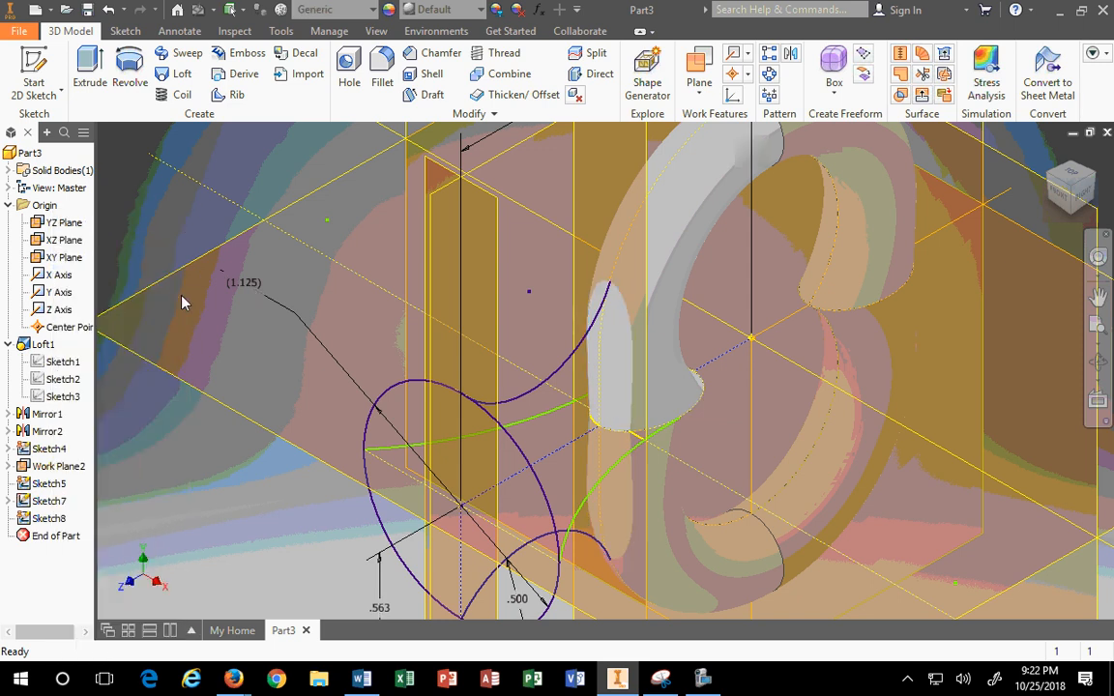
pyautogui.scroll(-4, 604, 371)
pyautogui.scroll(2, 671, 385)
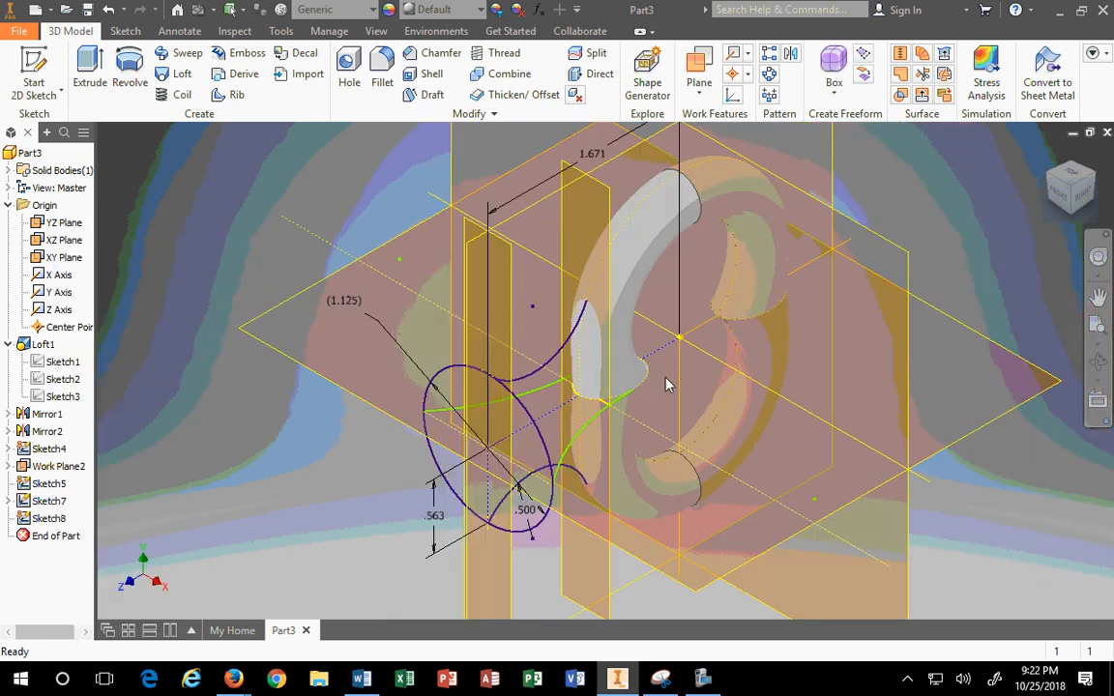
# Step: Delete the work plane beside the sweep, confirming in the Delete Features dialog
pyautogui.click(603, 183)
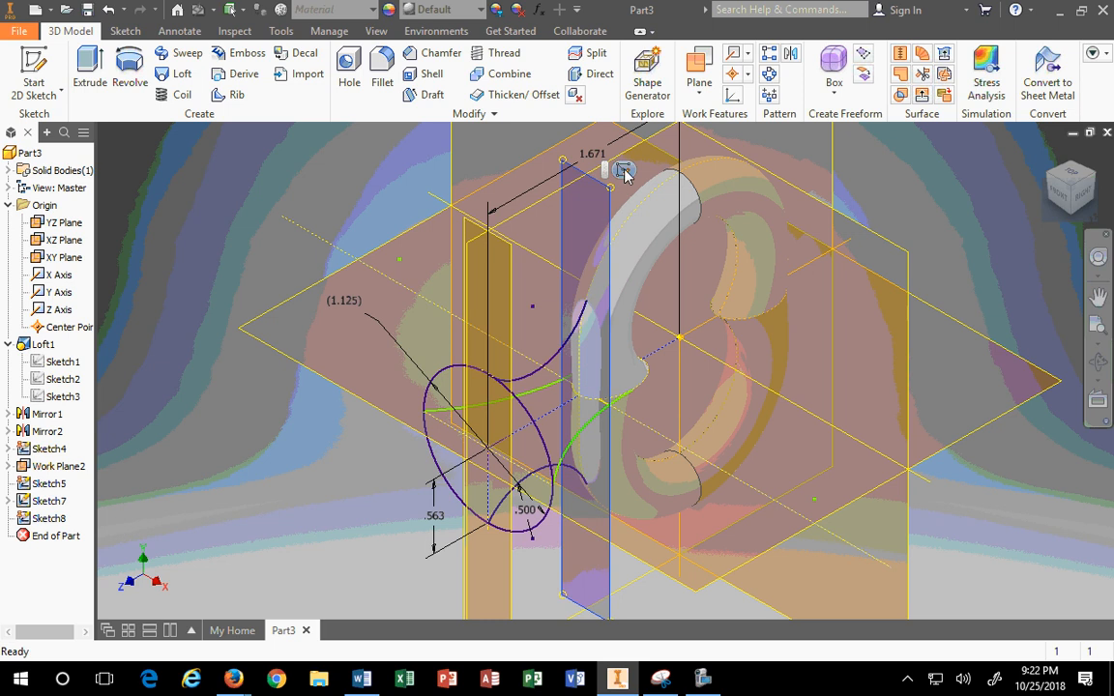
pyautogui.rightClick(597, 186)
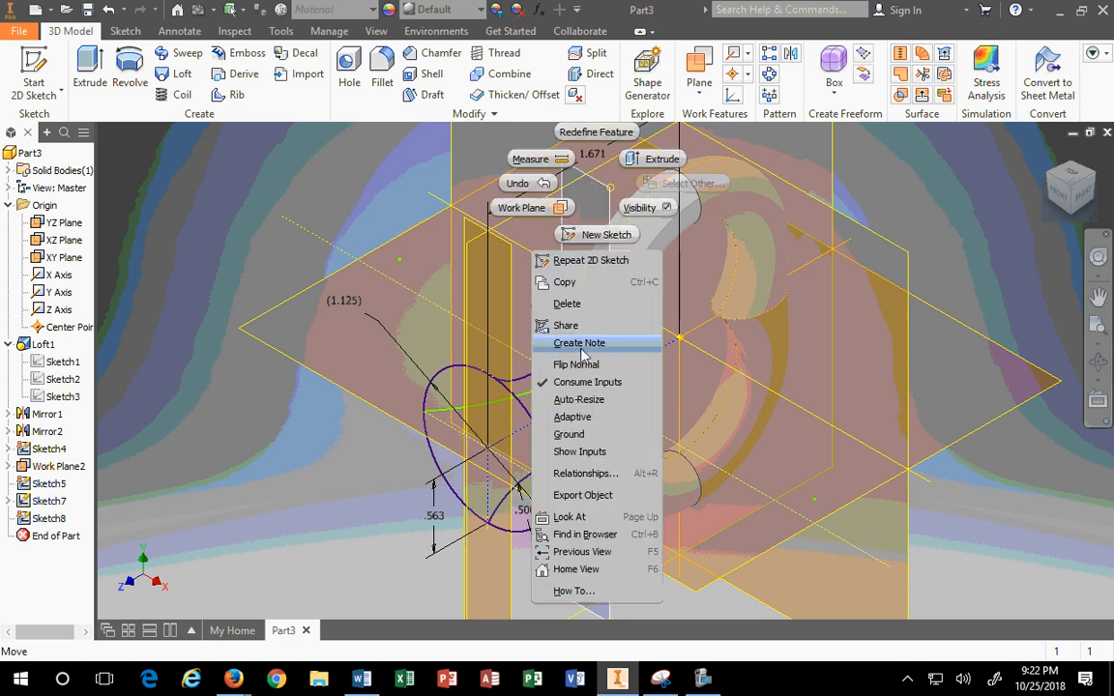
pyautogui.click(566, 304)
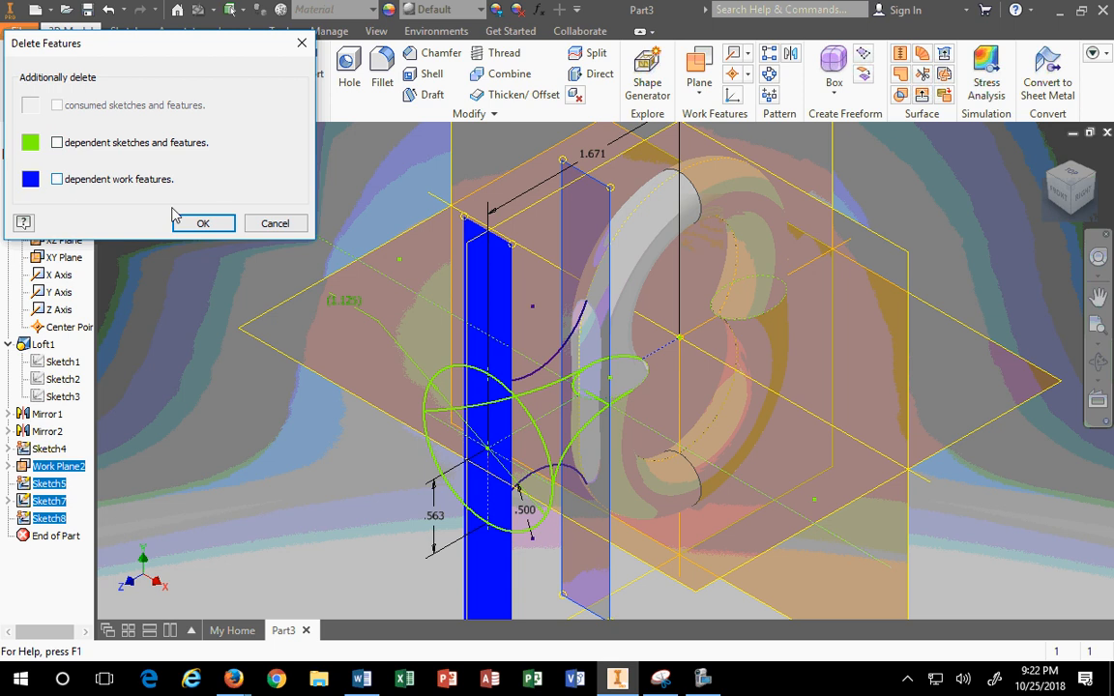
pyautogui.click(201, 223)
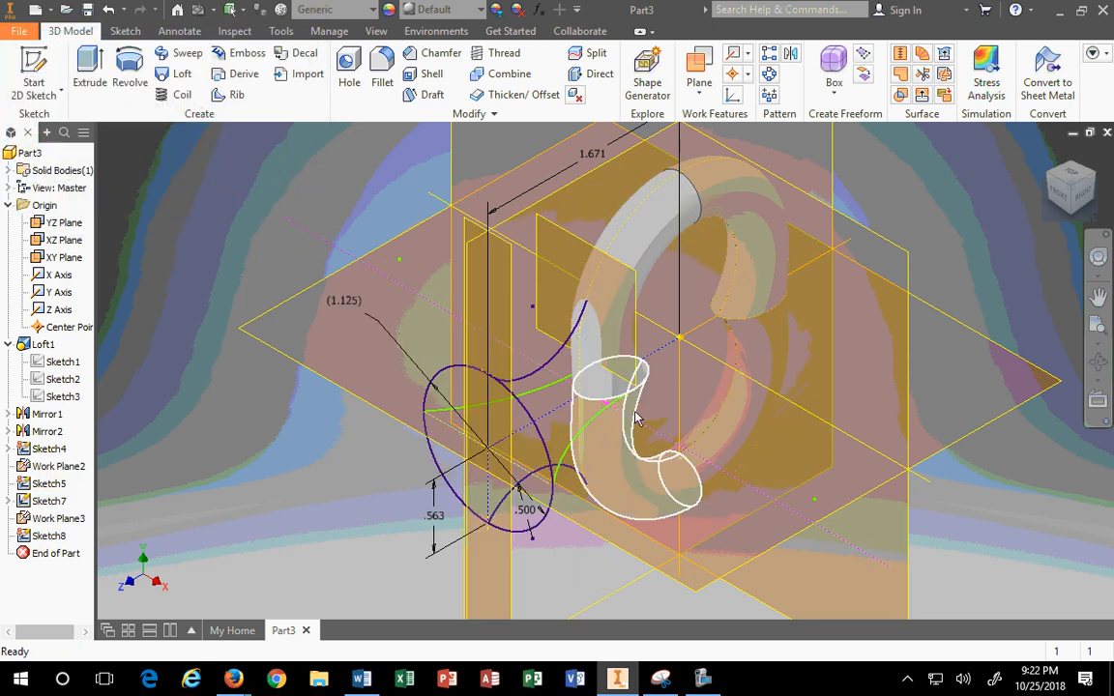
# Step: Delete Work Plane3 together with its dependent Sketch8
pyautogui.click(666, 437)
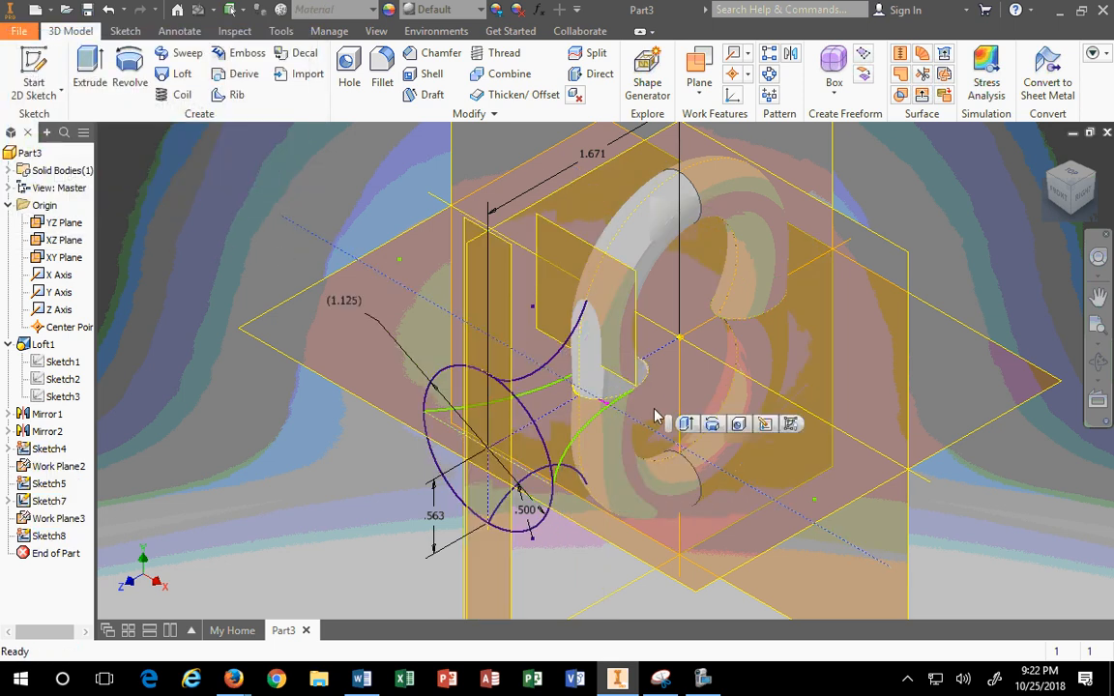
pyautogui.click(56, 521)
pyautogui.rightClick(55, 525)
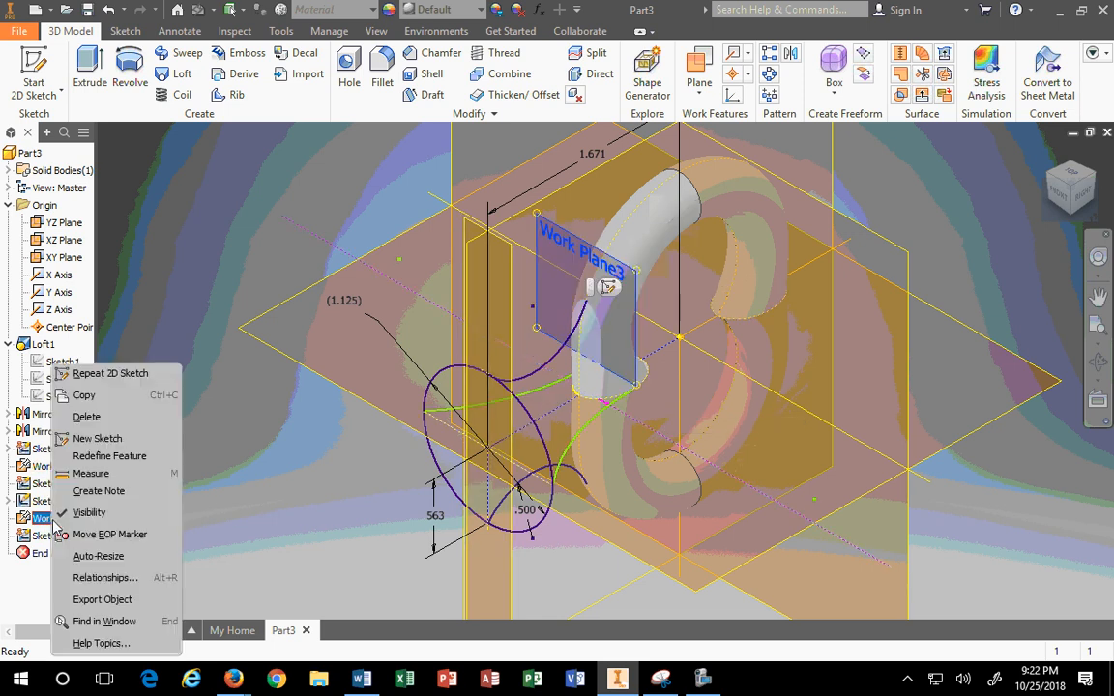
pyautogui.click(86, 416)
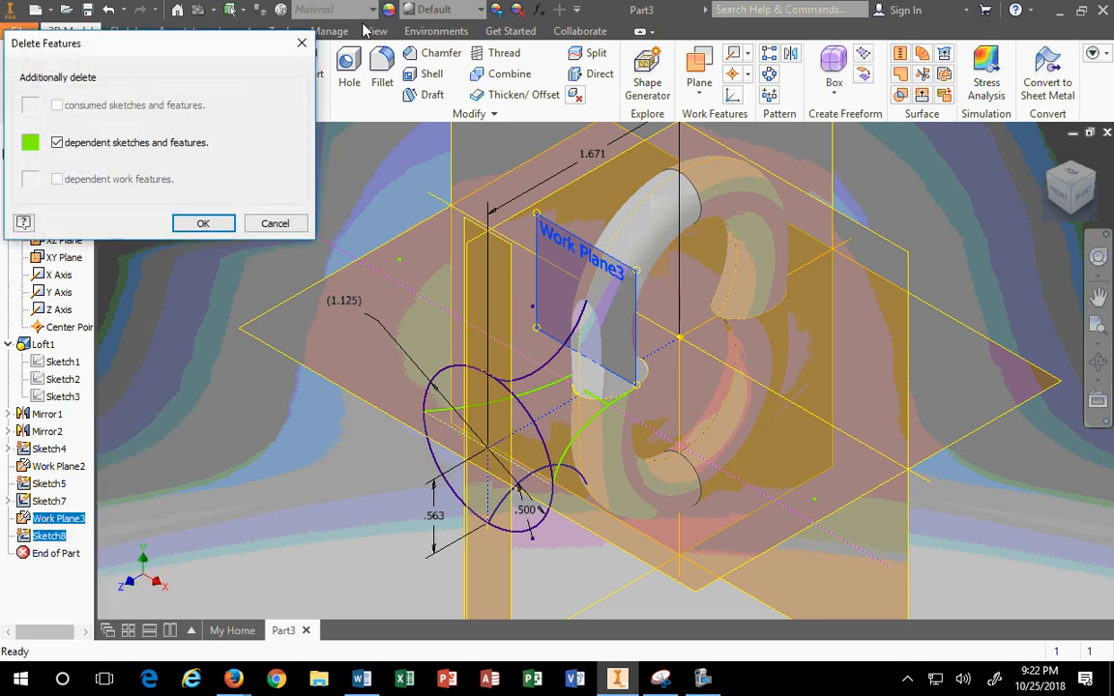
pyautogui.click(203, 222)
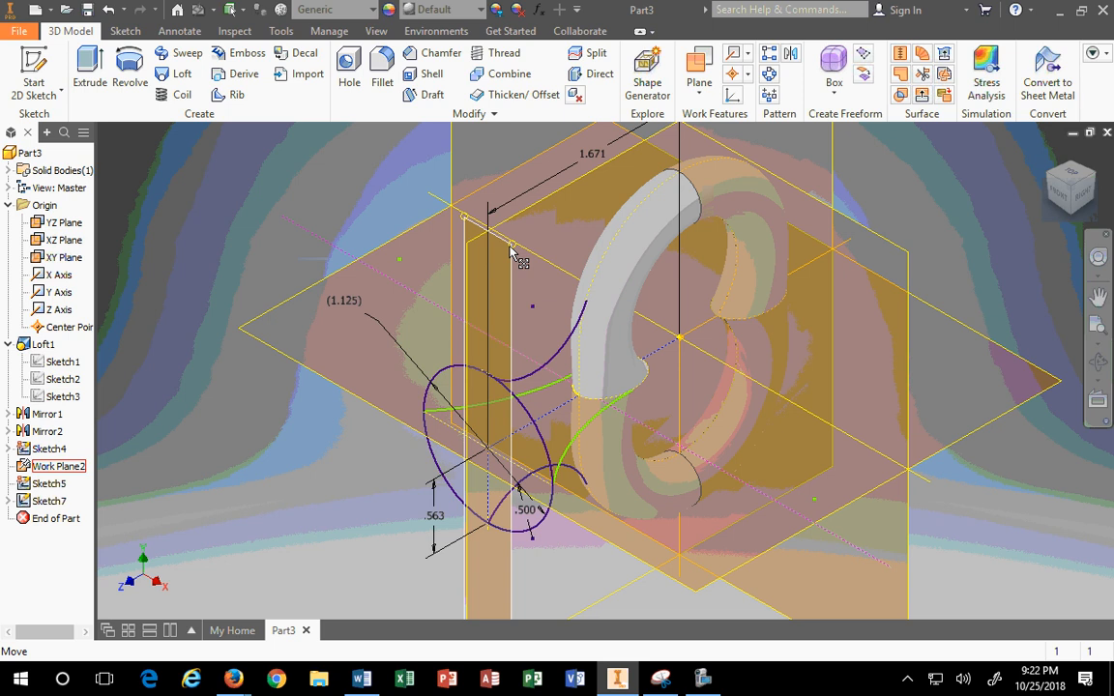
# Step: Create Work Plane4 parallel to the XY Plane through a point on the sweep edge
pyautogui.click(699, 70)
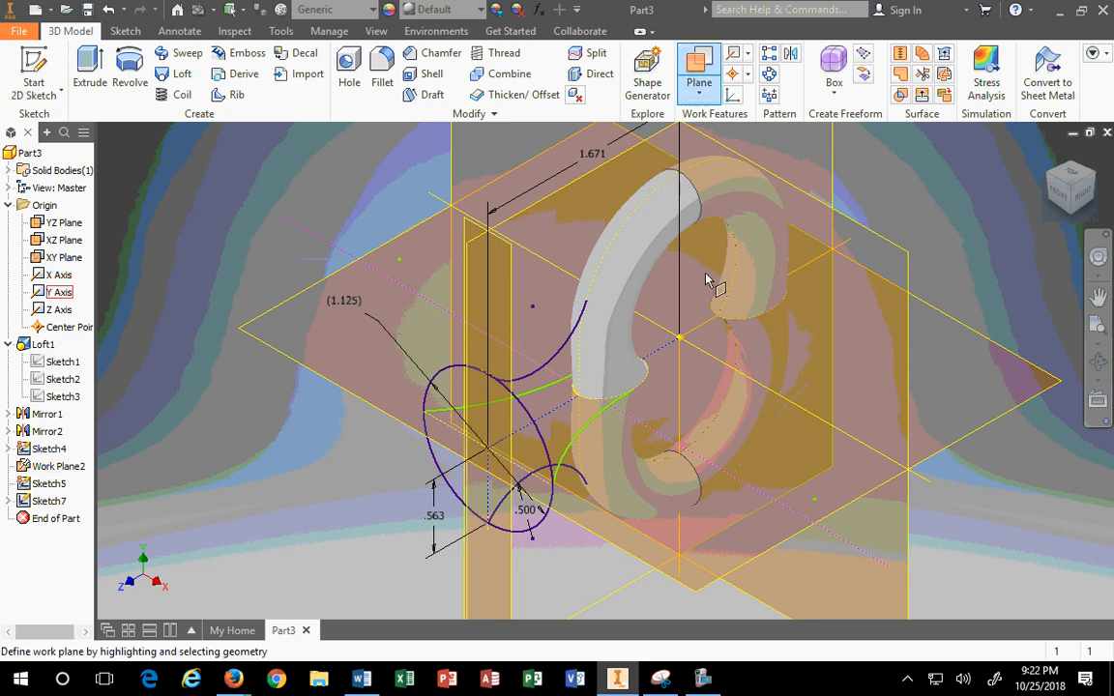
pyautogui.scroll(-5, 723, 340)
pyautogui.click(604, 215)
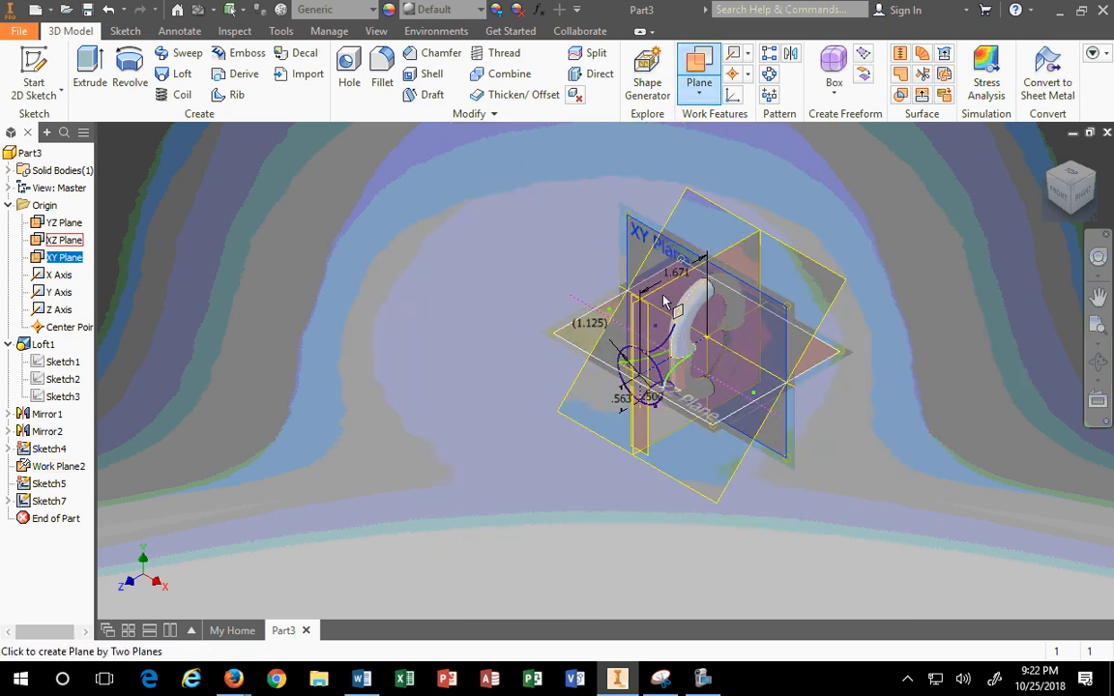
pyautogui.scroll(5, 691, 361)
pyautogui.click(703, 368)
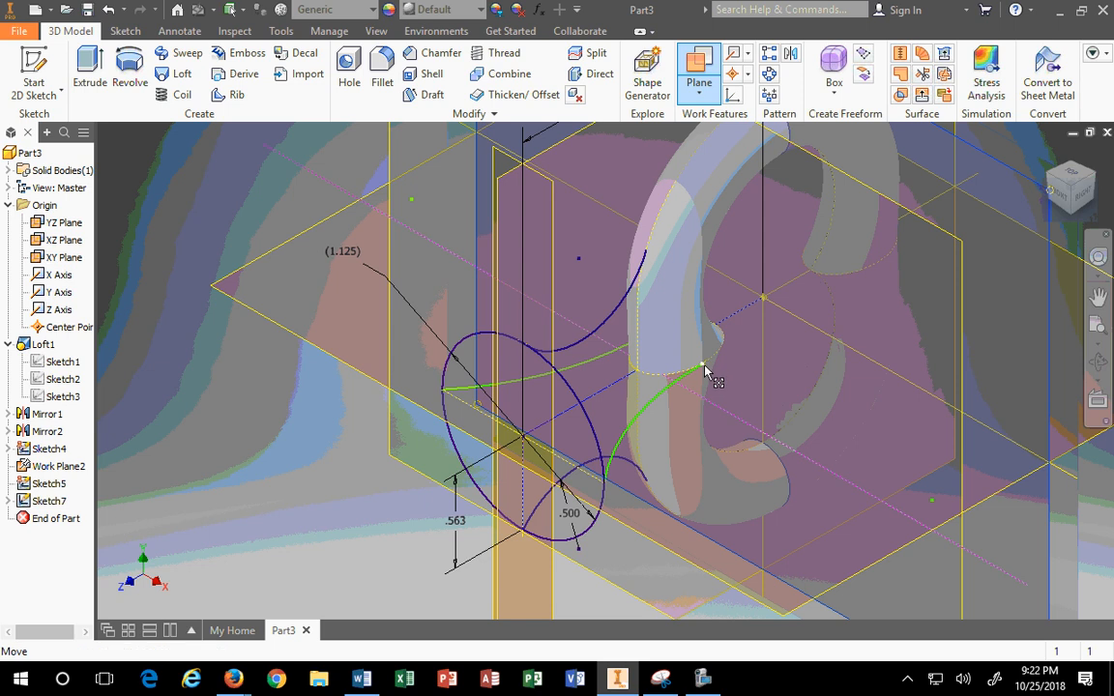
pyautogui.scroll(-3, 745, 402)
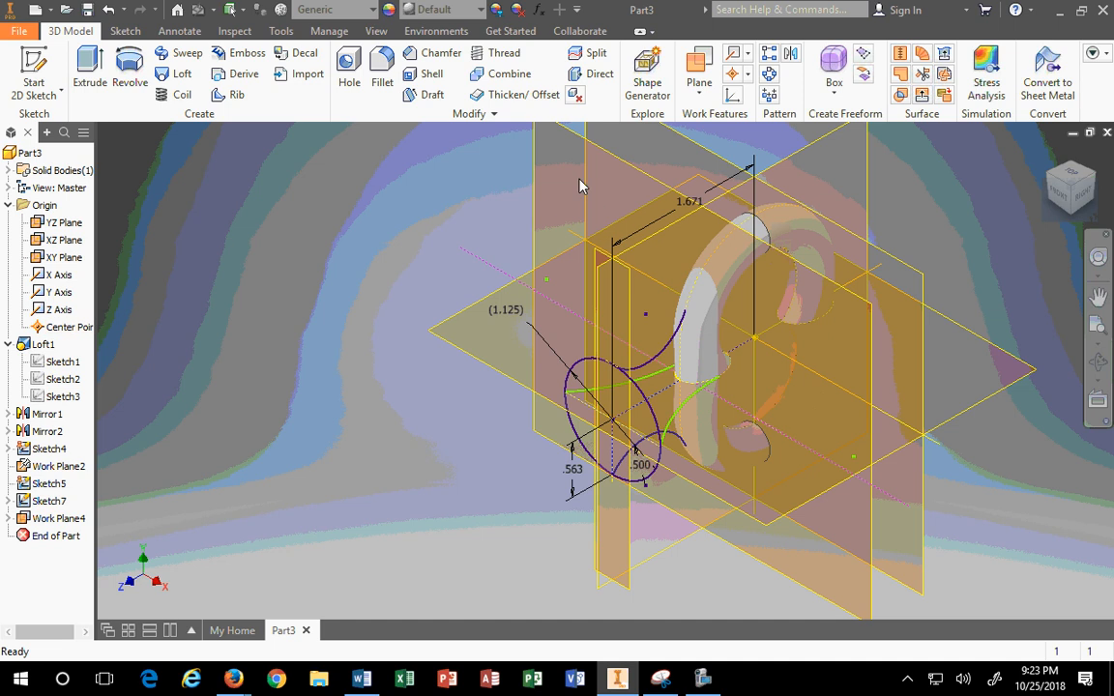
# Step: Start Sketch9 on Work Plane4, project the slot's cut edges, and finish the sketch
pyautogui.rightClick(561, 138)
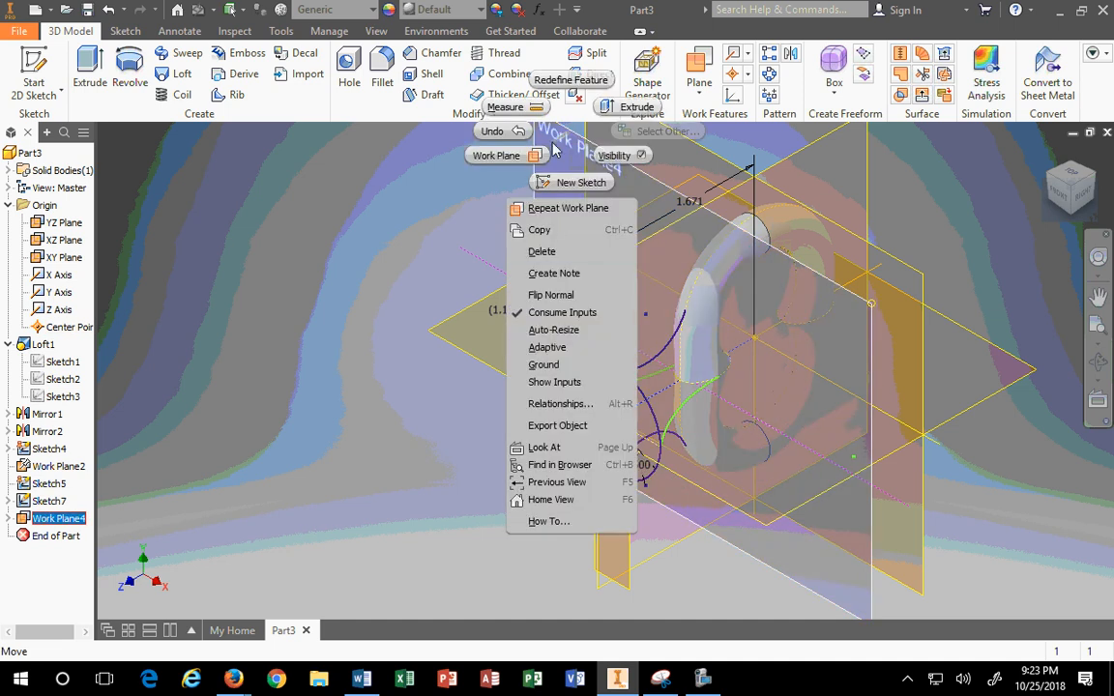
pyautogui.click(559, 182)
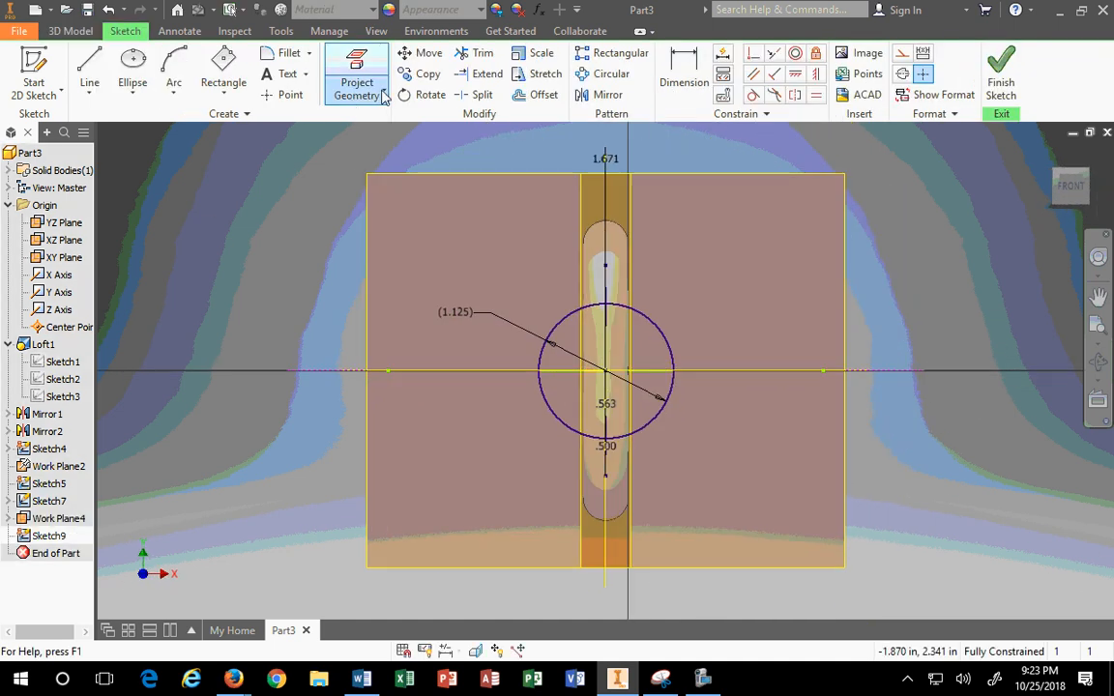
pyautogui.click(383, 97)
pyautogui.click(383, 164)
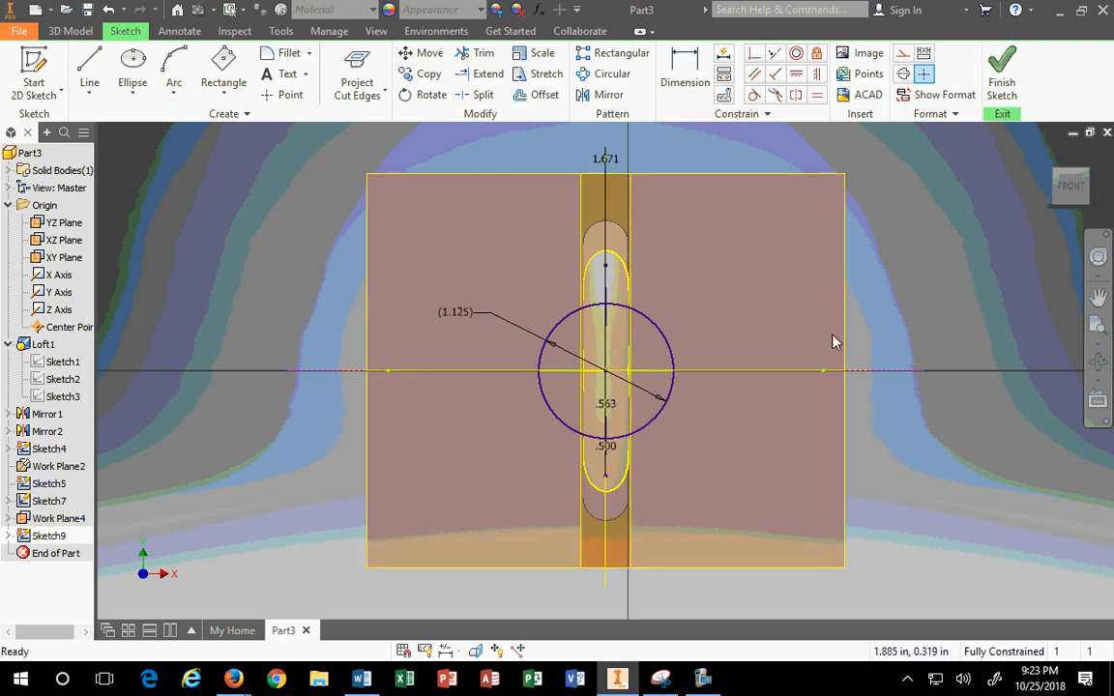
pyautogui.click(1048, 156)
pyautogui.scroll(-5, 619, 414)
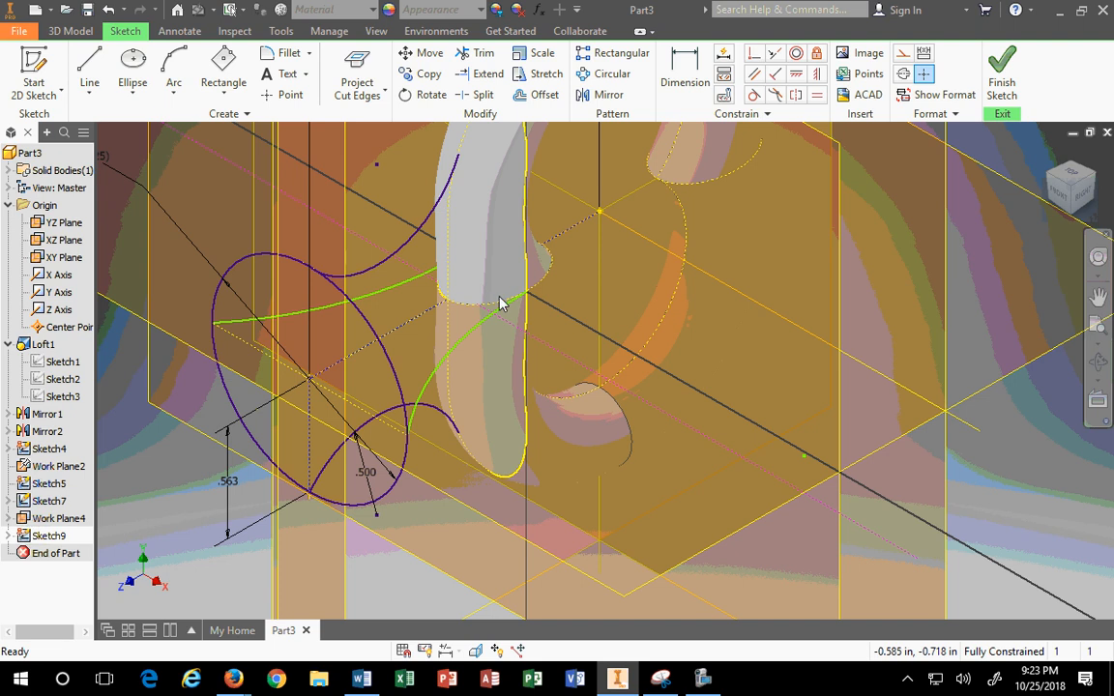
pyautogui.scroll(3, 508, 316)
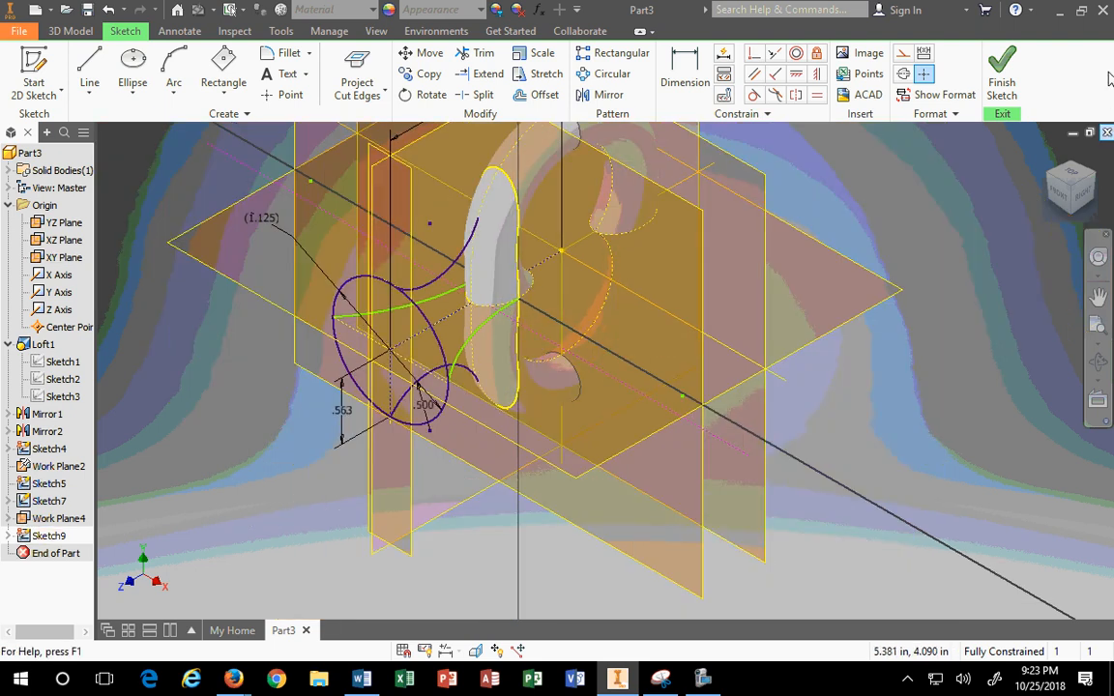
pyautogui.click(1001, 70)
# Step: Inspect Sketch7, Sketch9 and Sketch5, then move Sketch4 below Work Plane2 in the browser
pyautogui.click(49, 501)
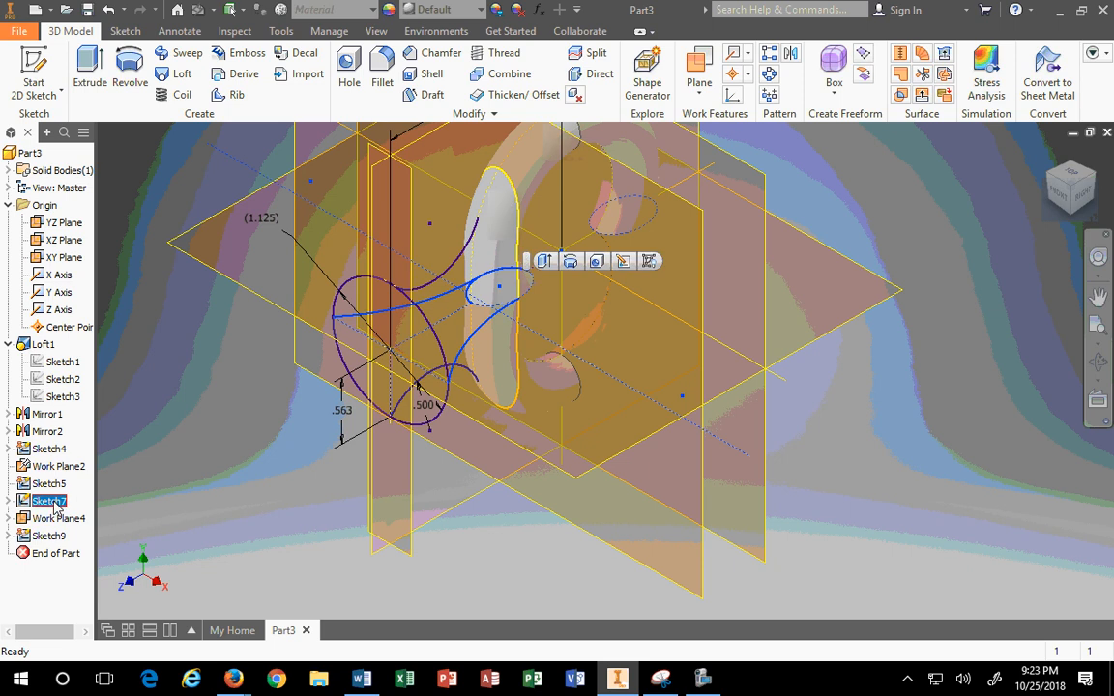
pyautogui.click(49, 536)
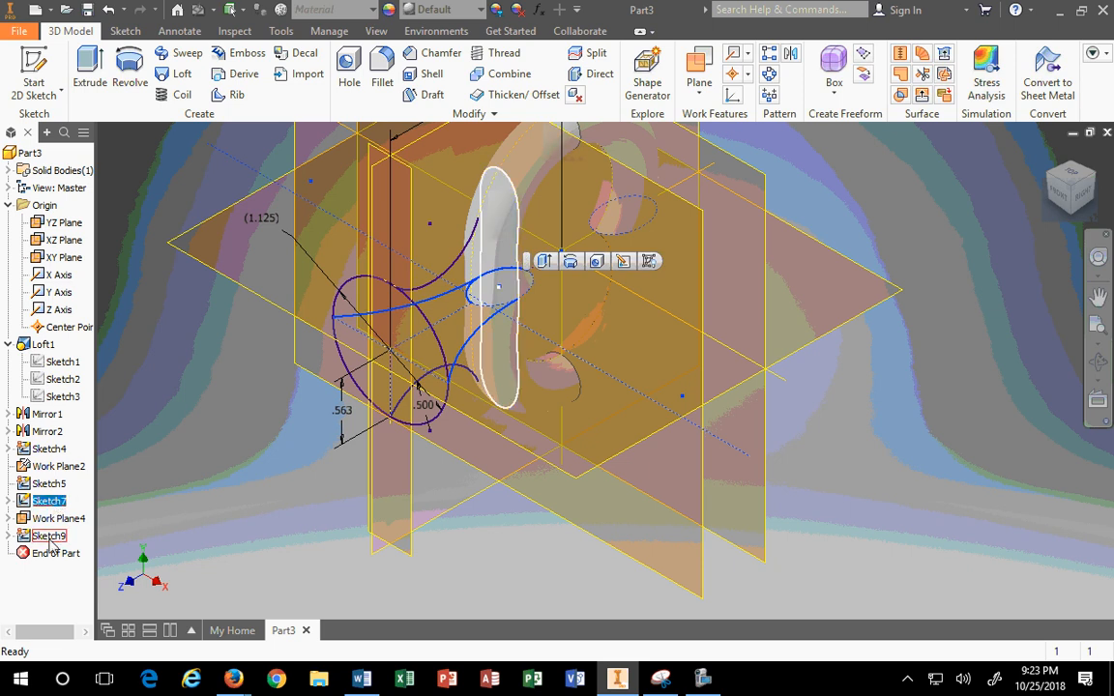
pyautogui.click(49, 484)
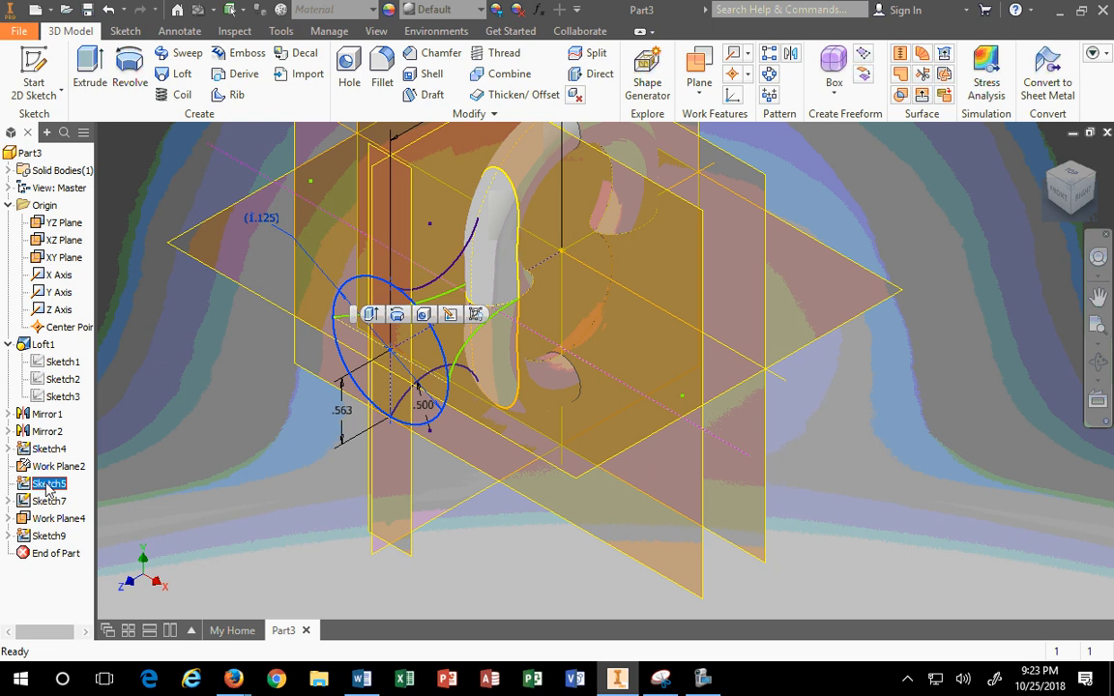
pyautogui.rightClick(48, 486)
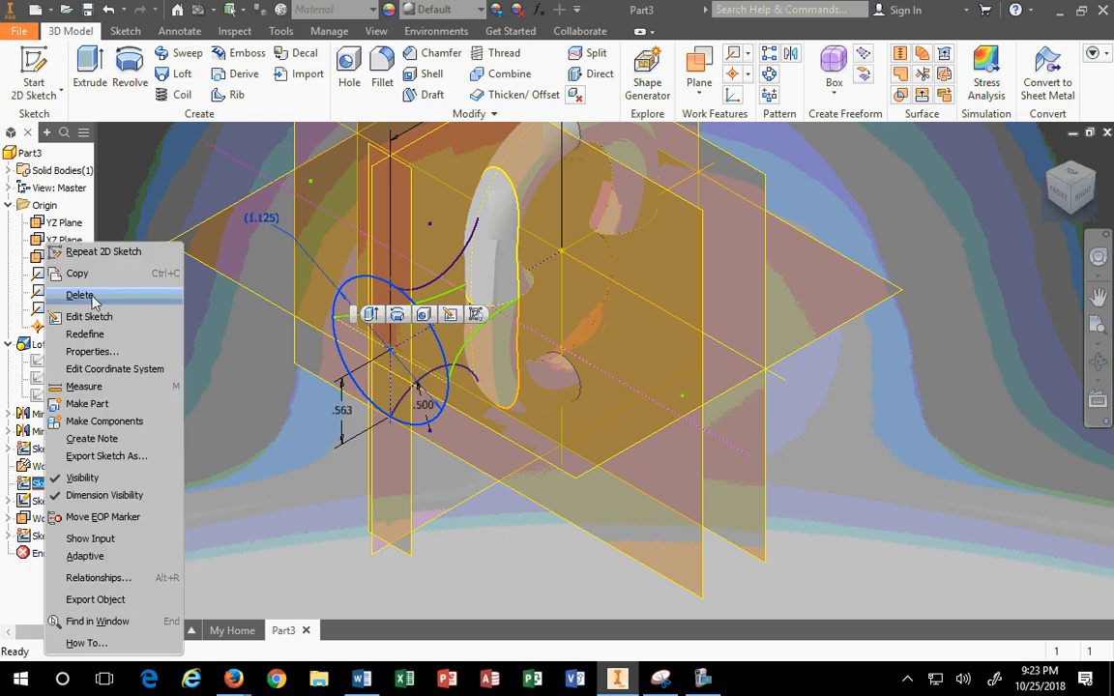
pyautogui.click(48, 451)
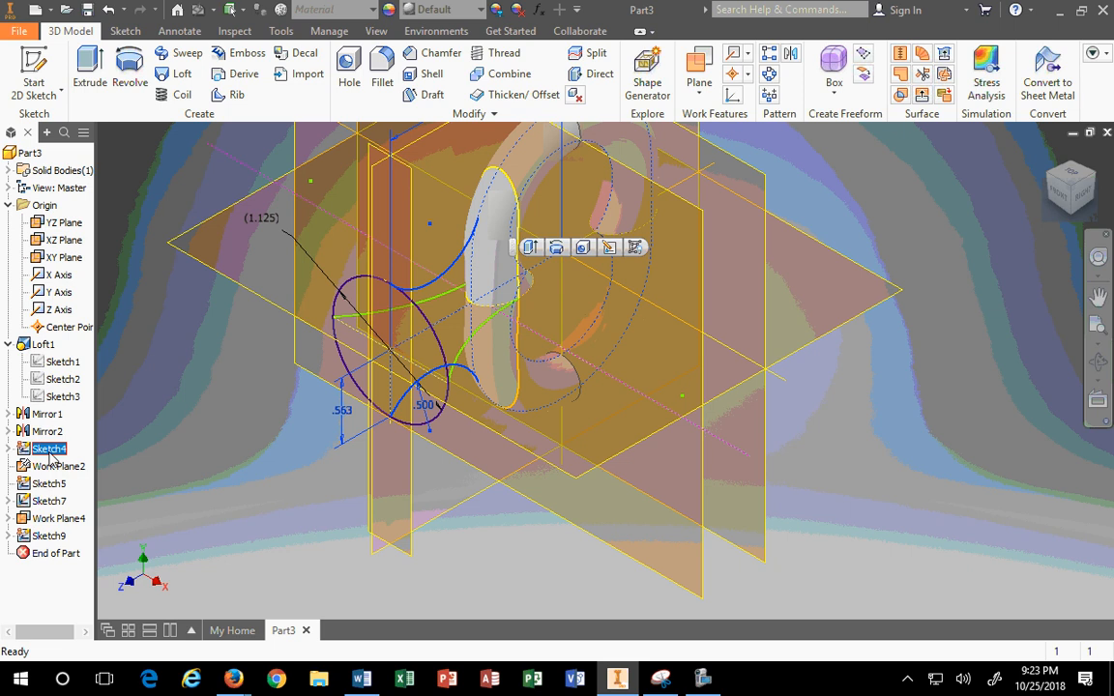
pyautogui.moveTo(50, 458)
pyautogui.mouseDown()
pyautogui.moveTo(46, 508)
pyautogui.moveTo(47, 473)
pyautogui.mouseUp()
pyautogui.click(41, 451)
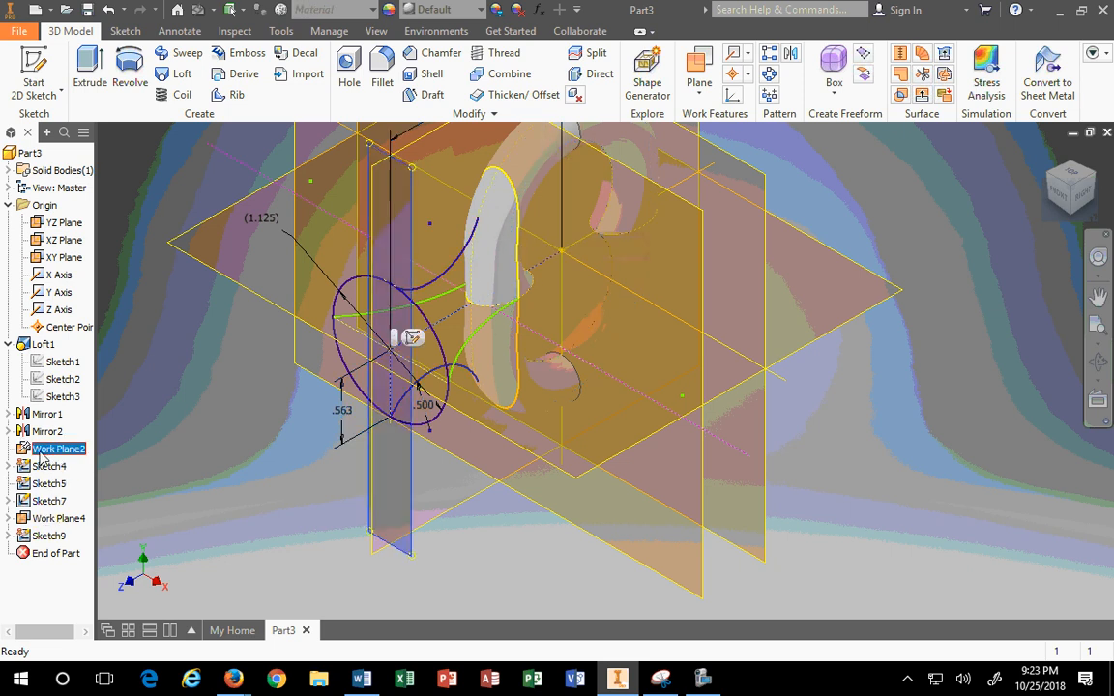
# Step: Delete Sketch4 alone, leaving its dependents unchecked
pyautogui.click(52, 468)
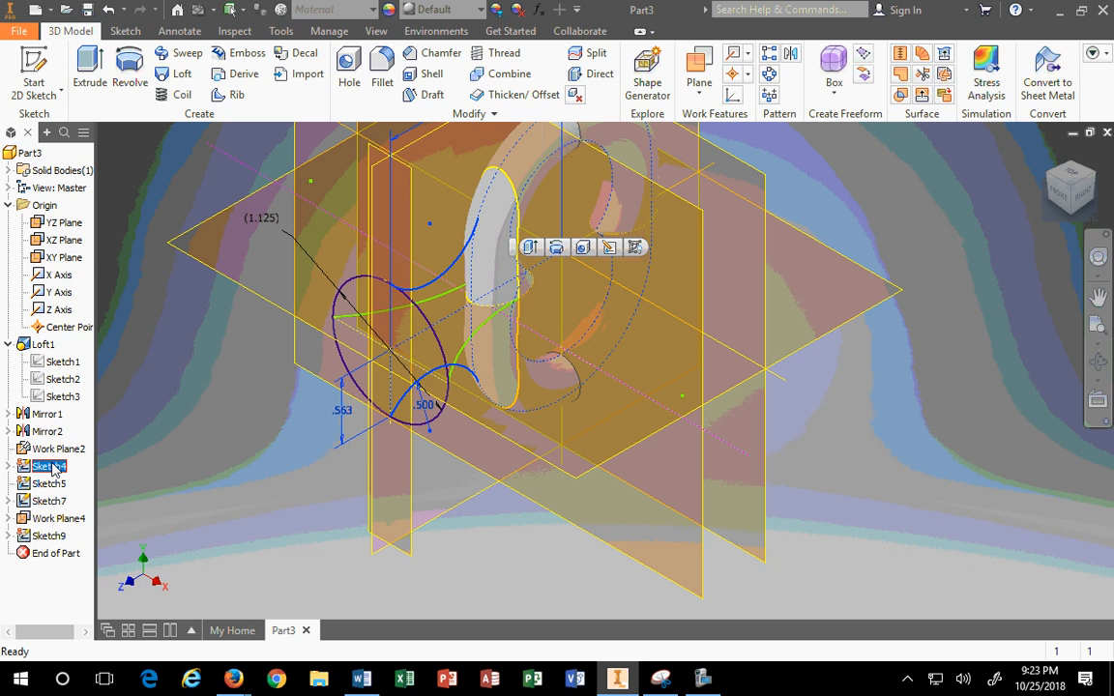
pyautogui.rightClick(54, 470)
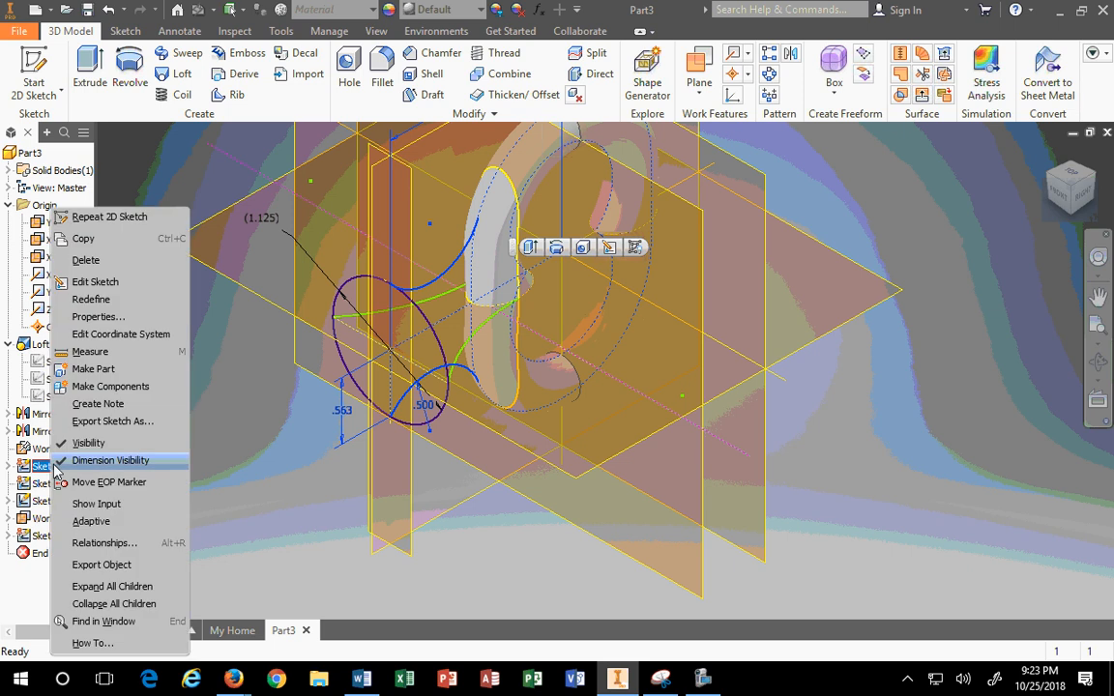
pyautogui.click(87, 261)
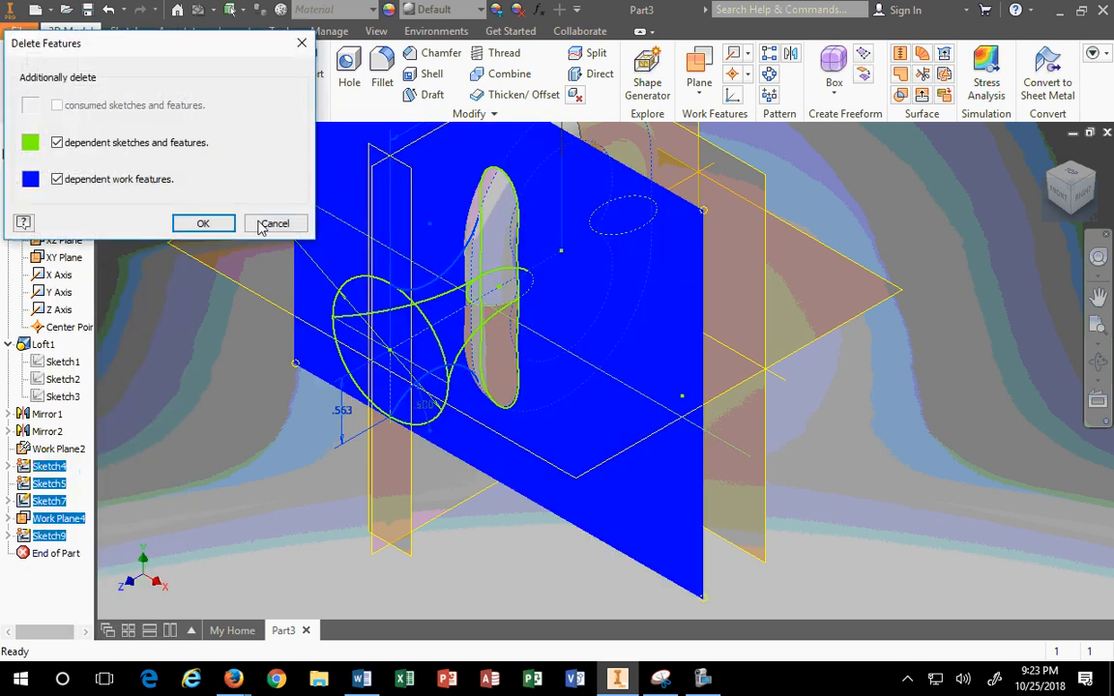
pyautogui.click(202, 222)
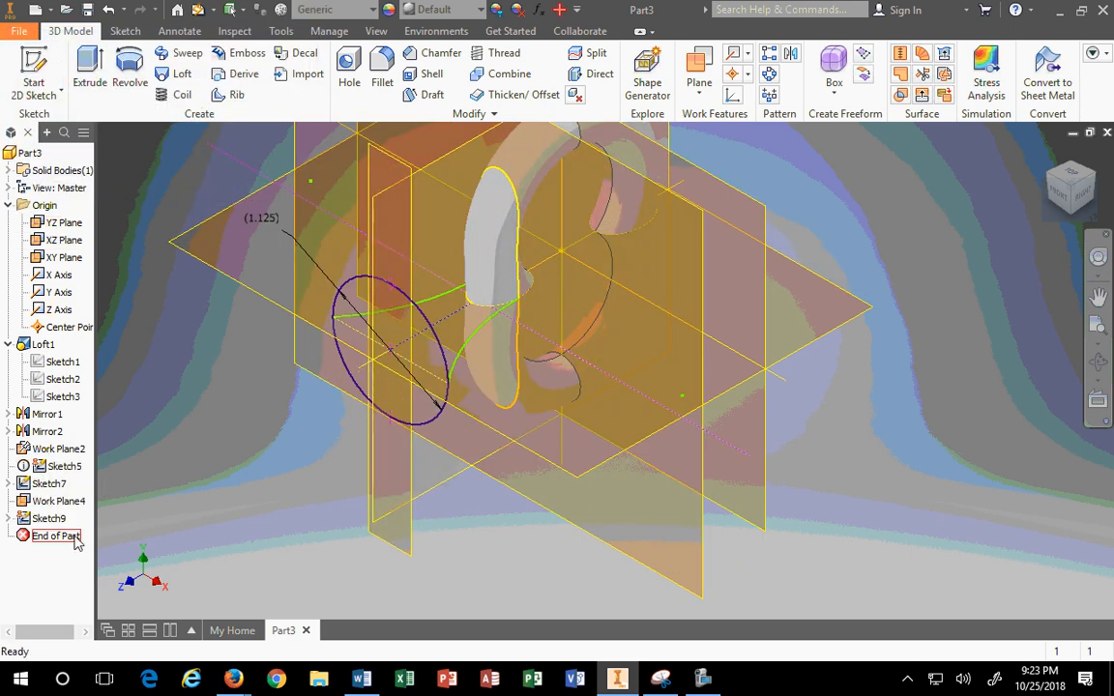
# Step: Open Sketch5 briefly, then inspect Sketch7 and Work Plane2 in the model
pyautogui.click(48, 467)
pyautogui.rightClick(48, 470)
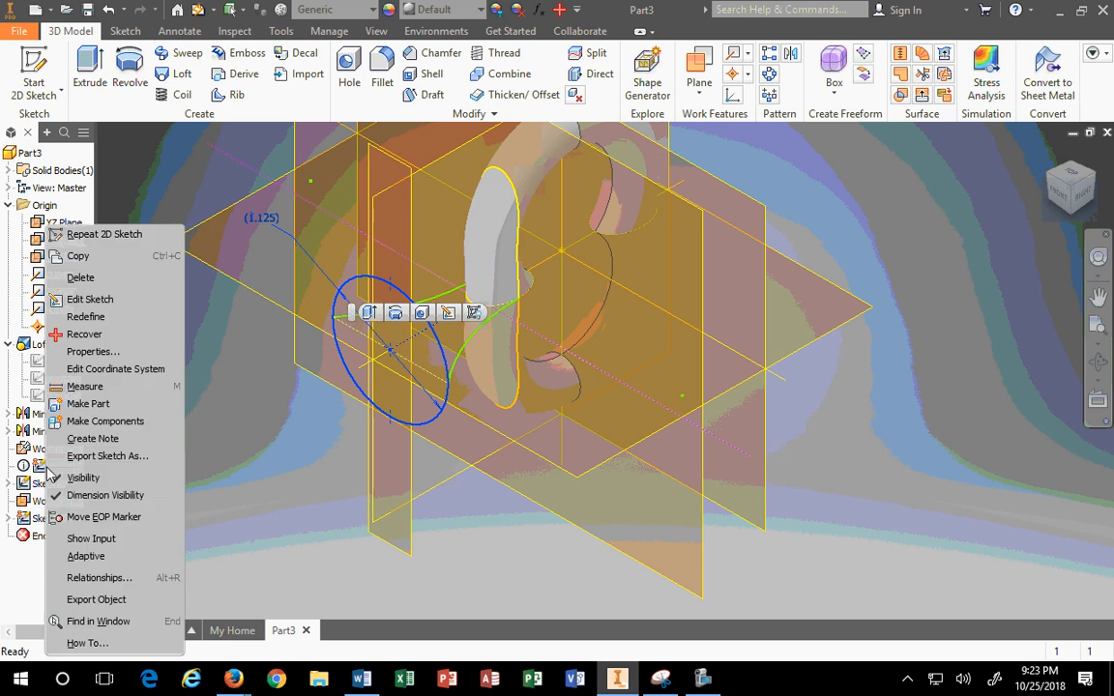
pyautogui.click(80, 300)
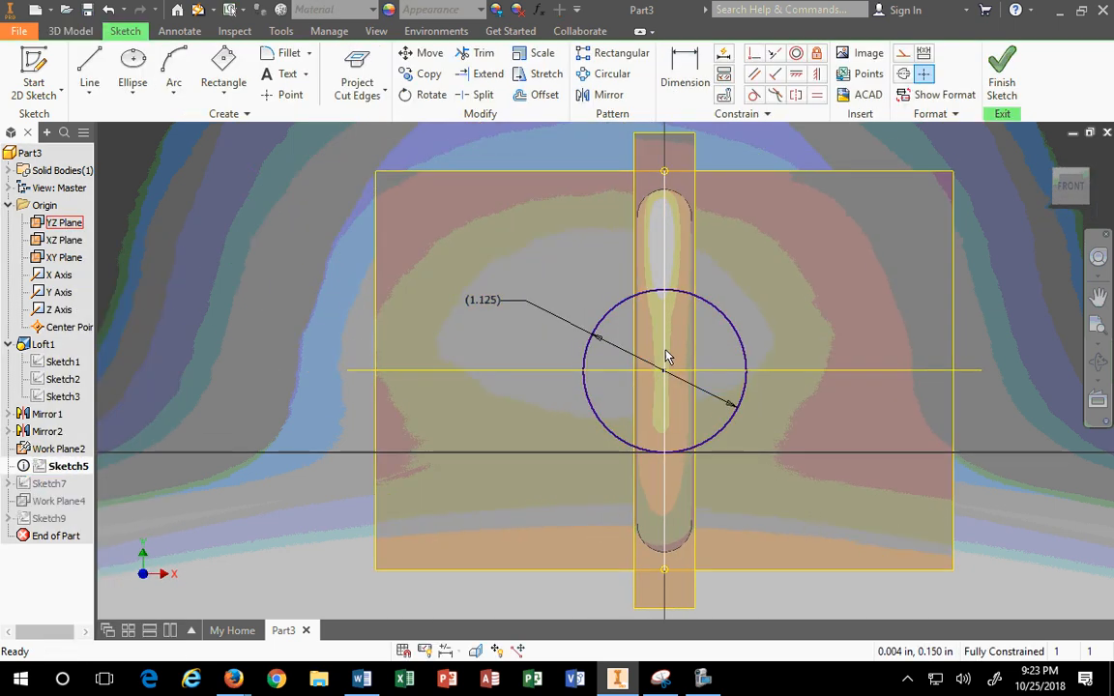
pyautogui.click(1001, 68)
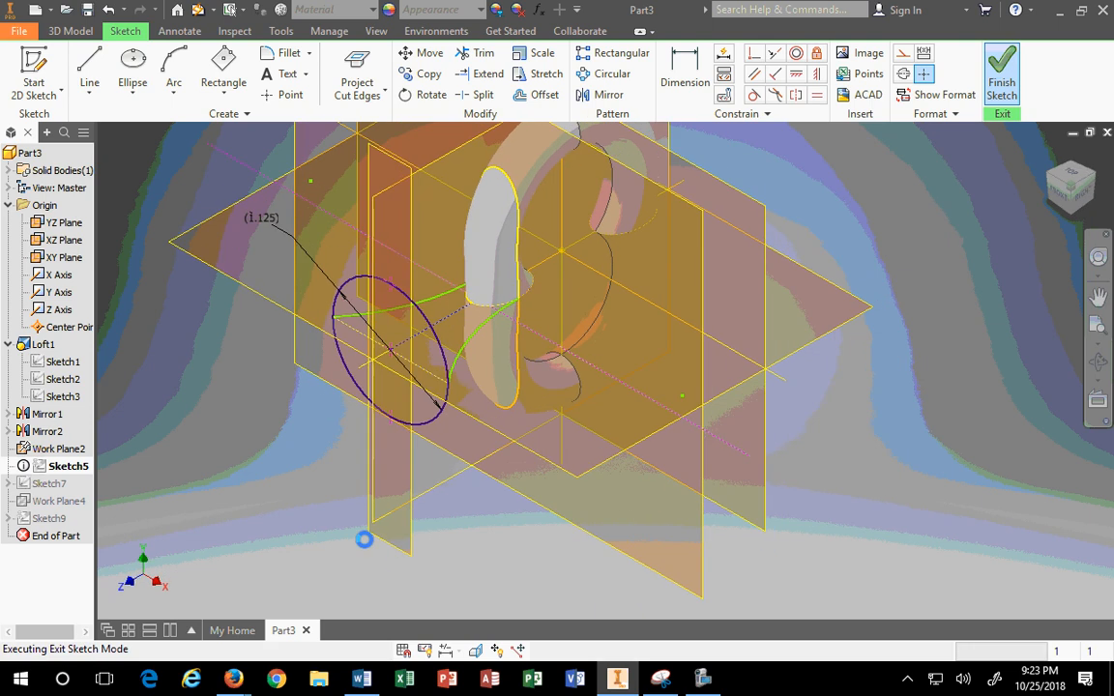
pyautogui.click(48, 486)
pyautogui.click(61, 451)
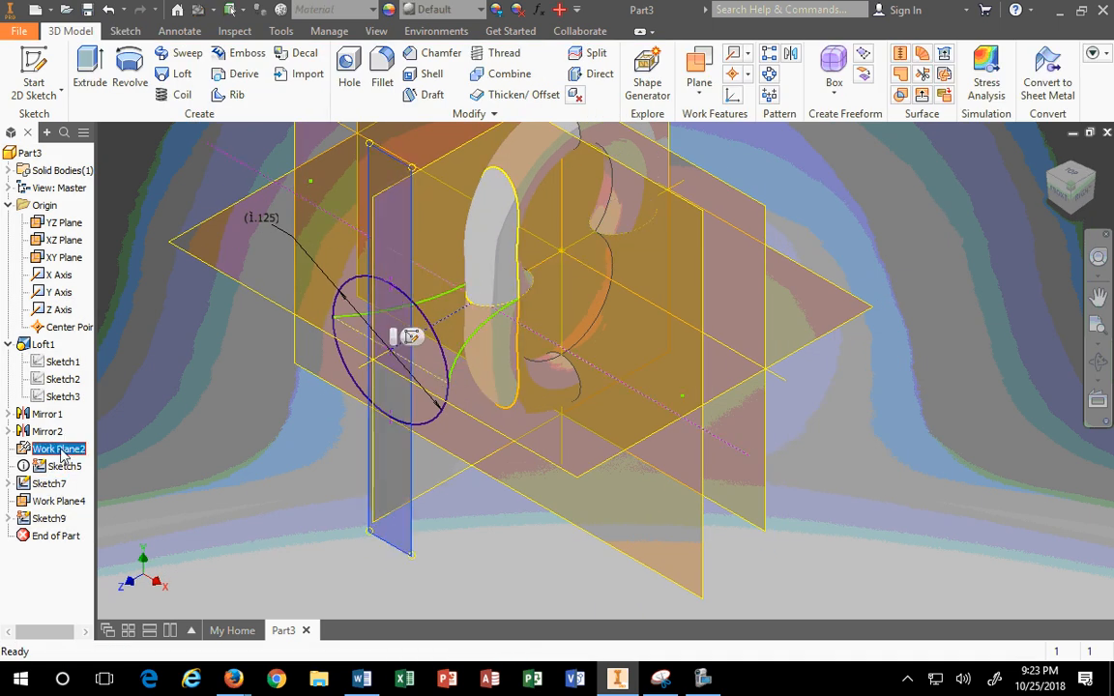
pyautogui.click(51, 485)
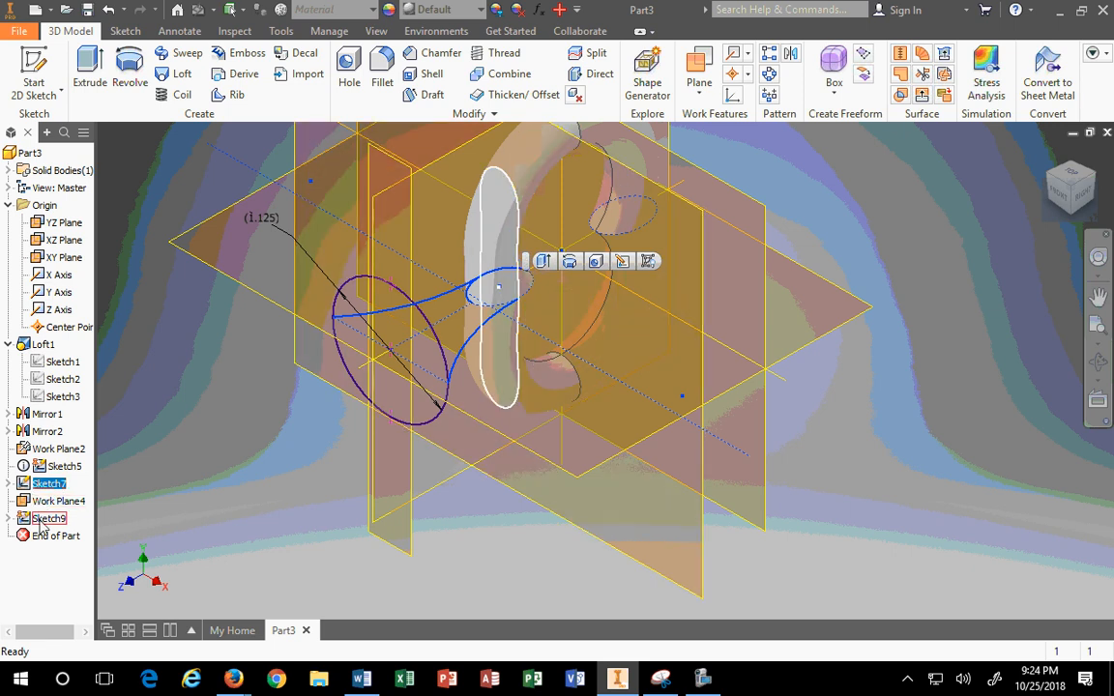
# Step: Edit Sketch5, delete the stray point at the circle's top, and free the circle's size
pyautogui.rightClick(42, 466)
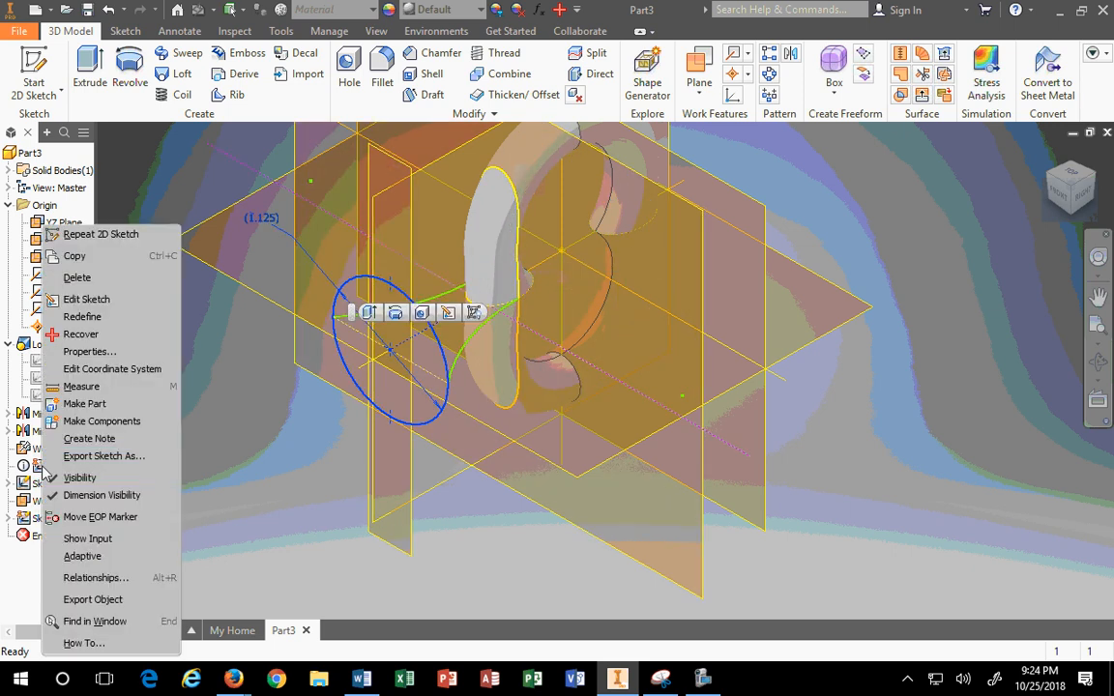
pyautogui.click(79, 299)
pyautogui.moveTo(590, 247); pyautogui.dragTo(736, 322)
pyautogui.press('Delete')
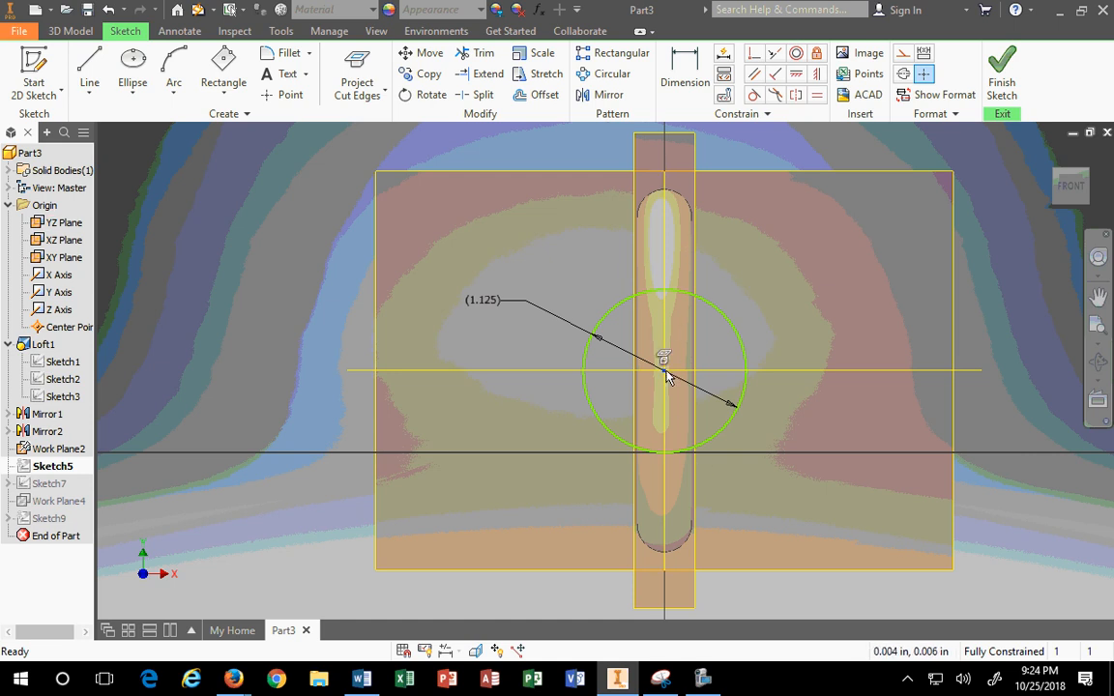
pyautogui.moveTo(665, 373); pyautogui.dragTo(751, 312)
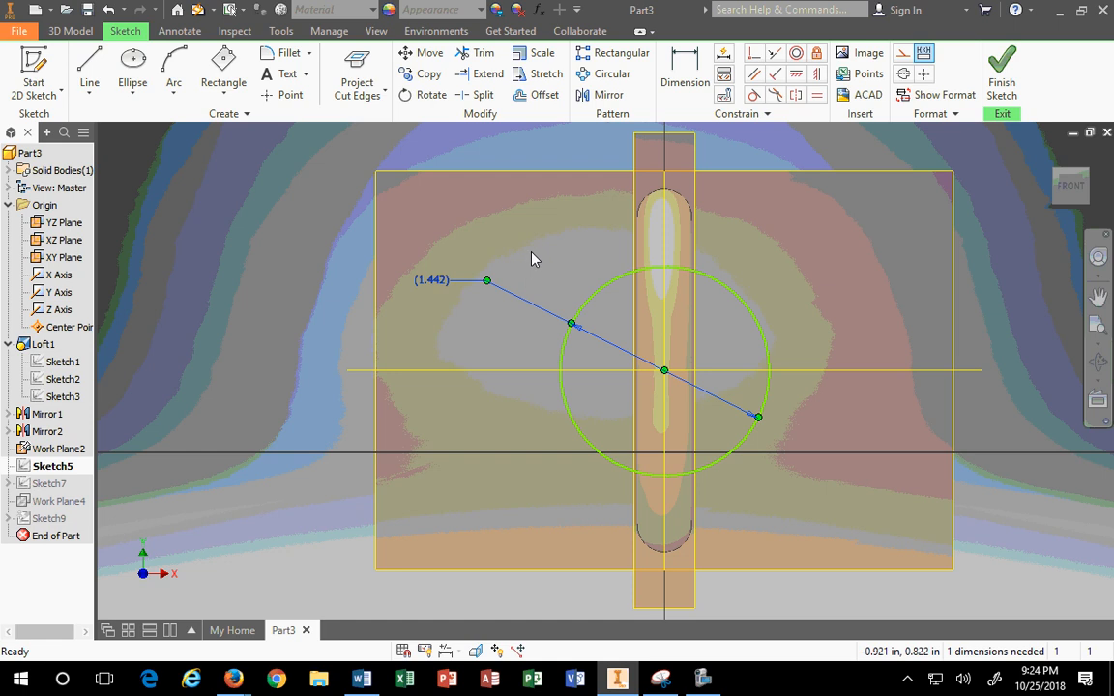
# Step: Dimension the circle to 1.125 diameter and finish Sketch5, accepting the warning
pyautogui.click(685, 69)
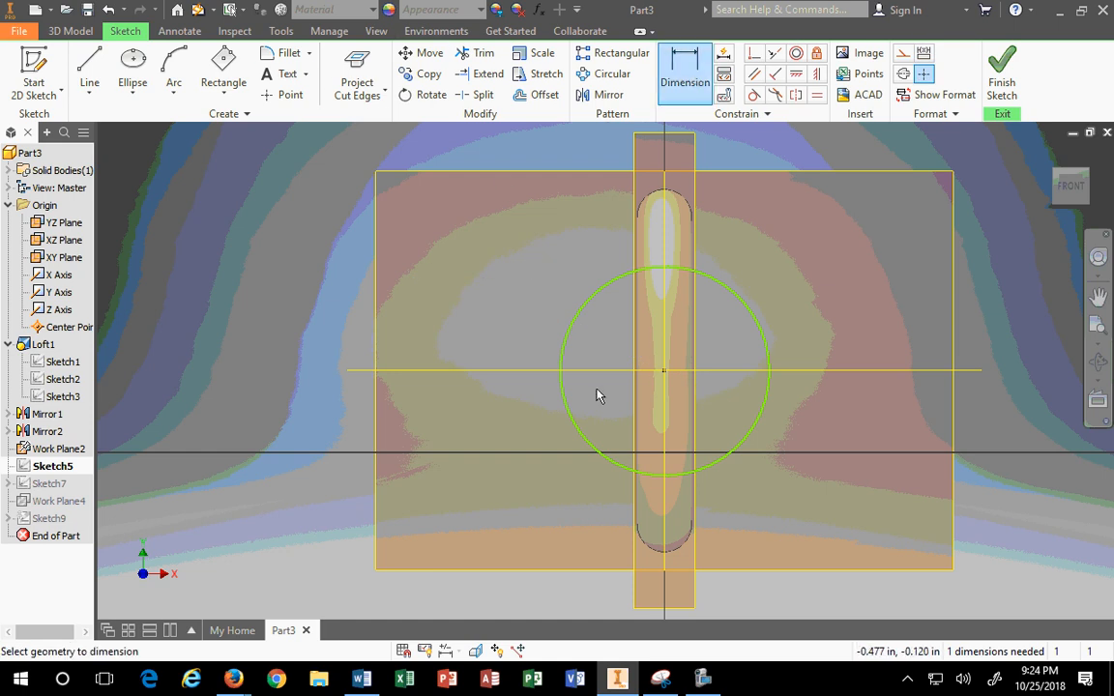
pyautogui.click(577, 336)
pyautogui.click(491, 269)
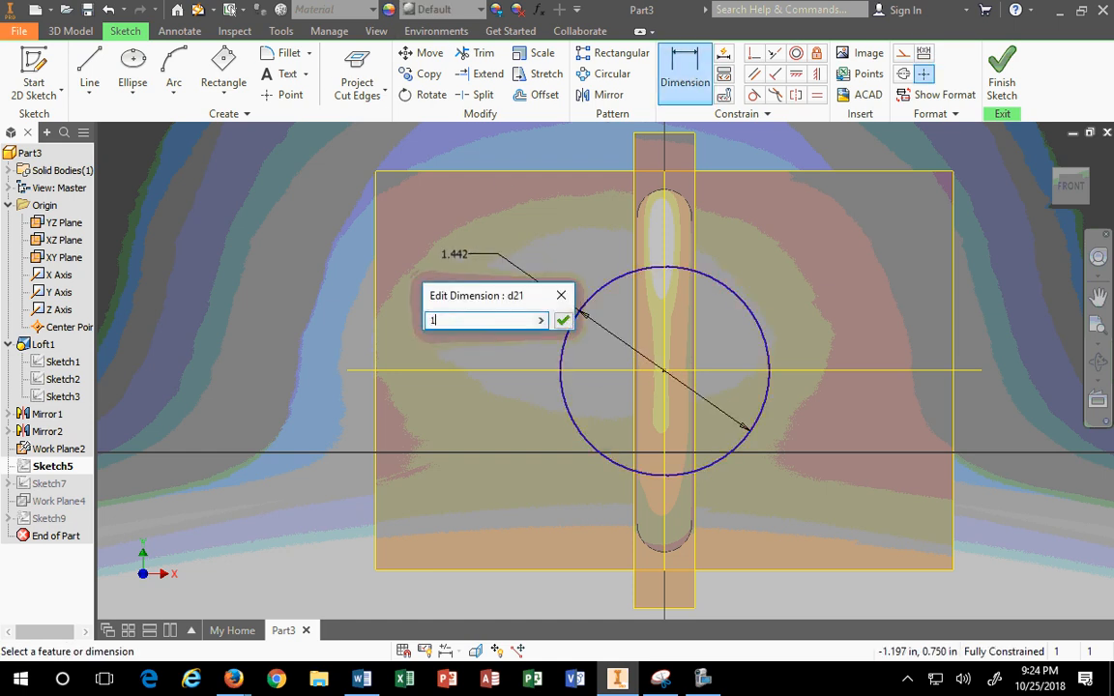
pyautogui.press('Return')
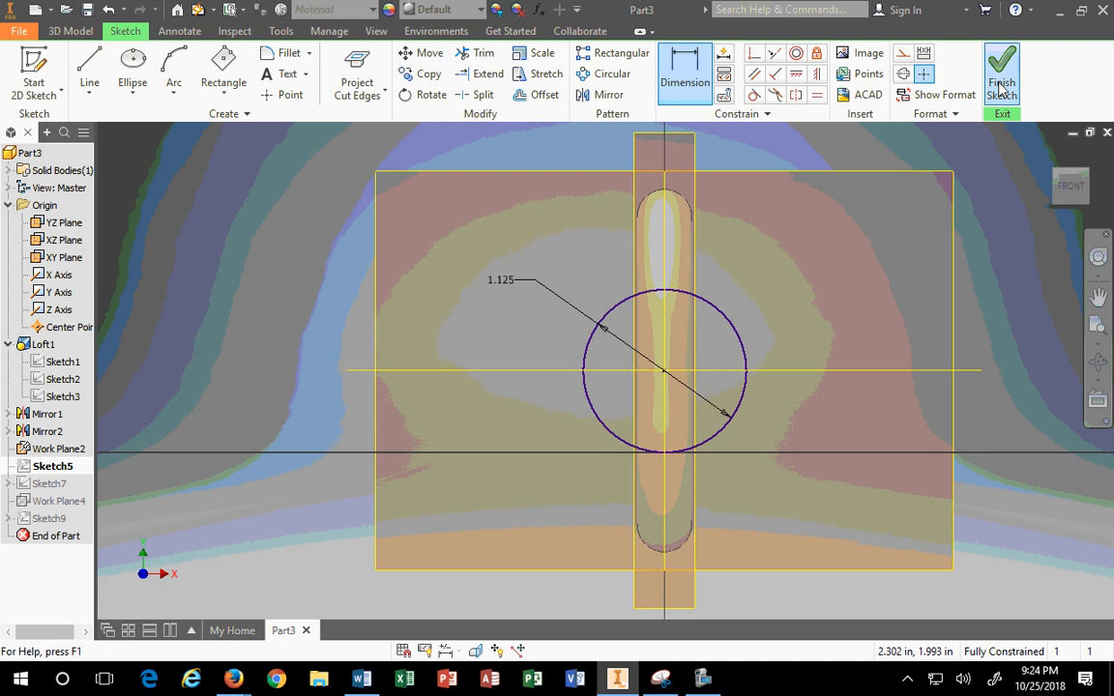
pyautogui.click(1004, 82)
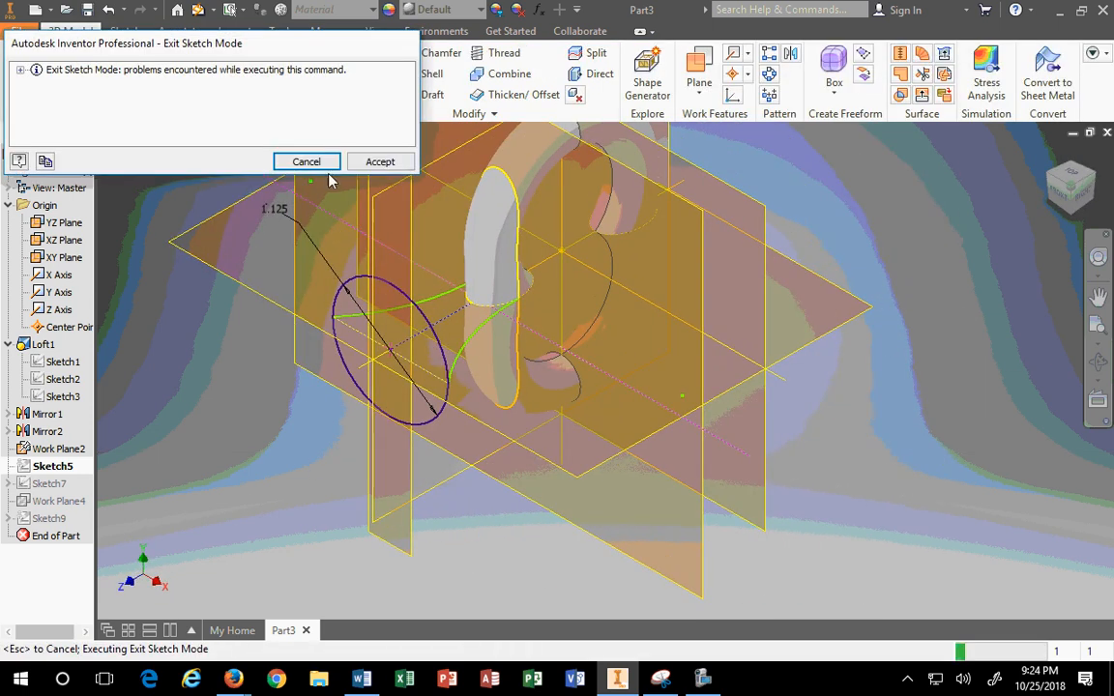
pyautogui.click(382, 162)
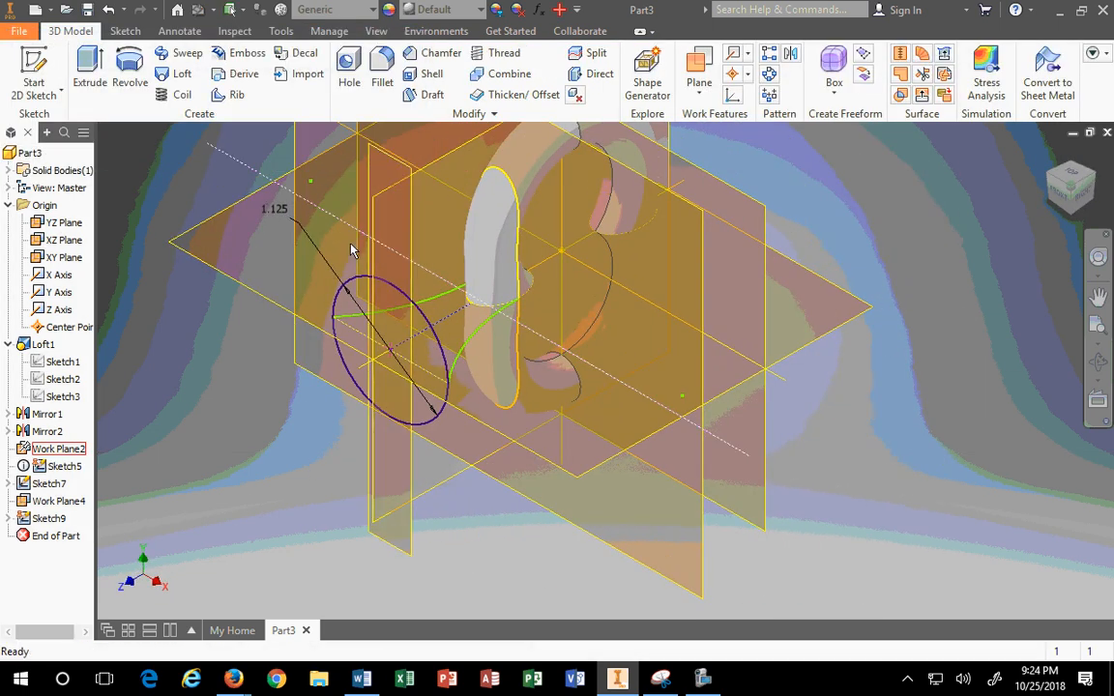
# Step: Re-edit Sketch5 and delete the circle's projected centre point
pyautogui.rightClick(39, 467)
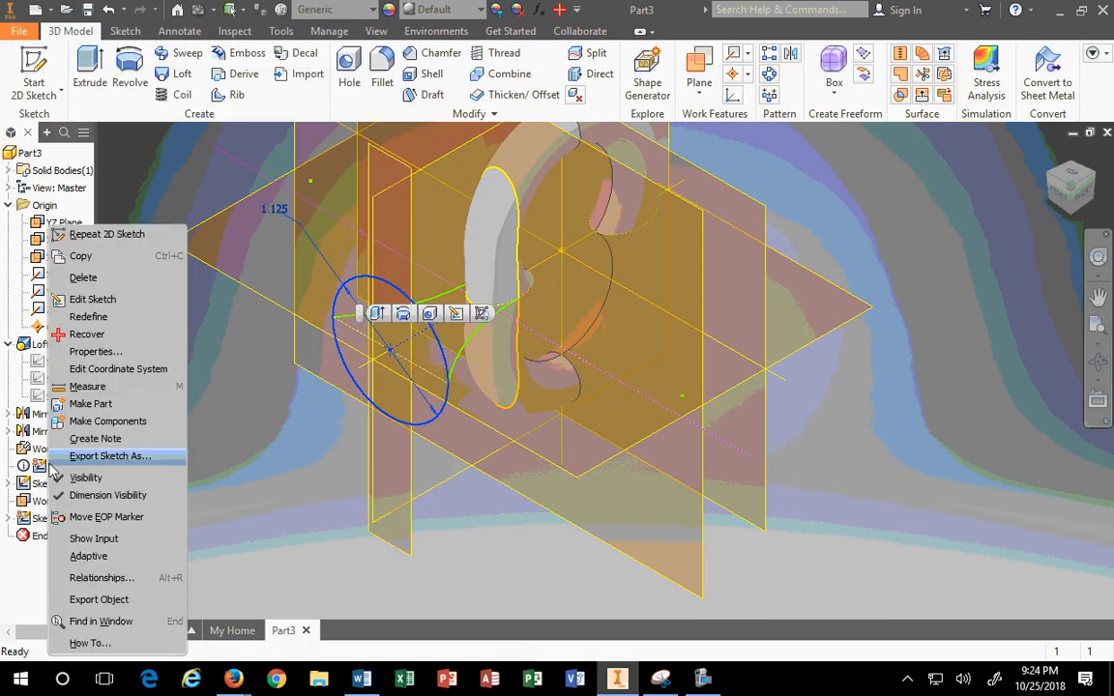
pyautogui.click(83, 302)
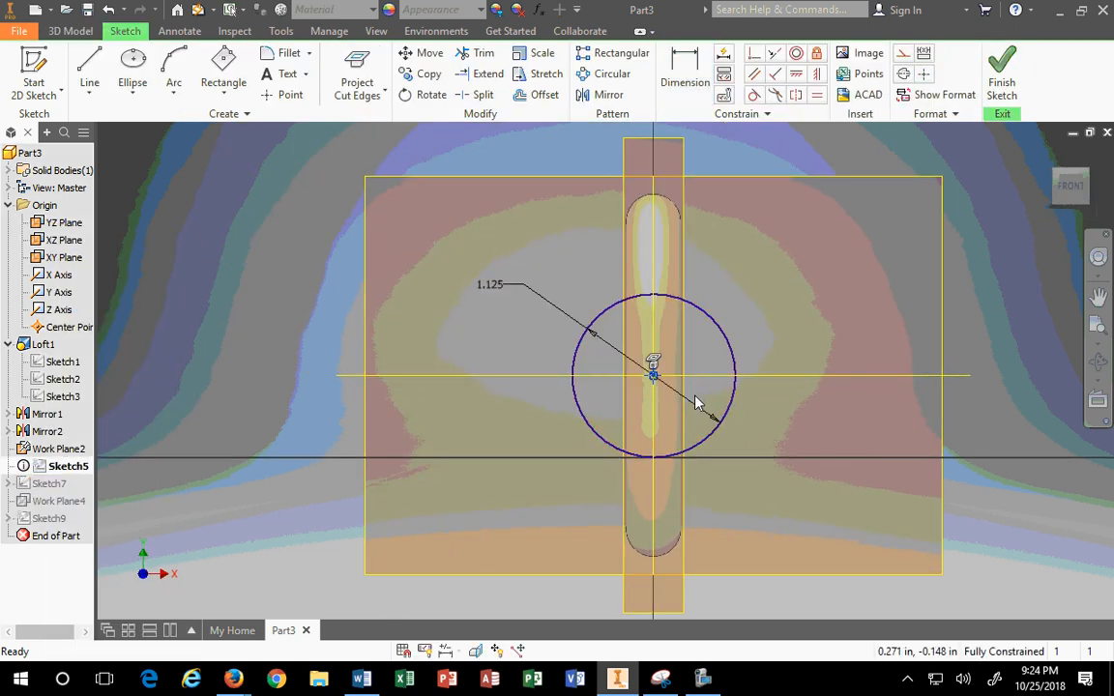
pyautogui.press('Delete')
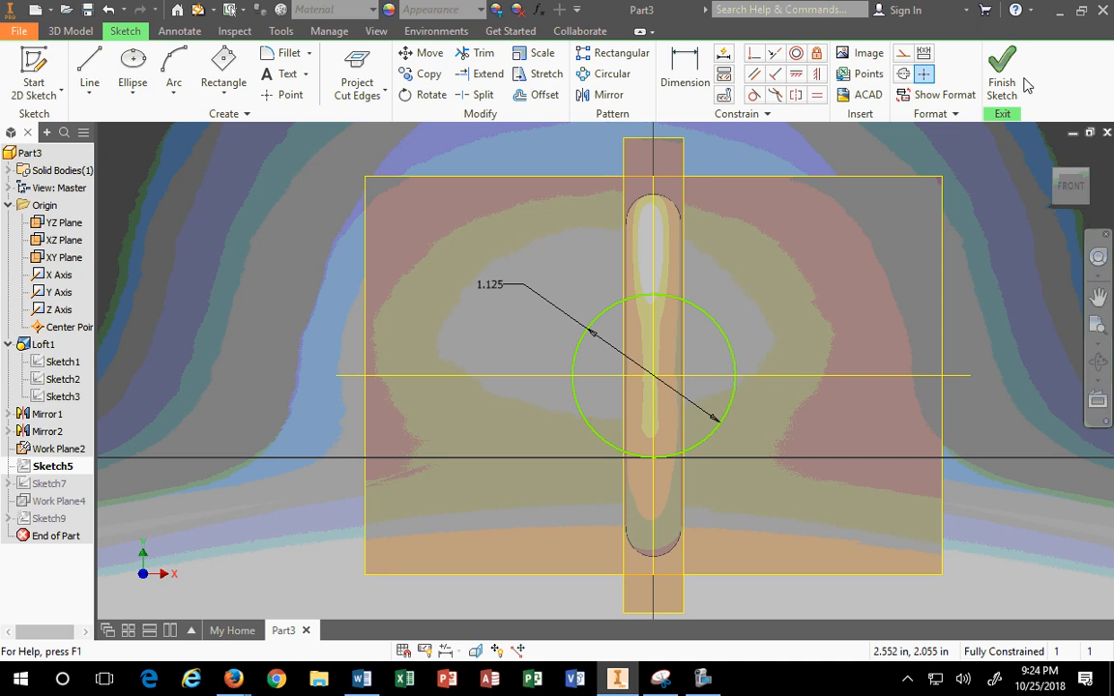
pyautogui.click(1046, 153)
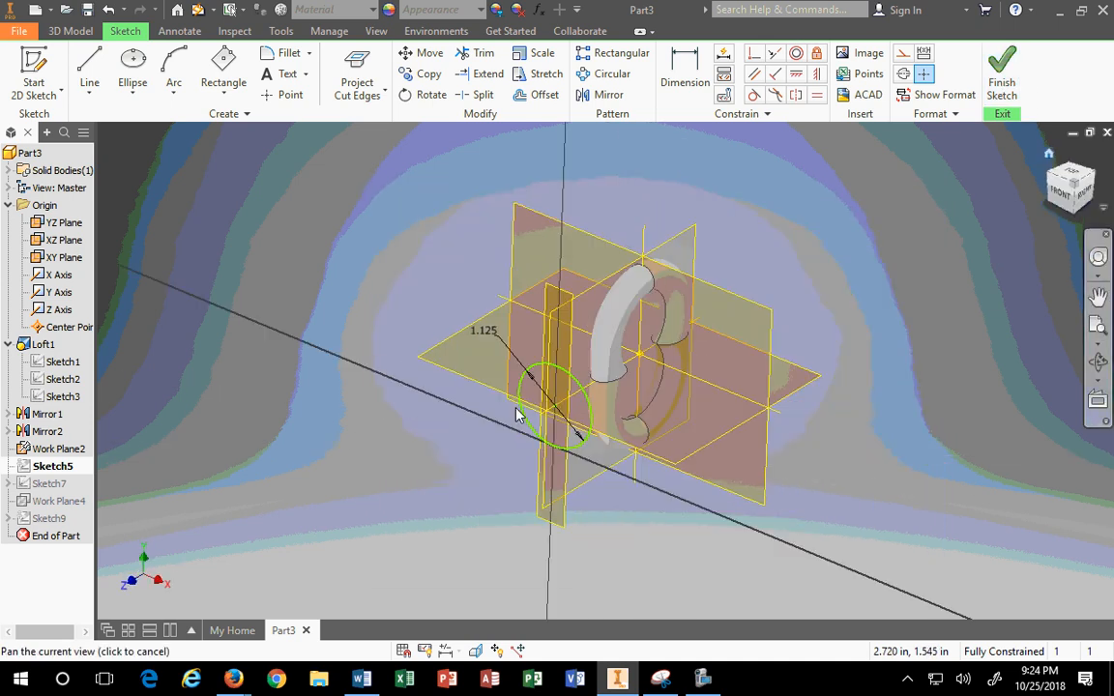
pyautogui.scroll(3, 522, 411)
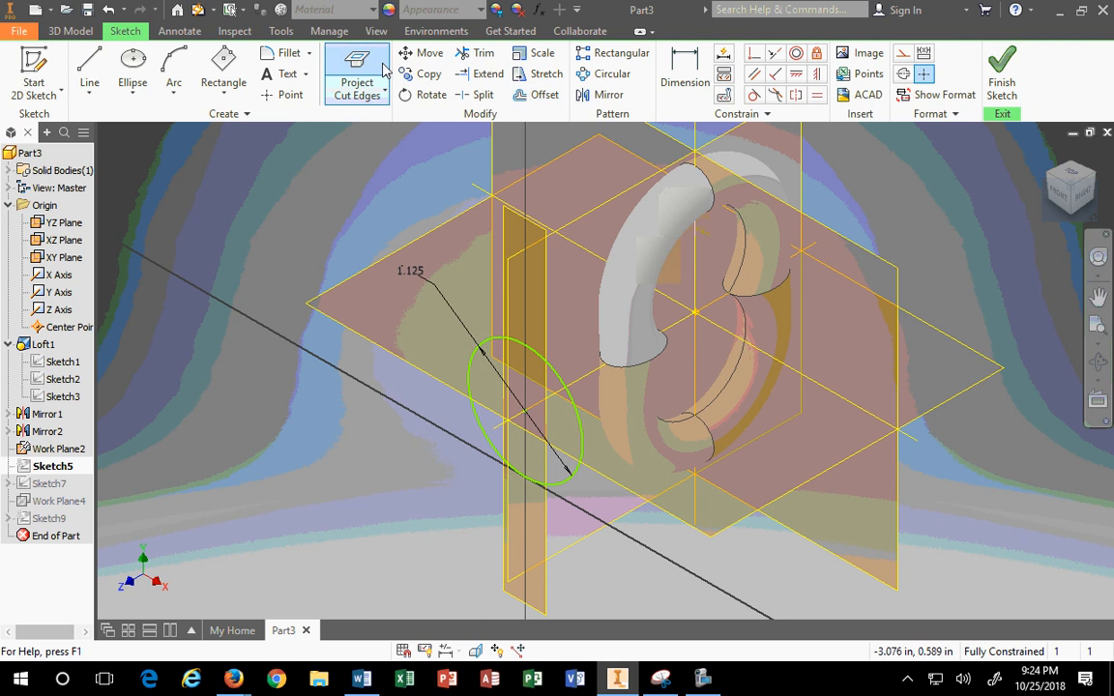
# Step: Check that the circle moves freely, then finish Sketch5, accepting the warnings
pyautogui.click(385, 94)
pyautogui.click(372, 117)
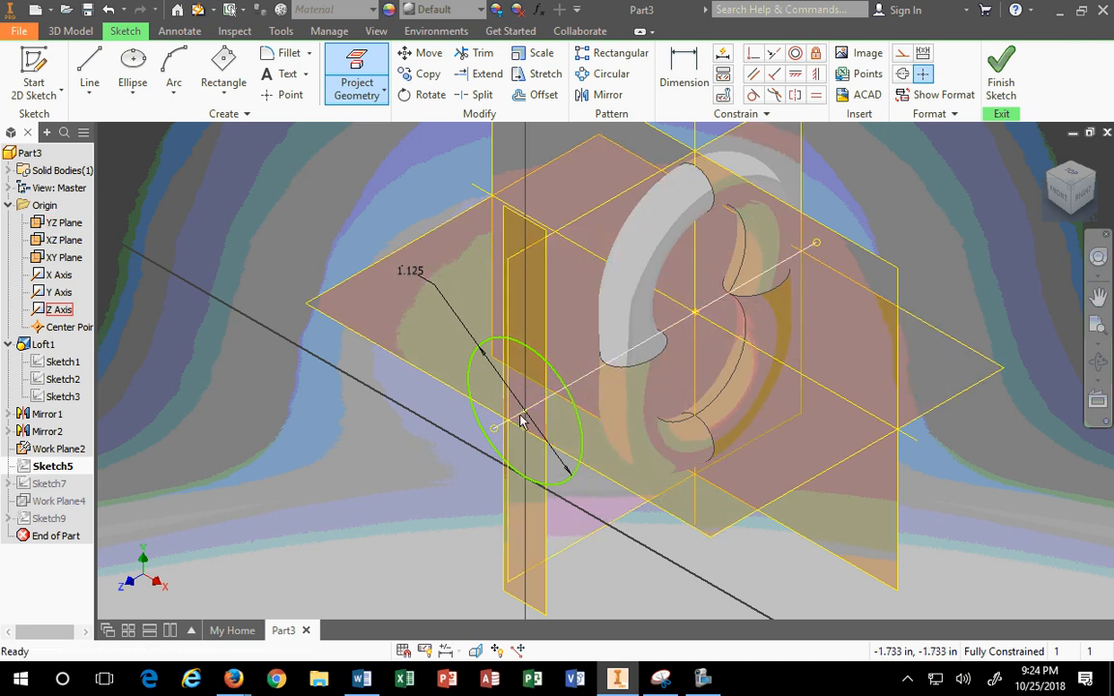
pyautogui.press('Escape')
pyautogui.moveTo(524, 413); pyautogui.dragTo(539, 379)
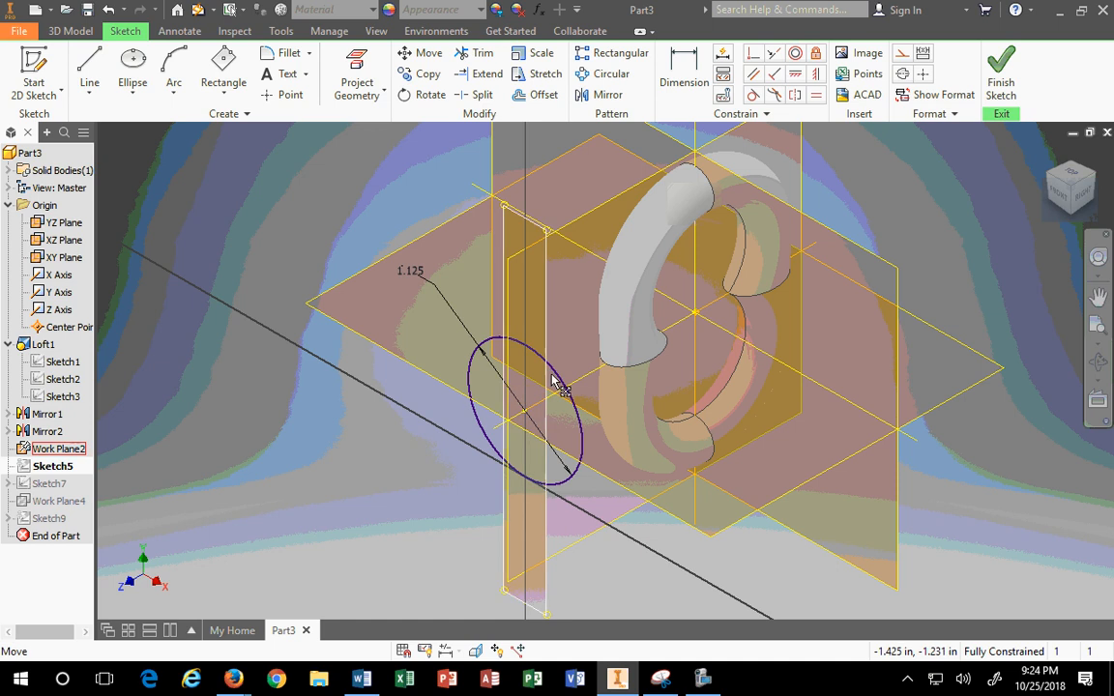
pyautogui.click(1004, 74)
pyautogui.click(379, 162)
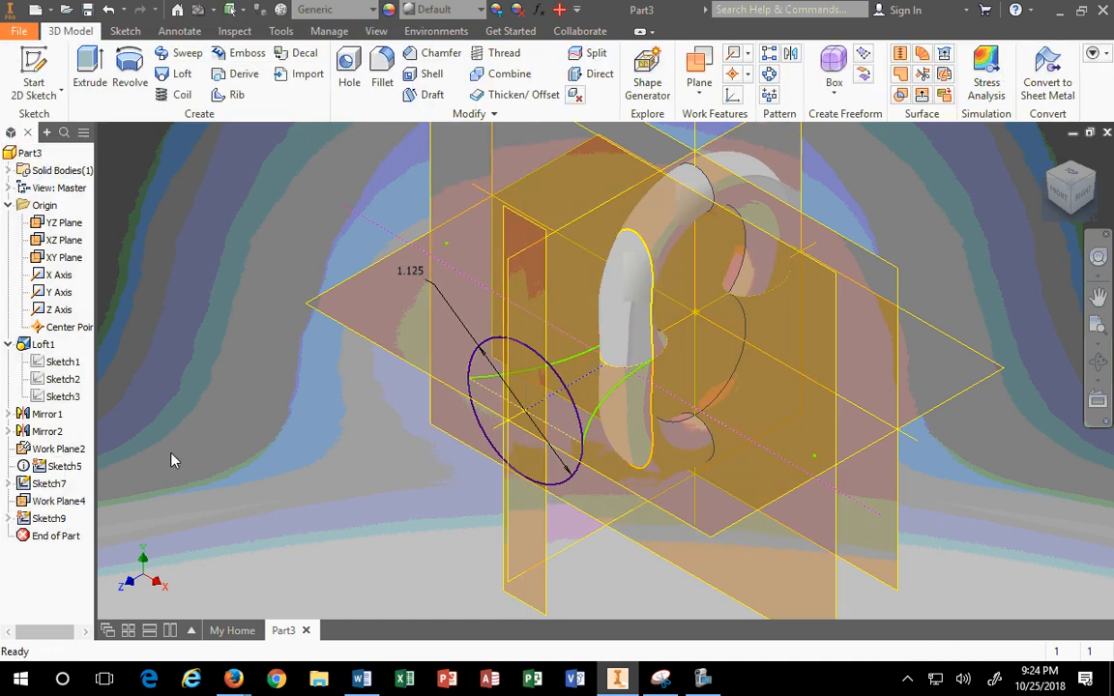
pyautogui.rightClick(64, 467)
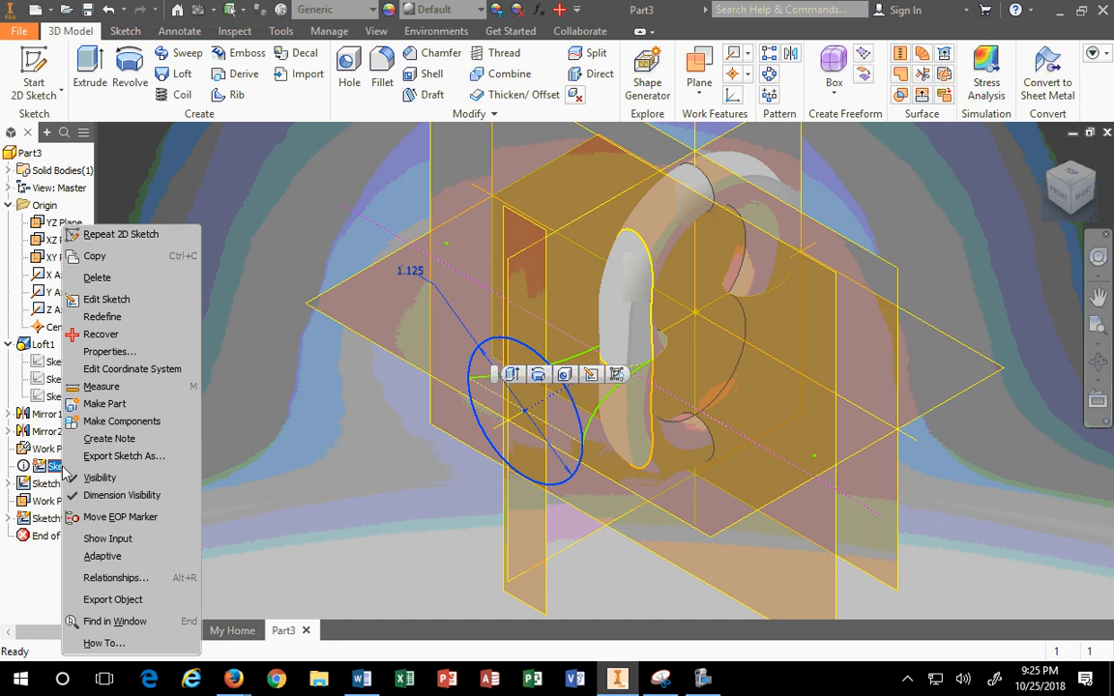
pyautogui.click(438, 510)
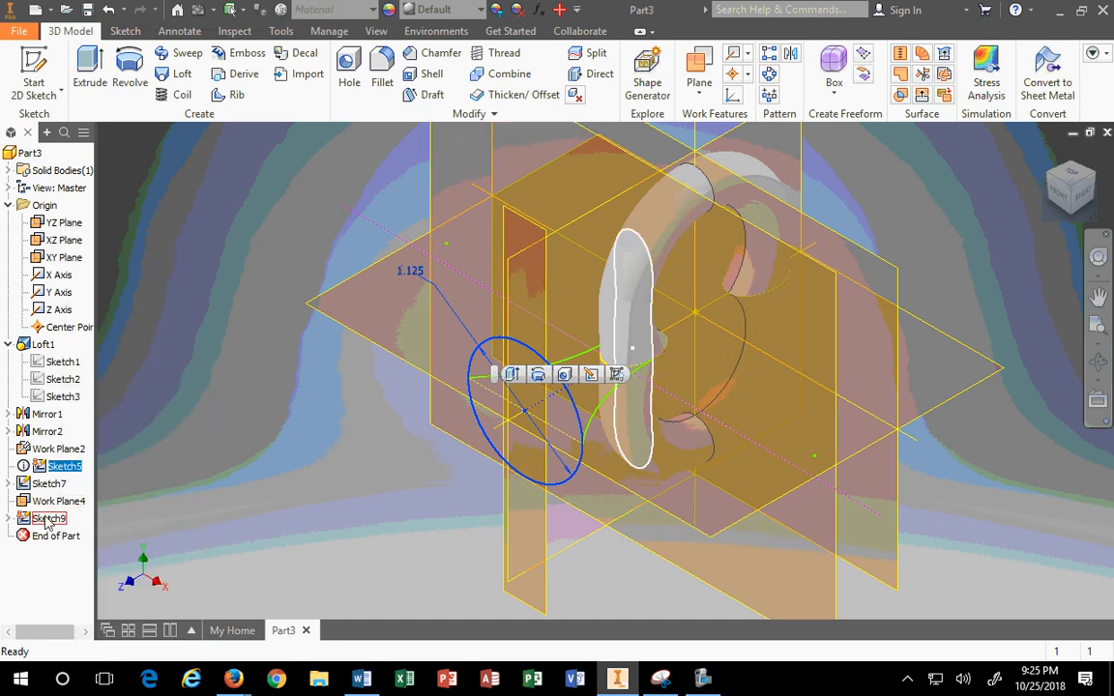
pyautogui.rightClick(56, 466)
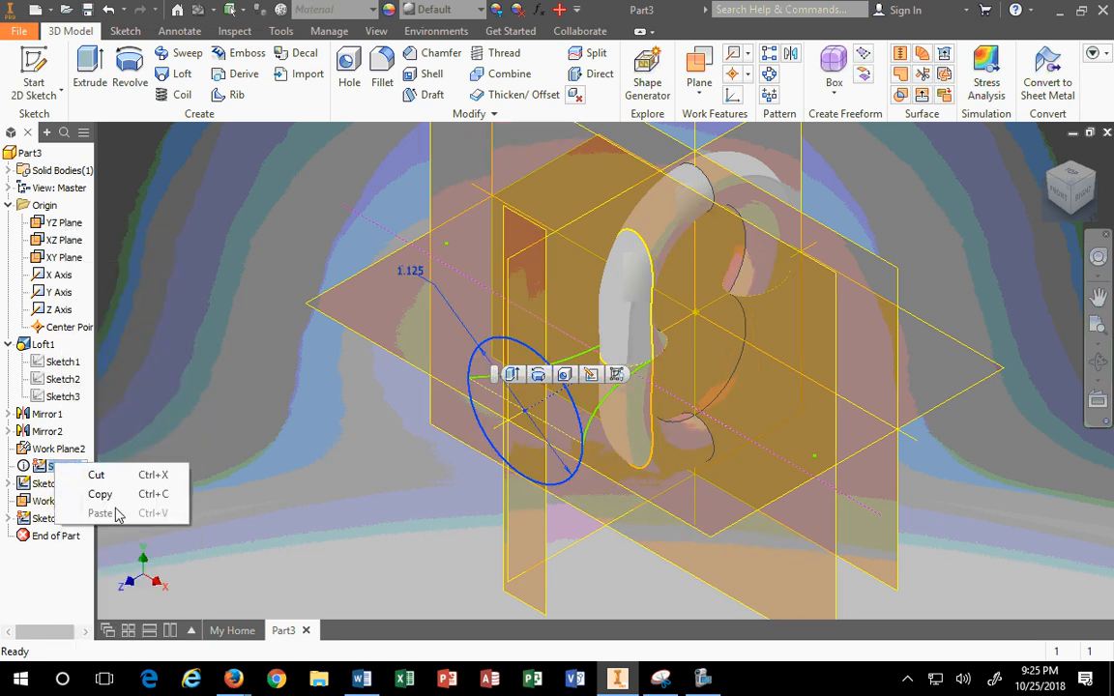
# Step: Edit Sketch5 again and run Local Update to rebuild the part
pyautogui.click(194, 428)
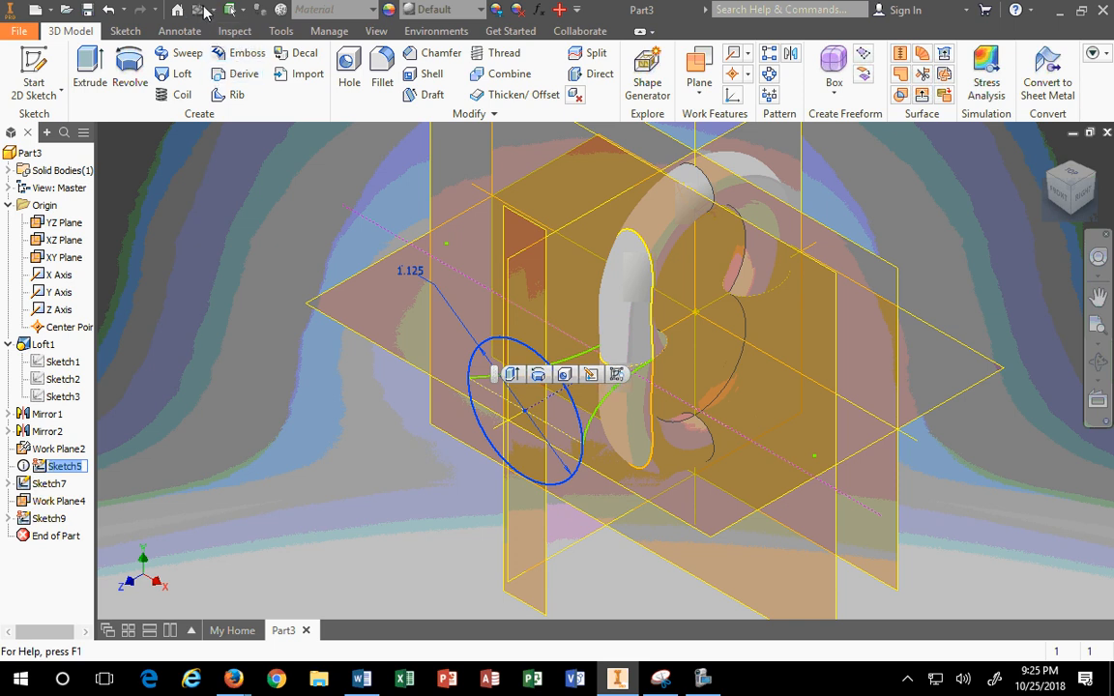
pyautogui.click(77, 467)
pyautogui.click(23, 466)
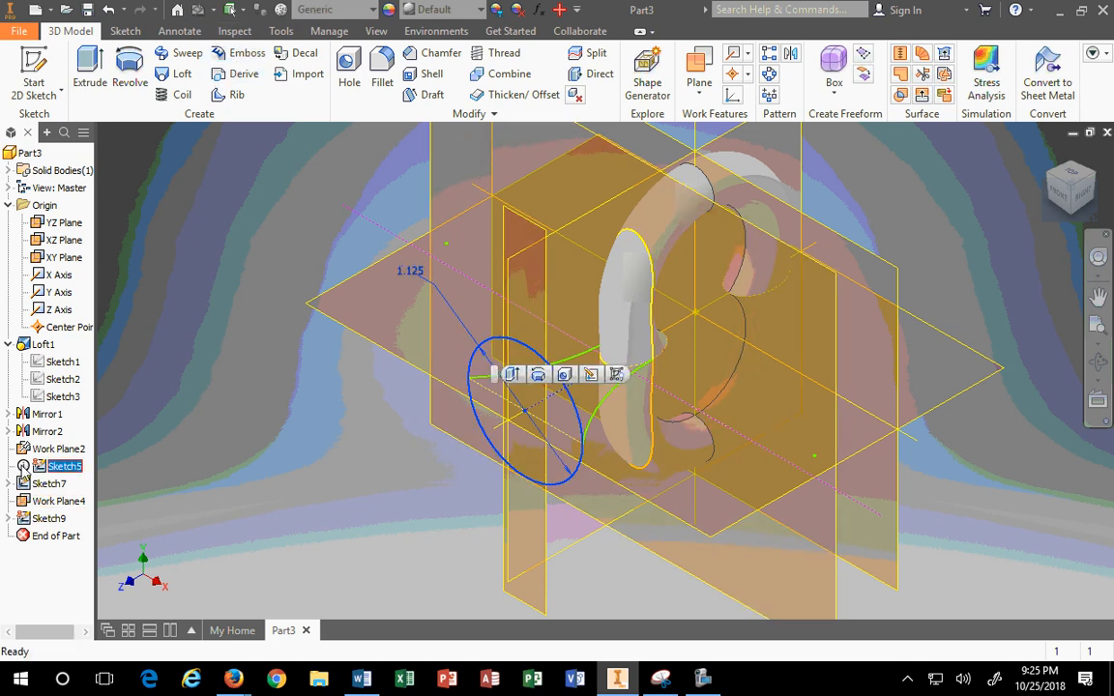
pyautogui.rightClick(23, 466)
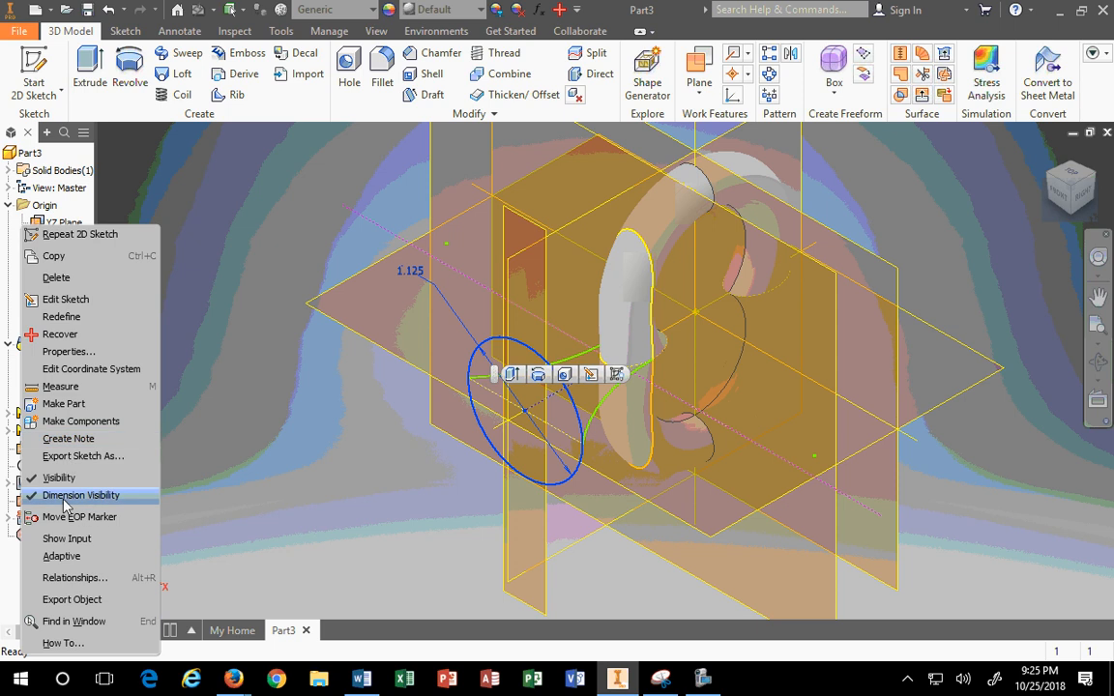
pyautogui.click(65, 299)
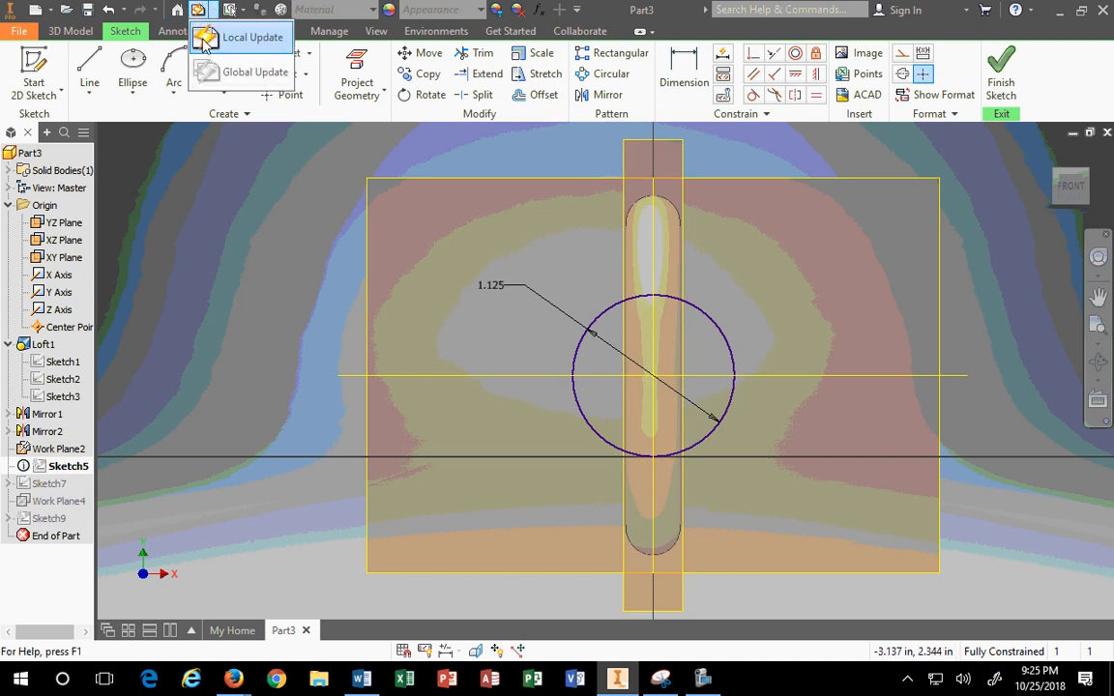
pyautogui.click(203, 40)
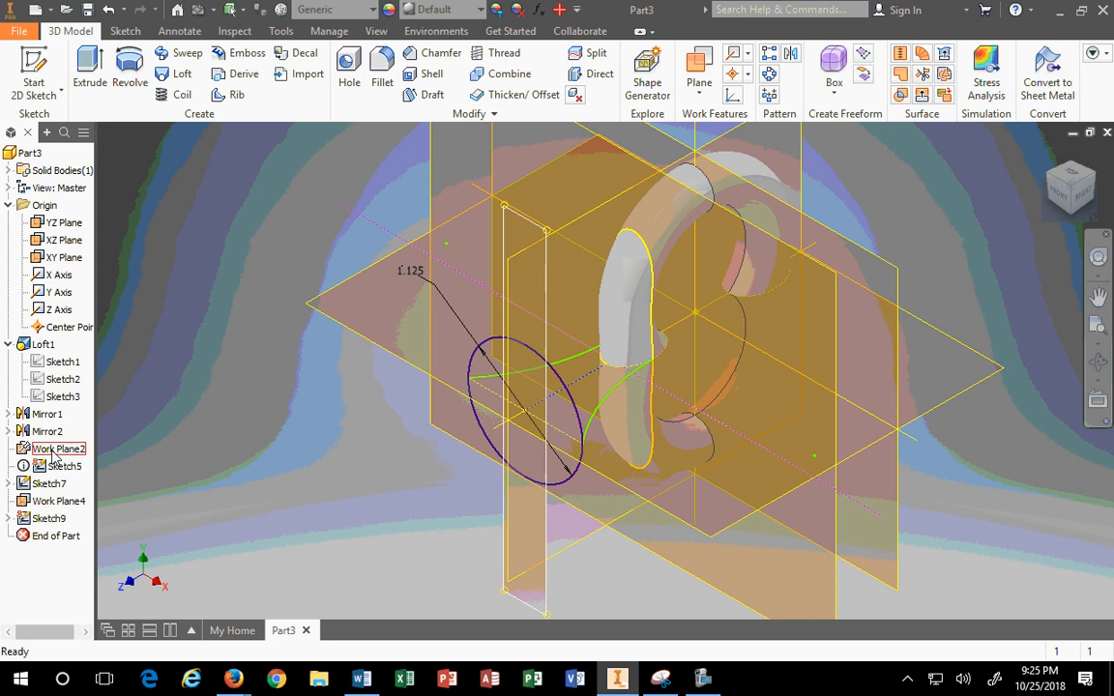
# Step: Reopen Sketch7 to check both rail arcs, finish it, and select Sketch9's slot profile
pyautogui.click(44, 485)
pyautogui.rightClick(43, 490)
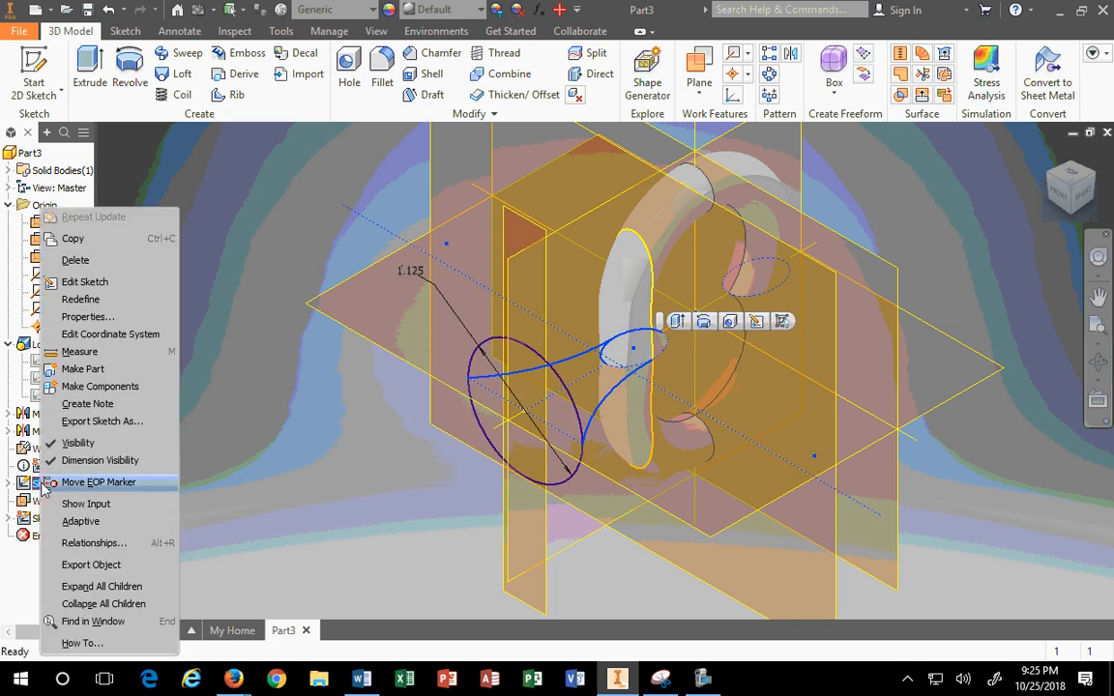
pyautogui.click(85, 282)
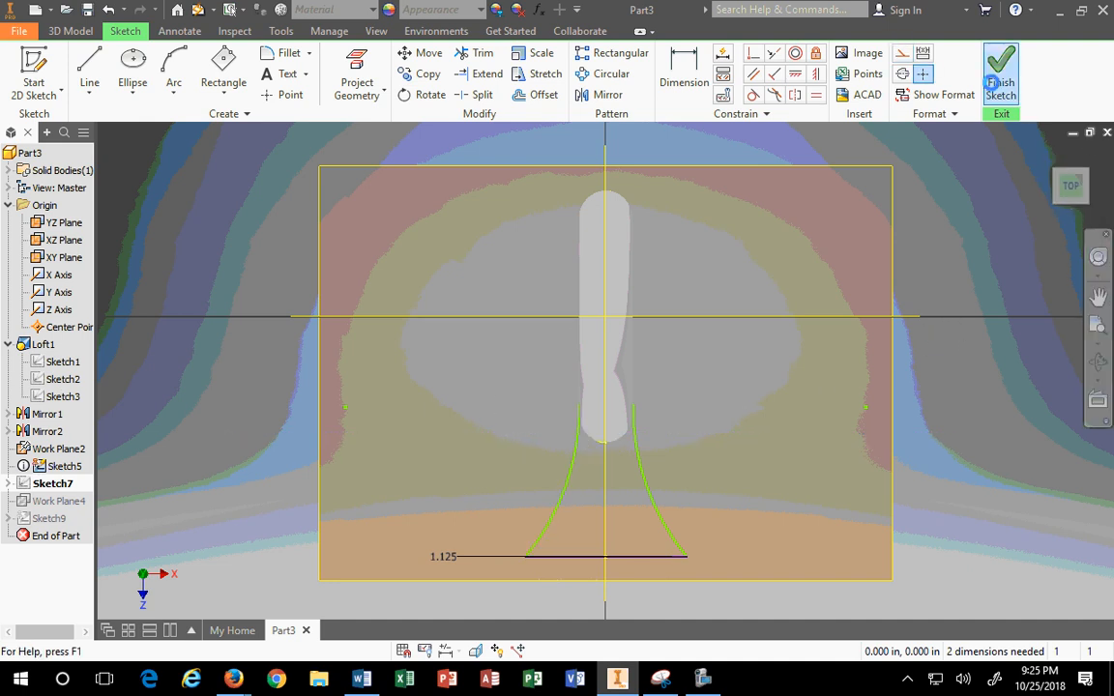
pyautogui.click(1001, 72)
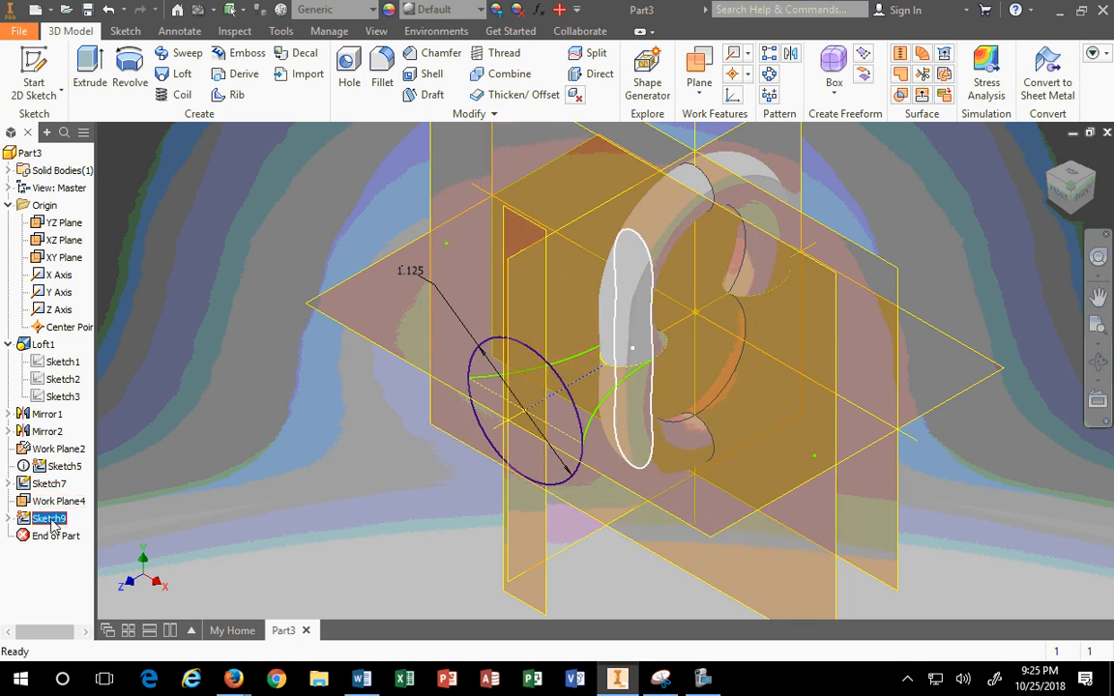
pyautogui.click(50, 523)
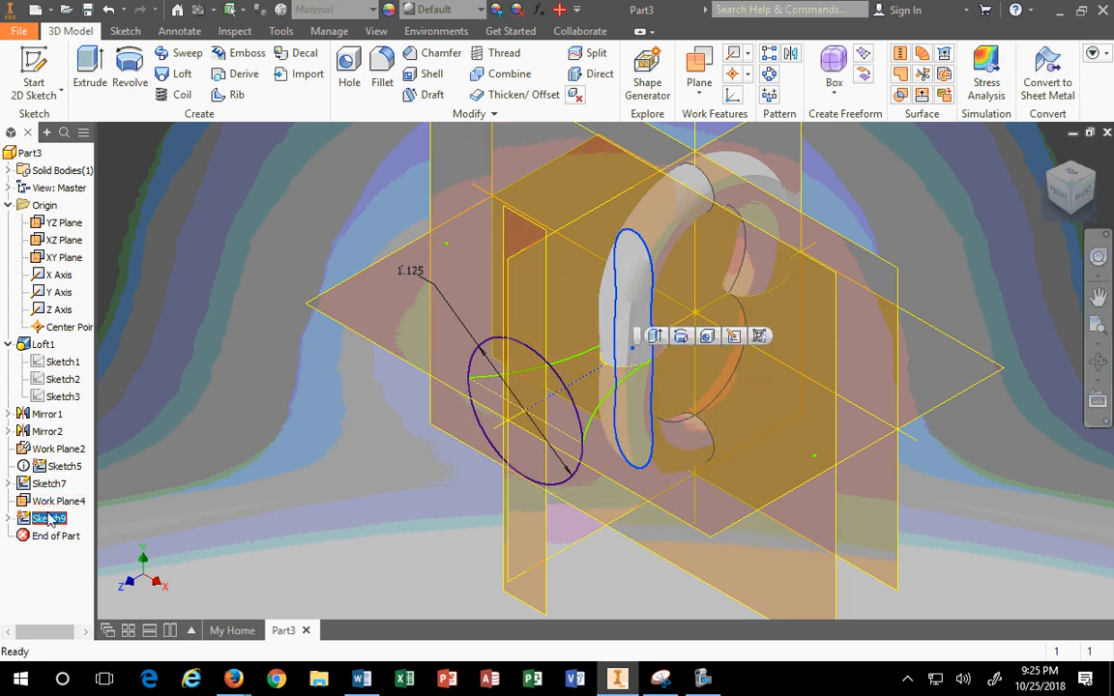
pyautogui.scroll(3, 462, 406)
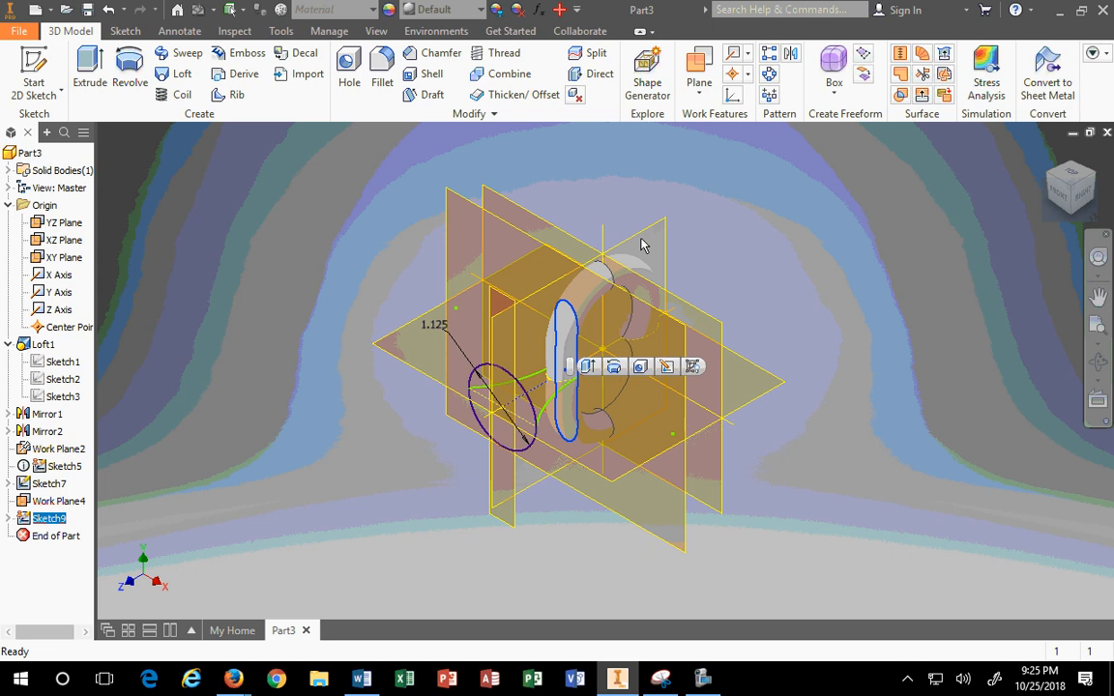
# Step: Start a new sketch (Sketch10) on the YZ Plane
pyautogui.click(642, 237)
pyautogui.click(661, 221)
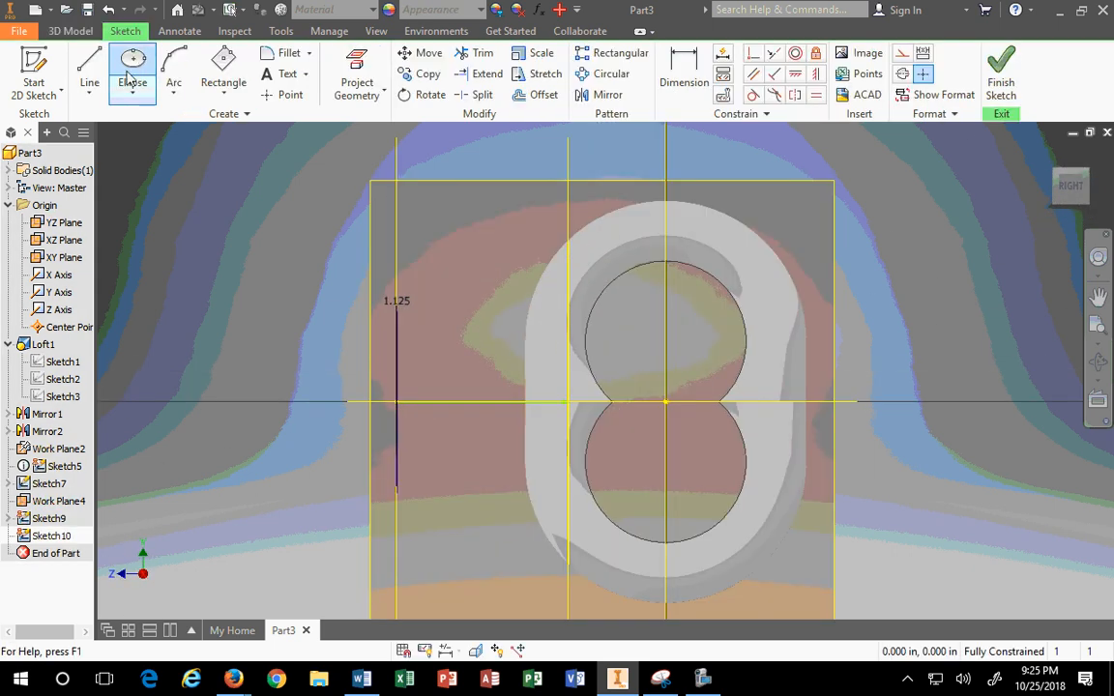
pyautogui.click(172, 65)
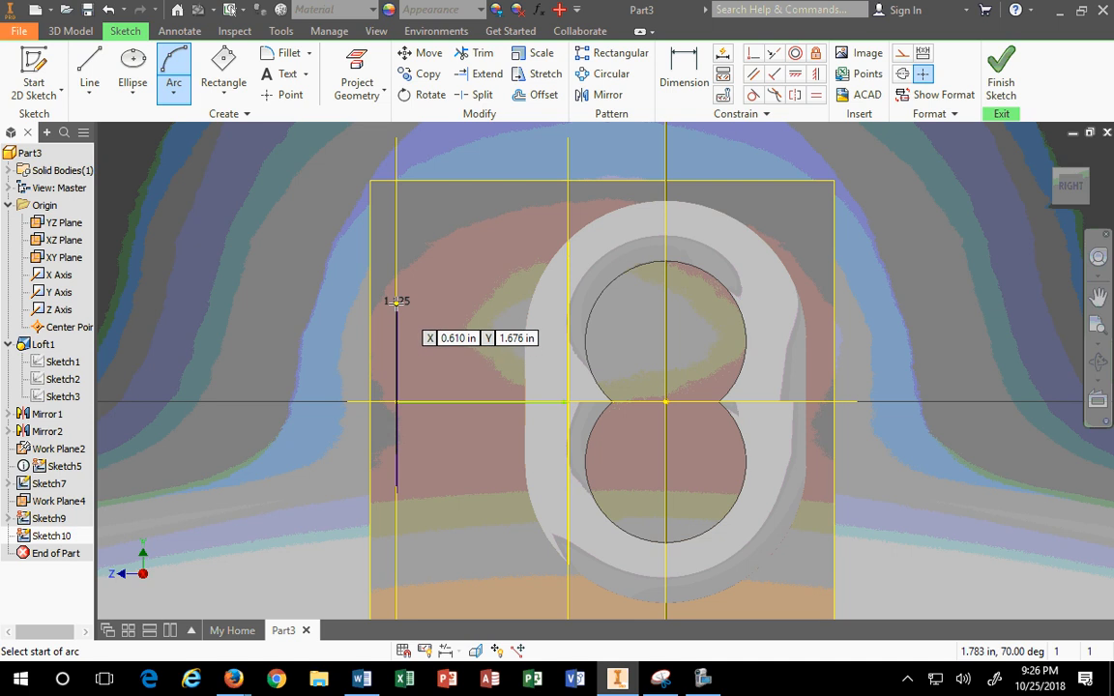
pyautogui.press('Escape')
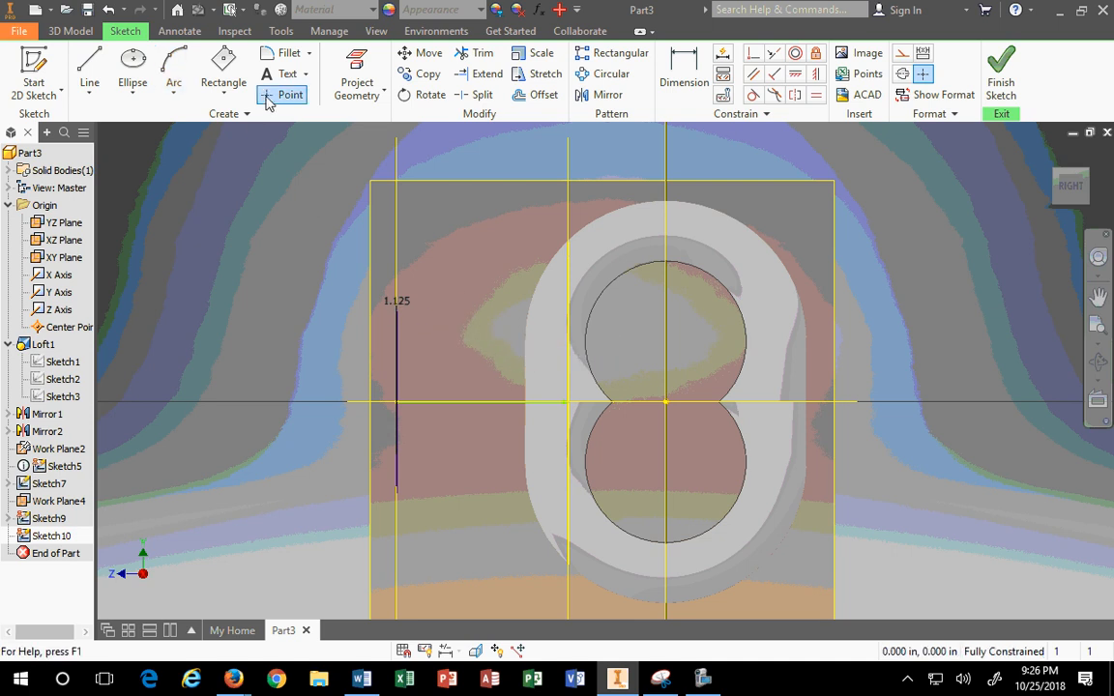
# Step: Project the ellipse into the sketch and make its inner line construction geometry
pyautogui.click(356, 75)
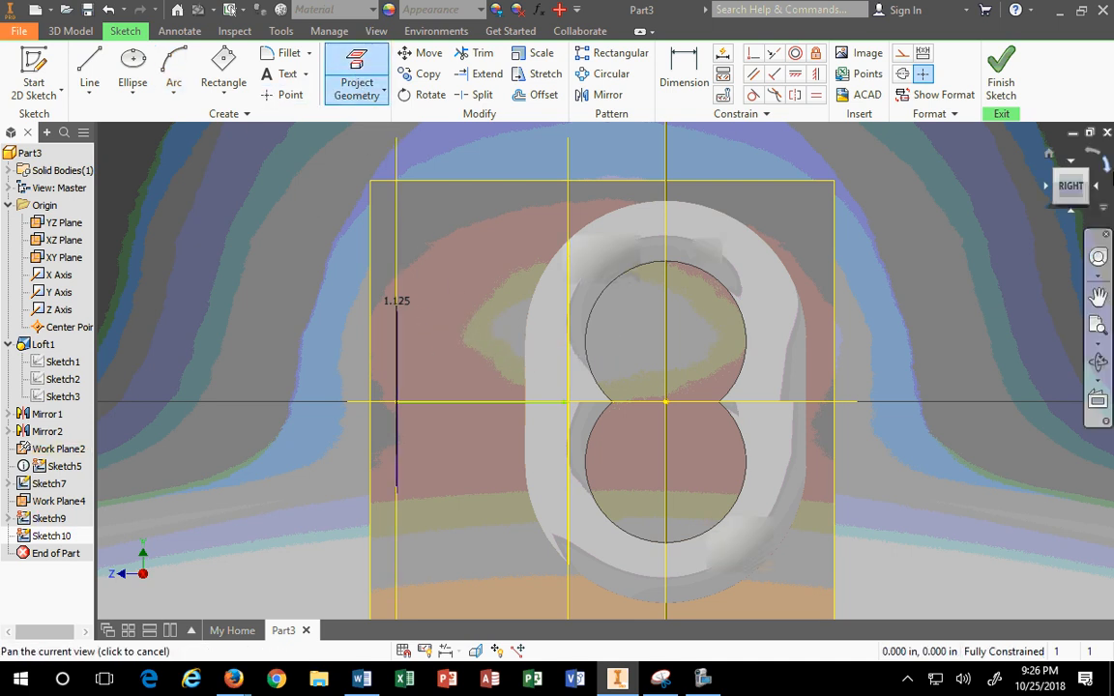
pyautogui.click(1050, 154)
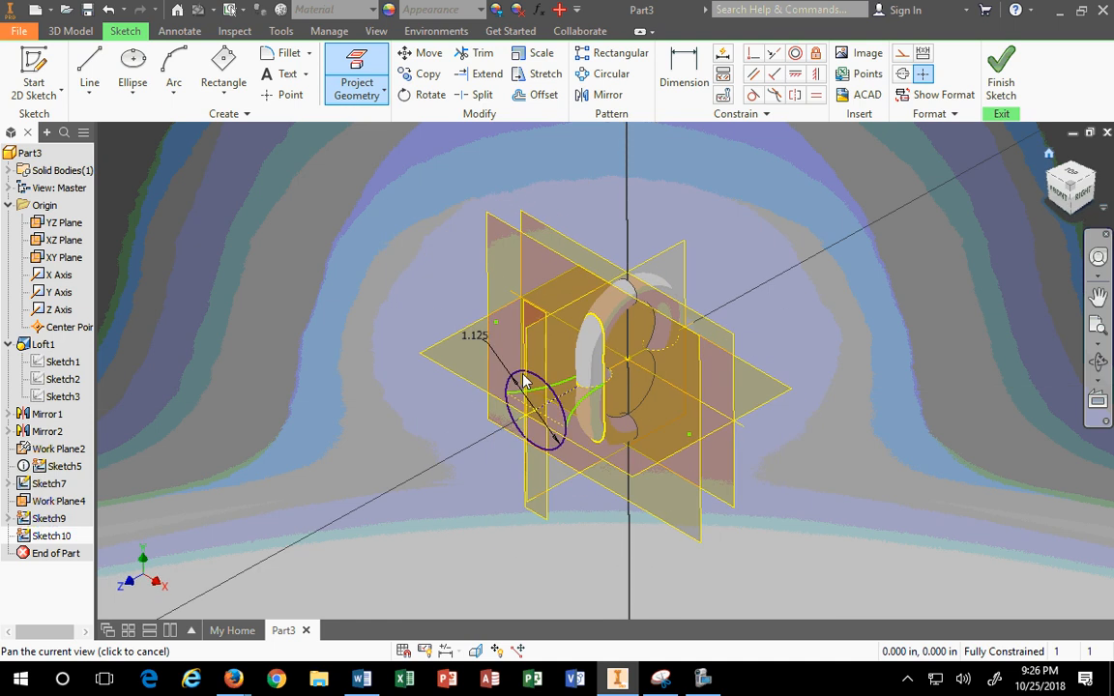
pyautogui.click(223, 72)
pyautogui.click(356, 80)
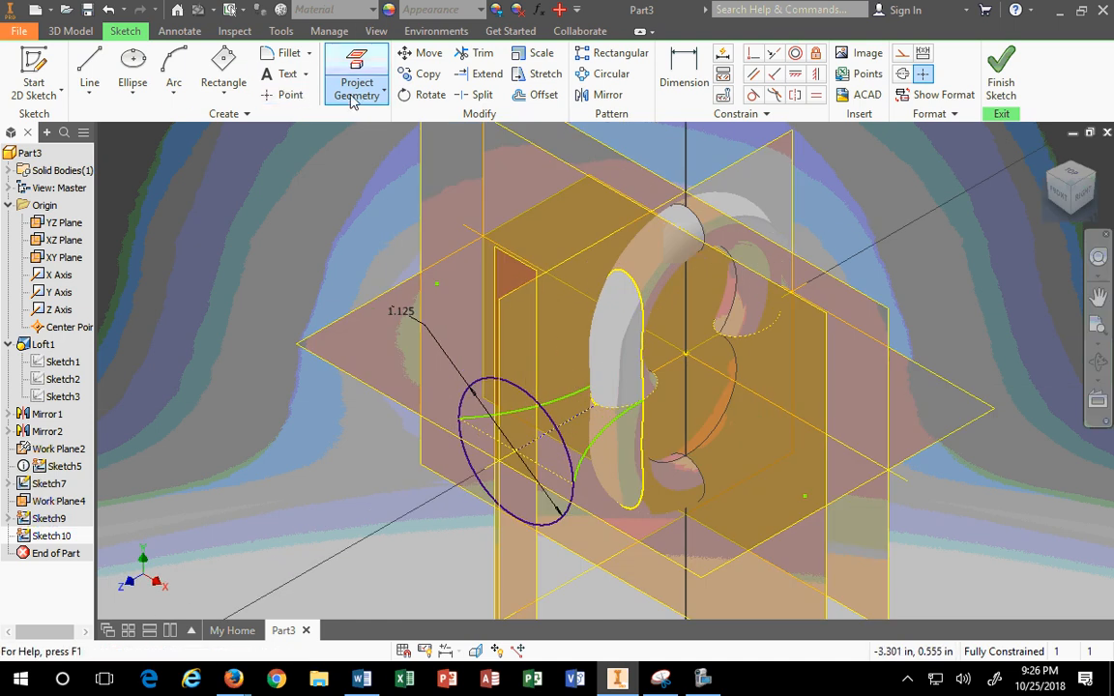
pyautogui.click(570, 447)
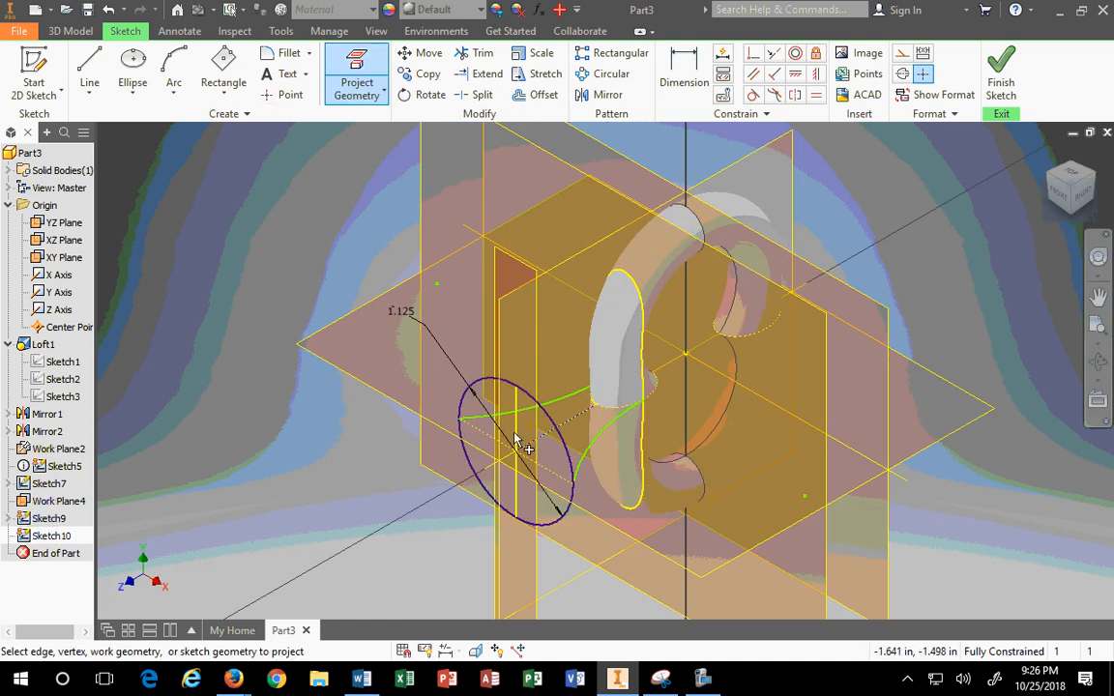
pyautogui.press('Escape')
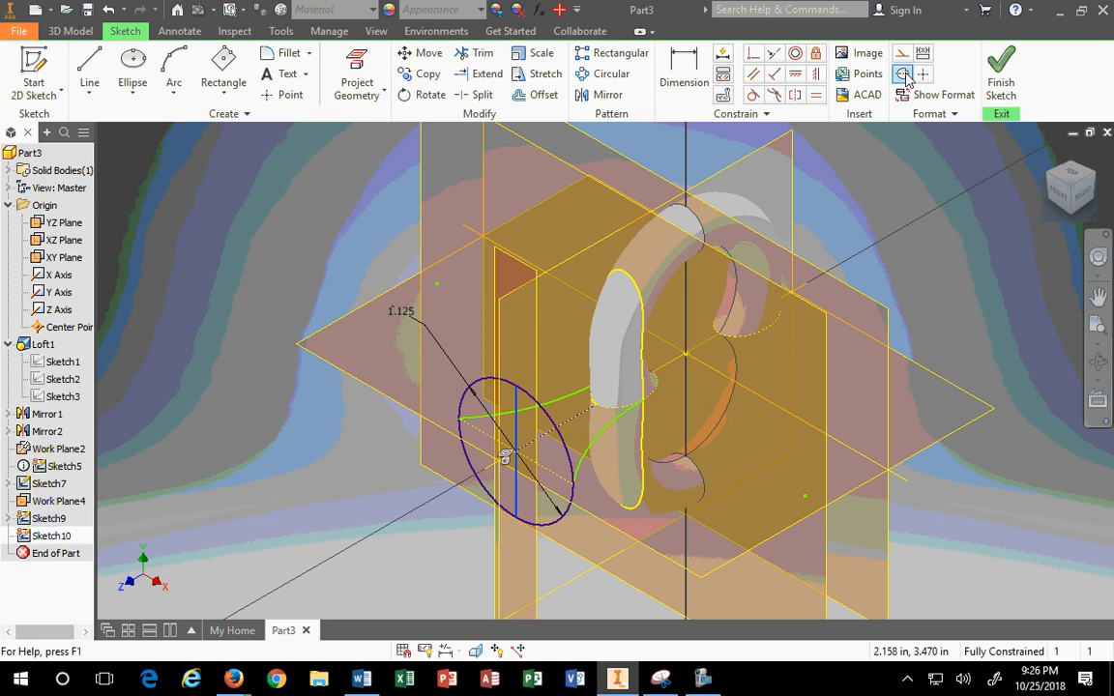
pyautogui.click(901, 52)
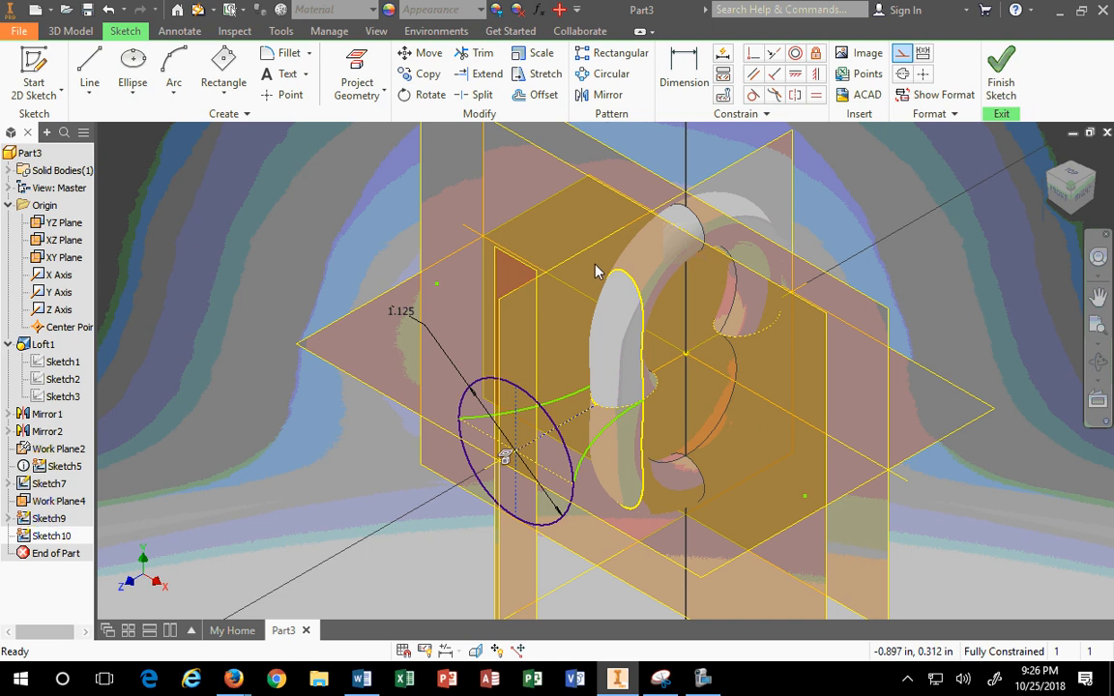
# Step: Project the figure-8 section's cut edges and turn the eight loops into construction geometry
pyautogui.click(356, 70)
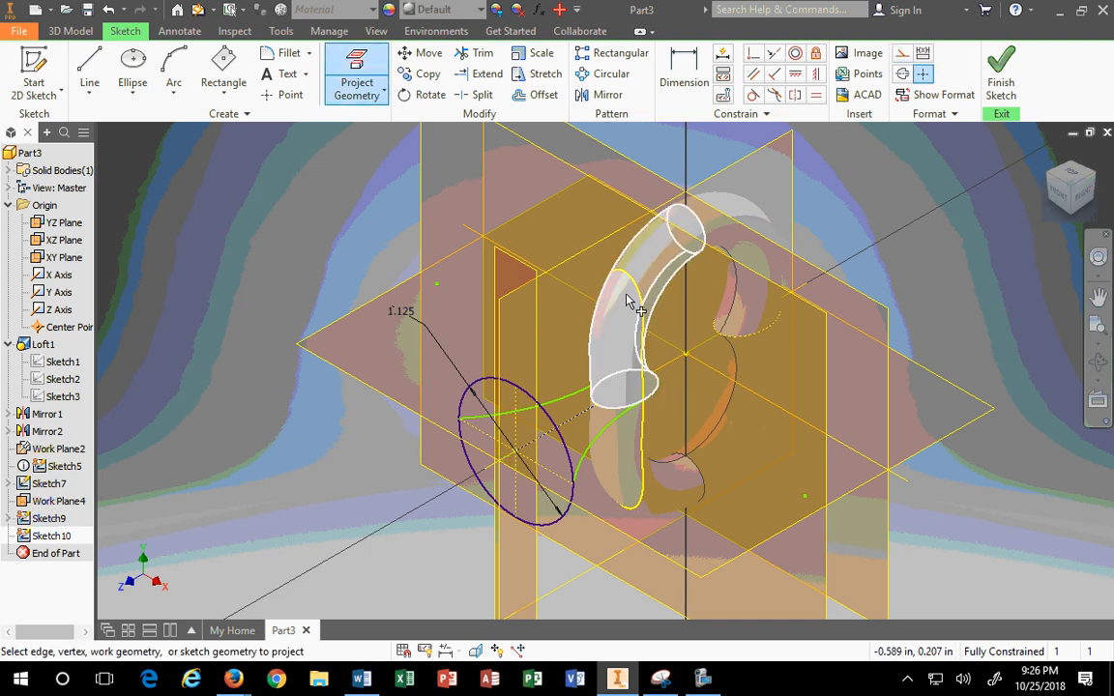
pyautogui.click(373, 88)
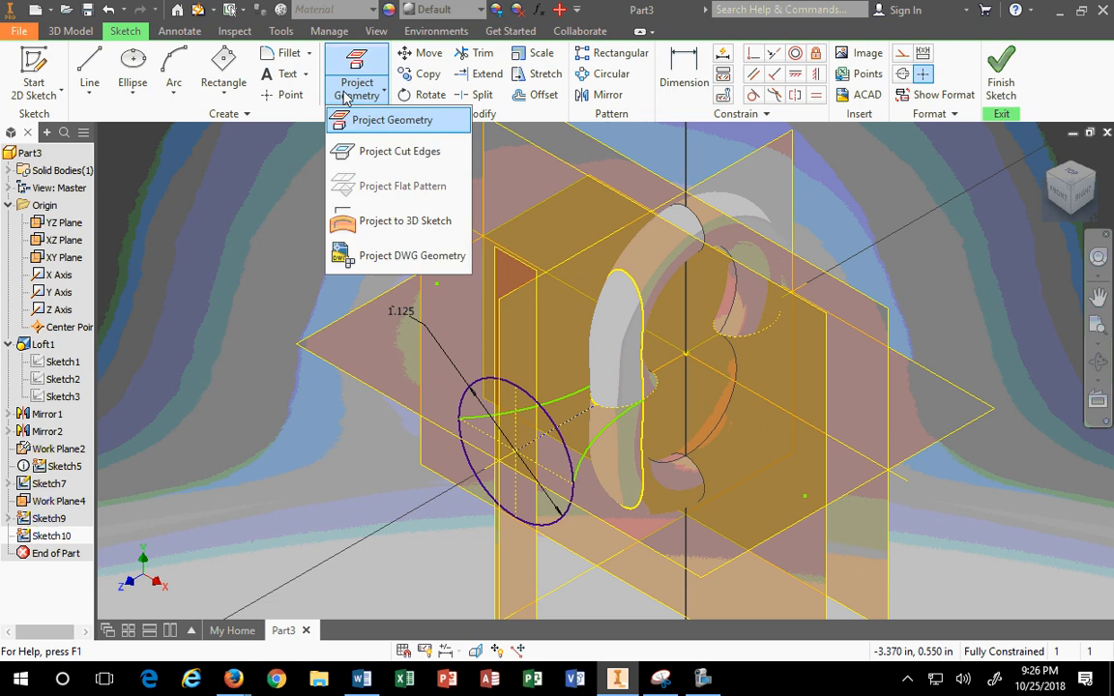
pyautogui.click(395, 149)
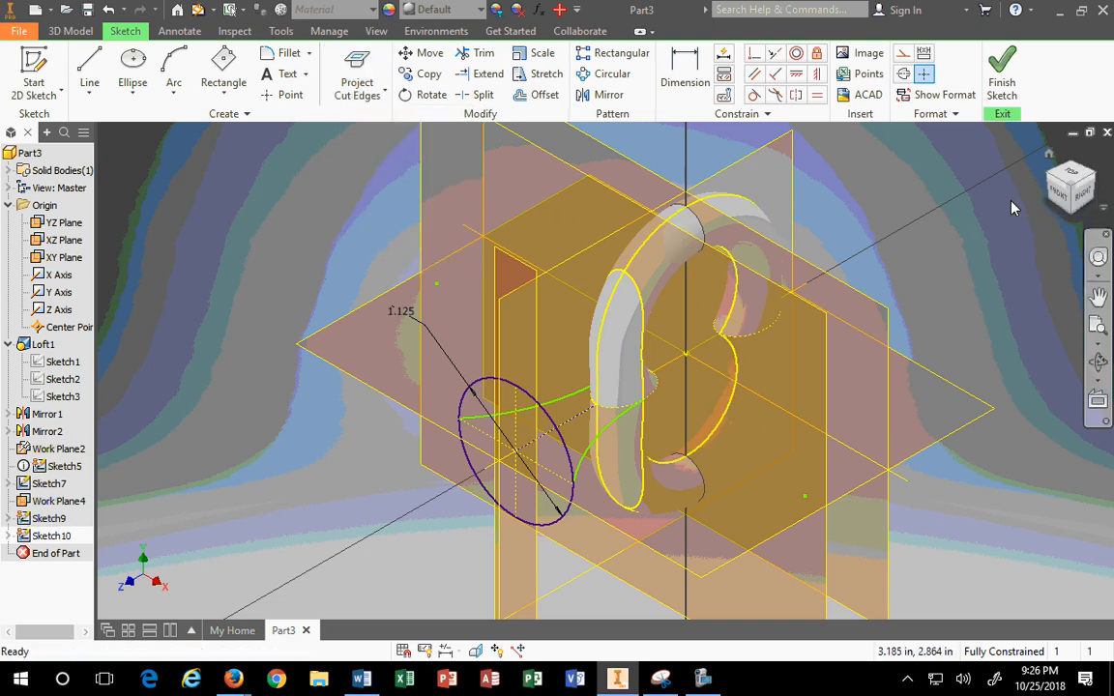
pyautogui.click(1084, 199)
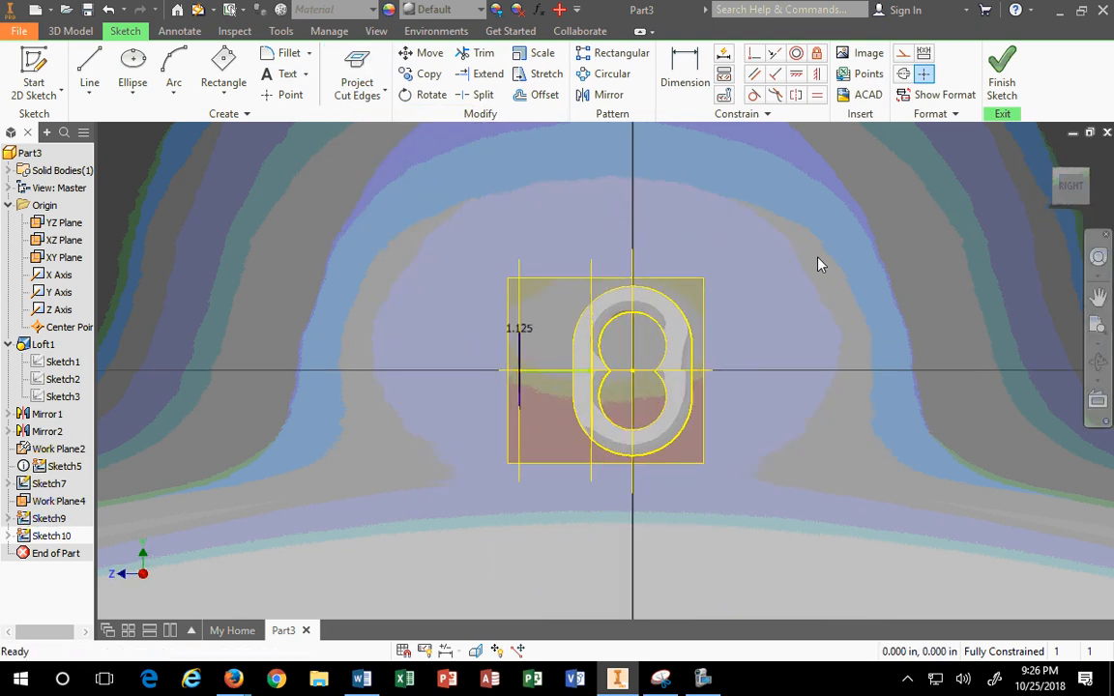
pyautogui.moveTo(567, 265); pyautogui.dragTo(721, 506)
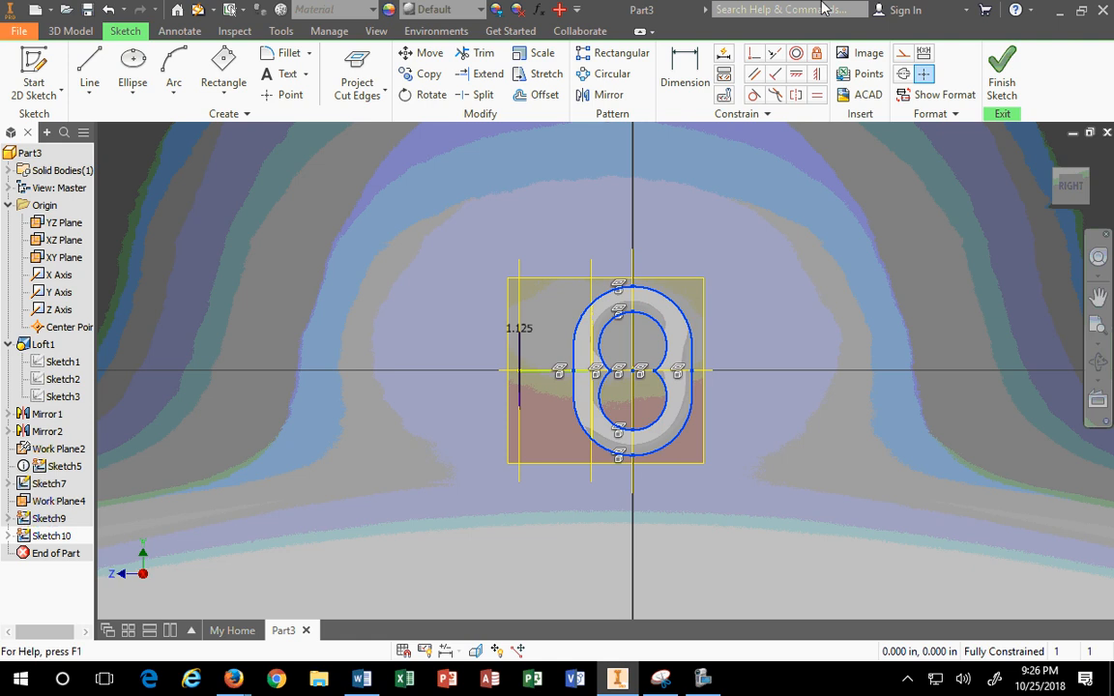
pyautogui.click(900, 58)
pyautogui.scroll(5, 530, 328)
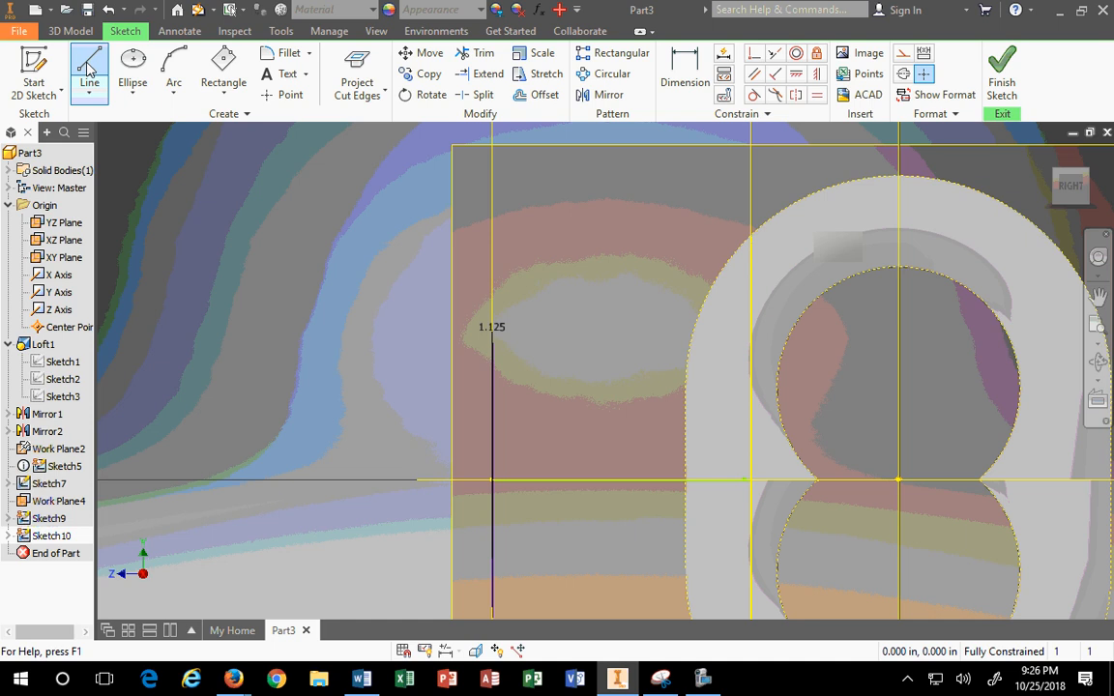
# Step: Draw a three-point arc starting at the top of the 1.125 line
pyautogui.click(175, 73)
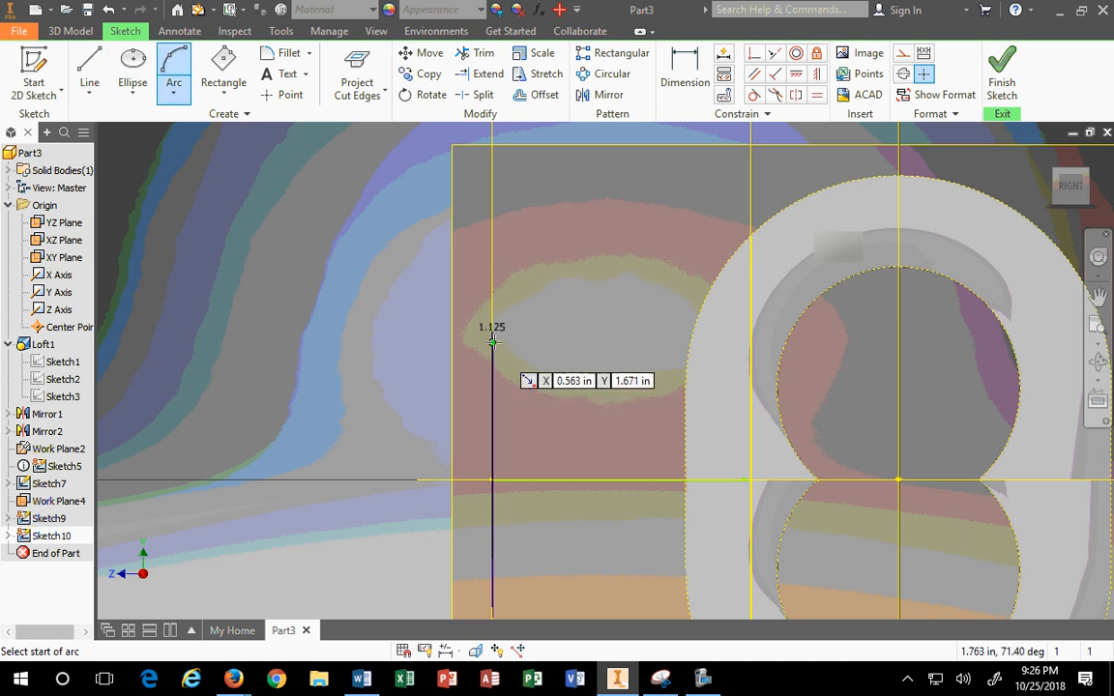
pyautogui.click(493, 246)
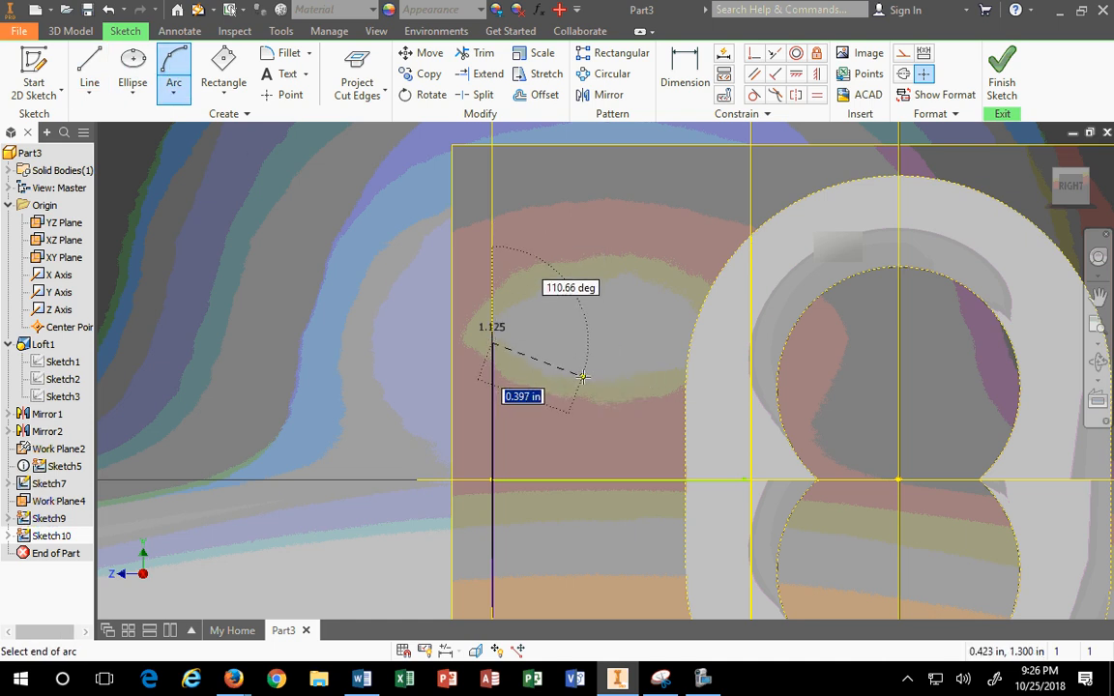
pyautogui.click(583, 377)
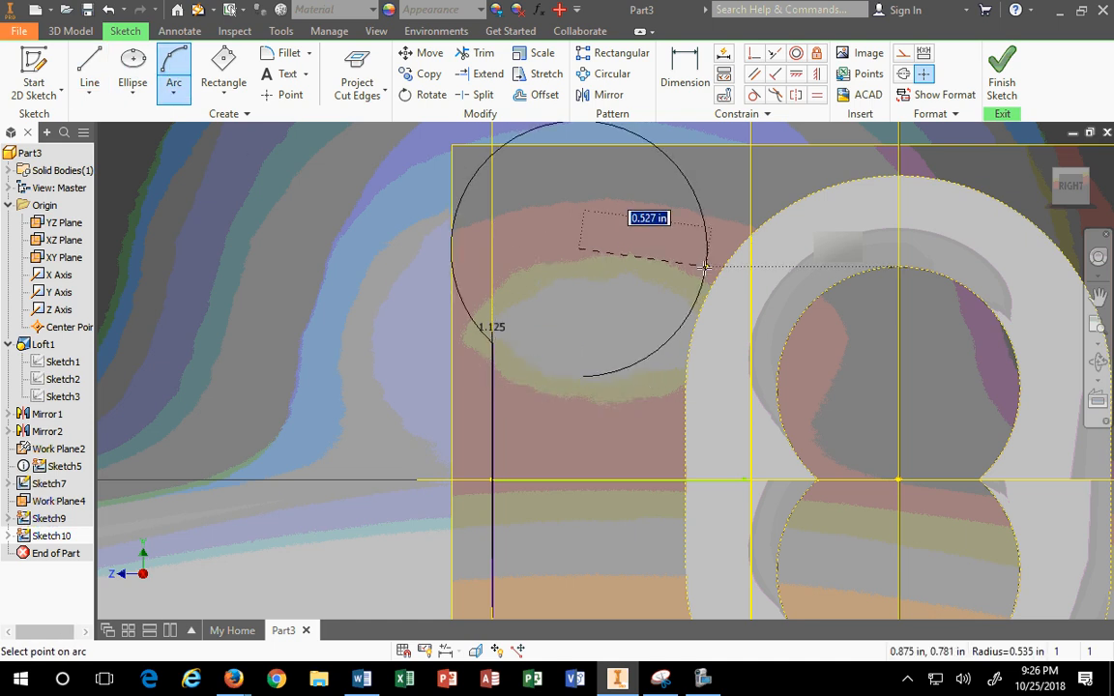
pyautogui.click(599, 431)
pyautogui.press('Escape')
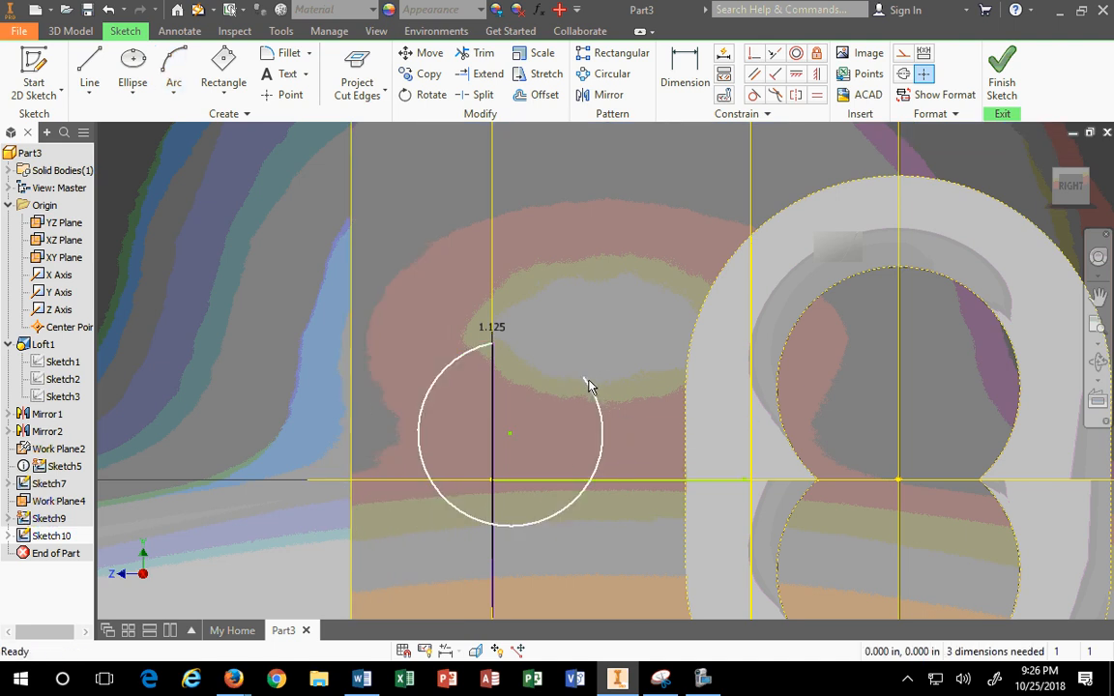
pyautogui.moveTo(590, 386); pyautogui.dragTo(680, 235)
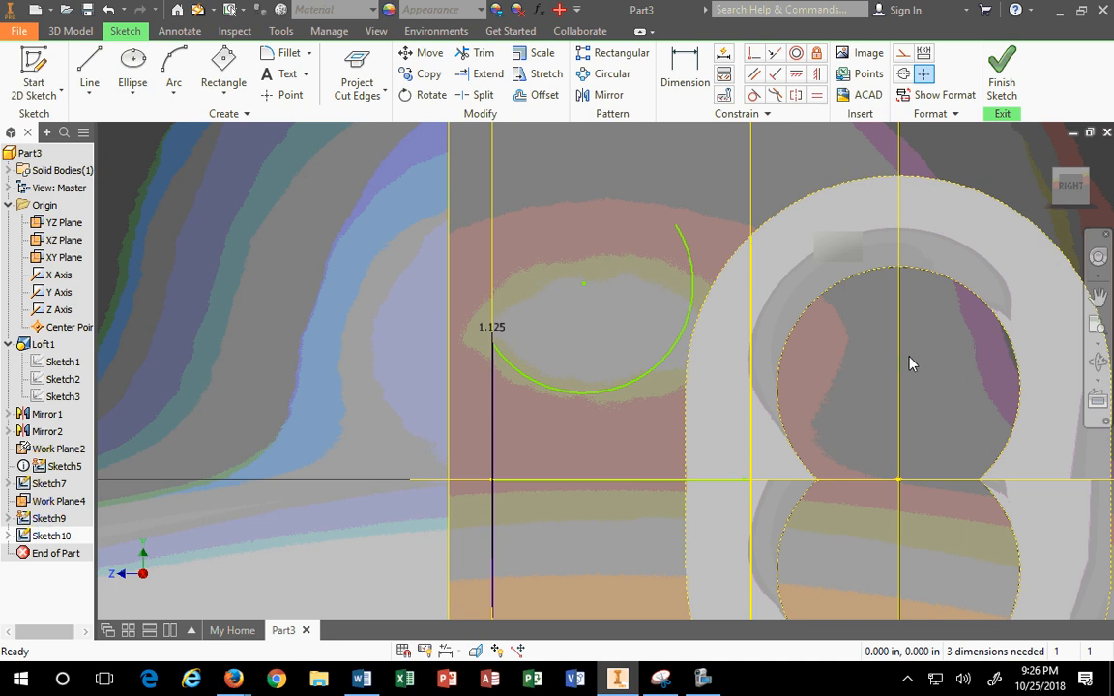
# Step: Give the arc a .500 radius and make it tangent to the adjoining curve
pyautogui.click(682, 69)
pyautogui.click(638, 390)
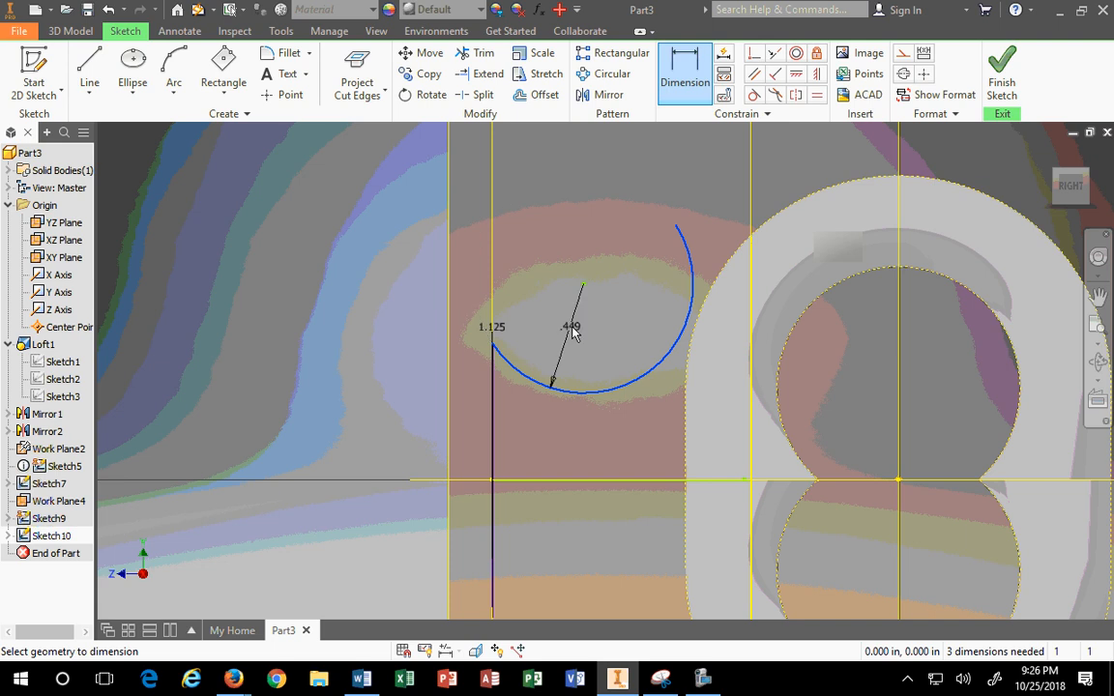
pyautogui.click(586, 341)
pyautogui.write('.5')
pyautogui.press('Return')
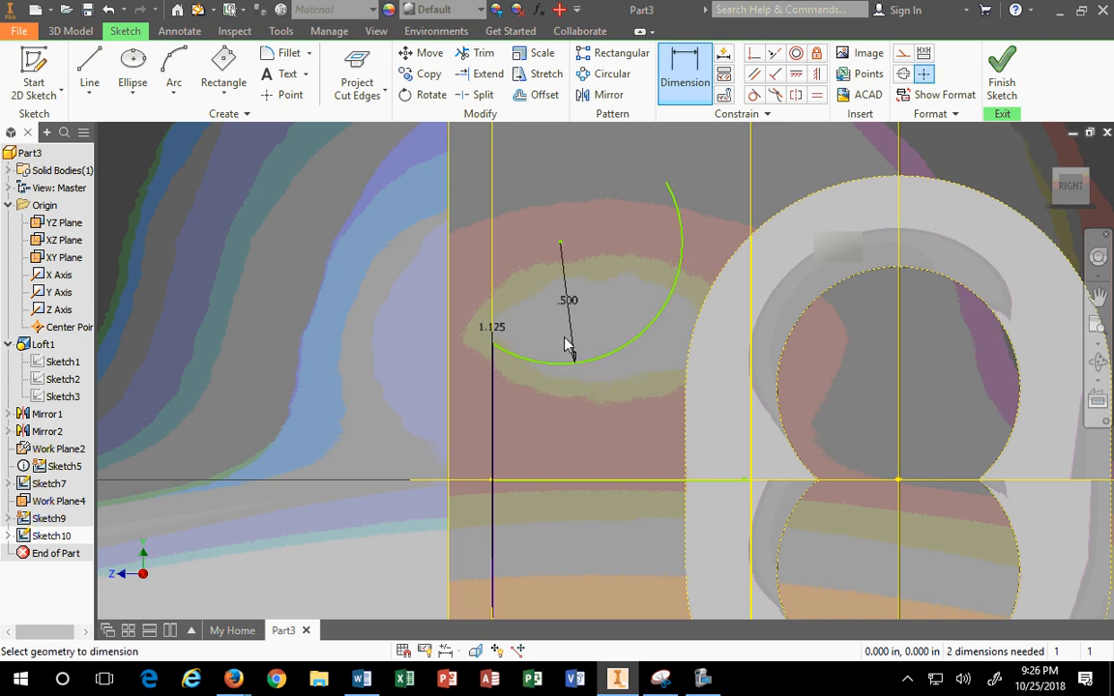
pyautogui.click(754, 95)
pyautogui.click(680, 272)
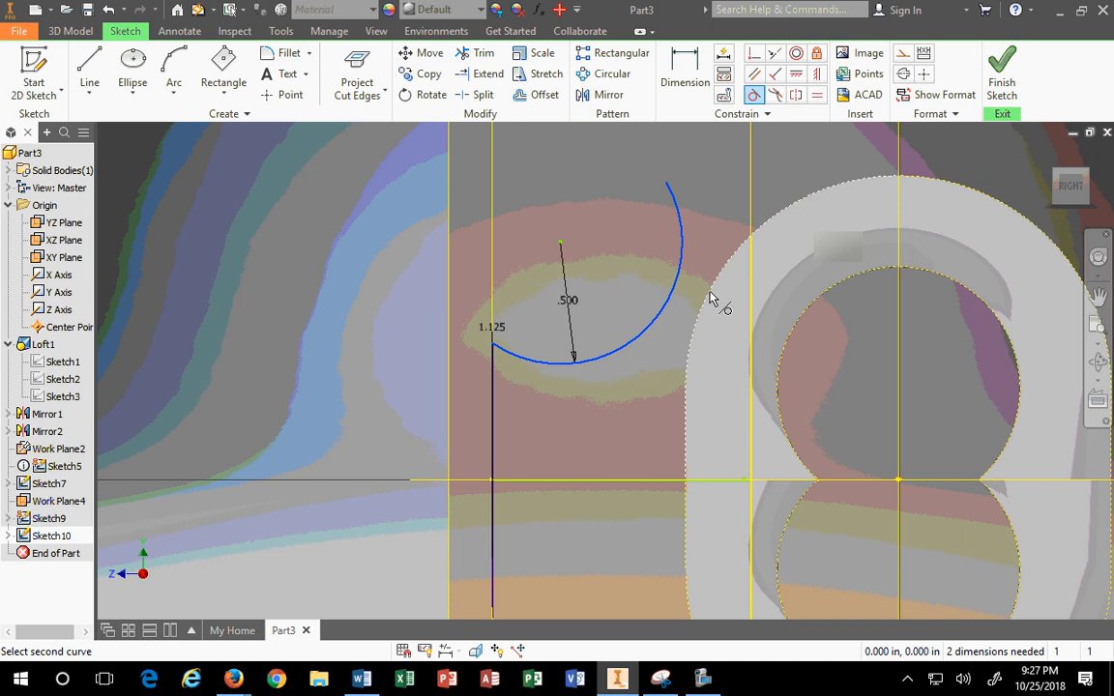
pyautogui.click(709, 299)
pyautogui.scroll(-2, 743, 241)
pyautogui.scroll(5, 755, 253)
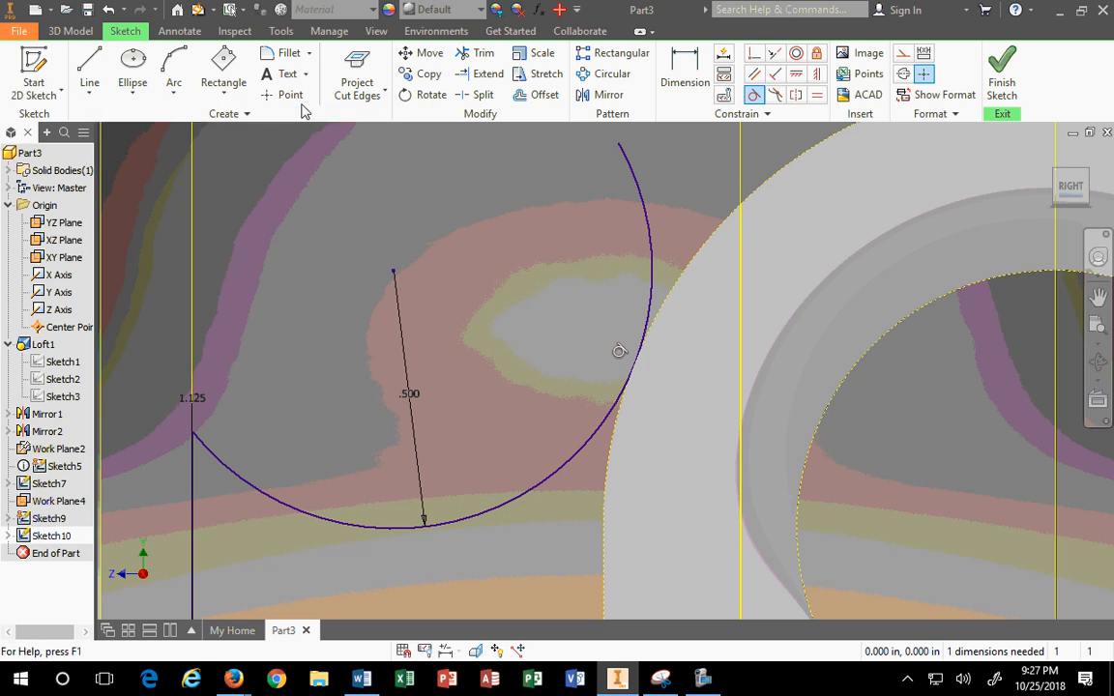
# Step: Project the face edges and trim the arc back to the projected edge
pyautogui.click(384, 97)
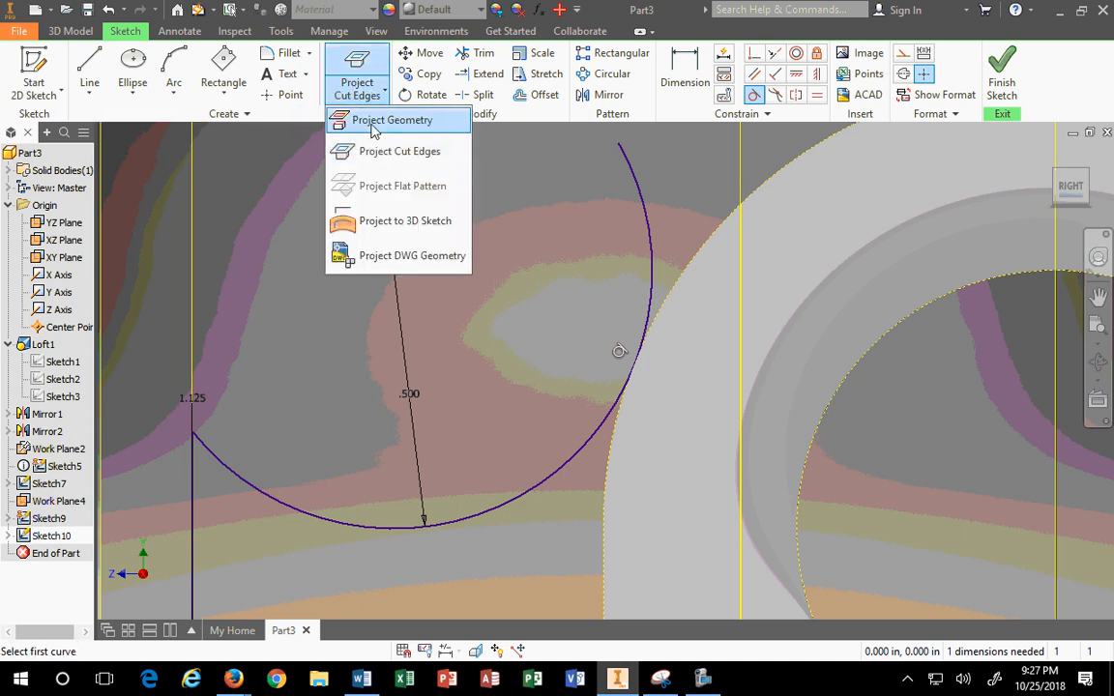
pyautogui.click(374, 120)
pyautogui.click(745, 215)
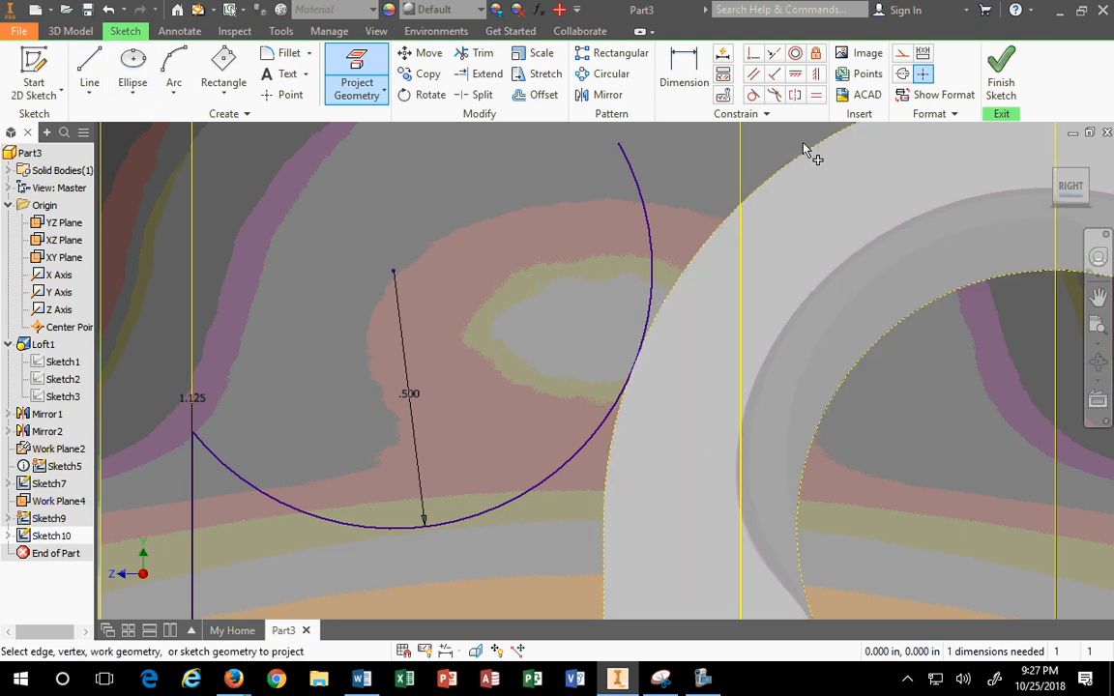
pyautogui.click(474, 54)
pyautogui.click(648, 206)
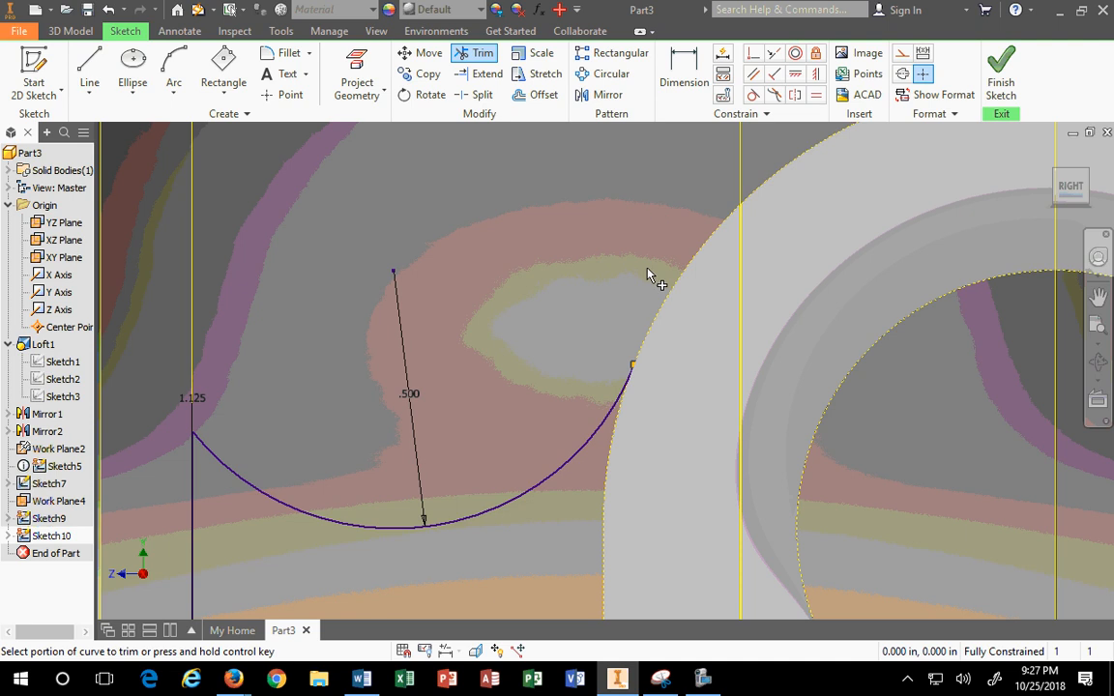
# Step: Draw a second arc from the first arc's end to the projected outer edge
pyautogui.click(174, 73)
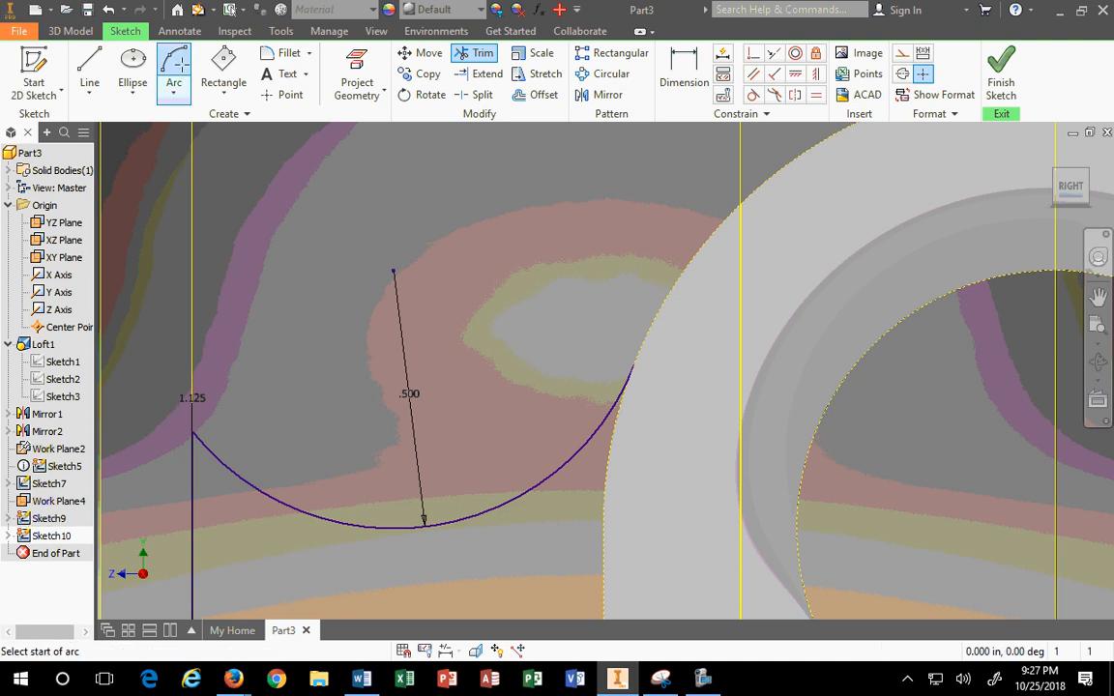
pyautogui.click(635, 363)
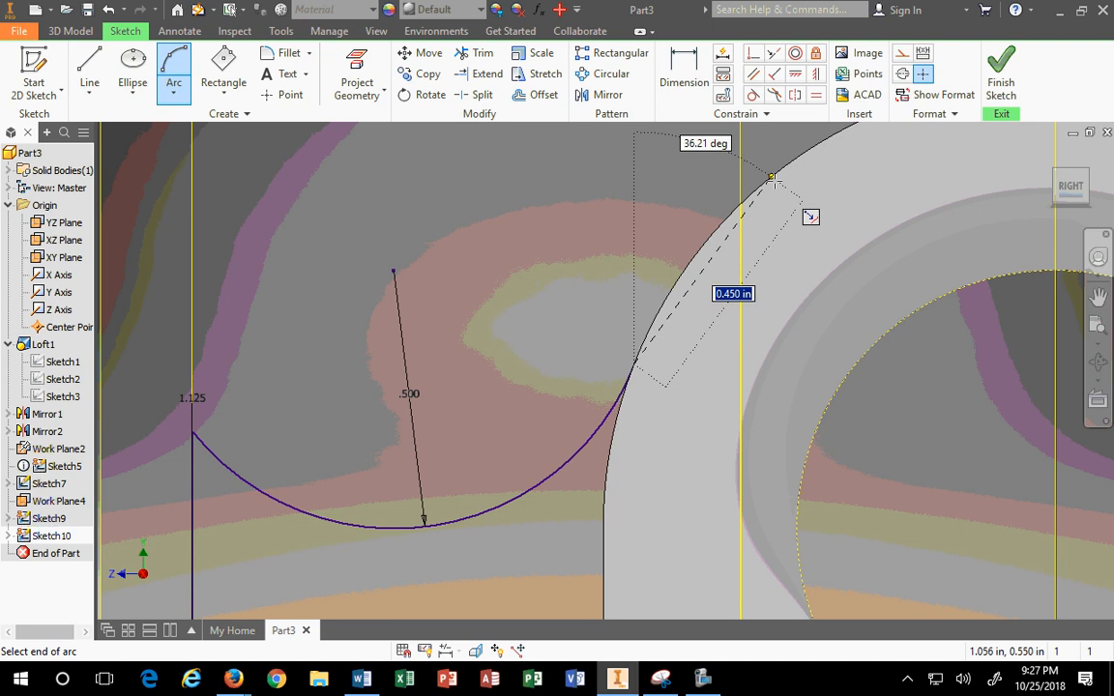
pyautogui.click(769, 178)
pyautogui.click(696, 206)
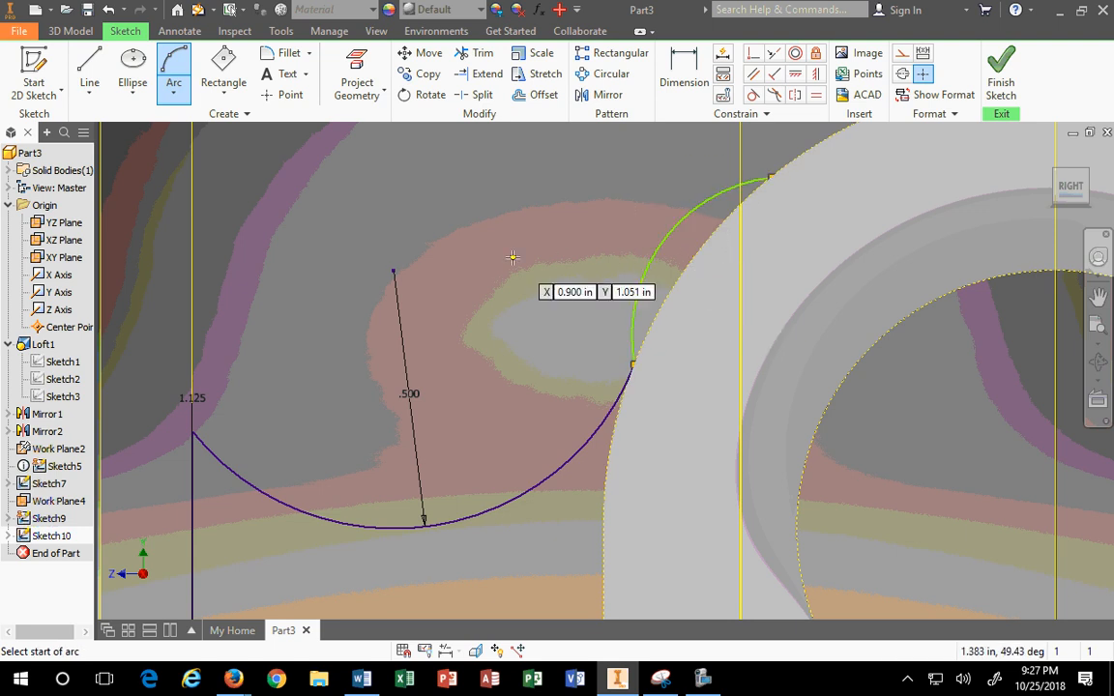
pyautogui.press('Escape')
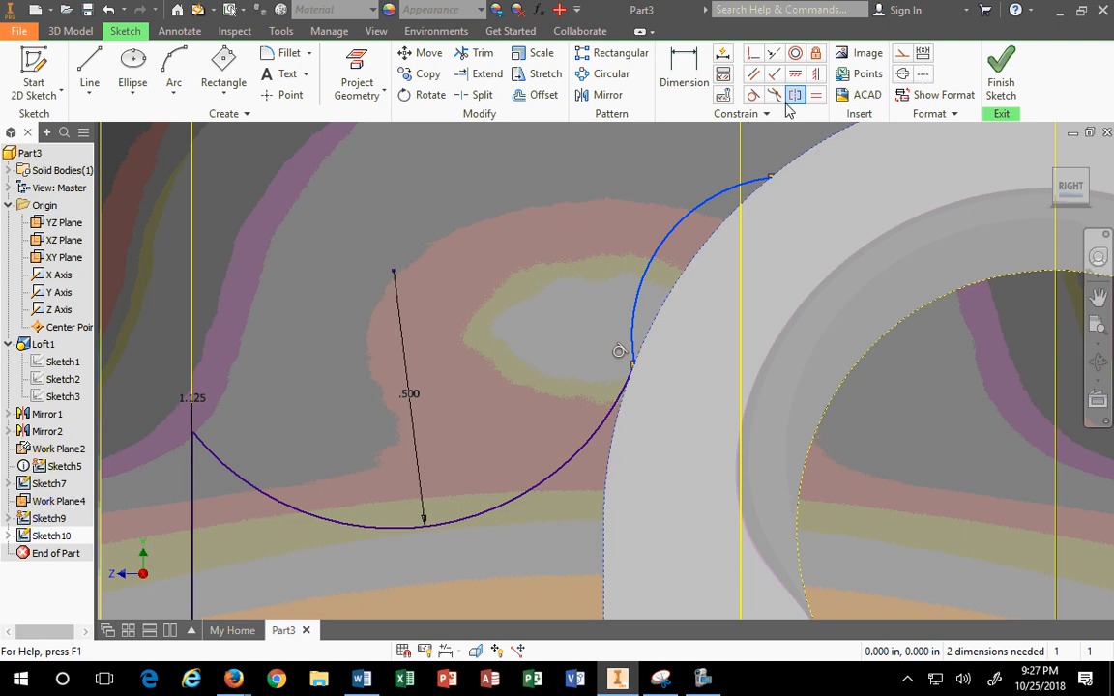
pyautogui.click(753, 97)
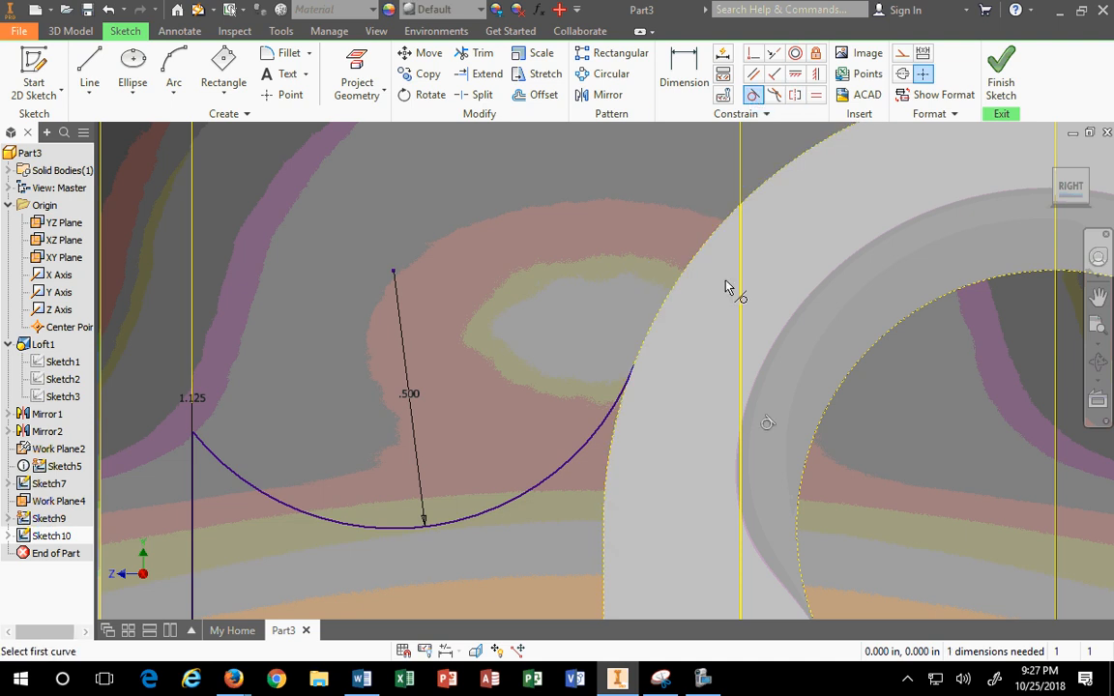
# Step: Try reshaping and constraining the arcs, then undo and redo the upper arc changes
pyautogui.click(1046, 157)
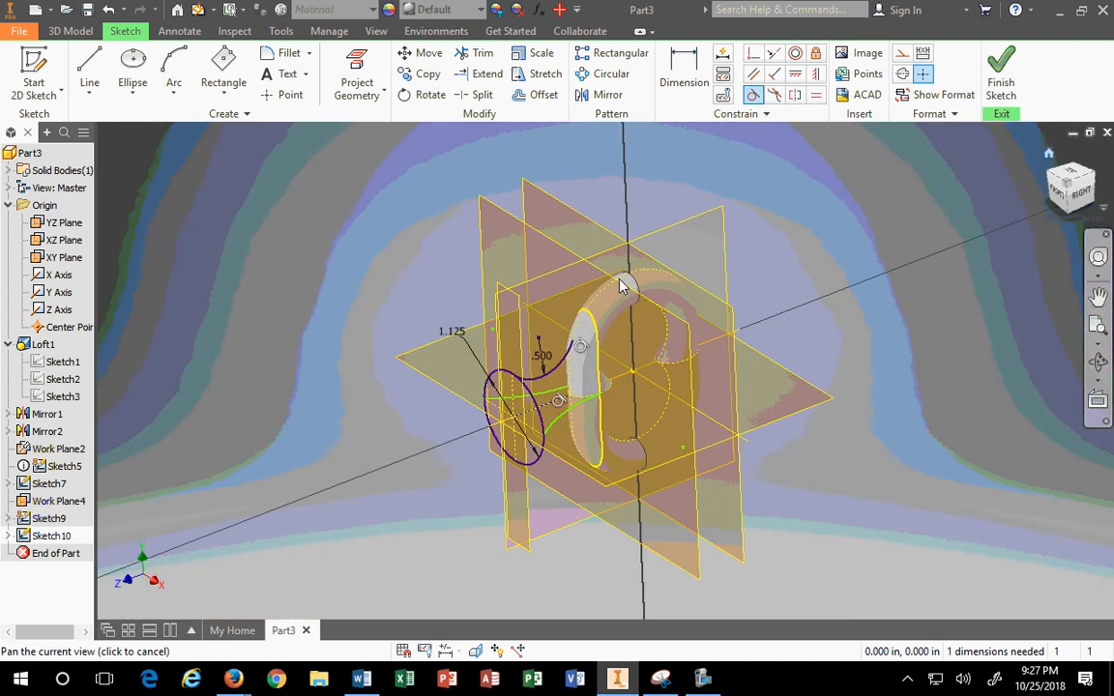
pyautogui.press('Escape')
pyautogui.moveTo(422, 168)
pyautogui.mouseDown()
pyautogui.moveTo(625, 357)
pyautogui.moveTo(638, 398)
pyautogui.mouseUp()
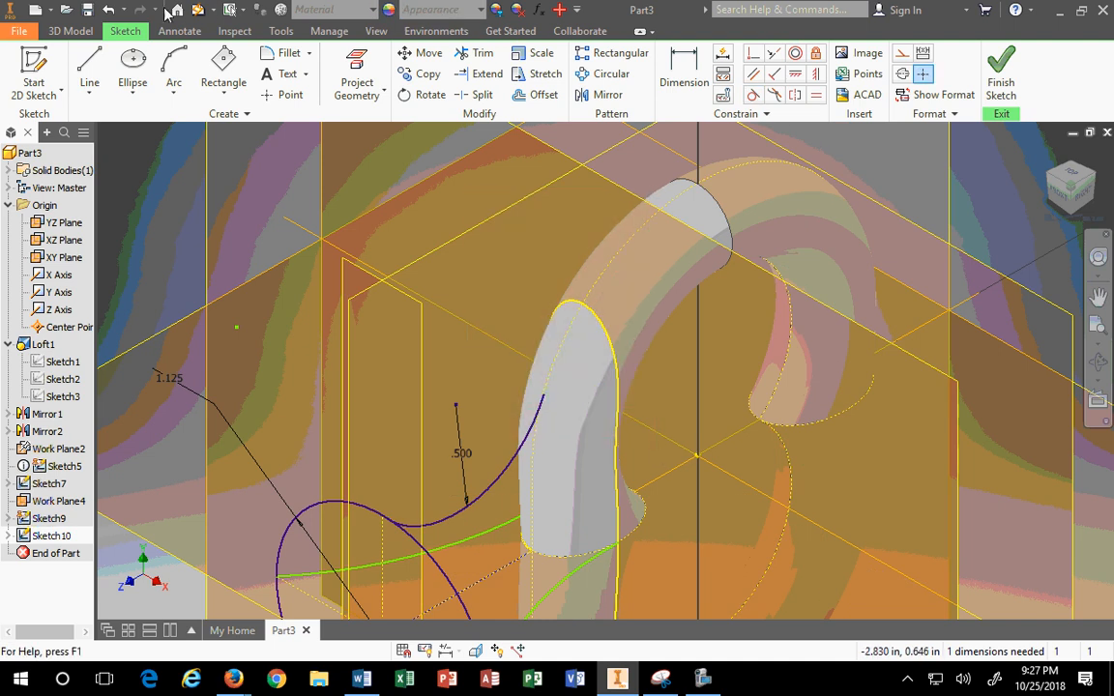
pyautogui.click(109, 10)
pyautogui.scroll(-3, 586, 393)
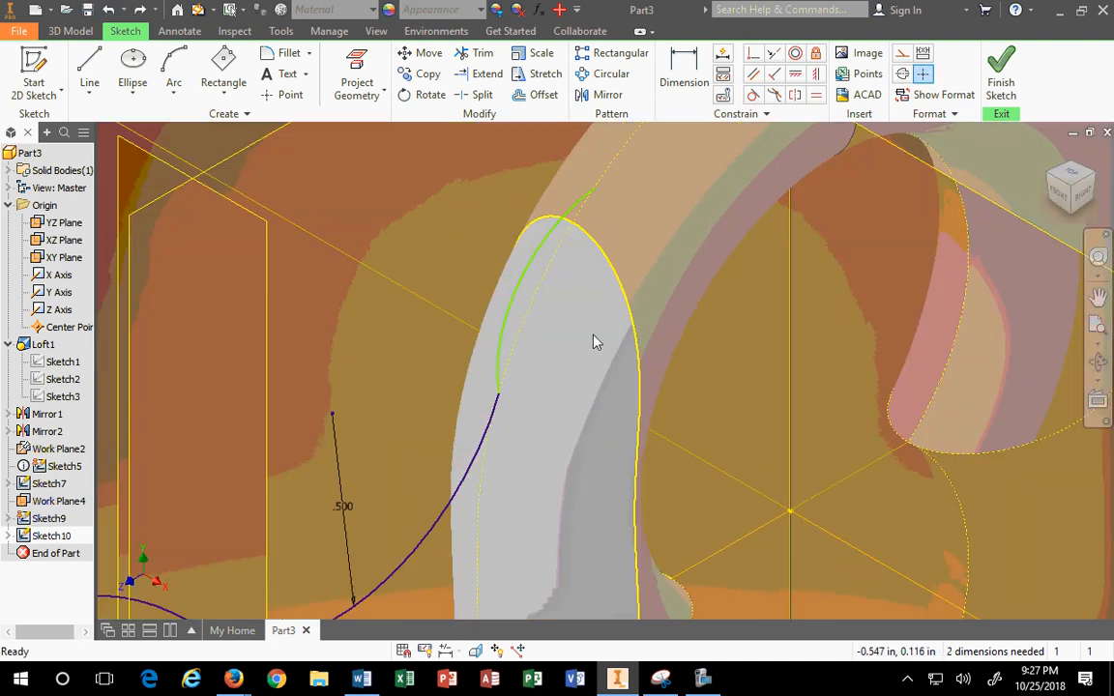
pyautogui.moveTo(525, 287); pyautogui.dragTo(507, 340)
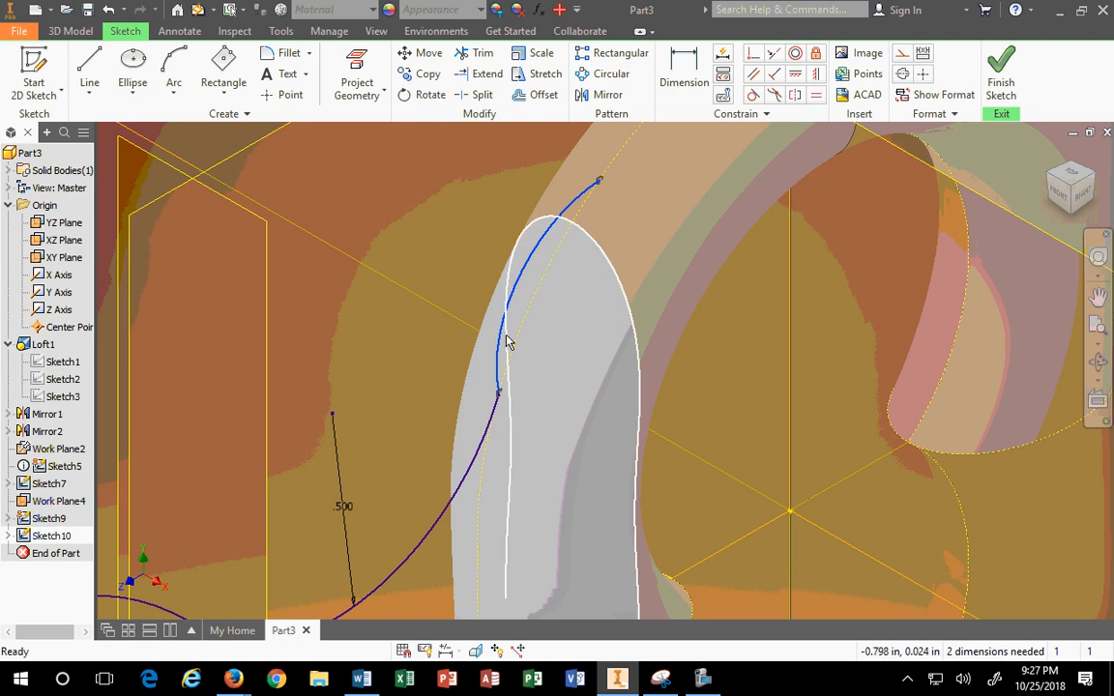
pyautogui.click(475, 466)
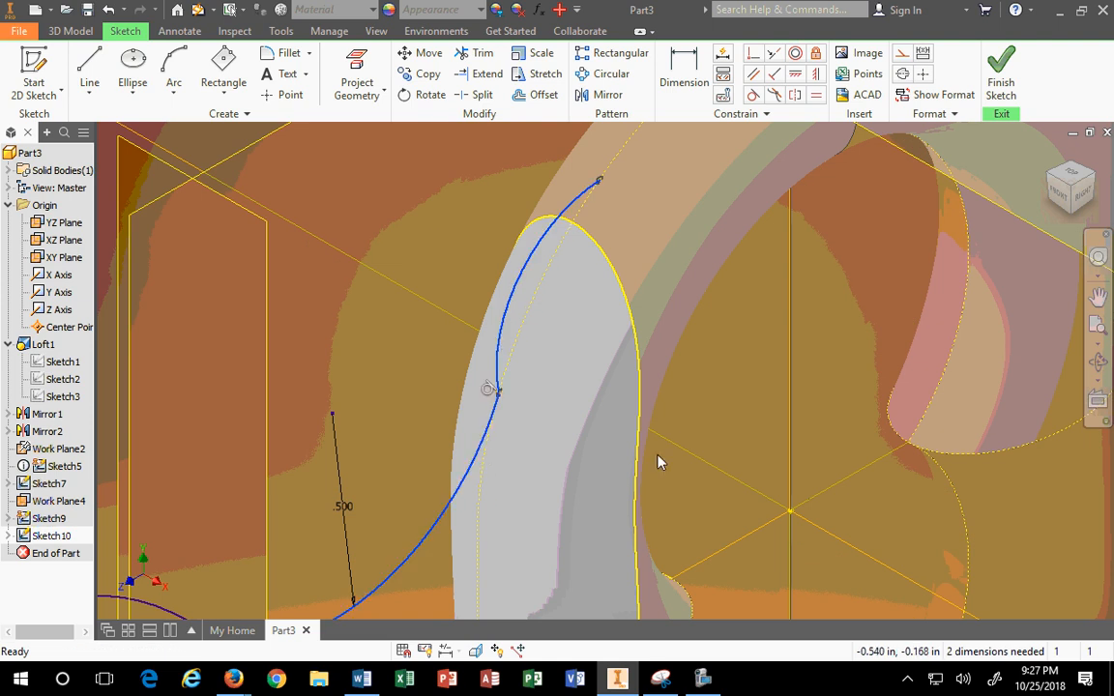
pyautogui.click(754, 96)
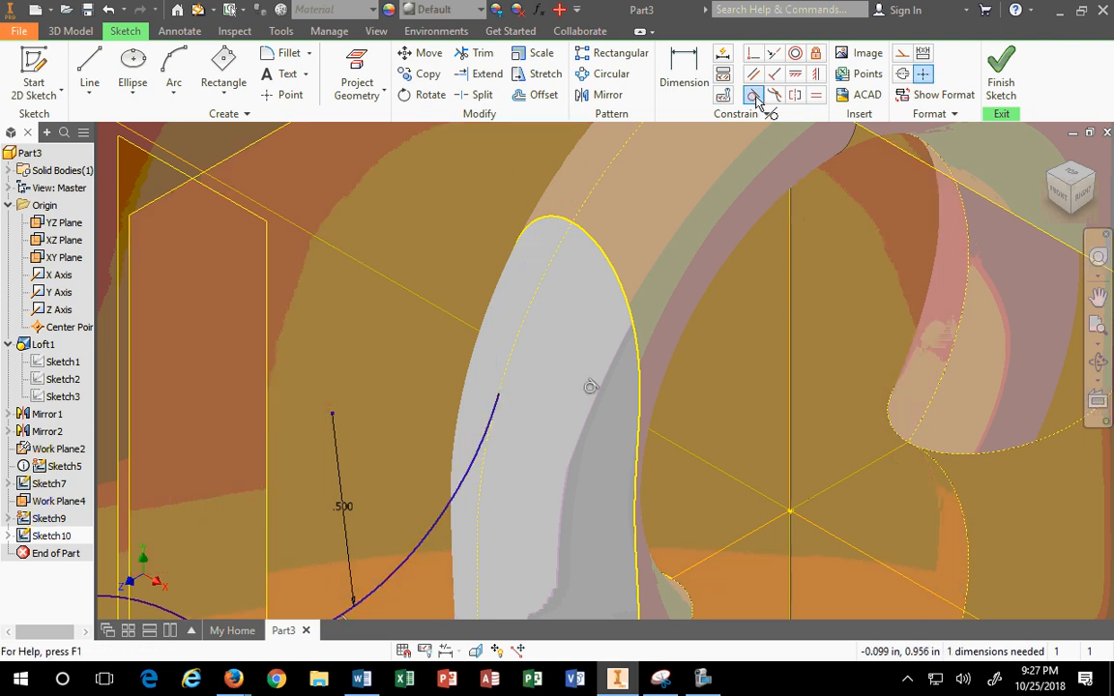
pyautogui.click(115, 10)
pyautogui.click(112, 10)
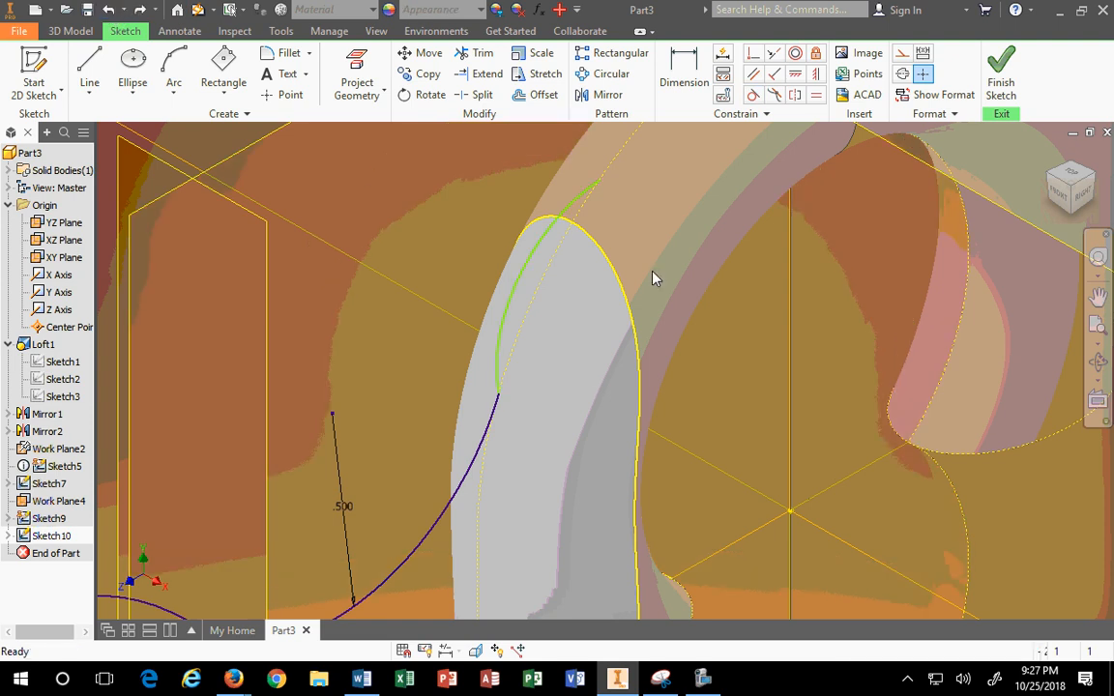
# Step: After testing constraints on the short upper arc, delete it
pyautogui.click(519, 284)
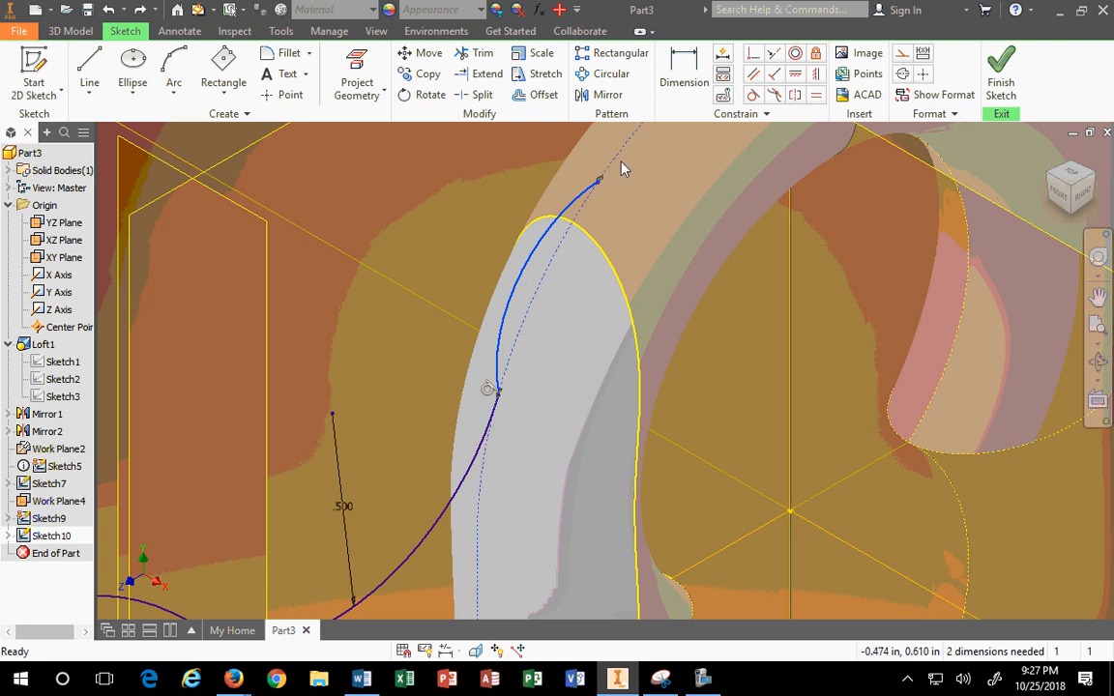
pyautogui.click(779, 56)
pyautogui.click(753, 76)
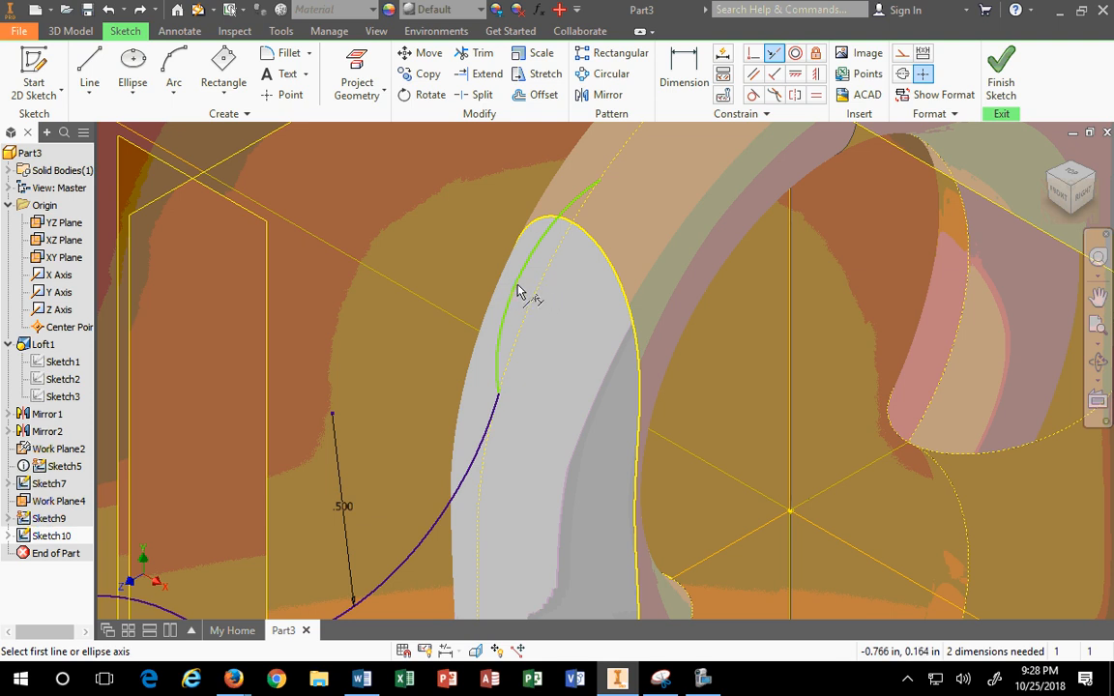
pyautogui.press('Escape')
pyautogui.moveTo(518, 289); pyautogui.dragTo(515, 348)
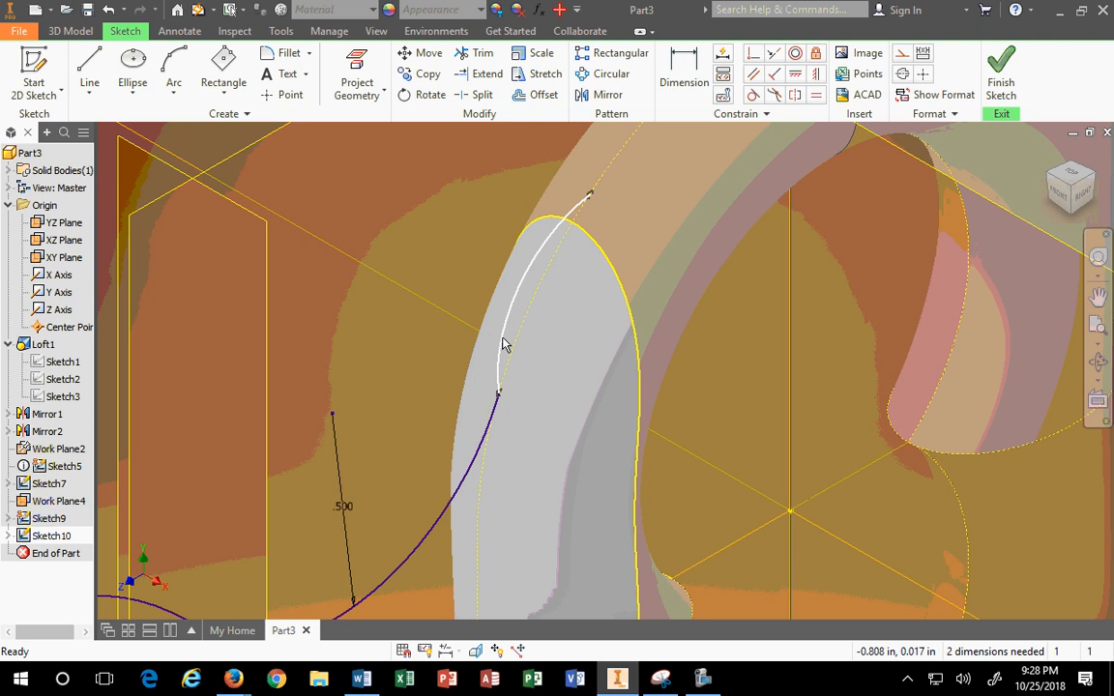
pyautogui.click(500, 324)
pyautogui.press('Delete')
pyautogui.scroll(3, 529, 401)
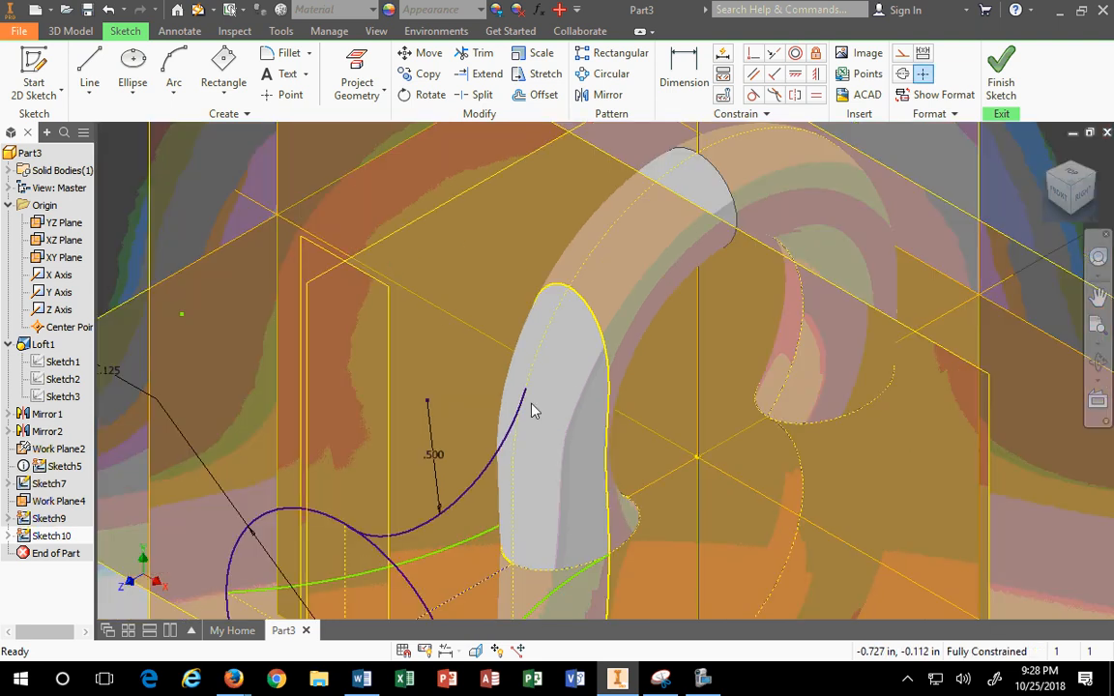
# Step: From the right view, draw a center-point circle at the origin around the ring
pyautogui.click(1083, 194)
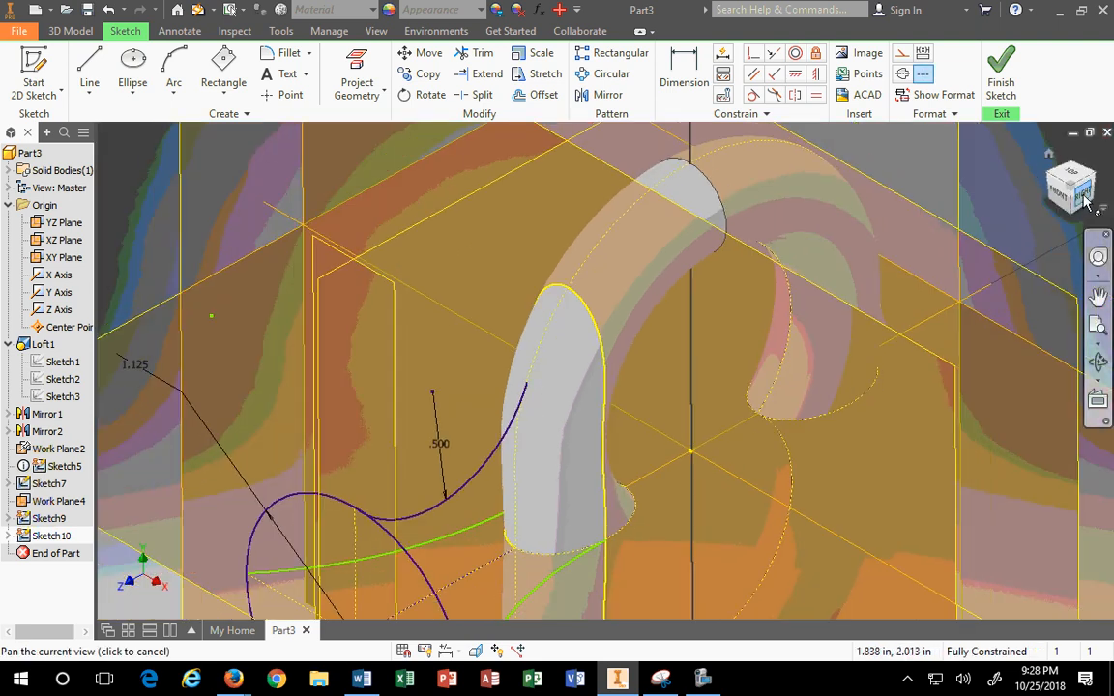
pyautogui.scroll(-4, 668, 298)
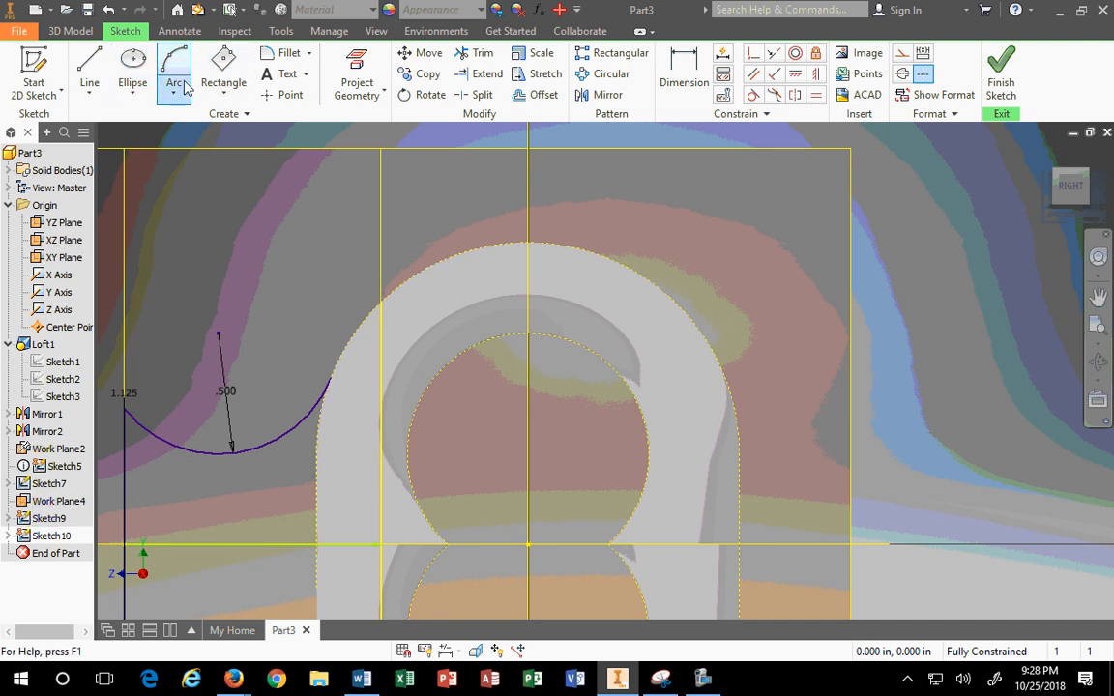
pyautogui.click(132, 93)
pyautogui.click(150, 118)
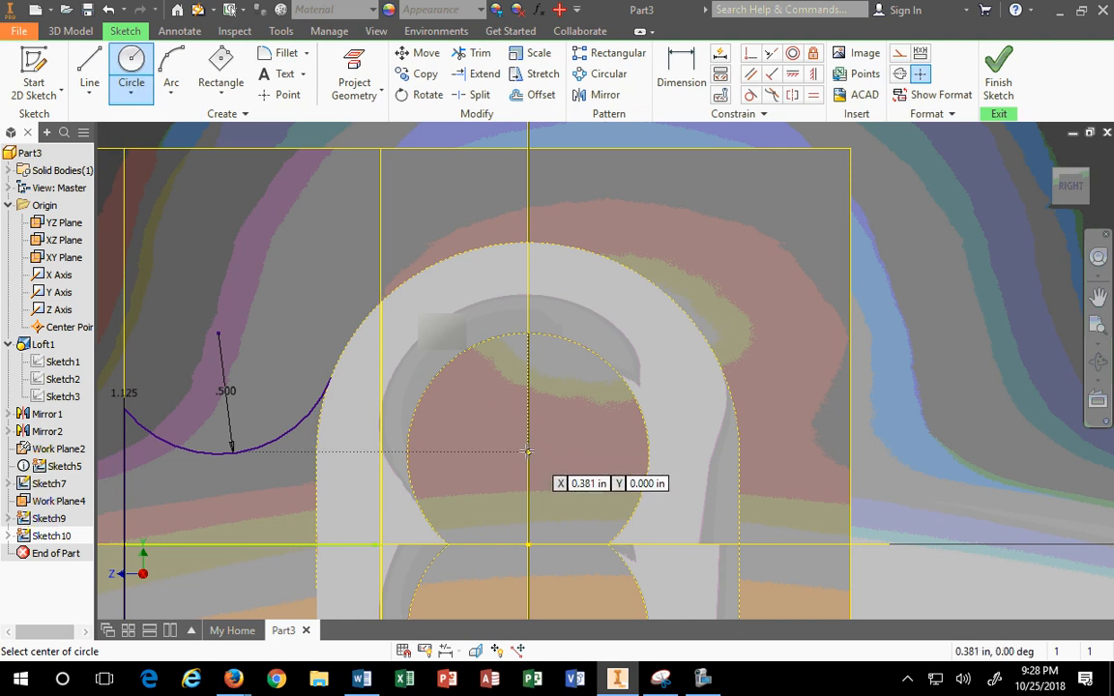
pyautogui.click(527, 451)
pyautogui.click(325, 302)
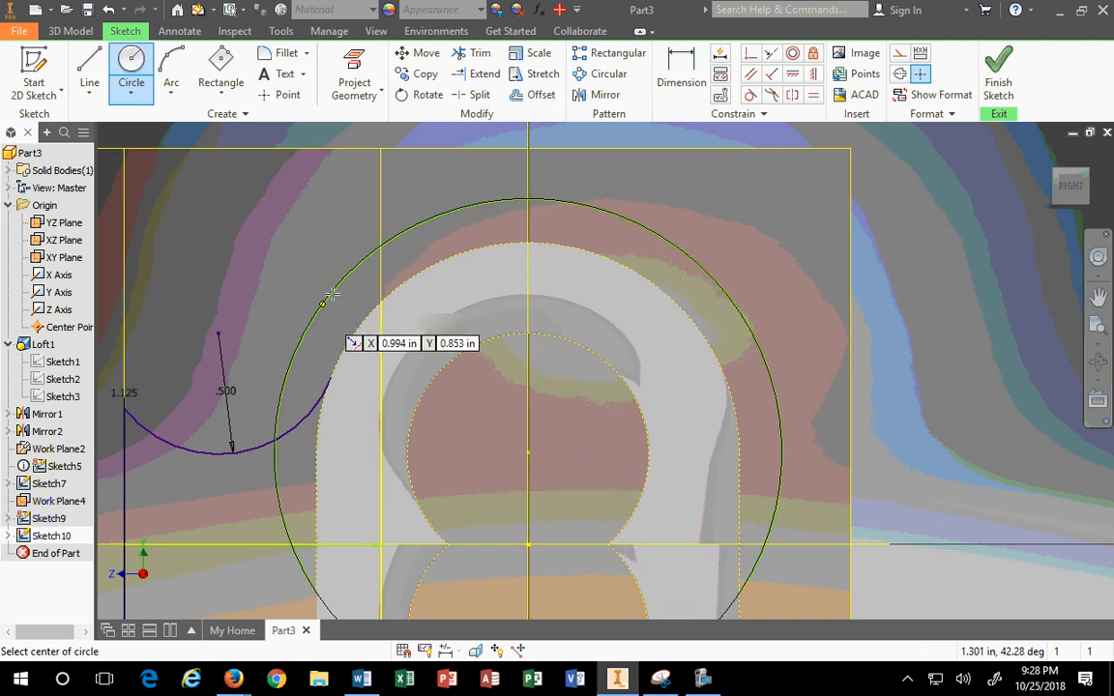
pyautogui.press('Escape')
# Step: Dimension the new circle by entering .875, giving it a 1.750 diameter
pyautogui.click(681, 72)
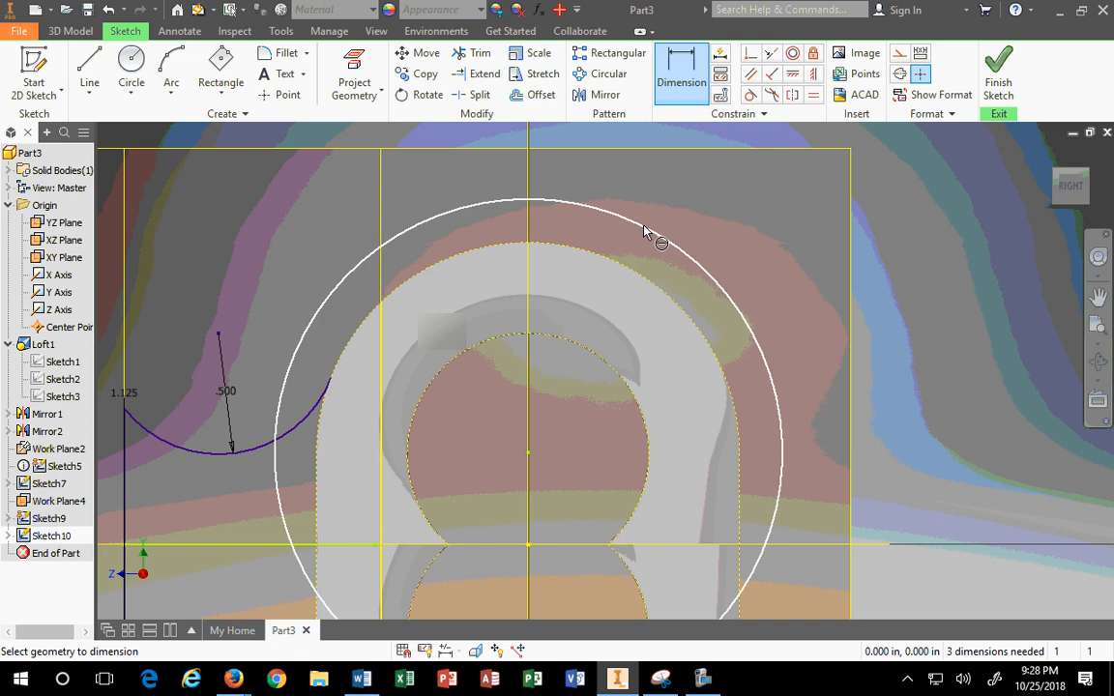
pyautogui.click(645, 230)
pyautogui.click(694, 205)
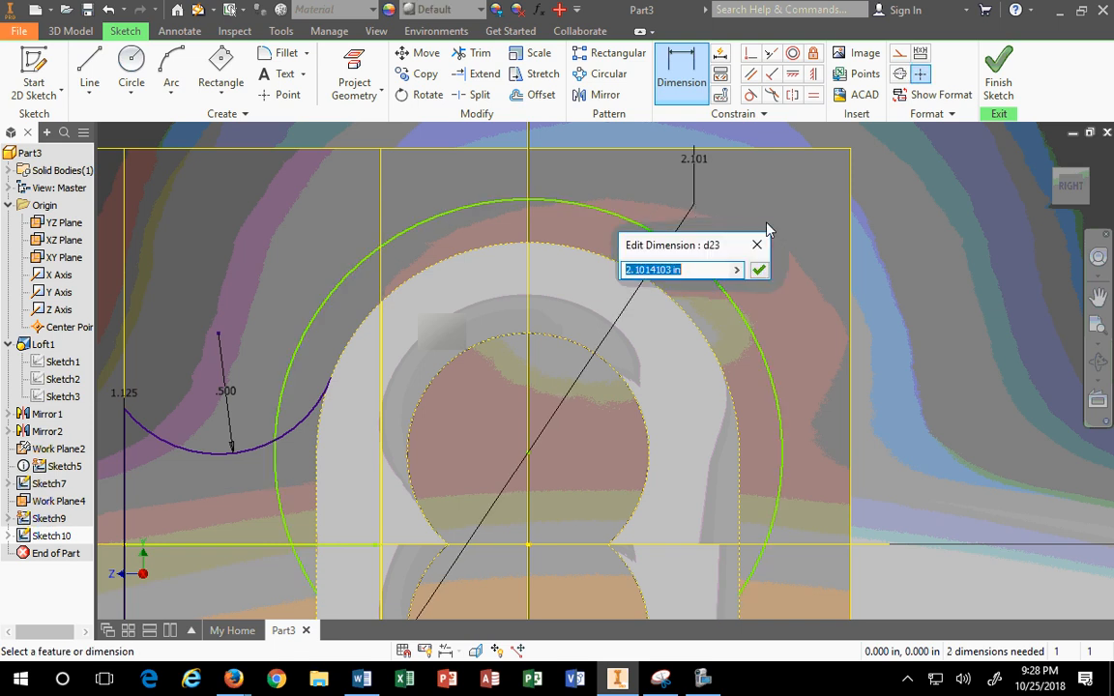
pyautogui.write('.875*2')
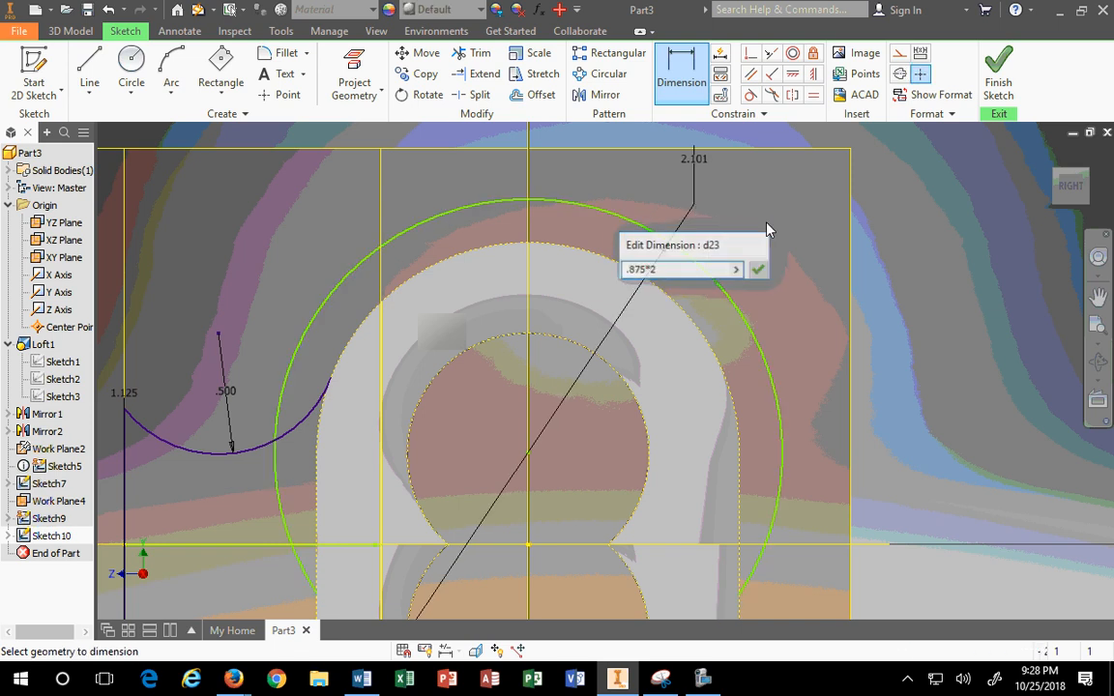
pyautogui.press('Return')
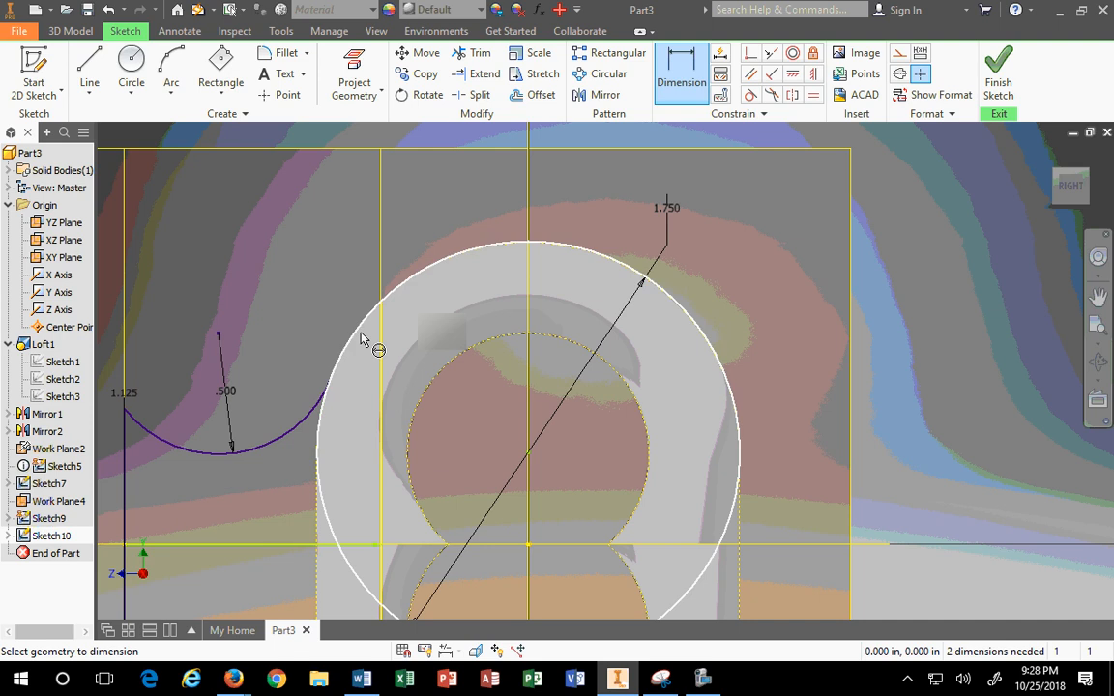
pyautogui.scroll(3, 361, 339)
pyautogui.press('Escape')
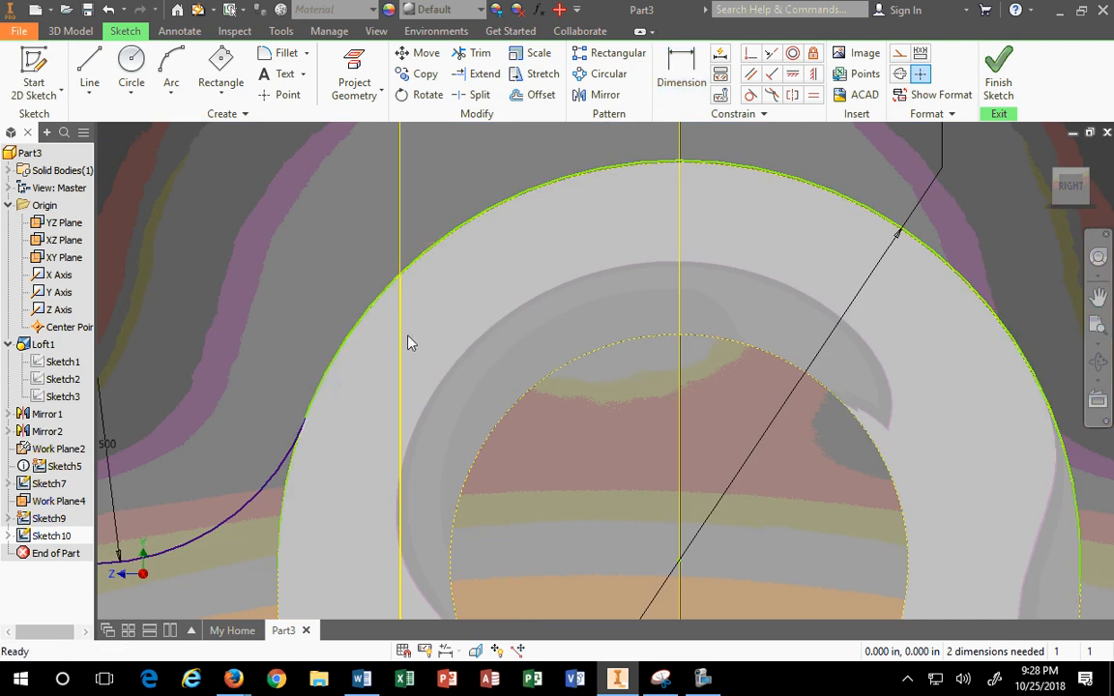
# Step: Project Work Plane4 into the sketch as a construction line
pyautogui.click(381, 89)
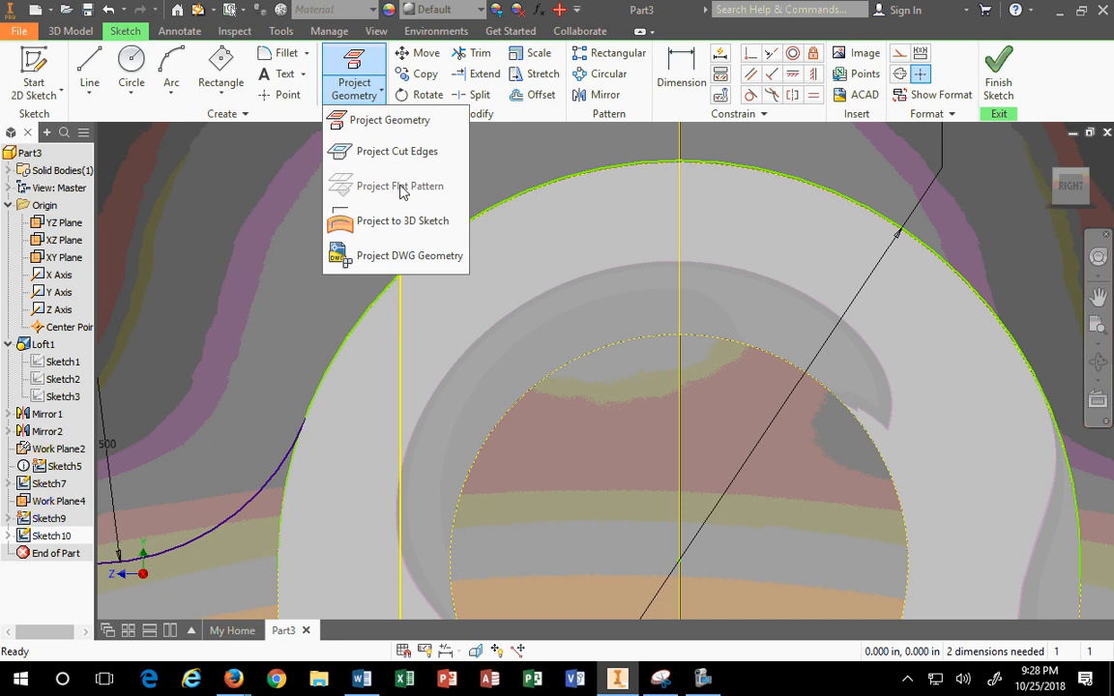
pyautogui.click(361, 119)
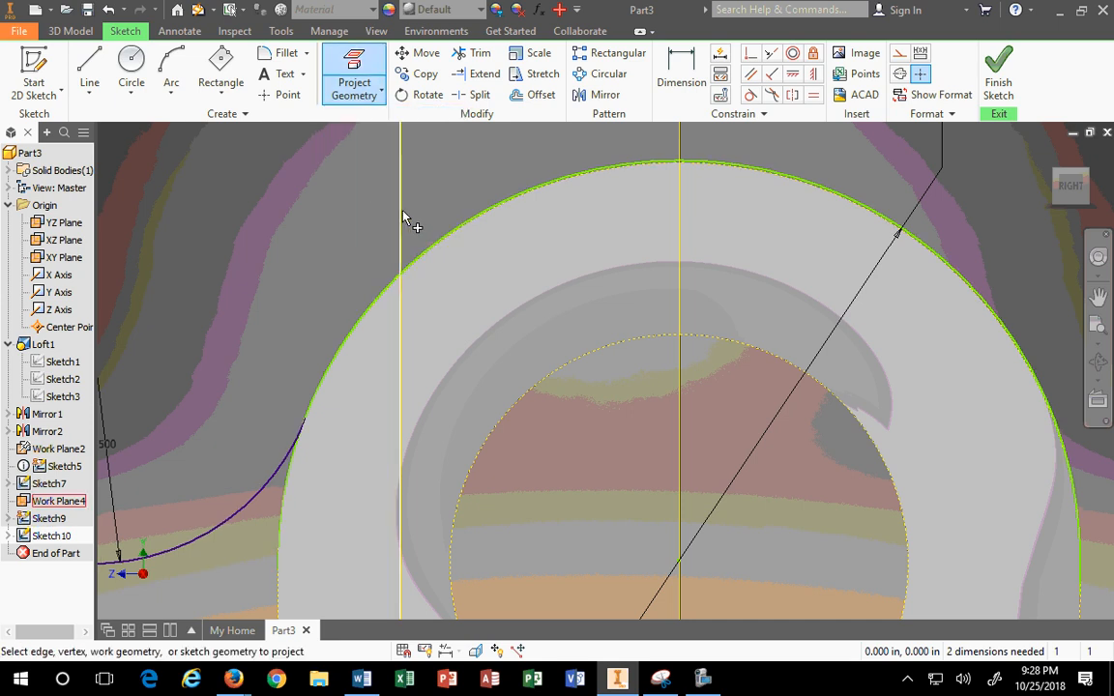
pyautogui.click(401, 218)
pyautogui.press('Escape')
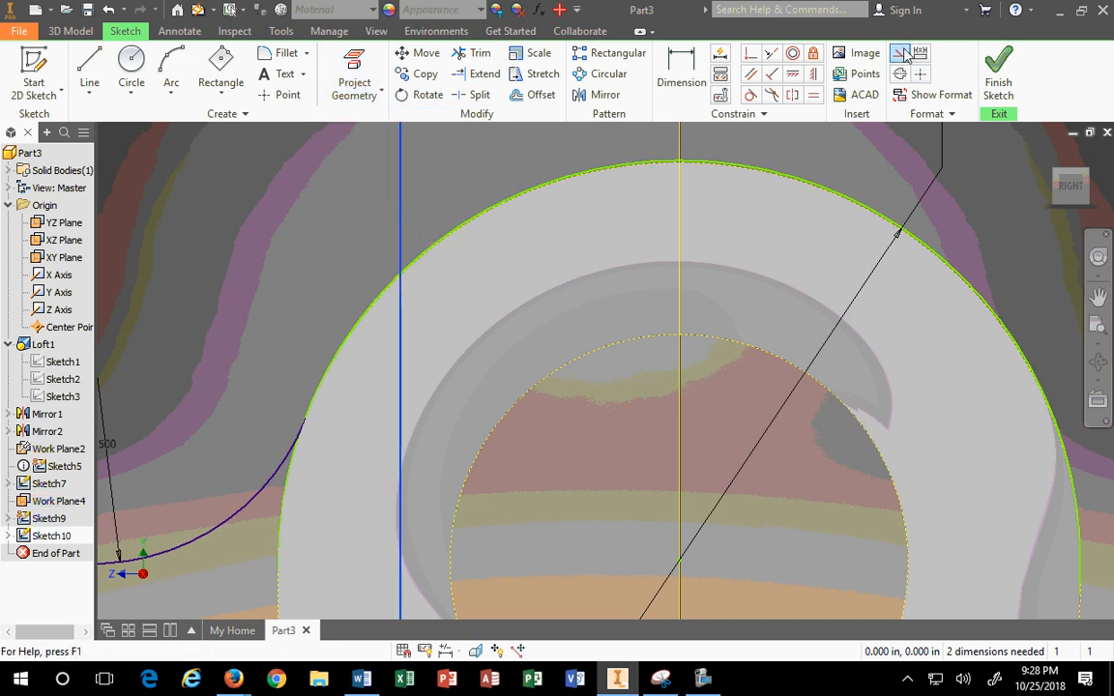
pyautogui.click(901, 54)
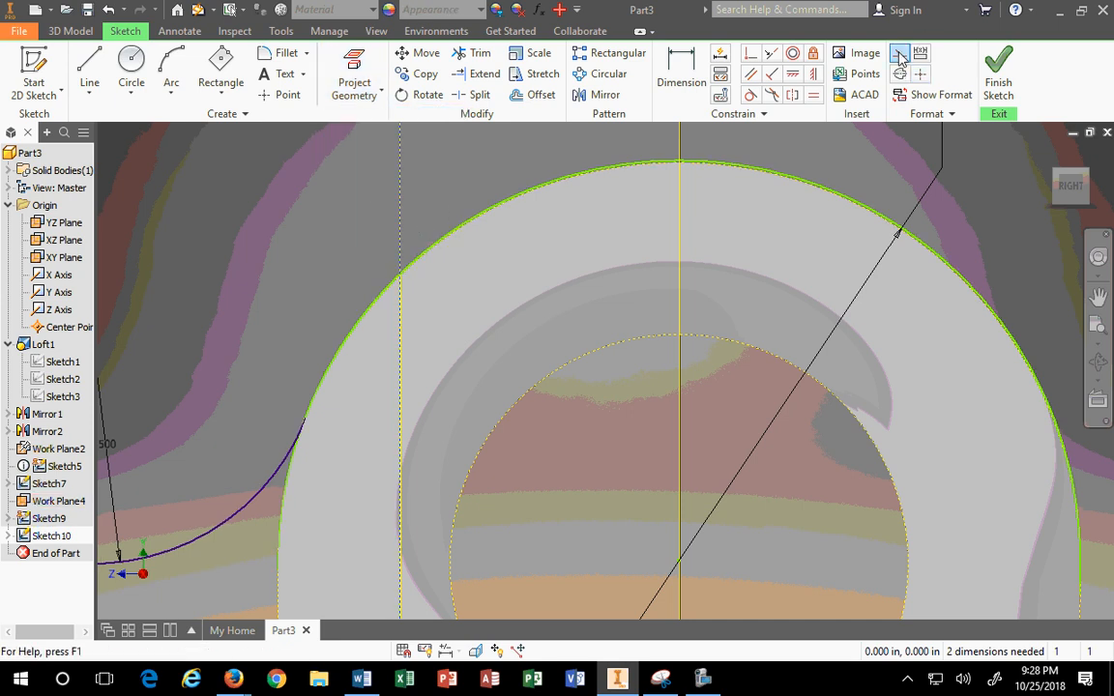
# Step: Trim the top of the 1.750 circle and delete its lower arc
pyautogui.click(472, 53)
pyautogui.click(472, 221)
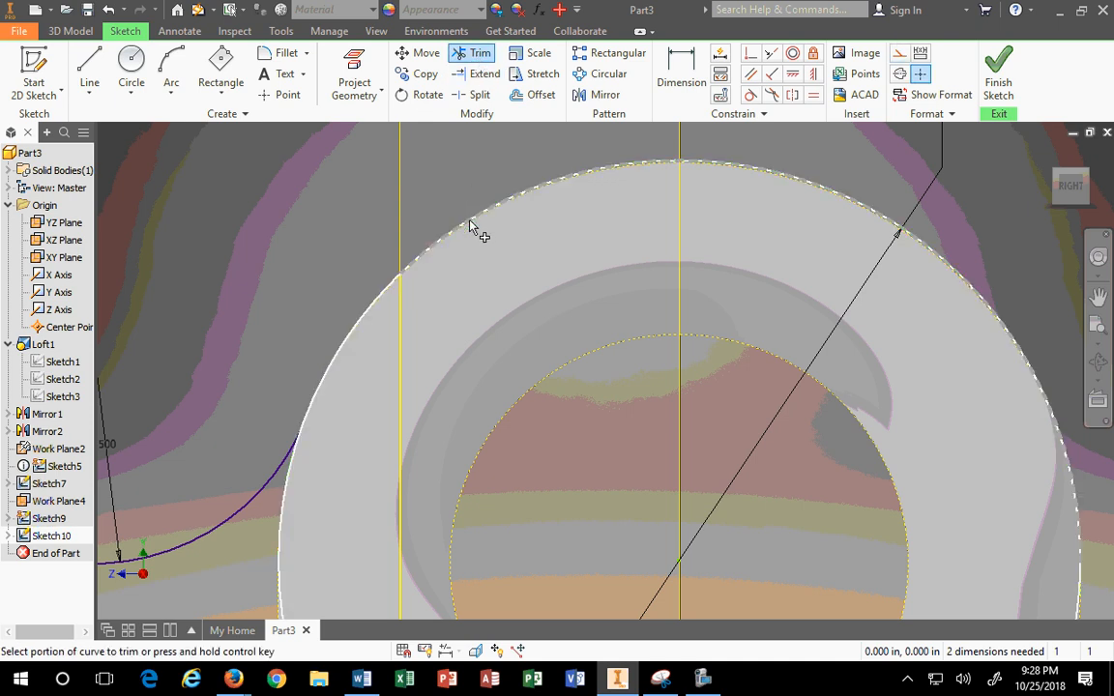
pyautogui.scroll(-3, 288, 546)
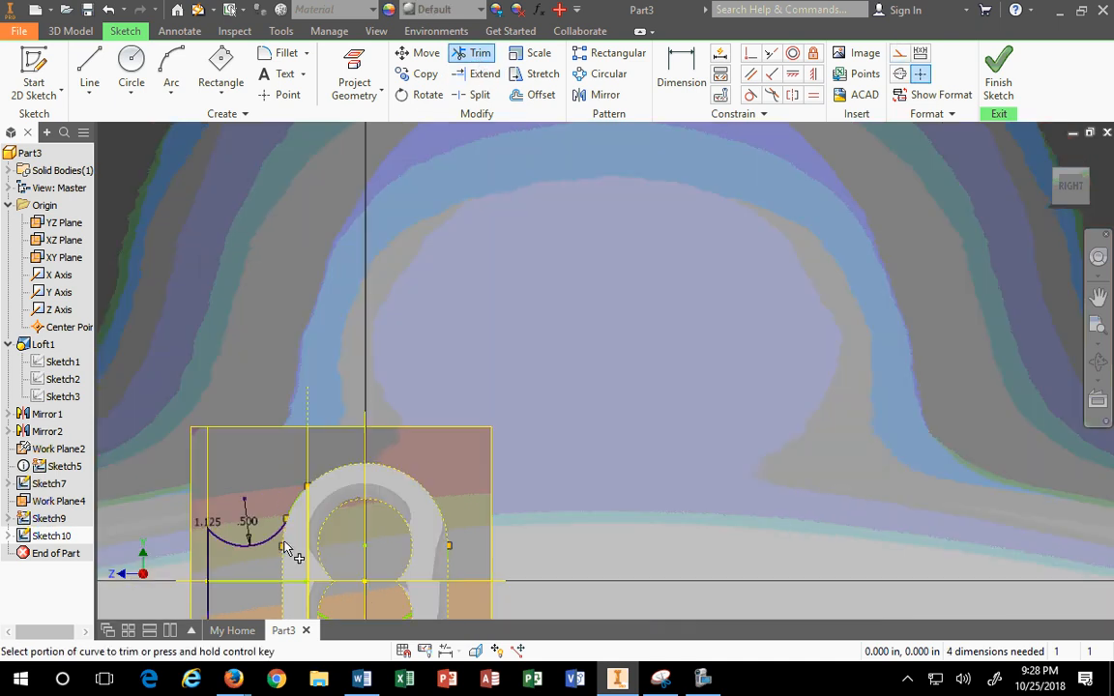
pyautogui.scroll(2, 308, 588)
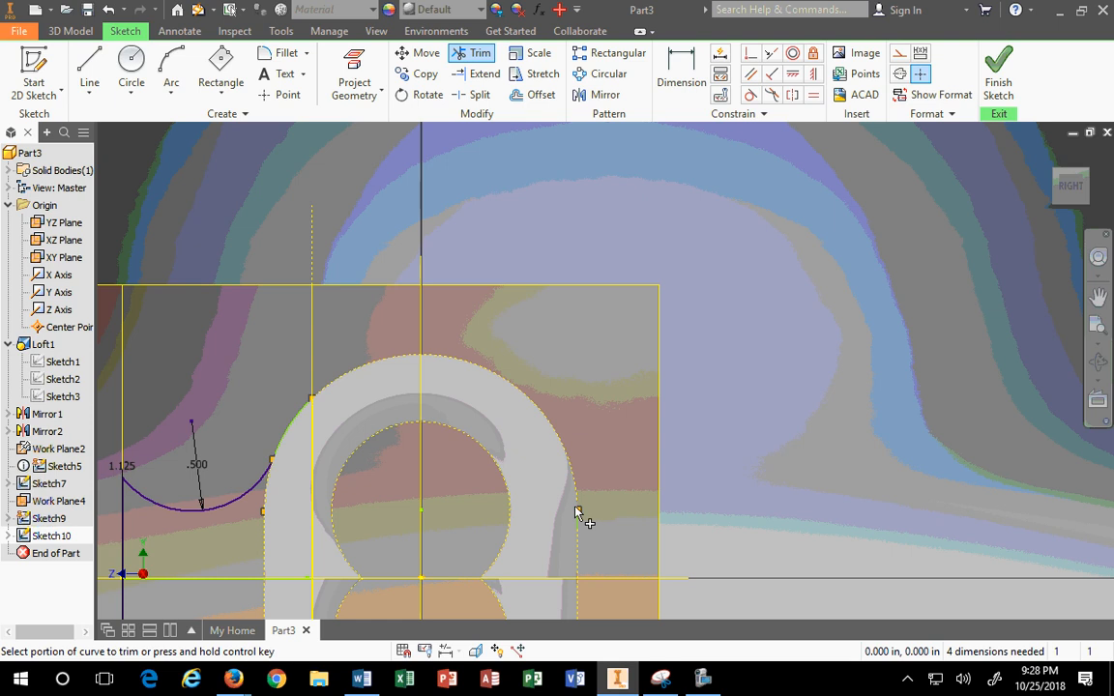
pyautogui.press('Escape')
pyautogui.scroll(-2, 433, 400)
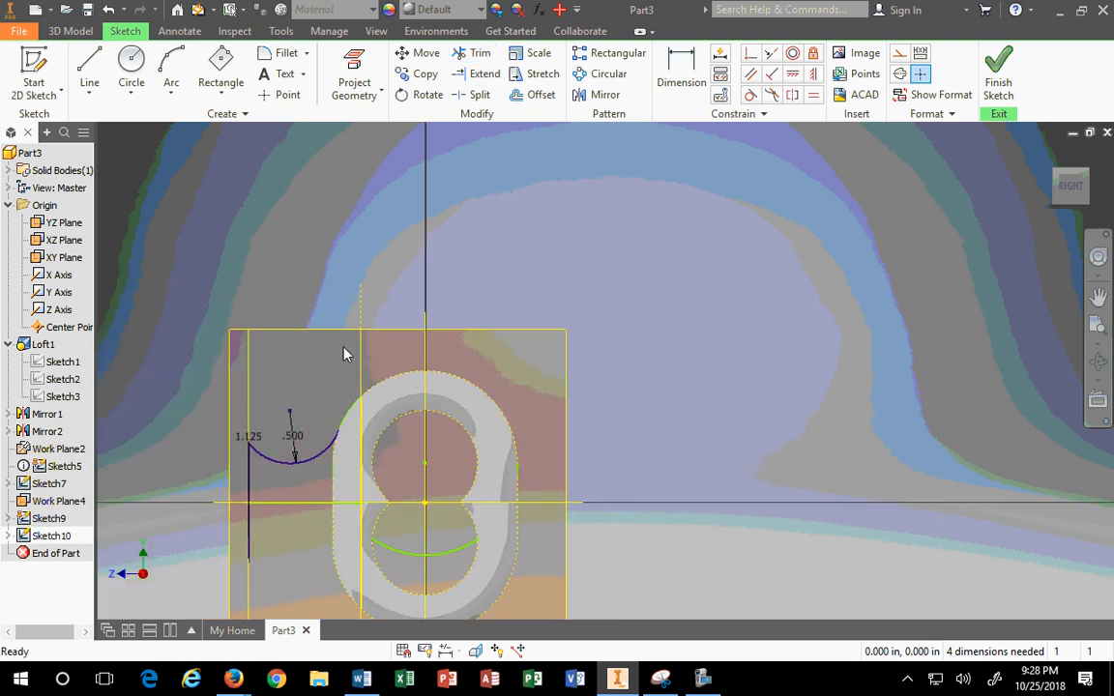
pyautogui.click(403, 550)
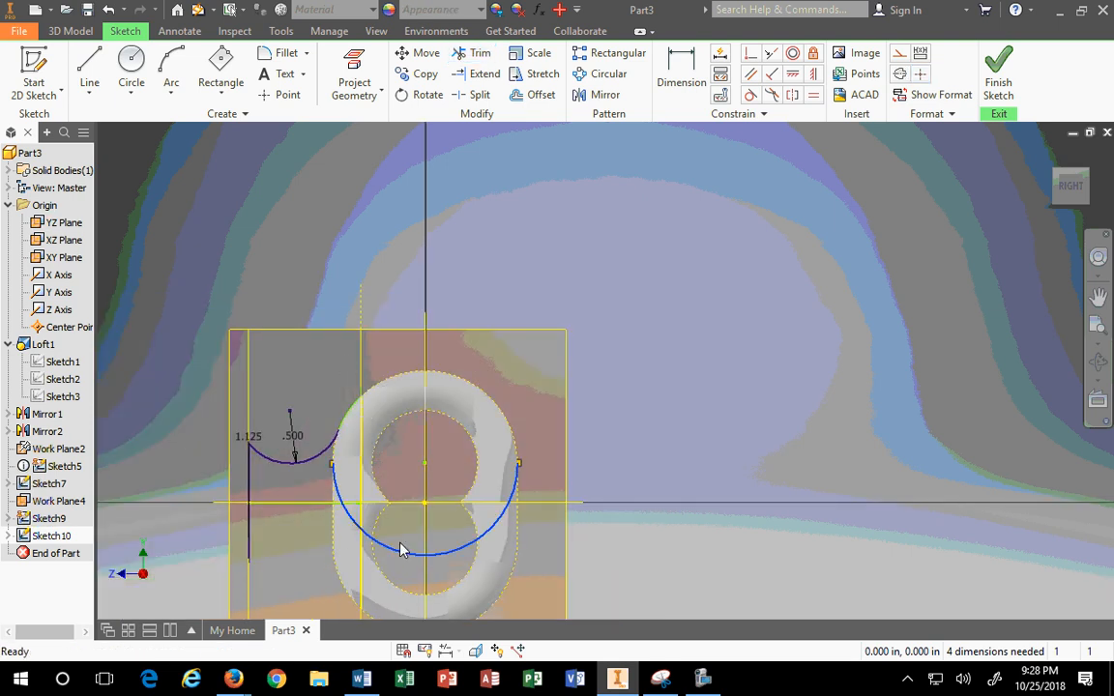
pyautogui.press('Delete')
pyautogui.moveTo(227, 327); pyautogui.dragTo(377, 459)
# Step: Select the arc and the slot-side line and apply a Tangent constraint
pyautogui.scroll(-3, 319, 453)
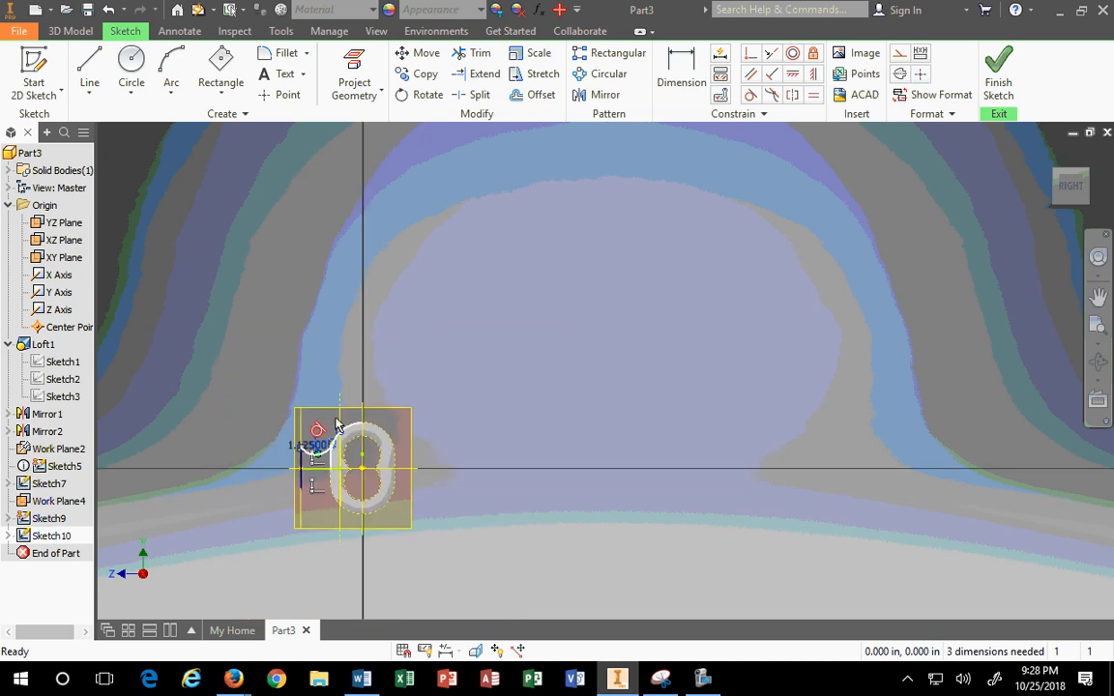
pyautogui.scroll(10, 333, 513)
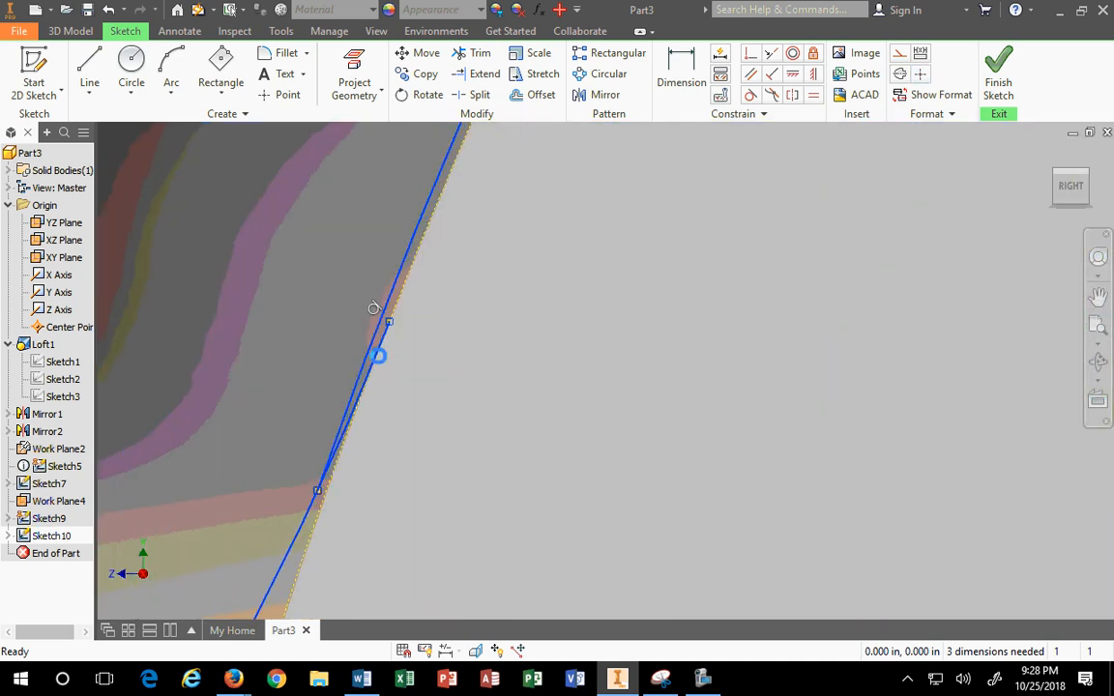
pyautogui.scroll(3, 361, 437)
pyautogui.click(360, 415)
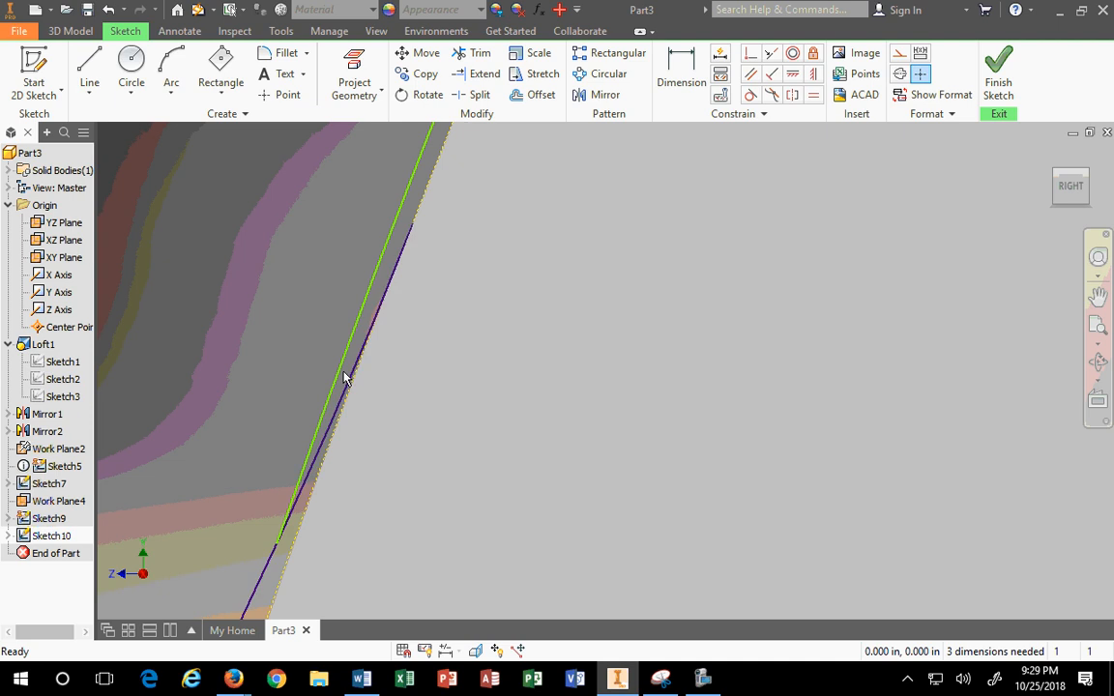
pyautogui.click(342, 364)
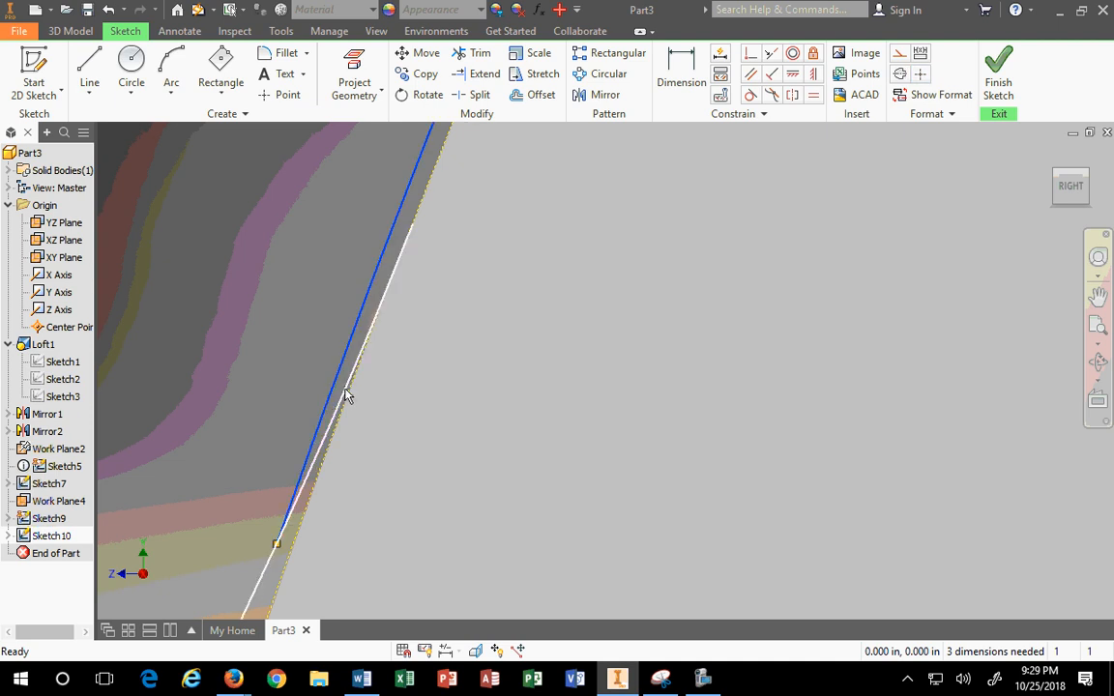
pyautogui.keyDown('ctrl'); pyautogui.click(346, 399); pyautogui.keyUp('ctrl')
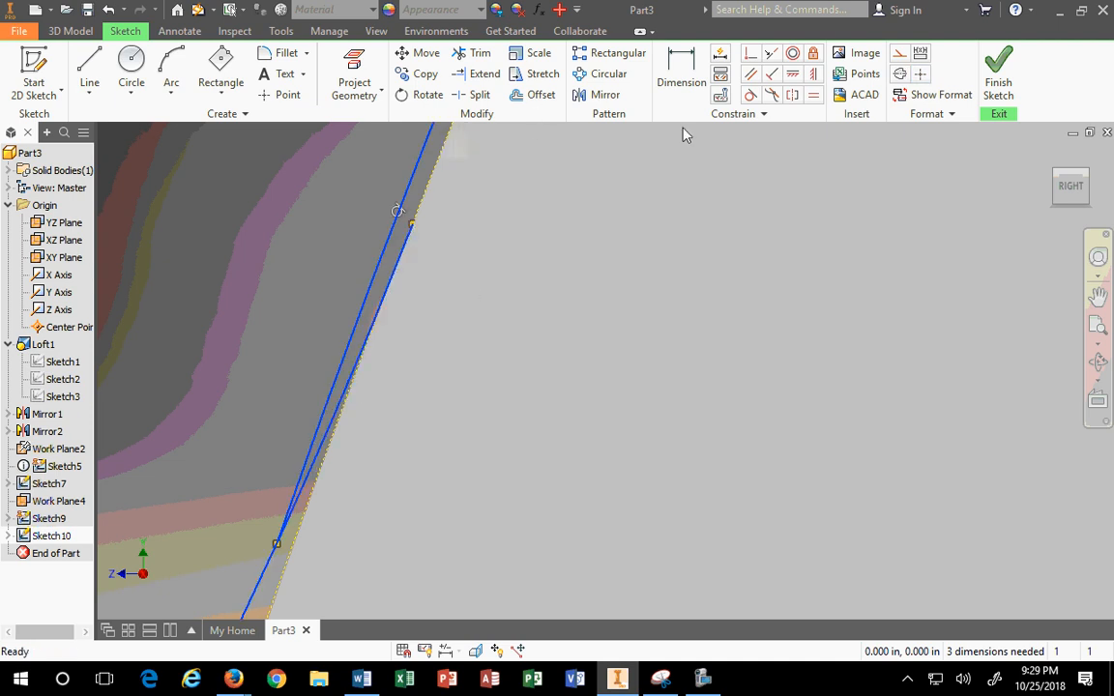
pyautogui.click(752, 97)
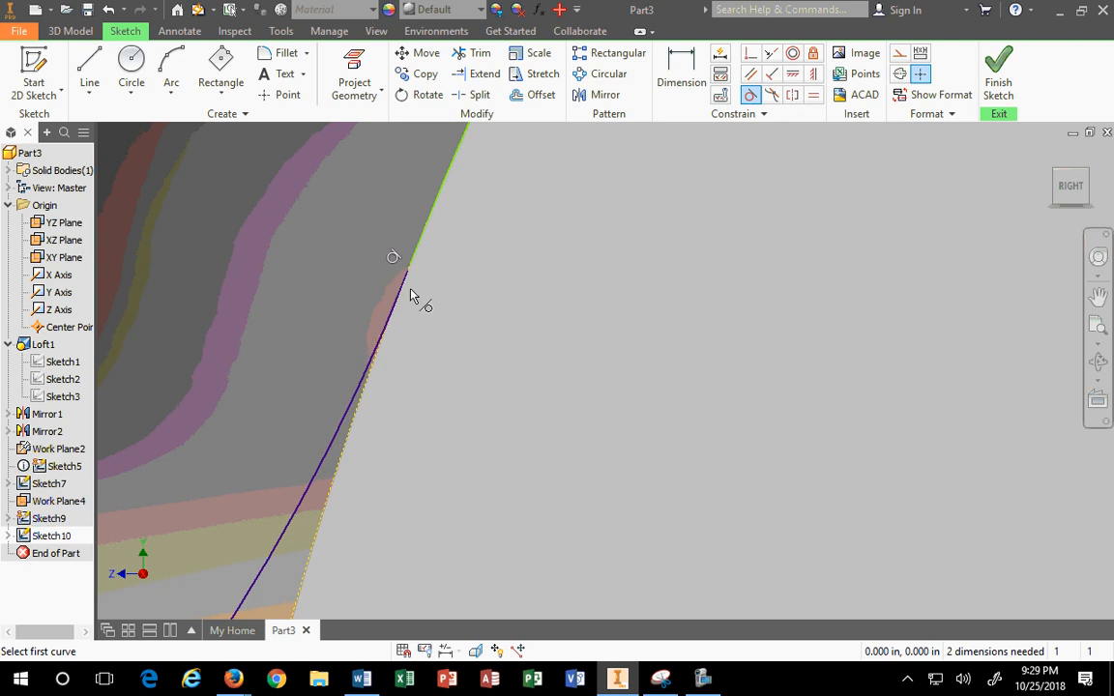
pyautogui.scroll(3, 411, 295)
pyautogui.press('Escape')
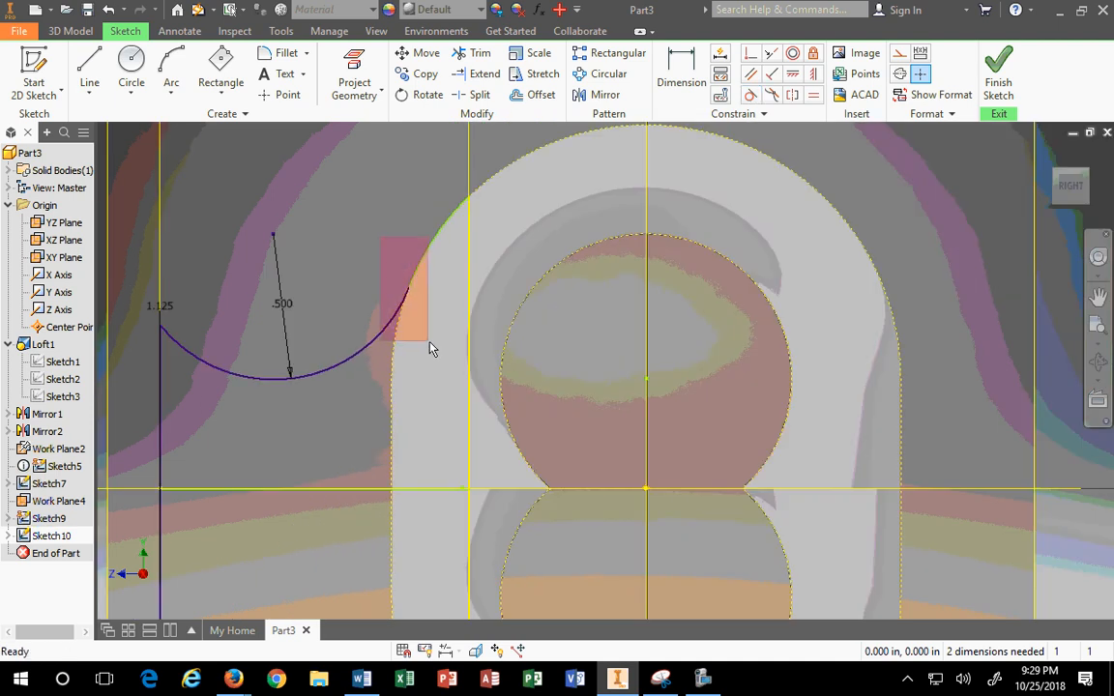
# Step: Zoom in and slide the line's endpoint down along the angled edge
pyautogui.scroll(2, 416, 286)
pyautogui.scroll(-6, 397, 323)
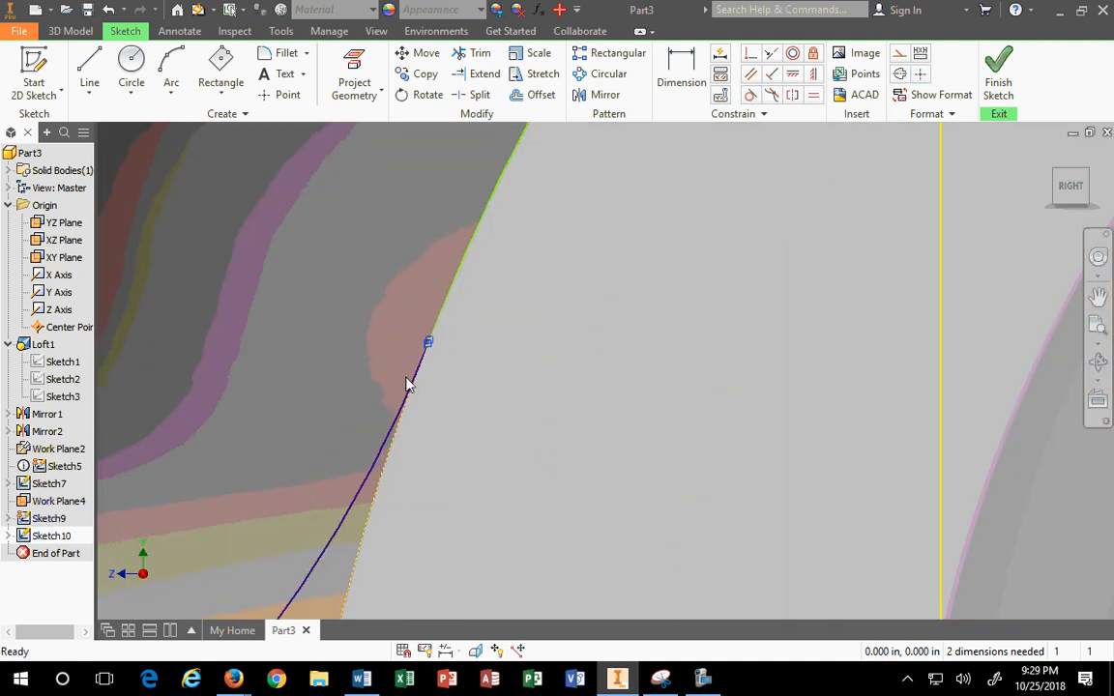
pyautogui.scroll(-4, 426, 341)
pyautogui.scroll(-4, 465, 333)
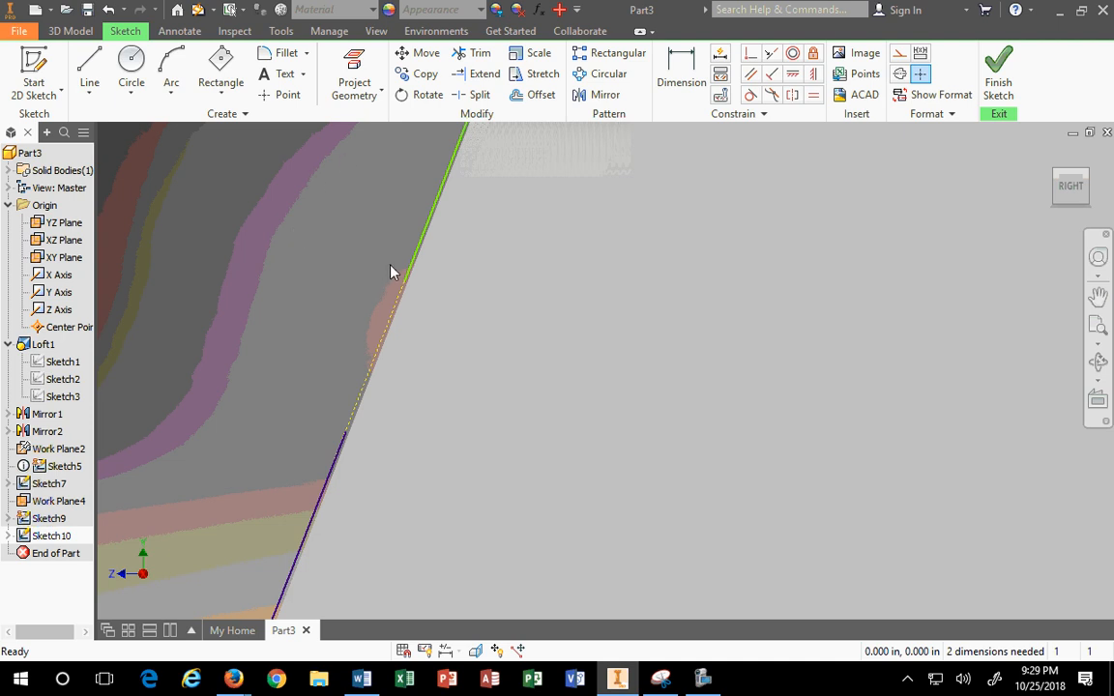
pyautogui.moveTo(406, 290); pyautogui.dragTo(388, 333)
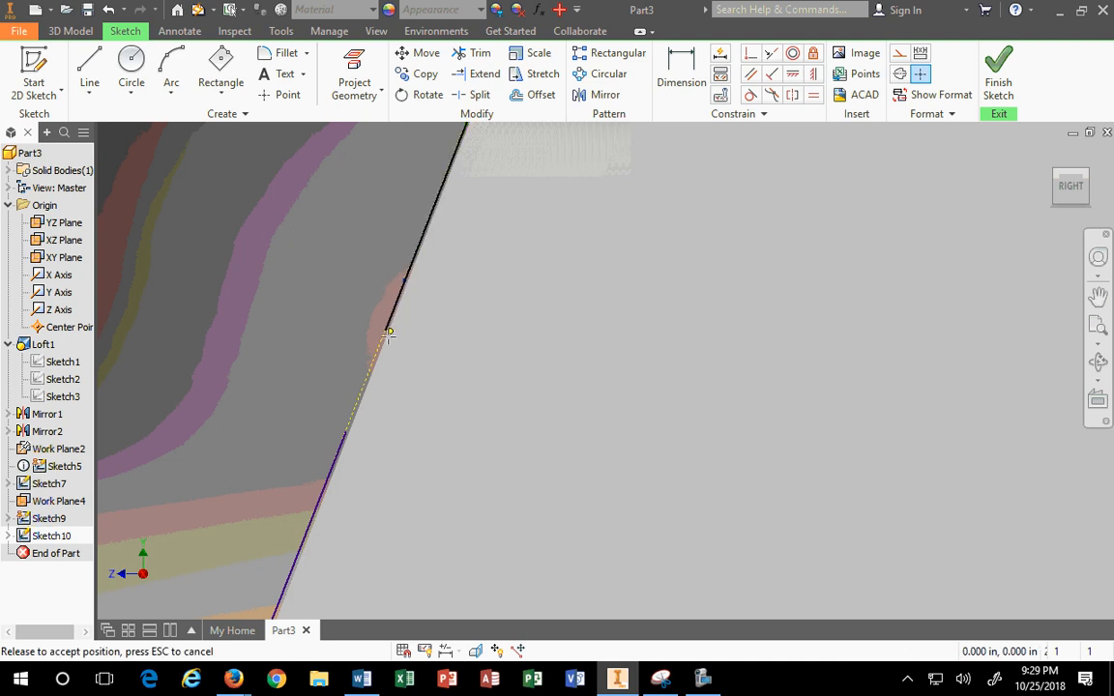
pyautogui.moveTo(360, 430)
pyautogui.mouseDown()
pyautogui.moveTo(351, 454)
pyautogui.moveTo(387, 329)
pyautogui.moveTo(346, 432)
pyautogui.mouseUp()
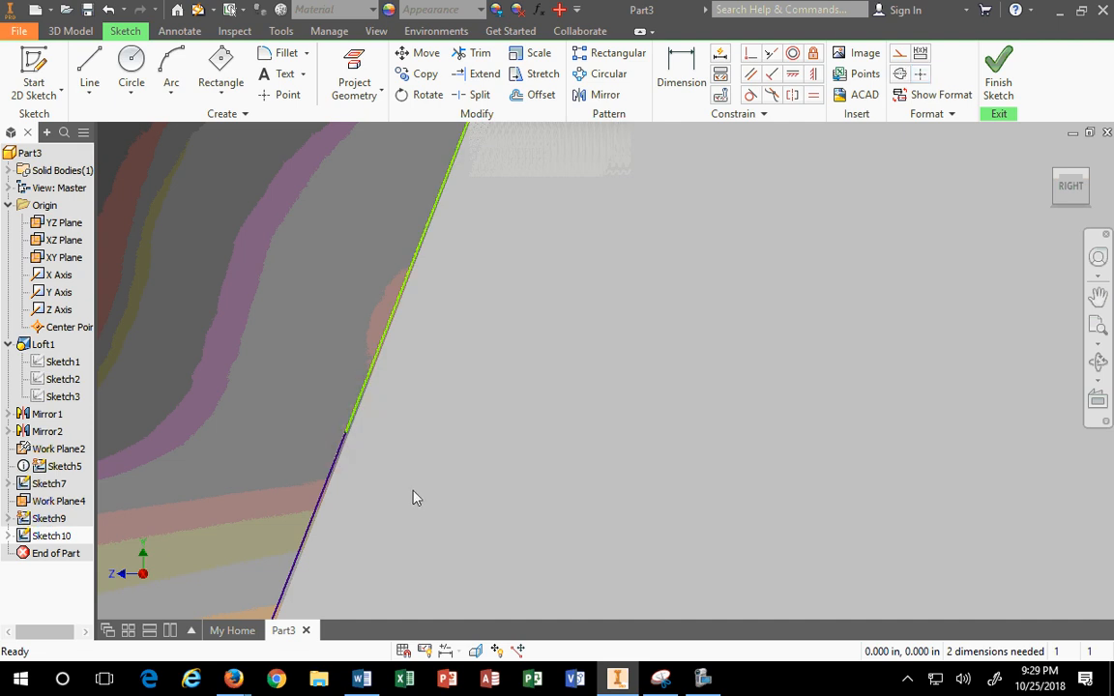
pyautogui.scroll(5, 365, 450)
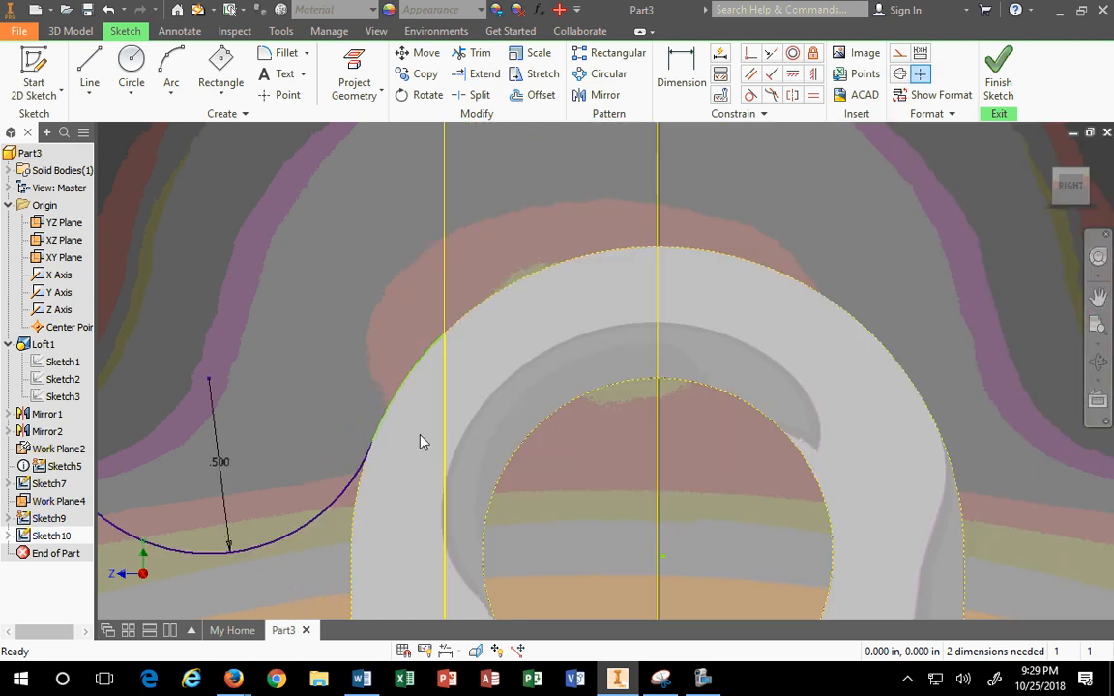
pyautogui.scroll(4, 421, 442)
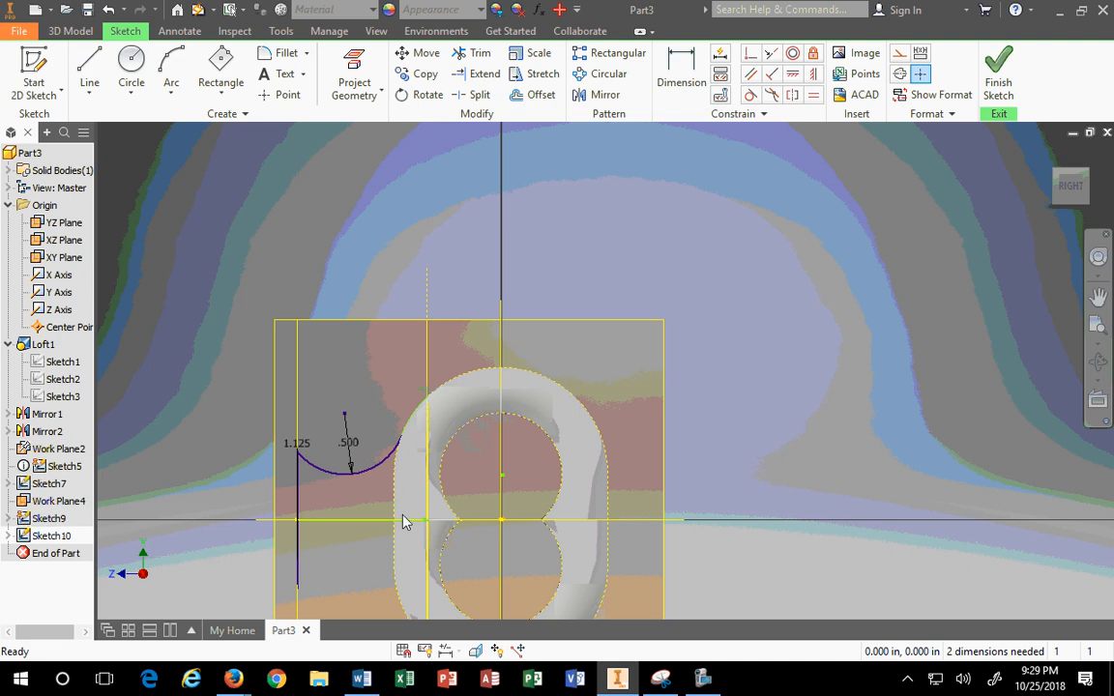
# Step: Project the horizontal axis line through the origin and set it to Construction
pyautogui.moveTo(687, 484)
pyautogui.mouseDown(button='middle')
pyautogui.moveTo(715, 334)
pyautogui.moveTo(740, 280)
pyautogui.mouseUp(button='middle')
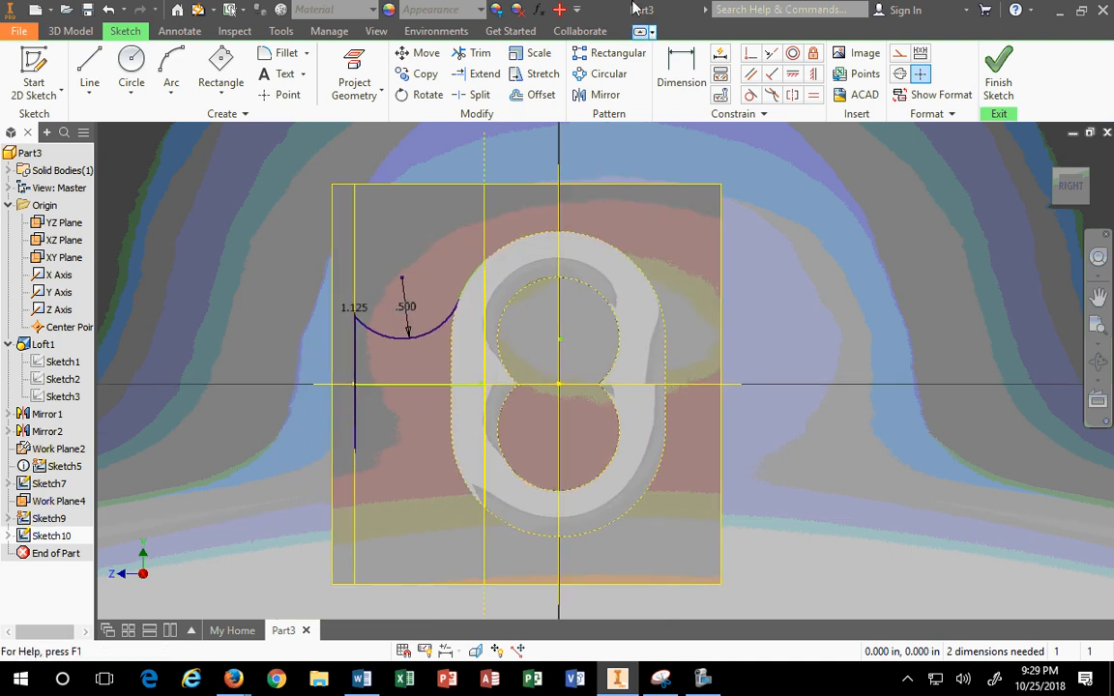
pyautogui.moveTo(331, 287)
pyautogui.mouseDown()
pyautogui.moveTo(332, 373)
pyautogui.moveTo(362, 452)
pyautogui.mouseUp()
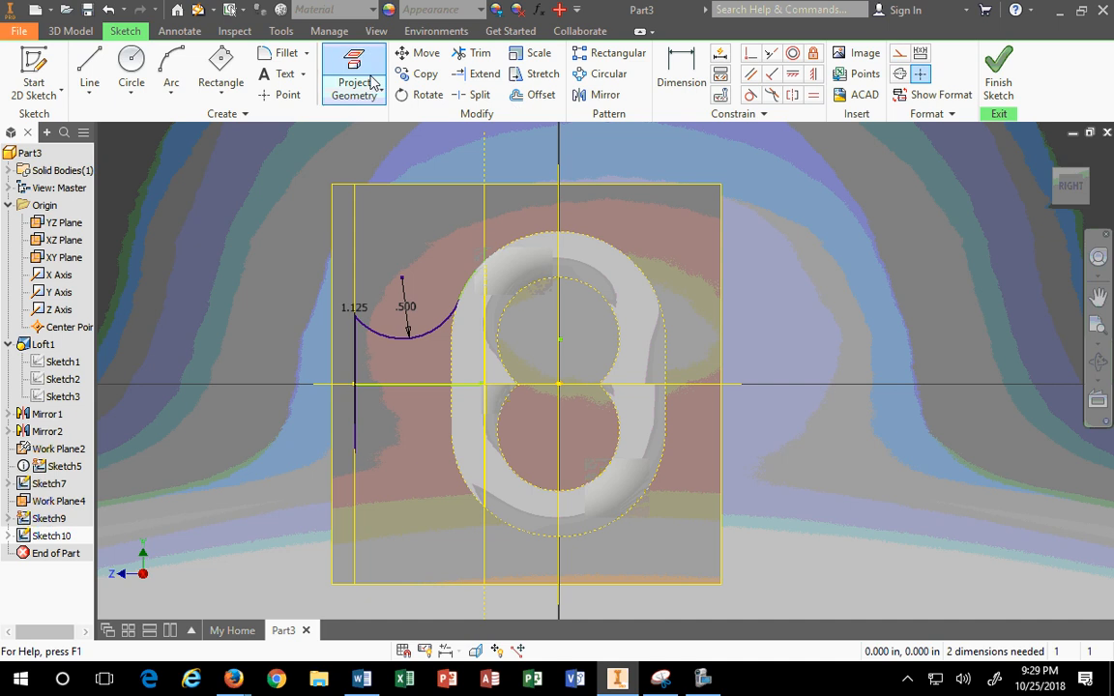
pyautogui.click(477, 74)
pyautogui.press('Escape')
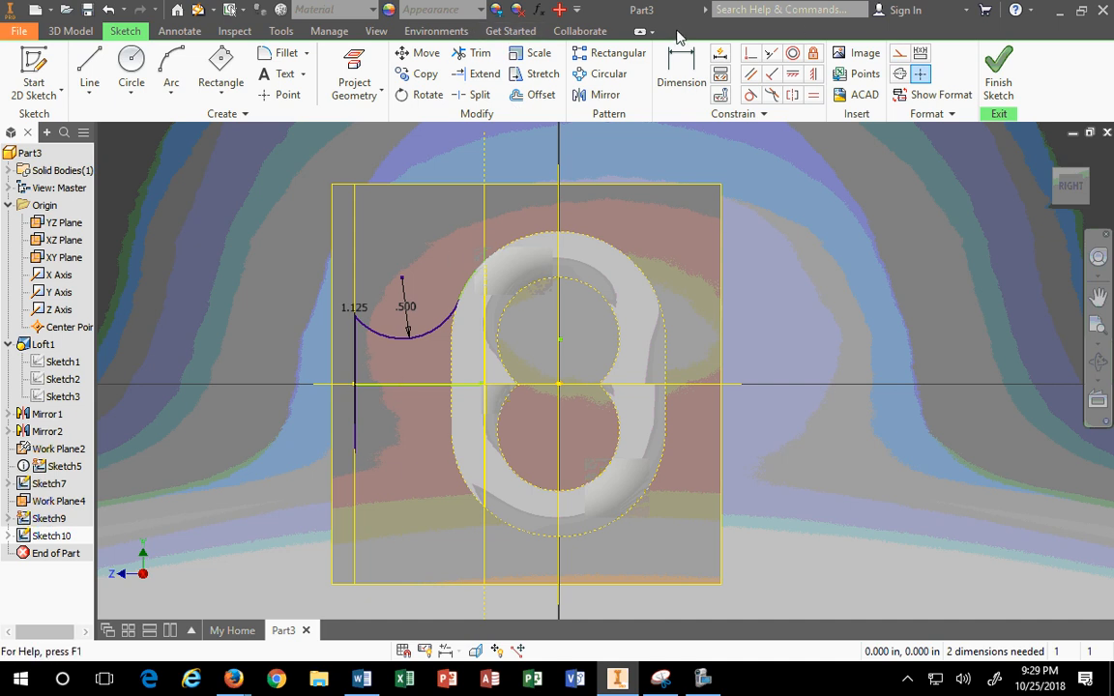
pyautogui.click(334, 81)
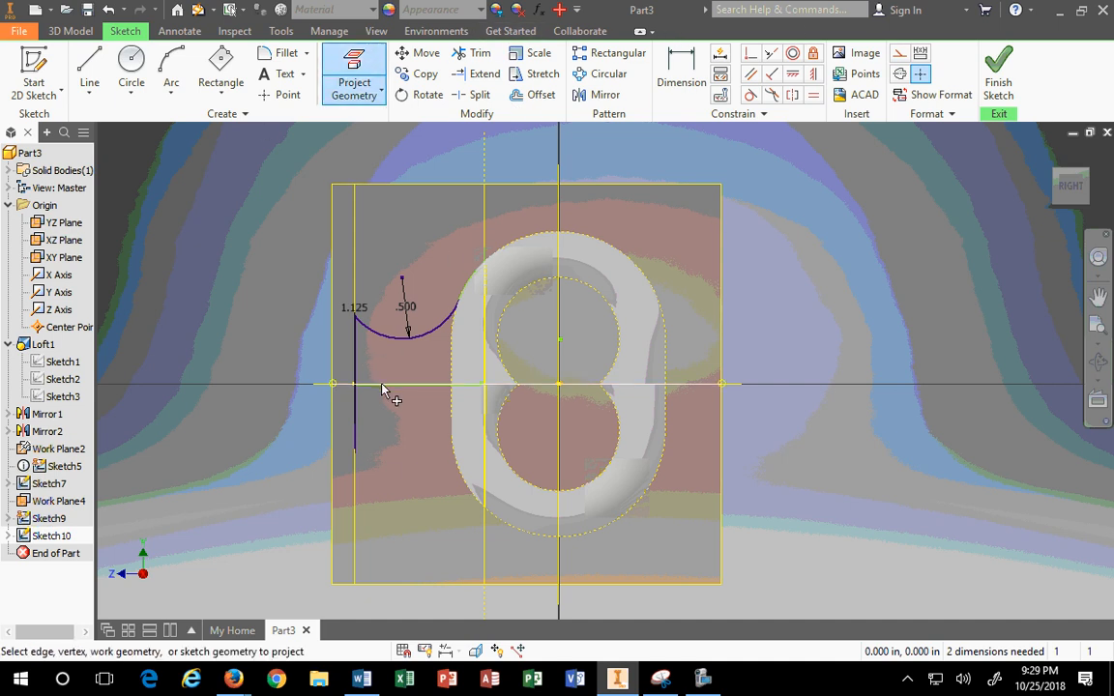
pyautogui.press('Escape')
pyautogui.moveTo(224, 348); pyautogui.dragTo(918, 410)
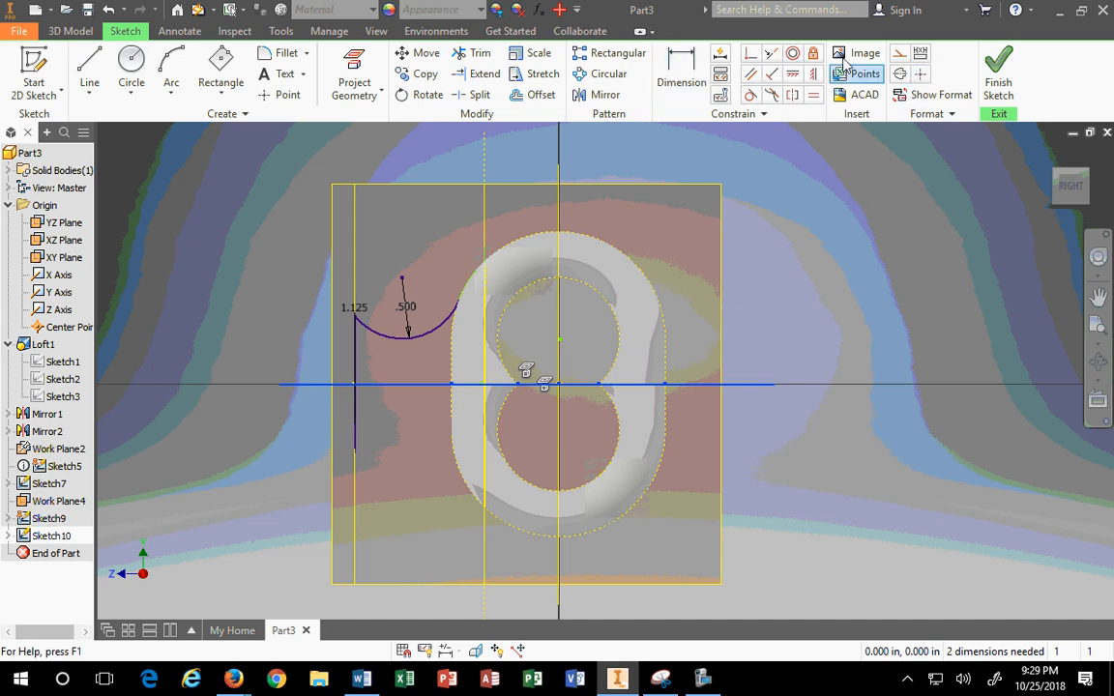
pyautogui.click(900, 53)
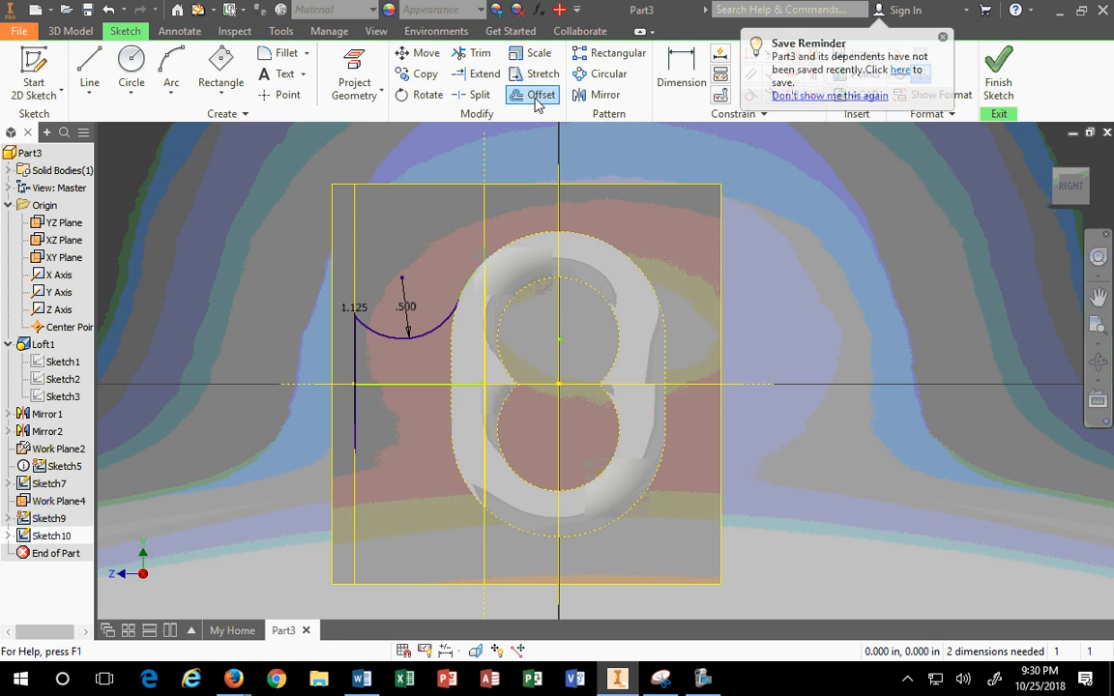
# Step: Mirror the arc and curve across the horizontal centerline, then finish Sketch10
pyautogui.click(606, 94)
pyautogui.moveTo(294, 209); pyautogui.dragTo(513, 369)
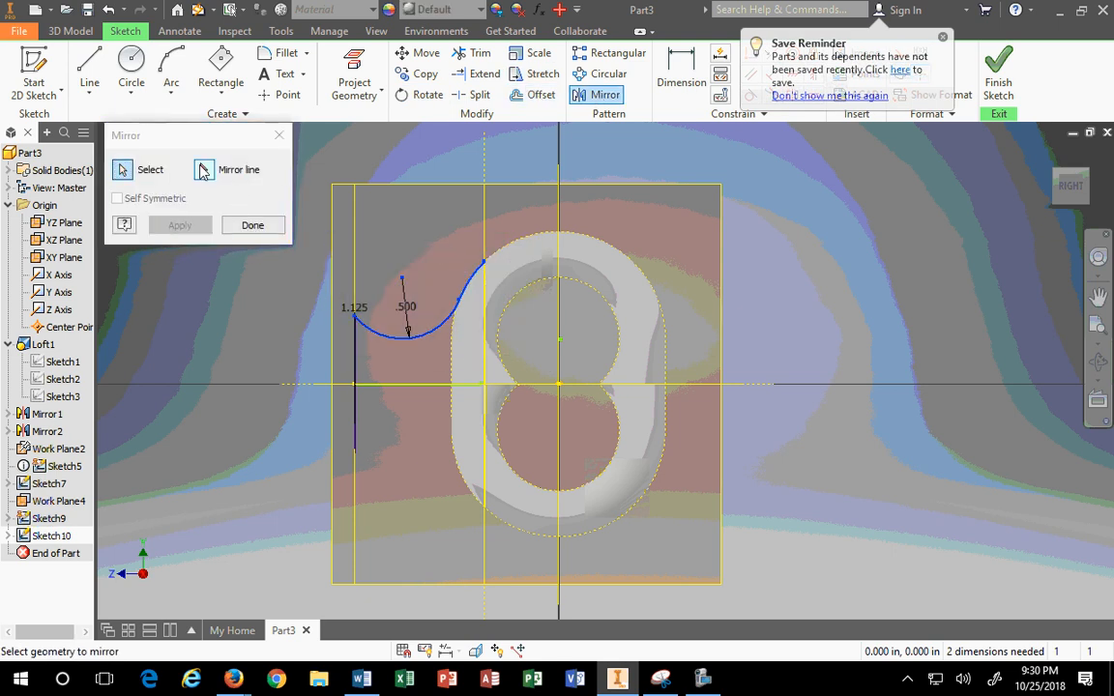
pyautogui.click(204, 173)
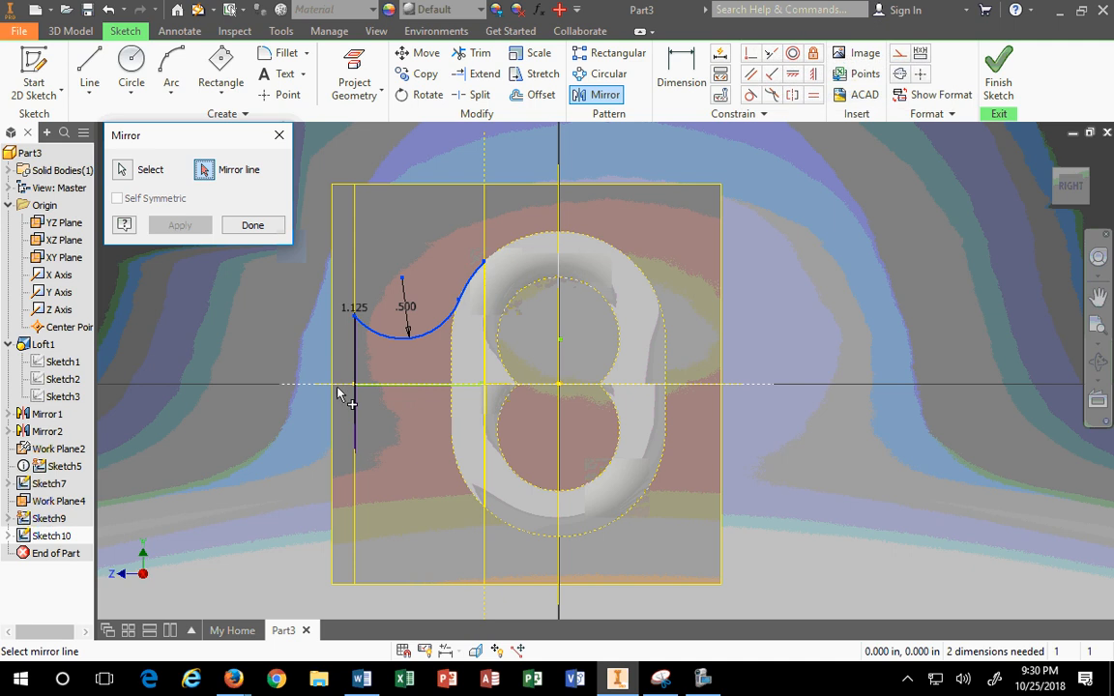
pyautogui.click(1049, 153)
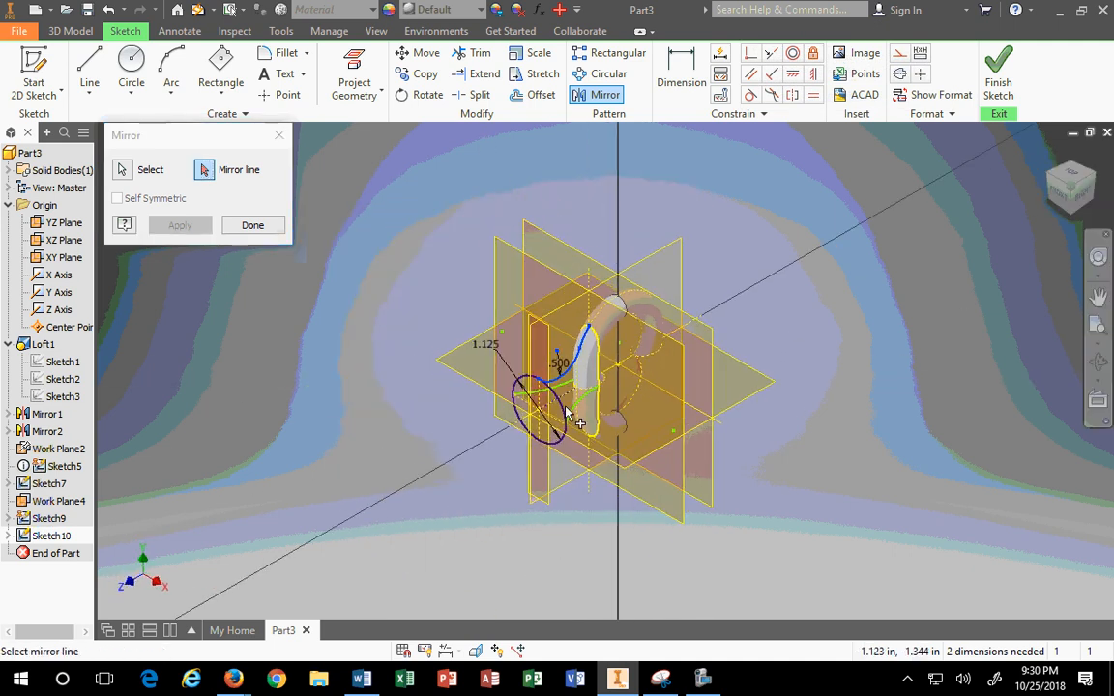
pyautogui.scroll(-3, 564, 403)
pyautogui.click(567, 397)
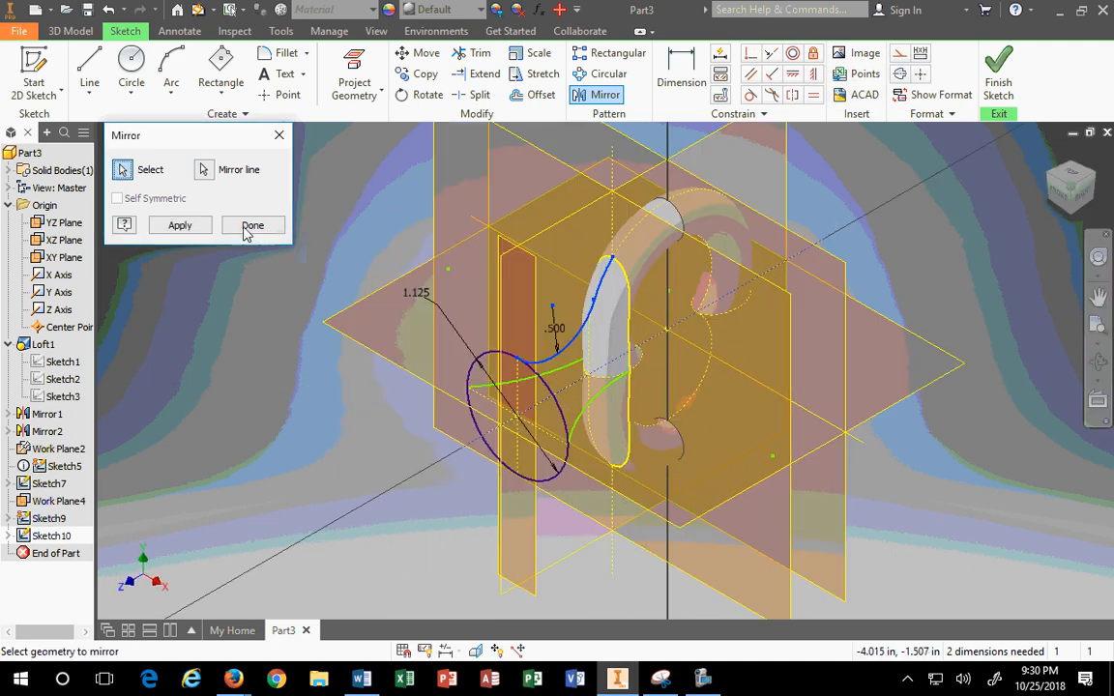
pyautogui.click(184, 229)
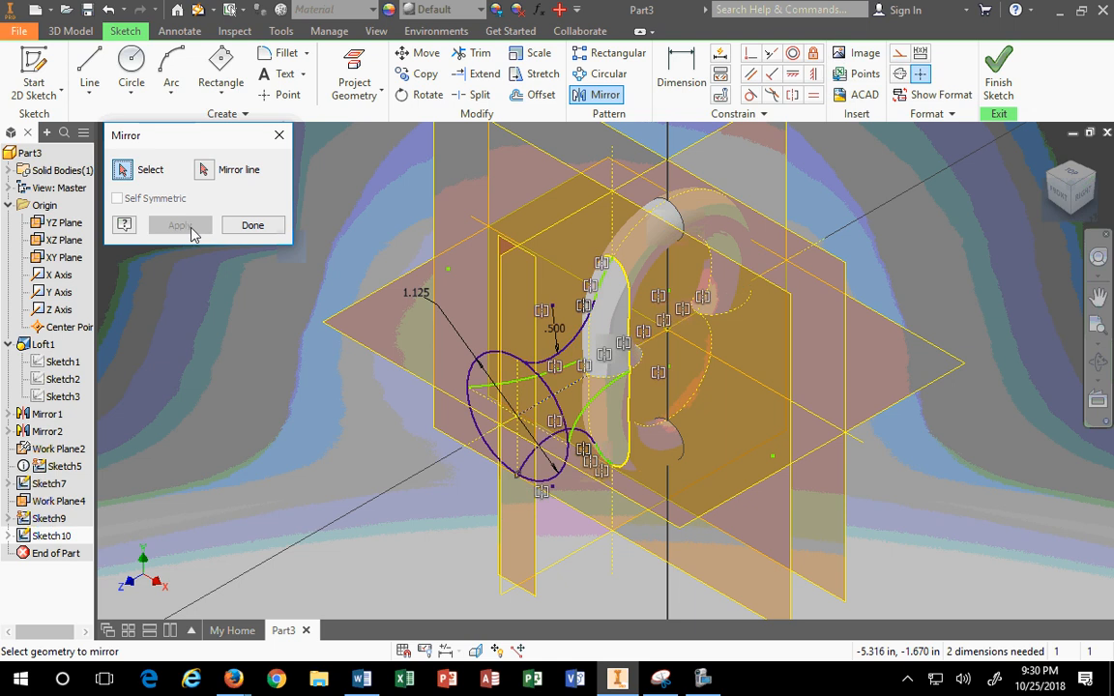
pyautogui.click(254, 228)
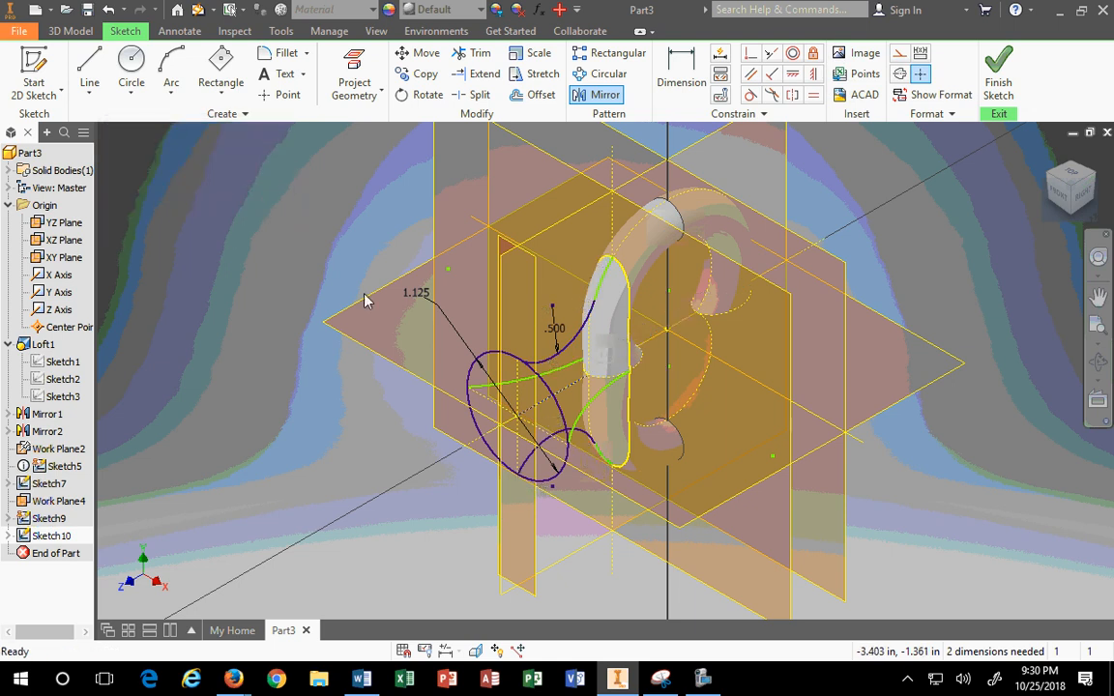
pyautogui.click(1000, 79)
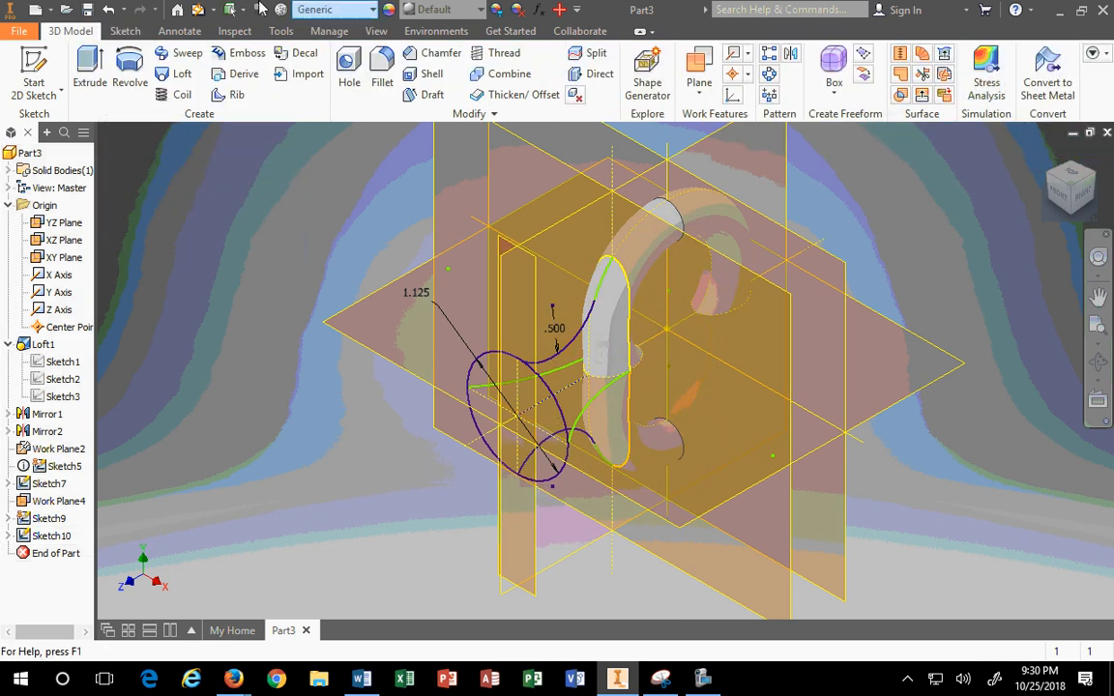
# Step: Save the part through the Save As dialog as Part3.ipt in Documents
pyautogui.click(87, 9)
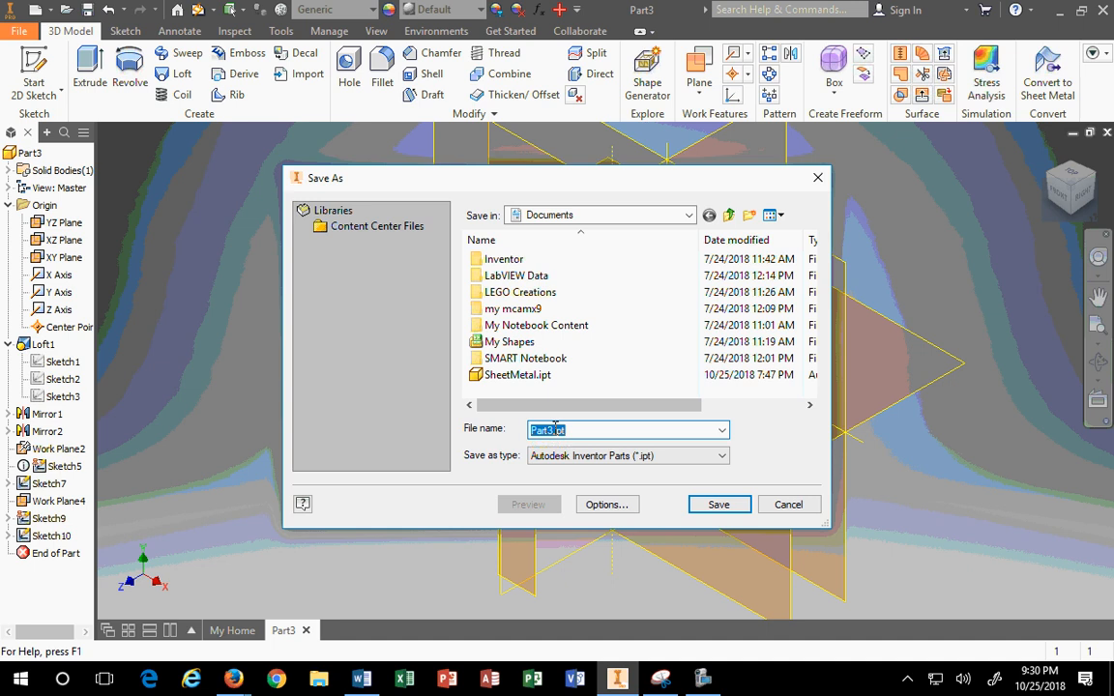
pyautogui.click(699, 511)
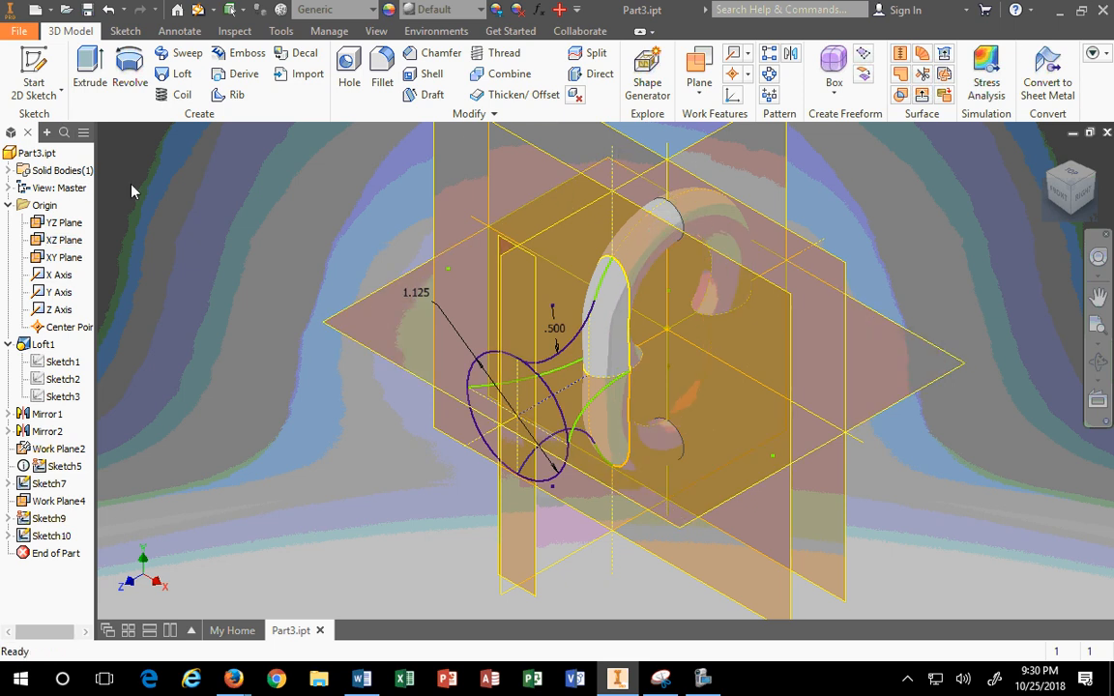
pyautogui.click(184, 75)
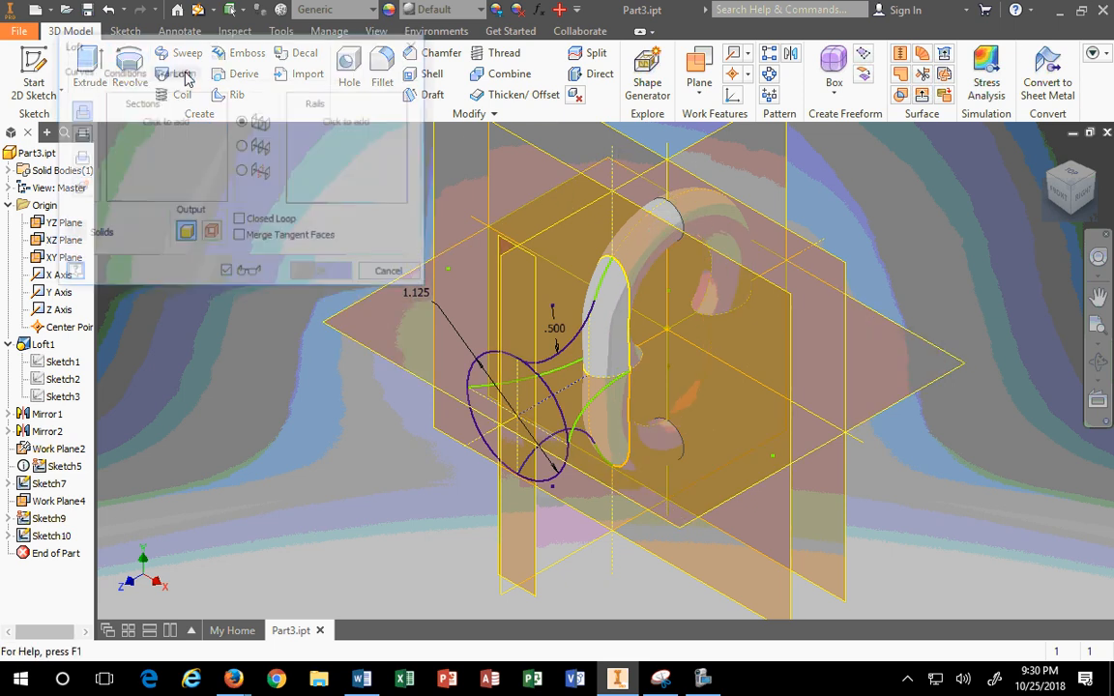
pyautogui.click(547, 384)
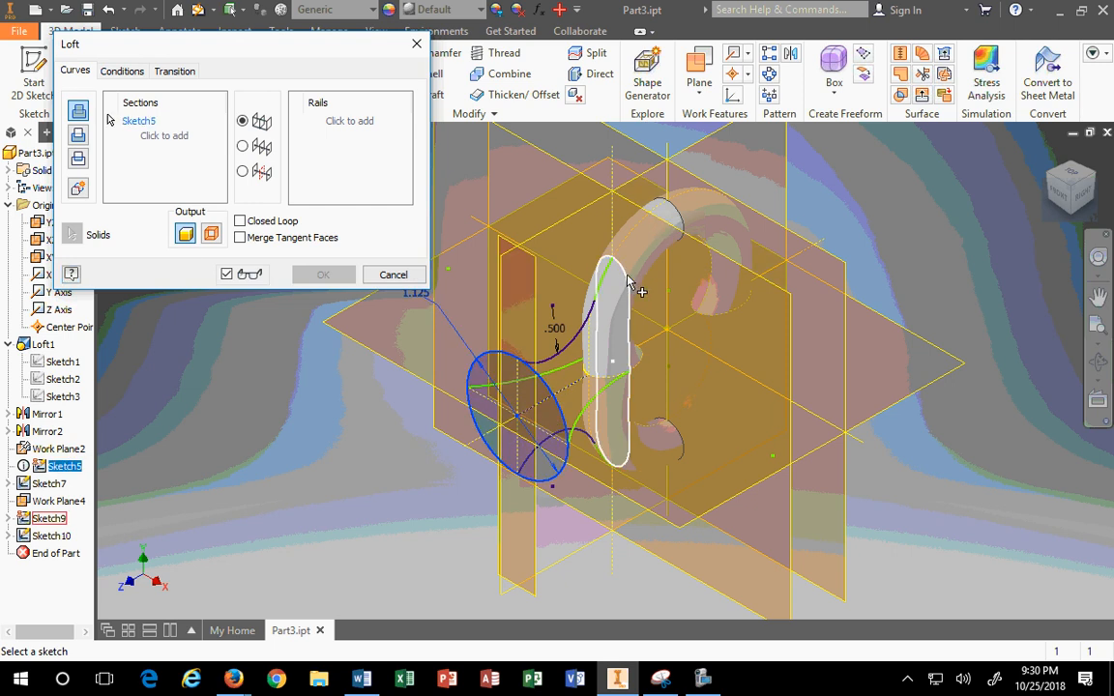
pyautogui.click(627, 279)
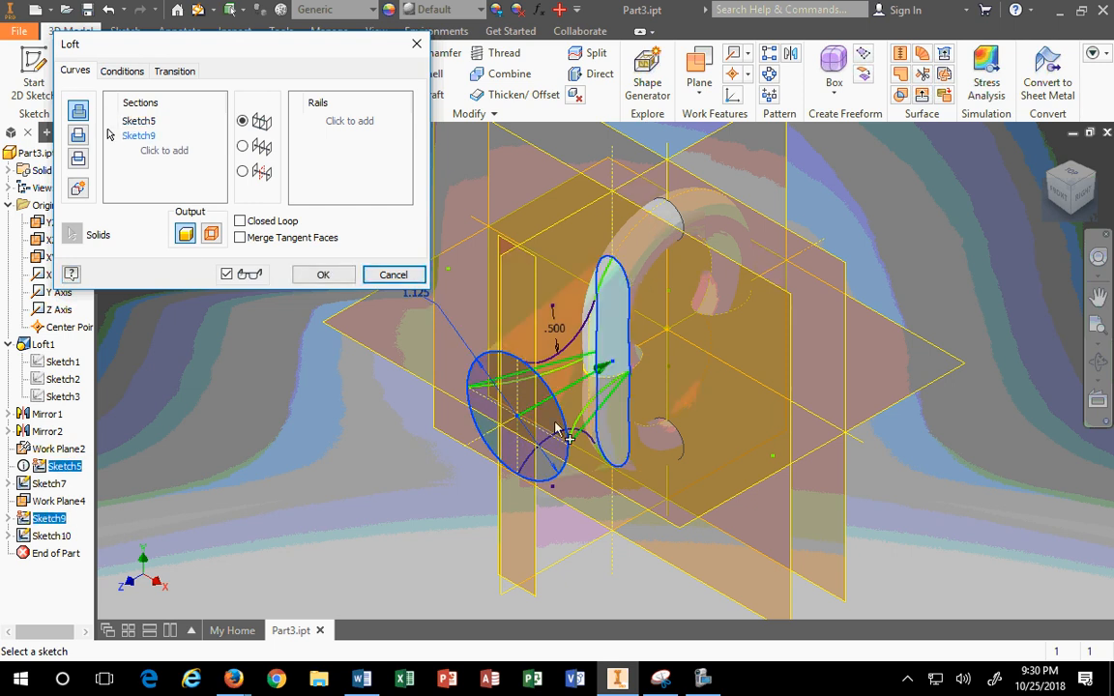
pyautogui.click(323, 117)
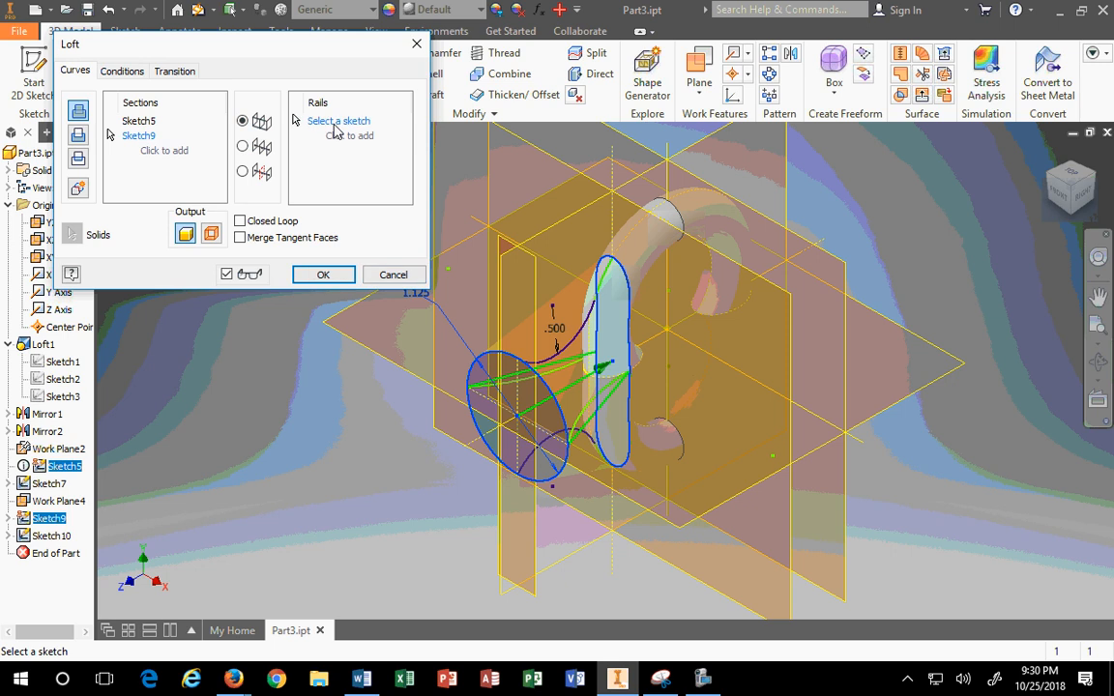
pyautogui.click(580, 418)
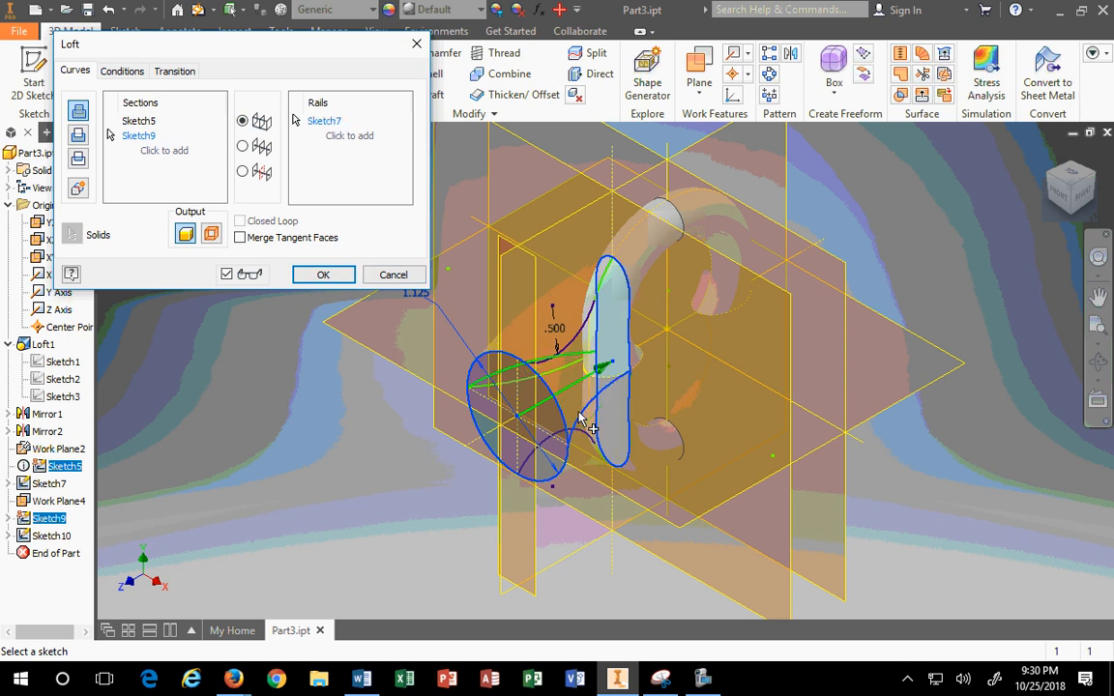
pyautogui.click(1071, 172)
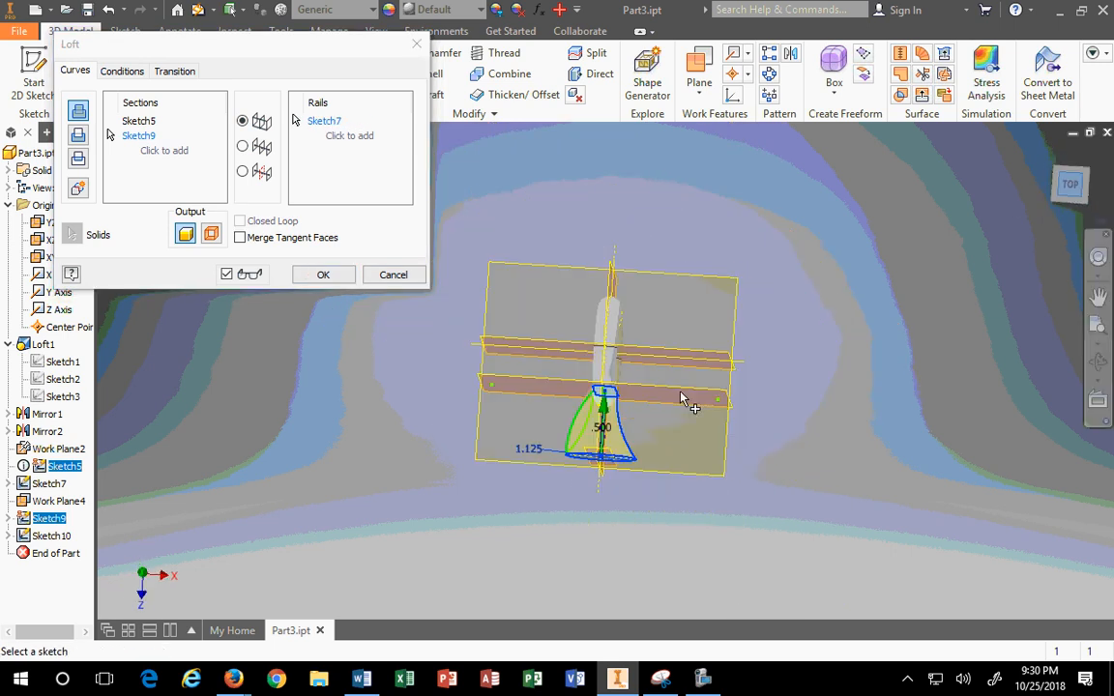
pyautogui.scroll(-3, 684, 397)
pyautogui.scroll(-3, 612, 456)
pyautogui.click(441, 451)
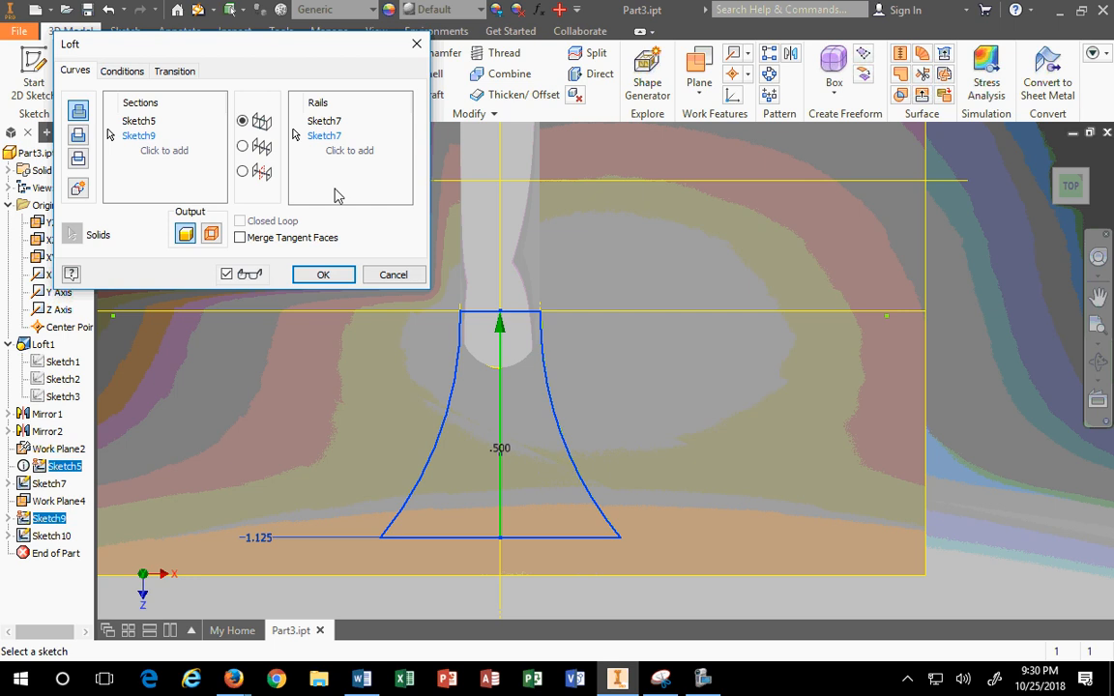
pyautogui.click(393, 275)
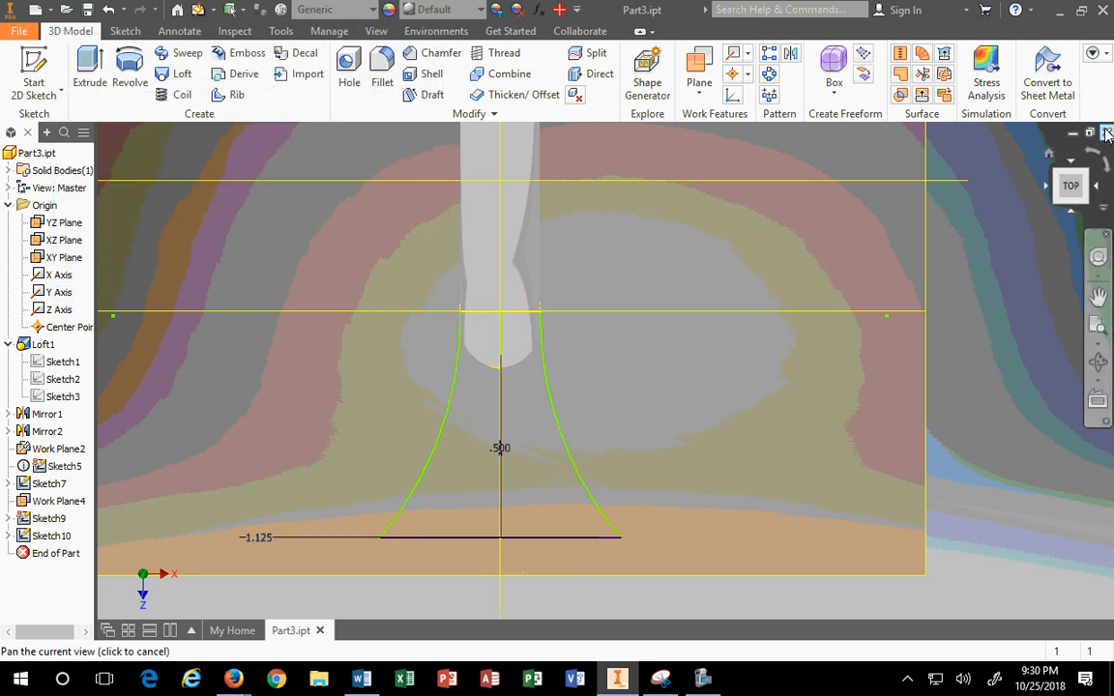
pyautogui.click(1050, 155)
pyautogui.click(1056, 166)
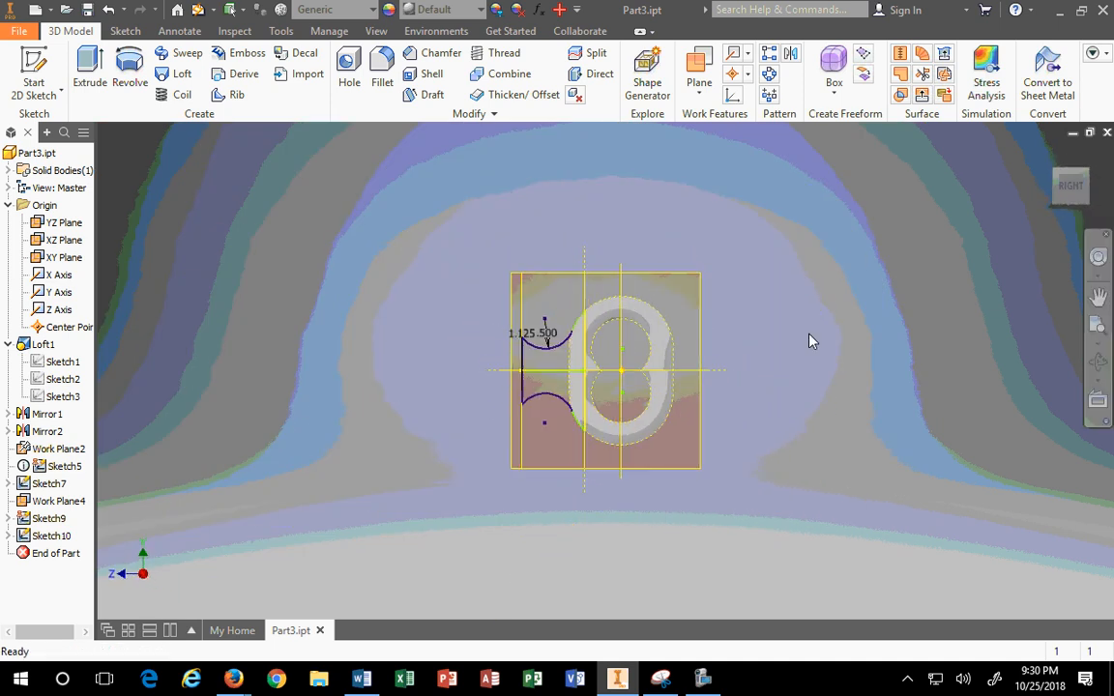
pyautogui.click(1049, 154)
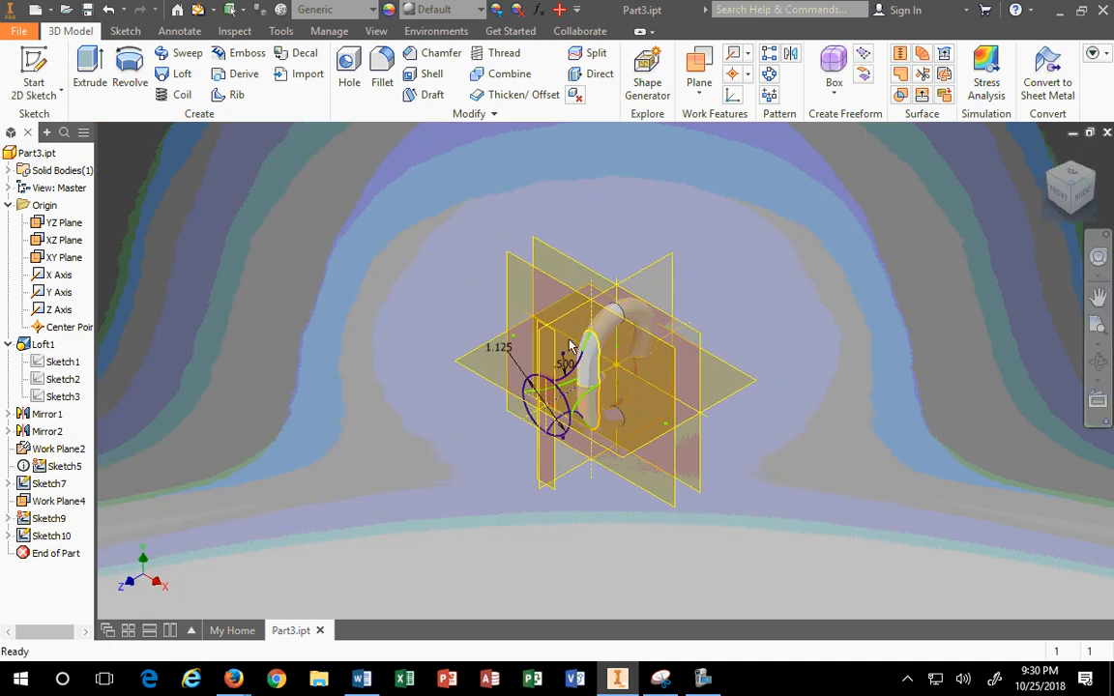
pyautogui.click(182, 74)
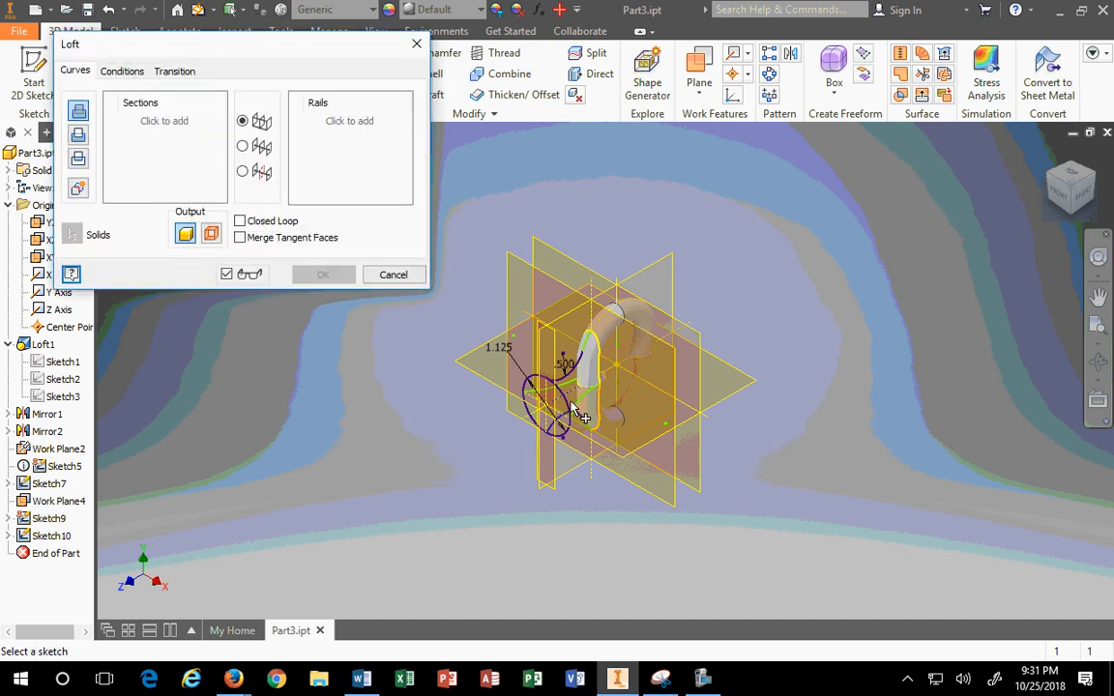
pyautogui.click(577, 416)
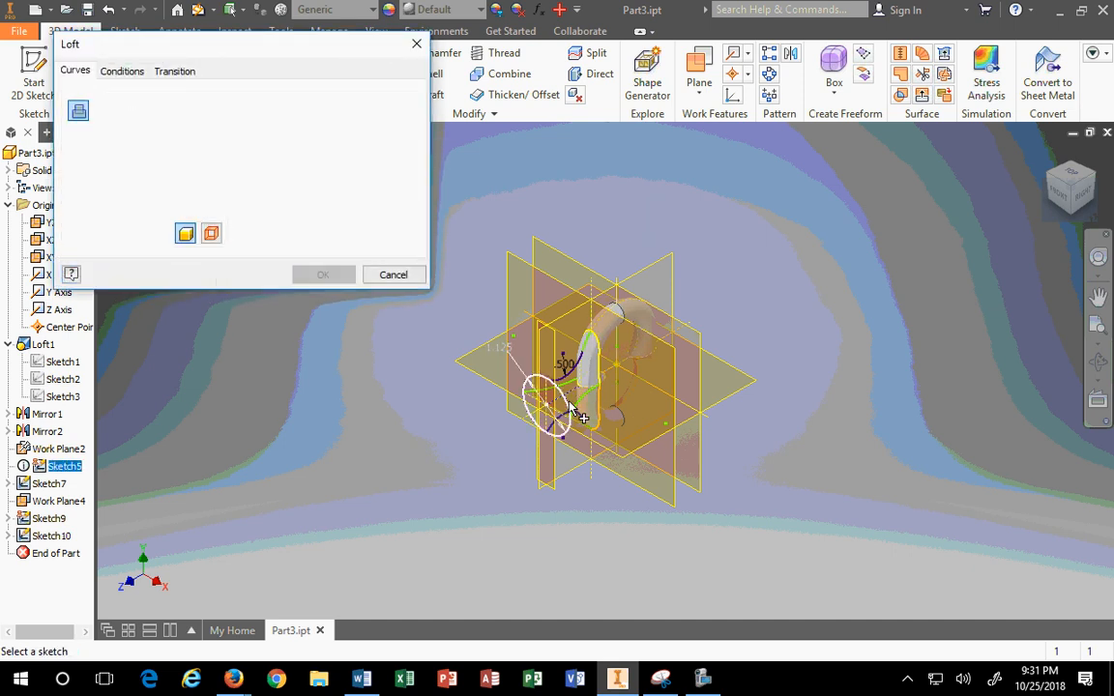
pyautogui.click(595, 344)
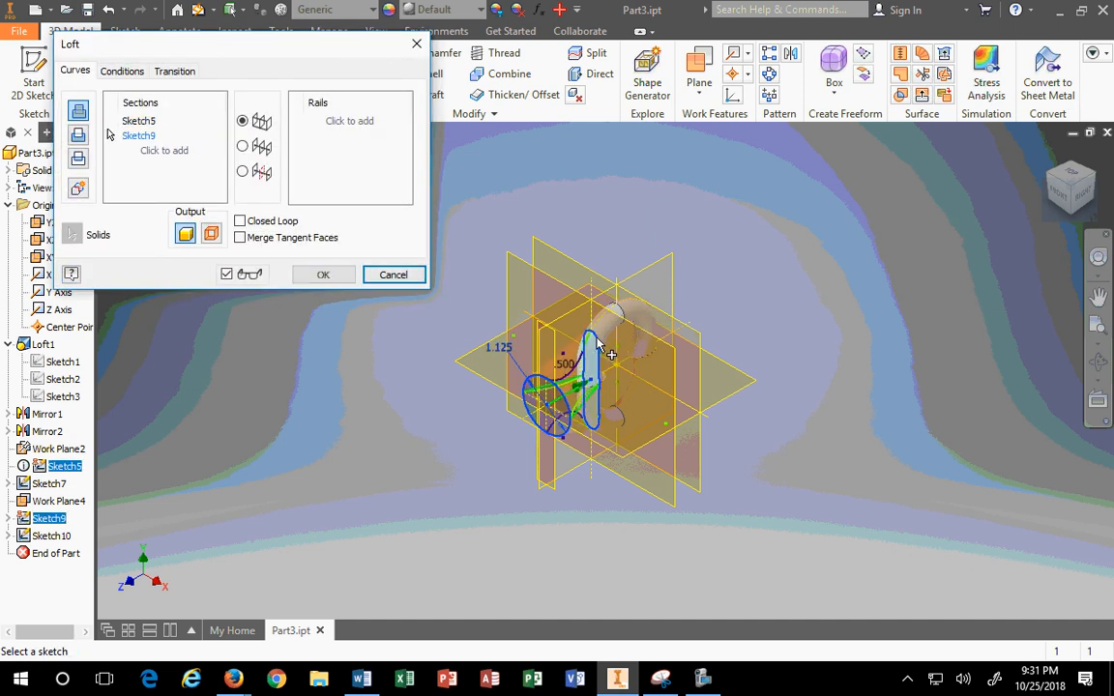
pyautogui.click(1085, 200)
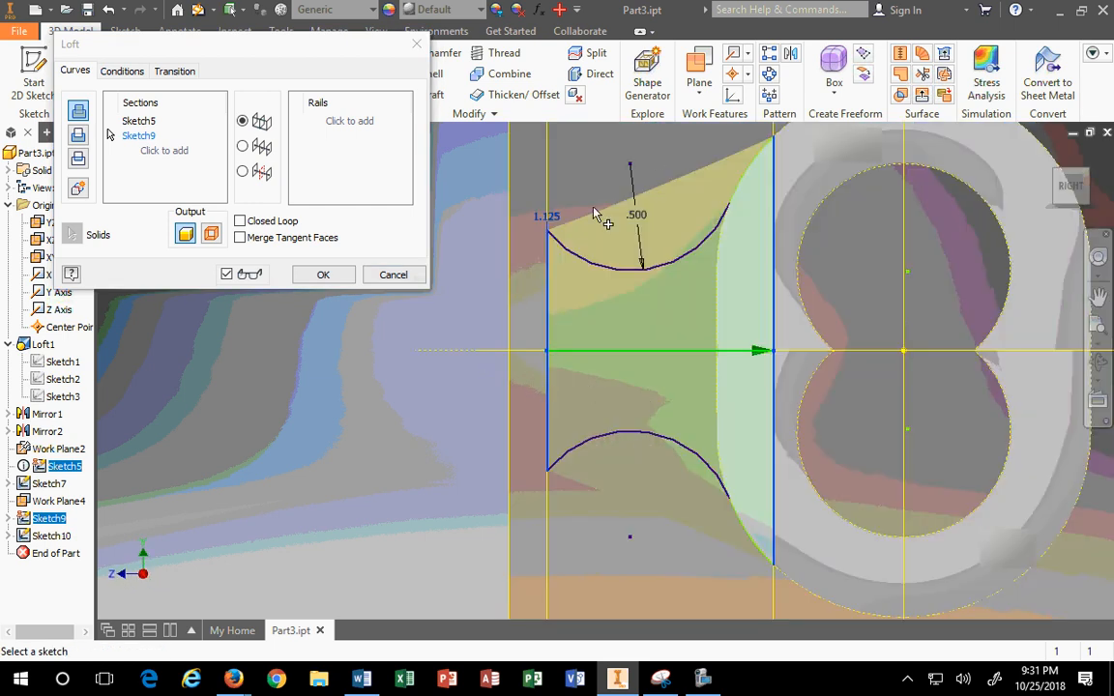
pyautogui.click(349, 121)
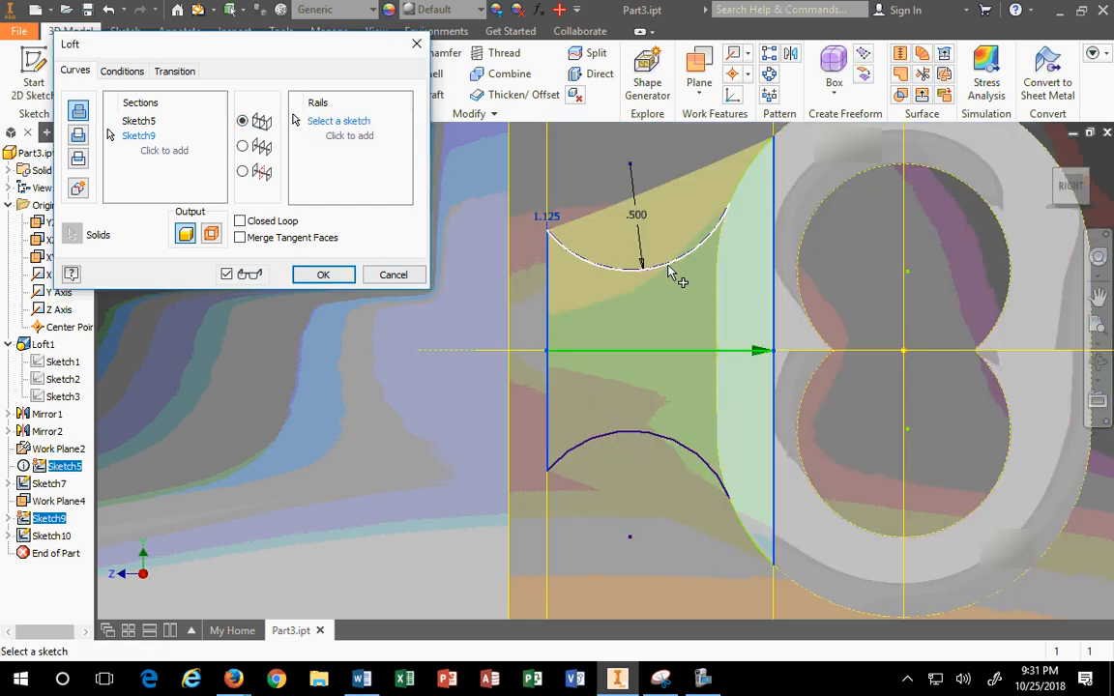
pyautogui.click(670, 272)
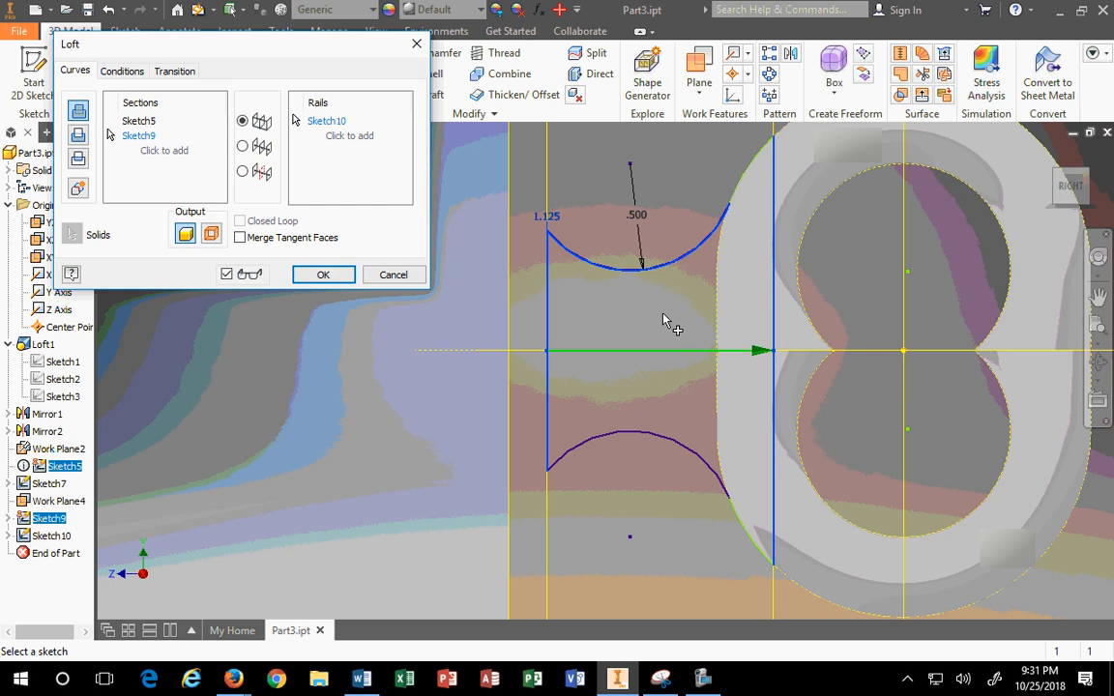
pyautogui.click(740, 193)
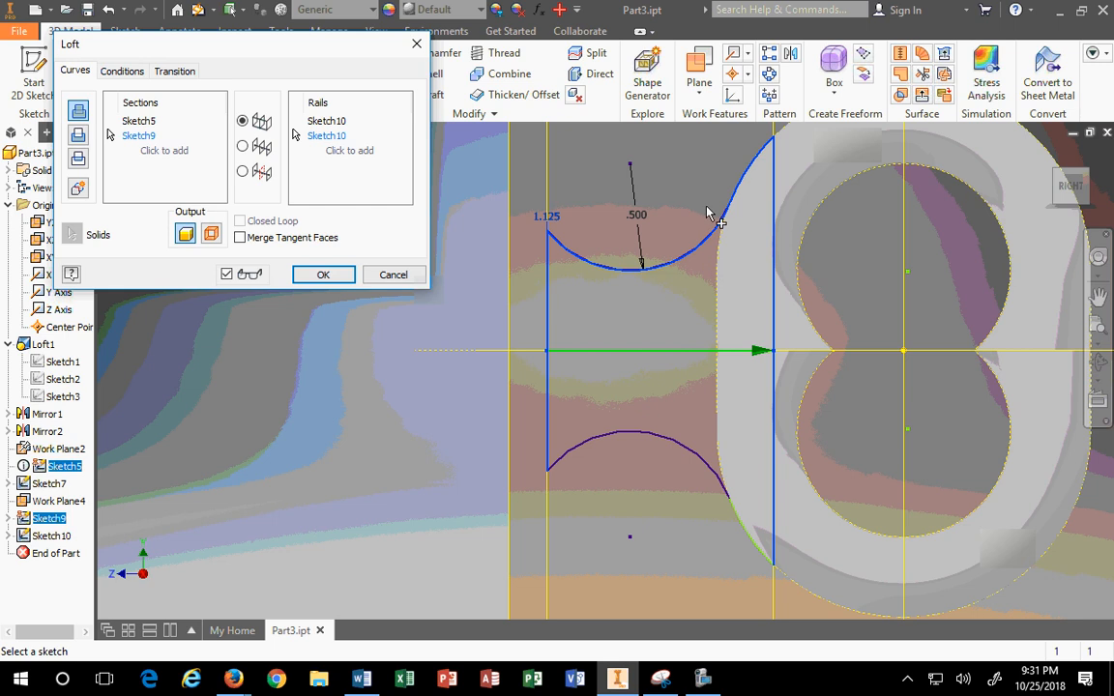
pyautogui.click(392, 275)
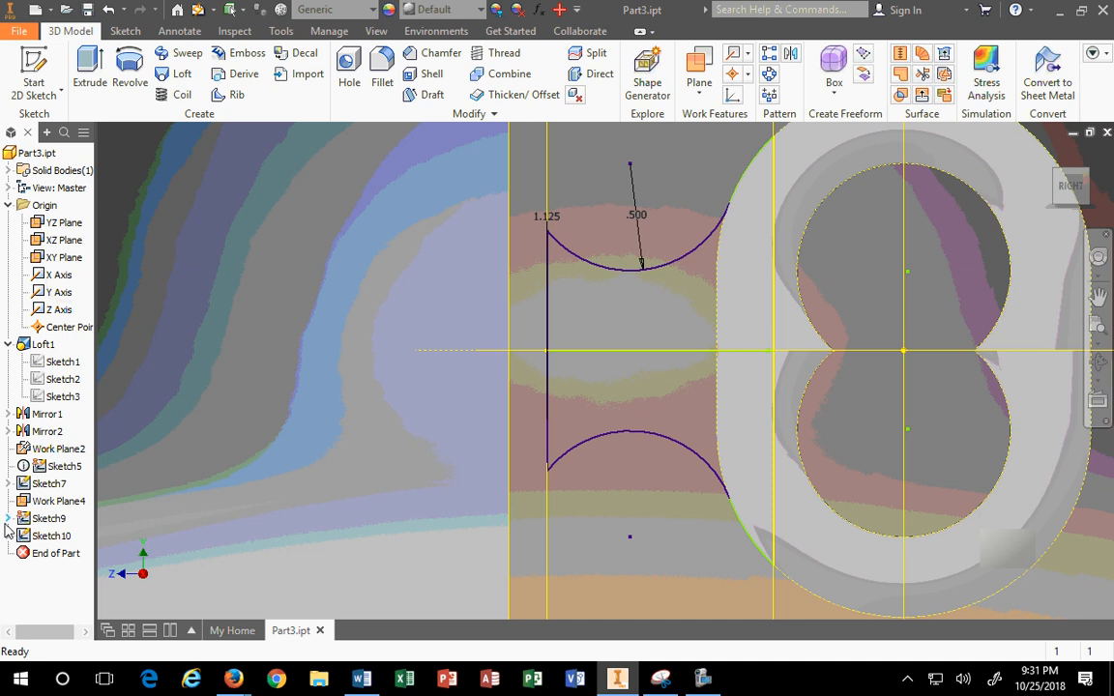
pyautogui.click(41, 542)
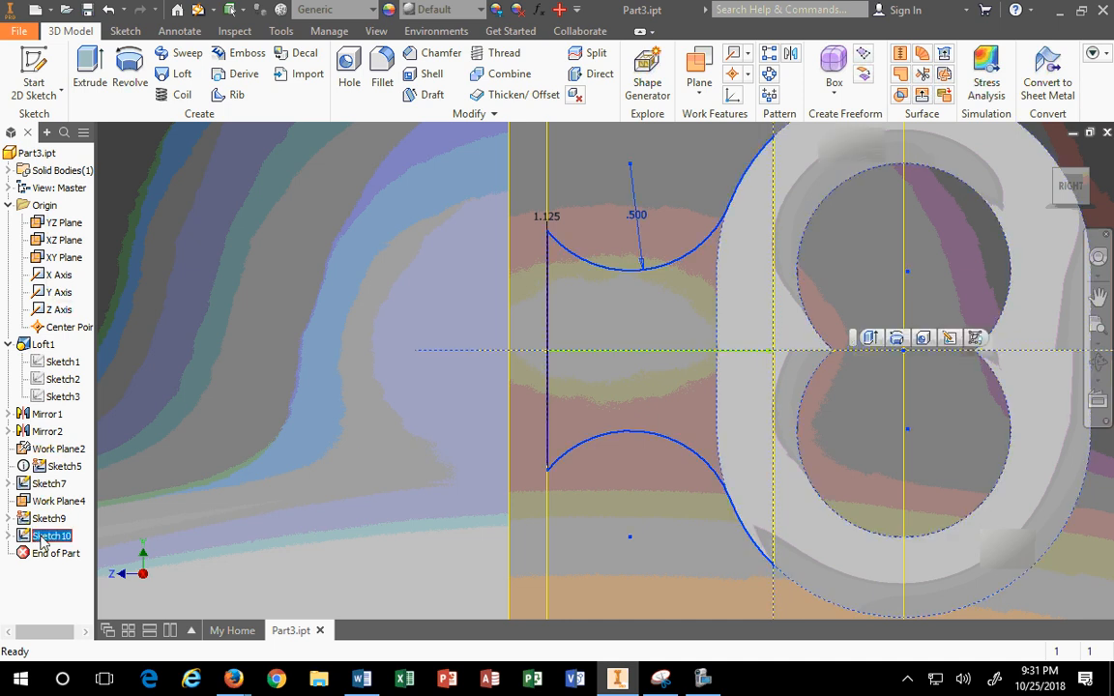
# Step: Reopen Sketch10 and delete the lower arc with its constraints
pyautogui.rightClick(41, 541)
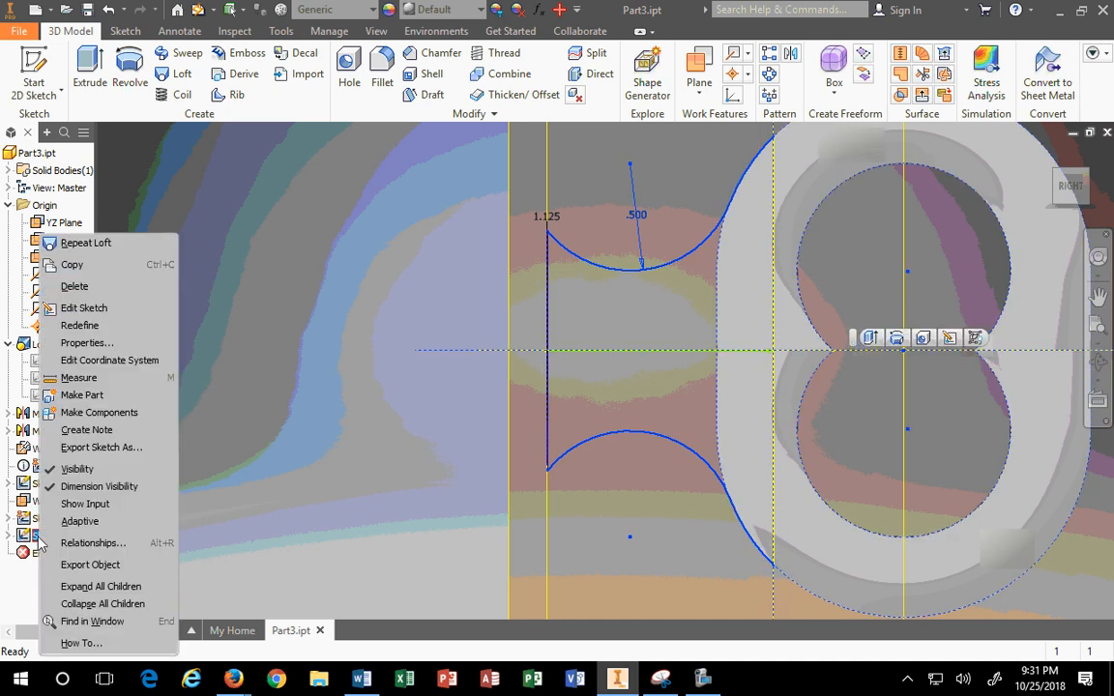
pyautogui.click(84, 308)
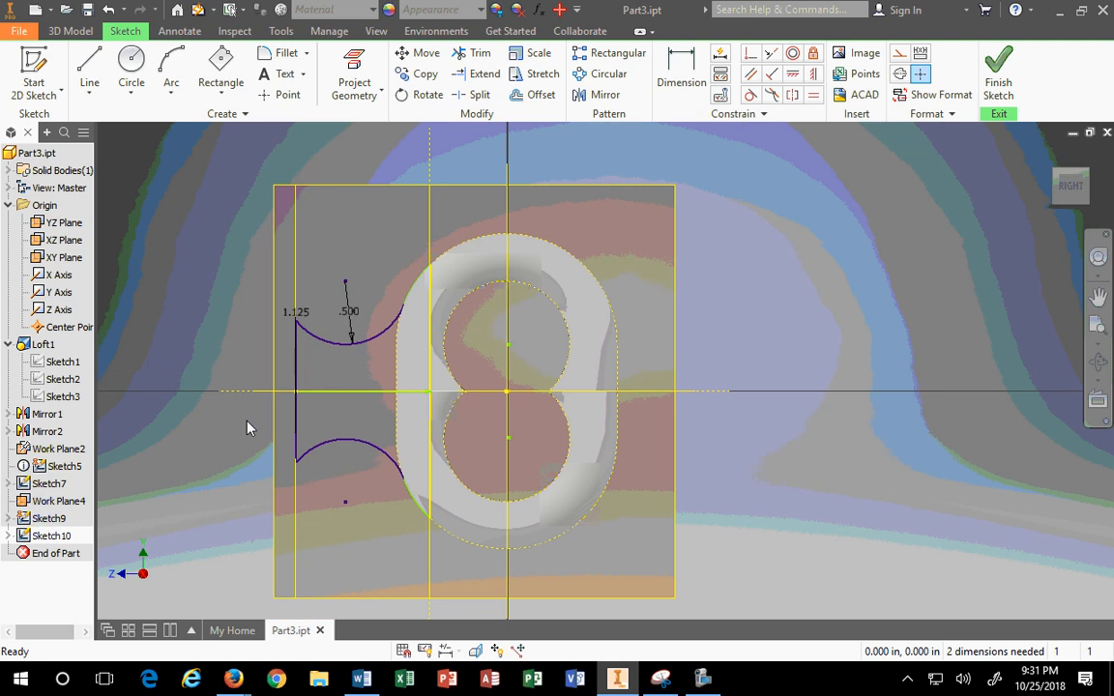
pyautogui.moveTo(249, 428)
pyautogui.mouseDown()
pyautogui.moveTo(572, 587)
pyautogui.moveTo(574, 575)
pyautogui.mouseUp()
pyautogui.press('Delete')
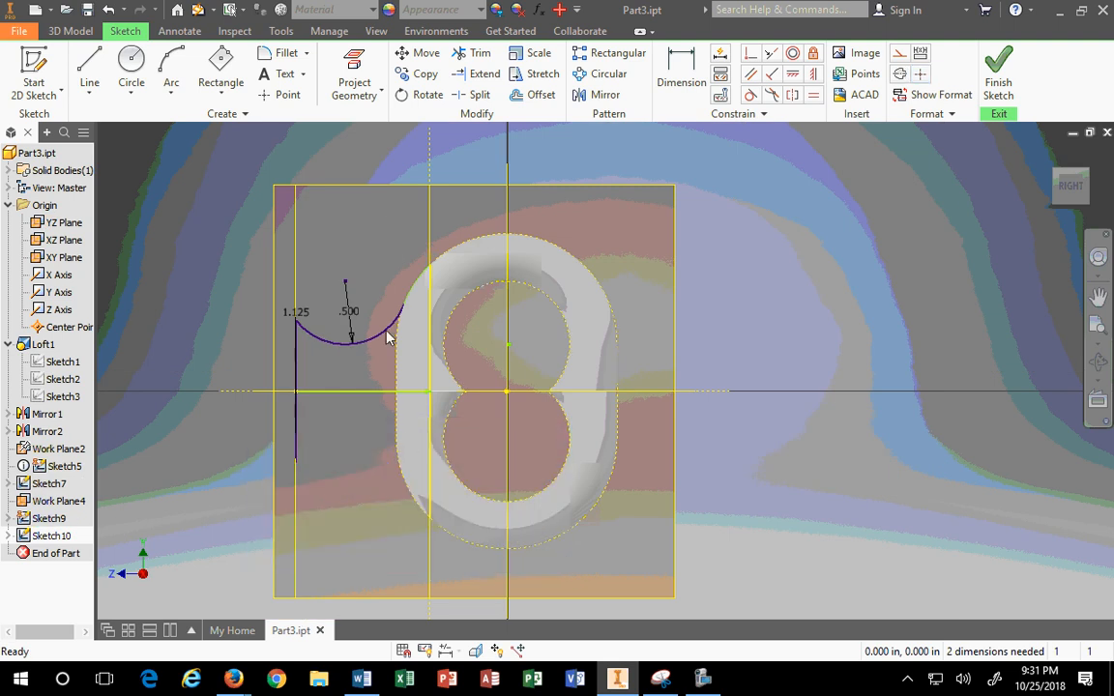
# Step: Drag the upper arc's end point onto the slot outline junction
pyautogui.scroll(-4, 365, 299)
pyautogui.scroll(10, 421, 307)
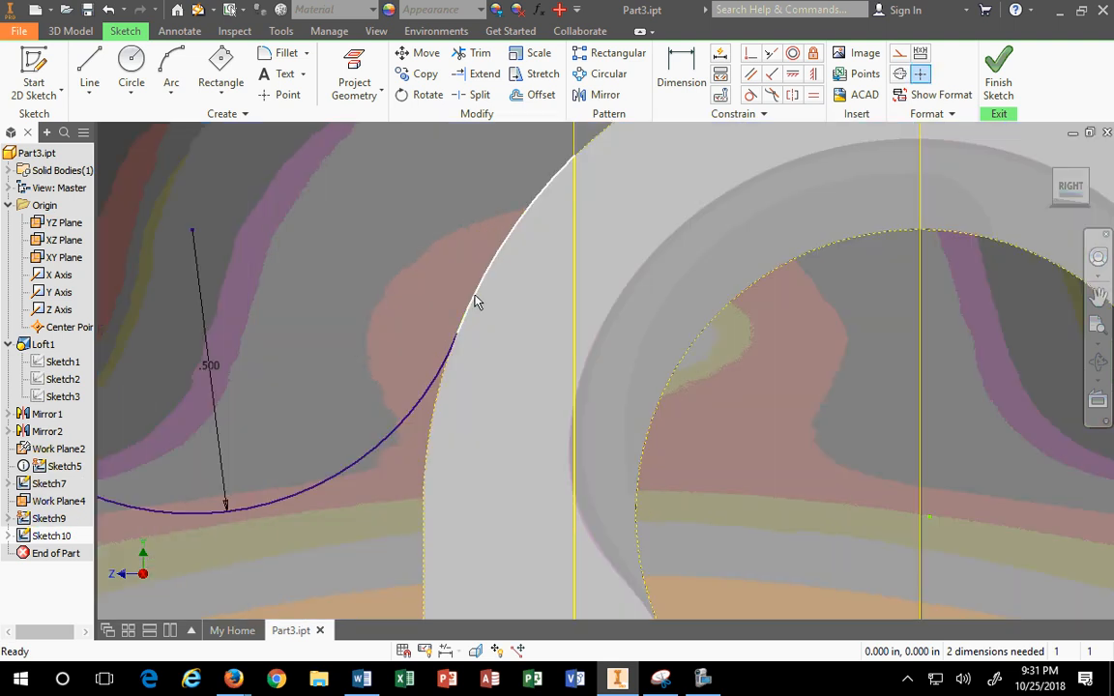
pyautogui.scroll(2, 448, 324)
pyautogui.scroll(2, 443, 330)
pyautogui.scroll(-4, 444, 331)
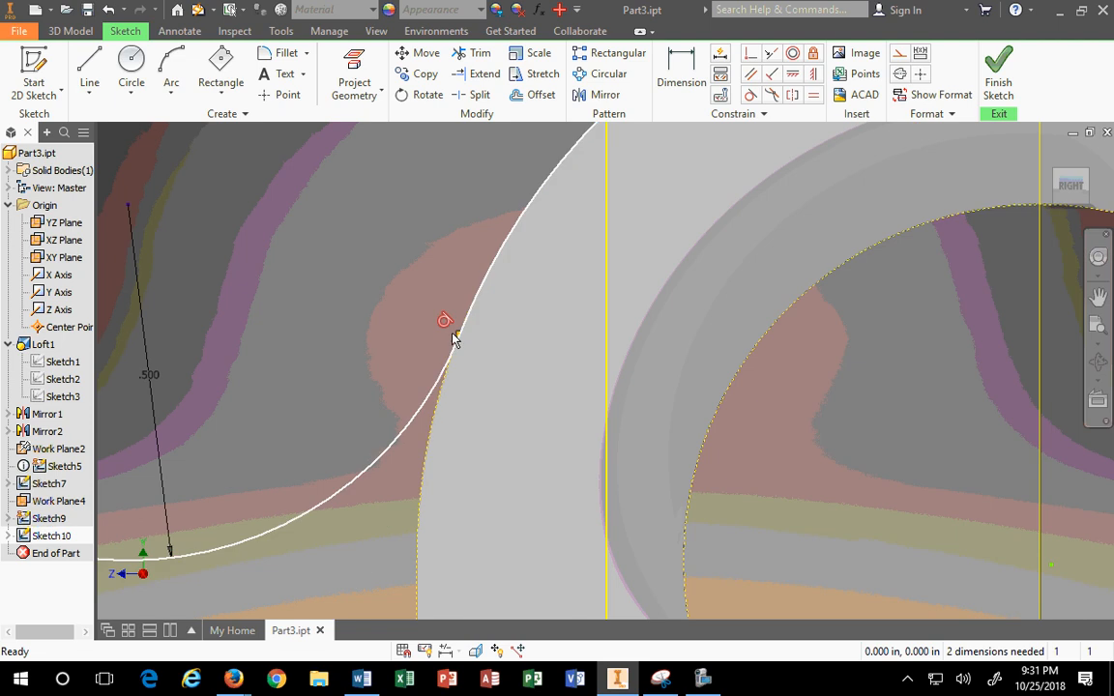
pyautogui.scroll(2, 456, 334)
pyautogui.moveTo(483, 309)
pyautogui.mouseDown()
pyautogui.moveTo(502, 299)
pyautogui.moveTo(473, 305)
pyautogui.mouseUp()
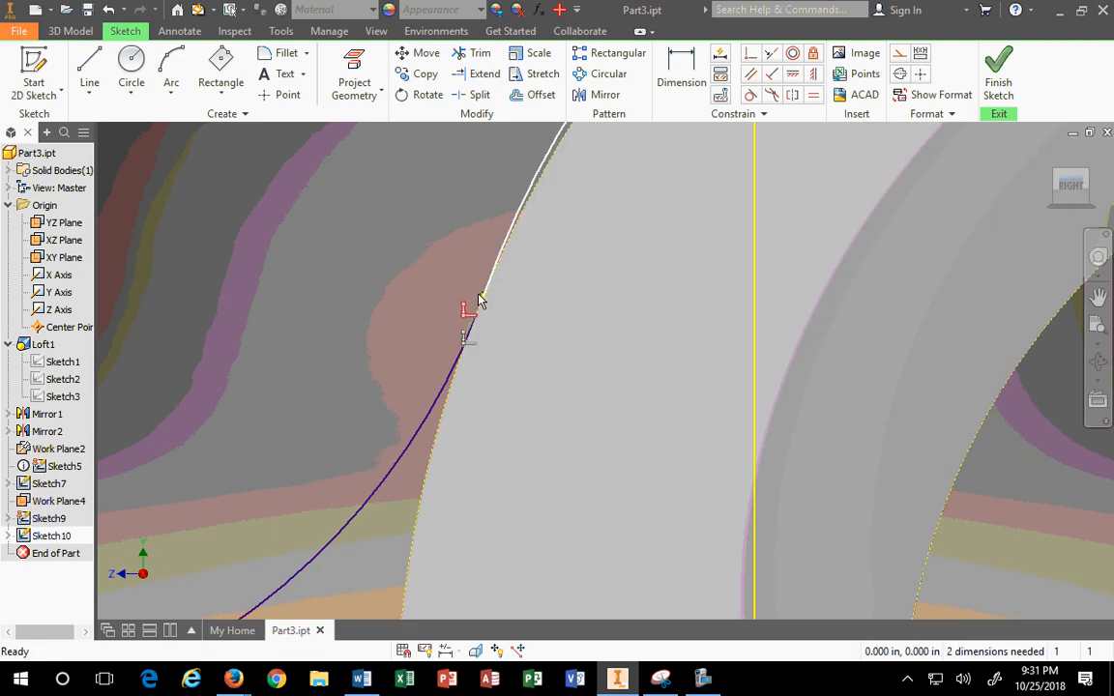
pyautogui.scroll(3, 473, 306)
pyautogui.scroll(-3, 538, 276)
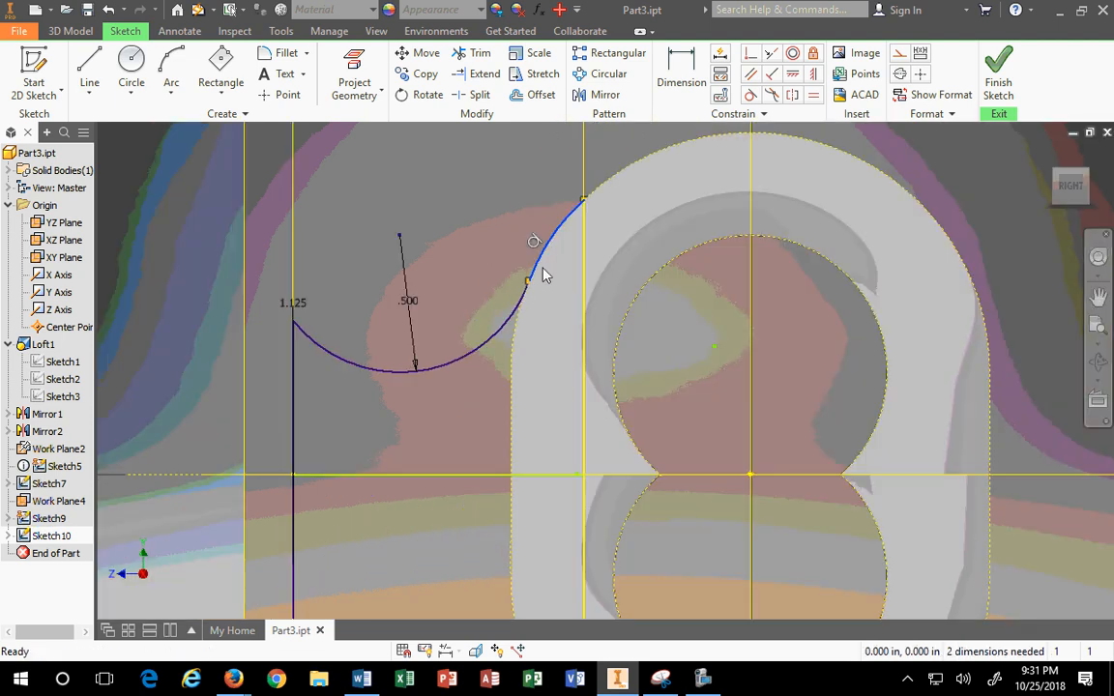
pyautogui.scroll(3, 527, 282)
pyautogui.moveTo(530, 350)
pyautogui.mouseDown()
pyautogui.moveTo(567, 298)
pyautogui.moveTo(527, 336)
pyautogui.mouseUp()
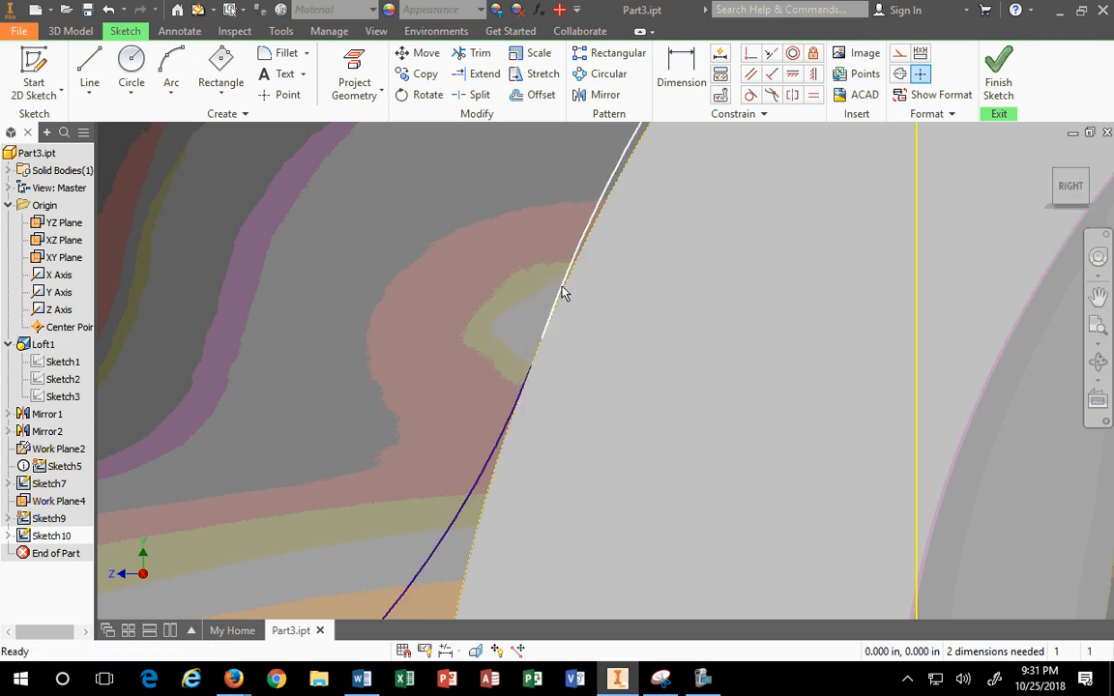
# Step: Try making the upper curve and arc tangent, then dismiss the constraint-already-exists warning
pyautogui.click(540, 335)
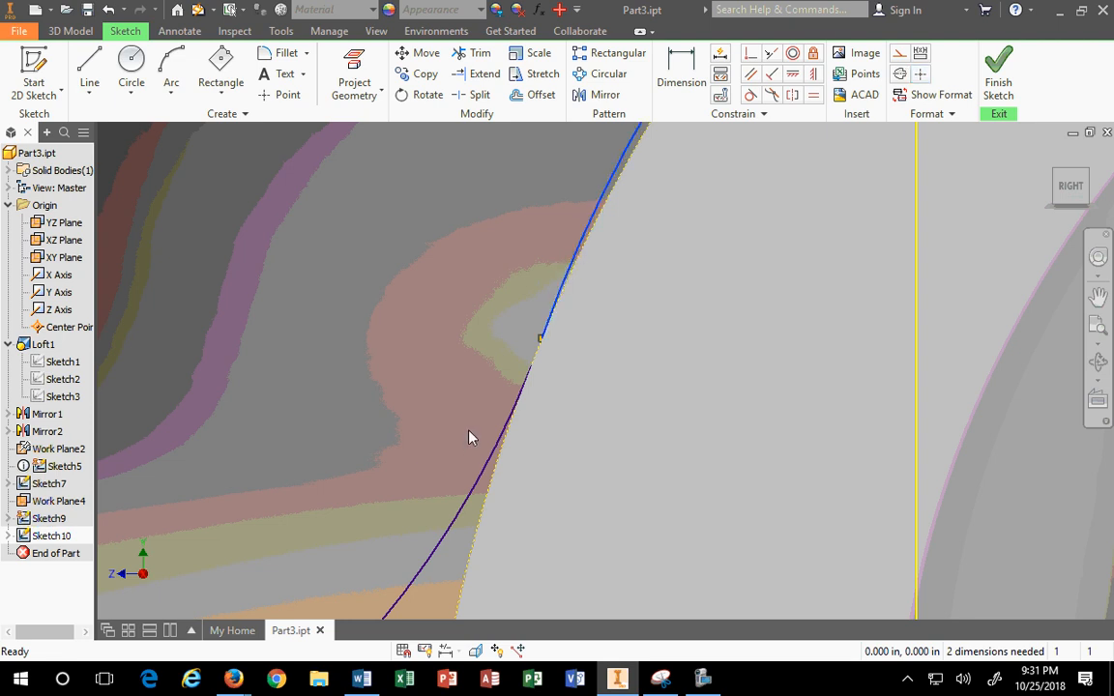
pyautogui.keyDown('ctrl'); pyautogui.click(483, 473); pyautogui.keyUp('ctrl')
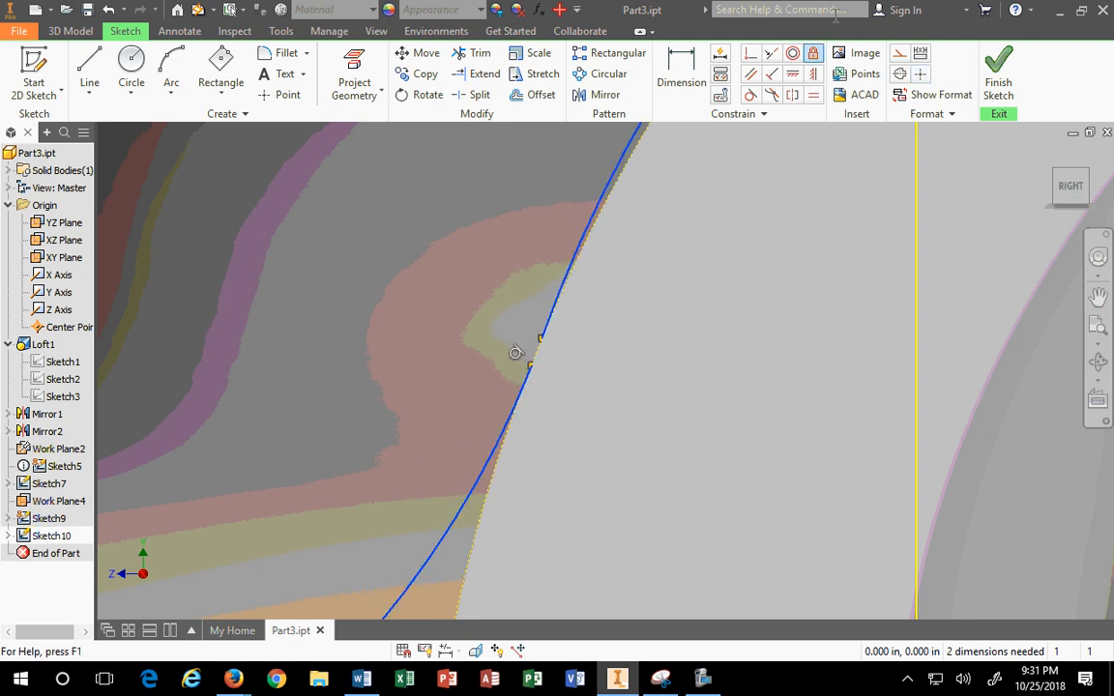
pyautogui.click(751, 97)
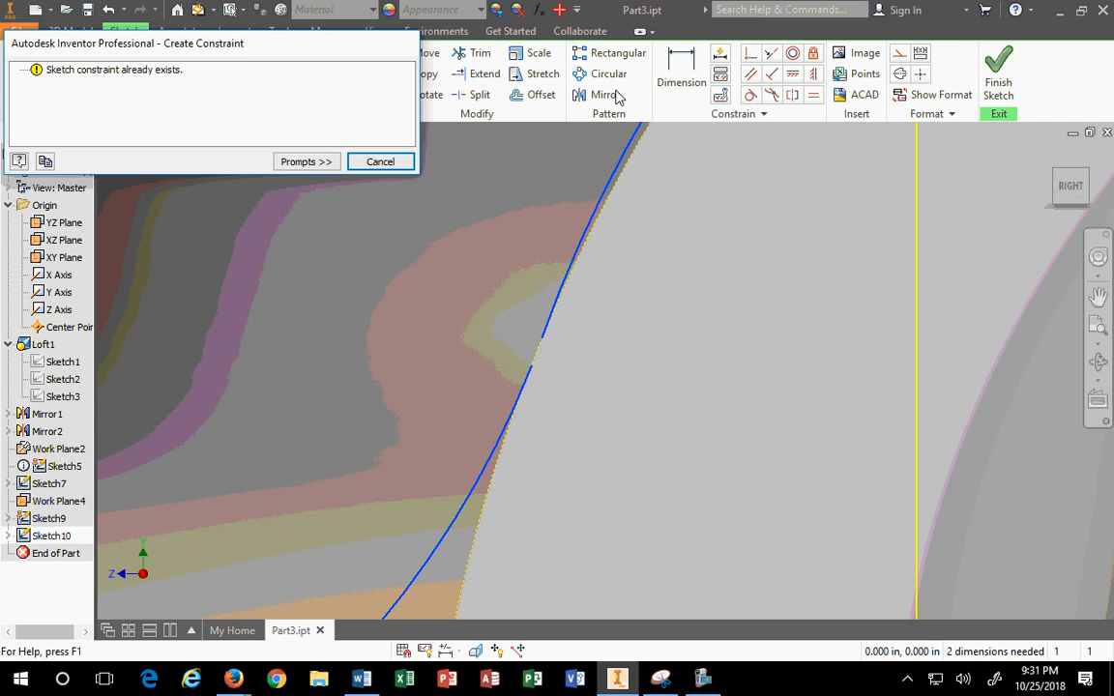
pyautogui.click(387, 164)
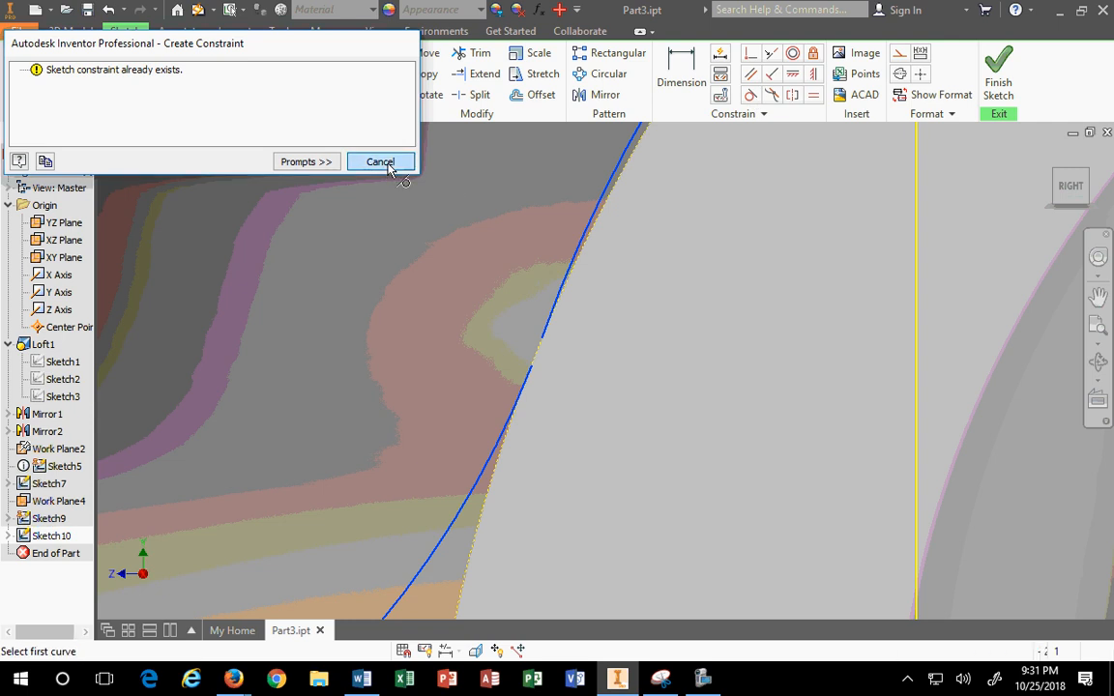
pyautogui.press('Escape')
pyautogui.scroll(-4, 535, 337)
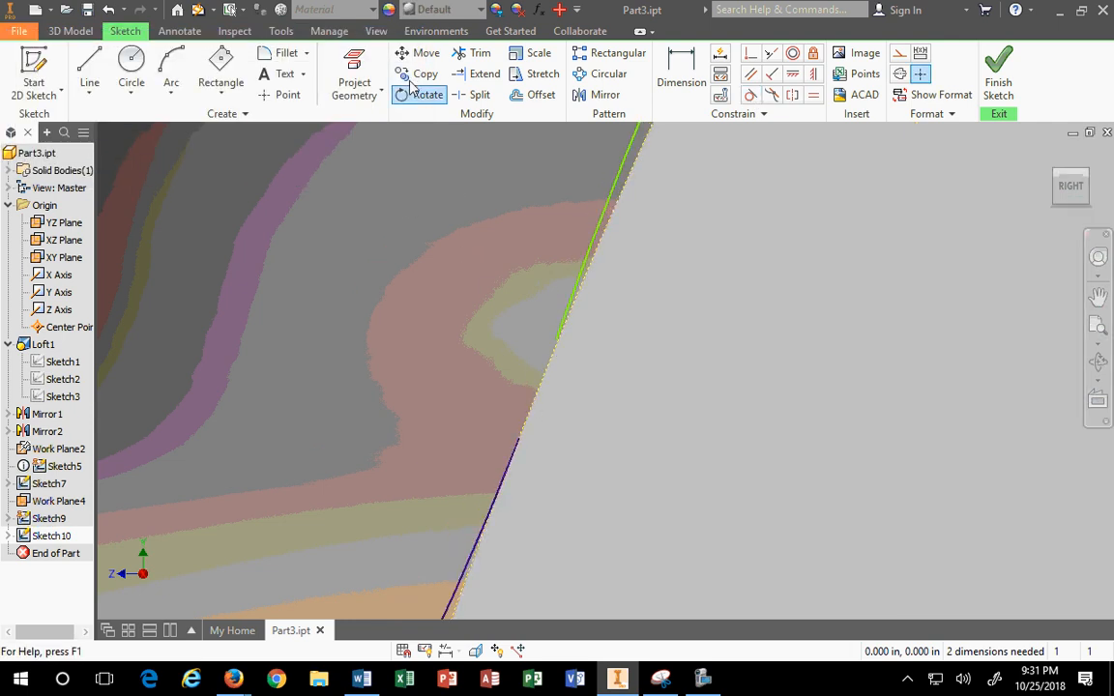
# Step: Draw a short line from the arc's end up along the slot edge
pyautogui.click(89, 82)
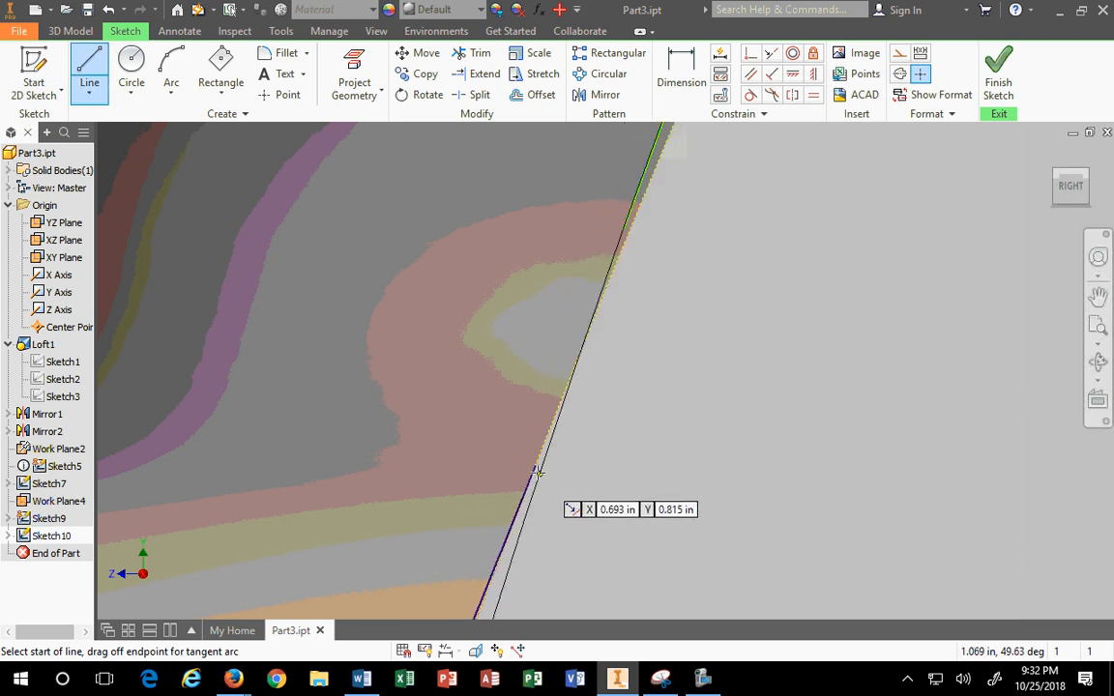
pyautogui.click(536, 464)
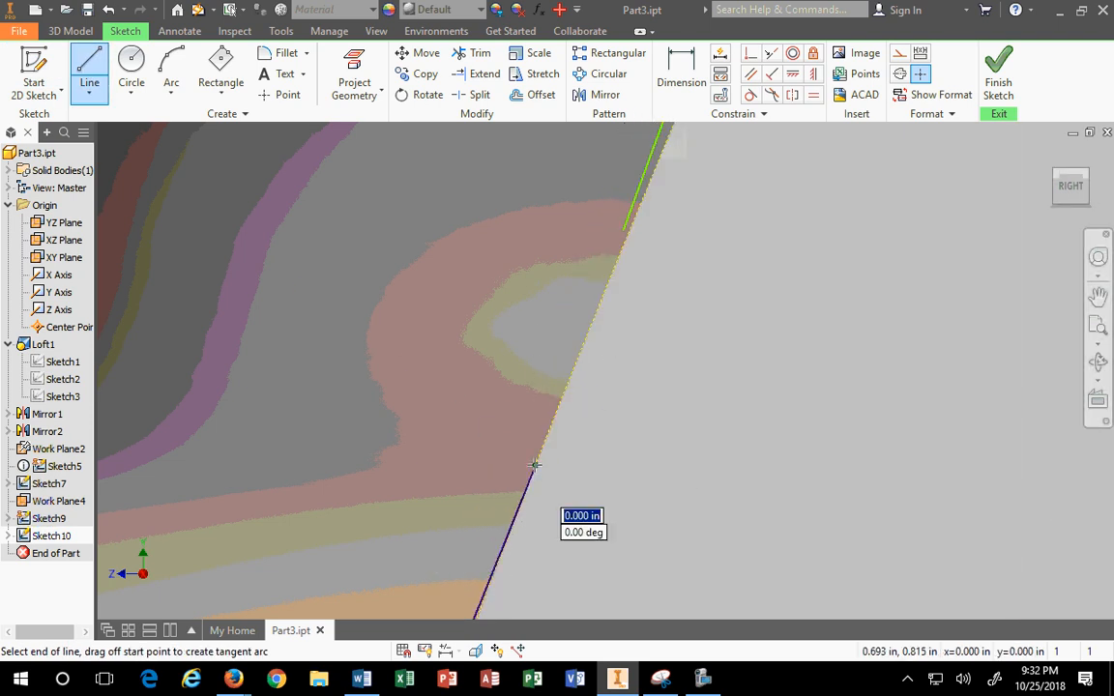
pyautogui.click(622, 228)
pyautogui.press('Escape')
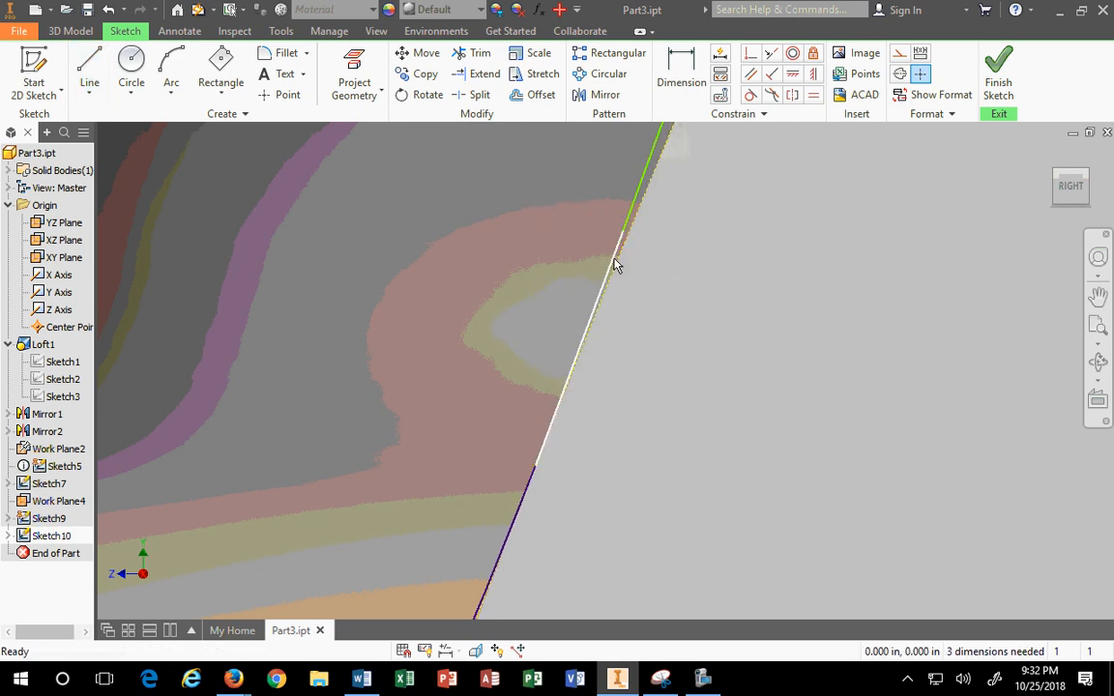
# Step: Select the upper line segment and finish Sketch10
pyautogui.click(614, 257)
pyautogui.click(633, 207)
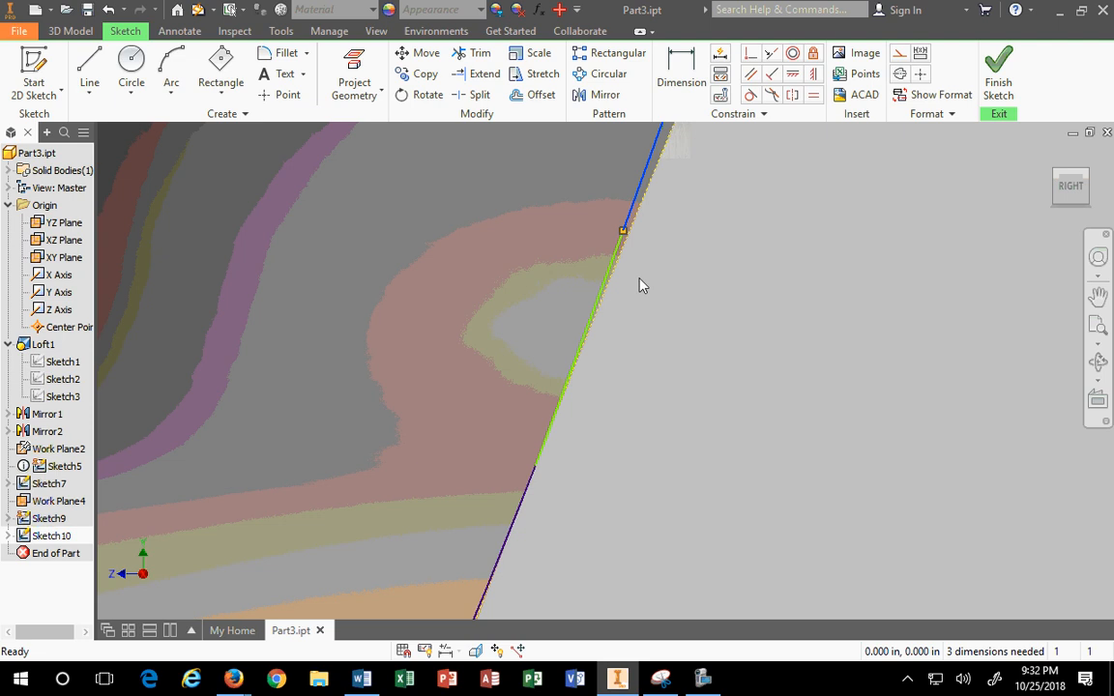
pyautogui.click(999, 82)
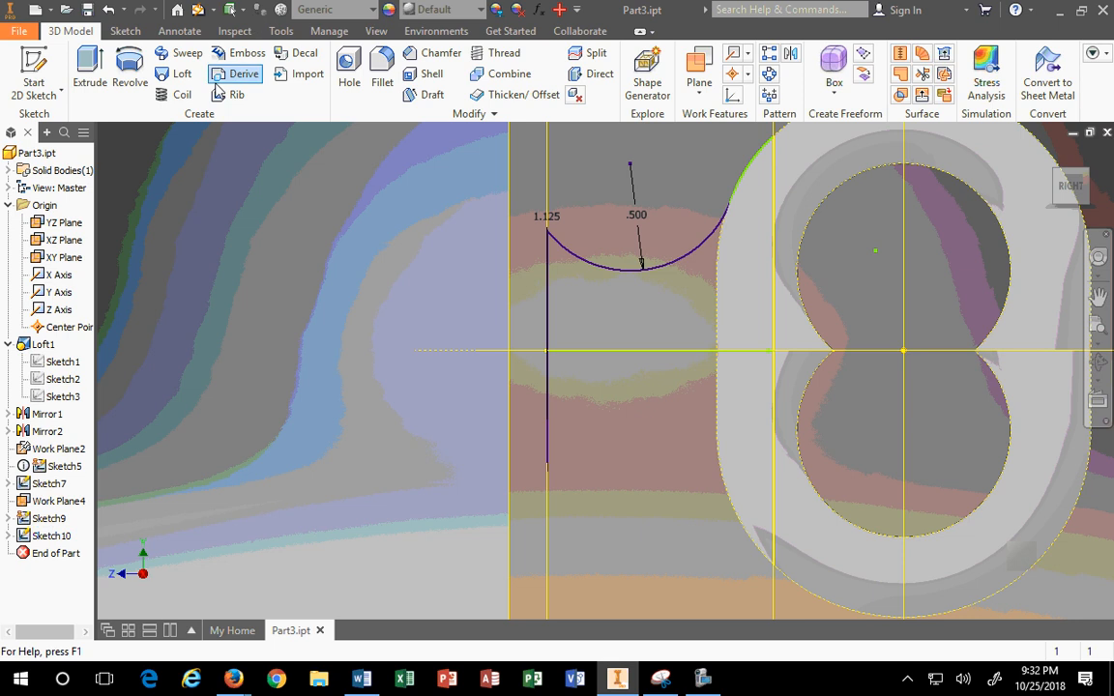
# Step: Reopen Sketch10 and start mirroring the upper arc, closing the tool without applying
pyautogui.click(50, 536)
pyautogui.rightClick(58, 539)
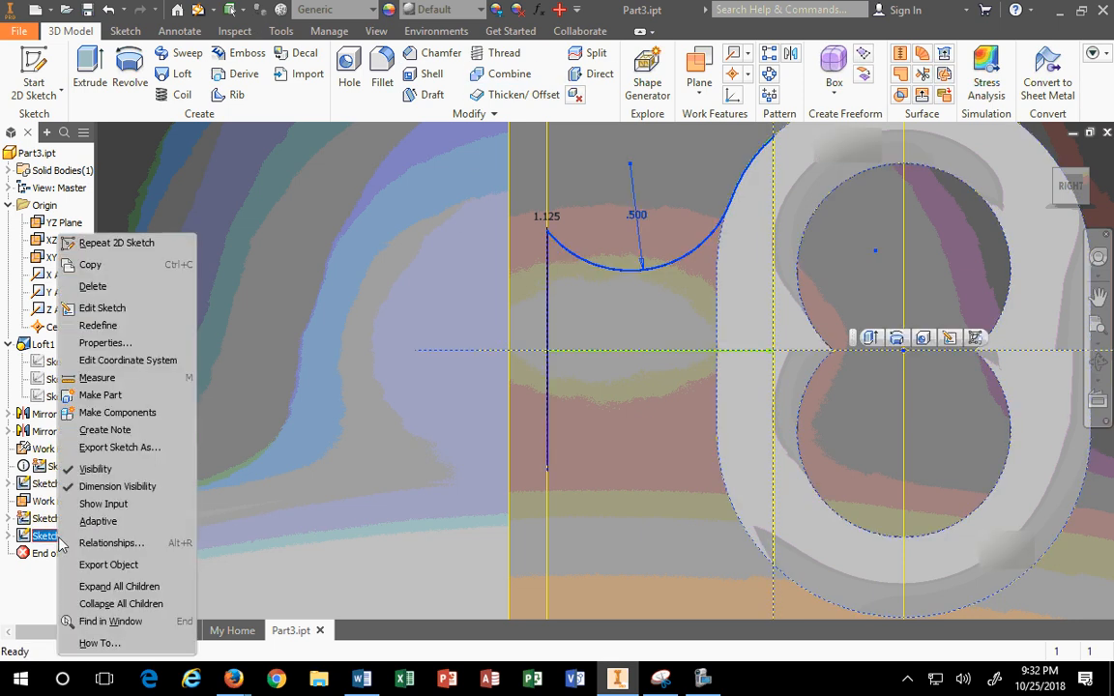
pyautogui.click(104, 308)
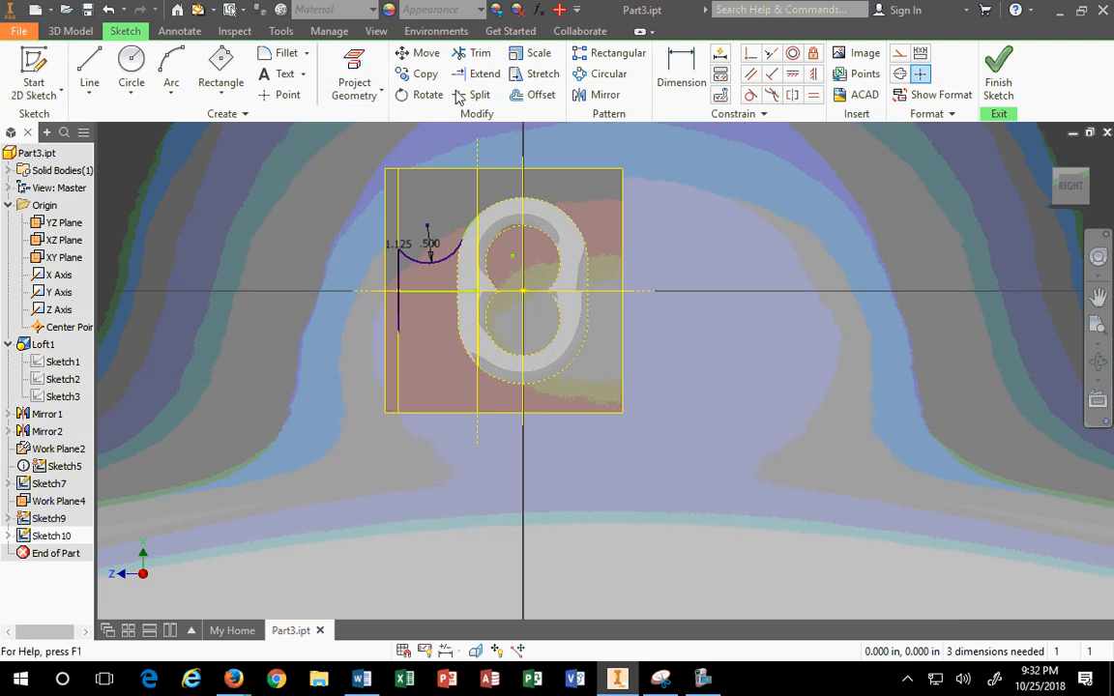
pyautogui.click(602, 95)
pyautogui.click(452, 246)
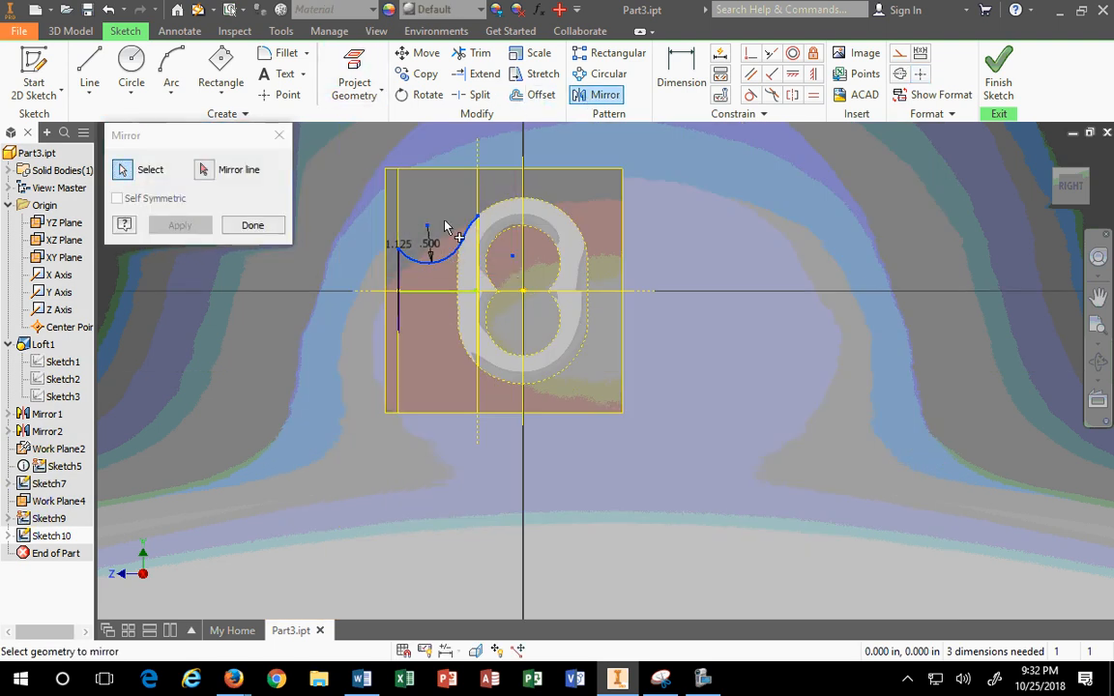
pyautogui.click(204, 172)
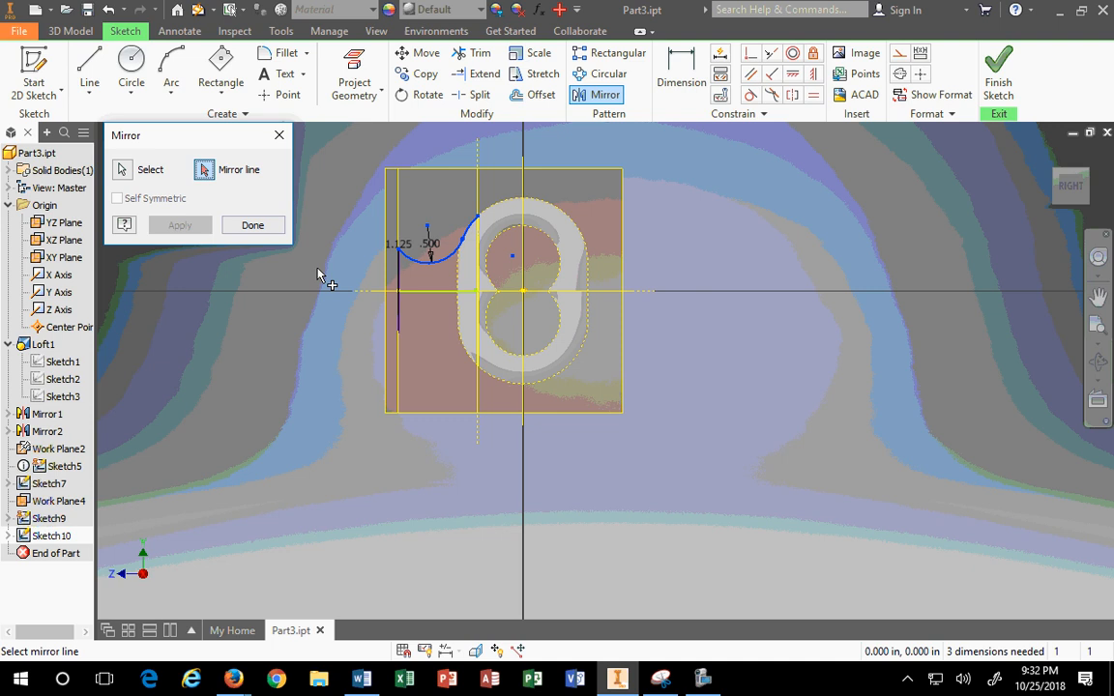
pyautogui.click(419, 291)
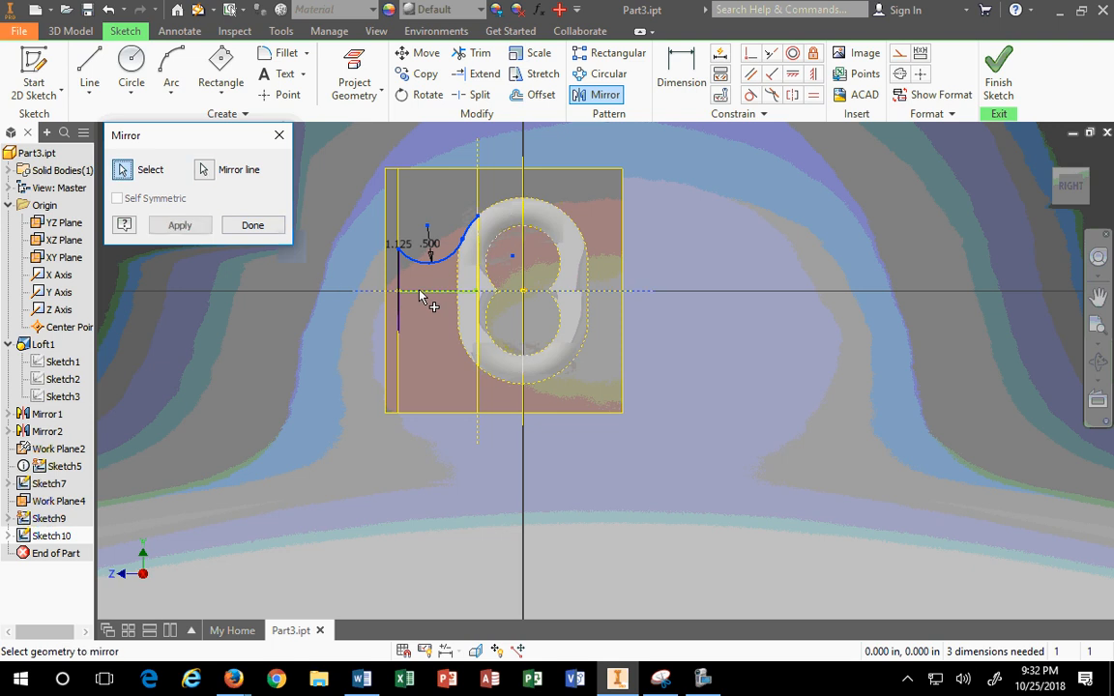
pyautogui.click(235, 229)
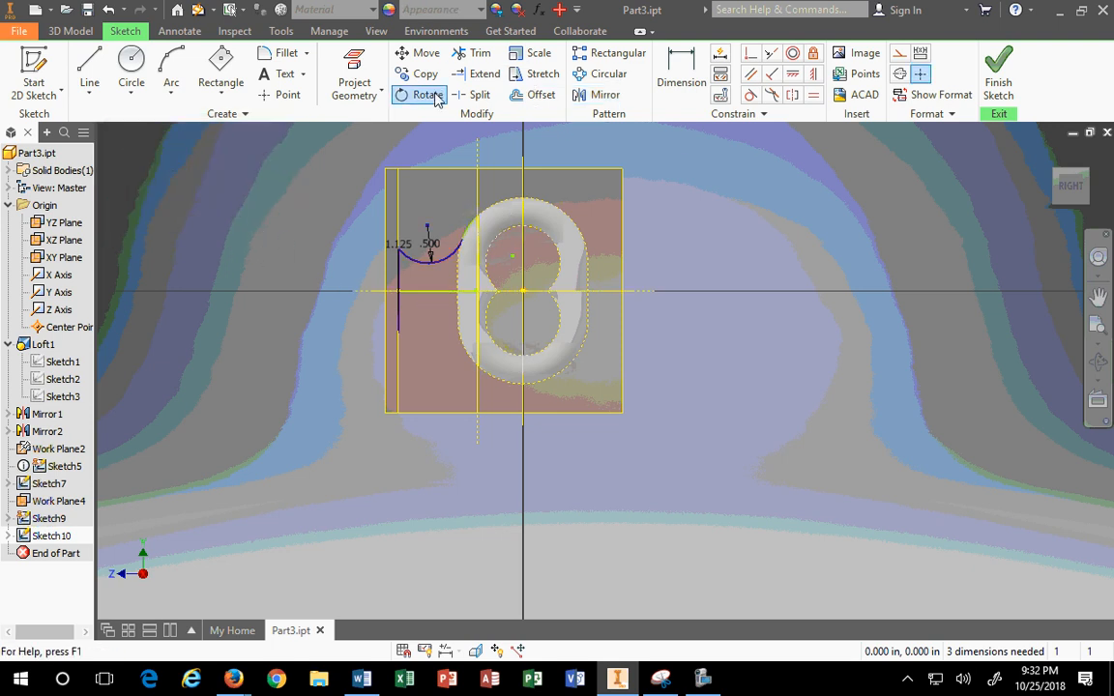
# Step: Mirror the window-selected arc geometry across the horizontal centerline
pyautogui.click(605, 95)
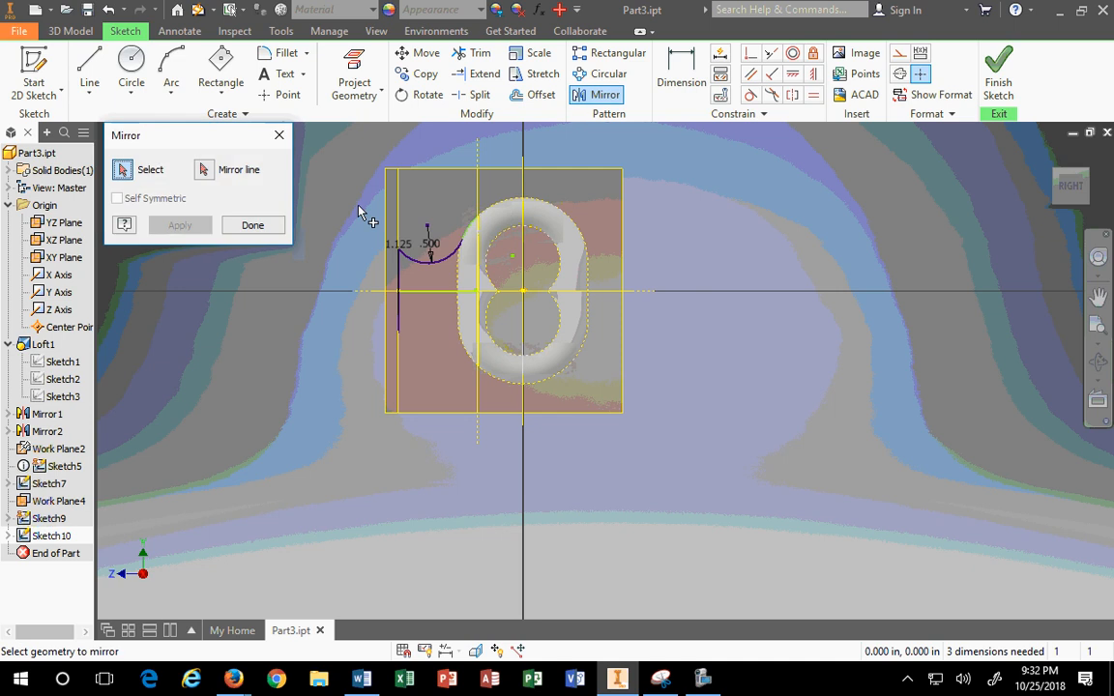
pyautogui.moveTo(354, 181)
pyautogui.mouseDown()
pyautogui.moveTo(459, 227)
pyautogui.moveTo(520, 280)
pyautogui.mouseUp()
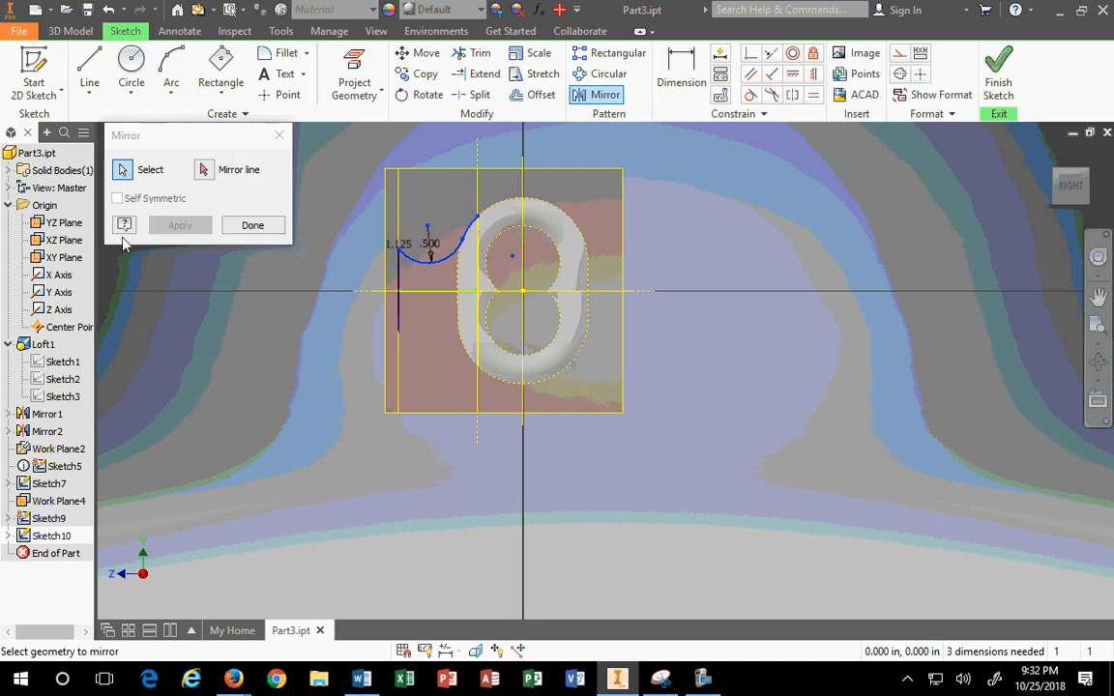
pyautogui.click(204, 171)
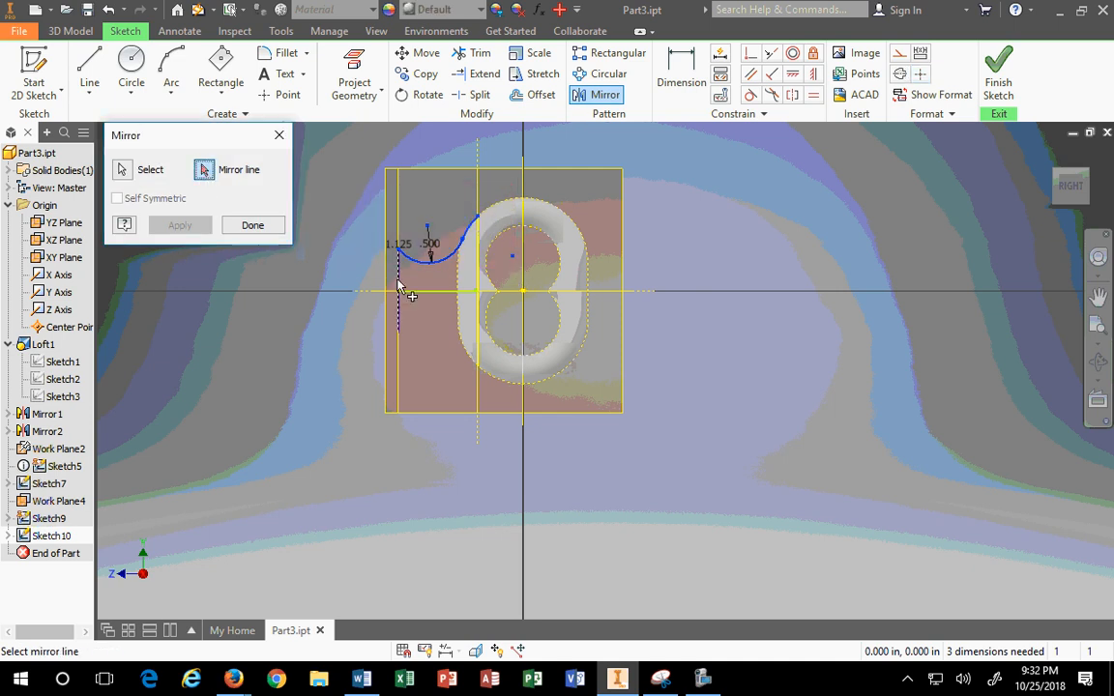
pyautogui.click(1056, 171)
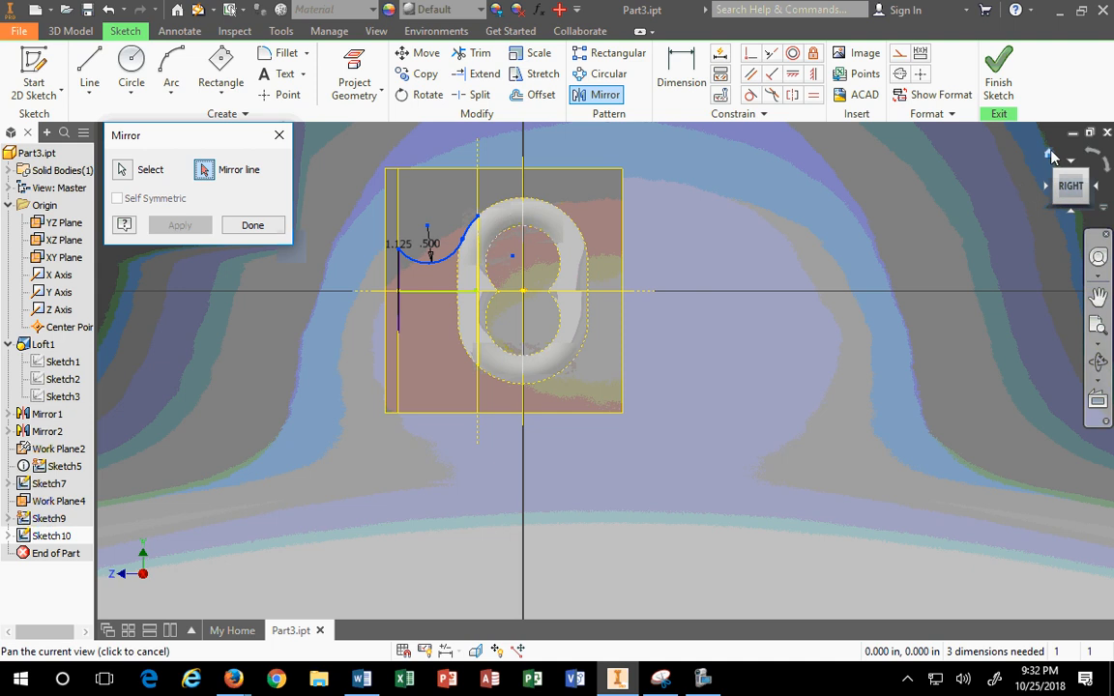
pyautogui.click(544, 366)
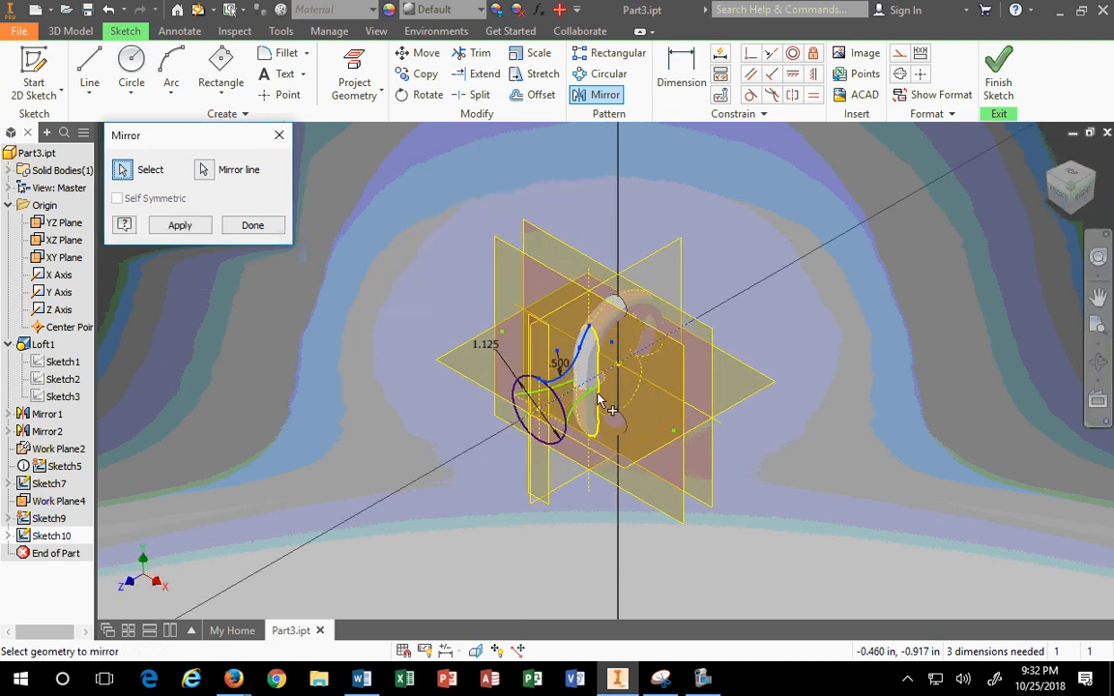
pyautogui.click(184, 225)
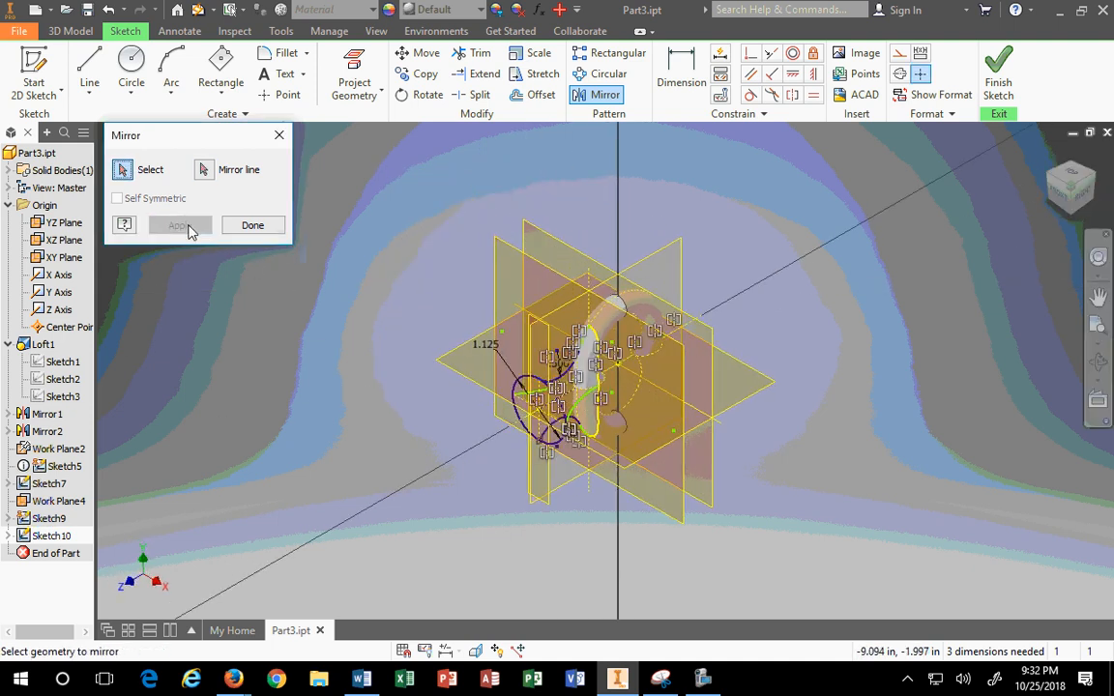
pyautogui.click(253, 225)
# Step: Finish Sketch10 and save the part file
pyautogui.click(998, 70)
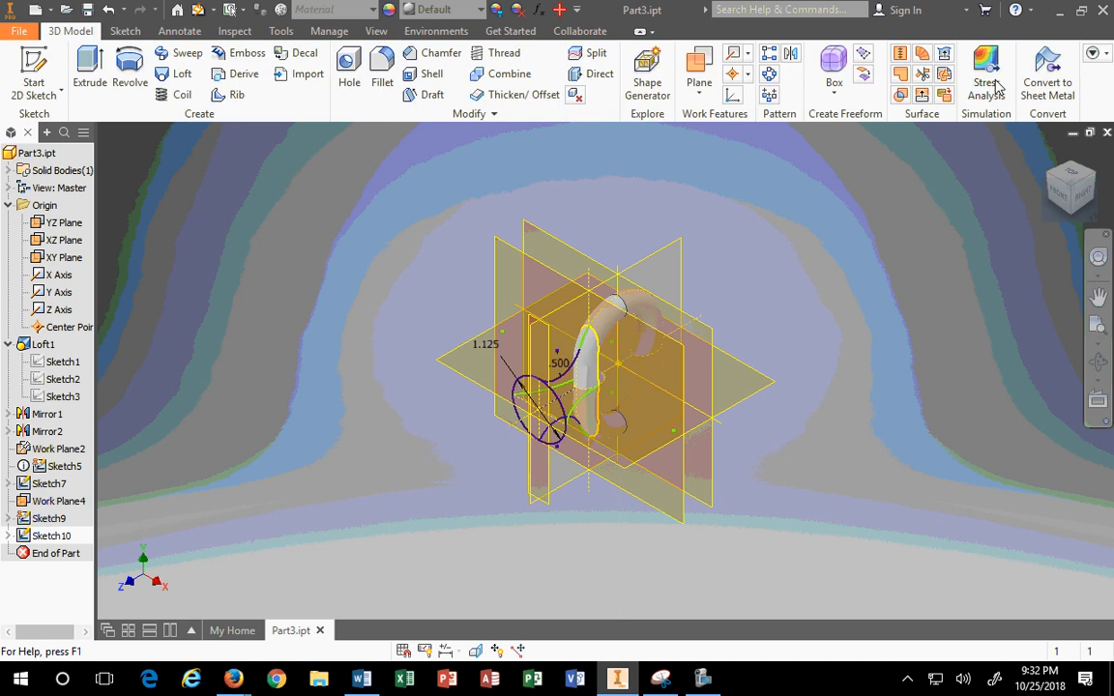
pyautogui.click(88, 11)
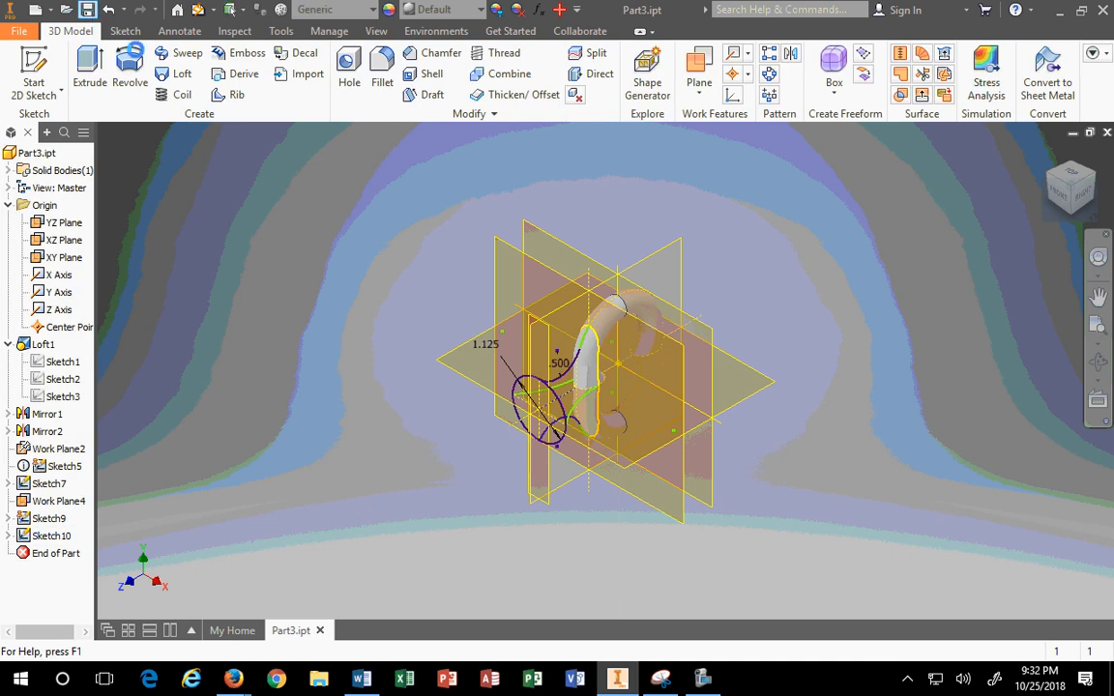
pyautogui.click(1084, 193)
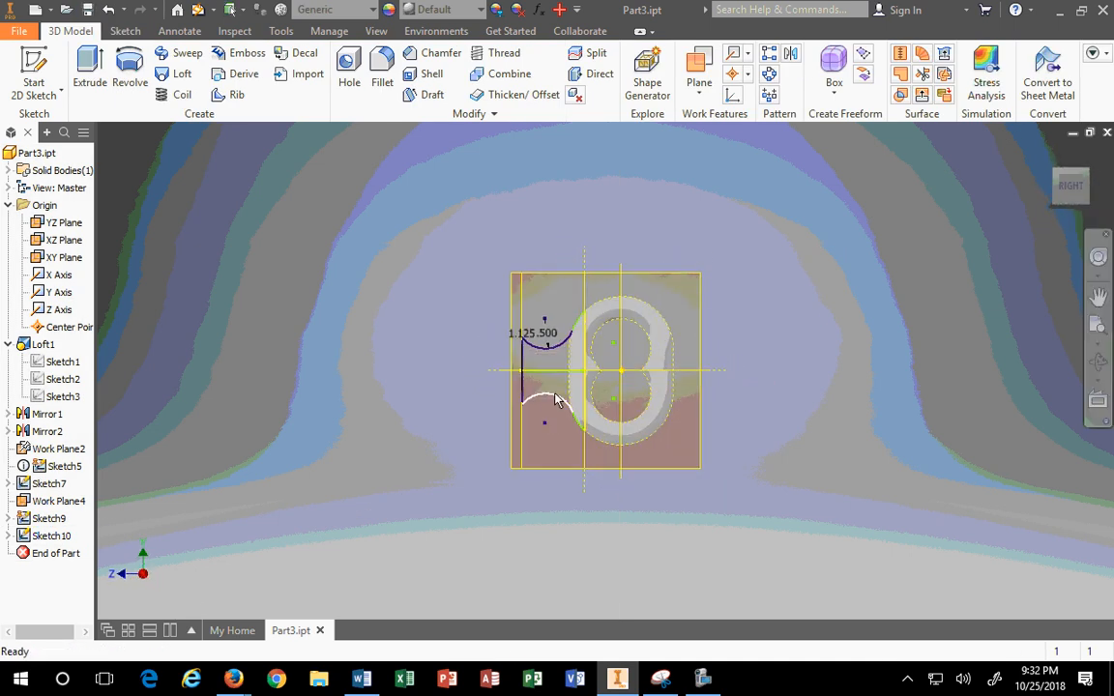
pyautogui.scroll(-3, 556, 398)
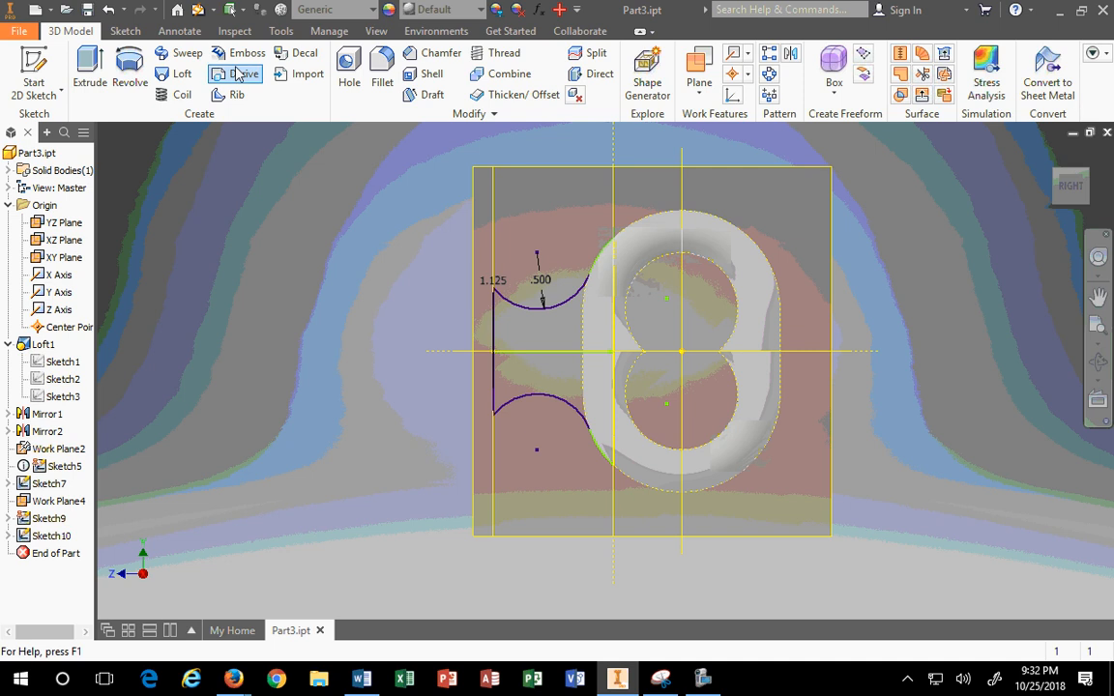
pyautogui.click(179, 74)
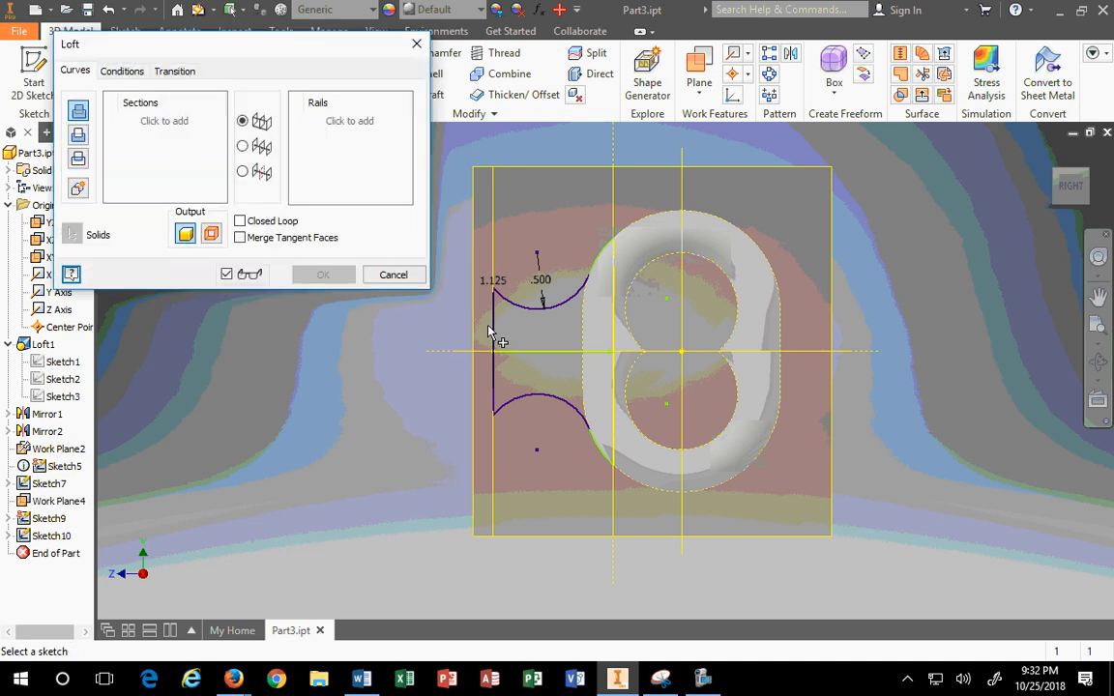
pyautogui.click(1048, 155)
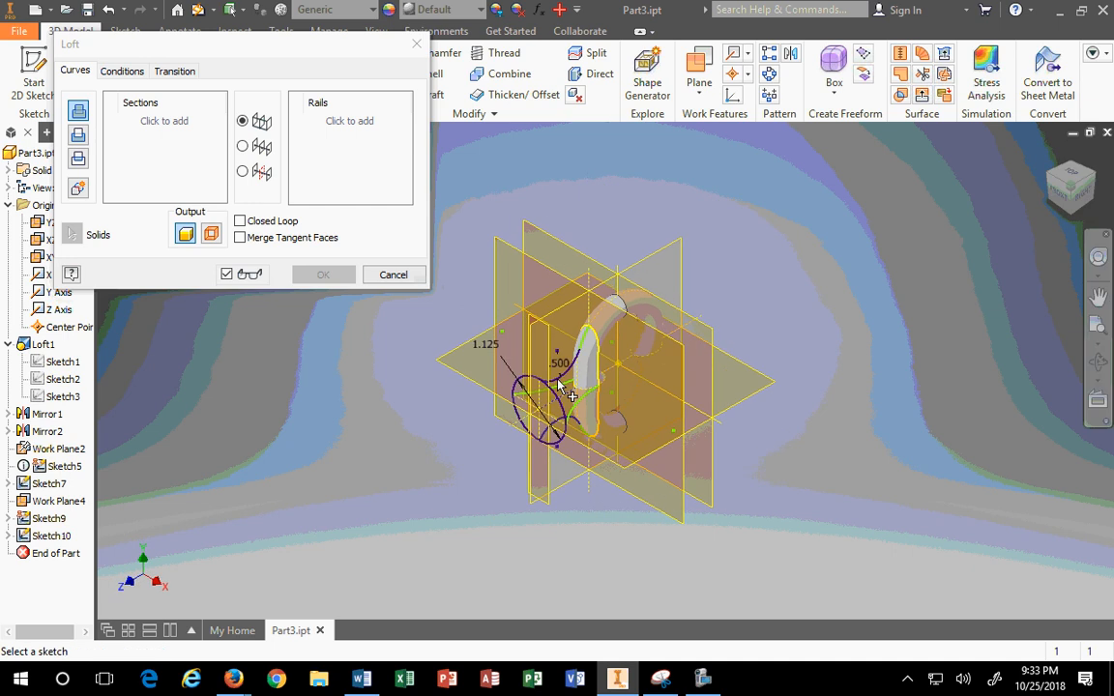
pyautogui.scroll(3, 559, 385)
pyautogui.click(556, 424)
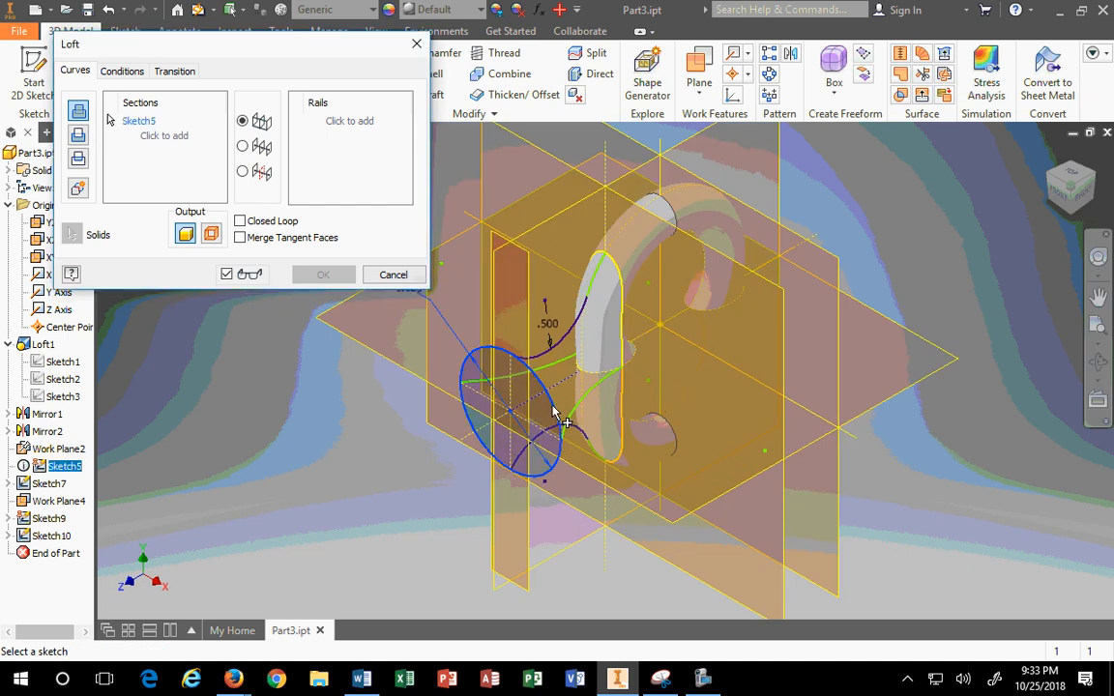
pyautogui.click(616, 271)
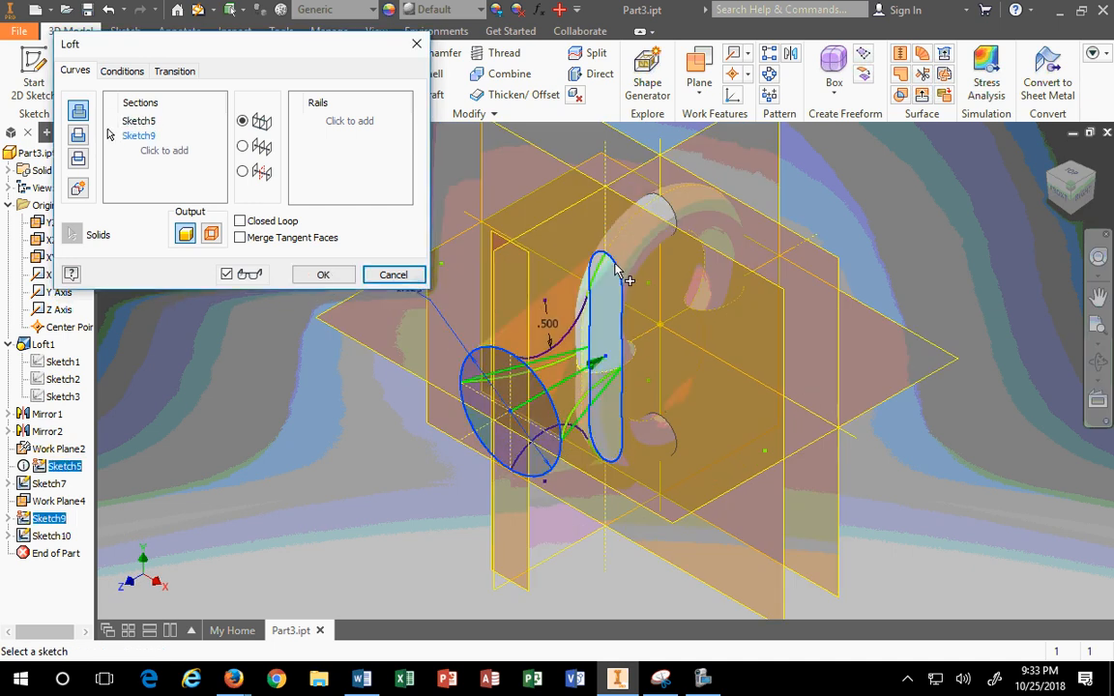
pyautogui.click(1092, 201)
pyautogui.click(1048, 156)
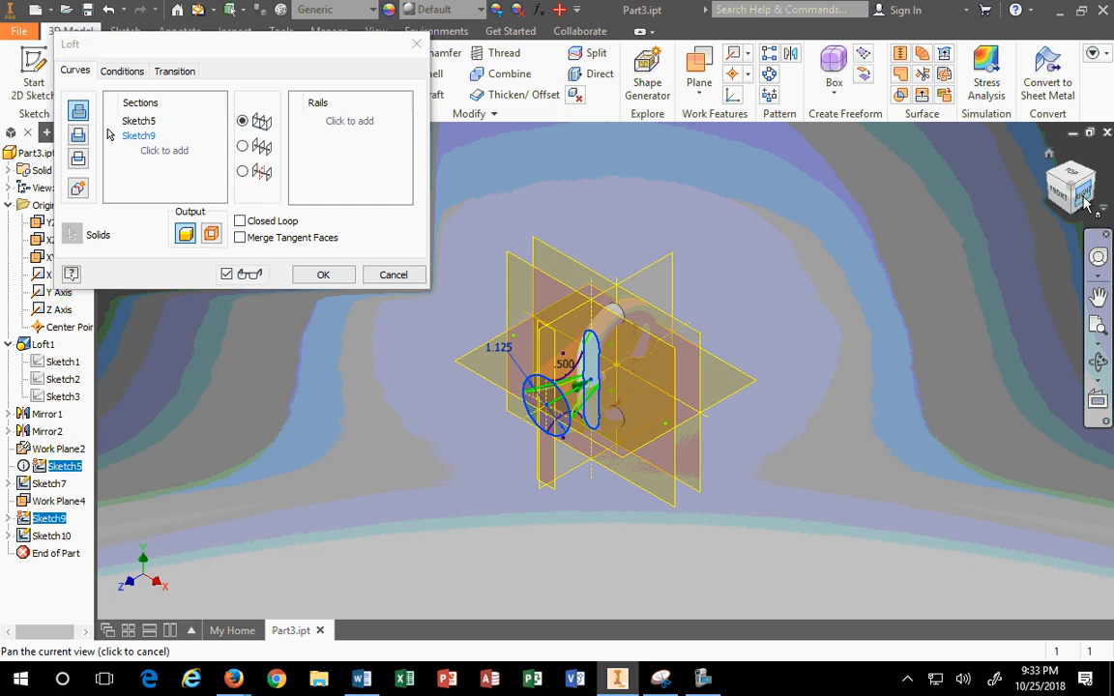
pyautogui.click(1083, 196)
pyautogui.scroll(5, 581, 392)
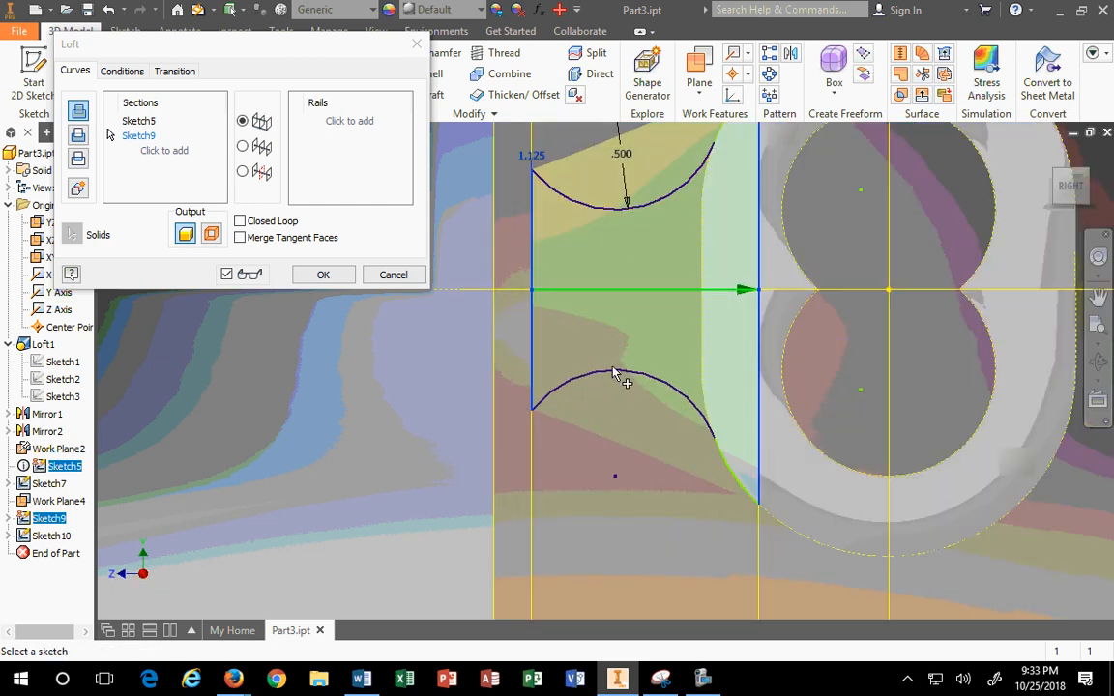
pyautogui.click(324, 119)
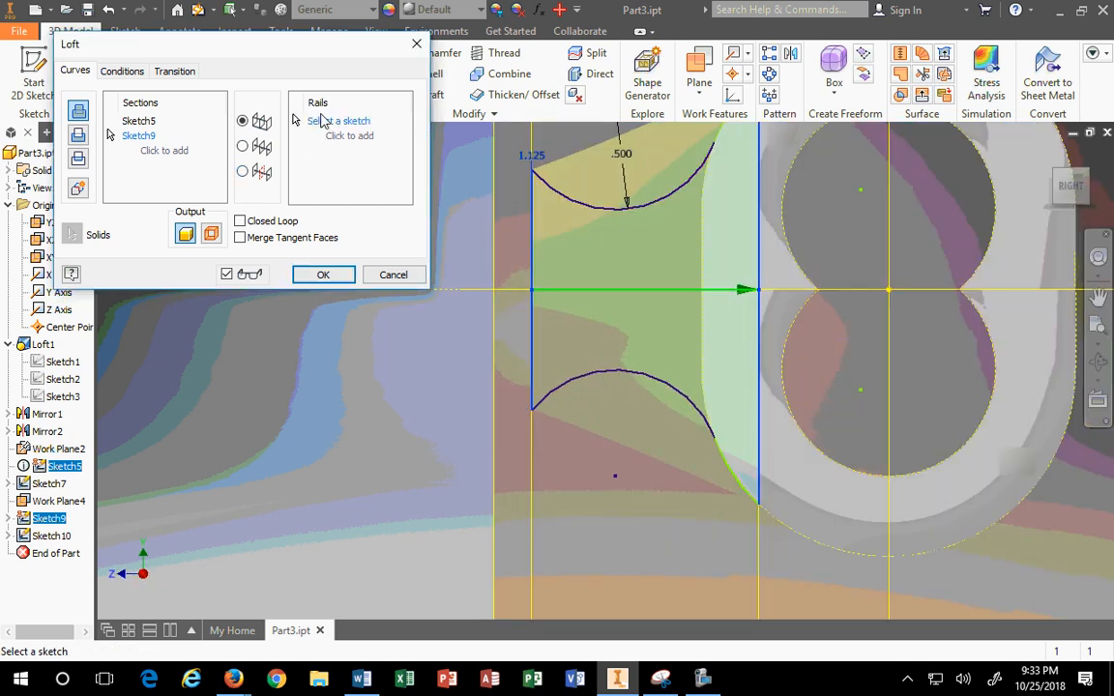
pyautogui.click(607, 215)
pyautogui.scroll(-3, 658, 253)
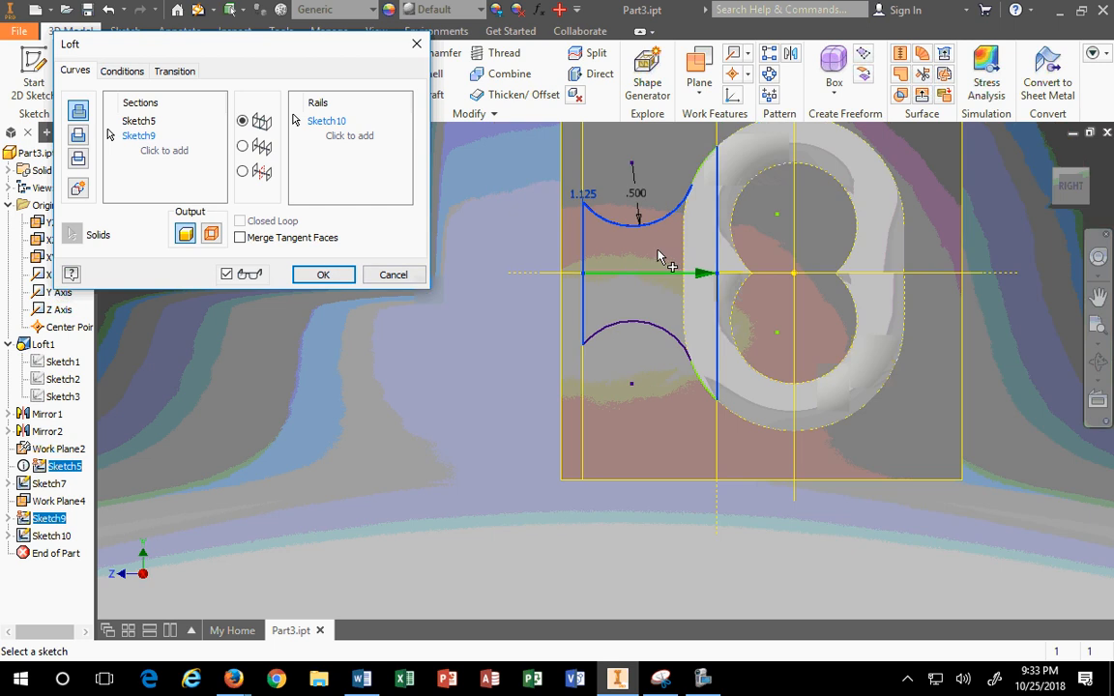
pyautogui.moveTo(652, 280); pyautogui.dragTo(628, 357, button='middle')
pyautogui.scroll(3, 637, 287)
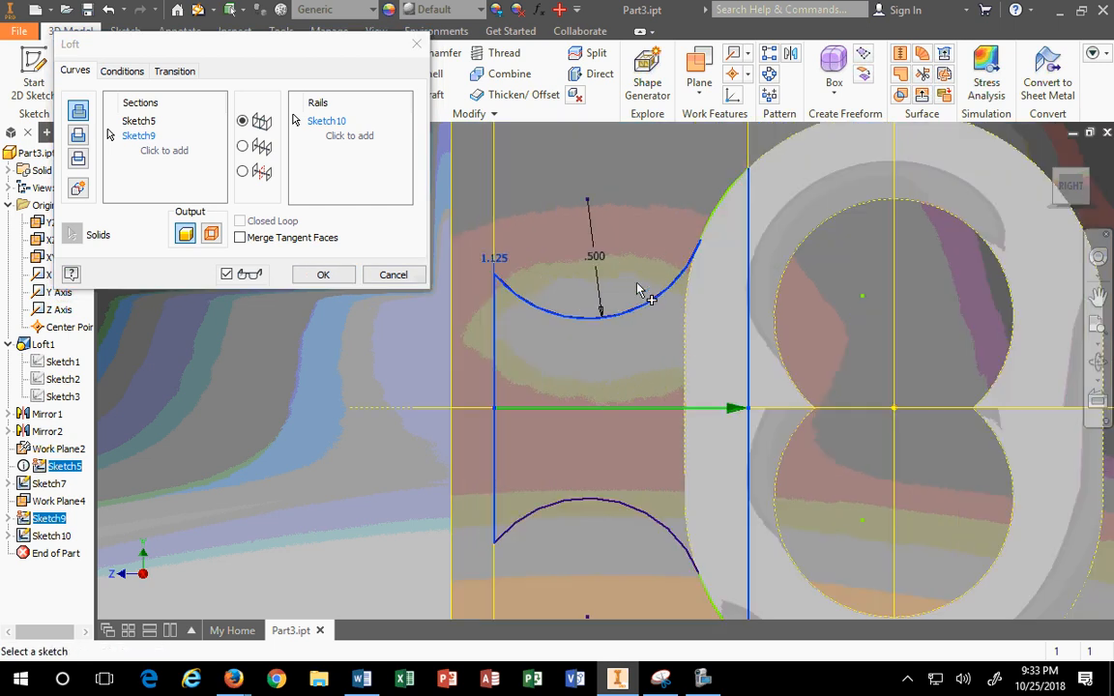
pyautogui.click(711, 226)
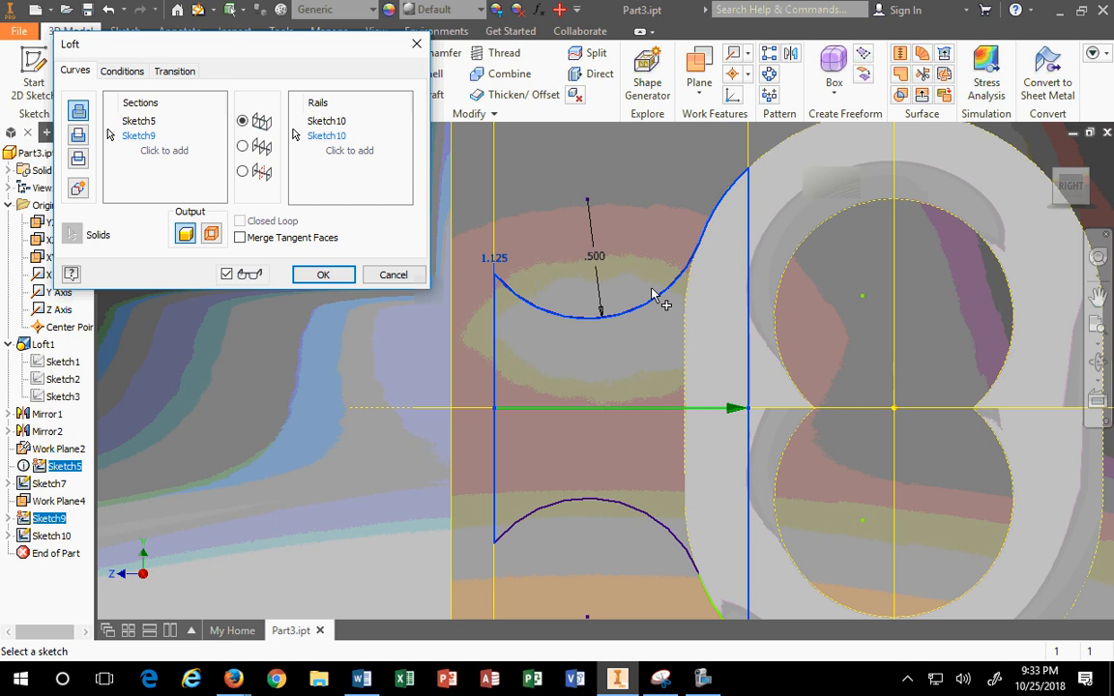
pyautogui.click(677, 547)
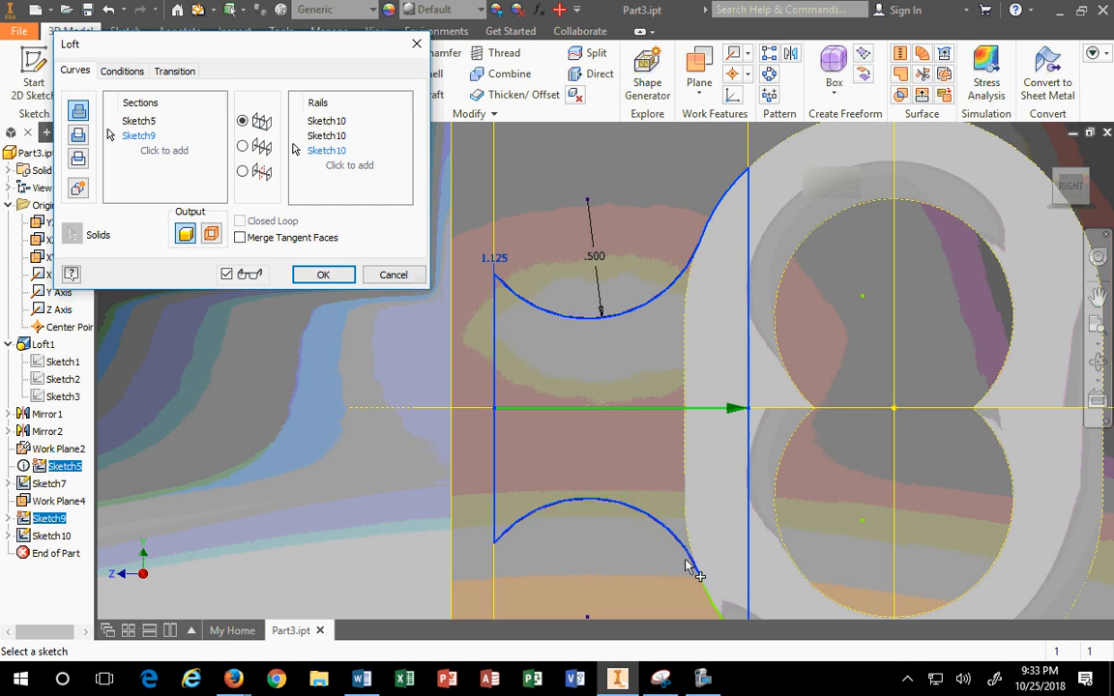
pyautogui.click(705, 593)
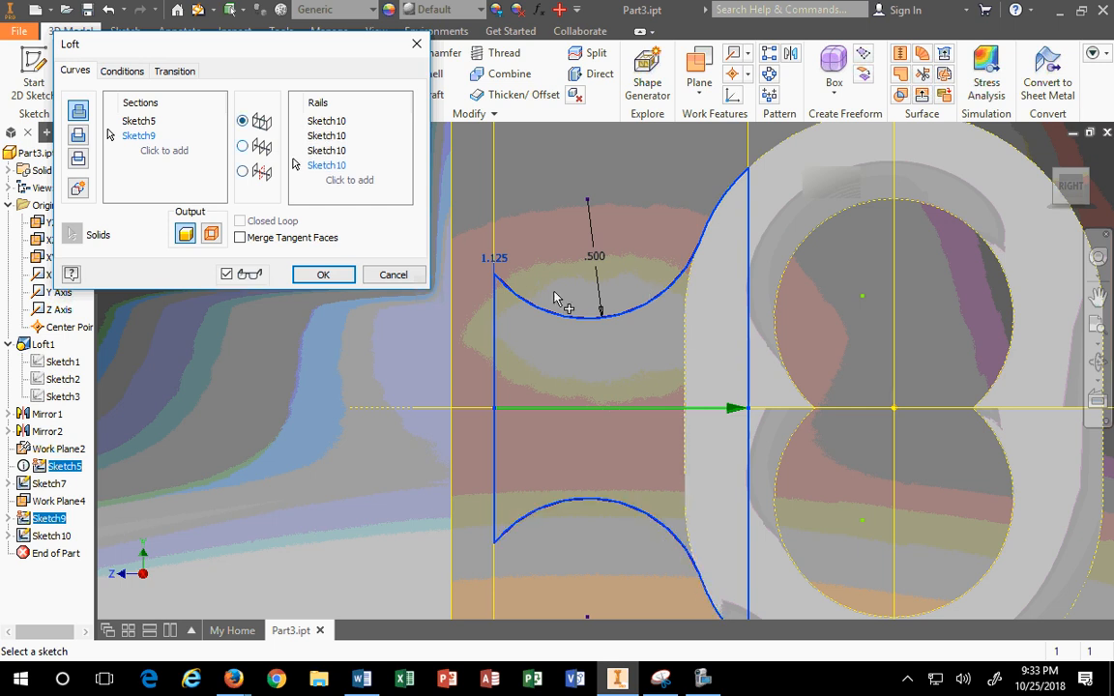
pyautogui.click(392, 275)
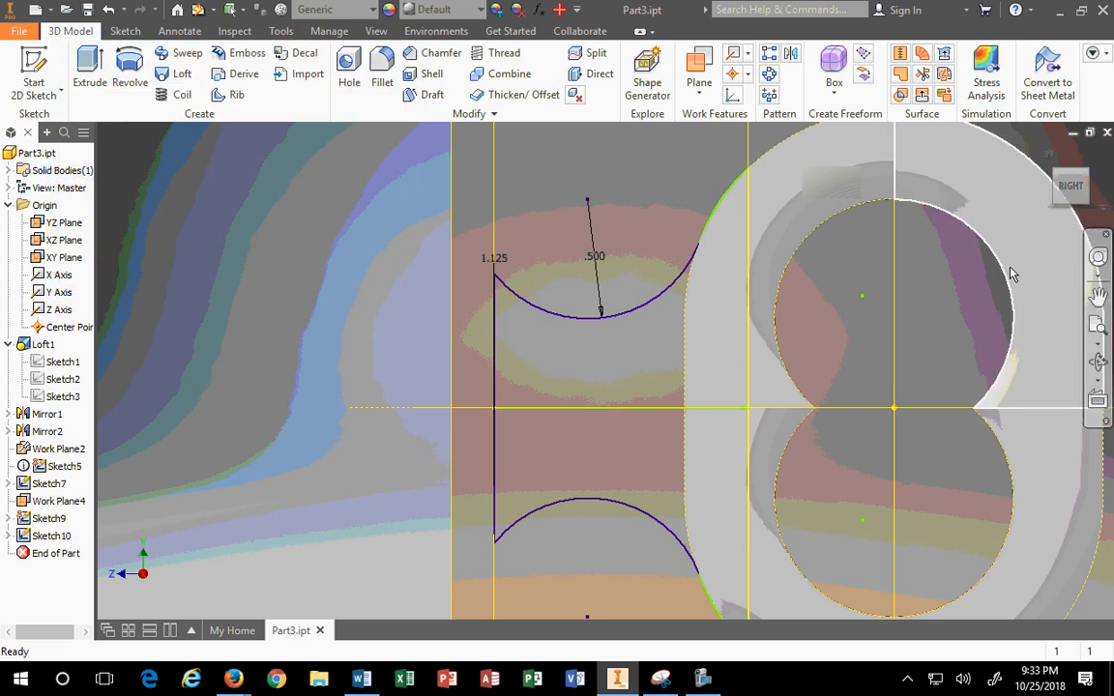
# Step: Open Sketch10 for editing and delete the mirrored lower arc and its connecting curve
pyautogui.click(51, 536)
pyautogui.rightClick(51, 538)
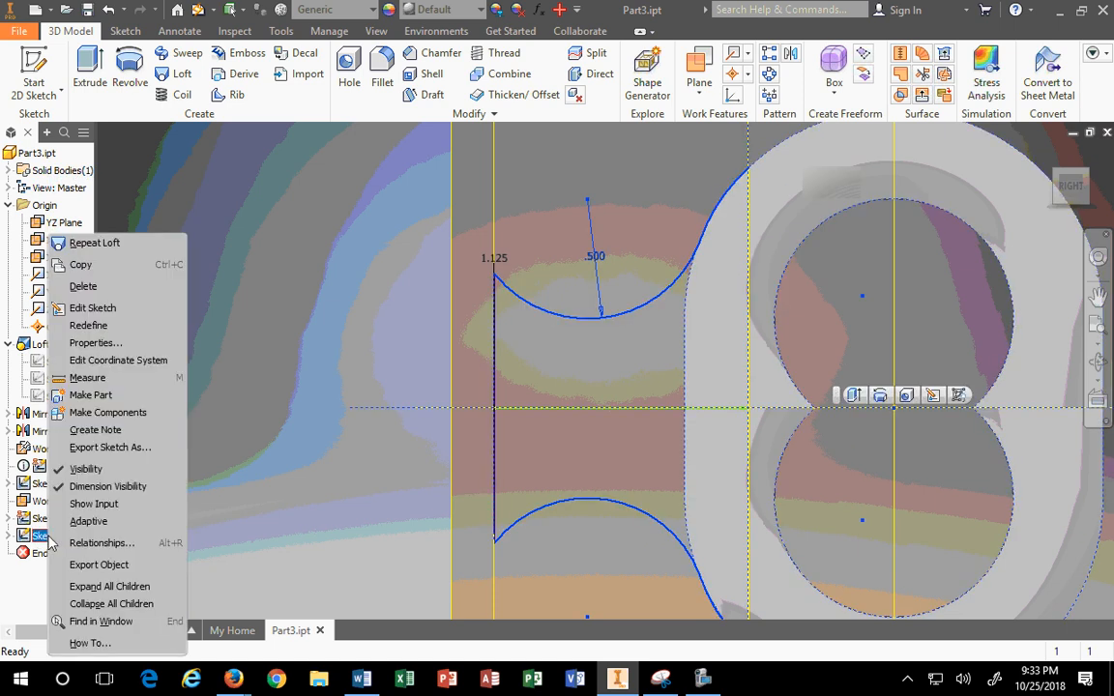
pyautogui.click(97, 308)
pyautogui.moveTo(212, 374)
pyautogui.mouseDown()
pyautogui.moveTo(588, 561)
pyautogui.moveTo(577, 561)
pyautogui.mouseUp()
pyautogui.press('Delete')
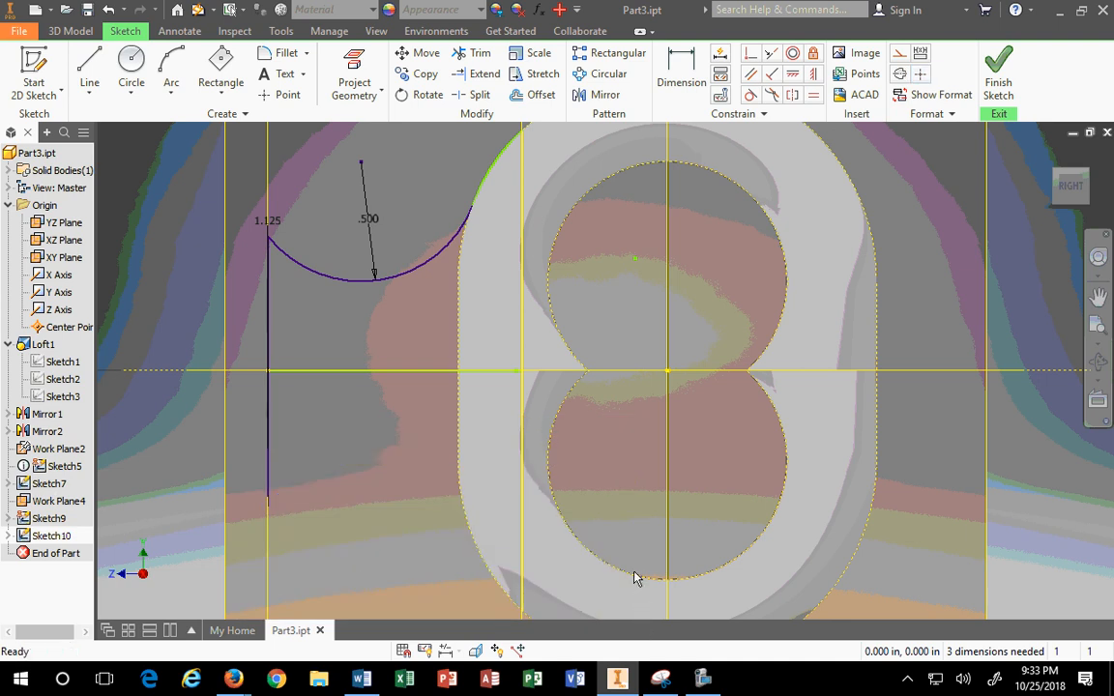
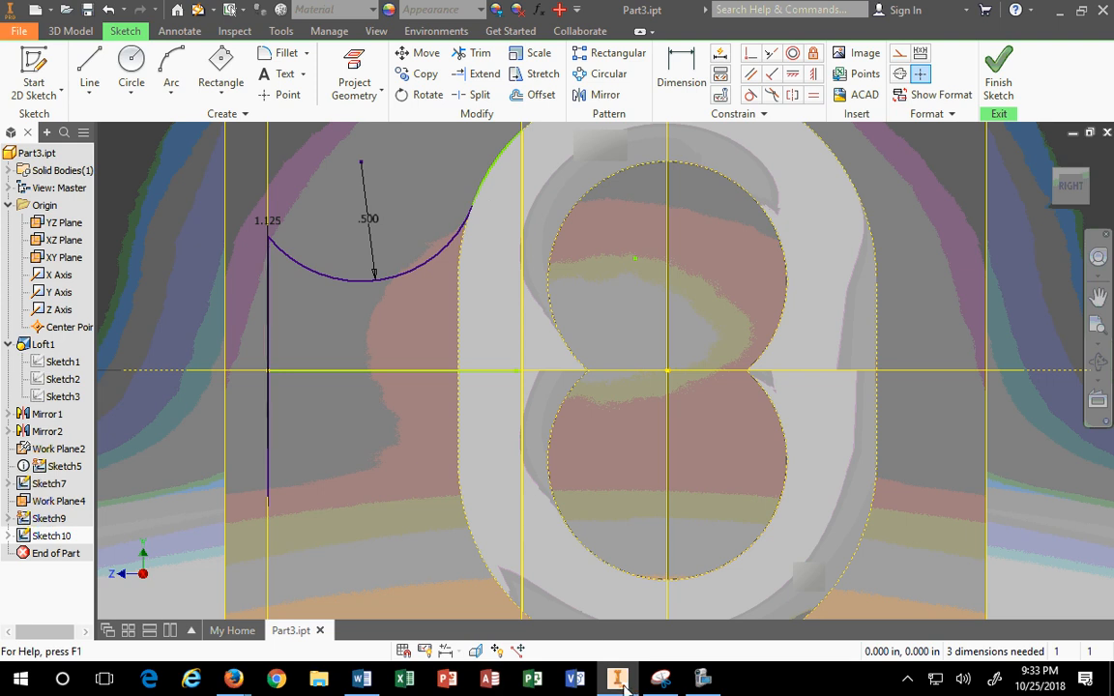
# Step: Bring the marked-up key reference drawing in Snipping Tool beside the Inventor sketch
pyautogui.moveTo(235, 681)
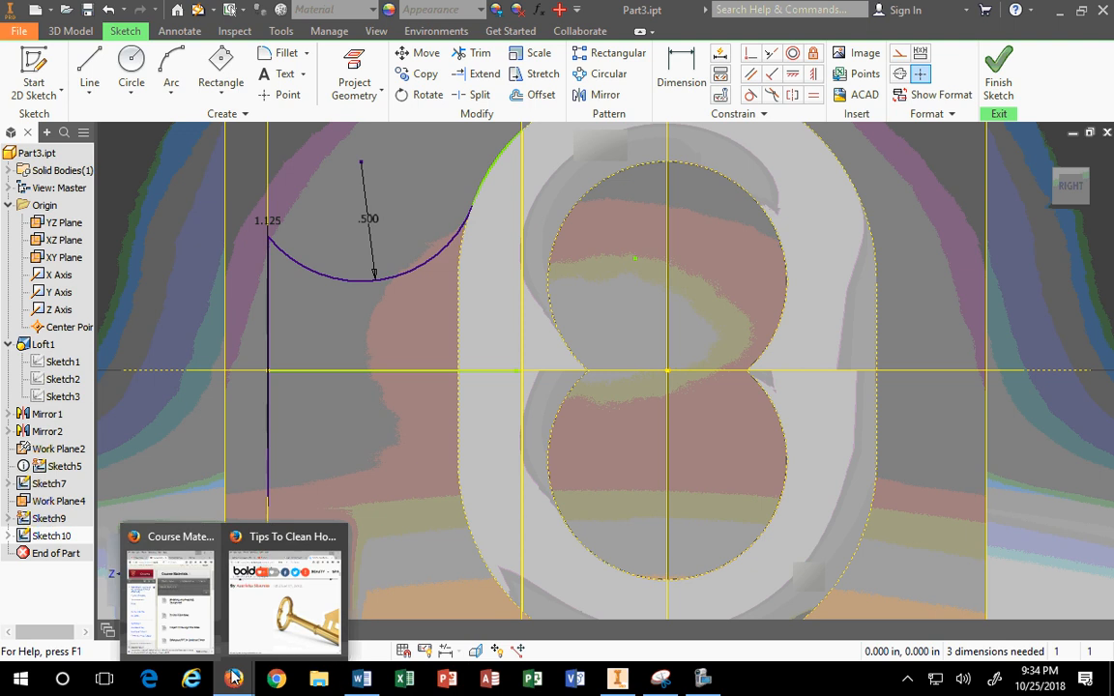
pyautogui.click(664, 681)
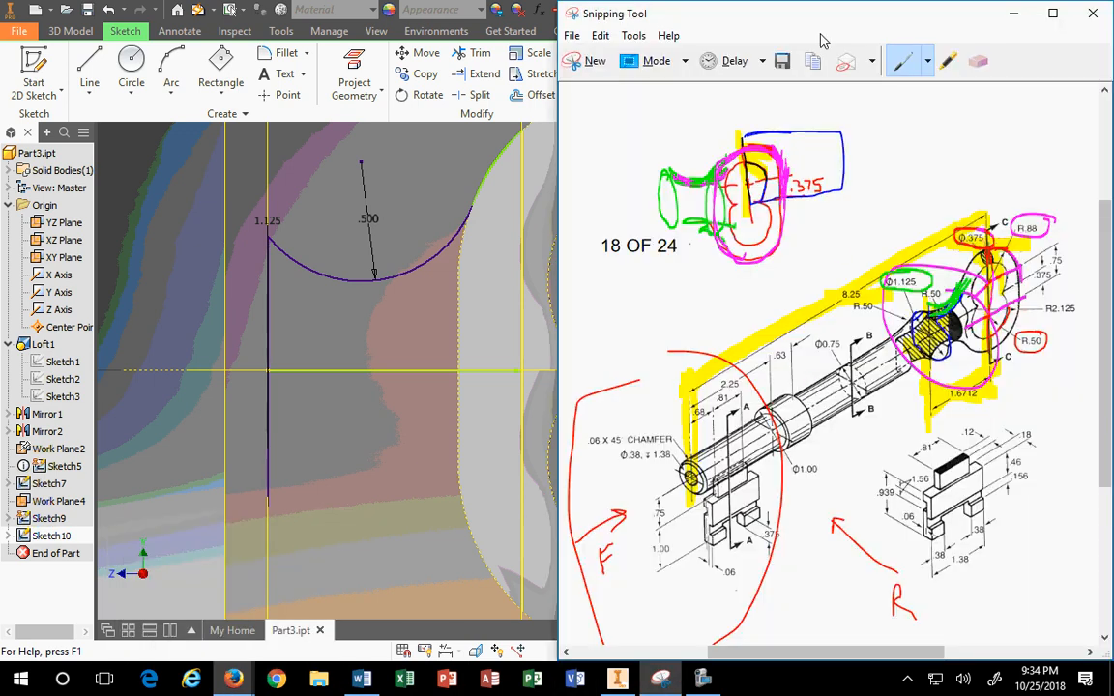
# Step: Erase the magenta and green marks, highlight the ring yellow, and minimize Snipping Tool
pyautogui.click(980, 63)
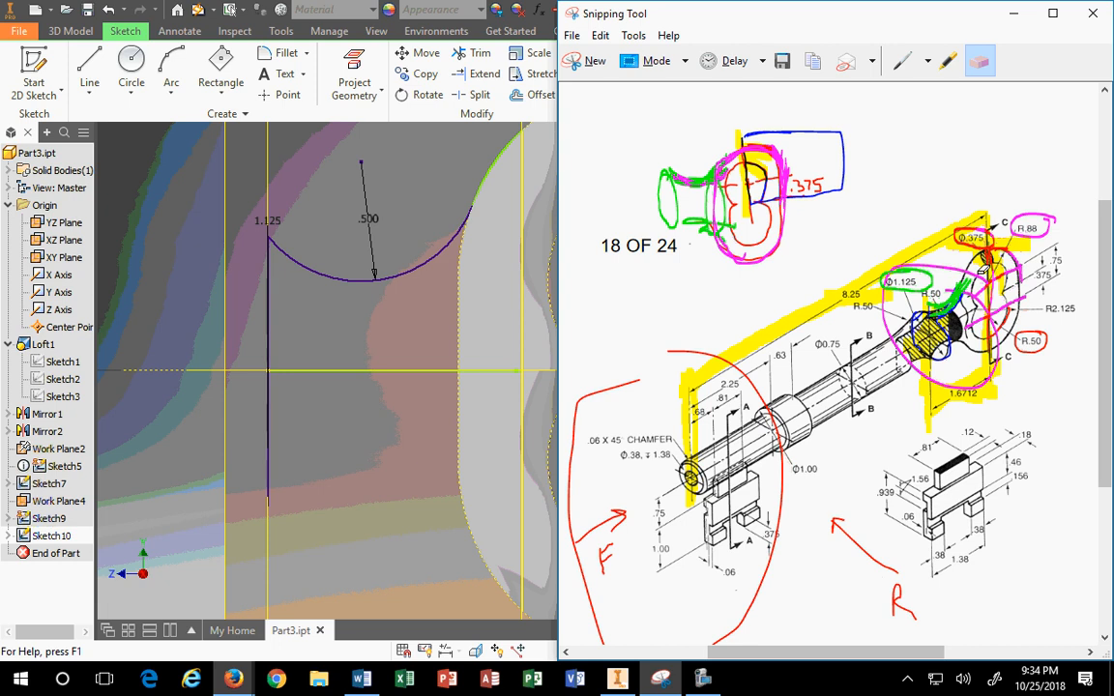
pyautogui.moveTo(982, 271); pyautogui.dragTo(946, 299)
pyautogui.click(924, 286)
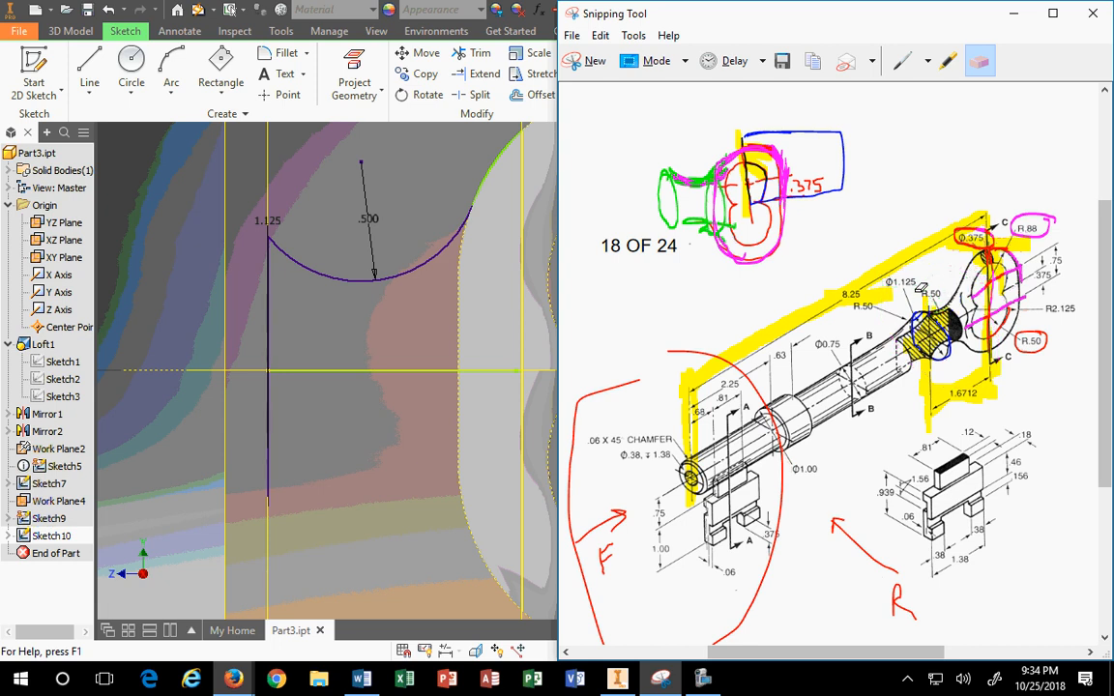
pyautogui.click(949, 60)
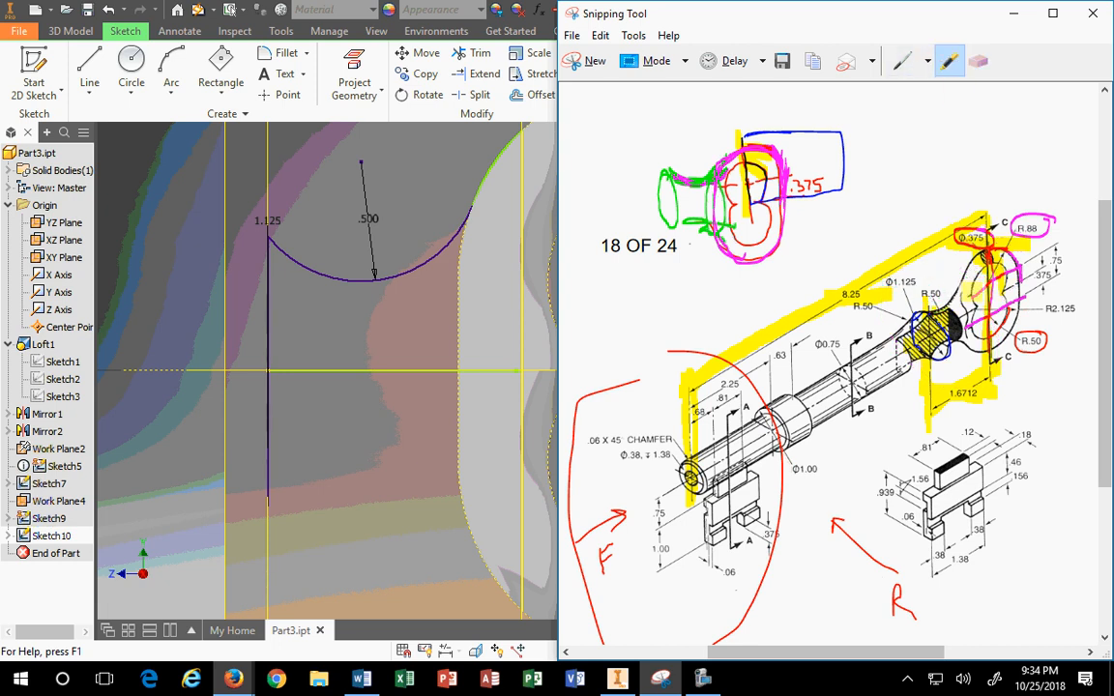
pyautogui.moveTo(971, 284)
pyautogui.mouseDown()
pyautogui.moveTo(986, 331)
pyautogui.moveTo(1002, 293)
pyautogui.moveTo(995, 350)
pyautogui.moveTo(978, 298)
pyautogui.mouseUp()
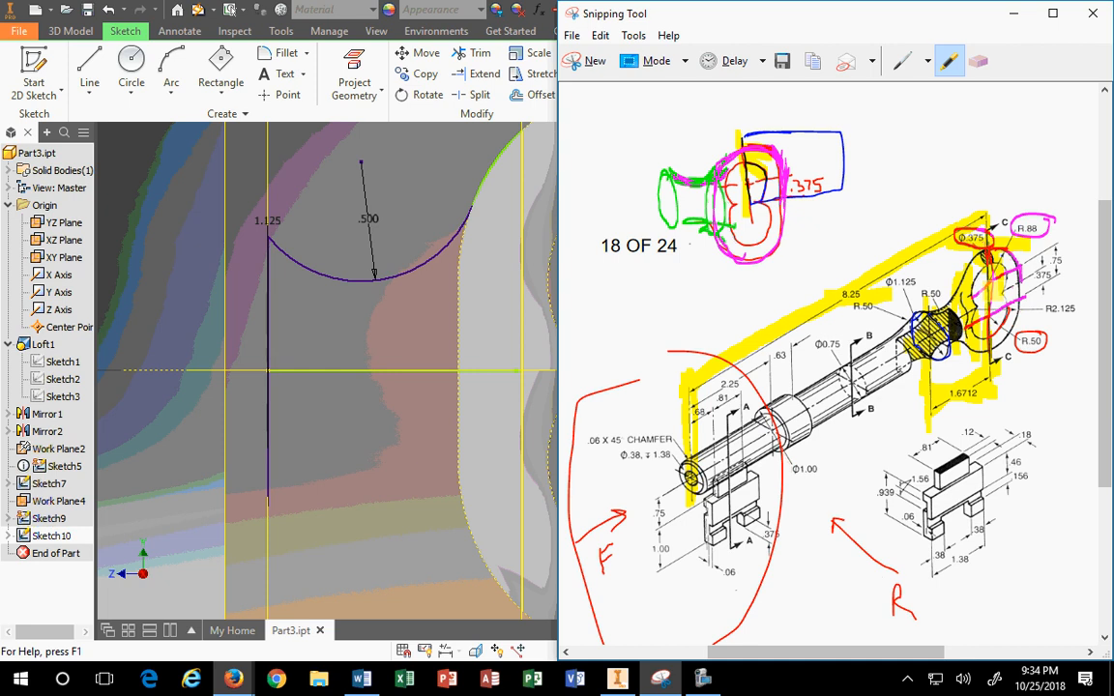
pyautogui.click(205, 302)
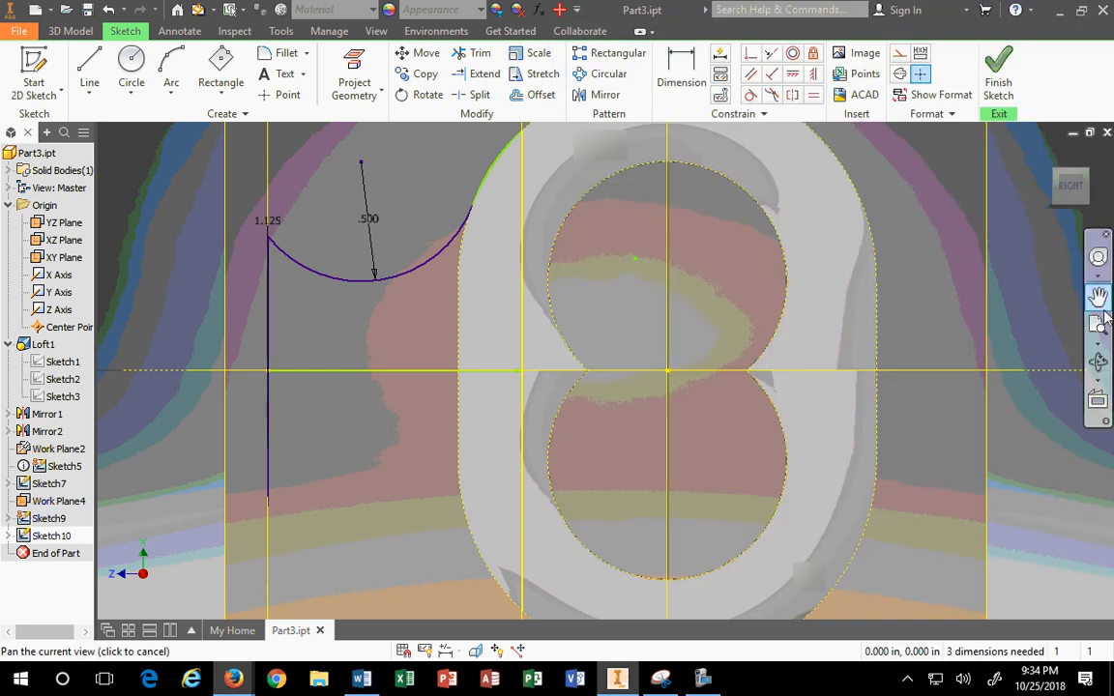
# Step: Delete the projected edge geometry at the ring's upper left, working from the Right view
pyautogui.click(1058, 178)
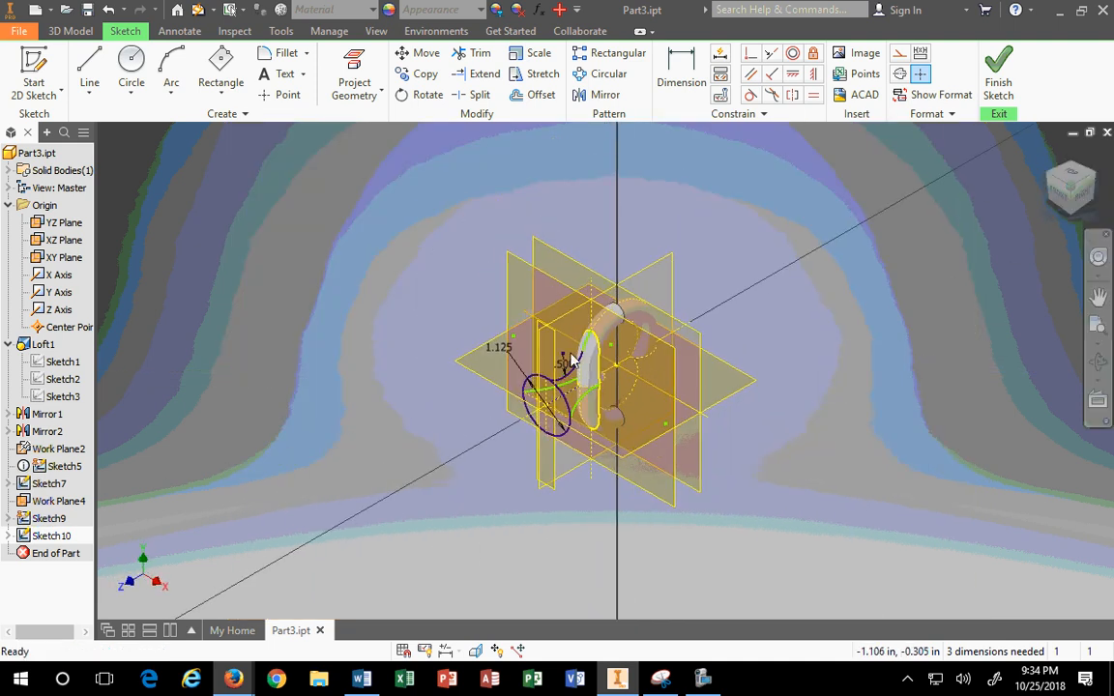
pyautogui.scroll(-3, 570, 354)
pyautogui.click(1075, 202)
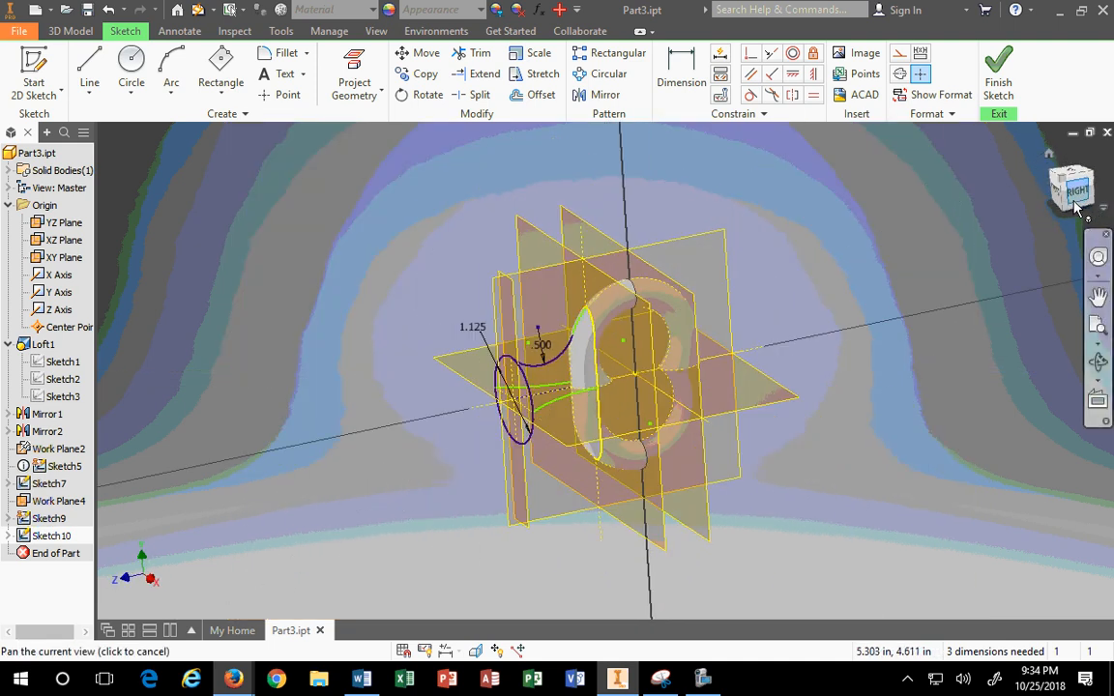
pyautogui.scroll(-5, 621, 319)
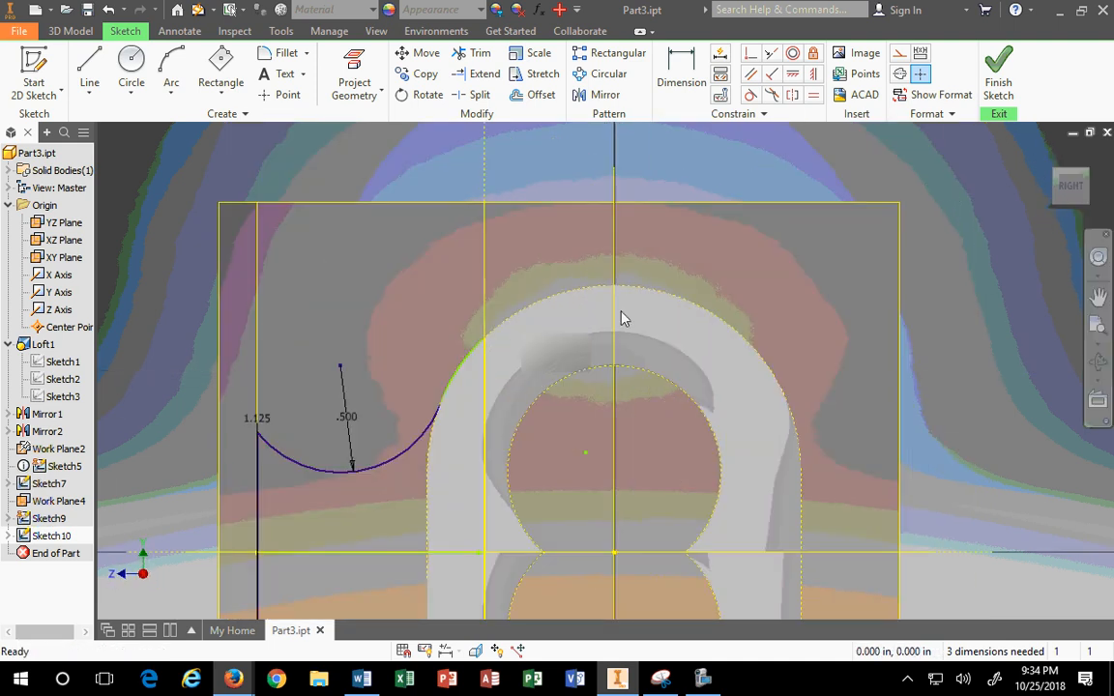
pyautogui.click(462, 382)
pyautogui.scroll(3, 409, 266)
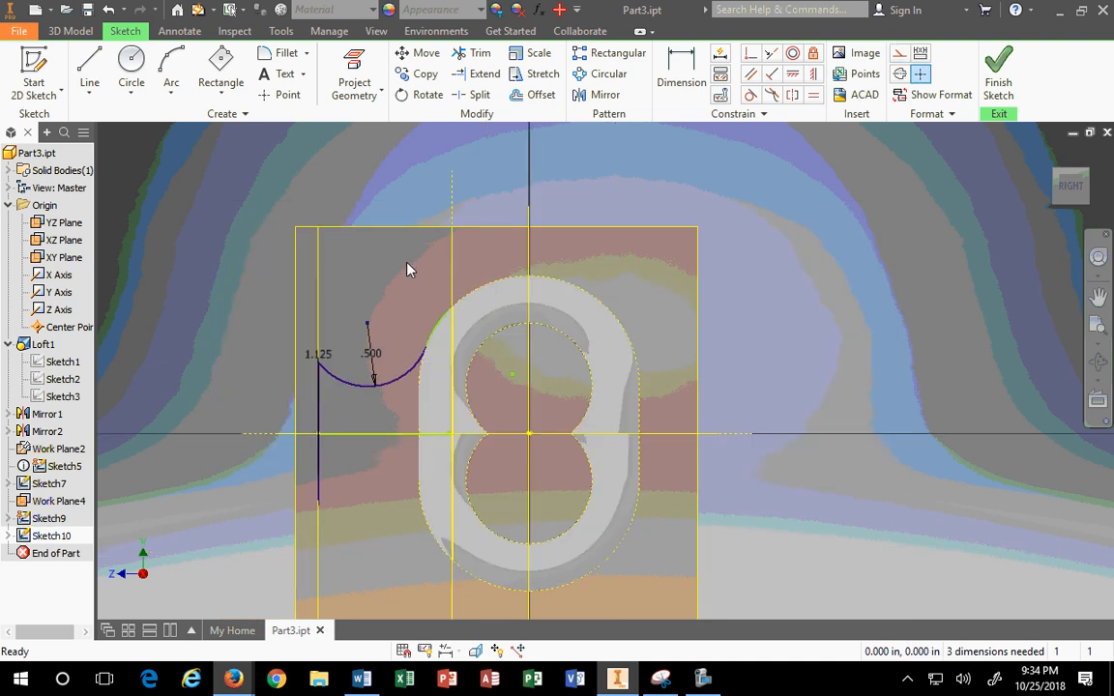
pyautogui.moveTo(357, 161); pyautogui.dragTo(585, 477)
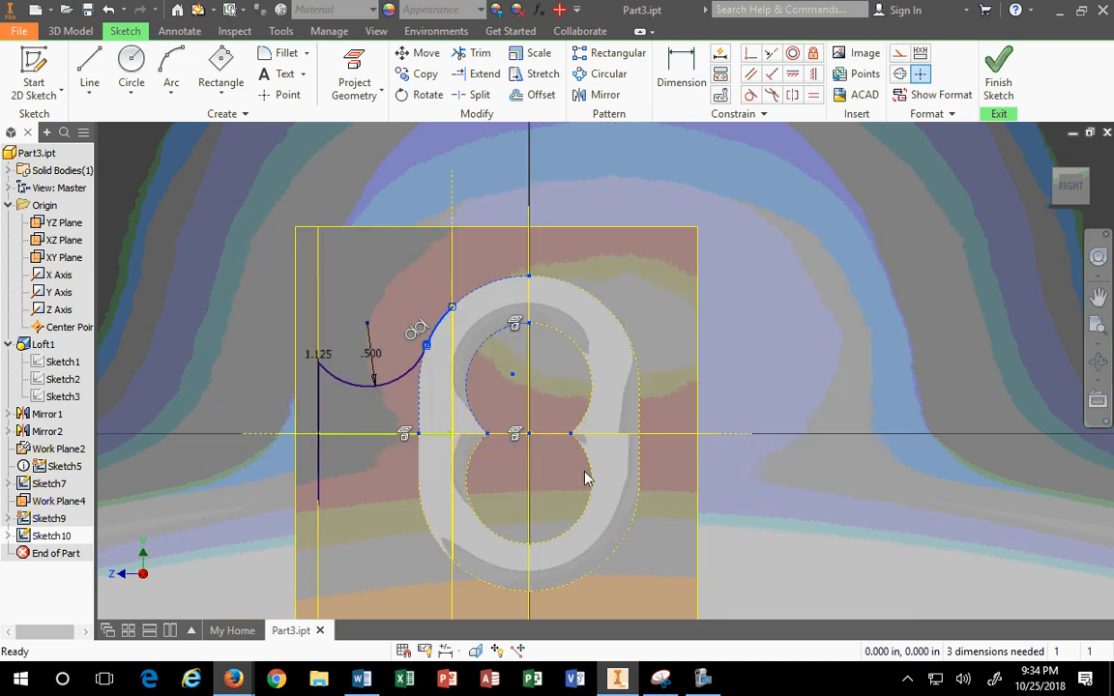
pyautogui.press('Delete')
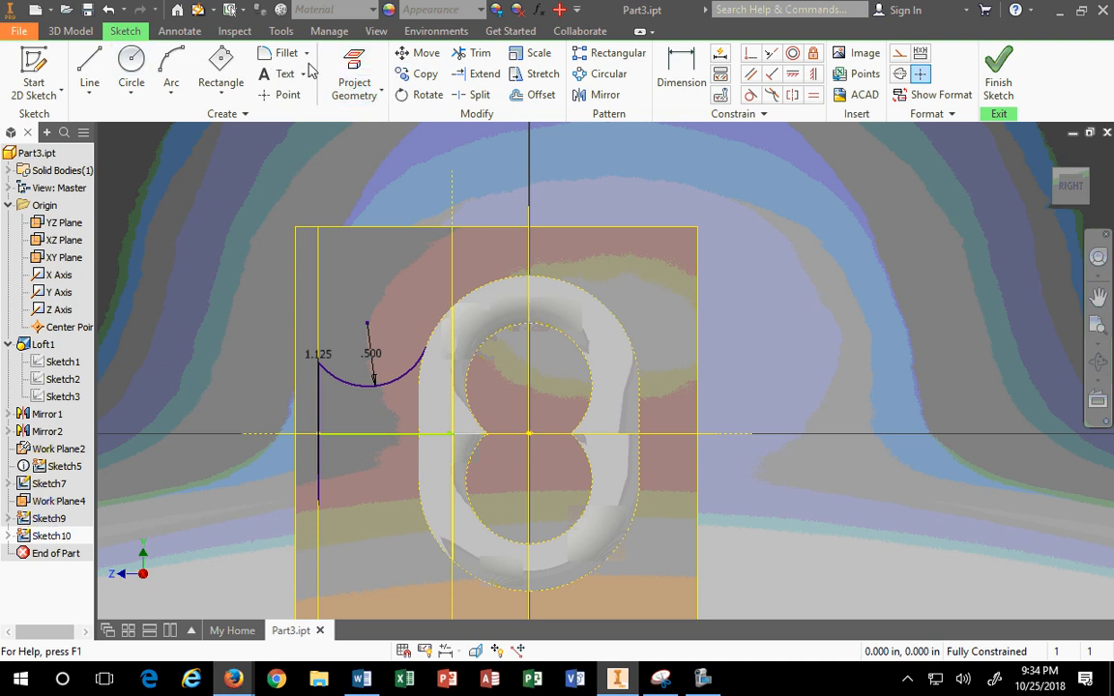
# Step: Draw a 0.875 in radius circle centred on the ring through the .500 arc's endpoint
pyautogui.click(132, 66)
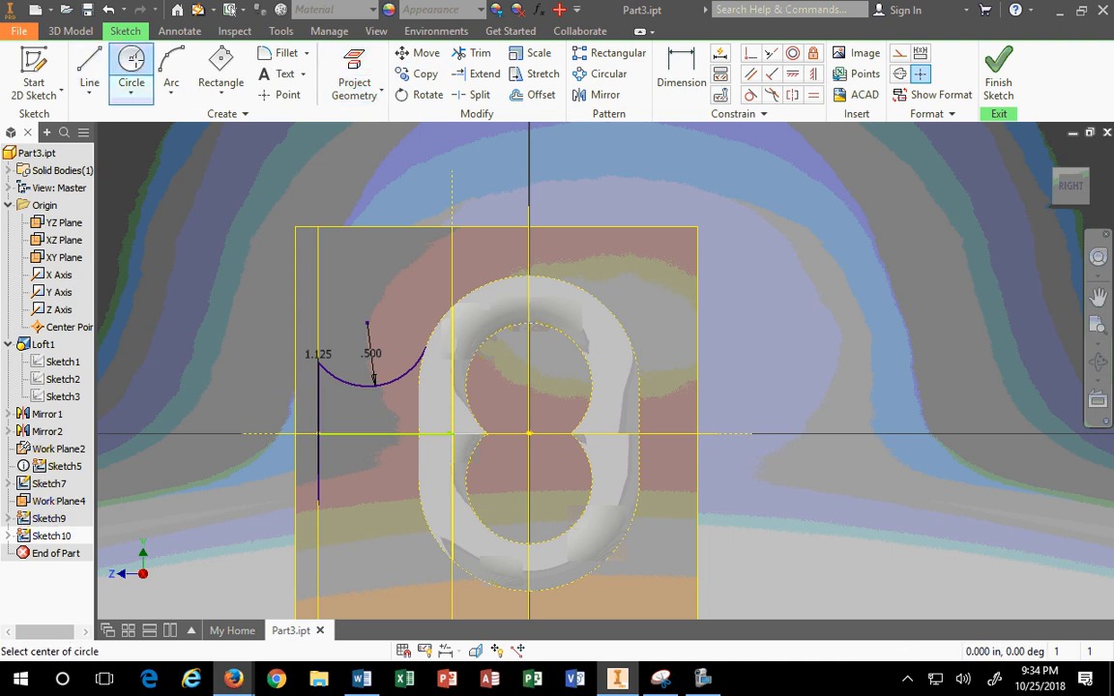
pyautogui.click(528, 386)
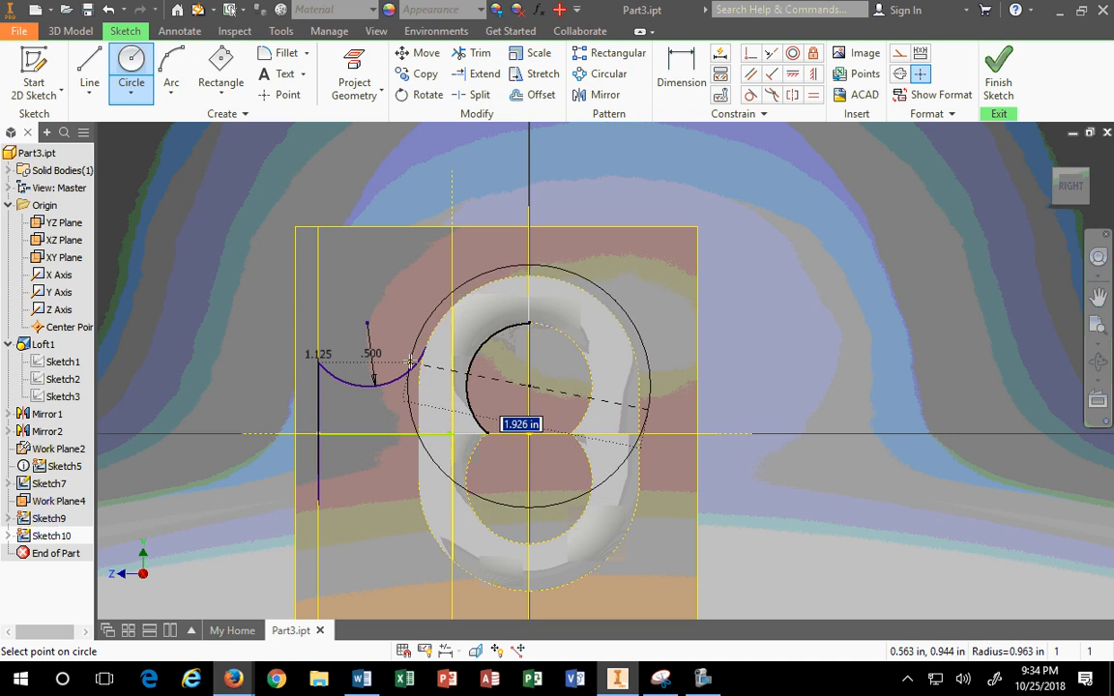
pyautogui.scroll(-3, 410, 362)
pyautogui.scroll(10, 377, 329)
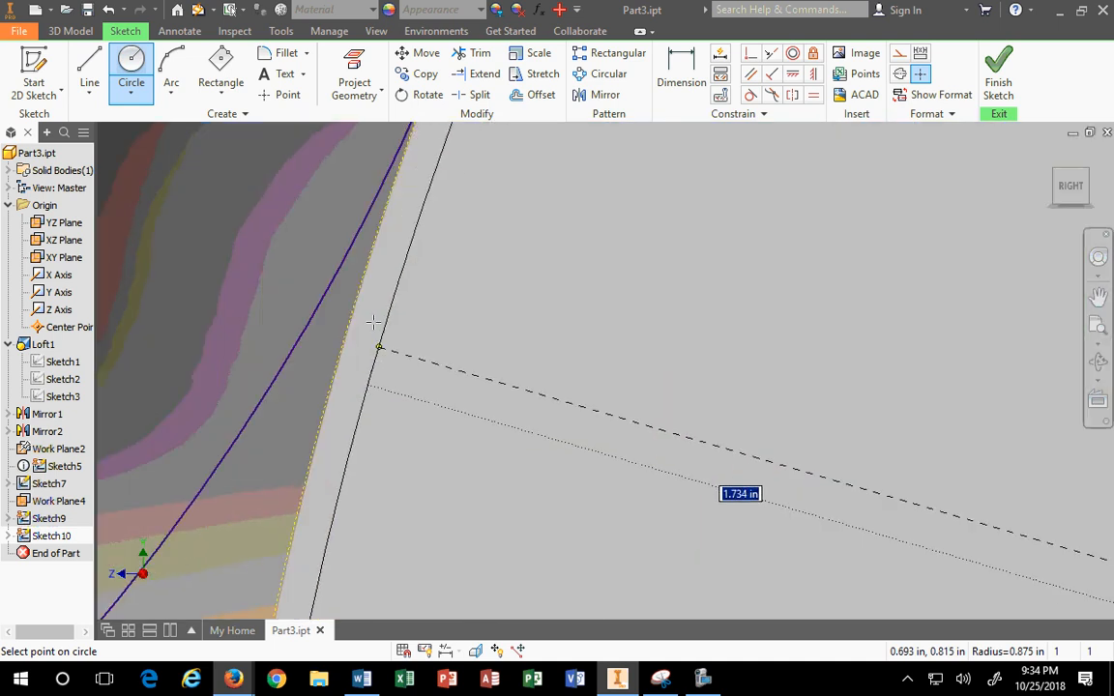
pyautogui.moveTo(390, 275); pyautogui.dragTo(374, 564, button='middle')
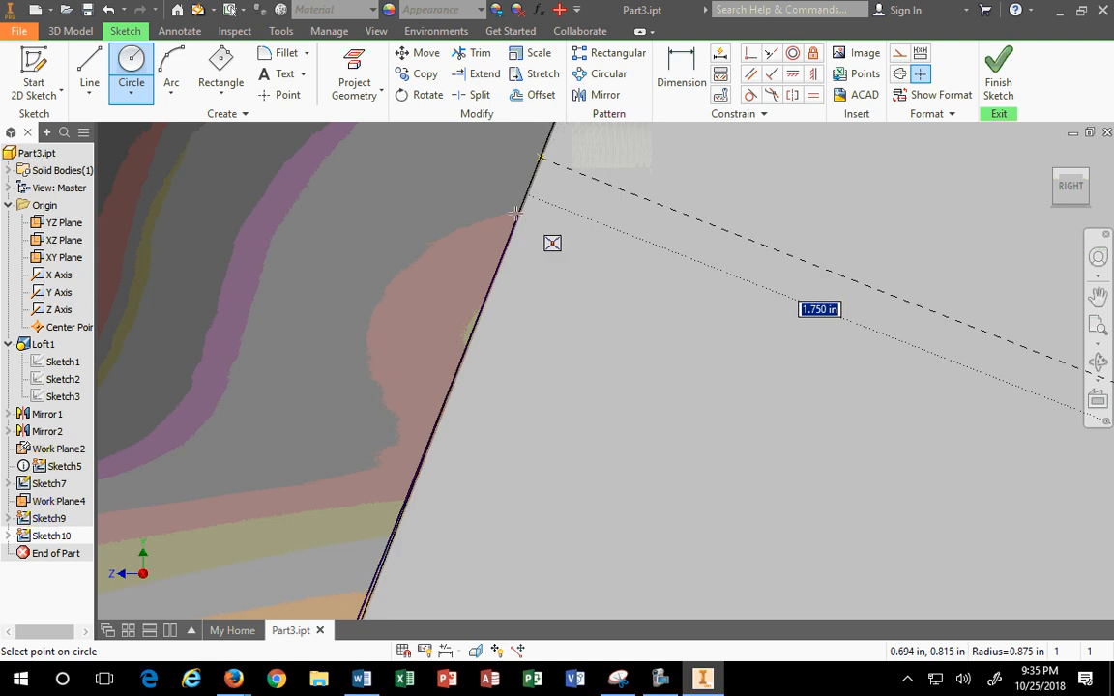
pyautogui.press('Escape')
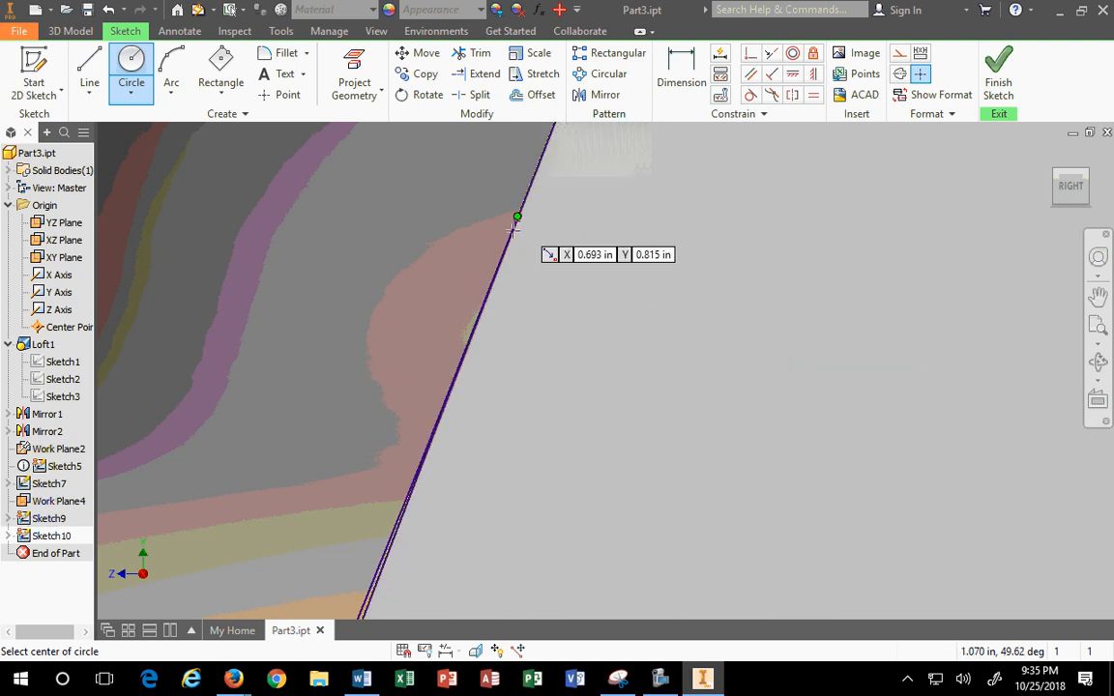
pyautogui.press('Escape')
pyautogui.scroll(12, 512, 354)
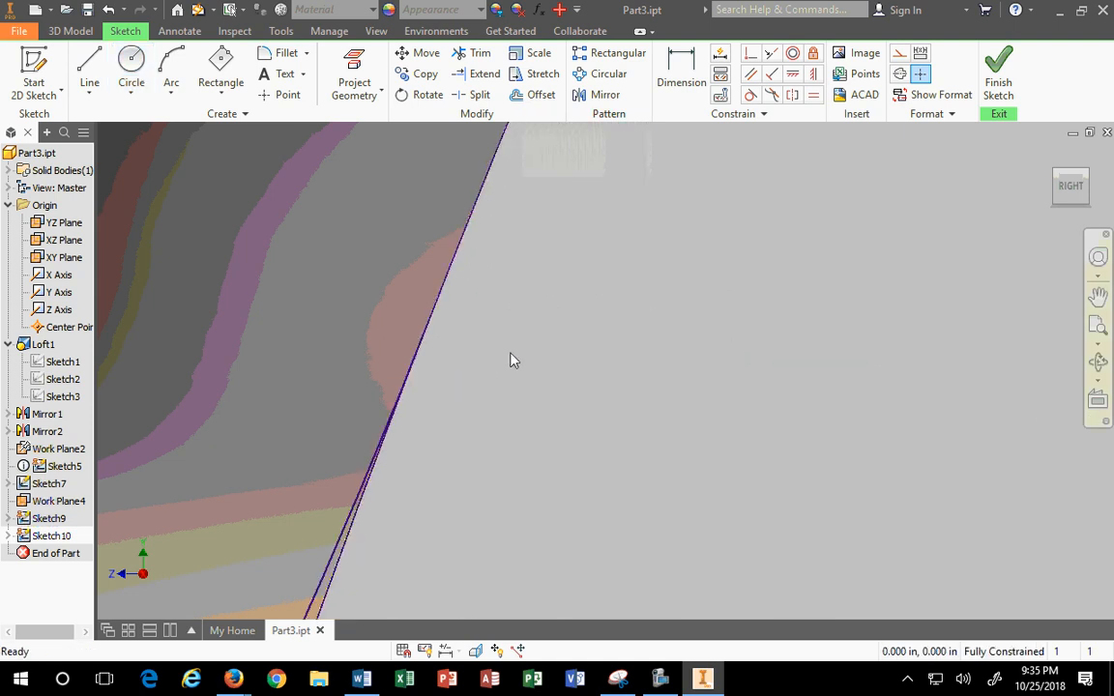
pyautogui.scroll(-5, 561, 316)
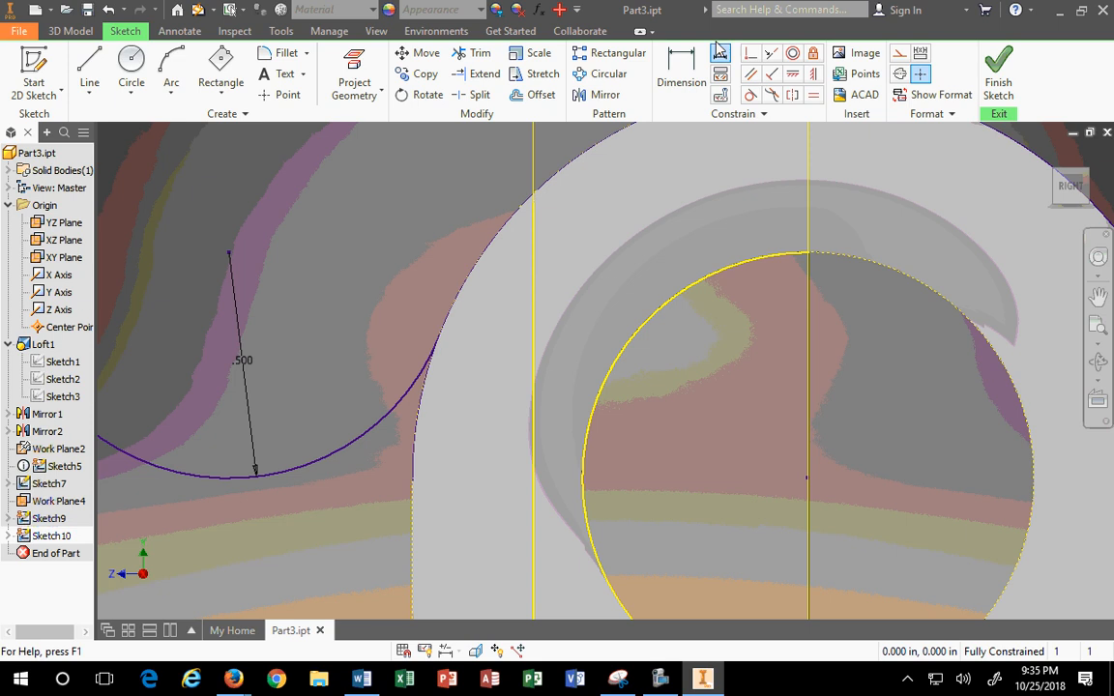
# Step: Trim the 0.875 circle to one arc running from the .500 arc's end over the ring's top
pyautogui.click(472, 54)
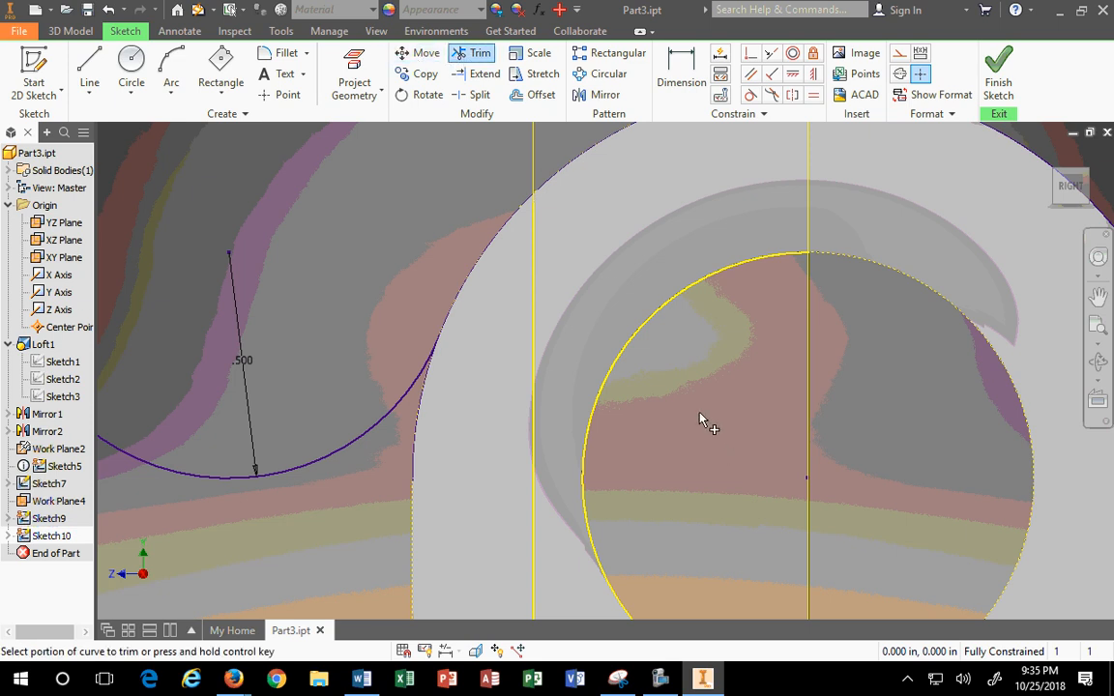
pyautogui.scroll(3, 700, 419)
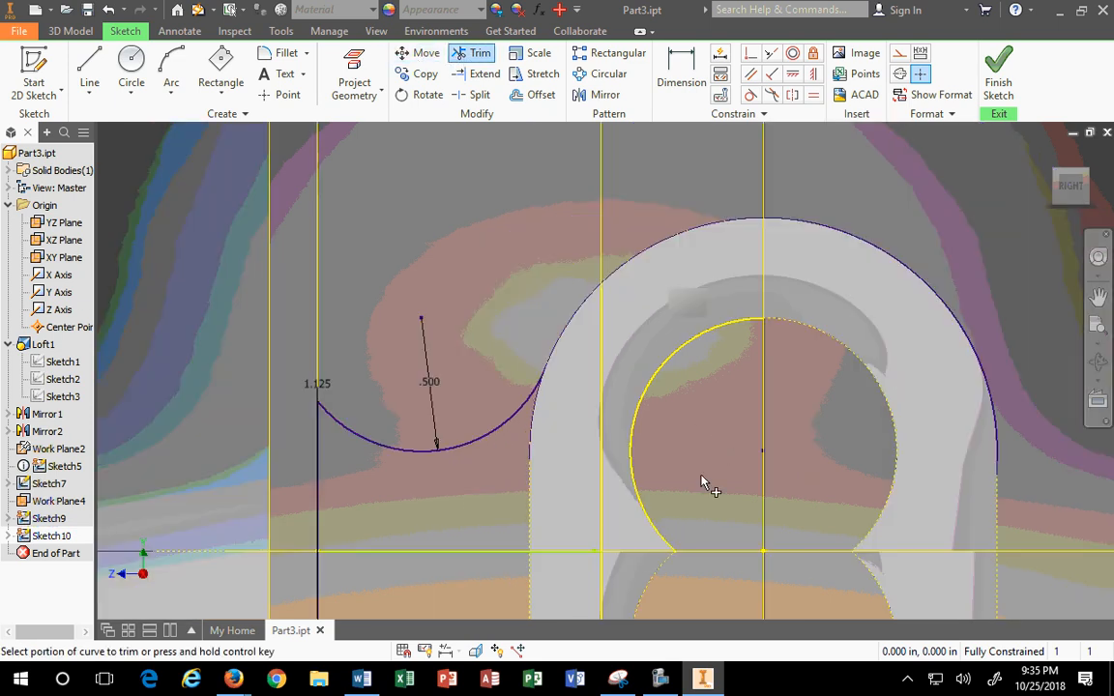
pyautogui.click(537, 463)
pyautogui.scroll(4, 583, 488)
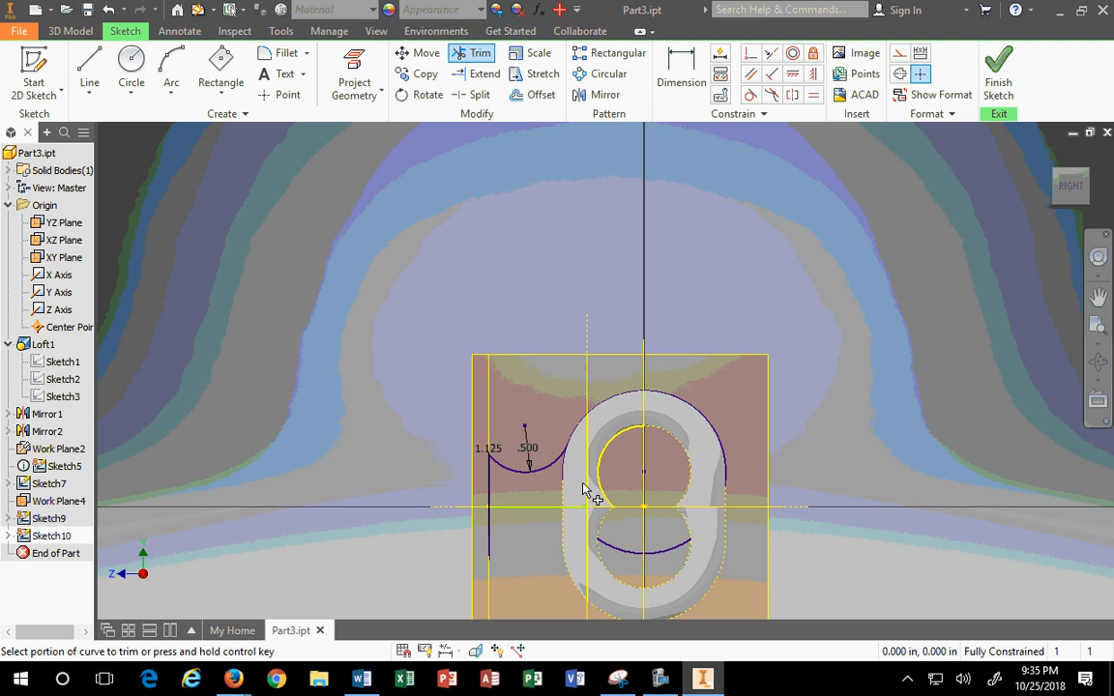
pyautogui.click(672, 550)
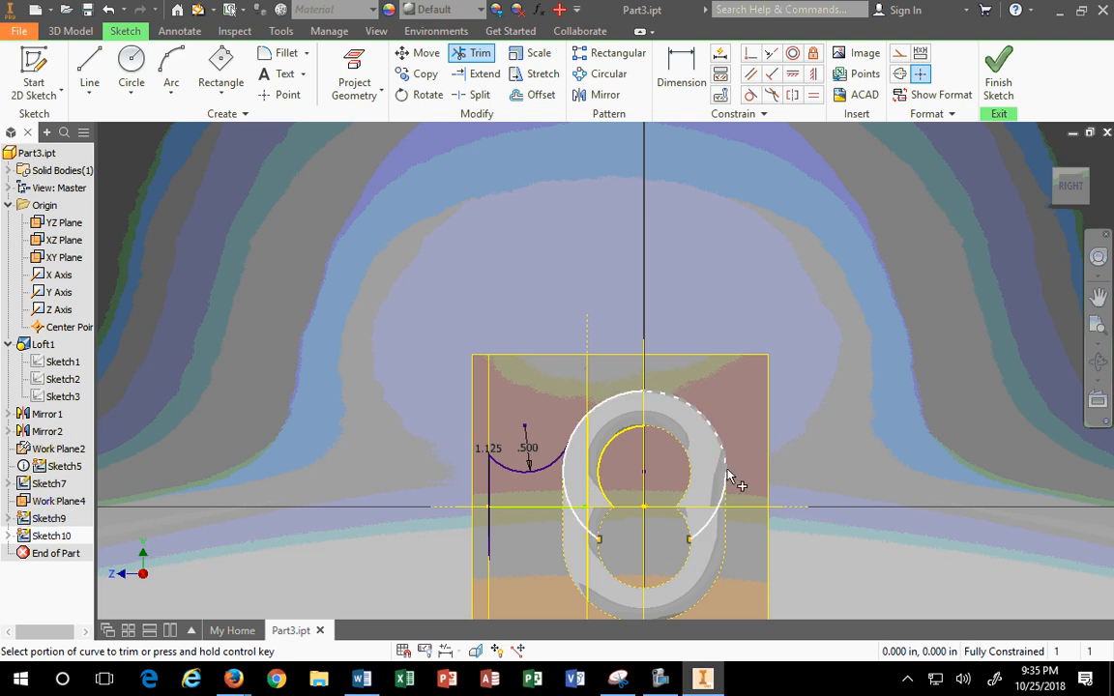
pyautogui.click(713, 525)
pyautogui.click(726, 493)
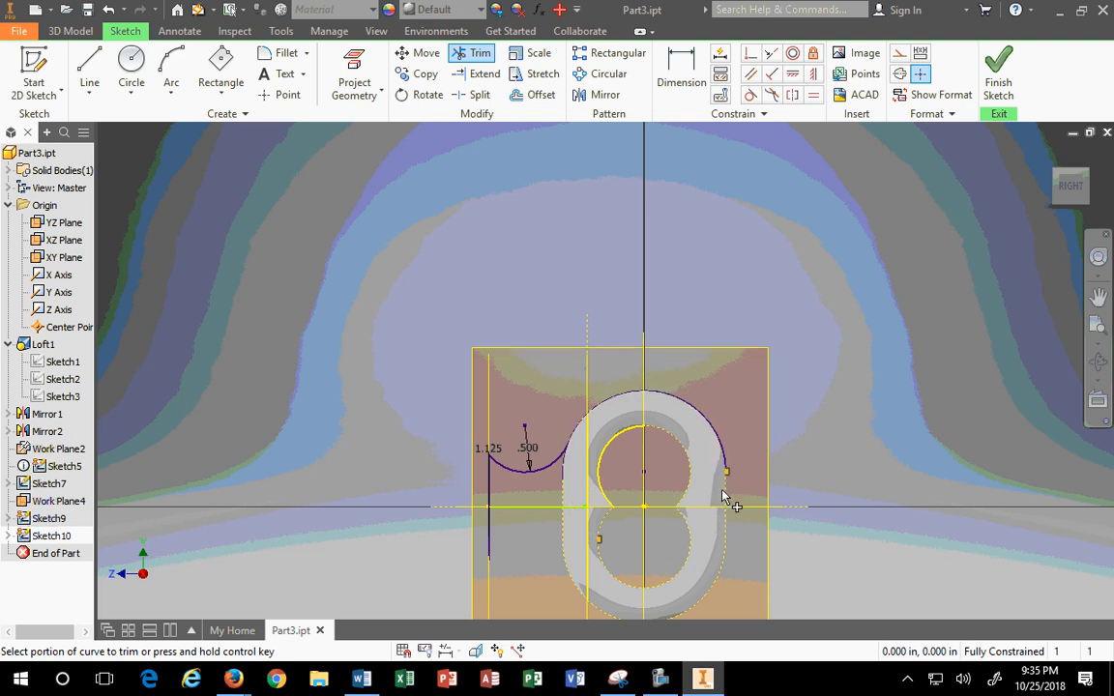
pyautogui.click(564, 490)
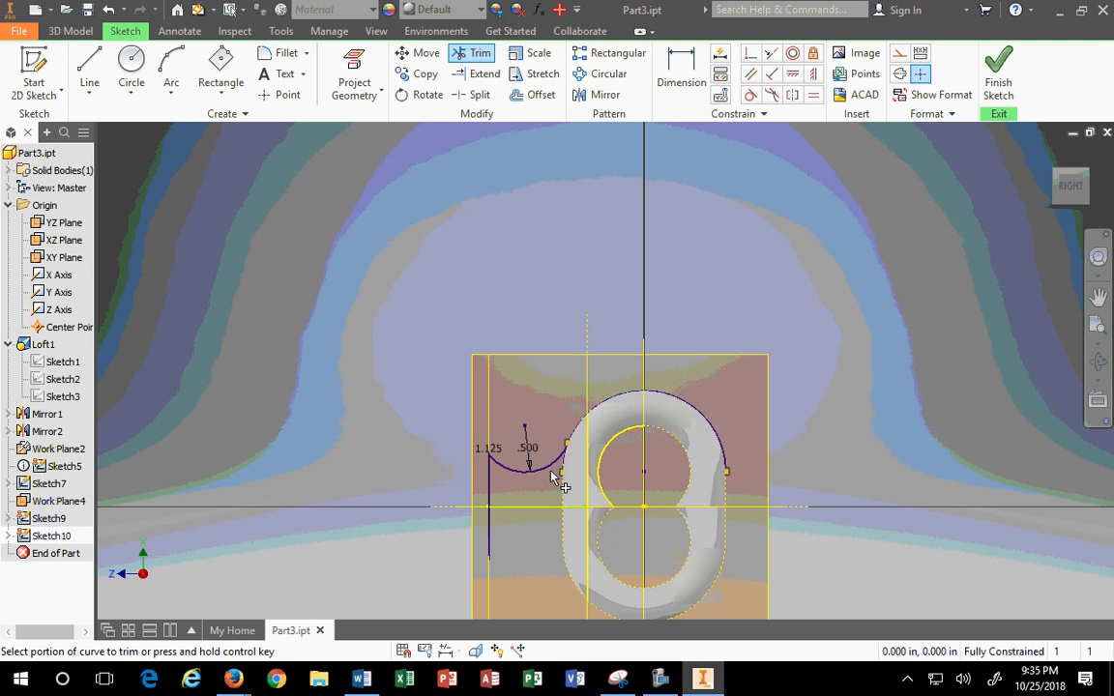
pyautogui.scroll(-8, 553, 476)
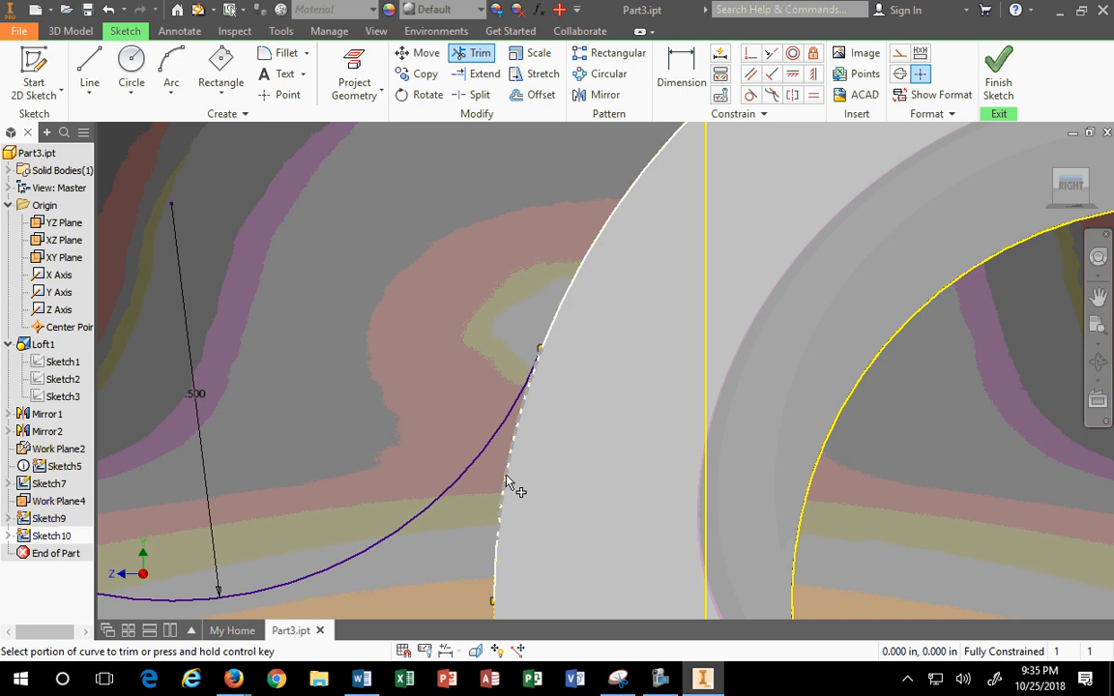
pyautogui.click(507, 481)
pyautogui.click(491, 572)
pyautogui.click(501, 523)
pyautogui.scroll(5, 546, 372)
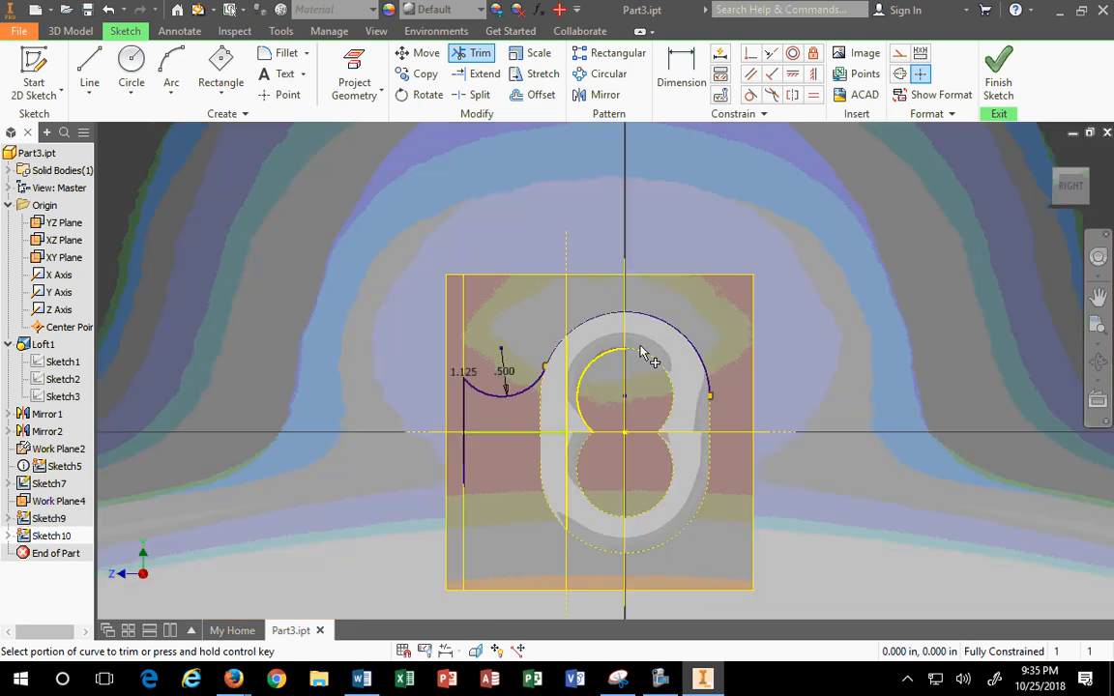
pyautogui.scroll(-5, 633, 339)
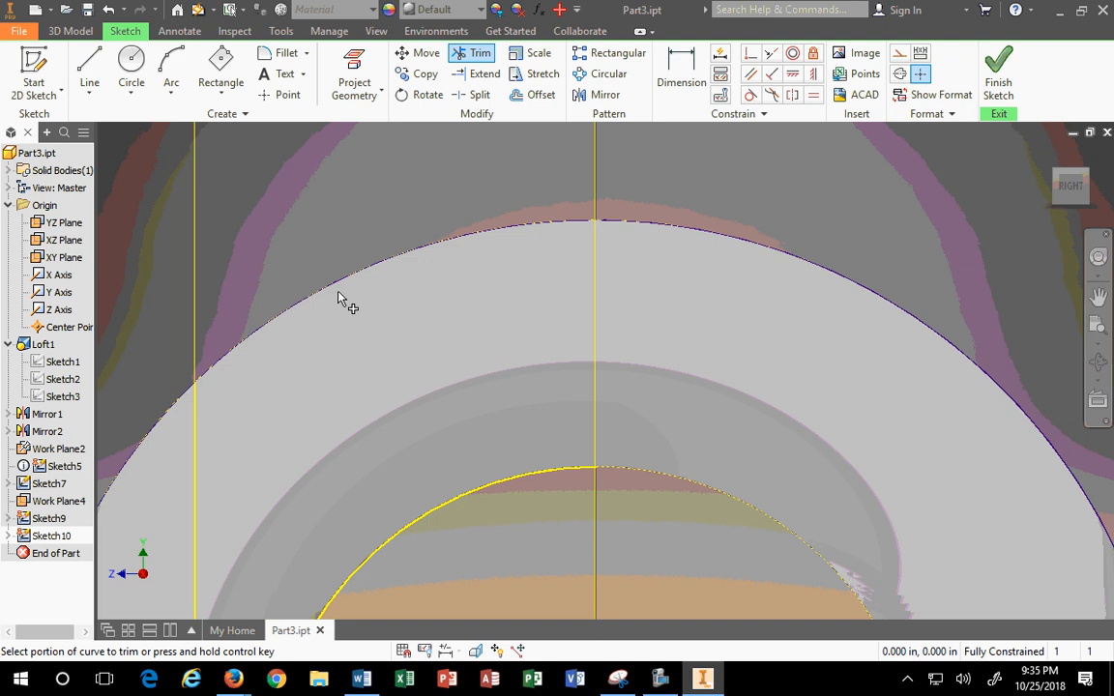
pyautogui.scroll(-3, 418, 343)
pyautogui.scroll(5, 421, 346)
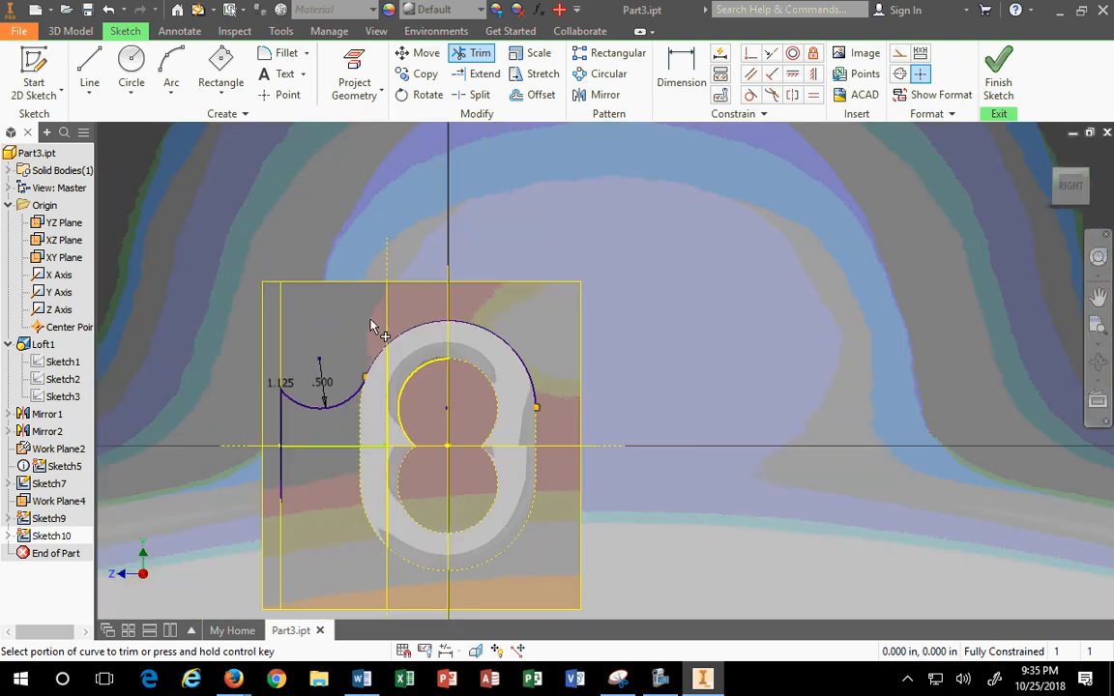
pyautogui.press('Escape')
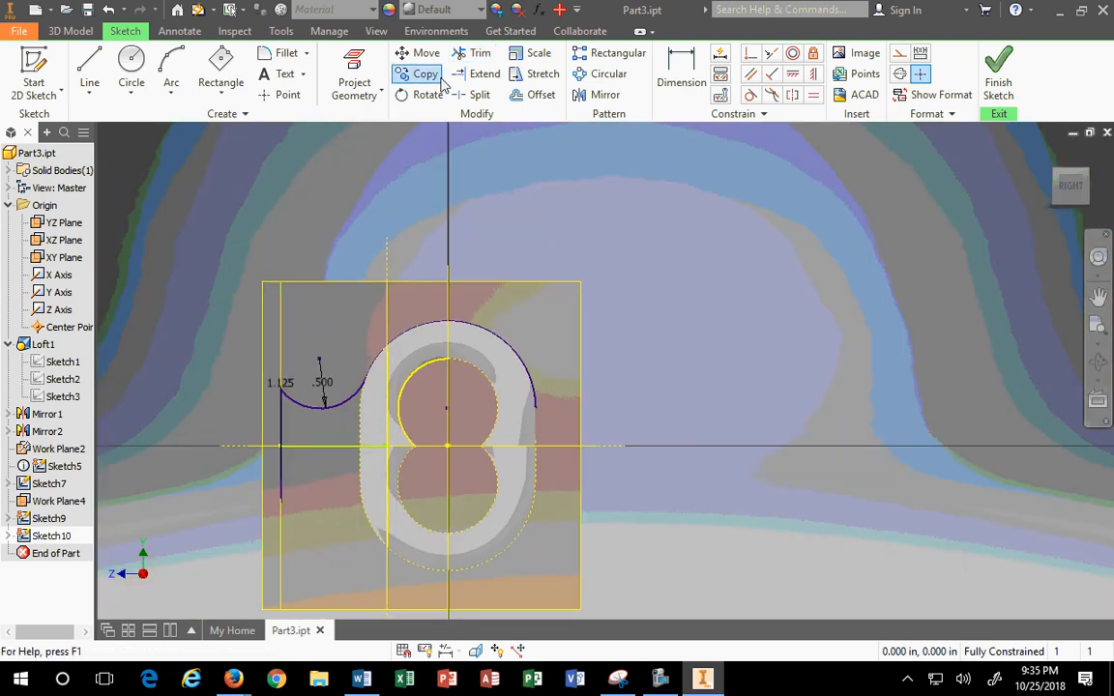
# Step: Project the ring's outer curved edge into the sketch
pyautogui.click(171, 73)
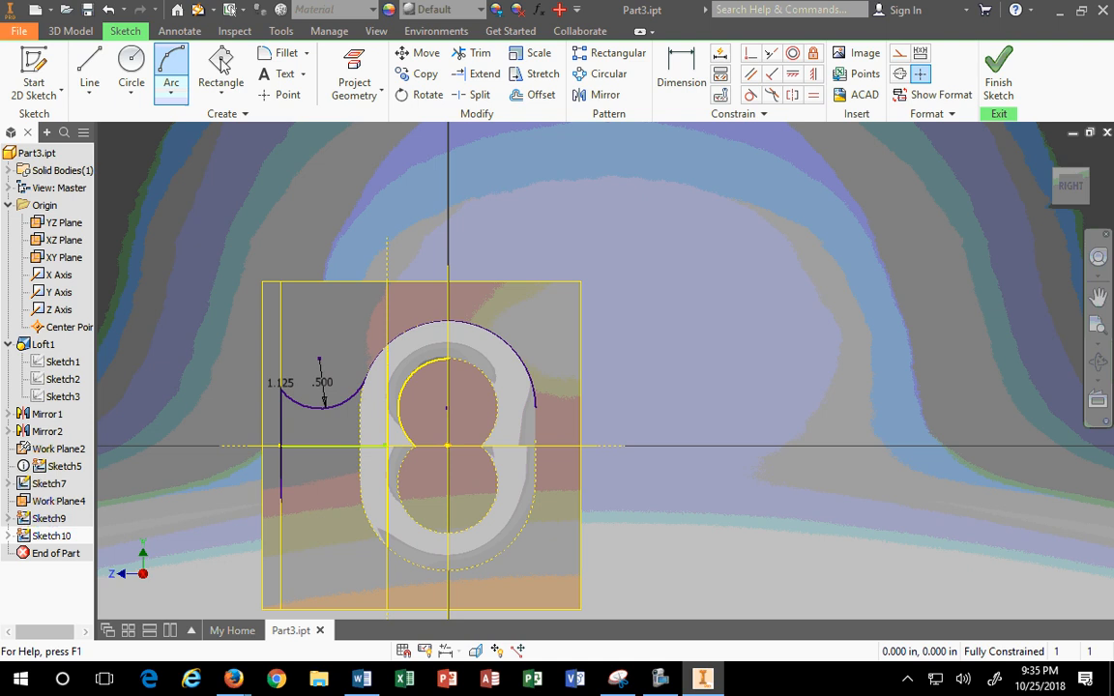
pyautogui.click(354, 72)
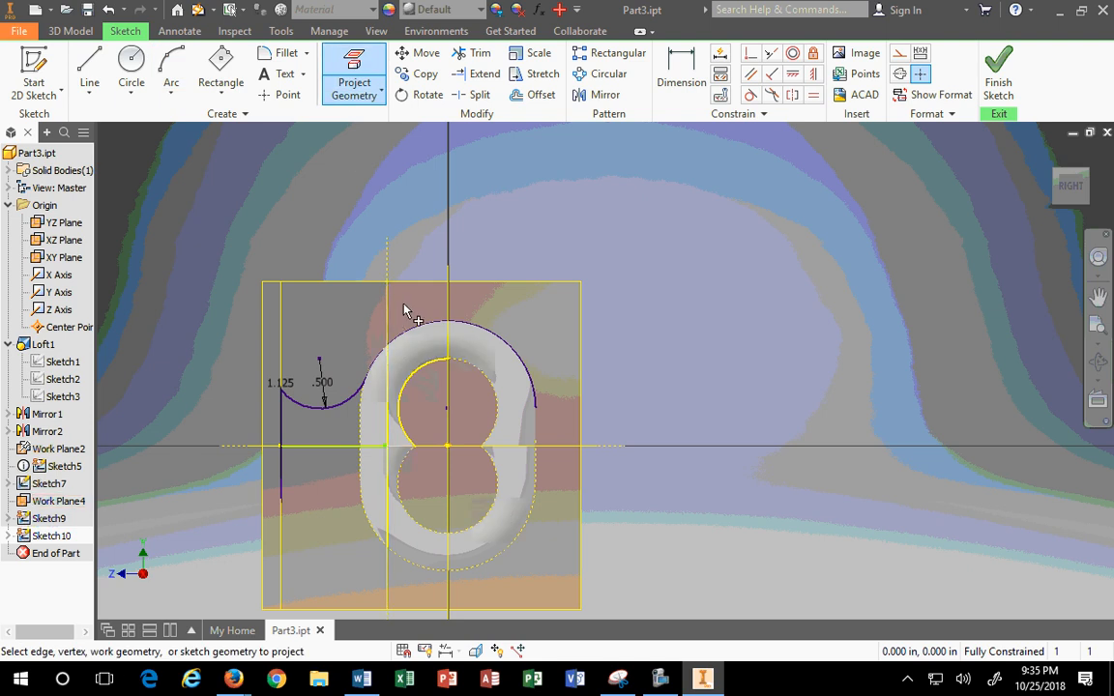
pyautogui.click(390, 367)
pyautogui.scroll(3, 390, 348)
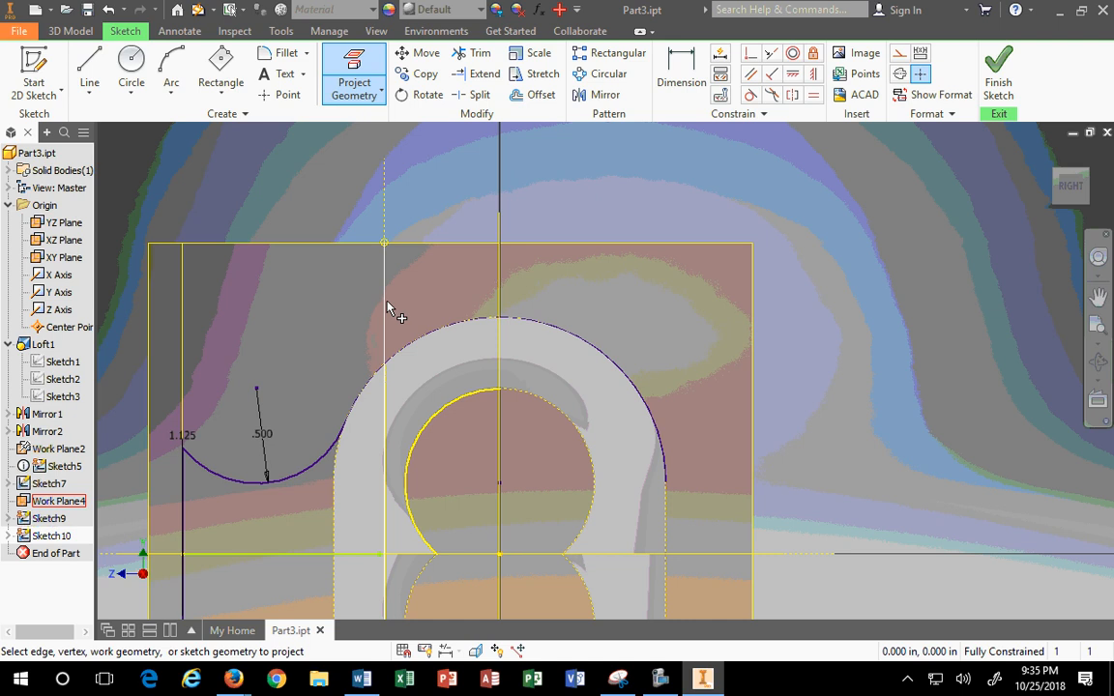
# Step: Place a sketch point where the outer arc meets the vertical line
pyautogui.click(474, 53)
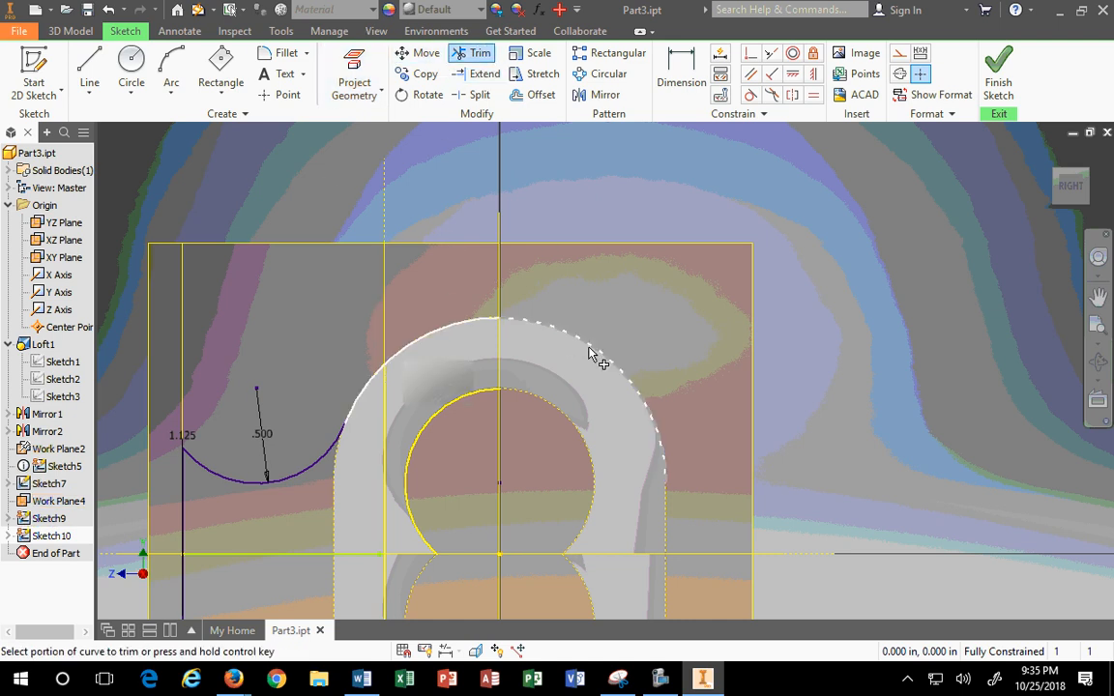
pyautogui.scroll(-3, 322, 415)
pyautogui.scroll(5, 322, 416)
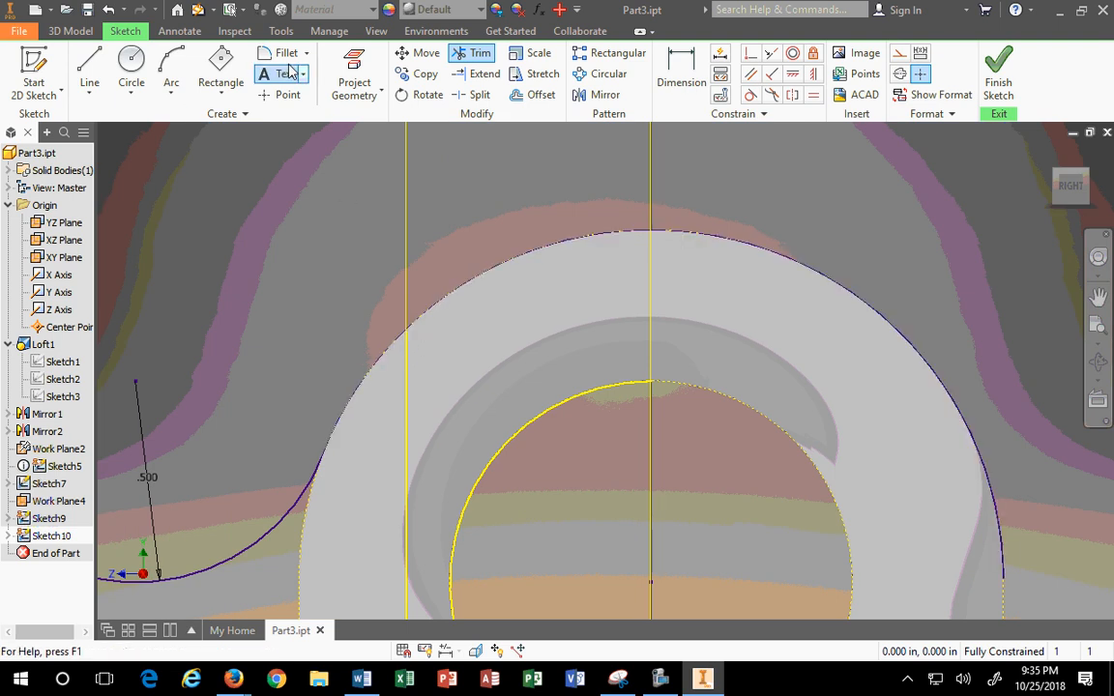
pyautogui.click(288, 94)
pyautogui.click(406, 329)
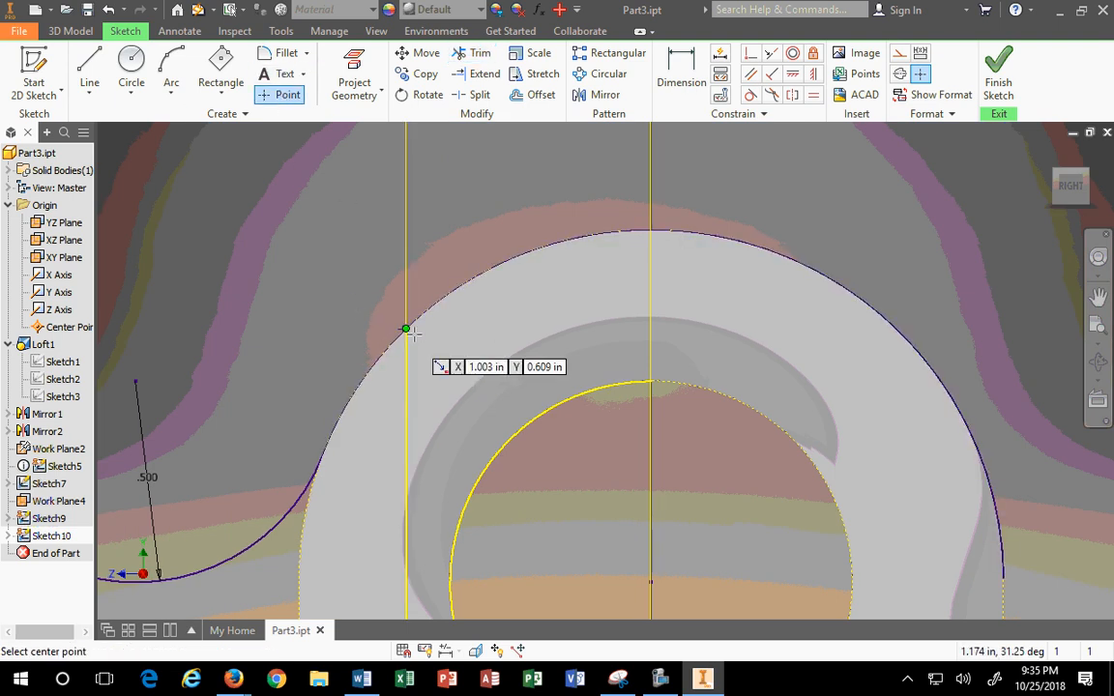
pyautogui.press('Escape')
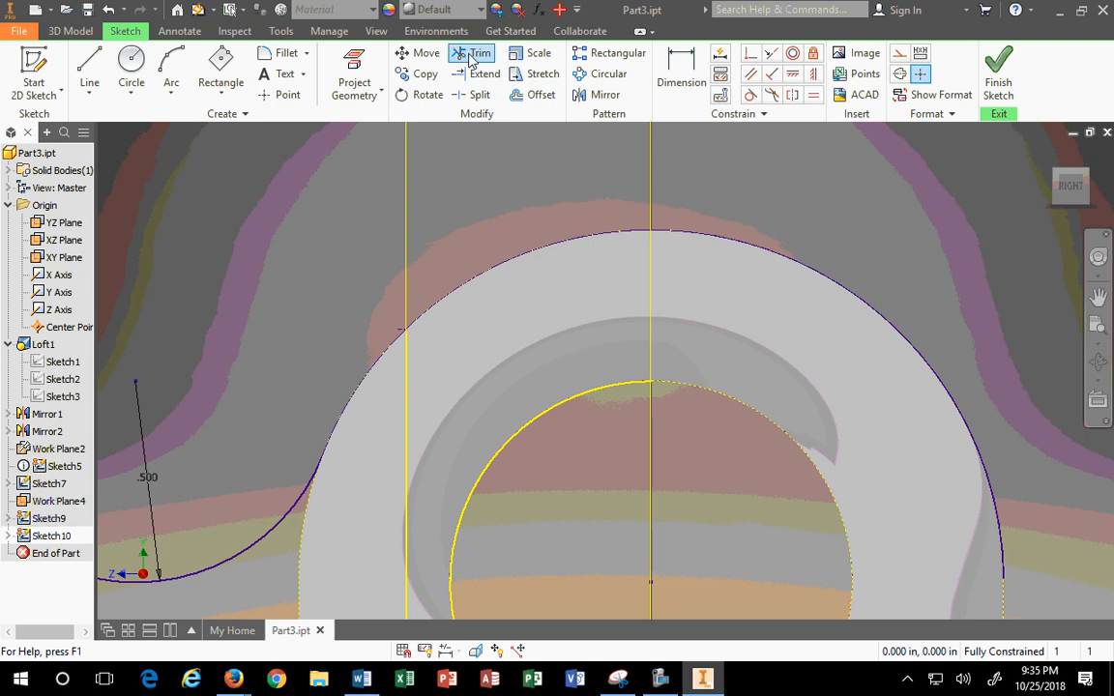
# Step: Trim away the right and left parts of the old outer sketch arc
pyautogui.click(471, 53)
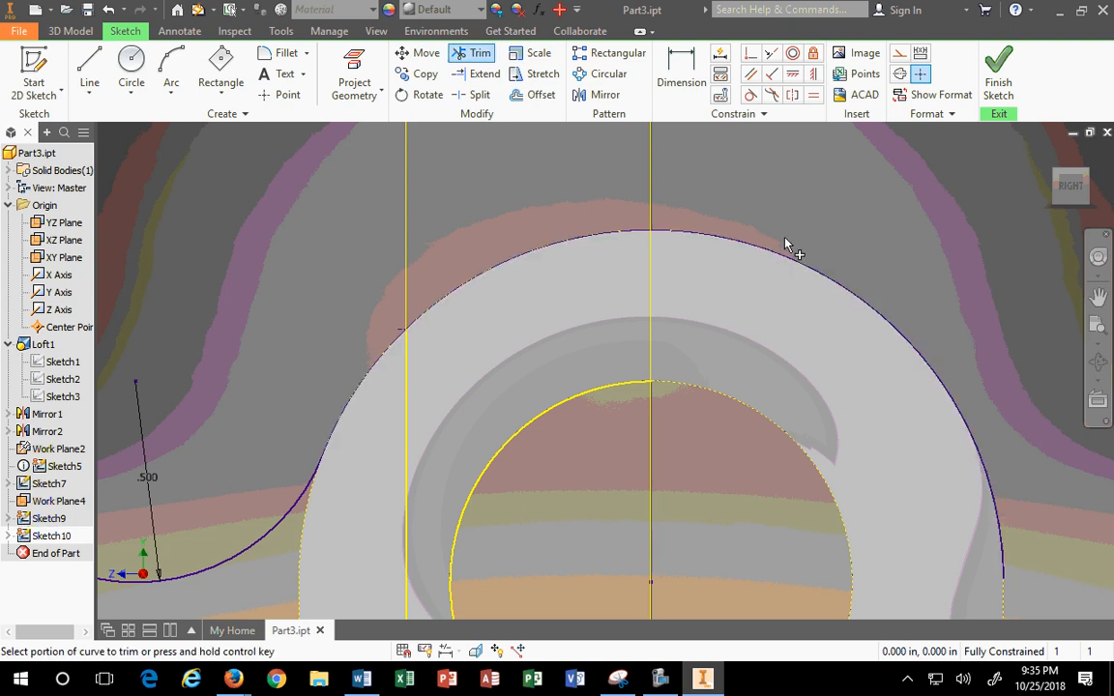
pyautogui.click(791, 257)
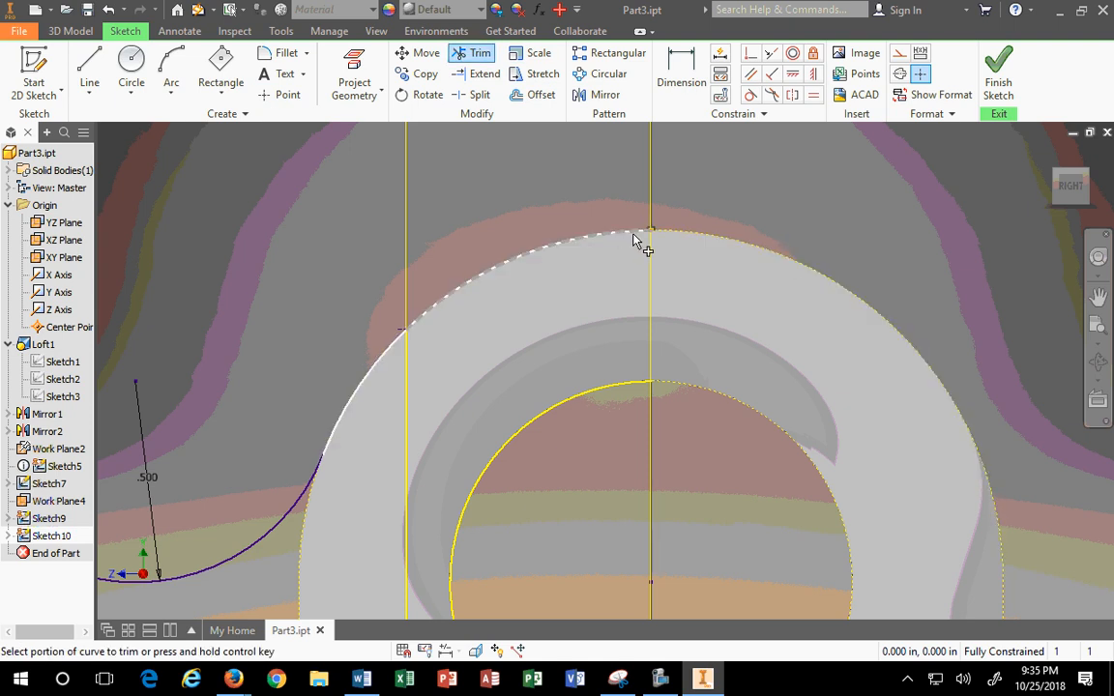
pyautogui.click(628, 236)
pyautogui.scroll(-4, 627, 319)
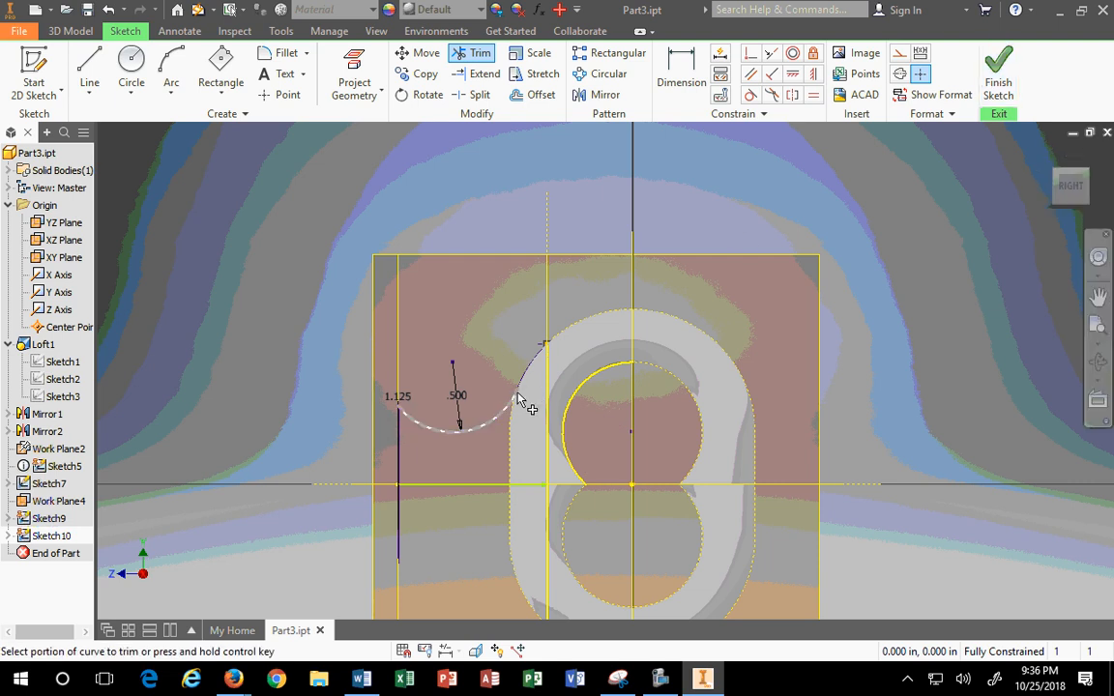
pyautogui.scroll(4, 519, 397)
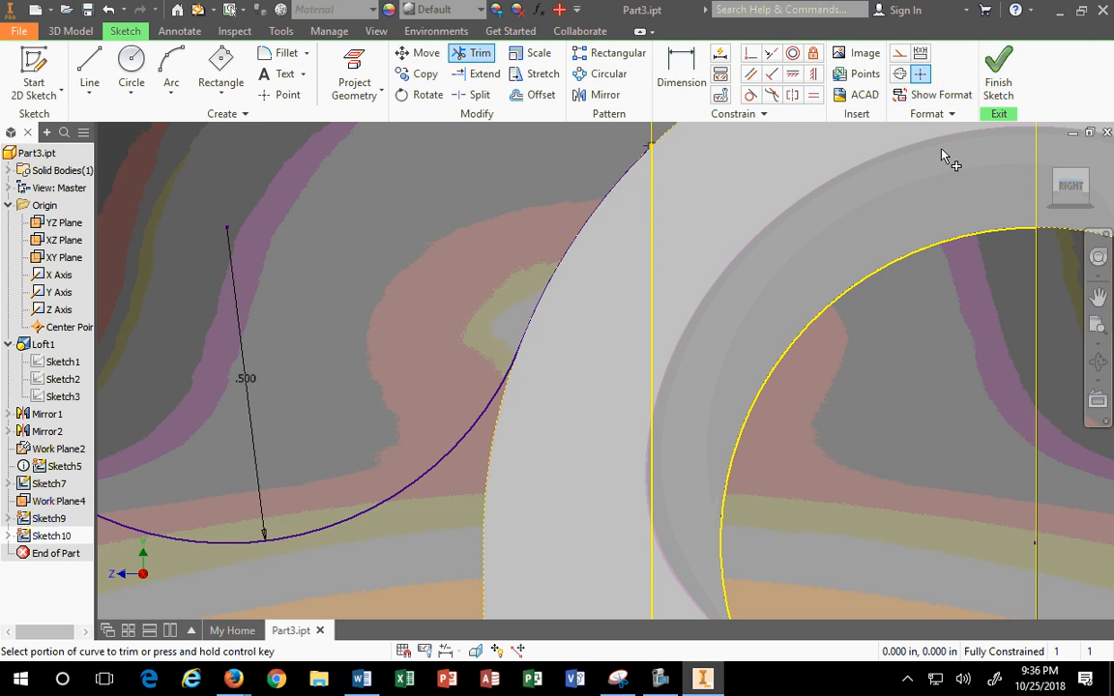
pyautogui.scroll(-2, 943, 159)
pyautogui.scroll(-2, 934, 165)
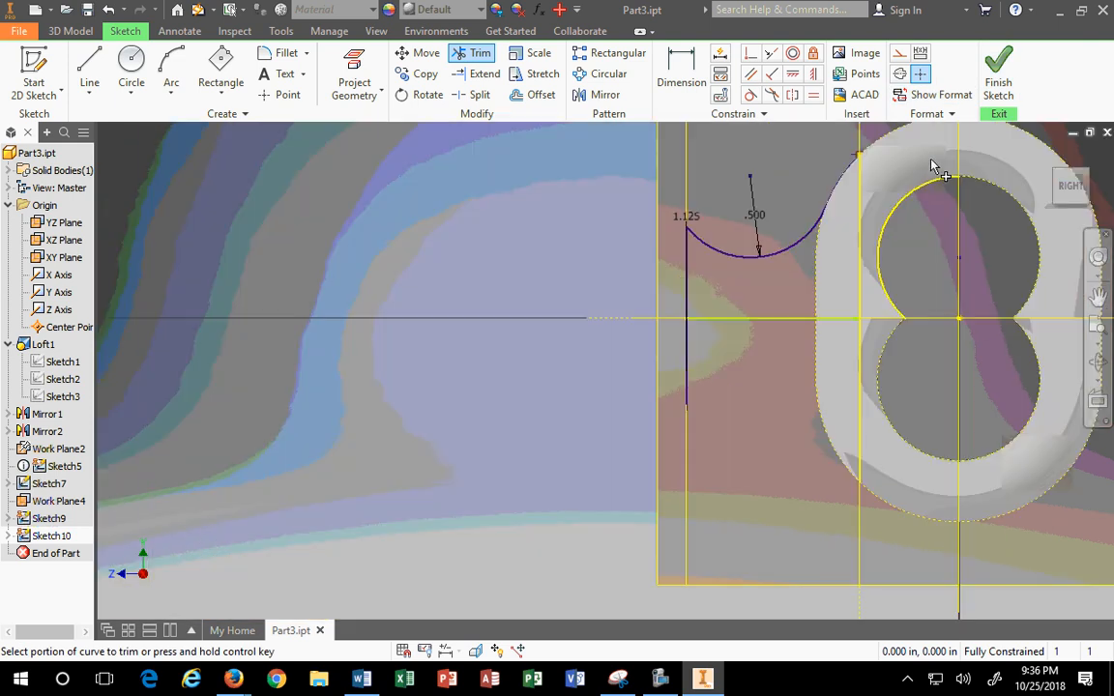
pyautogui.moveTo(888, 214); pyautogui.dragTo(638, 274, button='middle')
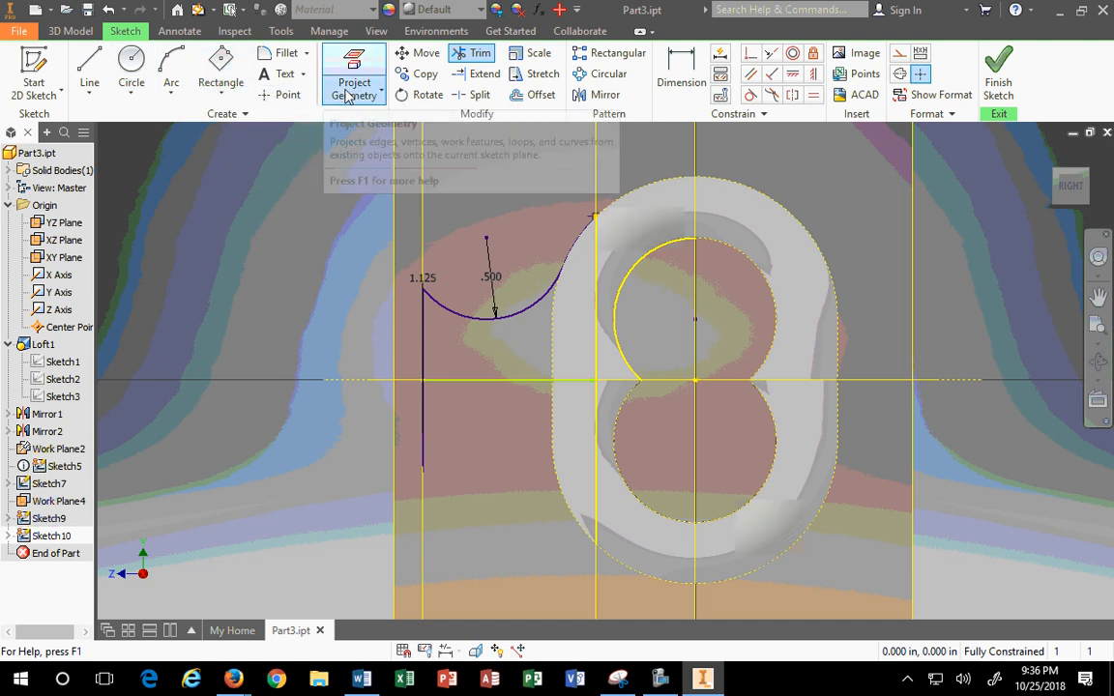
# Step: Try mirroring the neck curve, then close the mirror setup without applying it
pyautogui.click(607, 95)
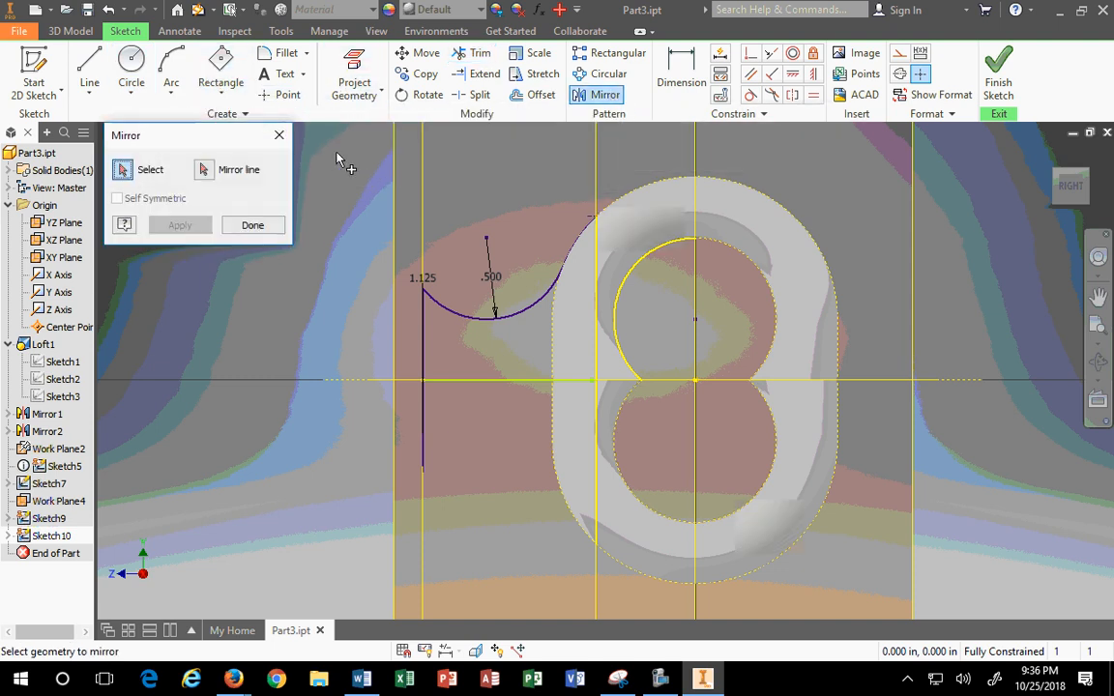
pyautogui.moveTo(380, 167); pyautogui.dragTo(718, 374)
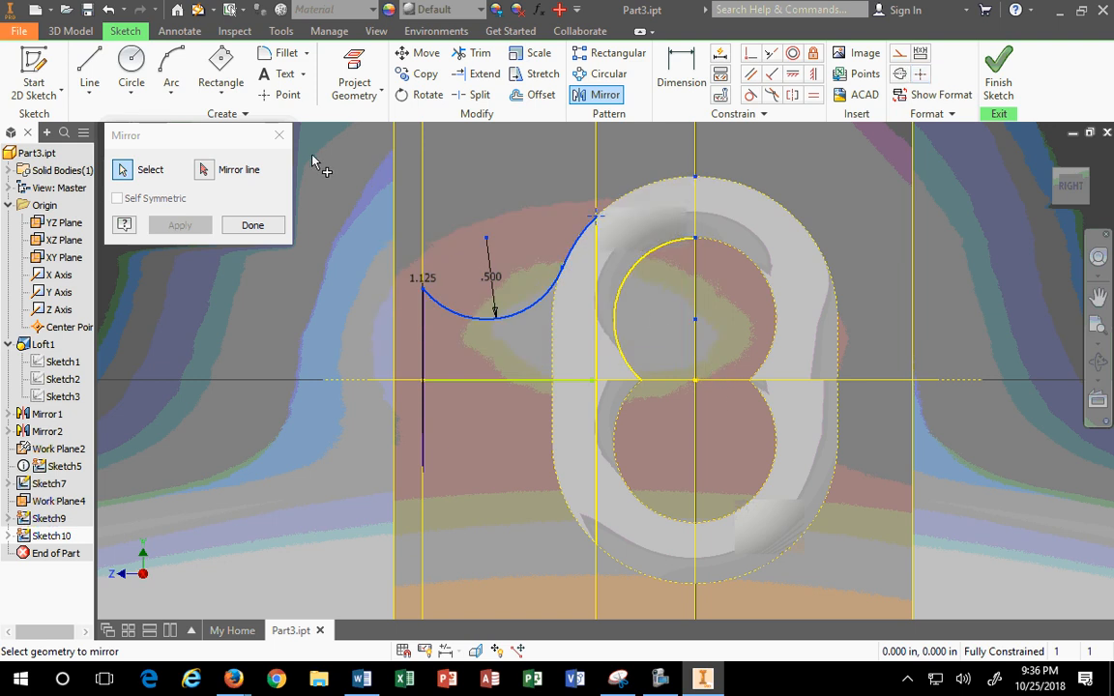
pyautogui.click(205, 169)
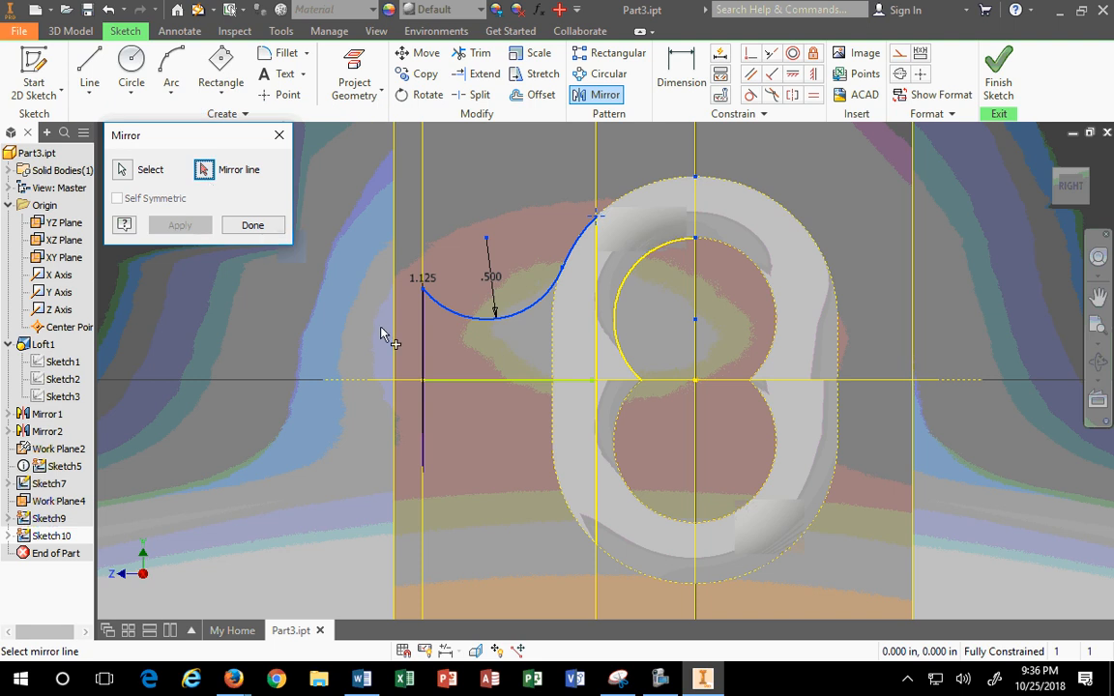
pyautogui.click(1048, 153)
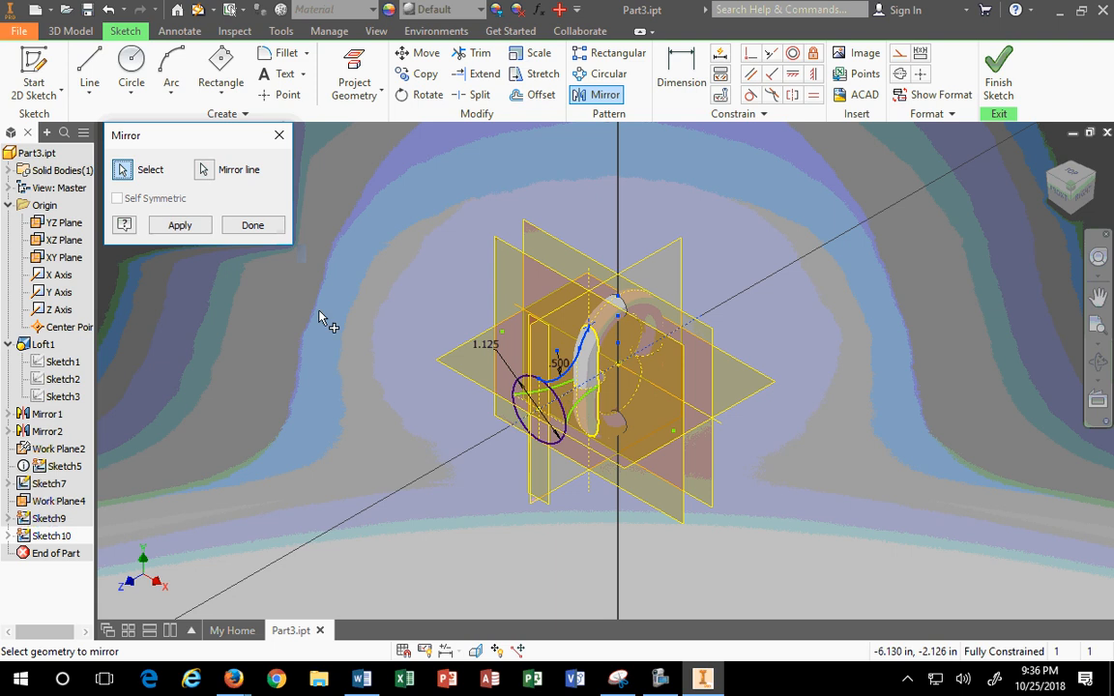
pyautogui.click(250, 226)
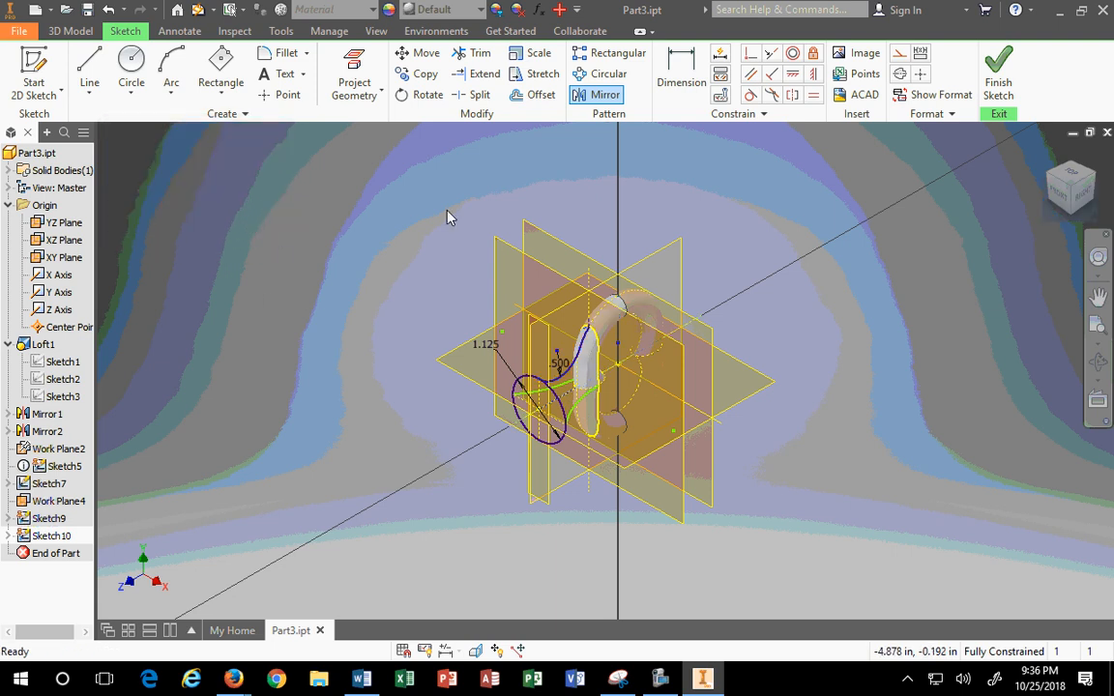
# Step: Retry the neck-curve mirror, dismiss the over-constraint warning, and make the upper inner arc construction
pyautogui.click(604, 94)
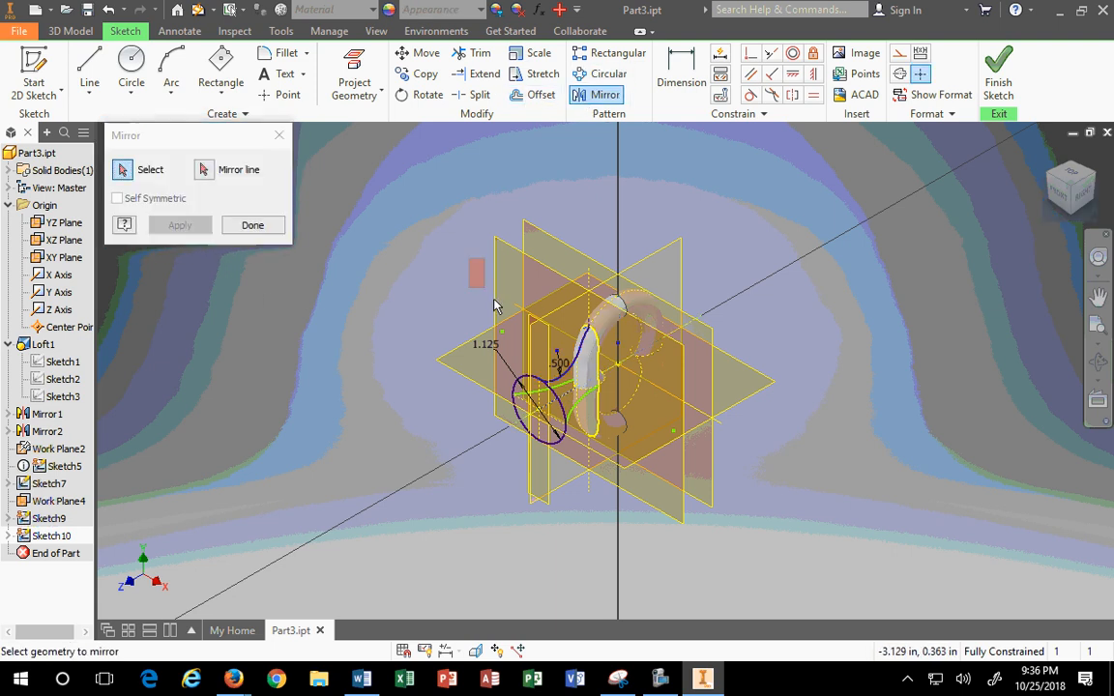
pyautogui.click(578, 355)
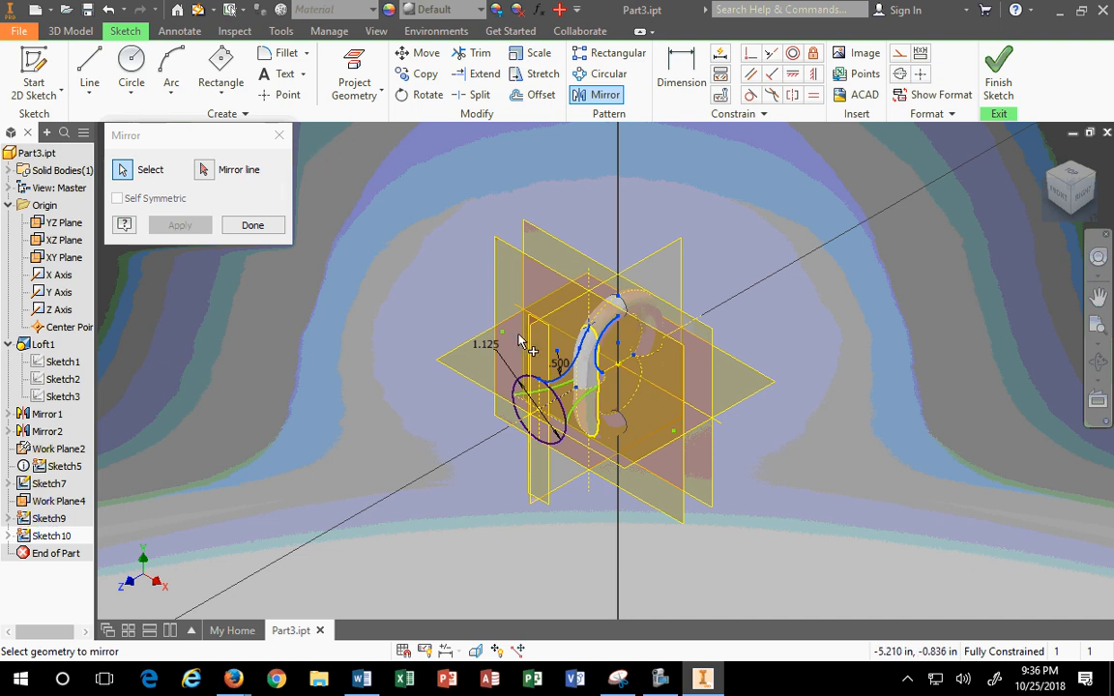
pyautogui.click(206, 171)
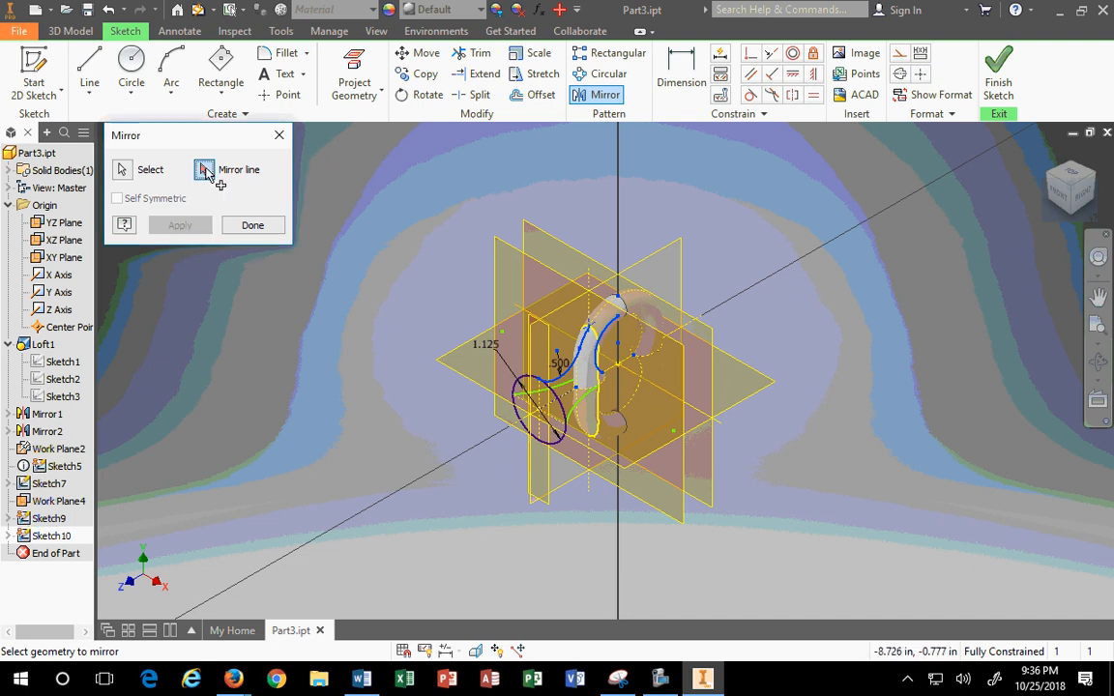
pyautogui.click(568, 399)
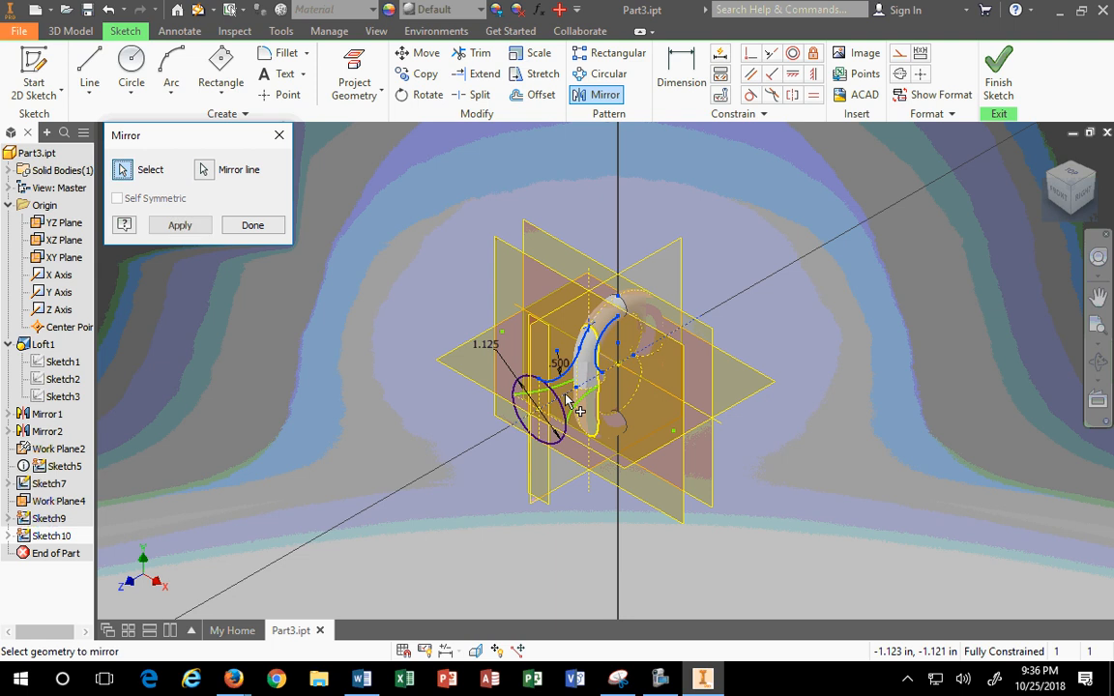
pyautogui.click(180, 225)
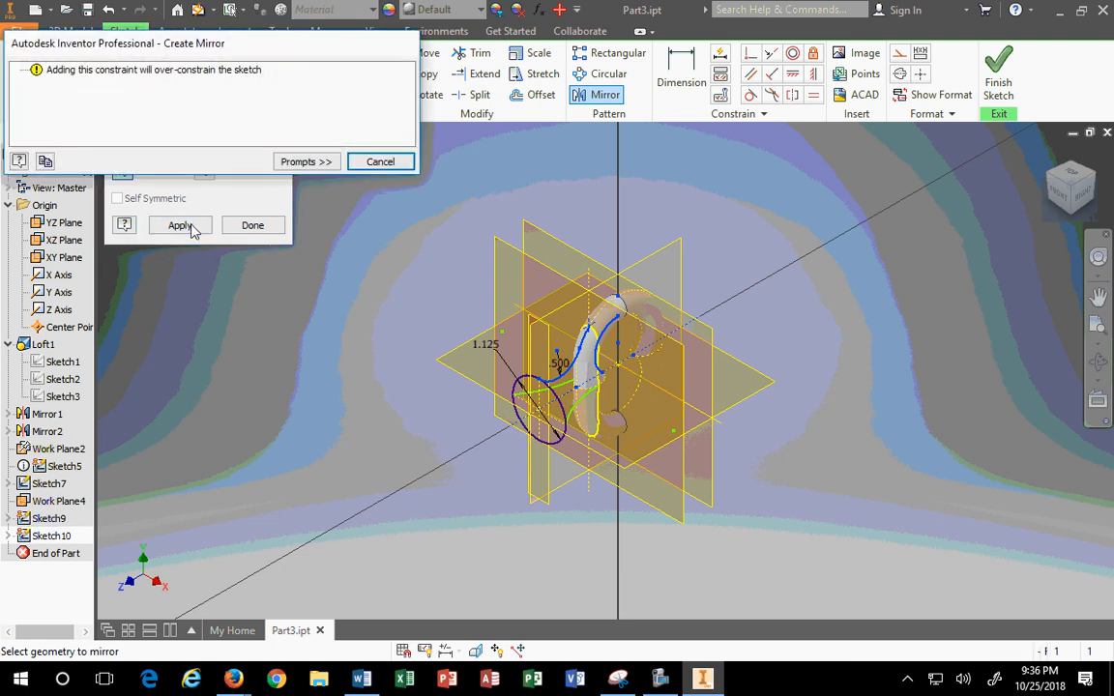
pyautogui.click(378, 164)
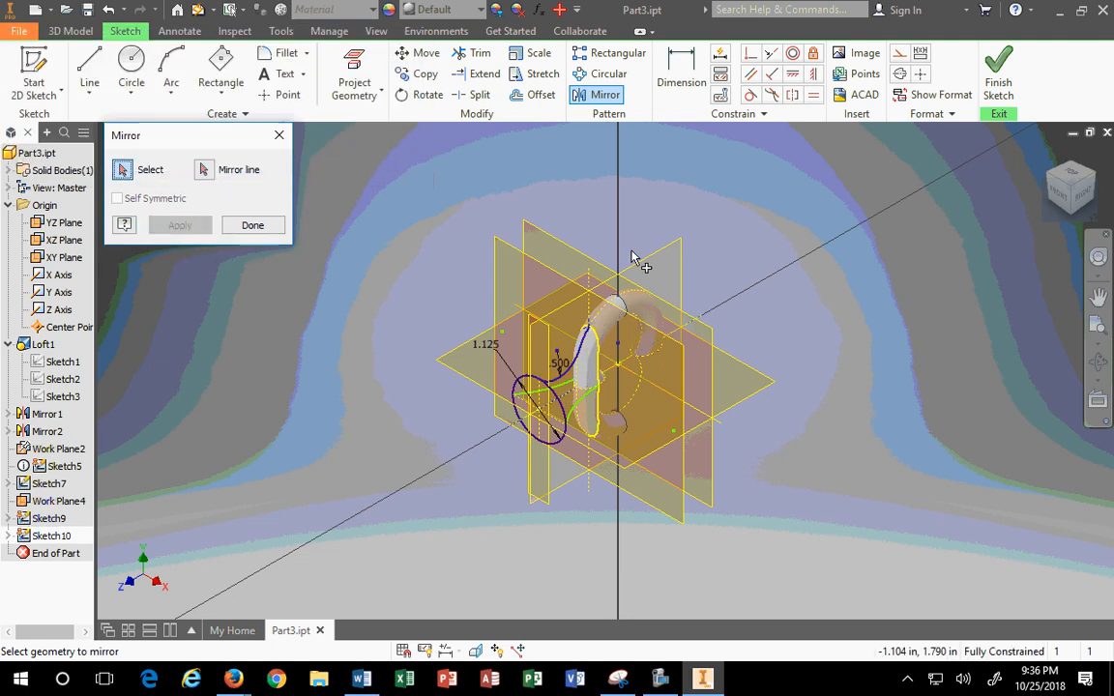
pyautogui.click(1083, 196)
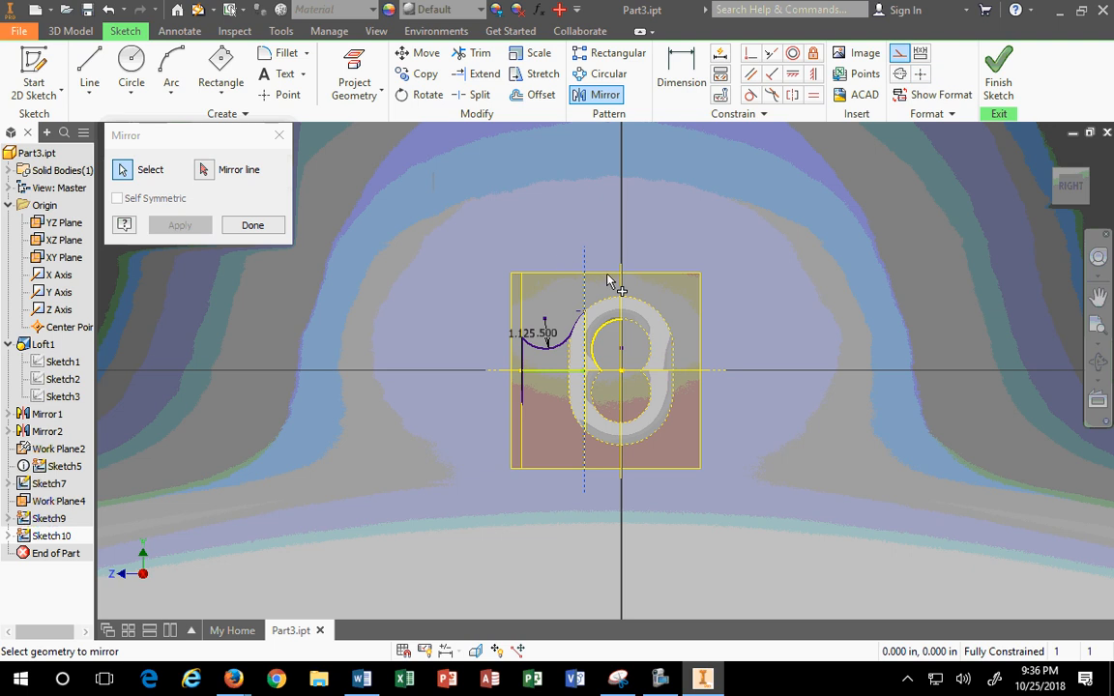
pyautogui.scroll(3, 606, 336)
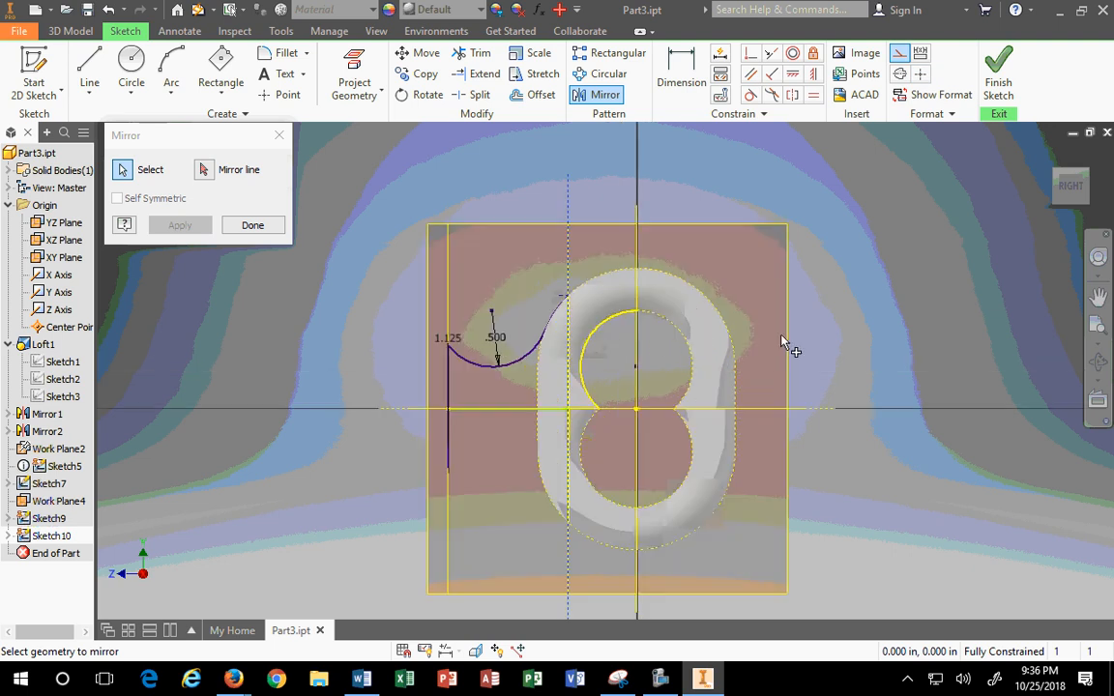
pyautogui.click(603, 326)
pyautogui.press('Escape')
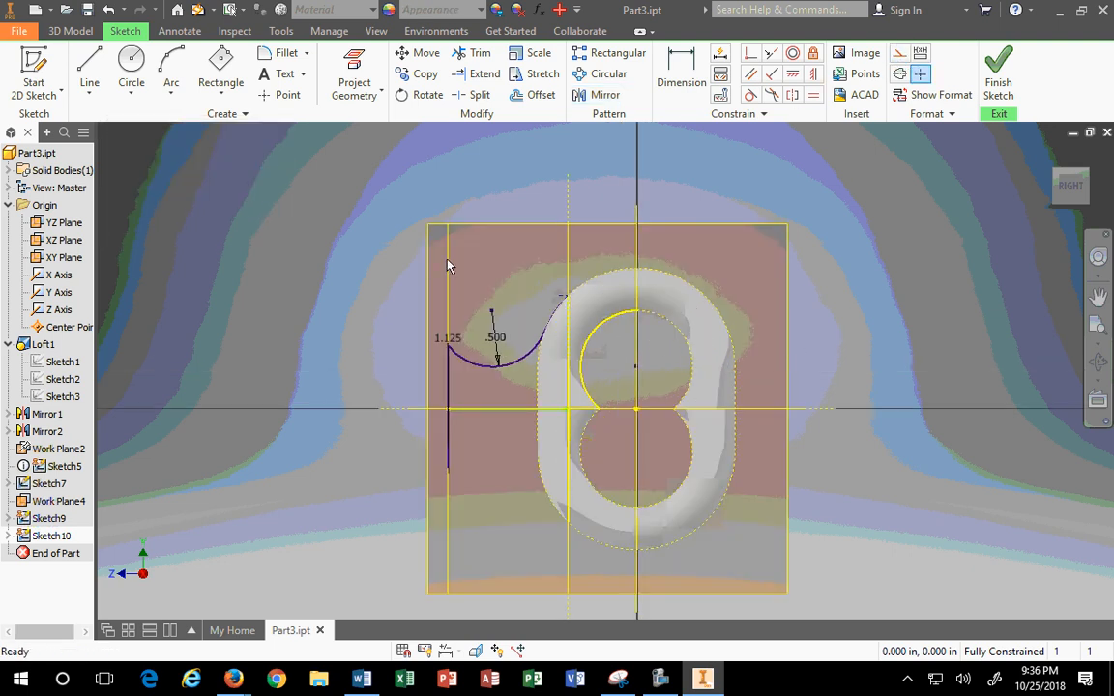
pyautogui.click(899, 52)
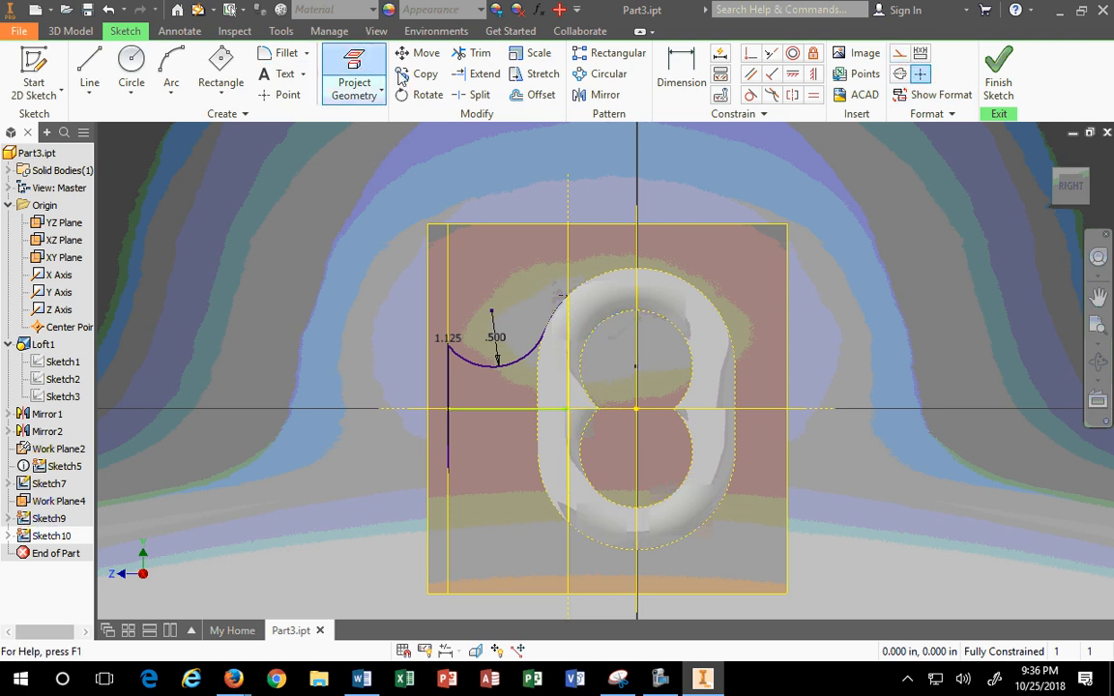
# Step: Attempt the neck-curve mirror again, cancel at the over-constraint warning, and return to the Right view
pyautogui.click(474, 74)
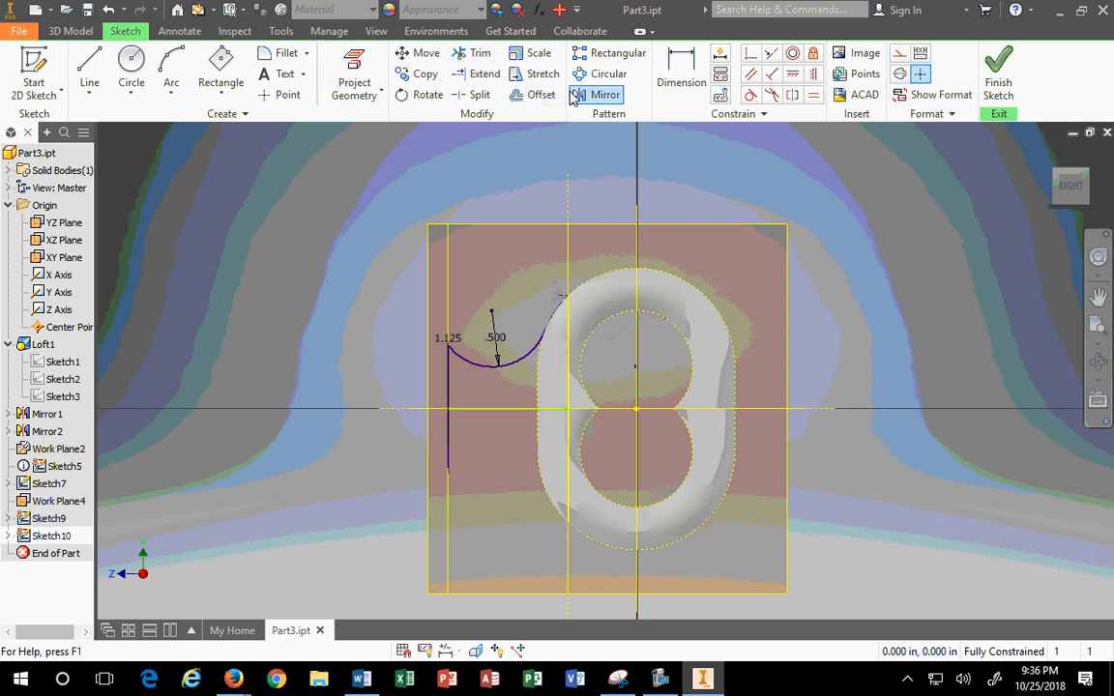
pyautogui.click(602, 94)
pyautogui.moveTo(450, 280); pyautogui.dragTo(591, 390)
pyautogui.click(1048, 153)
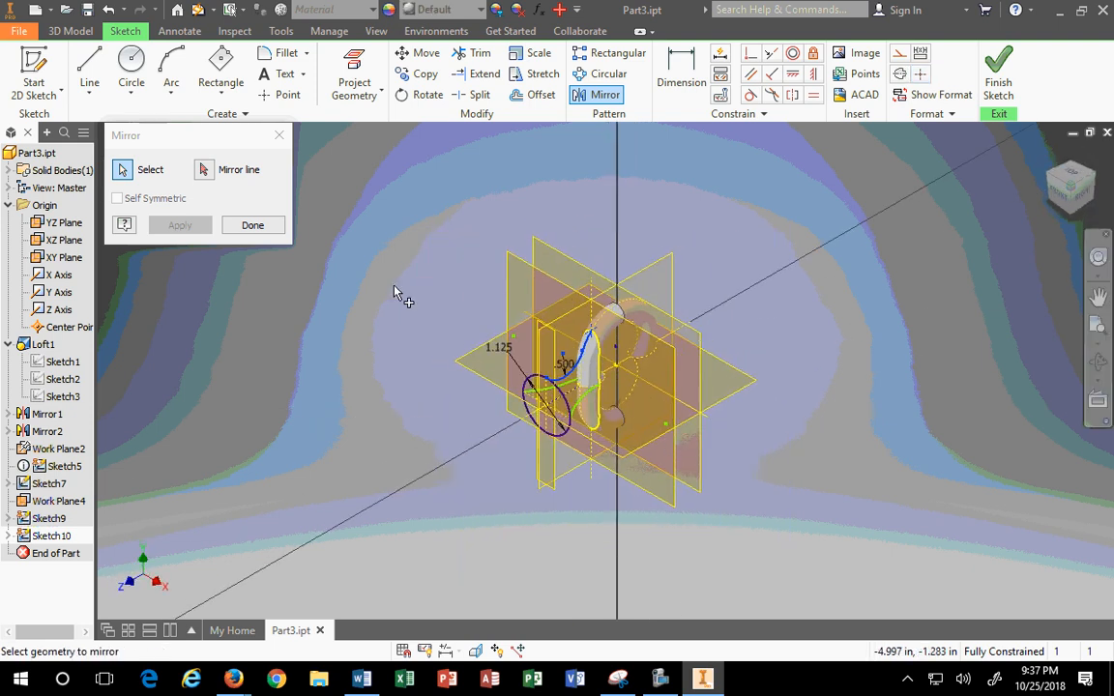
pyautogui.click(204, 169)
pyautogui.click(575, 396)
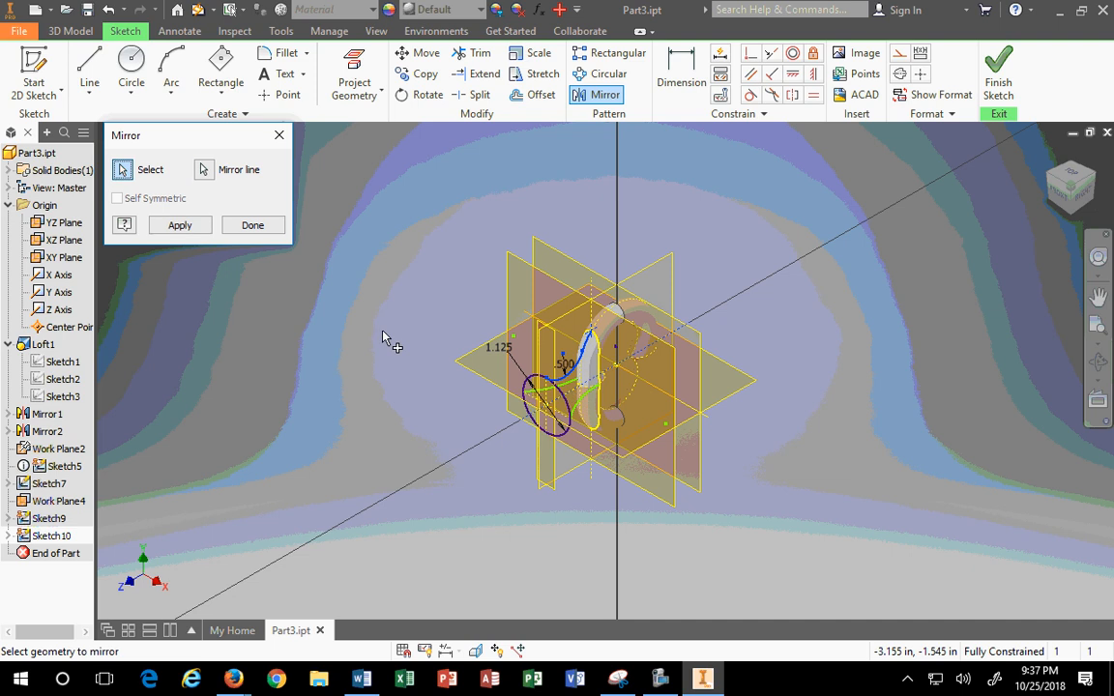
pyautogui.click(178, 228)
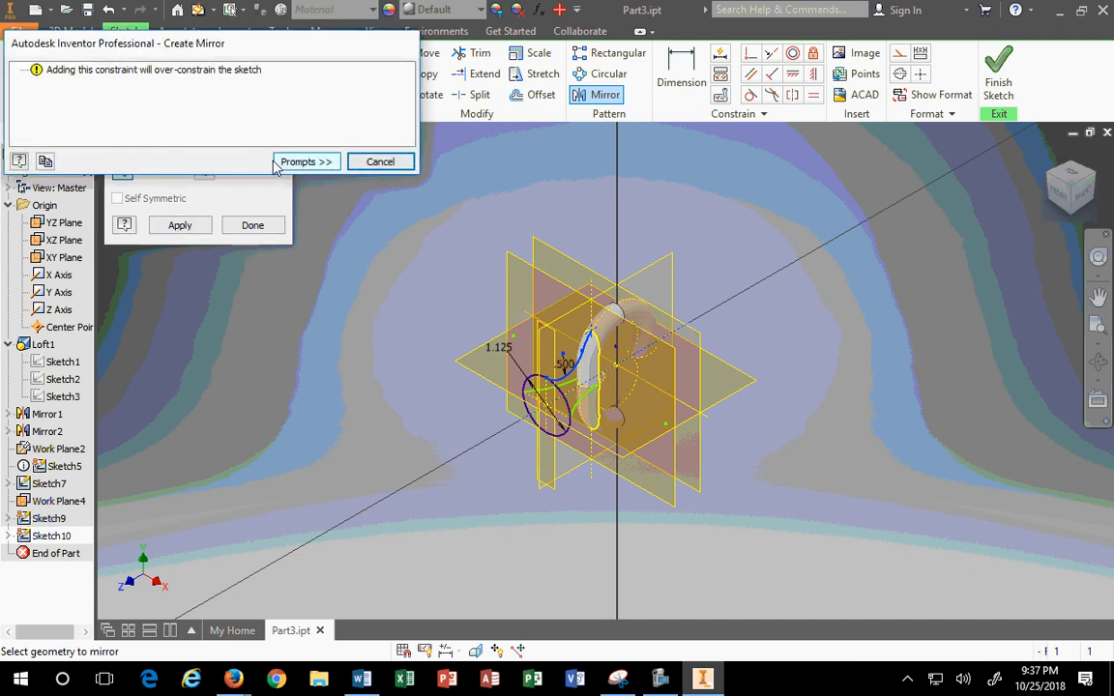
pyautogui.click(380, 162)
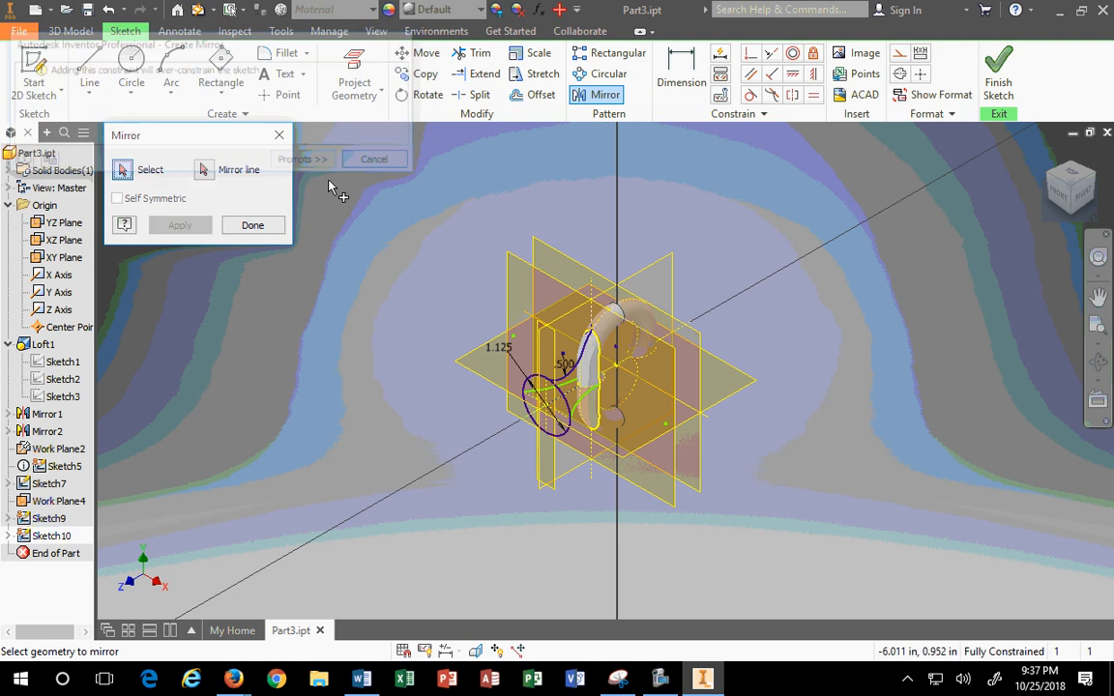
pyautogui.click(252, 226)
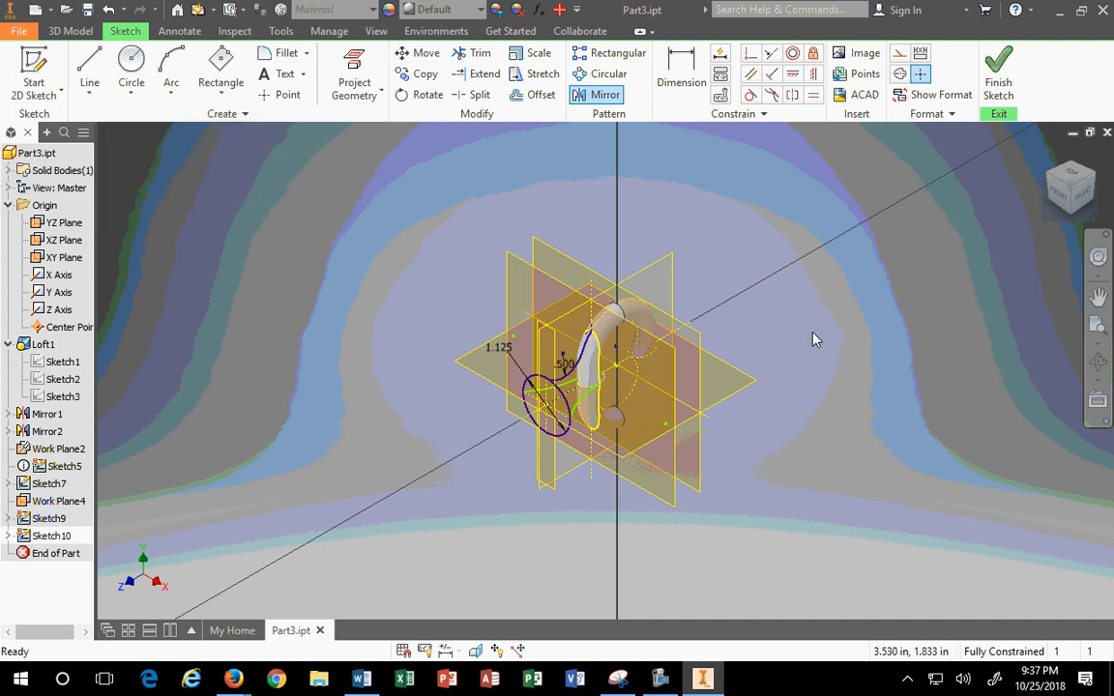
pyautogui.click(1083, 192)
# Step: Draw a three-point arc off the lower end of the vertical 1.125 line
pyautogui.scroll(-6, 556, 425)
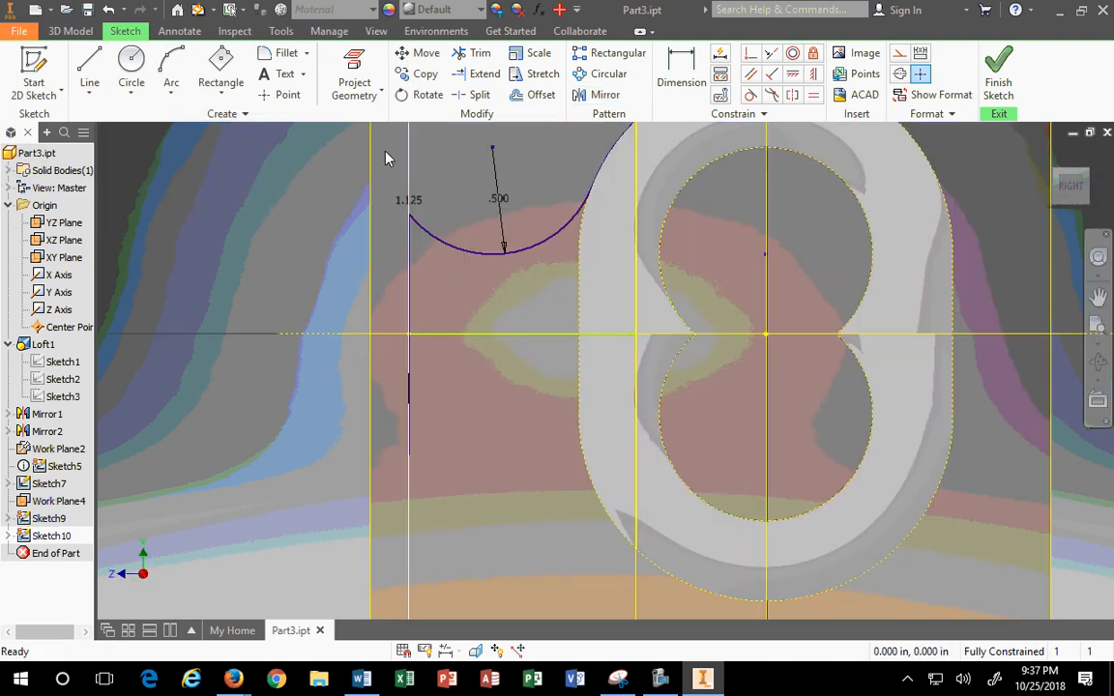
pyautogui.click(168, 61)
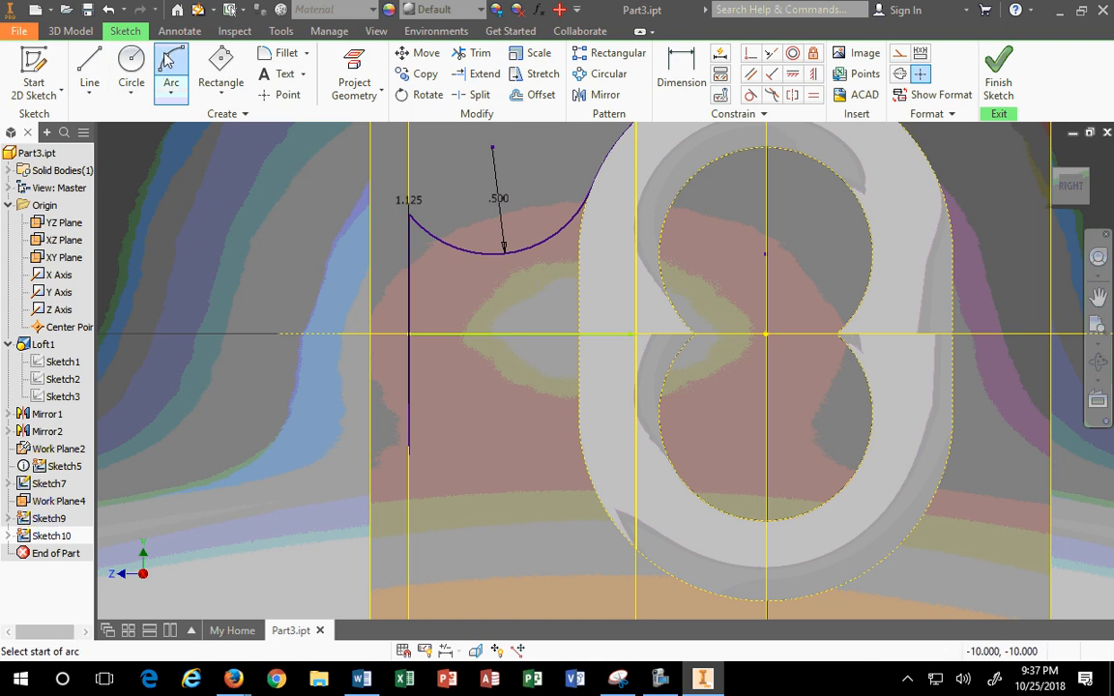
pyautogui.click(409, 453)
pyautogui.click(480, 428)
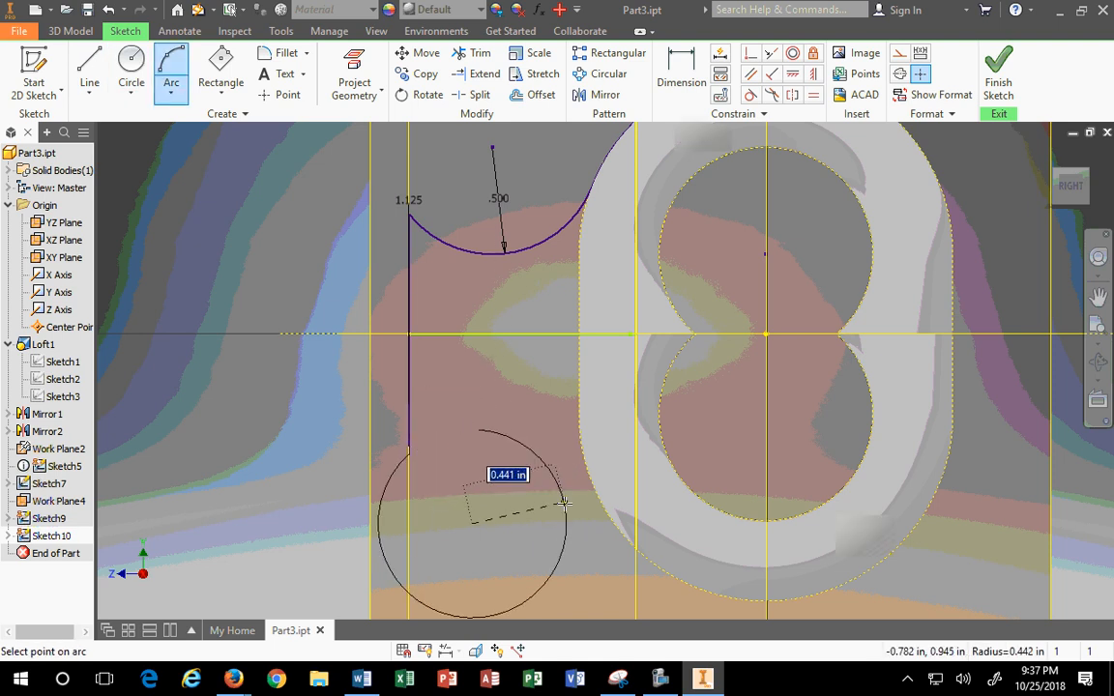
pyautogui.click(504, 368)
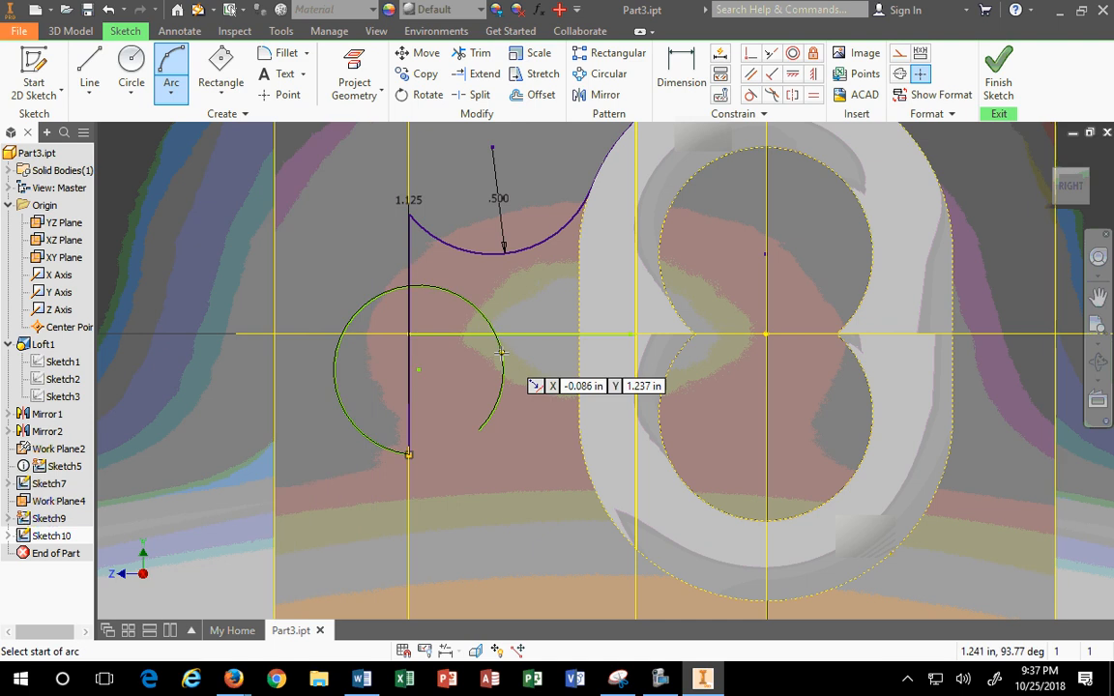
pyautogui.press('Escape')
pyautogui.moveTo(480, 430); pyautogui.dragTo(556, 602)
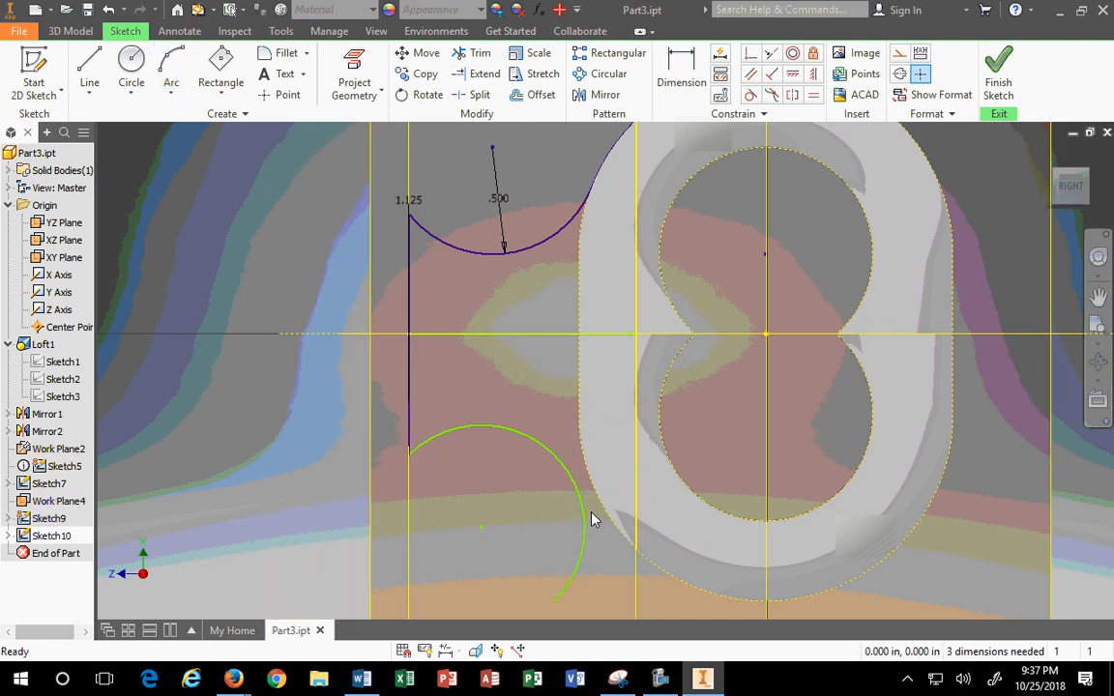
# Step: Make the lower arc tangent to the vertical line and dimension its radius to .500
pyautogui.click(583, 523)
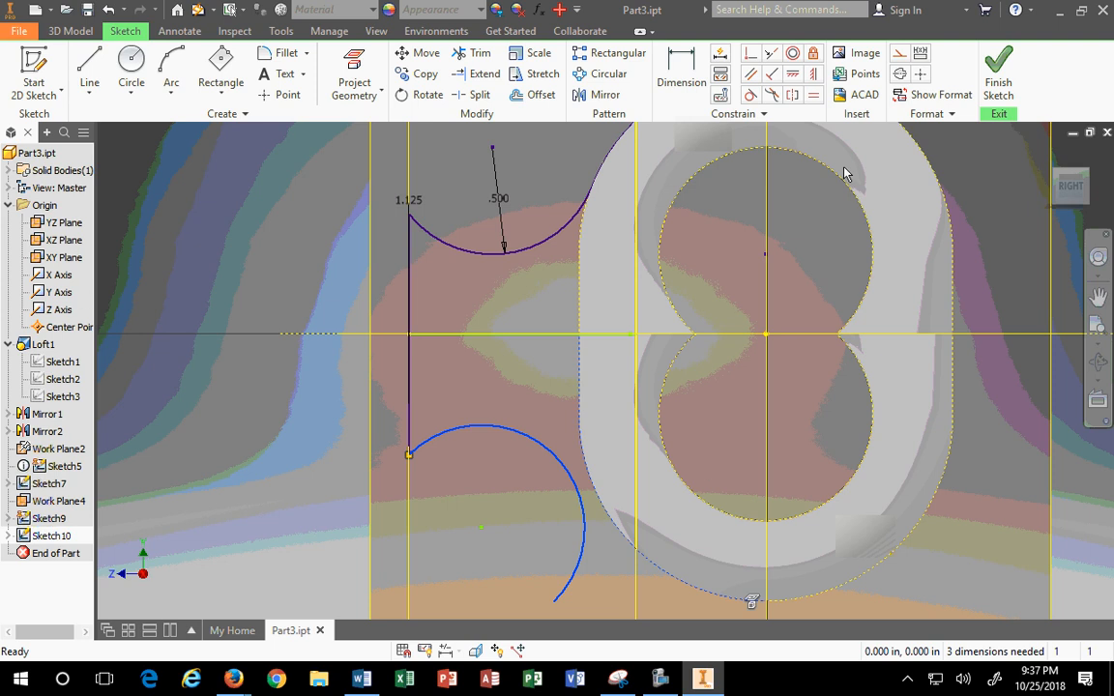
pyautogui.click(750, 95)
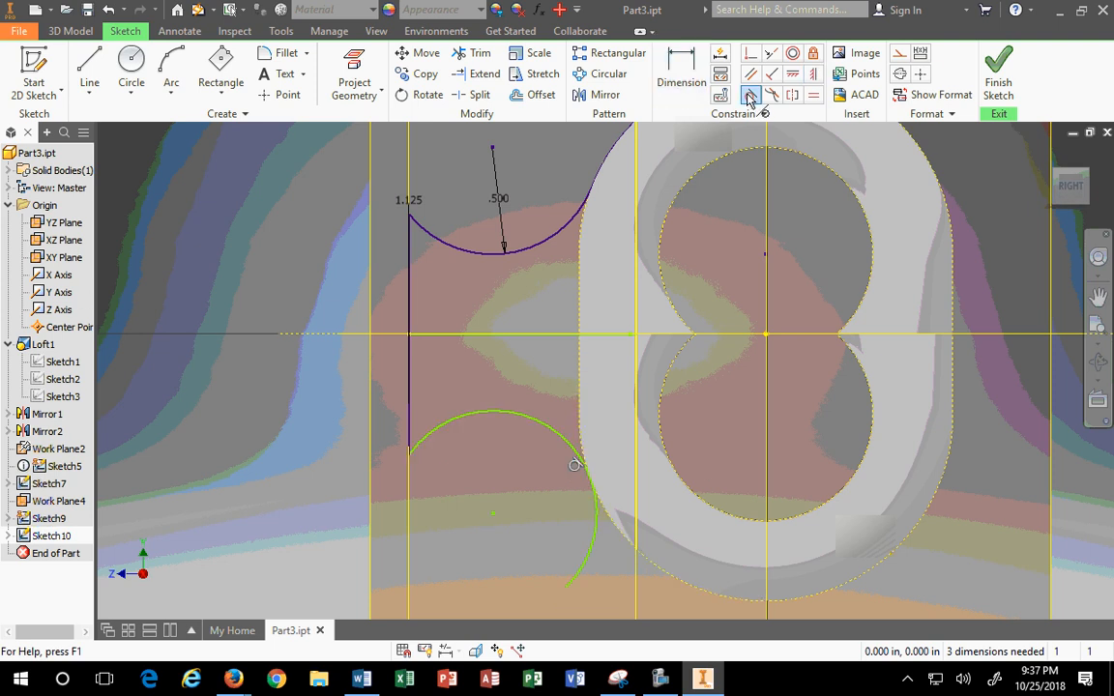
pyautogui.click(750, 96)
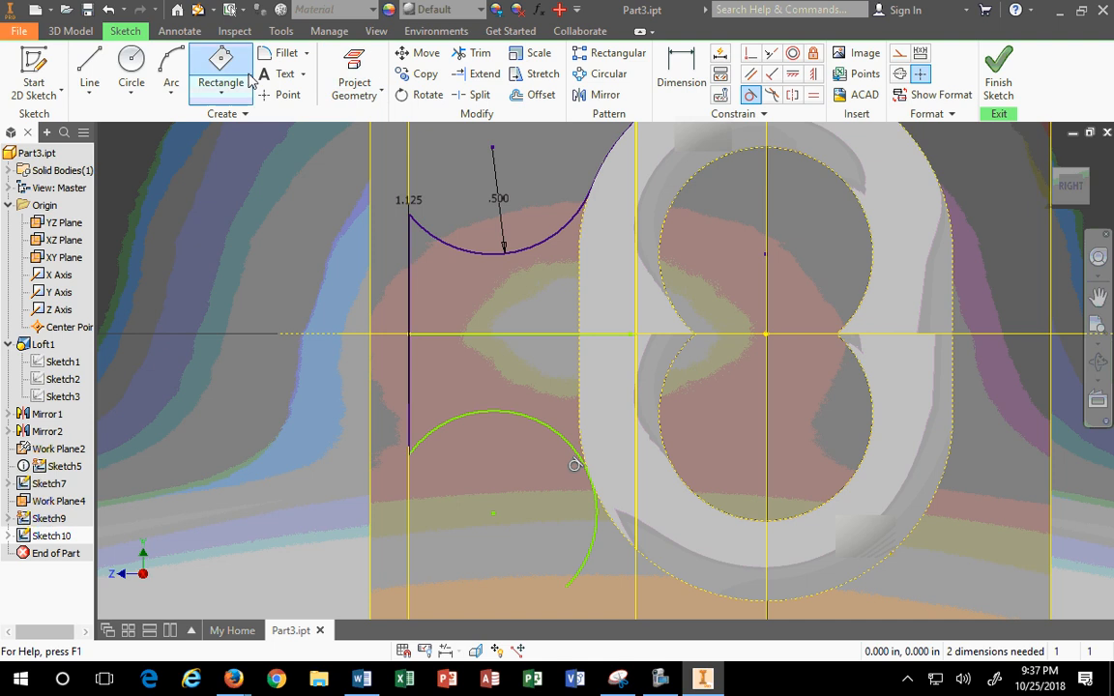
pyautogui.press('d')
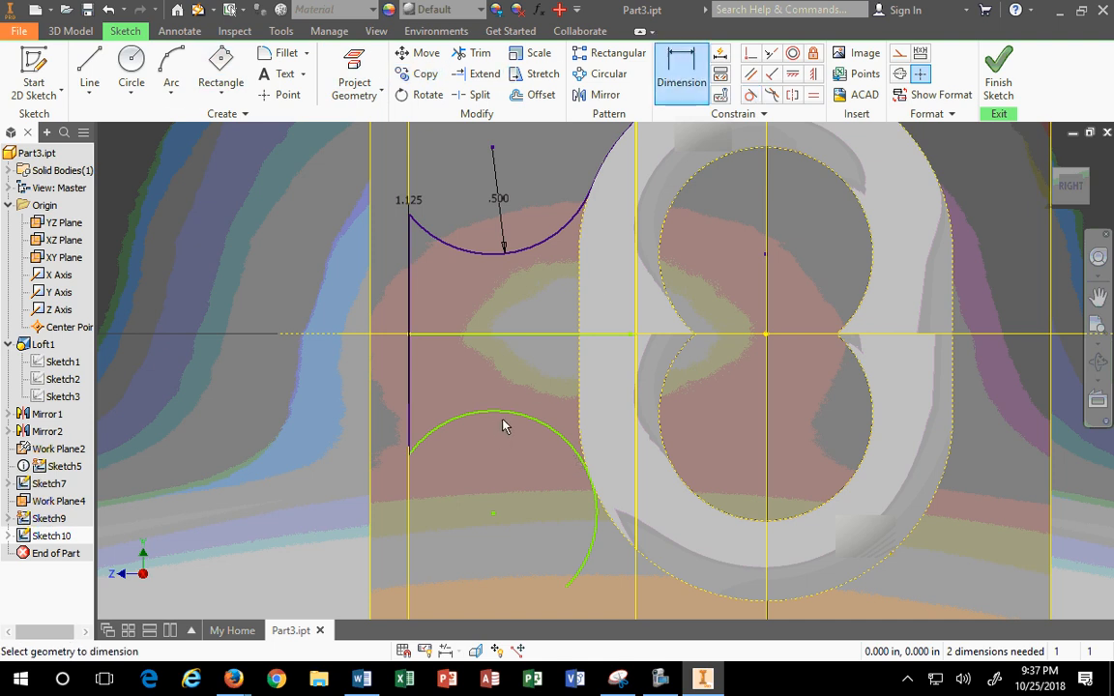
pyautogui.click(462, 420)
pyautogui.click(474, 474)
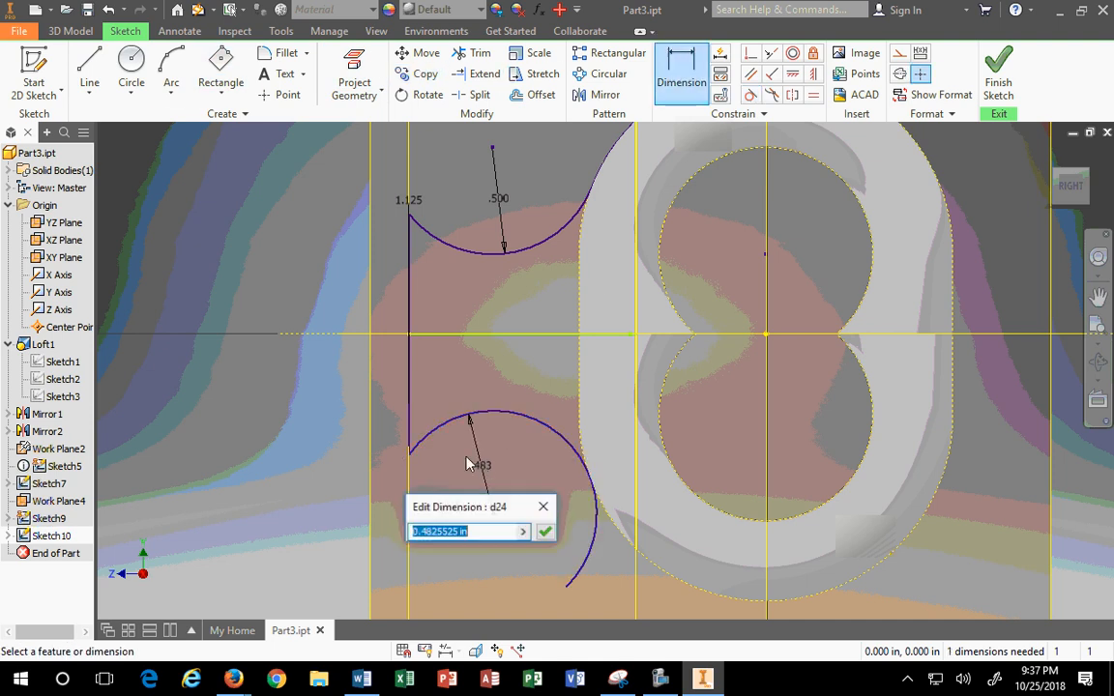
pyautogui.write('.5')
pyautogui.press('Return')
pyautogui.scroll(3, 639, 580)
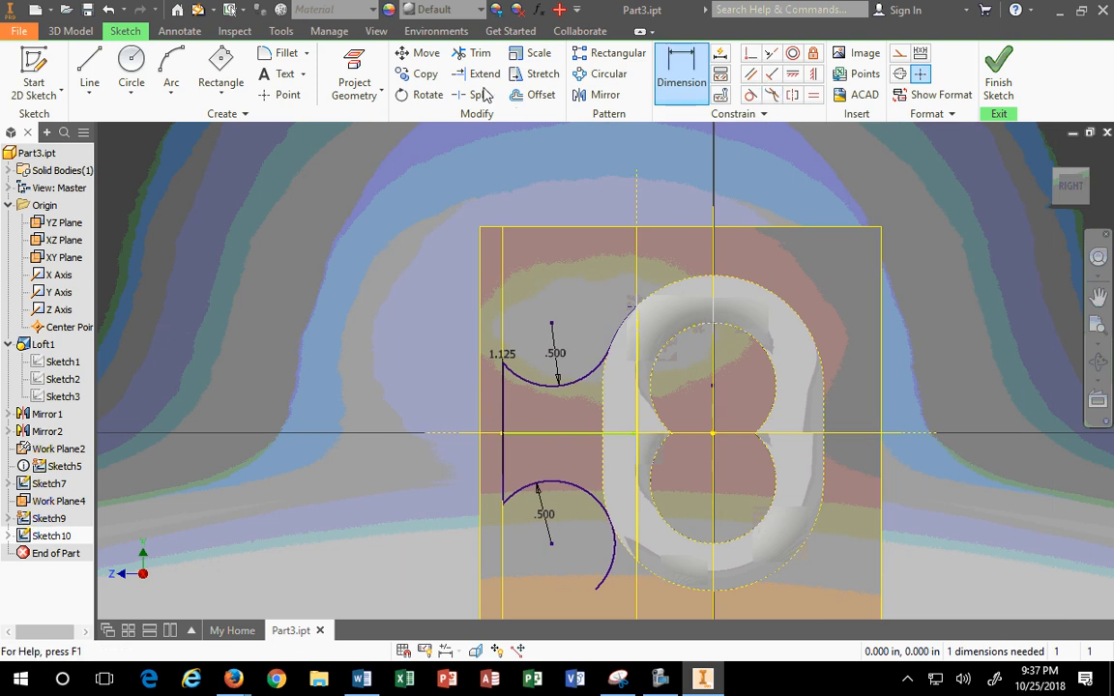
pyautogui.click(474, 53)
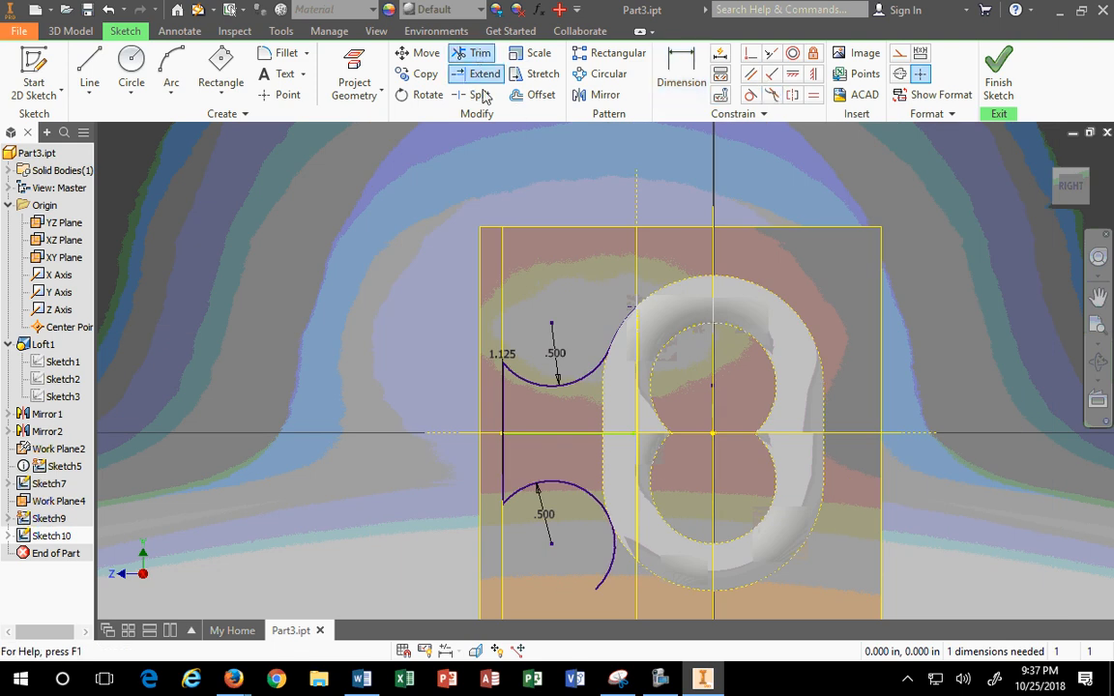
# Step: Trim the lower arc's tail and draw a circle through its end below the ring centre
pyautogui.click(615, 578)
pyautogui.moveTo(664, 577)
pyautogui.mouseDown(button='middle')
pyautogui.moveTo(547, 423)
pyautogui.moveTo(535, 430)
pyautogui.mouseUp(button='middle')
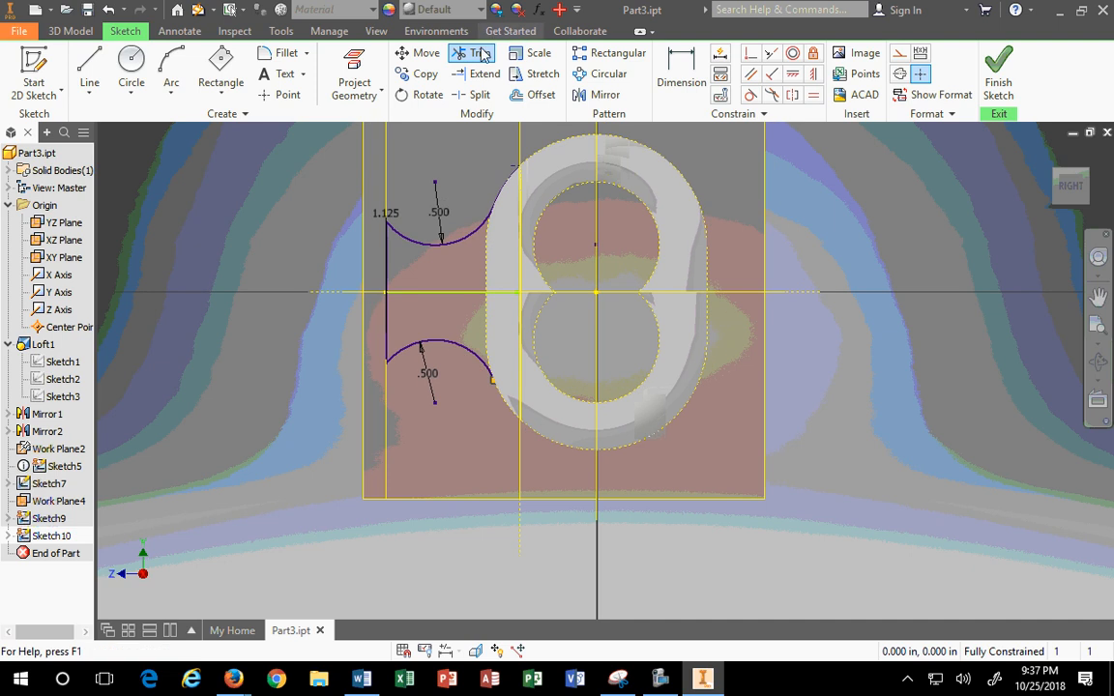
pyautogui.click(131, 66)
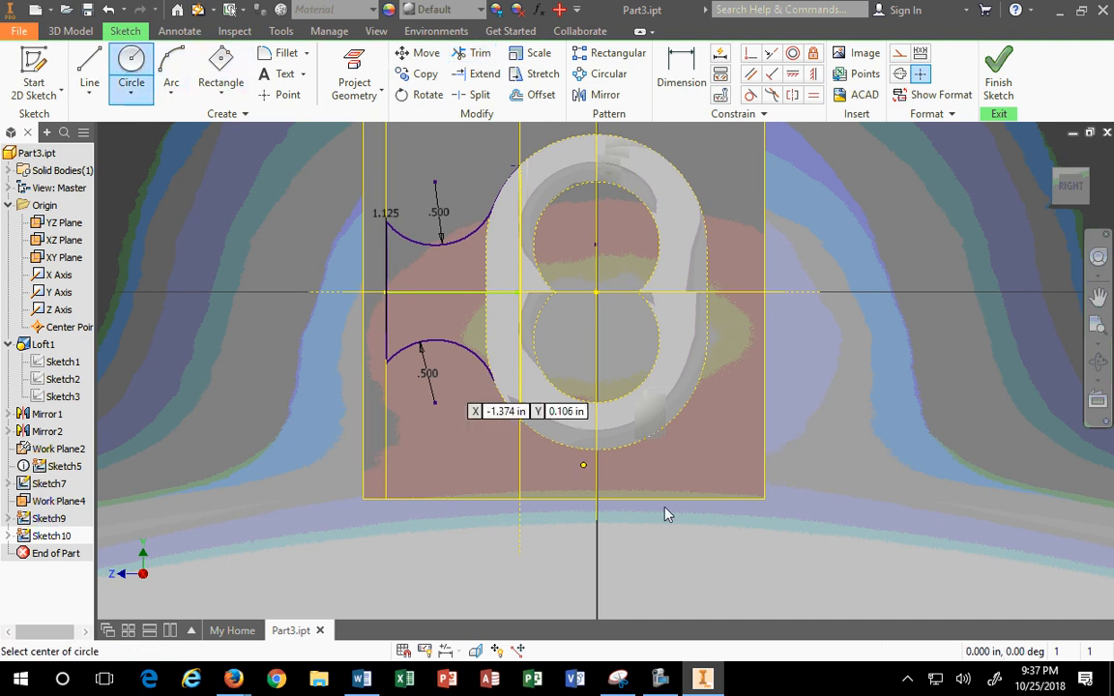
pyautogui.click(596, 339)
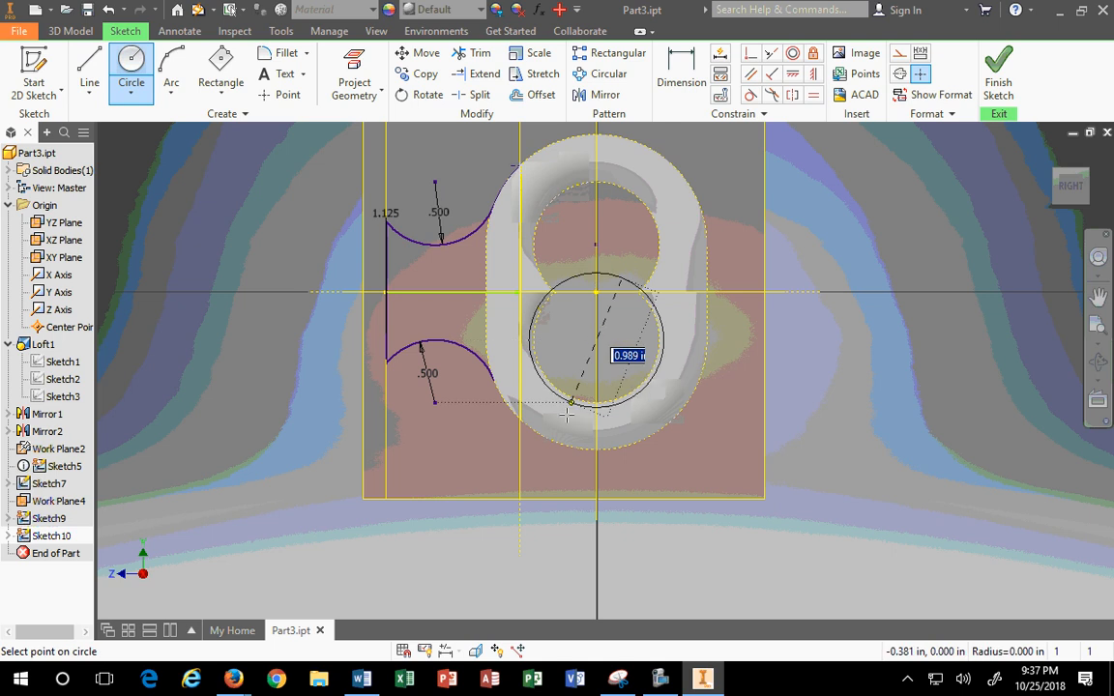
pyautogui.click(494, 381)
pyautogui.press('Escape')
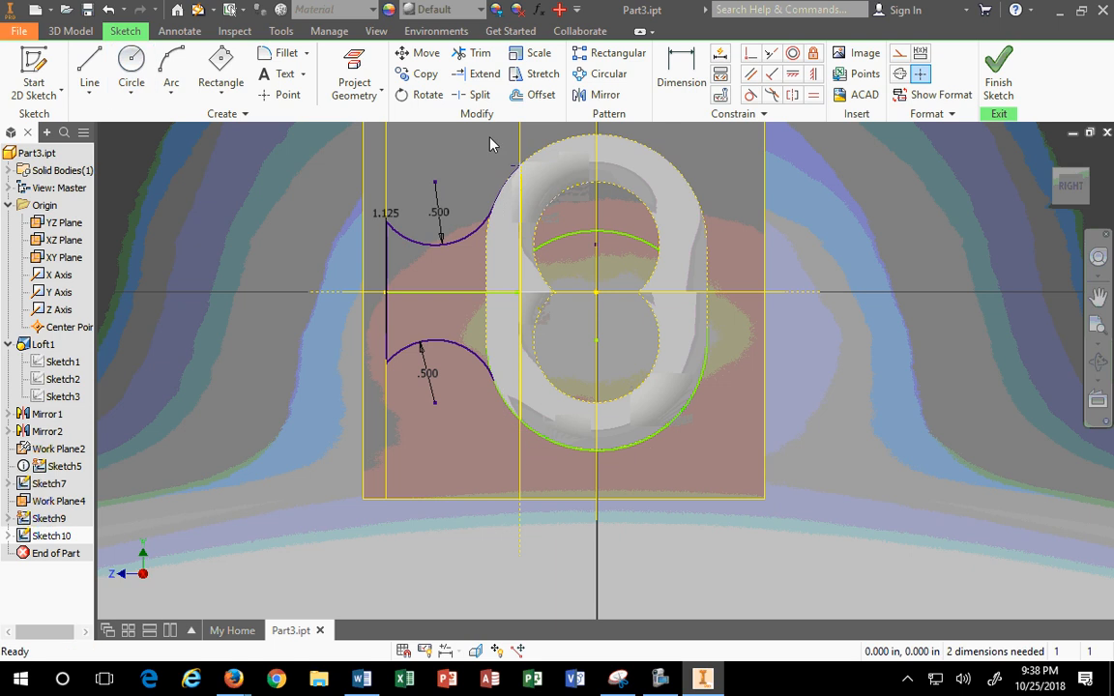
# Step: Add a point where circle and line meet, then trim away the circle's three unwanted parts
pyautogui.click(282, 94)
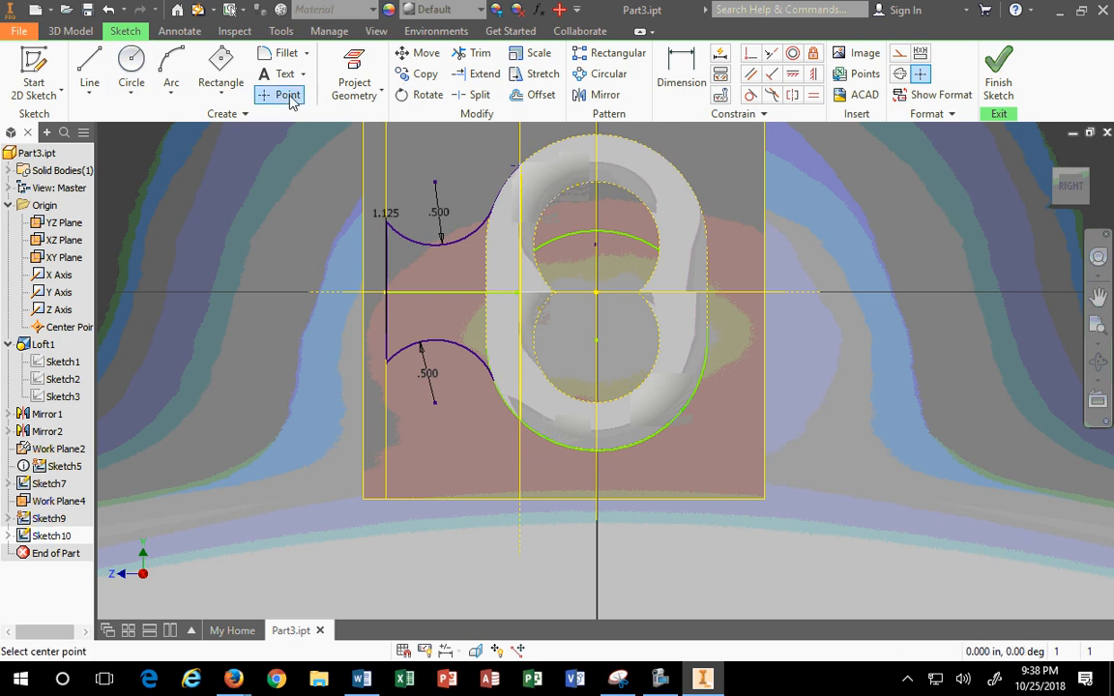
pyautogui.click(522, 418)
pyautogui.press('Escape')
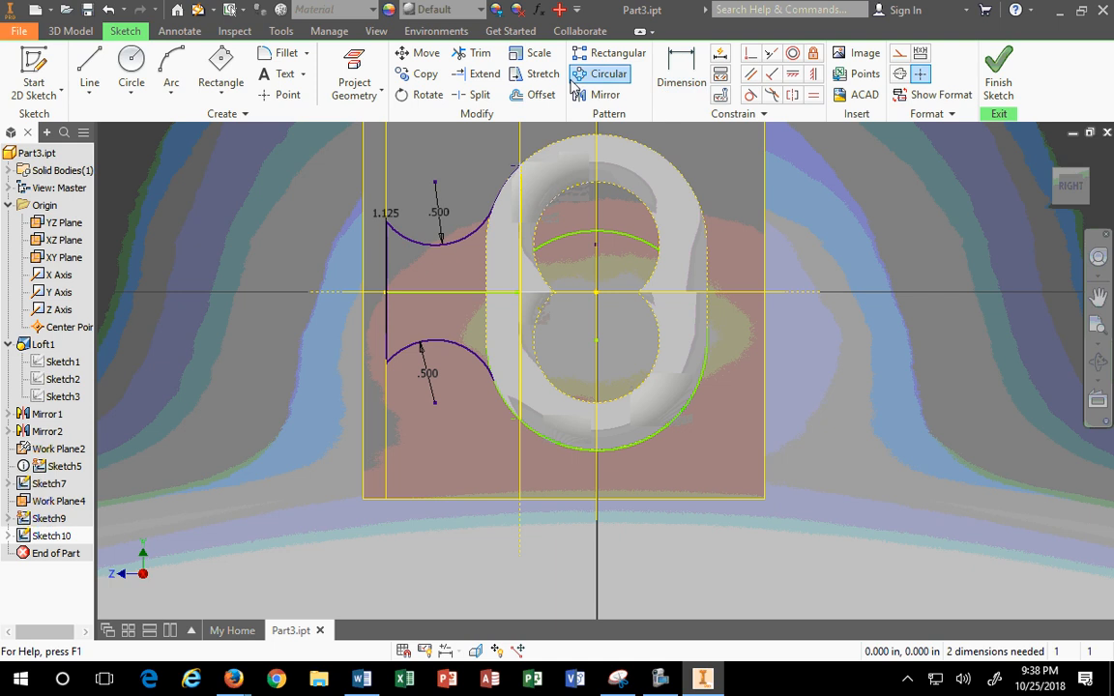
pyautogui.click(461, 60)
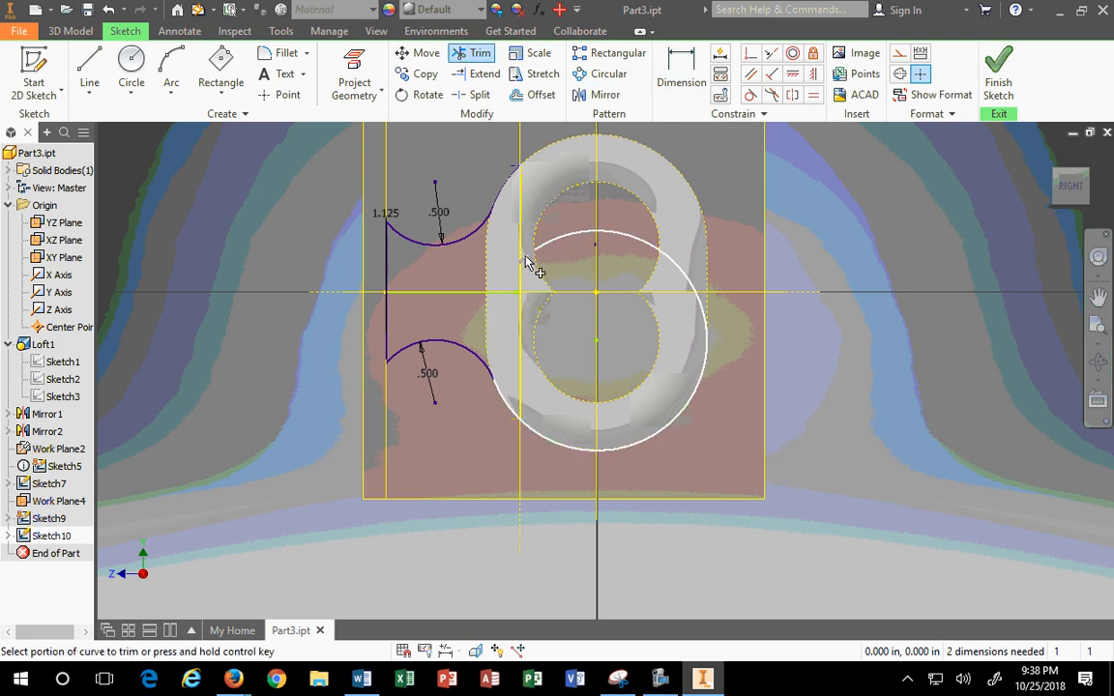
pyautogui.click(563, 241)
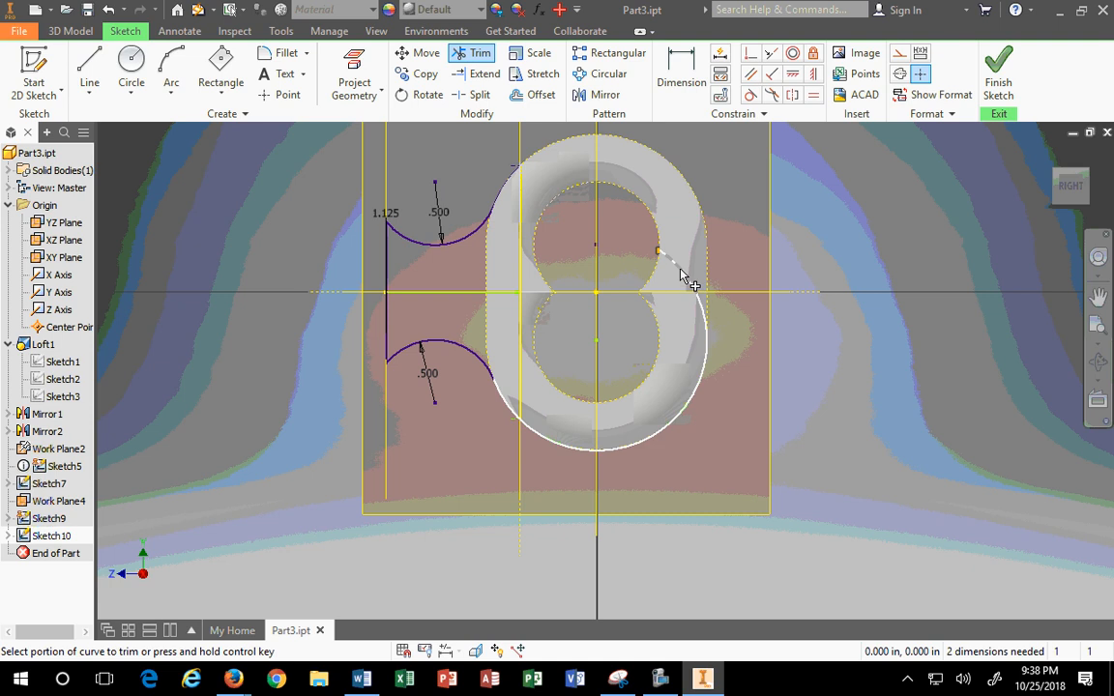
pyautogui.click(679, 272)
pyautogui.click(701, 309)
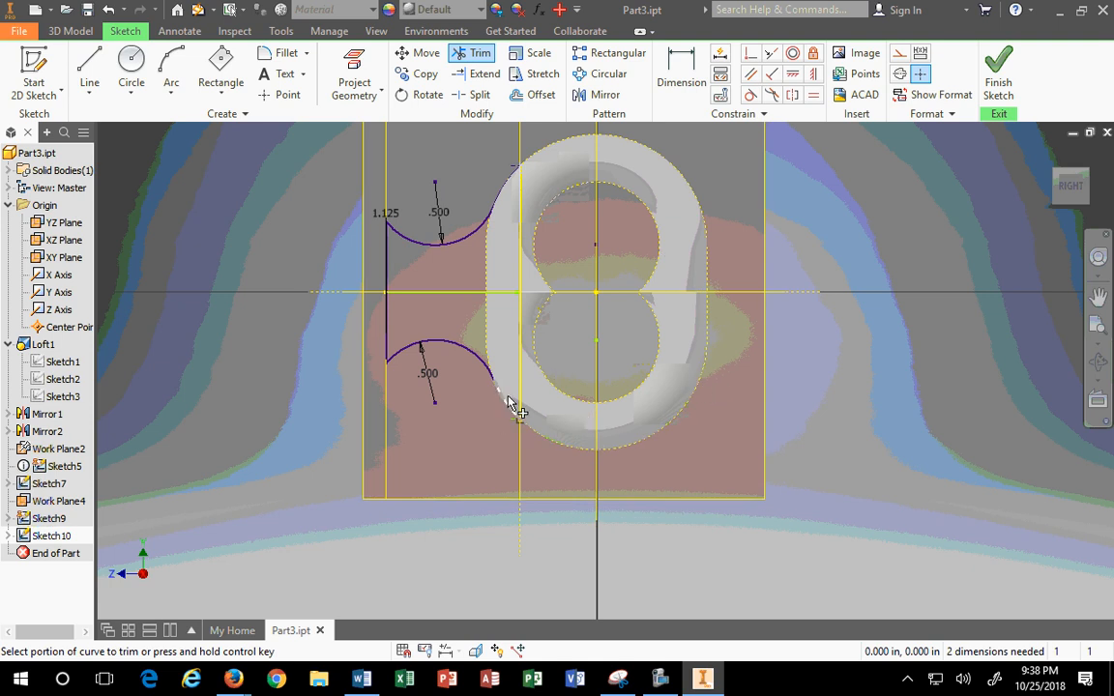
pyautogui.press('Escape')
pyautogui.moveTo(442, 319); pyautogui.dragTo(555, 457)
# Step: Make the short arc's end coincident with the vertical line and tangent to the ring outline
pyautogui.scroll(5, 464, 411)
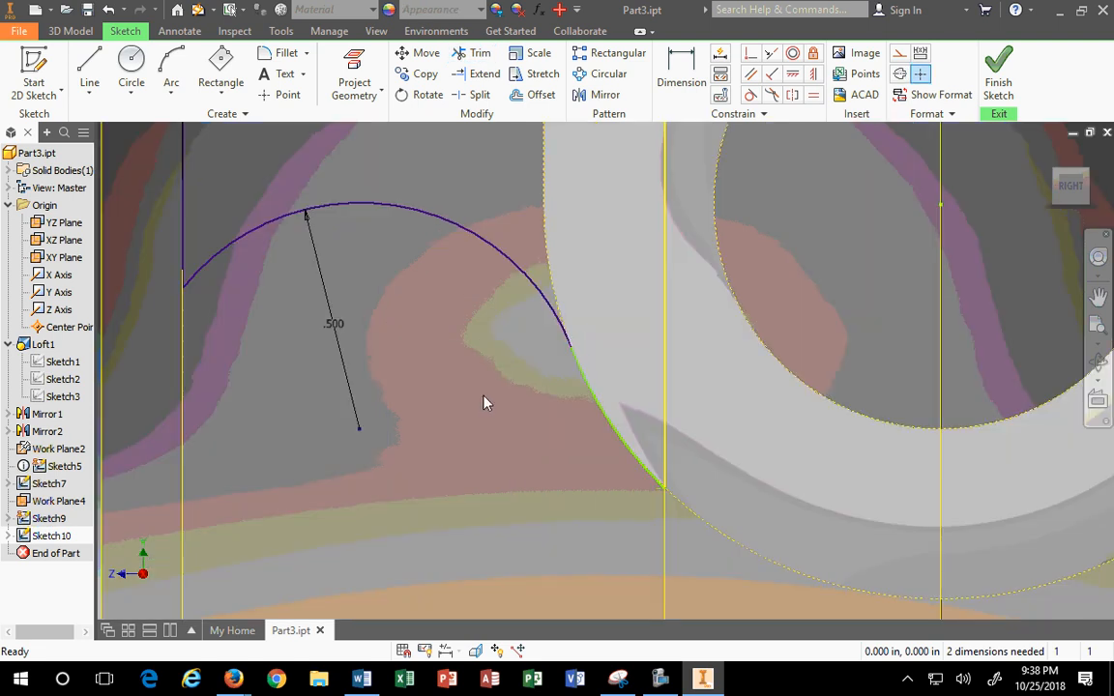
pyautogui.moveTo(582, 379); pyautogui.dragTo(574, 438)
pyautogui.moveTo(666, 514); pyautogui.dragTo(668, 488)
pyautogui.click(667, 513)
pyautogui.click(751, 55)
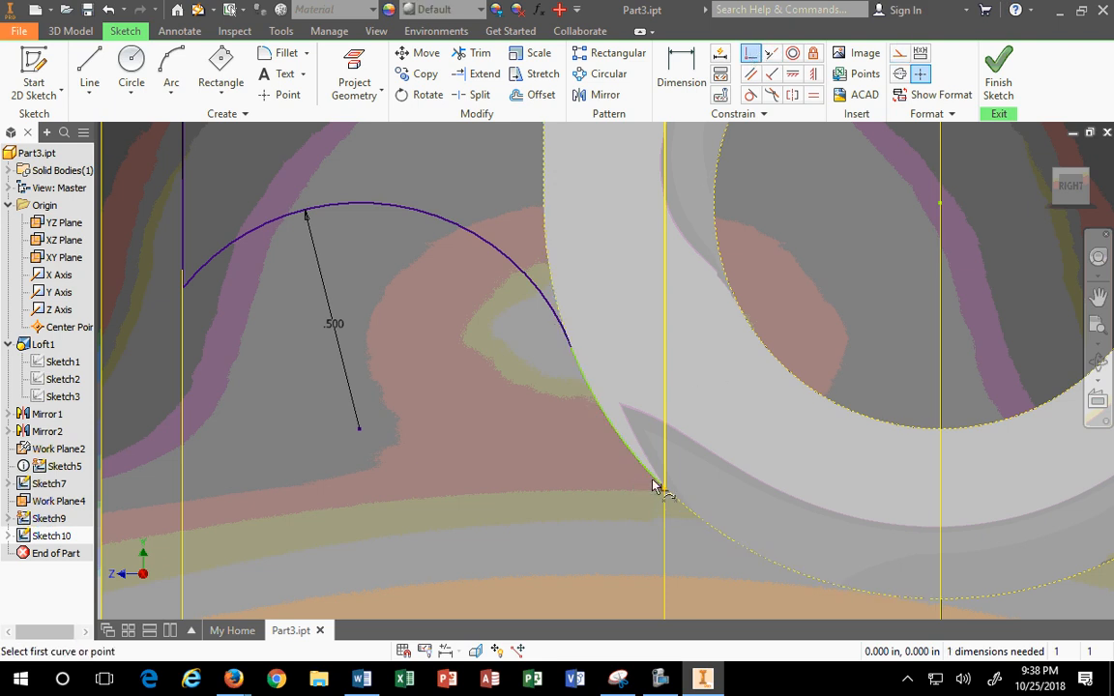
pyautogui.press('Escape')
pyautogui.moveTo(656, 478); pyautogui.dragTo(594, 475)
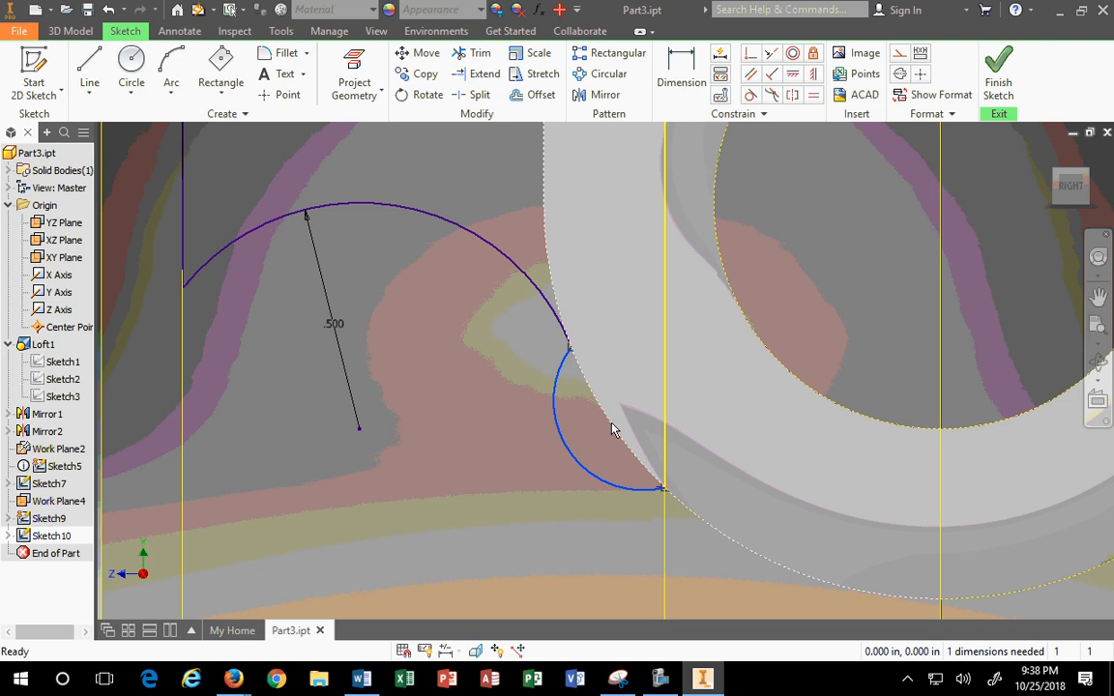
pyautogui.click(751, 95)
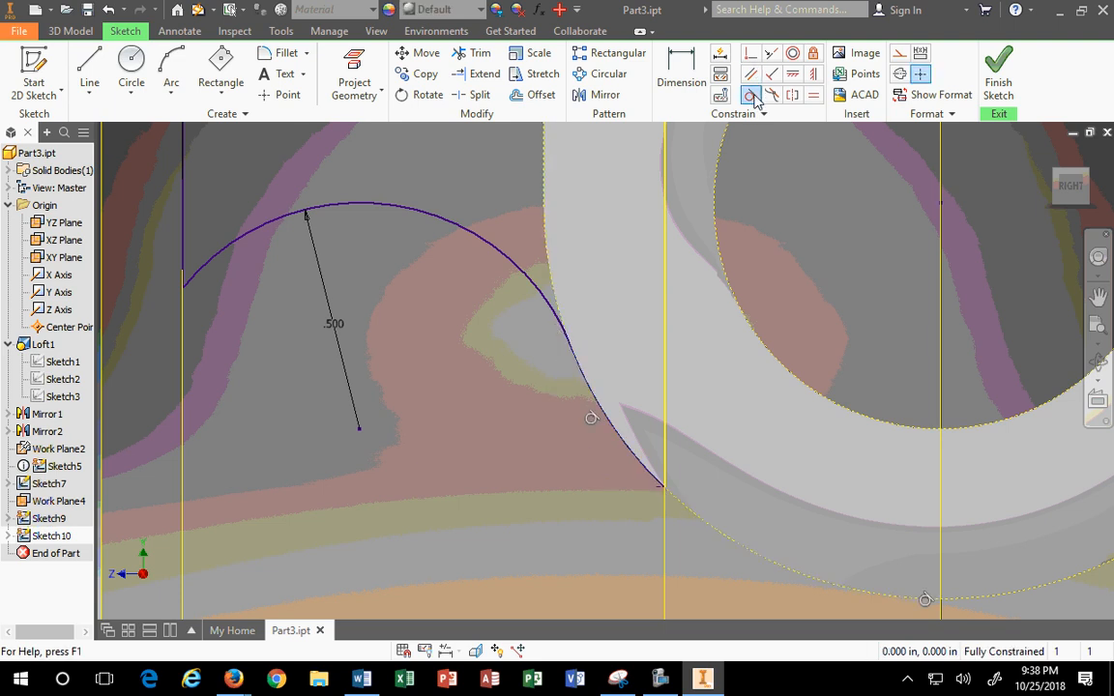
# Step: Finish the sketch, return to the home view, and save the part
pyautogui.scroll(5, 616, 523)
pyautogui.click(992, 79)
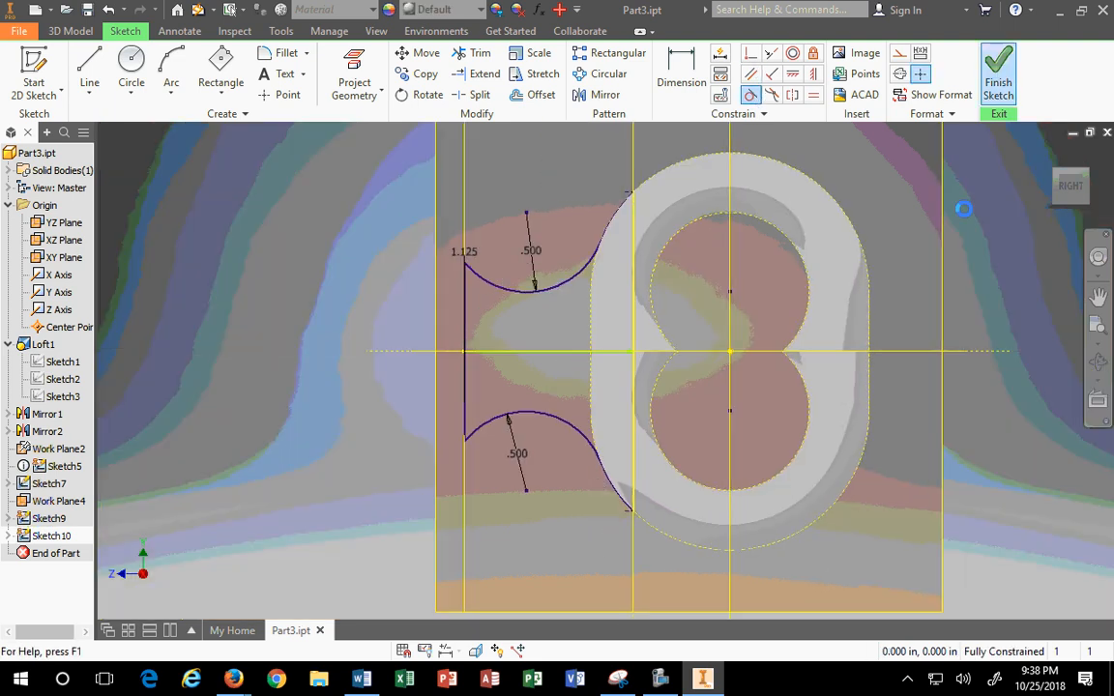
pyautogui.scroll(-3, 872, 400)
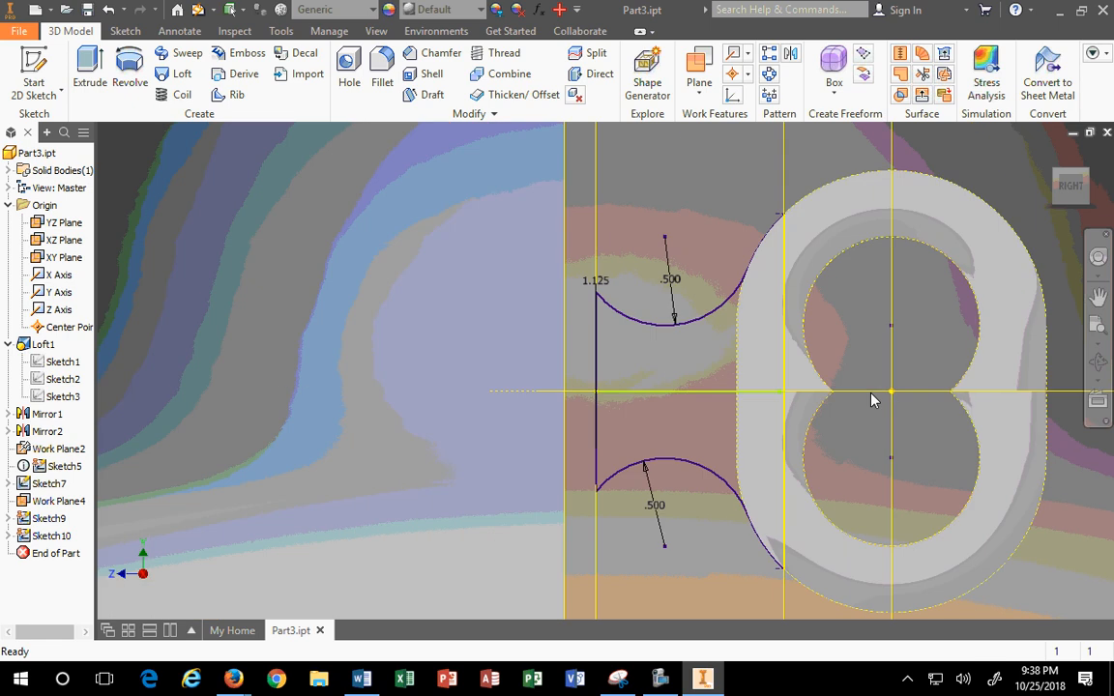
pyautogui.press('F6')
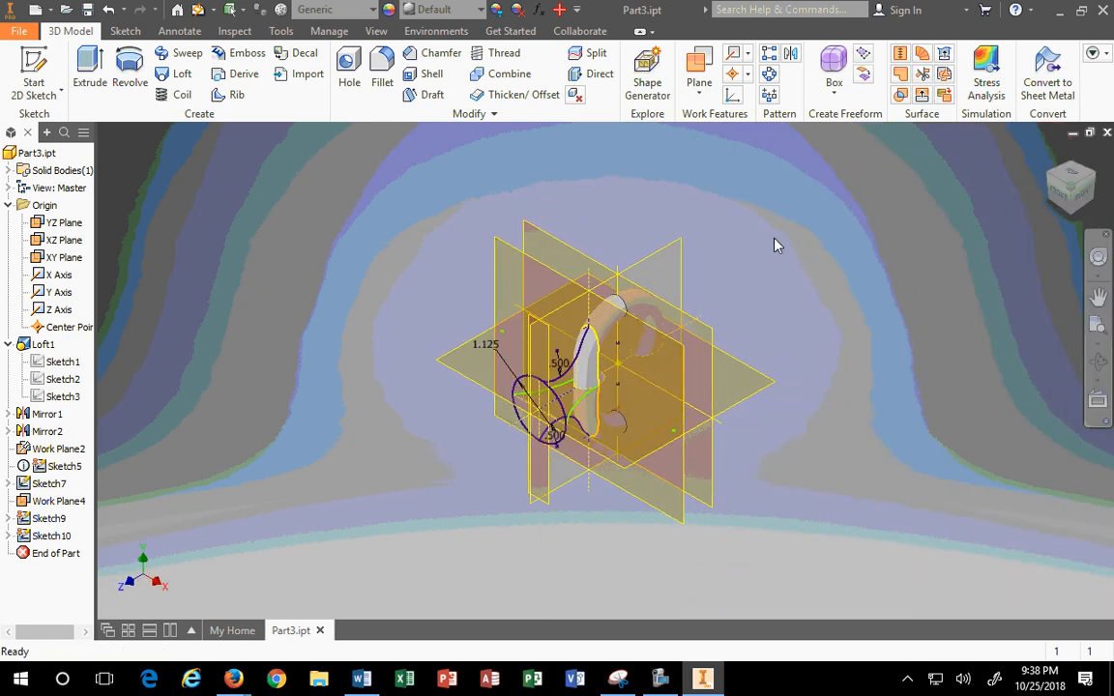
pyautogui.click(87, 10)
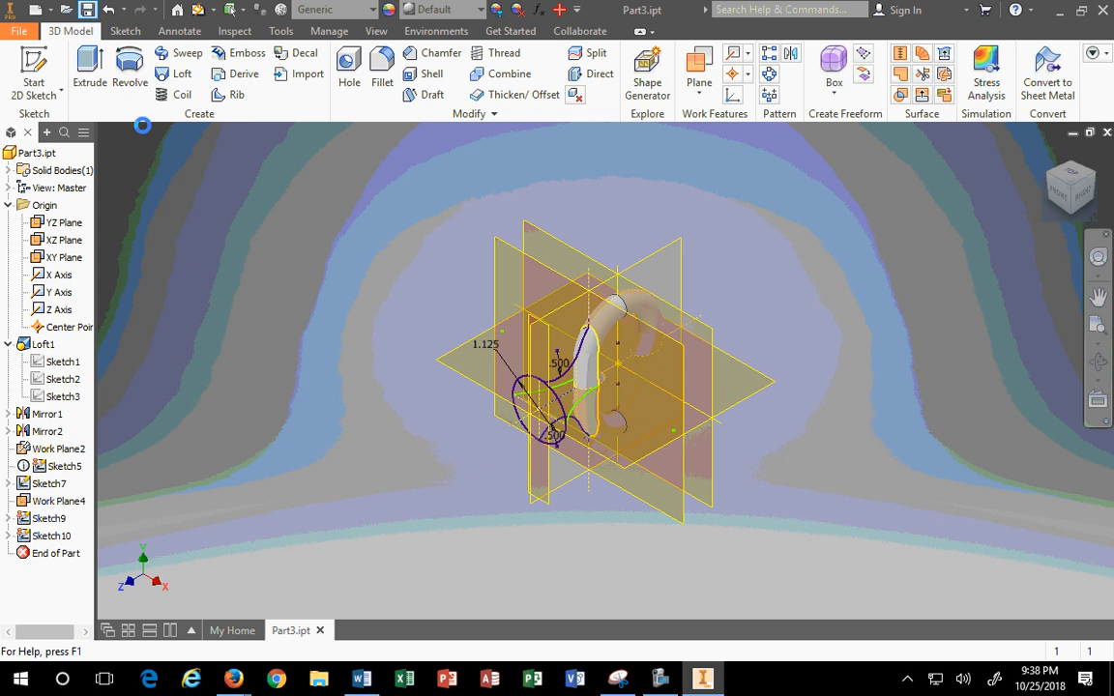
pyautogui.click(175, 74)
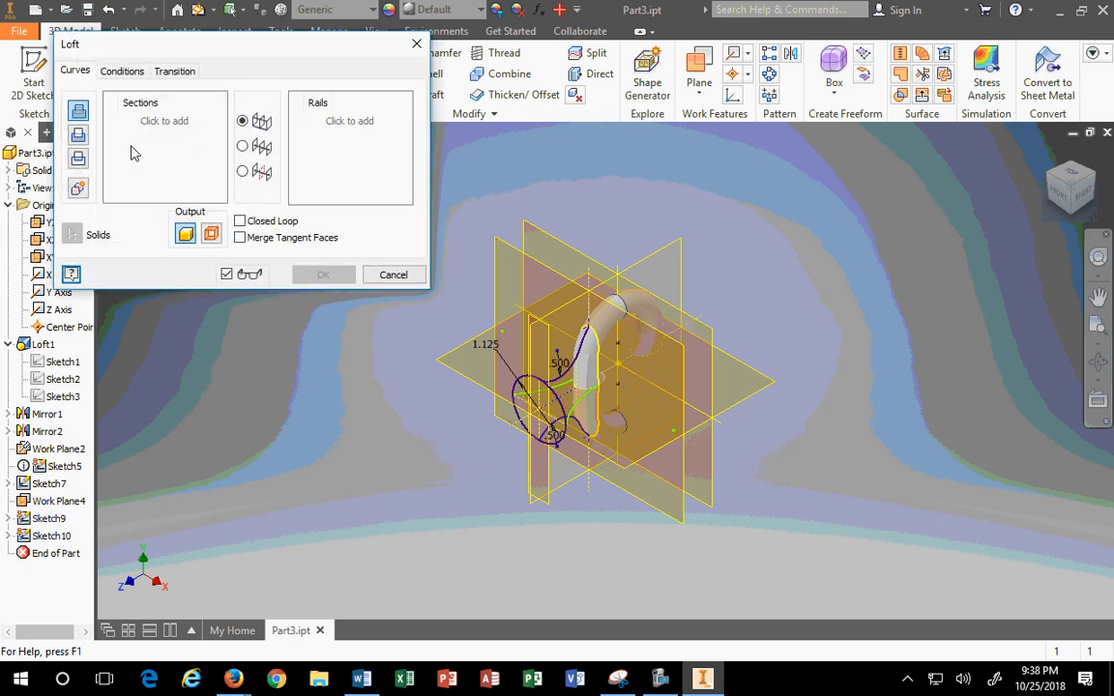
# Step: Pick the circular Sketch5 and the slot-shaped oval Sketch9 as the loft sections
pyautogui.click(563, 404)
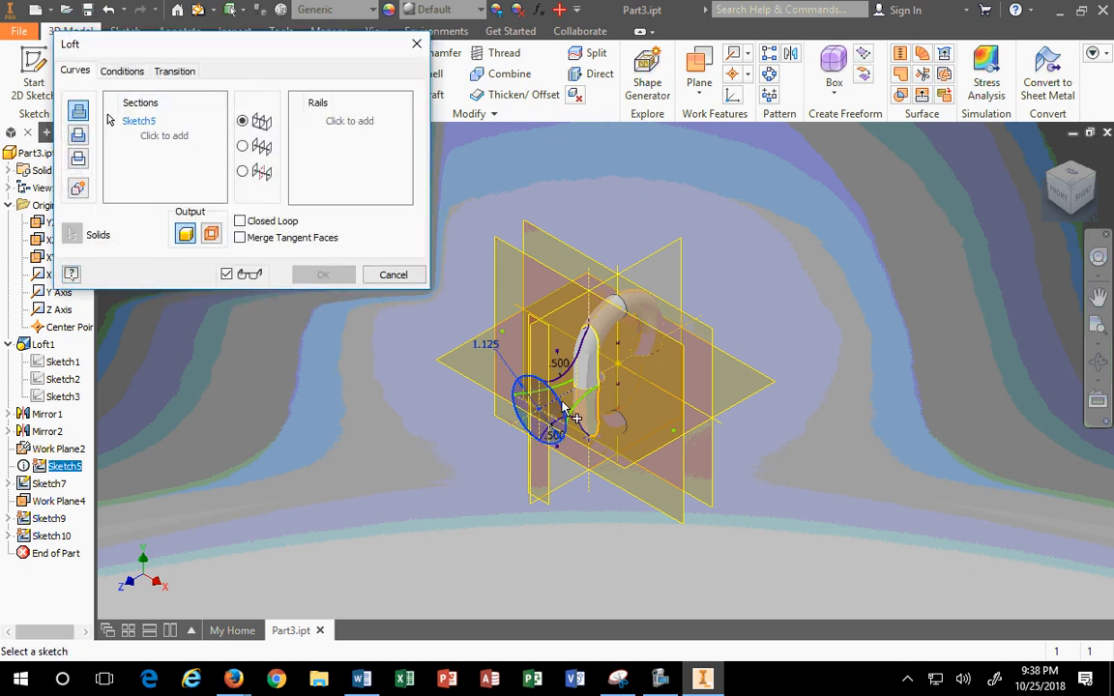
pyautogui.scroll(5, 598, 392)
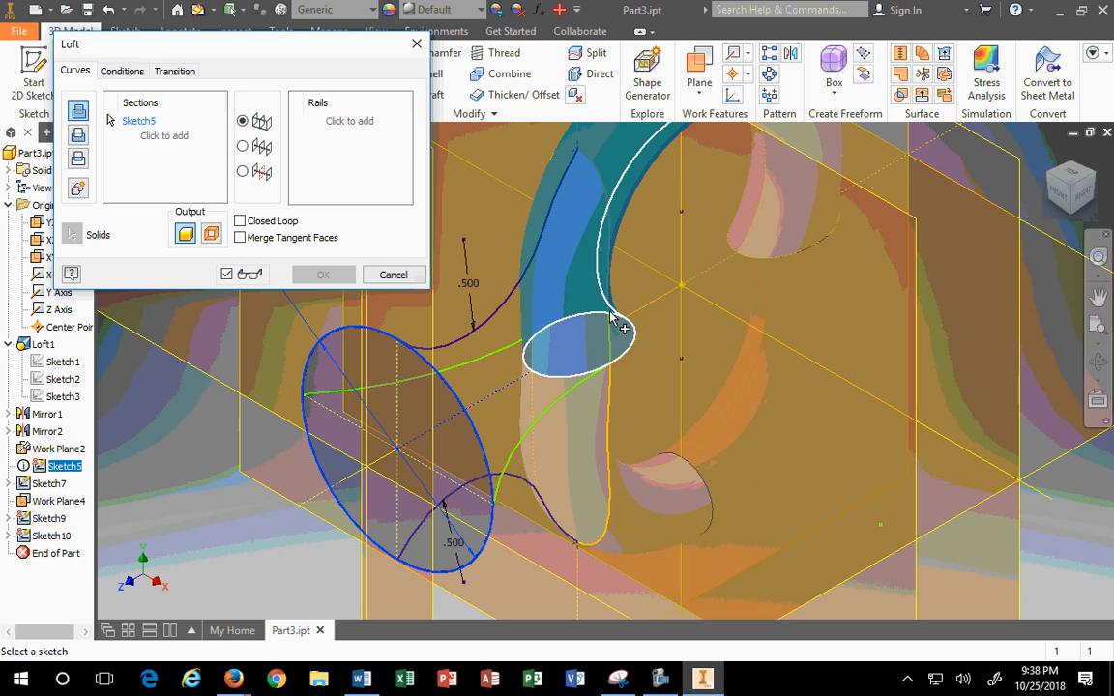
pyautogui.click(609, 342)
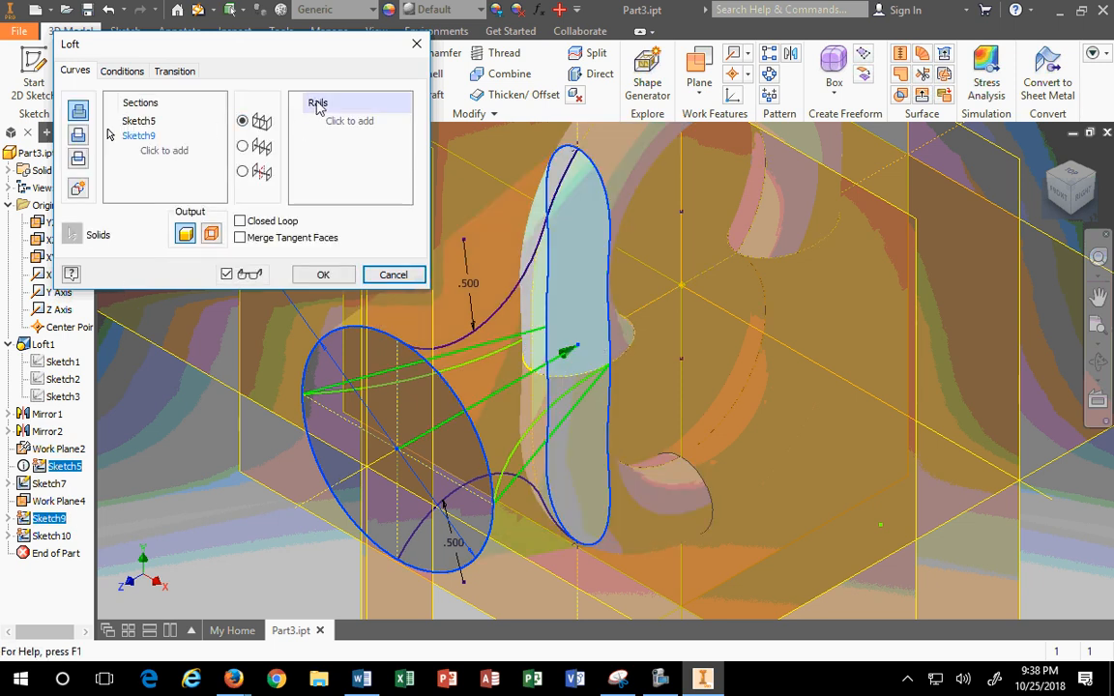
# Step: From Right view, add the upper and lower Sketch10 arcs as loft rails
pyautogui.click(324, 116)
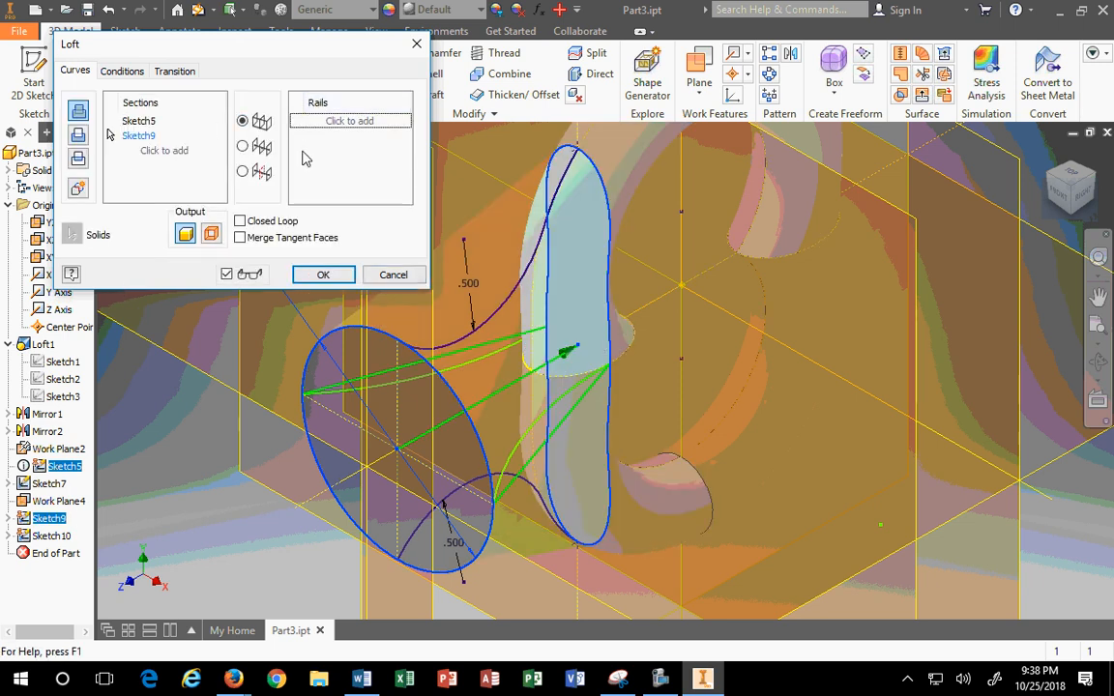
pyautogui.click(1083, 201)
pyautogui.scroll(-5, 545, 343)
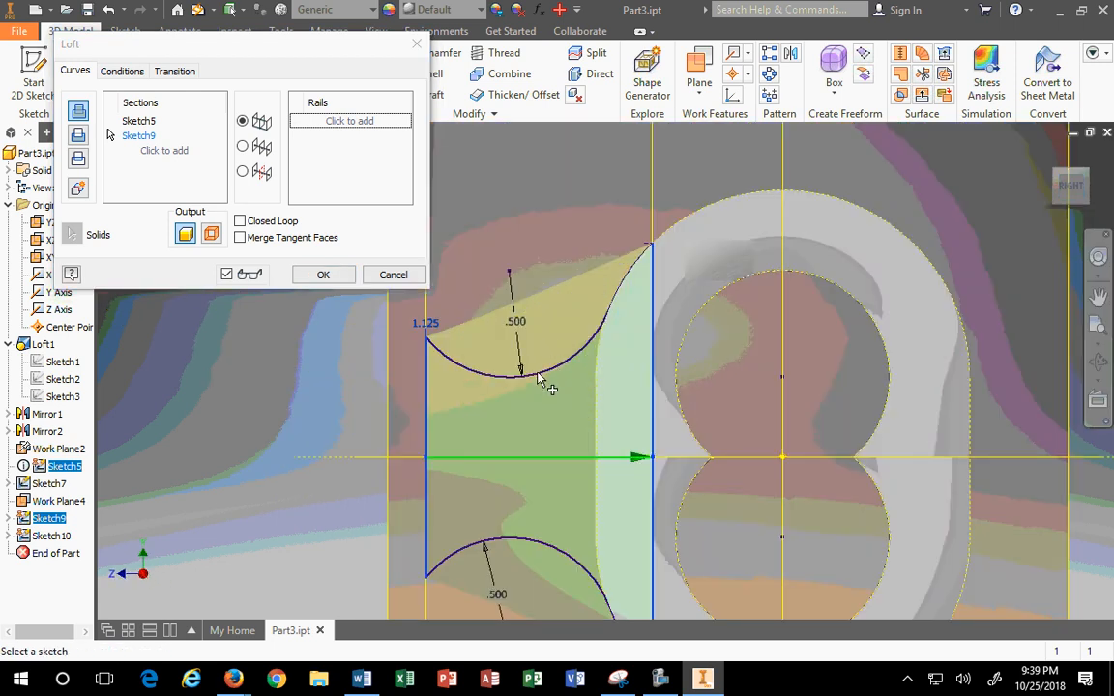
pyautogui.click(377, 126)
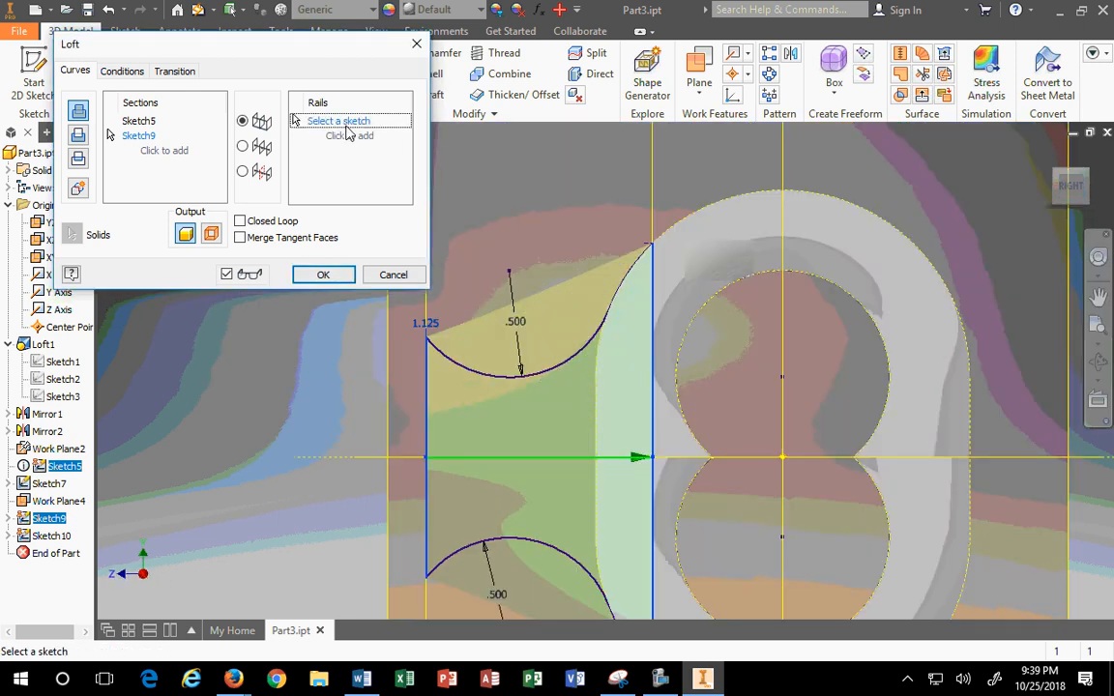
pyautogui.click(555, 376)
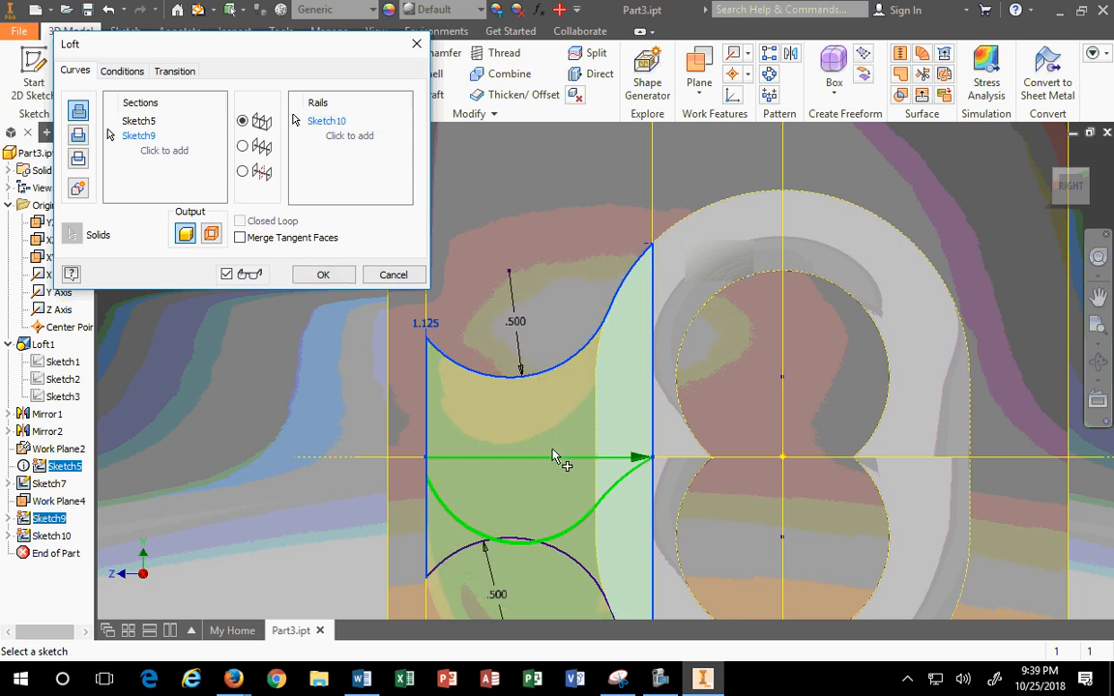
pyautogui.moveTo(559, 458); pyautogui.dragTo(561, 312, button='middle')
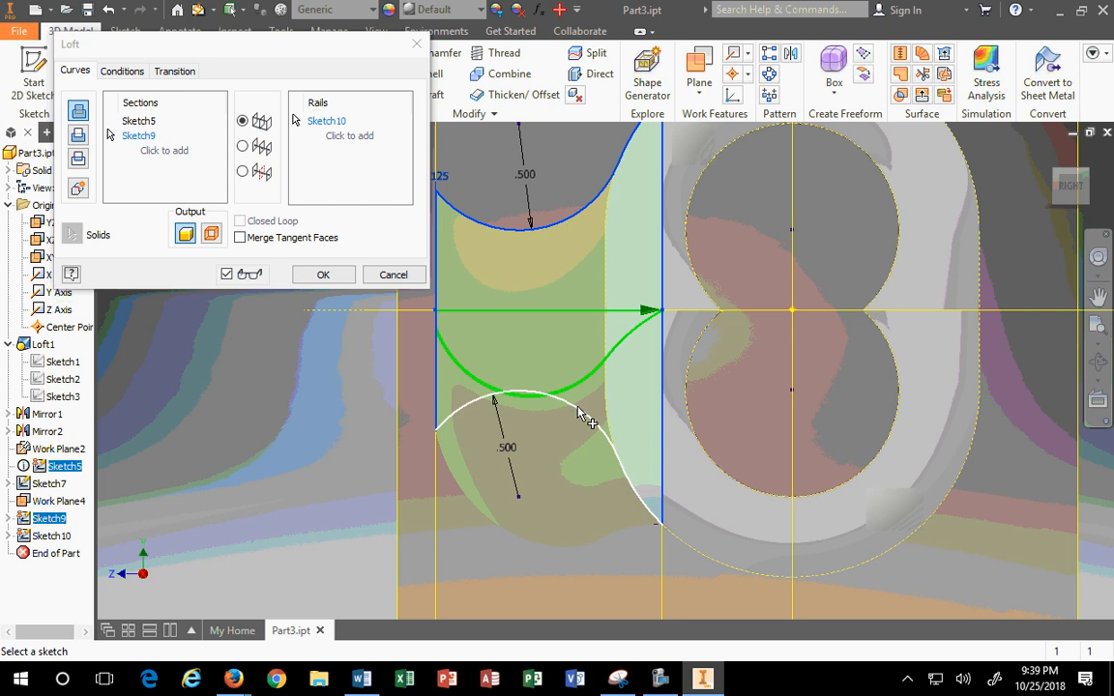
pyautogui.click(580, 411)
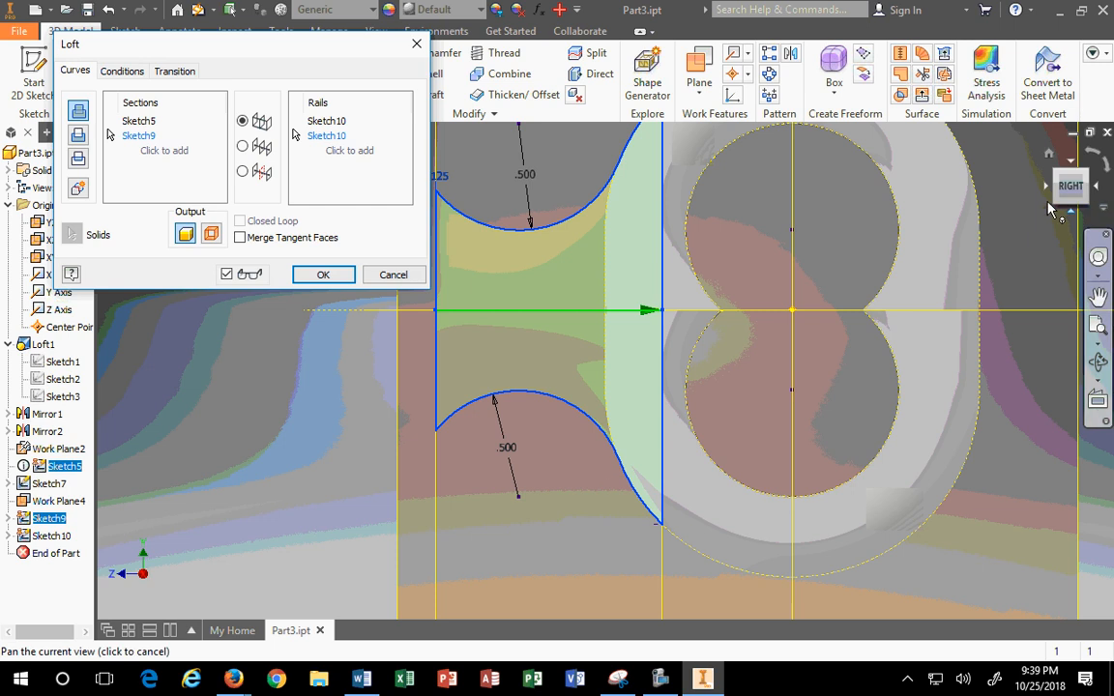
pyautogui.click(1049, 154)
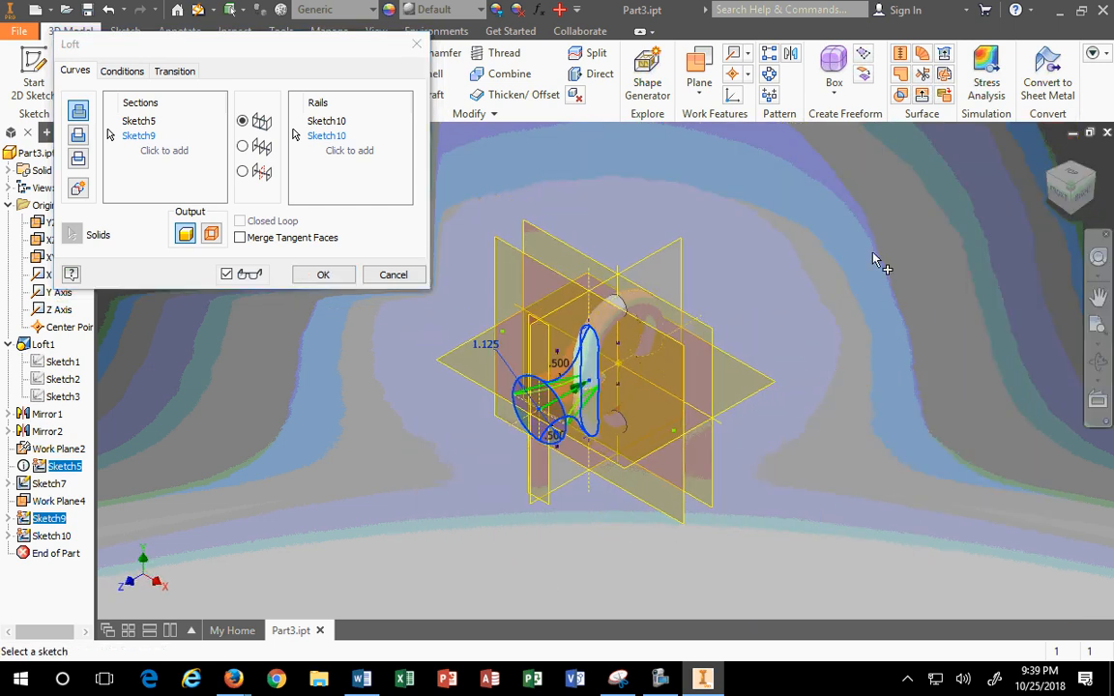
# Step: From Top view, add the Sketch7 side curves as rails, remove the duplicate entry, and create Loft2
pyautogui.click(1070, 174)
pyautogui.scroll(-5, 639, 421)
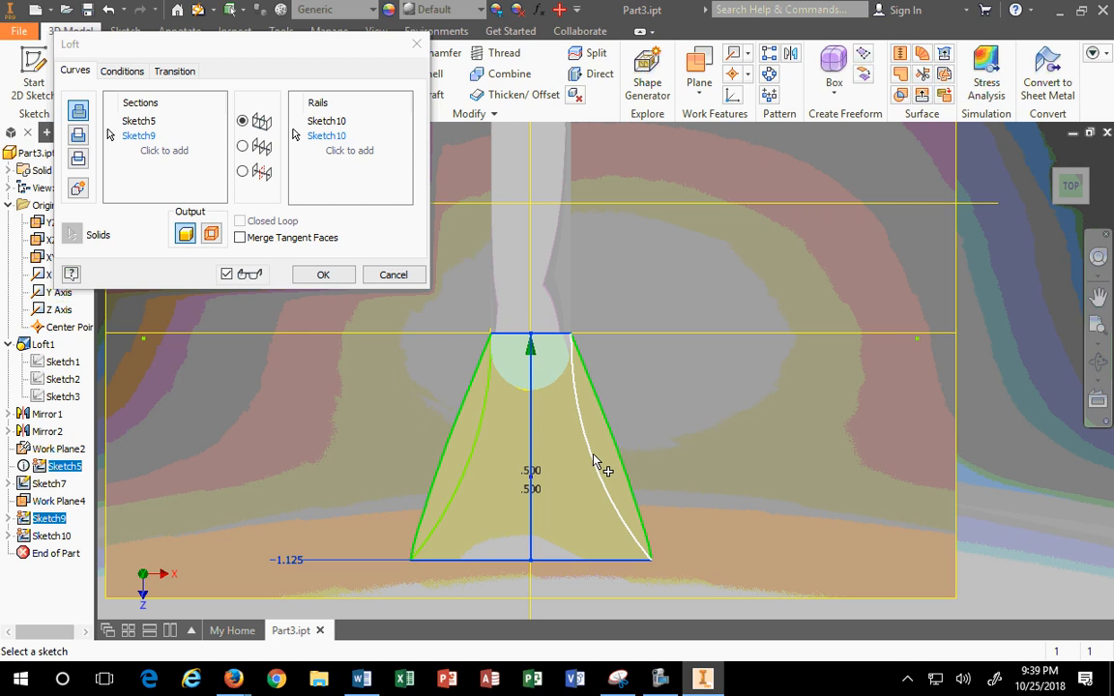
pyautogui.click(594, 457)
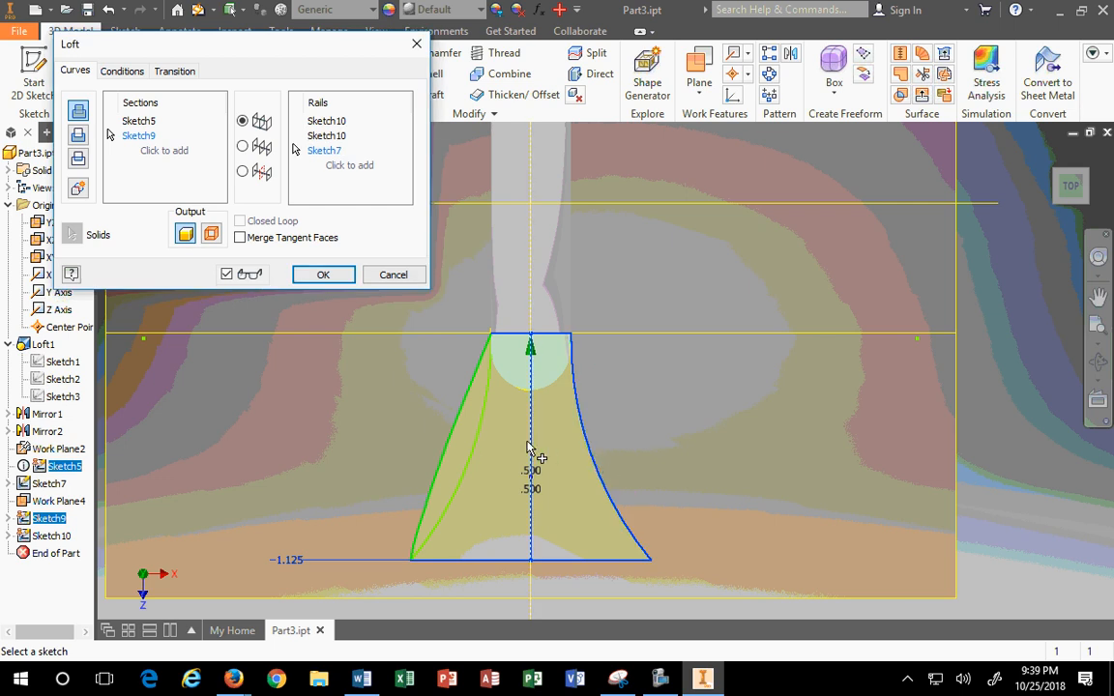
pyautogui.click(471, 450)
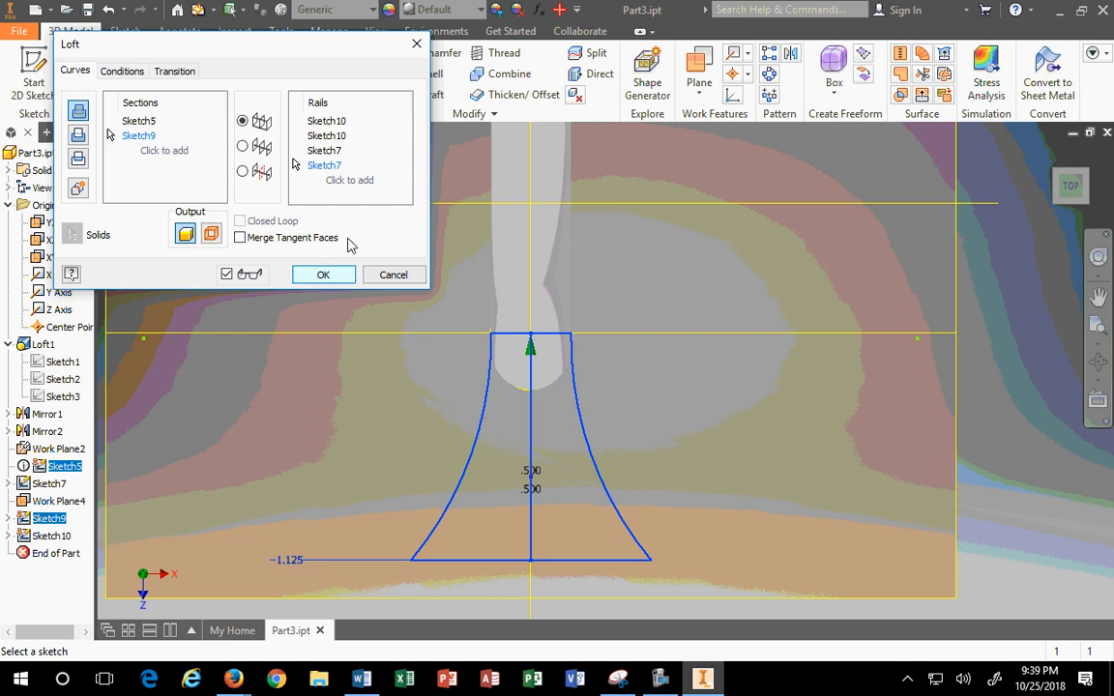
pyautogui.click(327, 168)
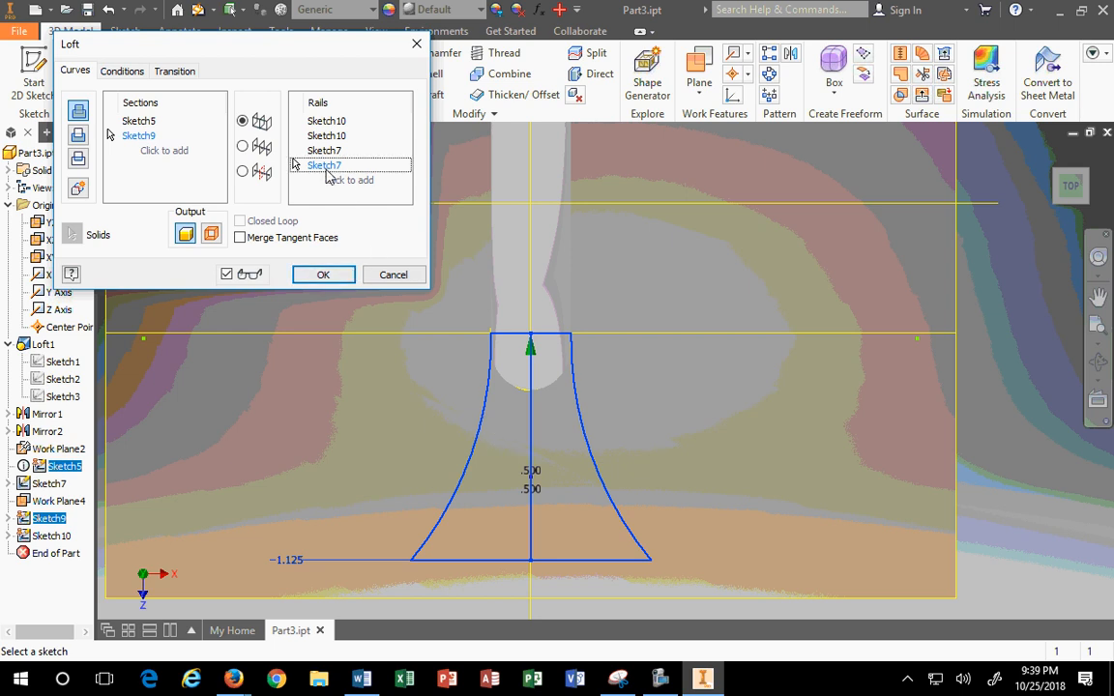
pyautogui.press('Delete')
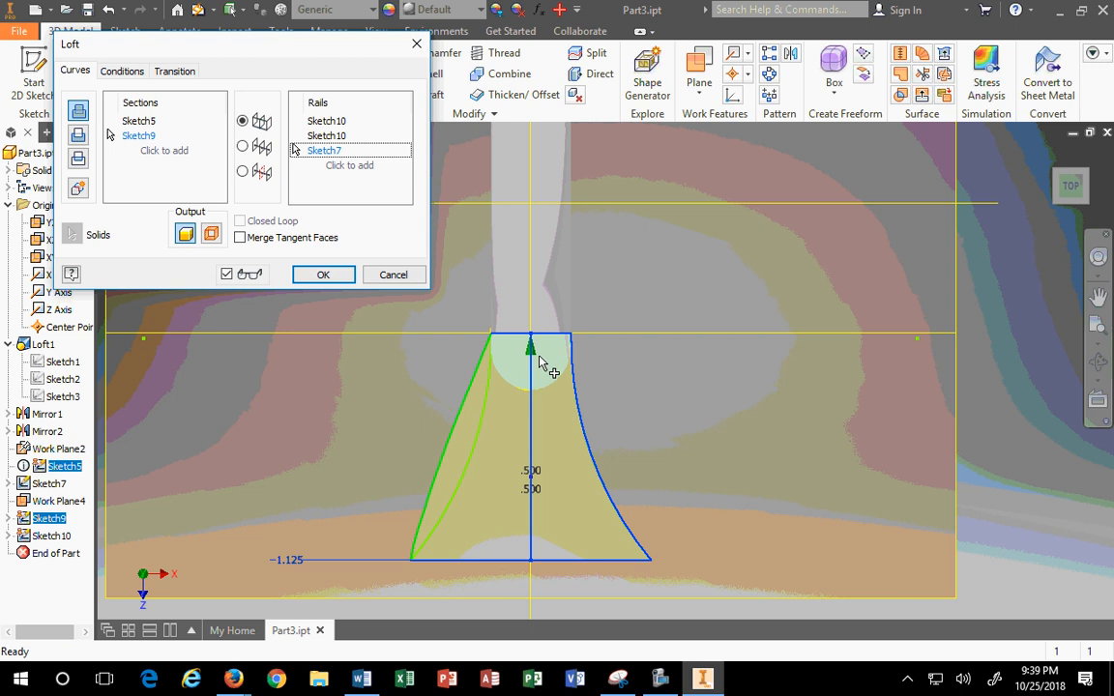
pyautogui.scroll(-3, 499, 400)
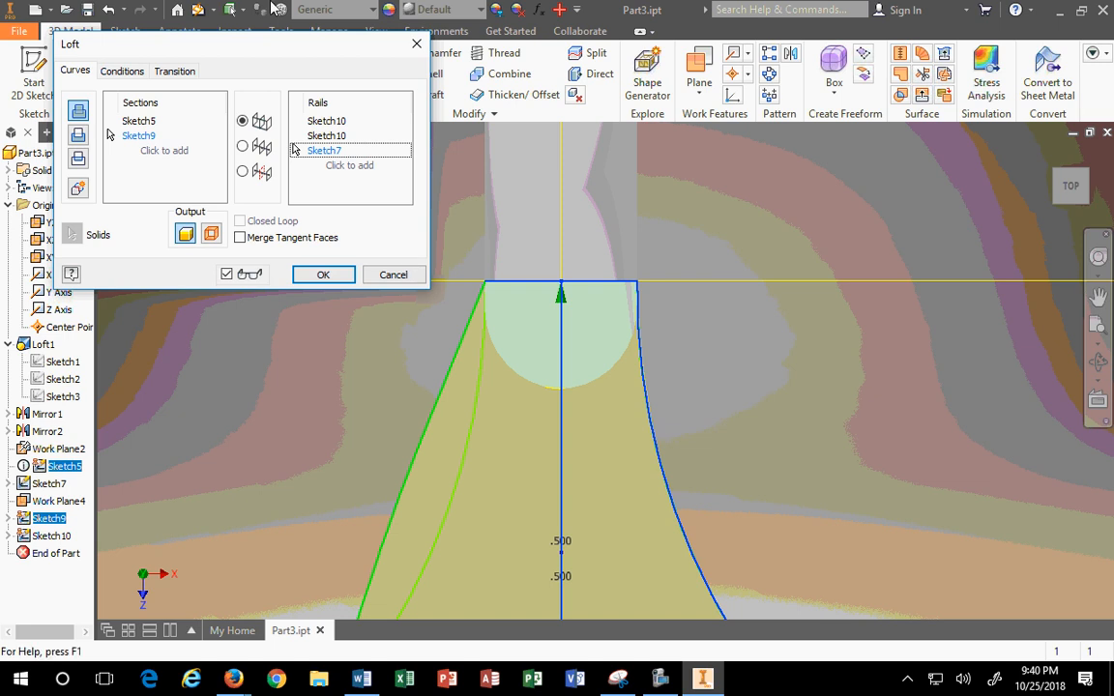
pyautogui.click(325, 274)
pyautogui.scroll(5, 498, 425)
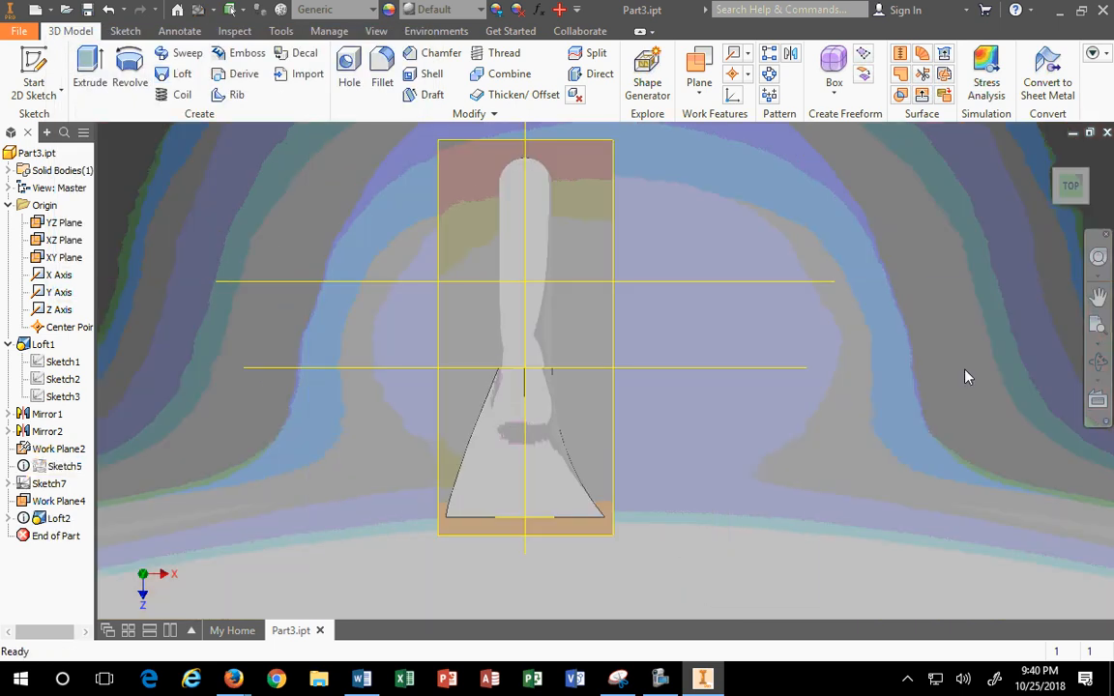
pyautogui.click(1049, 154)
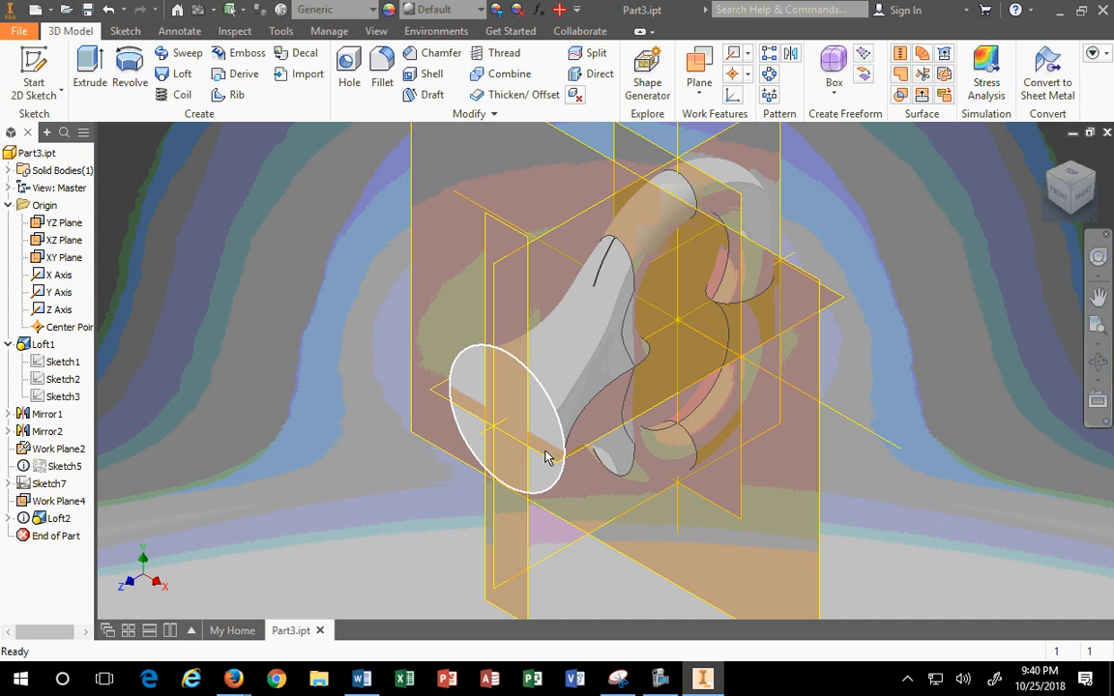
pyautogui.scroll(3, 615, 264)
pyautogui.scroll(-6, 615, 264)
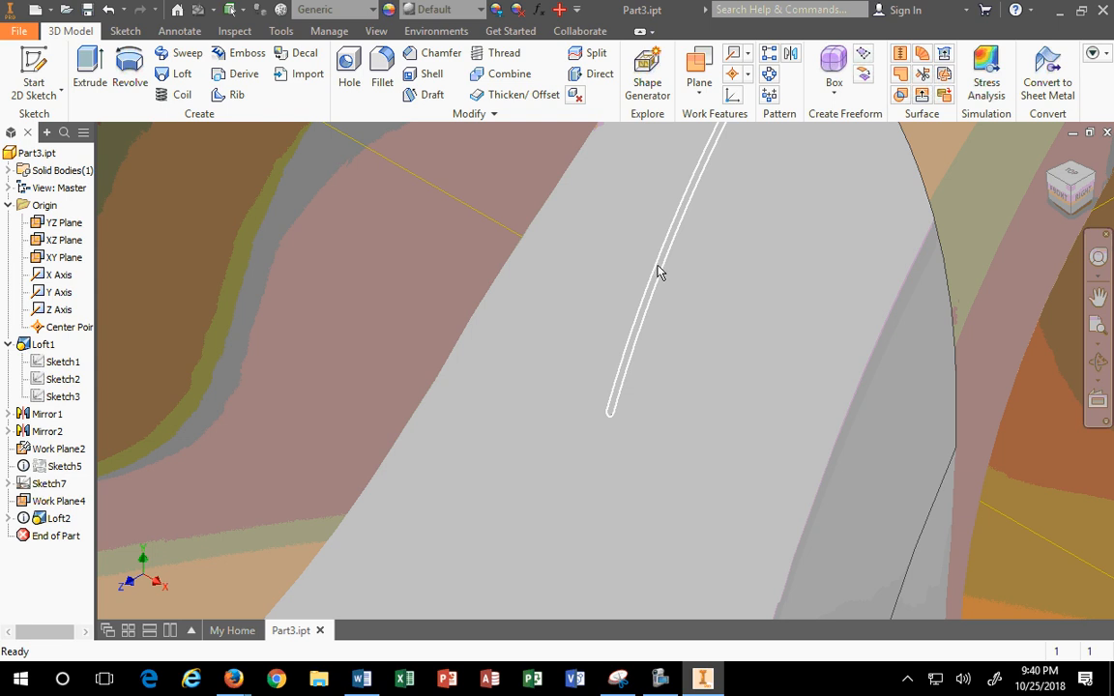
pyautogui.scroll(2, 659, 274)
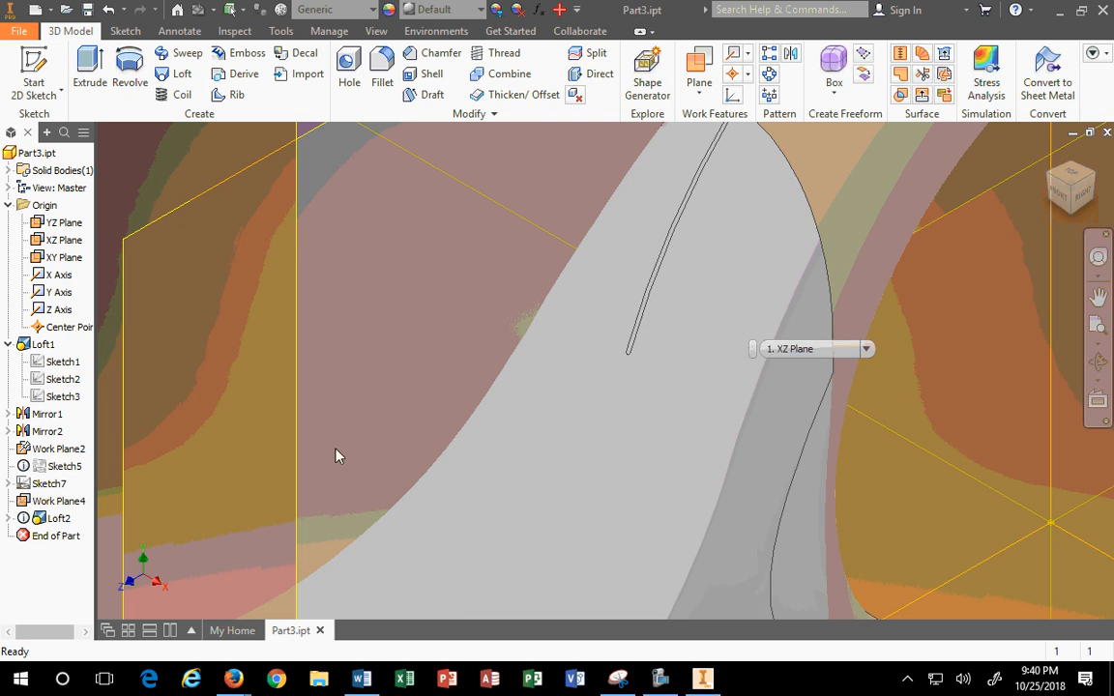
pyautogui.scroll(3, 693, 252)
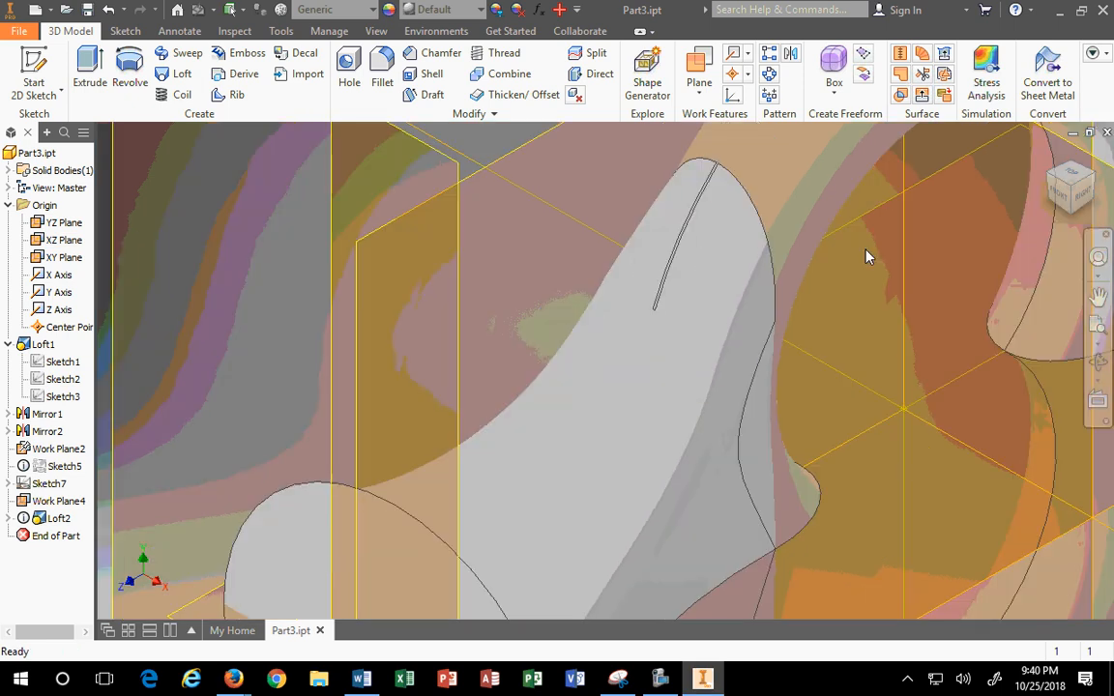
pyautogui.click(1049, 155)
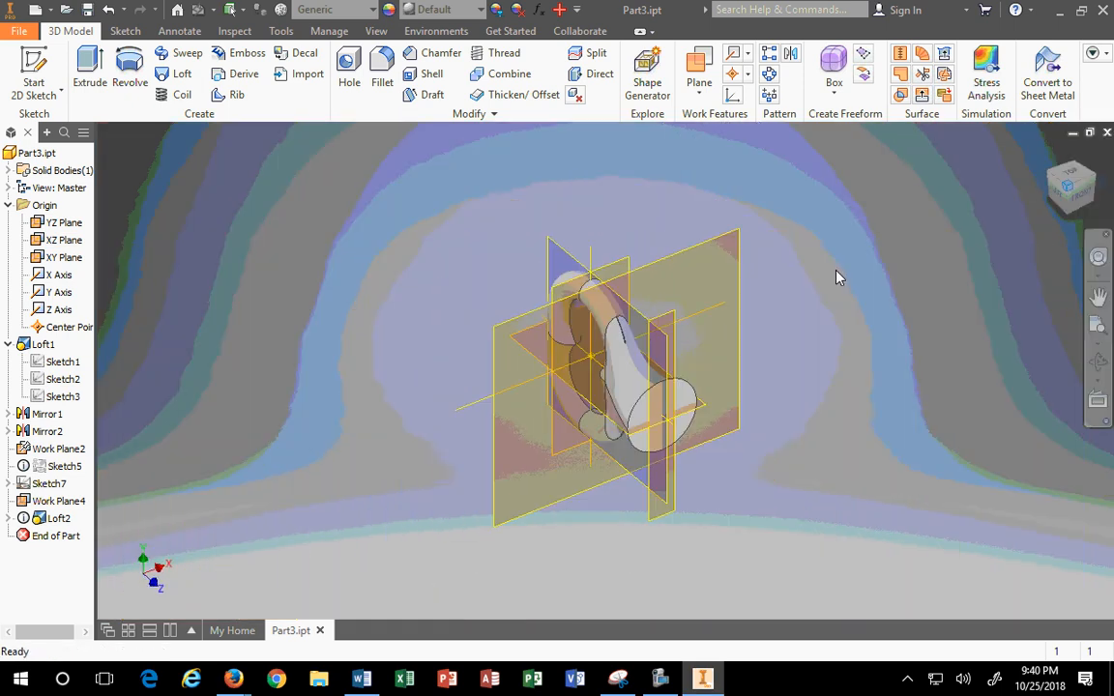
pyautogui.scroll(-3, 592, 346)
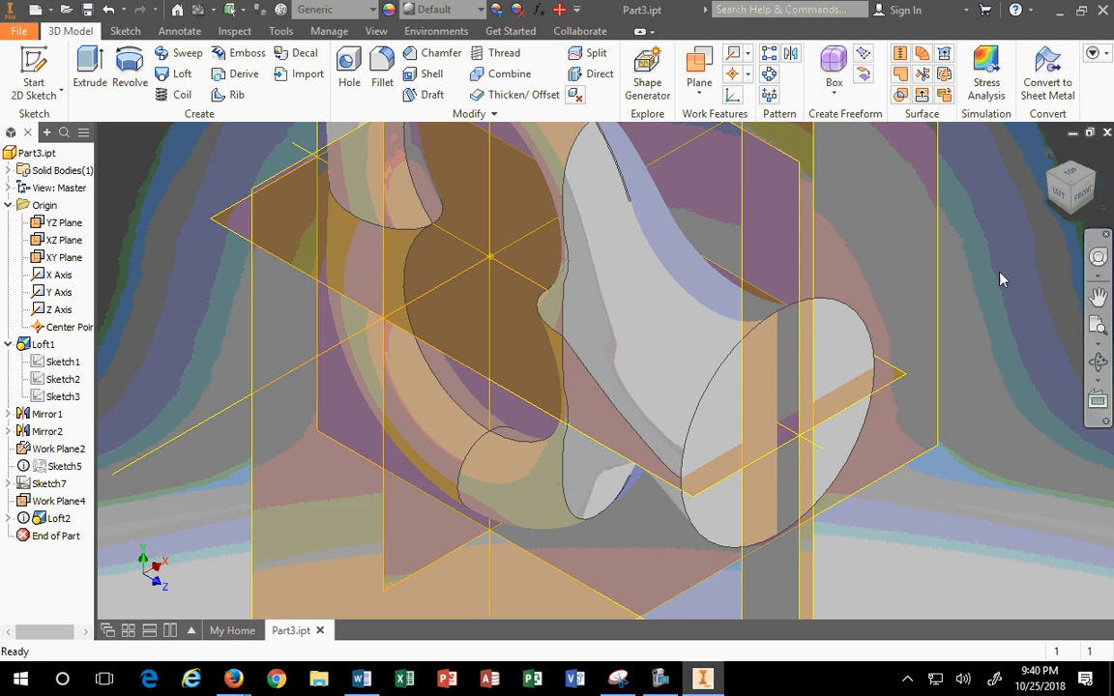
pyautogui.click(1064, 198)
pyautogui.click(1064, 198)
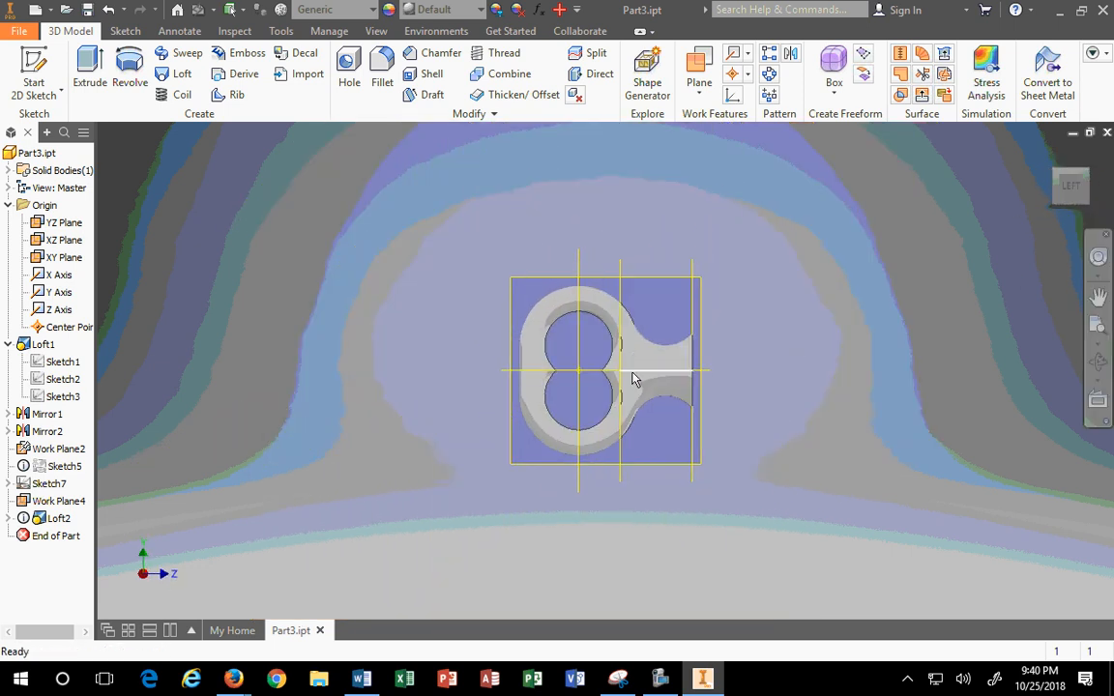
pyautogui.click(1087, 173)
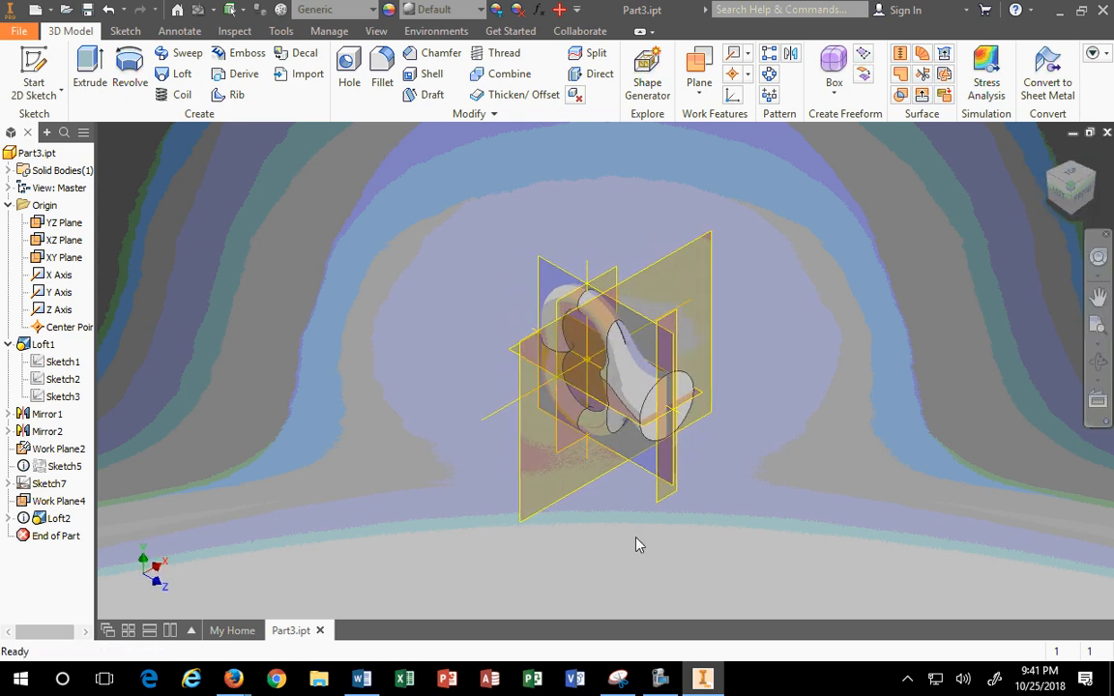
pyautogui.scroll(-5, 629, 484)
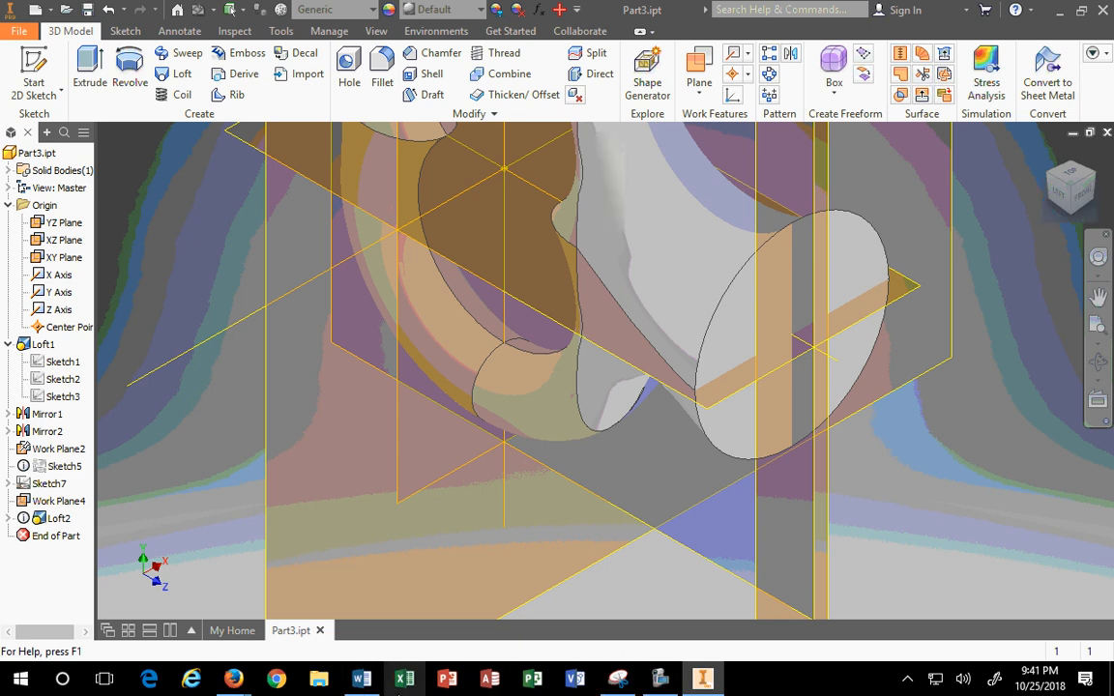
pyautogui.moveTo(236, 681)
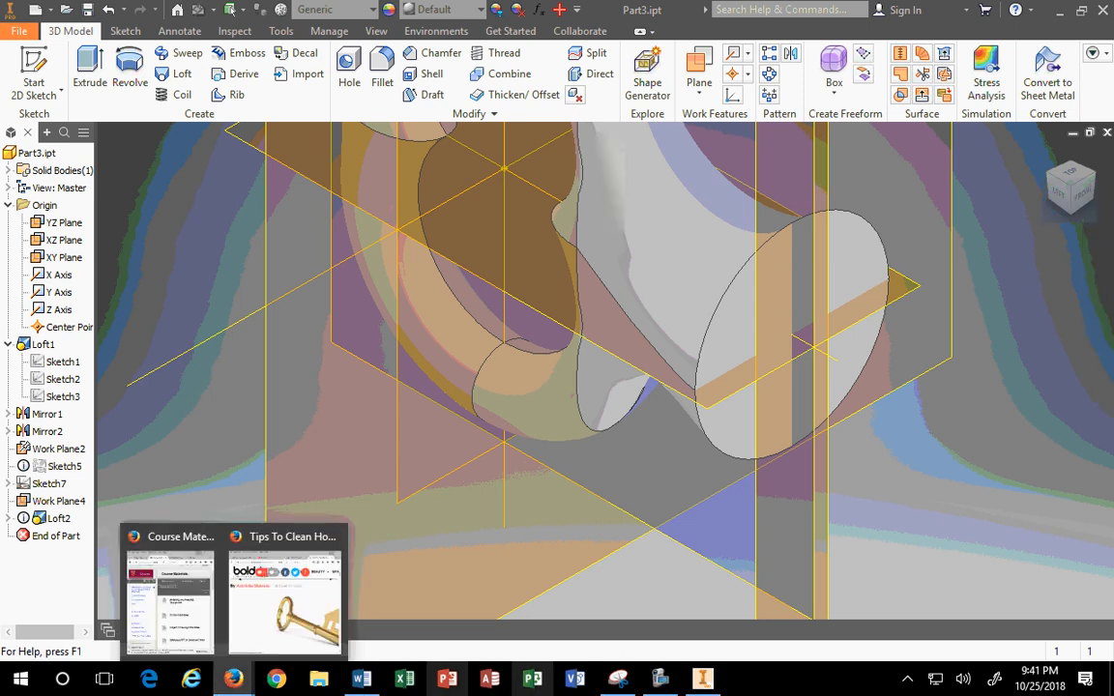
pyautogui.click(619, 682)
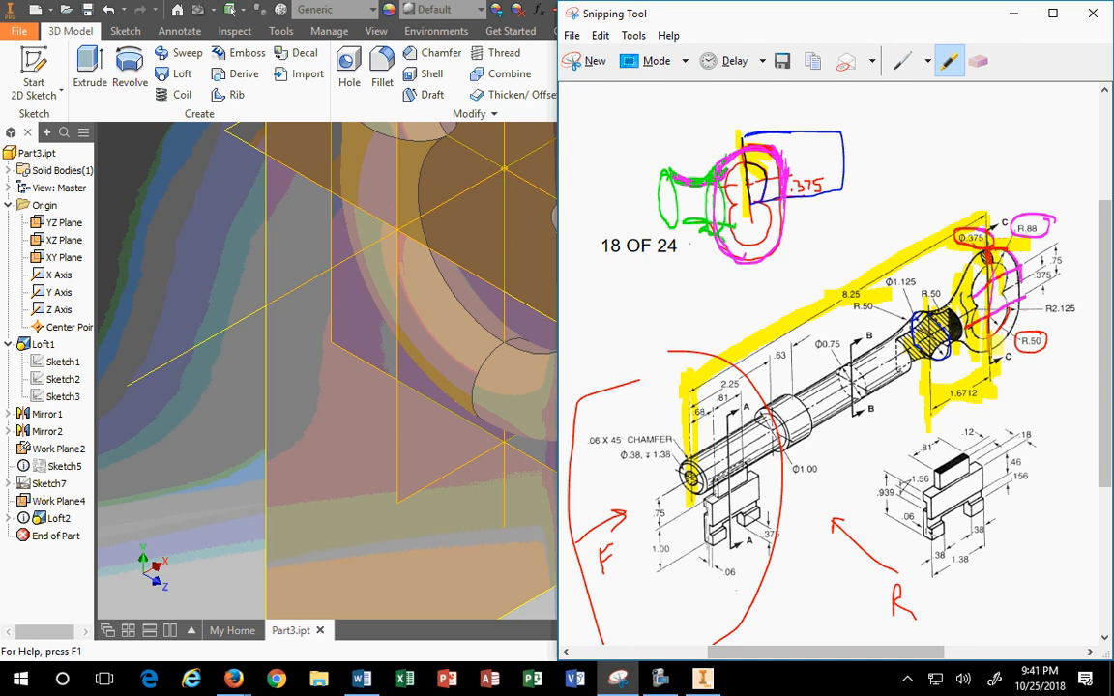
pyautogui.click(223, 383)
pyautogui.click(1094, 175)
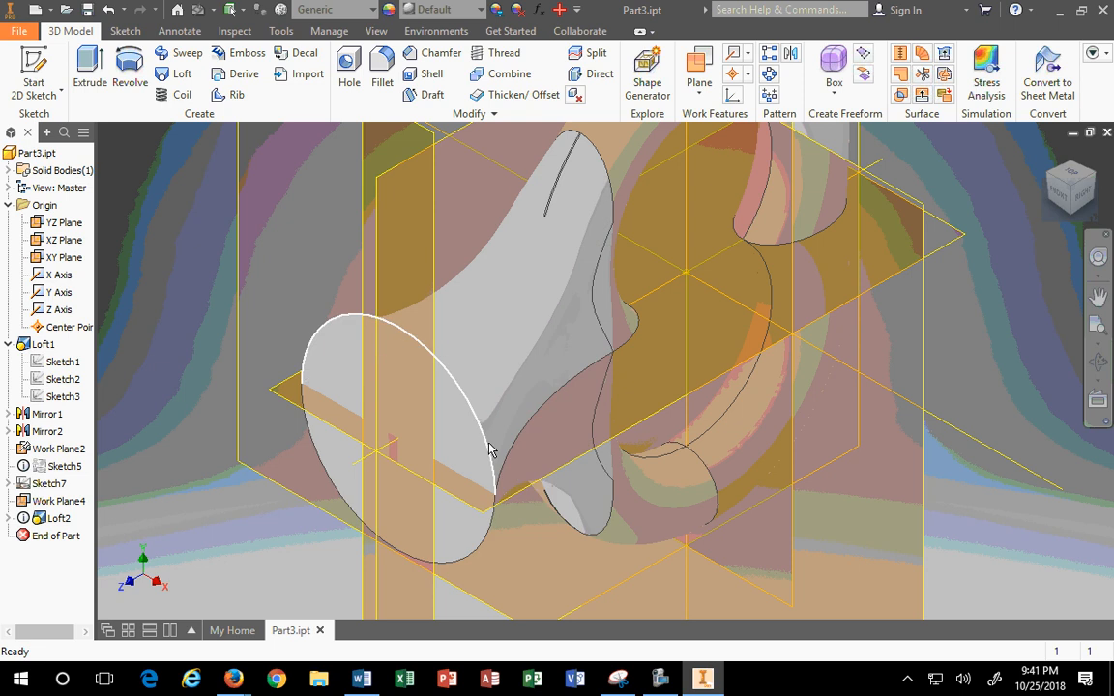
pyautogui.moveTo(503, 471)
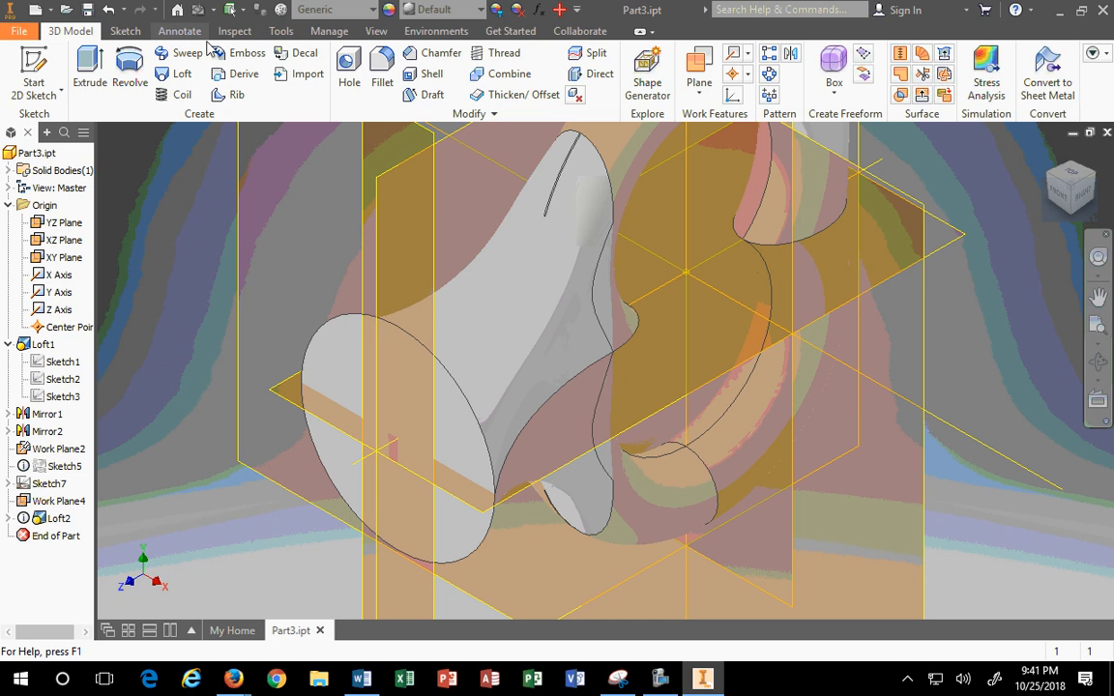
# Step: Set the model's visual style to Realistic
pyautogui.click(281, 31)
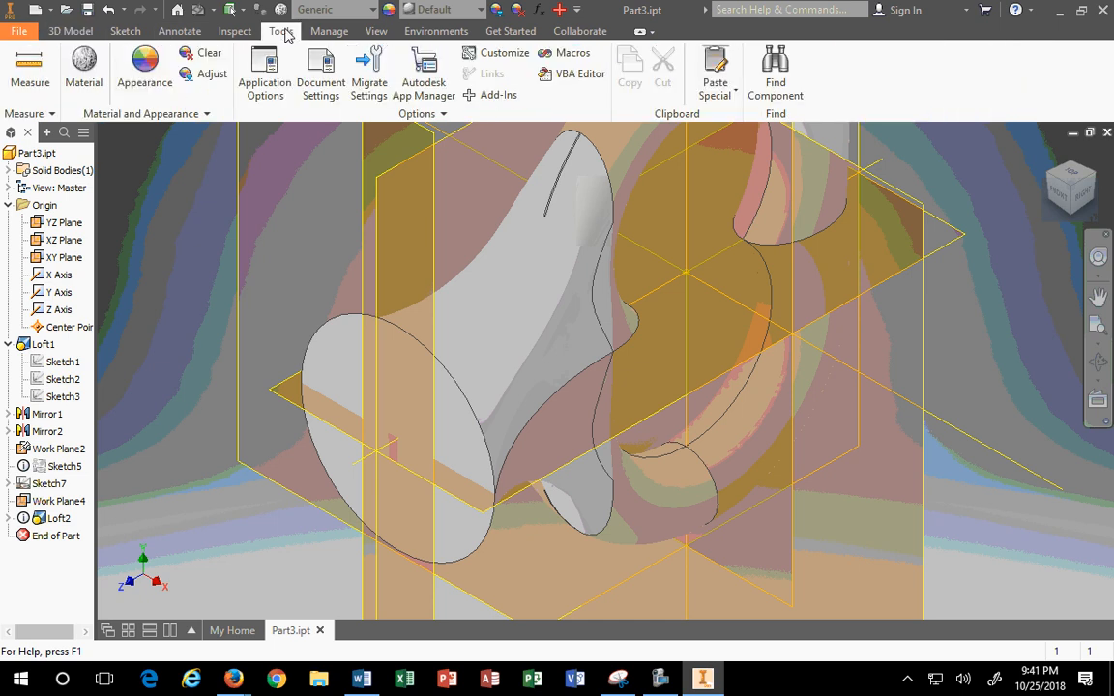
pyautogui.click(375, 31)
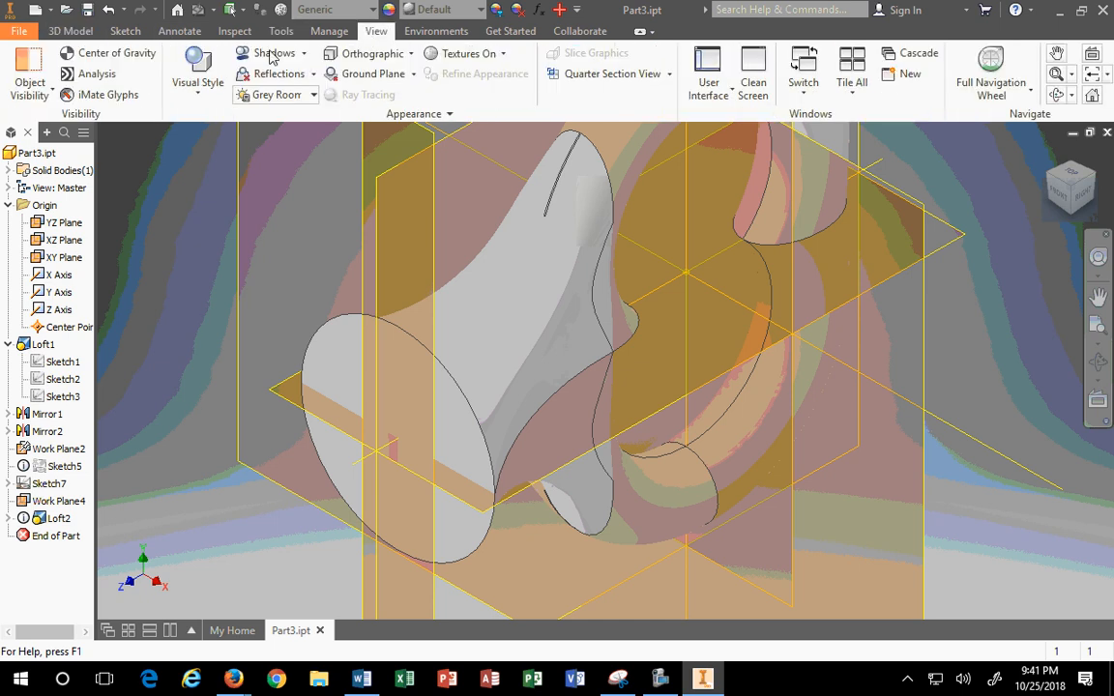
pyautogui.click(29, 92)
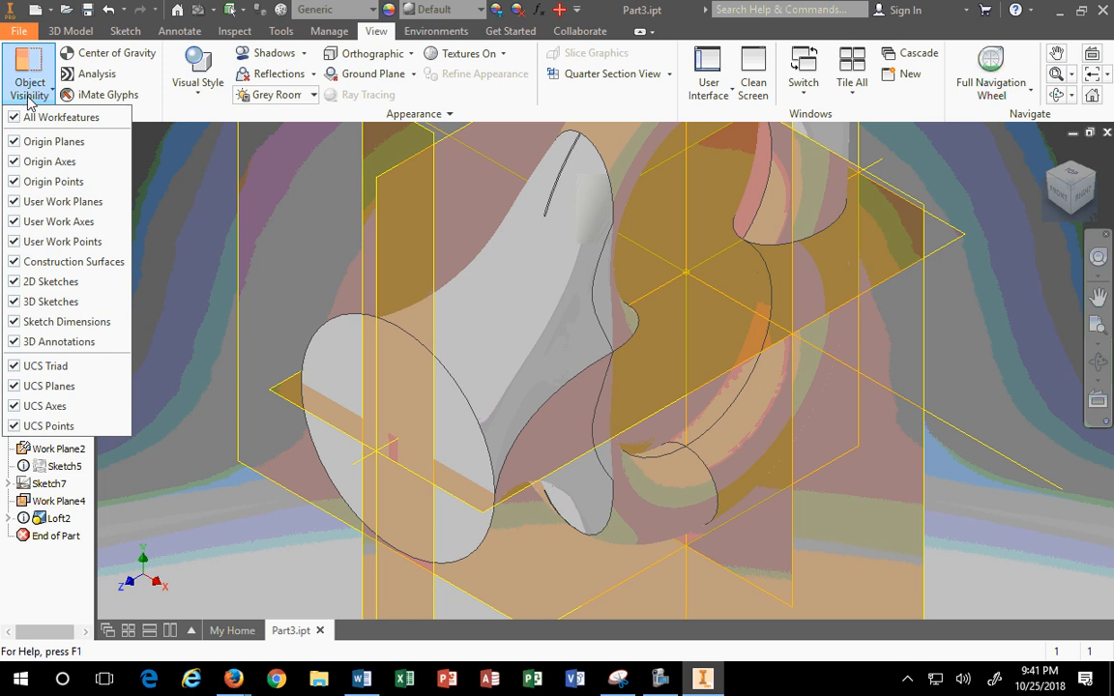
pyautogui.click(198, 72)
pyautogui.click(193, 152)
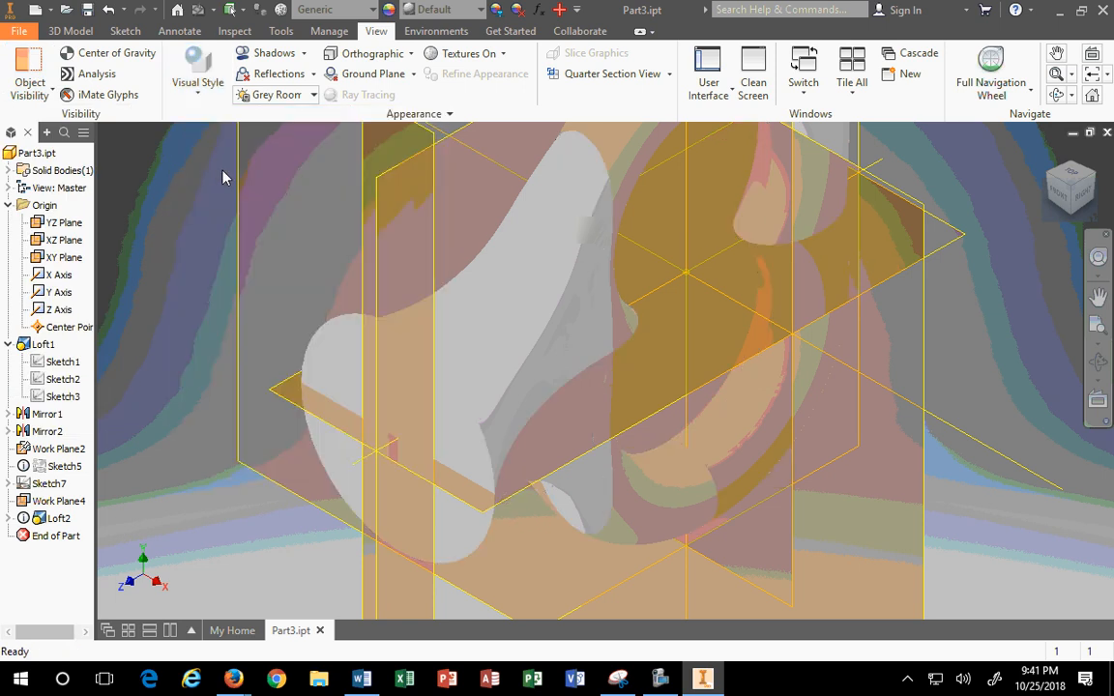
pyautogui.click(197, 73)
pyautogui.click(204, 124)
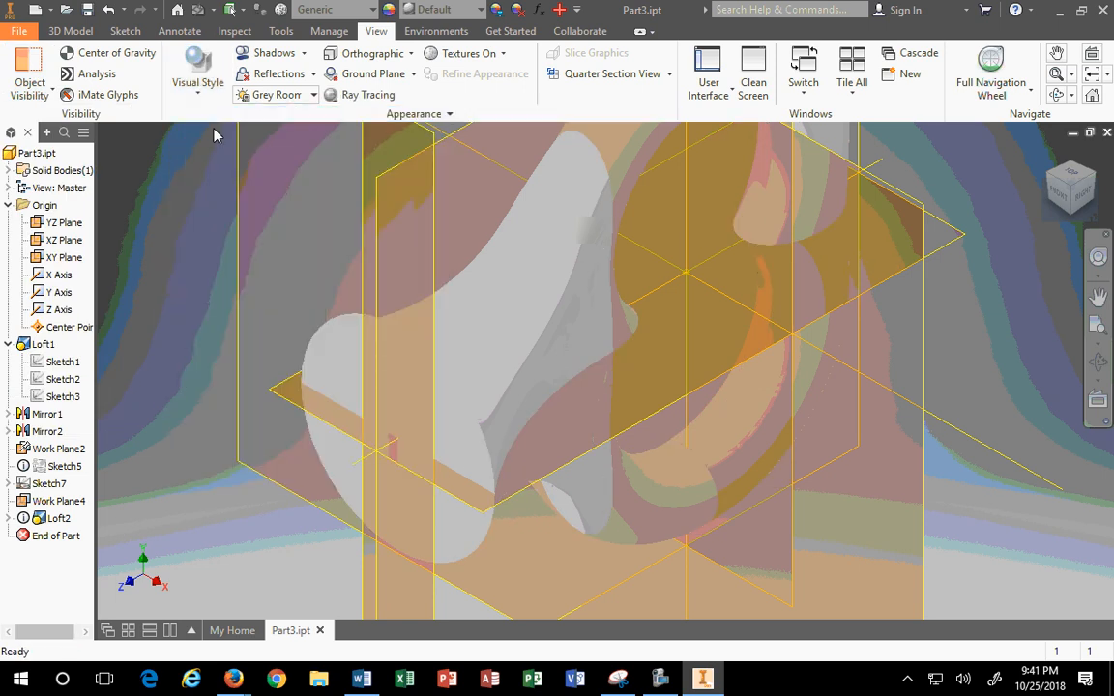
# Step: Hide the origin planes, axes and Center Point
pyautogui.scroll(3, 623, 319)
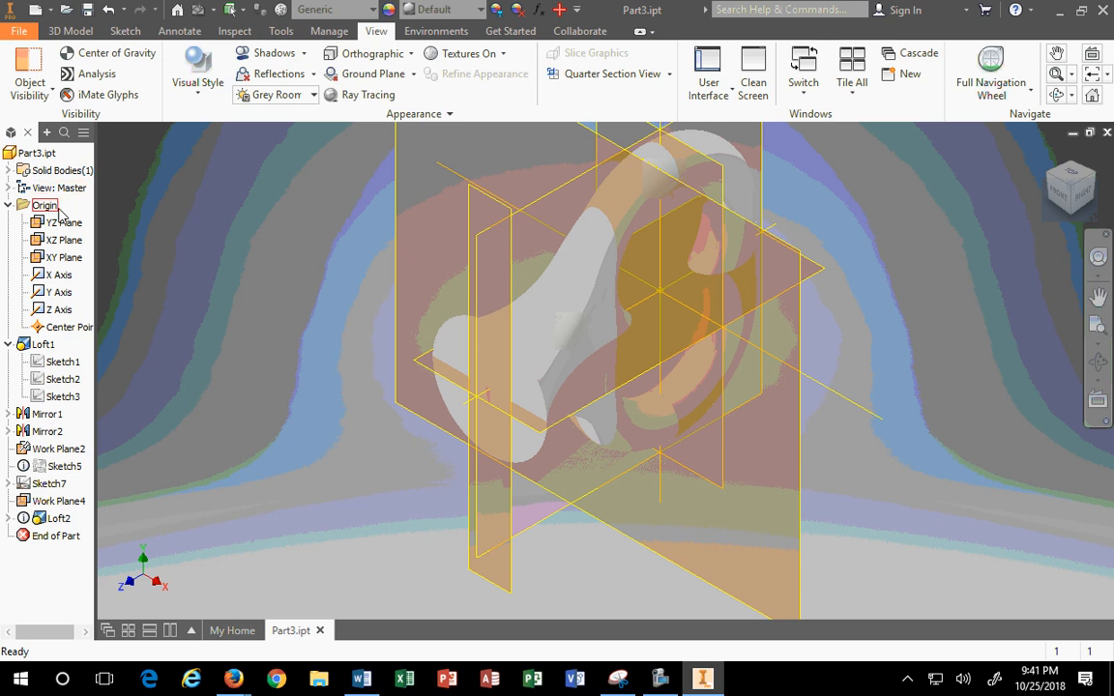
pyautogui.click(62, 223)
pyautogui.keyDown('shift'); pyautogui.click(58, 327); pyautogui.keyUp('shift')
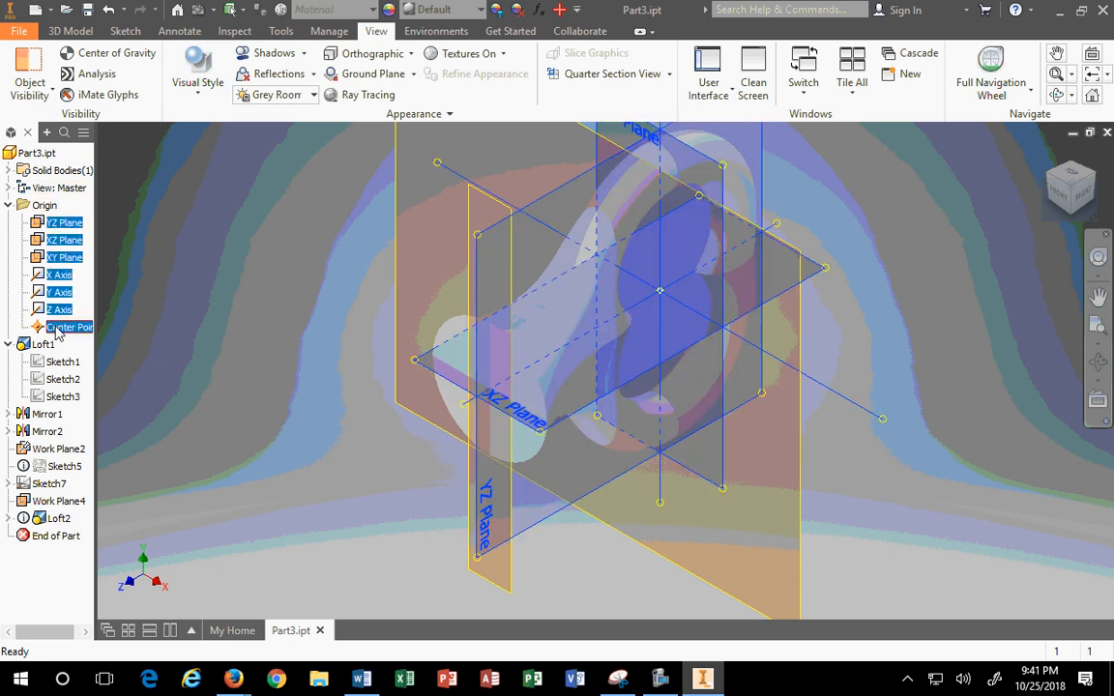
pyautogui.rightClick(50, 292)
pyautogui.click(78, 375)
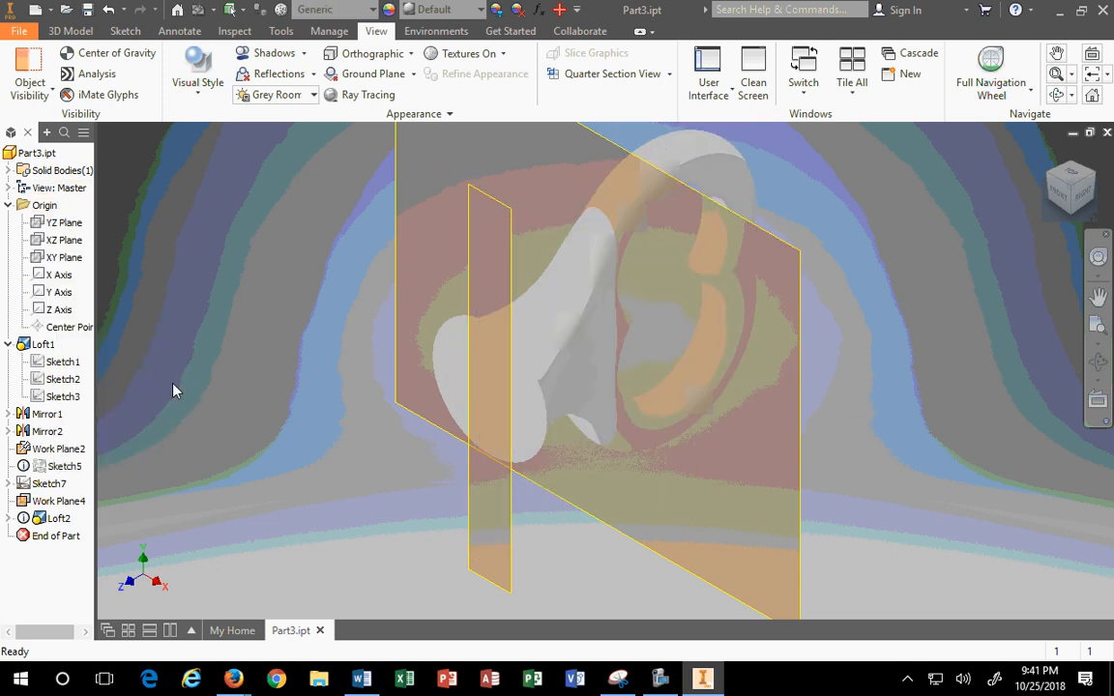
# Step: Hide Work Plane2 and Work Plane4
pyautogui.click(511, 214)
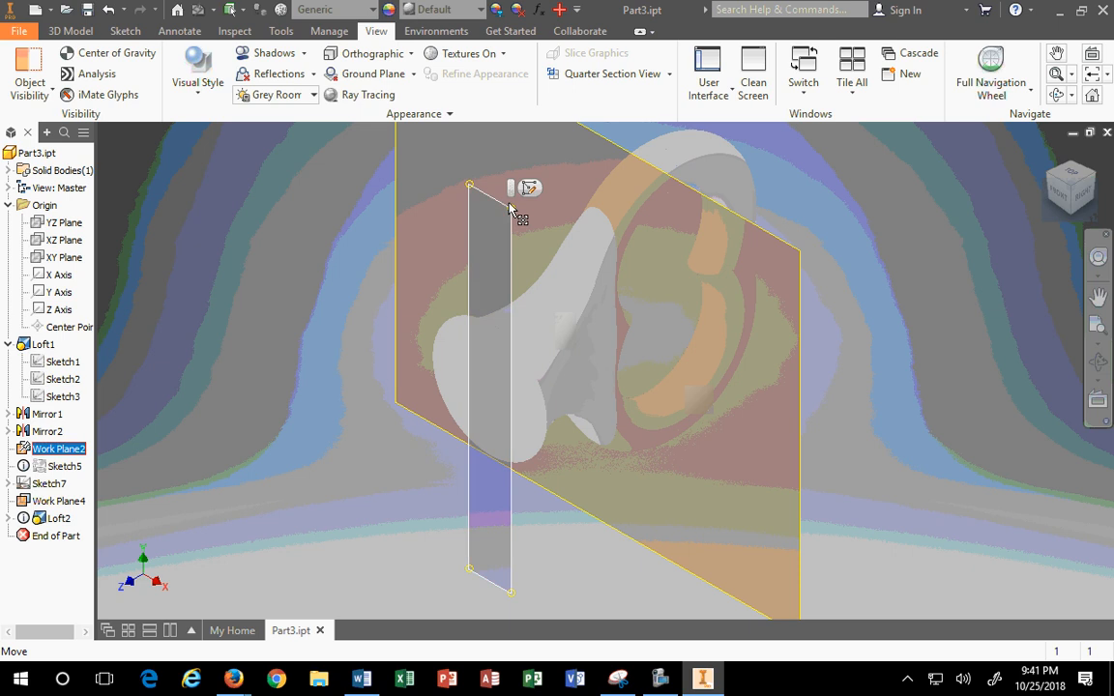
pyautogui.keyDown('ctrl'); pyautogui.click(597, 127); pyautogui.keyUp('ctrl')
pyautogui.rightClick(609, 160)
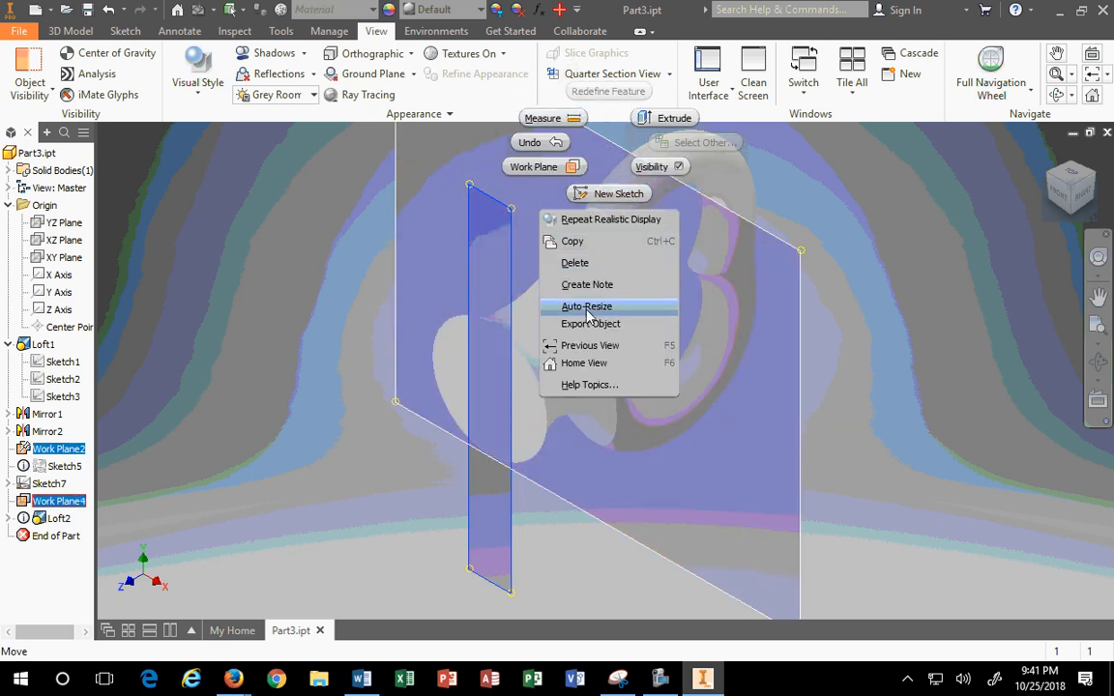
pyautogui.rightClick(56, 448)
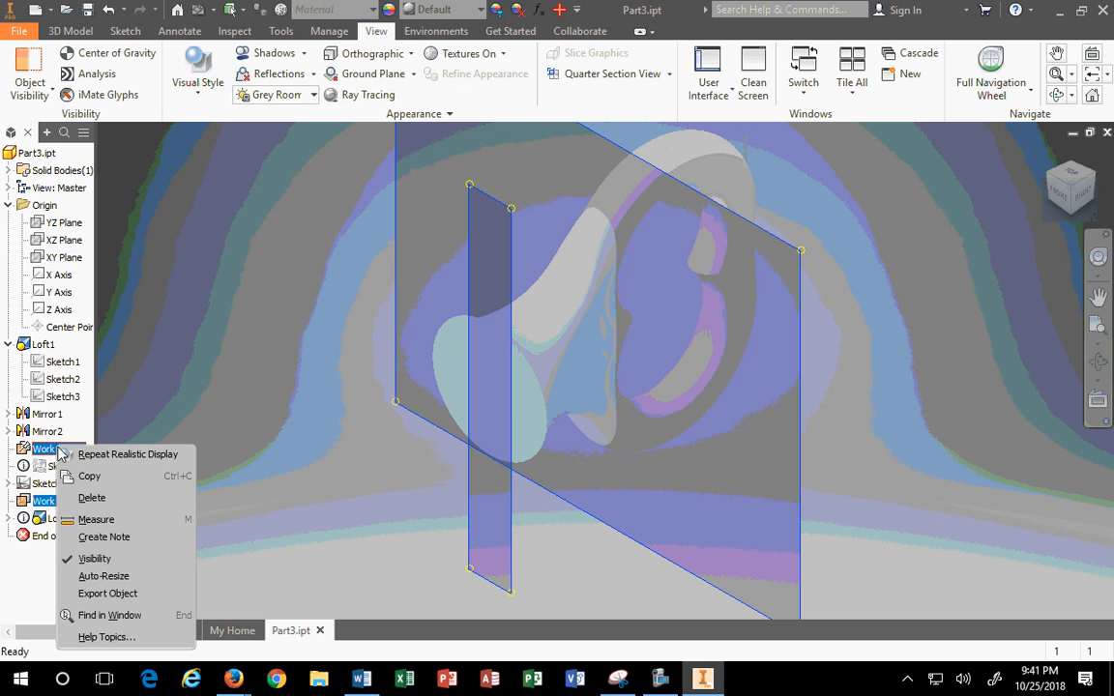
pyautogui.click(101, 570)
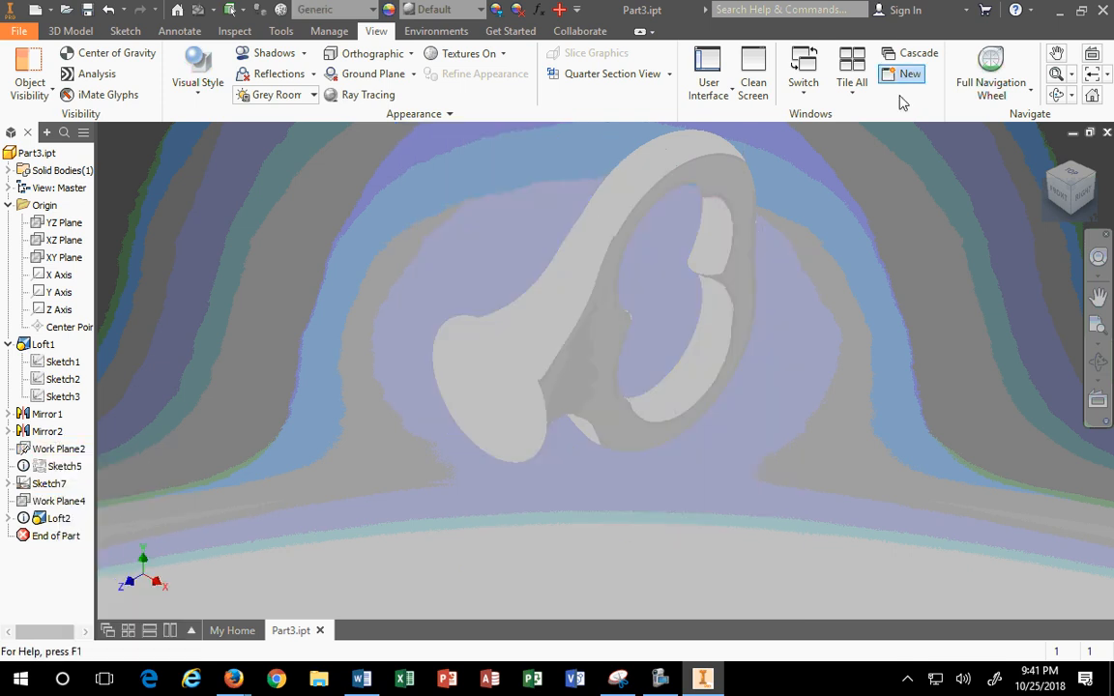
pyautogui.click(1091, 176)
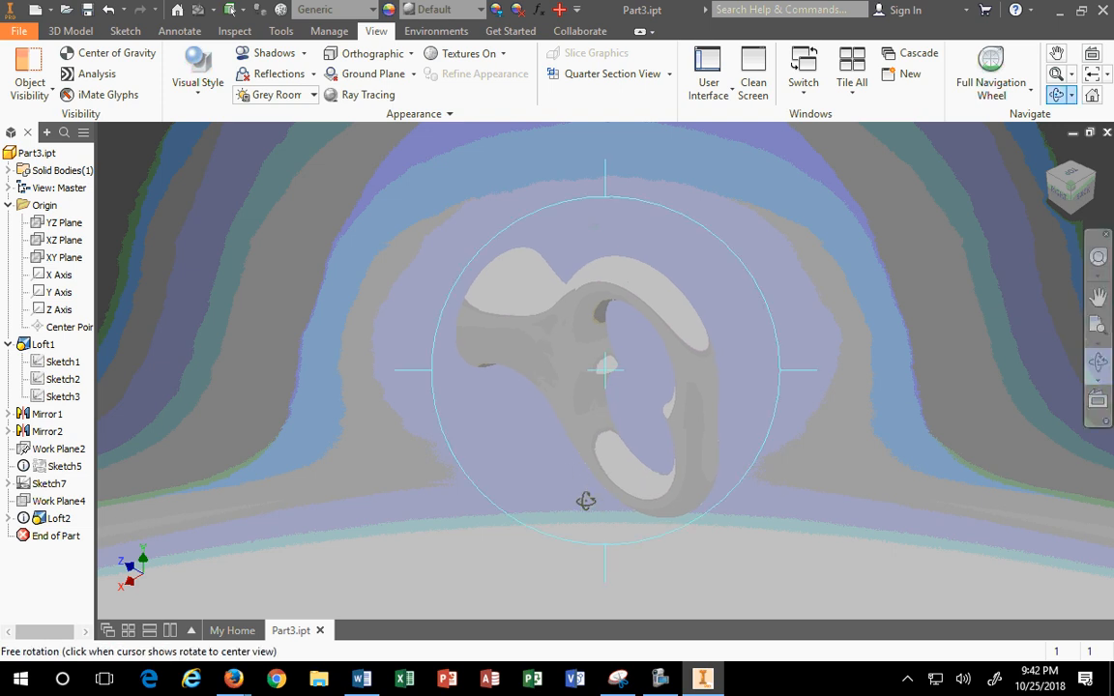
pyautogui.moveTo(587, 500); pyautogui.dragTo(386, 341)
pyautogui.moveTo(678, 418); pyautogui.dragTo(566, 452)
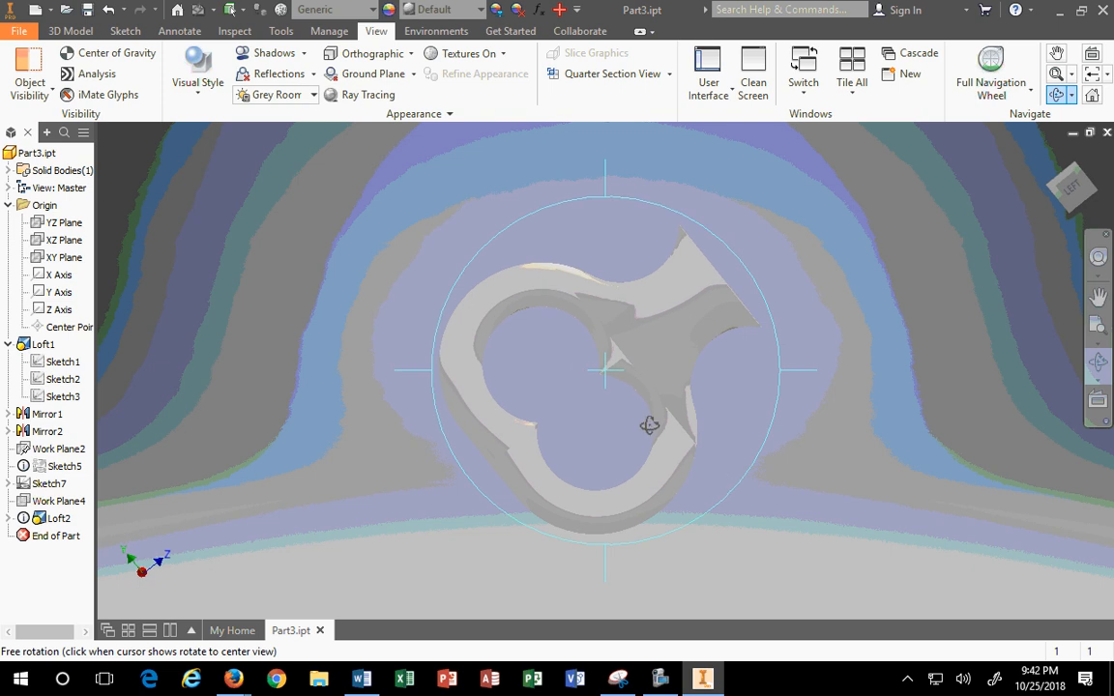
pyautogui.scroll(3, 652, 424)
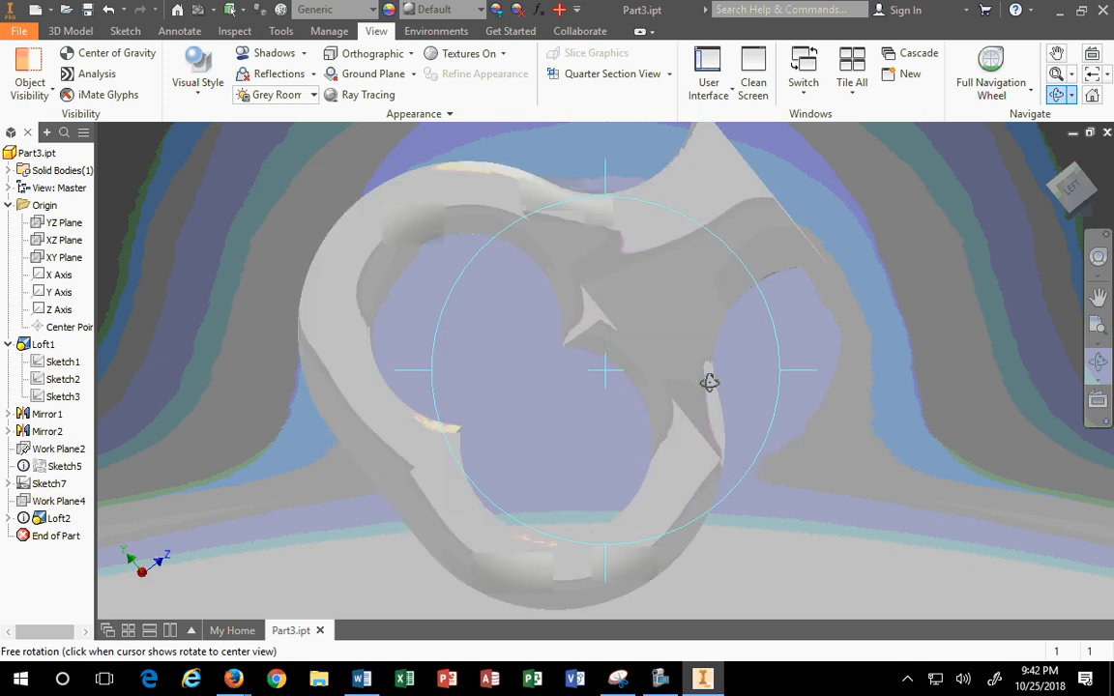
pyautogui.moveTo(709, 382); pyautogui.dragTo(484, 197)
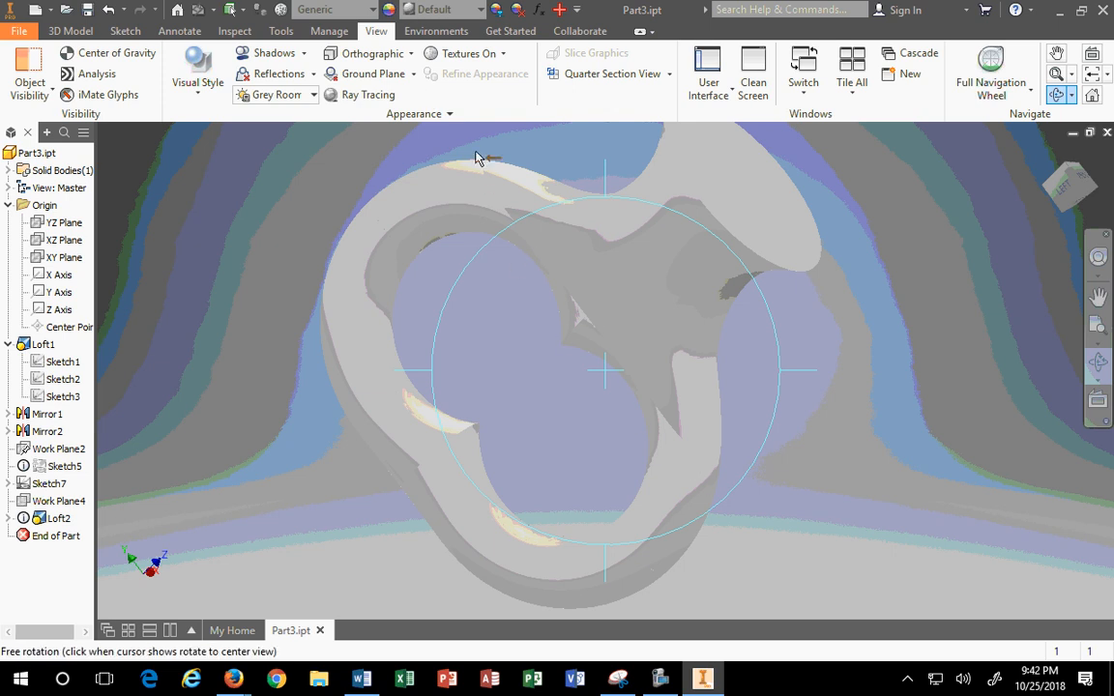
pyautogui.moveTo(590, 259); pyautogui.dragTo(566, 258)
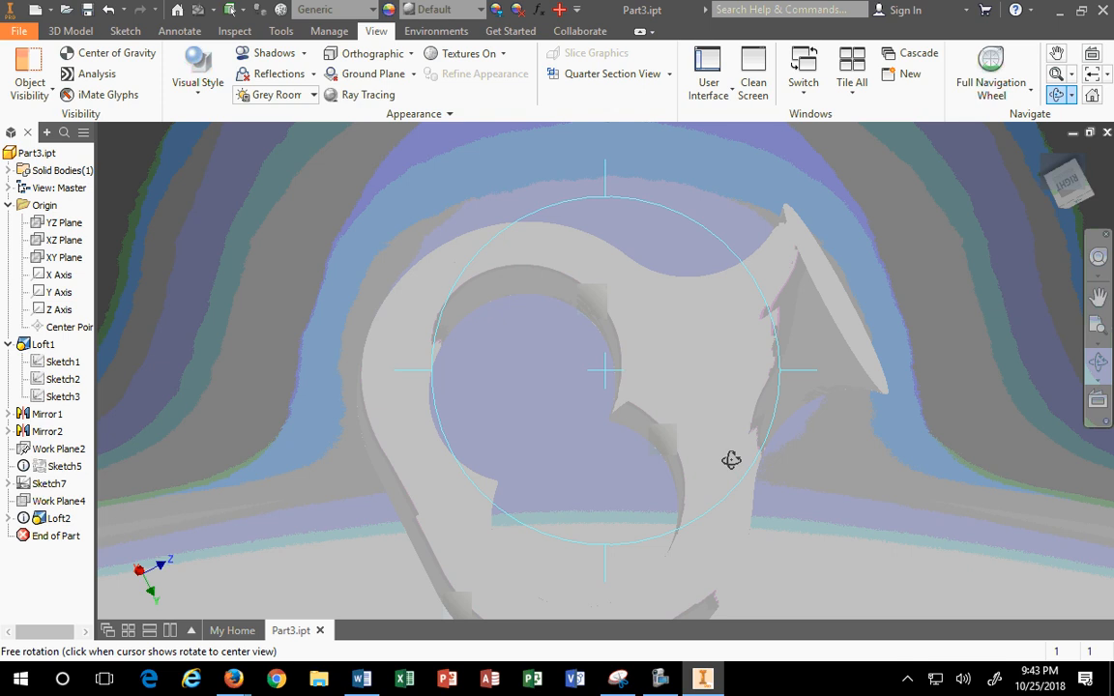
pyautogui.moveTo(681, 423); pyautogui.dragTo(890, 365)
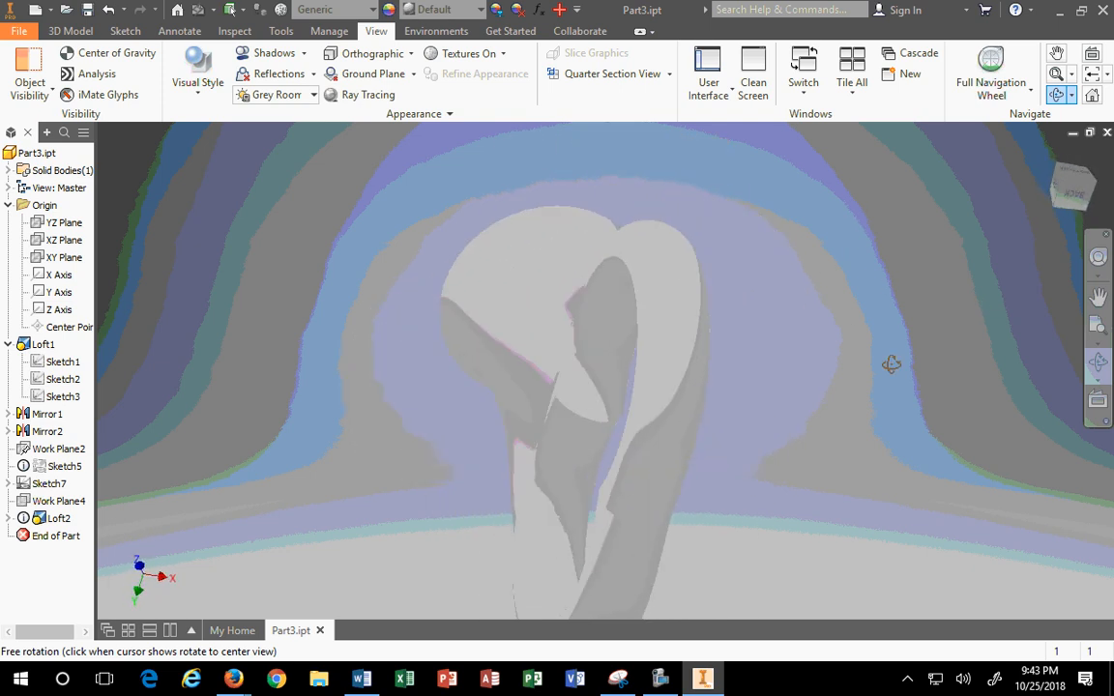
pyautogui.moveTo(629, 450); pyautogui.dragTo(655, 379)
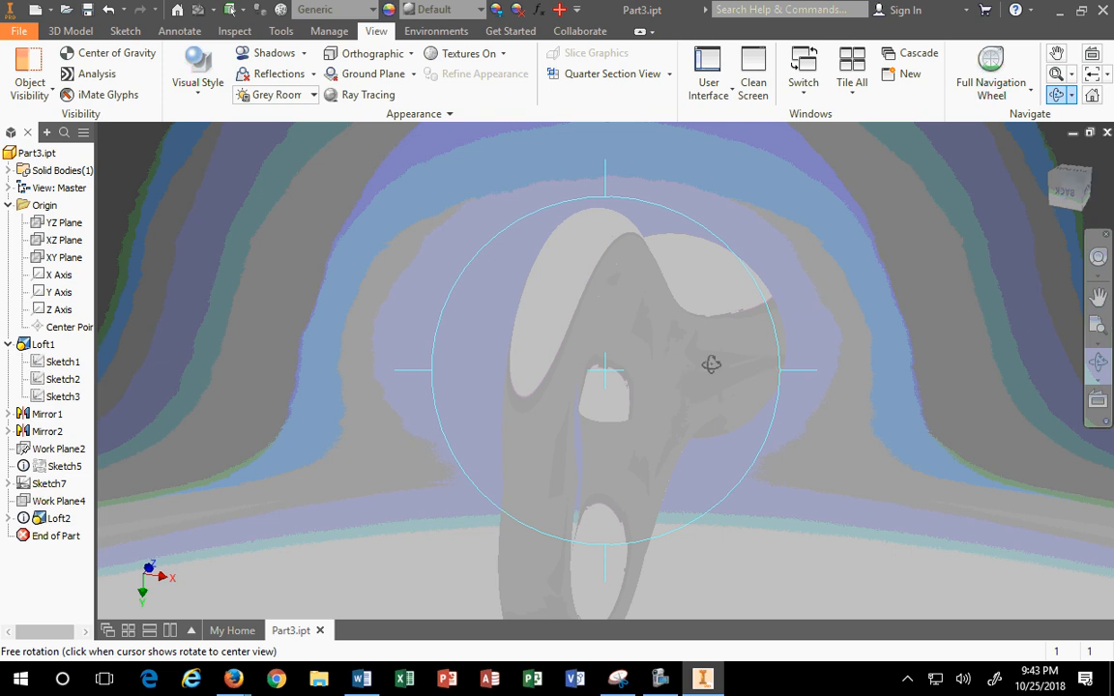
pyautogui.moveTo(586, 362); pyautogui.dragTo(632, 387)
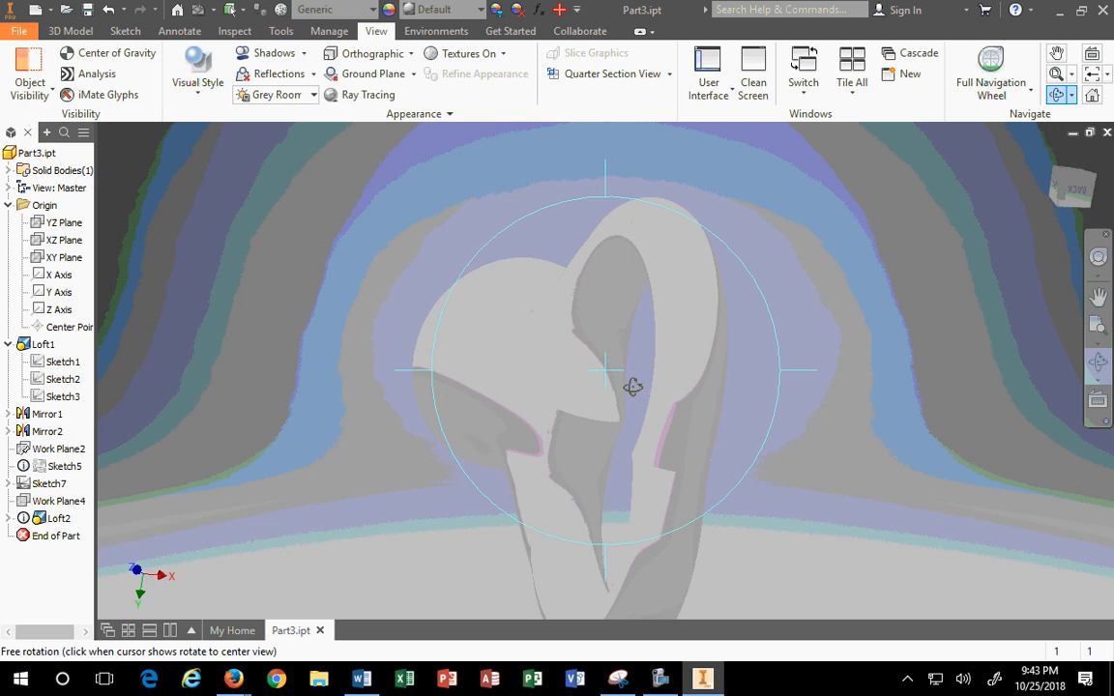
pyautogui.moveTo(498, 413); pyautogui.dragTo(631, 500)
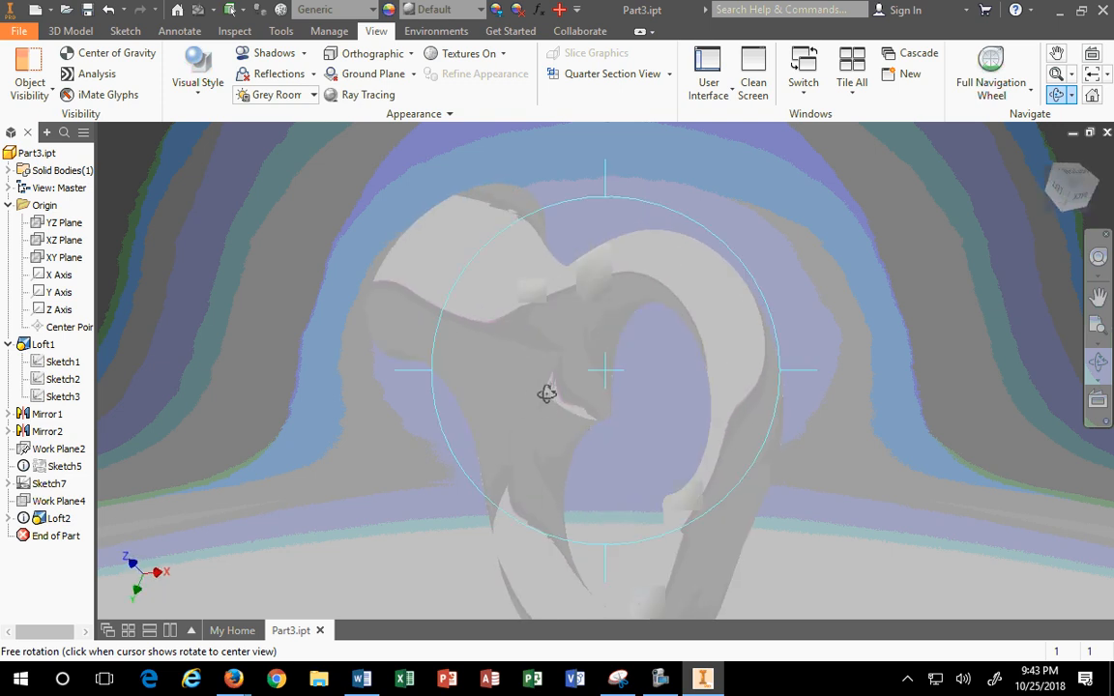
pyautogui.click(1050, 156)
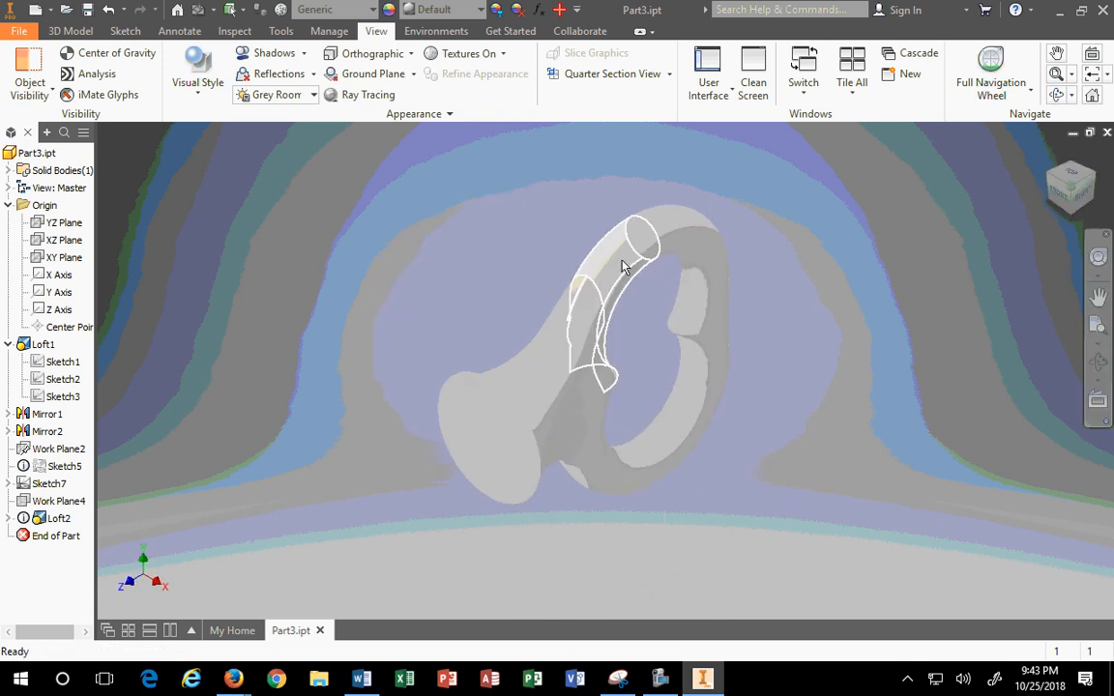
# Step: Reopen Sketch7 for editing; a trial drag of the left rail's endpoint is undone
pyautogui.click(53, 484)
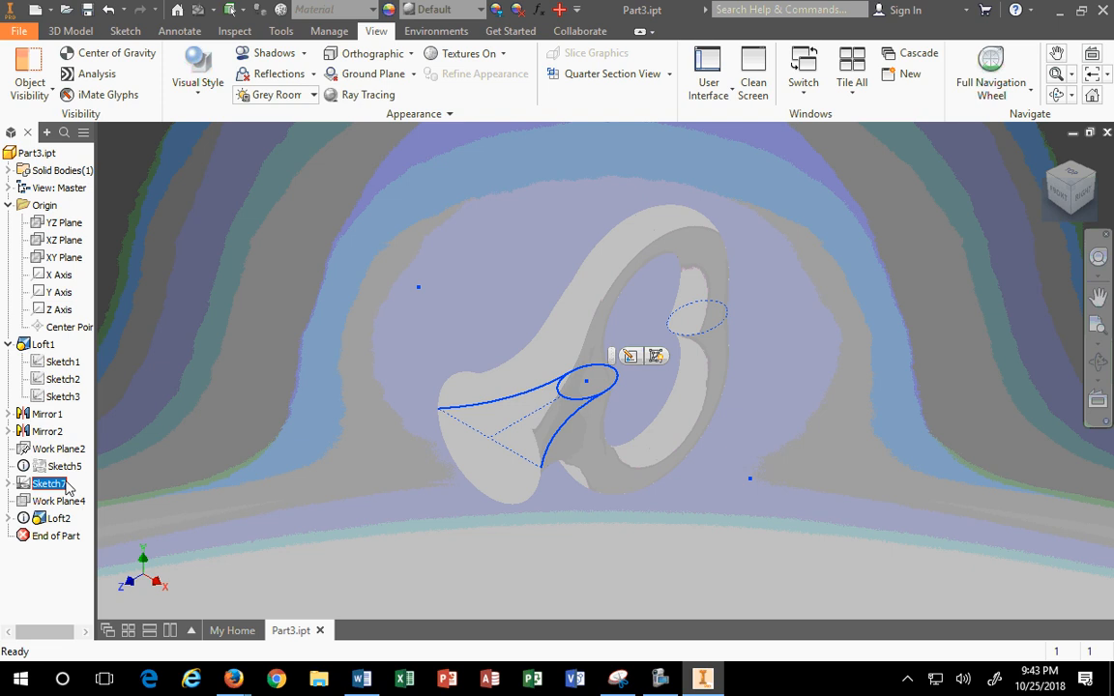
pyautogui.rightClick(67, 488)
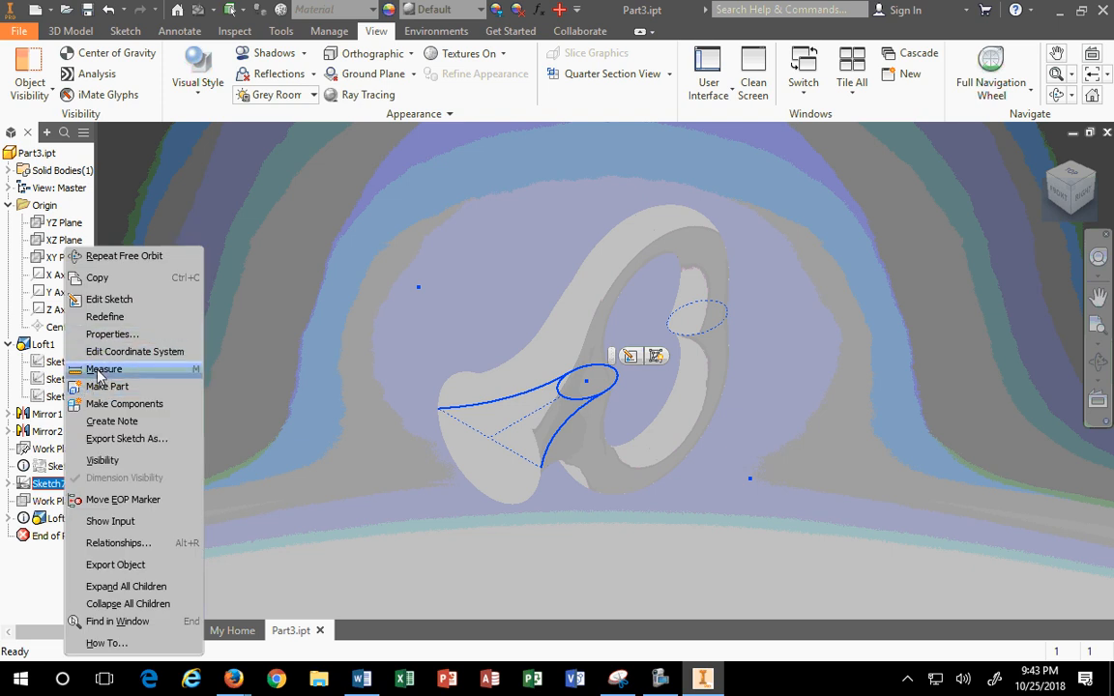
pyautogui.click(92, 299)
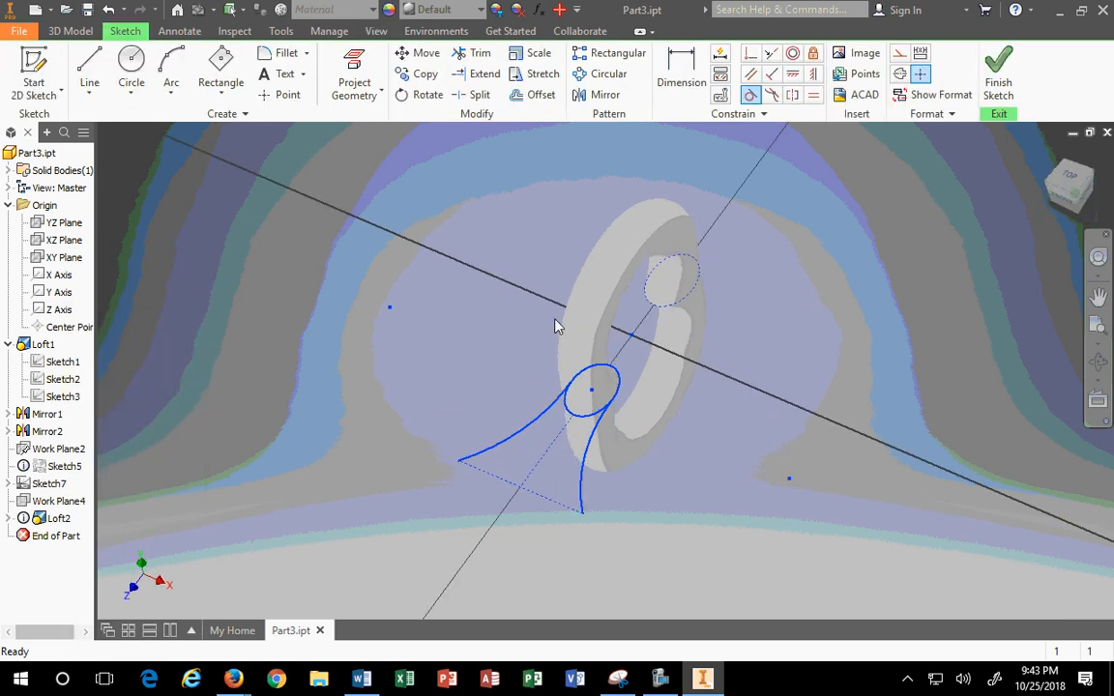
pyautogui.scroll(5, 583, 416)
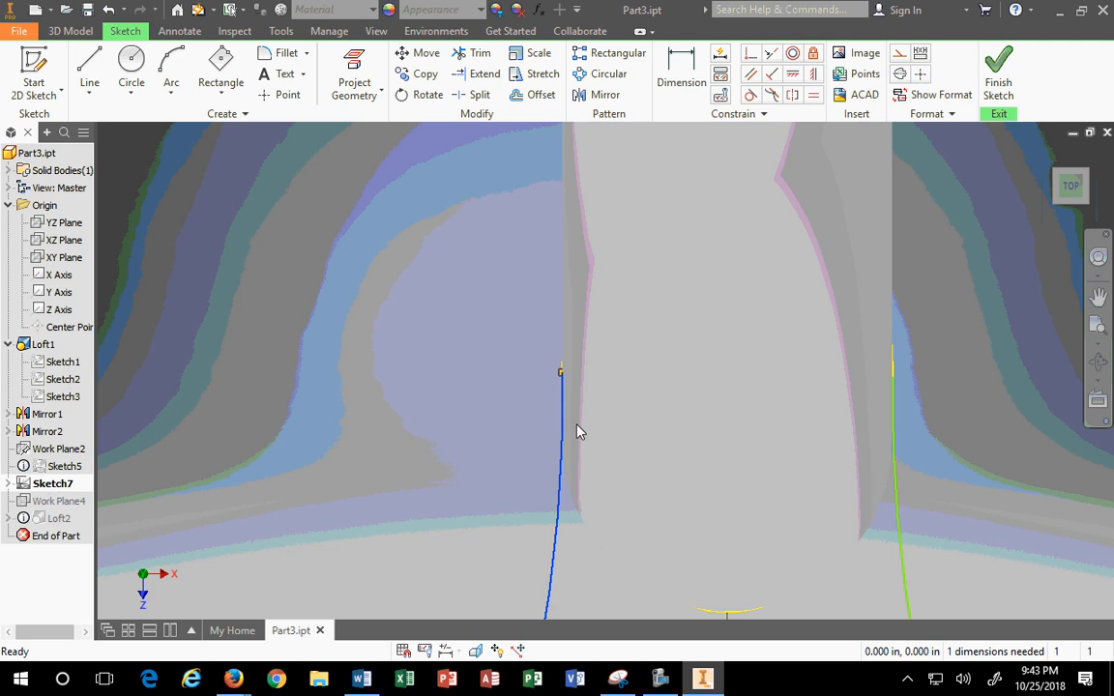
pyautogui.moveTo(562, 372)
pyautogui.mouseDown()
pyautogui.moveTo(563, 422)
pyautogui.moveTo(500, 435)
pyautogui.moveTo(502, 473)
pyautogui.moveTo(474, 466)
pyautogui.moveTo(502, 473)
pyautogui.moveTo(490, 474)
pyautogui.mouseUp()
pyautogui.scroll(-4, 500, 465)
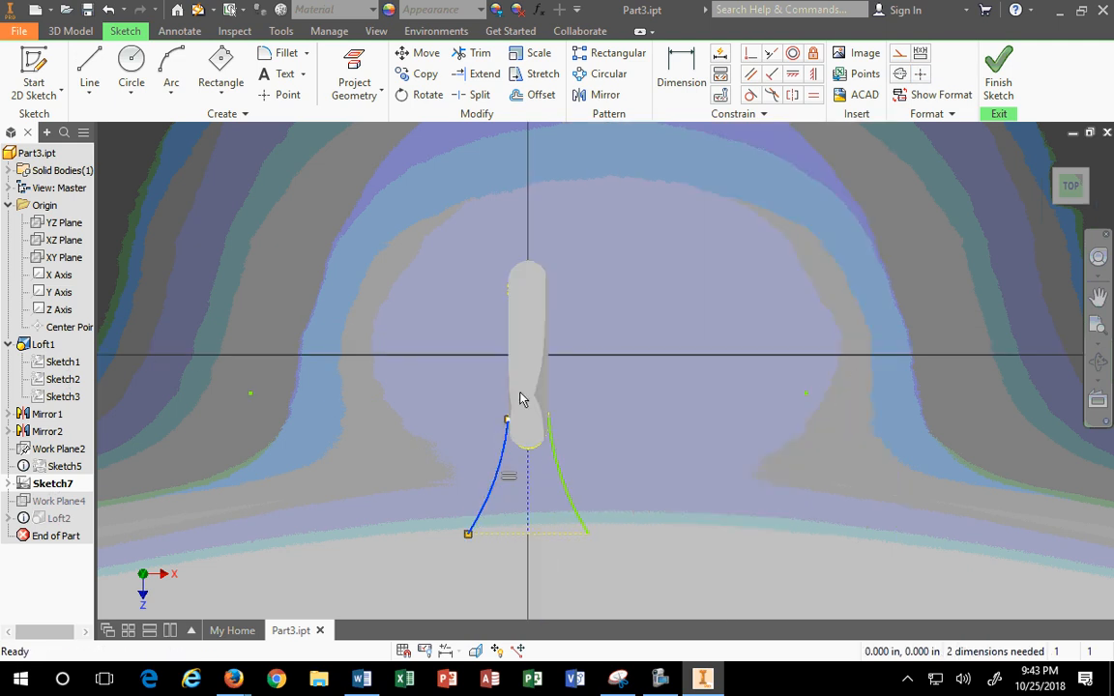
pyautogui.click(108, 10)
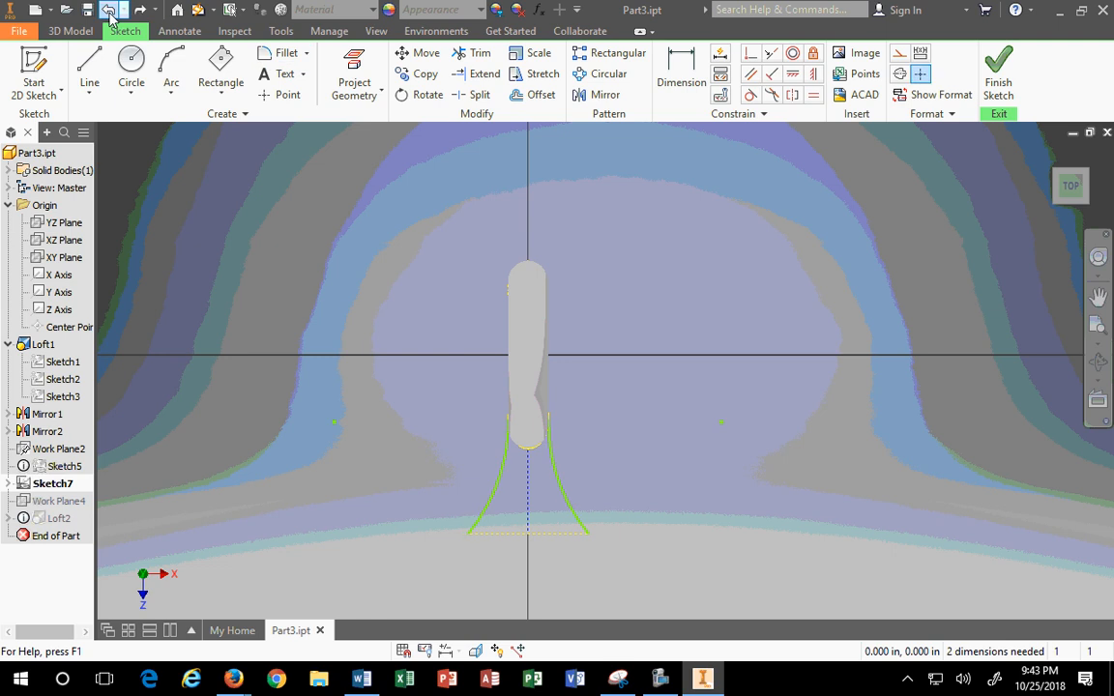
# Step: Delete Sketch7's left rail curve, then abandon a started arc
pyautogui.click(504, 488)
pyautogui.press('Delete')
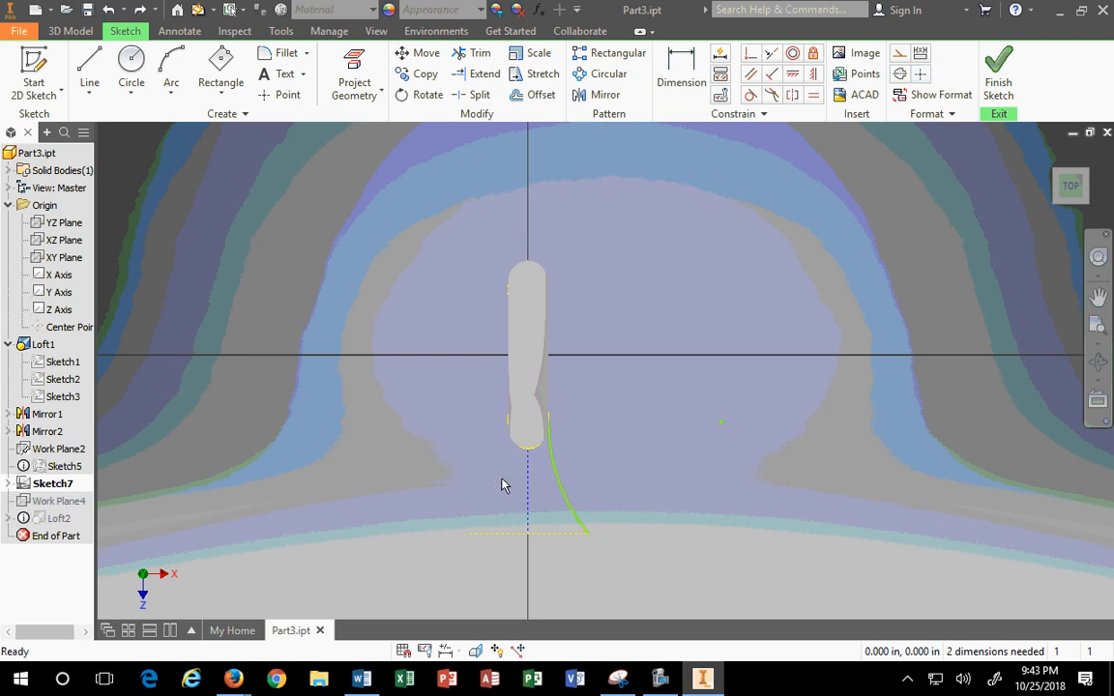
pyautogui.scroll(1, 488, 531)
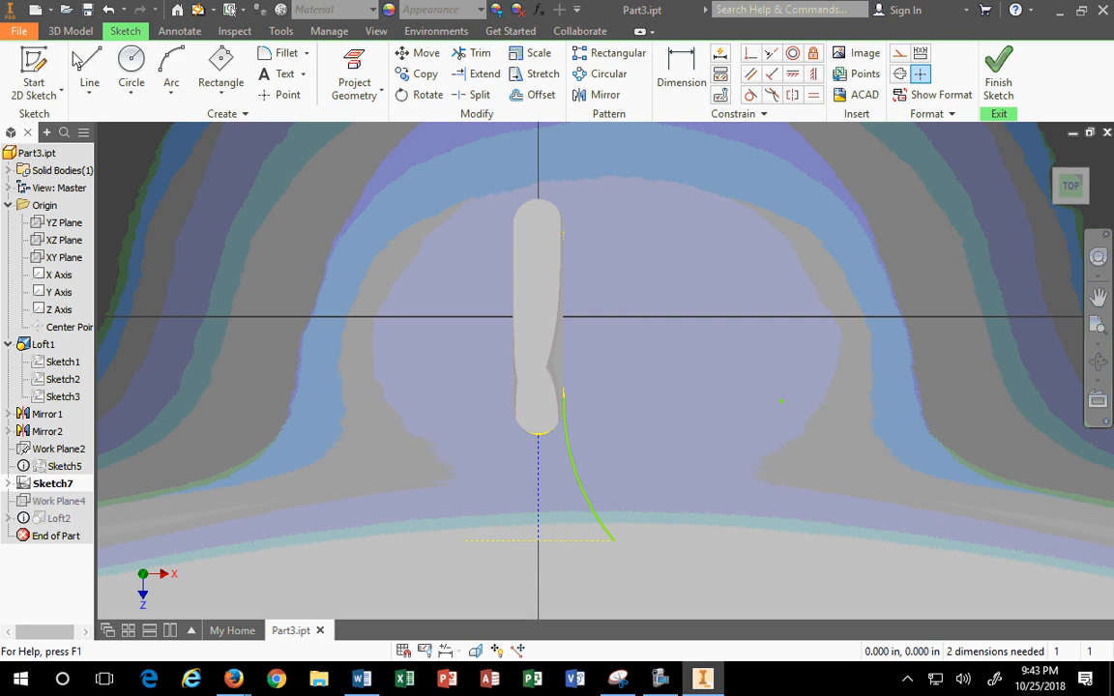
pyautogui.click(174, 73)
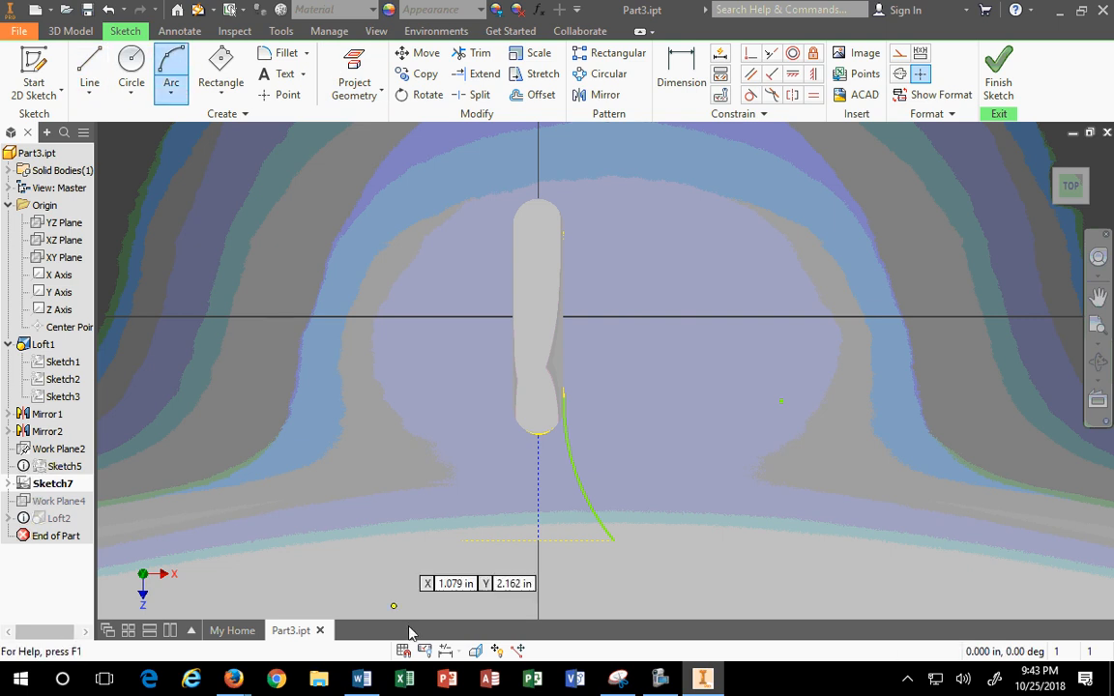
pyautogui.click(462, 540)
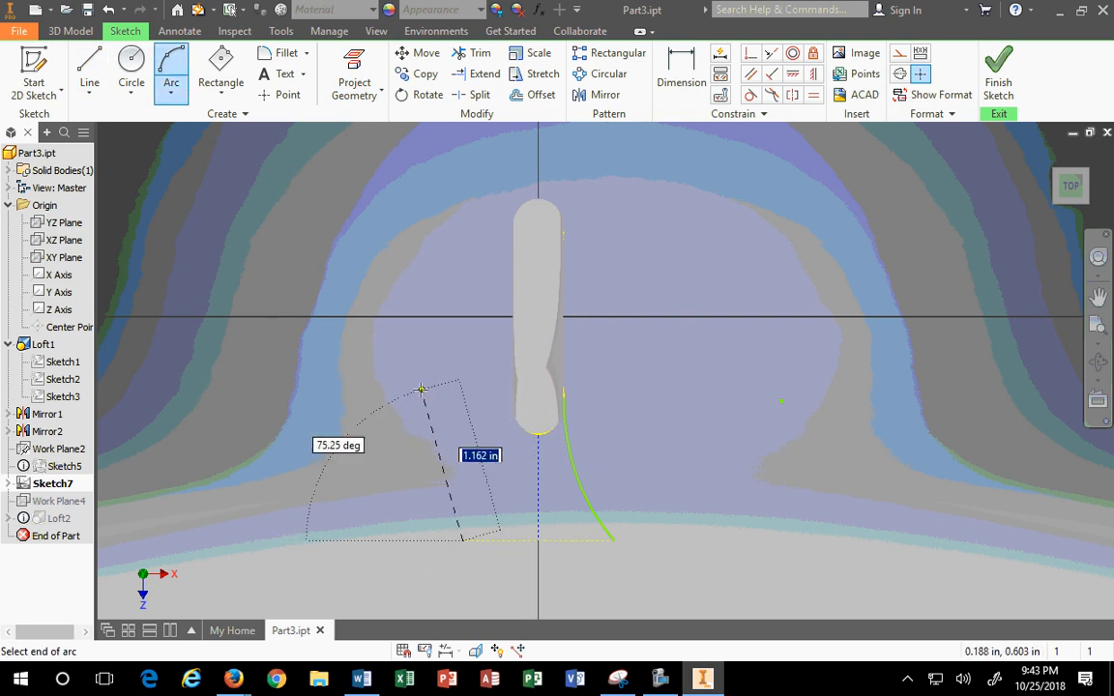
pyautogui.press('Escape')
# Step: Draw a short horizontal line from the right arc's upper end leftward across the neck
pyautogui.click(101, 71)
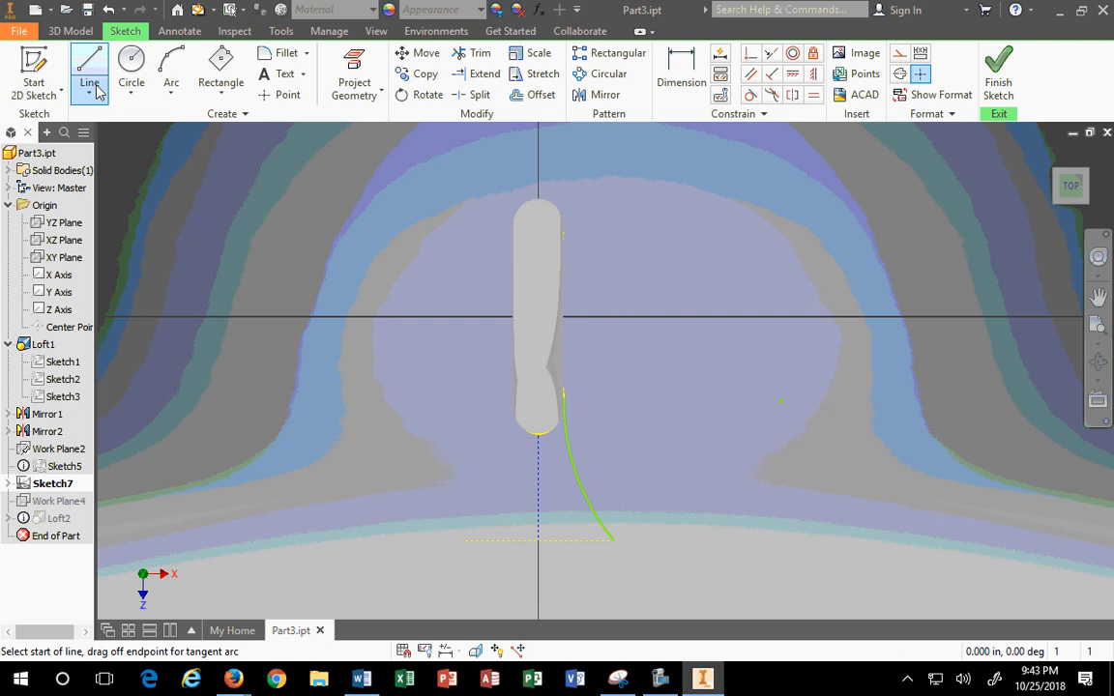
pyautogui.scroll(3, 563, 398)
pyautogui.scroll(-5, 561, 397)
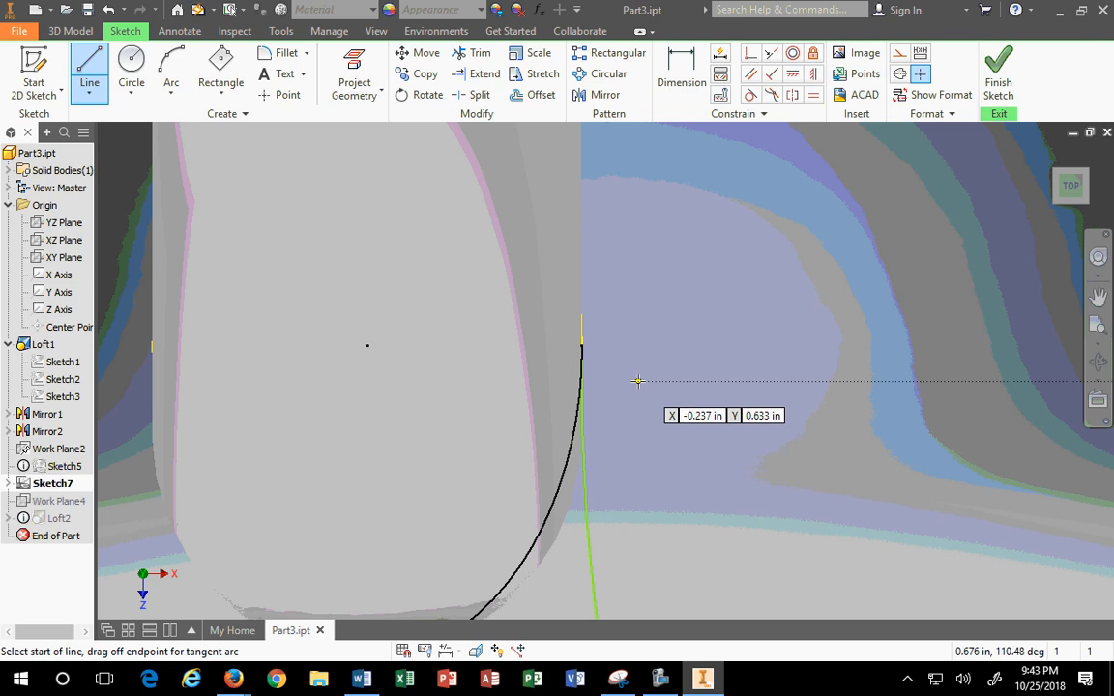
pyautogui.press('Escape')
pyautogui.scroll(3, 609, 396)
pyautogui.scroll(2, 615, 406)
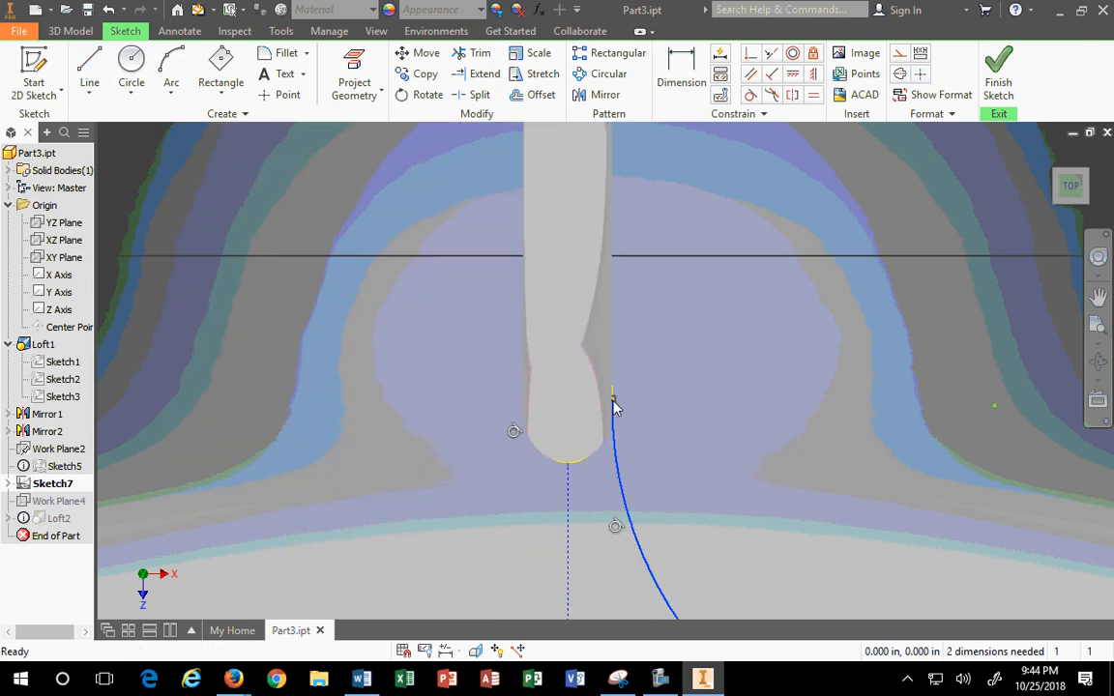
pyautogui.click(89, 75)
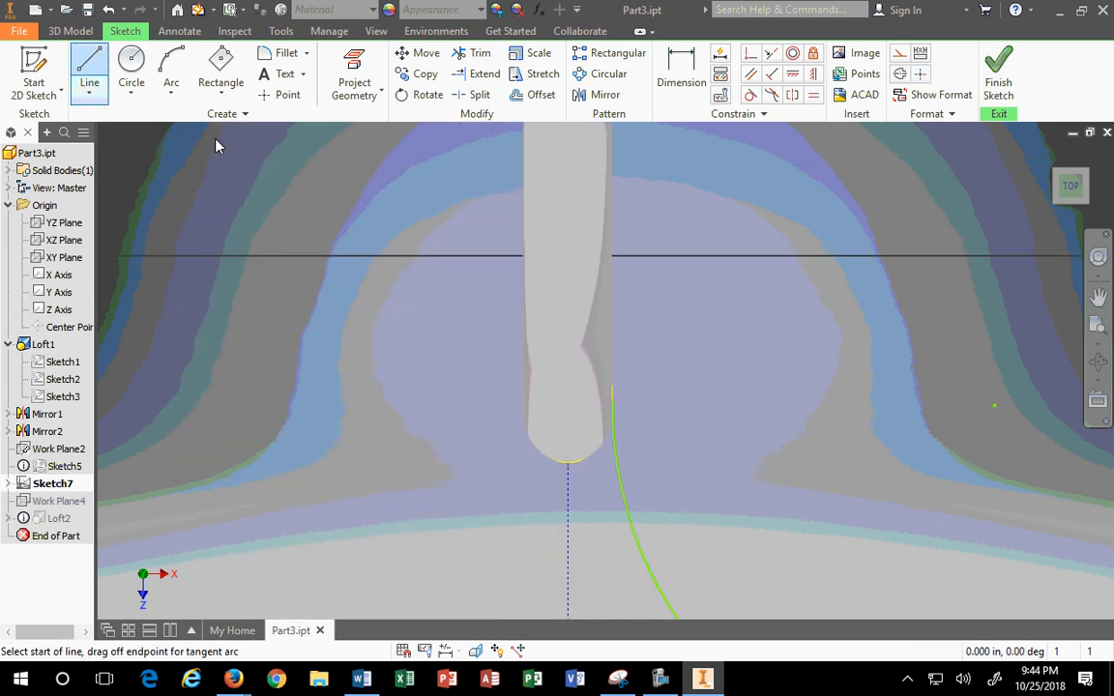
pyautogui.click(613, 399)
pyautogui.click(486, 400)
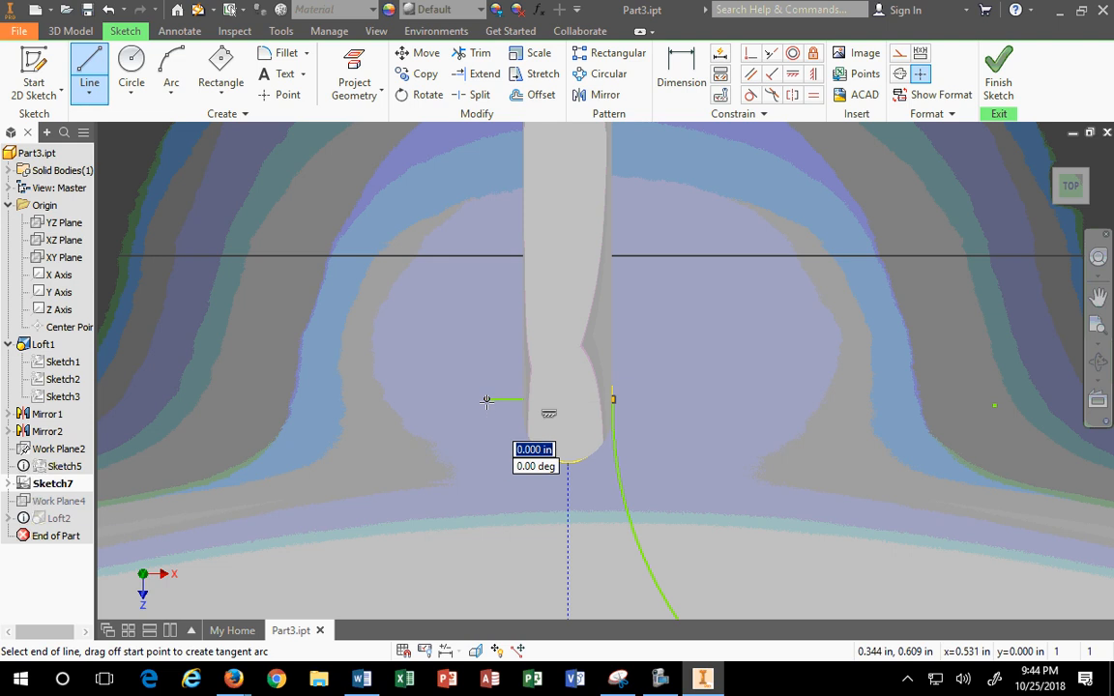
pyautogui.press('Escape')
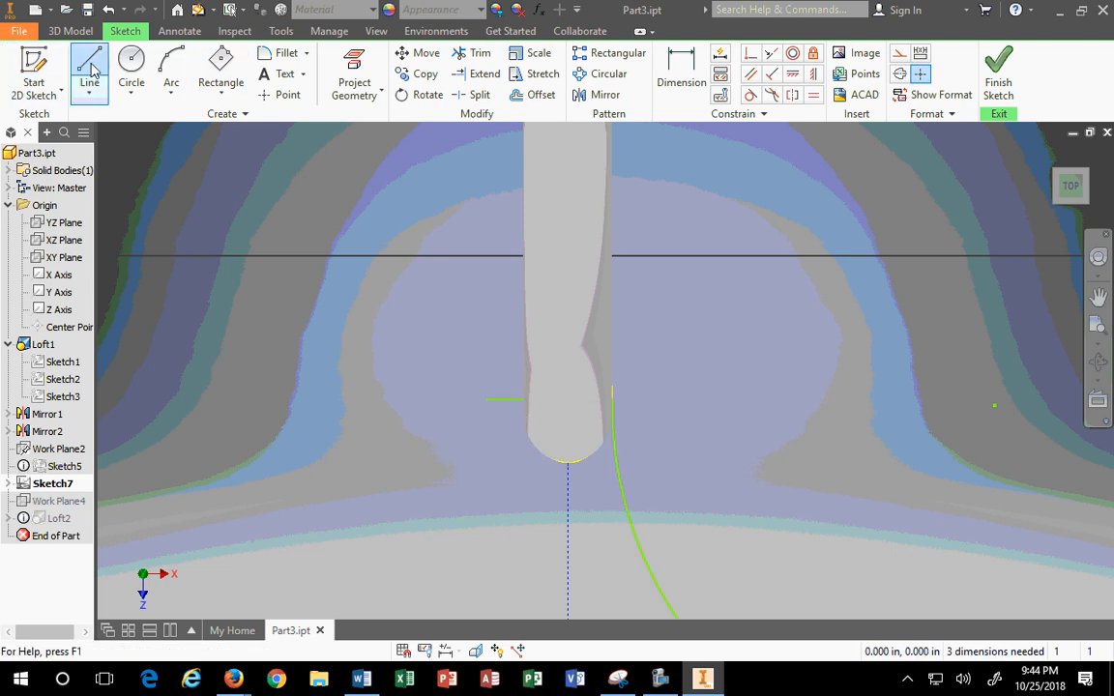
# Step: Draw a three-point arc on the left ending at the line's left end, mirroring the right arc
pyautogui.click(89, 75)
pyautogui.click(171, 75)
pyautogui.scroll(-3, 323, 343)
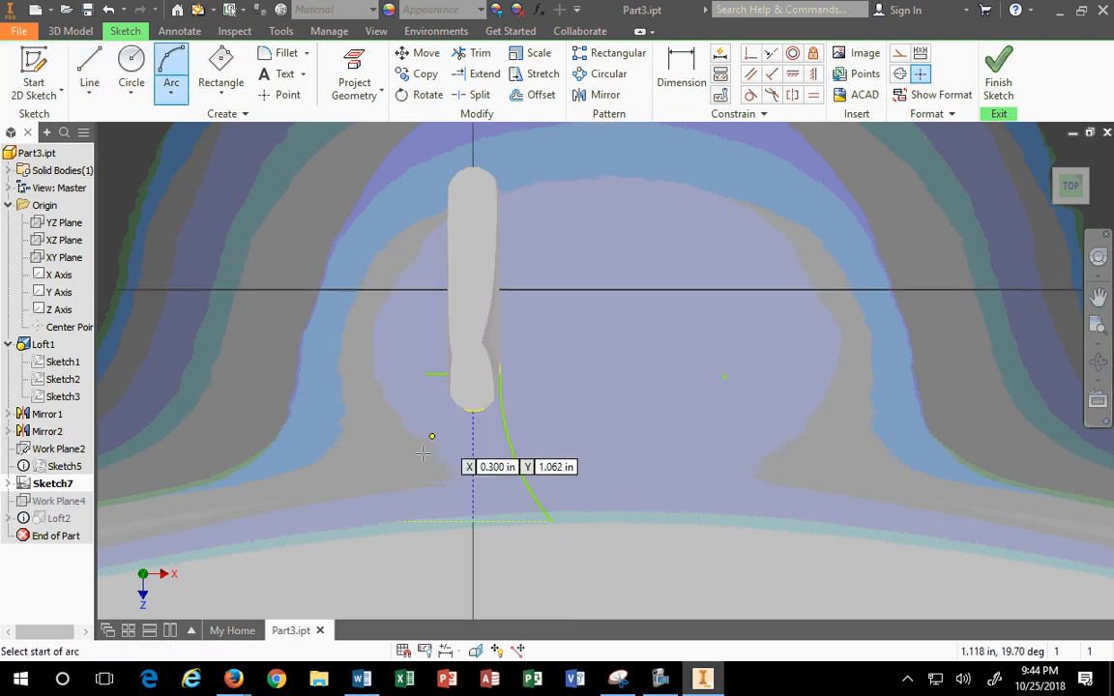
pyautogui.click(395, 522)
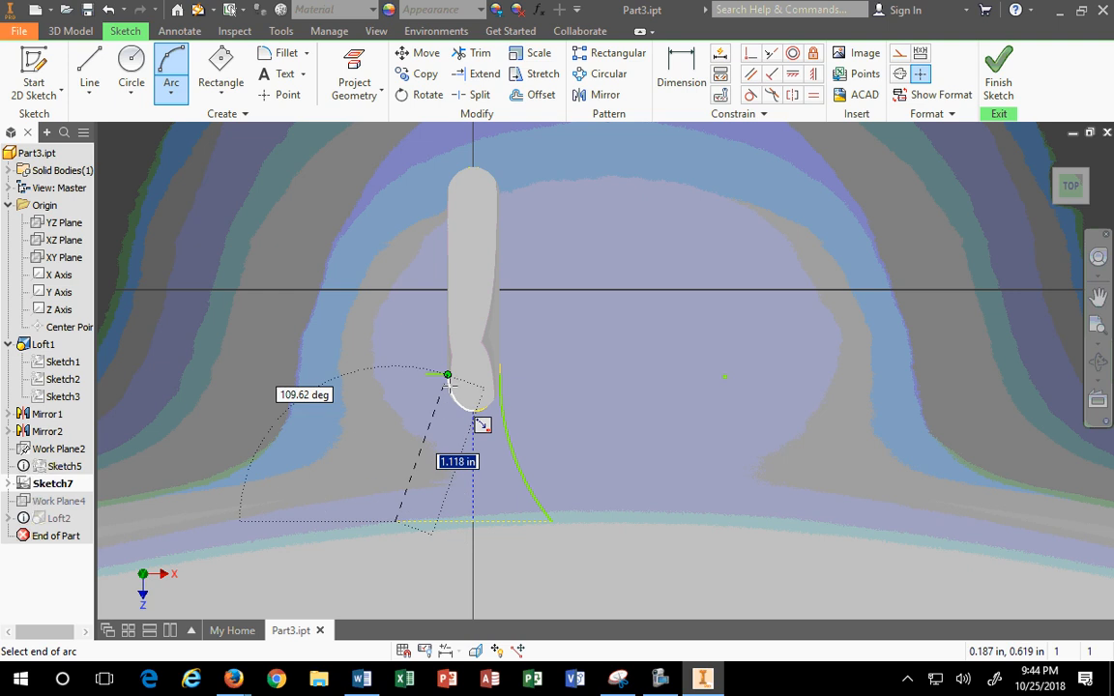
pyautogui.scroll(-3, 447, 387)
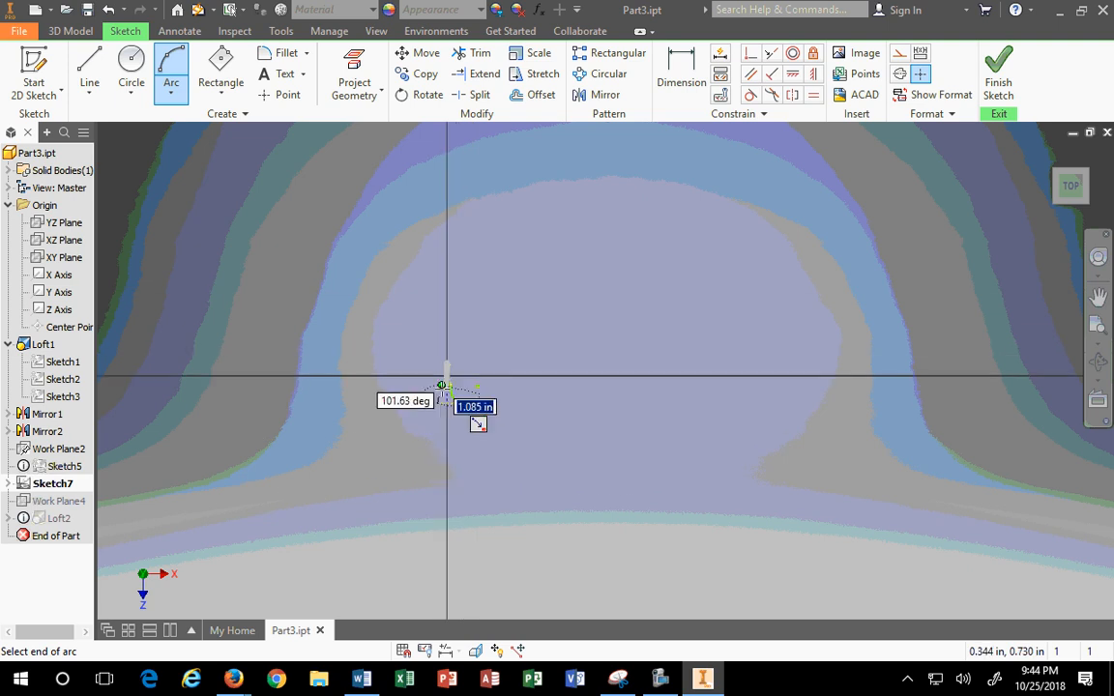
pyautogui.scroll(5, 472, 393)
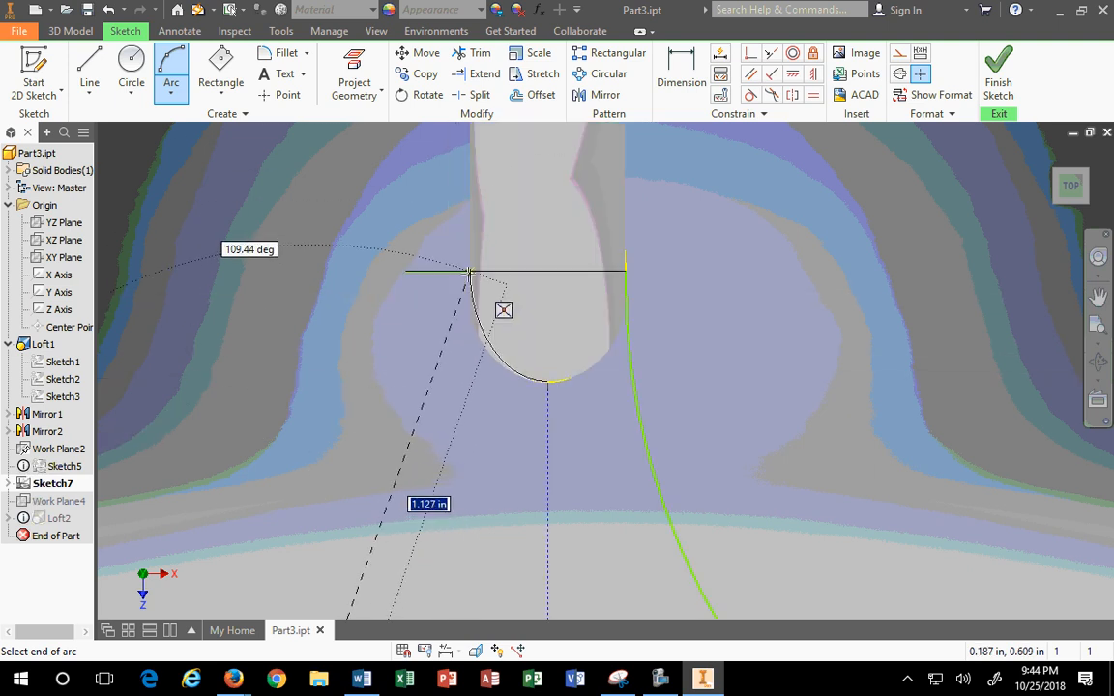
pyautogui.click(470, 273)
pyautogui.click(416, 543)
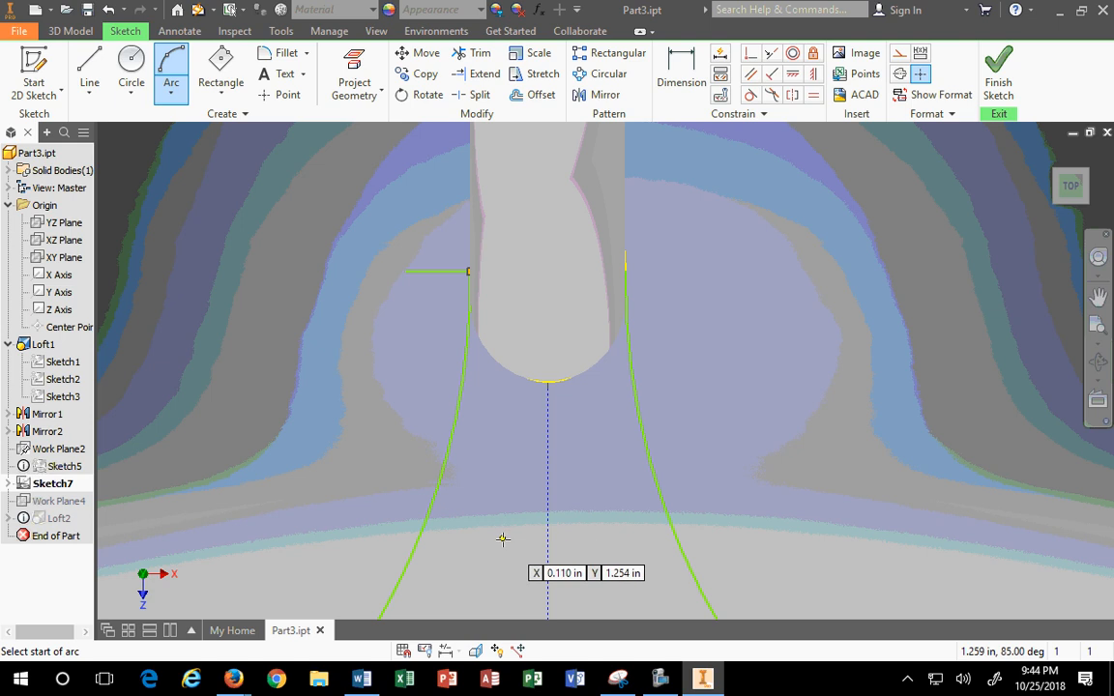
pyautogui.scroll(-4, 505, 537)
pyautogui.press('Escape')
# Step: Make both arcs equal, convert the cross line to construction, and finish the sketch
pyautogui.click(479, 540)
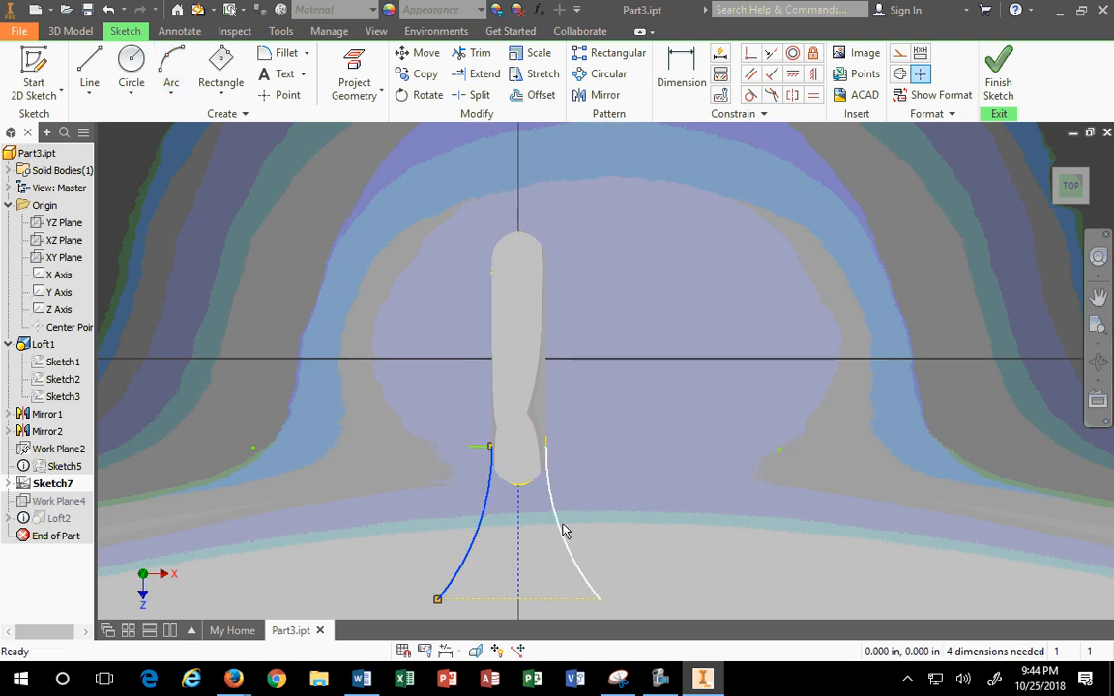
pyautogui.keyDown('ctrl'); pyautogui.click(566, 518); pyautogui.keyUp('ctrl')
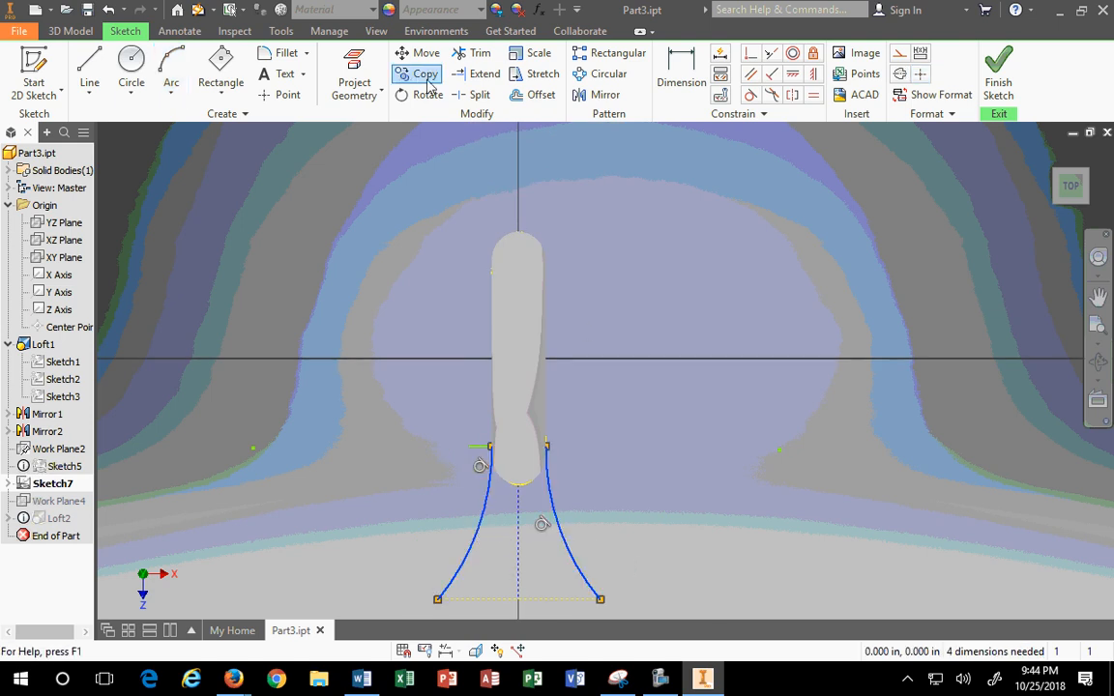
pyautogui.click(811, 96)
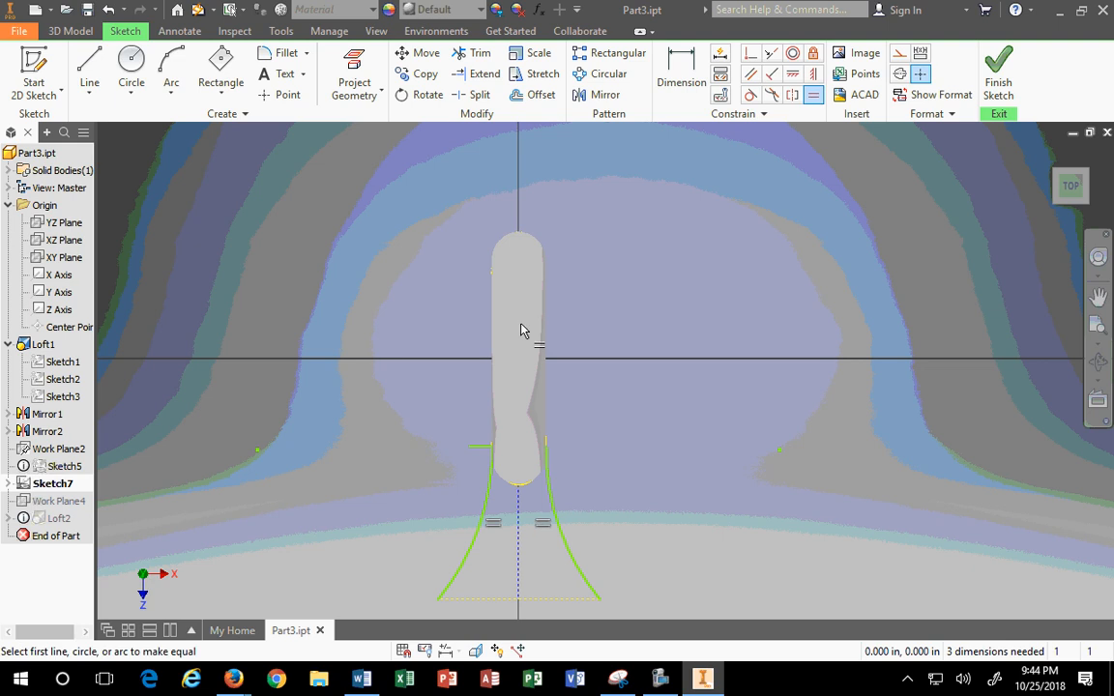
pyautogui.scroll(3, 473, 483)
pyautogui.click(596, 368)
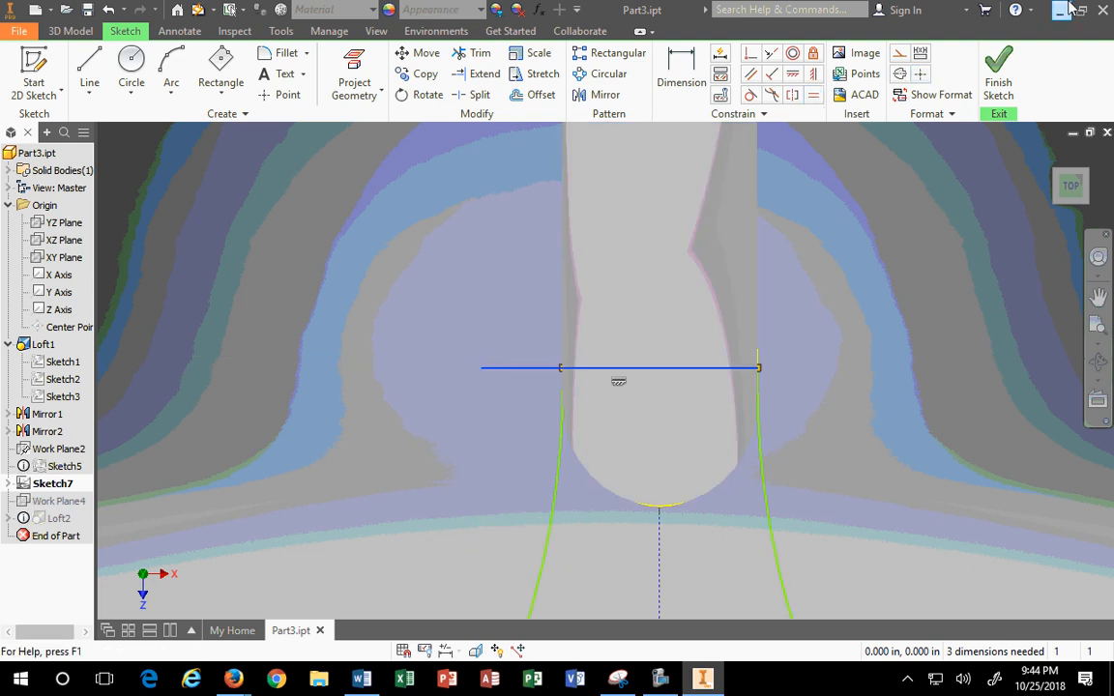
pyautogui.click(900, 52)
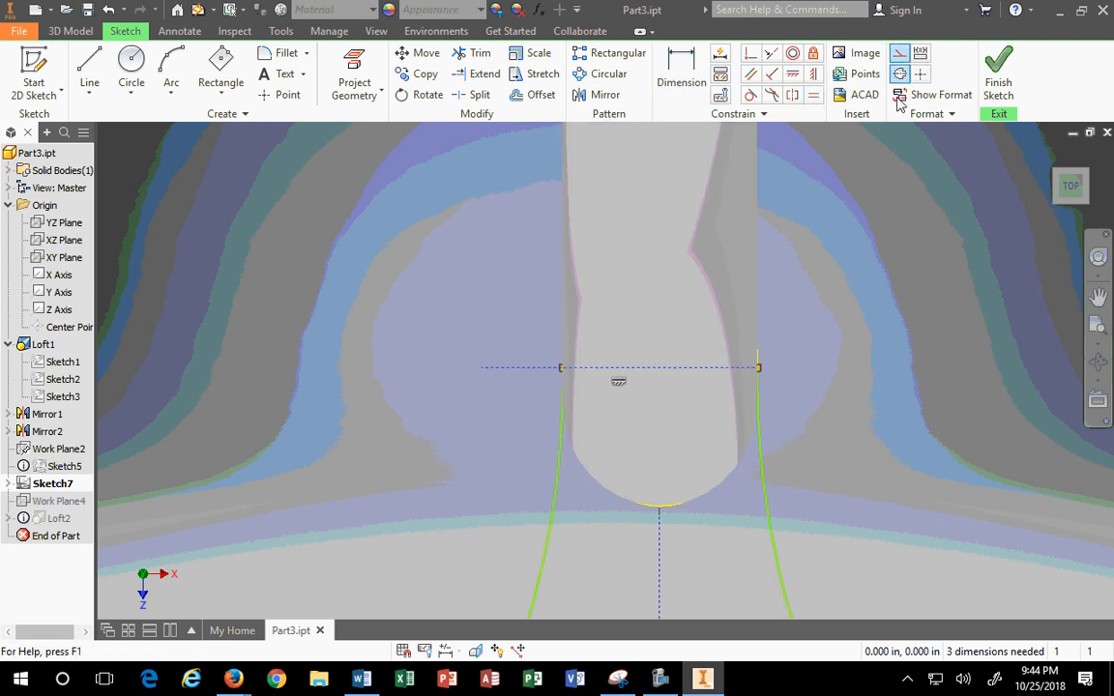
pyautogui.click(998, 84)
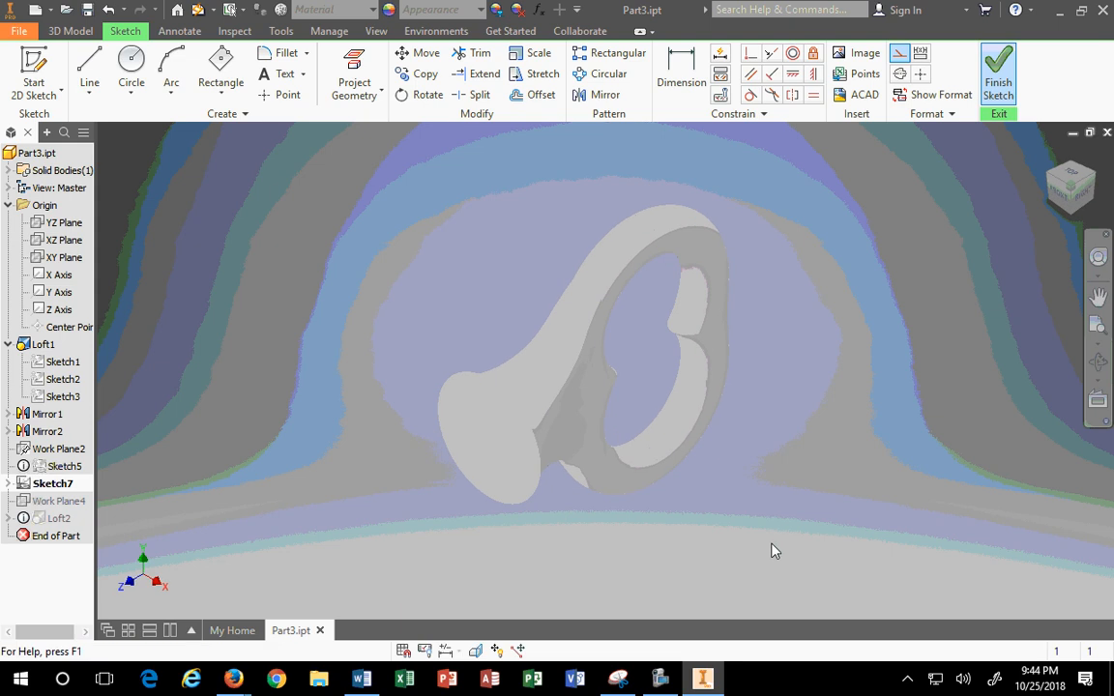
# Step: Reopen Loft2 for editing and add Sketch7 as an additional rail
pyautogui.click(1049, 173)
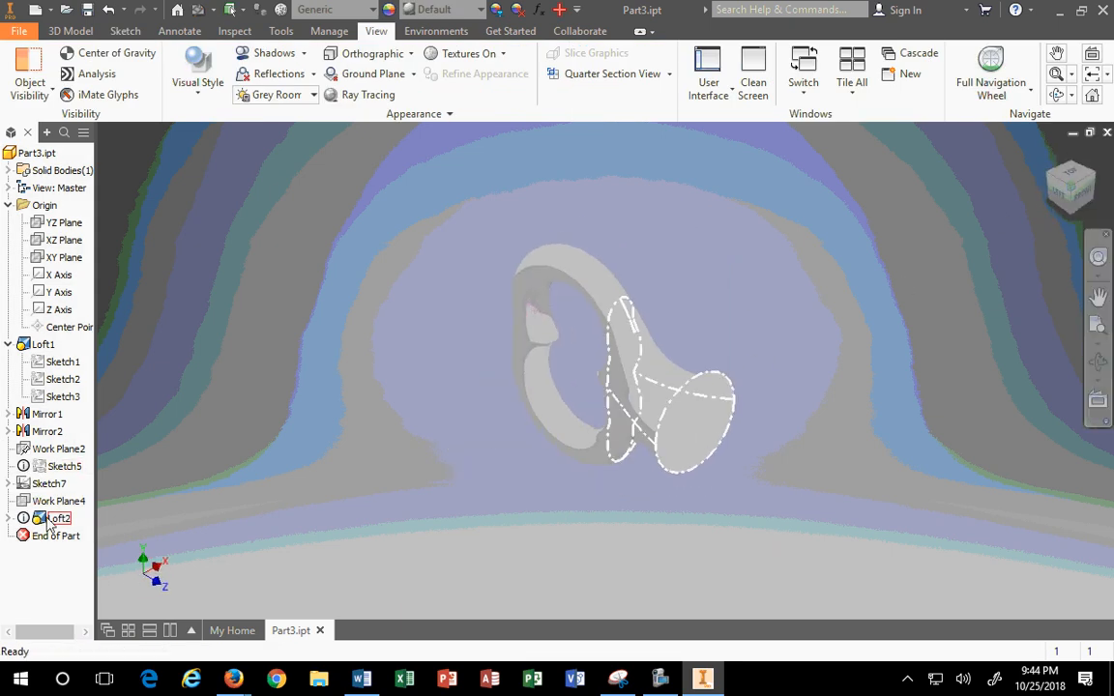
pyautogui.rightClick(48, 380)
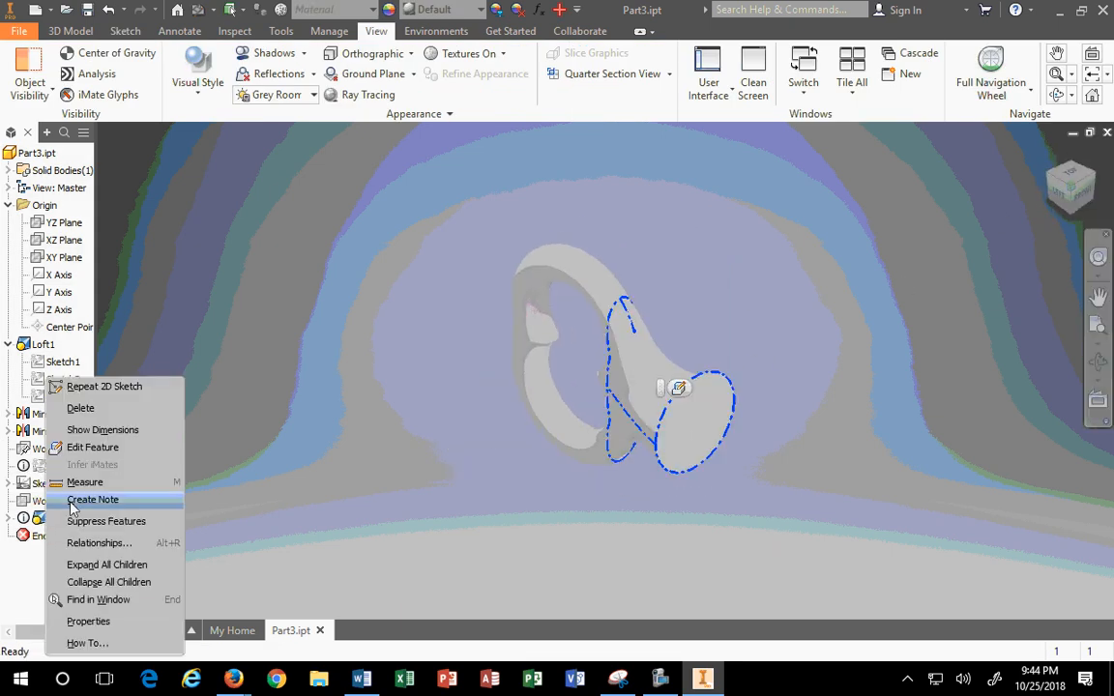
pyautogui.click(93, 446)
pyautogui.scroll(-3, 623, 396)
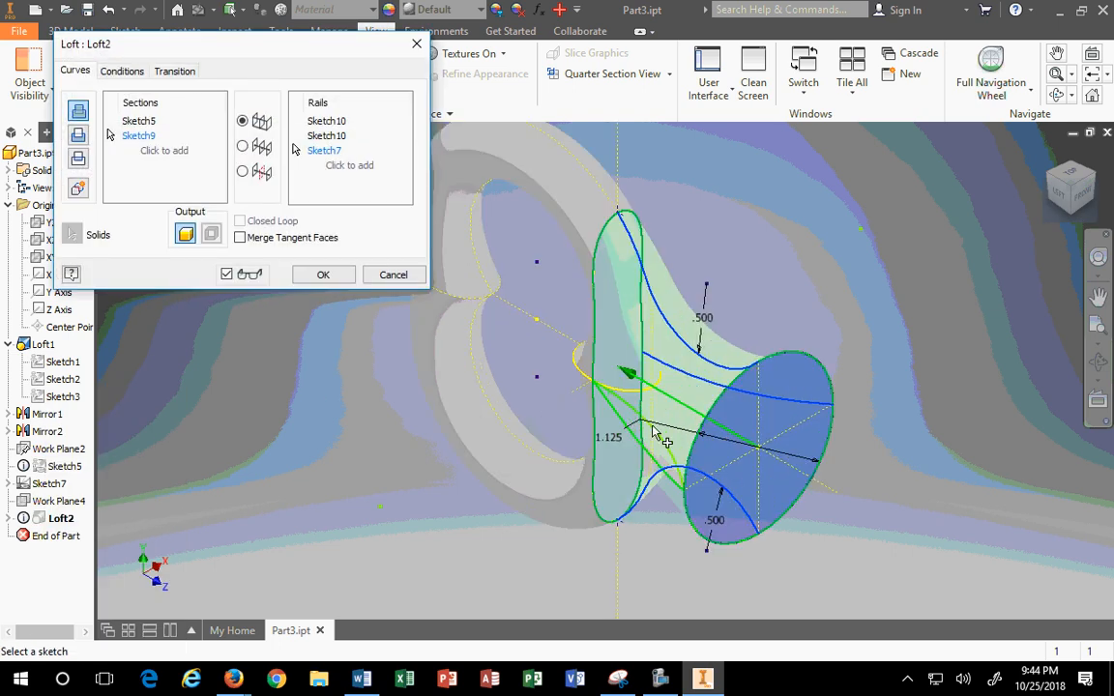
pyautogui.click(346, 168)
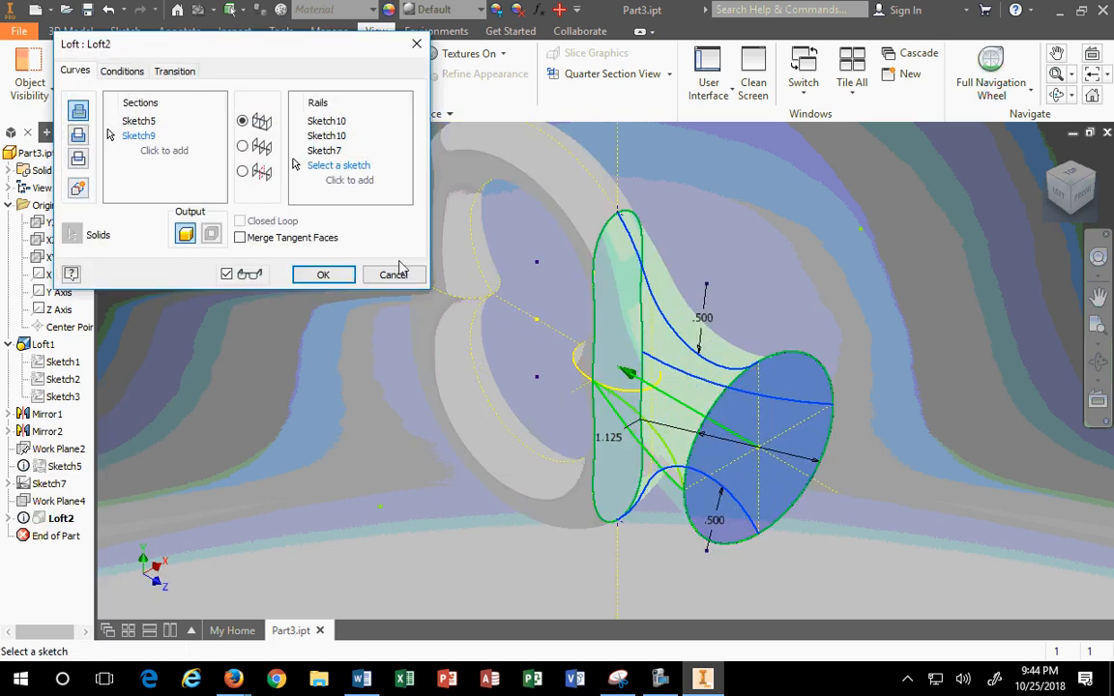
pyautogui.click(599, 397)
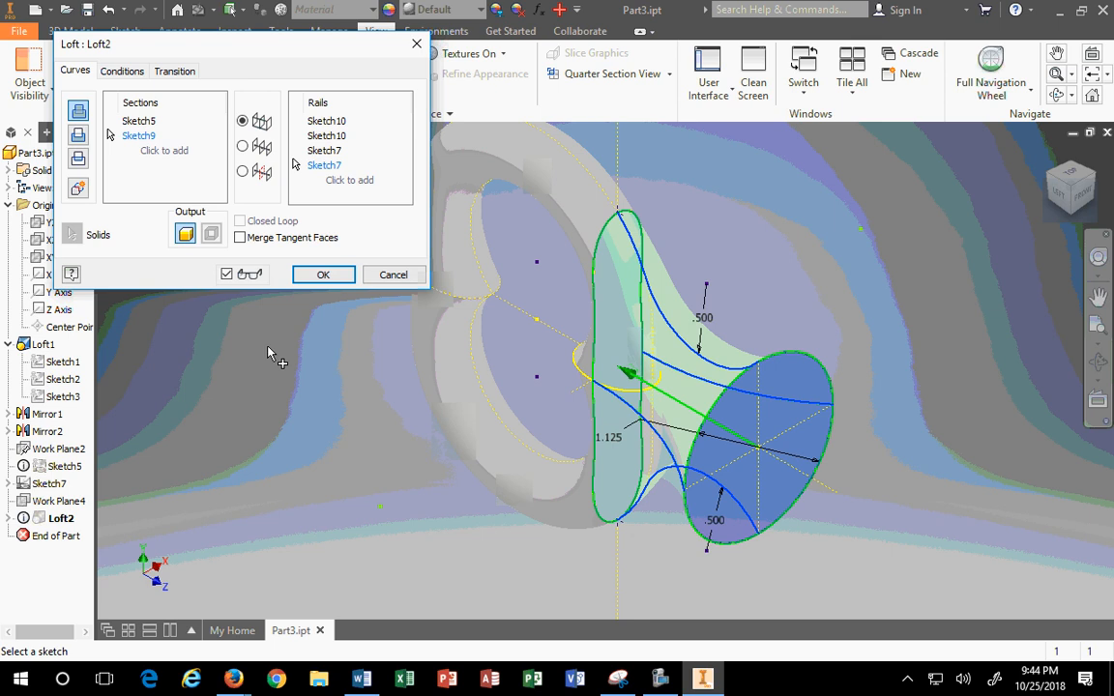
pyautogui.click(322, 275)
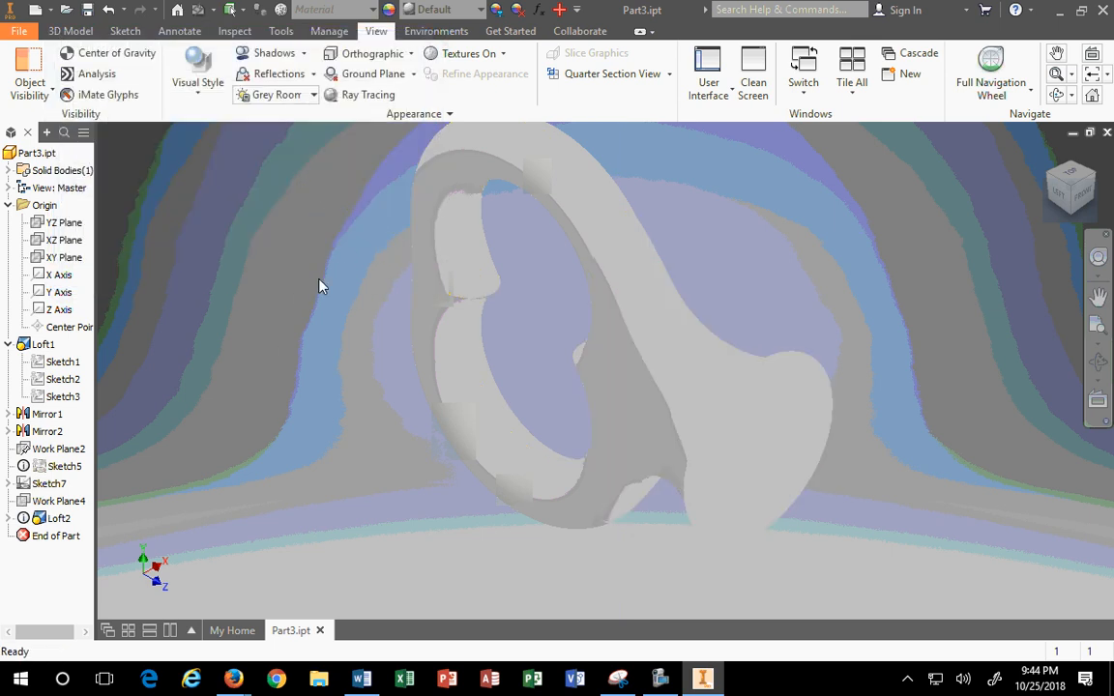
pyautogui.click(1095, 177)
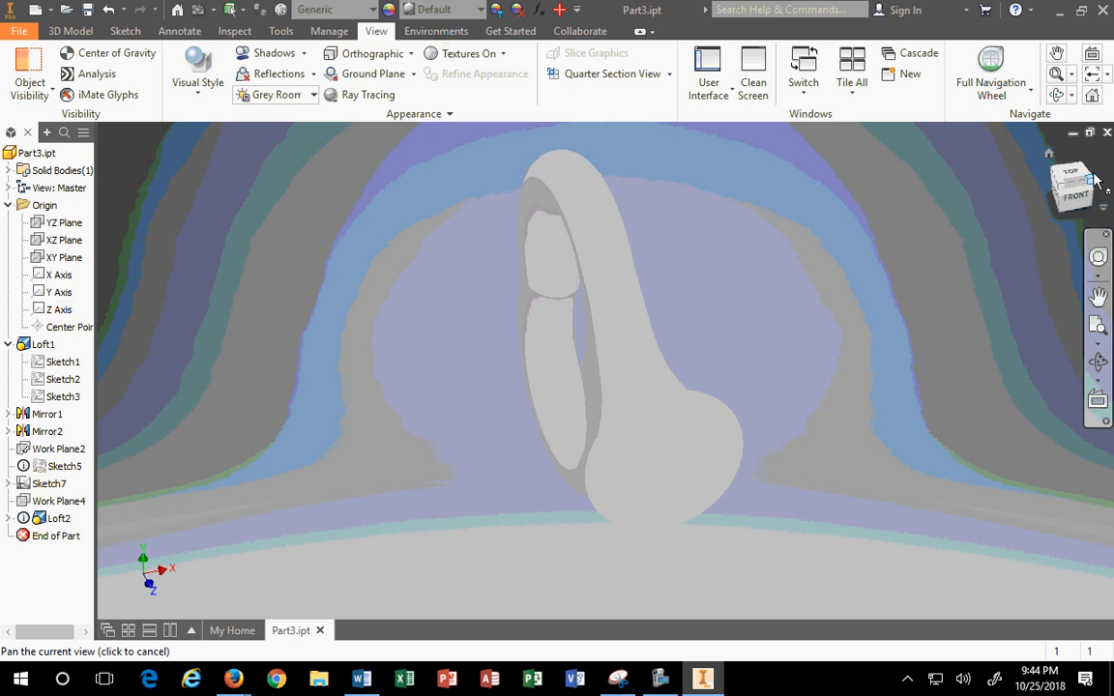
pyautogui.moveTo(588, 428); pyautogui.dragTo(699, 333, button='middle')
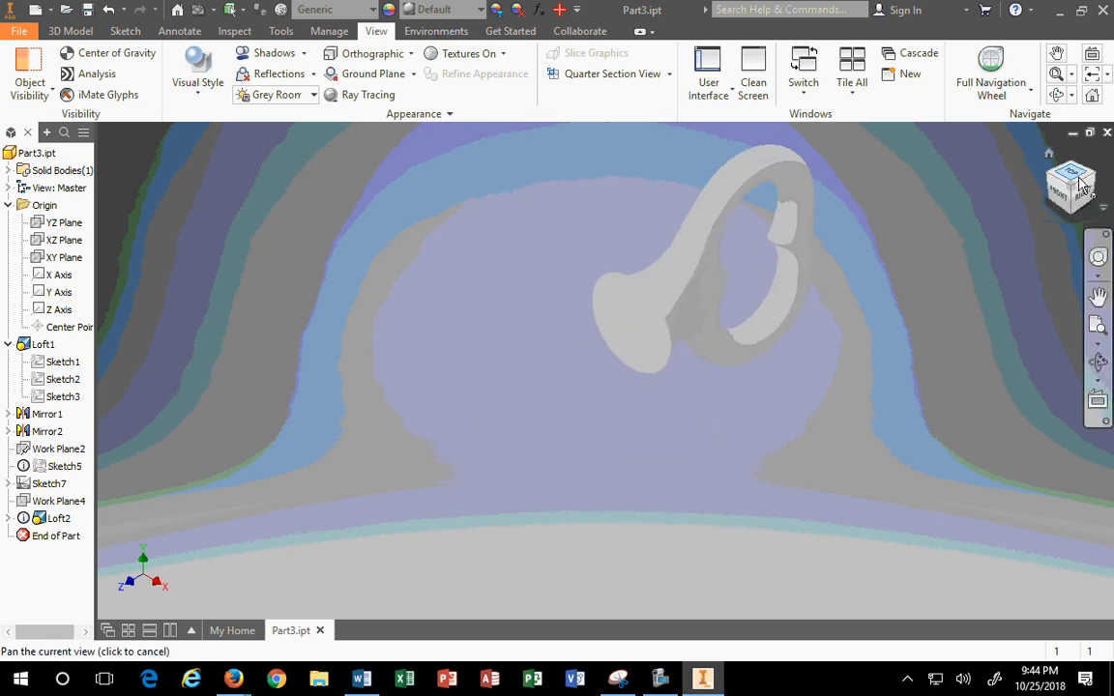
pyautogui.click(1072, 178)
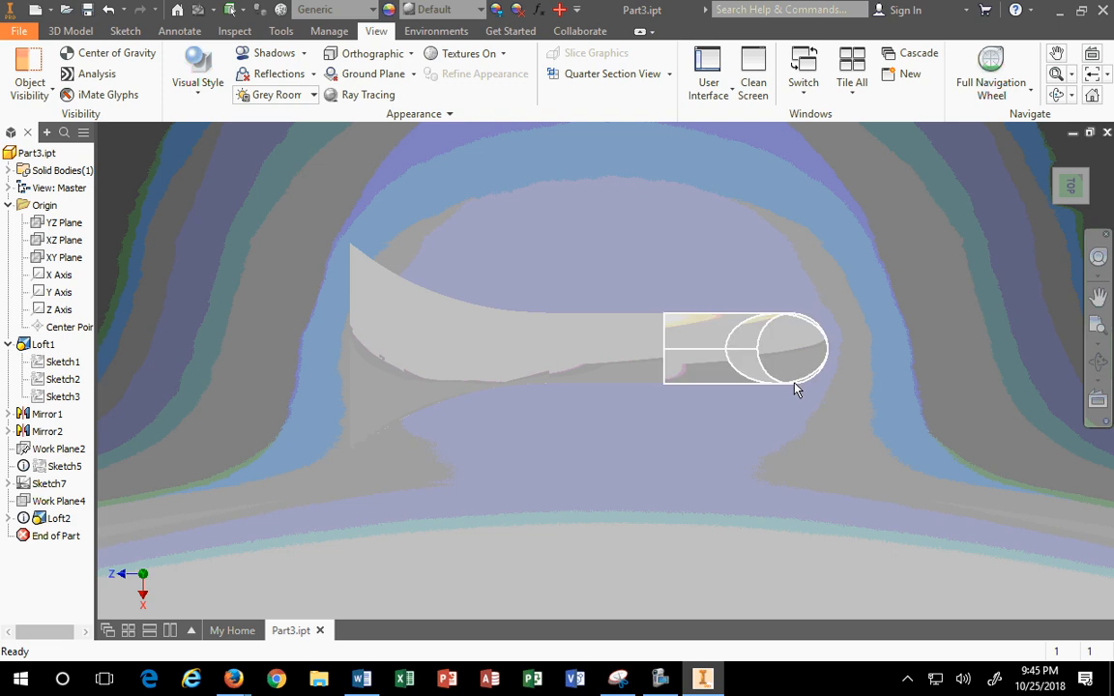
pyautogui.click(1094, 185)
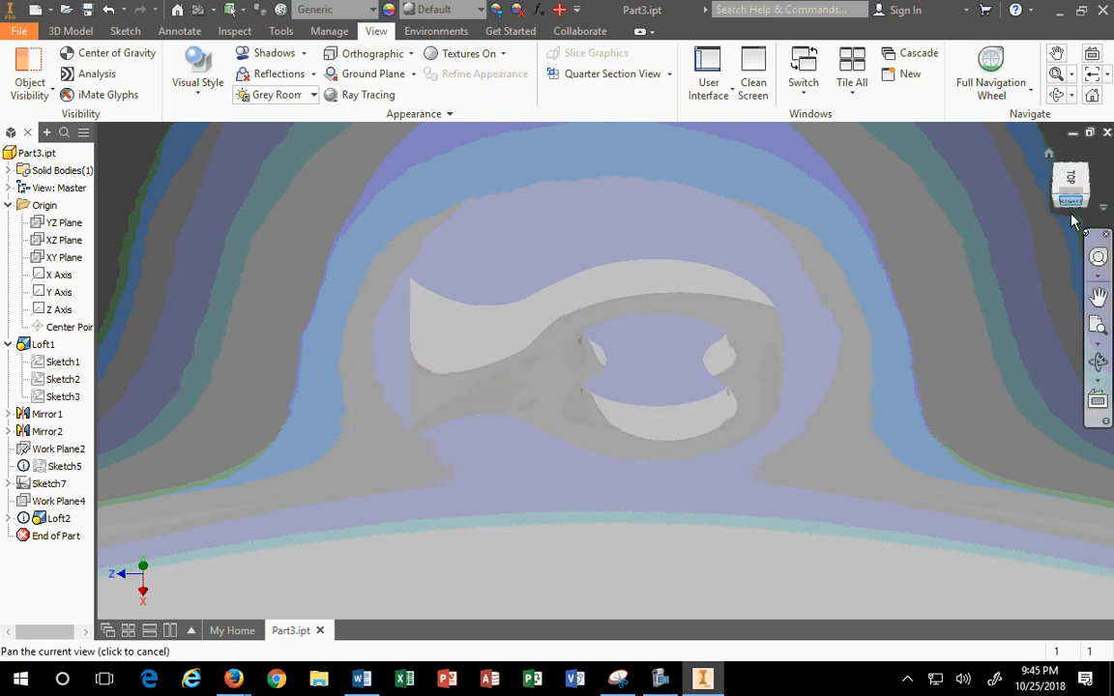
pyautogui.scroll(-3, 478, 472)
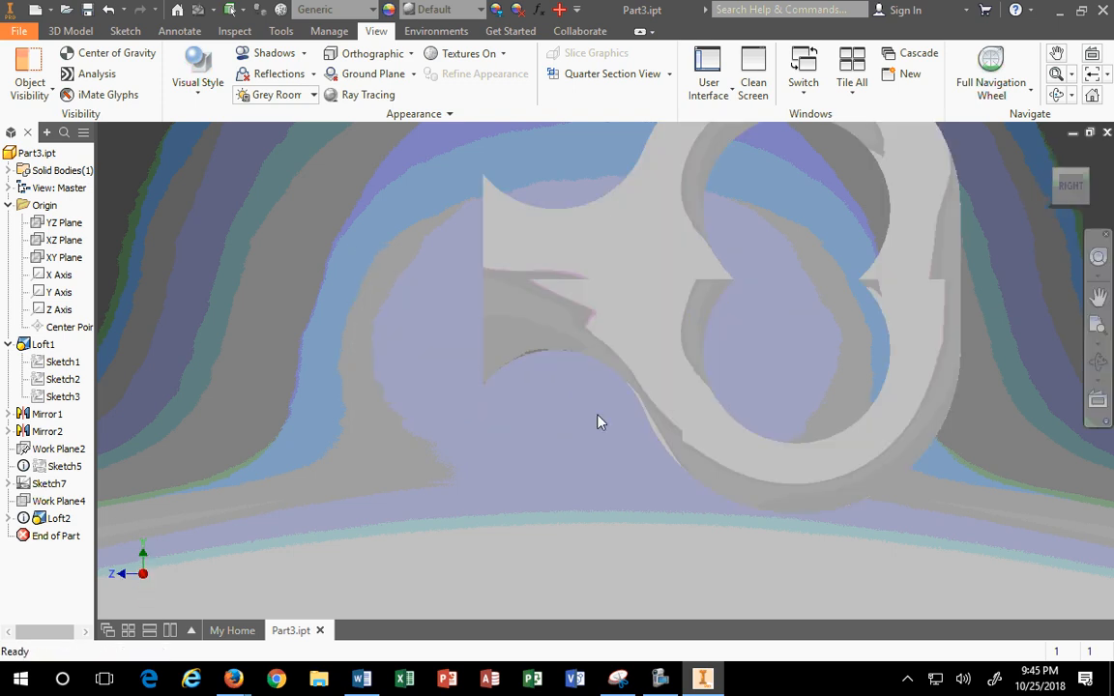
pyautogui.scroll(3, 596, 415)
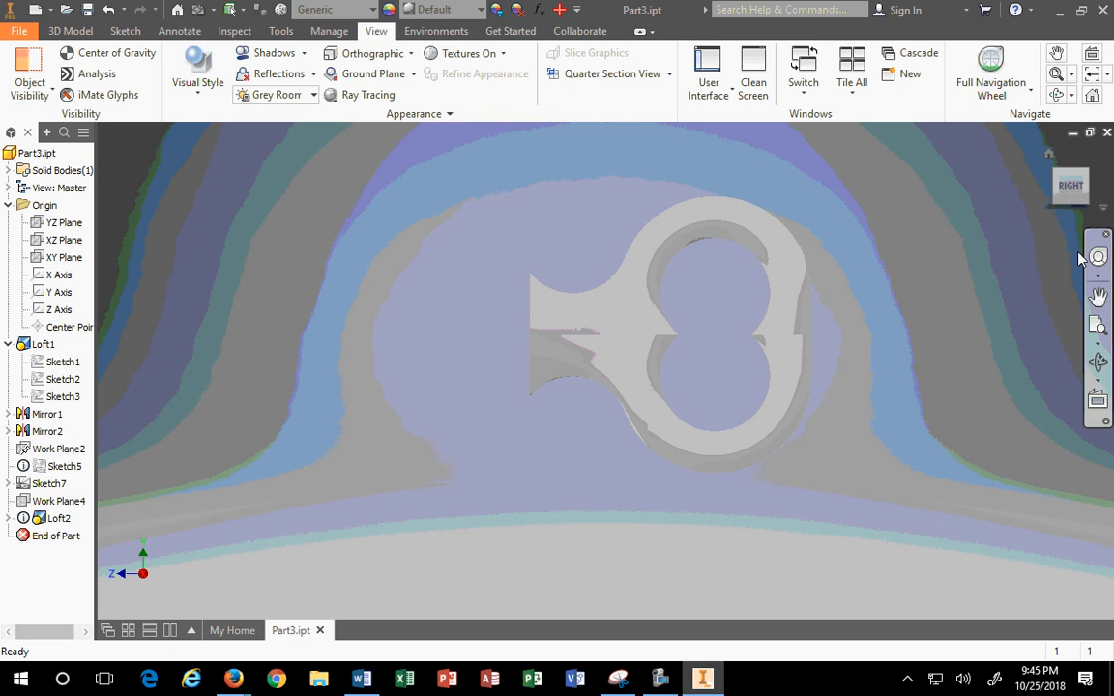
pyautogui.click(1055, 206)
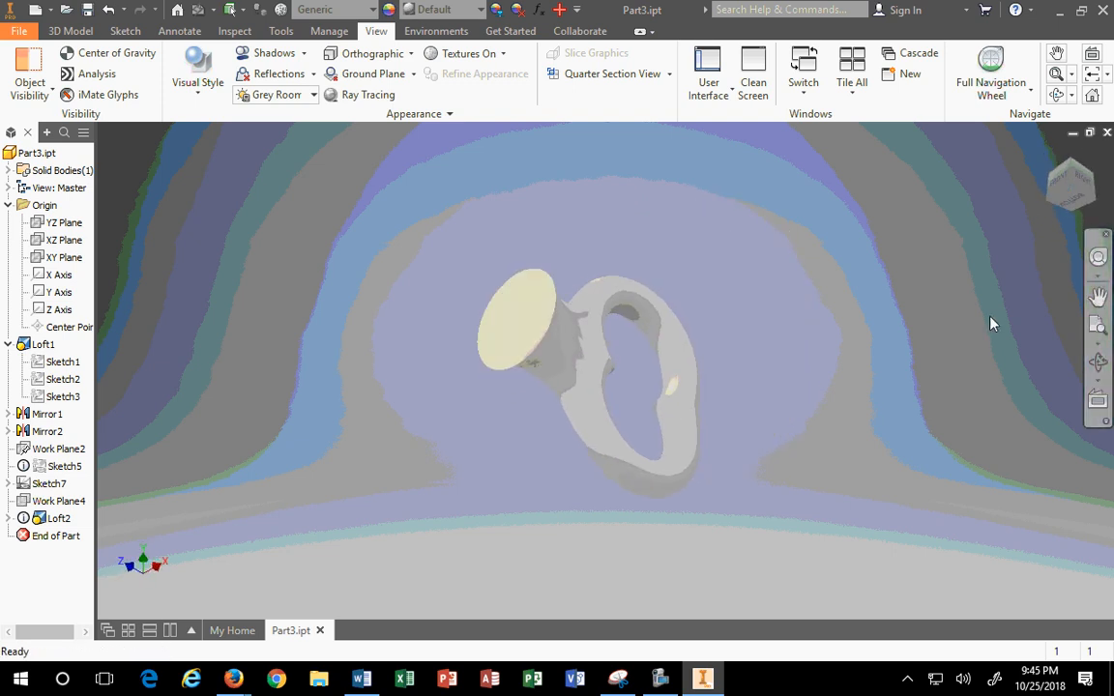
pyautogui.click(1096, 203)
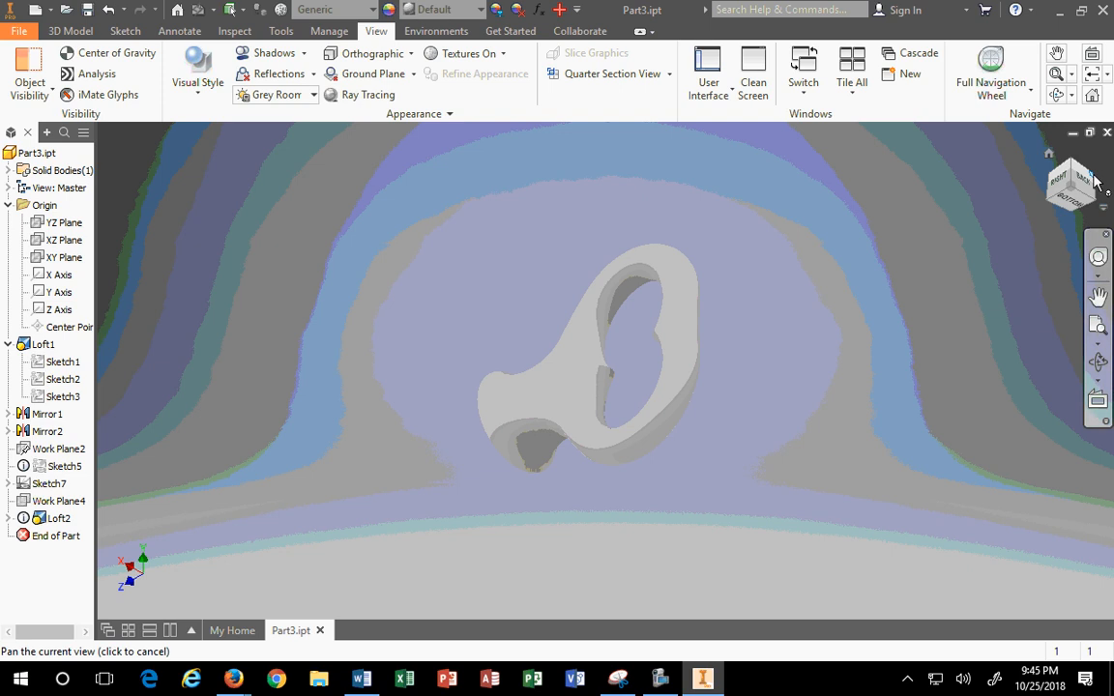
pyautogui.click(1092, 182)
pyautogui.click(1093, 180)
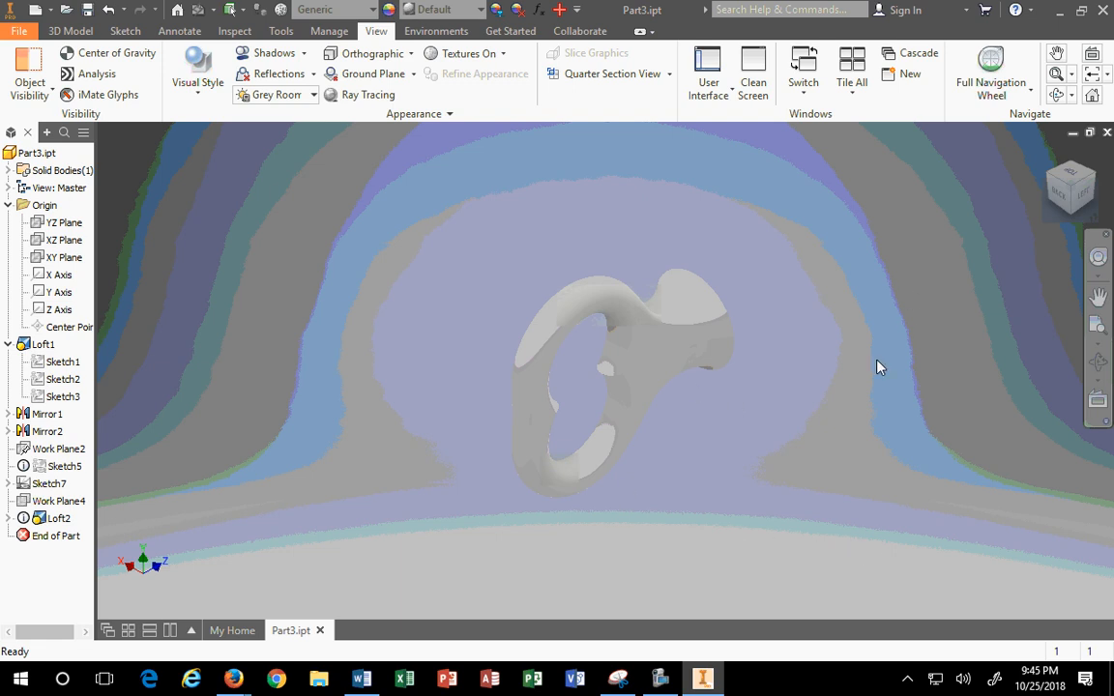
pyautogui.click(618, 679)
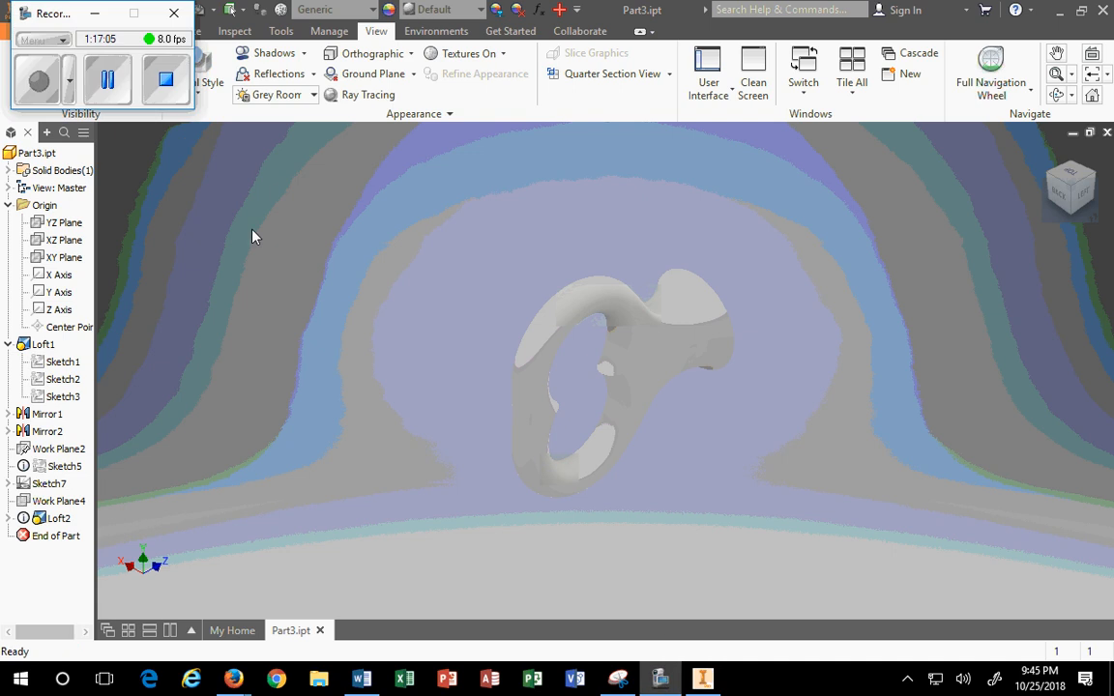